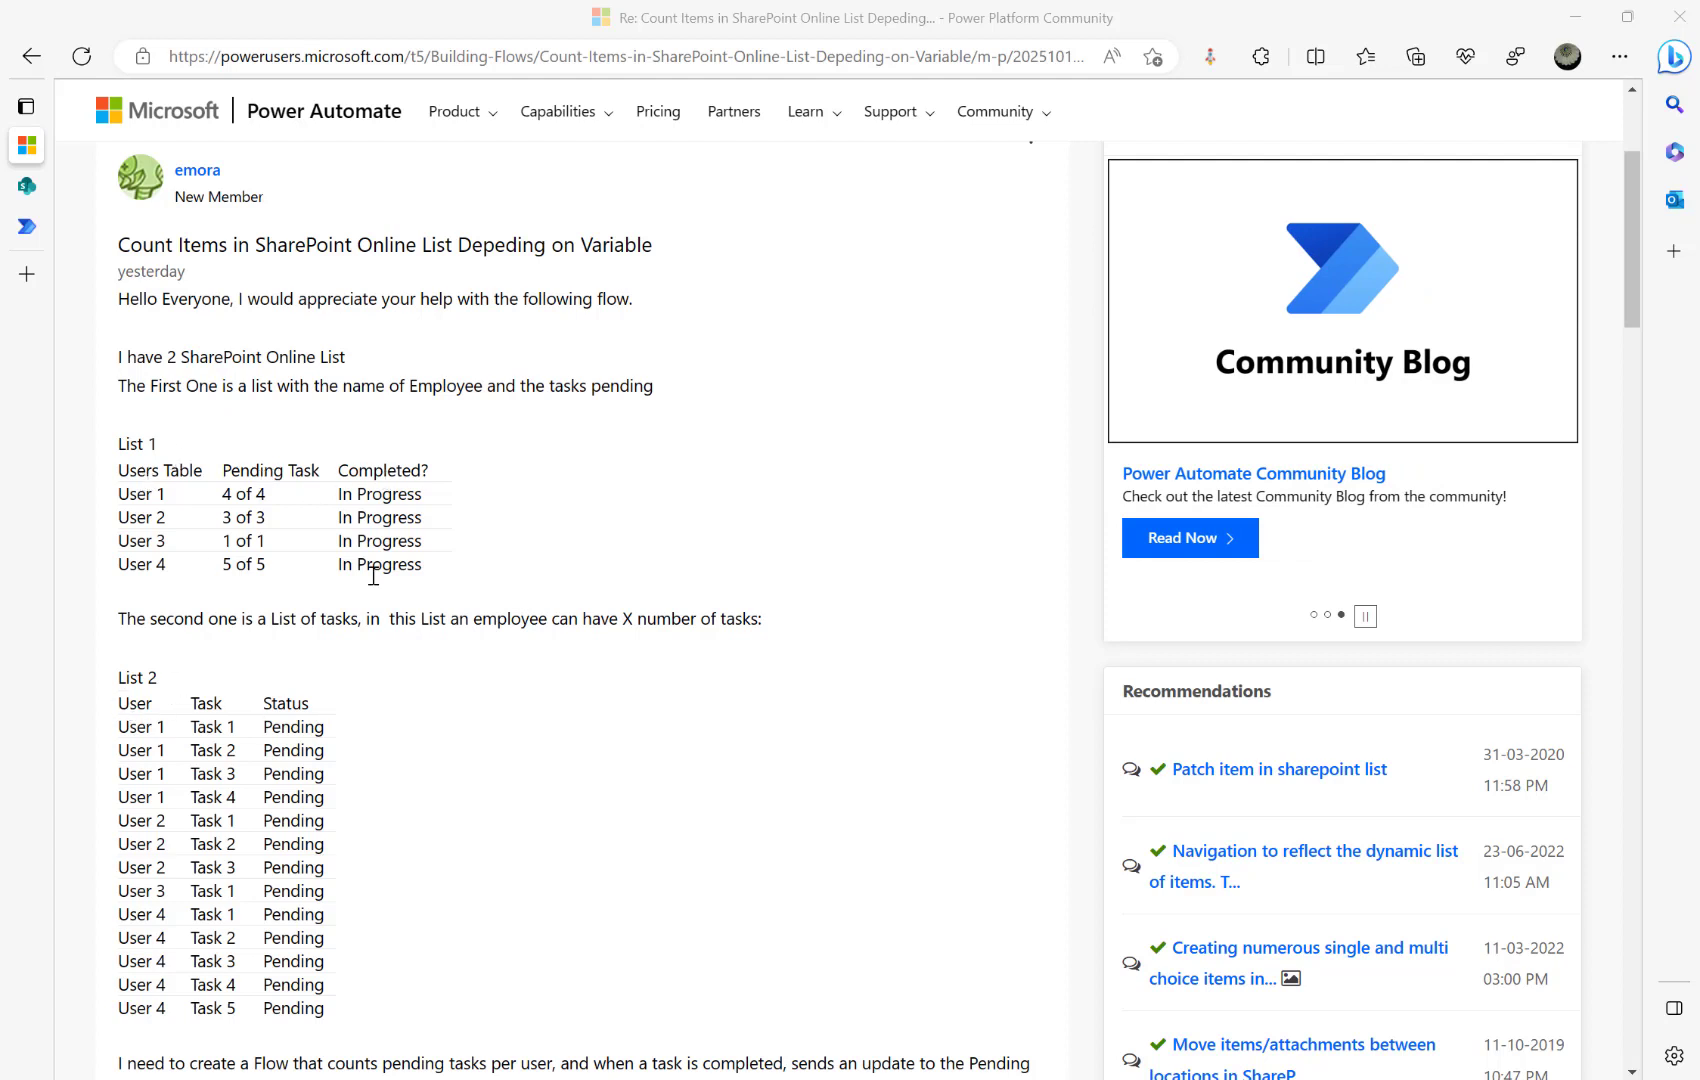
Step: Read the forum question's List 1 and List 2 examples, their status columns and the requested pending-task counting flow
double_click(342, 471)
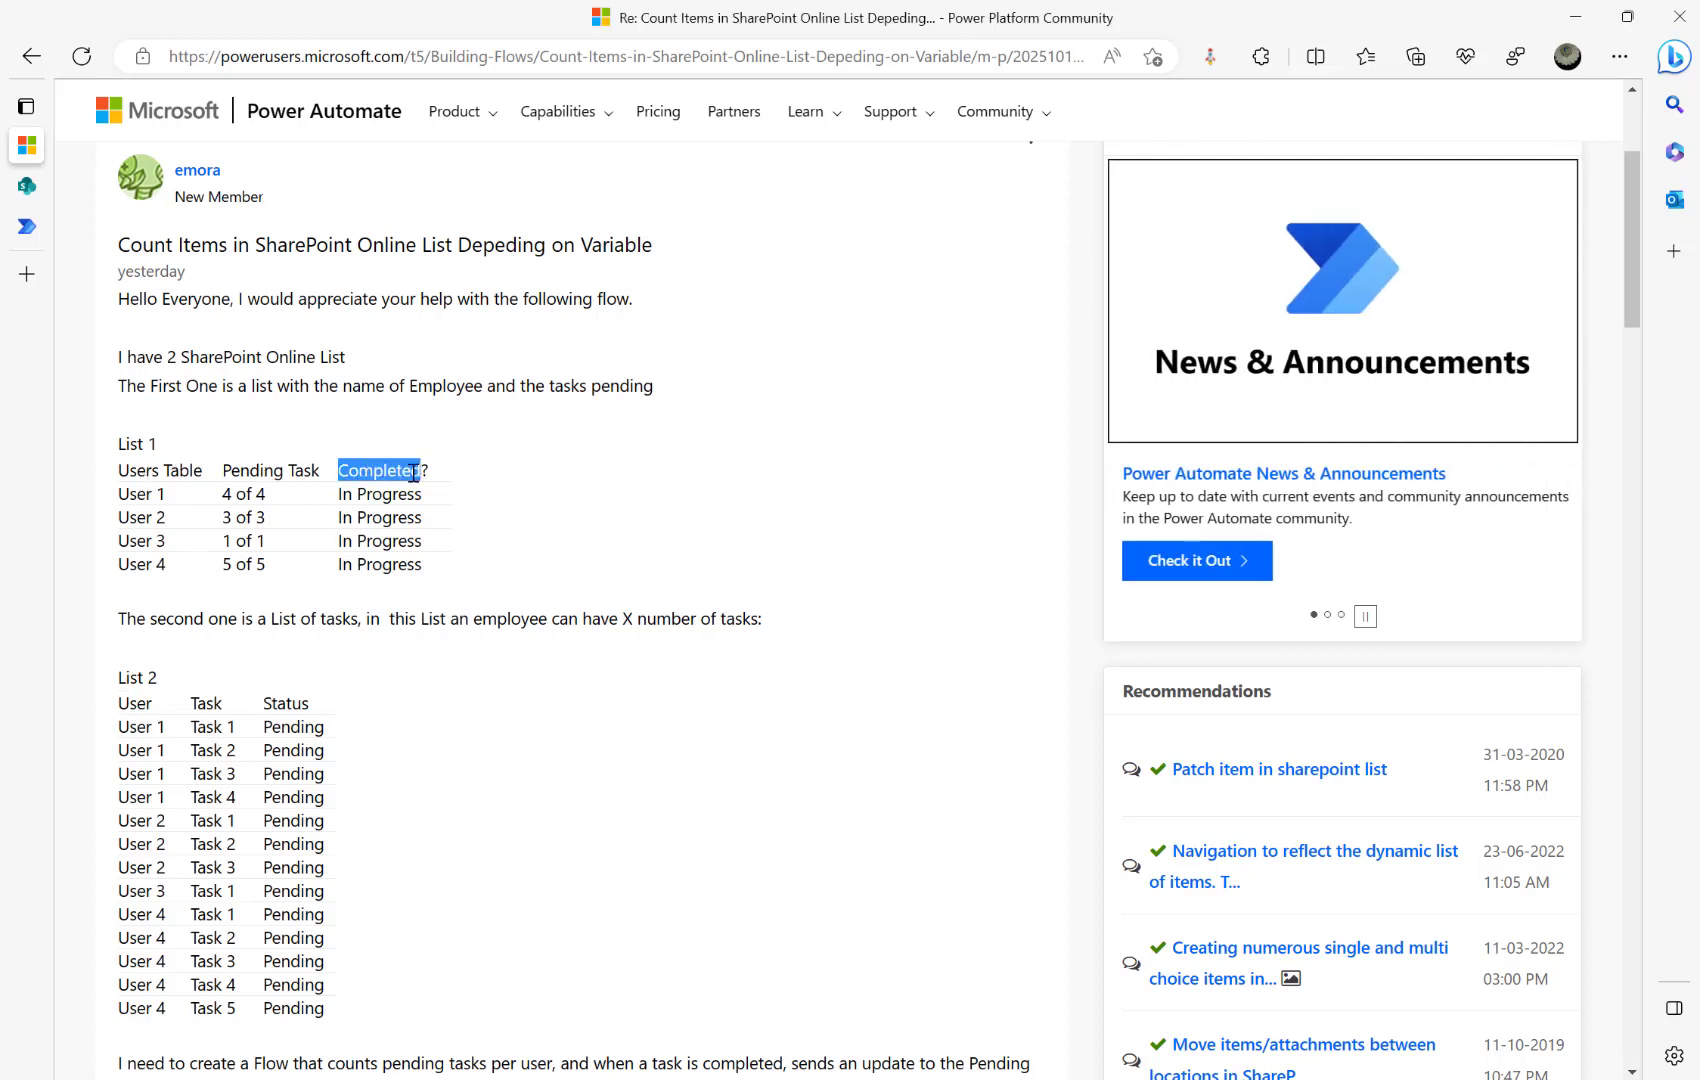
left_click_drag(263, 703, 326, 1010)
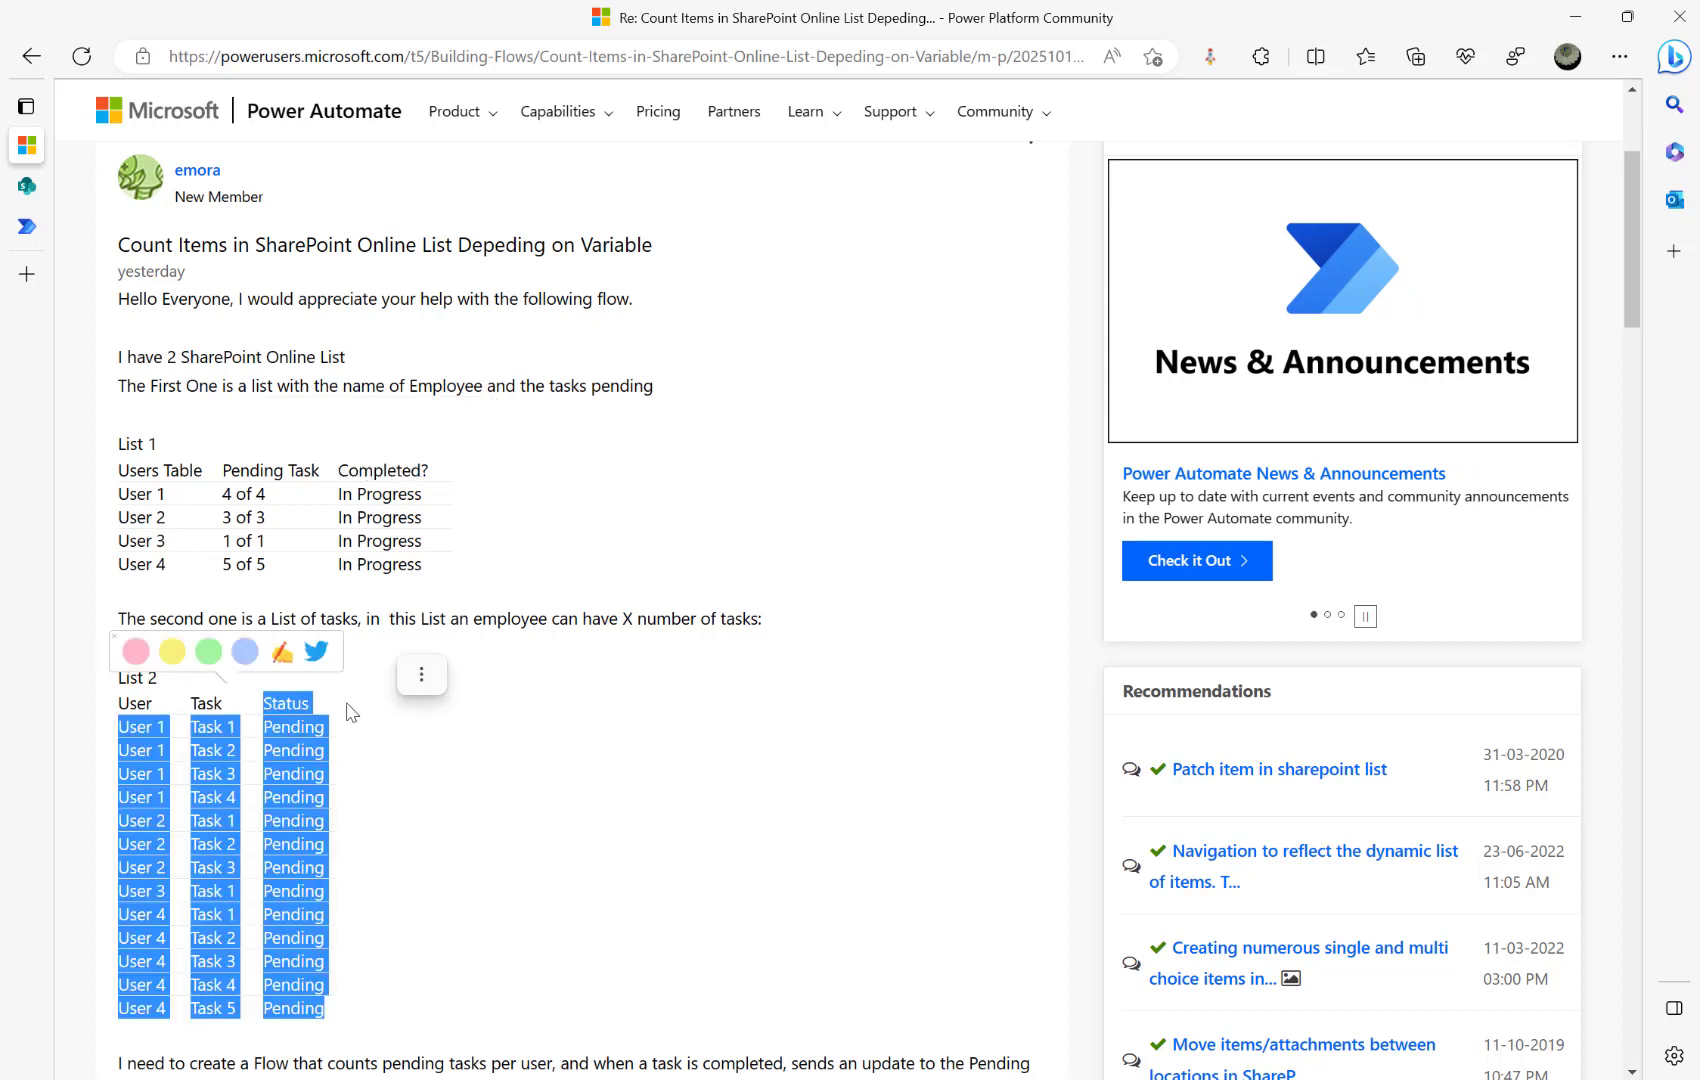
left_click(370, 705)
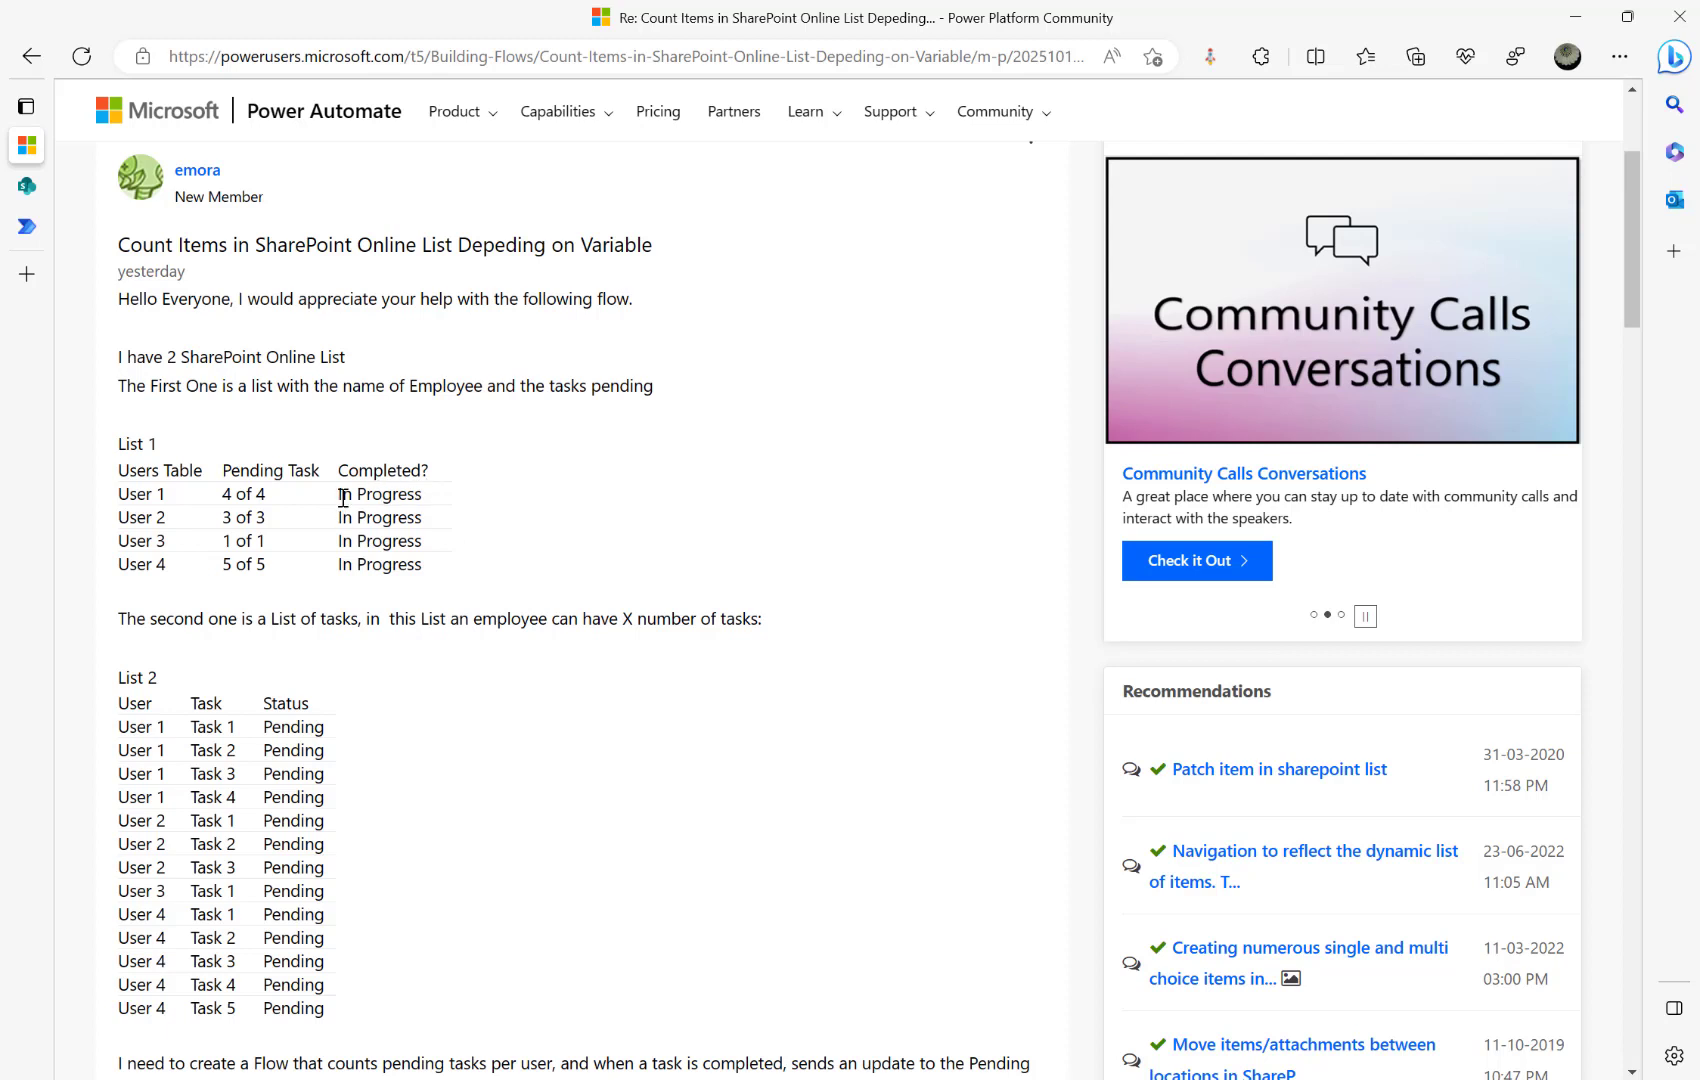
left_click_drag(343, 497, 467, 490)
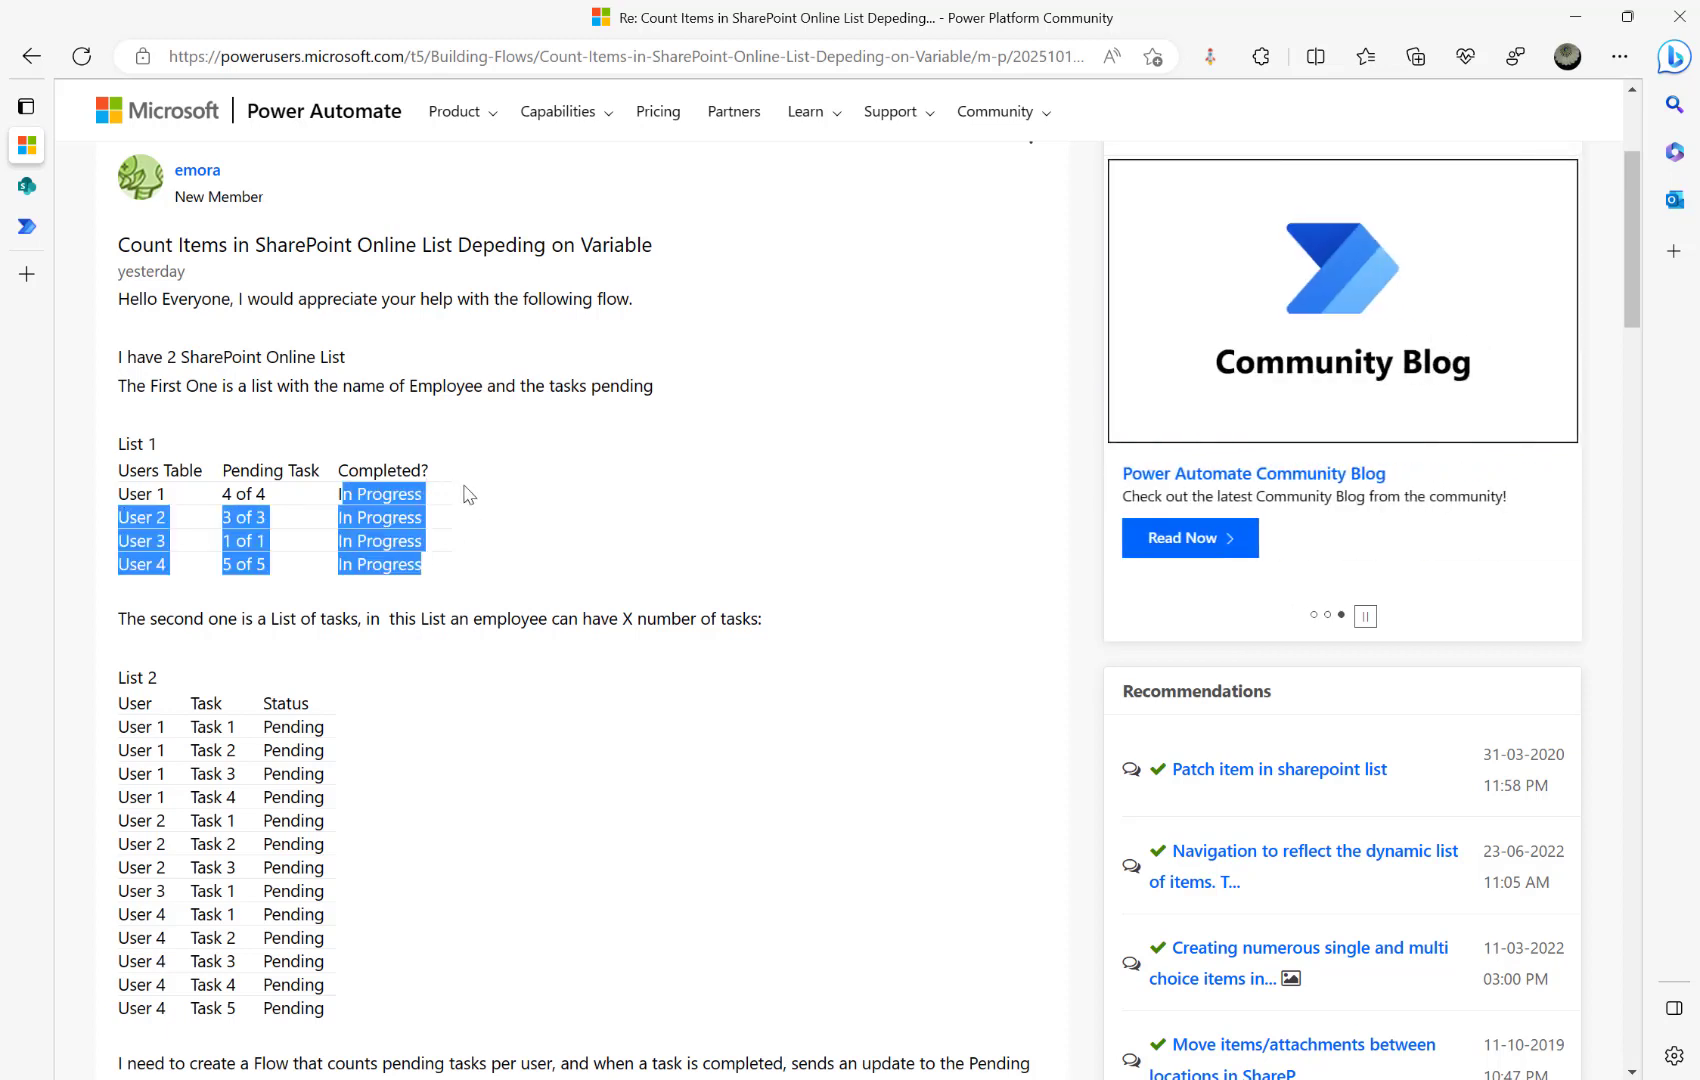
left_click(375, 499)
left_click_drag(340, 494, 448, 505)
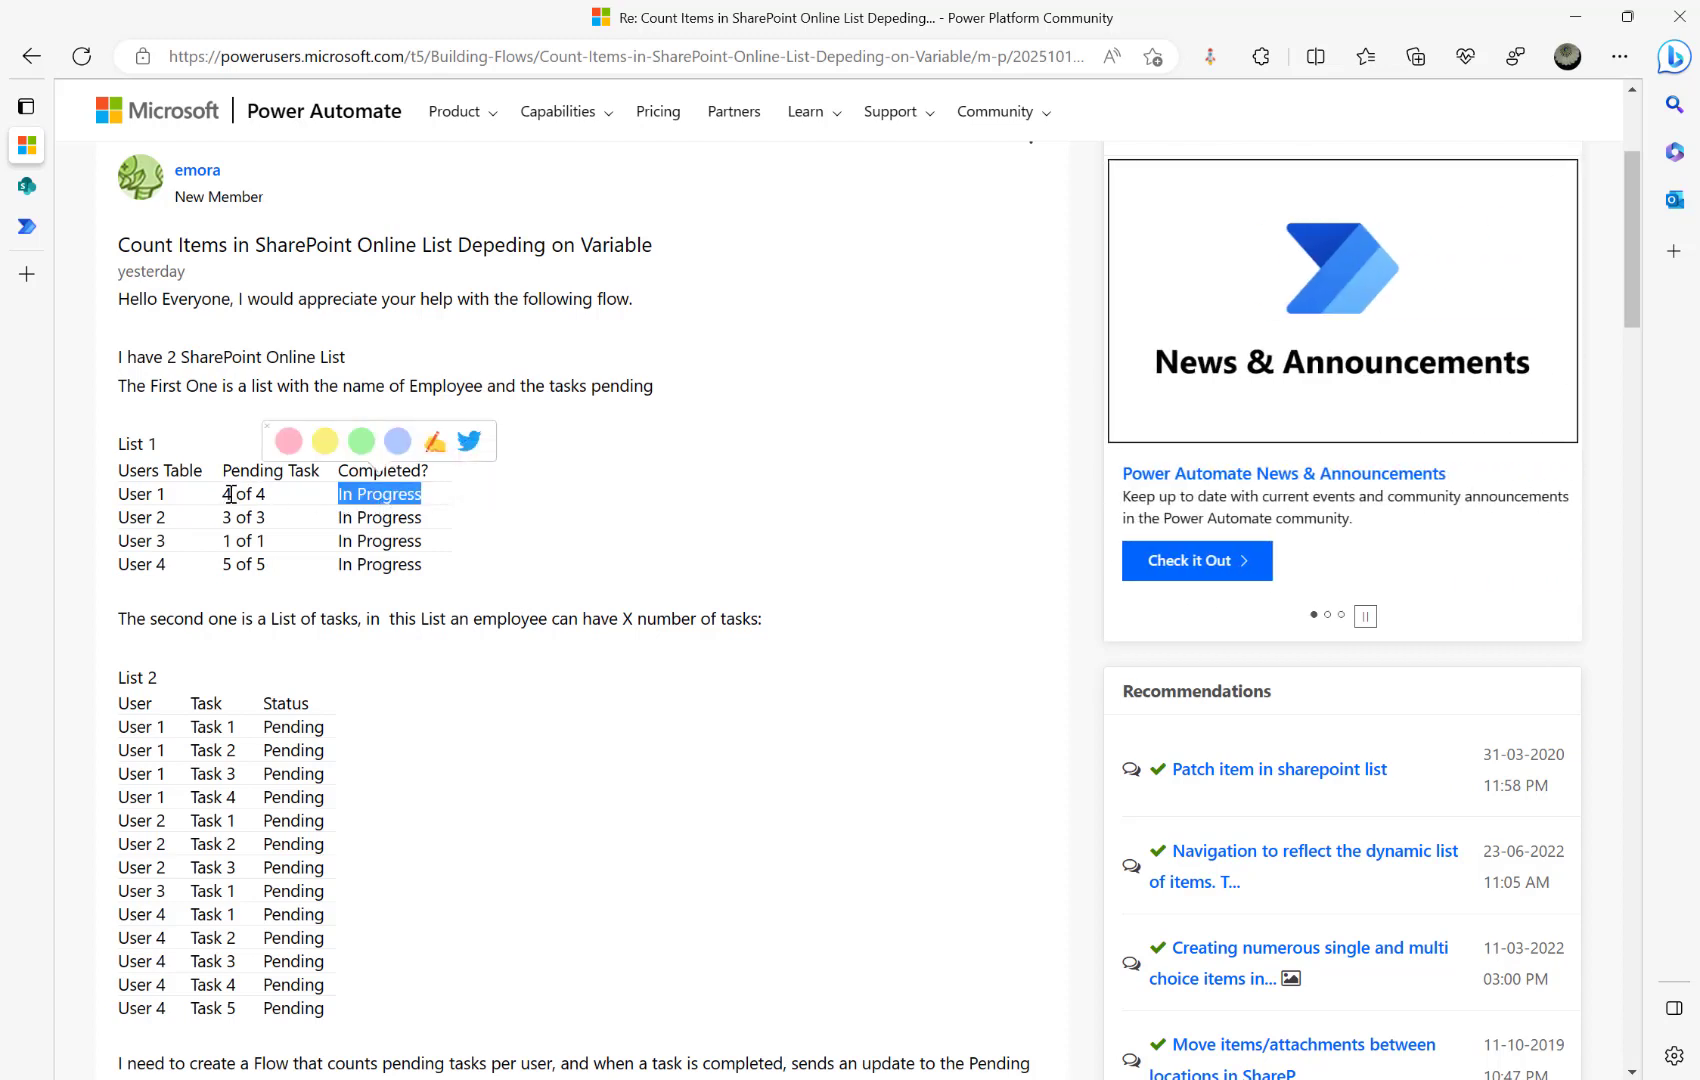
left_click(340, 503)
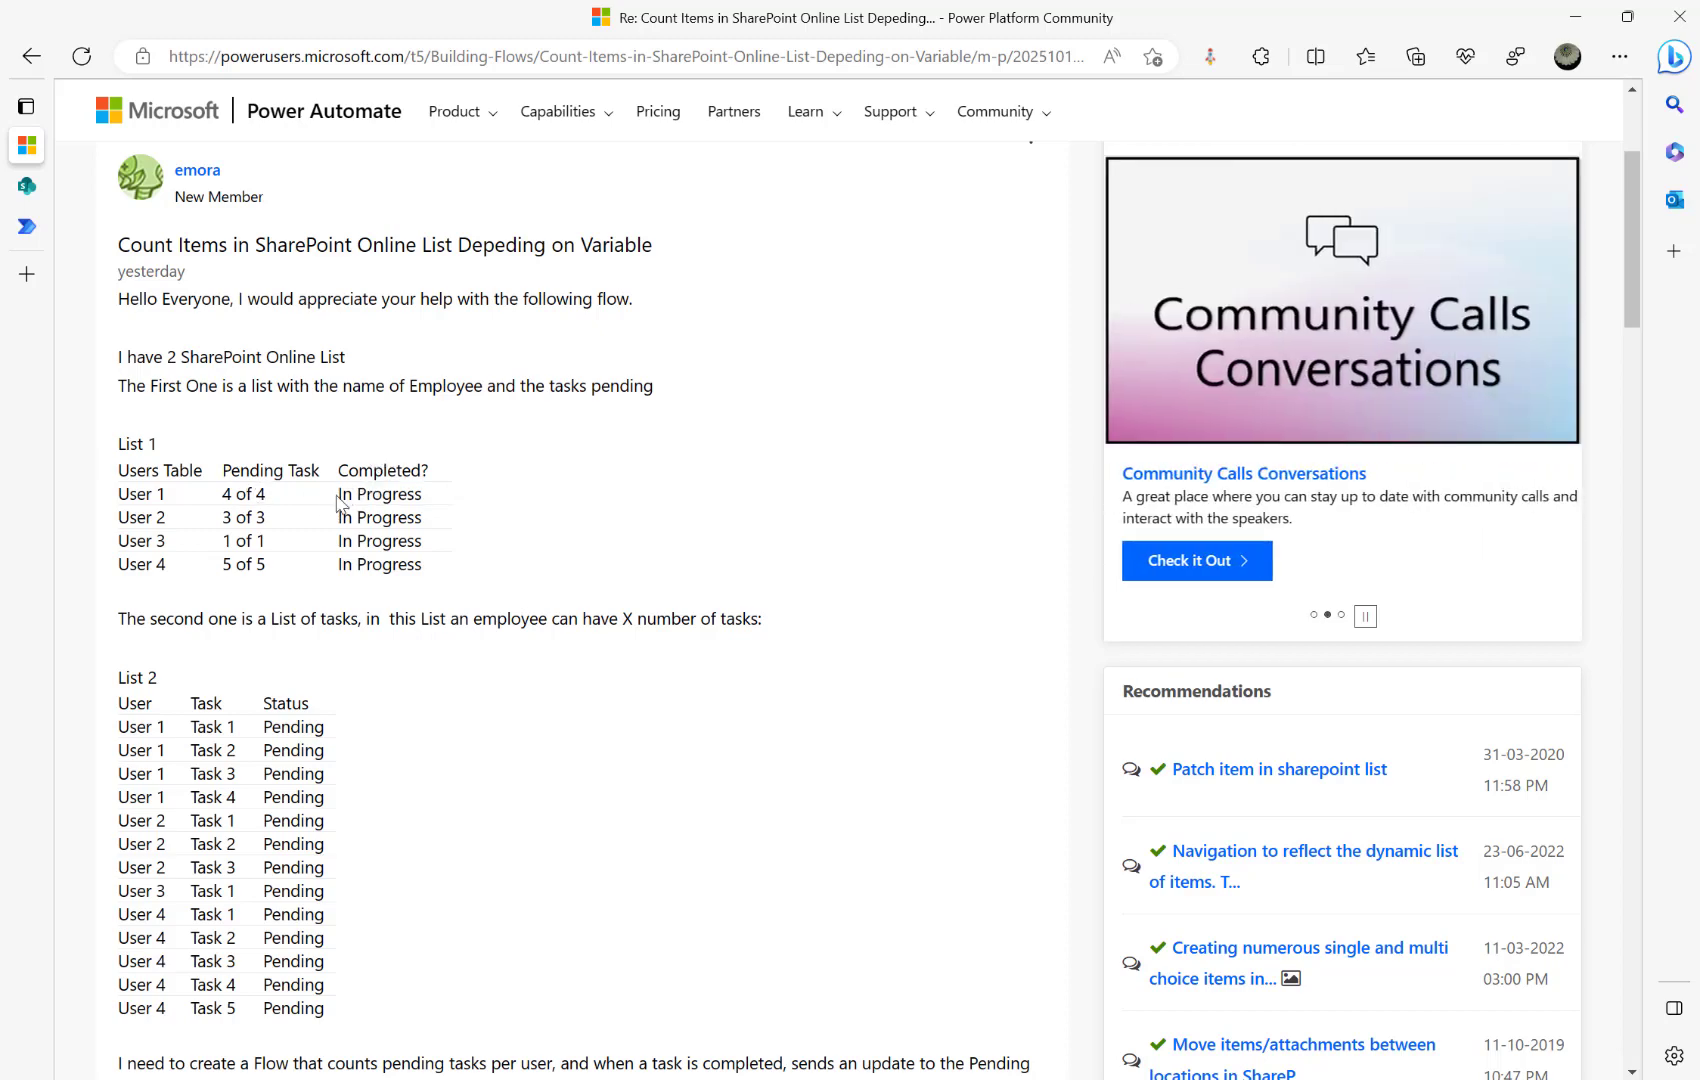
left_click_drag(341, 496, 510, 510)
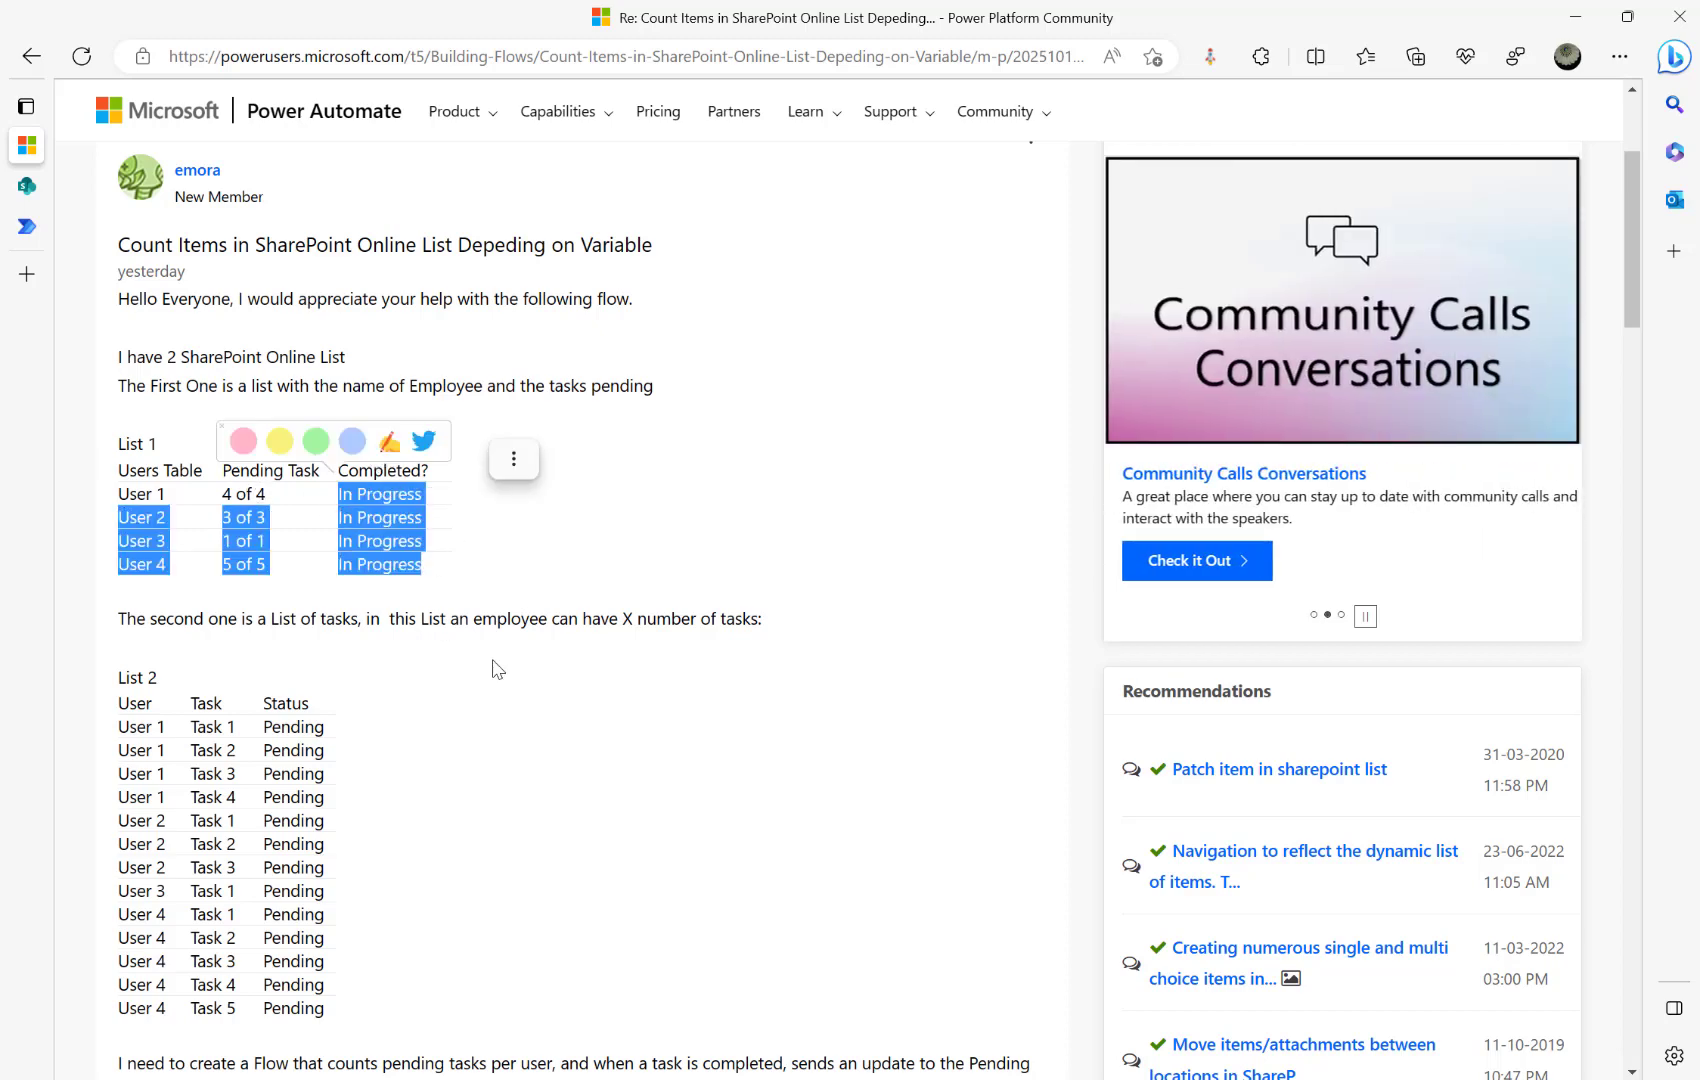
left_click(492, 663)
scroll(492, 663, "down", 1)
scroll(492, 663, "down", 3)
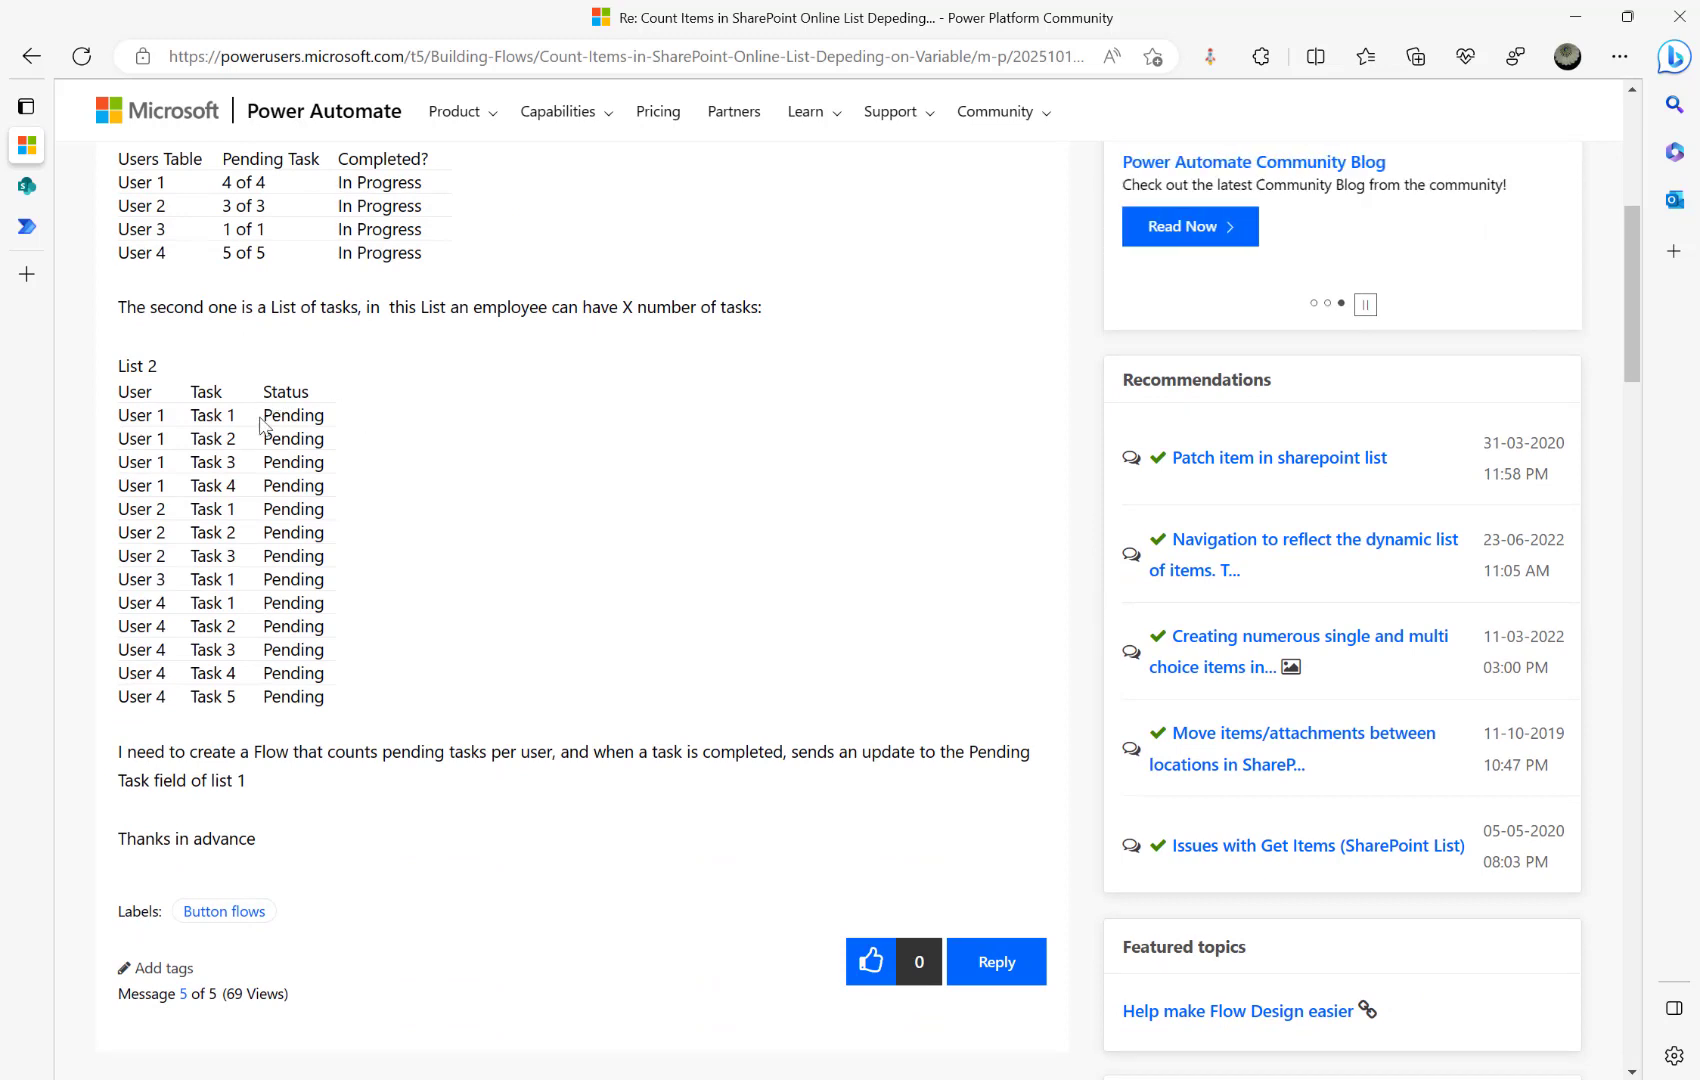
left_click_drag(262, 416, 328, 425)
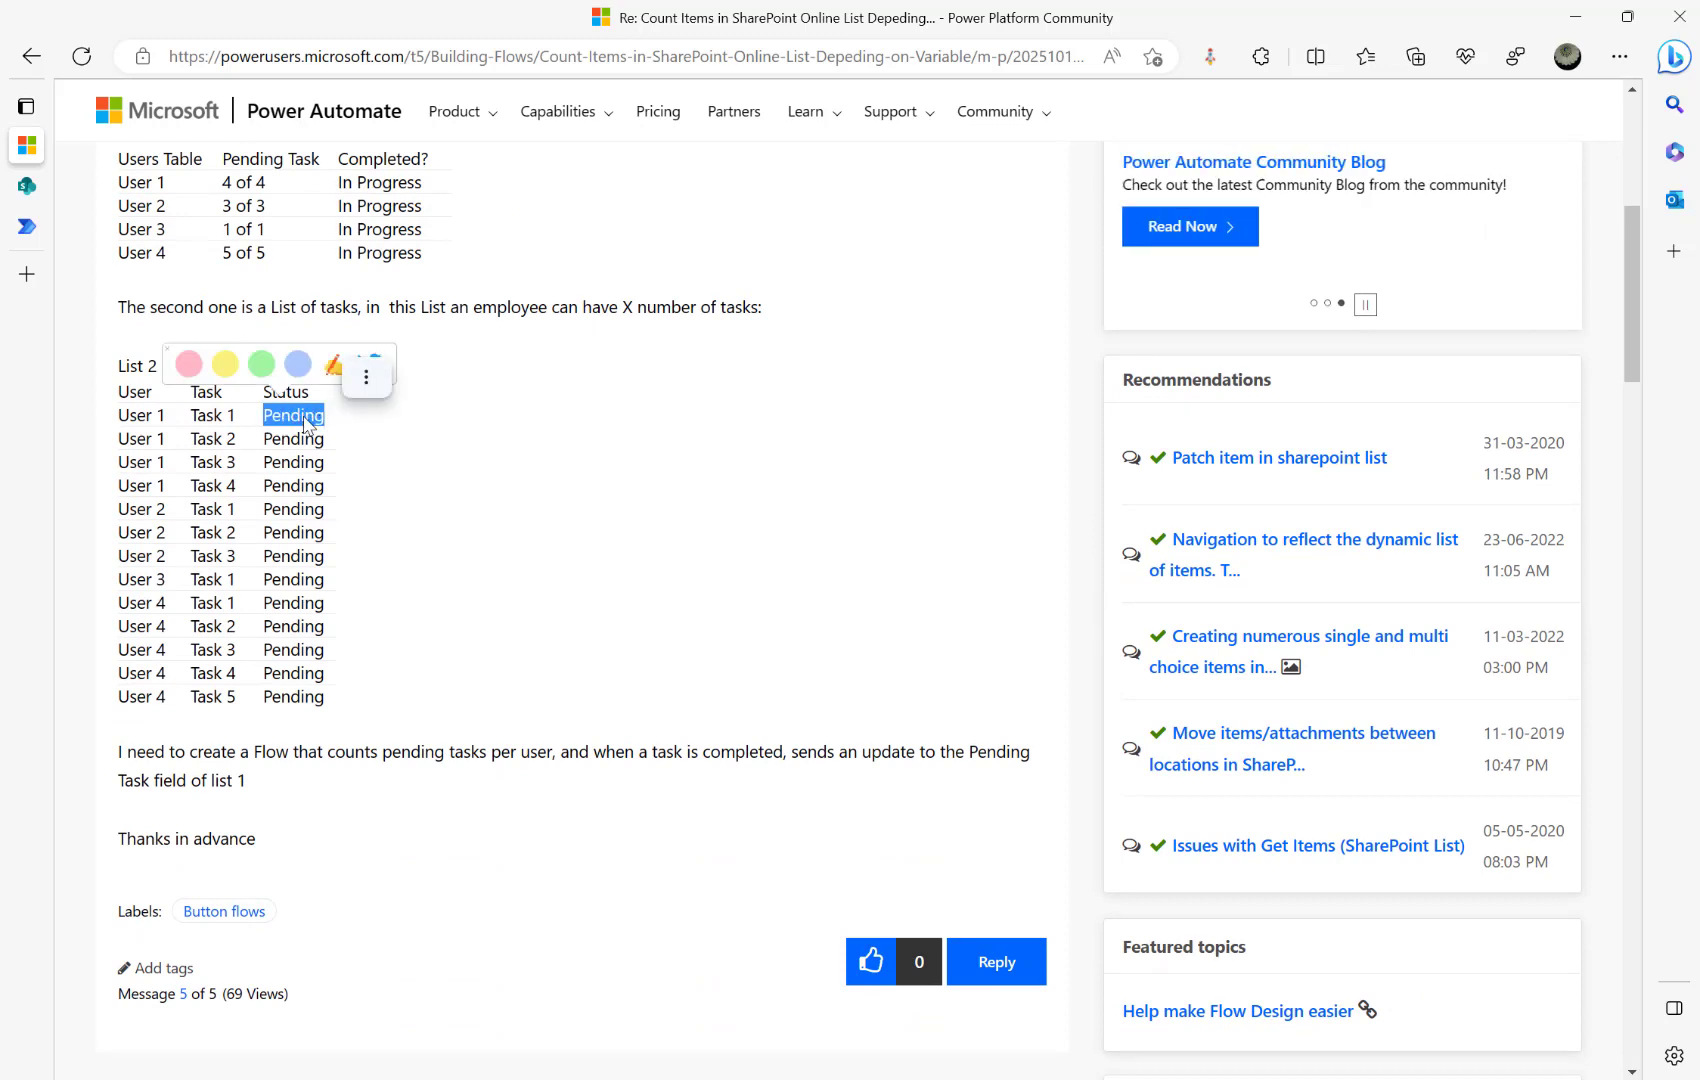
left_click(342, 432)
scroll(403, 635, "up", 4)
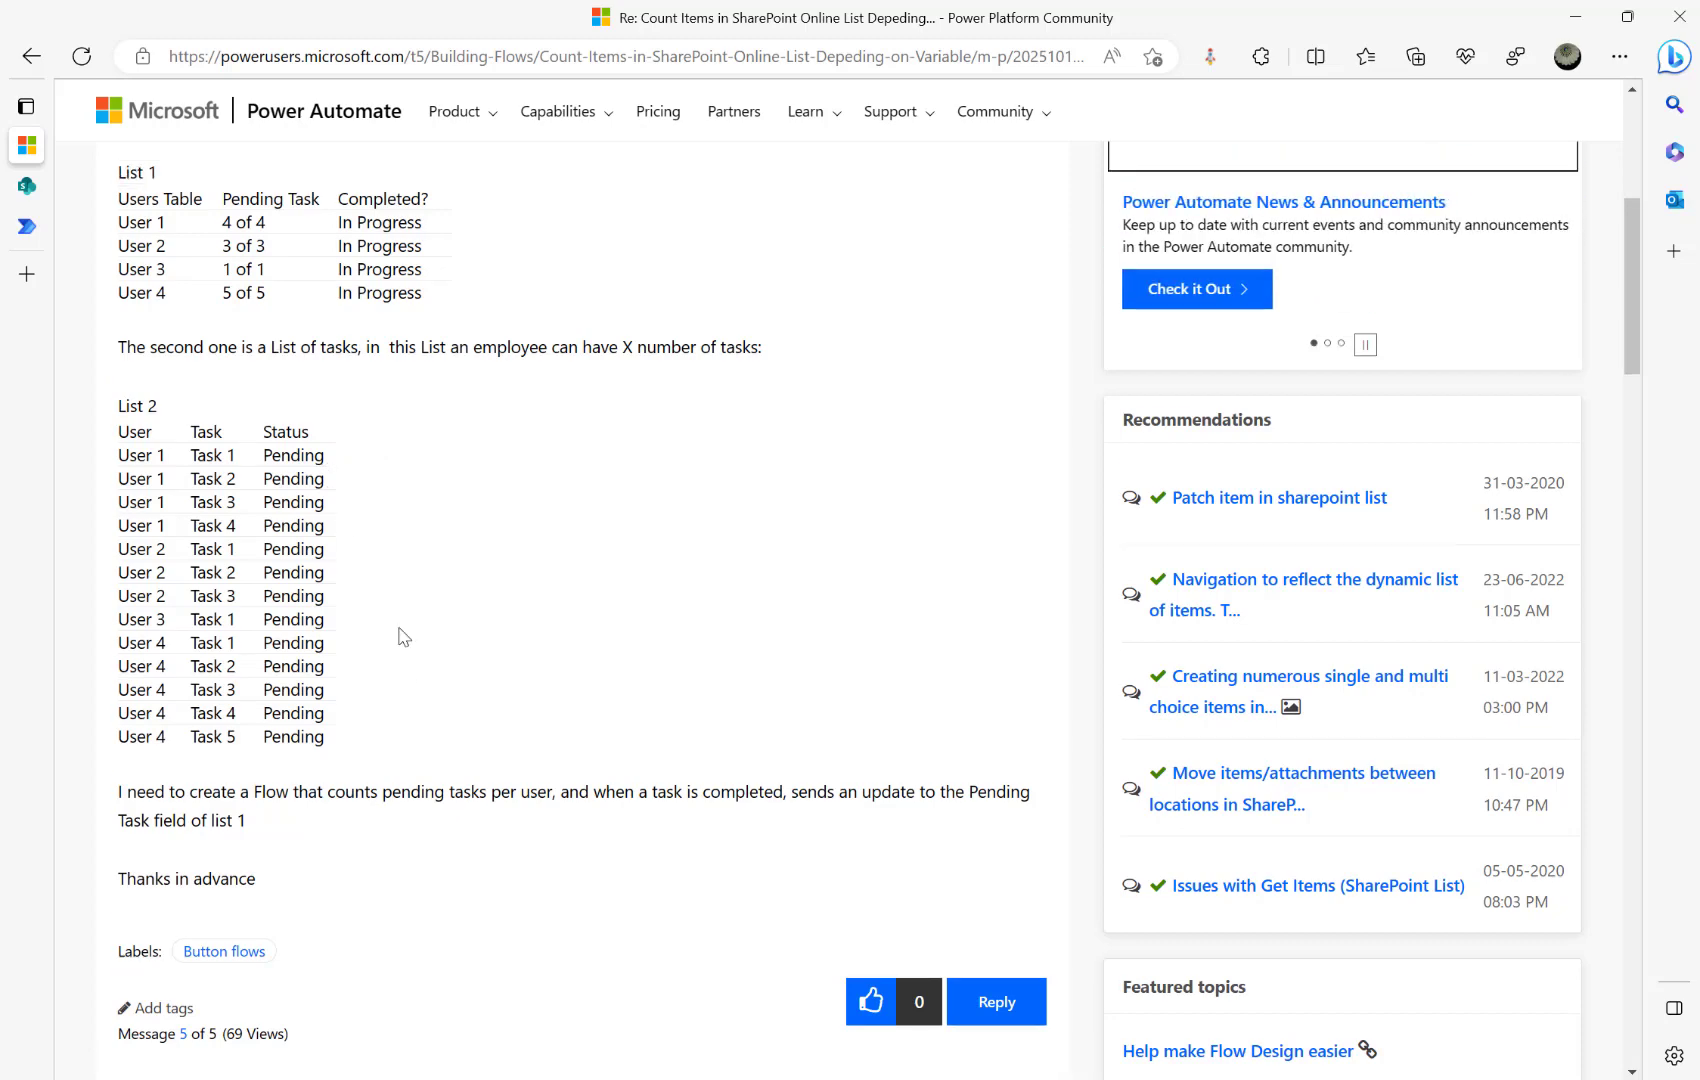
scroll(400, 627, "down", 3)
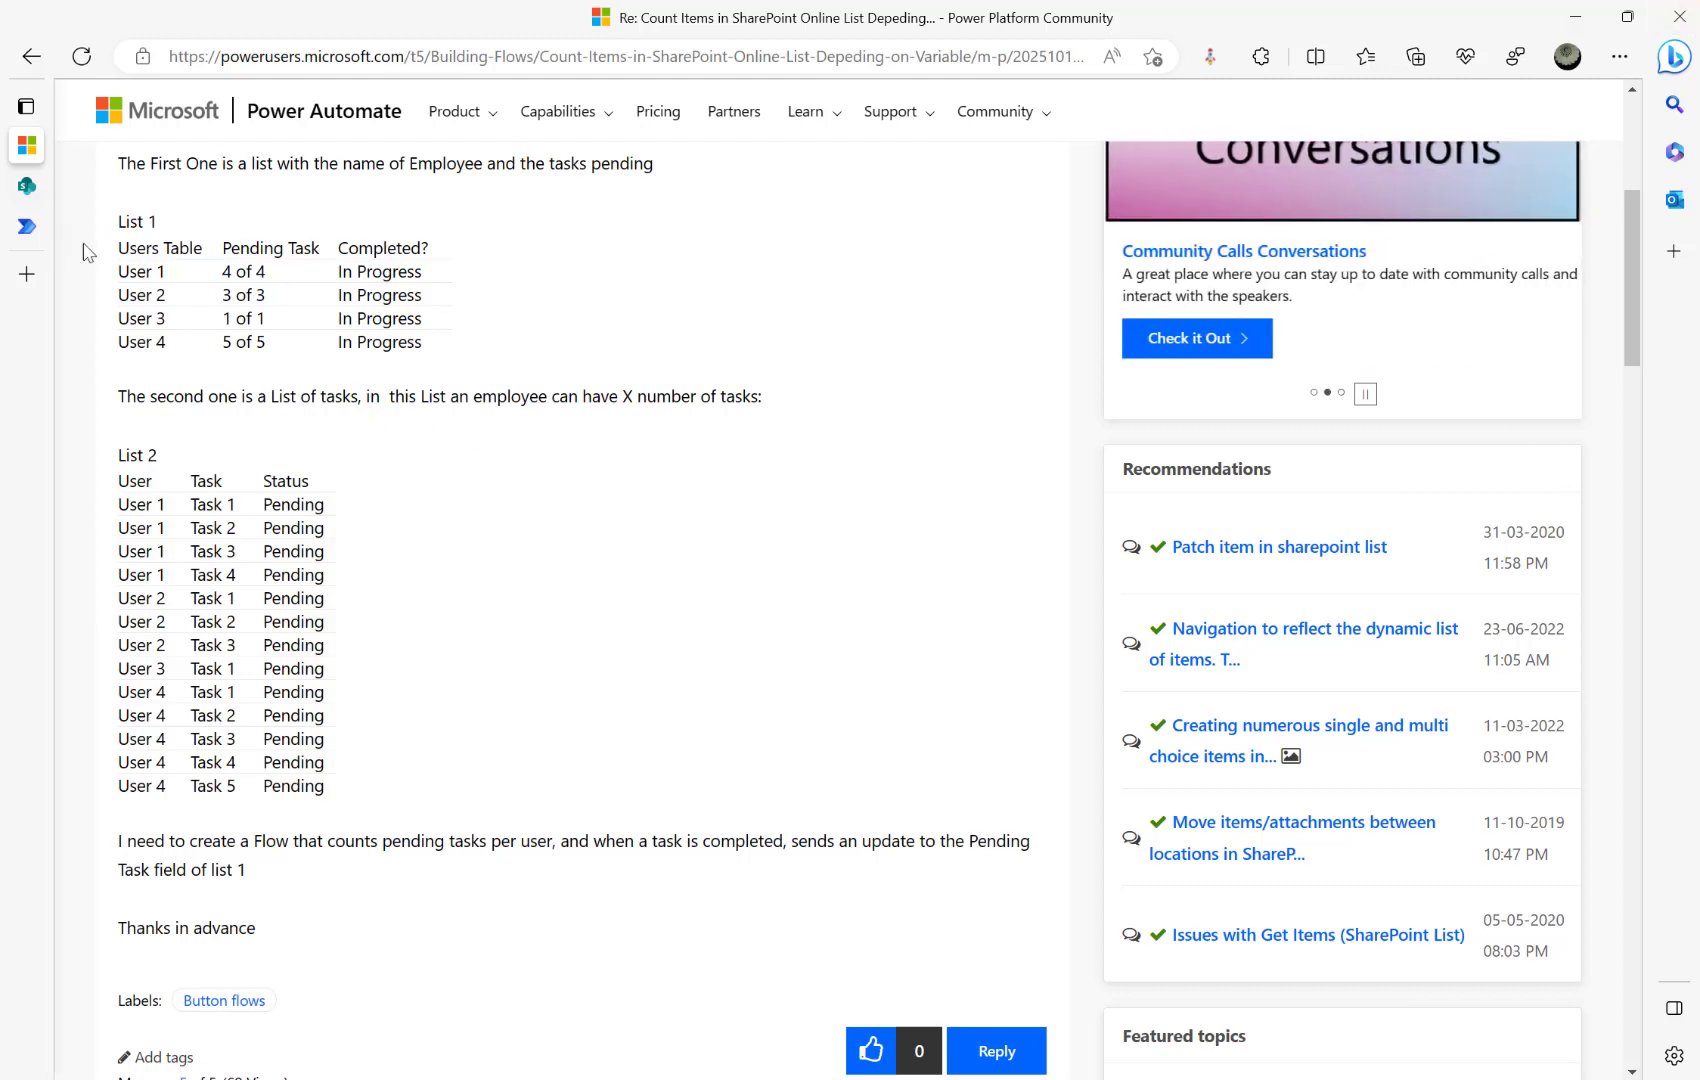
Step: Switch to the SharePoint site and compare List1's columns with the lists in the forum post
left_click(40, 192)
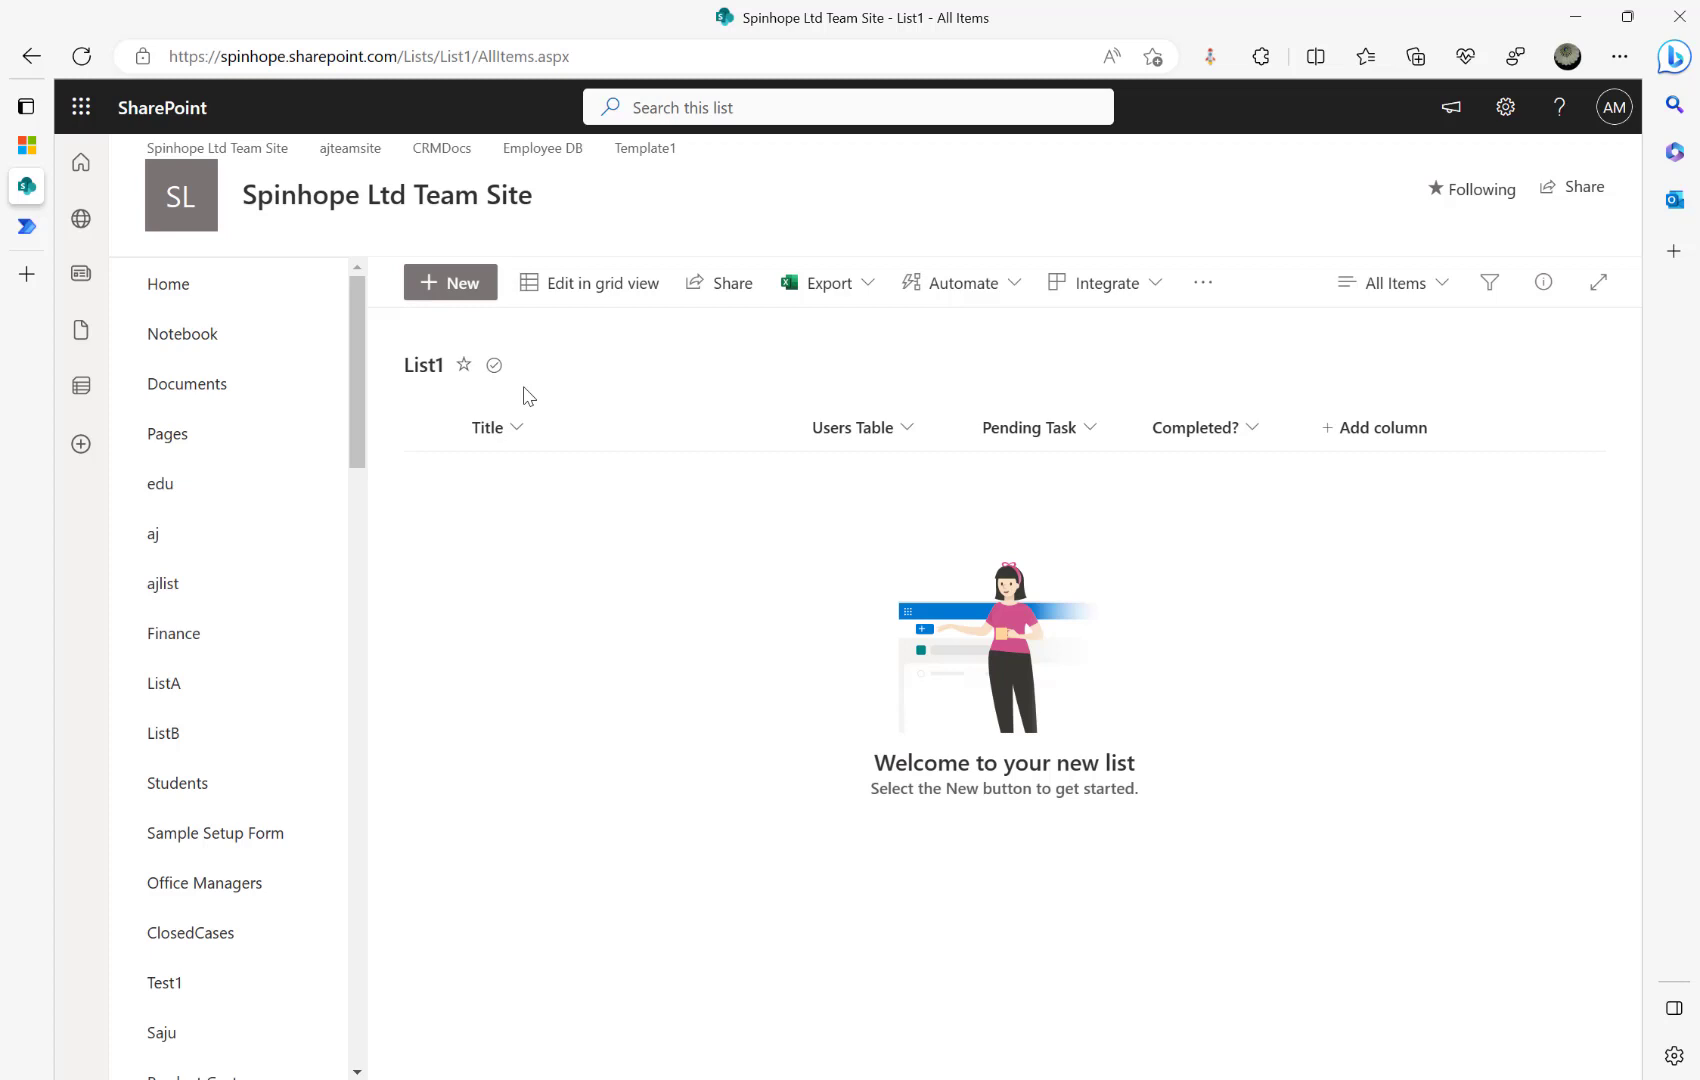
left_click(463, 365)
left_click(37, 150)
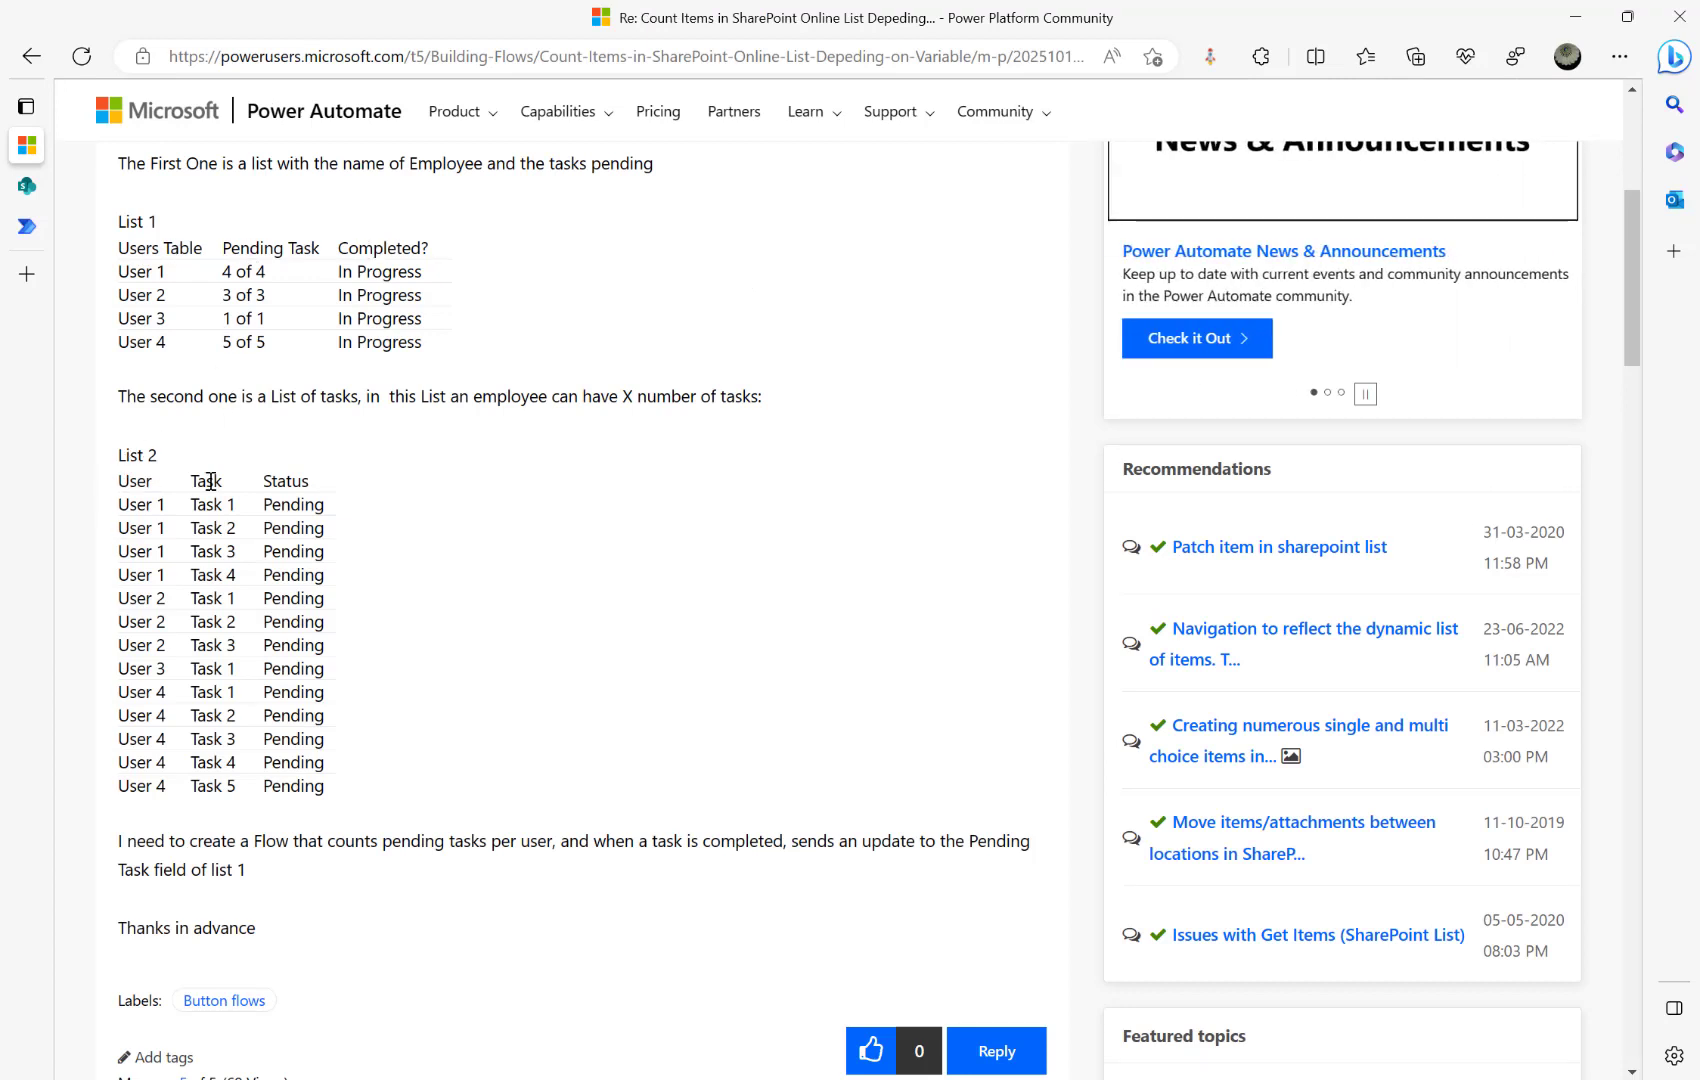
left_click(27, 185)
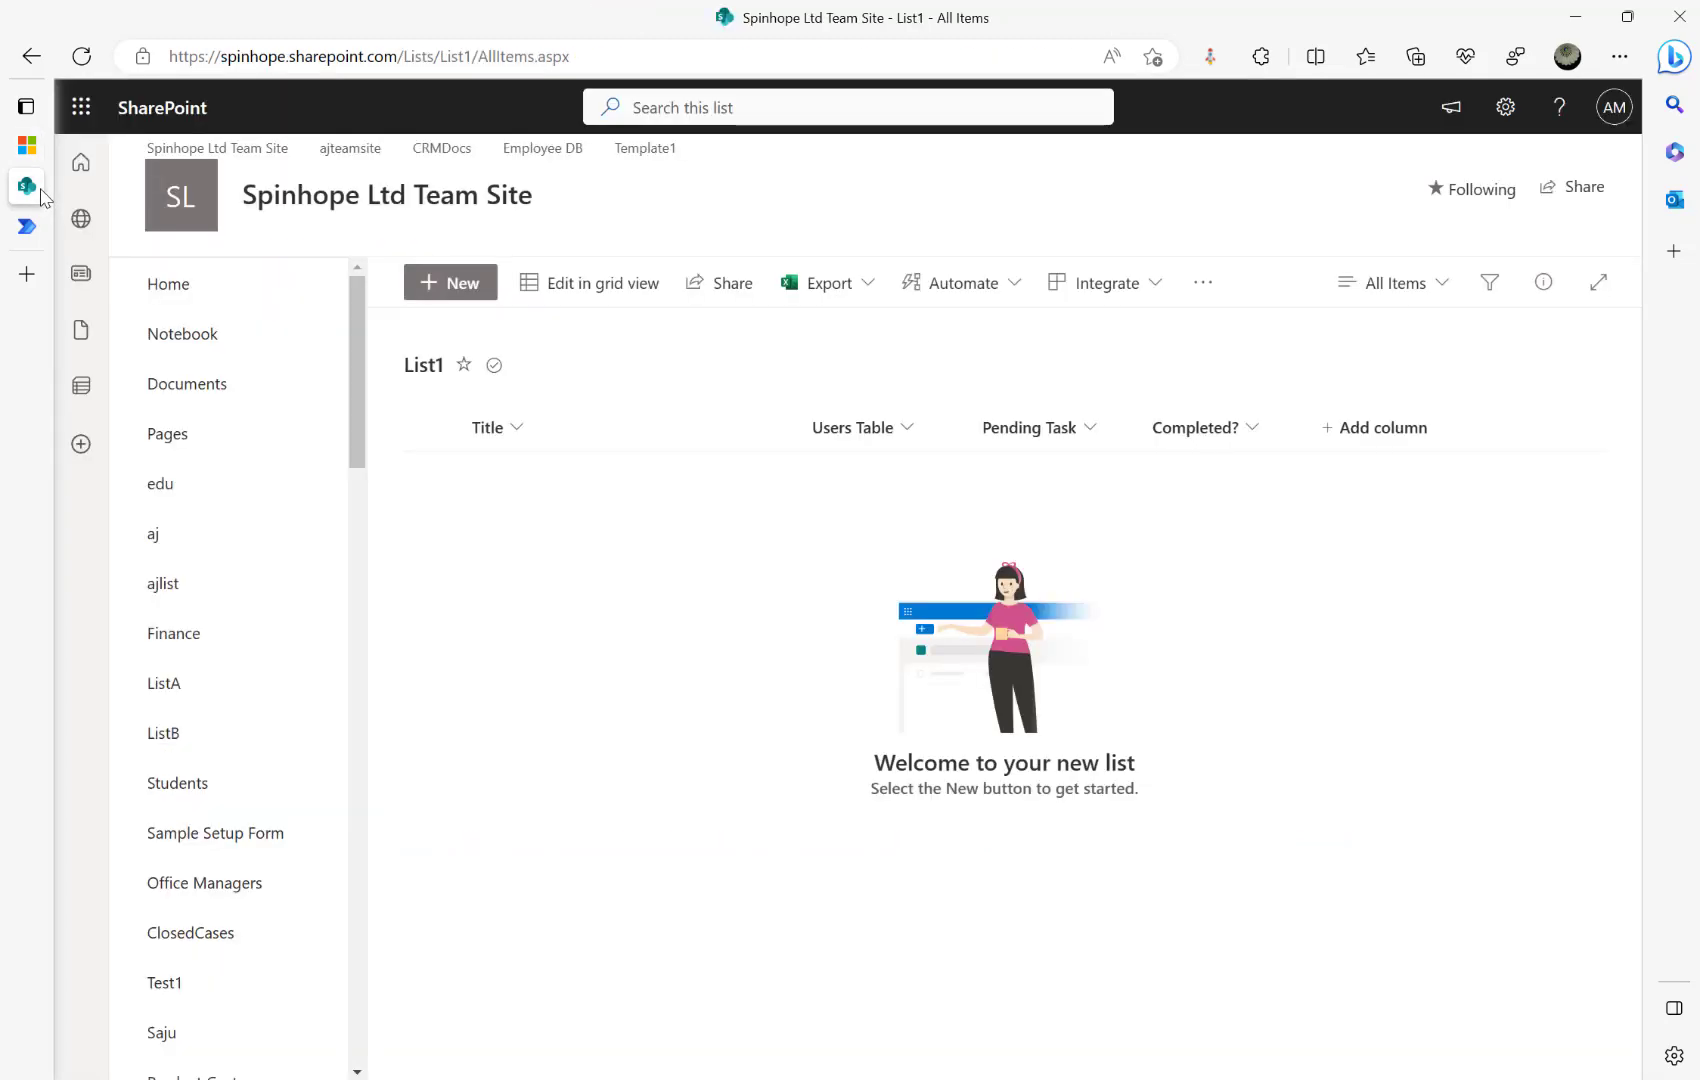
Step: Open List2 on the SharePoint site by changing the list address to end in List2
left_click_drag(463, 57, 808, 44)
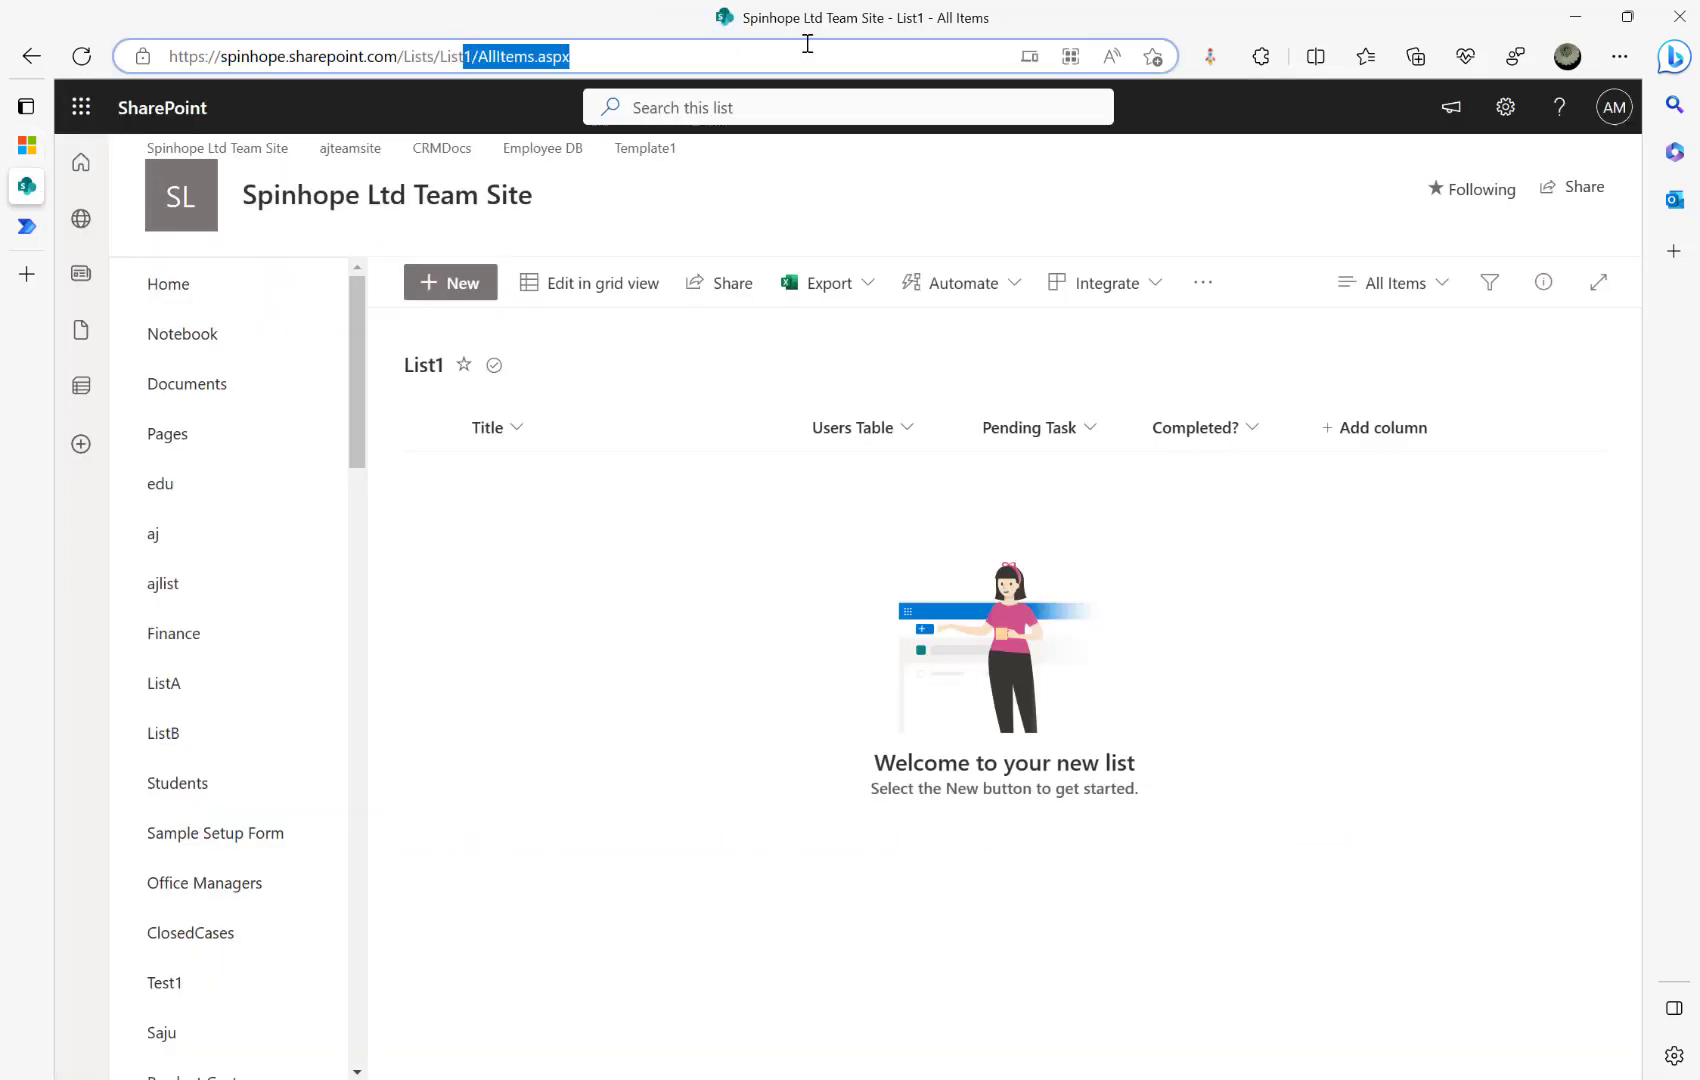
type("2")
key("Return")
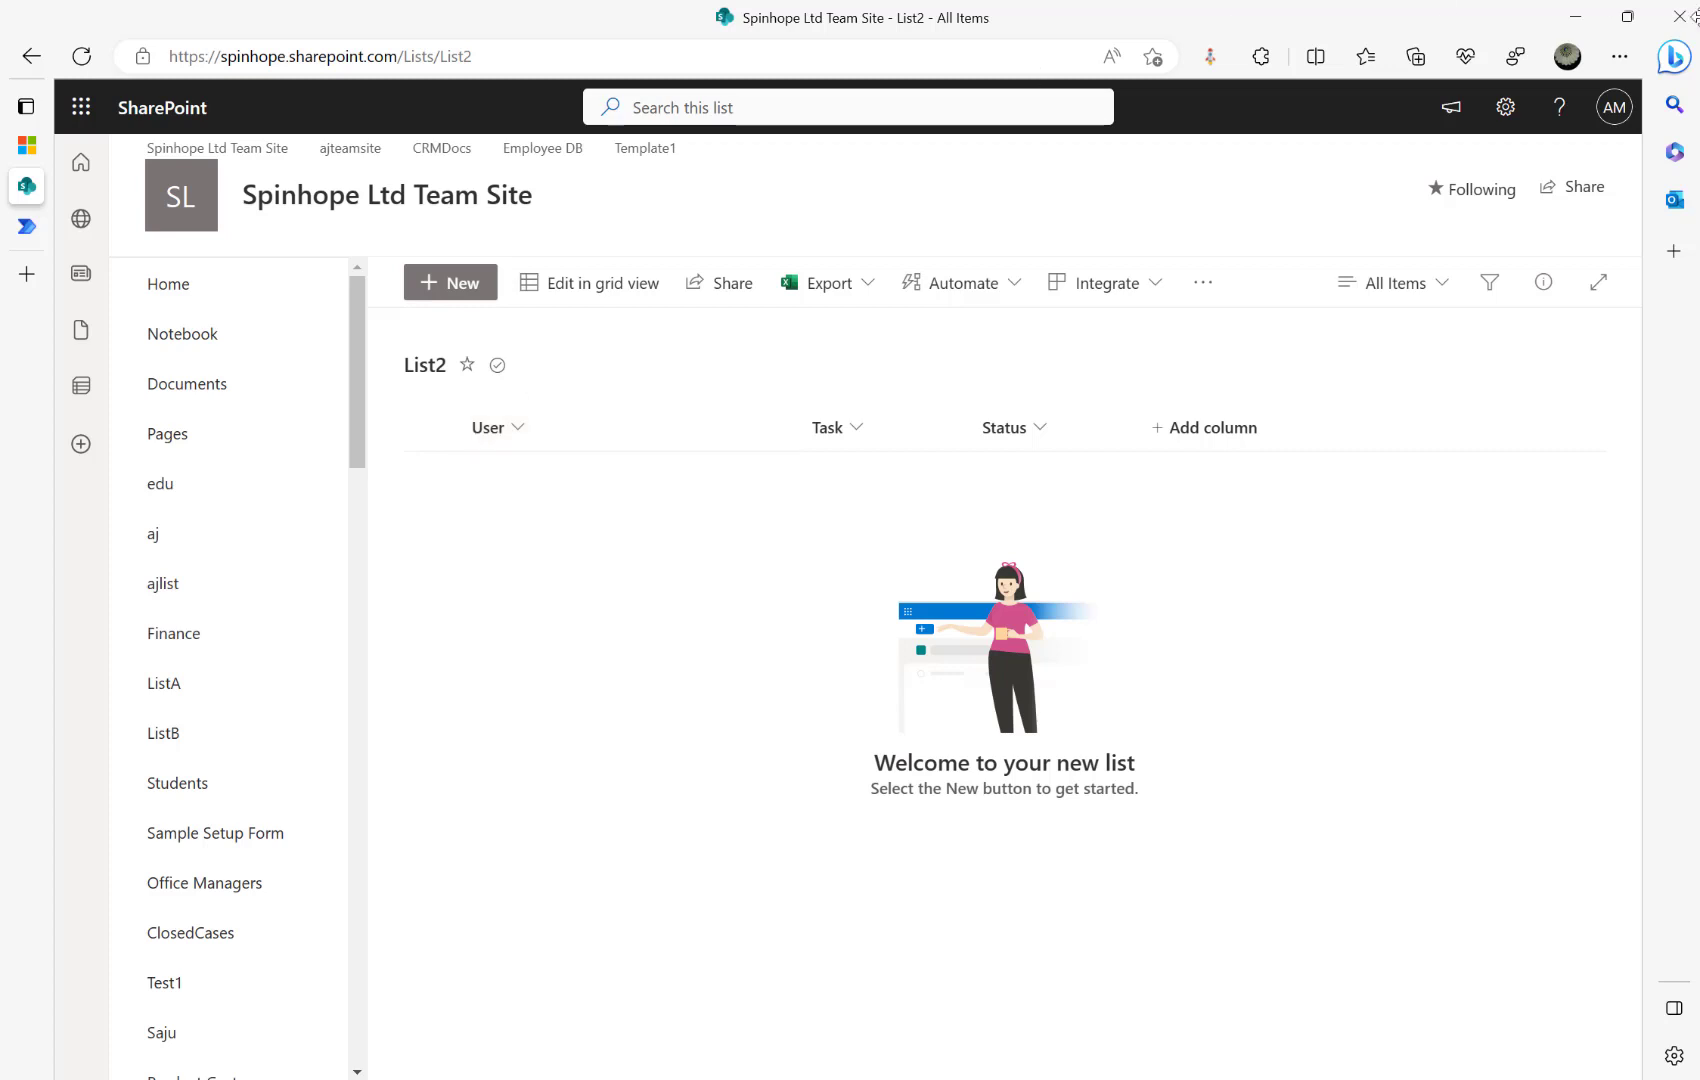
Step: Review List2's column types in its list settings, inspect the Title column's definition, and return to the list
left_click(1505, 107)
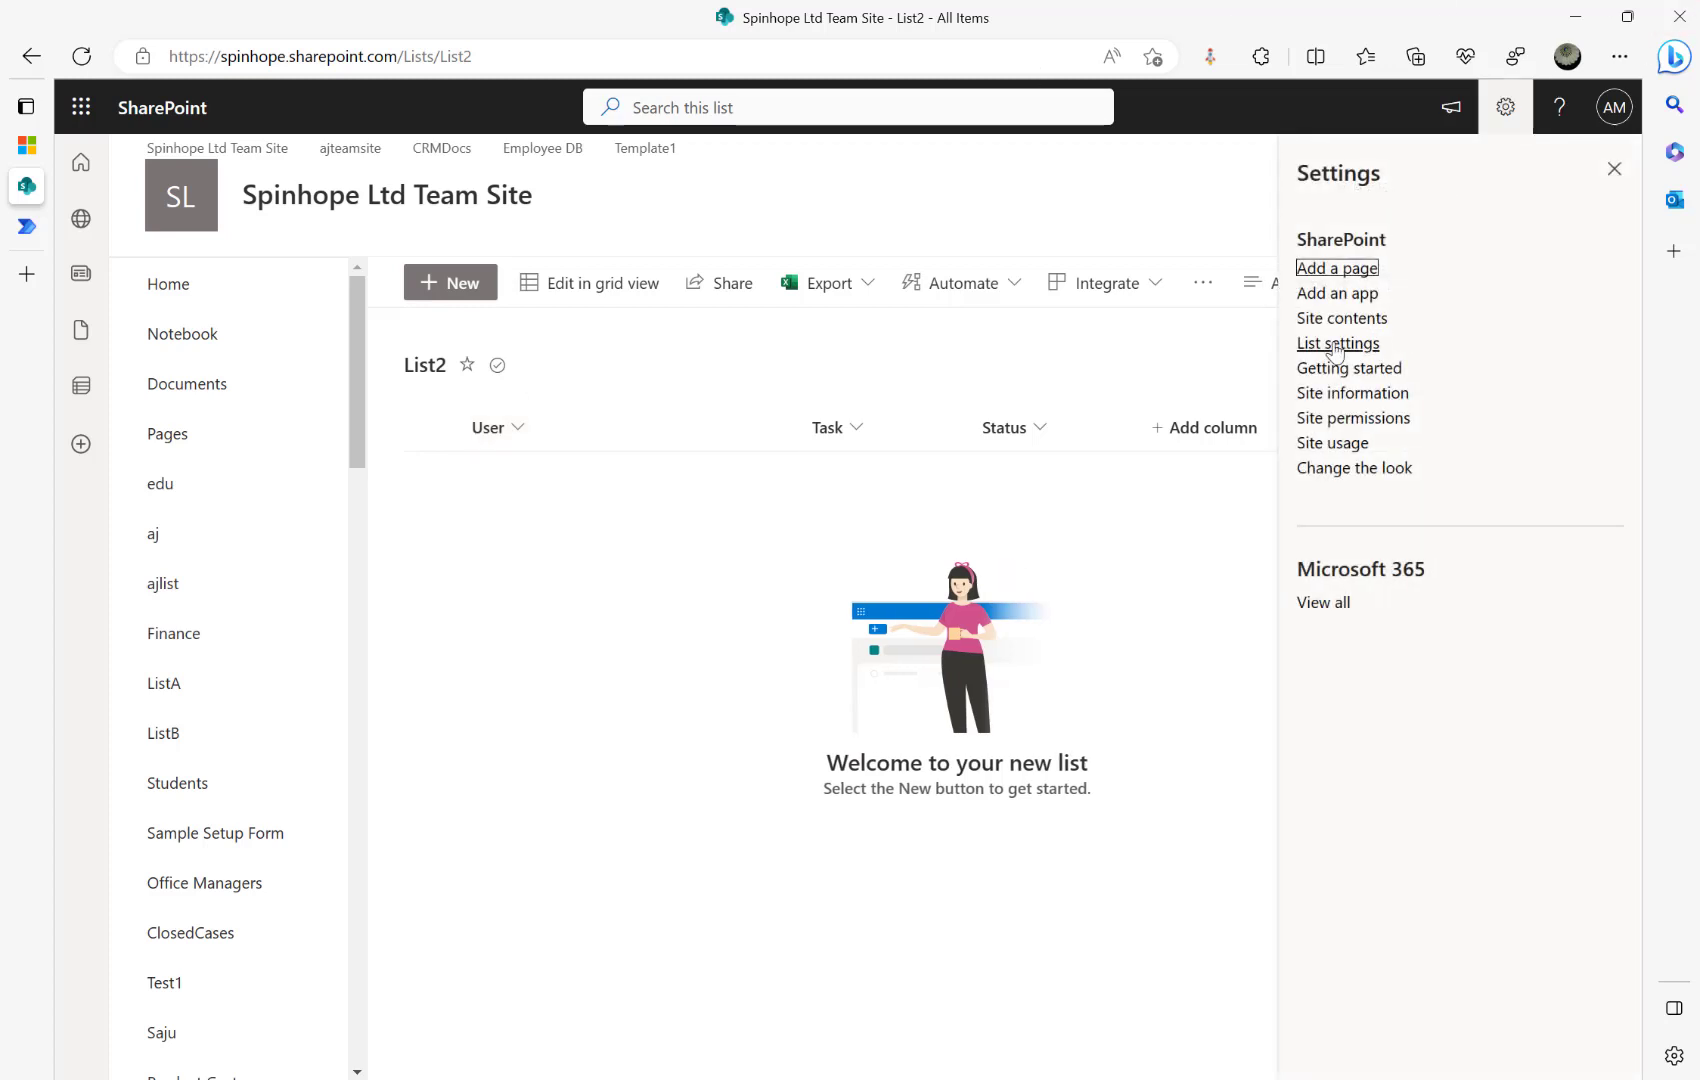
left_click(1336, 344)
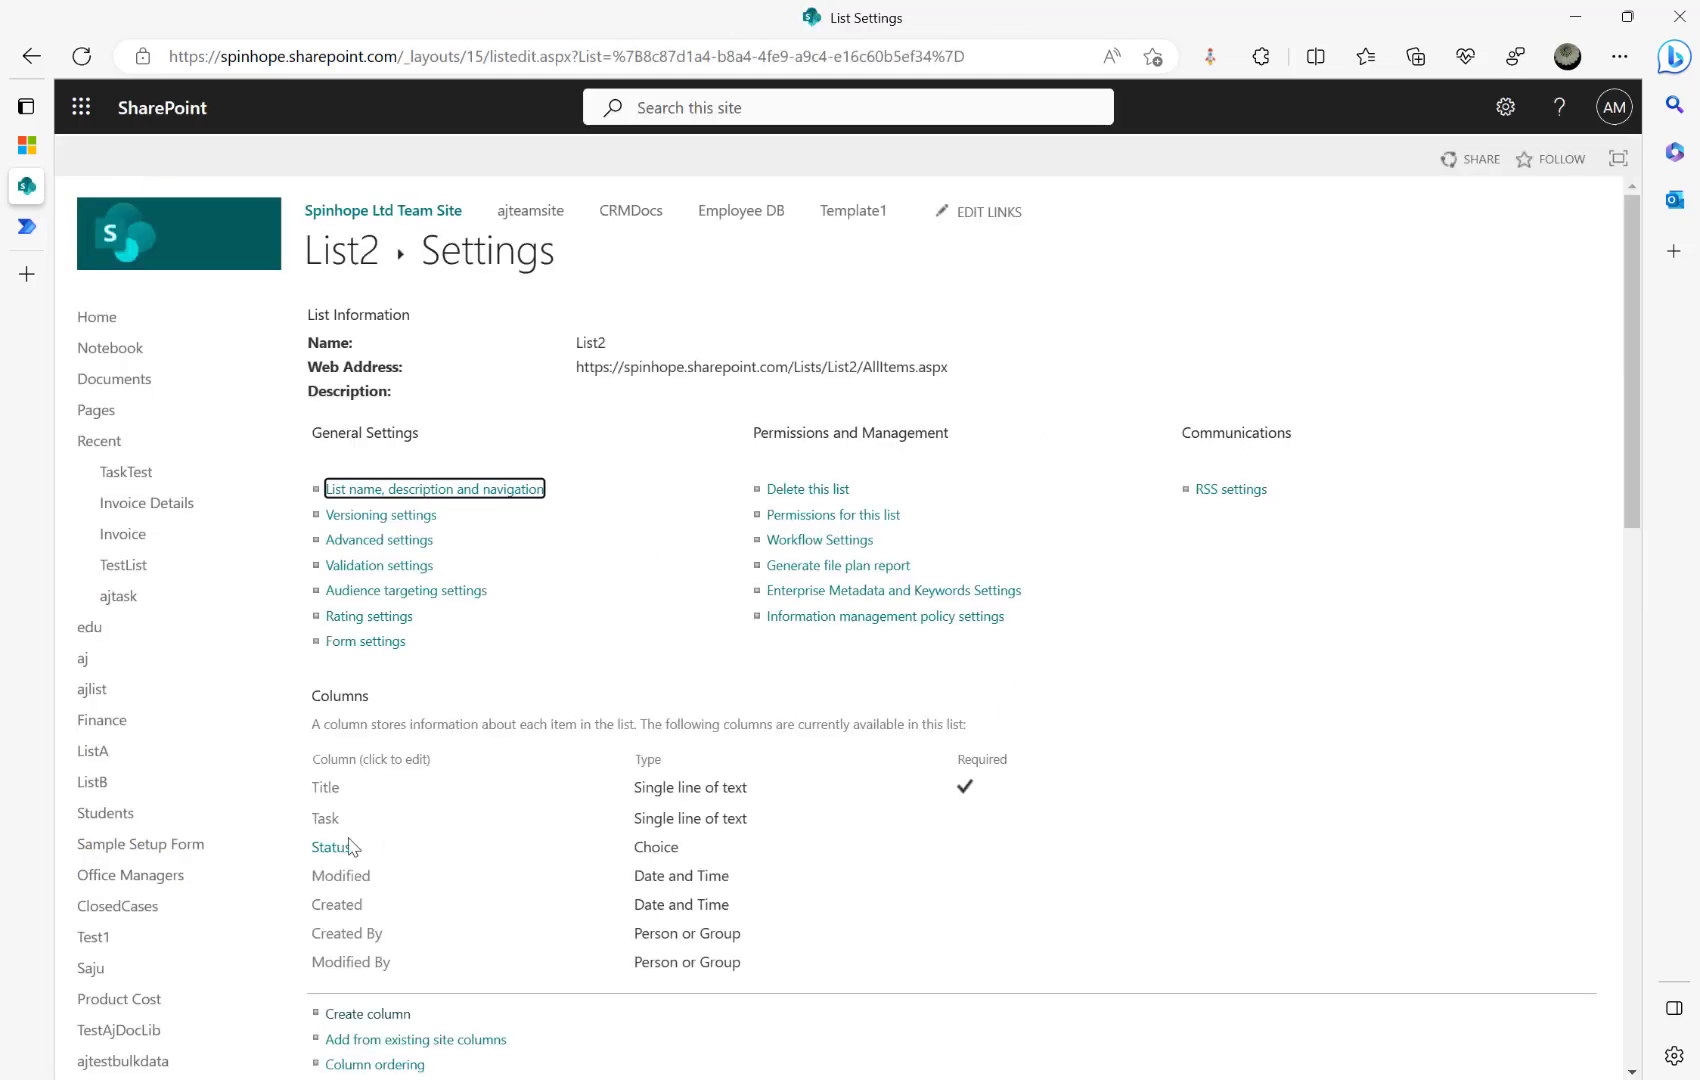
left_click(330, 790)
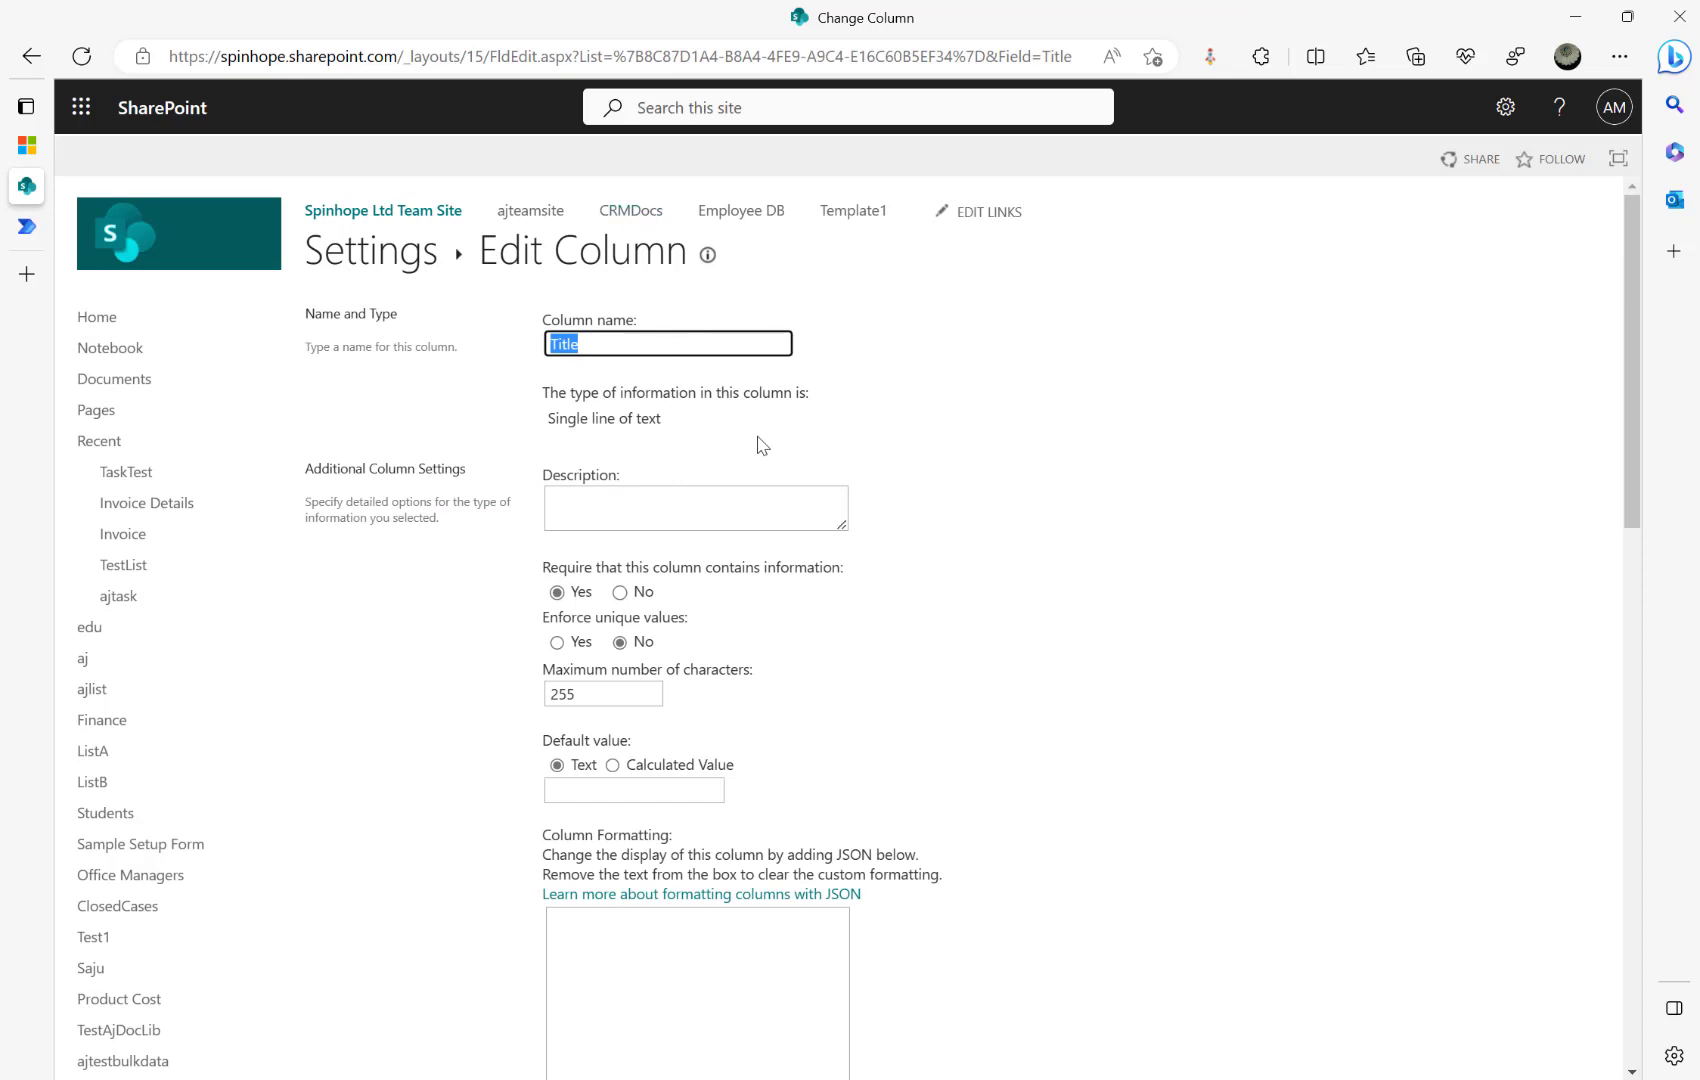
scroll(662, 562, "down", 3)
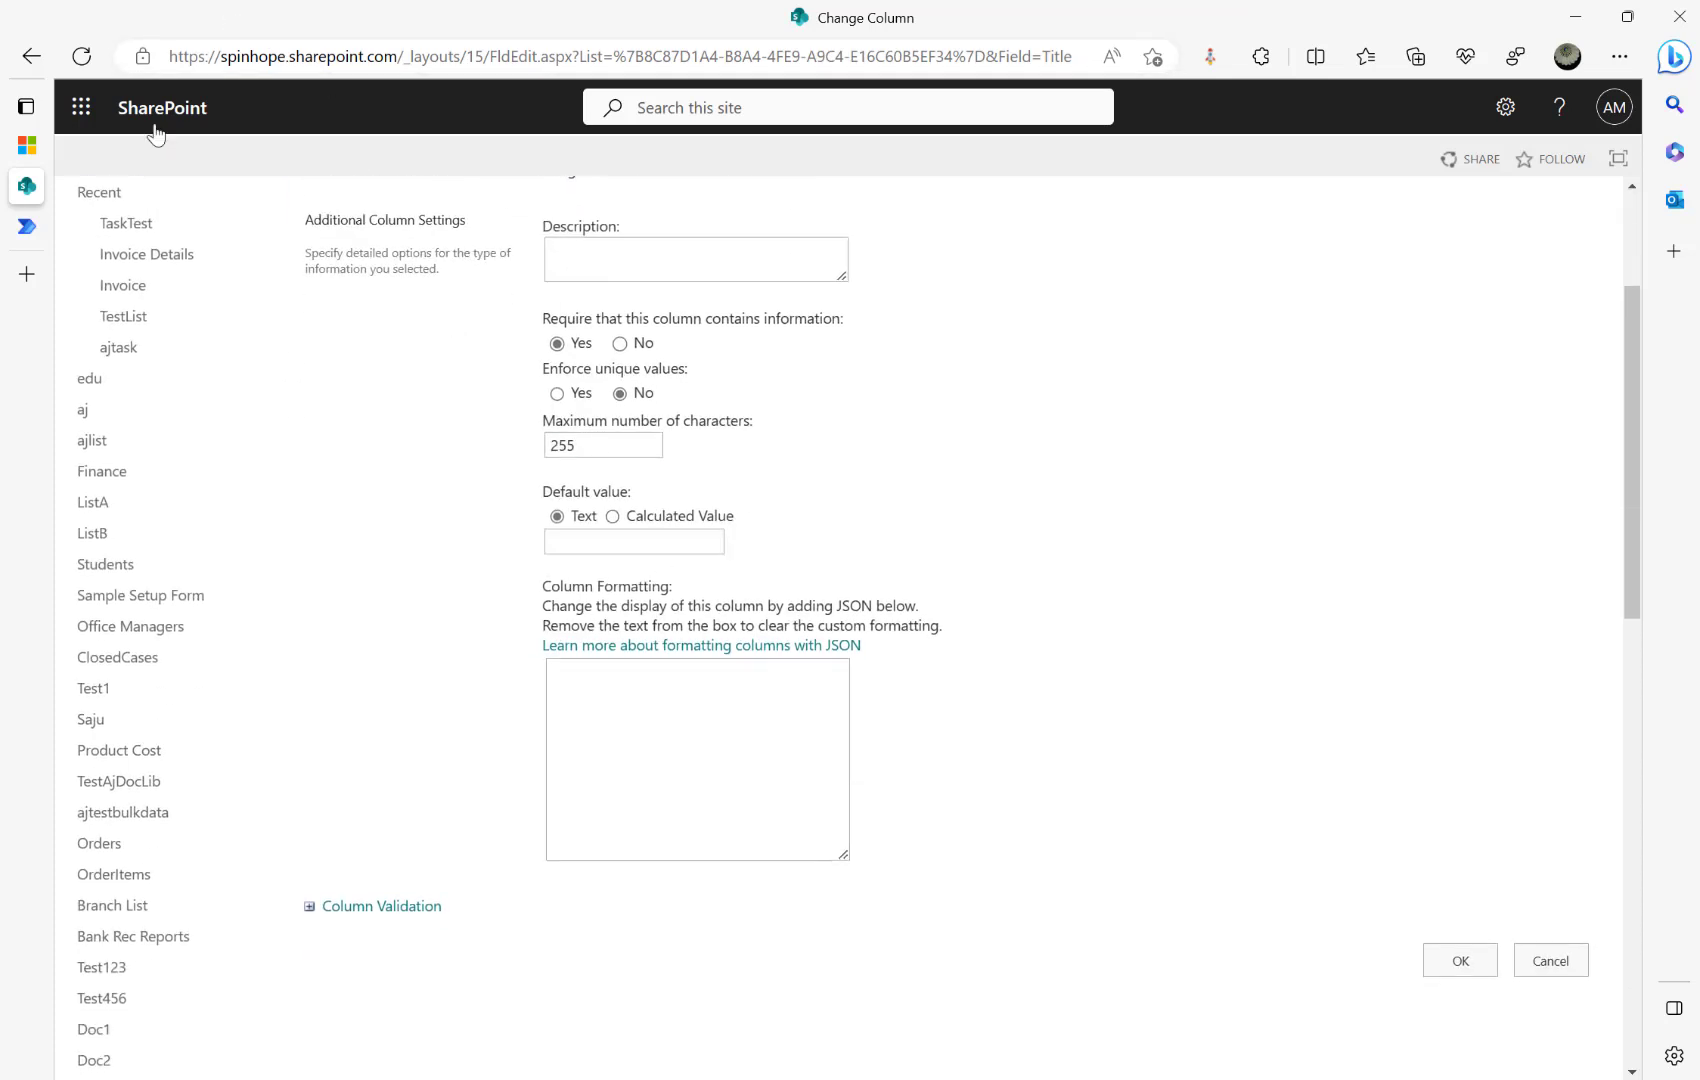
left_click(32, 57)
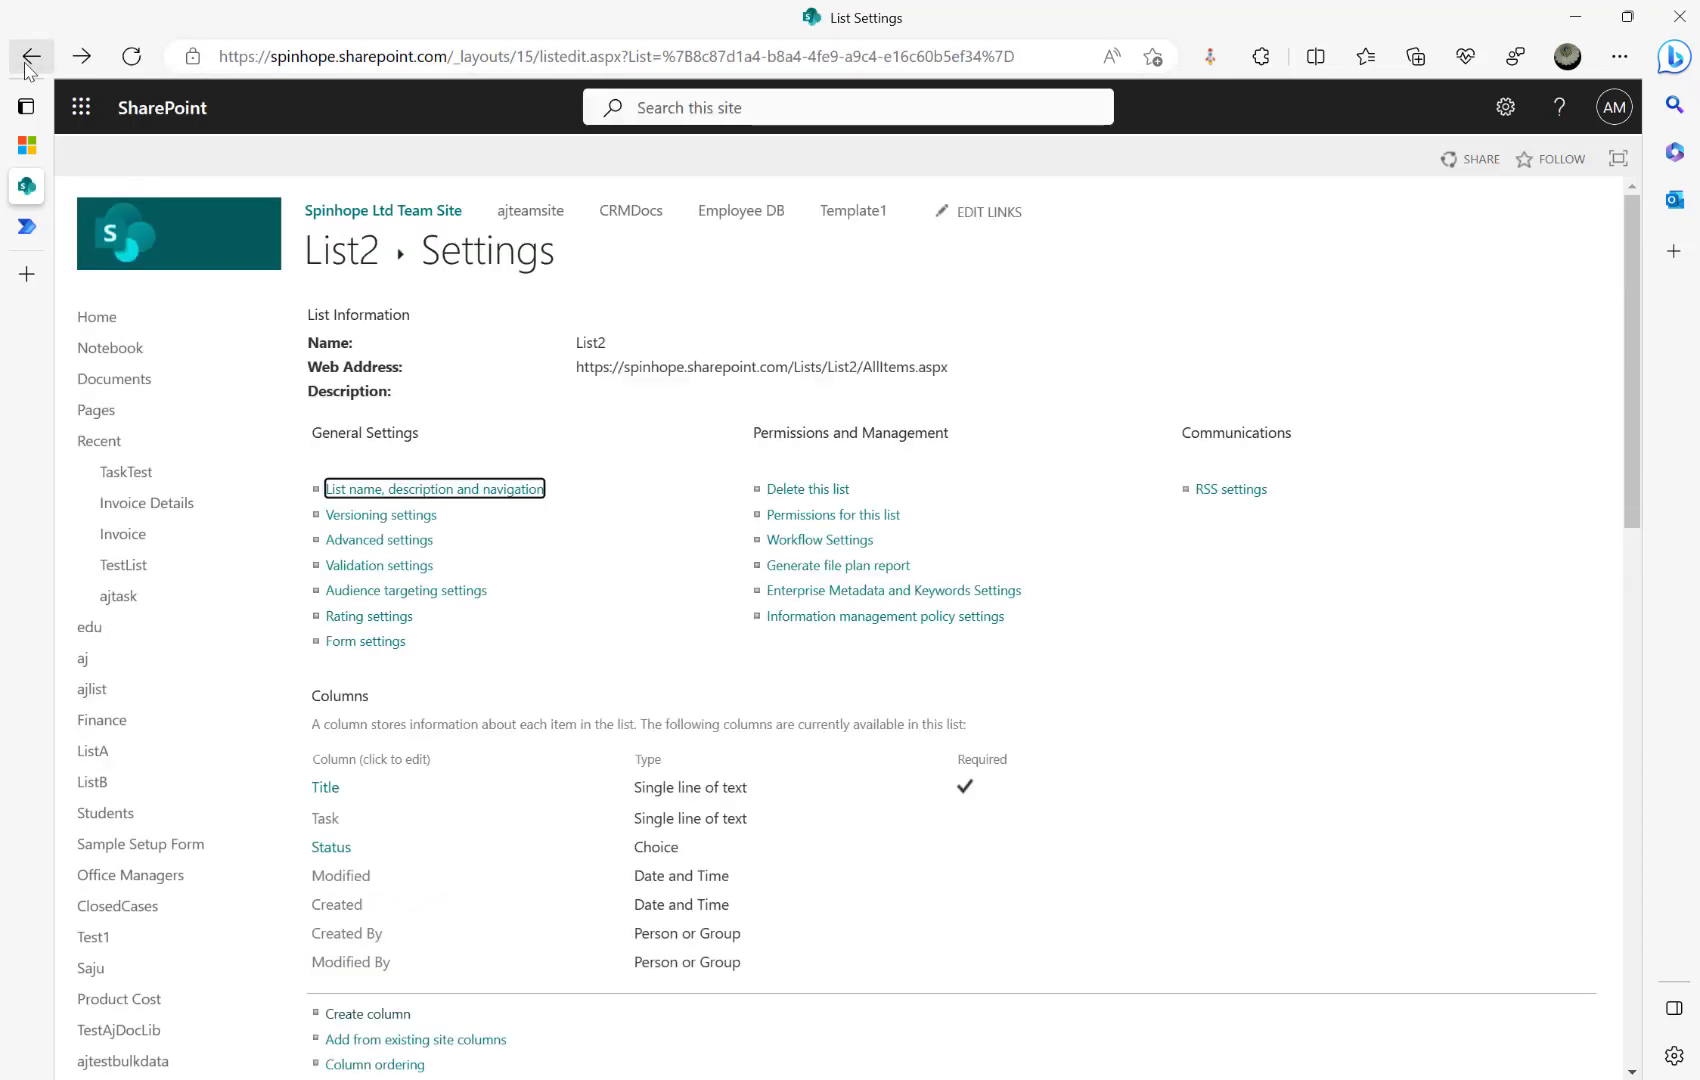
left_click(32, 57)
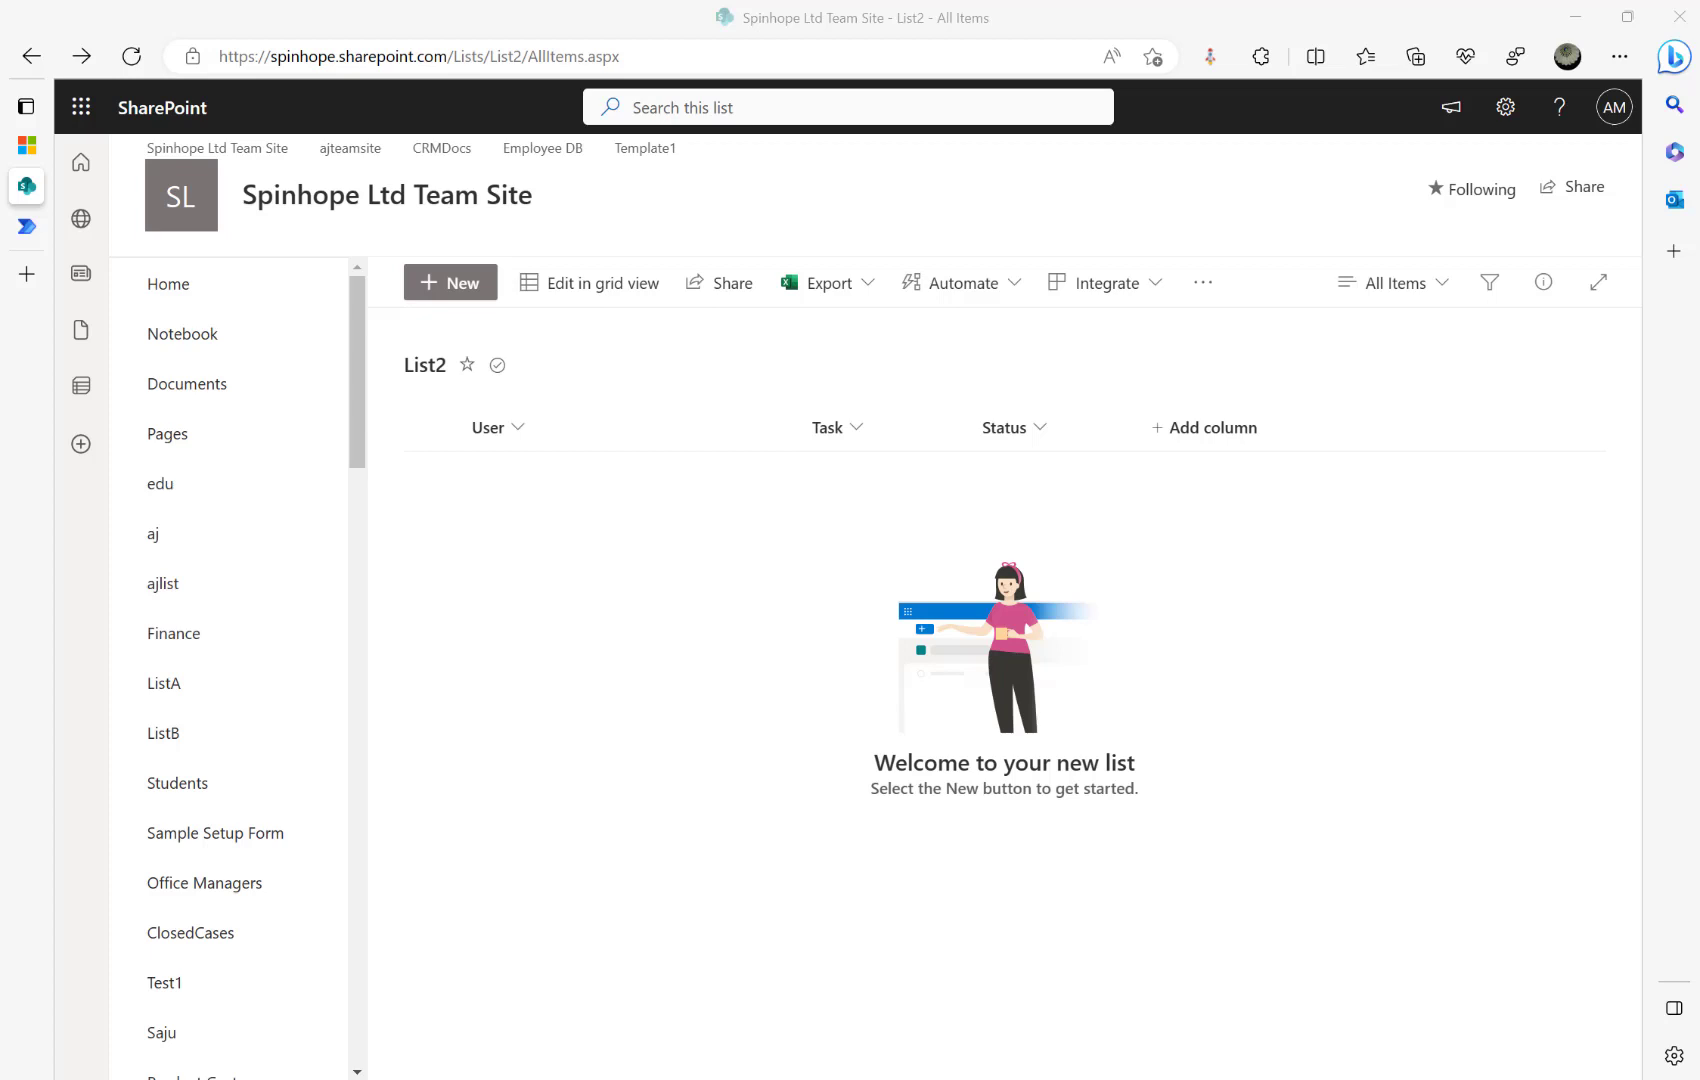
Step: Look at the blank flow in Power Automate and recheck List 2 in the forum post
left_click(30, 232)
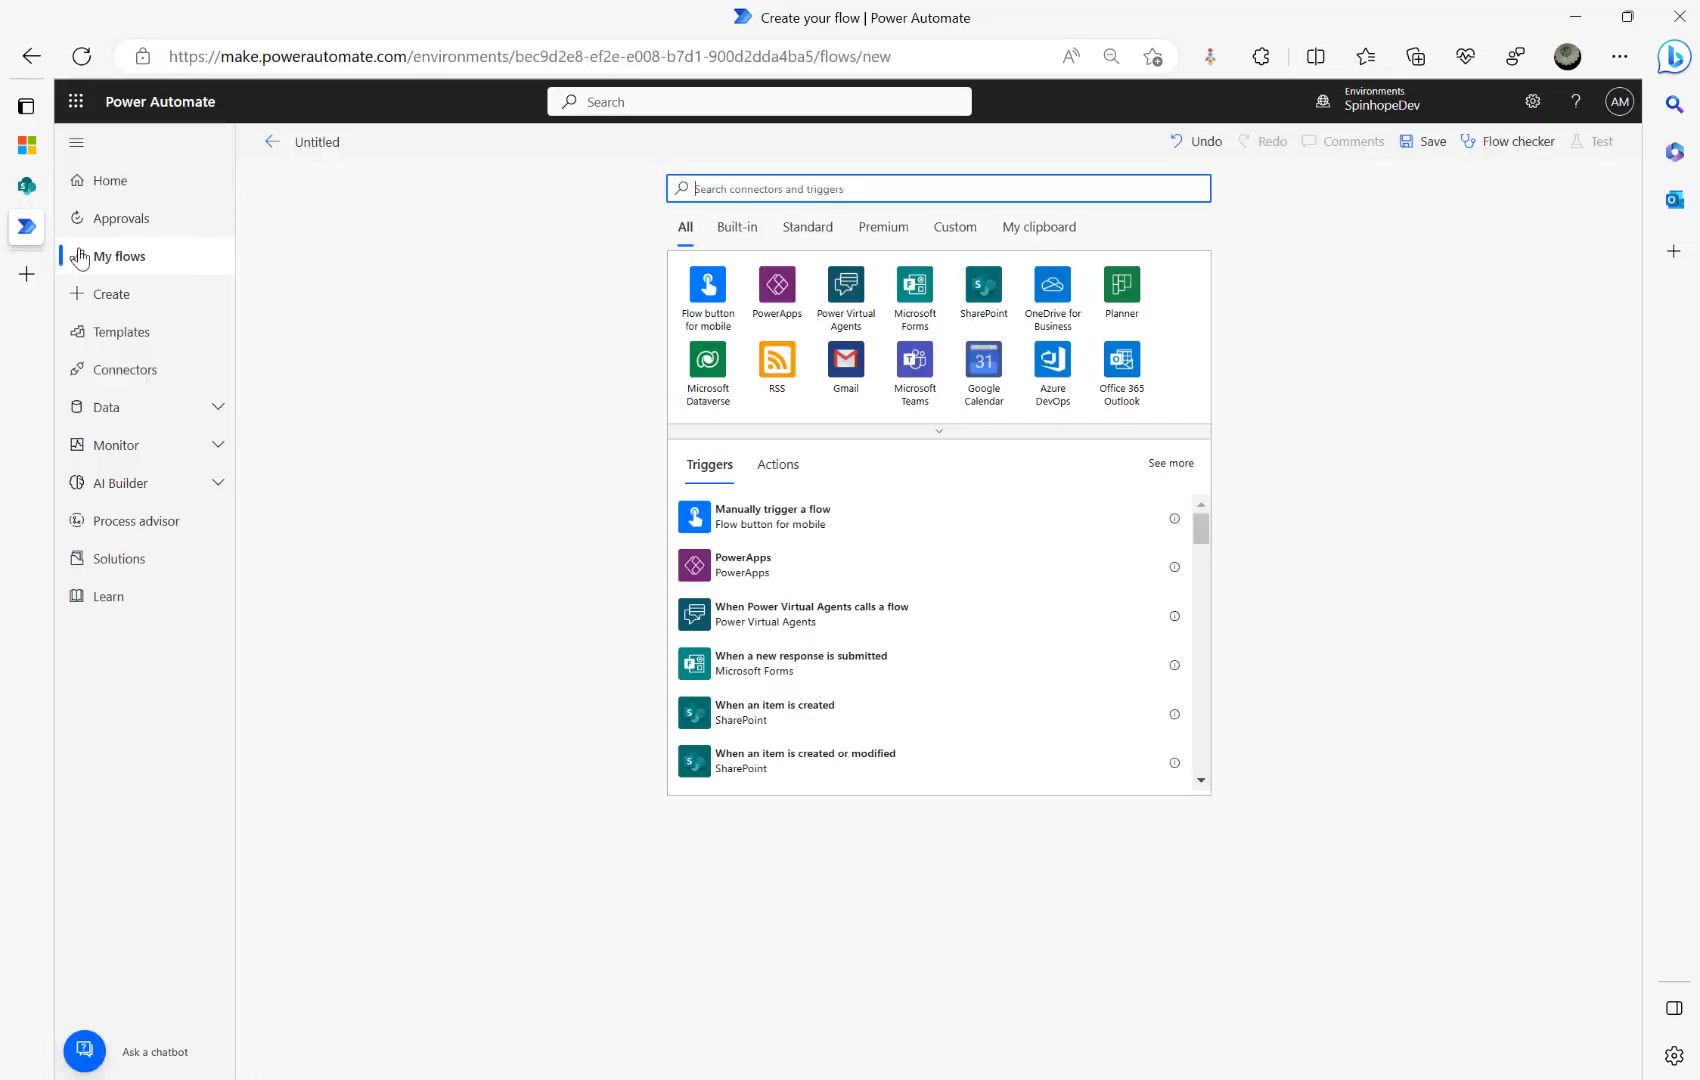
left_click(28, 146)
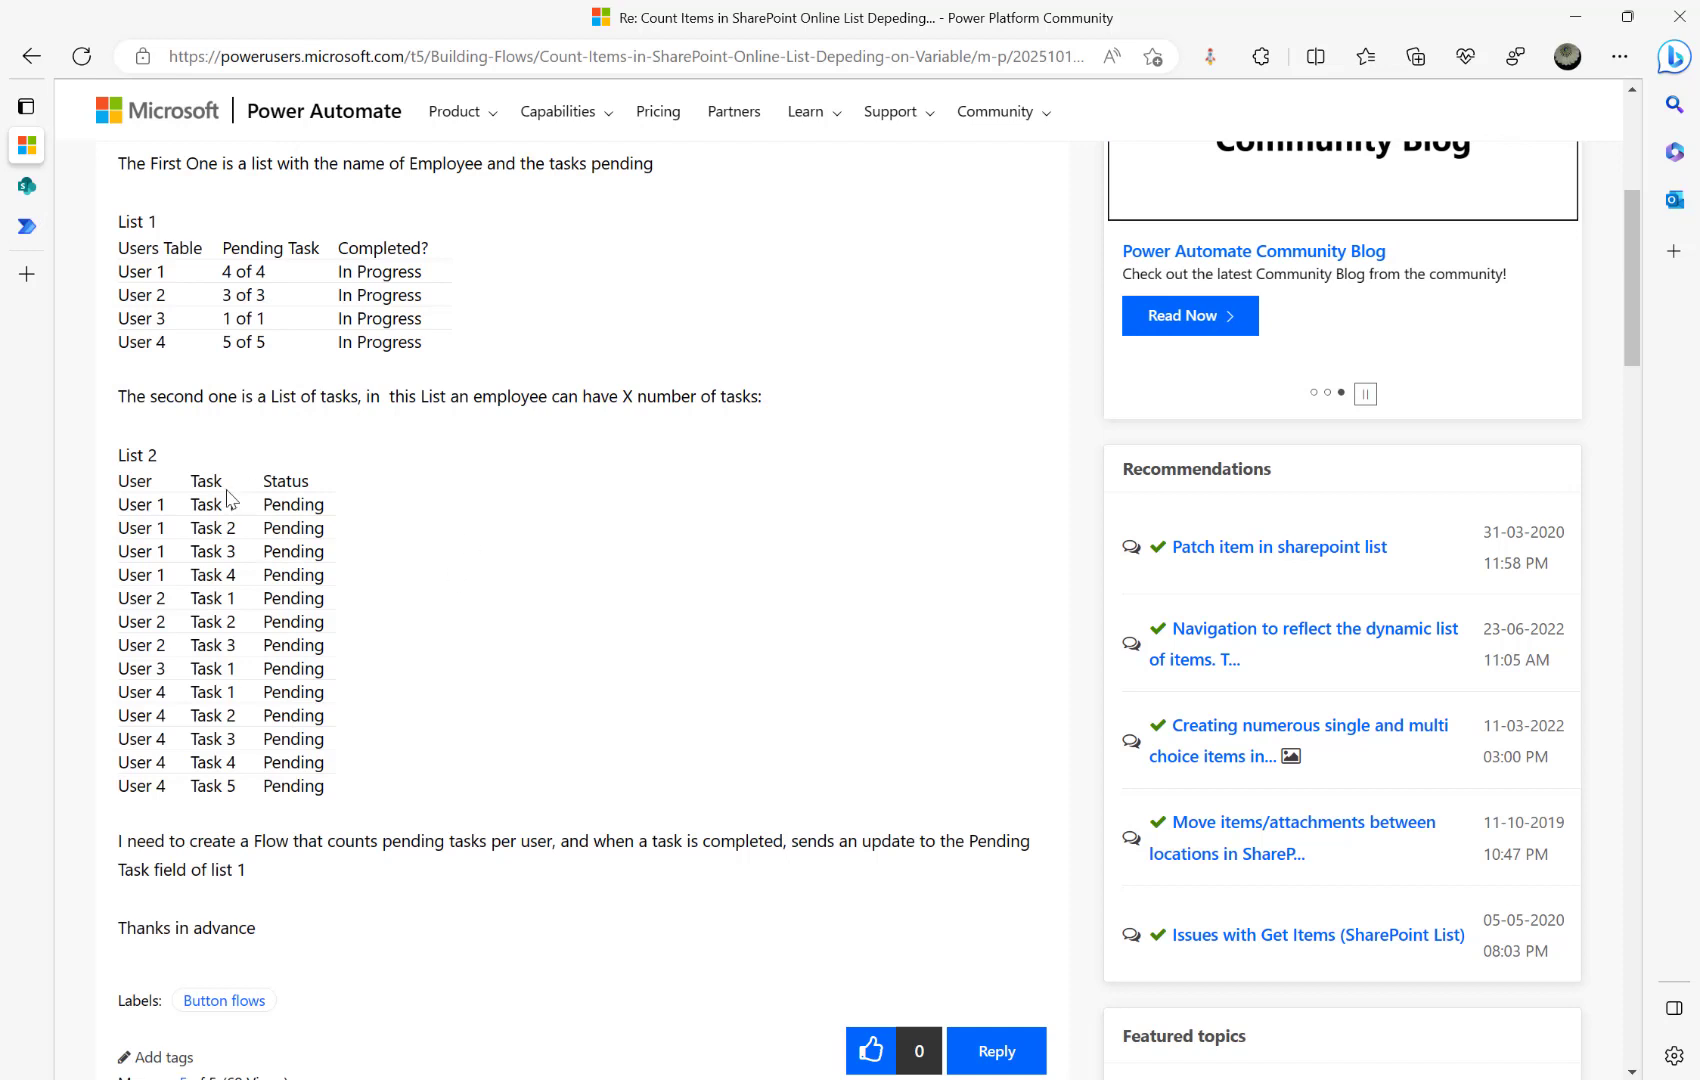
left_click_drag(116, 466, 183, 463)
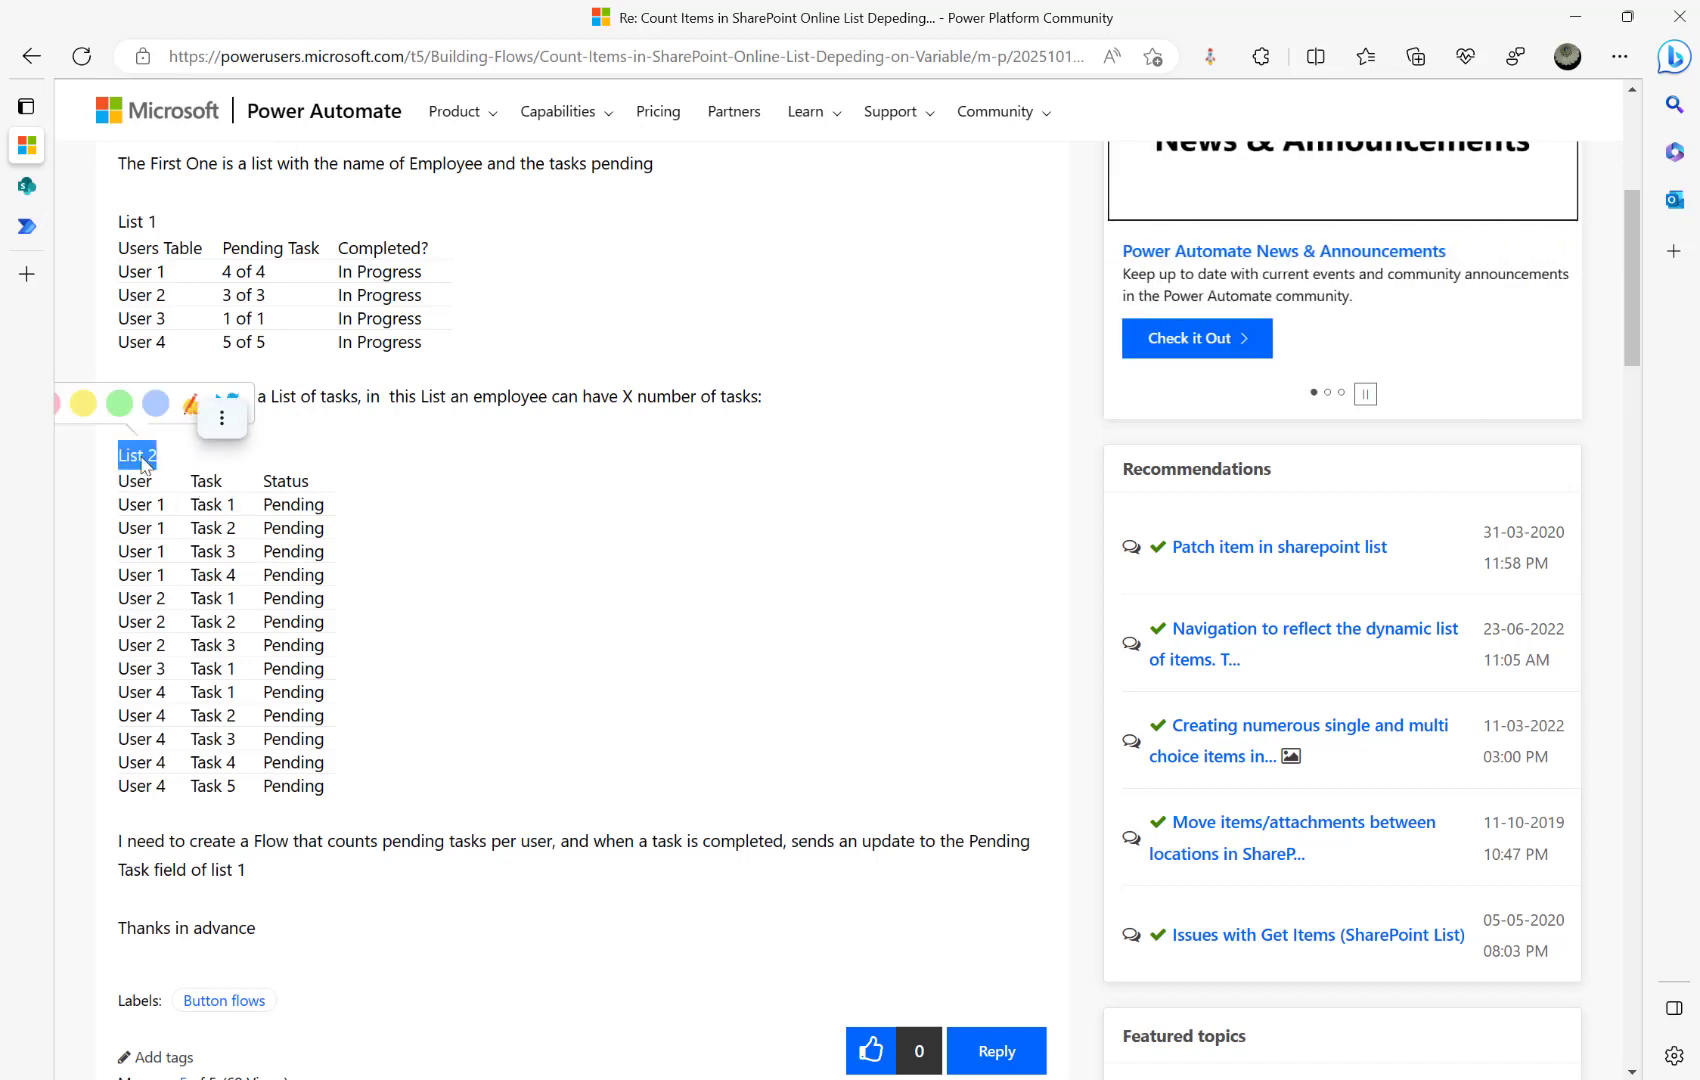
left_click(100, 243)
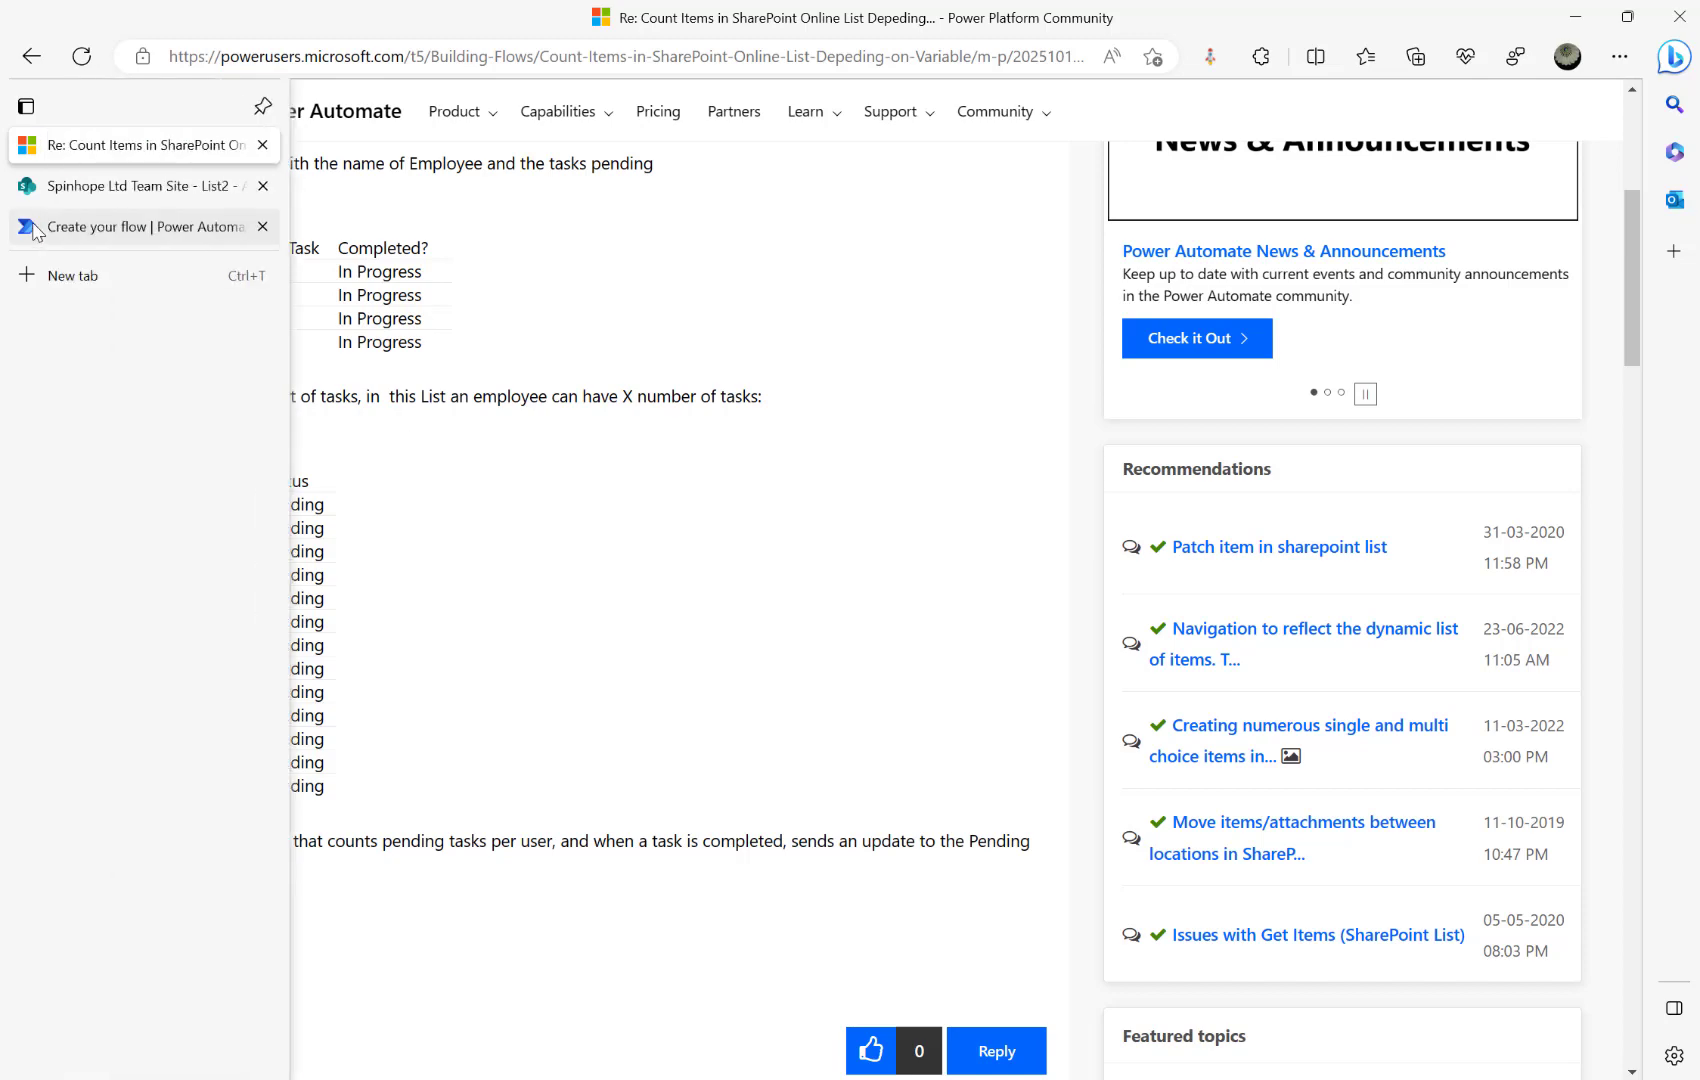
Step: Switch to Power Automate and start the flow with SharePoint's "When an item is created or modified" trigger
left_click(40, 226)
left_click(977, 291)
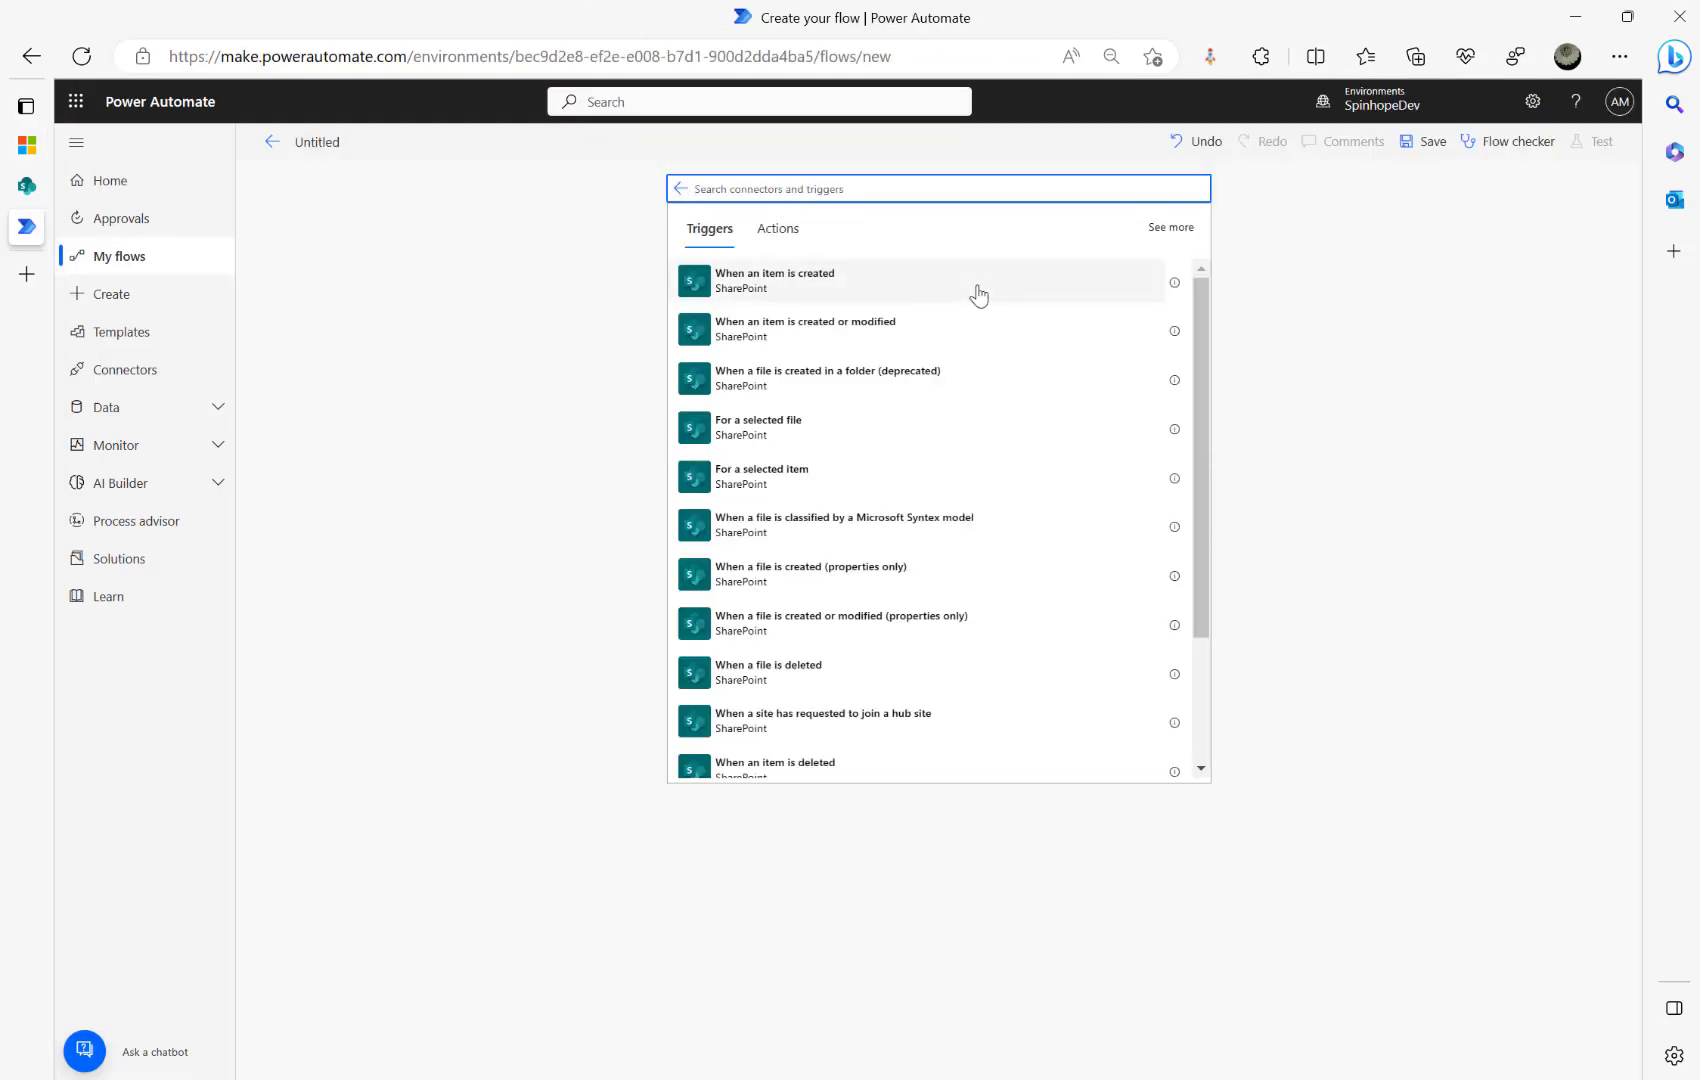
left_click(783, 338)
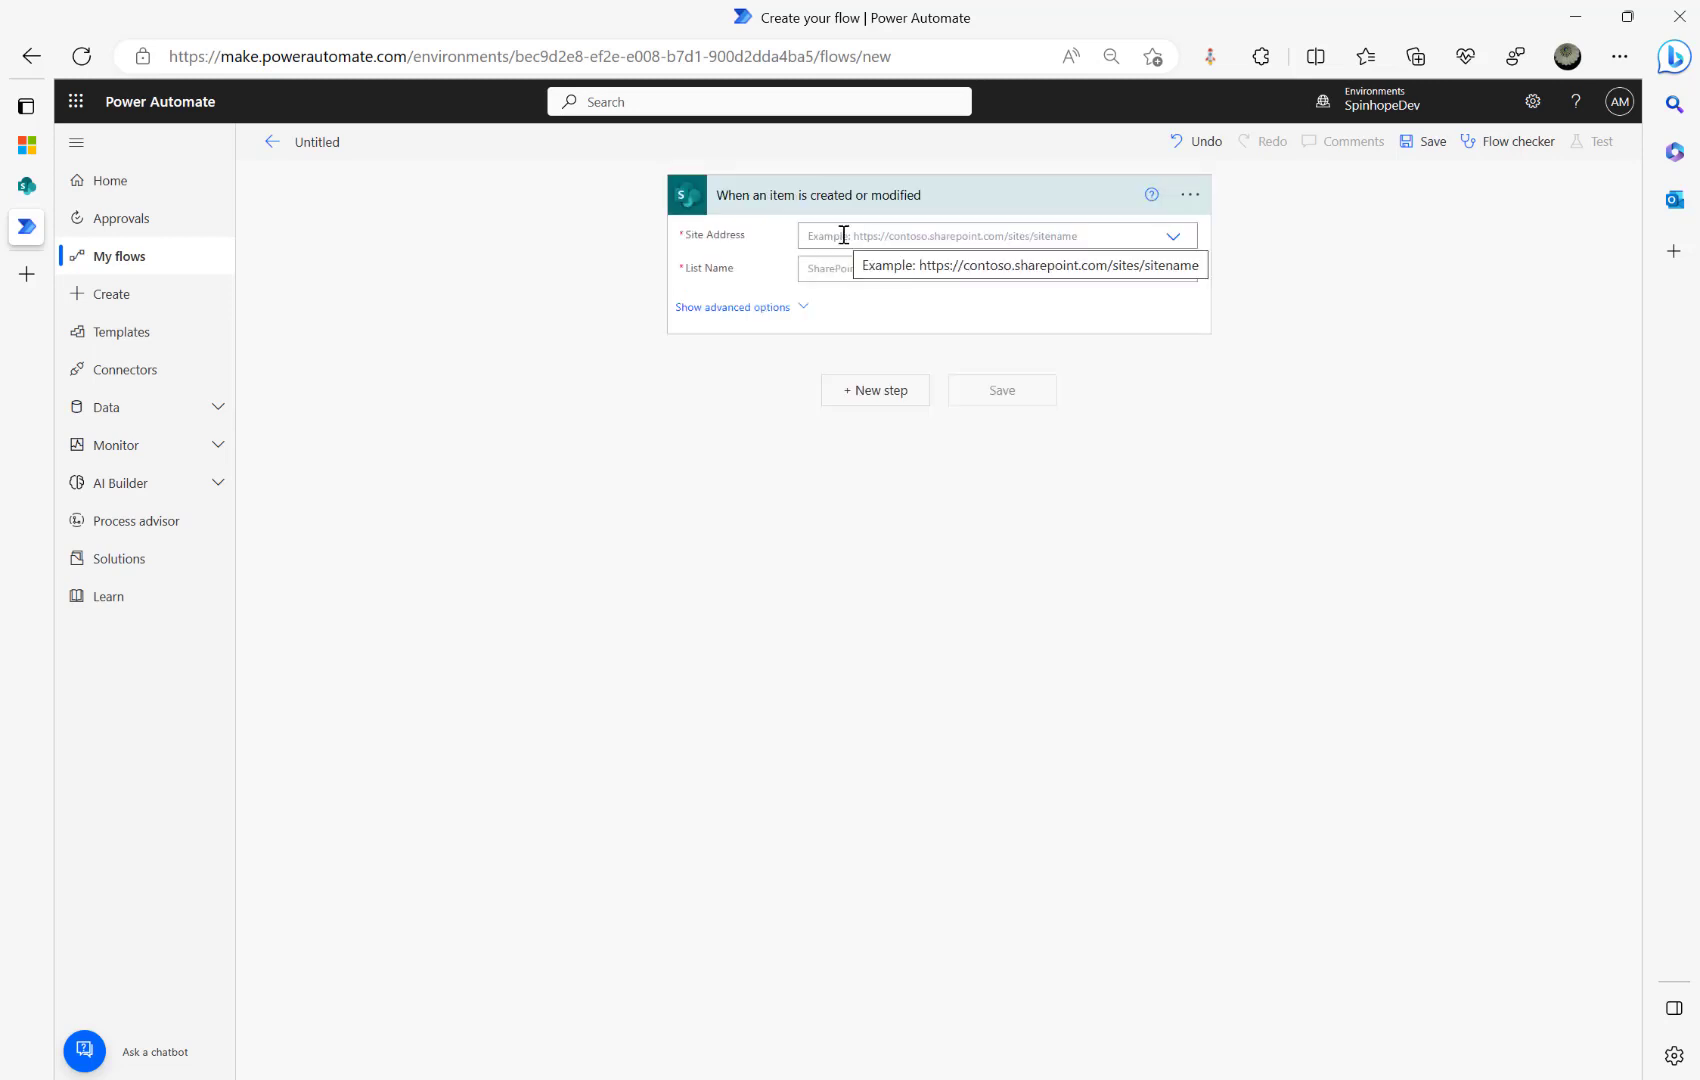
Step: Set the trigger's site address to Spinhope Ltd Team Site and its list name to List2
left_click(1173, 240)
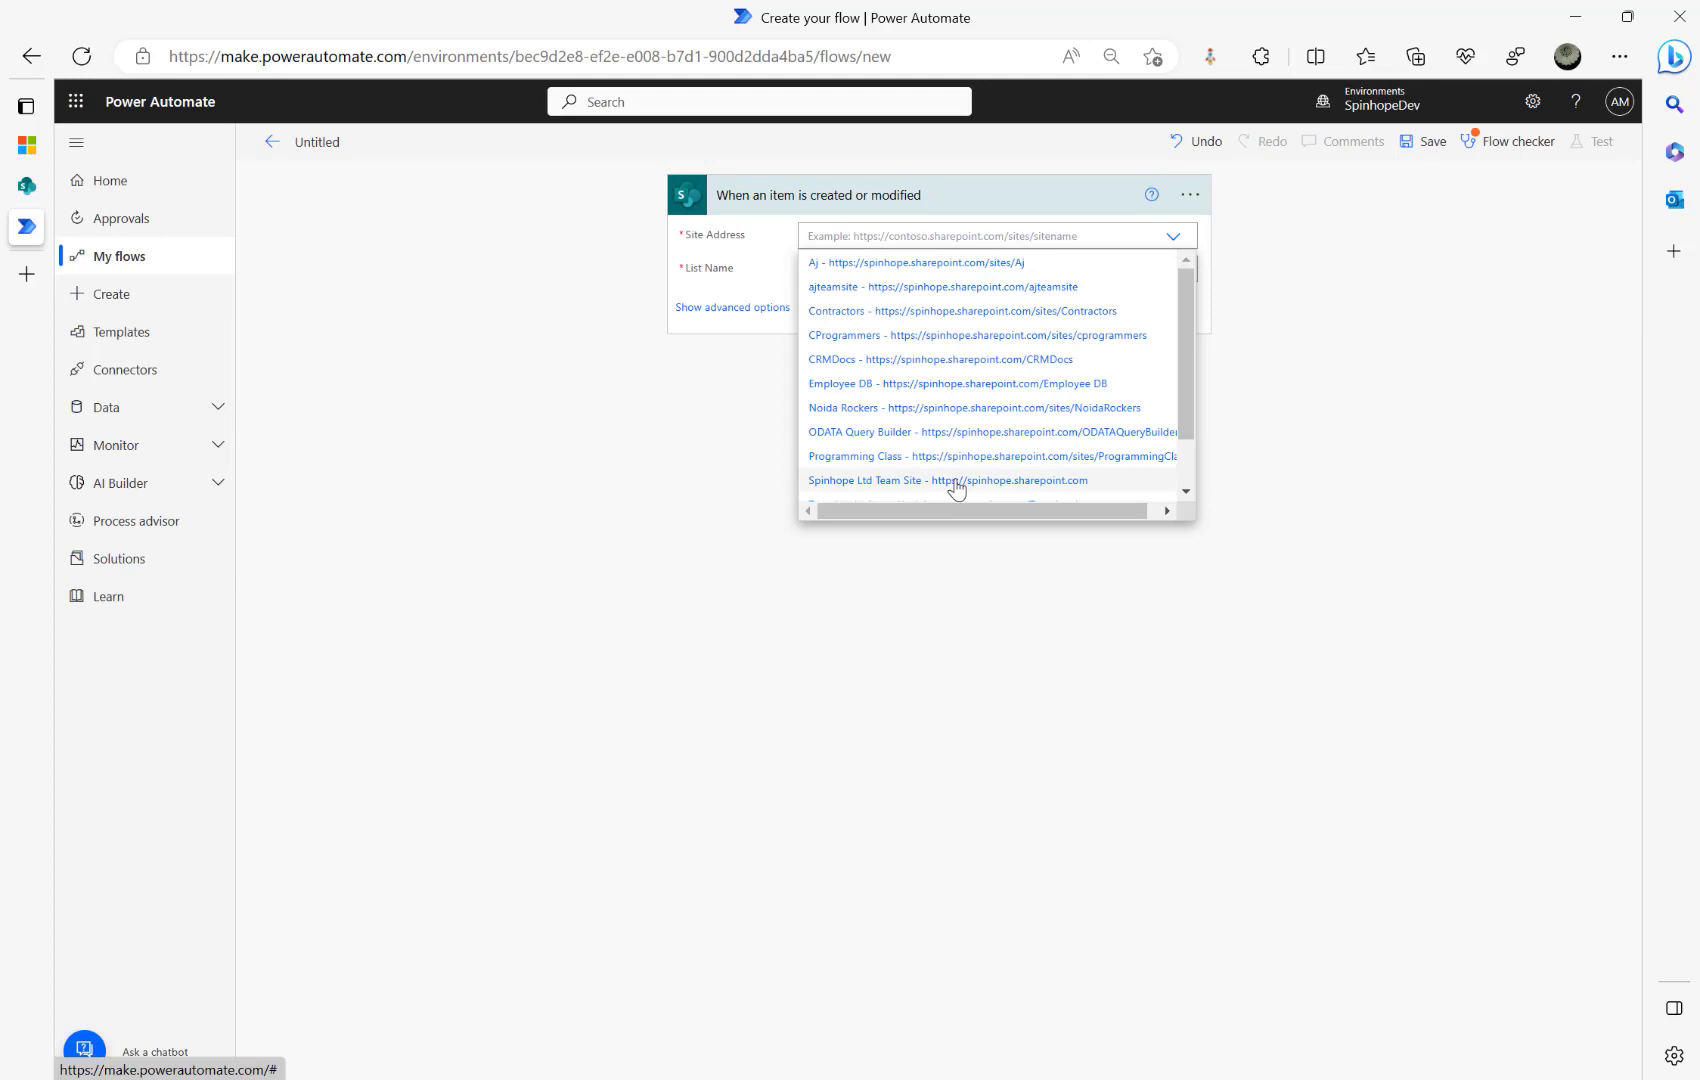
left_click(957, 480)
left_click(905, 269)
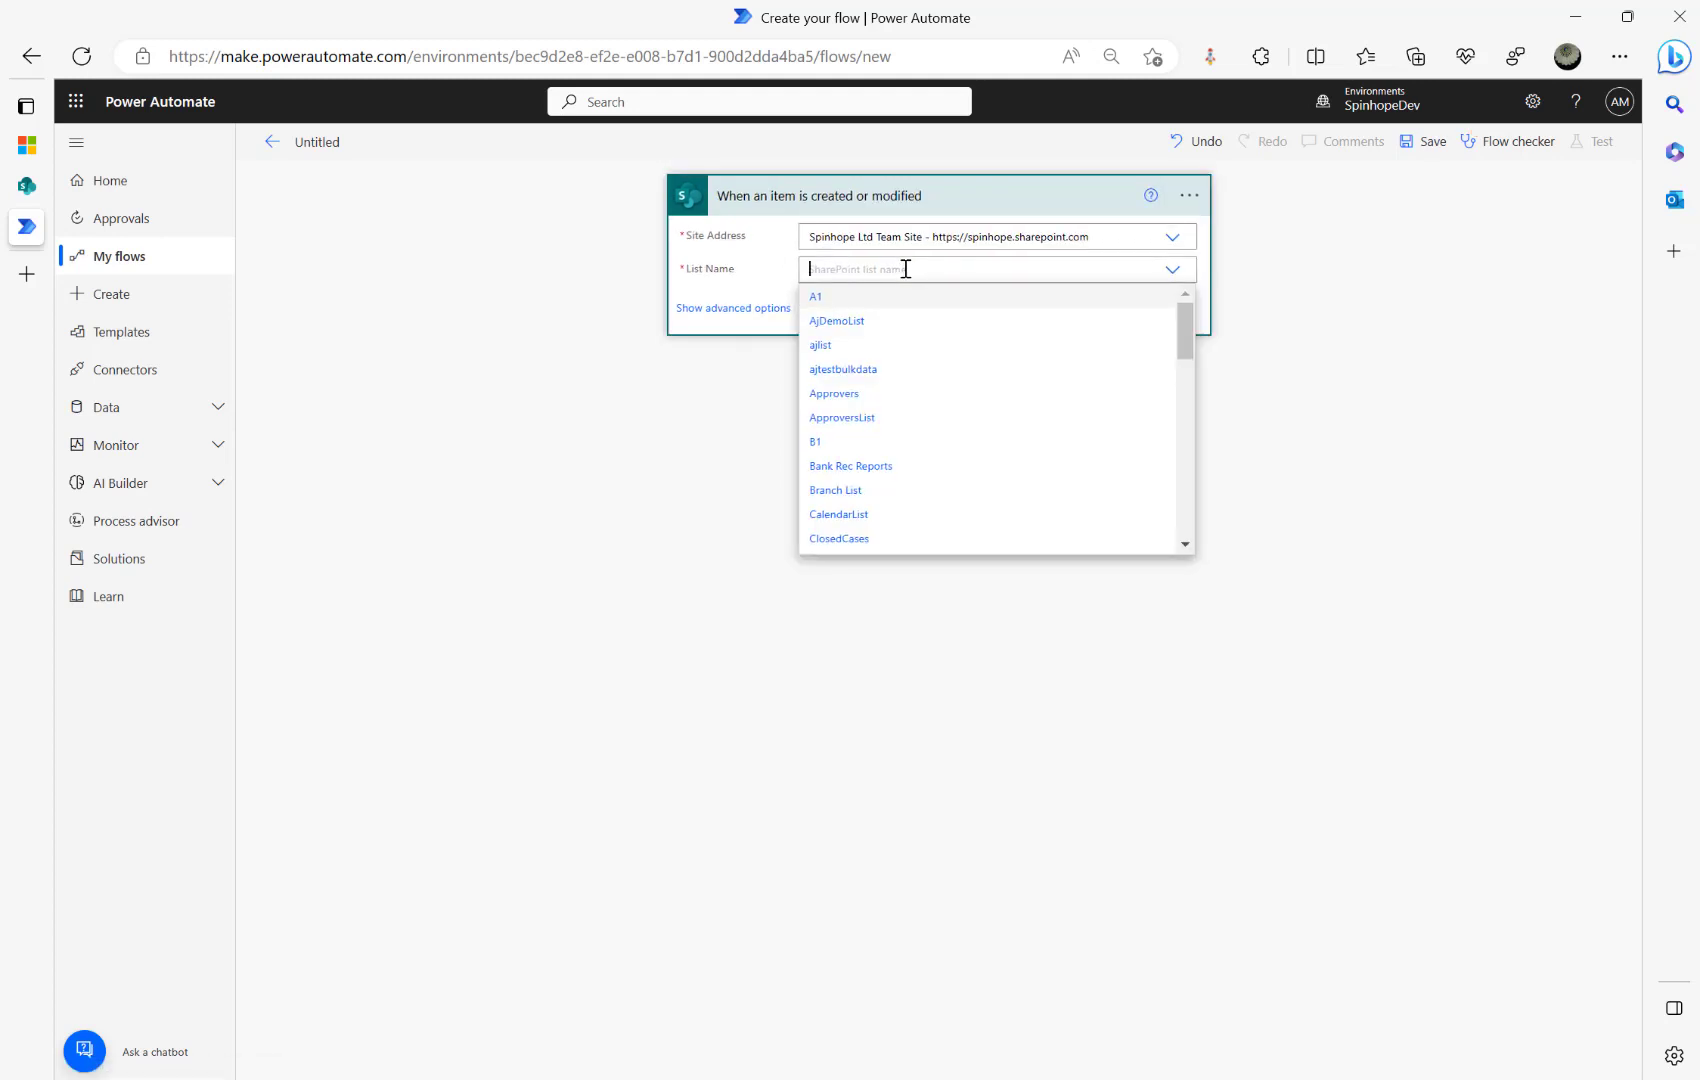
type("List2")
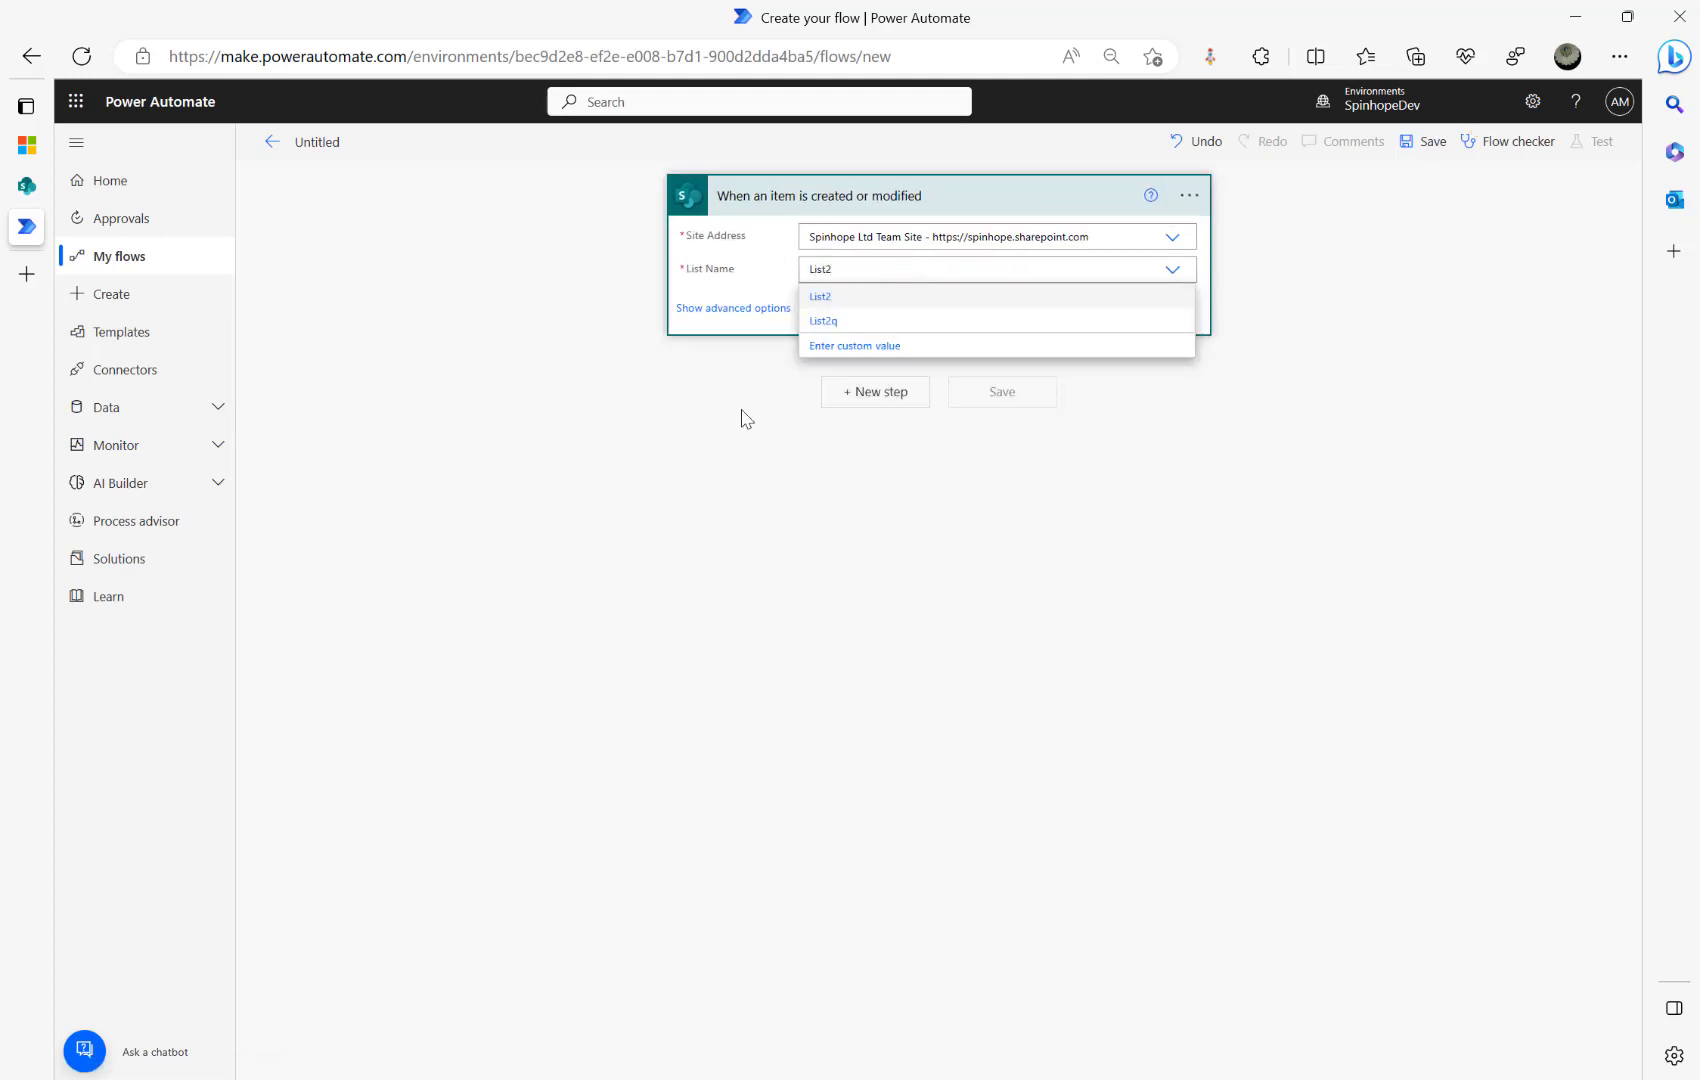
left_click(746, 414)
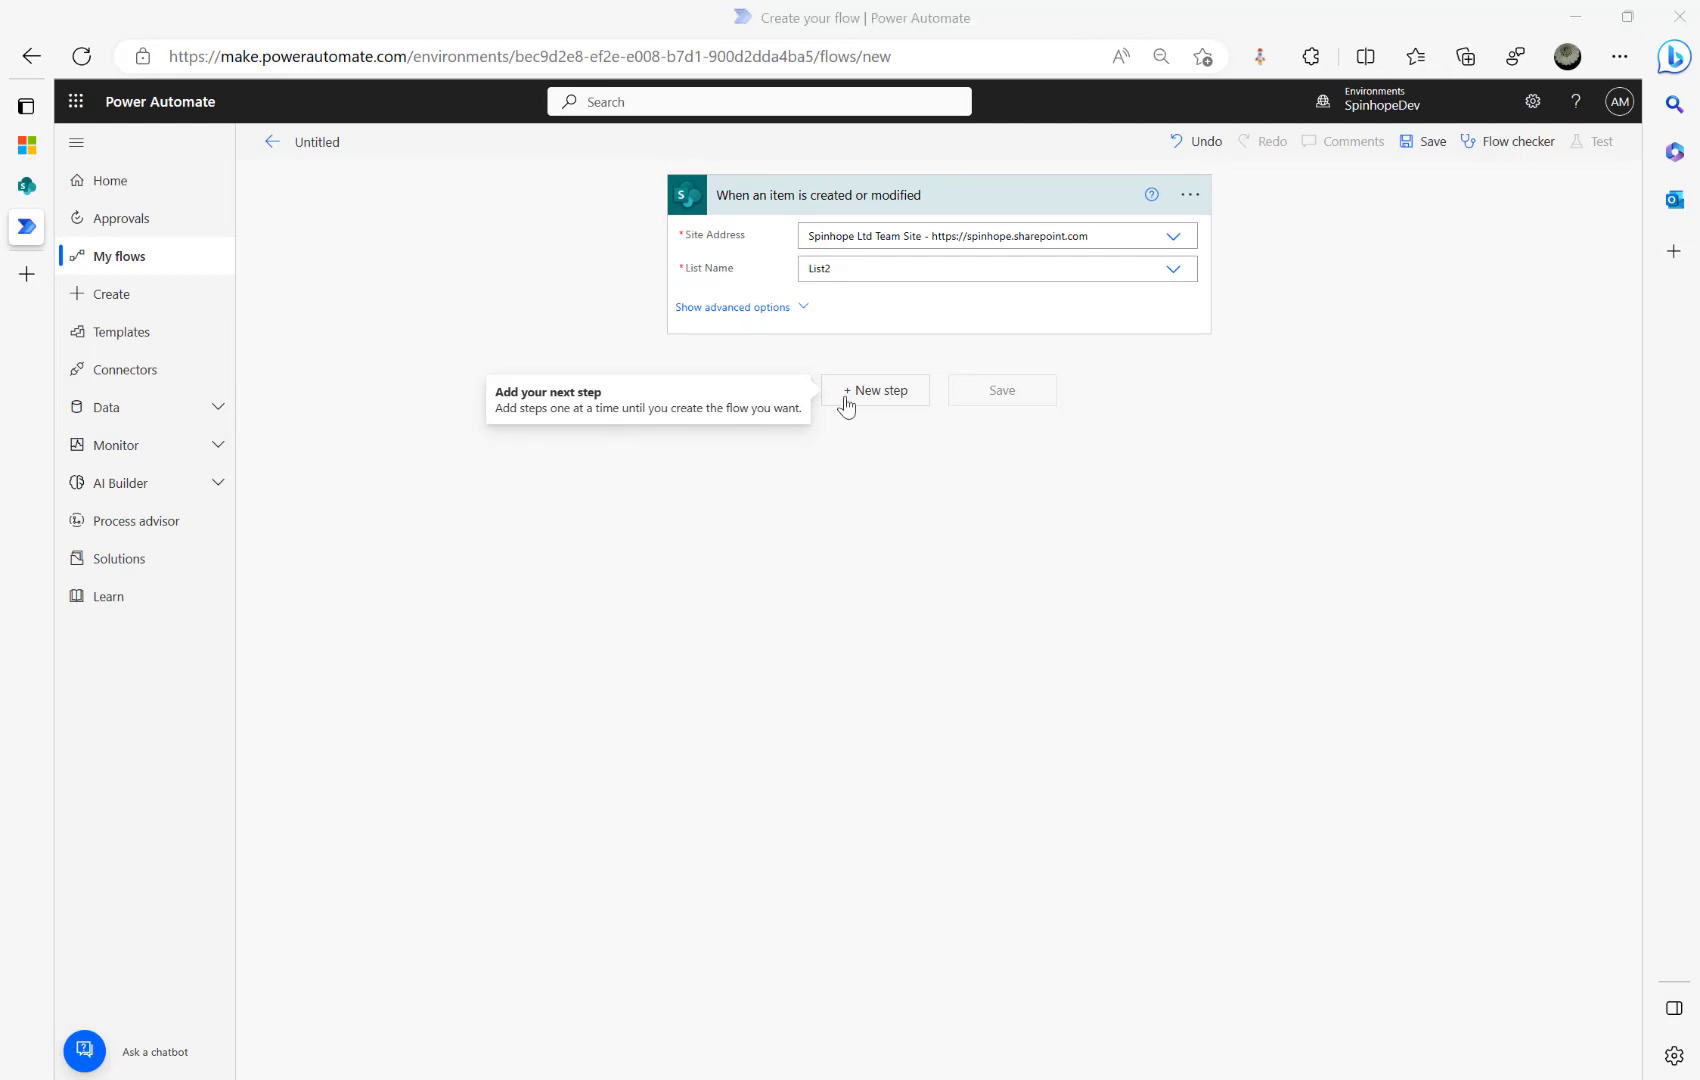
Step: Add a Data Operation Compose action below the trigger
left_click(879, 392)
type("co")
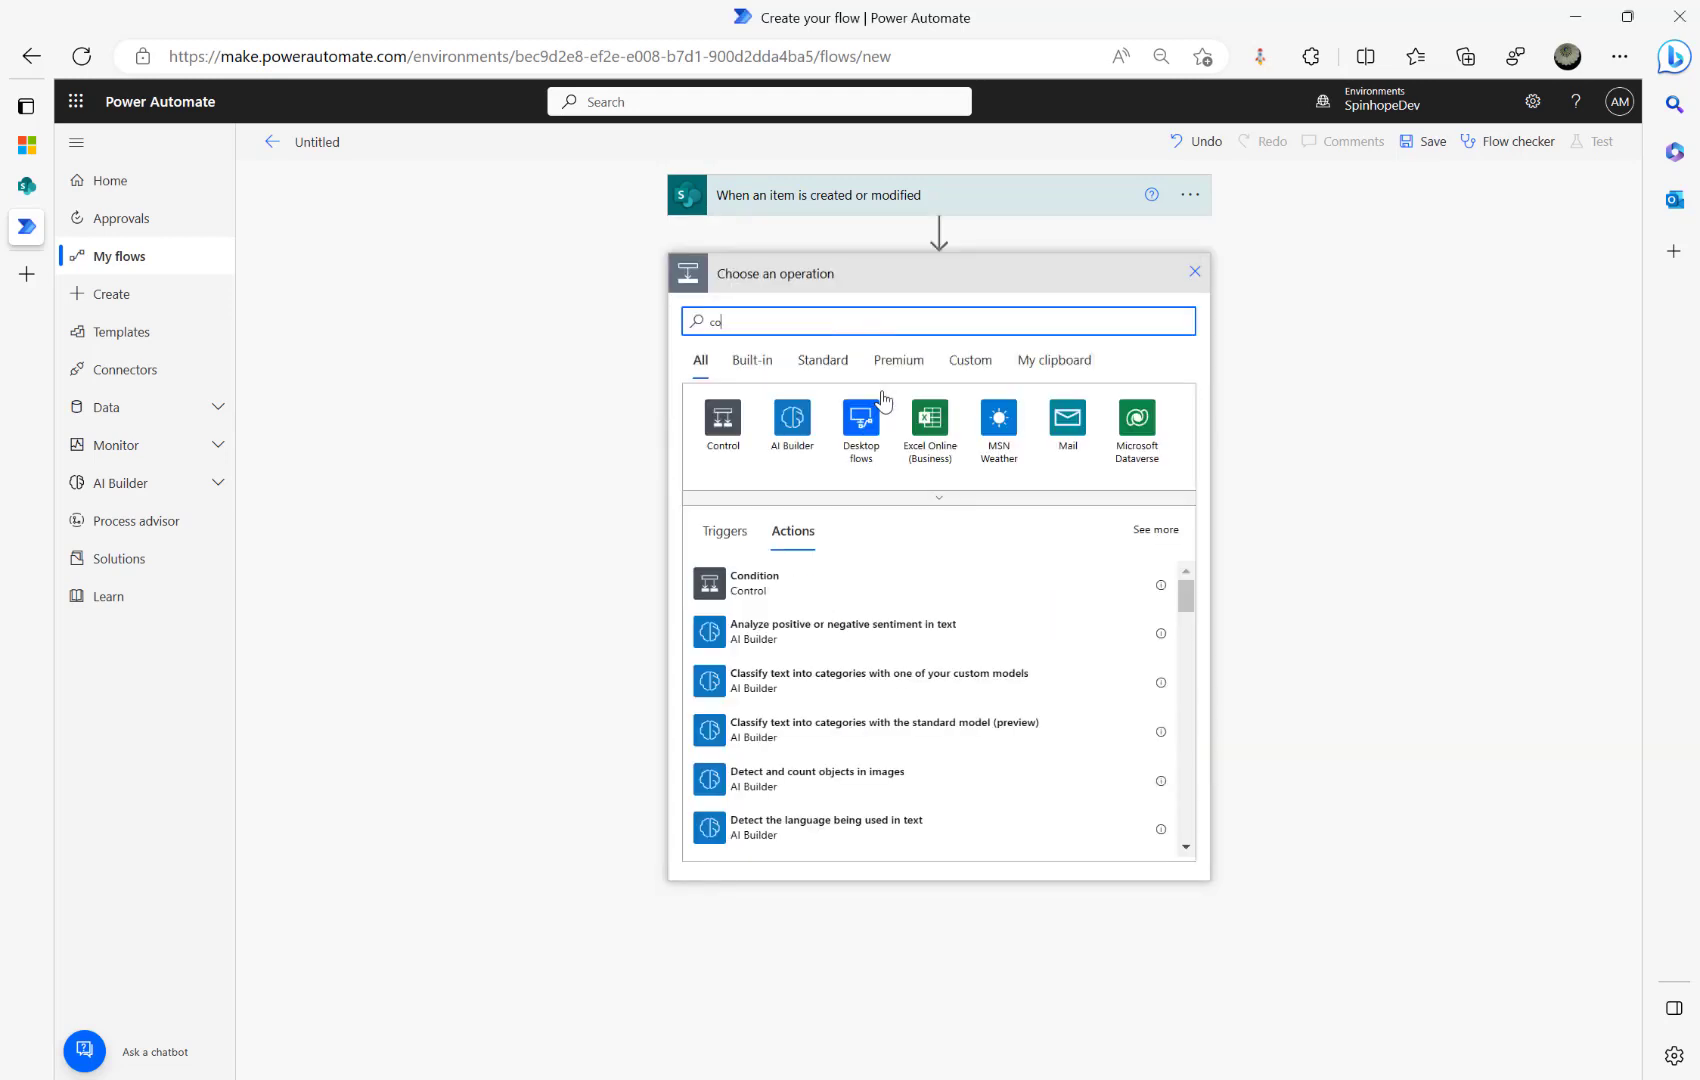
type("mpose")
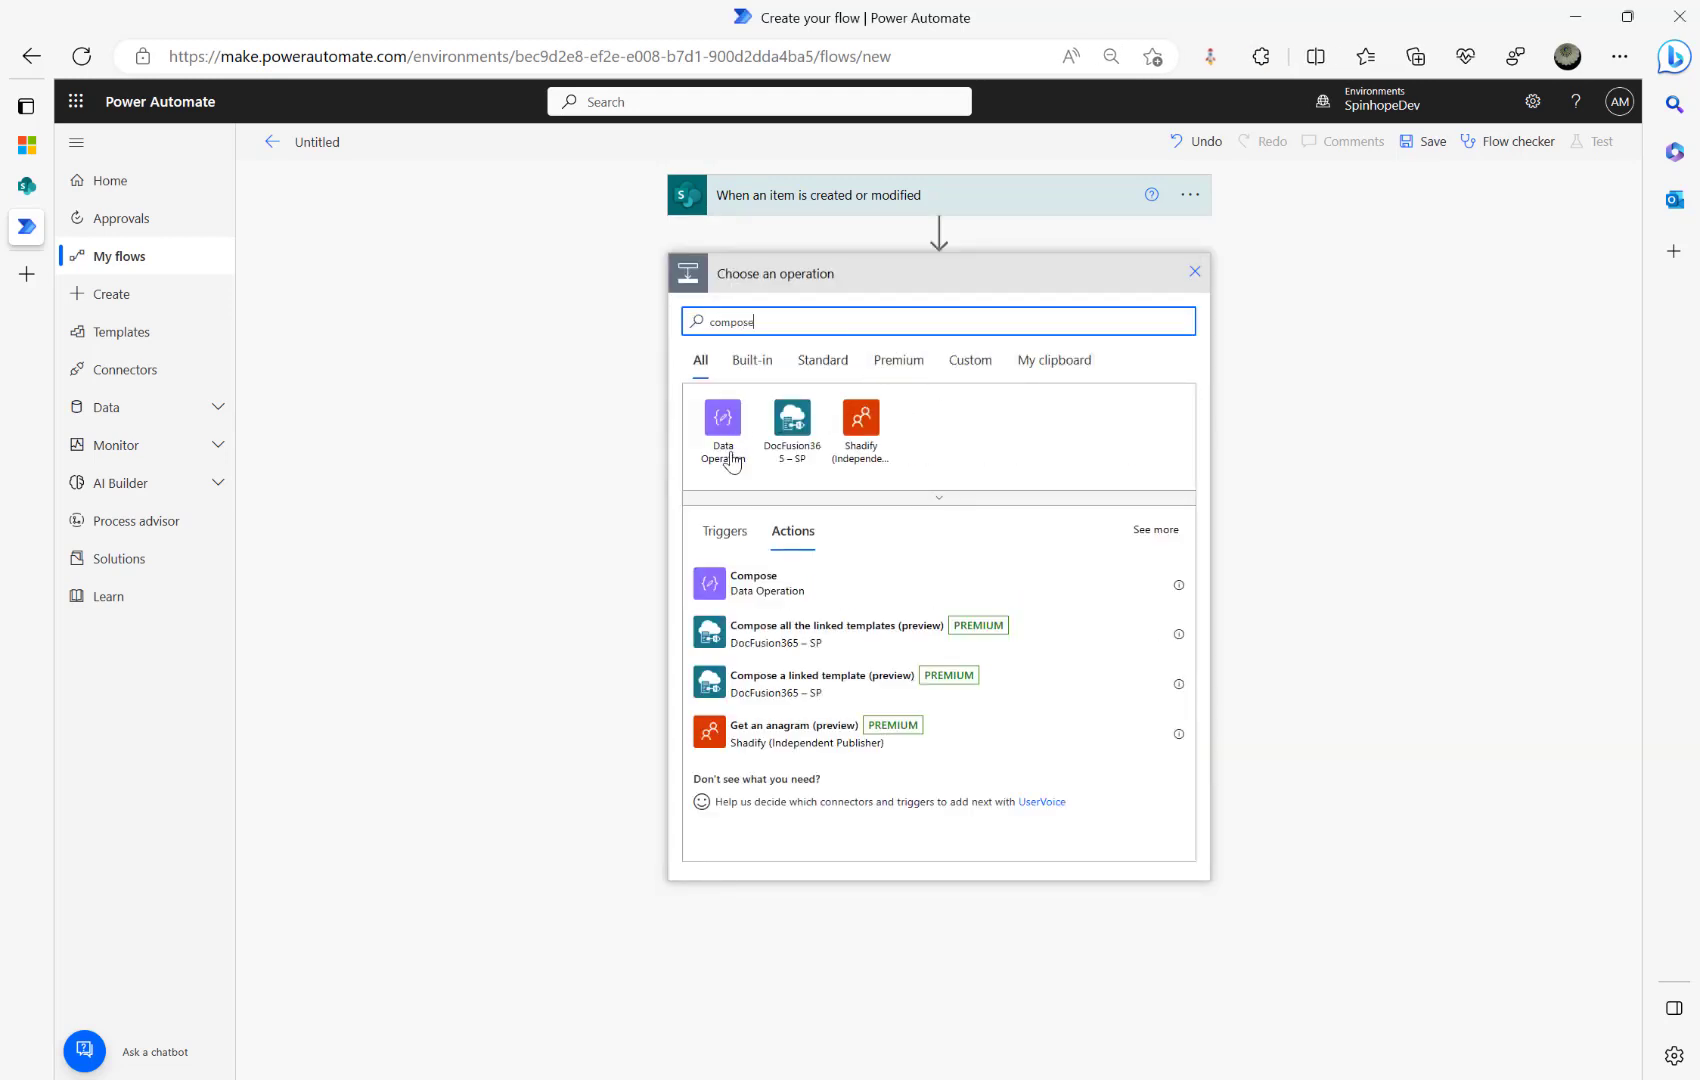
left_click(737, 588)
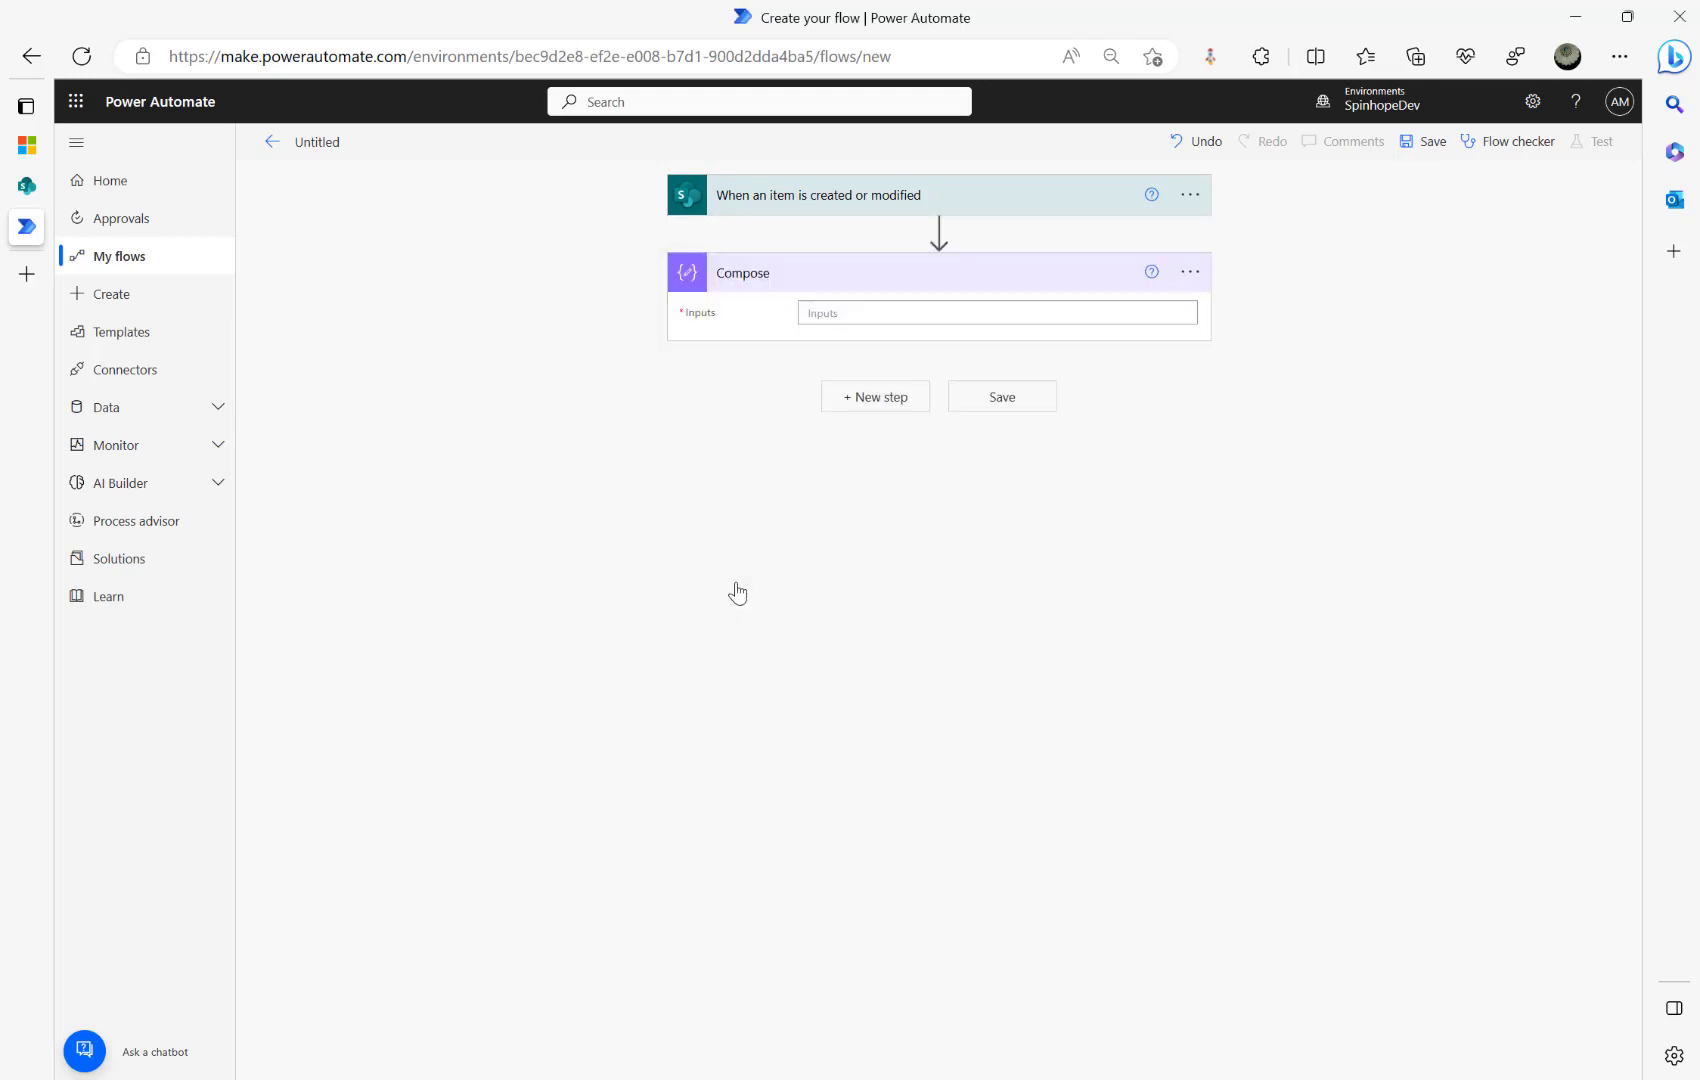
Step: Rename the Compose action as User and set its input to the trigger's Title value
left_click(1189, 273)
left_click(1283, 308)
type("U")
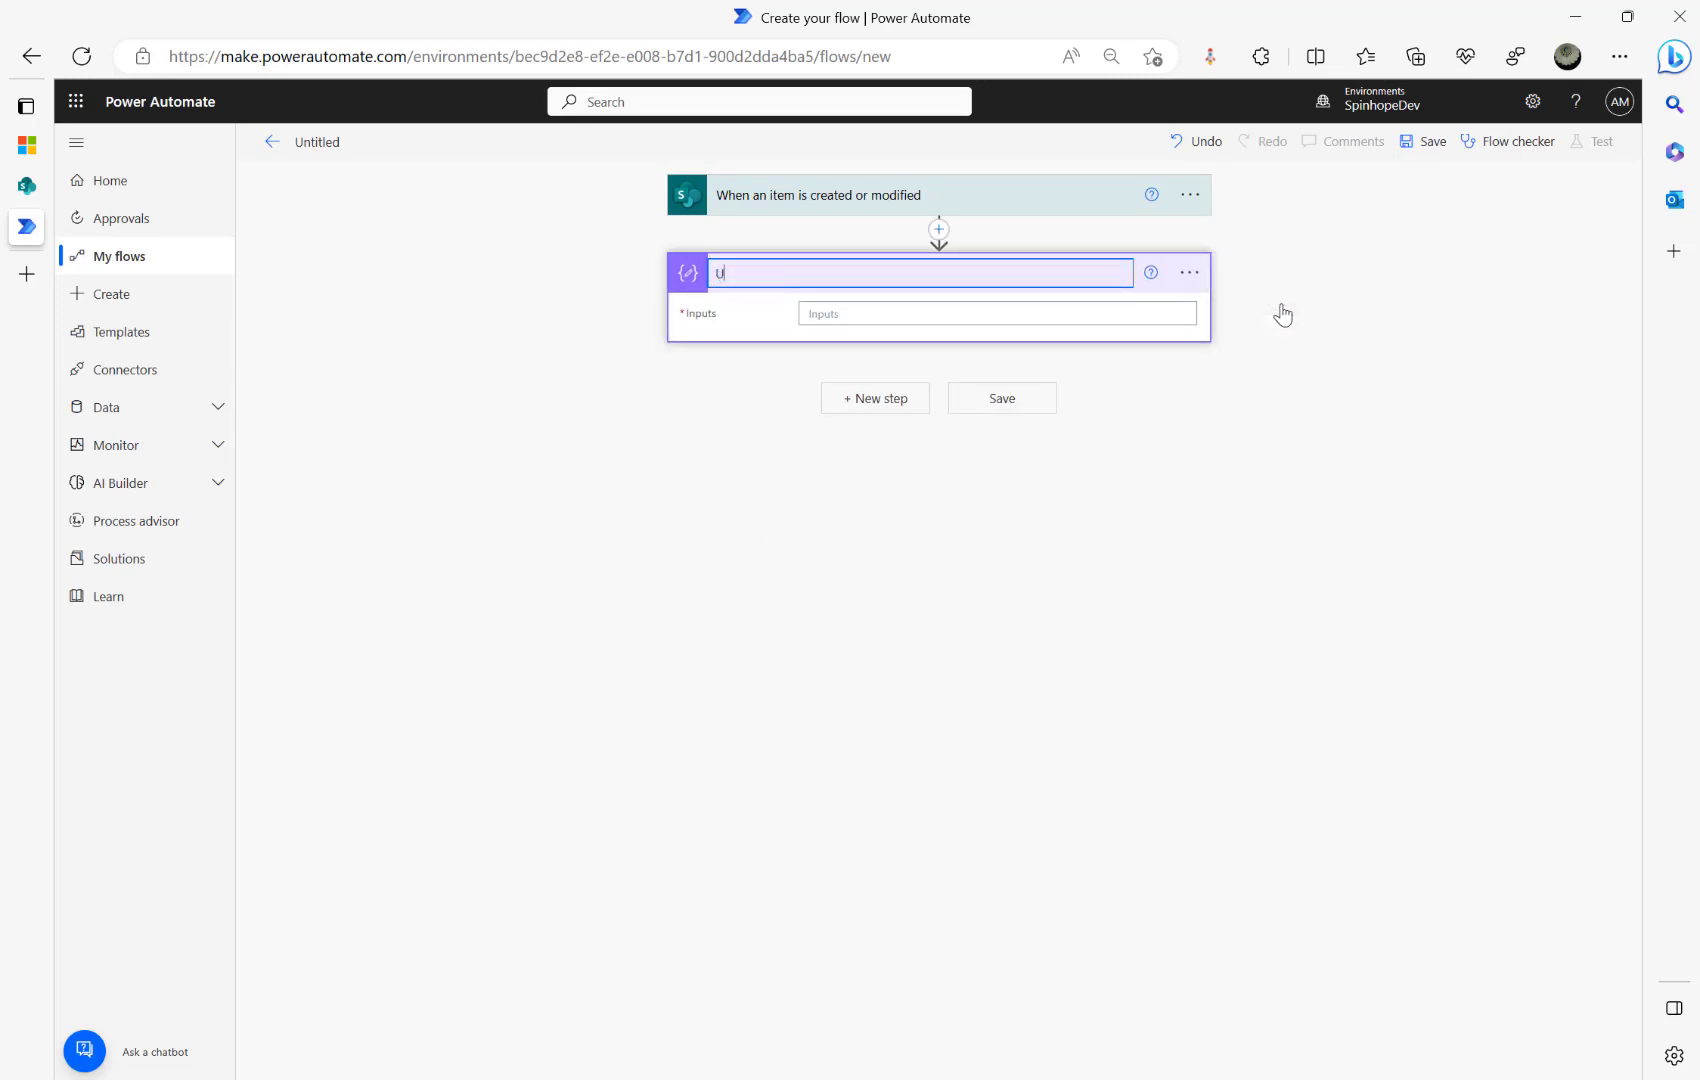
type("ser")
left_click(853, 314)
left_click(1350, 452)
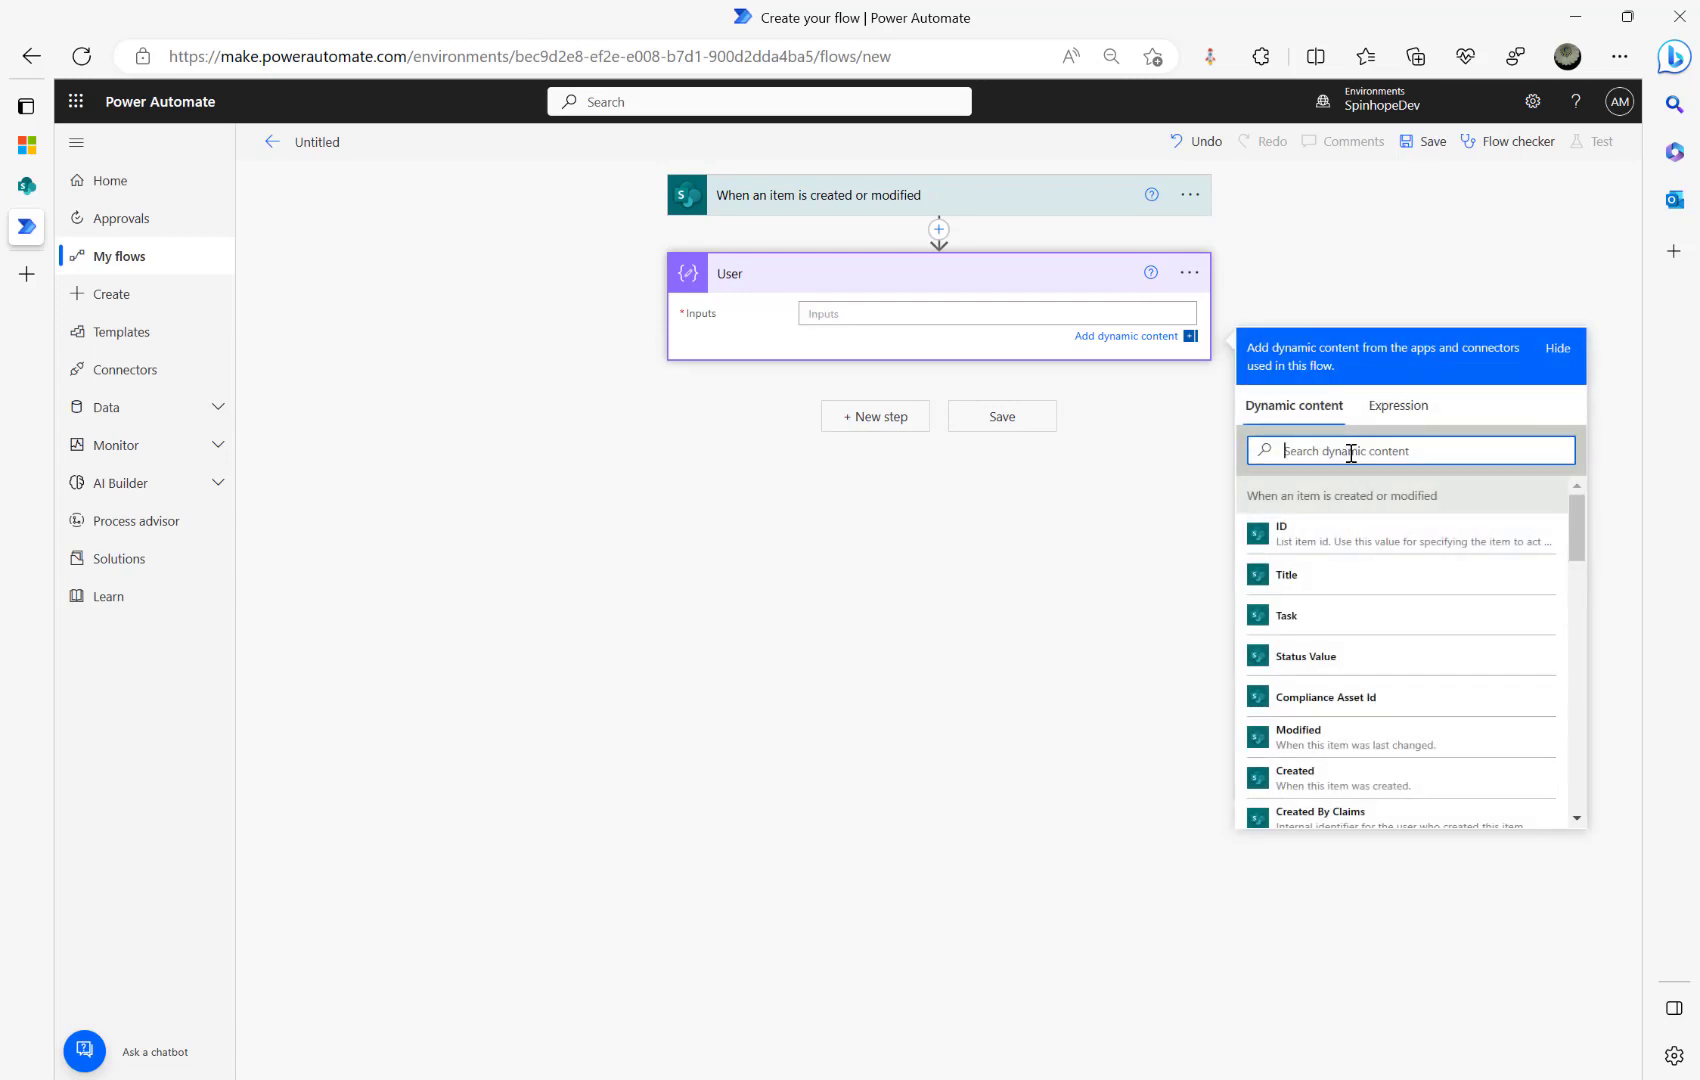
type("Titke")
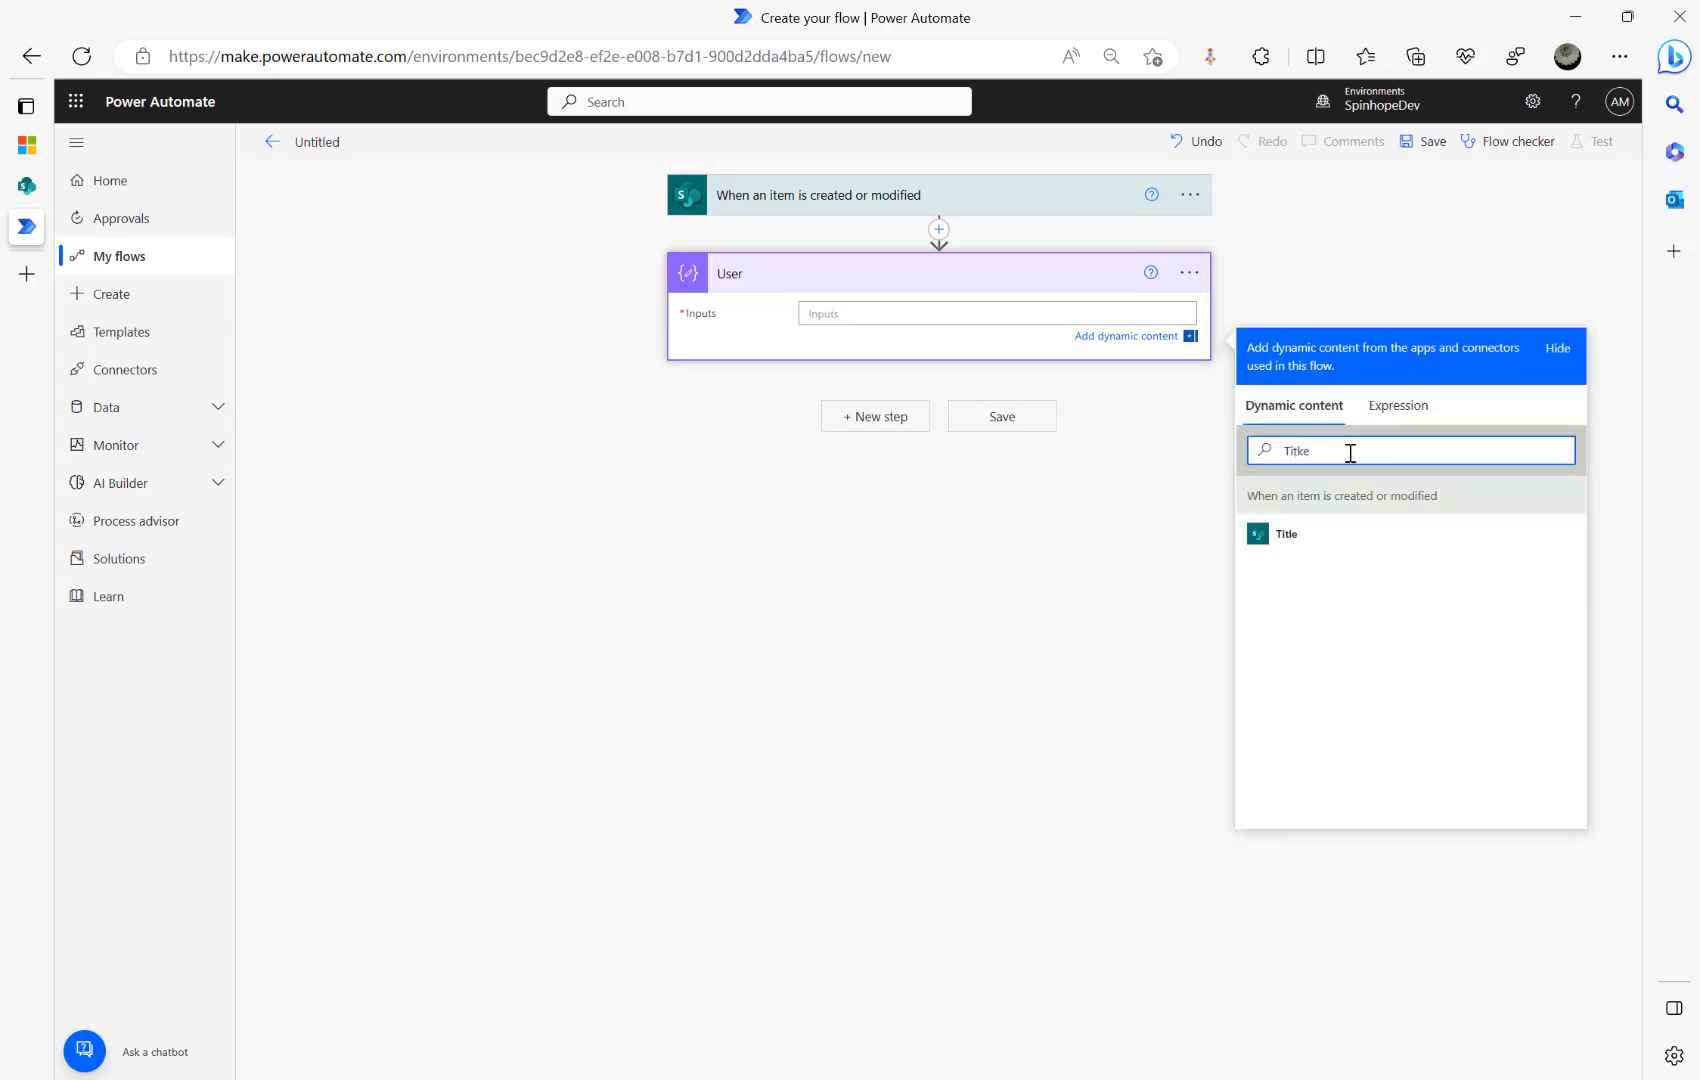
left_click(1280, 541)
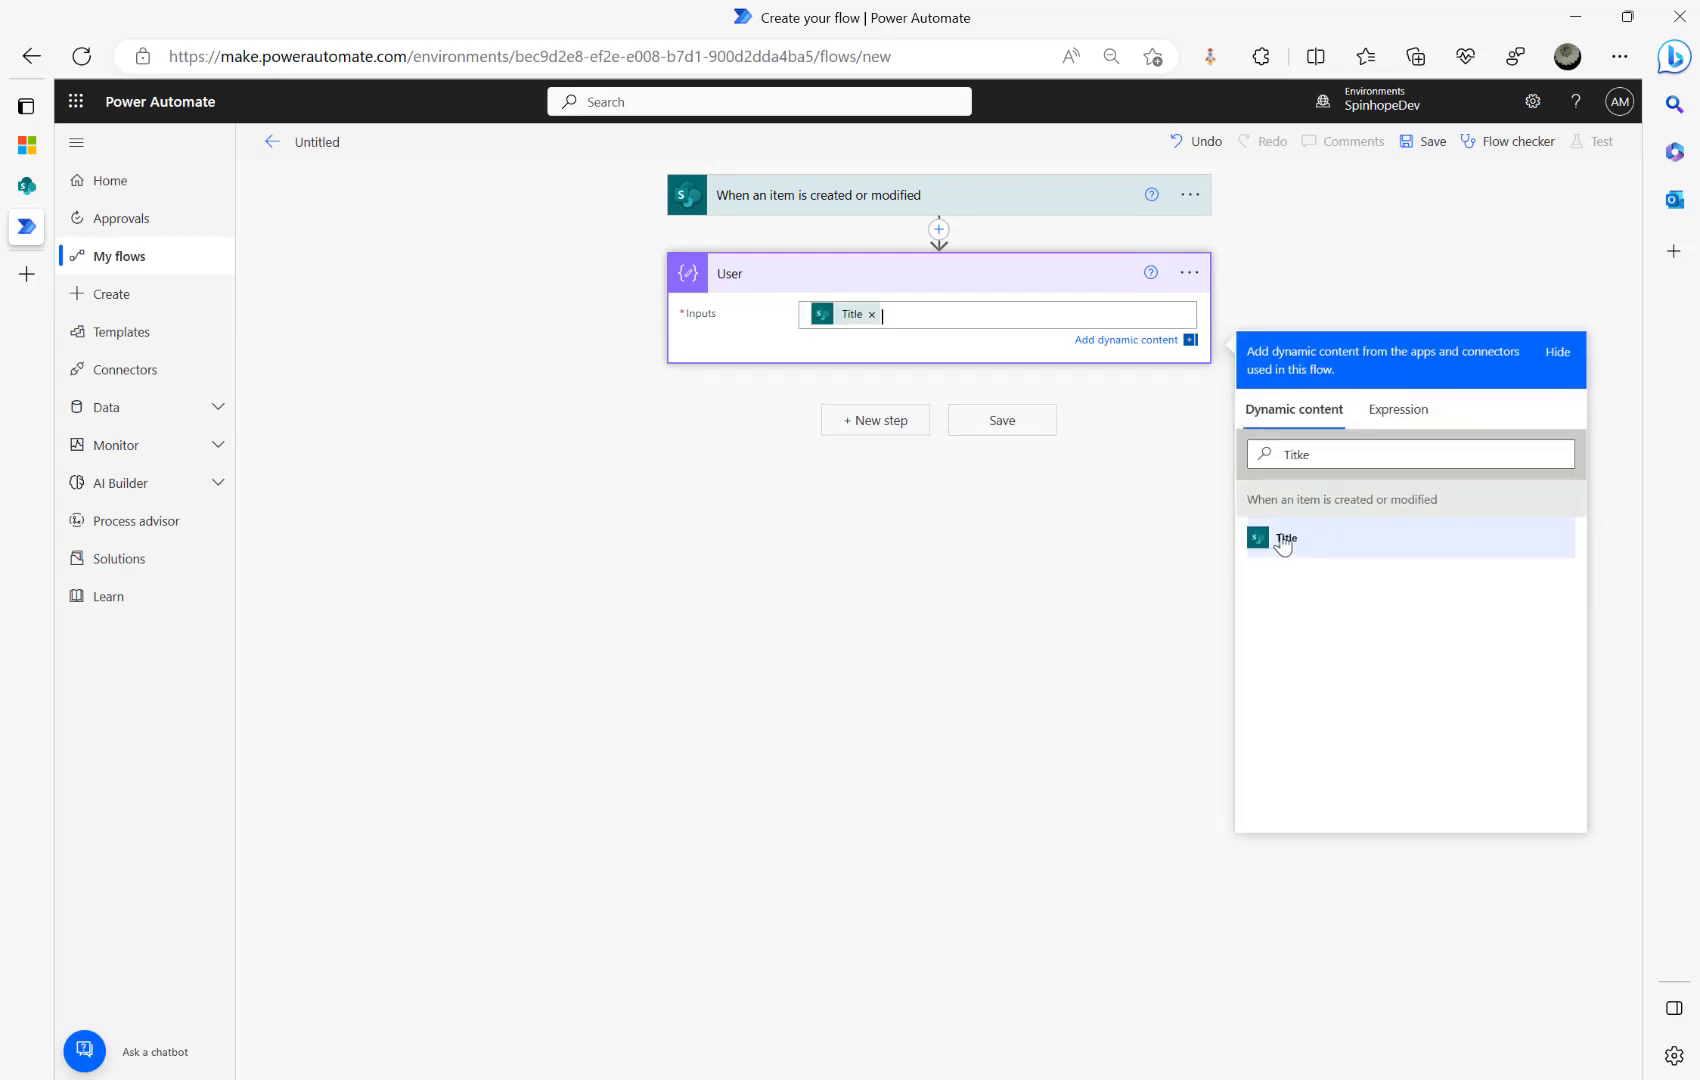
left_click_drag(1330, 455, 1215, 452)
type("Tit")
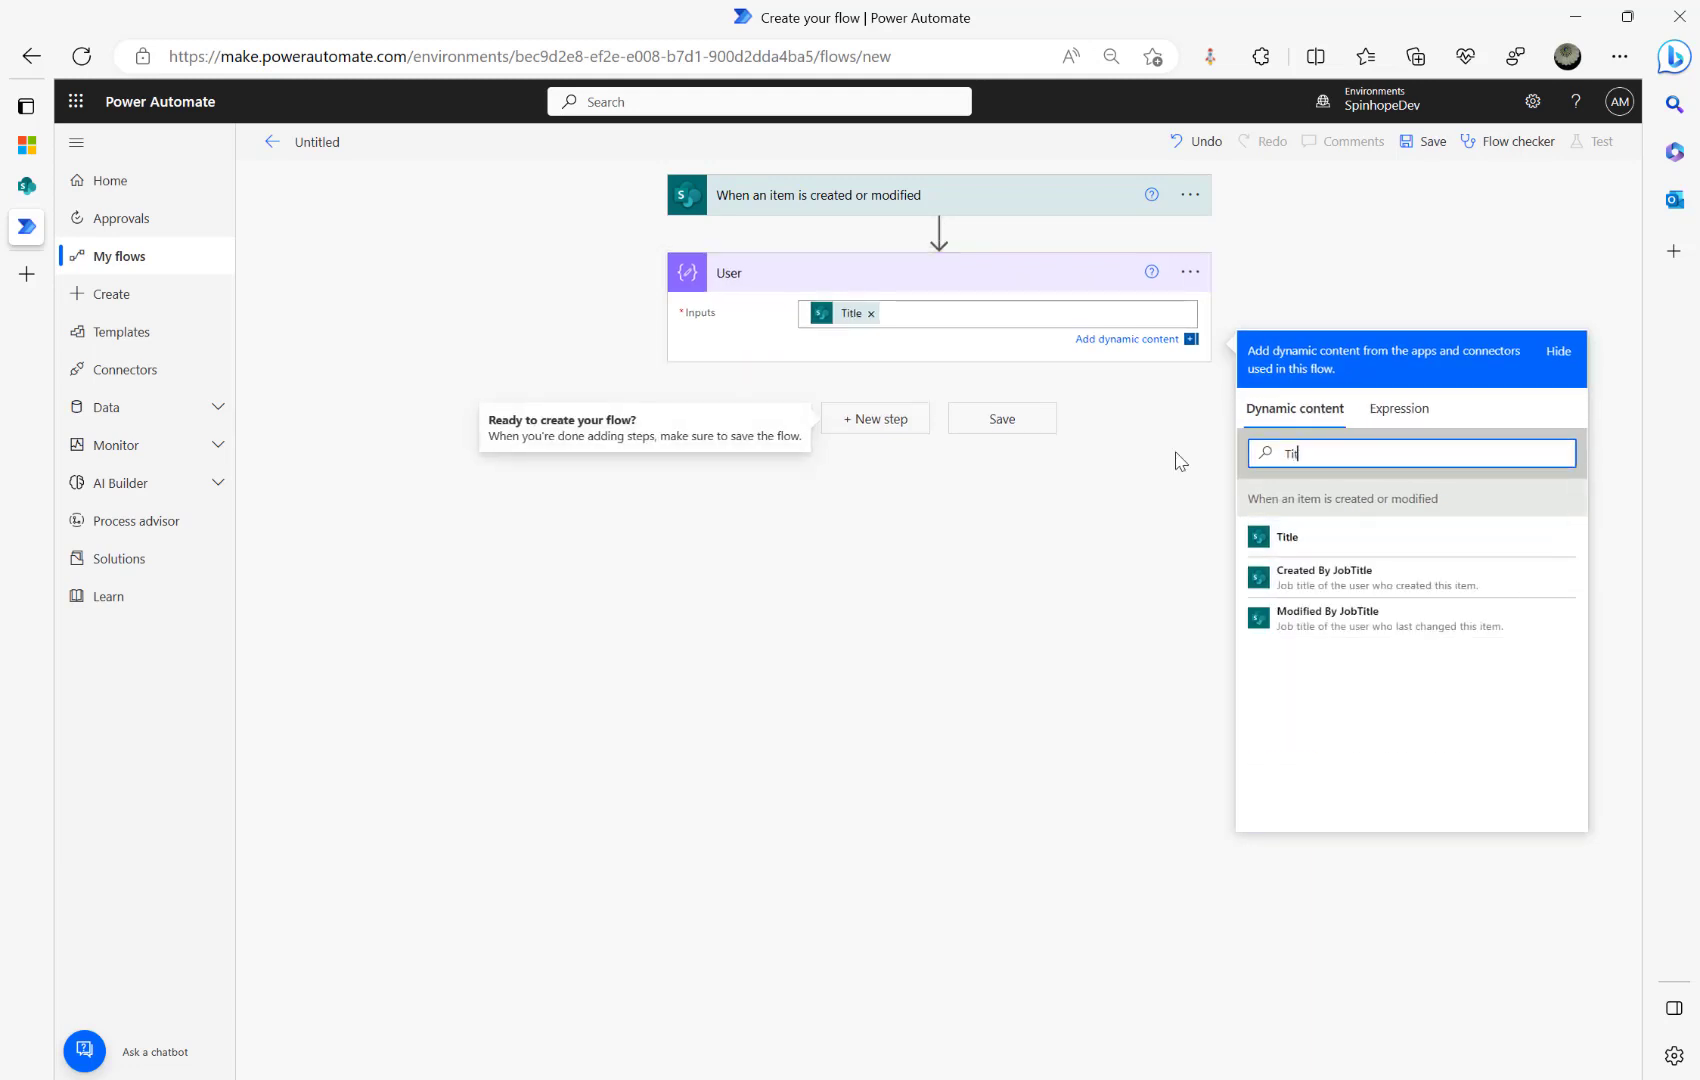
left_click(1320, 549)
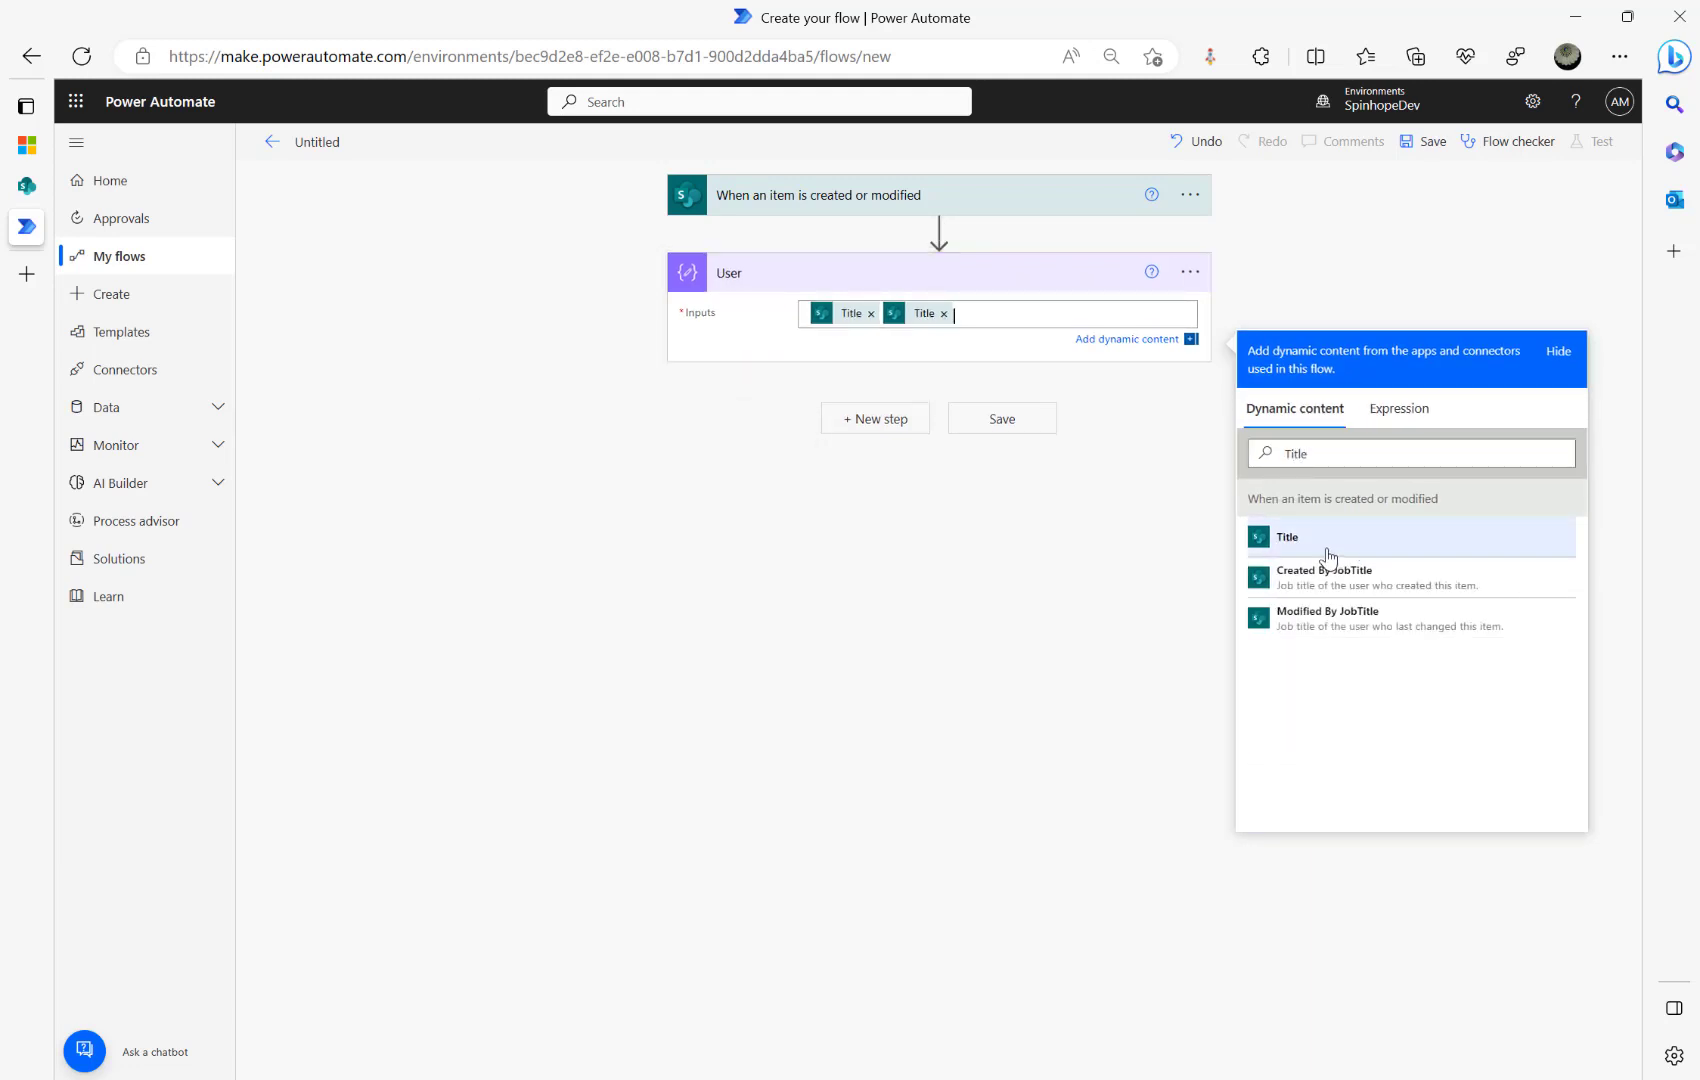
left_click(943, 313)
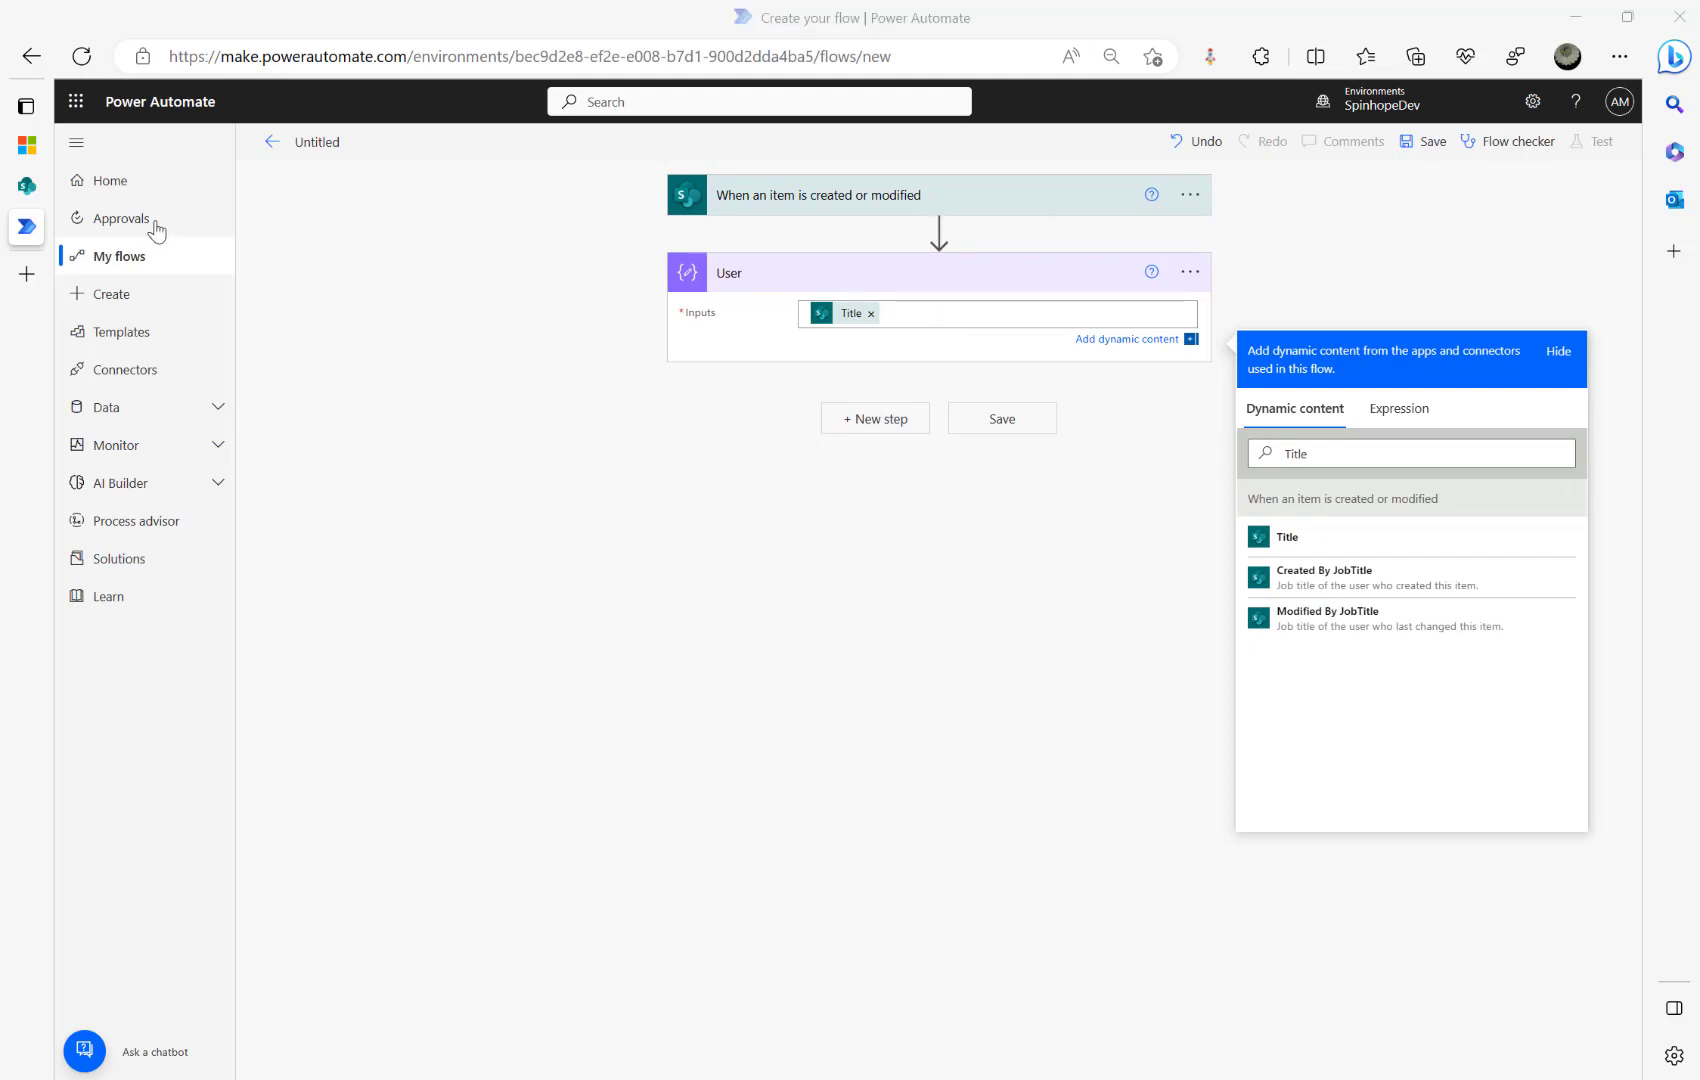
Step: Review List 2 in the forum post, check the SharePoint page, and return to the flow in Power Automate
mouse_move(53, 186)
left_click(87, 150)
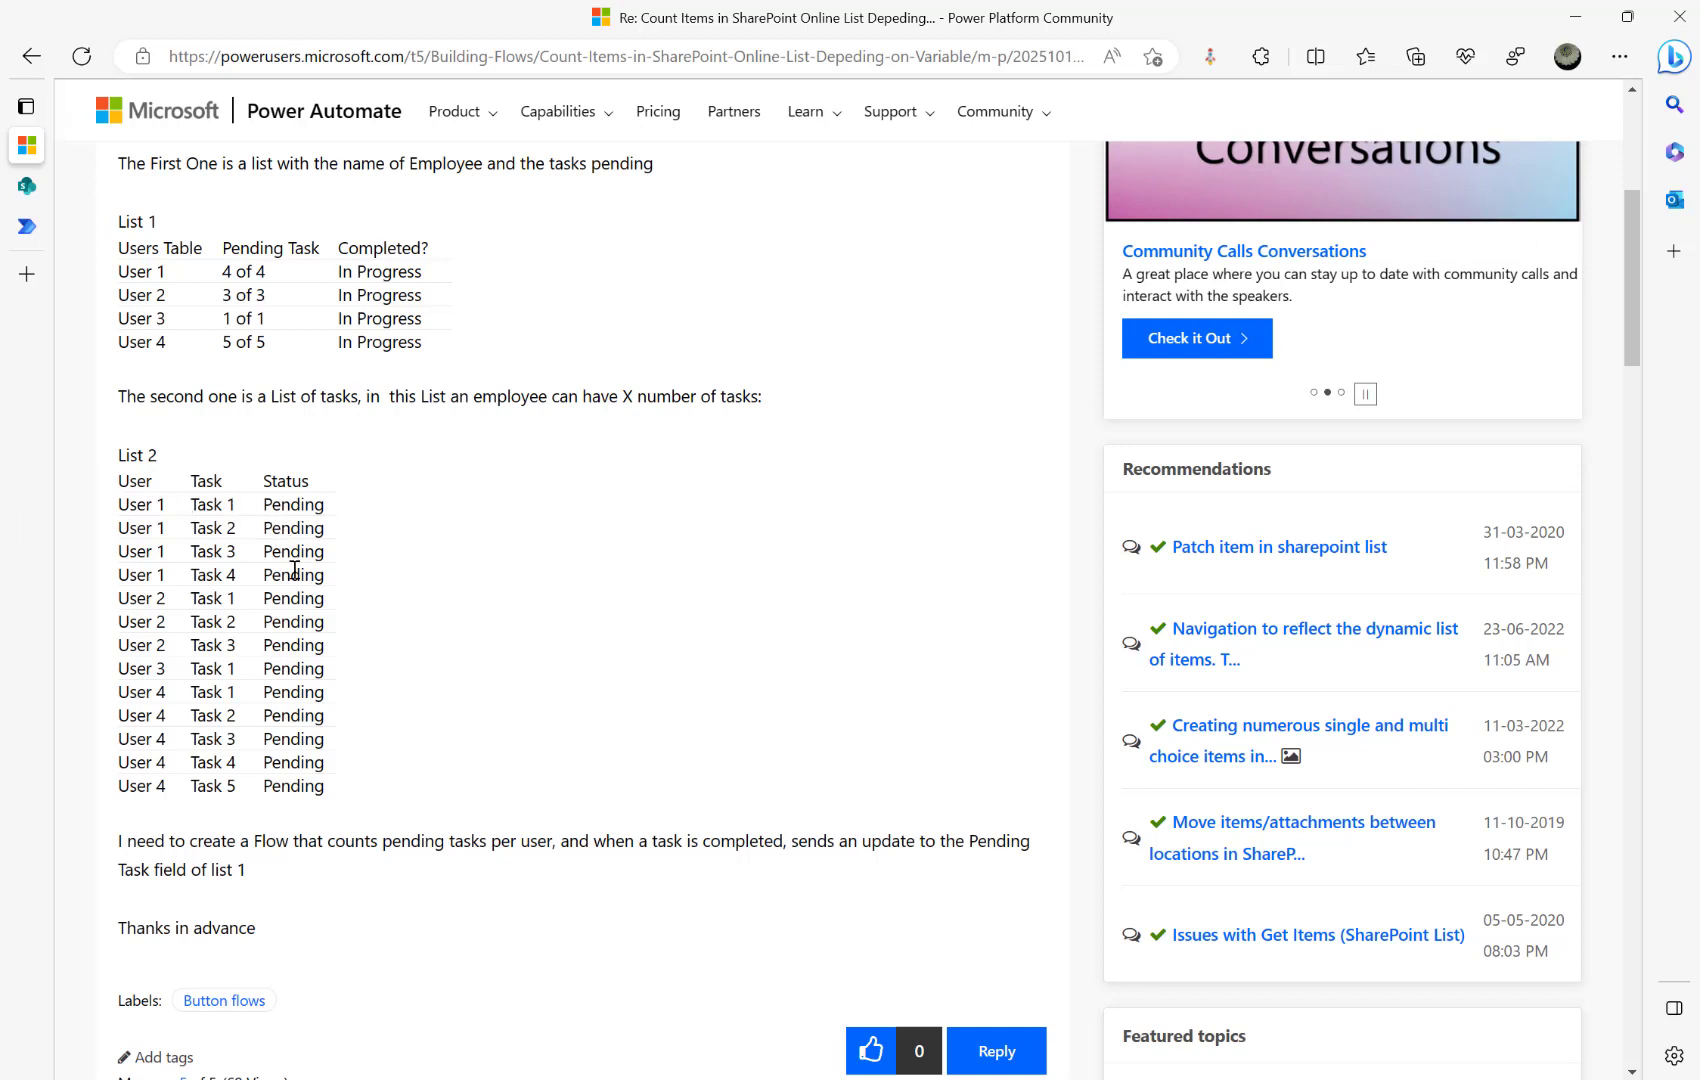
left_click(27, 186)
left_click(27, 226)
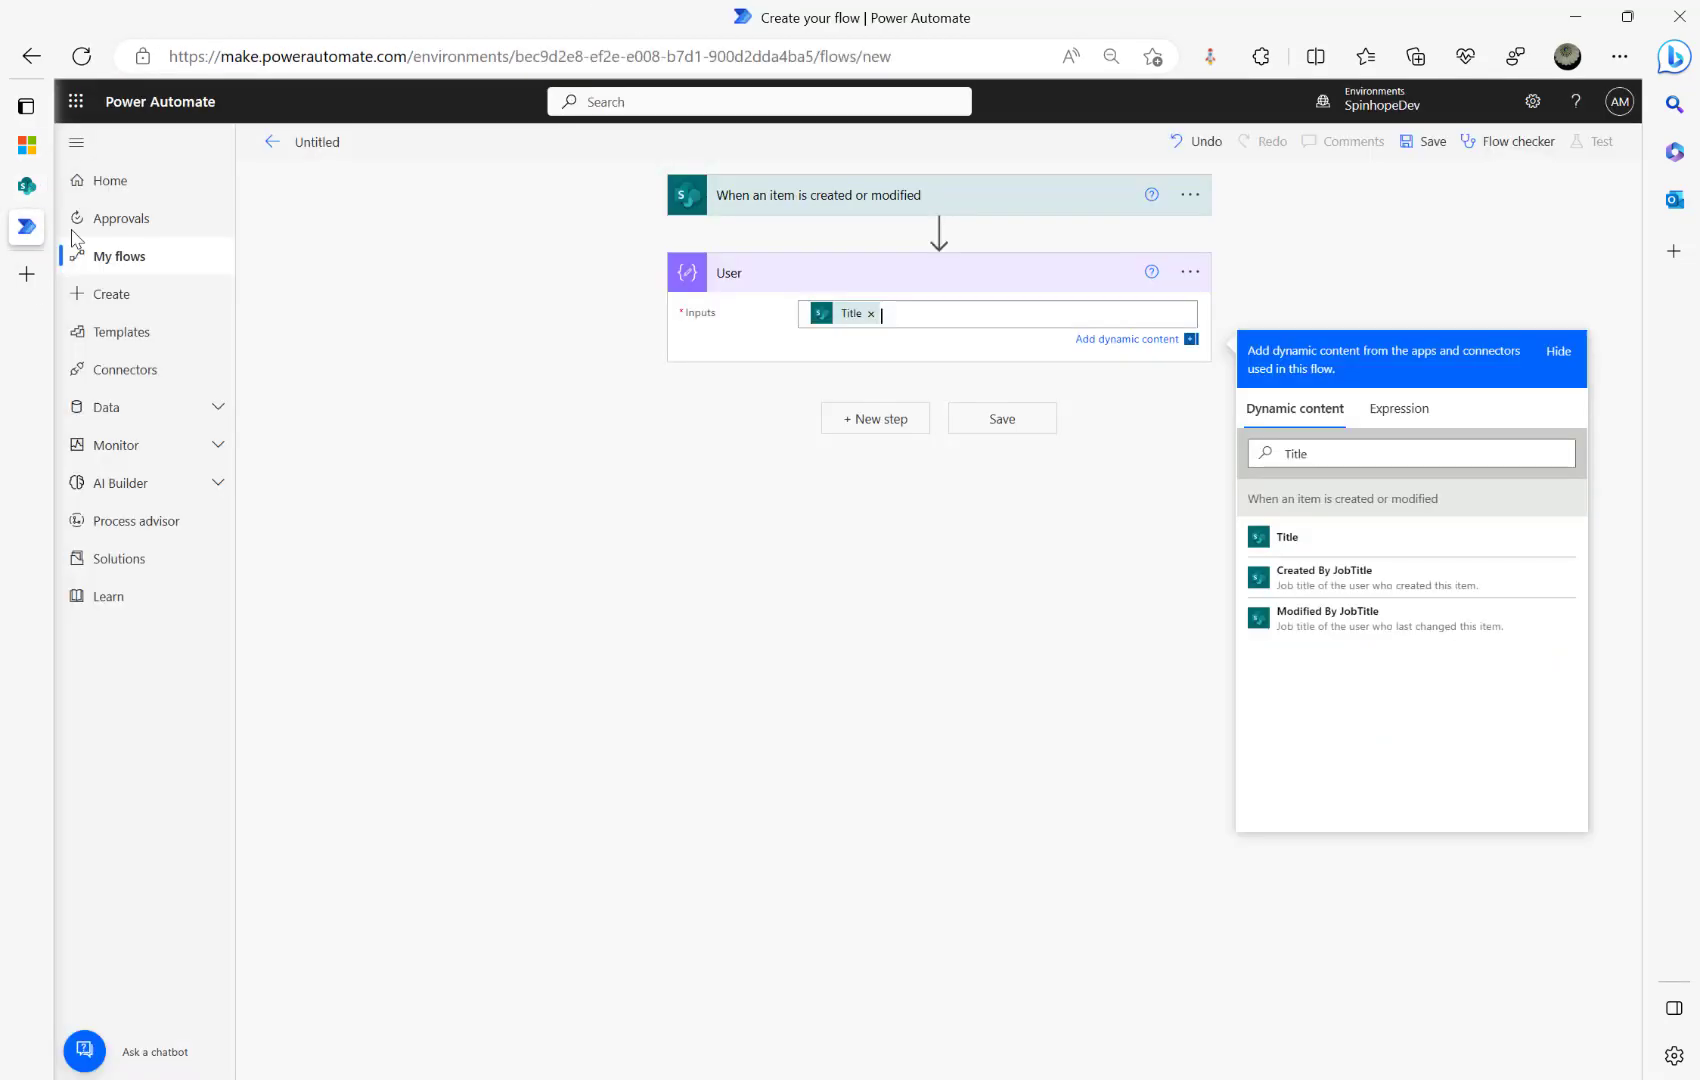
Step: Add a SharePoint Get items action below the User action
left_click(833, 421)
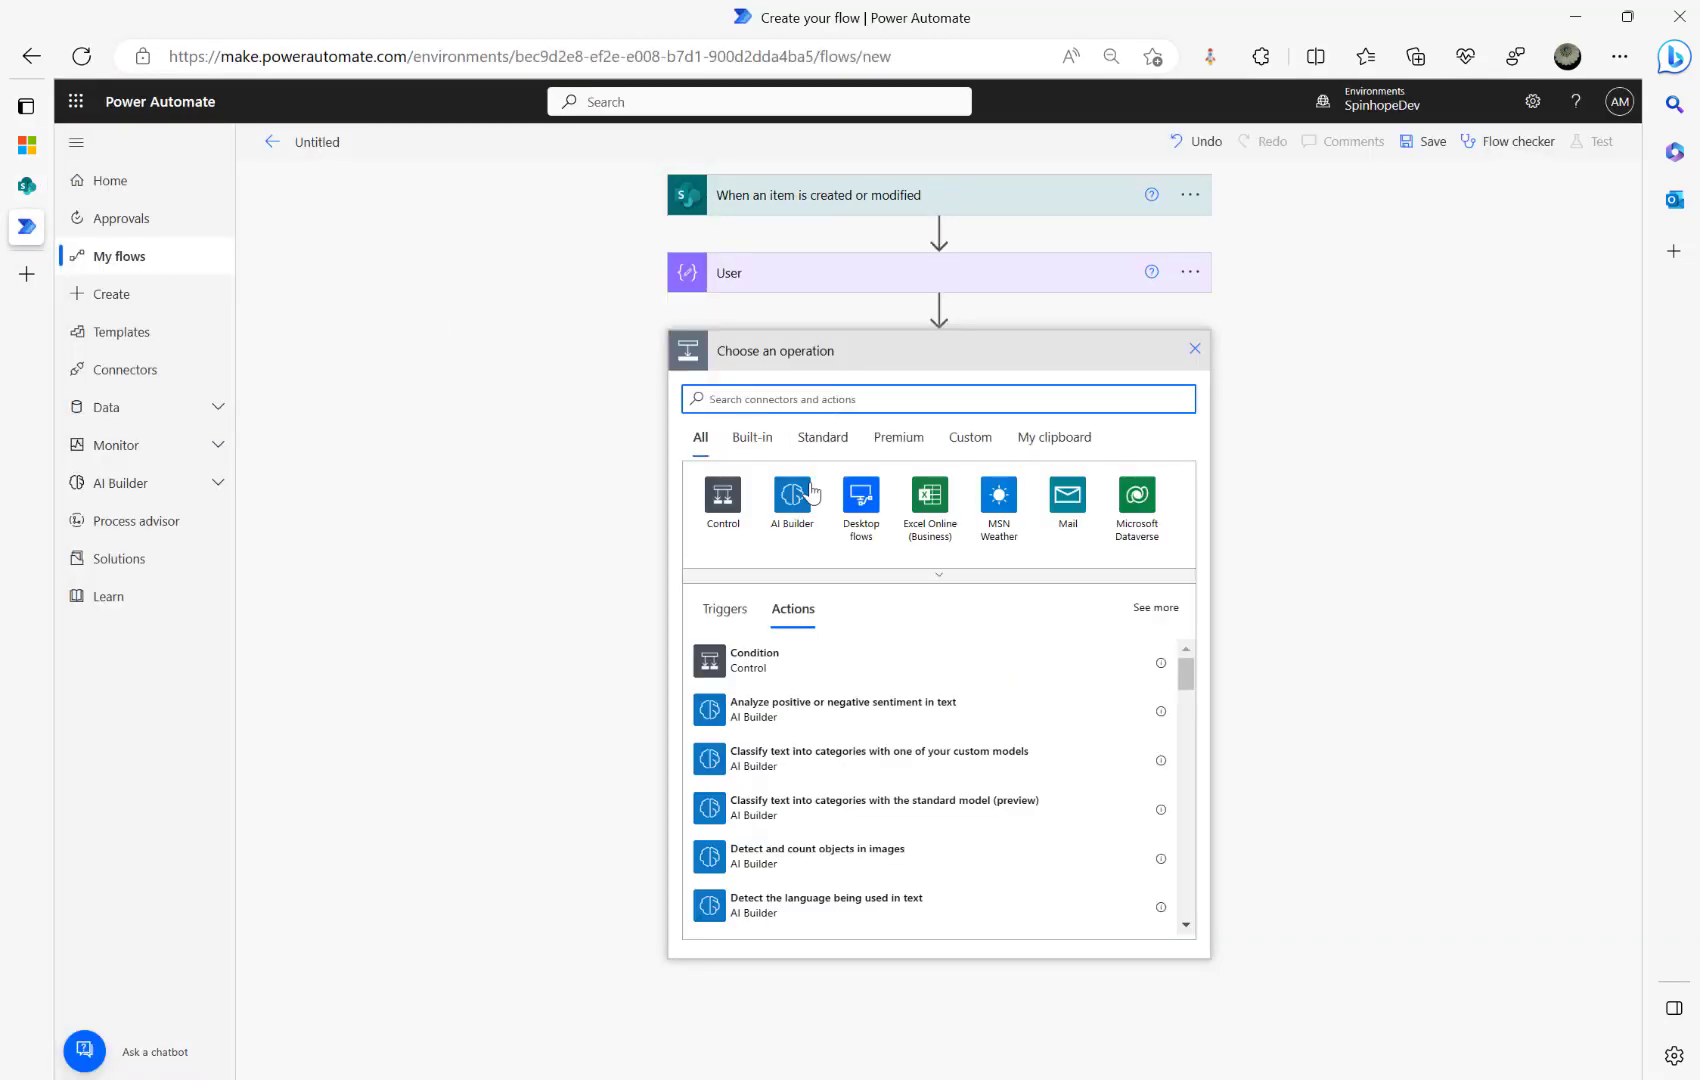
type("sharepoint")
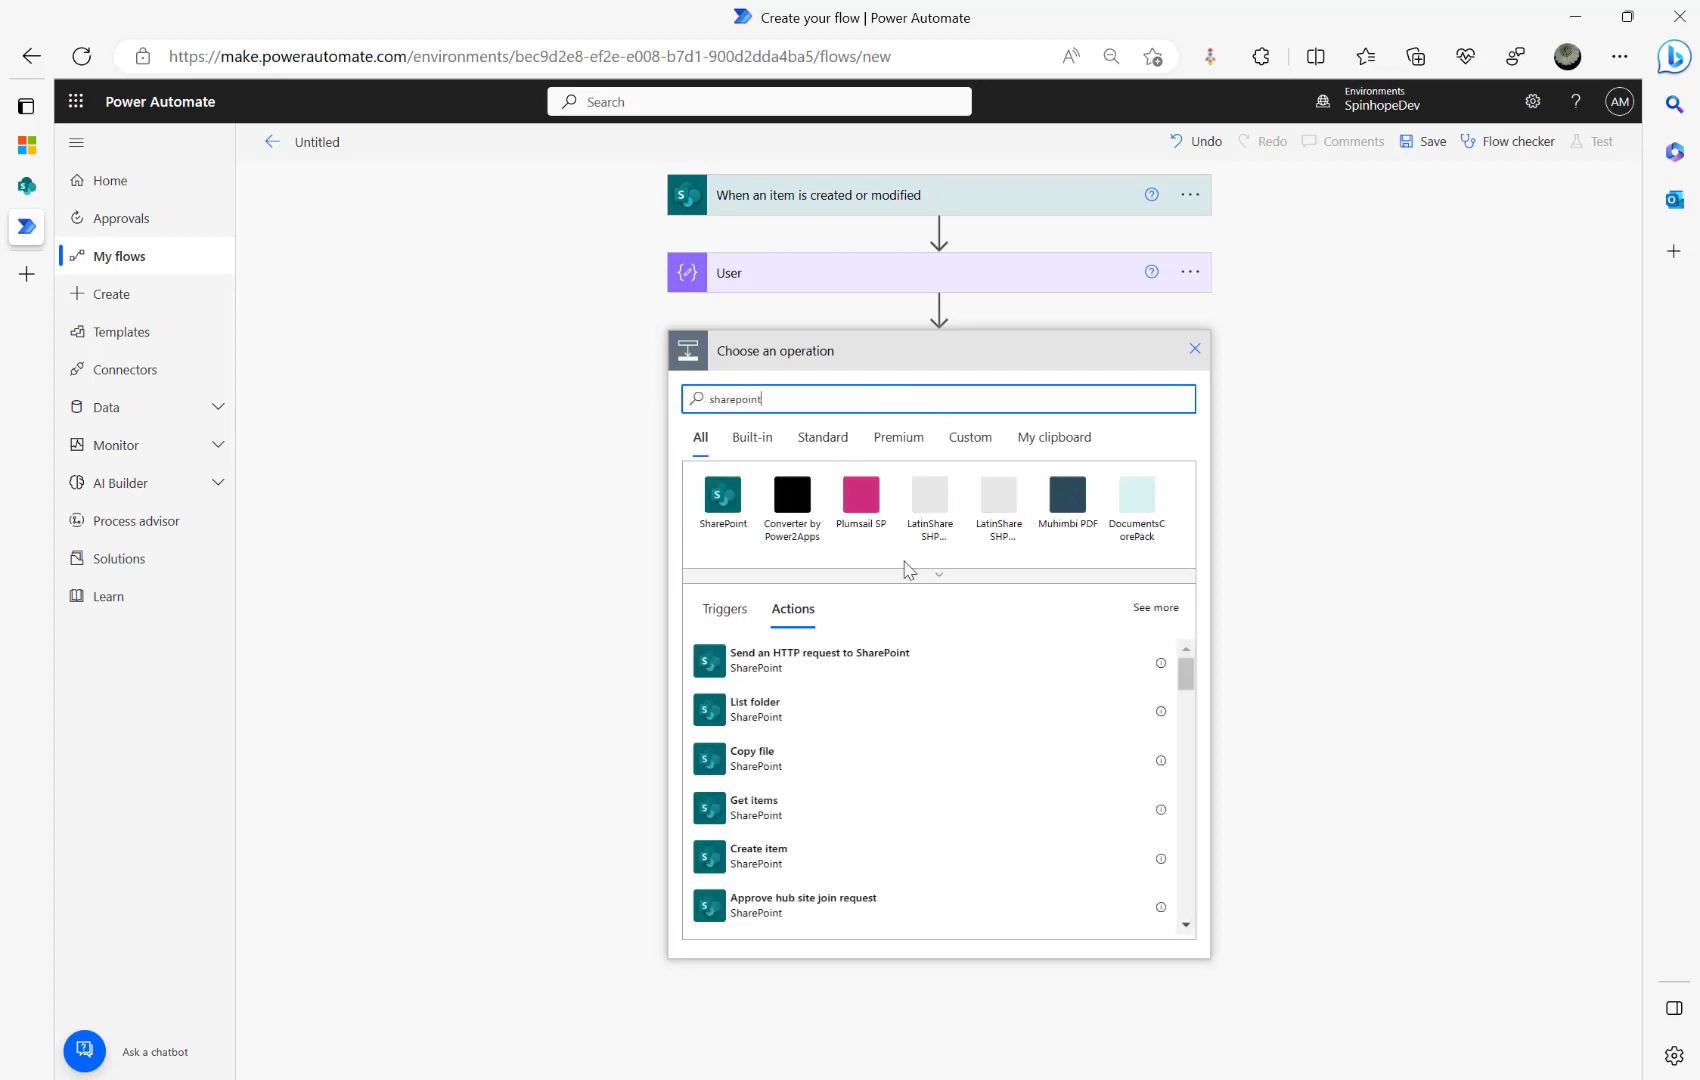
left_click(722, 494)
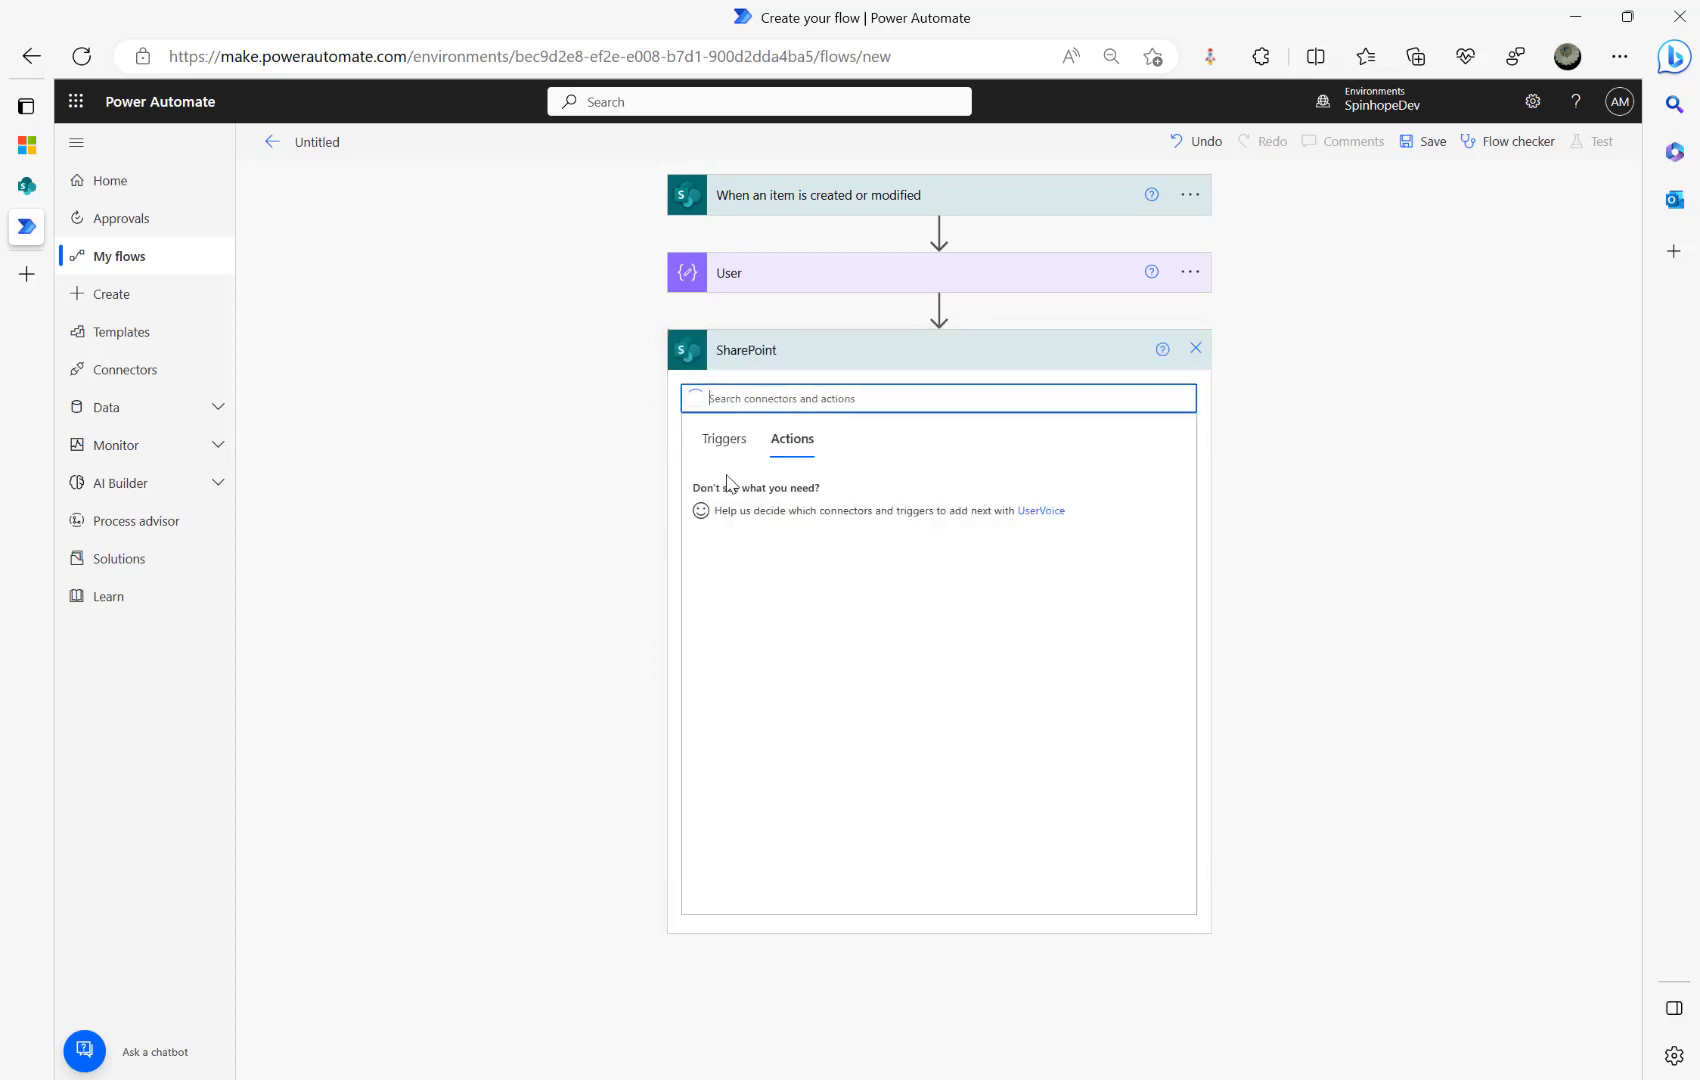
type("Ge")
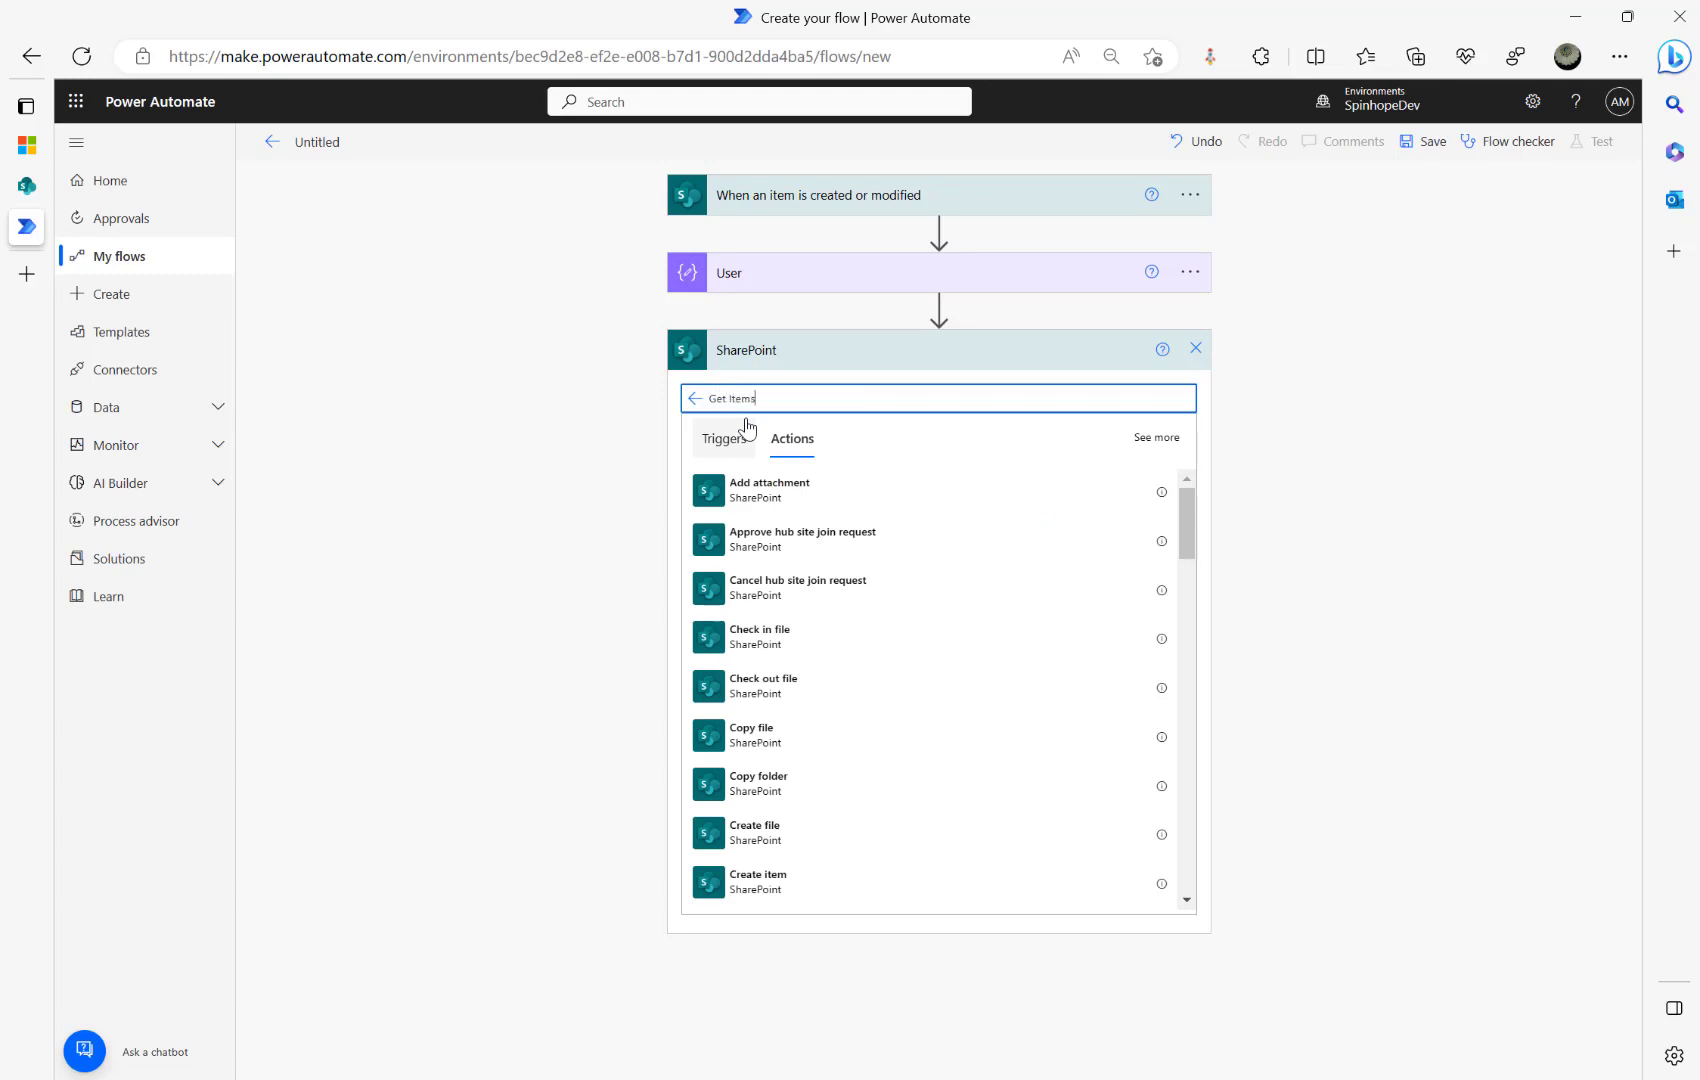
type("t Items")
left_click(759, 490)
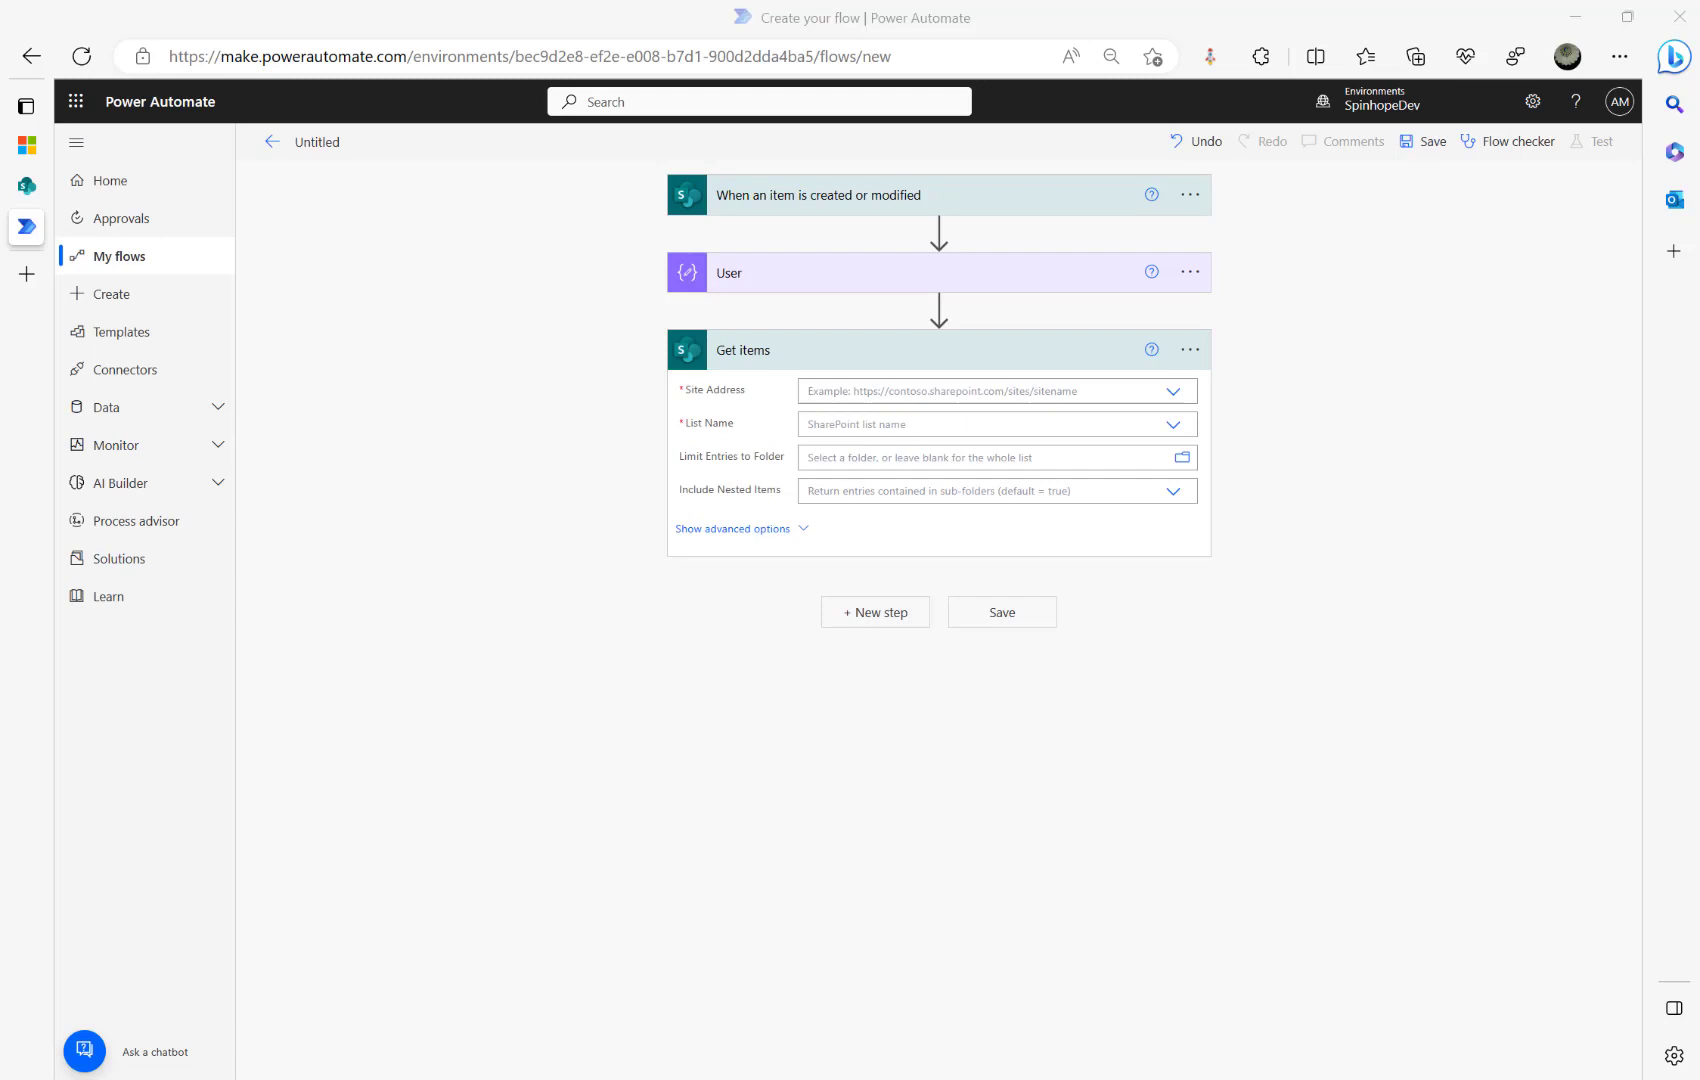
Step: Set the Get items site address to Spinhope Ltd Team Site and its list name to List2
left_click(1174, 395)
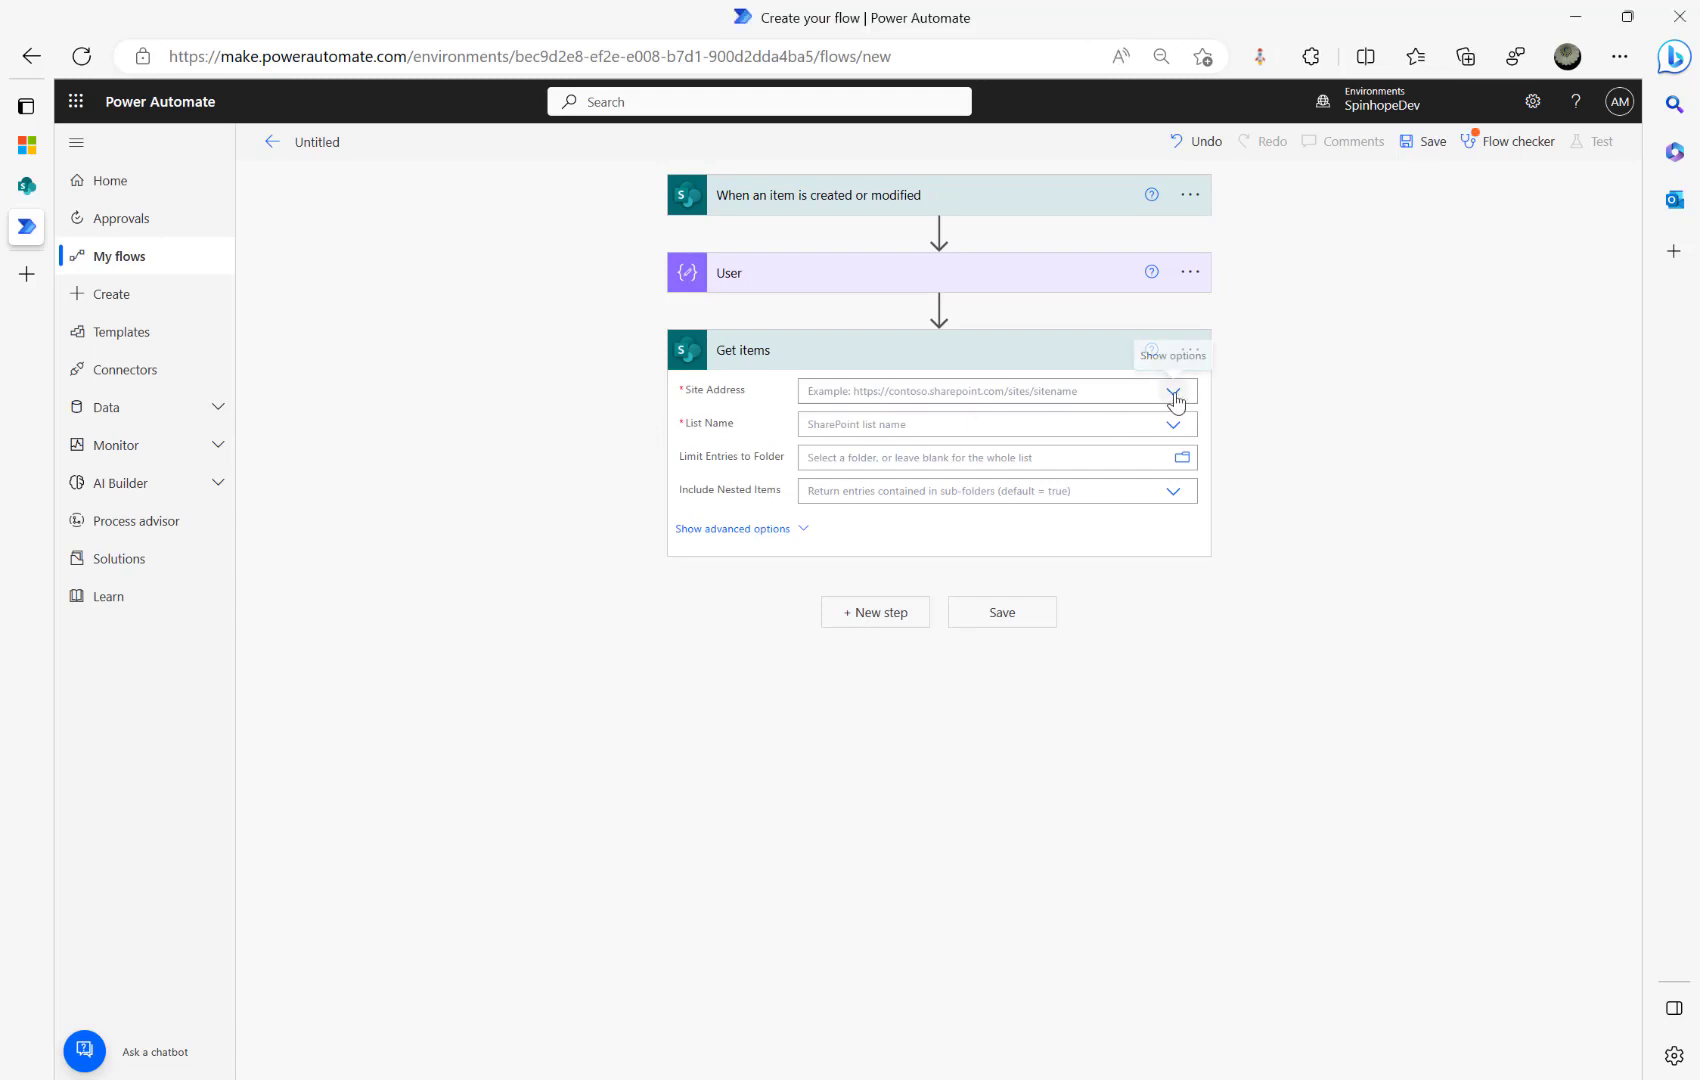
left_click(1174, 395)
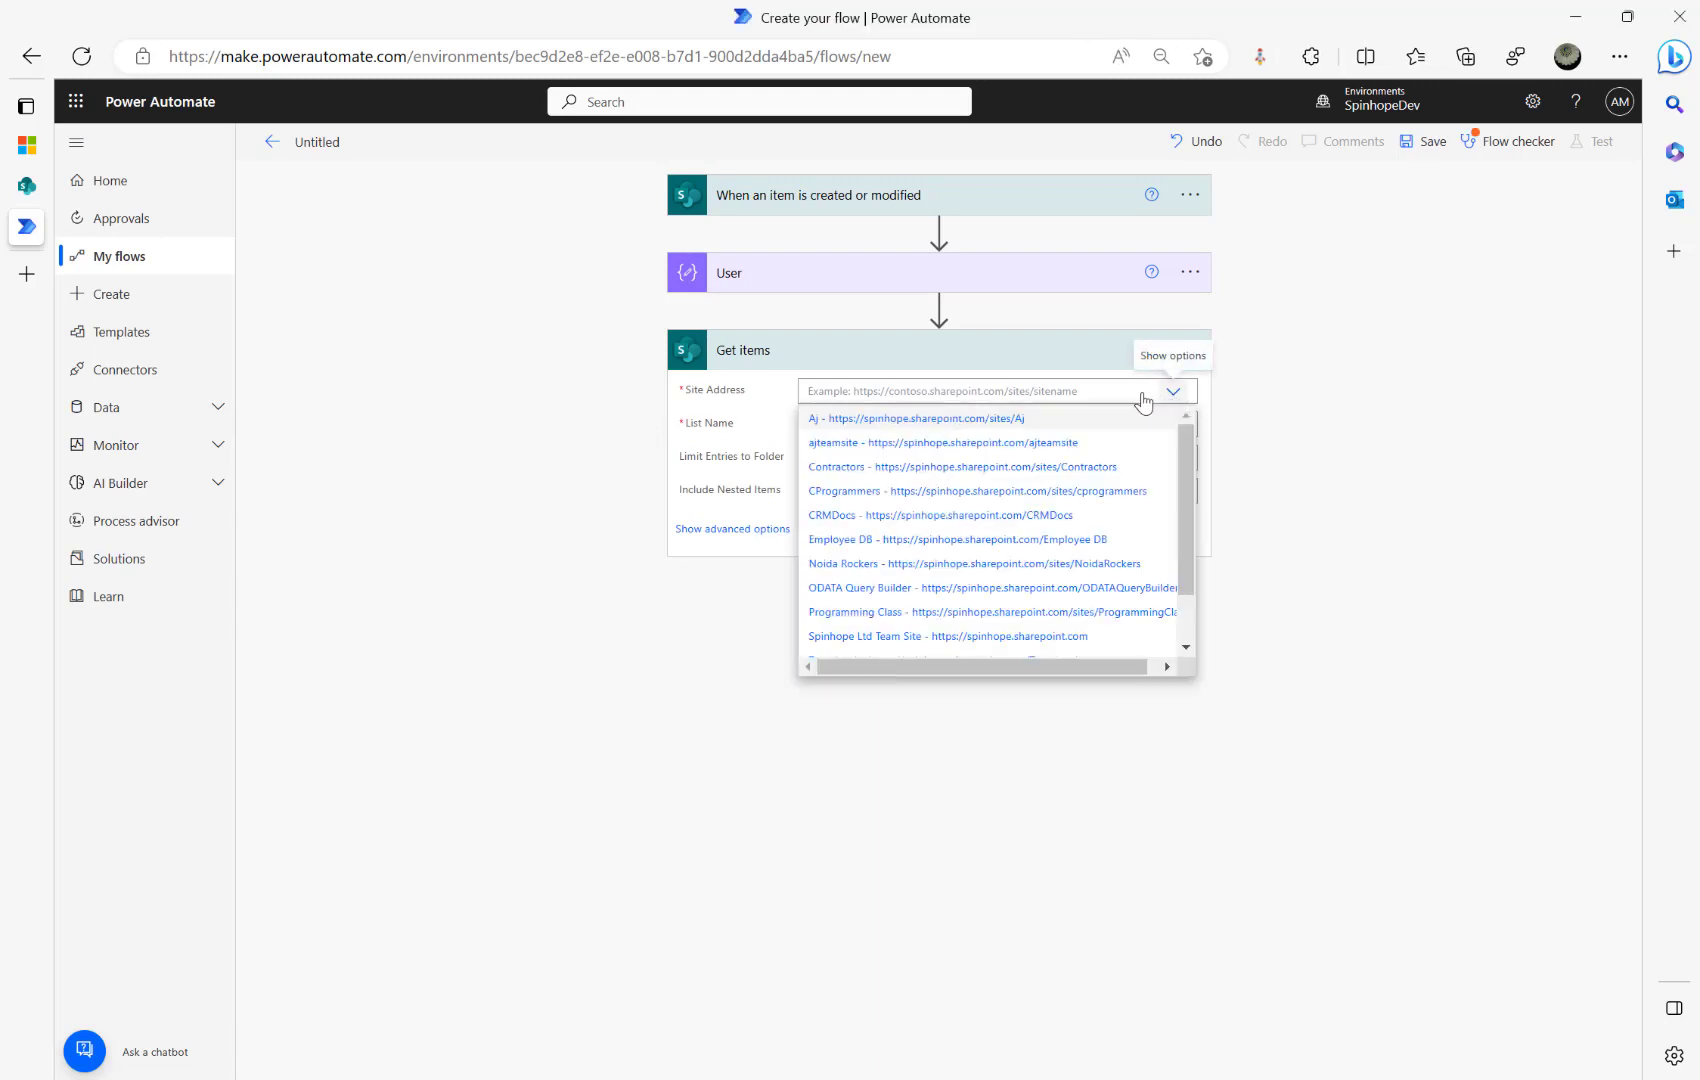
left_click(1031, 646)
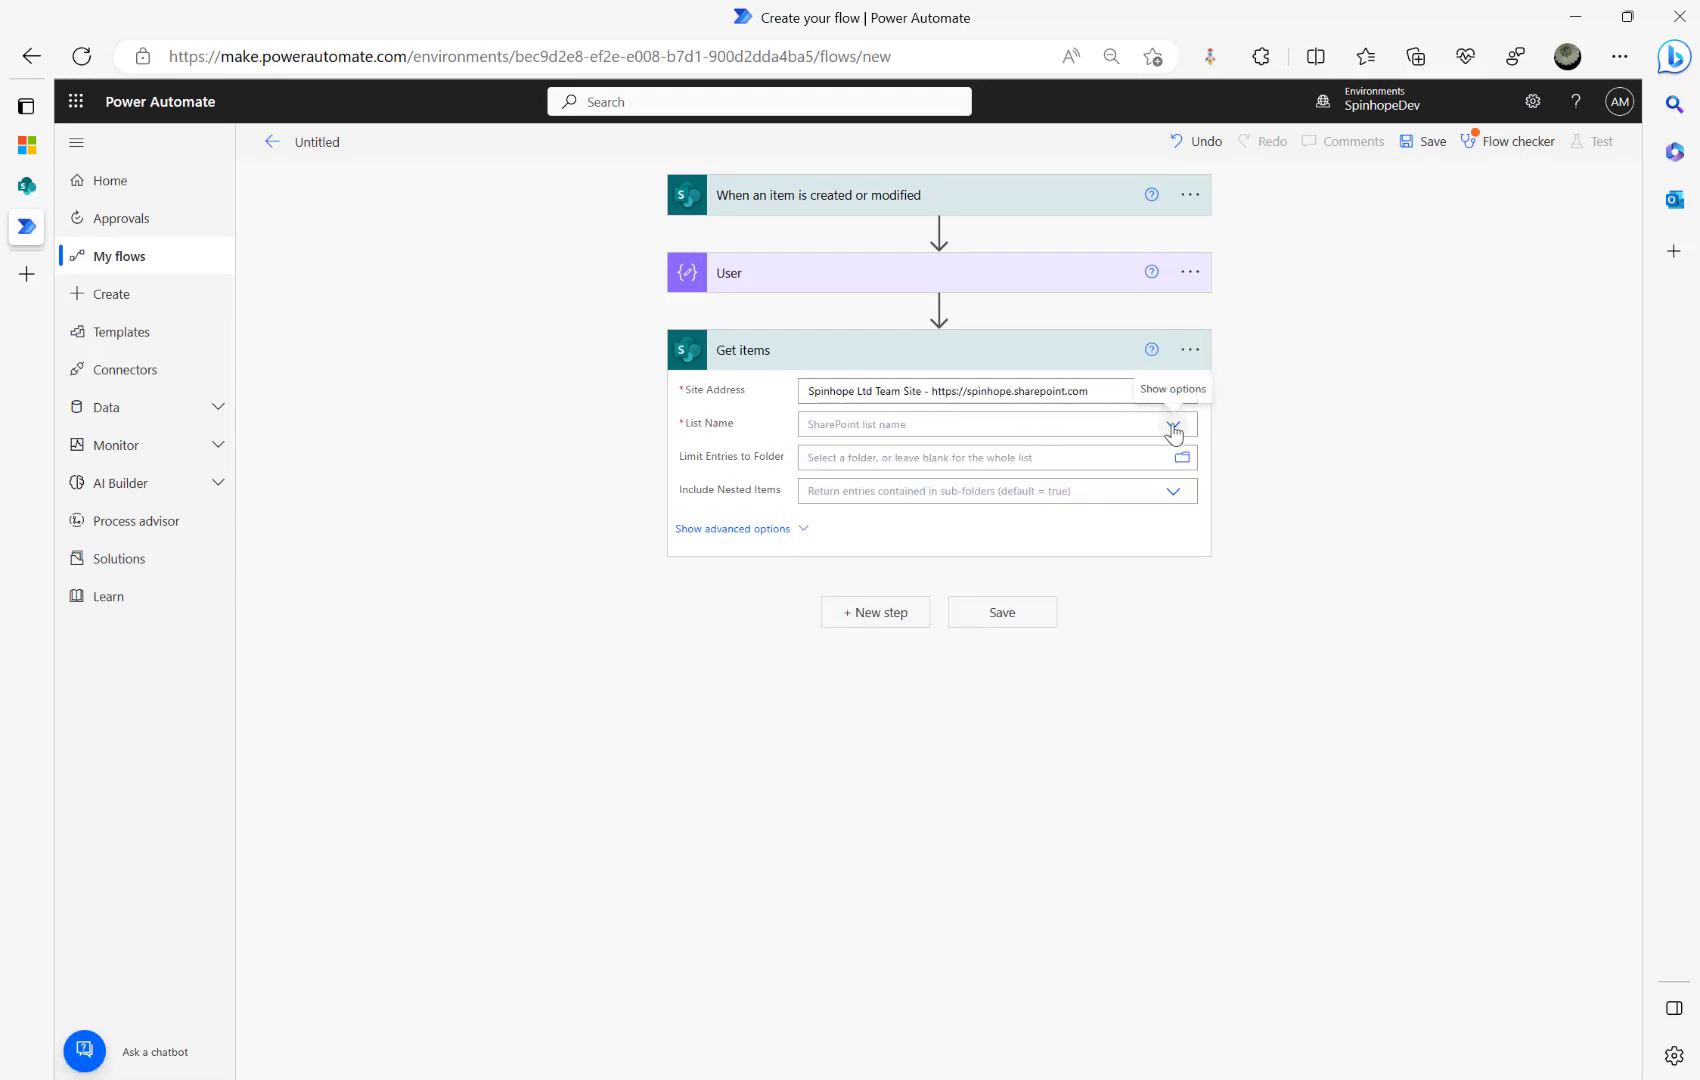
left_click(1174, 428)
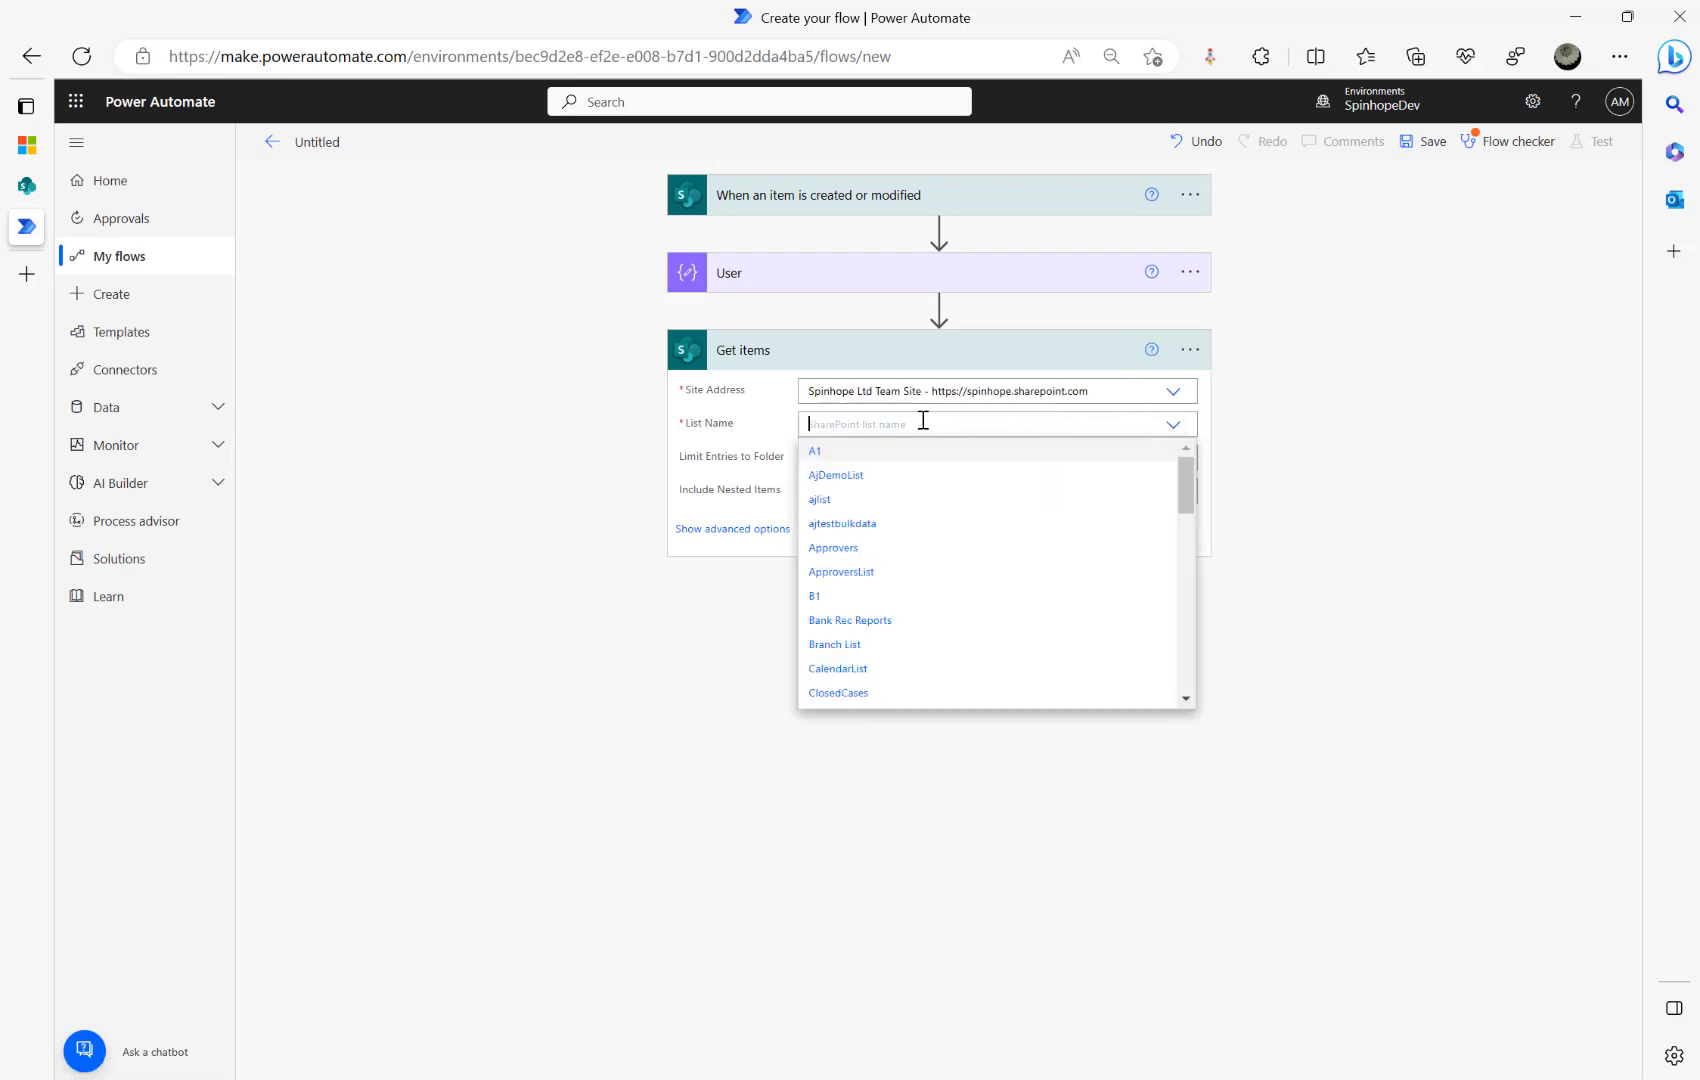
type("List2")
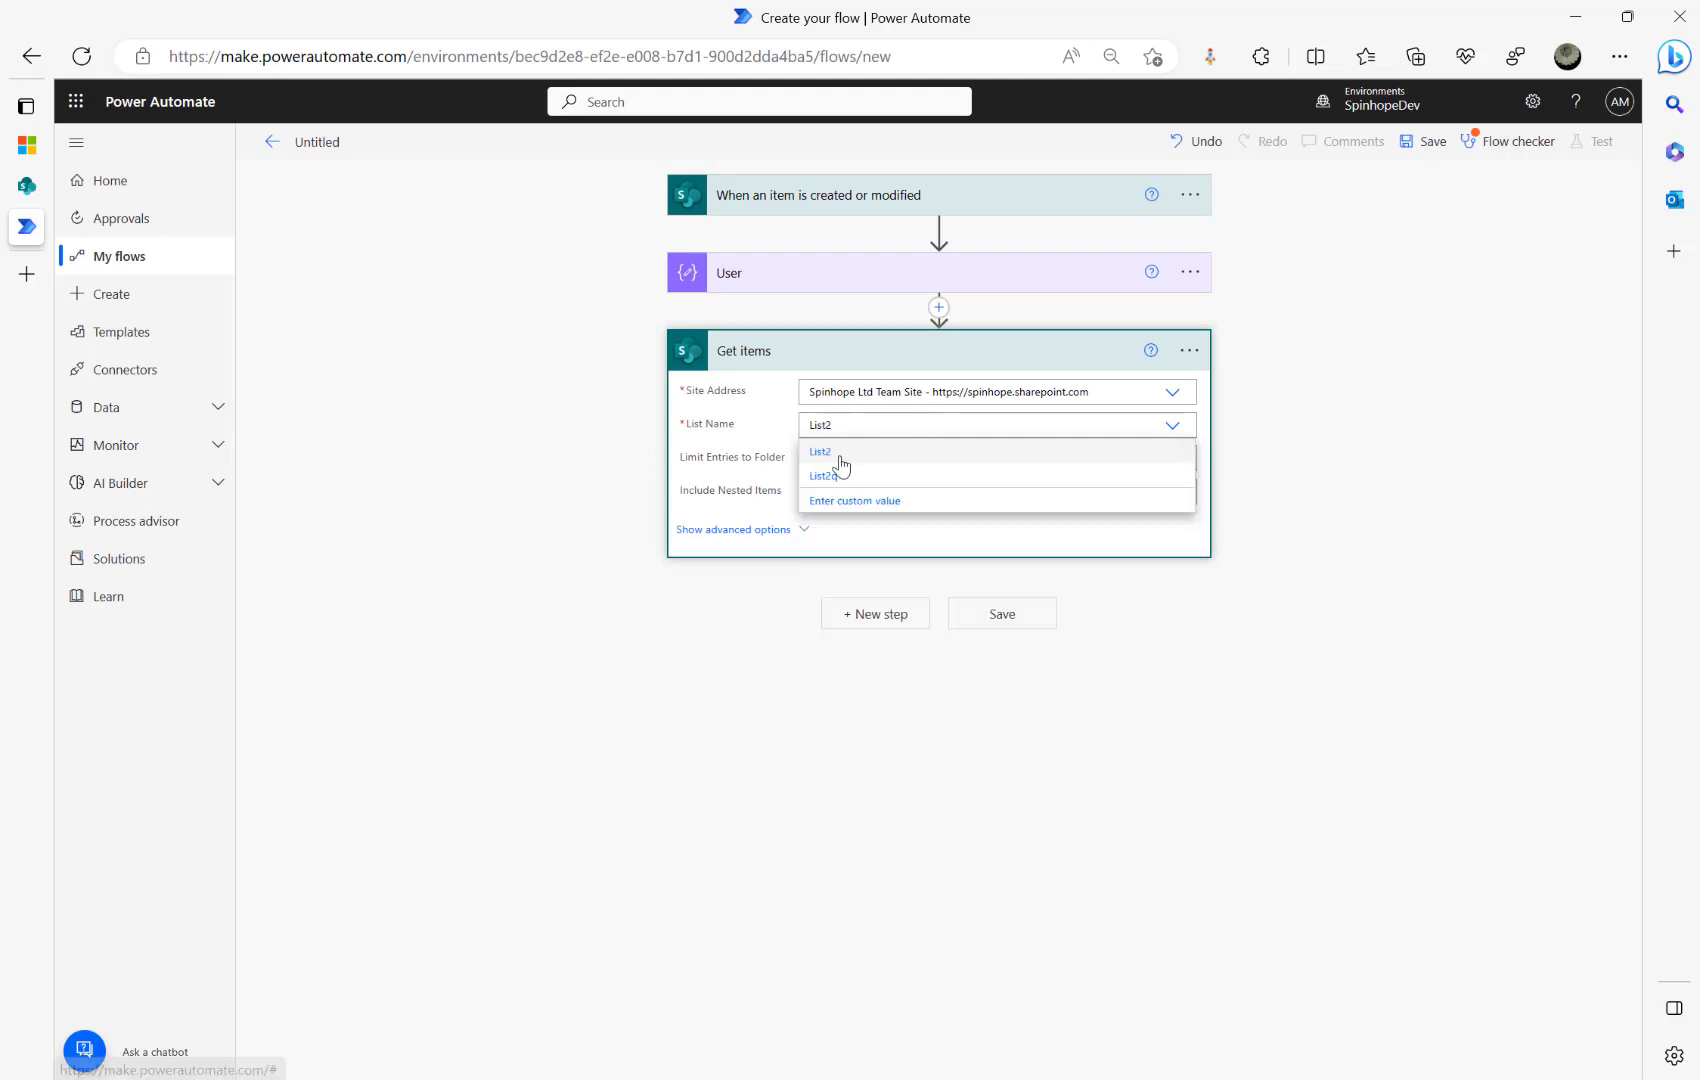
left_click(838, 455)
Step: Set the Get items filter query to Title eq the User action's Outputs, enclosed in single quotes
left_click(768, 530)
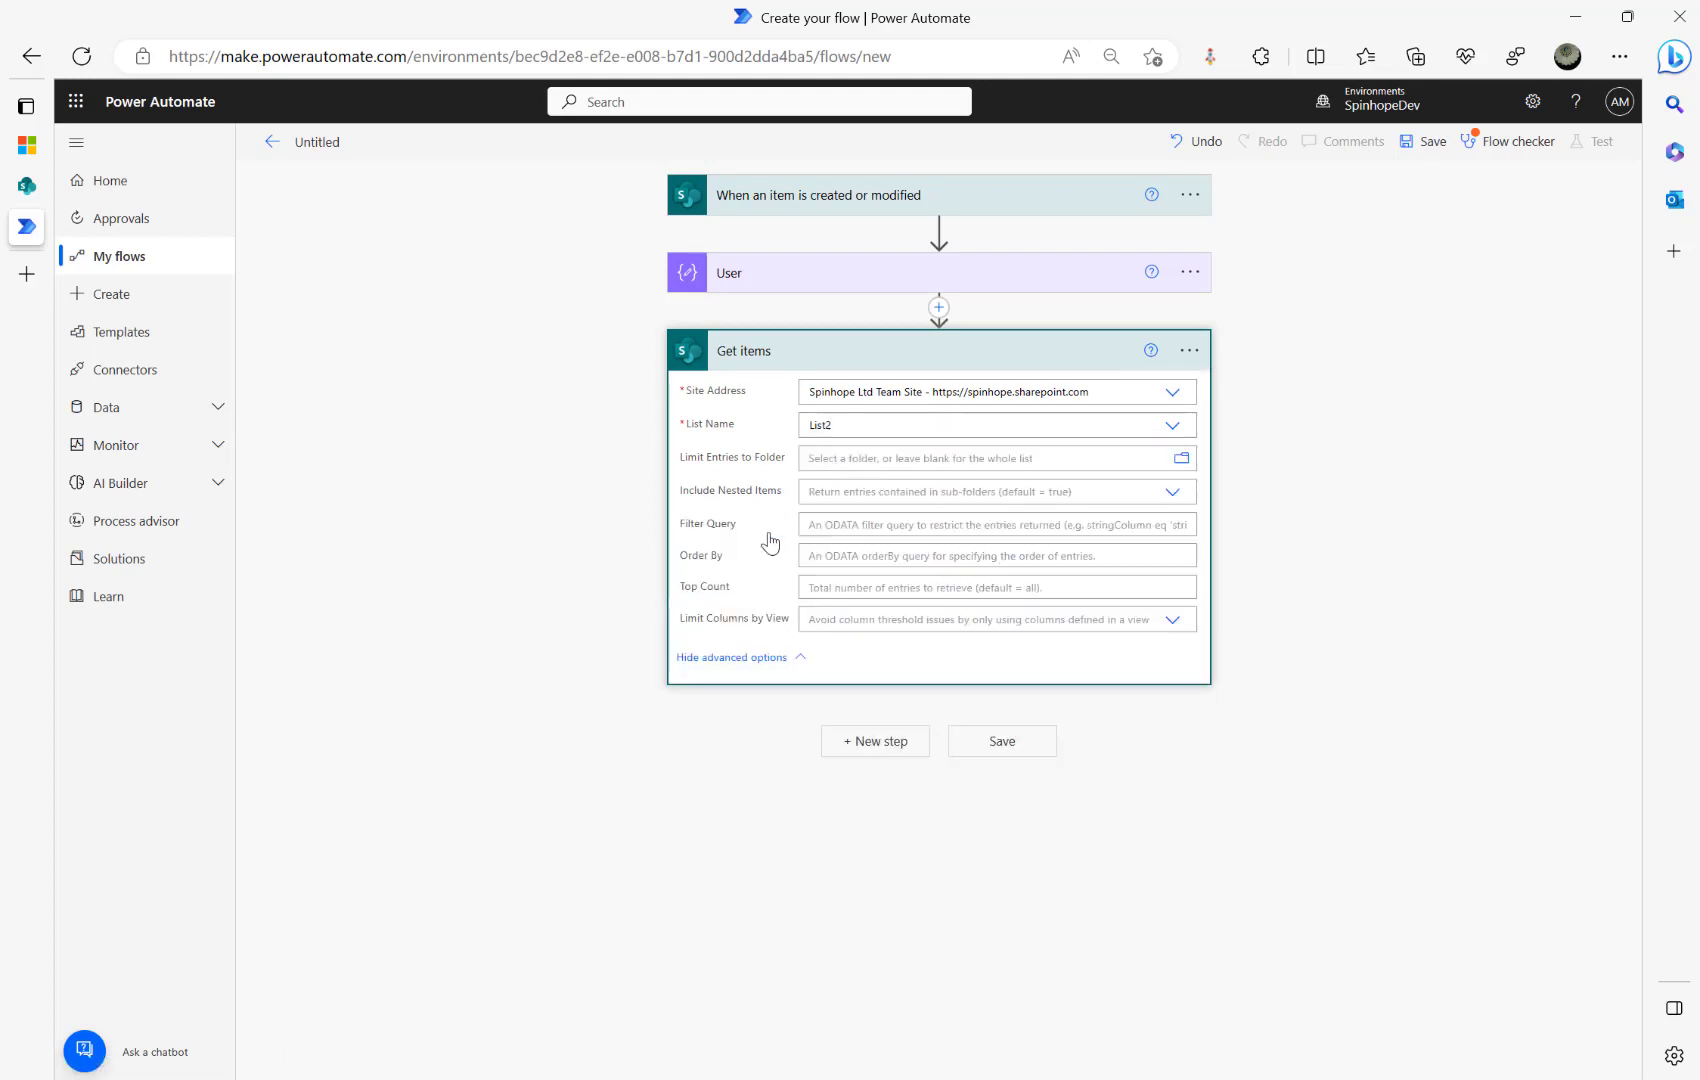
left_click(860, 523)
type("Title eq '")
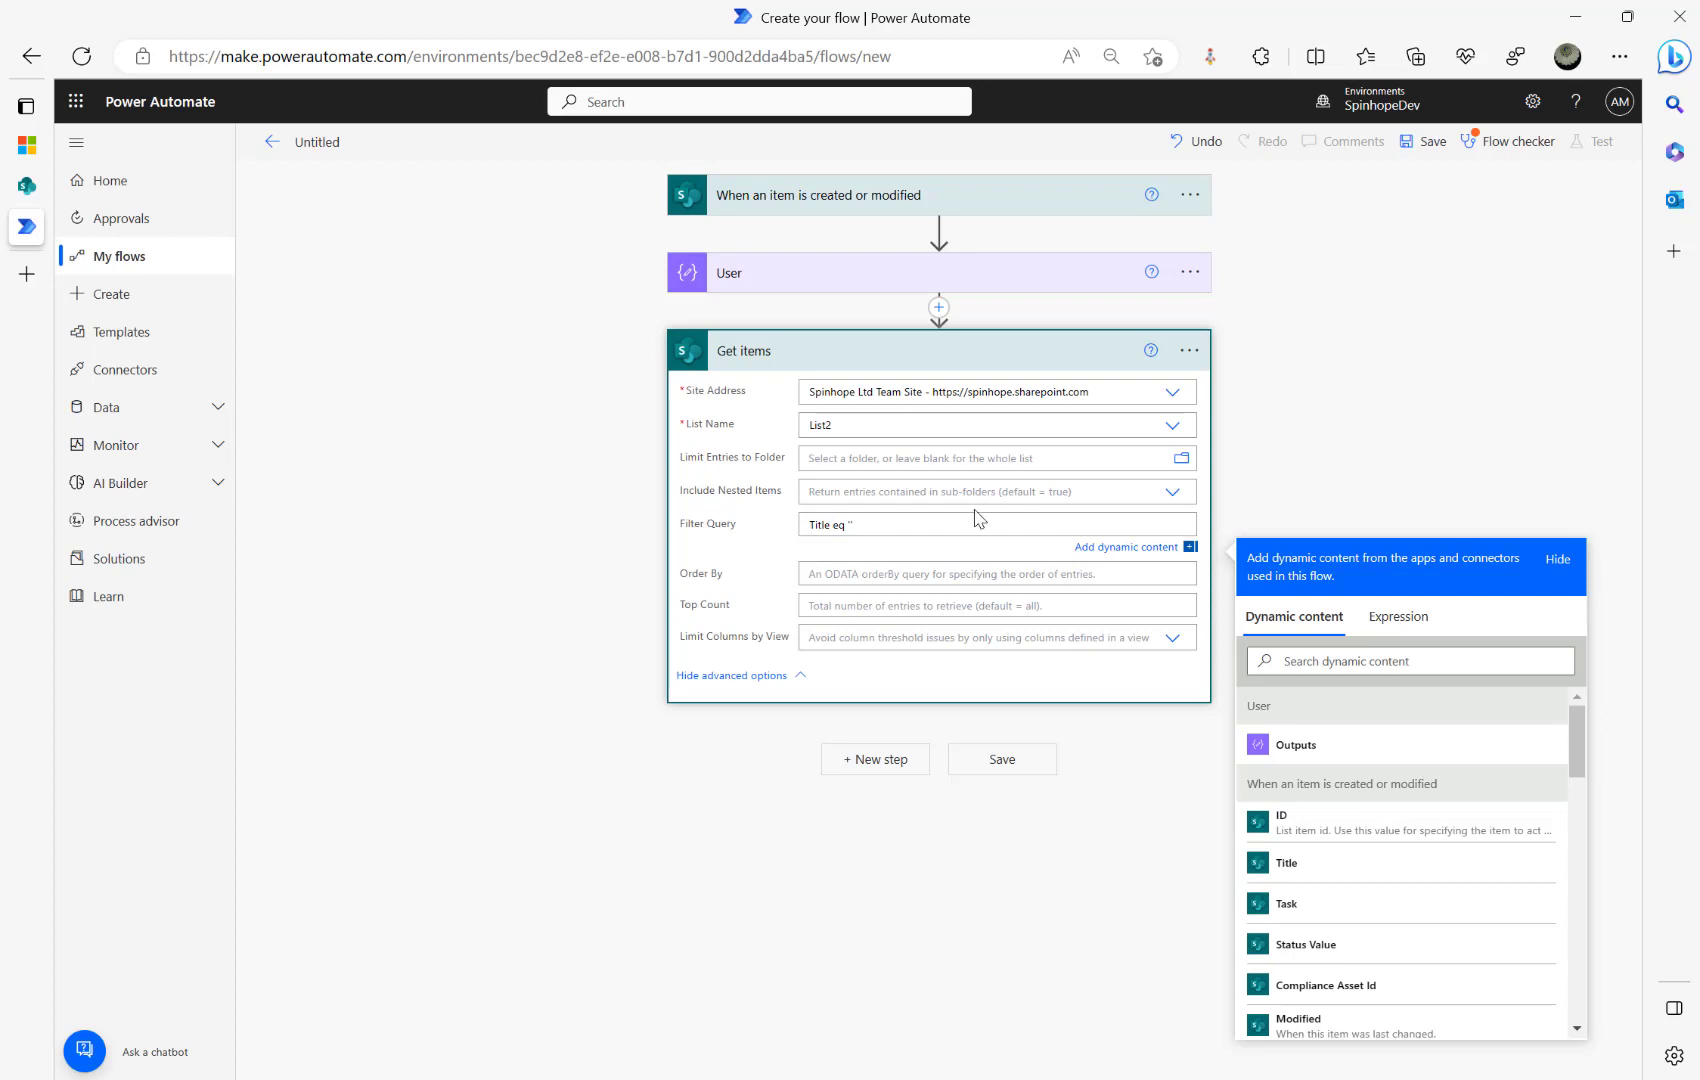
left_click(1298, 746)
type("'")
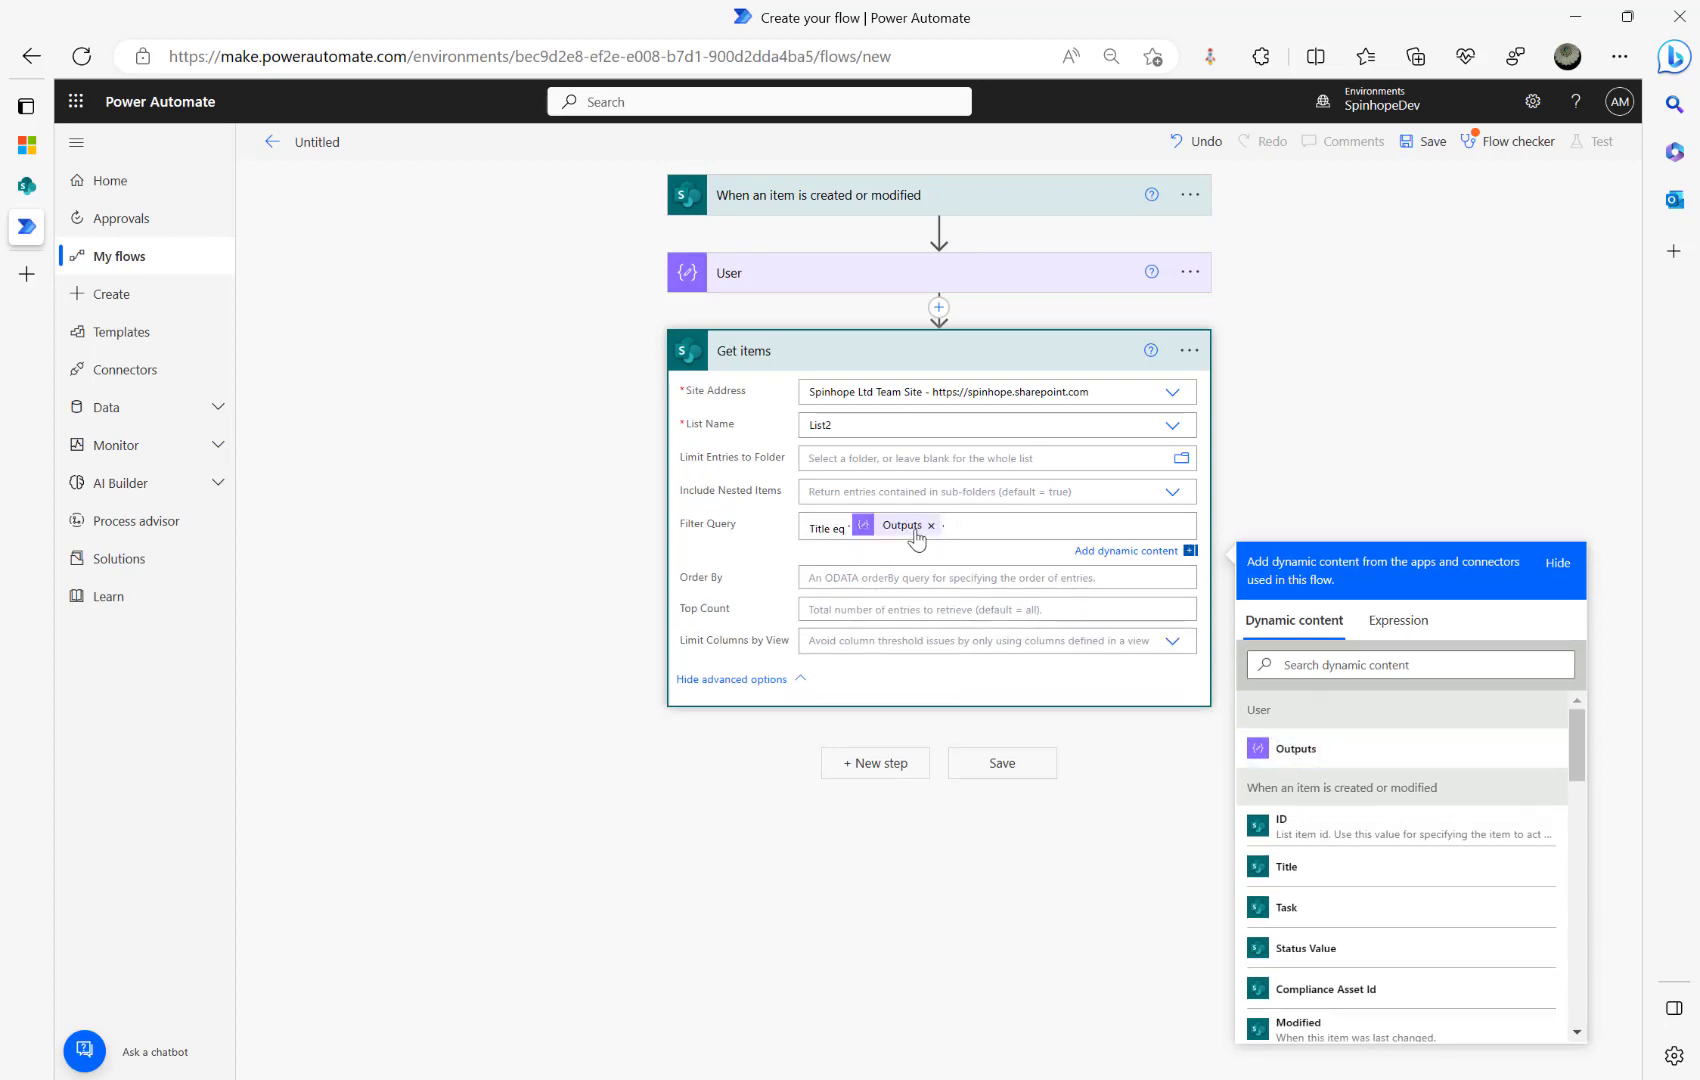
Step: Check the User action's input, compare the Pending Task format for List 1 in the forum post, and return to the flow
left_click(812, 281)
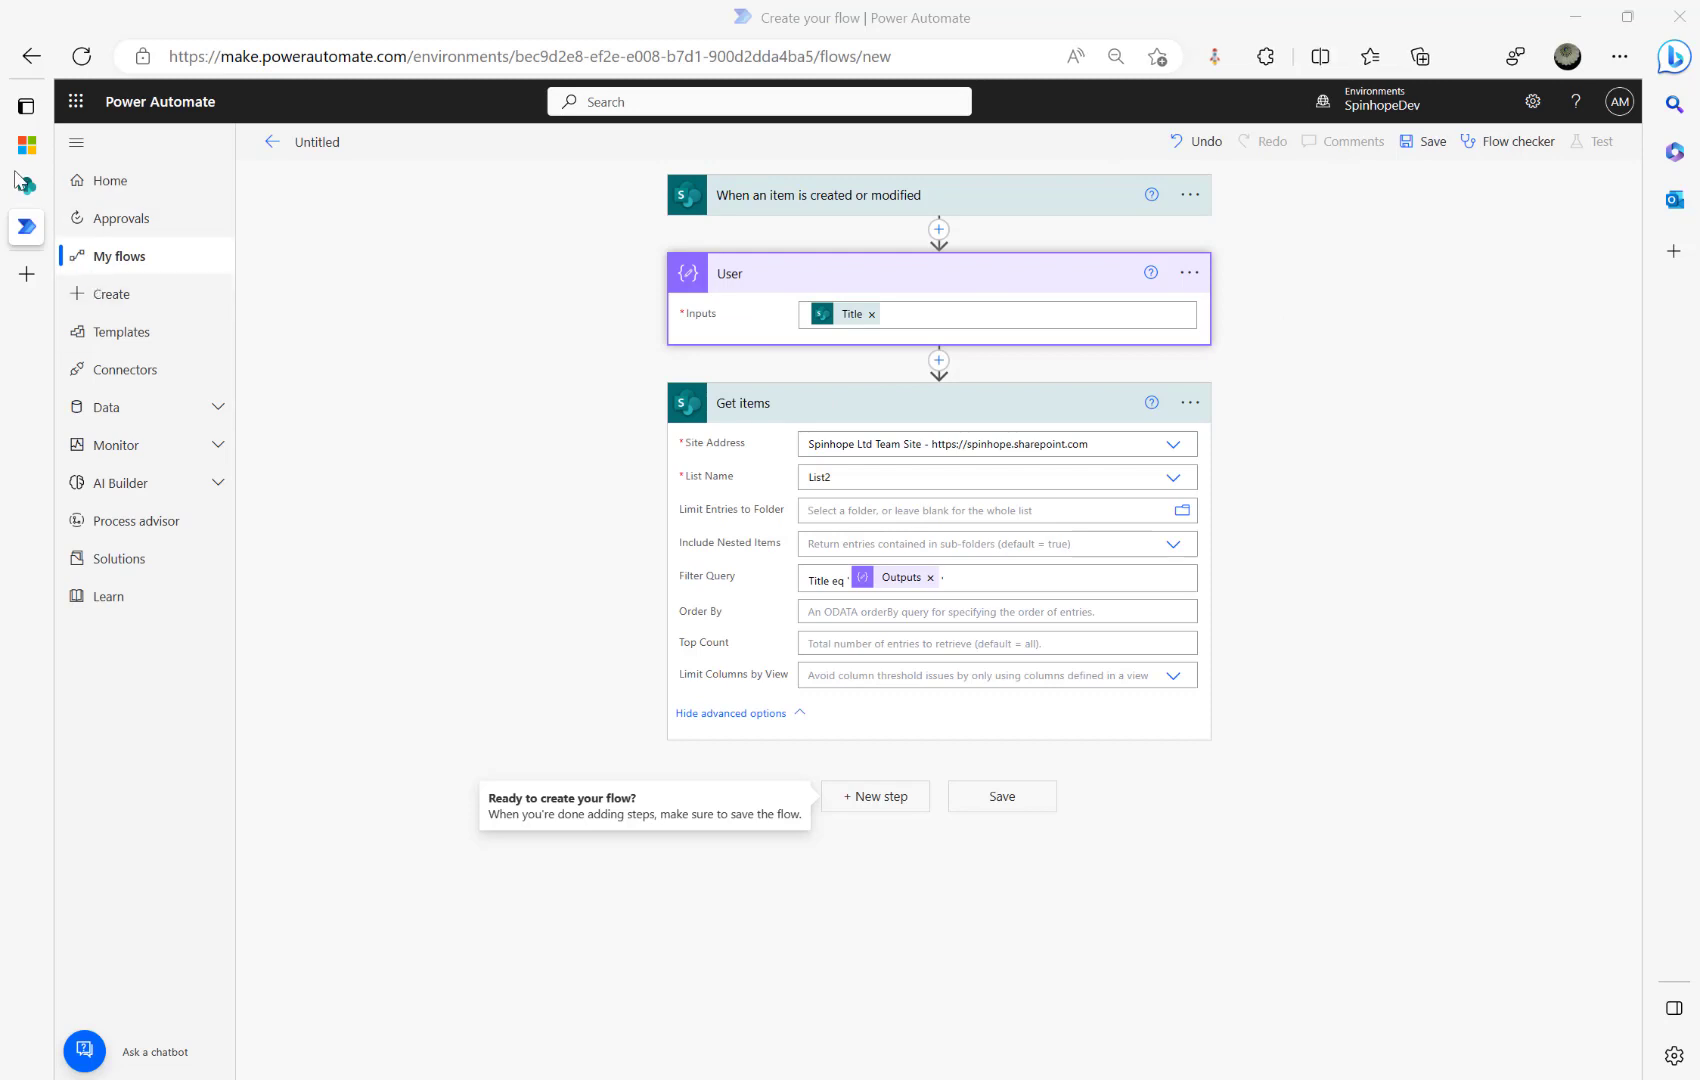
mouse_move(57, 145)
left_click(57, 148)
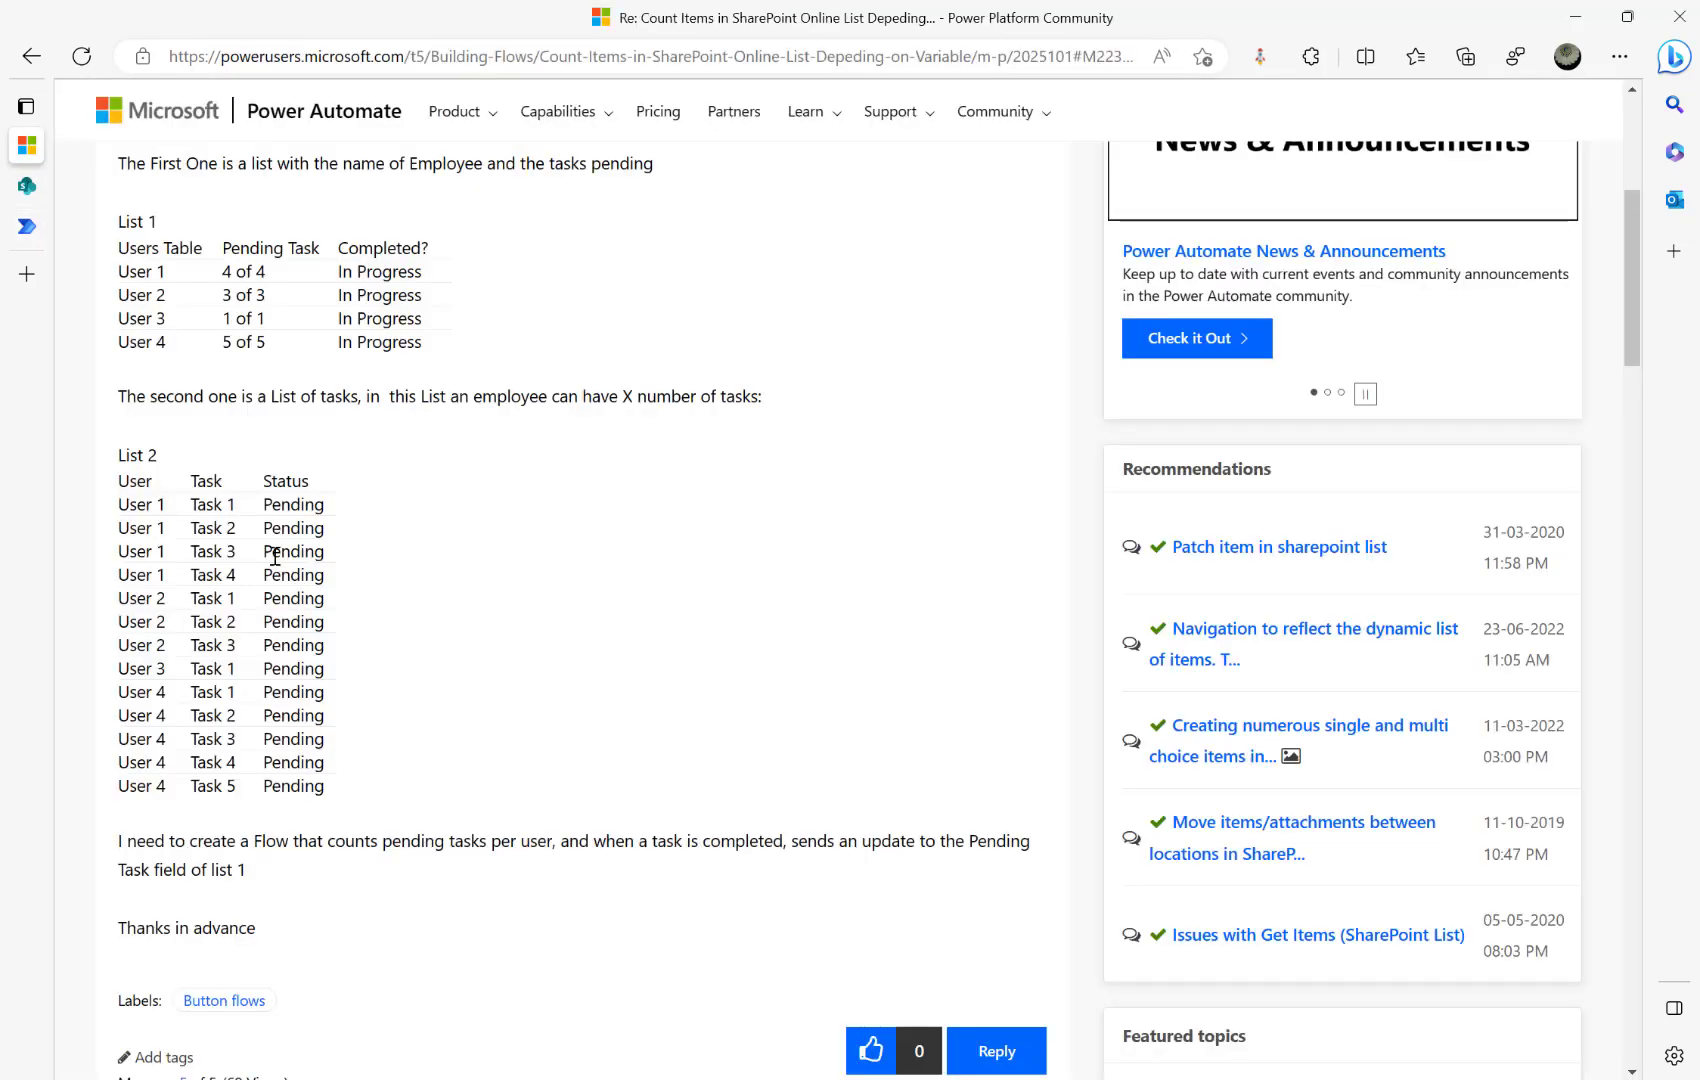
triple_click(229, 274)
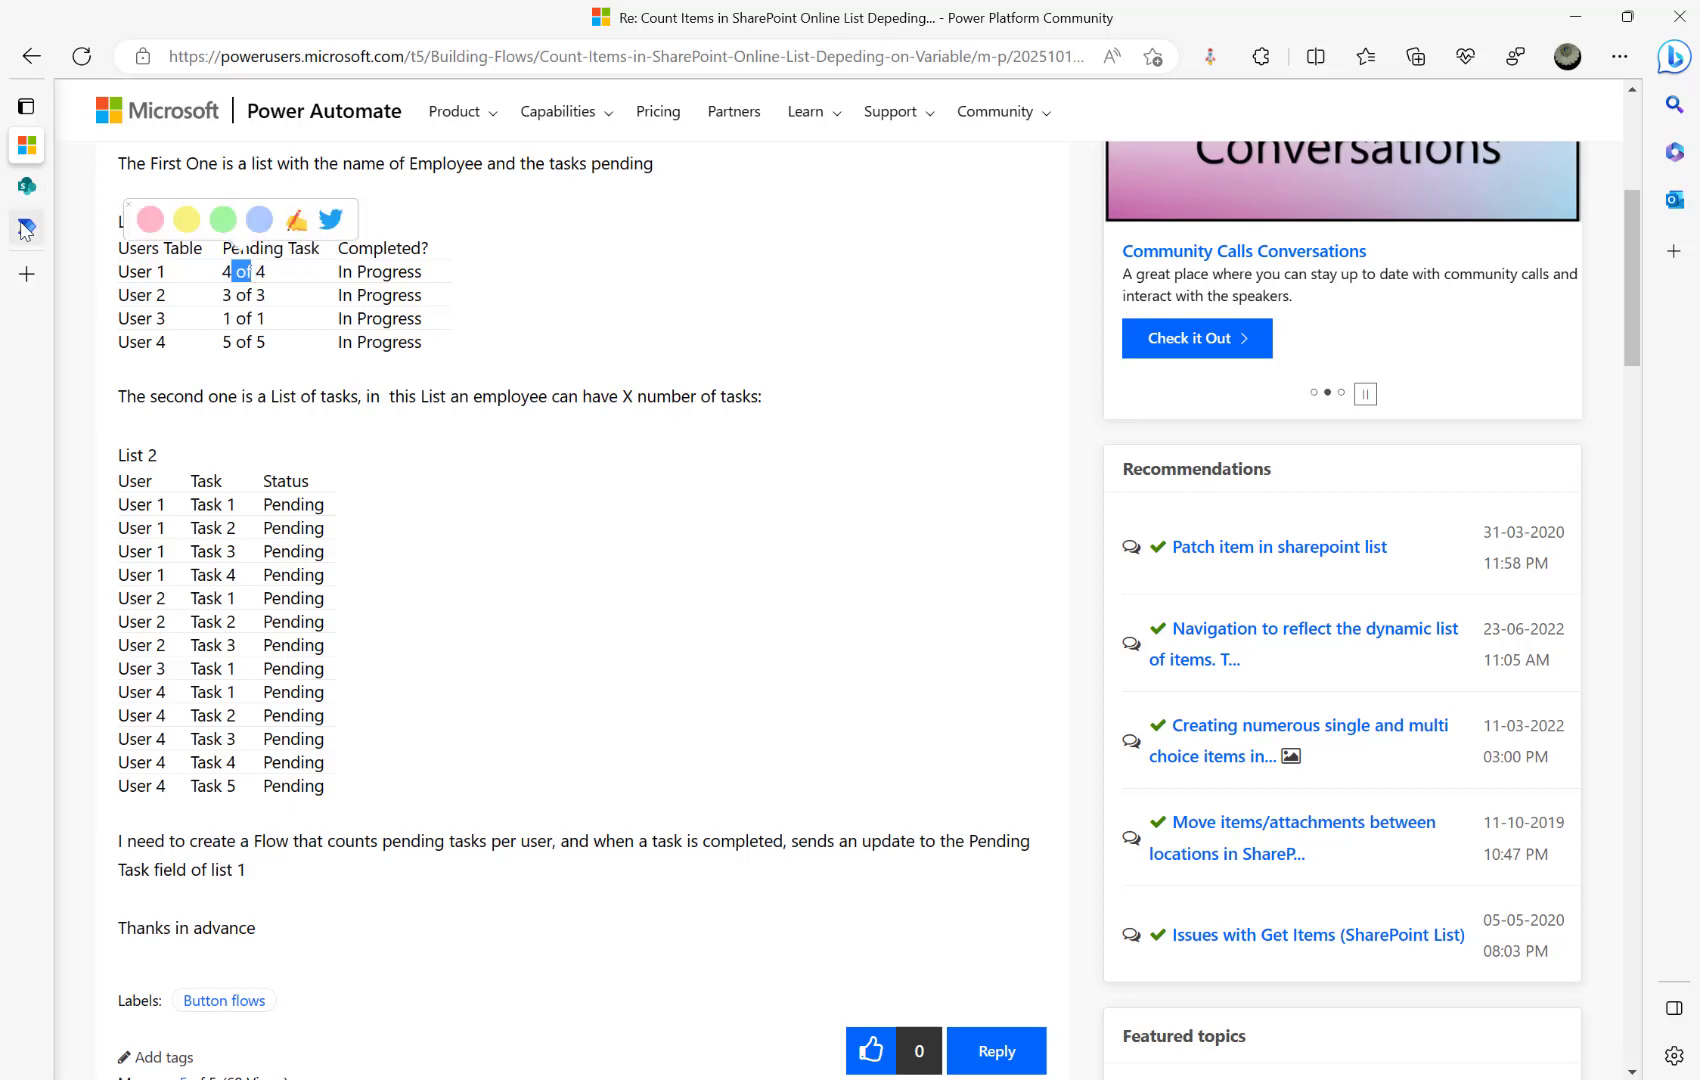
left_click(27, 227)
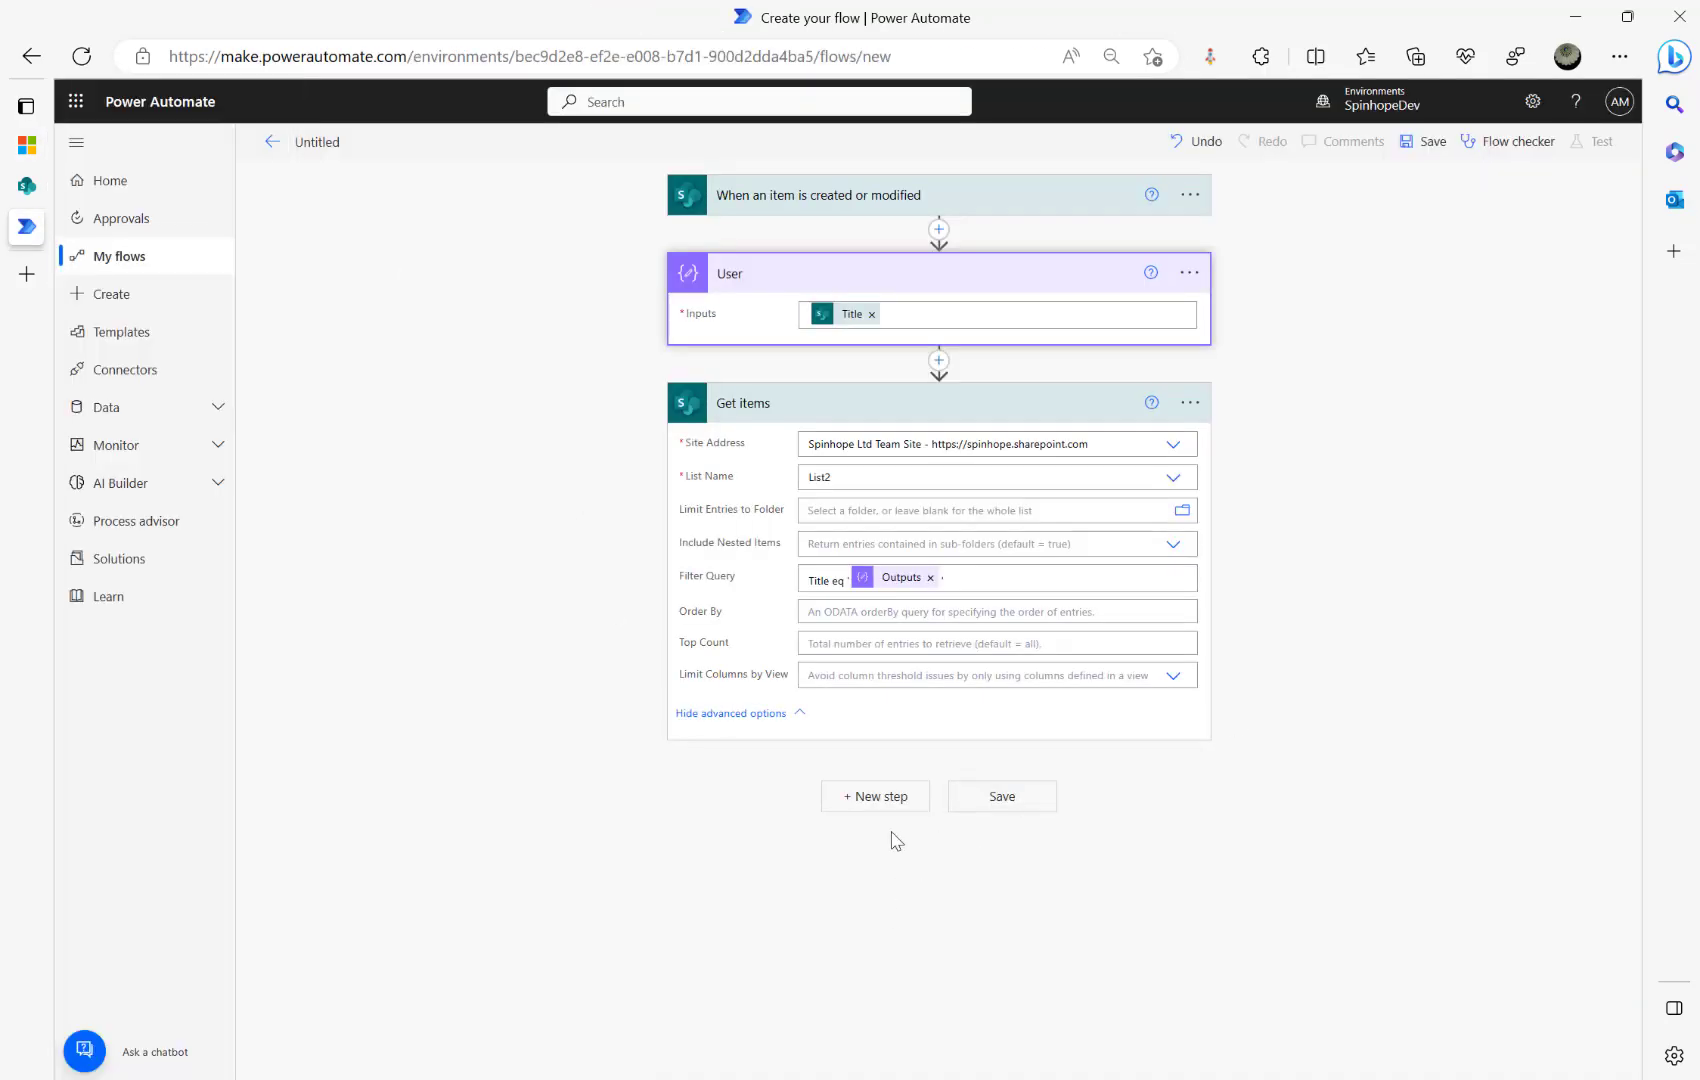
Step: Add a Filter array action below Get items and set its From field to the Get items value
left_click(868, 798)
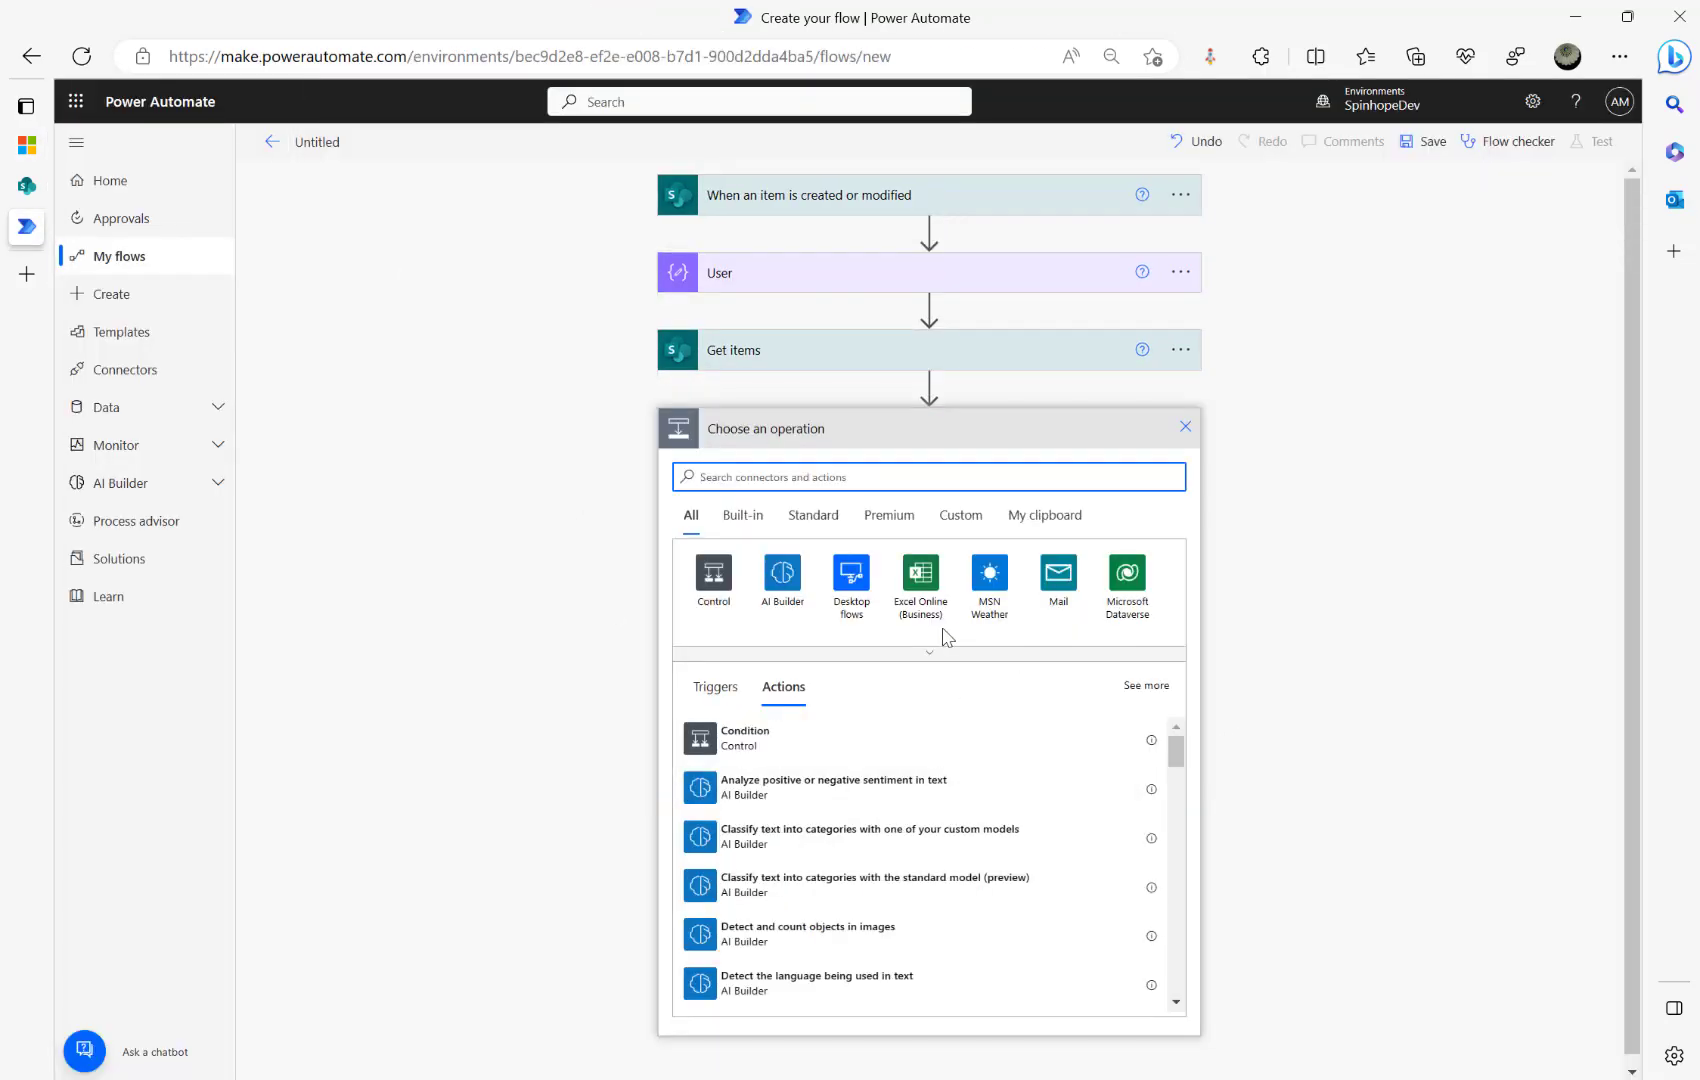
type("filter array")
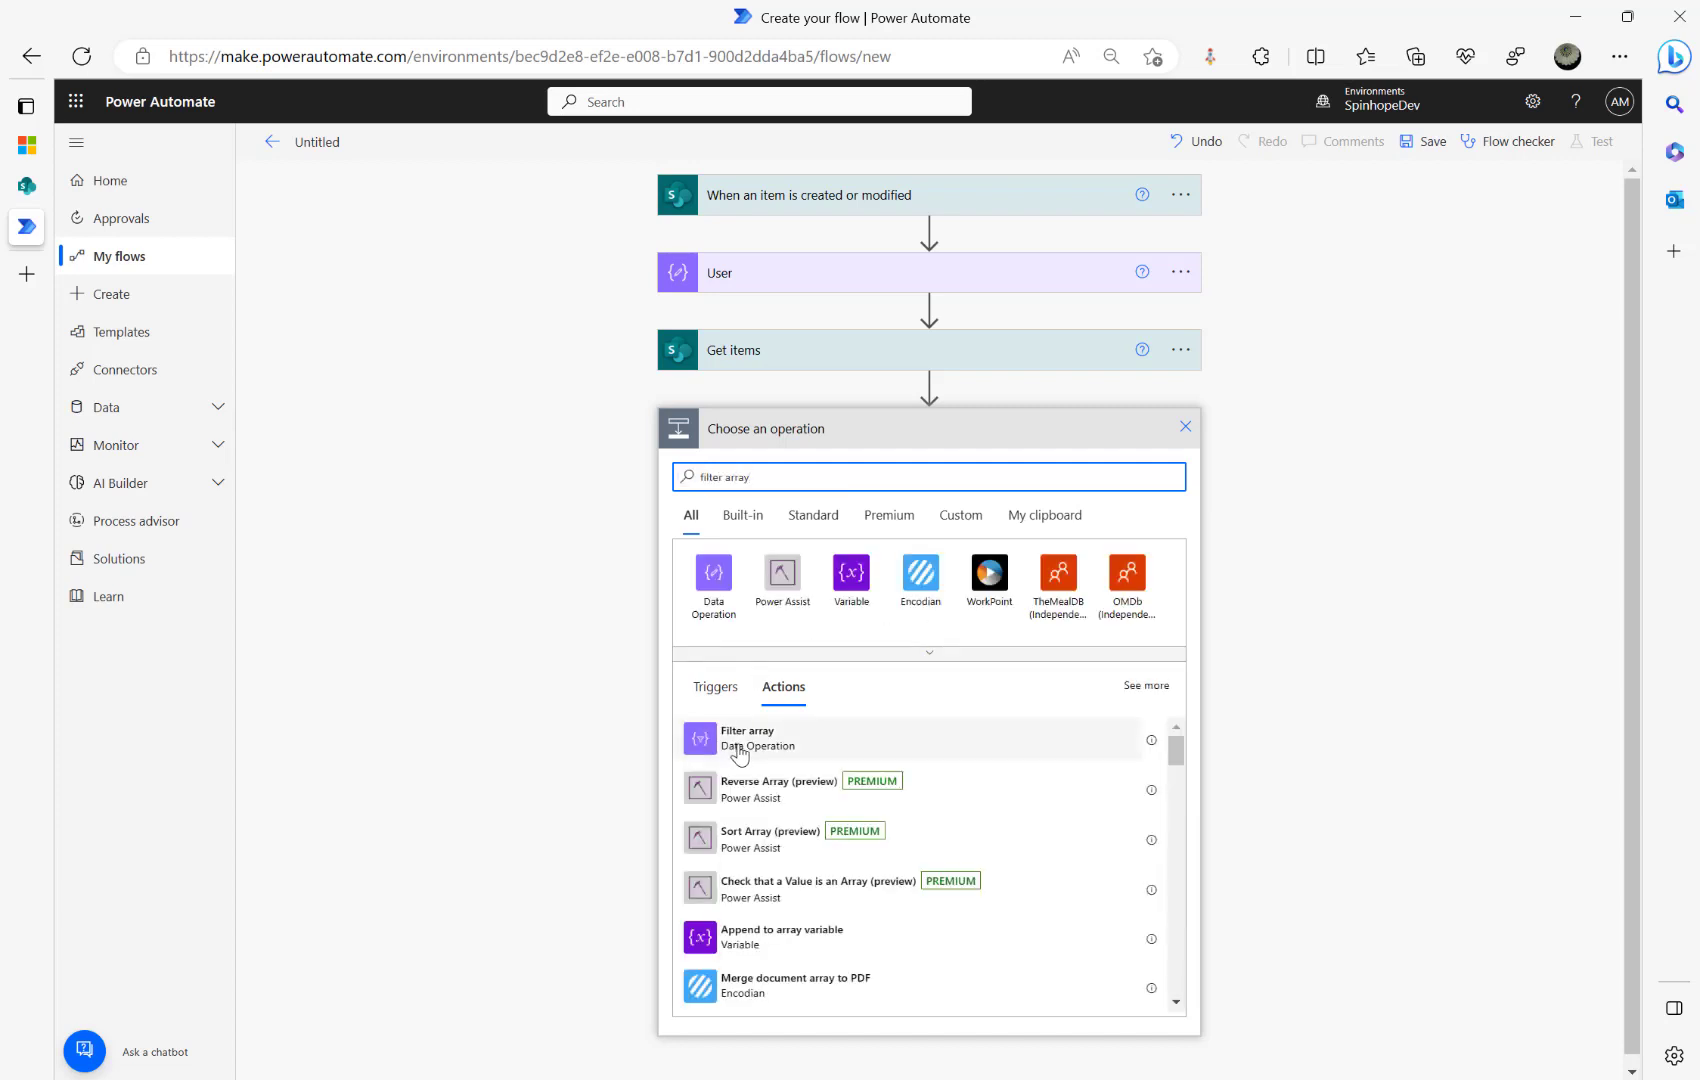
left_click(735, 746)
left_click(790, 488)
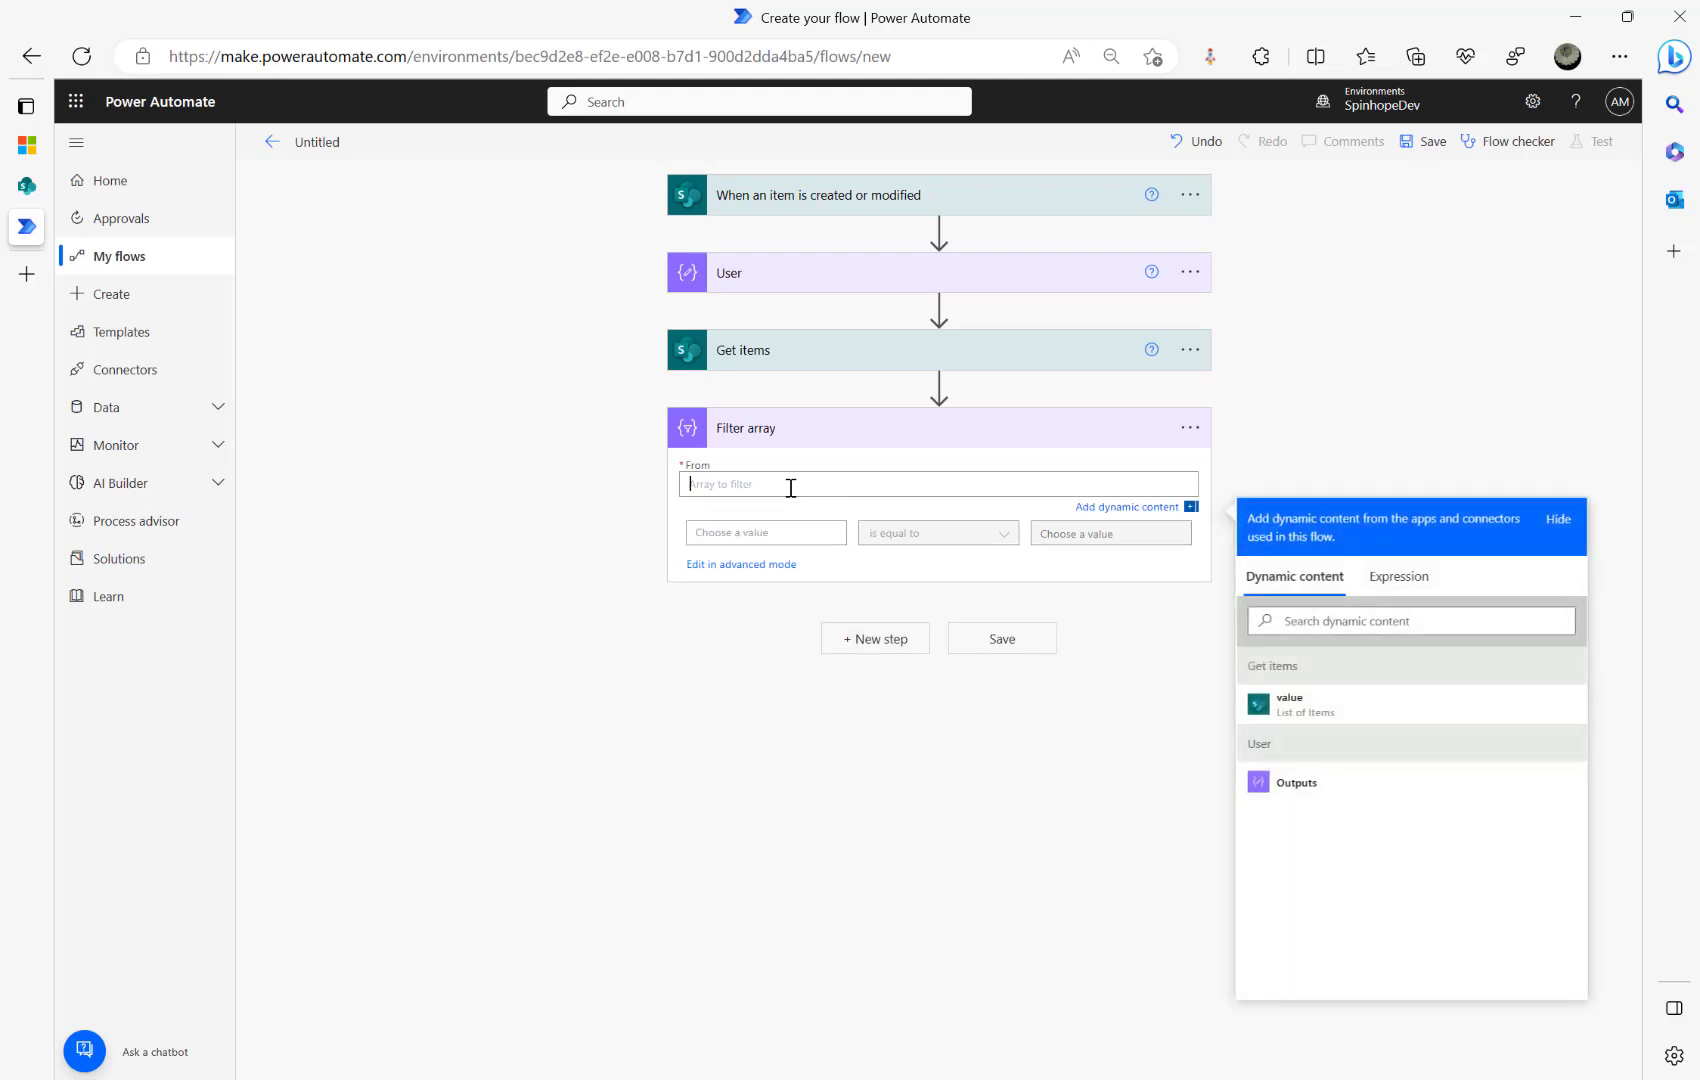
left_click(1290, 702)
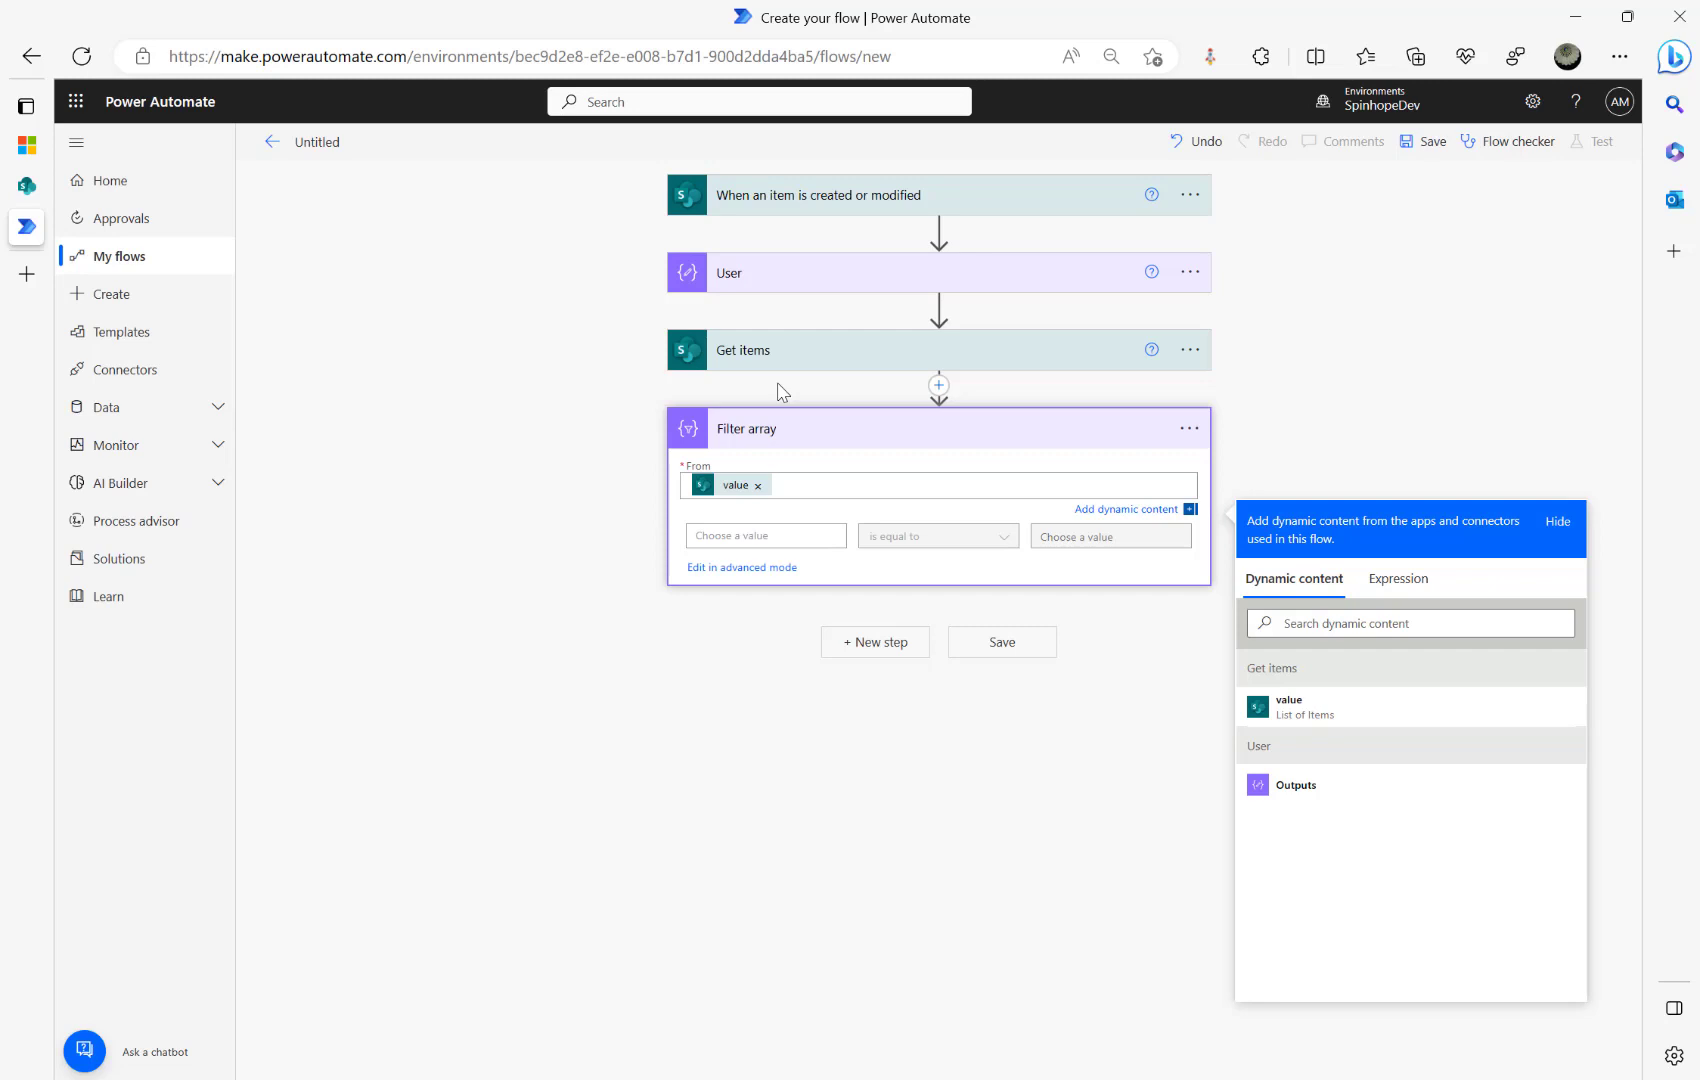
Step: Examine the Status choices in a new List2 item form in SharePoint, cancel the form, and return to Power Automate
left_click(27, 185)
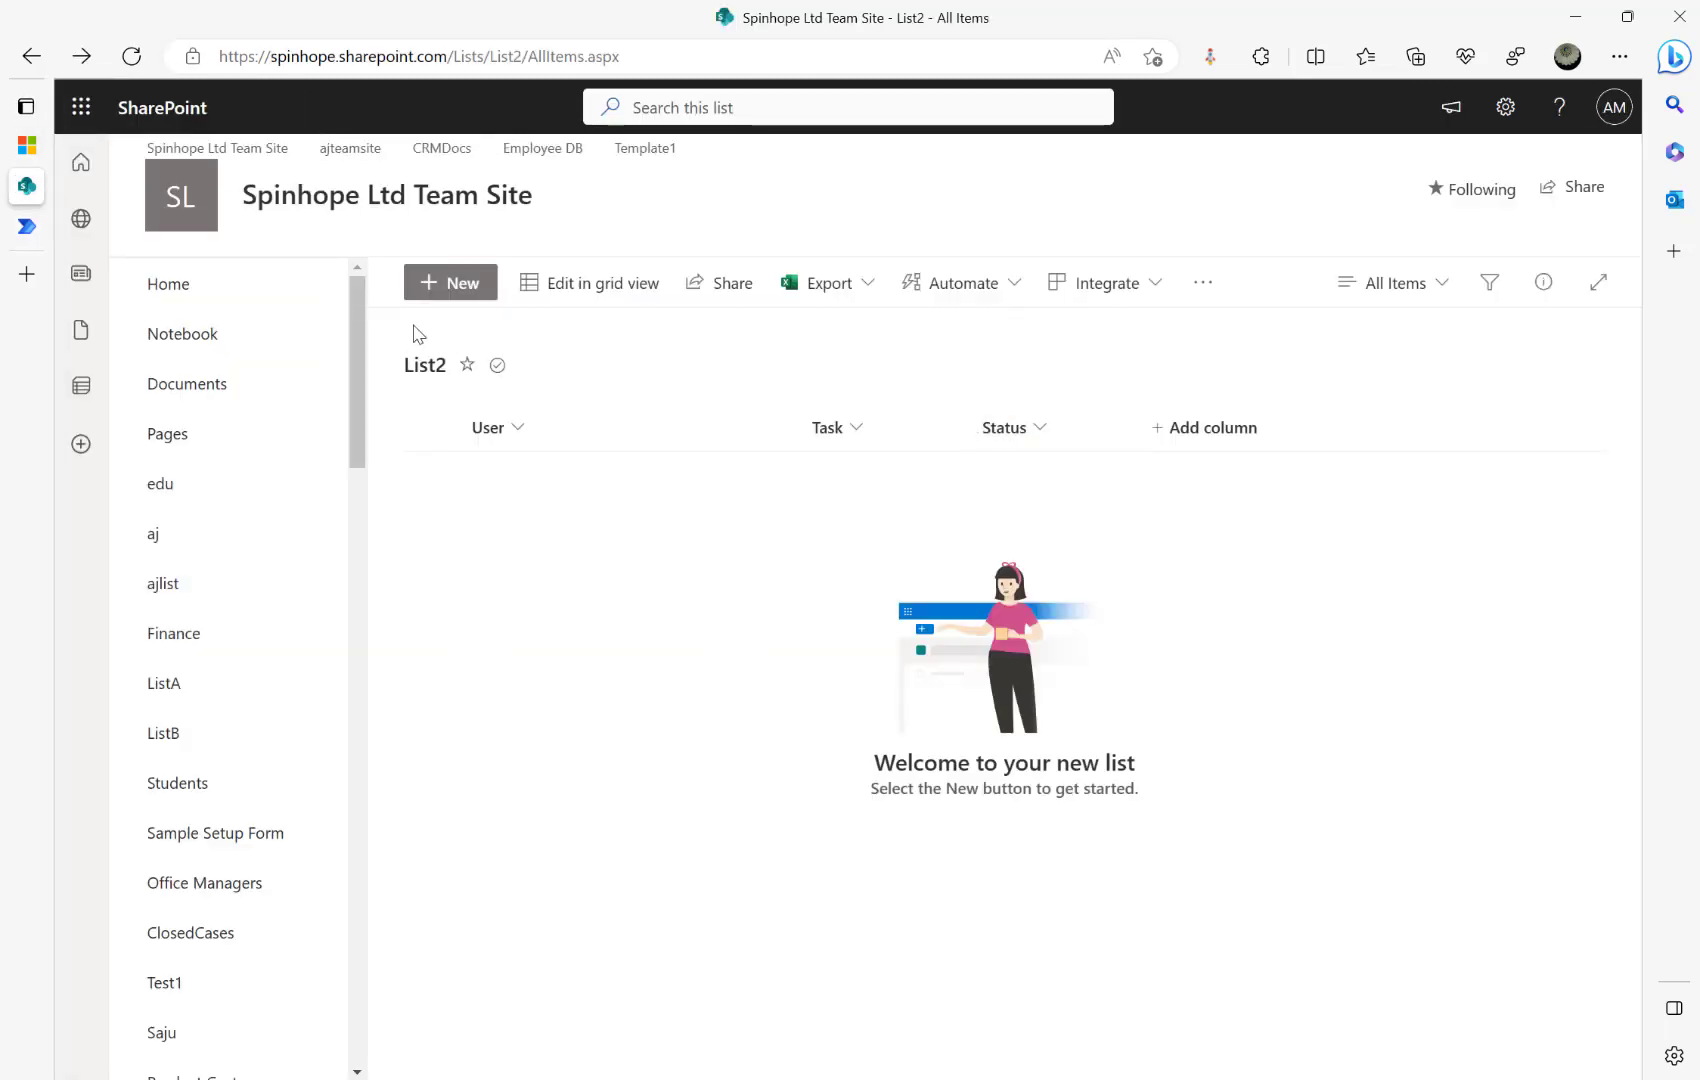
left_click(456, 290)
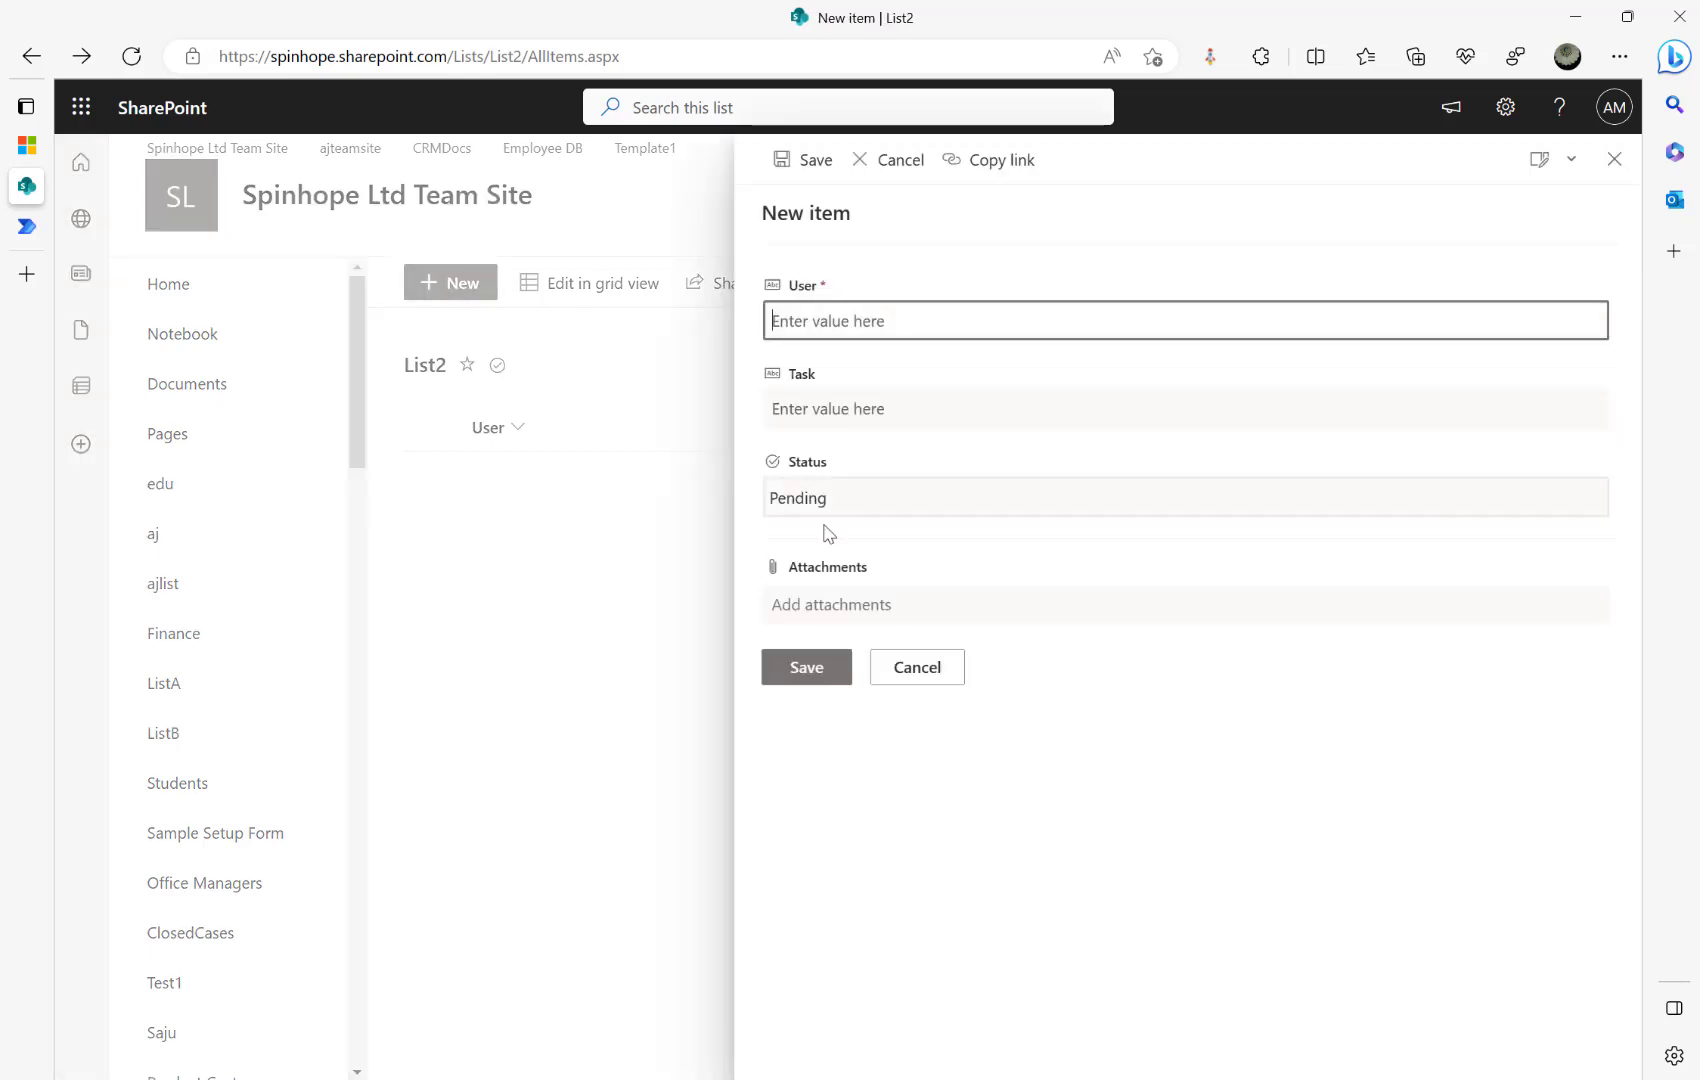
left_click(905, 500)
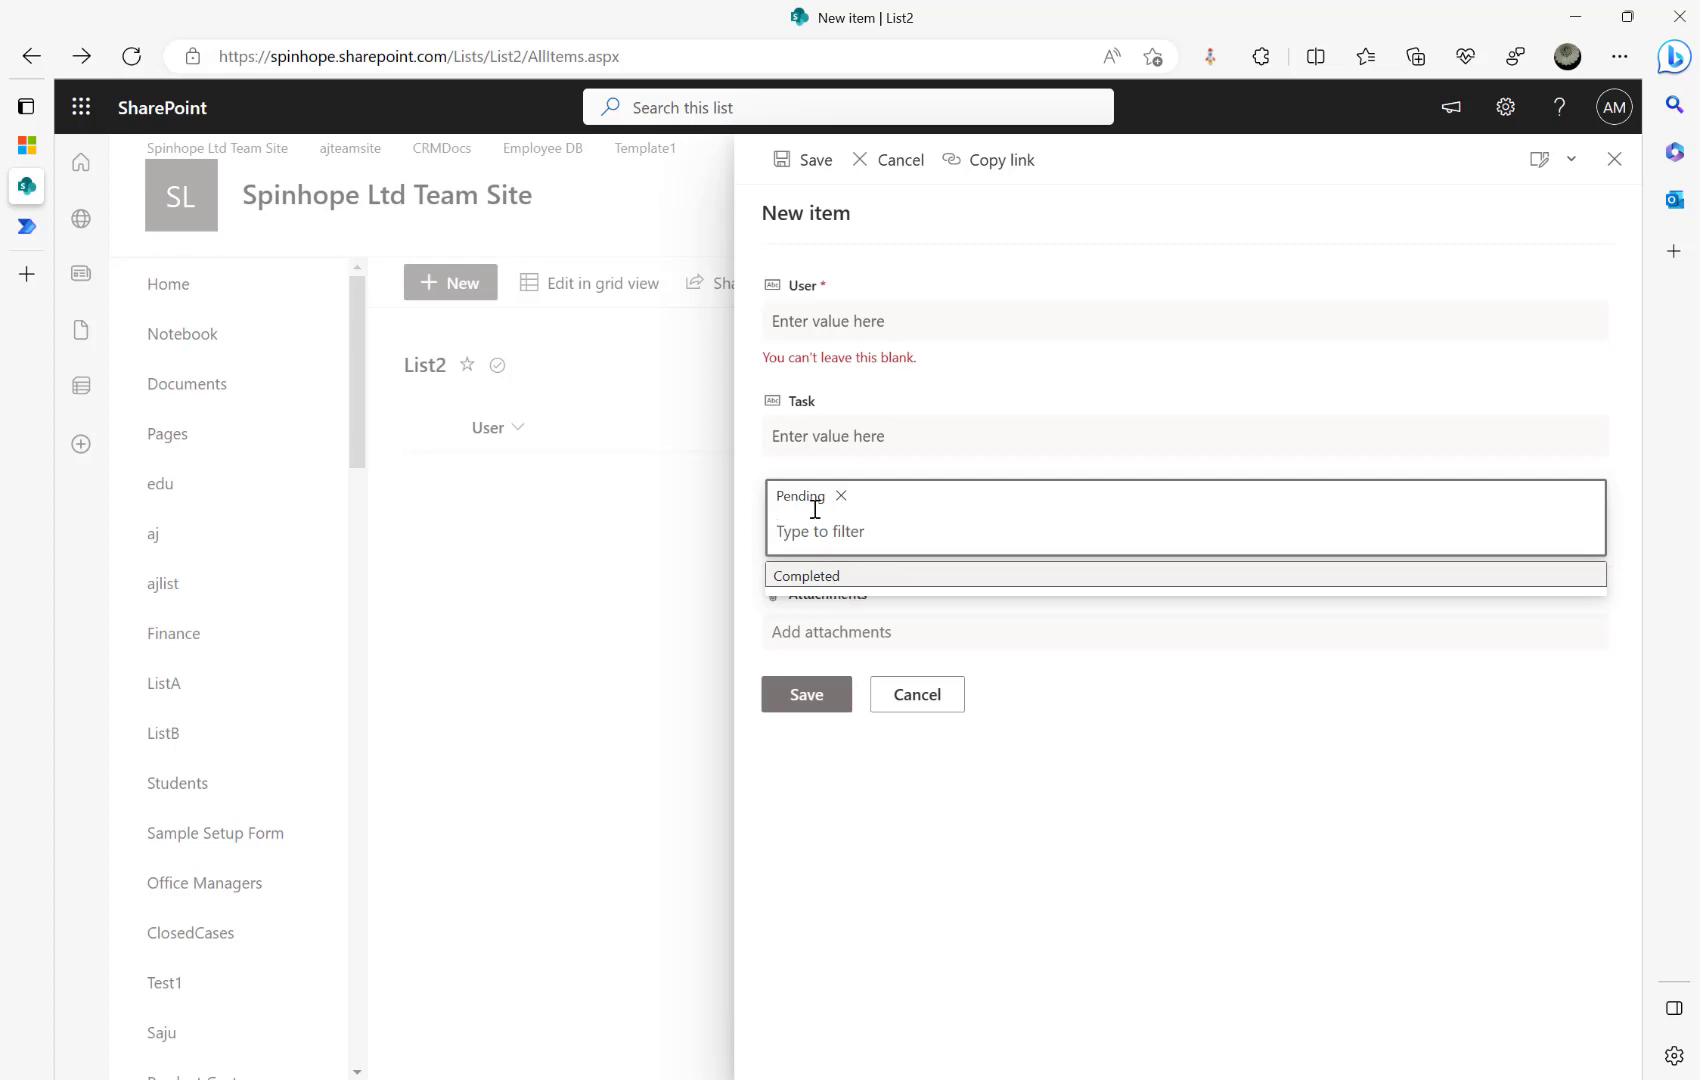
left_click(910, 698)
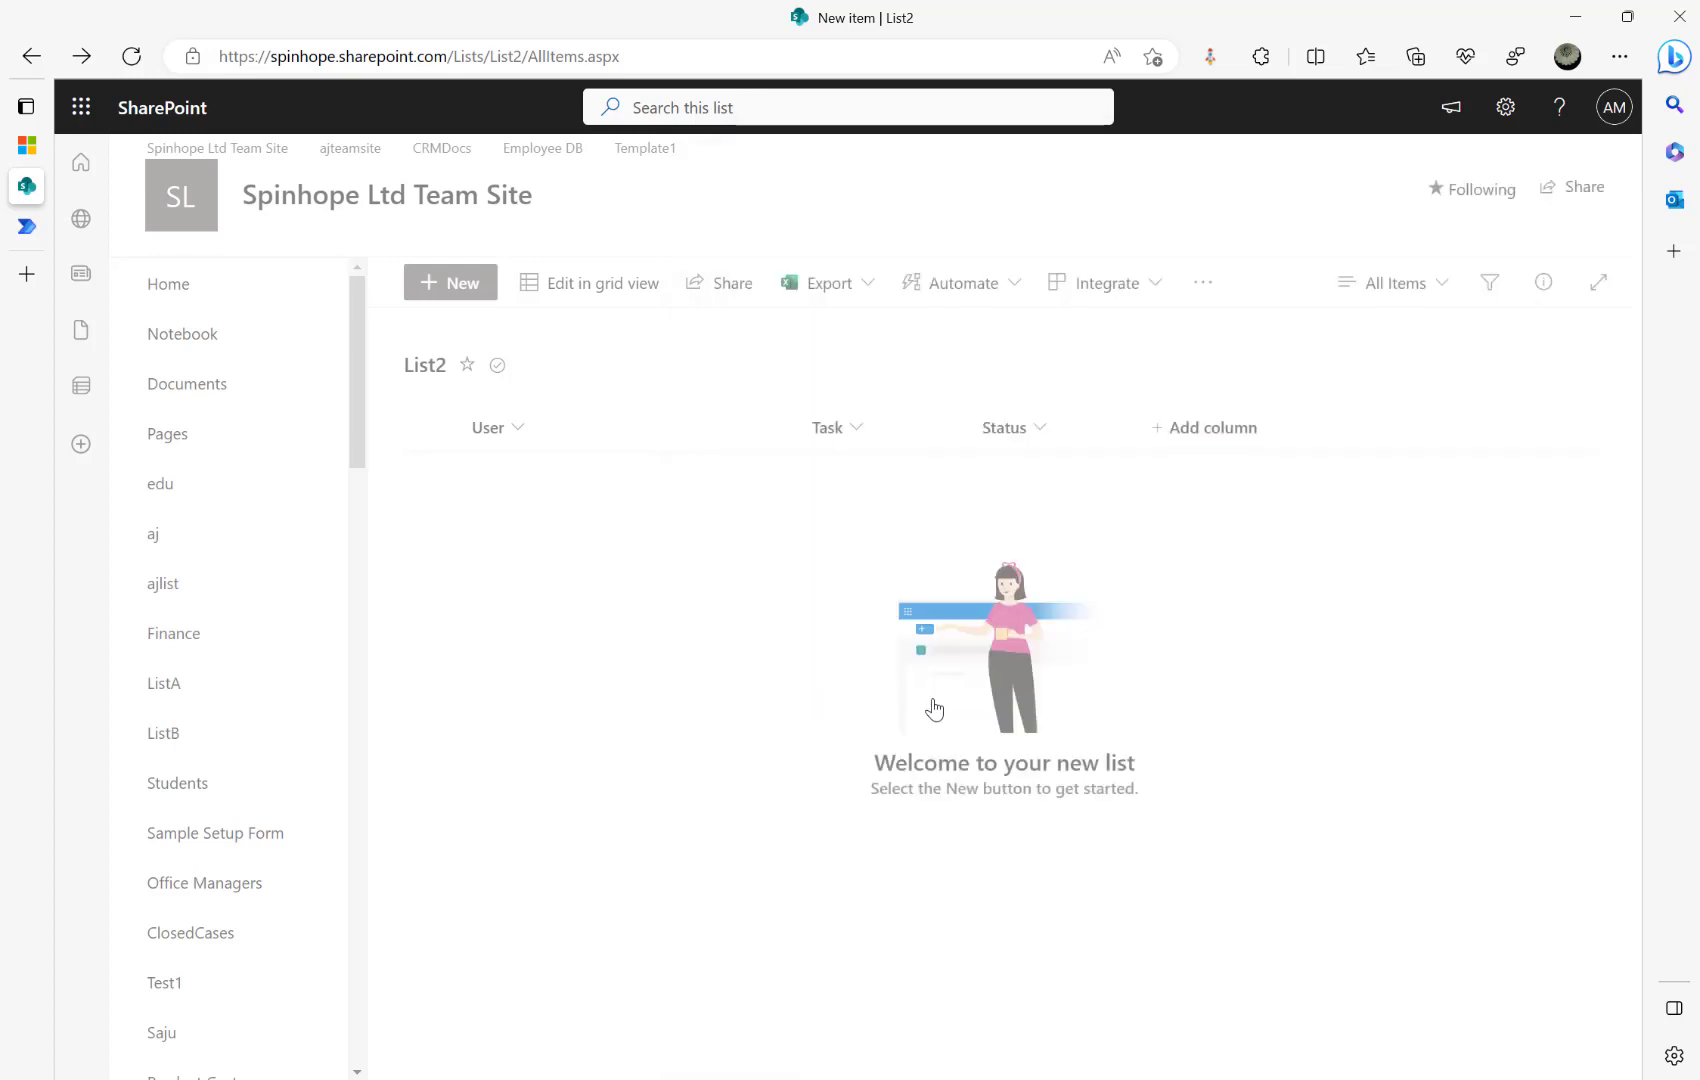
left_click(42, 228)
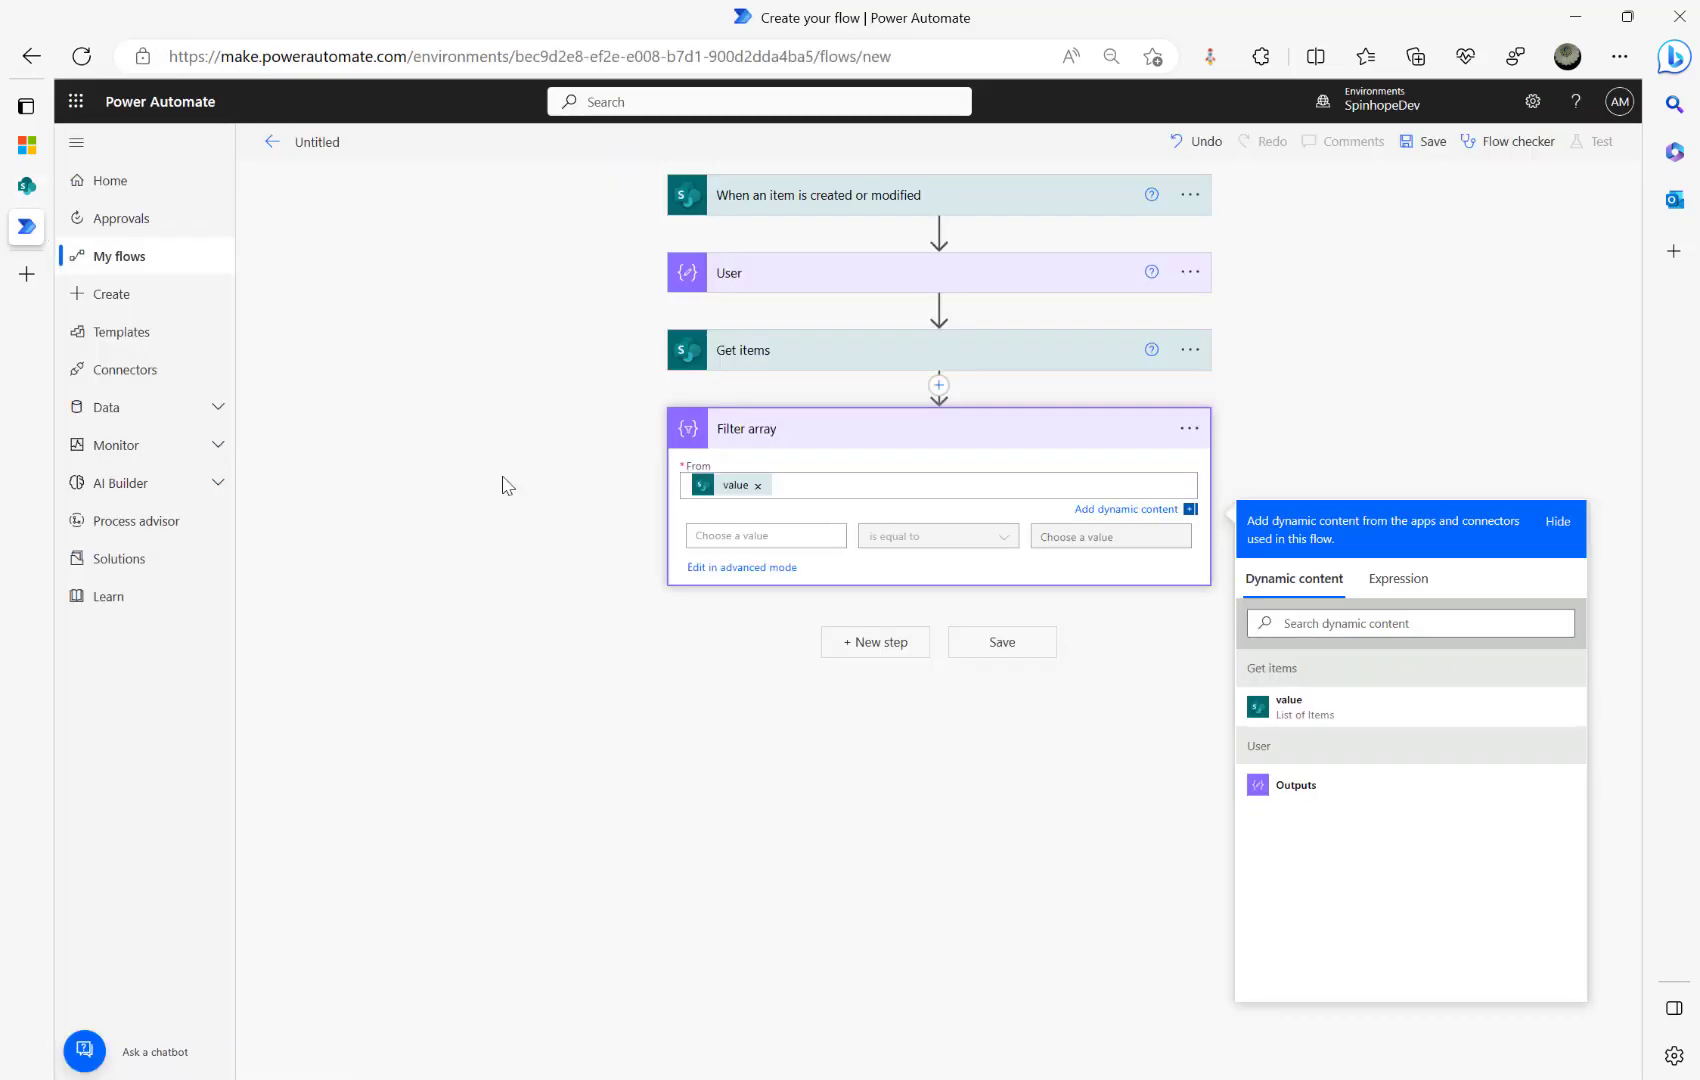
Step: Set the Filter array condition to the expression item()?['Status/Value'] is equal to Pending
left_click(754, 537)
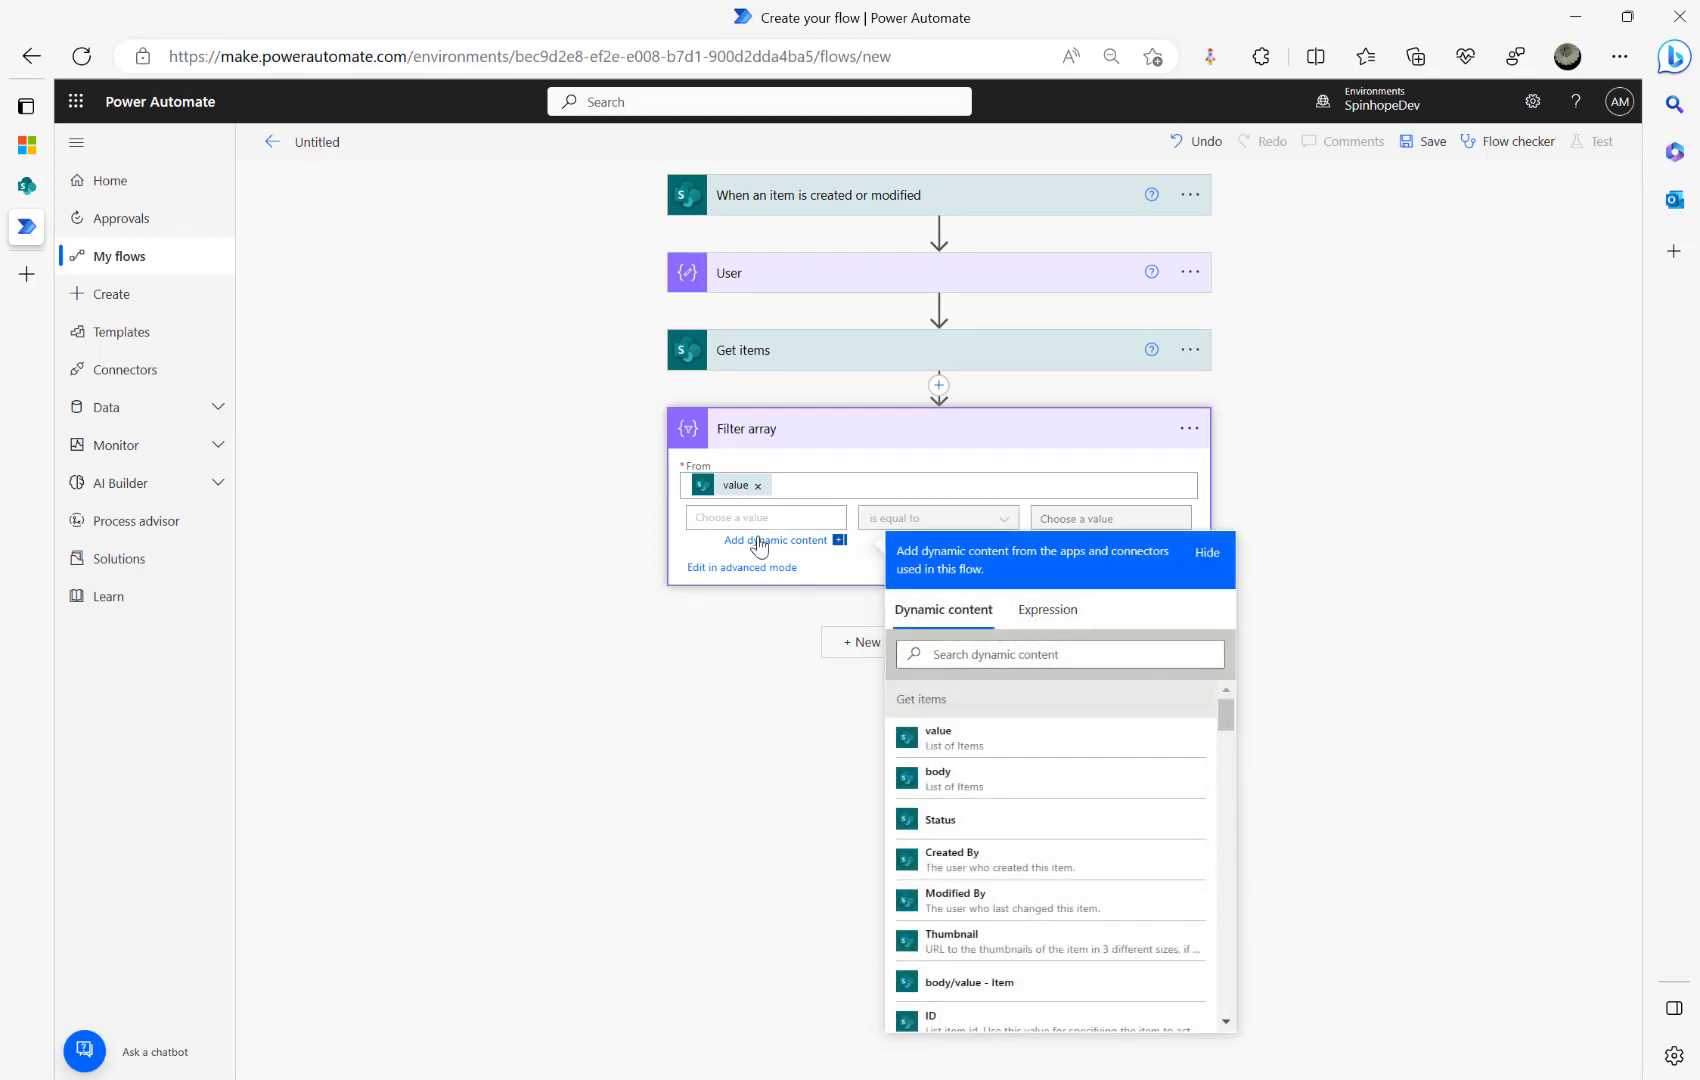
left_click(780, 369)
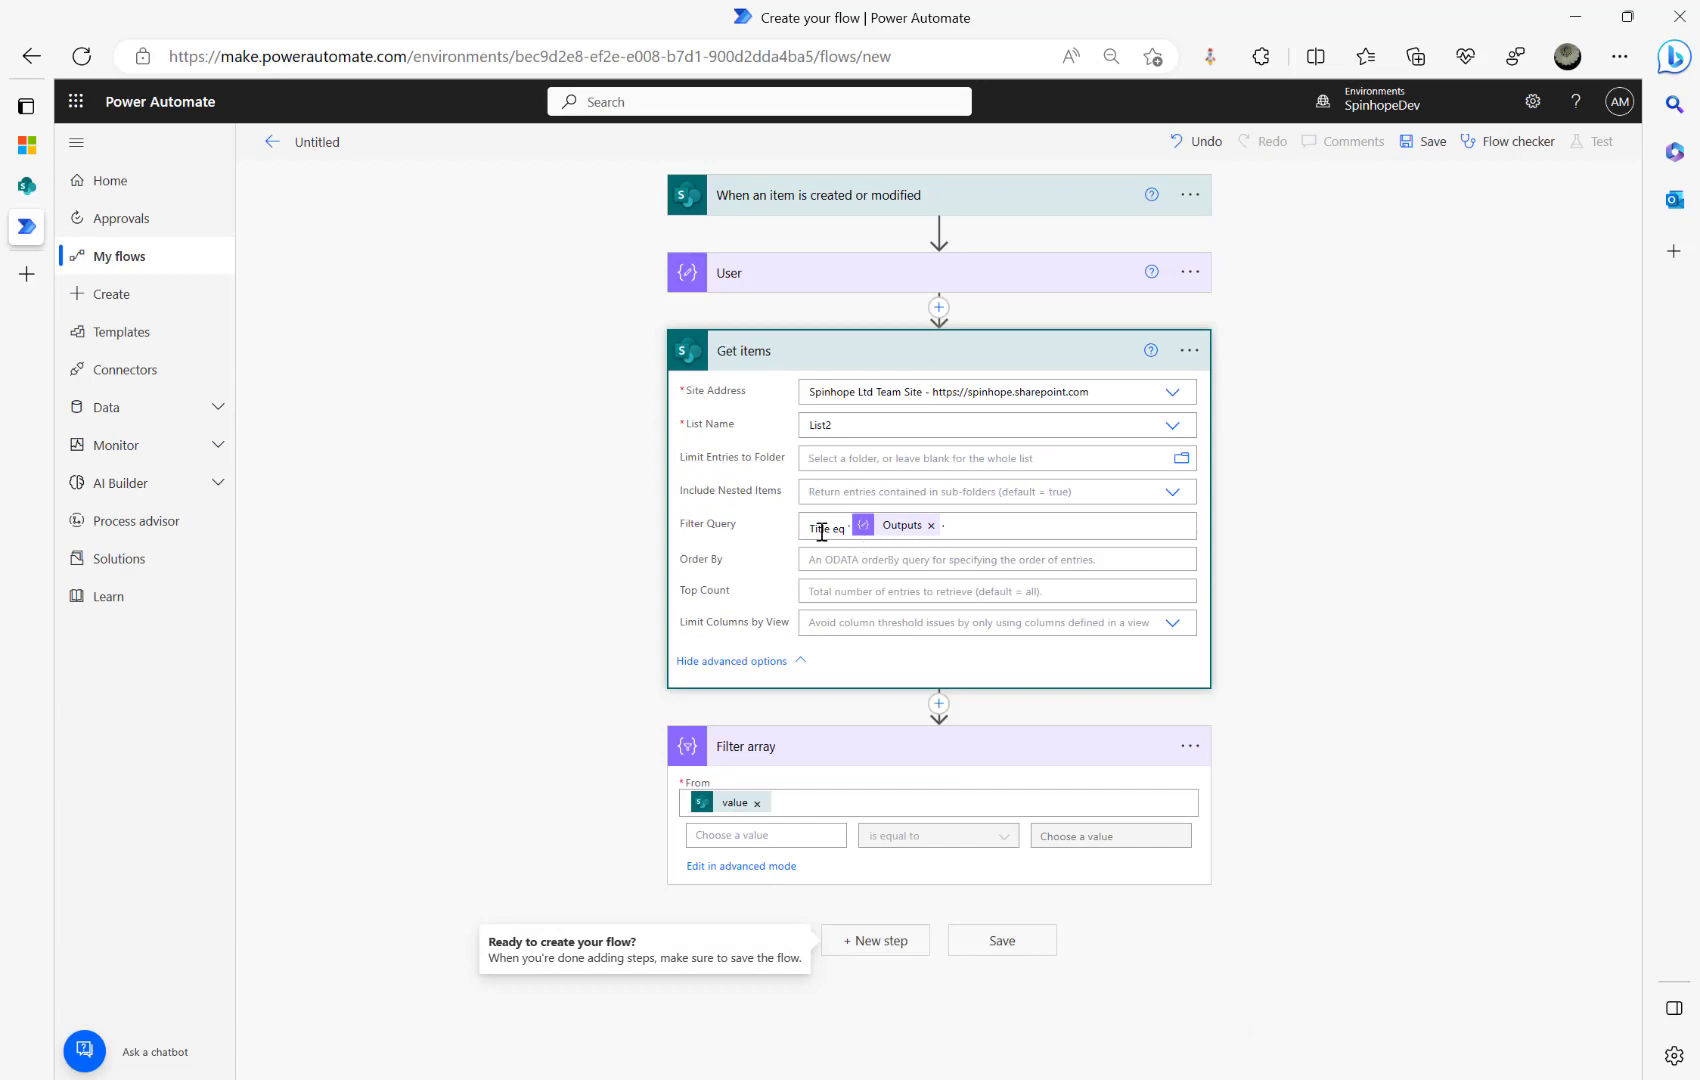
left_click(745, 835)
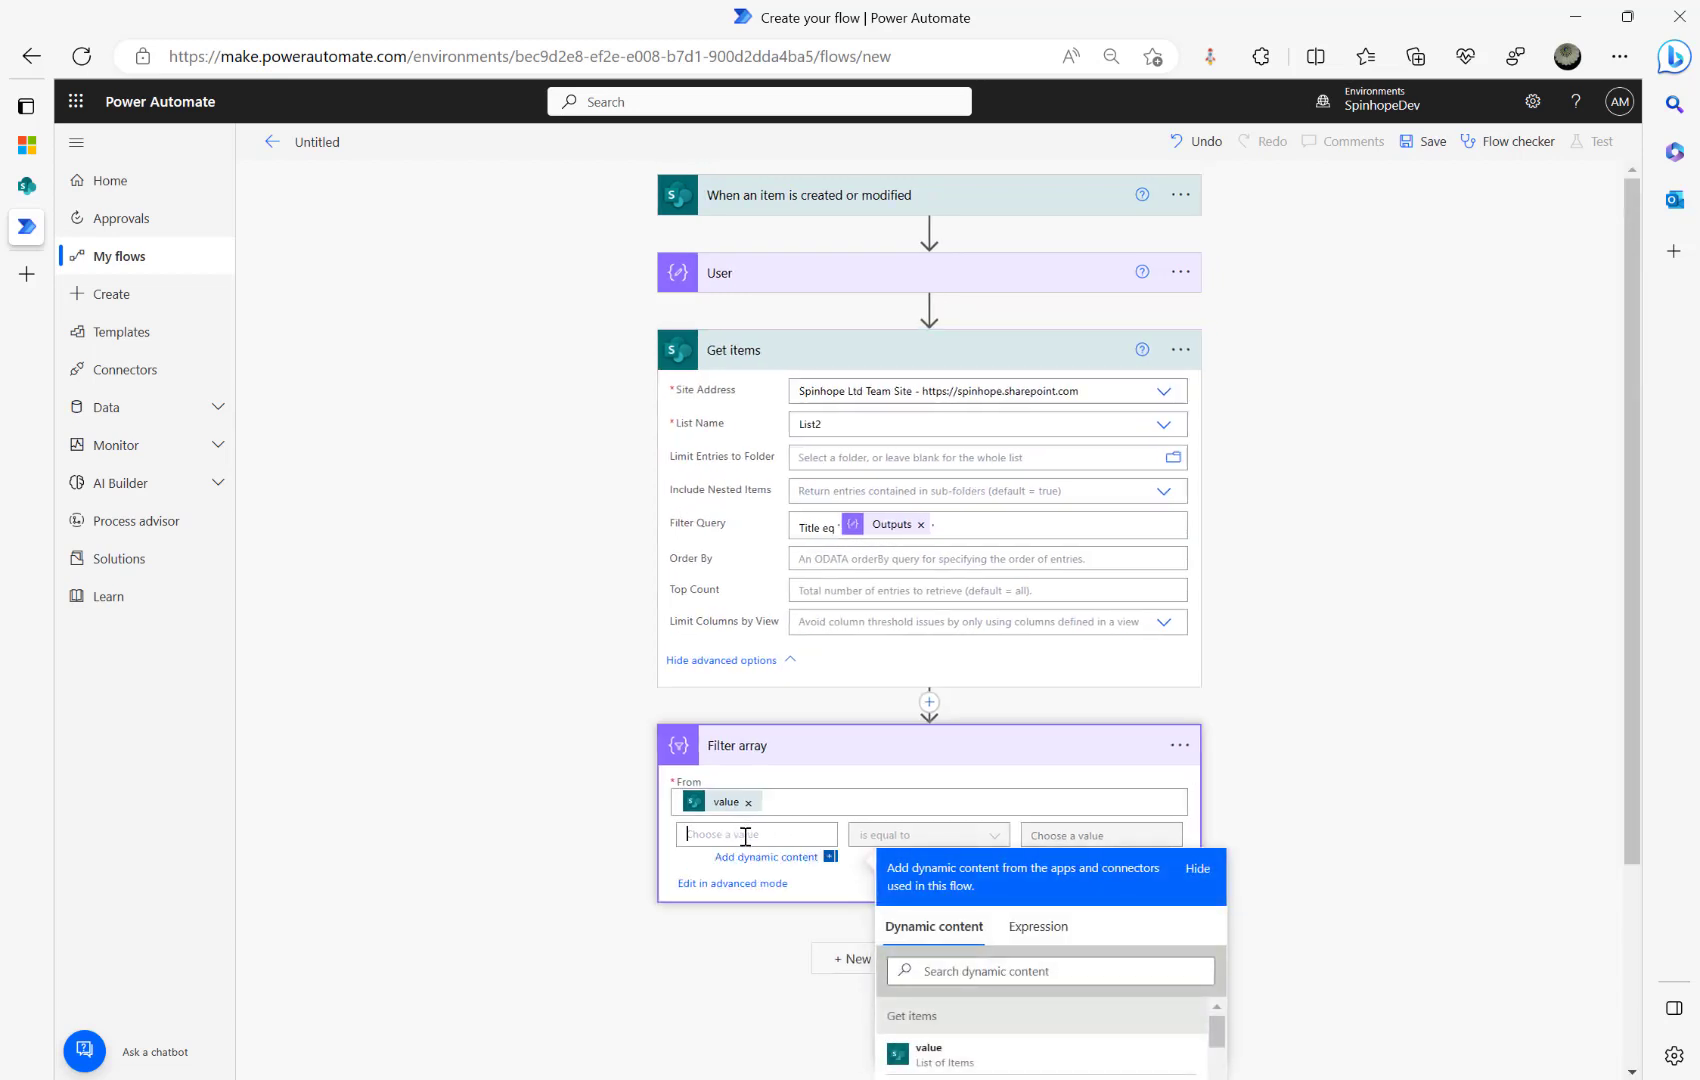
scroll(745, 835, "down", 3)
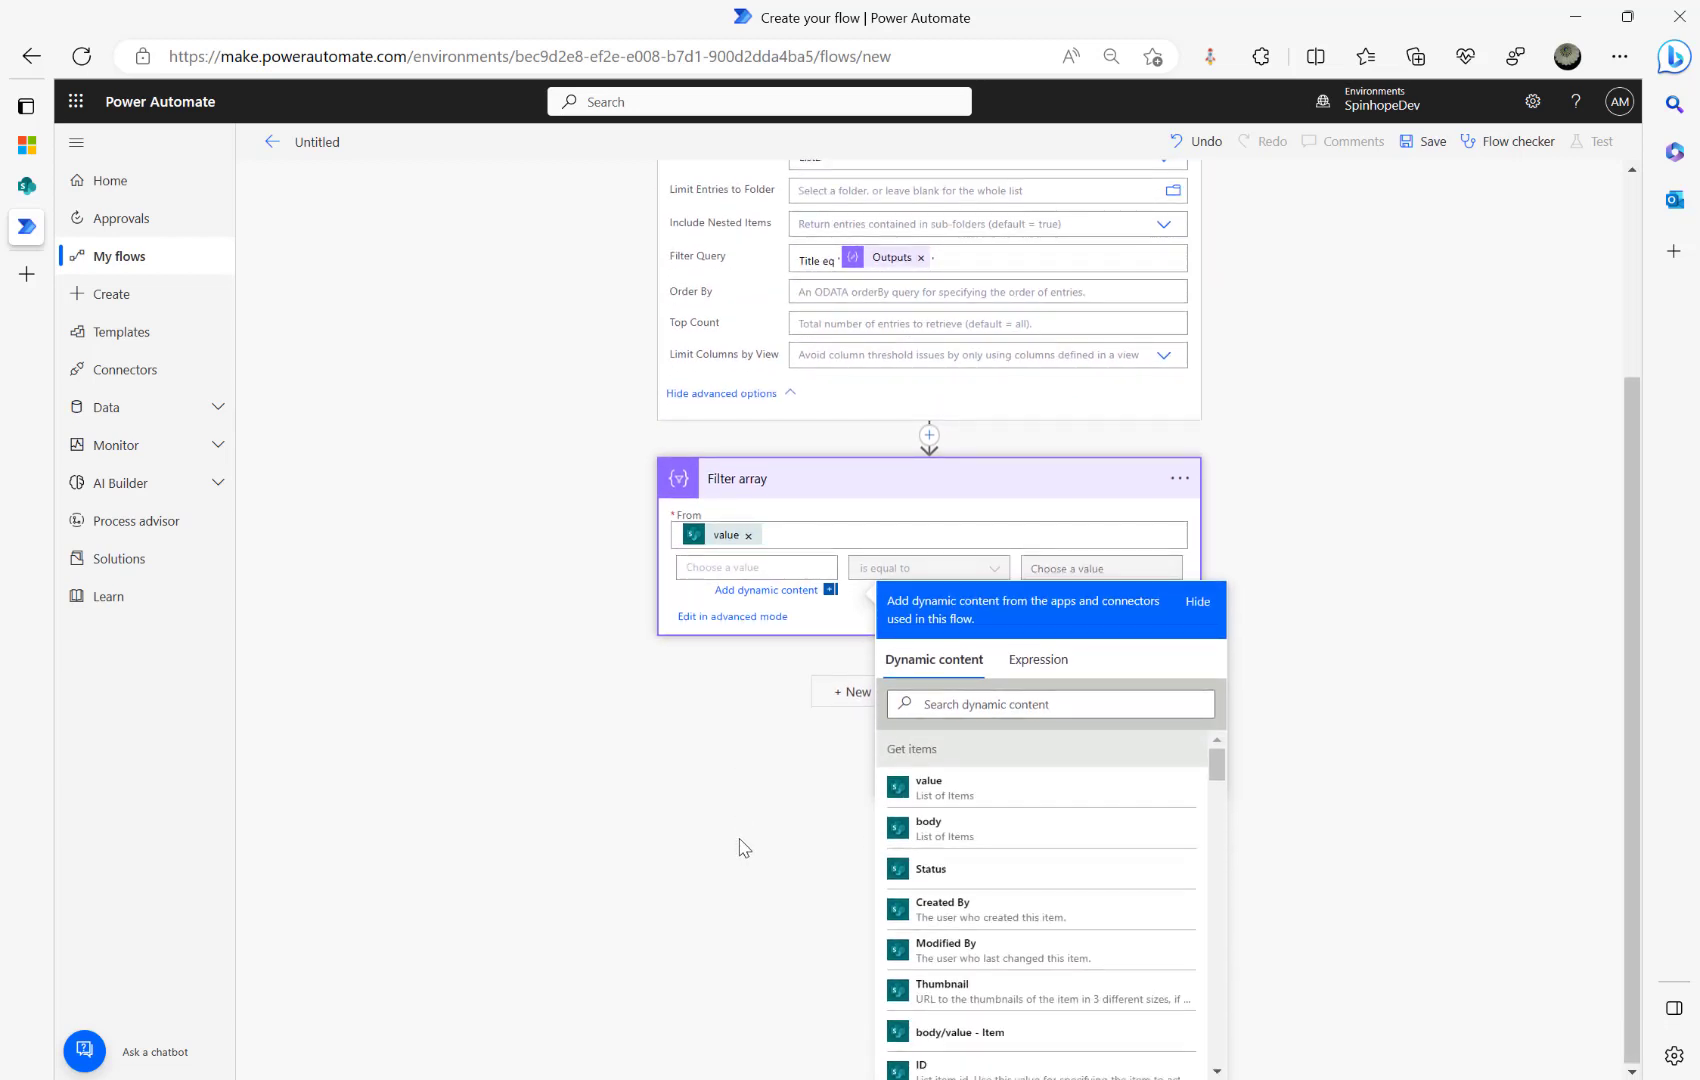
left_click(1042, 662)
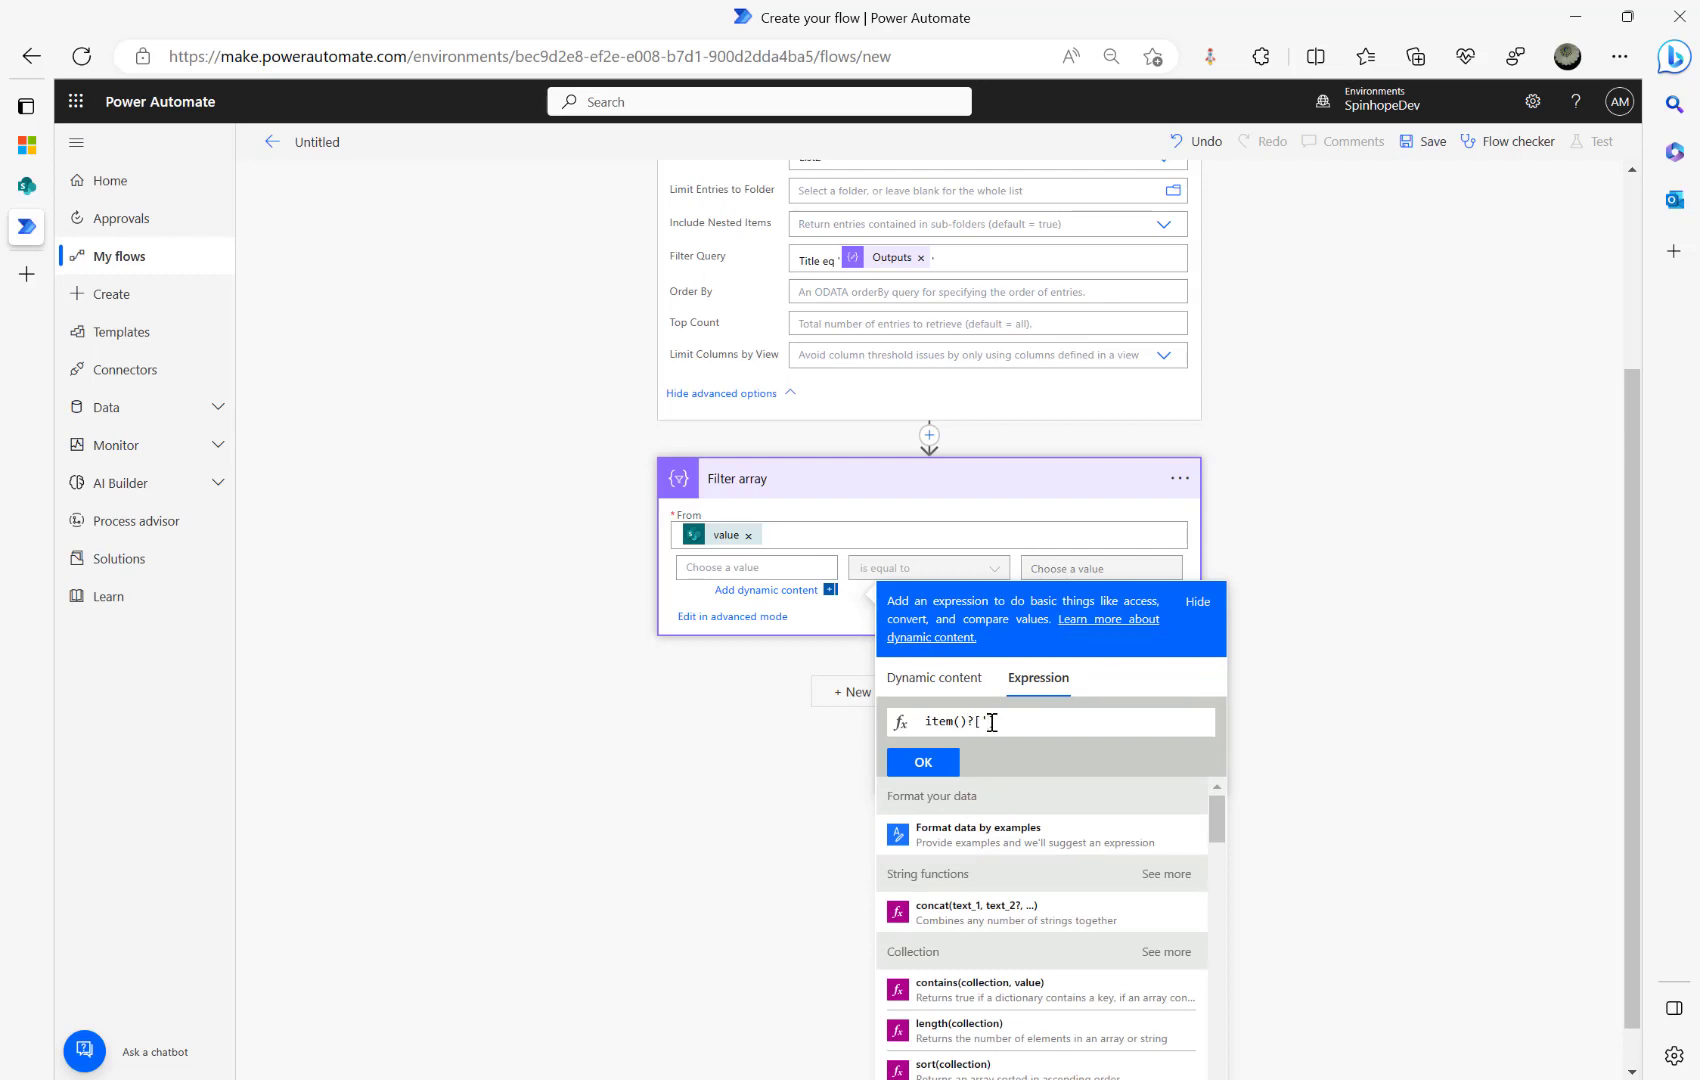
right_click(993, 722)
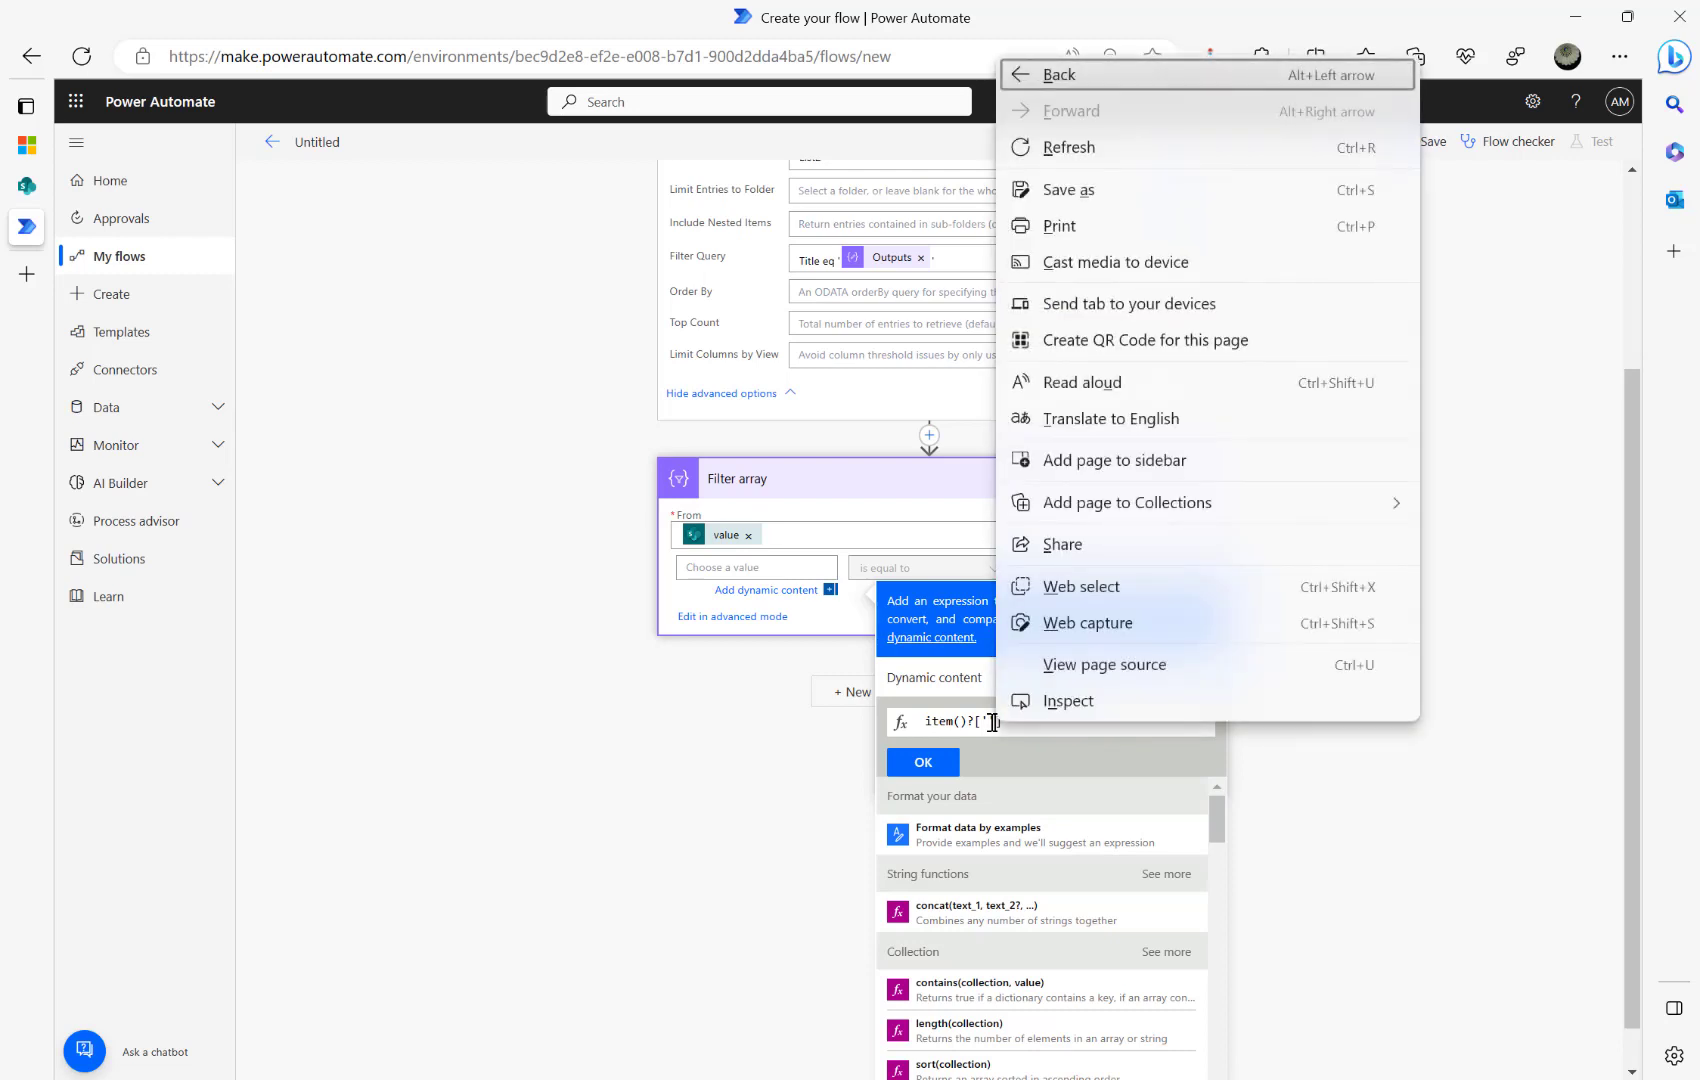
left_click(988, 727)
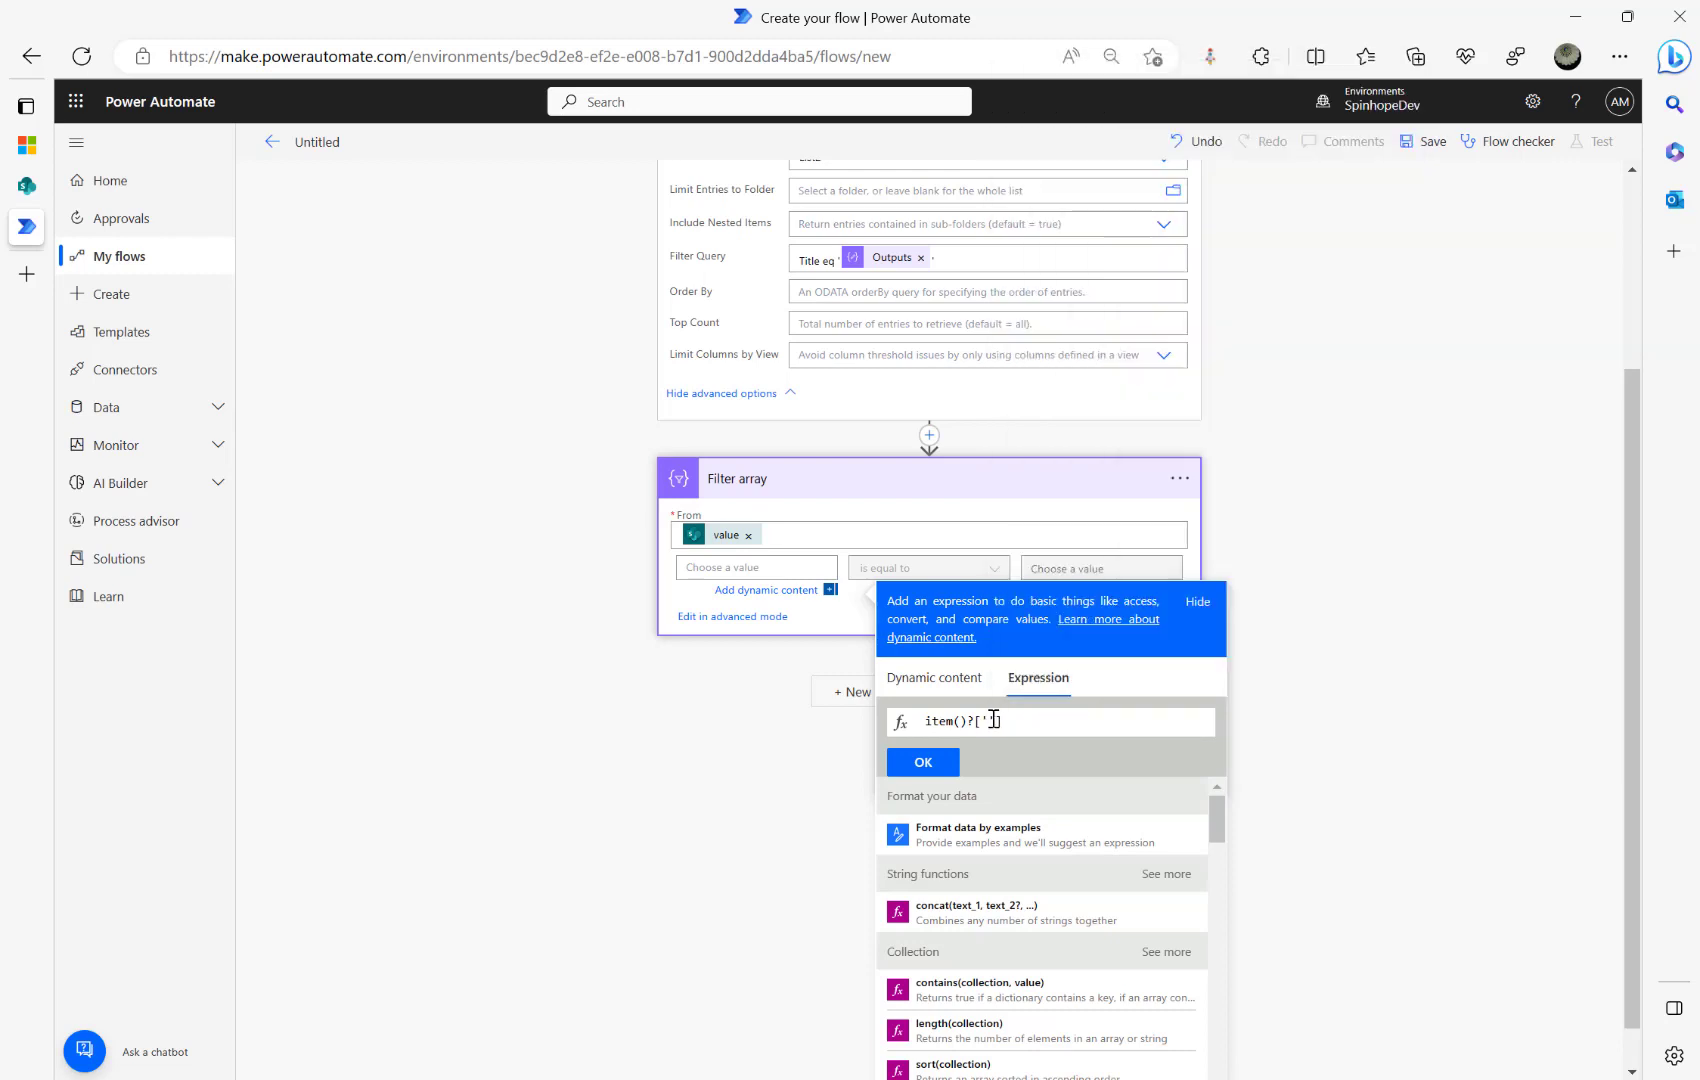
type("Status/Value")
left_click(922, 768)
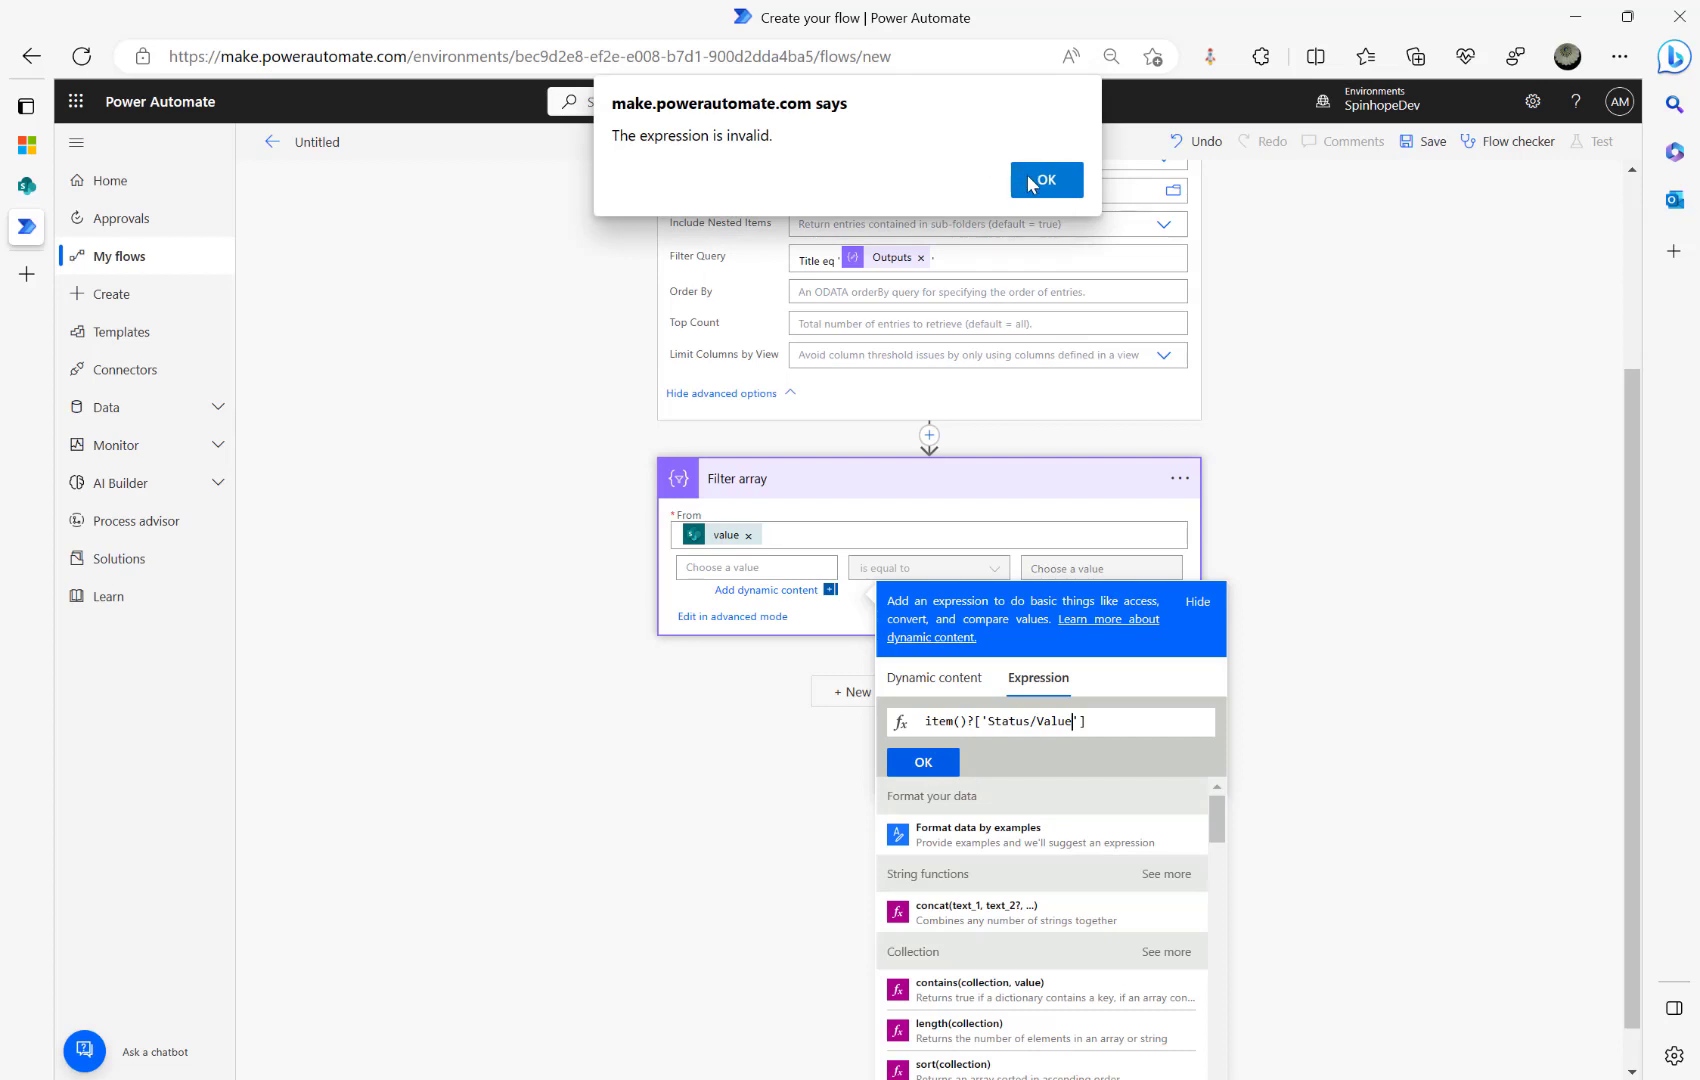
left_click(1040, 180)
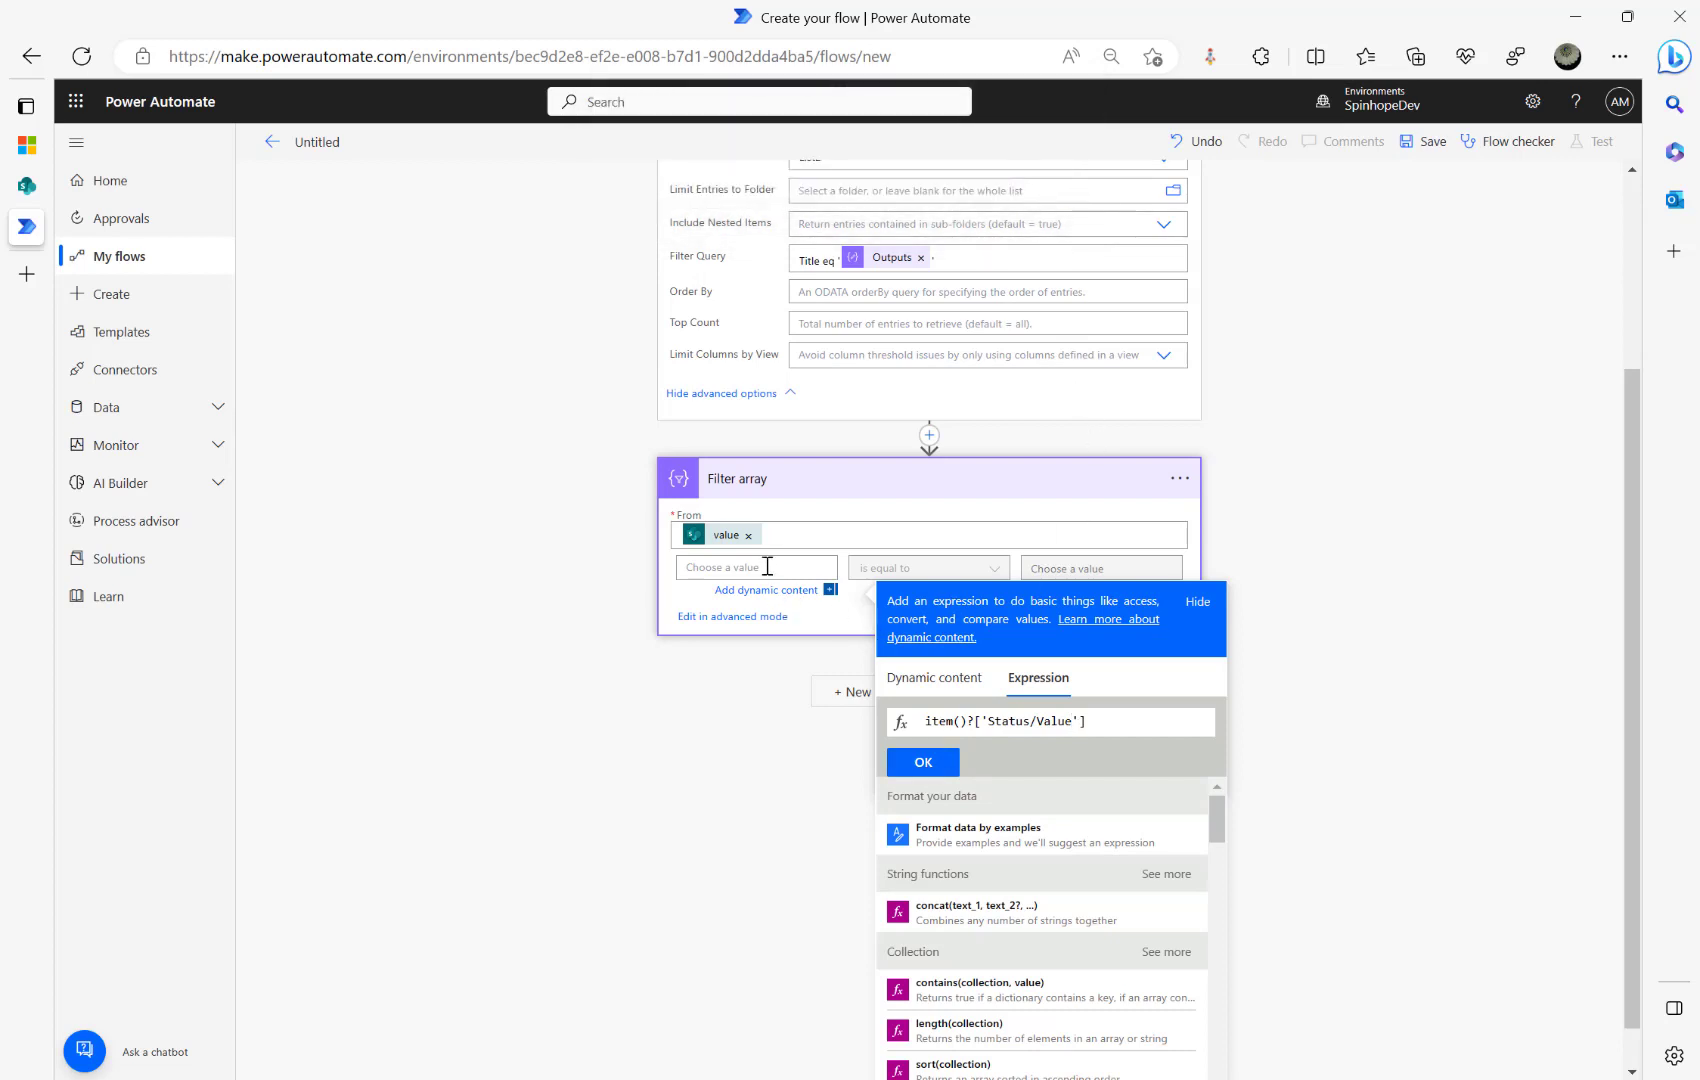
left_click(923, 765)
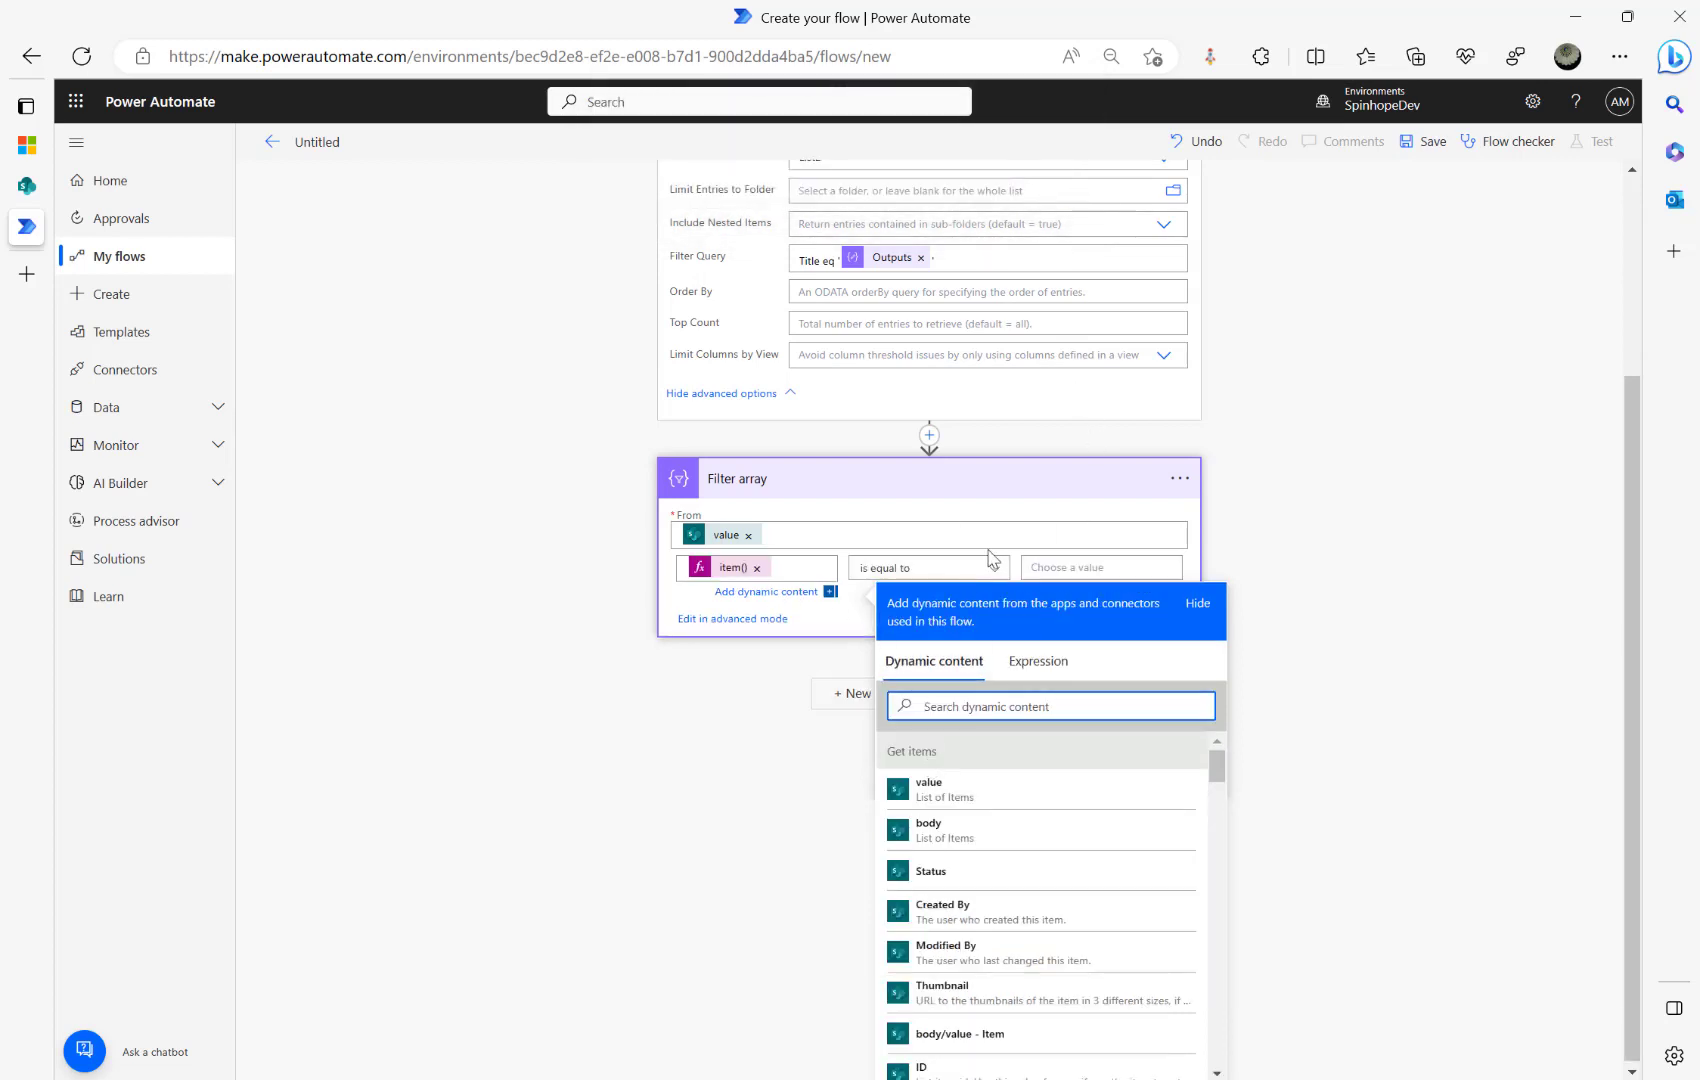
left_click(1063, 567)
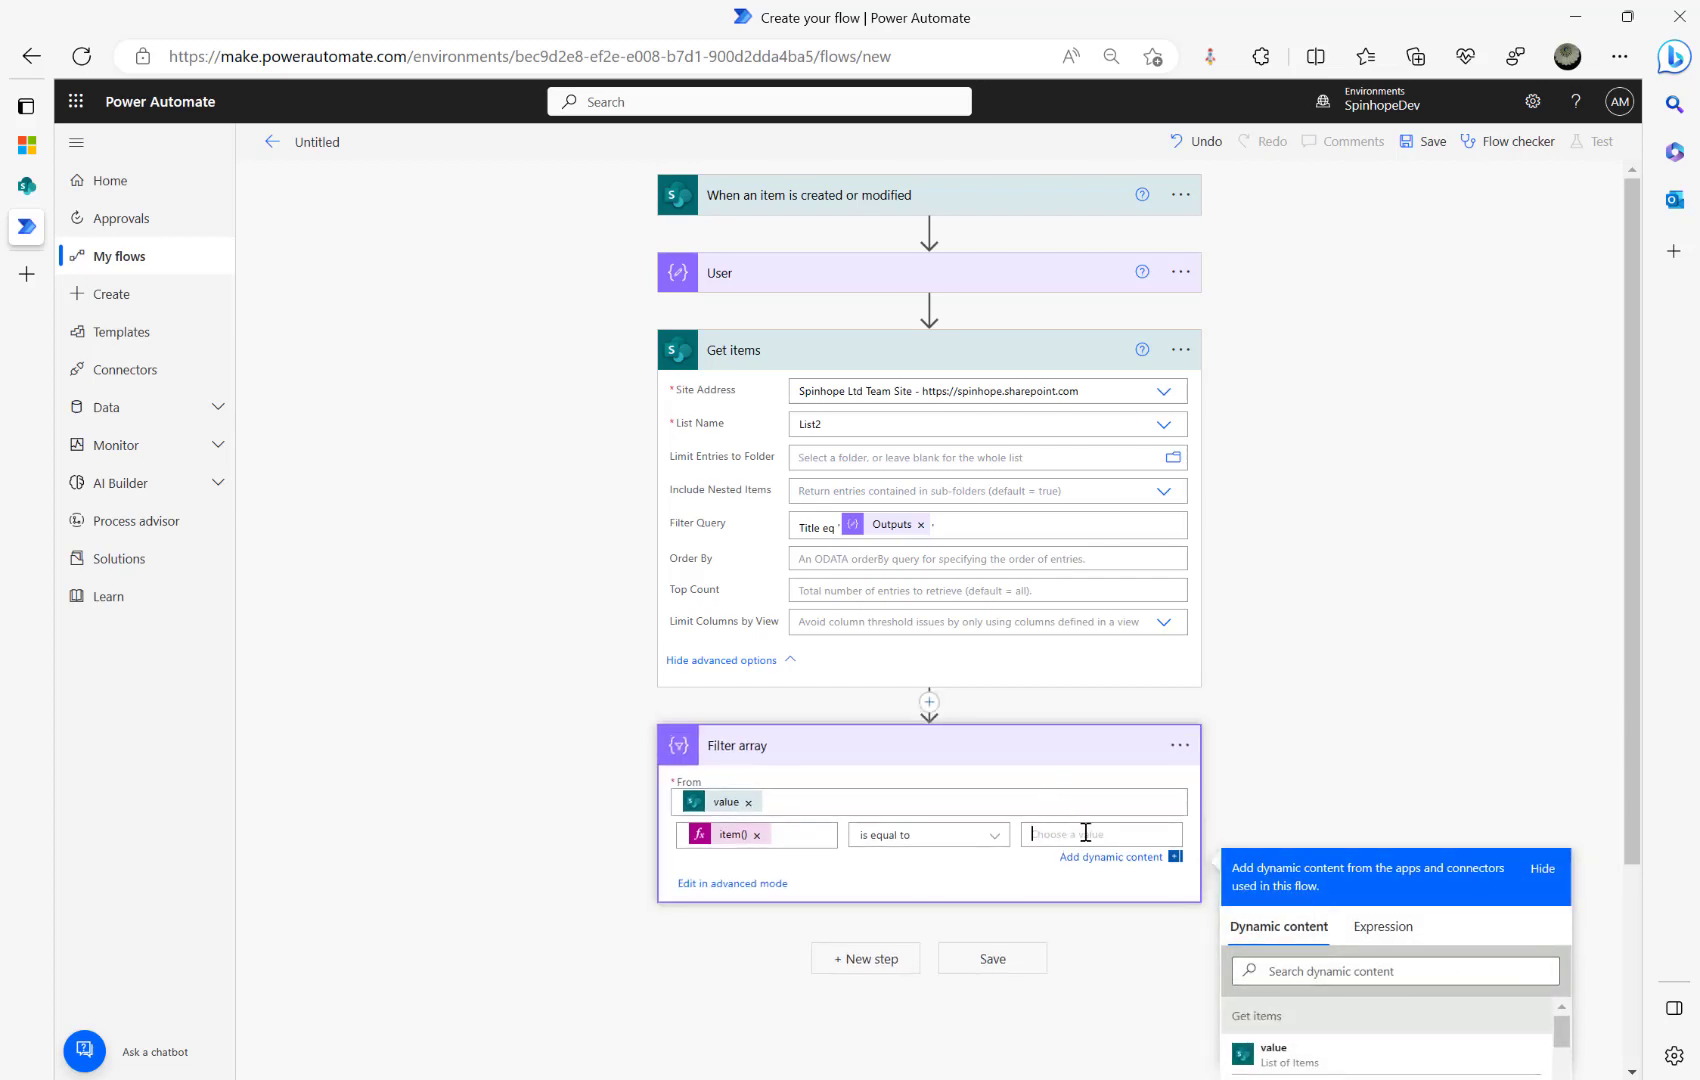
type("Pending")
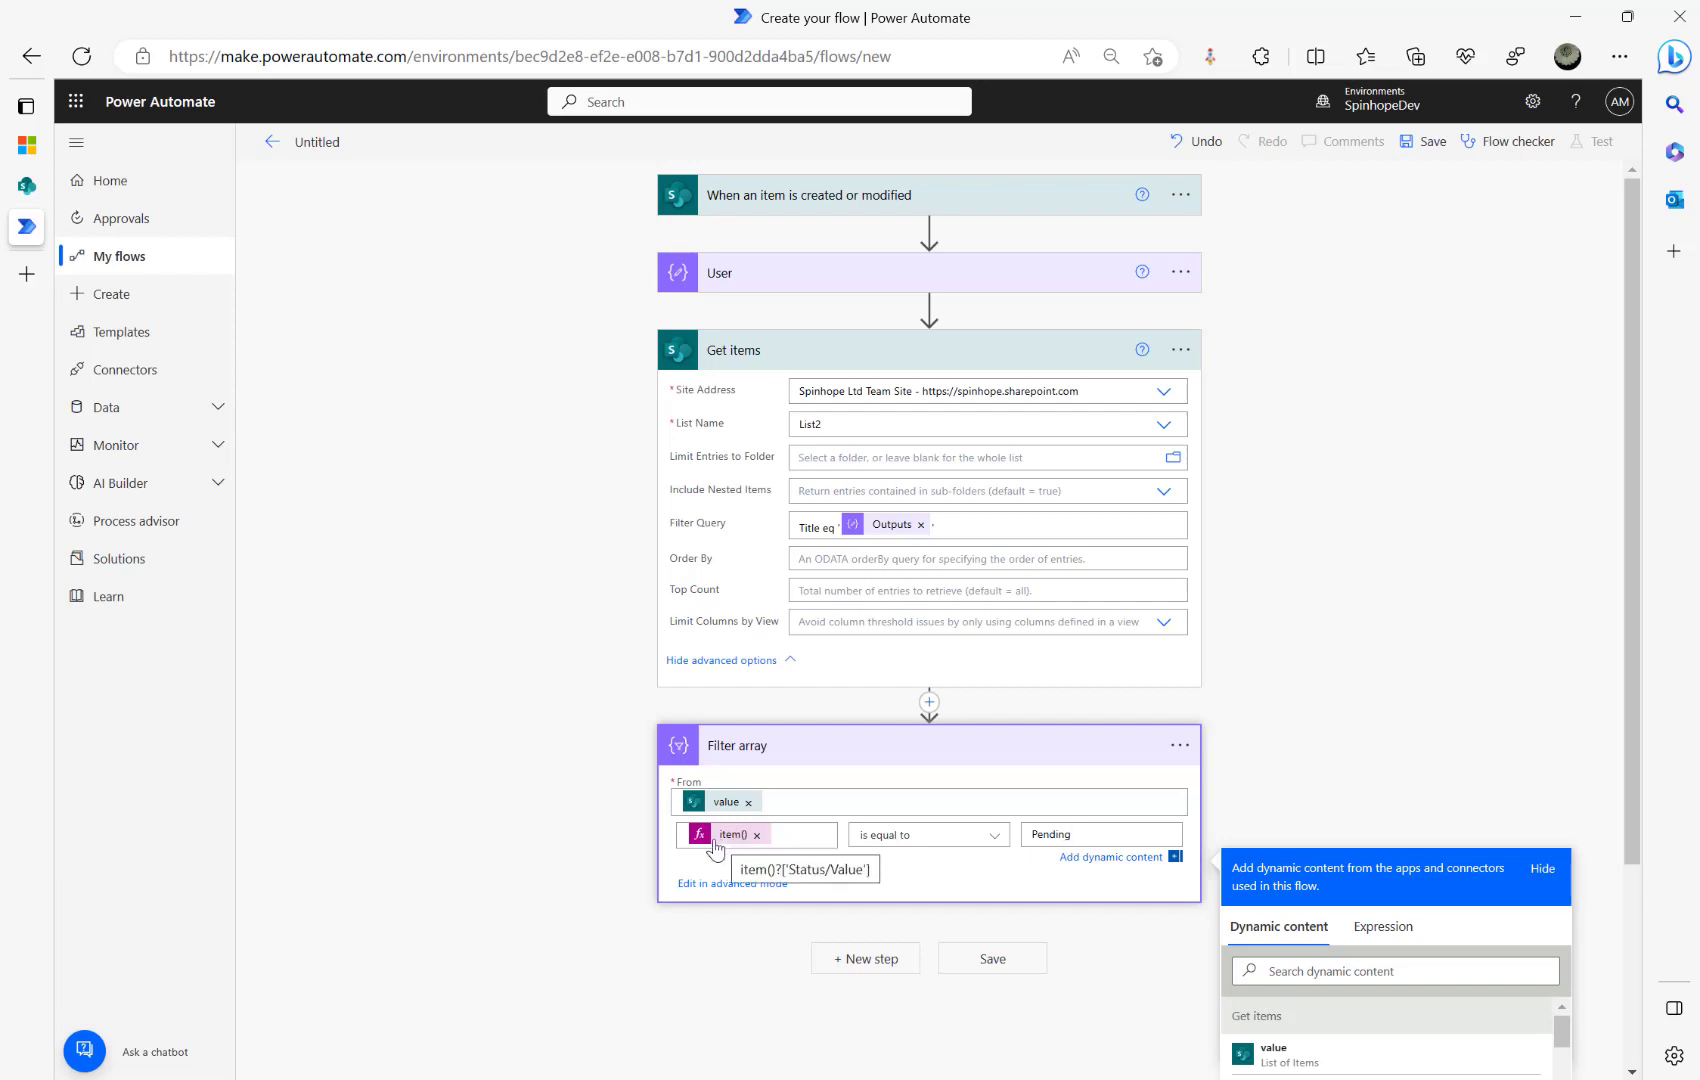
Step: Try the Get items Status Value as the Filter array condition's comparison value and remove it
scroll(1258, 945, "down", 3)
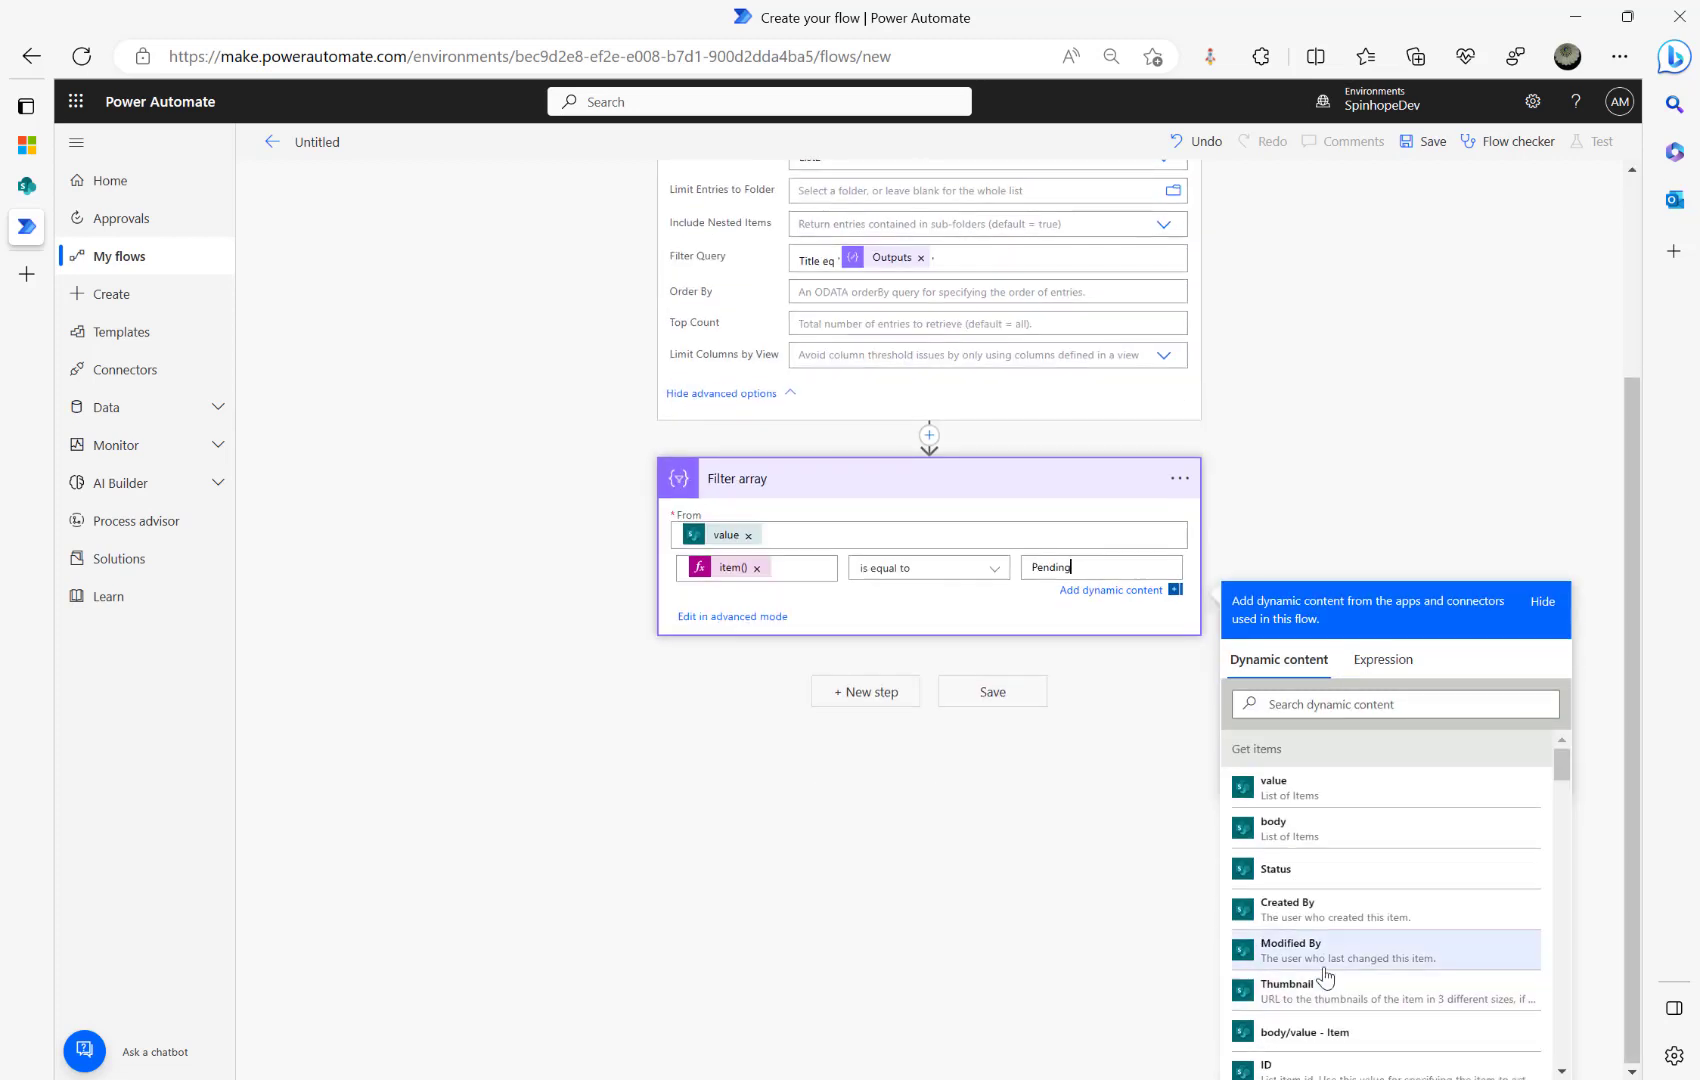
scroll(1352, 793, "down", 2)
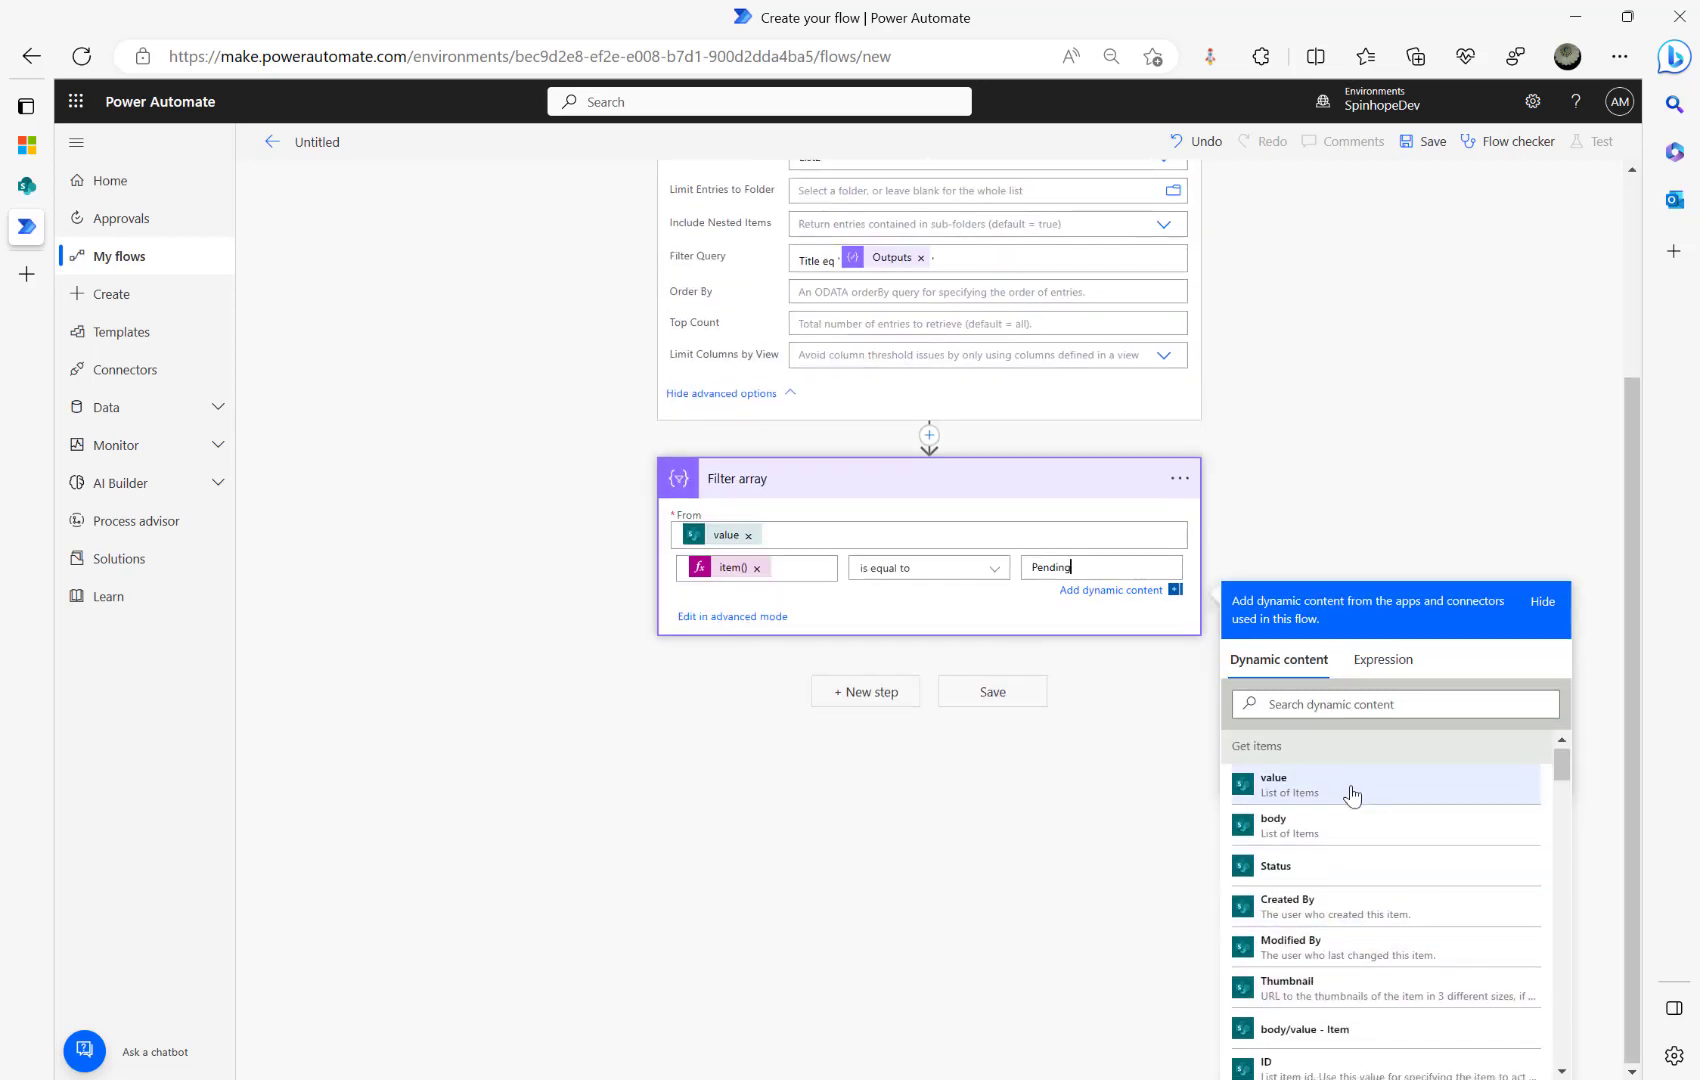
scroll(1250, 822, "down", 4)
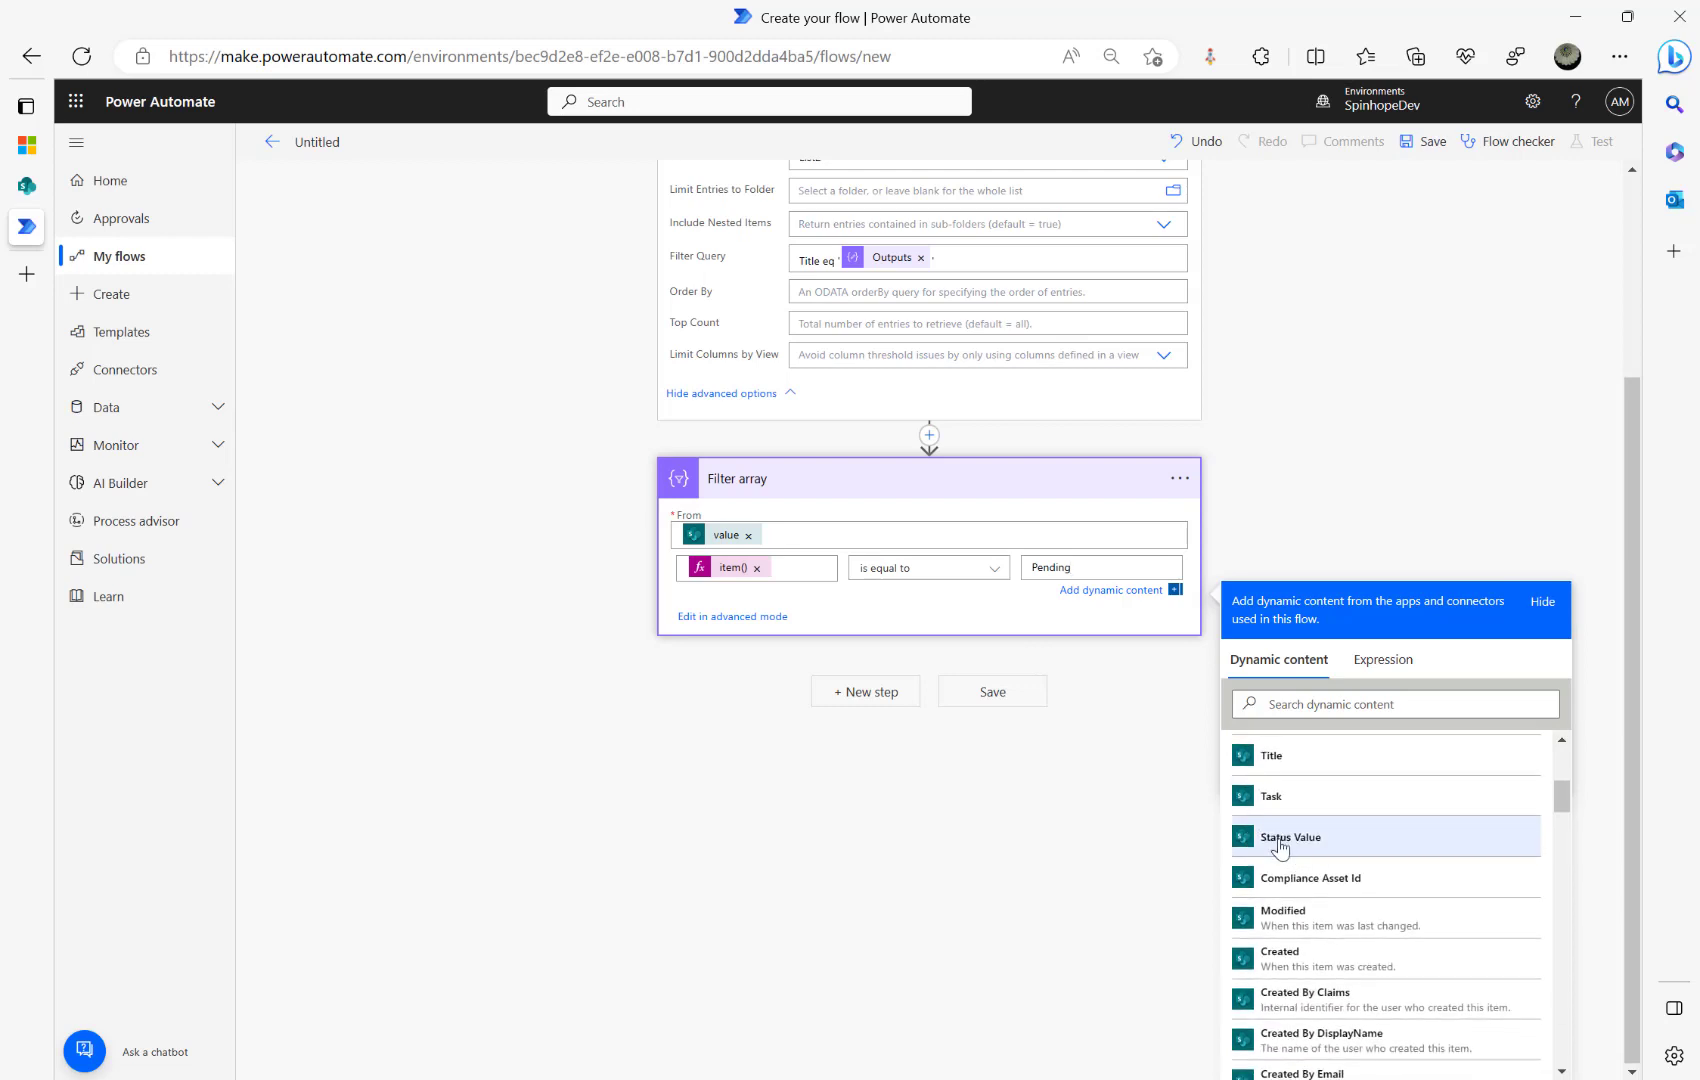
left_click(1291, 845)
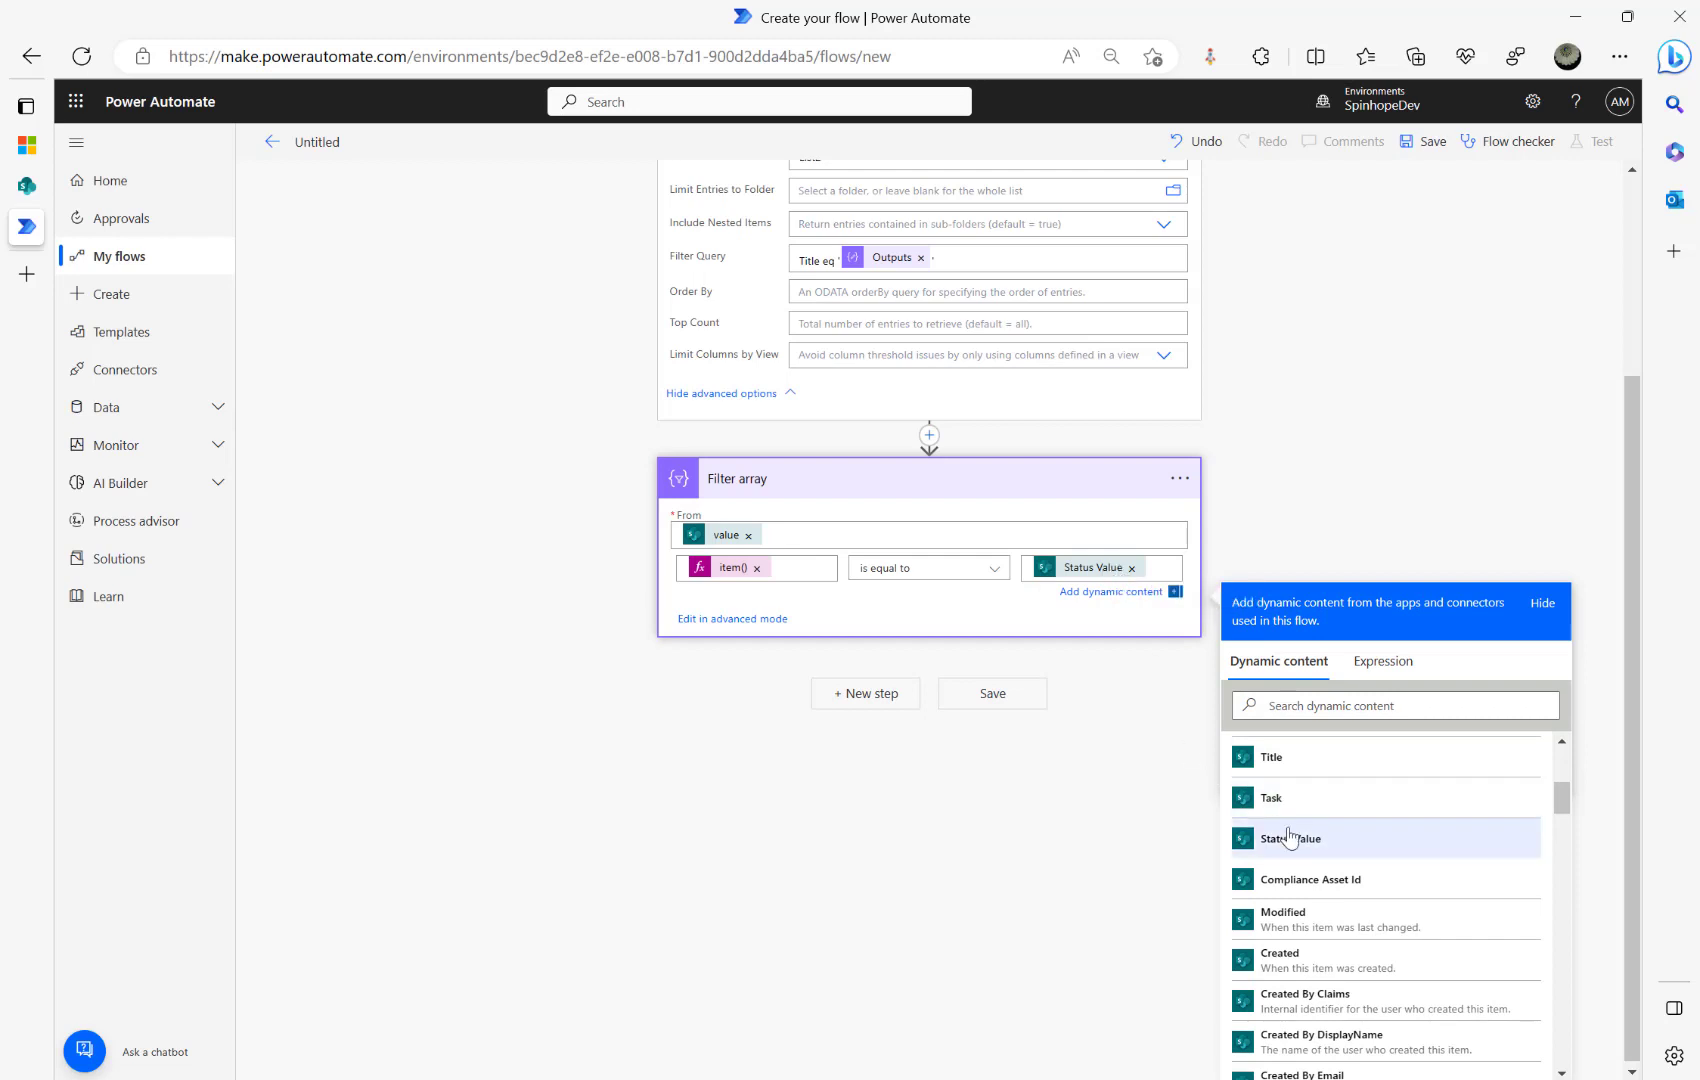
left_click(1131, 568)
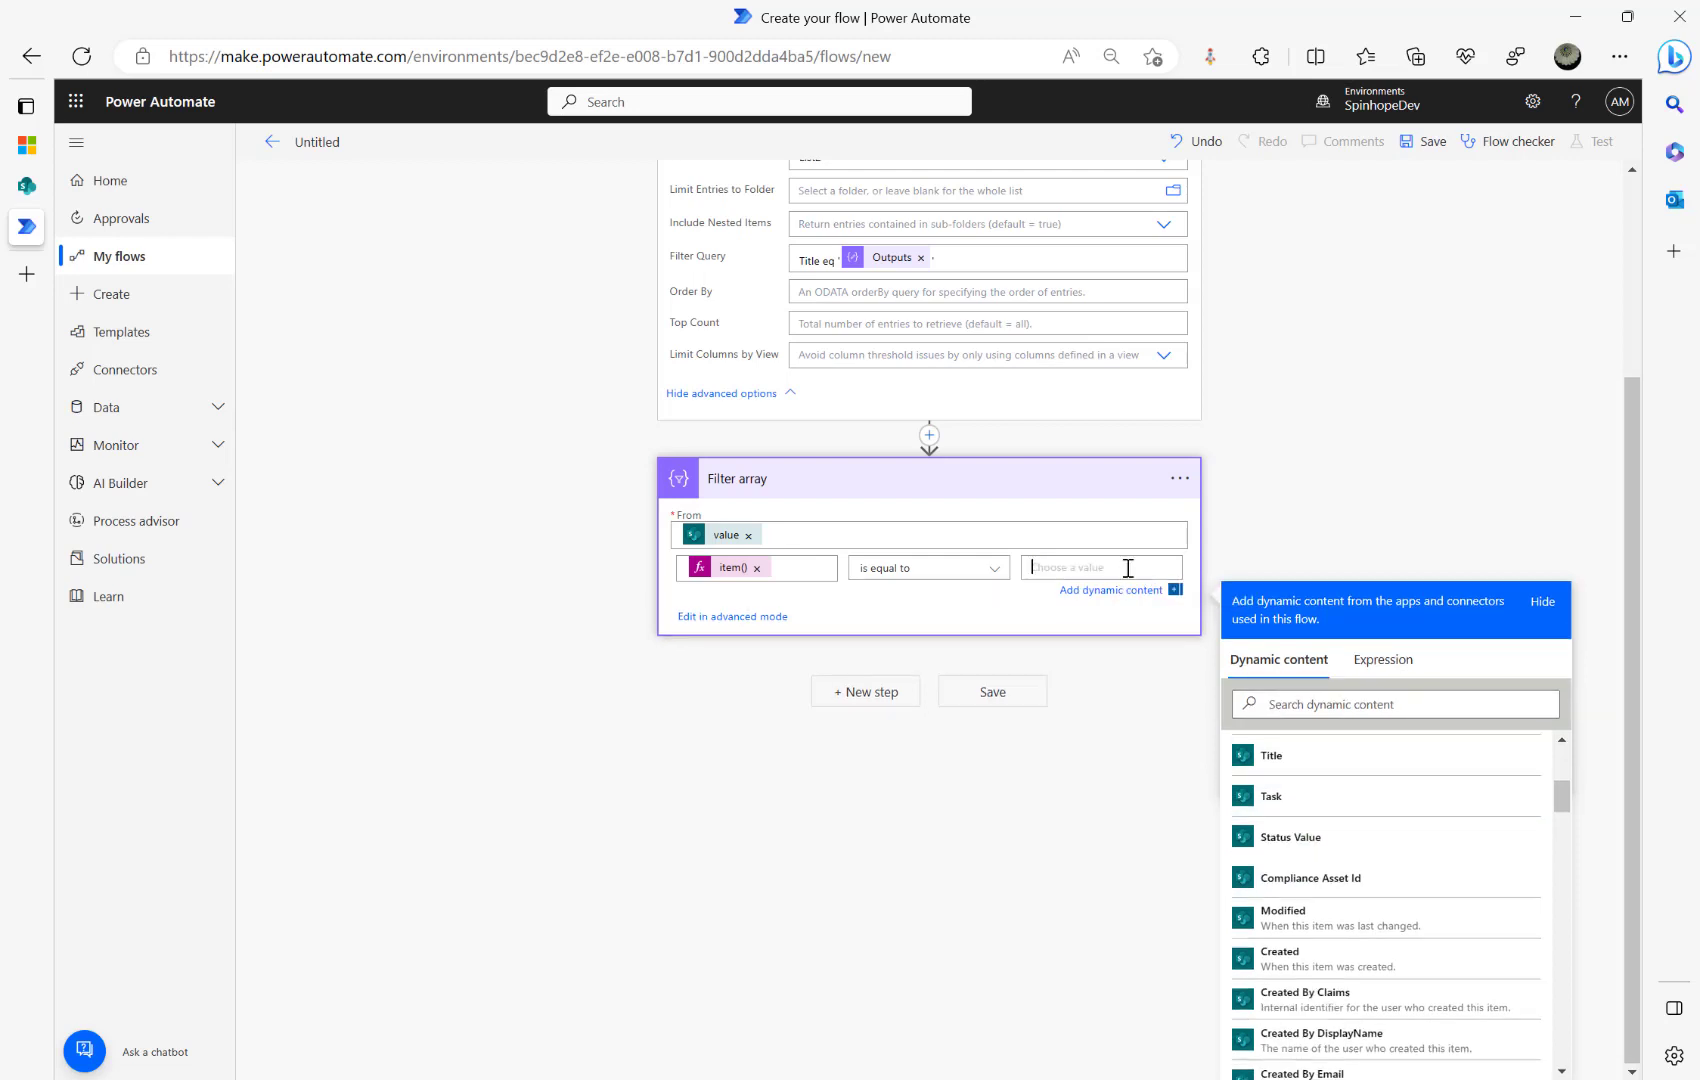
Step: Replace the Filter array condition's expression with the Get items Status Value and set the comparison value to Pending
left_click(745, 568)
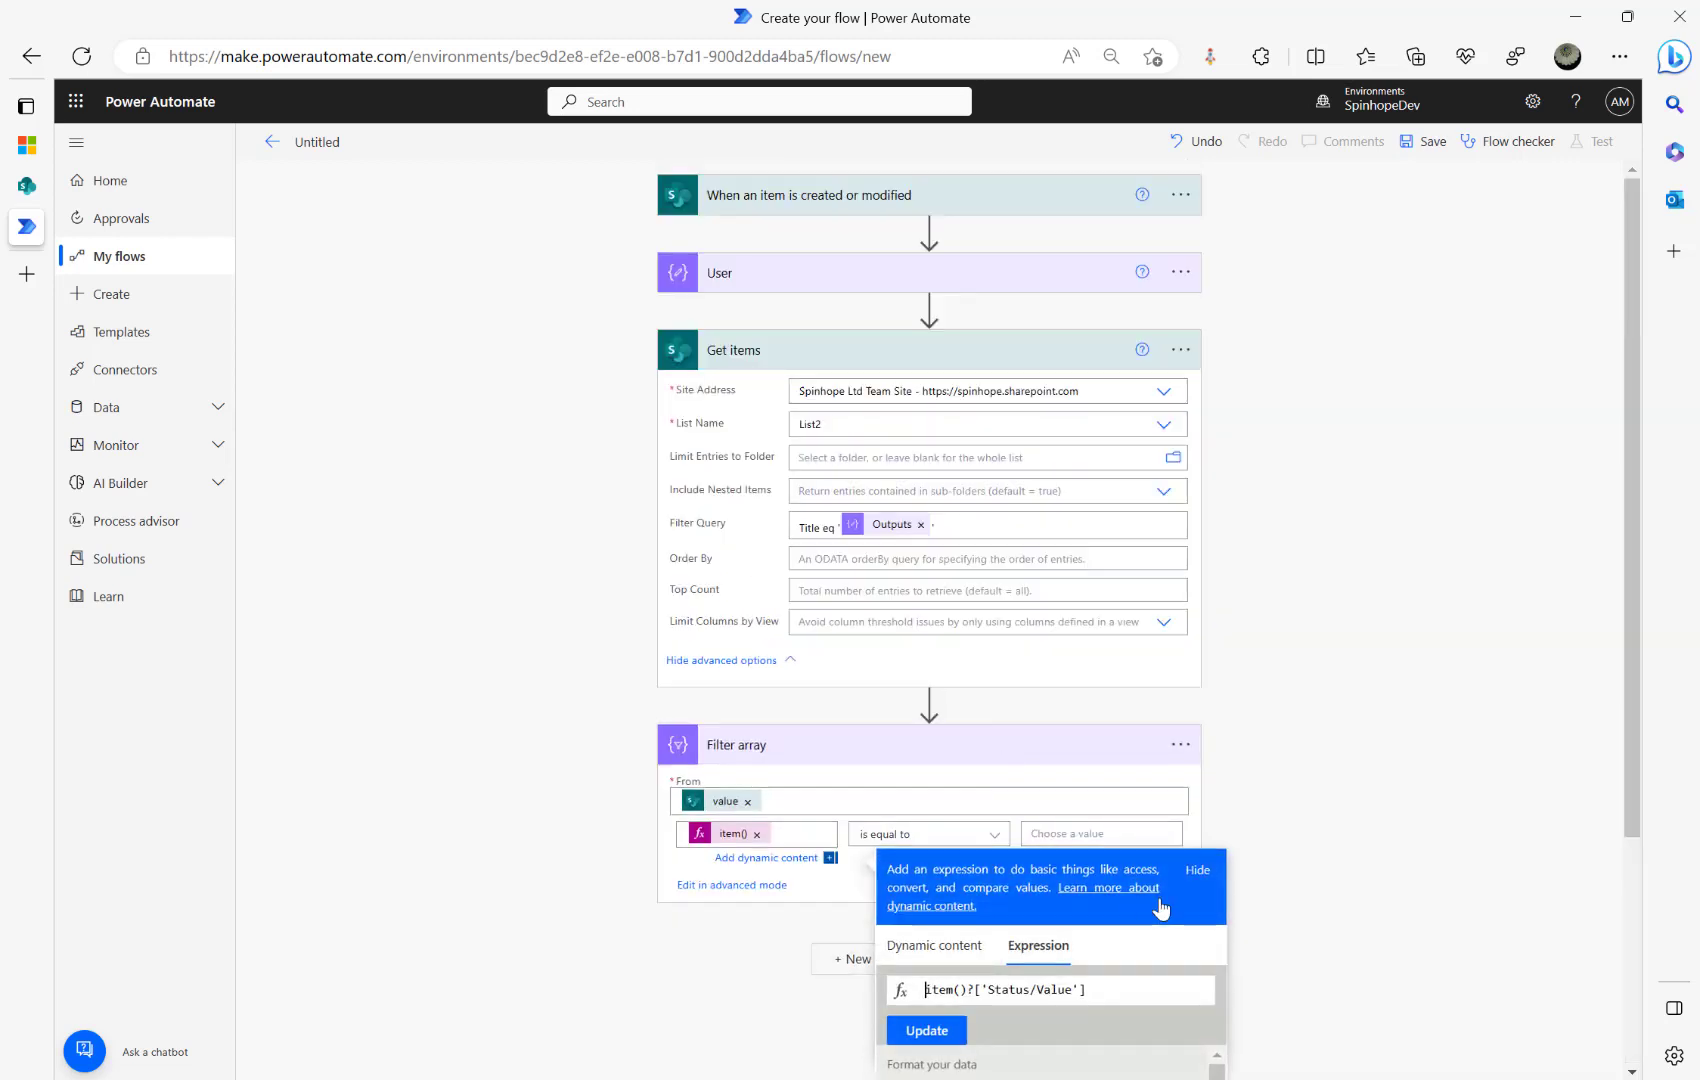
left_click_drag(1100, 675, 444, 663)
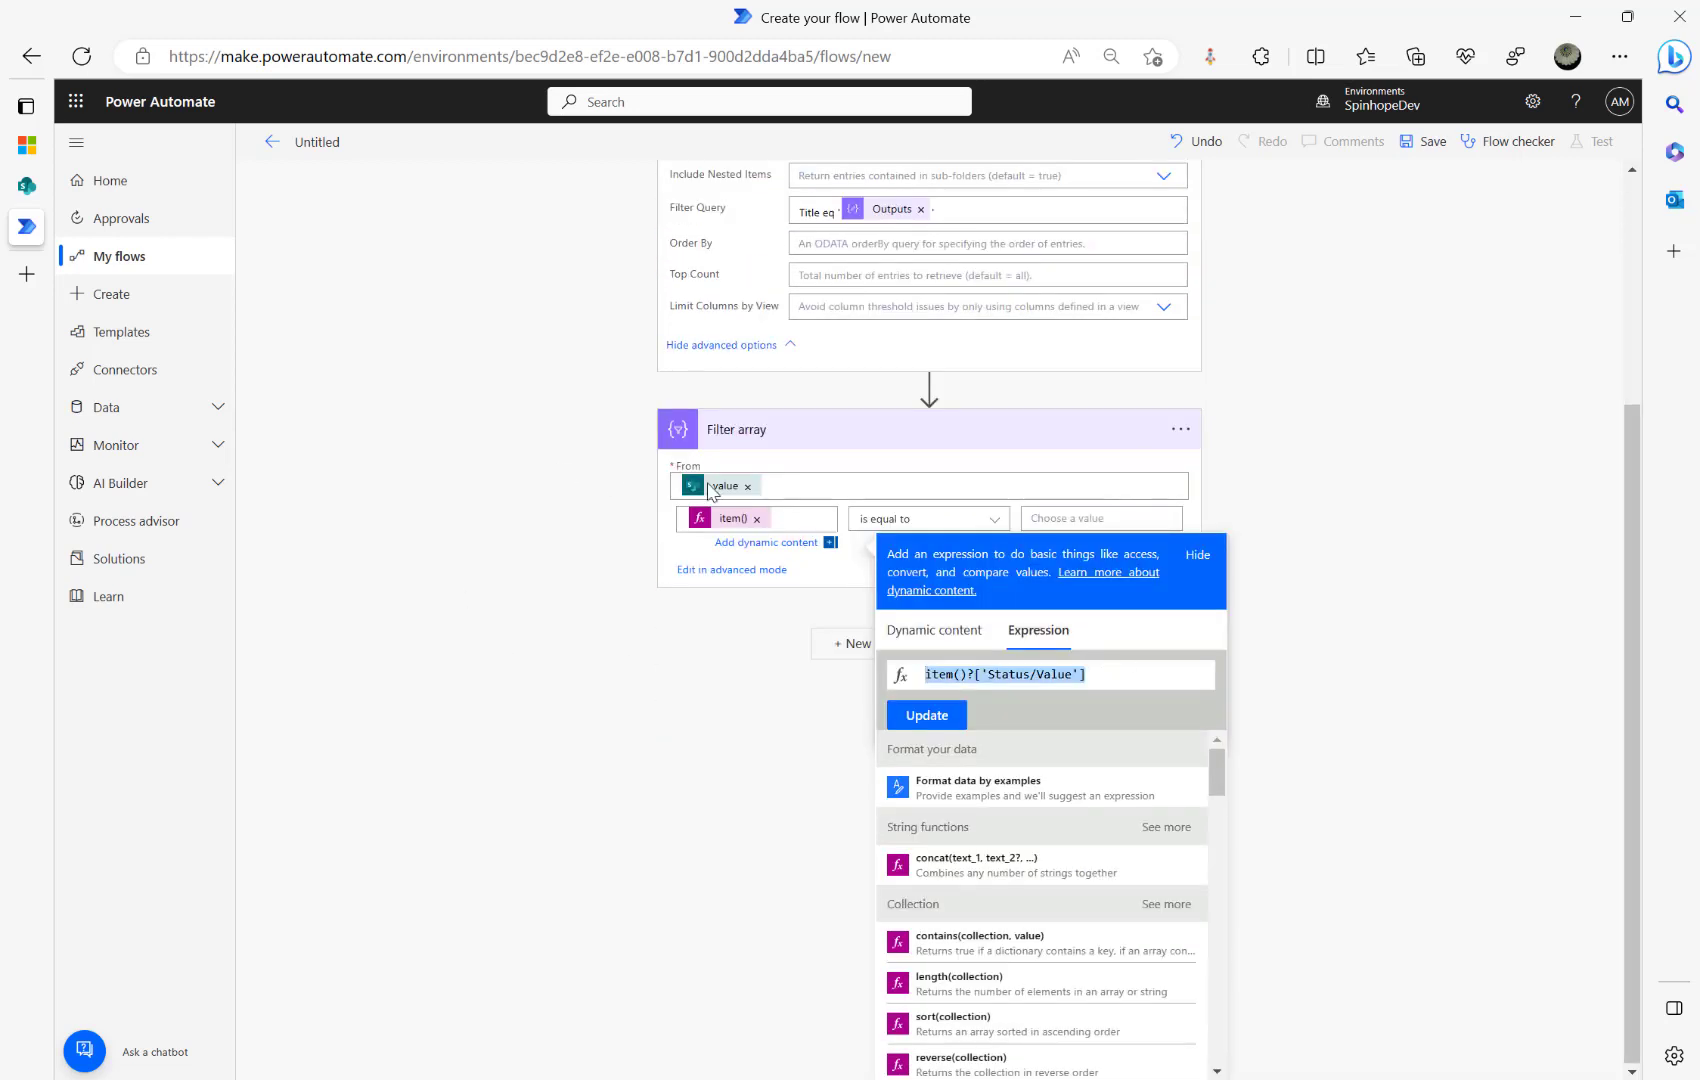
left_click(757, 519)
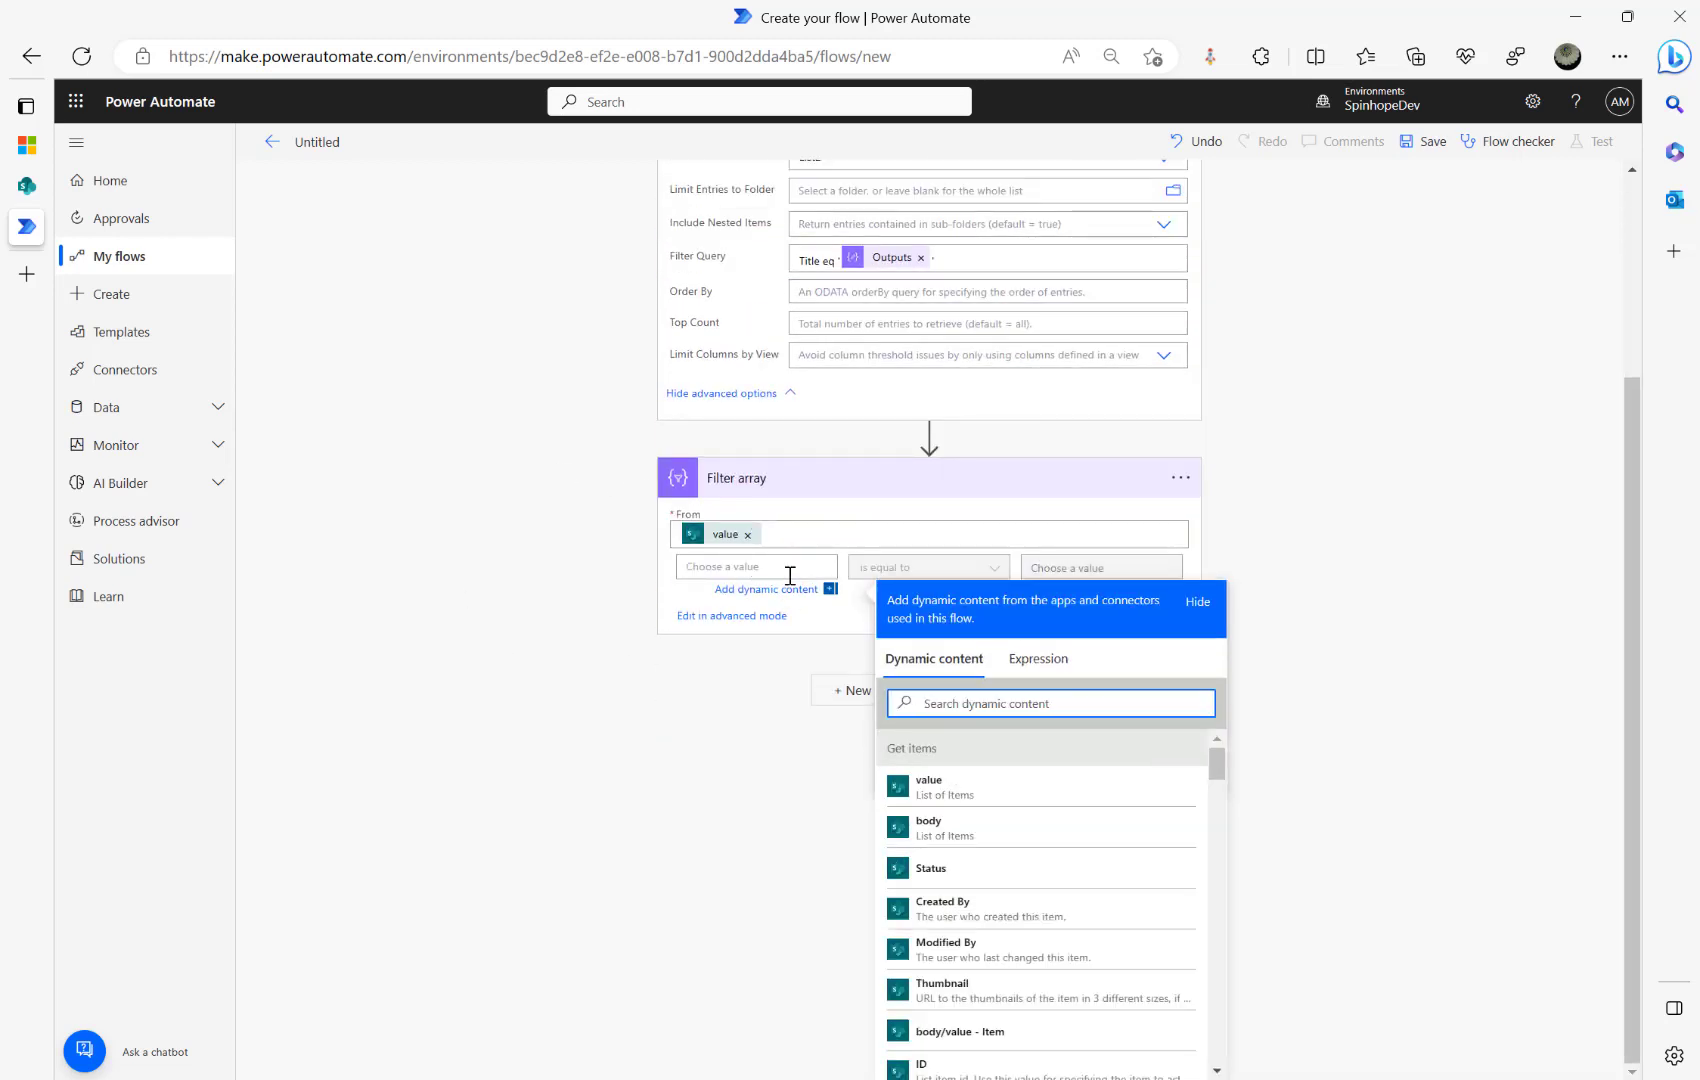
left_click(727, 567)
left_click(979, 701)
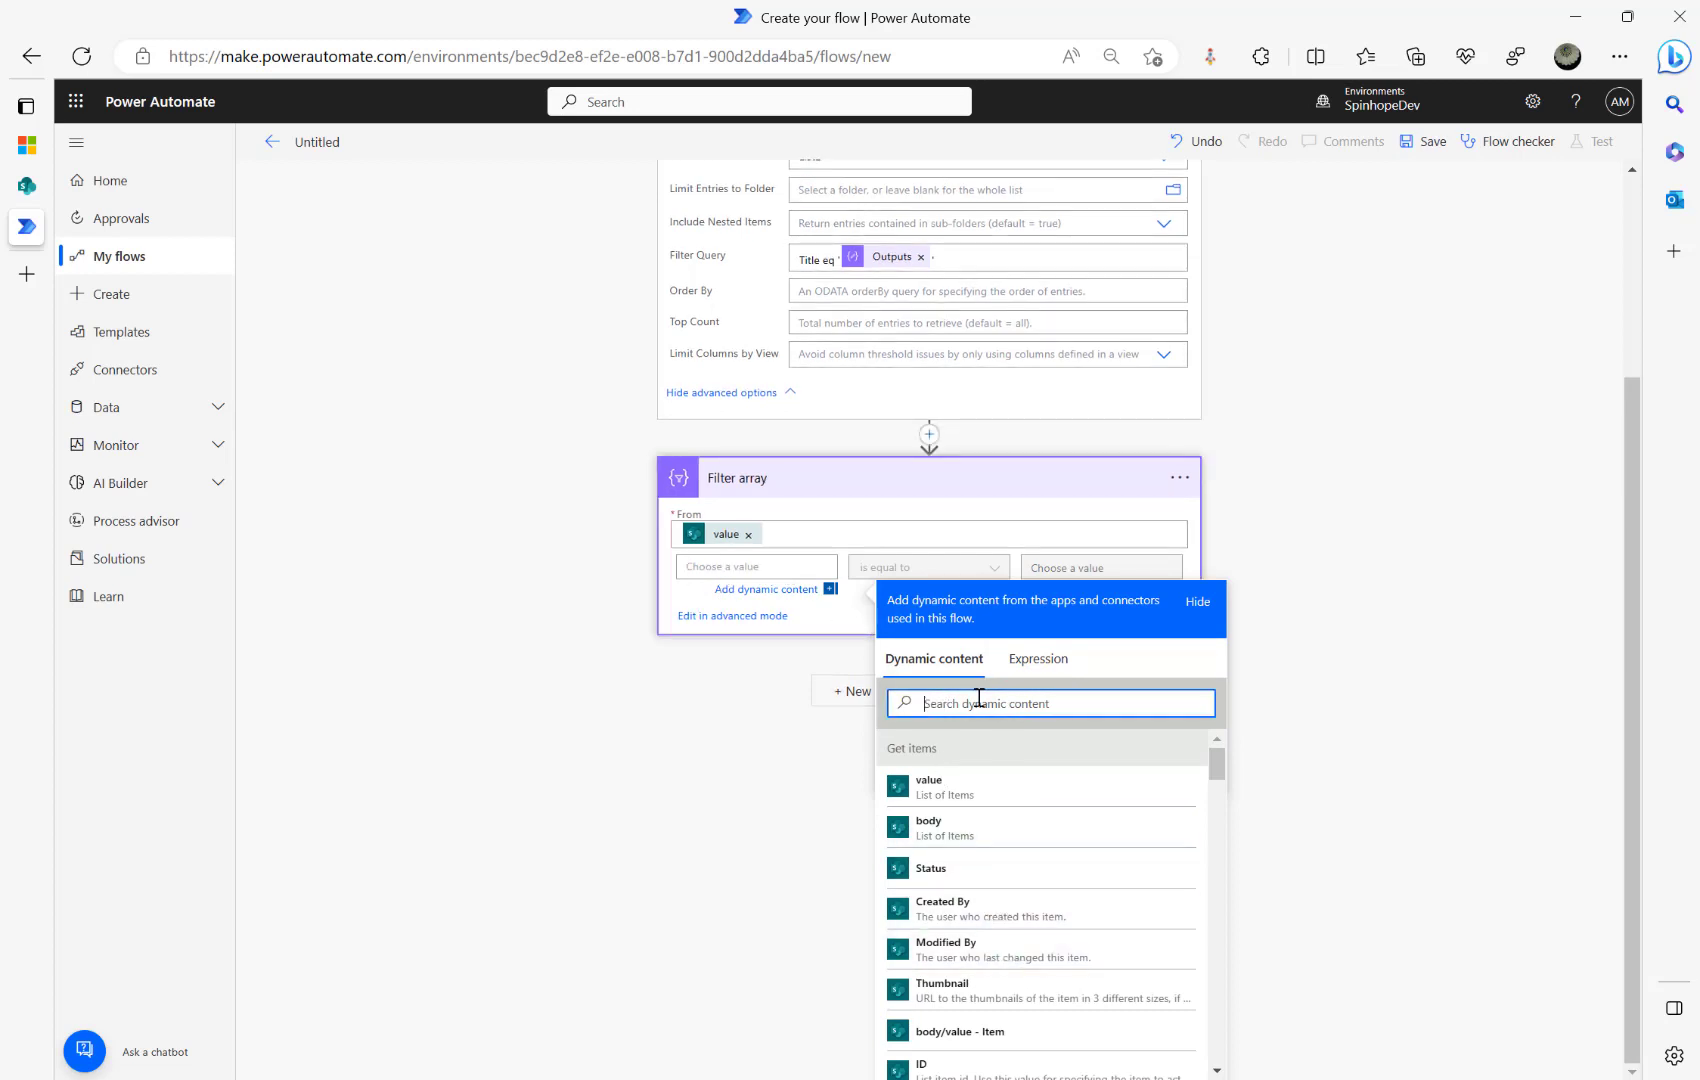
type("statu")
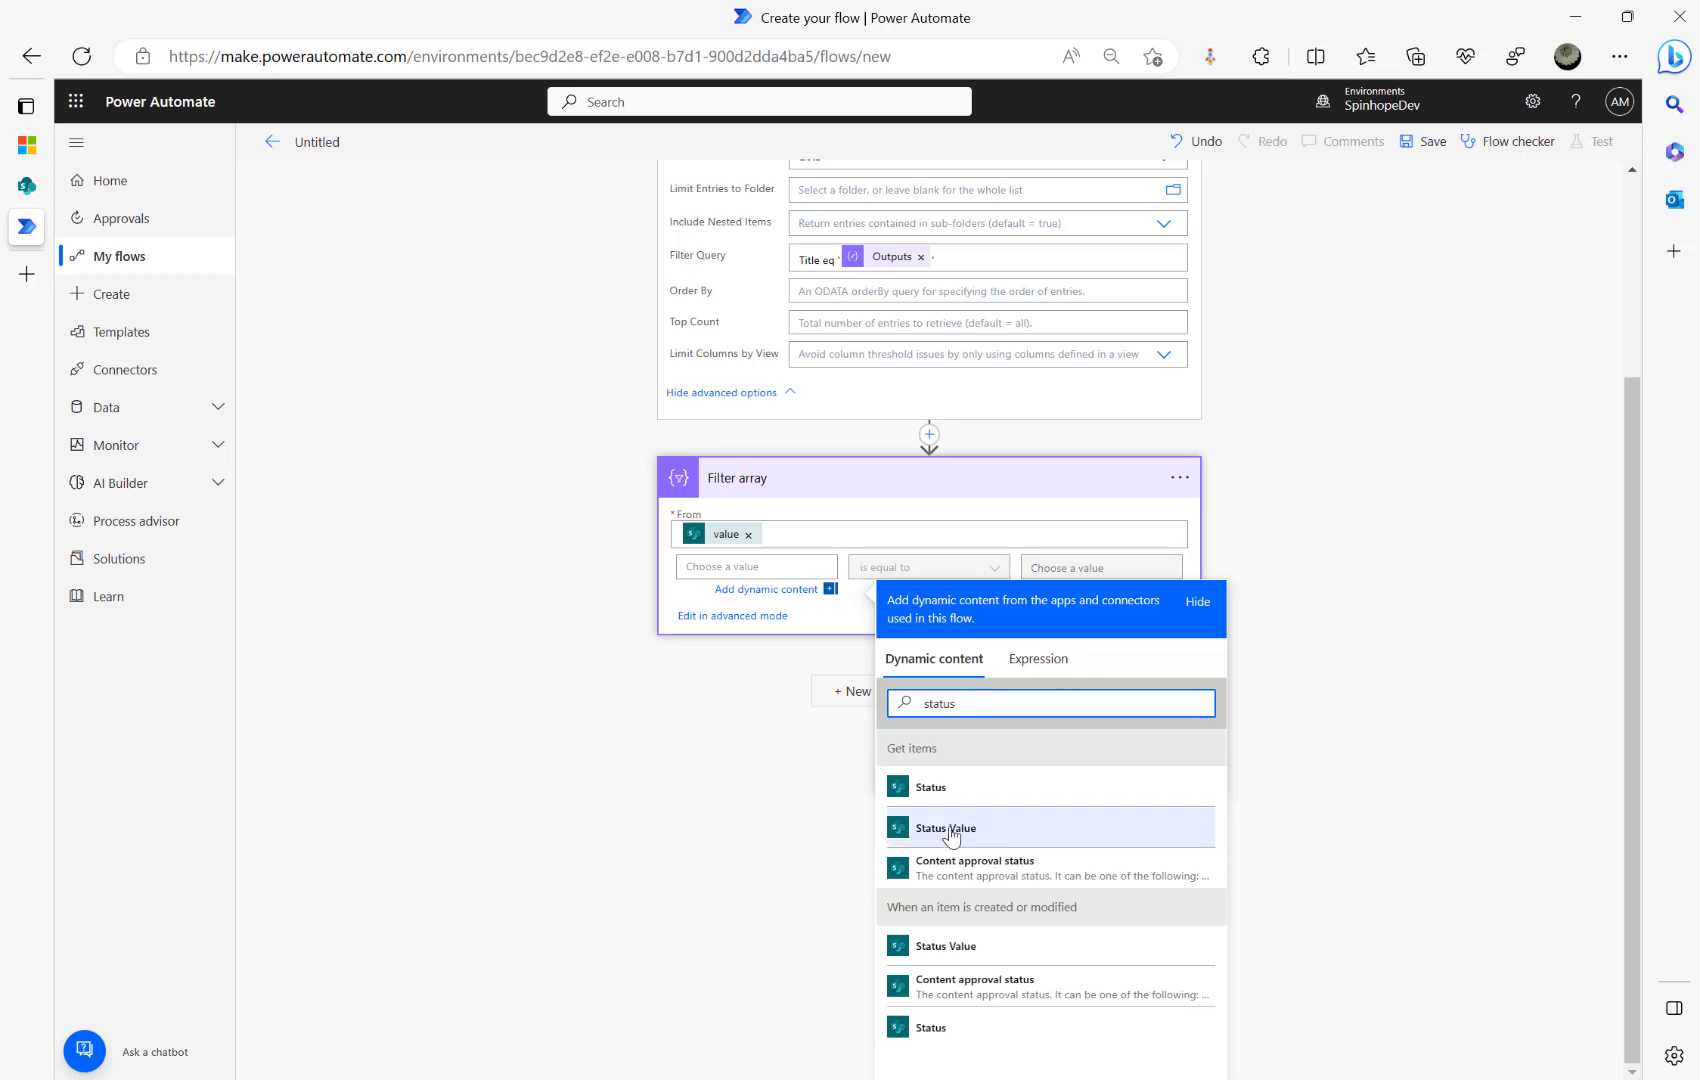
type("s")
left_click(949, 830)
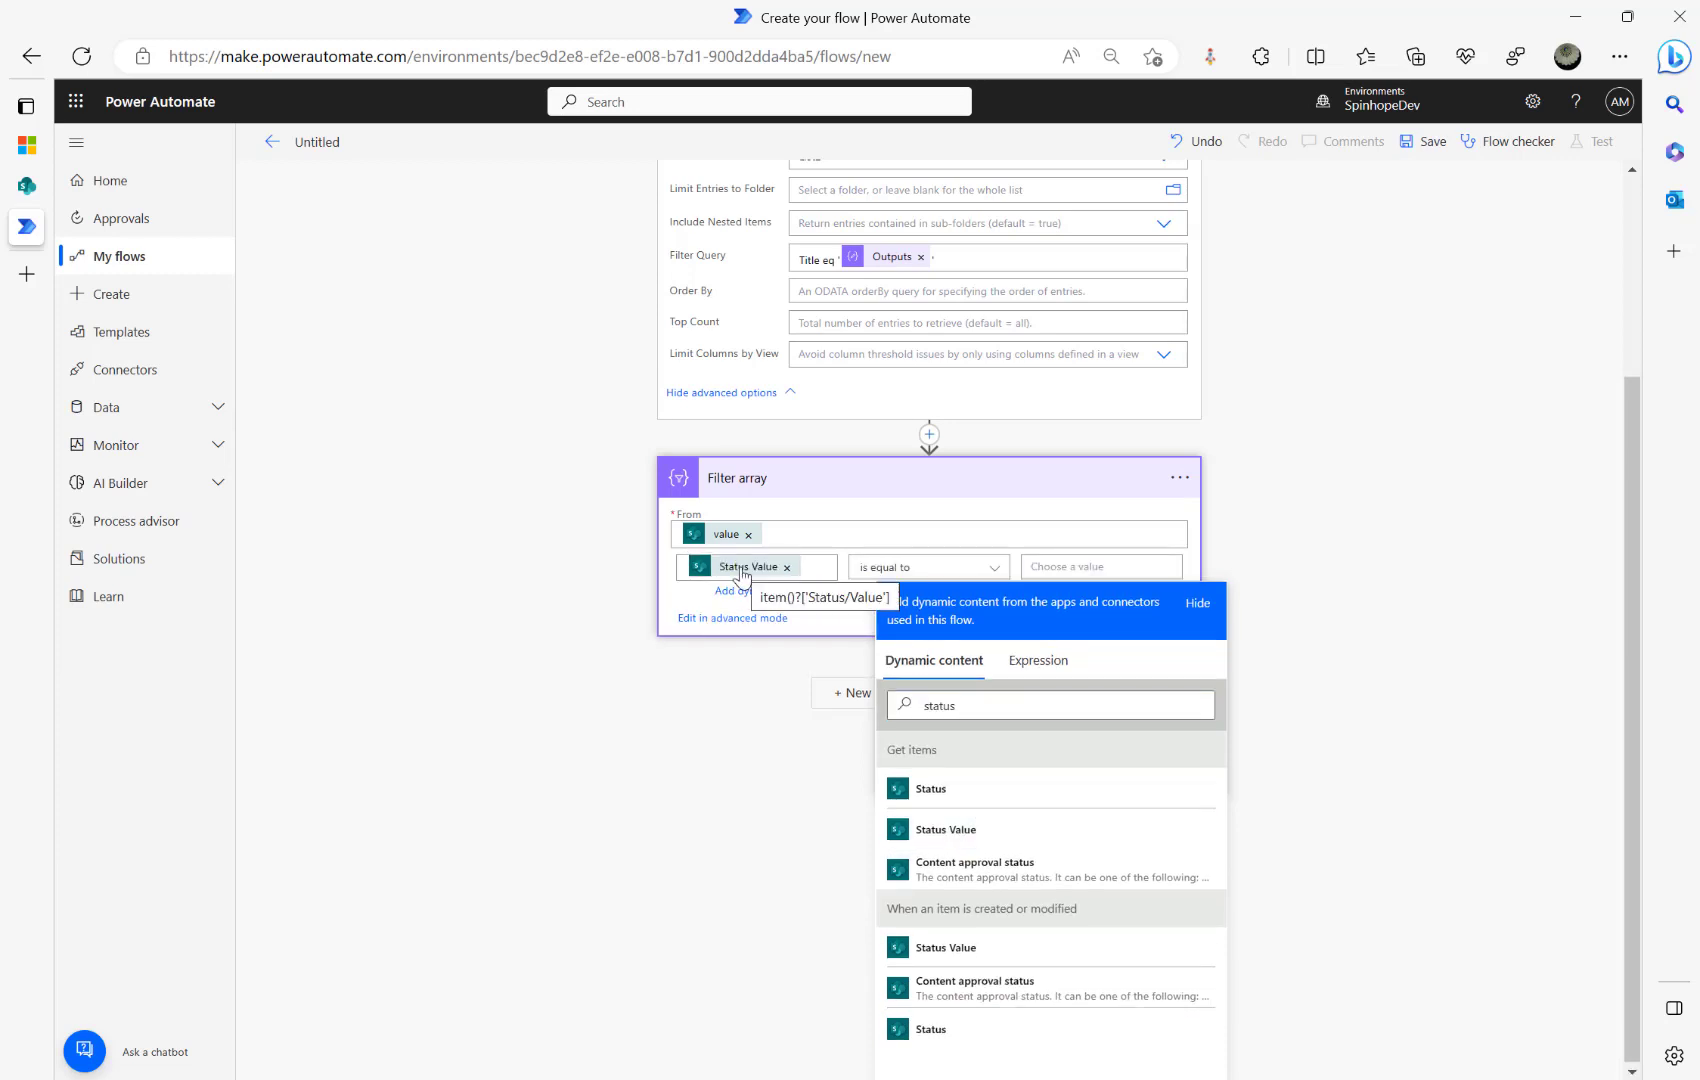
left_click(1066, 568)
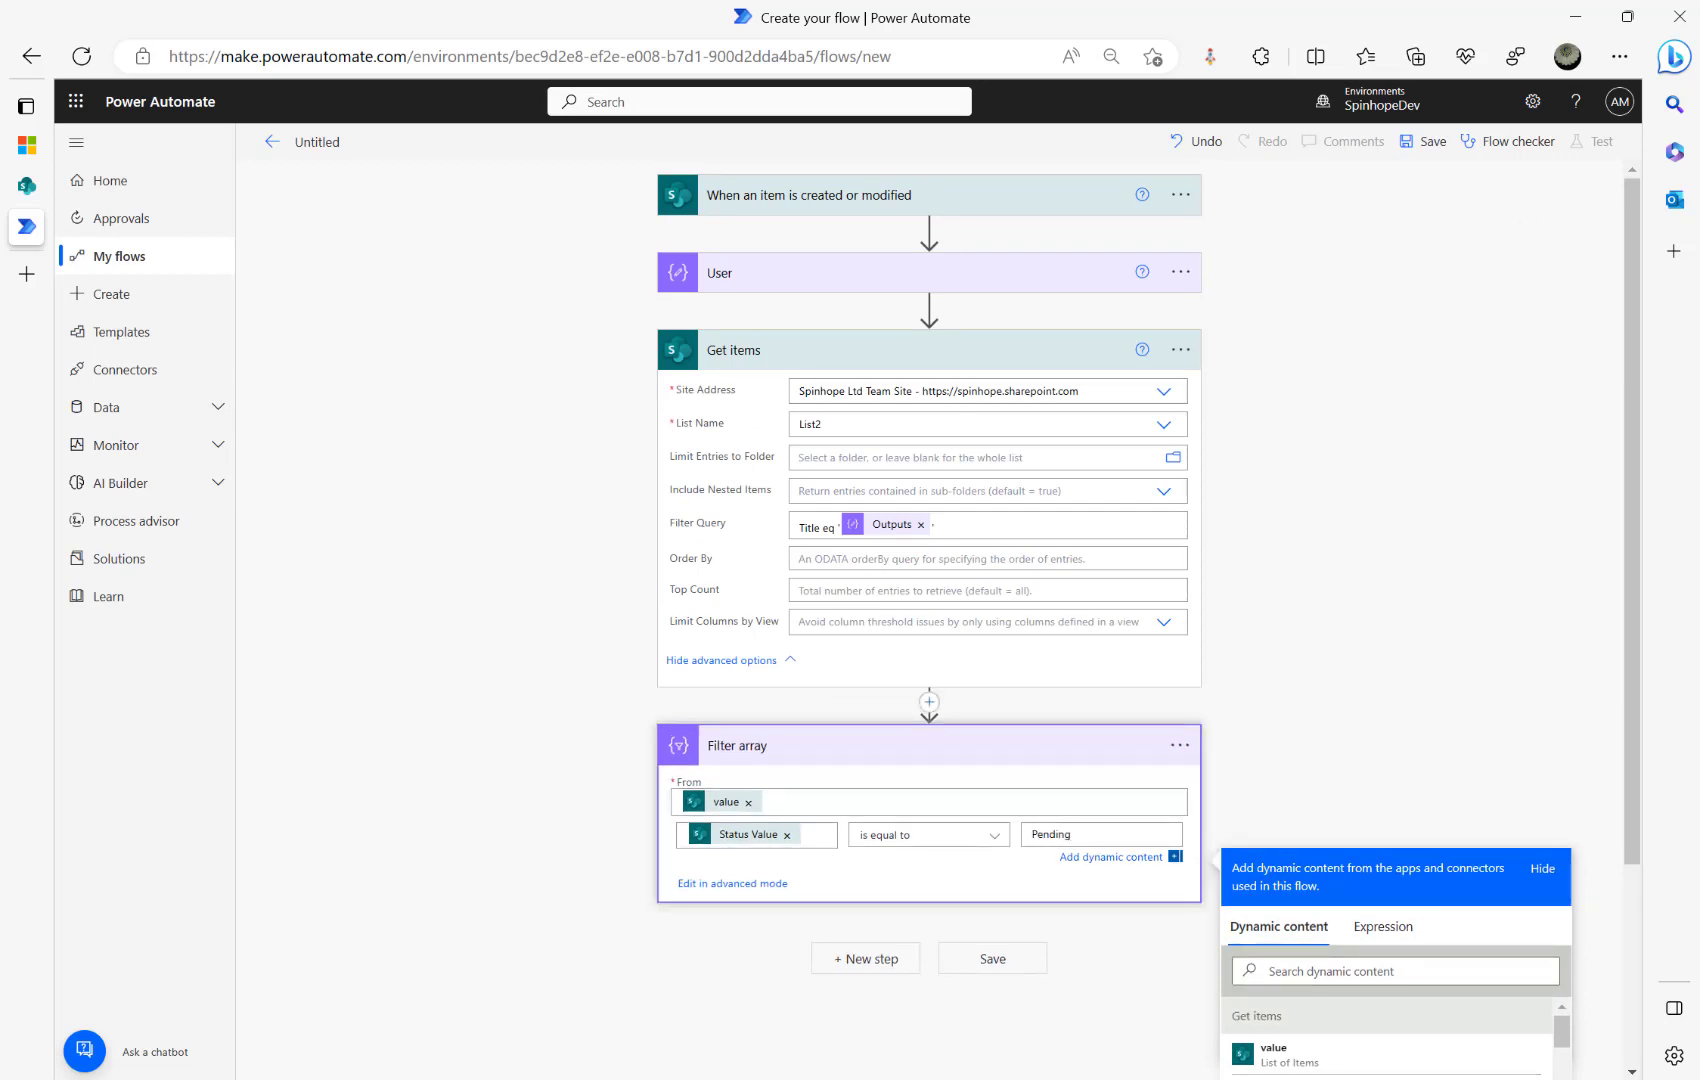
Step: Name the flow "Update Task from List 2 to List 1" and save it
left_click(314, 137)
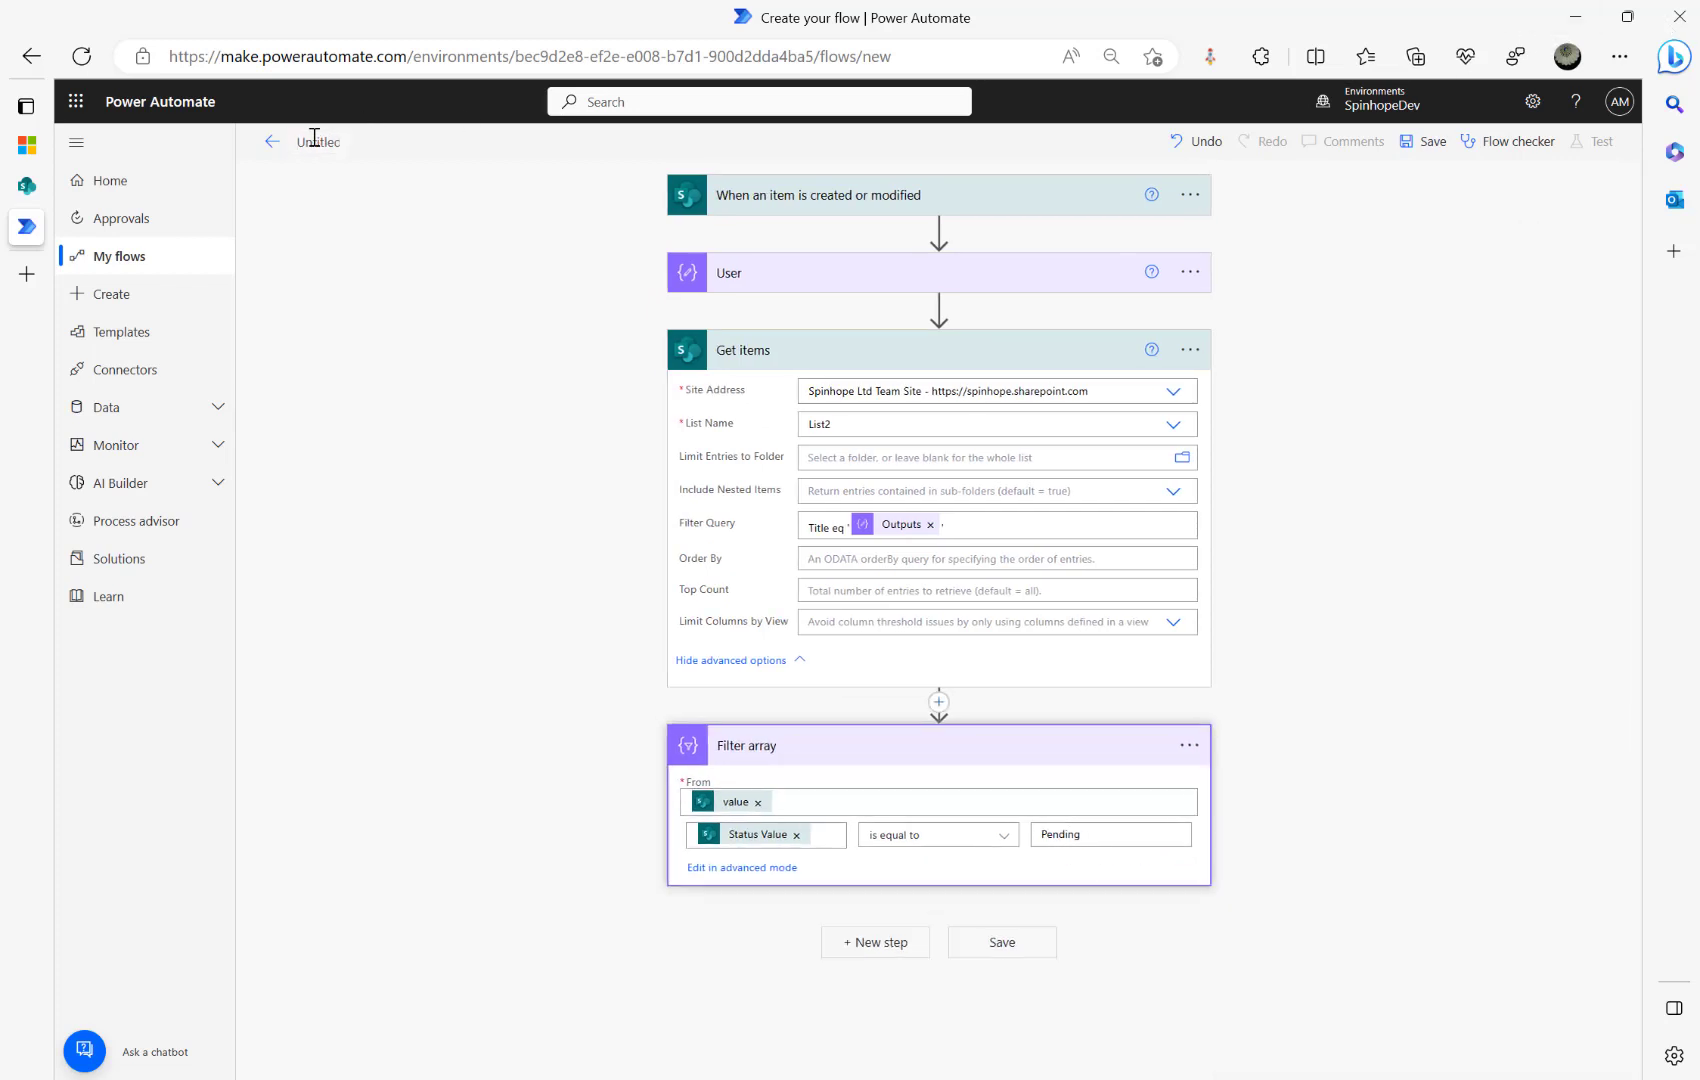
type("u")
key("BackSpace")
type("Update Task")
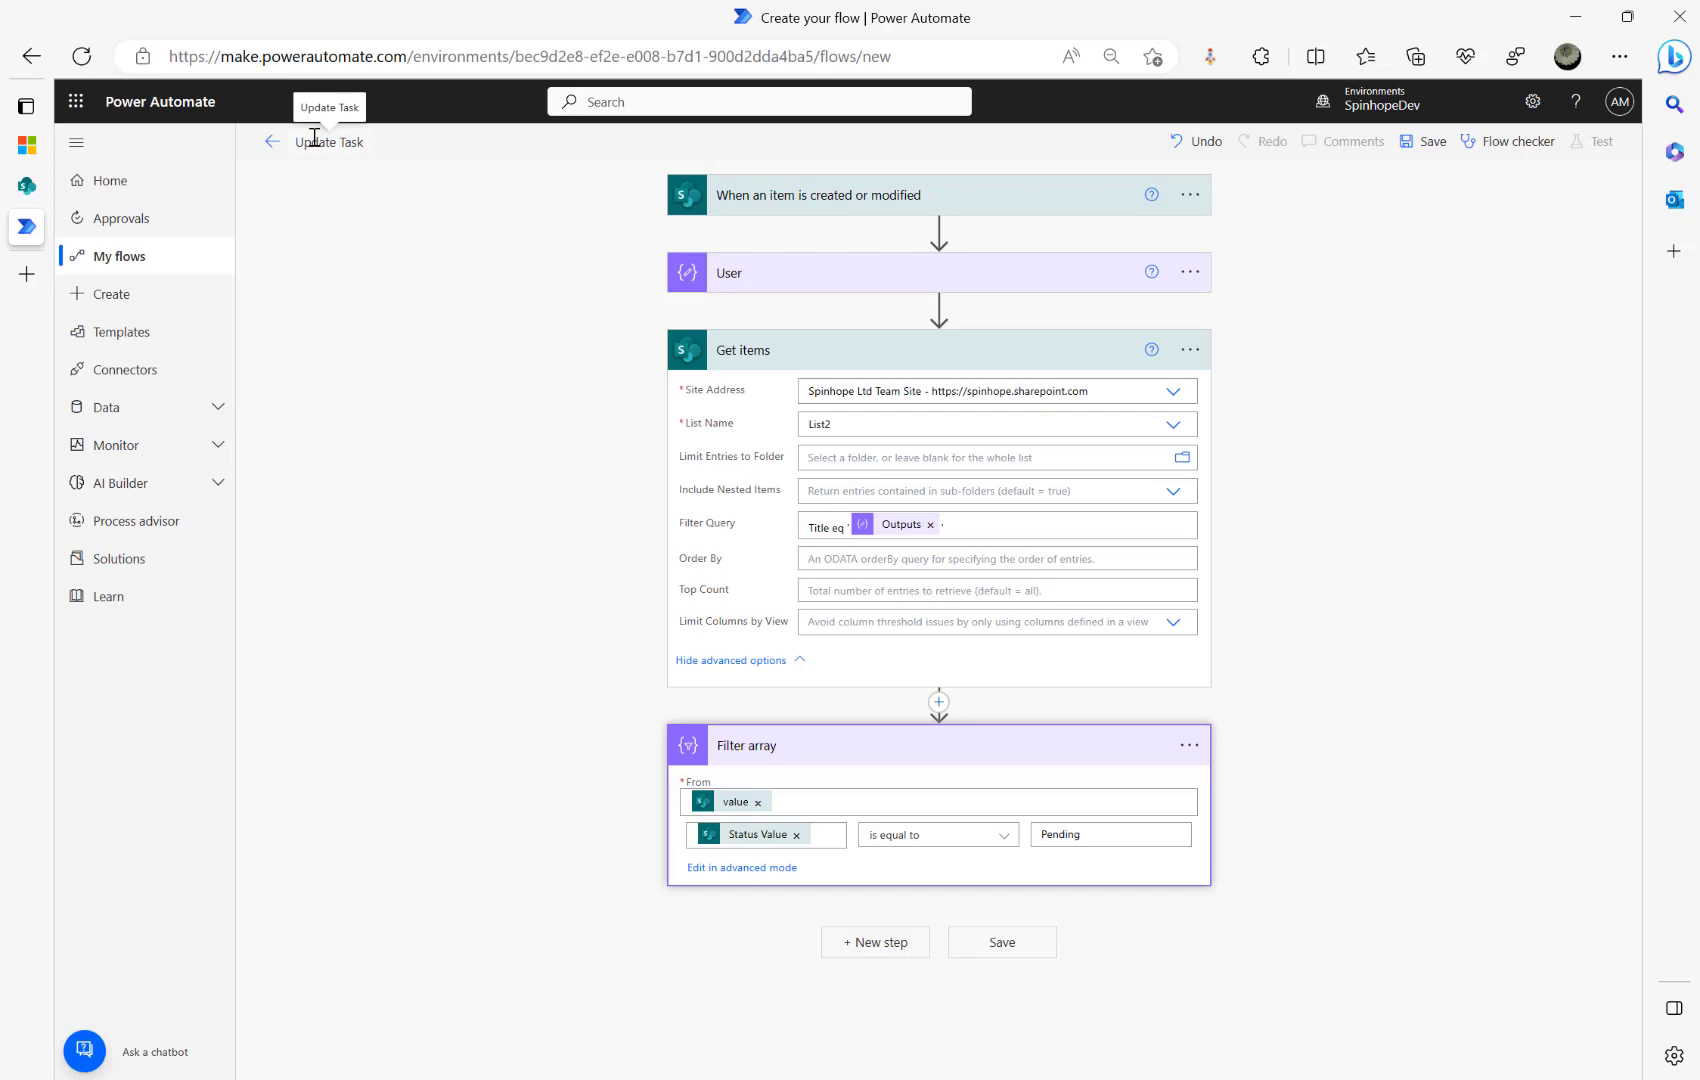
type(" from List")
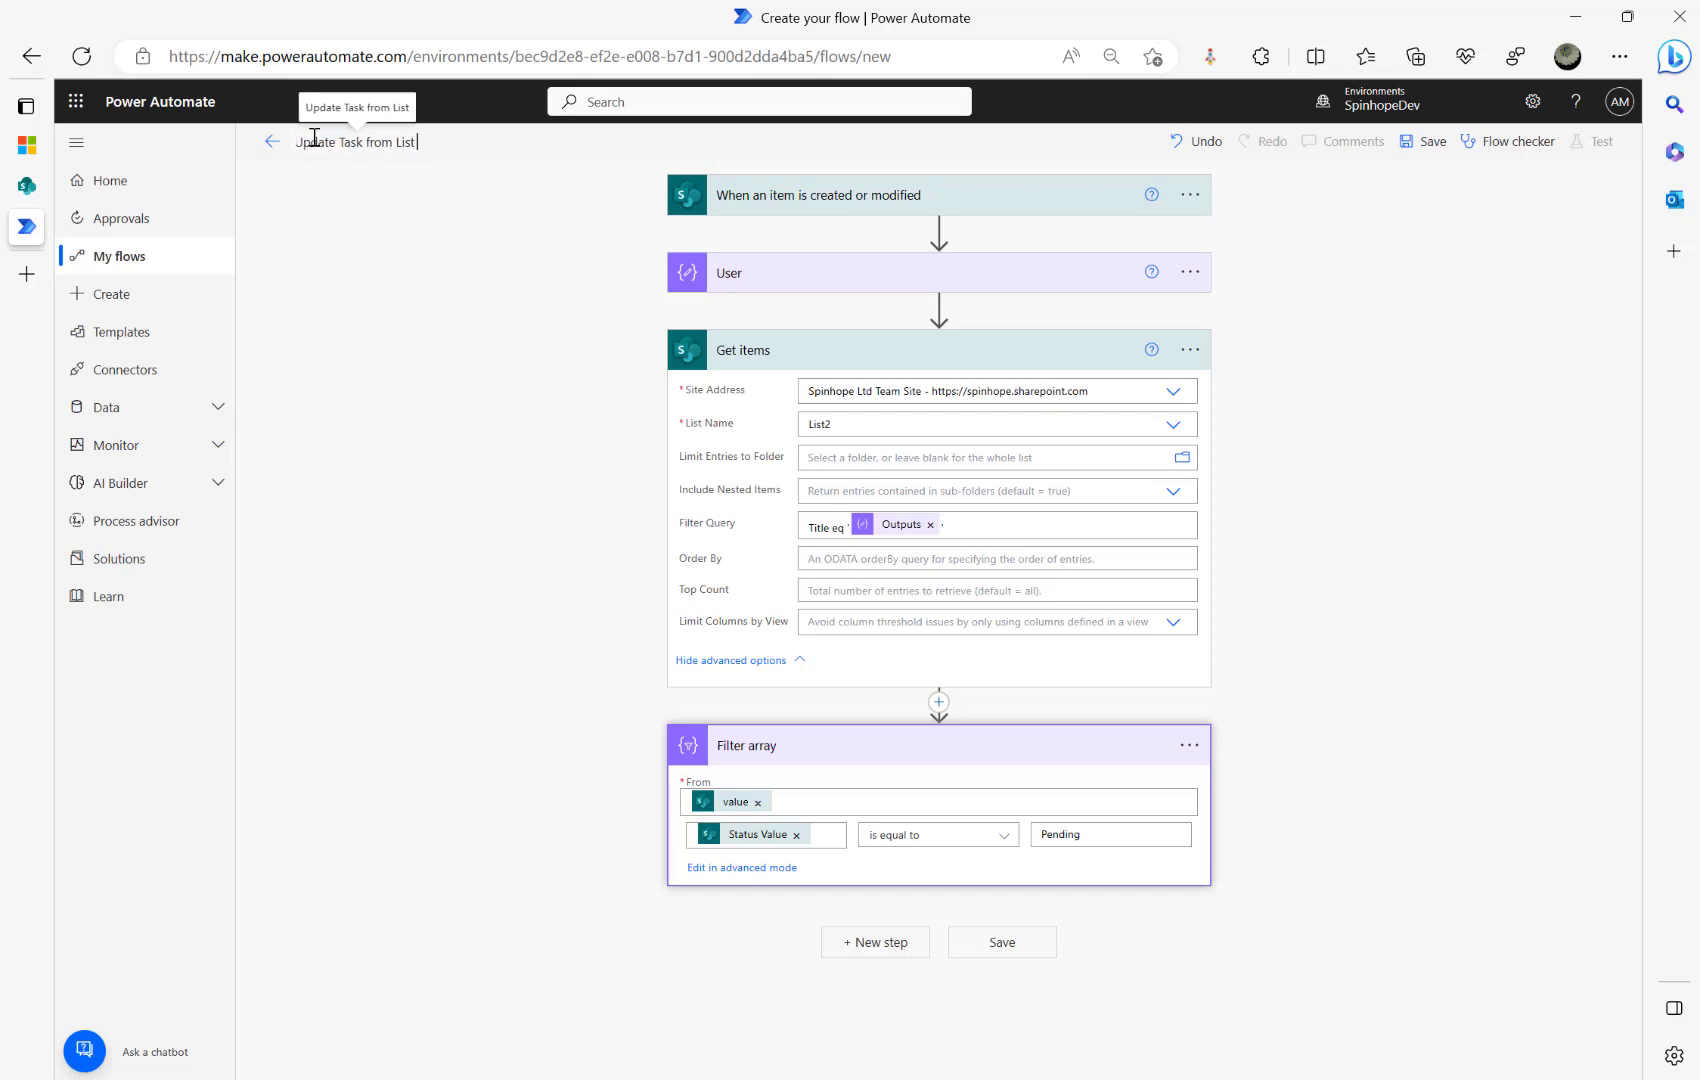
type(" 2 to")
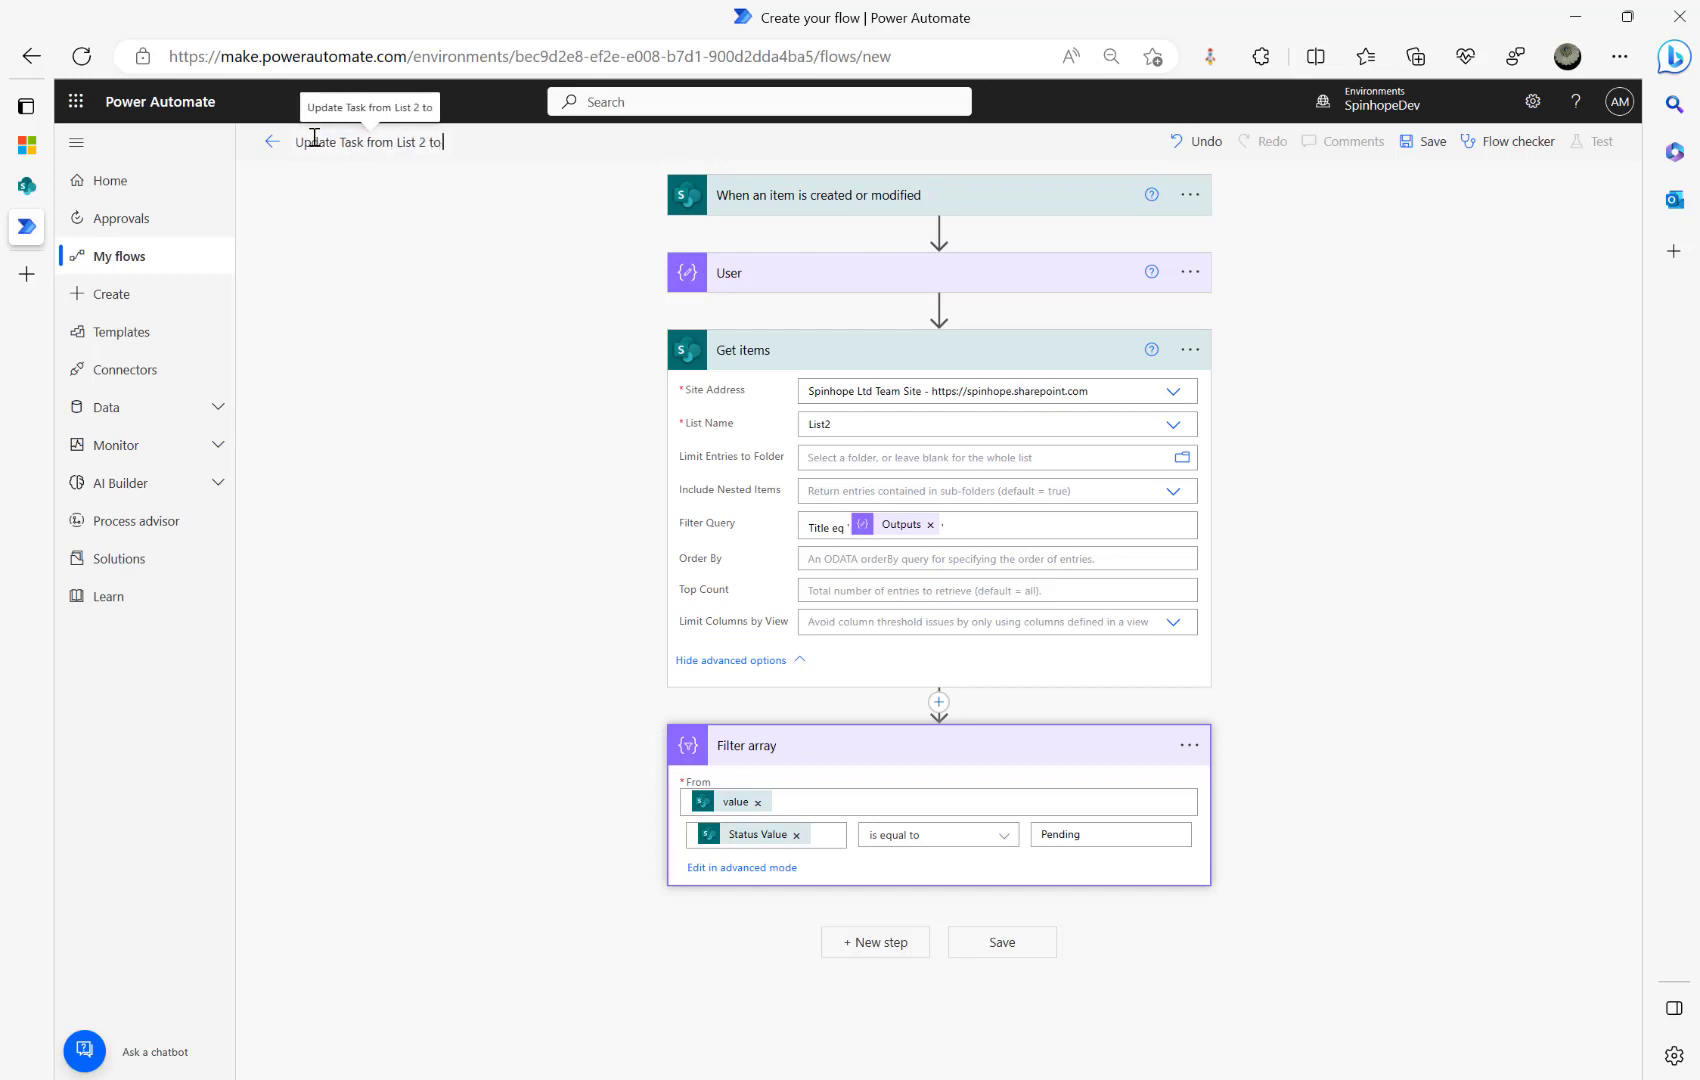
type(" List 1")
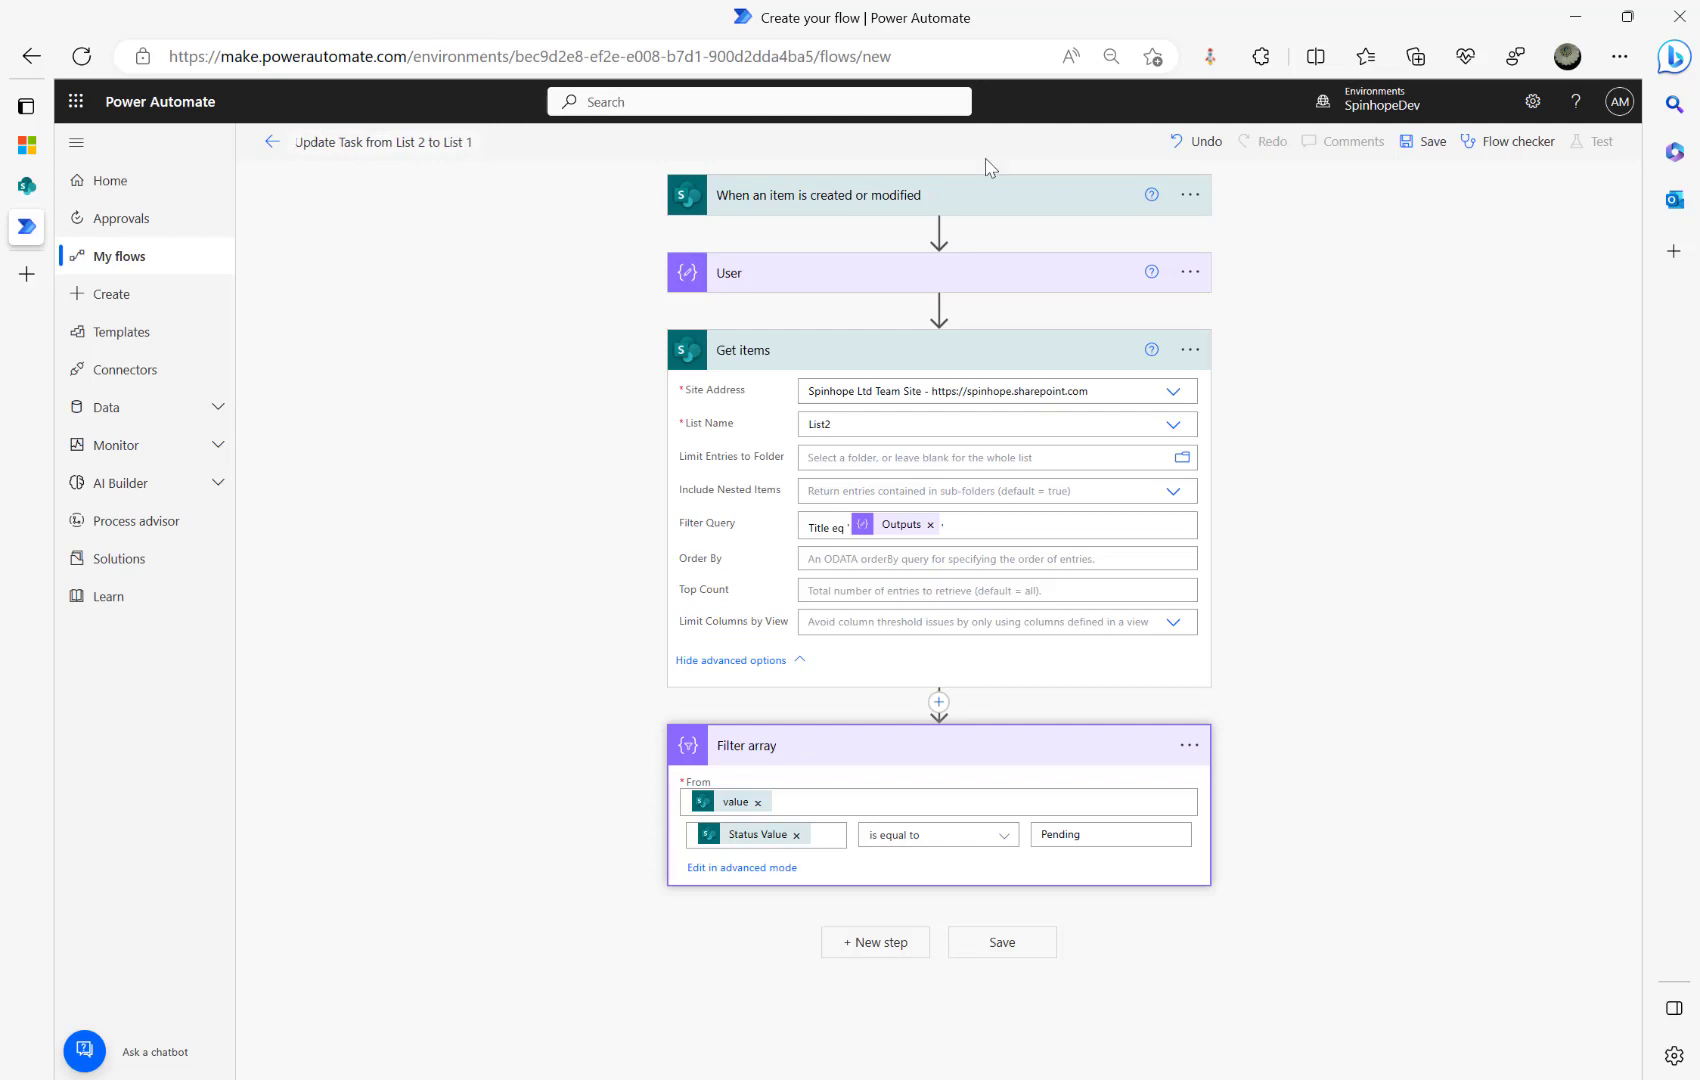
left_click(1430, 148)
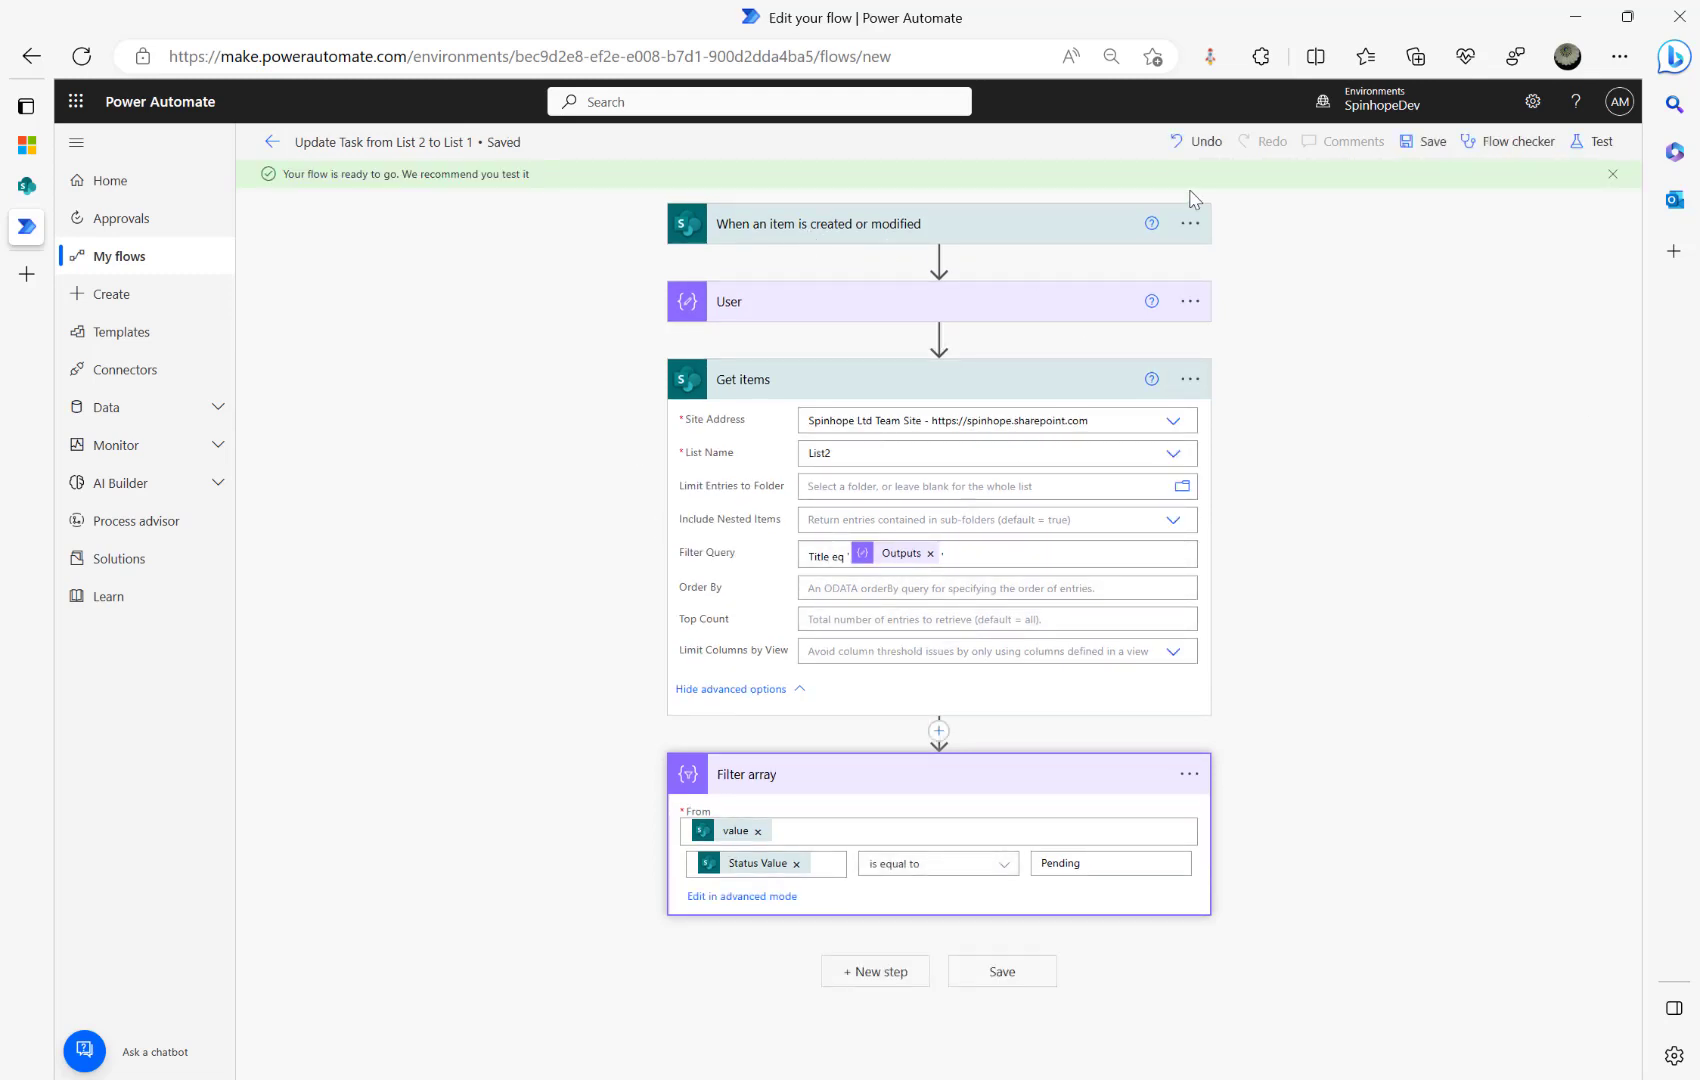
Step: Start a manual test run of the flow
left_click(1595, 142)
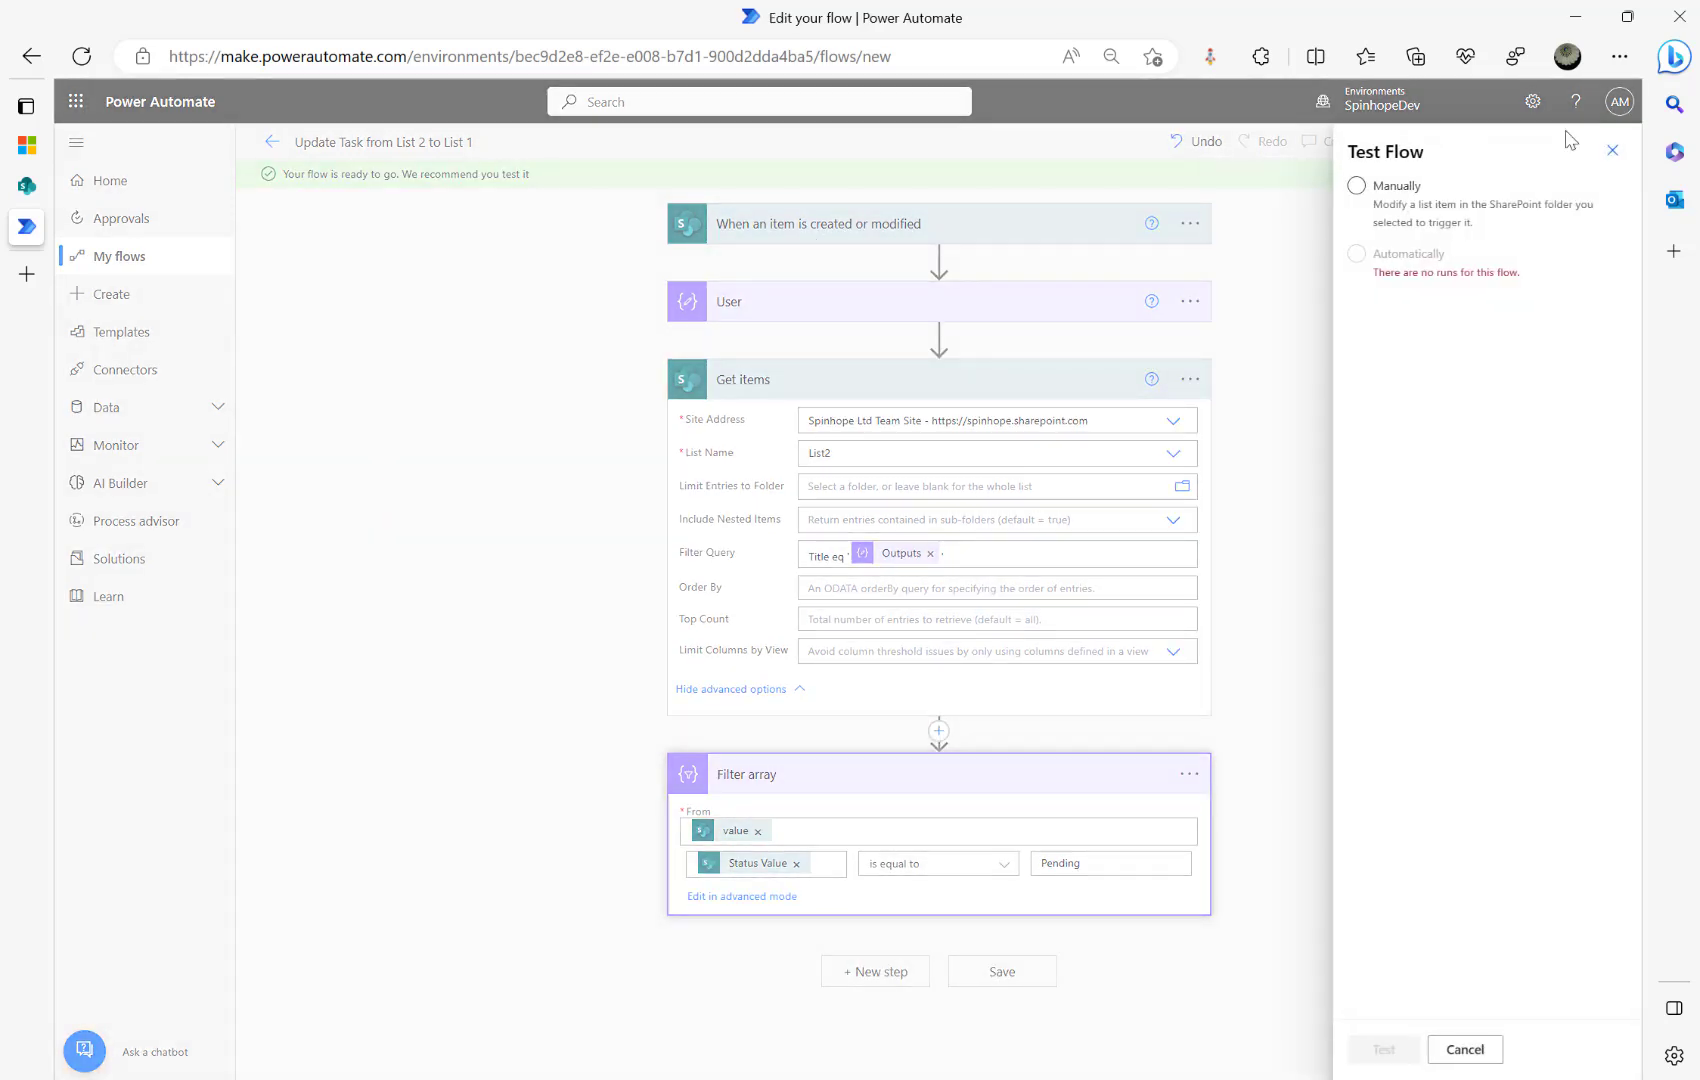
left_click(1407, 190)
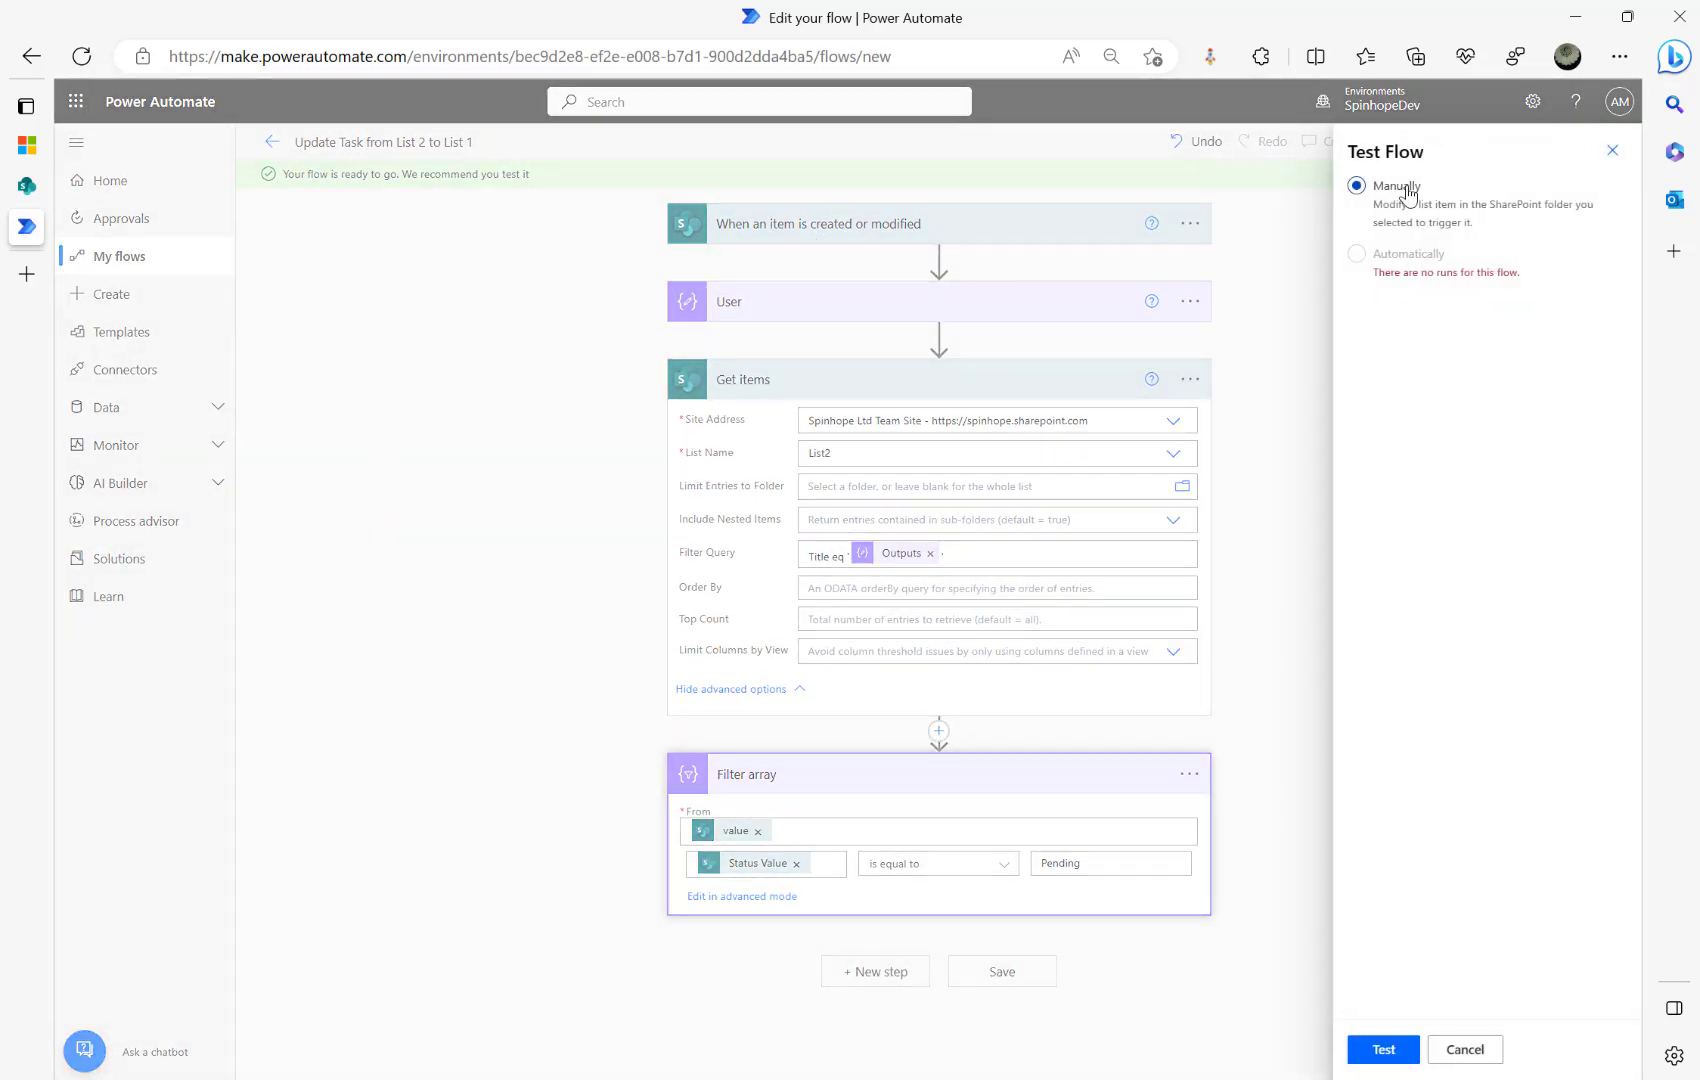
left_click(1384, 1050)
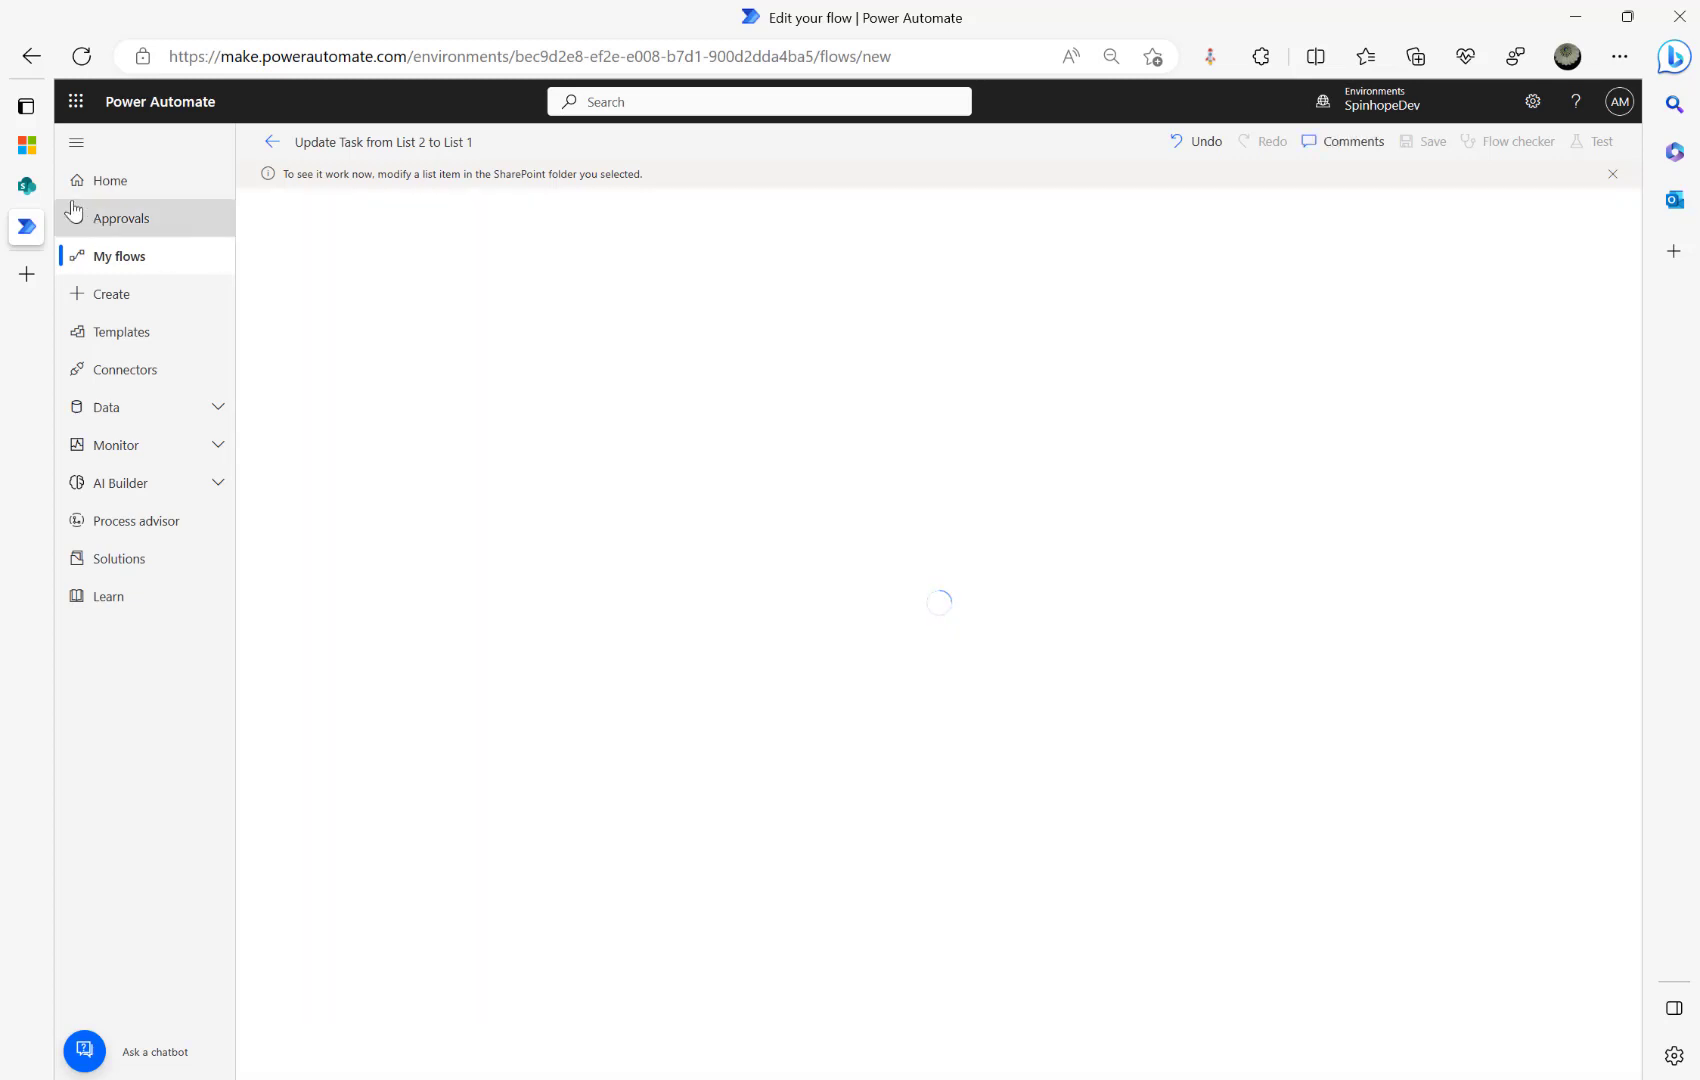
Step: Switch to SharePoint and save a new List2 item for User1 with the task Task1
left_click(27, 185)
left_click(448, 284)
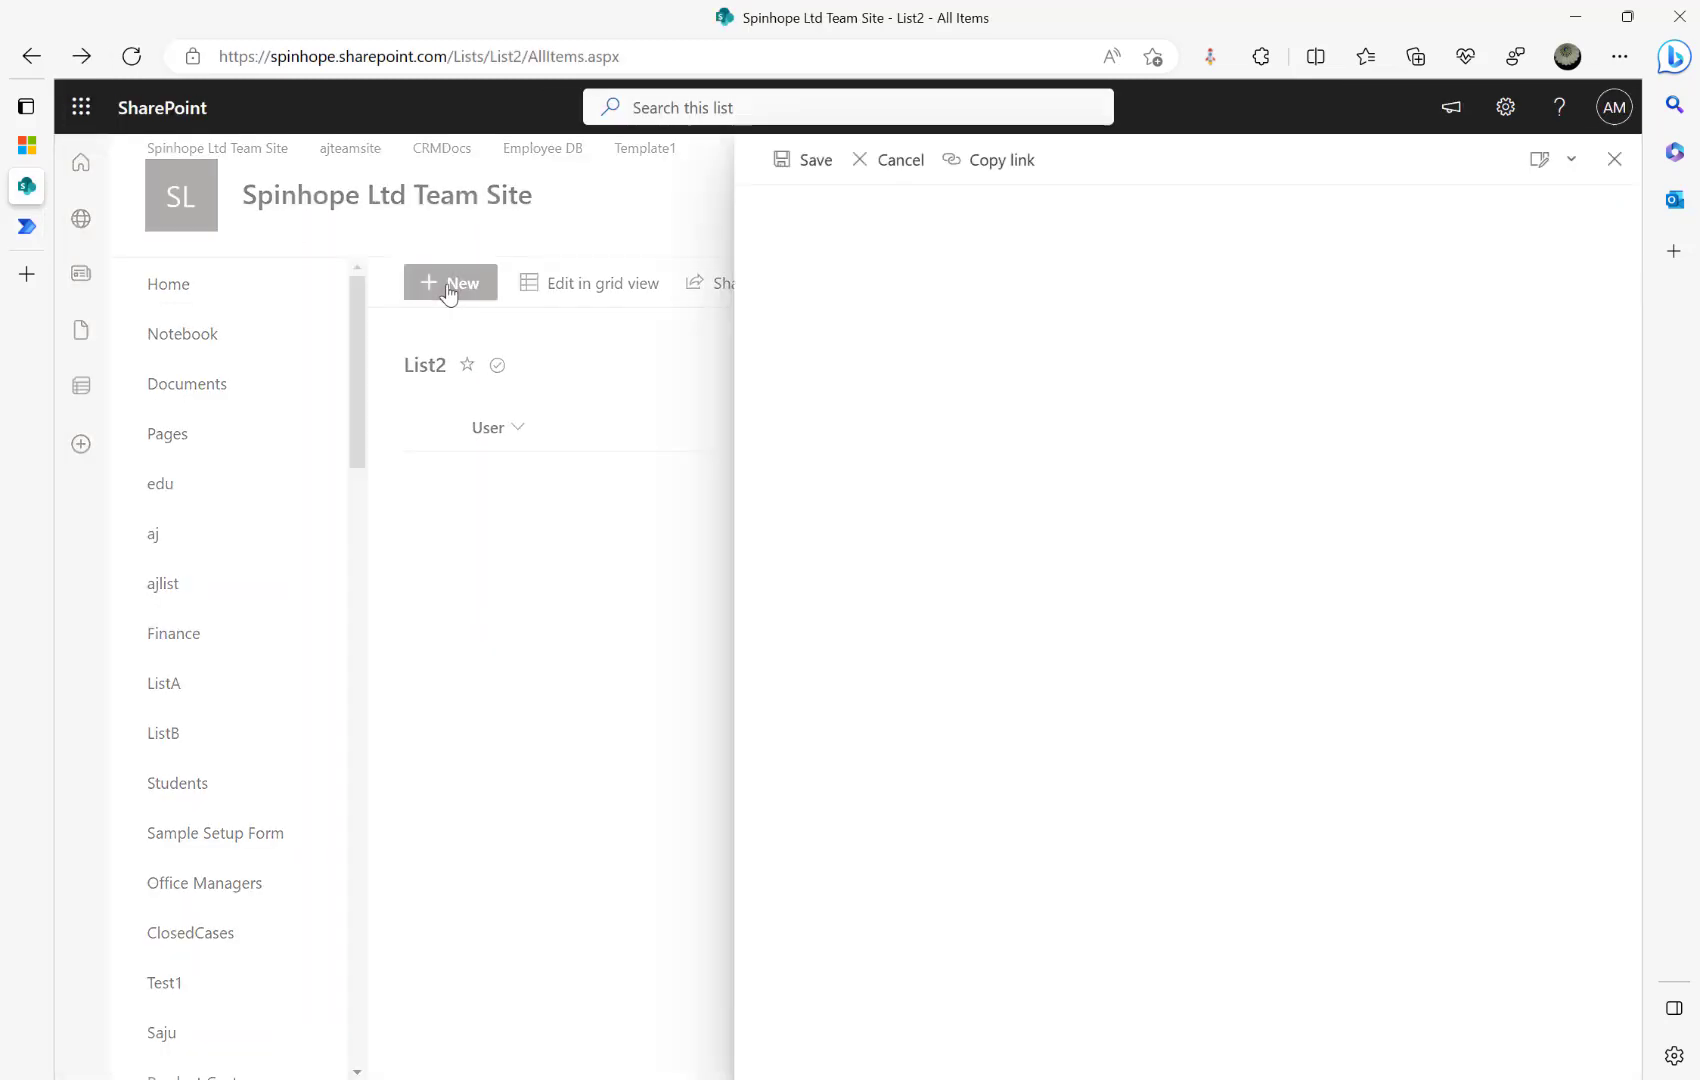
type("User1")
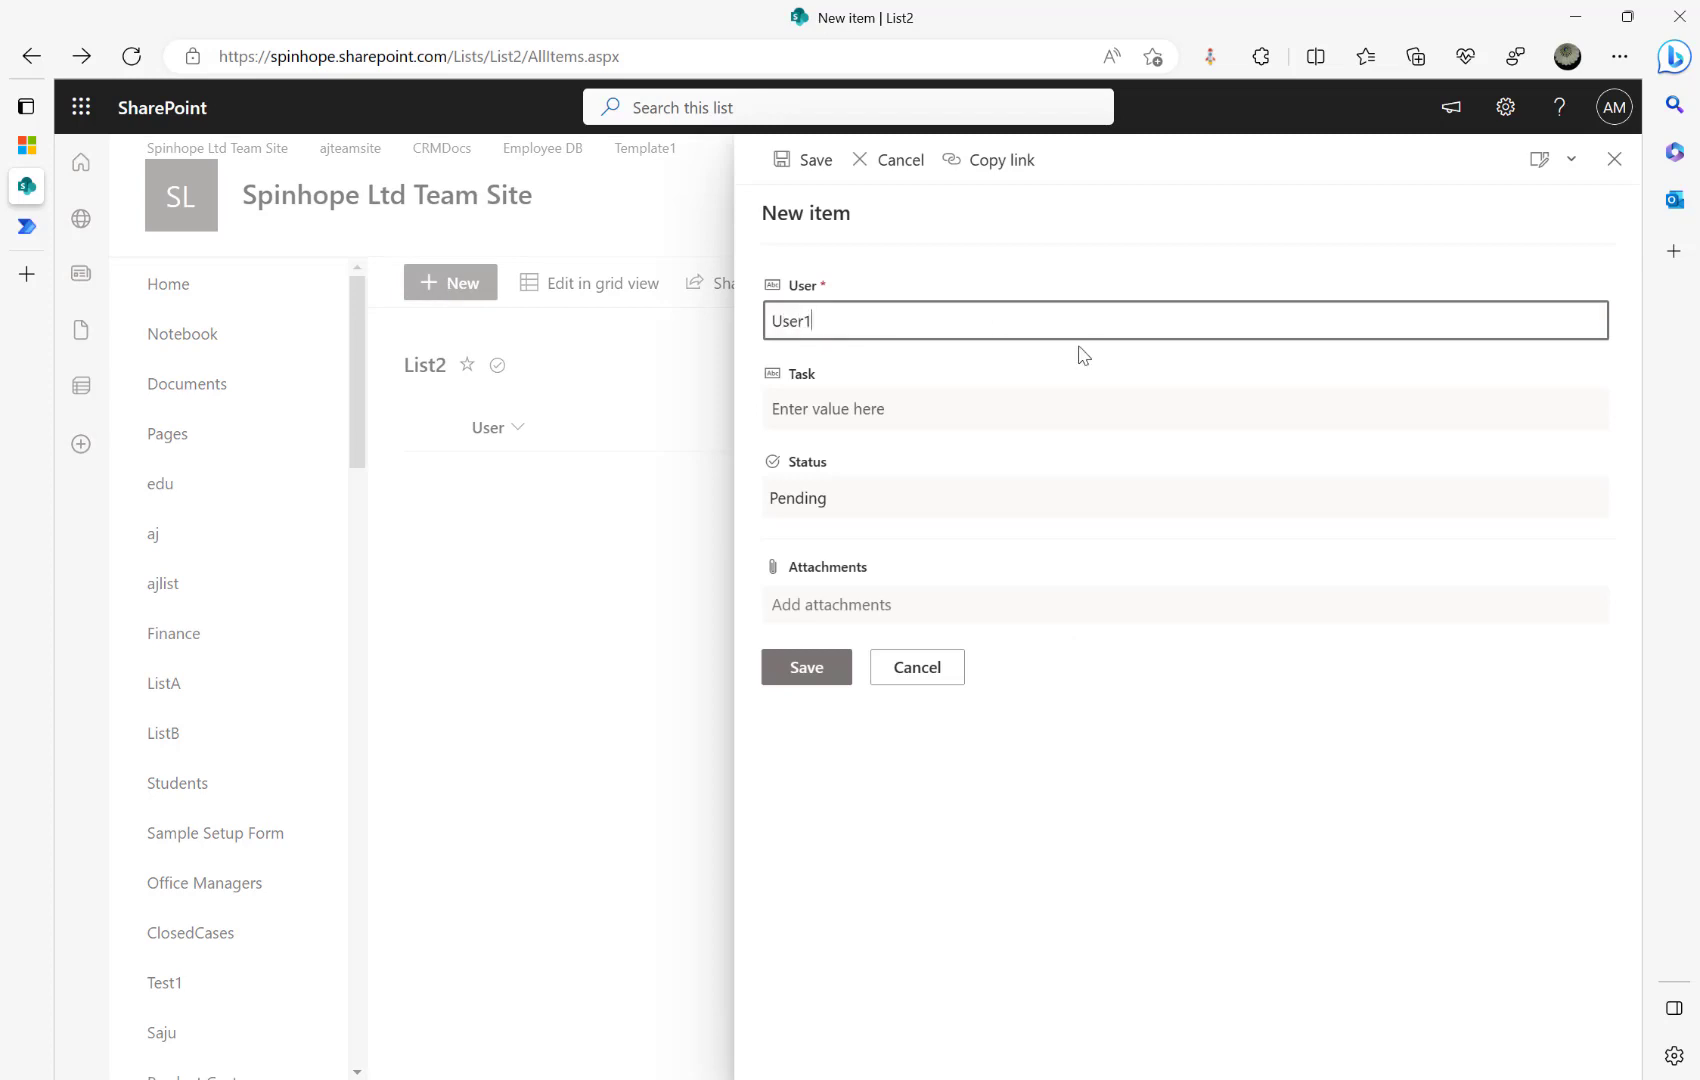
key("Tab")
type("Ta")
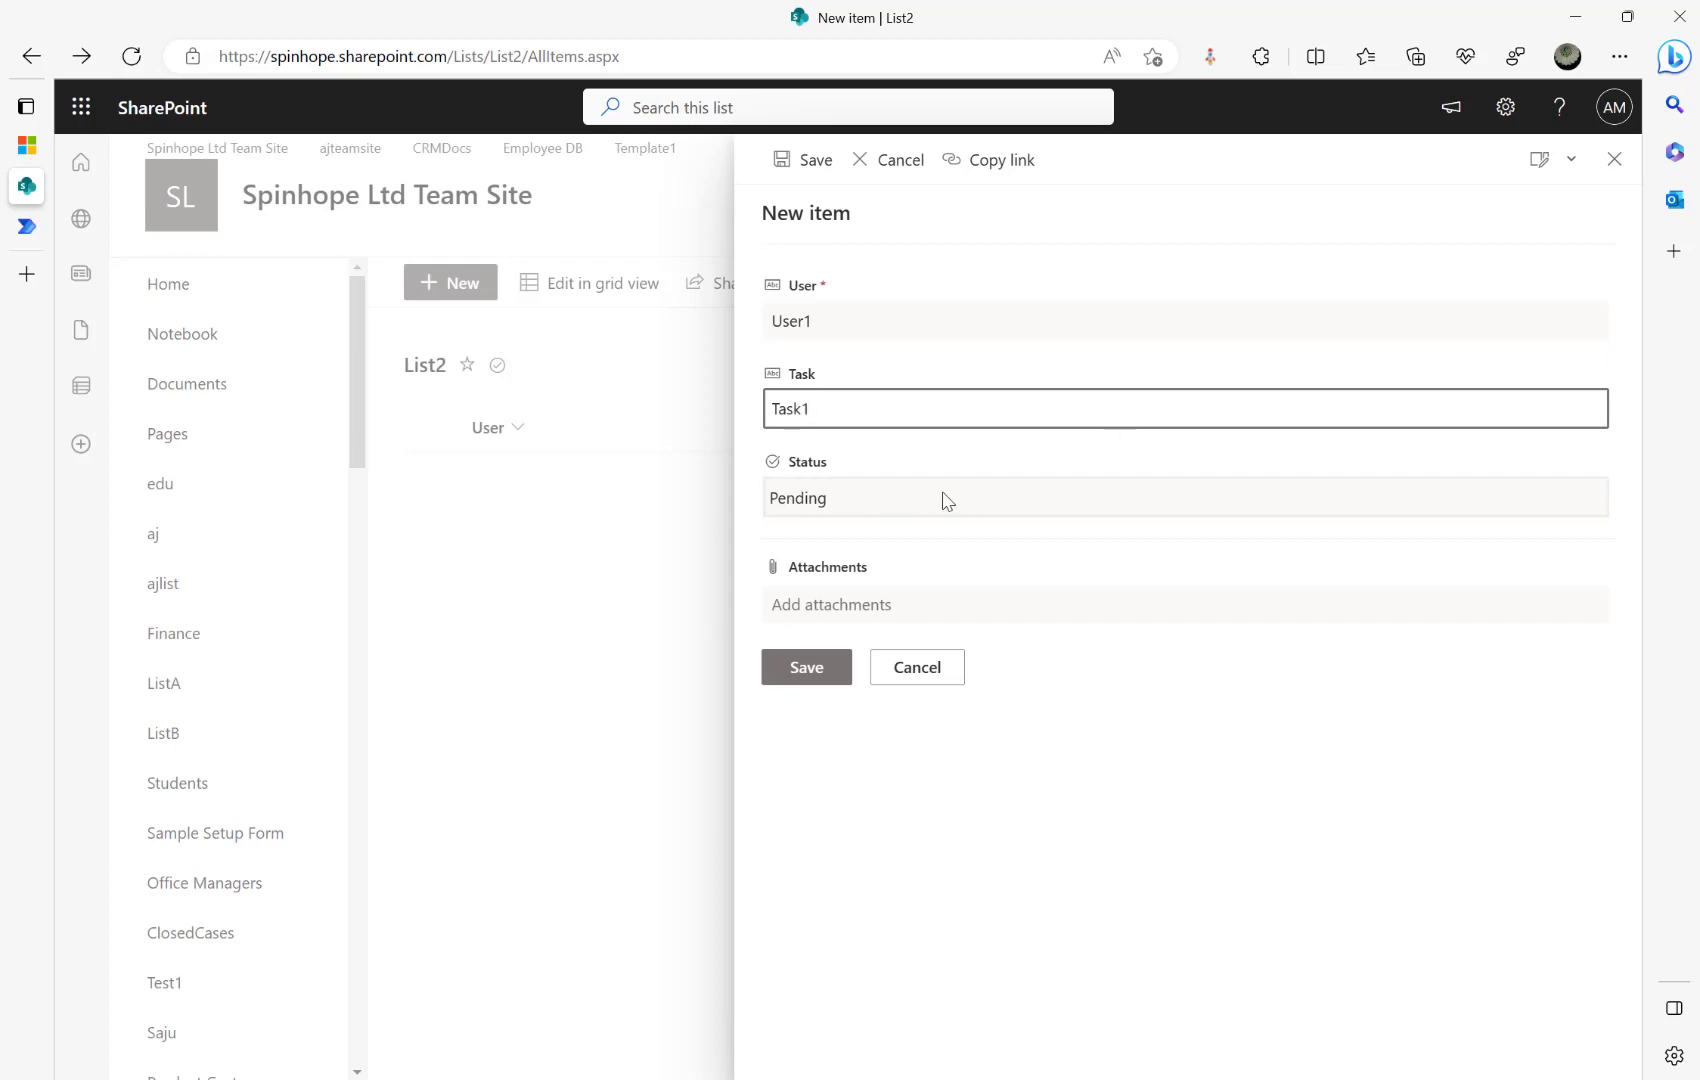
left_click(810, 671)
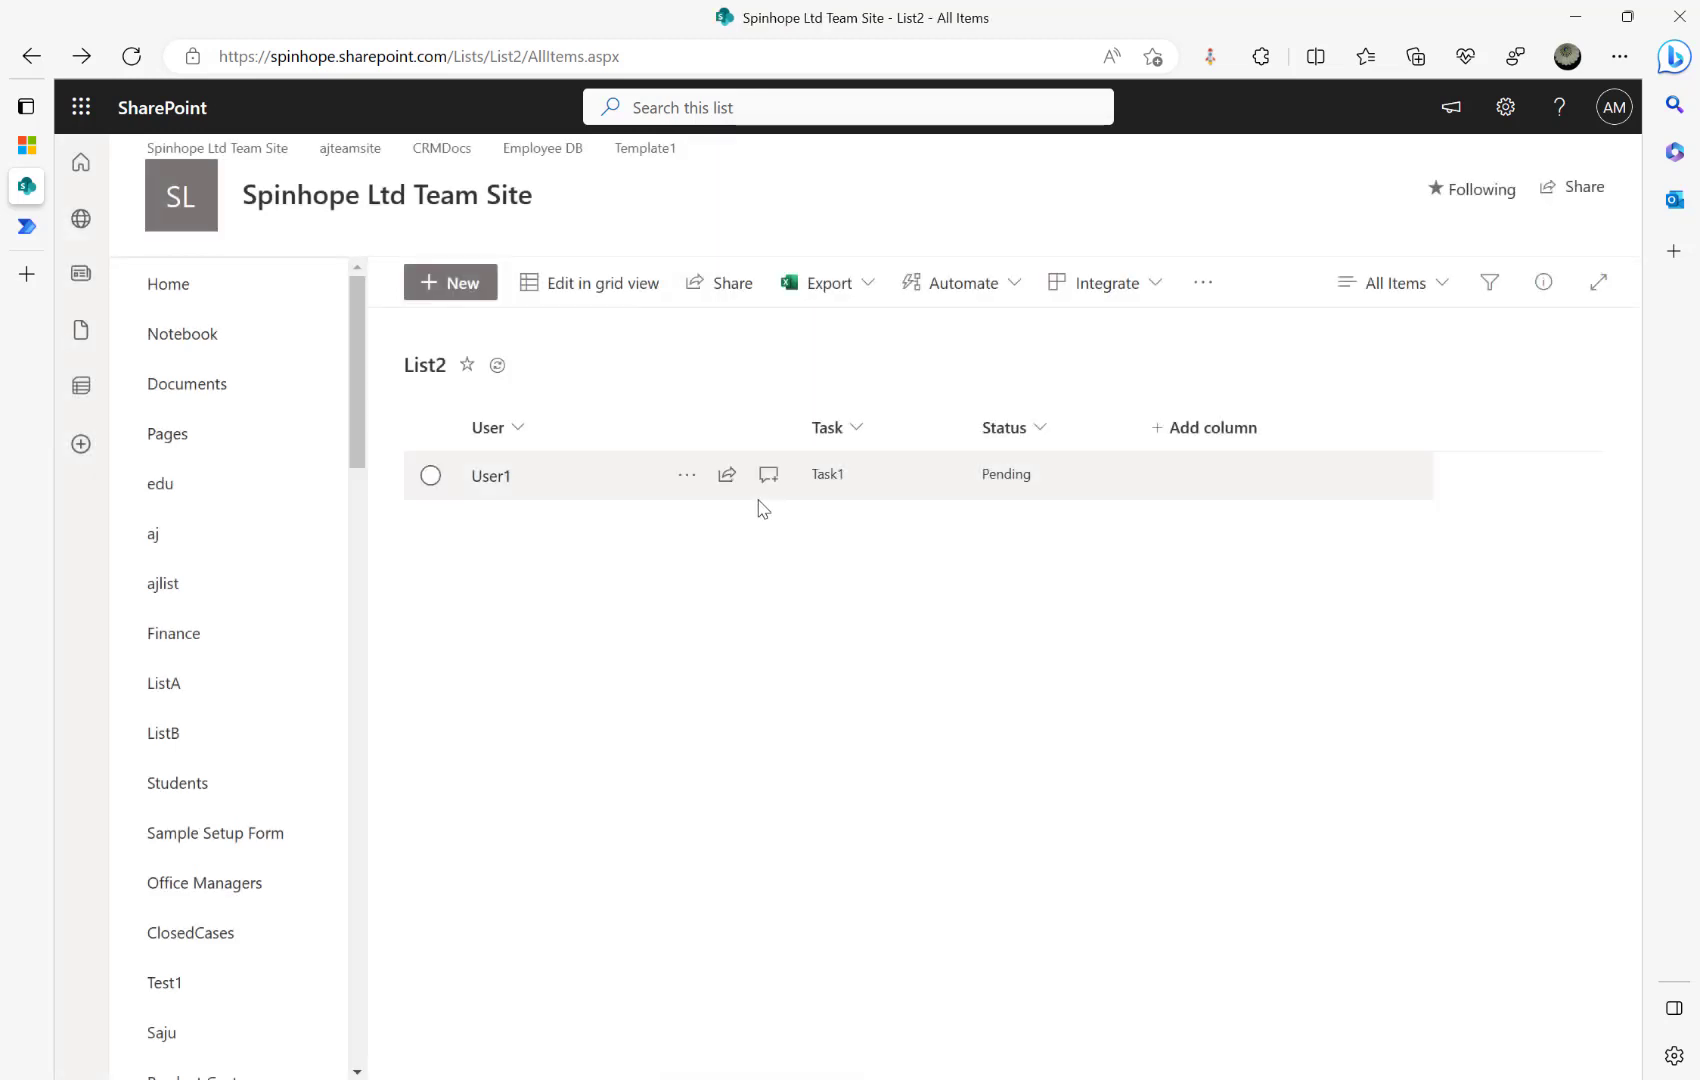
Step: Switch back to Power Automate and examine the Filter array and Get items details of the test run
left_click(15, 228)
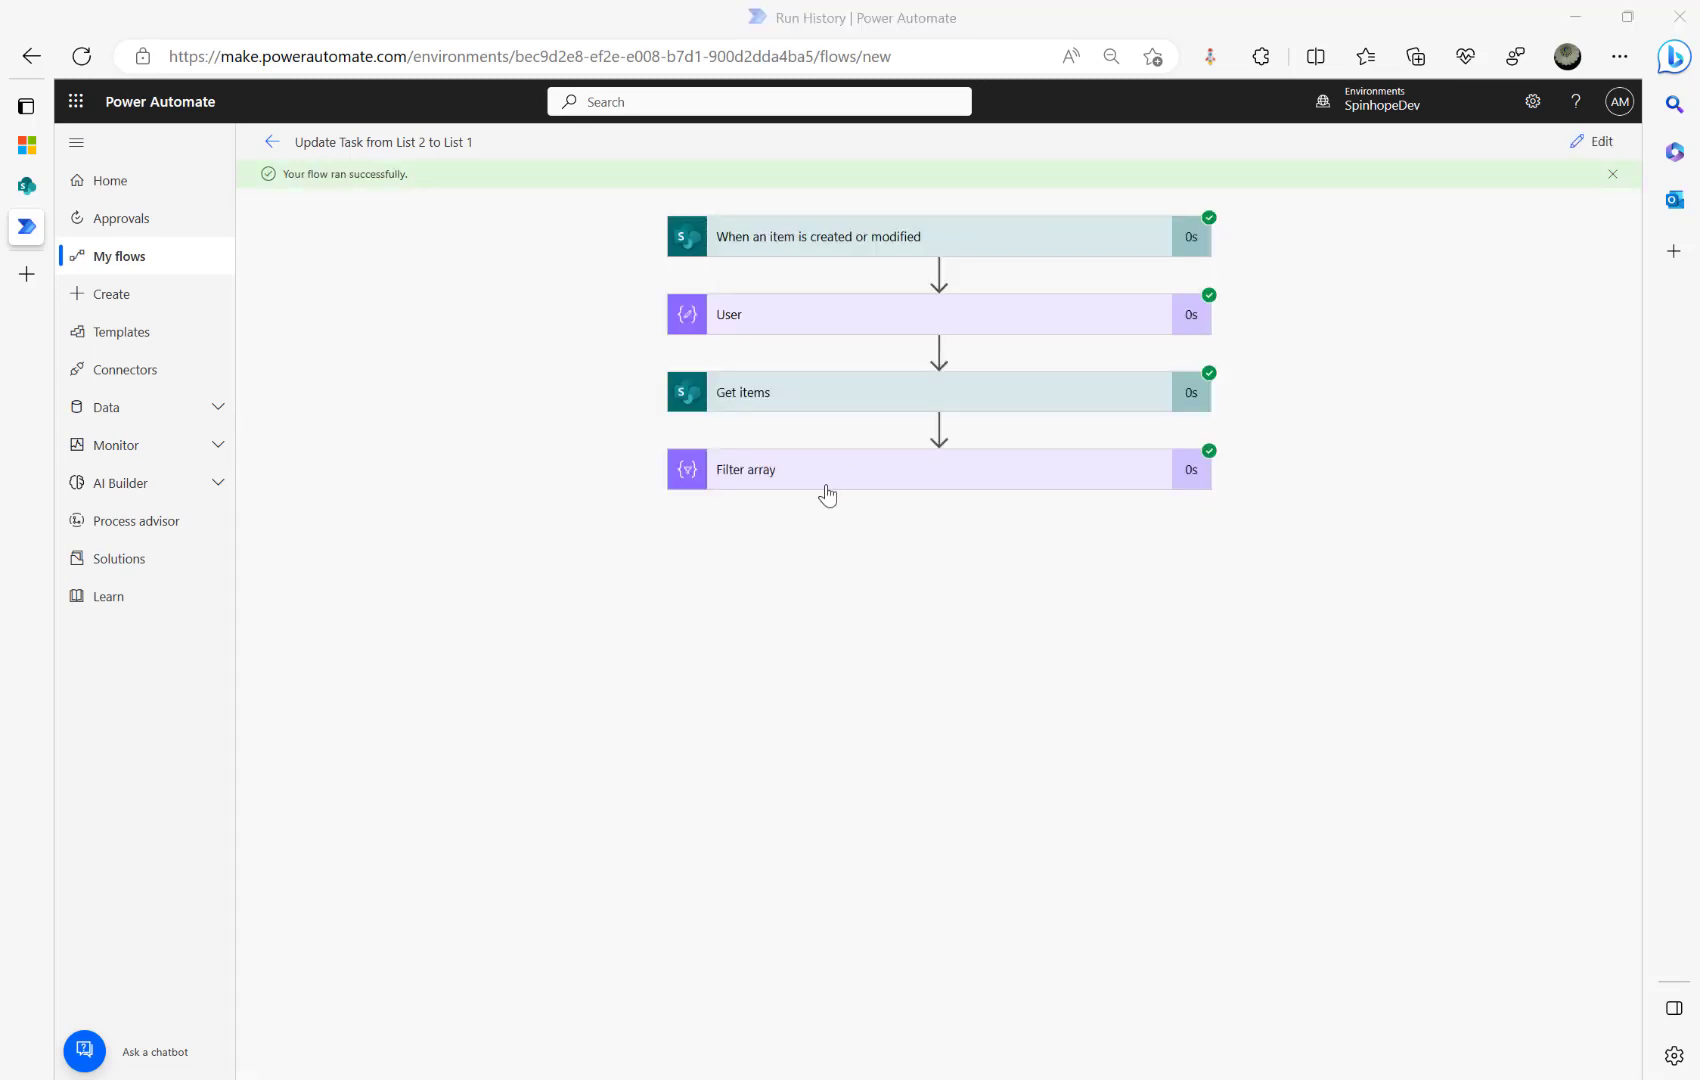
left_click(827, 493)
scroll(950, 875, "down", 6)
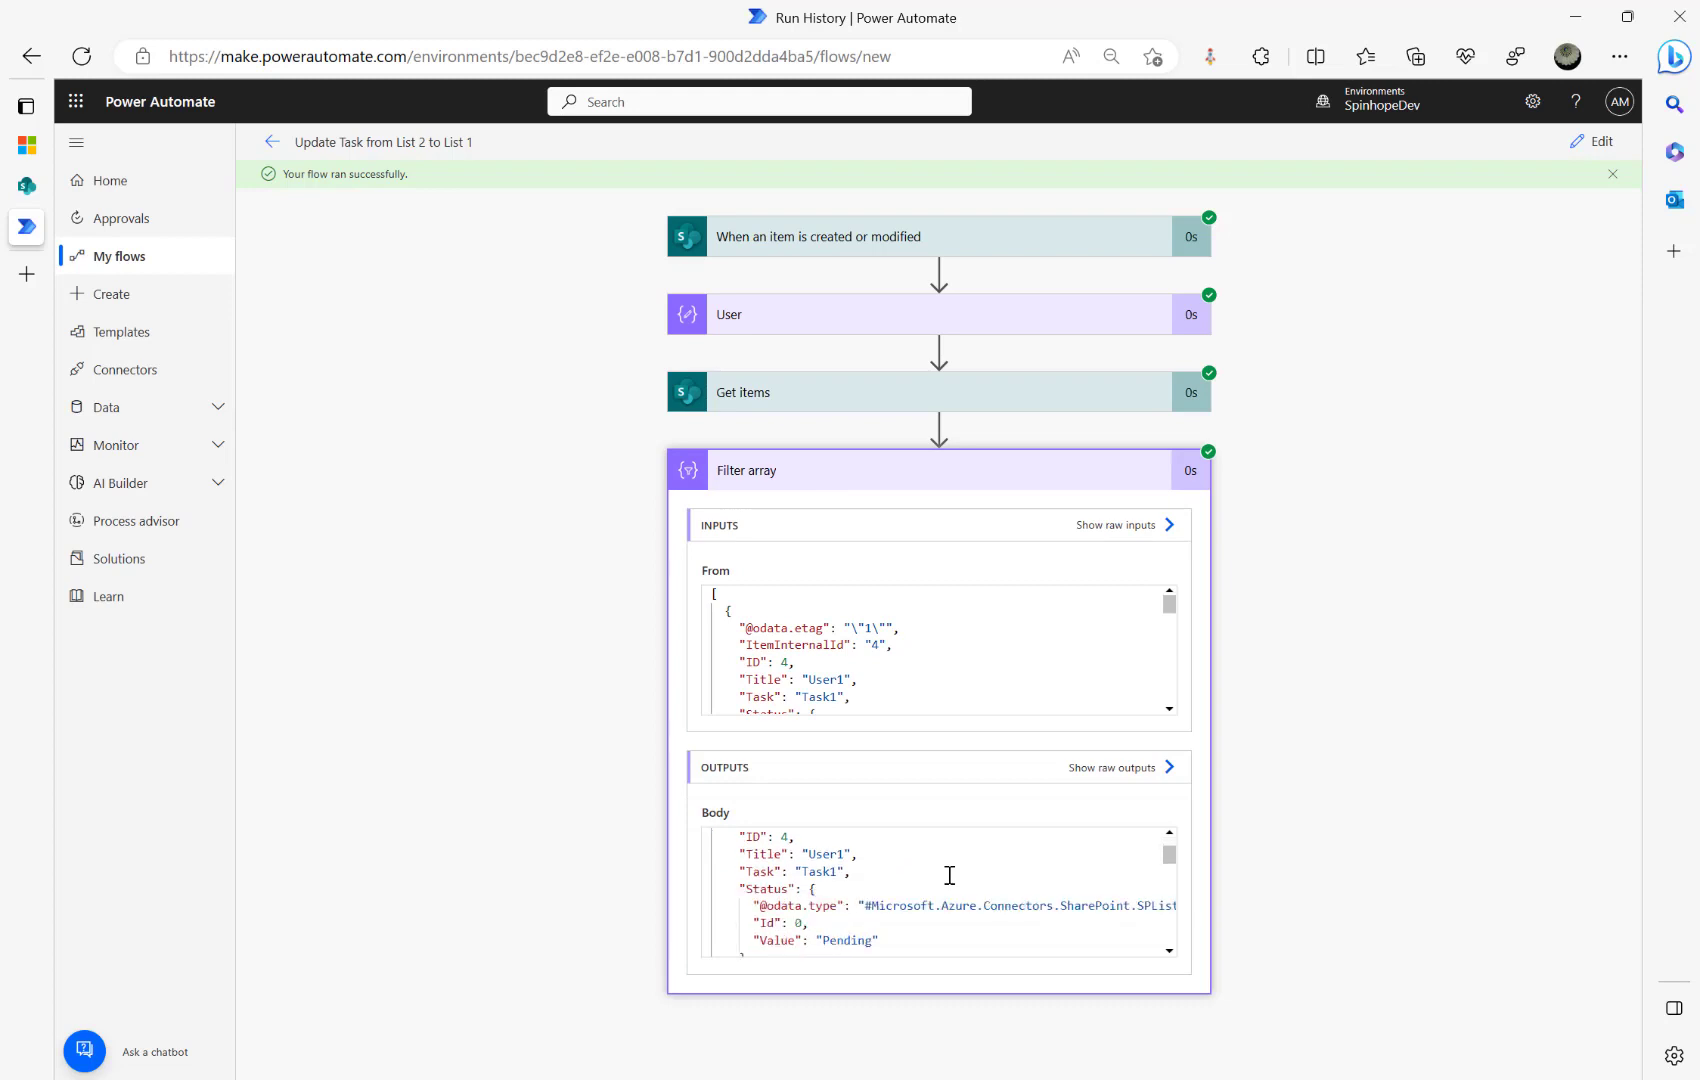
left_click(841, 405)
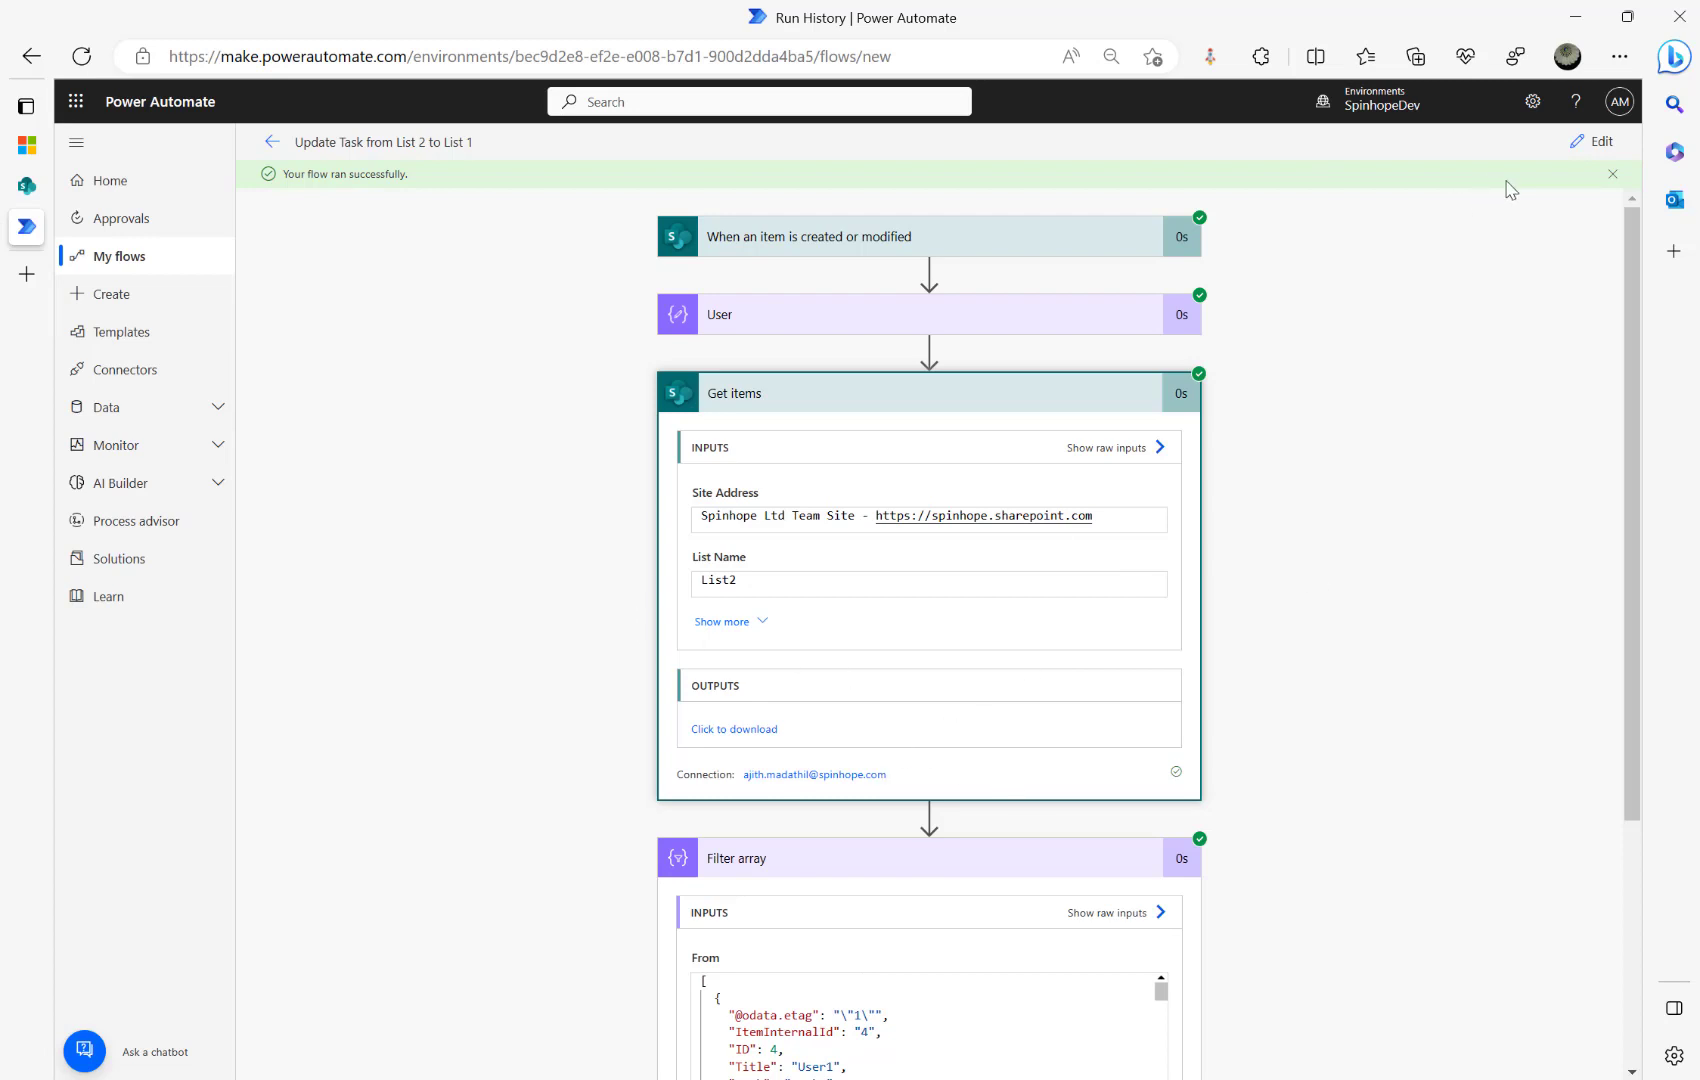
Step: Reopen the flow for editing and check the required Pending Task format for List 1 in the forum post
left_click(1592, 141)
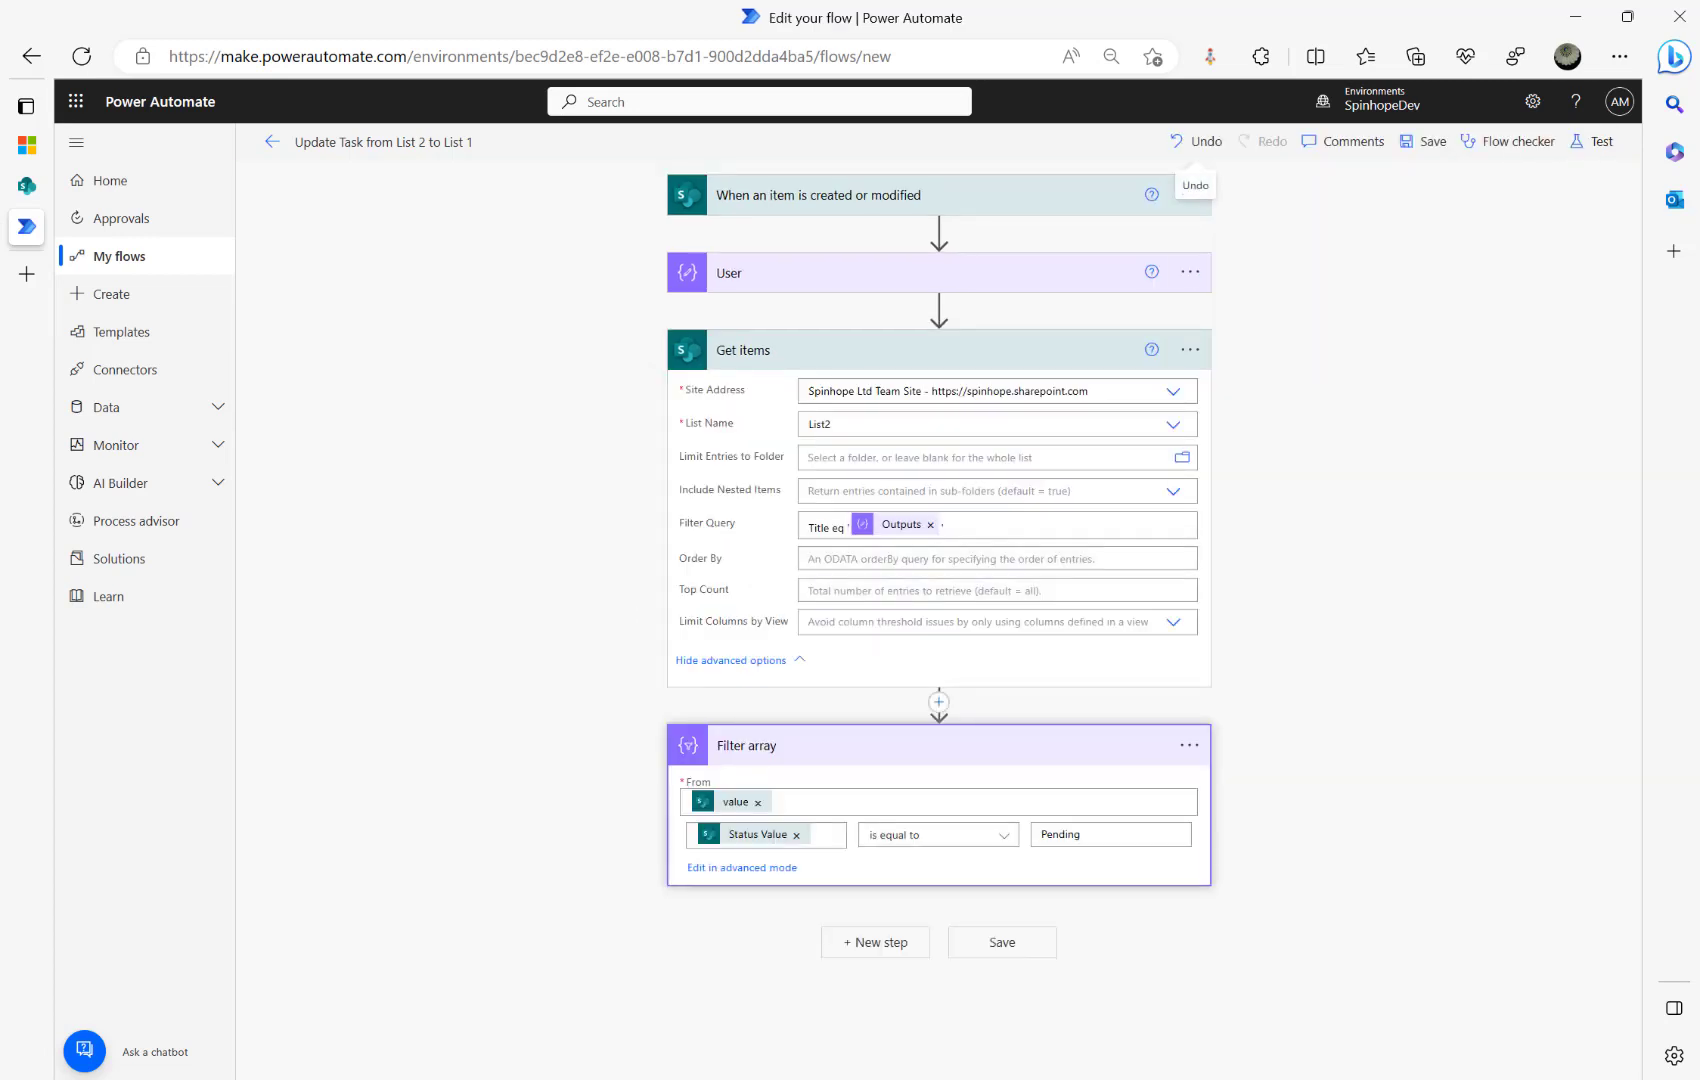
left_click(27, 146)
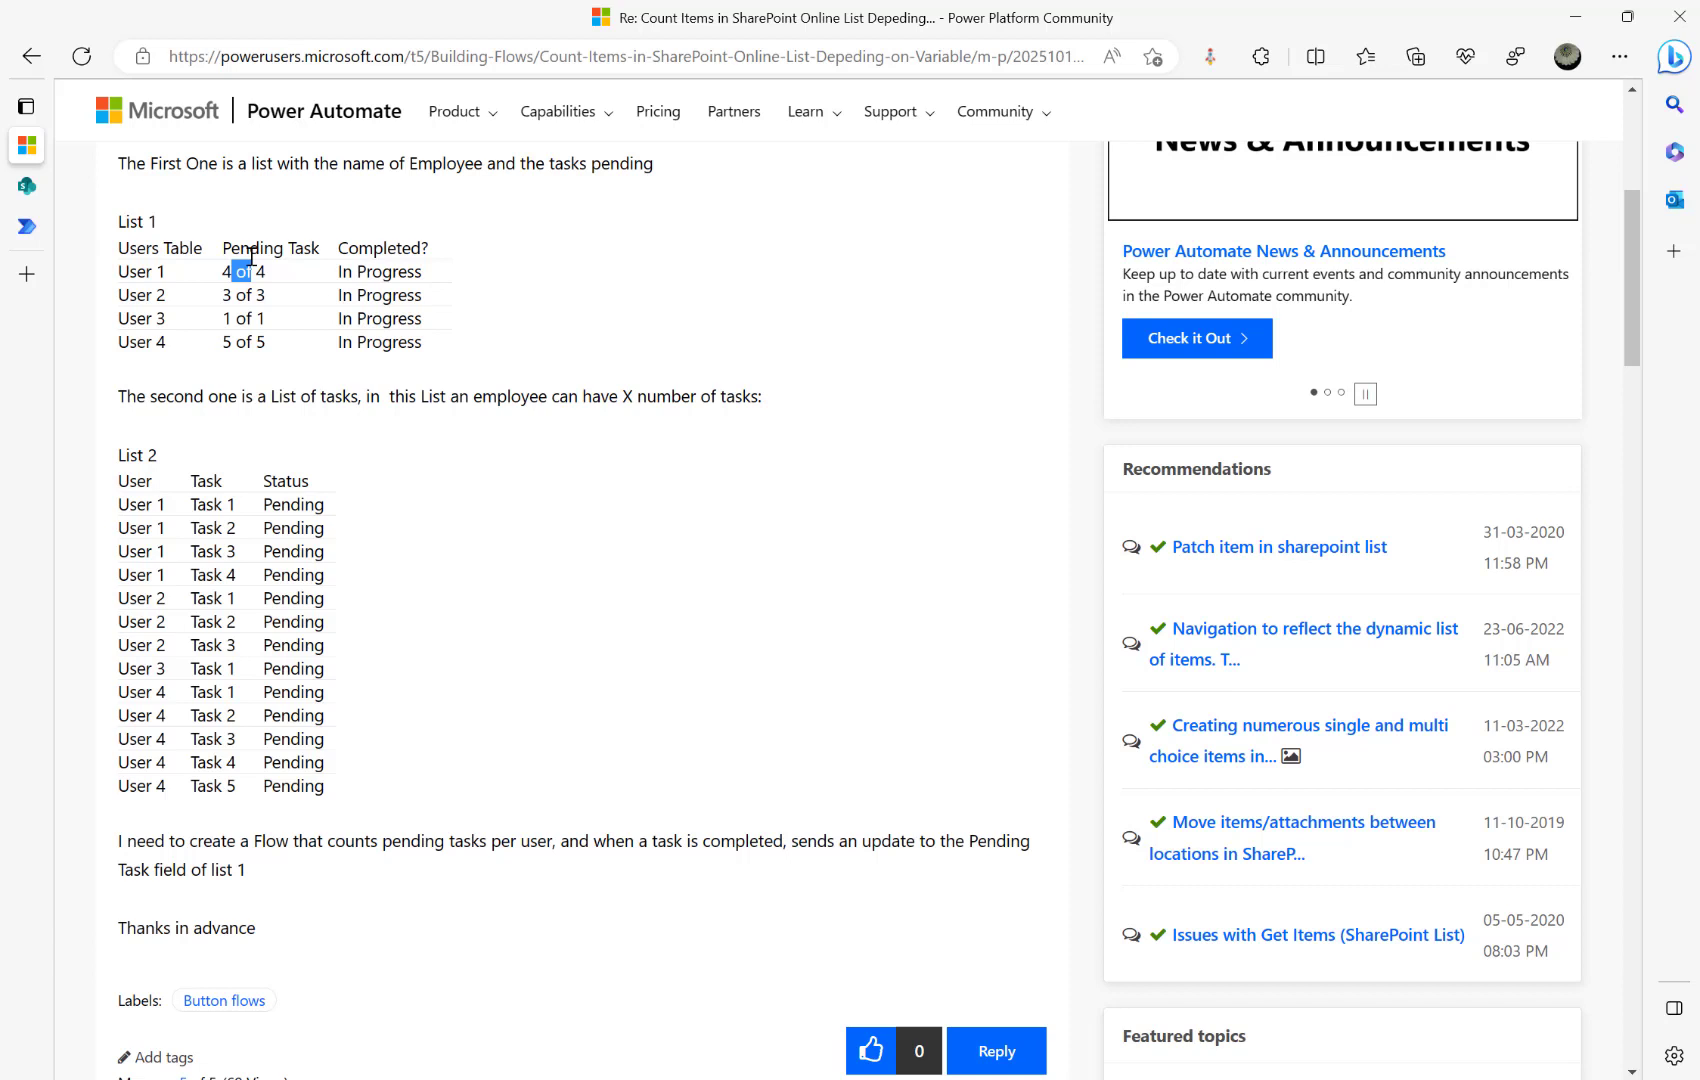
left_click(29, 226)
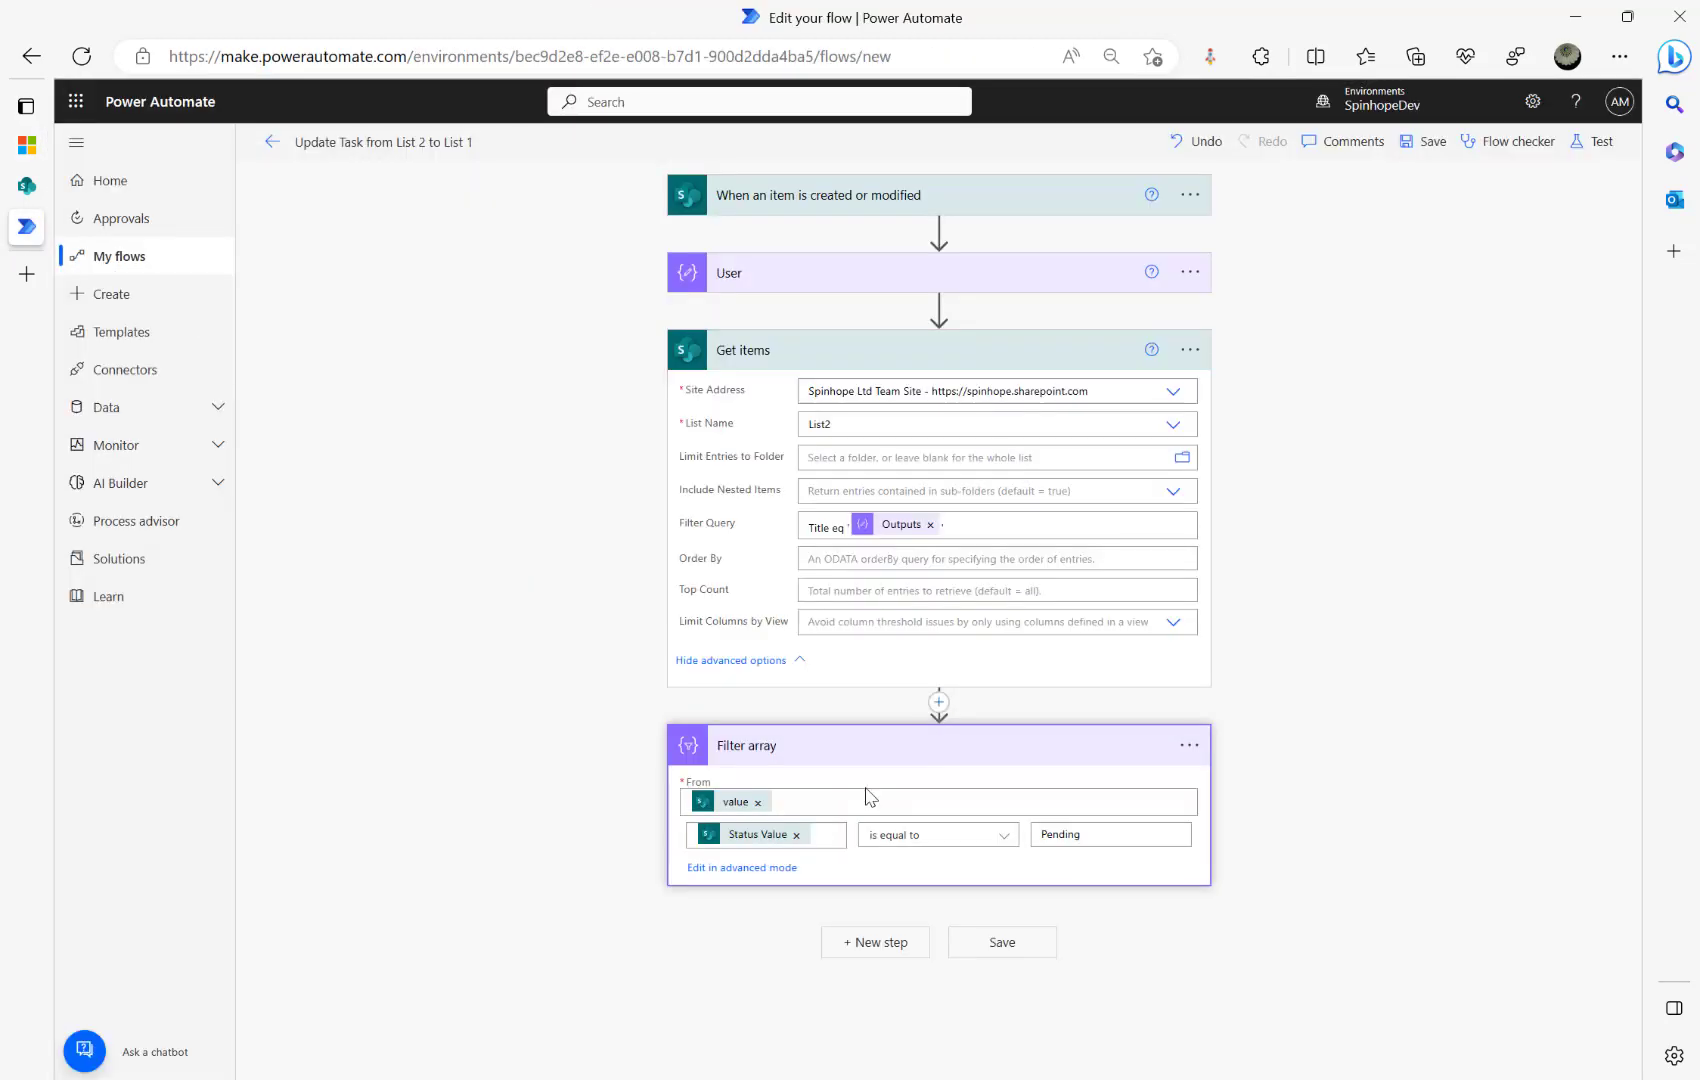
Step: Add a Compose action after the Filter array and rename it Total Pending
left_click(880, 942)
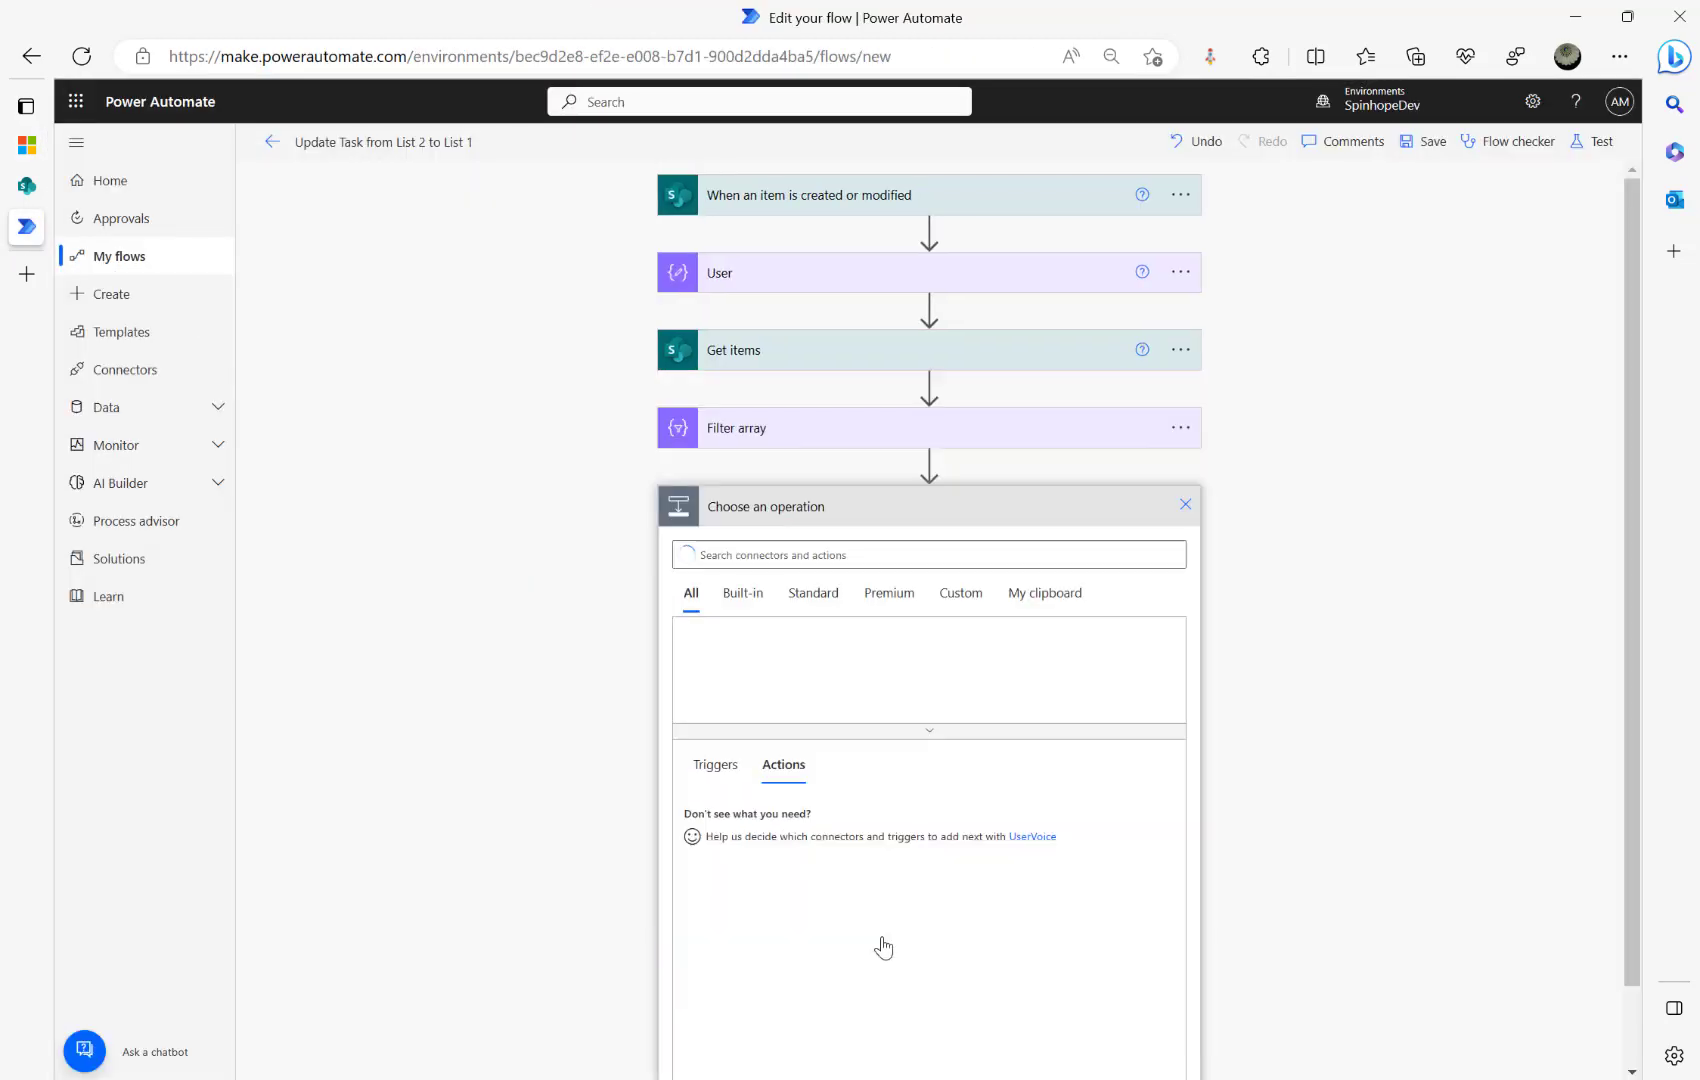
type("compose")
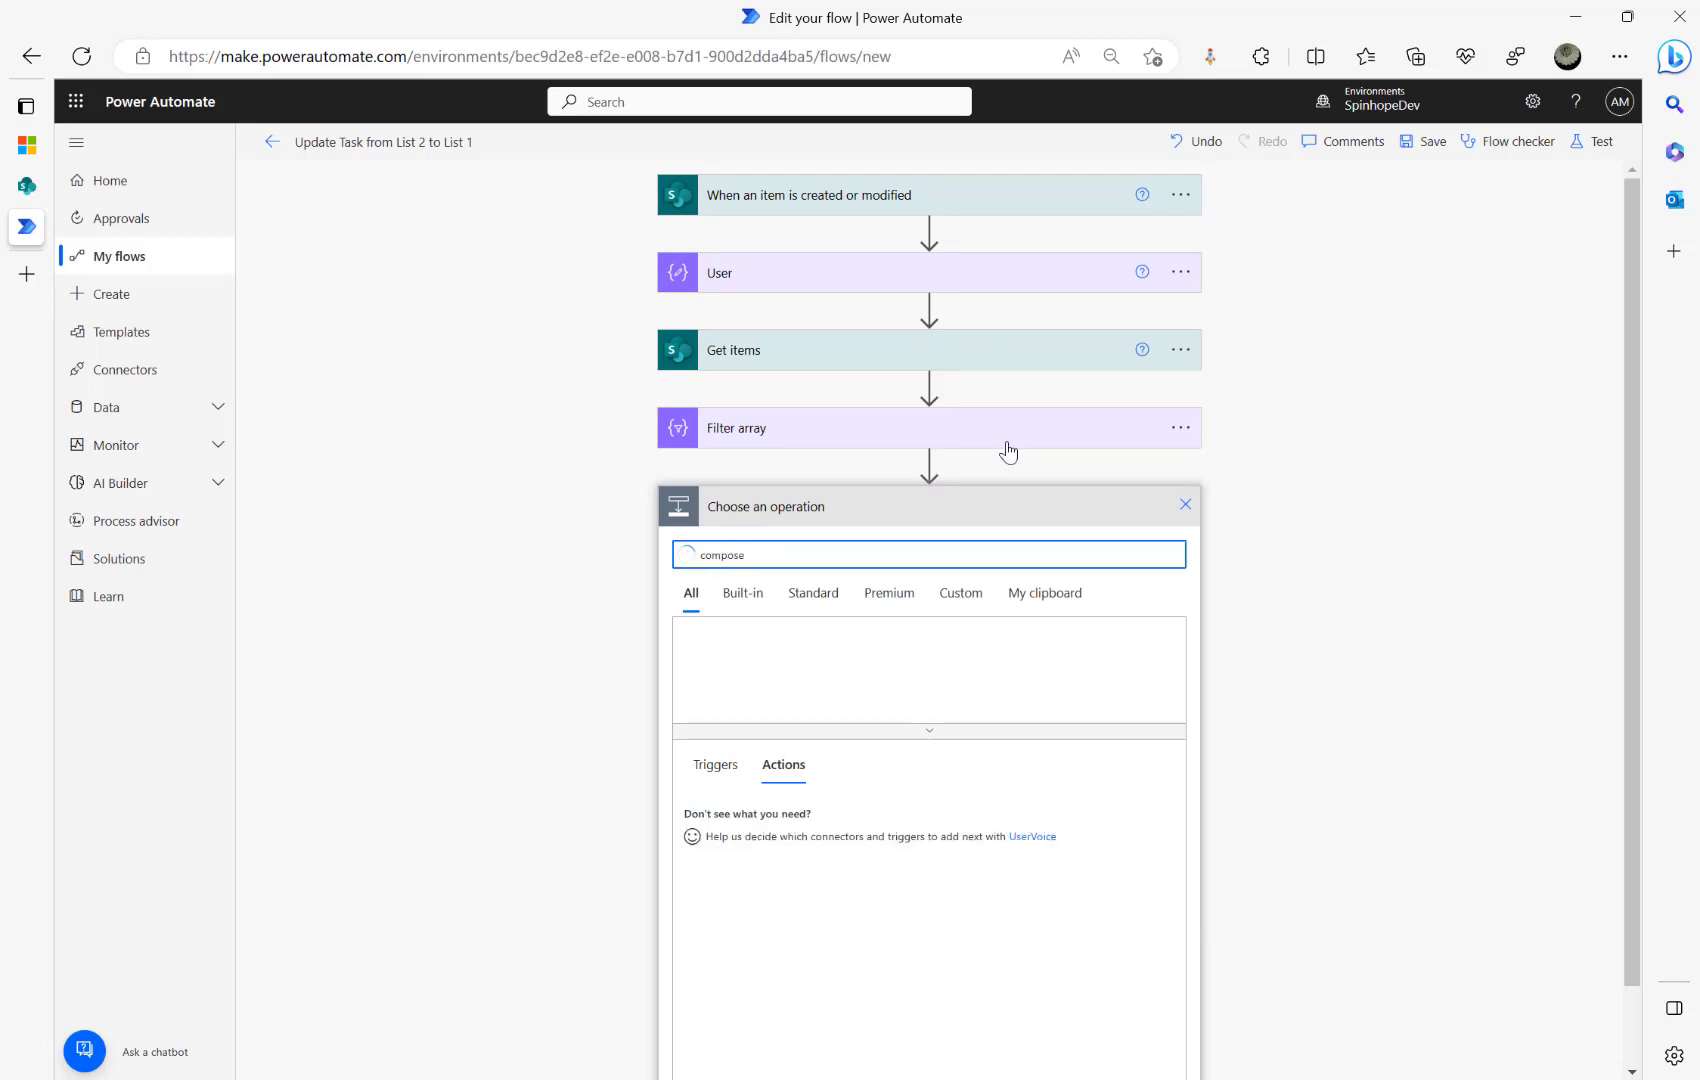
left_click(740, 813)
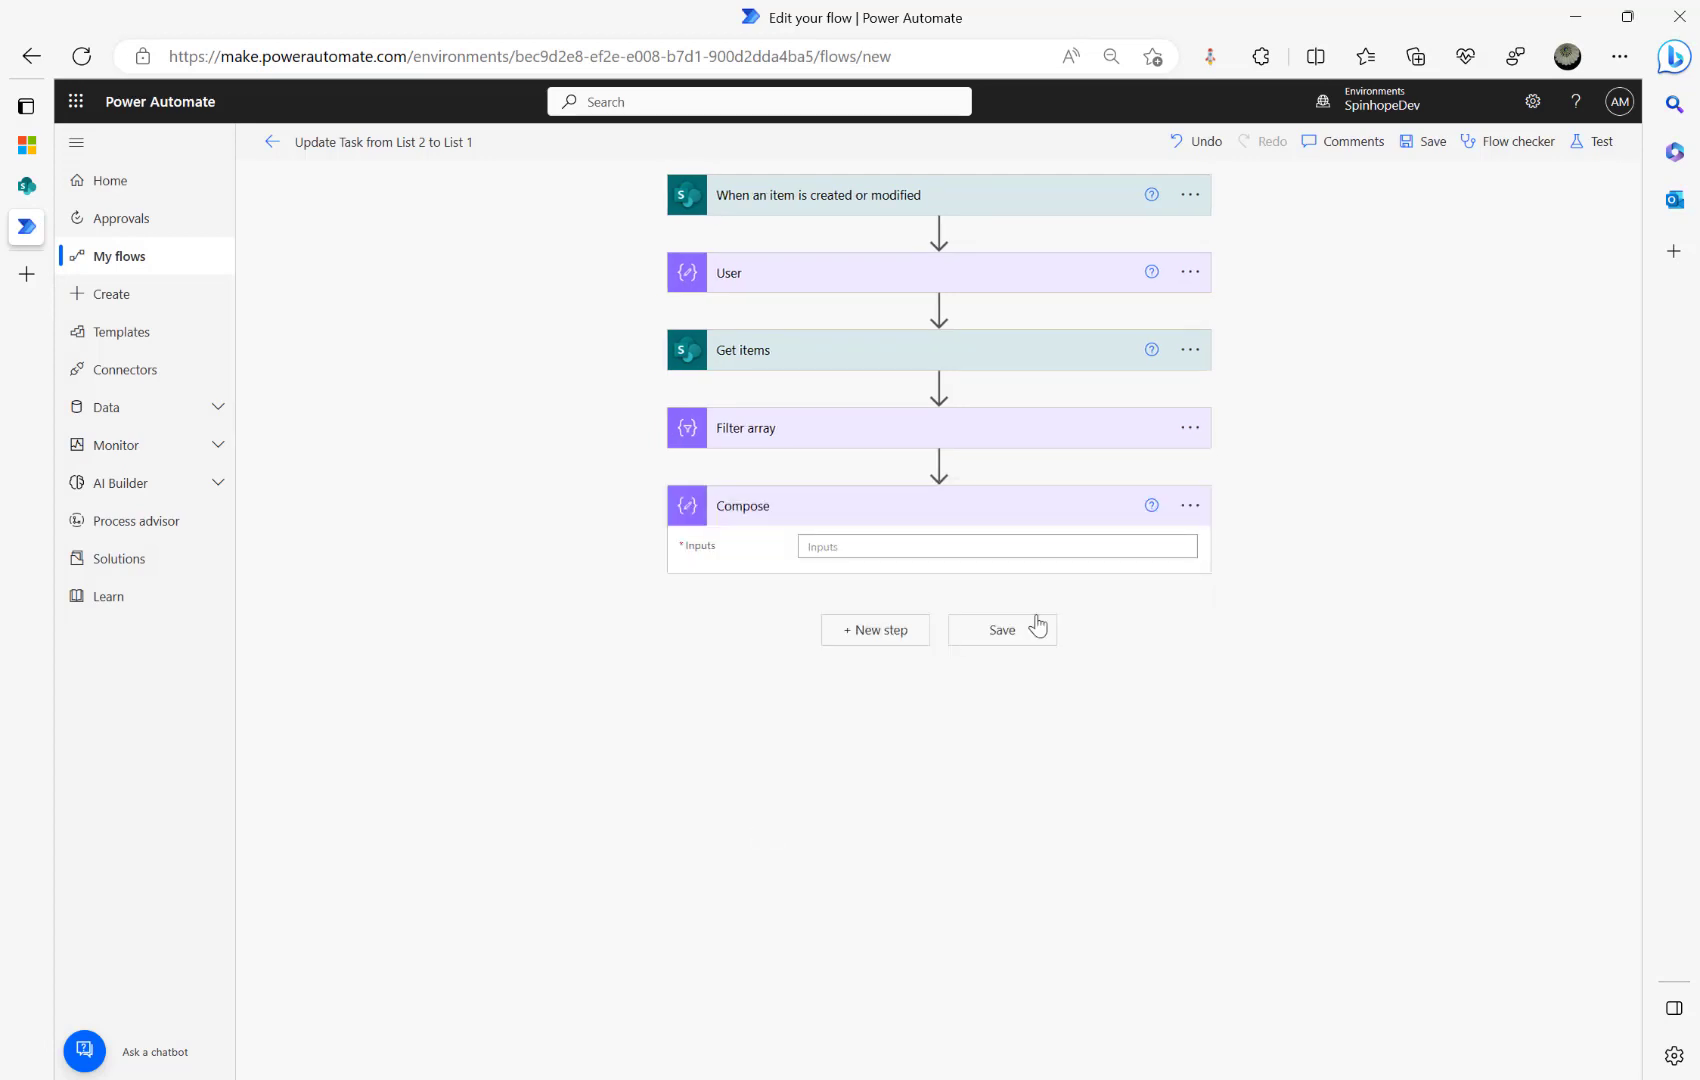
left_click(1189, 505)
left_click(1291, 577)
type("To")
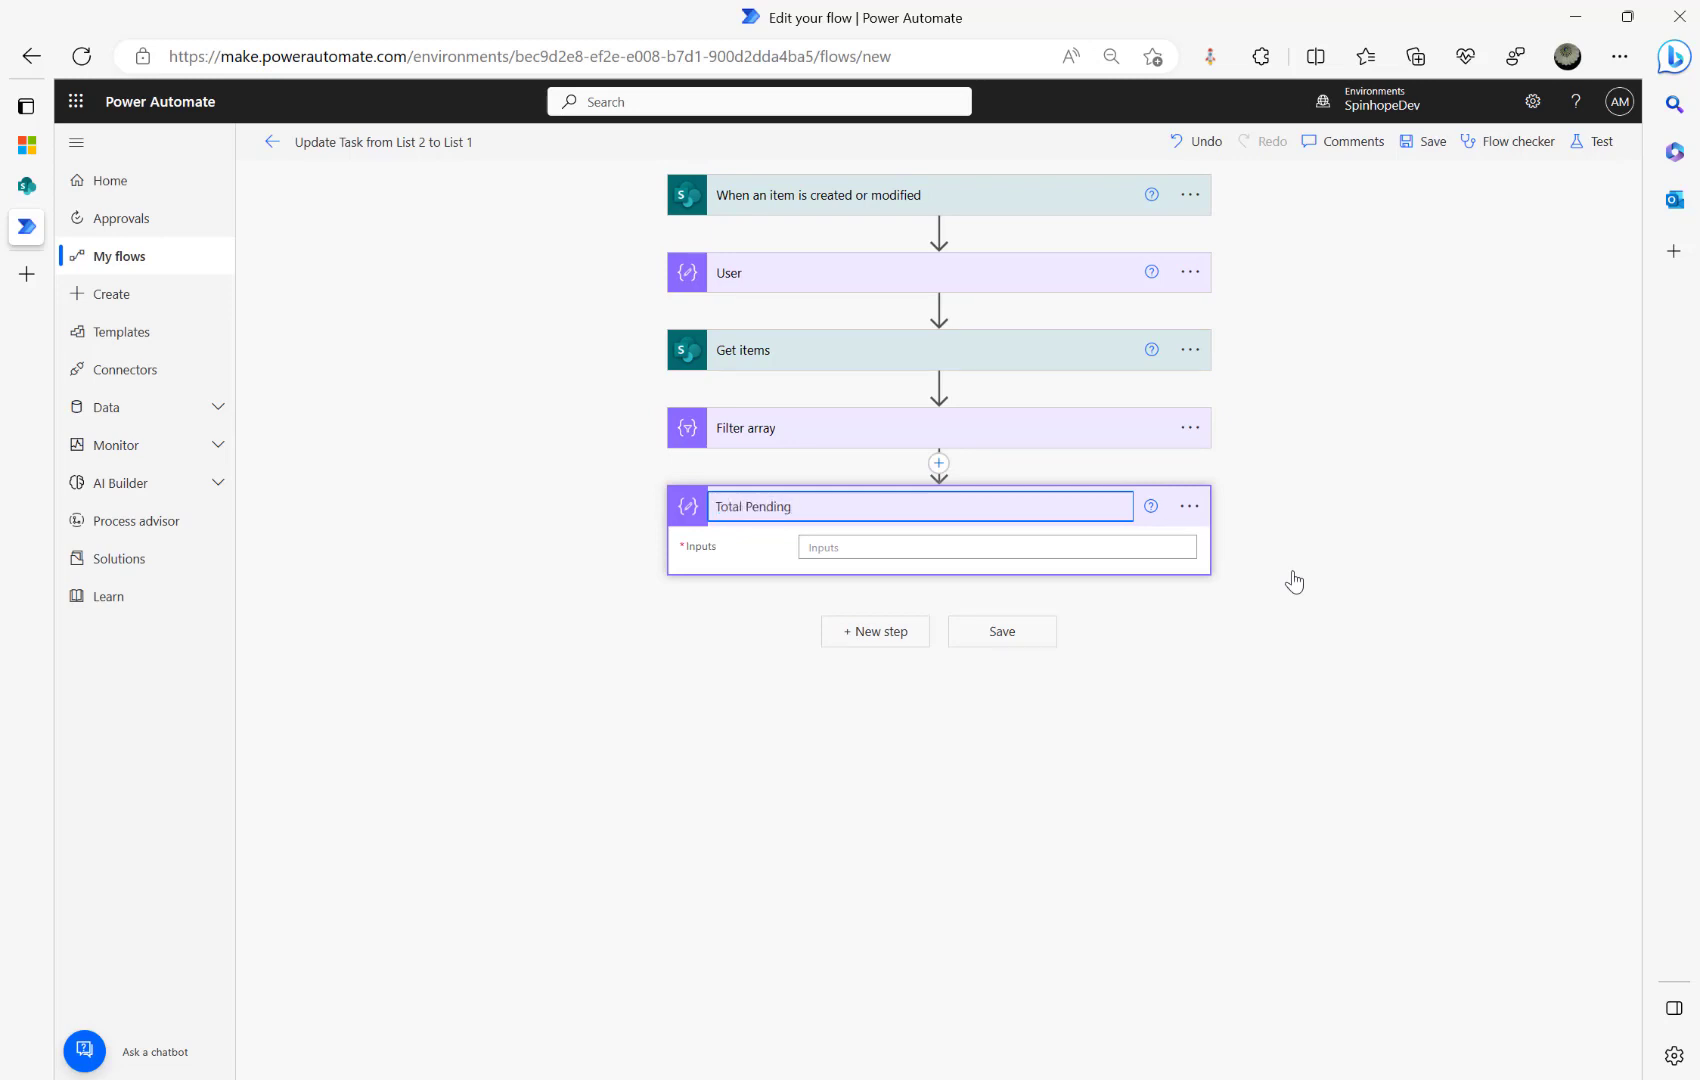
type("tal Pending")
left_click(603, 535)
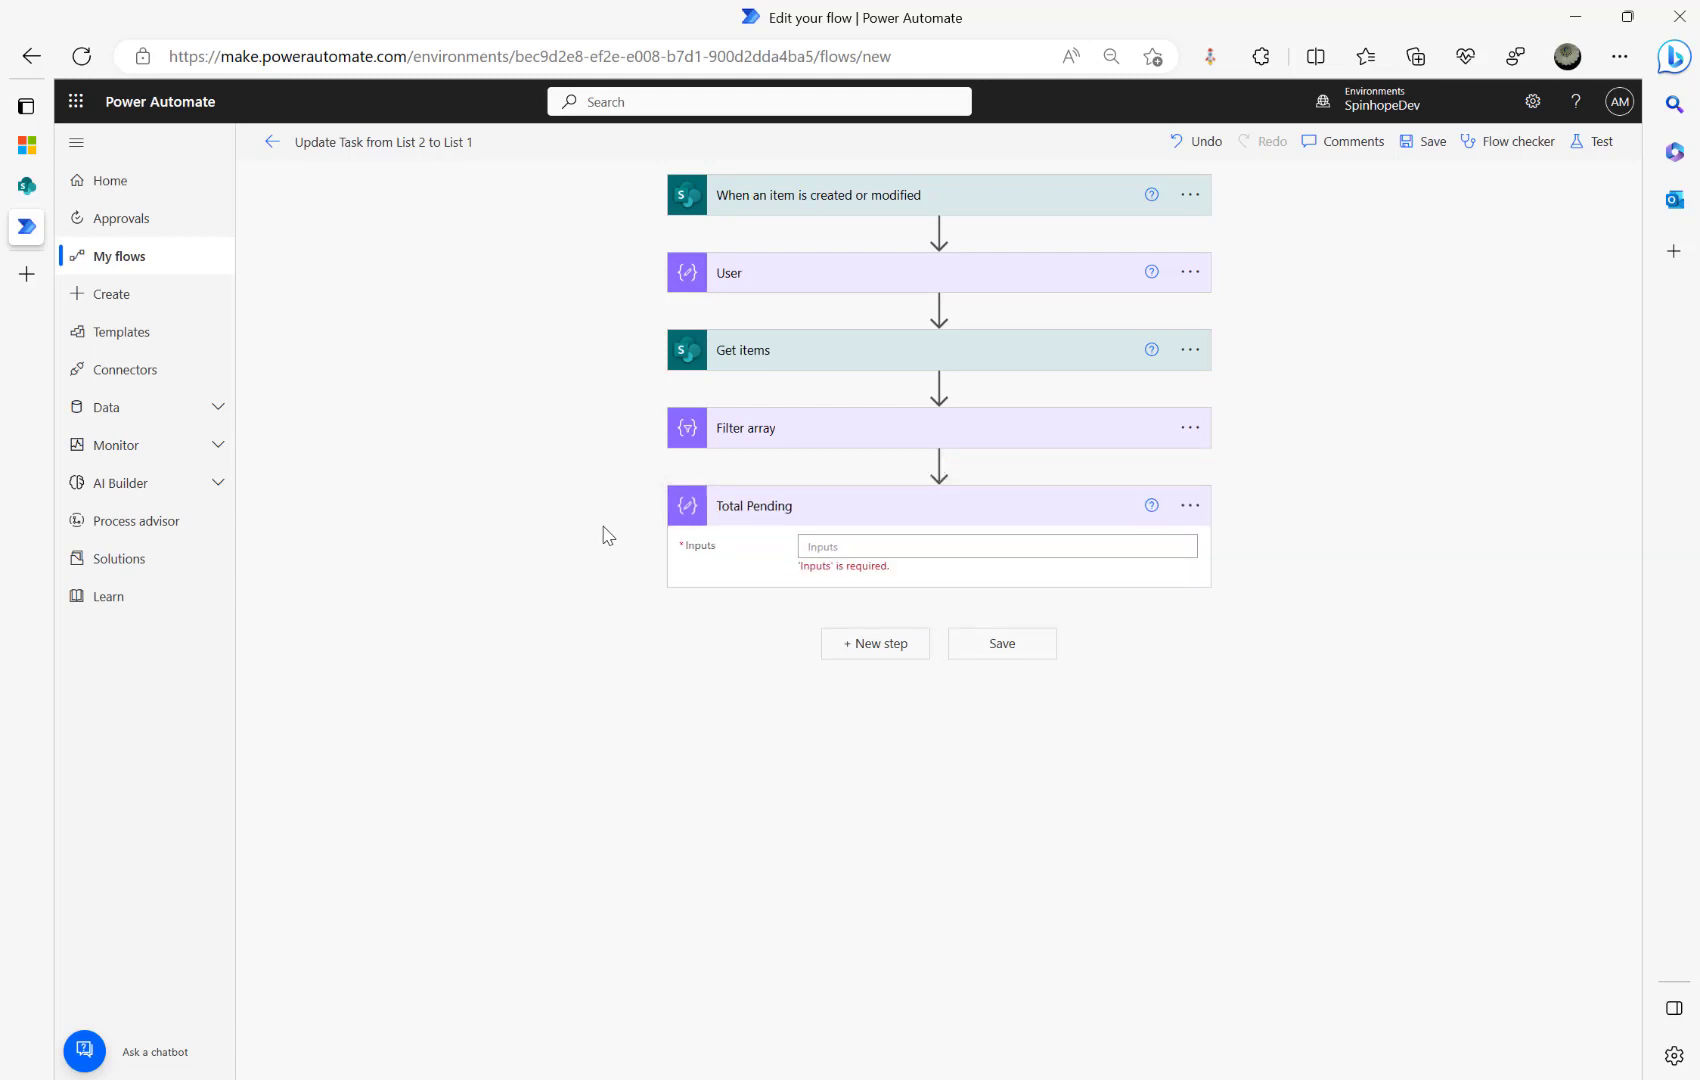
left_click(907, 538)
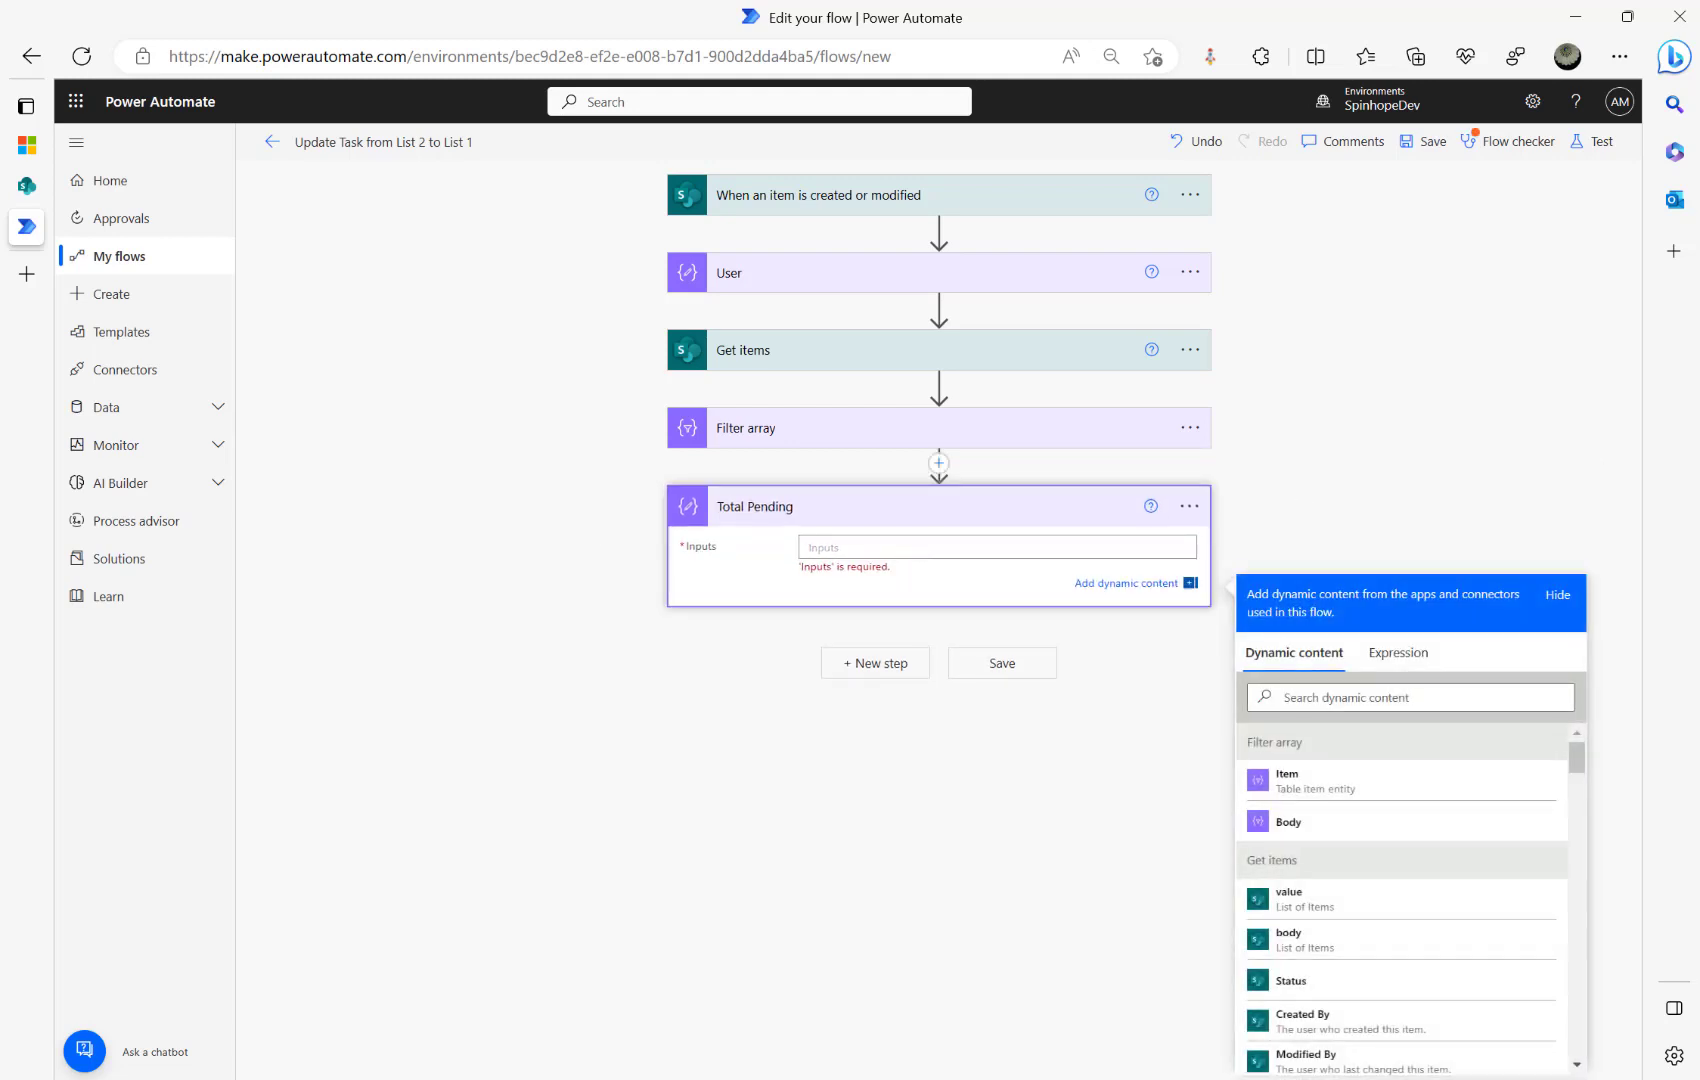
key("alt+Tab")
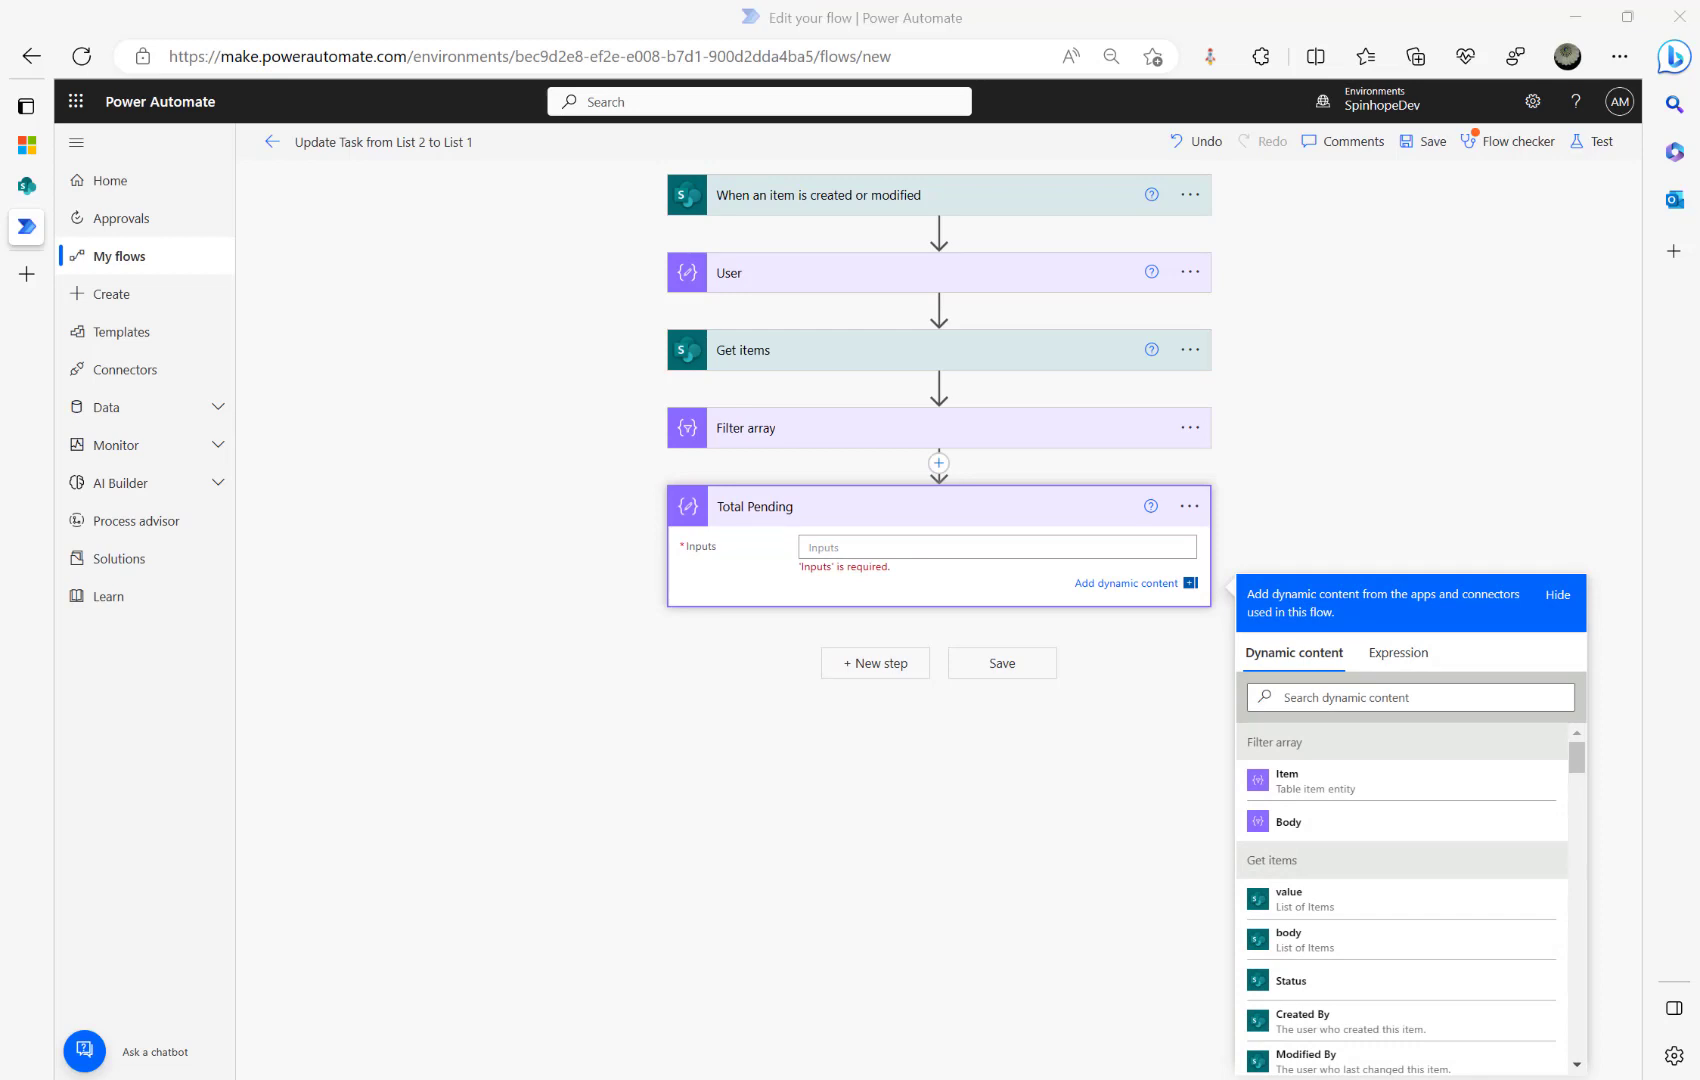
key("alt+Tab")
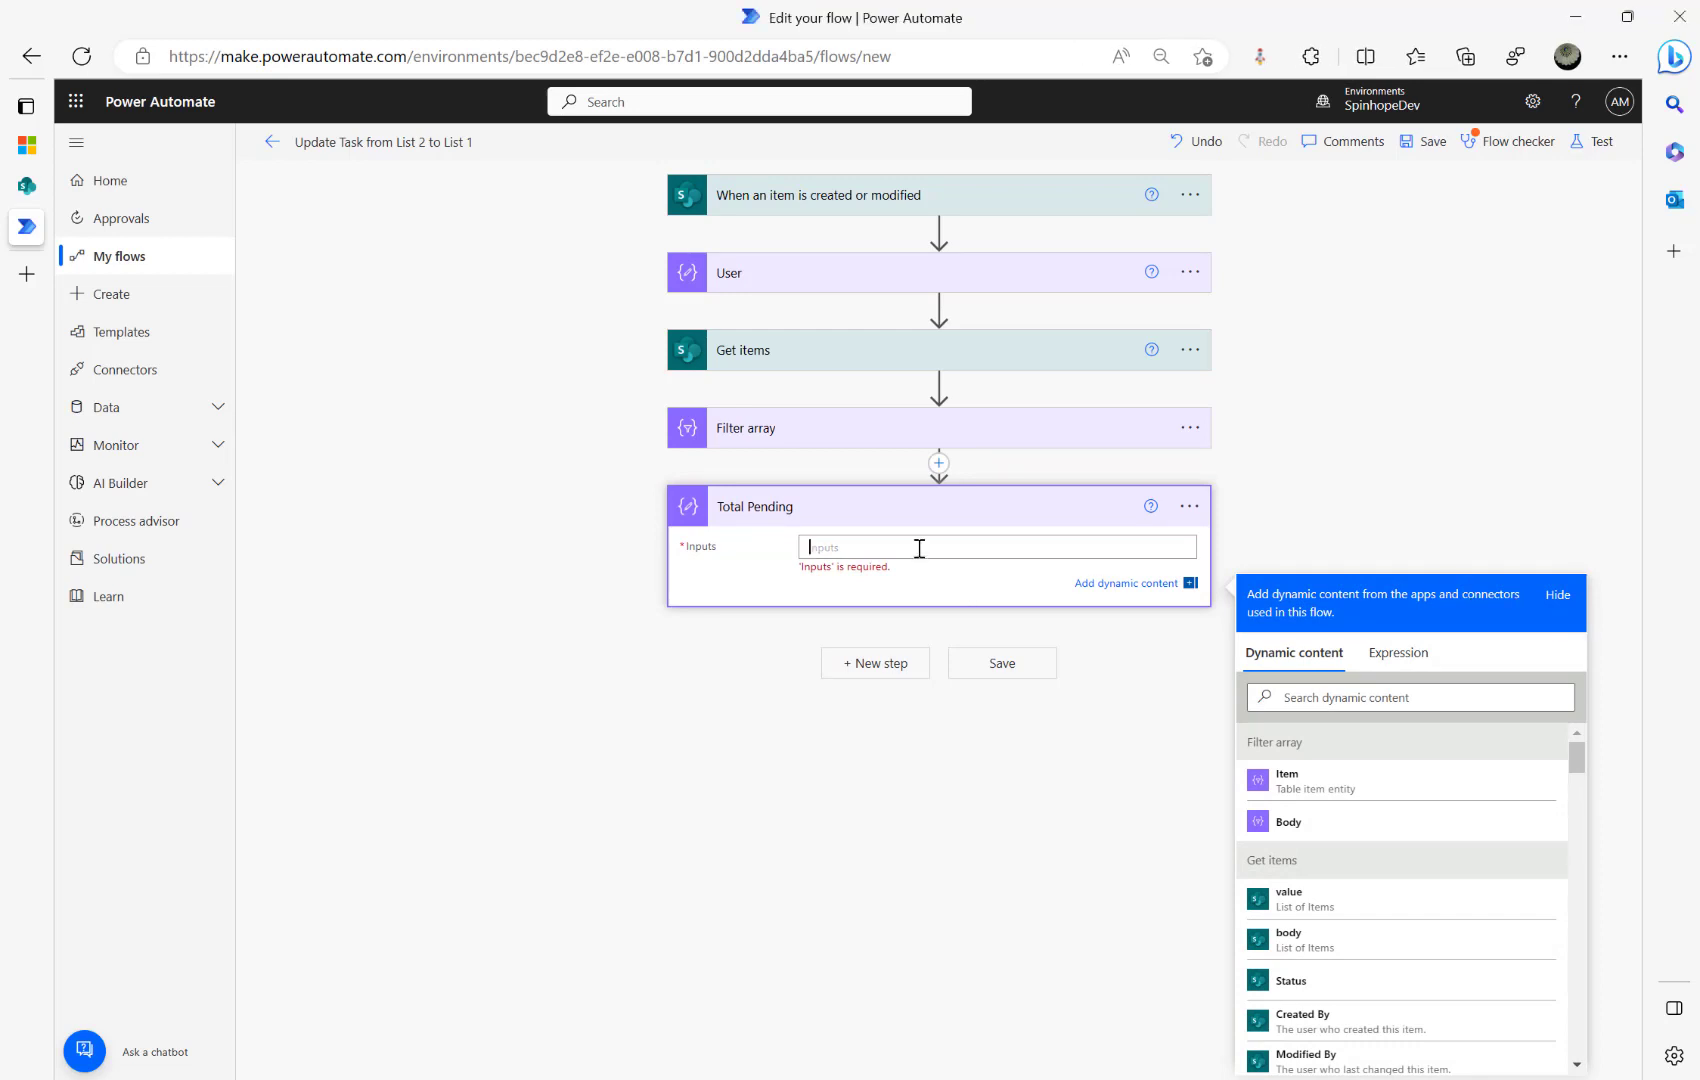
left_click(1397, 652)
type("length(body('Filter_array_Pending'))")
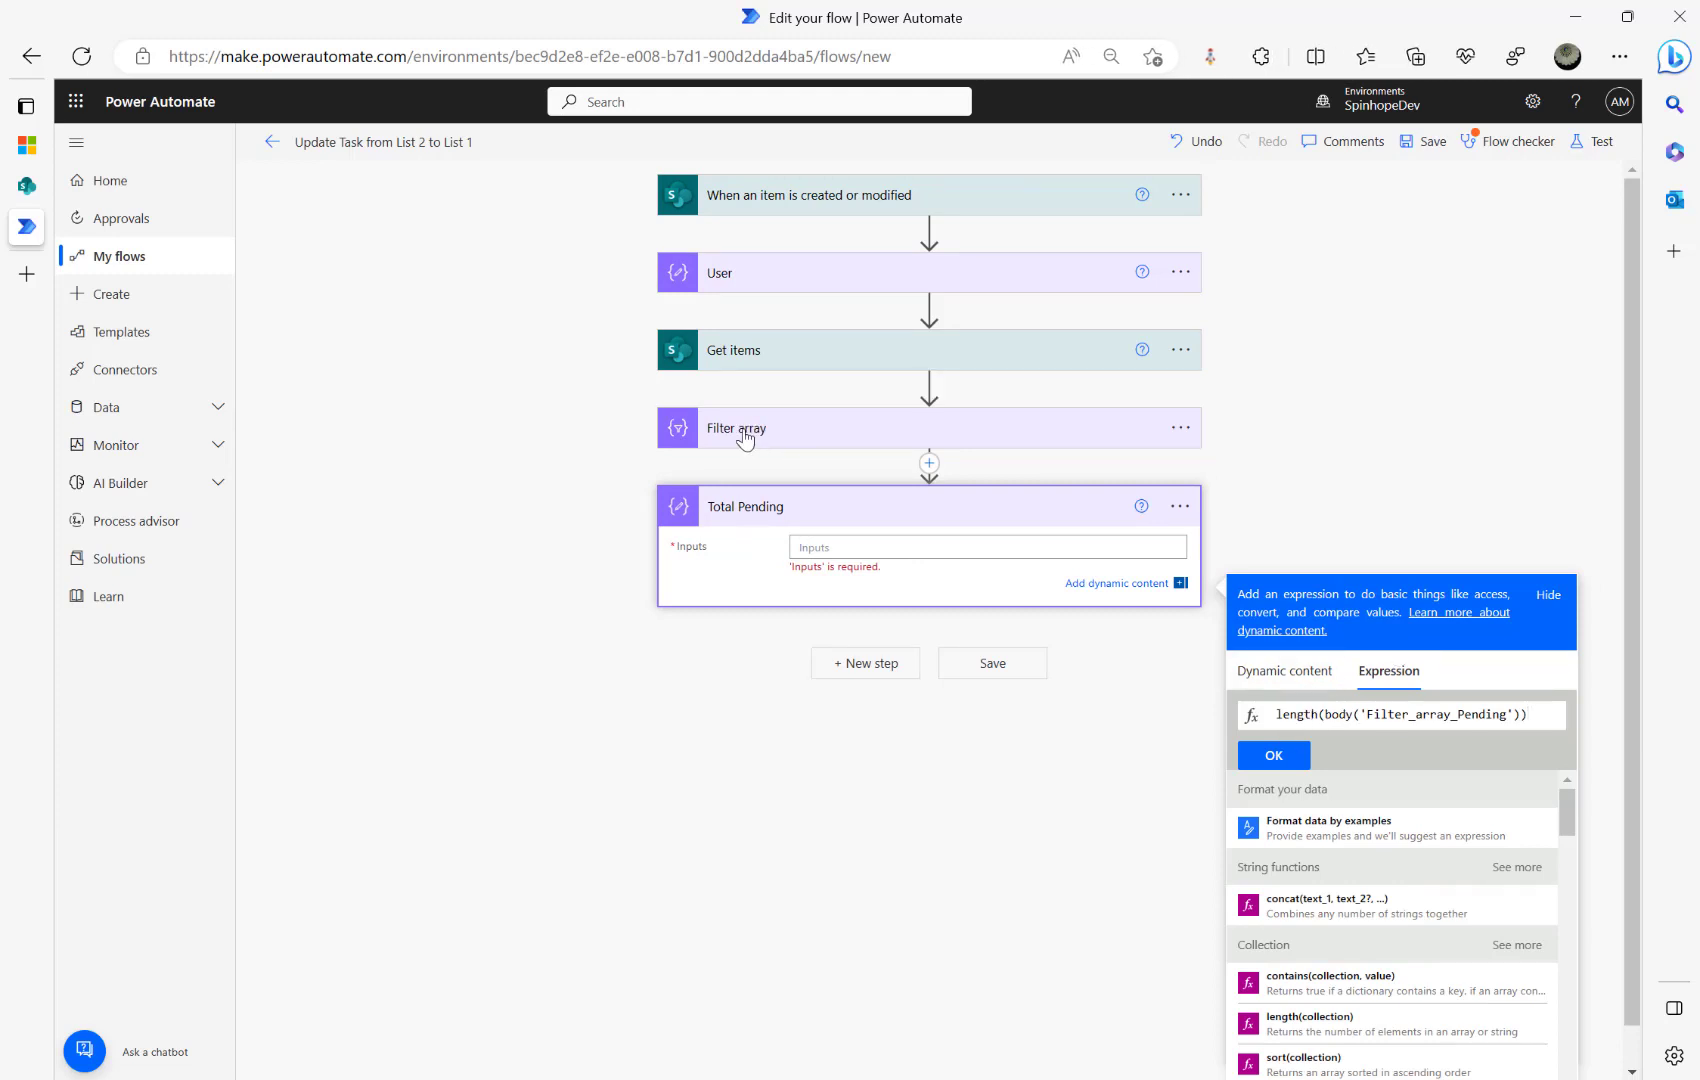
Step: Rename the Filter array action as Filter array Pending
left_click(1181, 427)
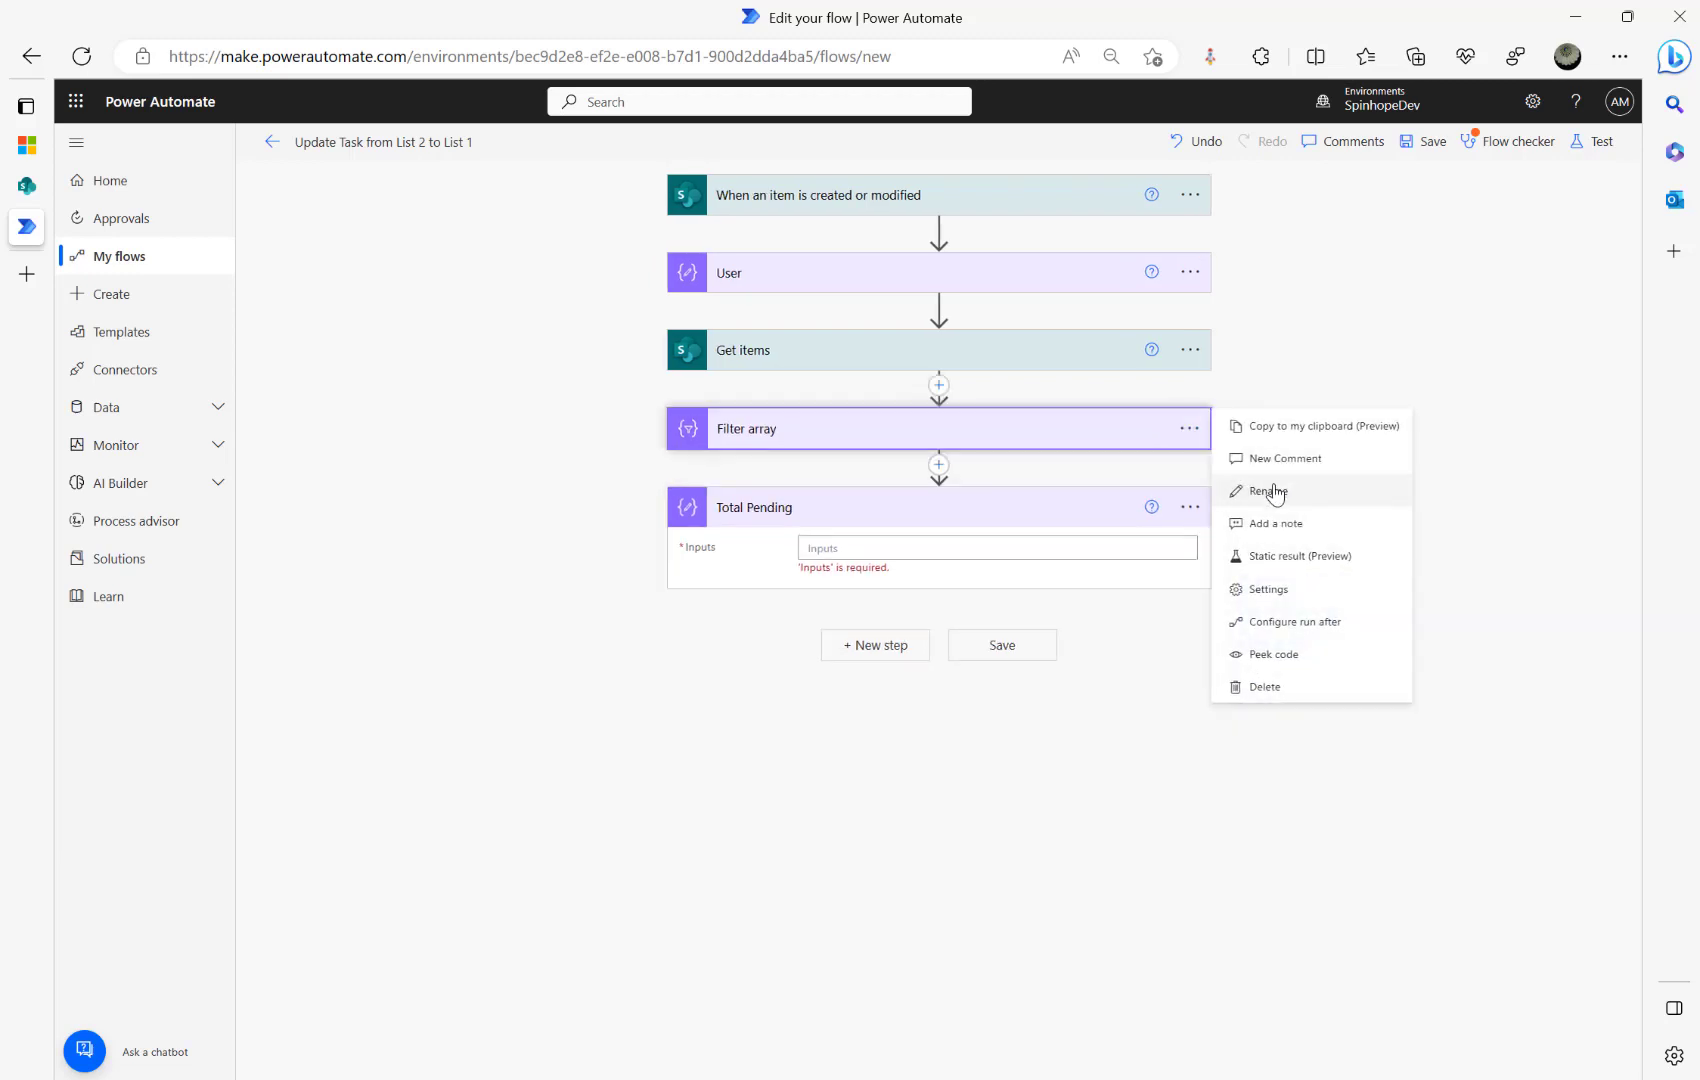
left_click(1266, 491)
key("Right")
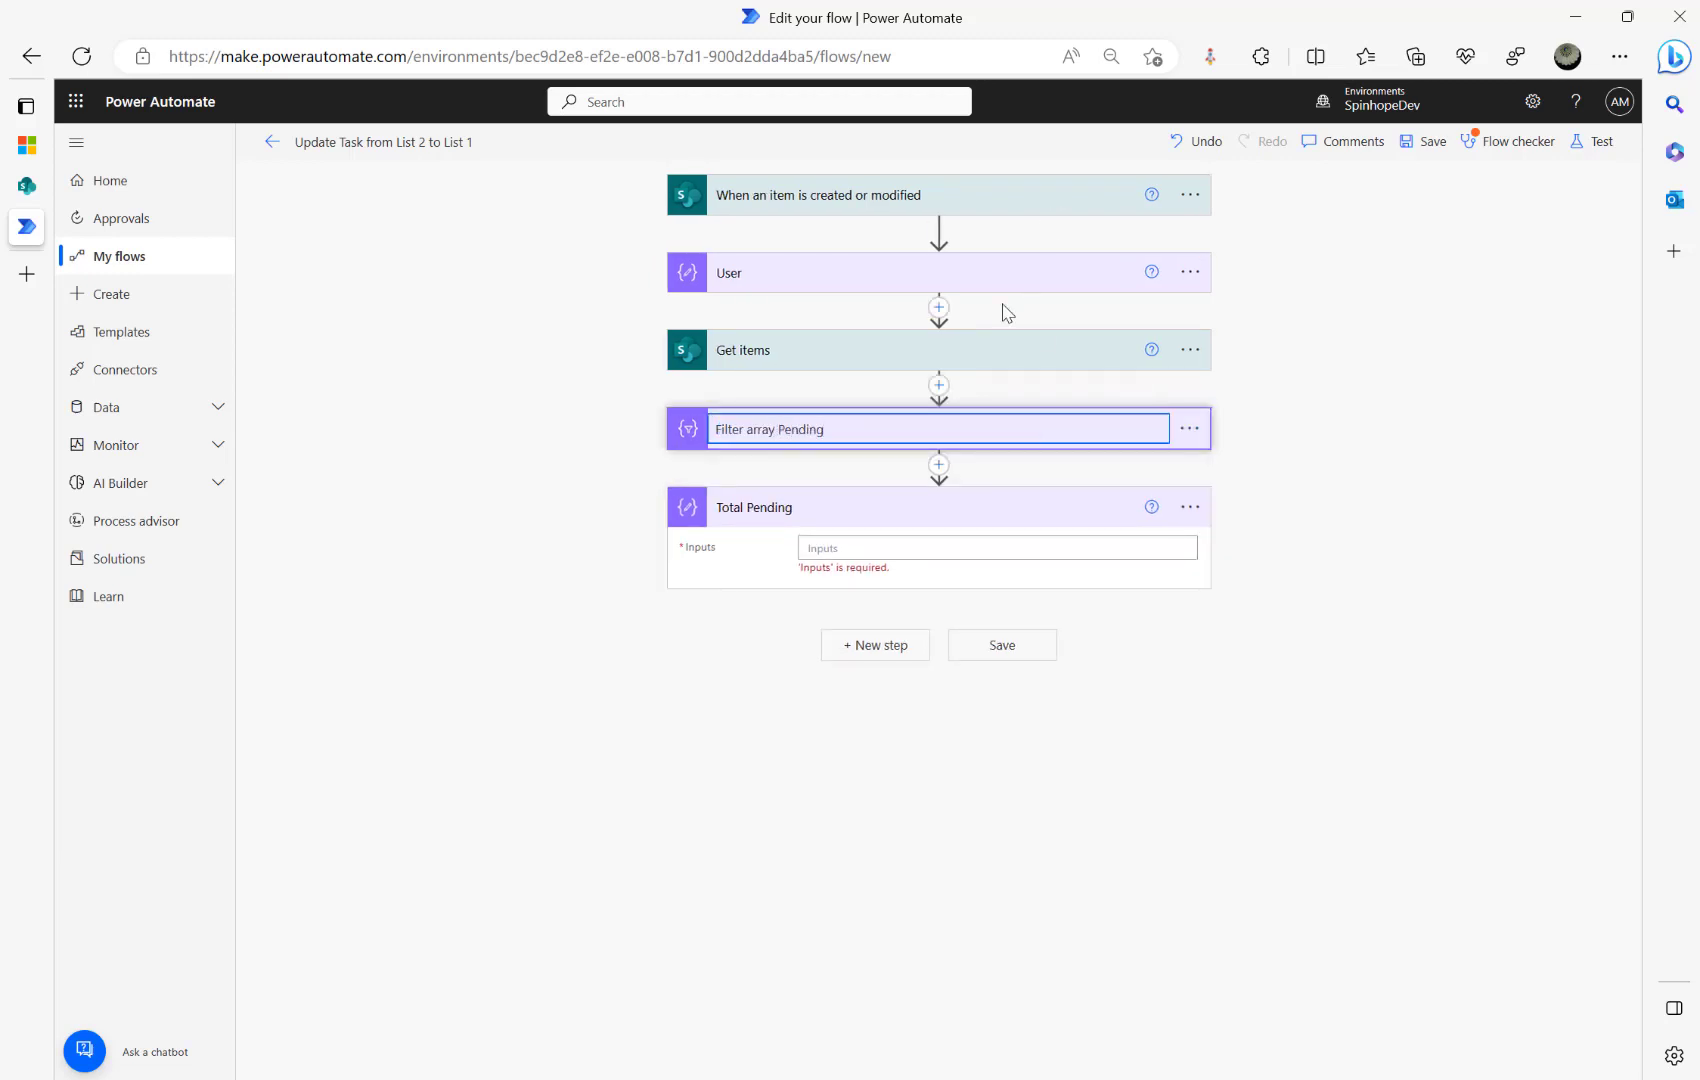
Step: Set the Total Pending action's input to the expression length(body('Filter_array_Pending'))
left_click(888, 548)
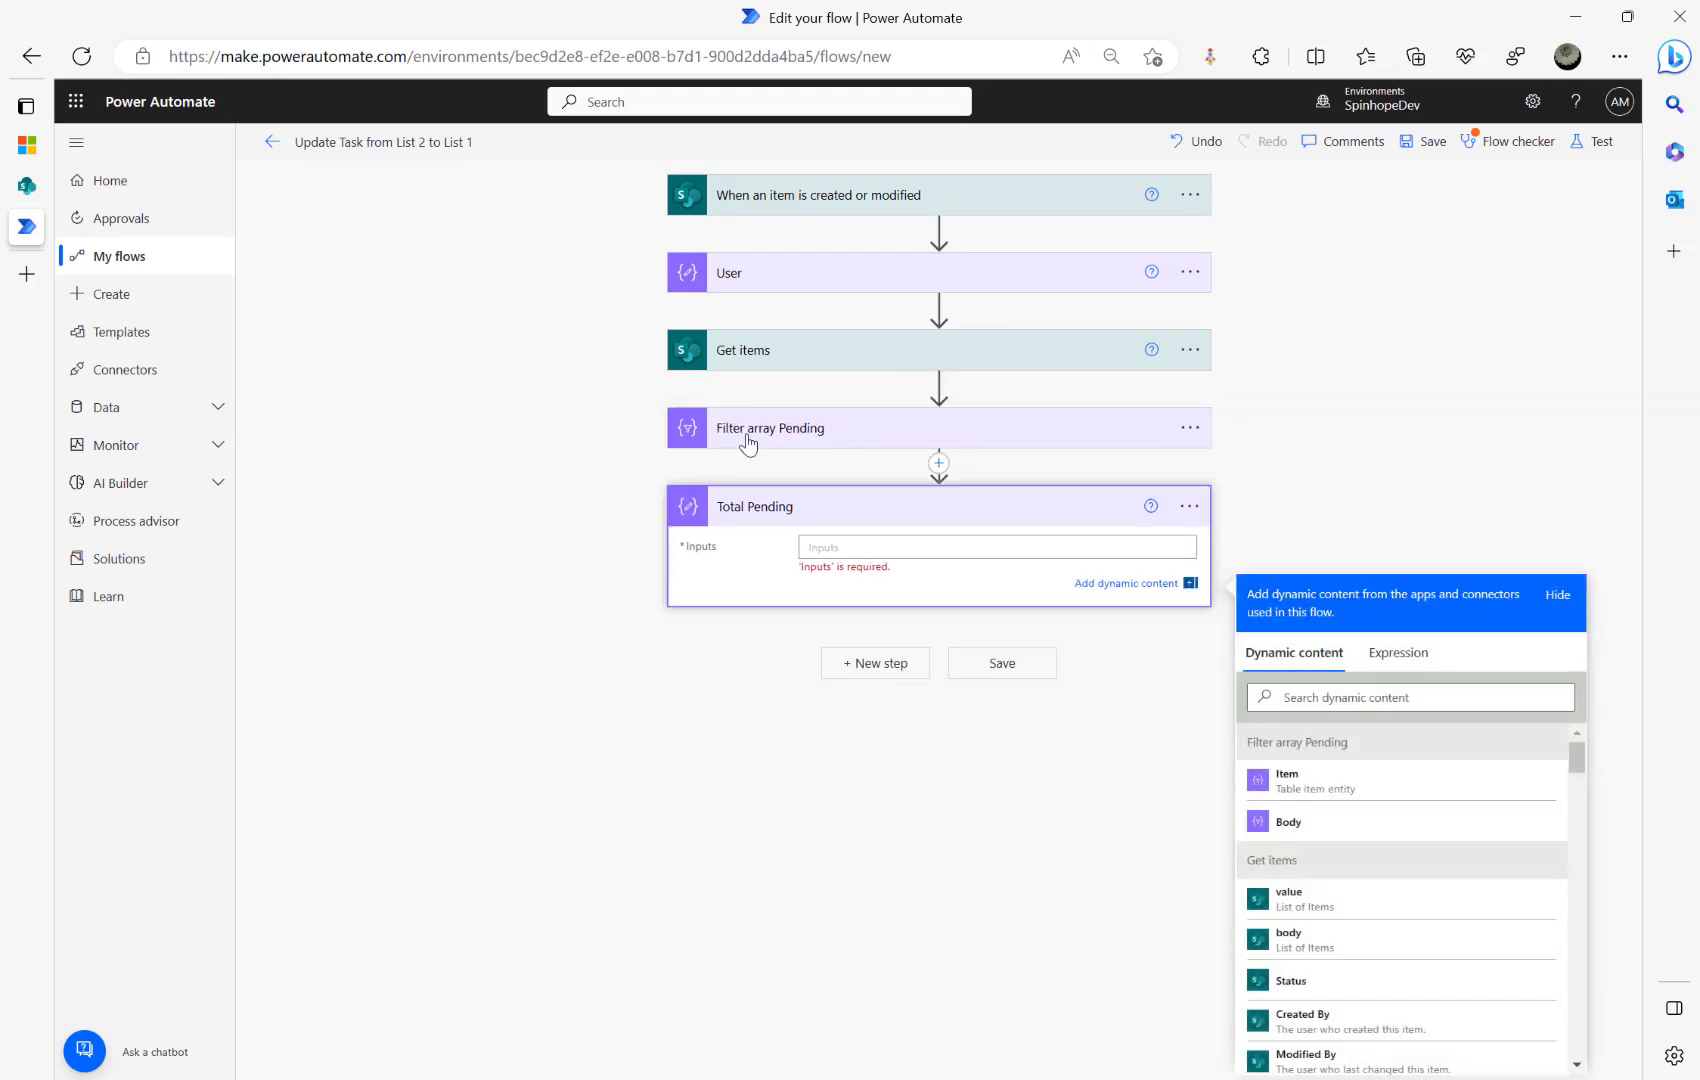
left_click(1400, 656)
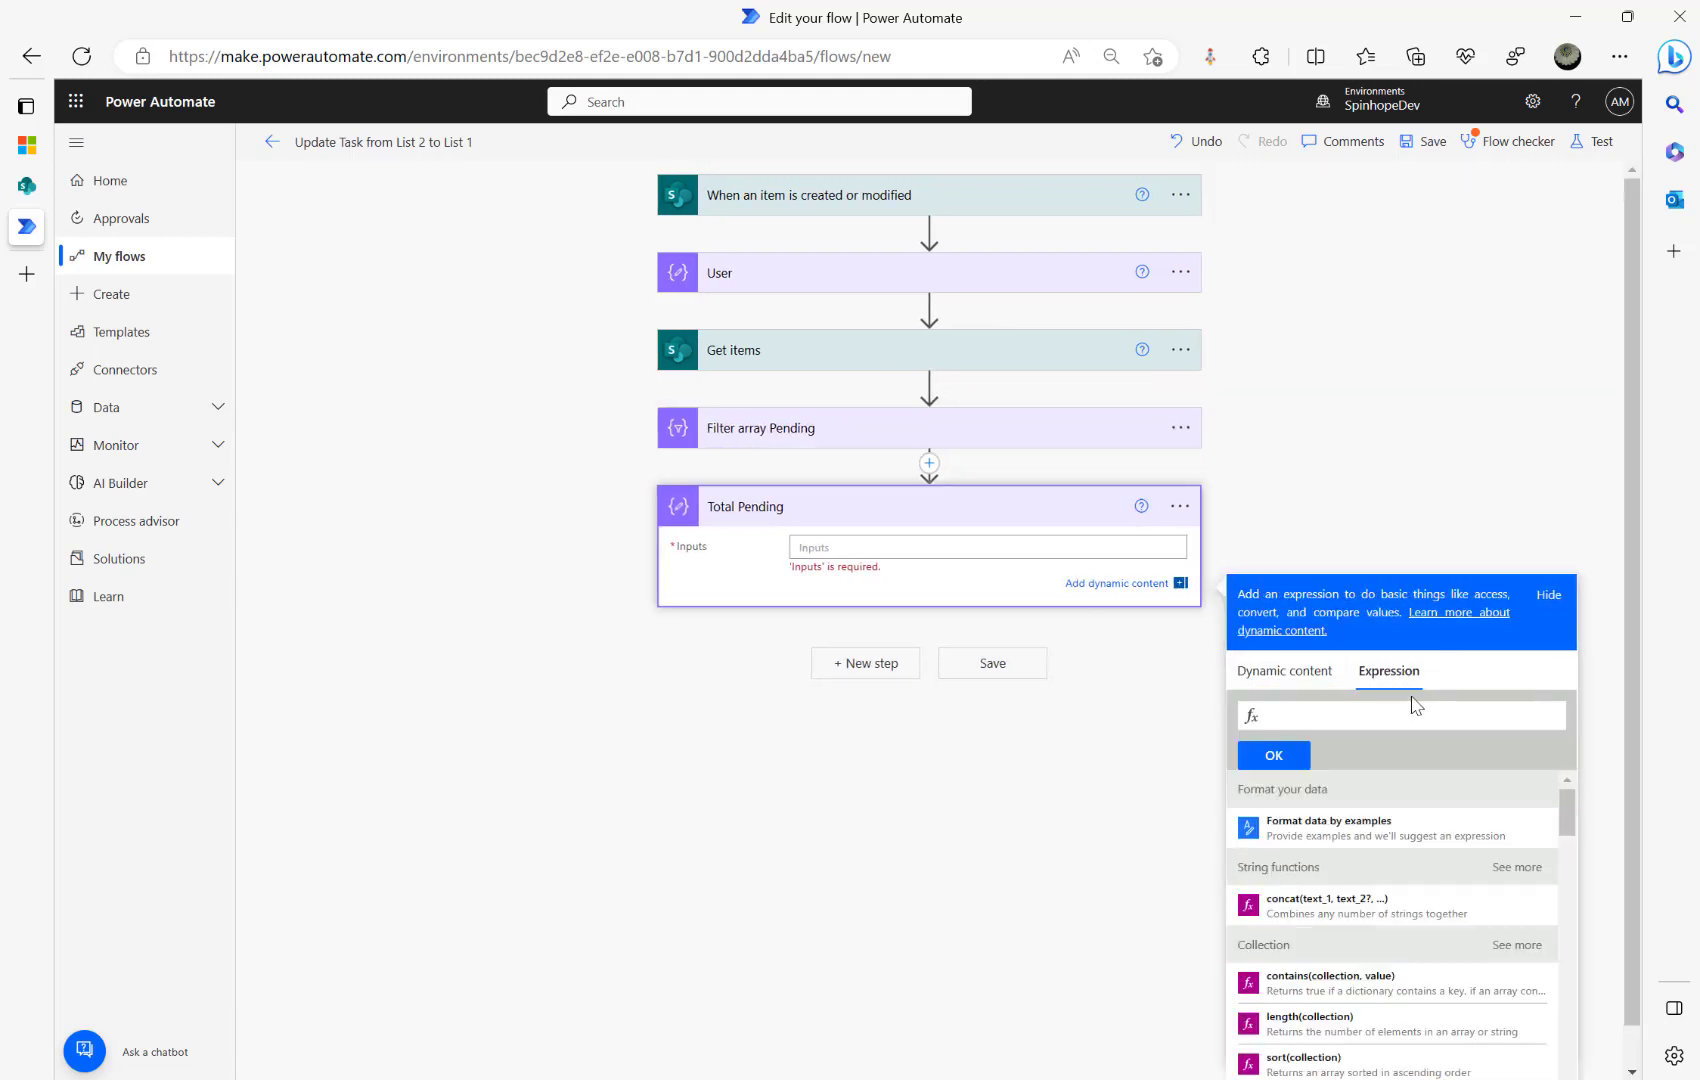
type("length(body('Filter_array_Pending'))")
left_click(1274, 757)
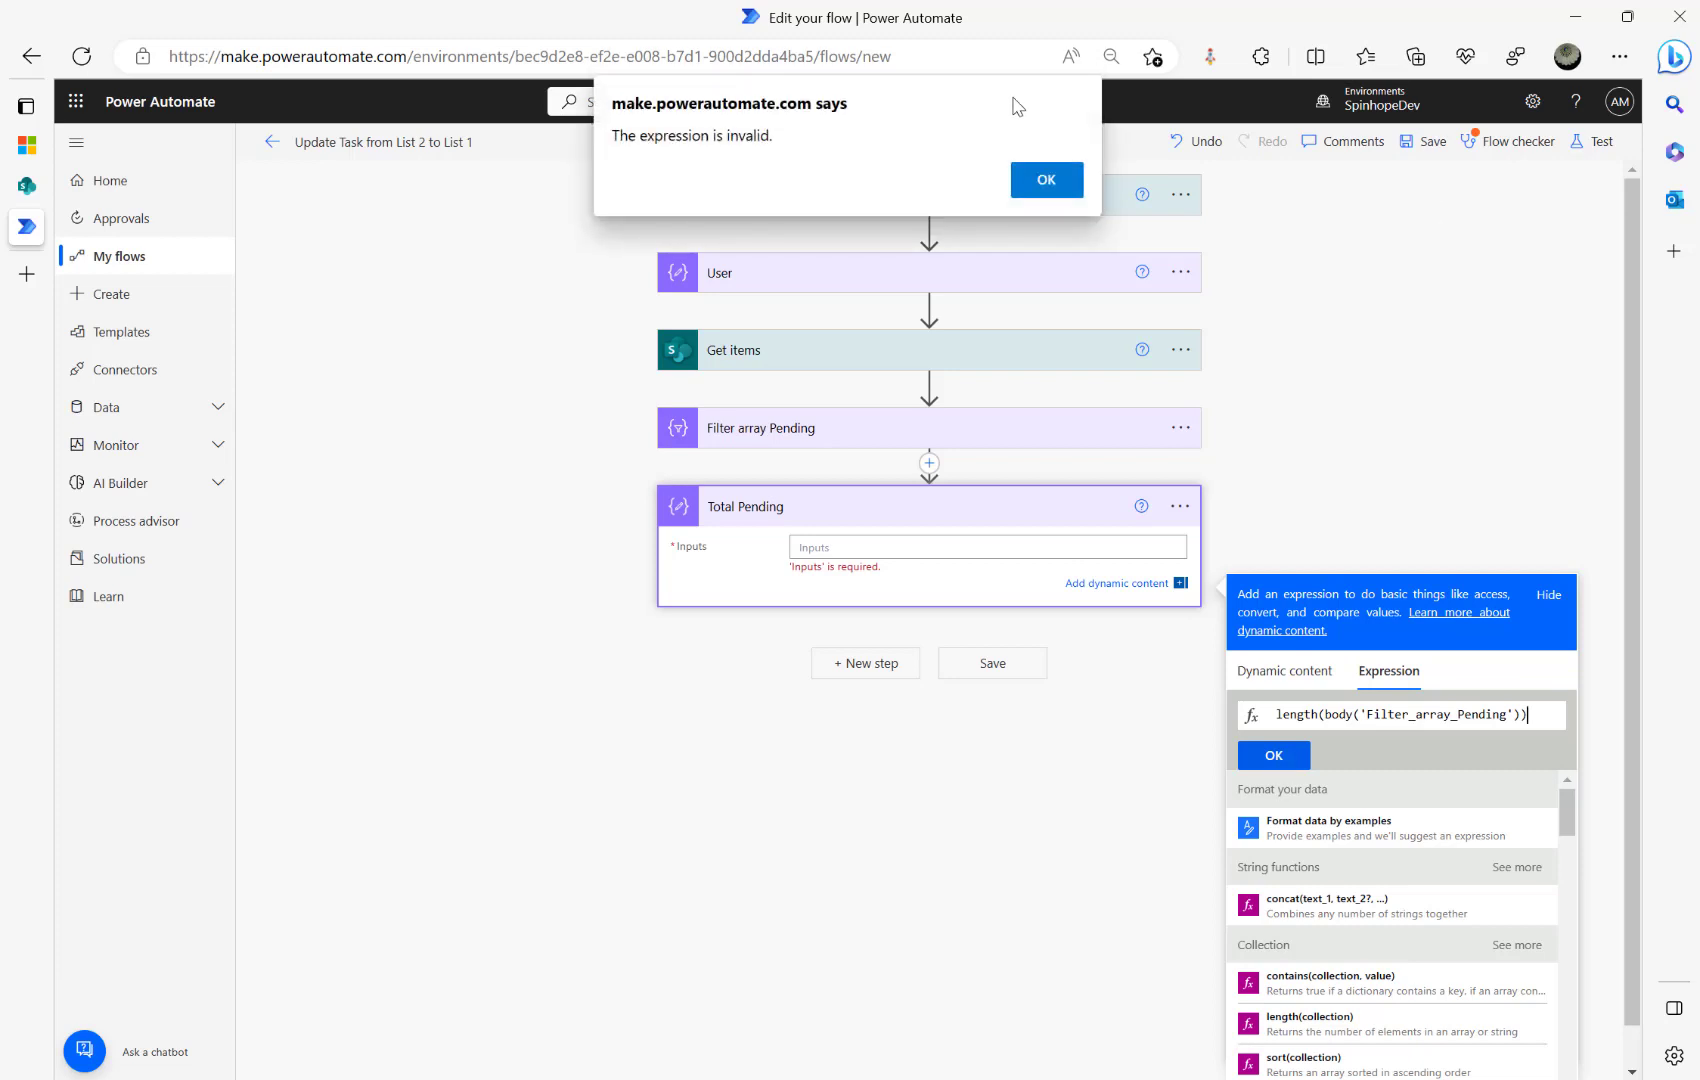
key("Return")
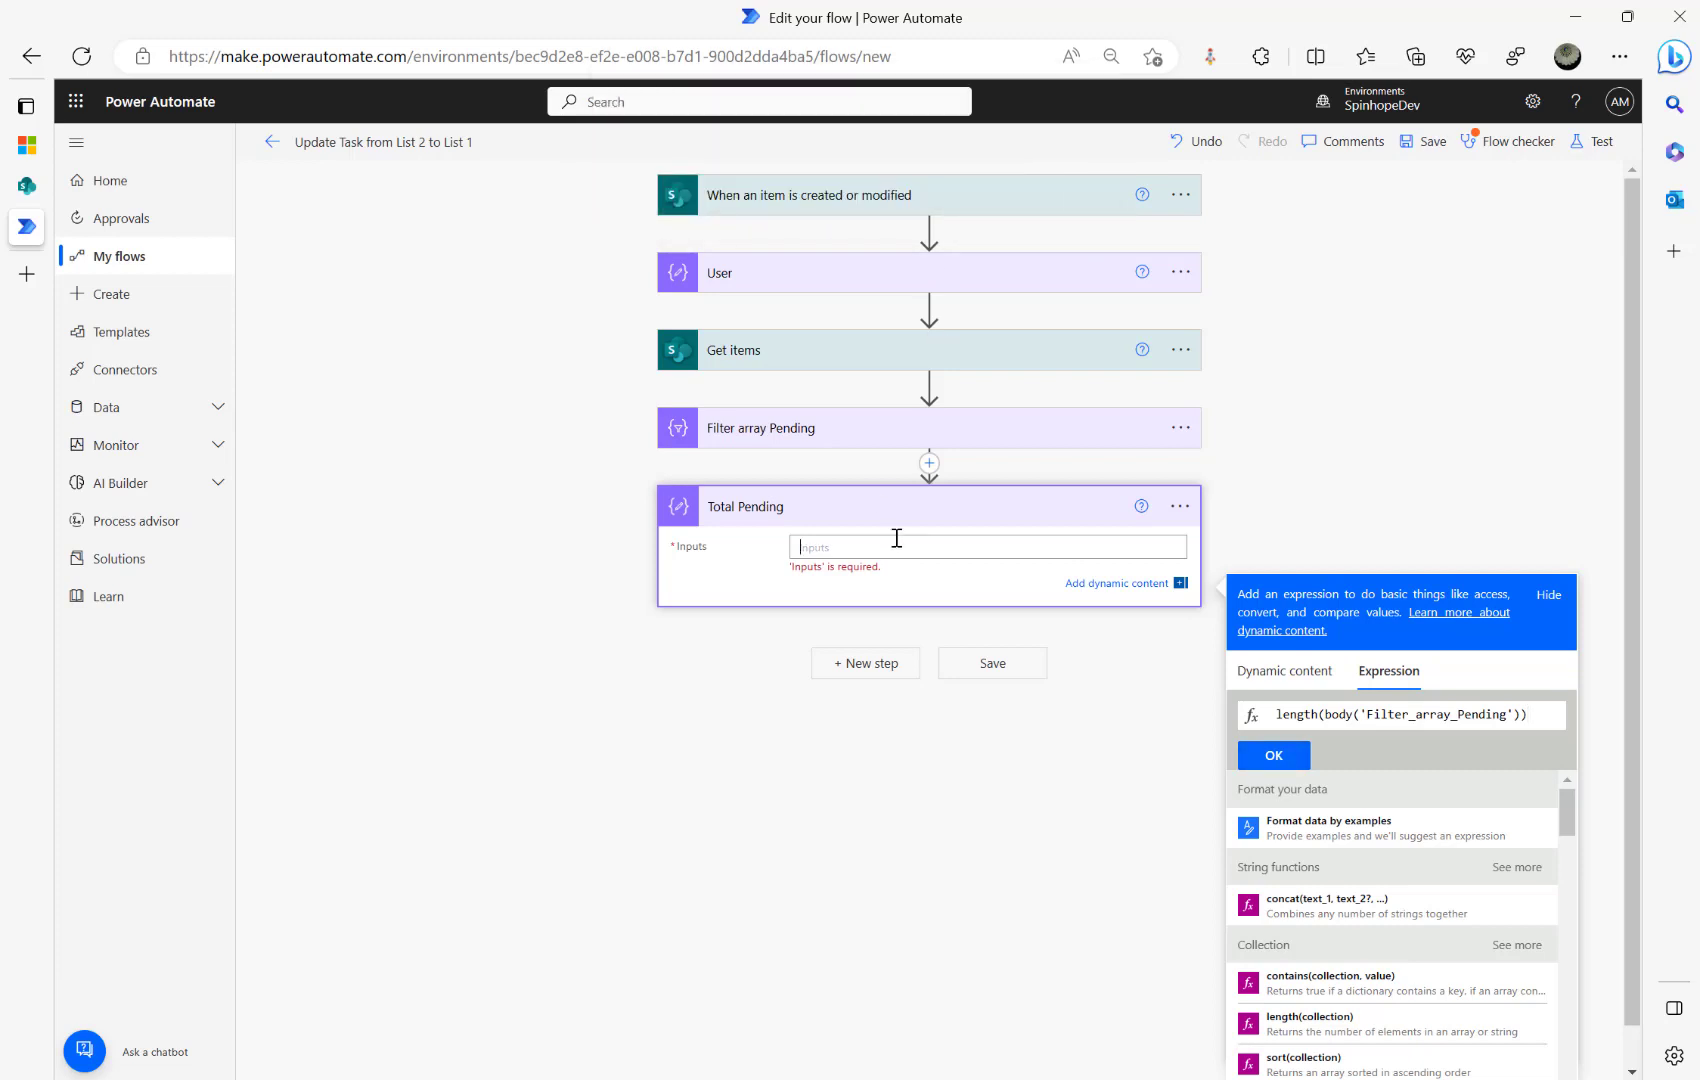
left_click(1272, 755)
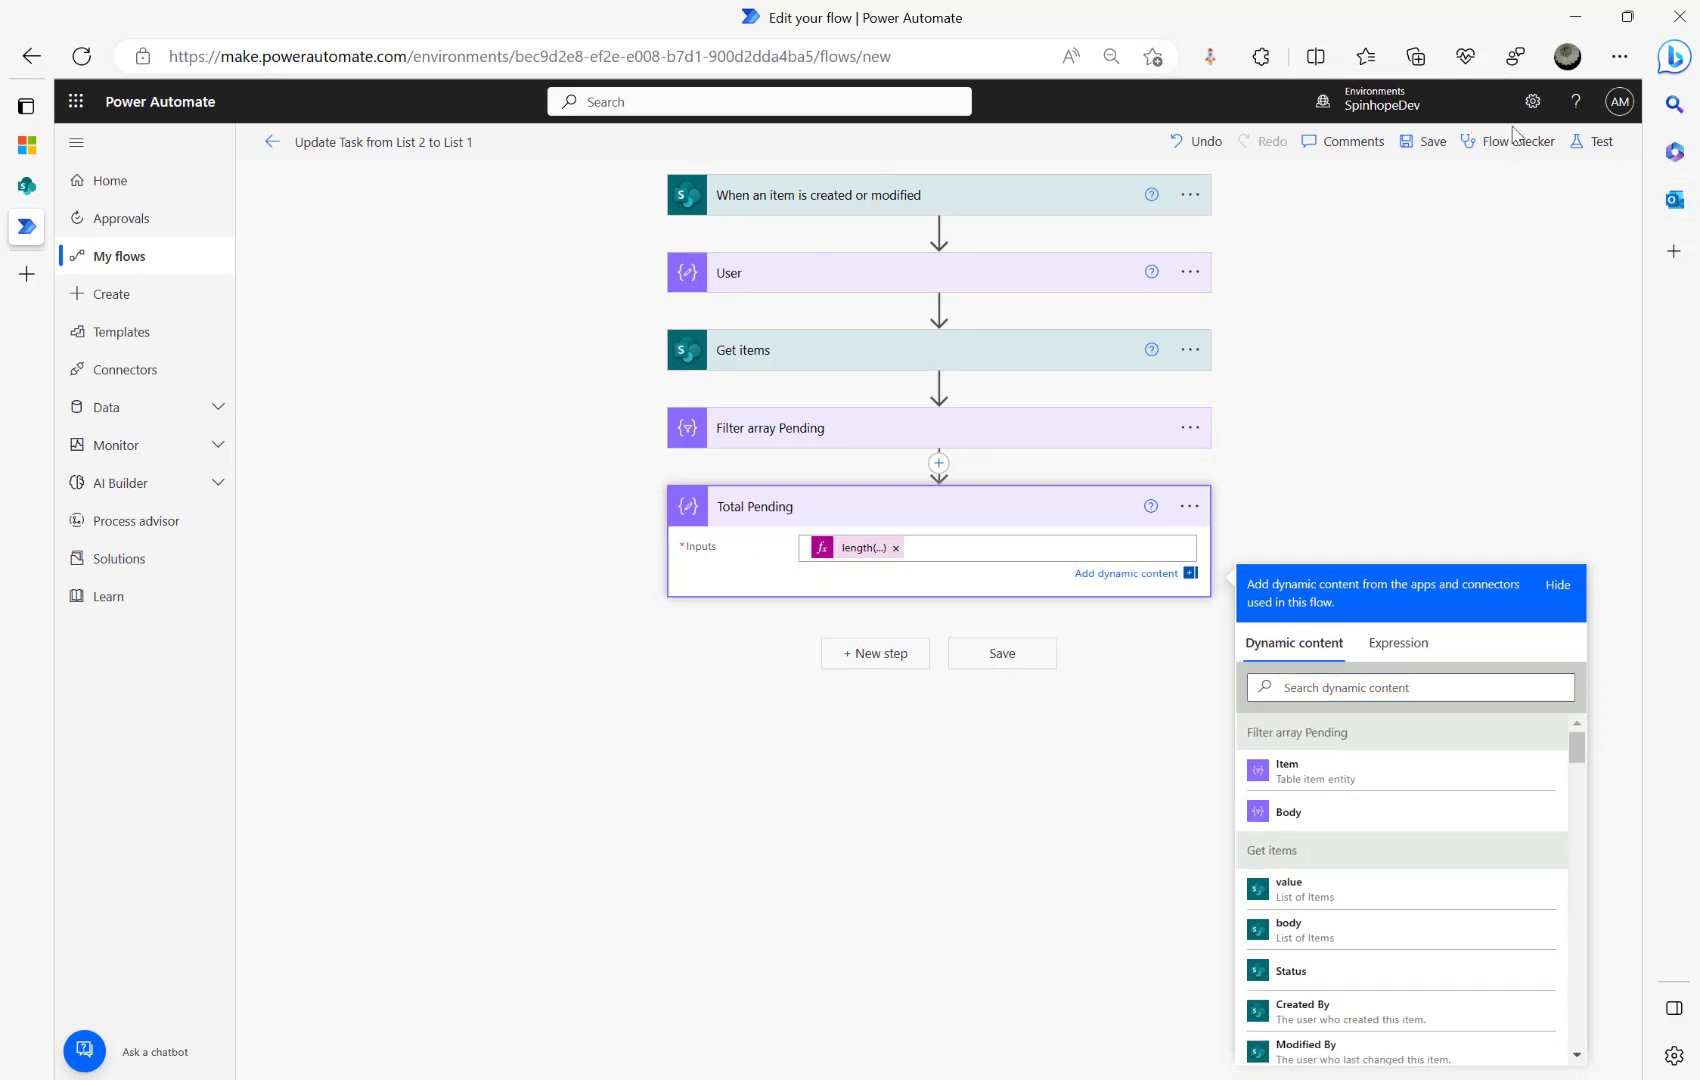
Step: Save the flow and test it automatically with the recently used trigger from the succeeded run
left_click(1588, 145)
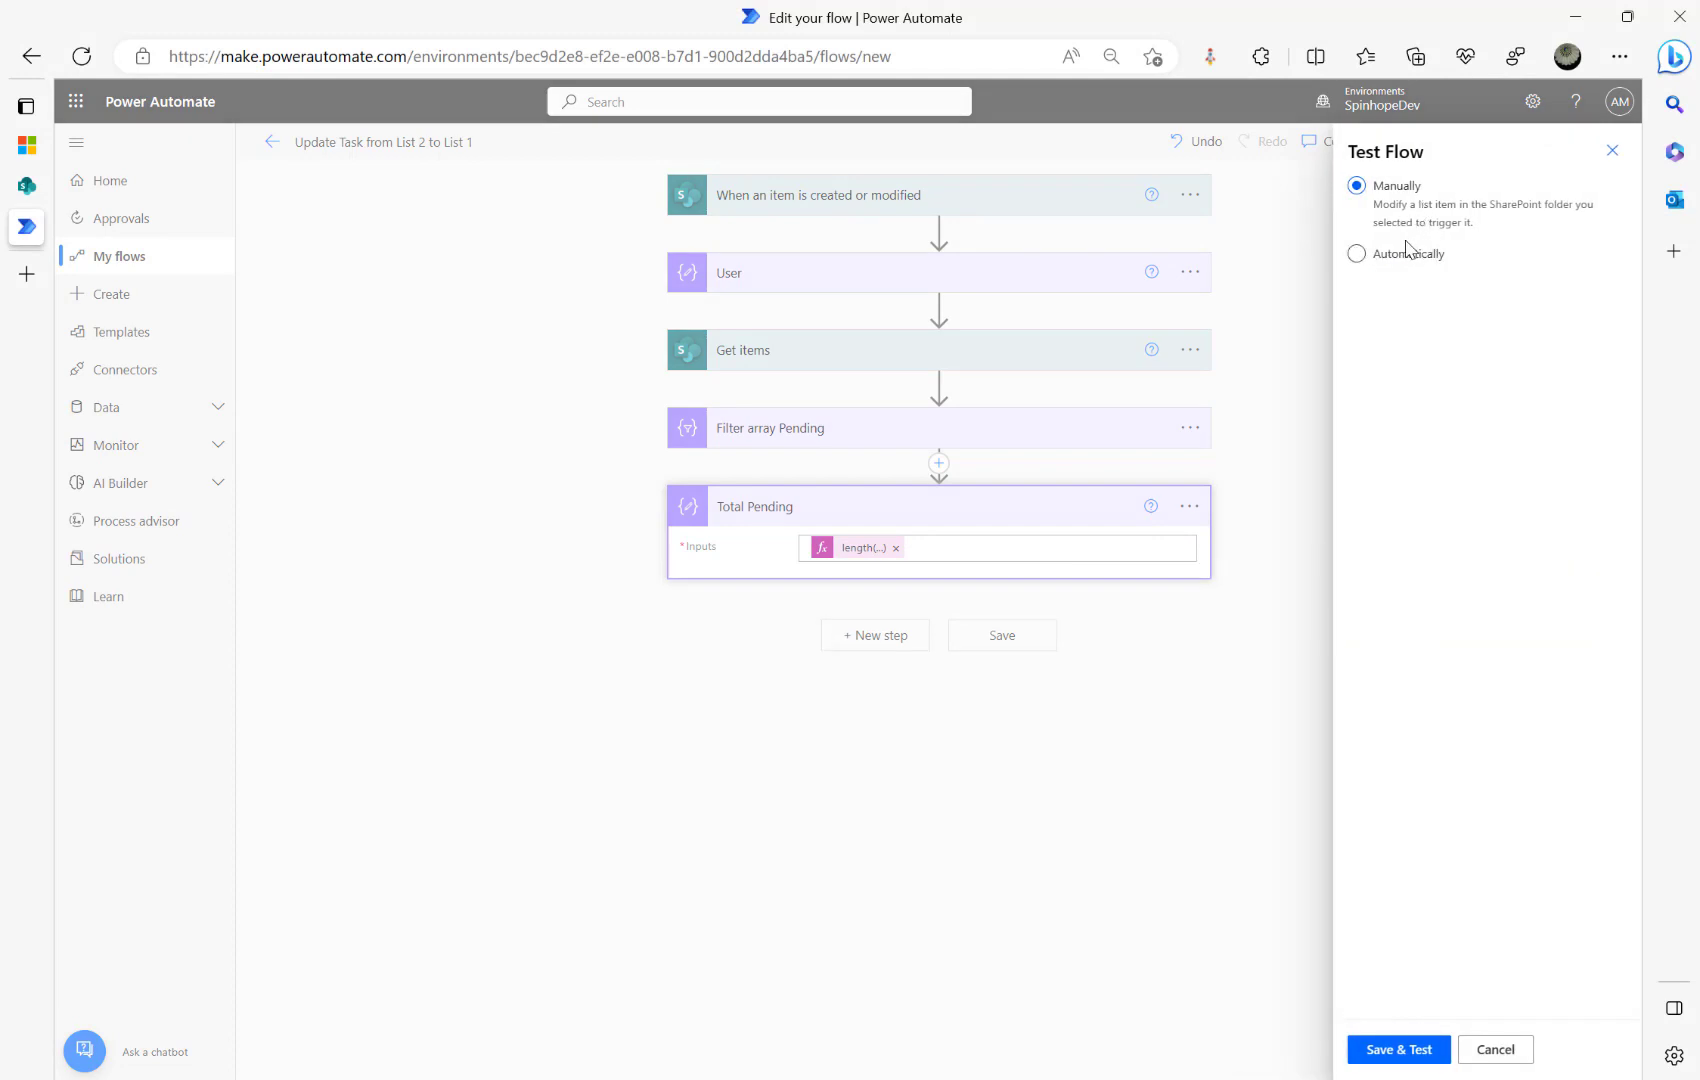
left_click(1405, 255)
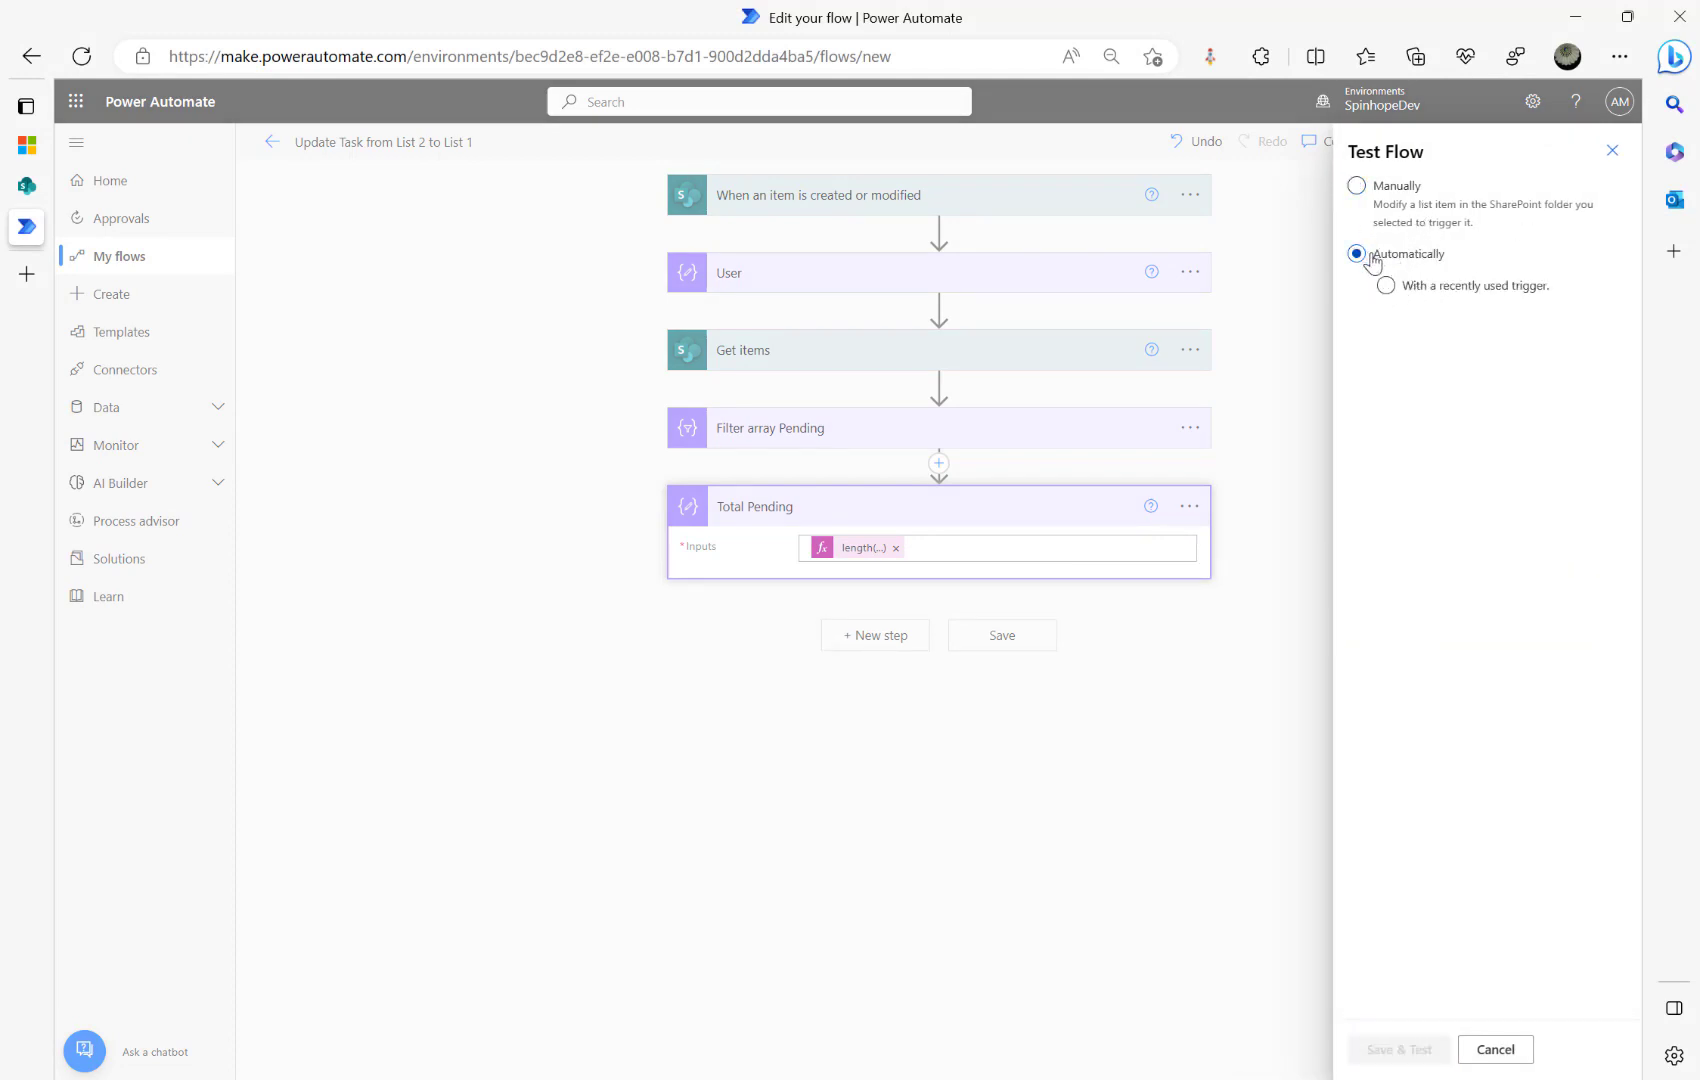
left_click(1386, 286)
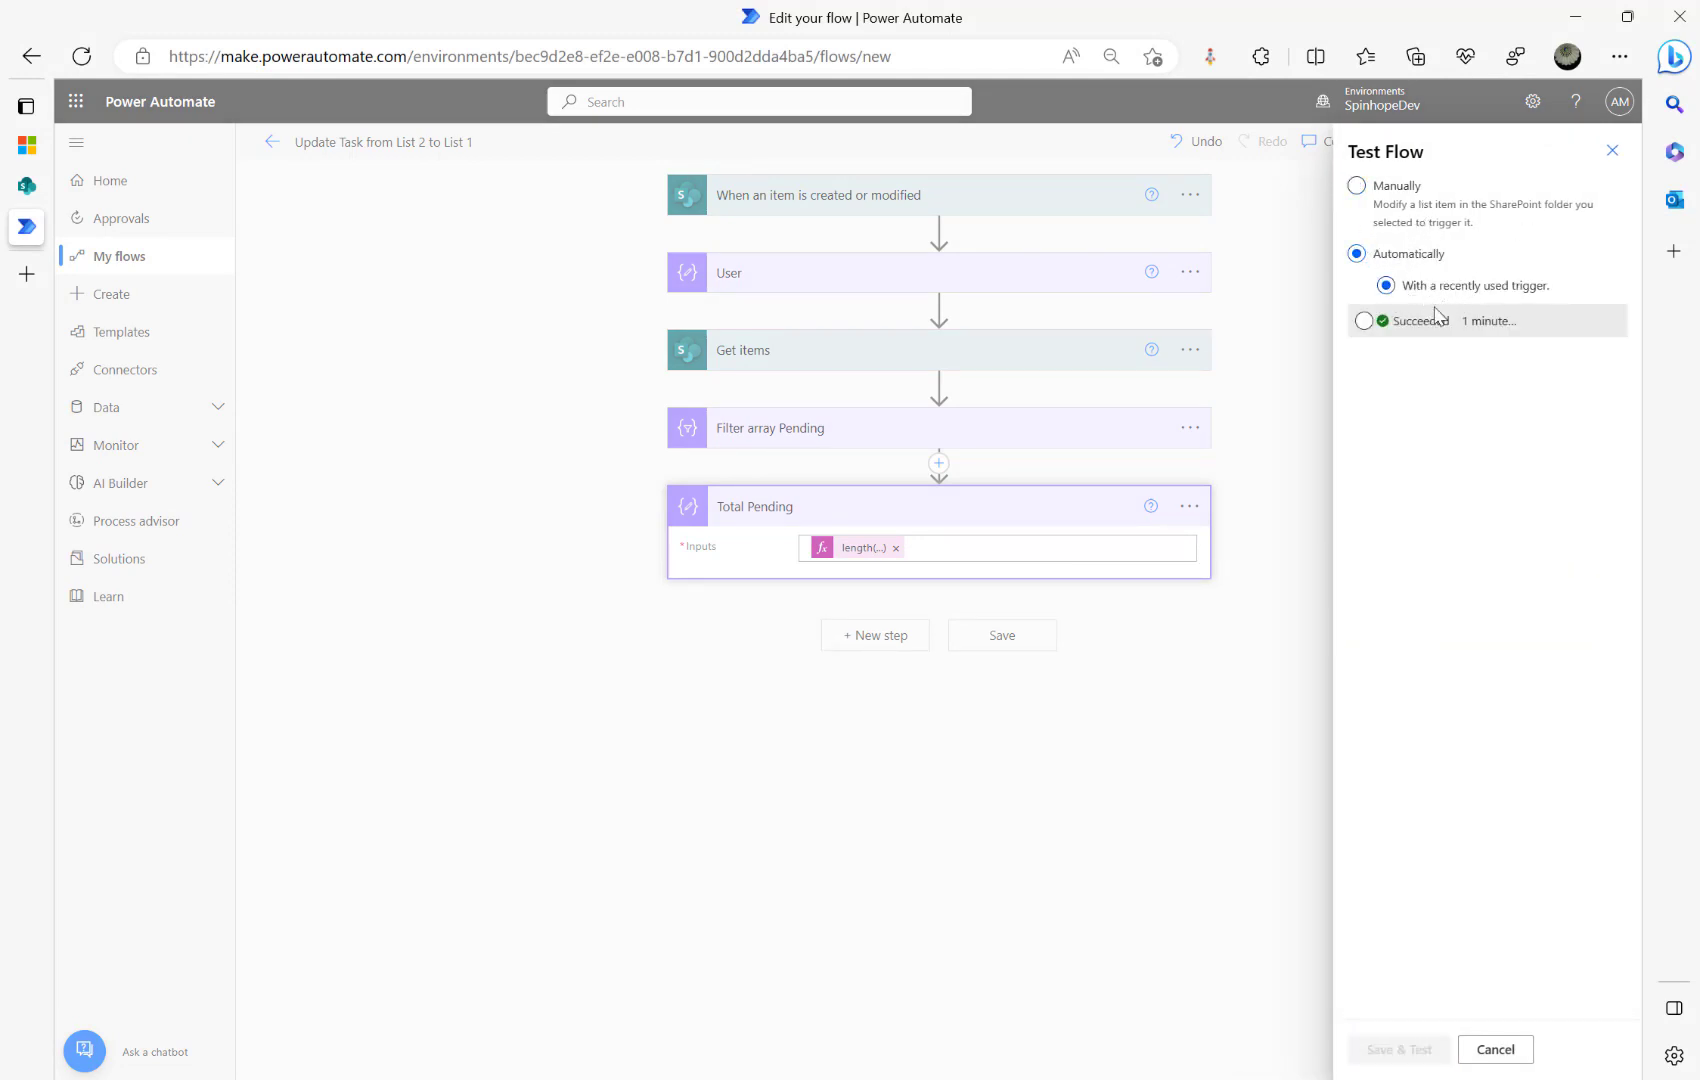
left_click(1364, 321)
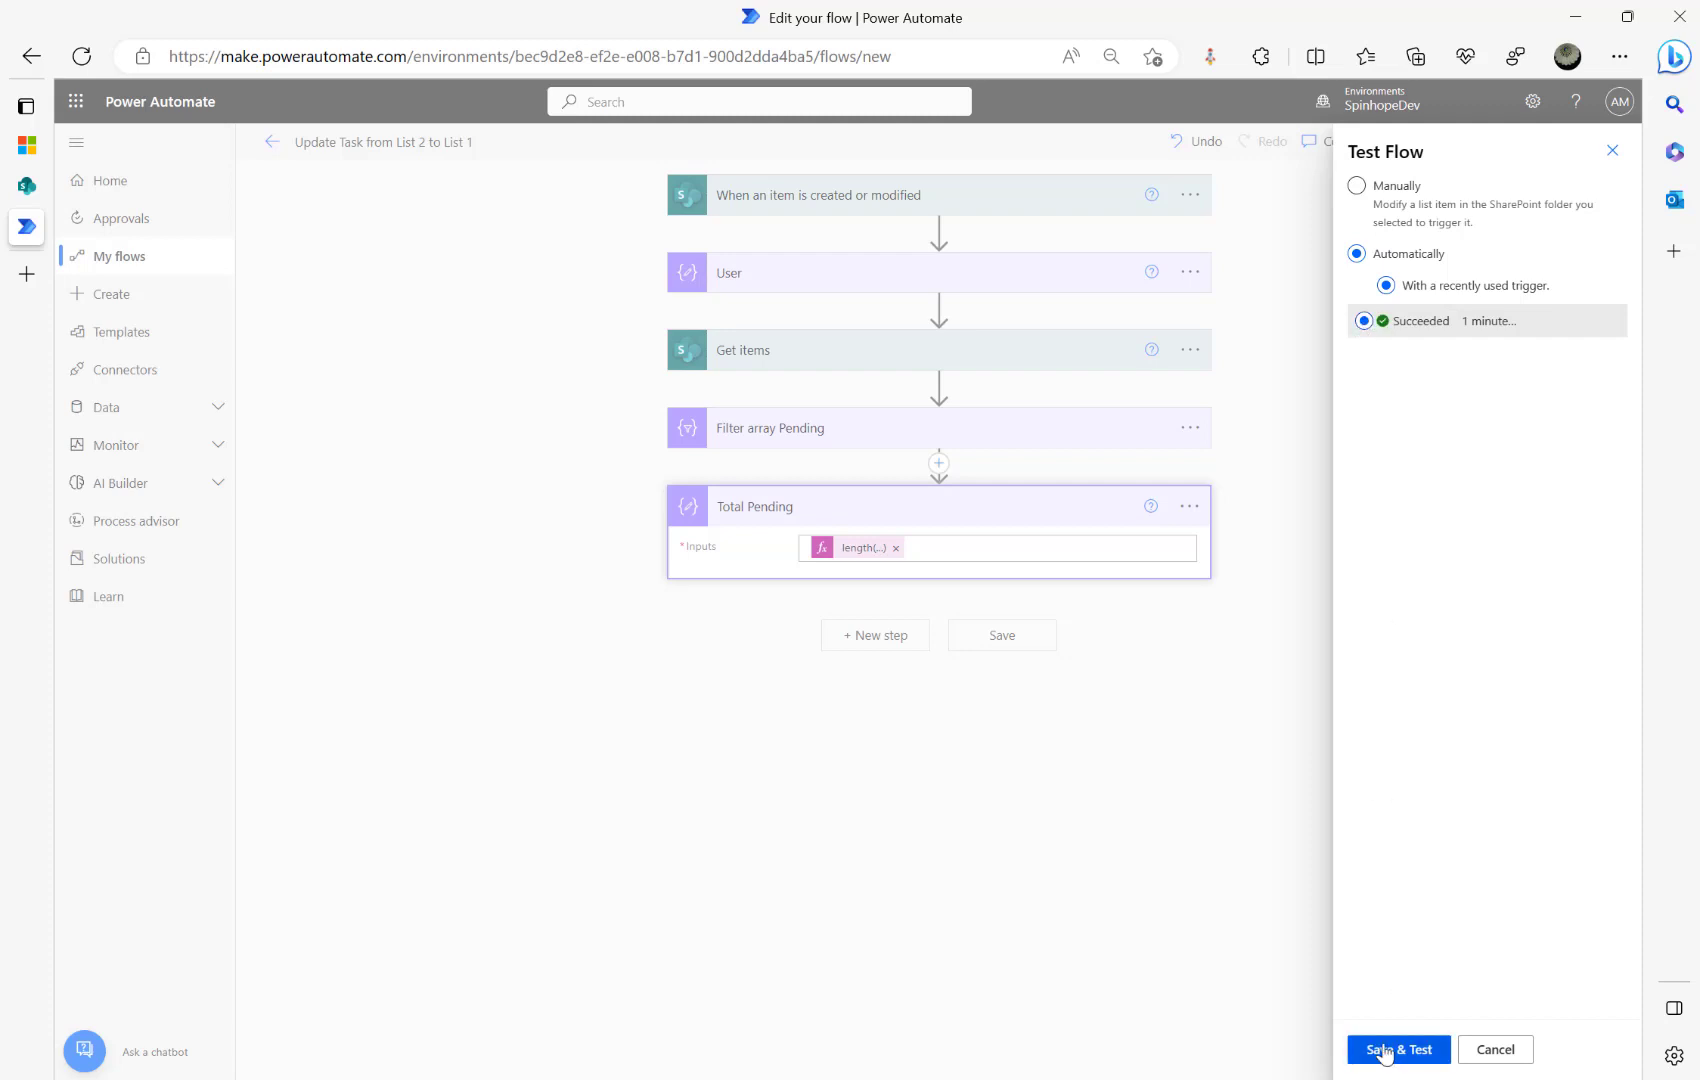
left_click(1383, 1050)
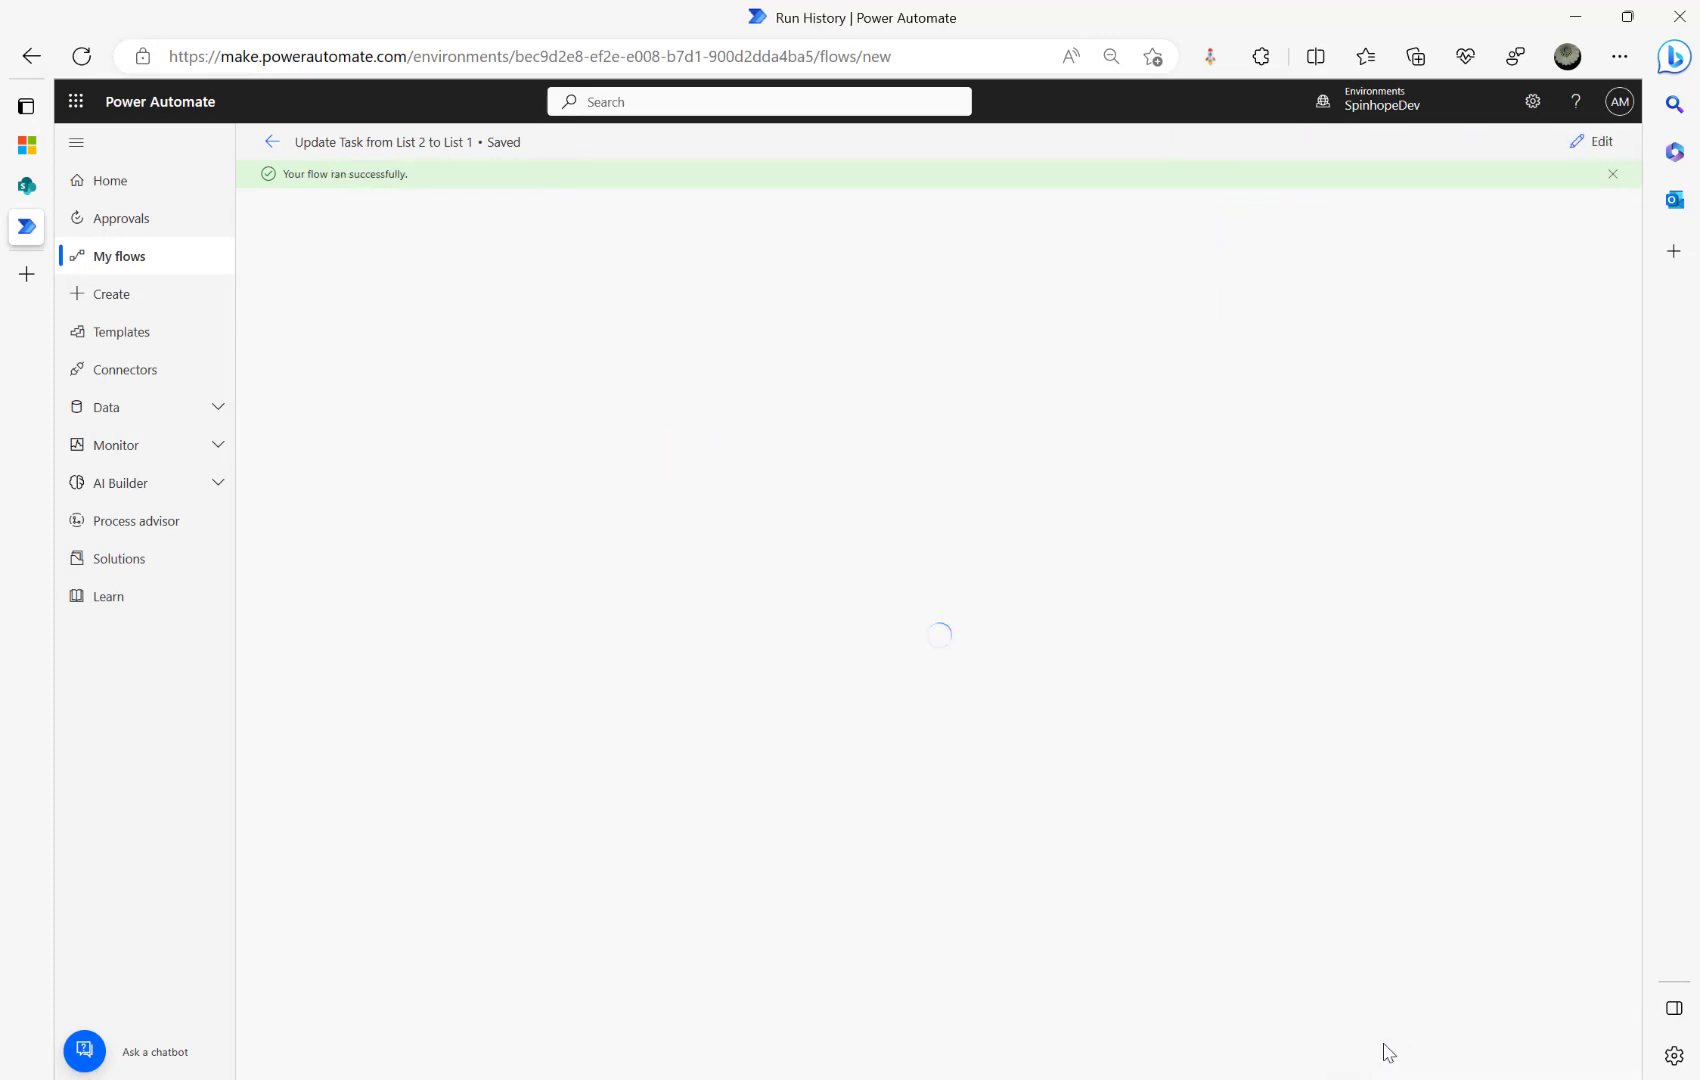
Step: Check the Total Pending action's output in the run results and return to editing the flow
left_click(857, 550)
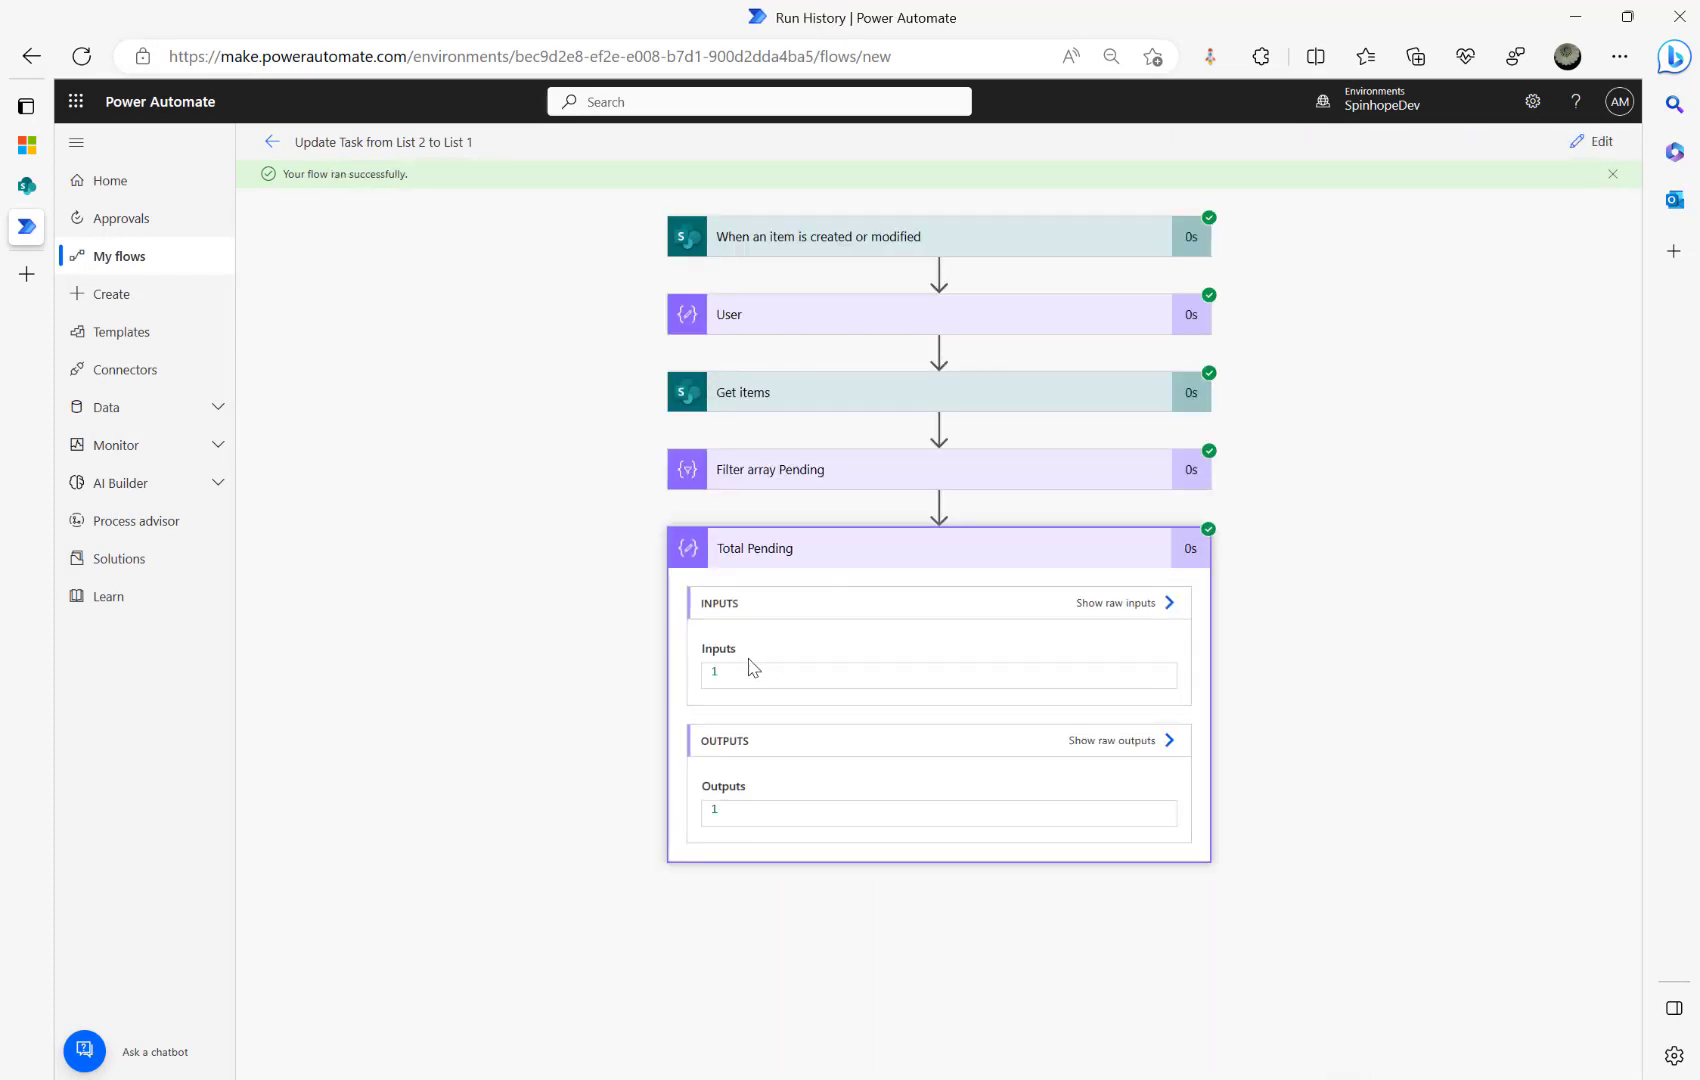
left_click(1590, 142)
left_click(28, 183)
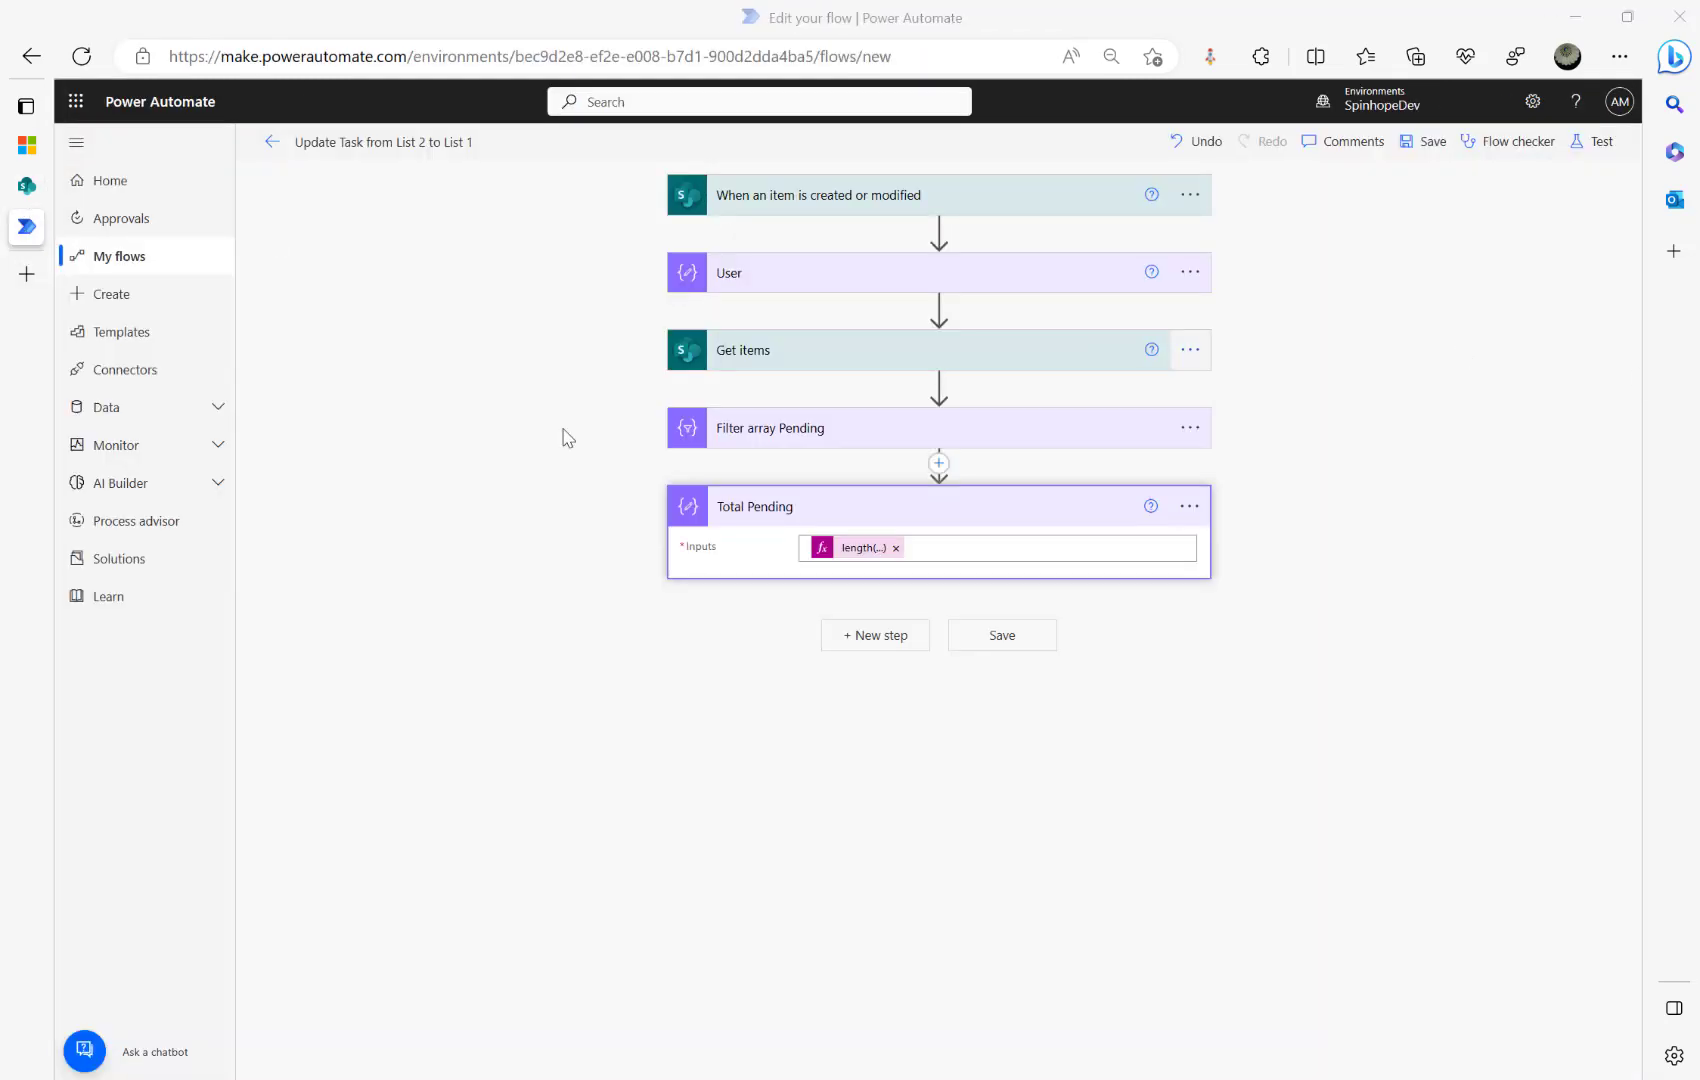
Step: Copy the Filter array Pending action and paste it from the clipboard as a new step after Total Pending
left_click(796, 441)
left_click(796, 441)
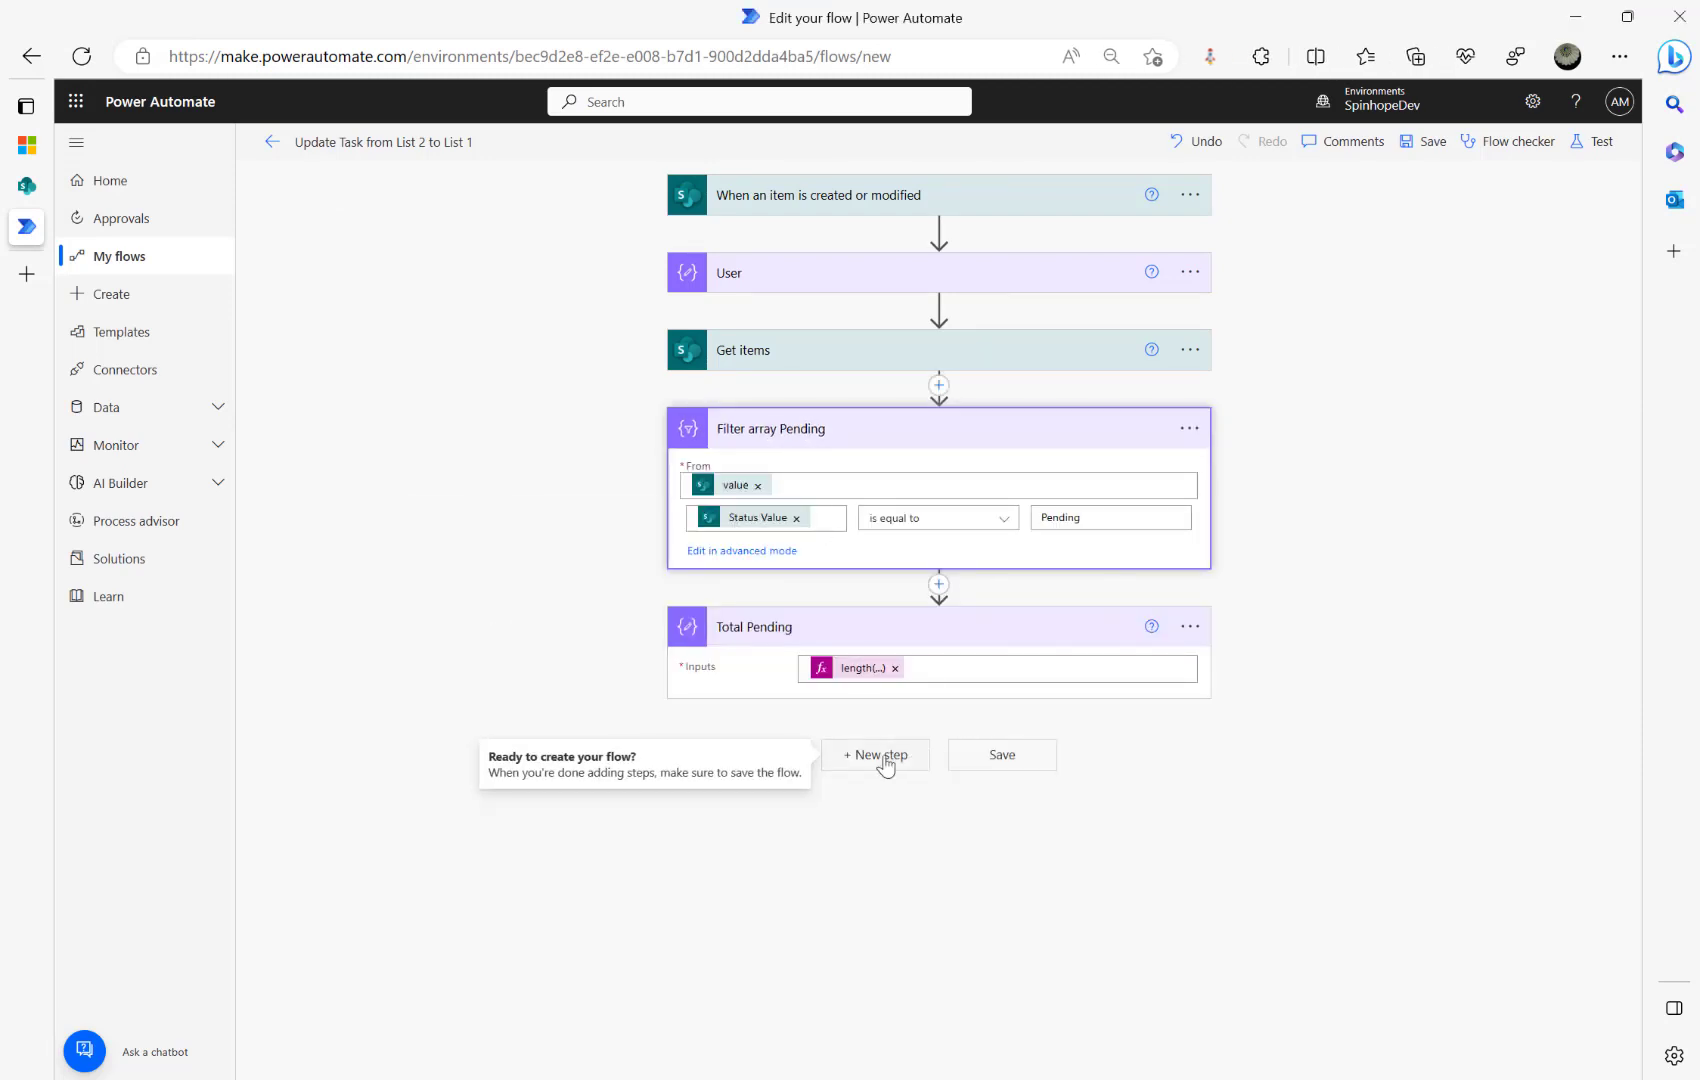
left_click(1189, 428)
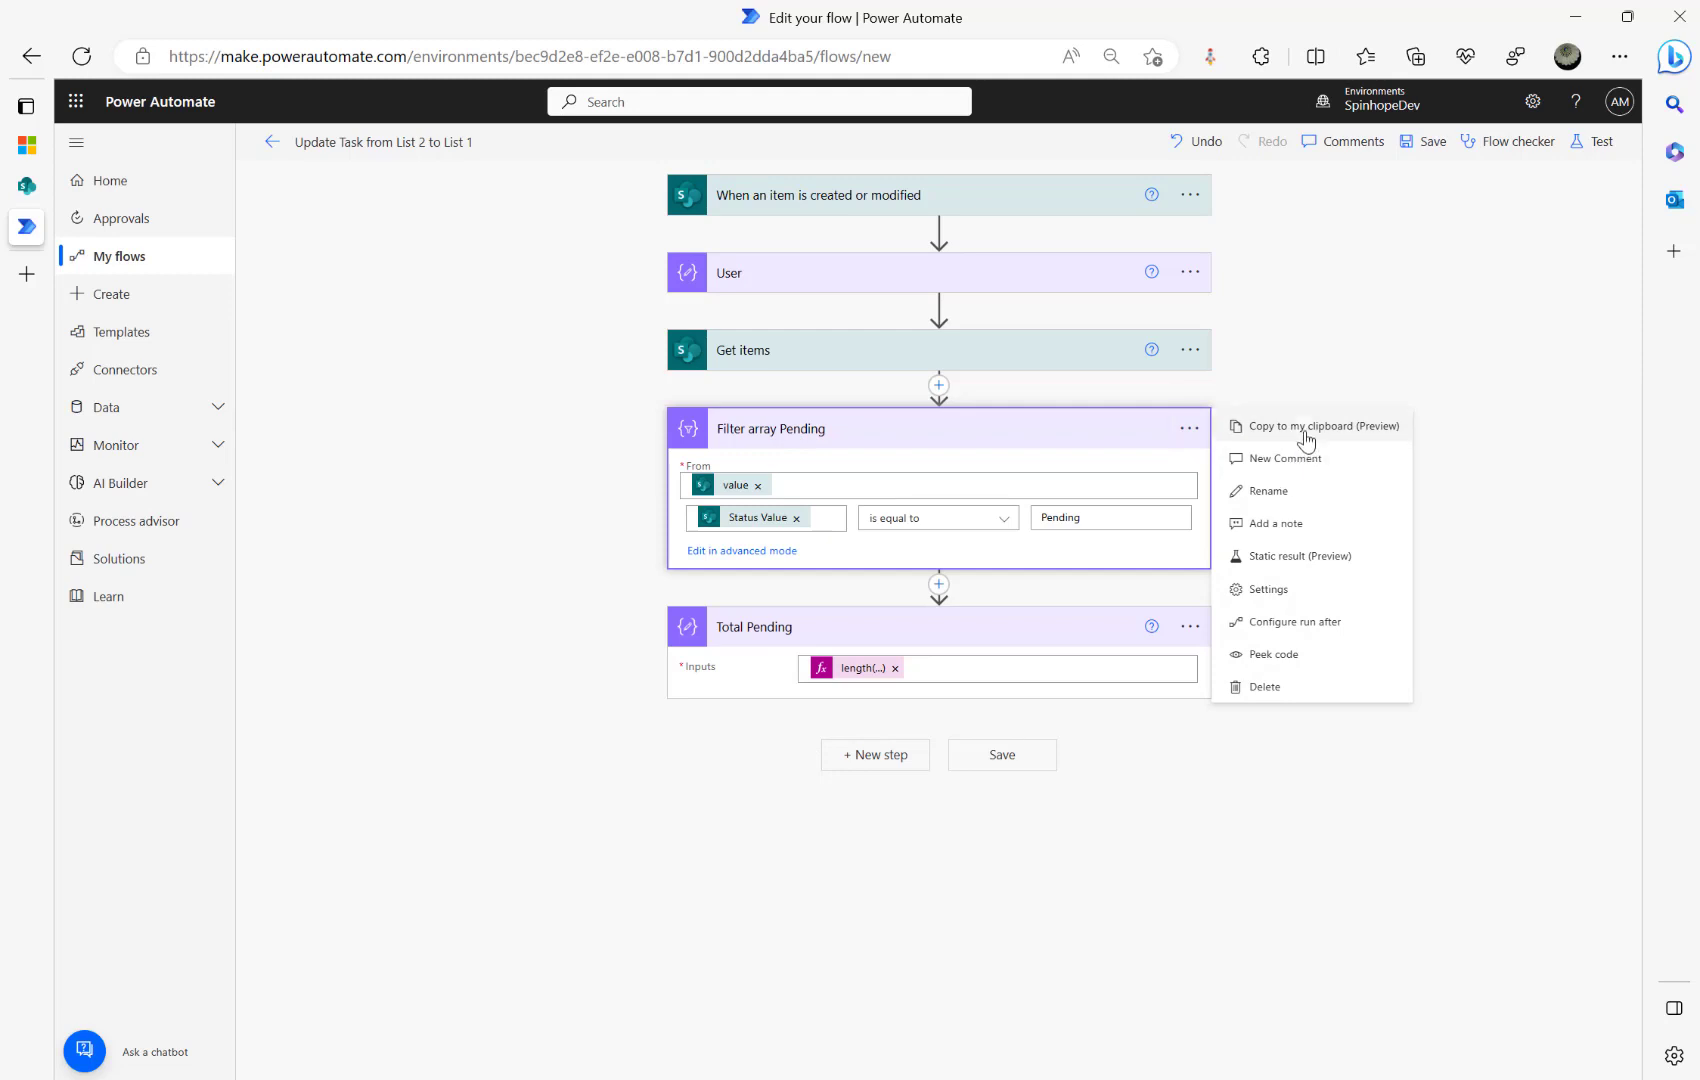
left_click(882, 755)
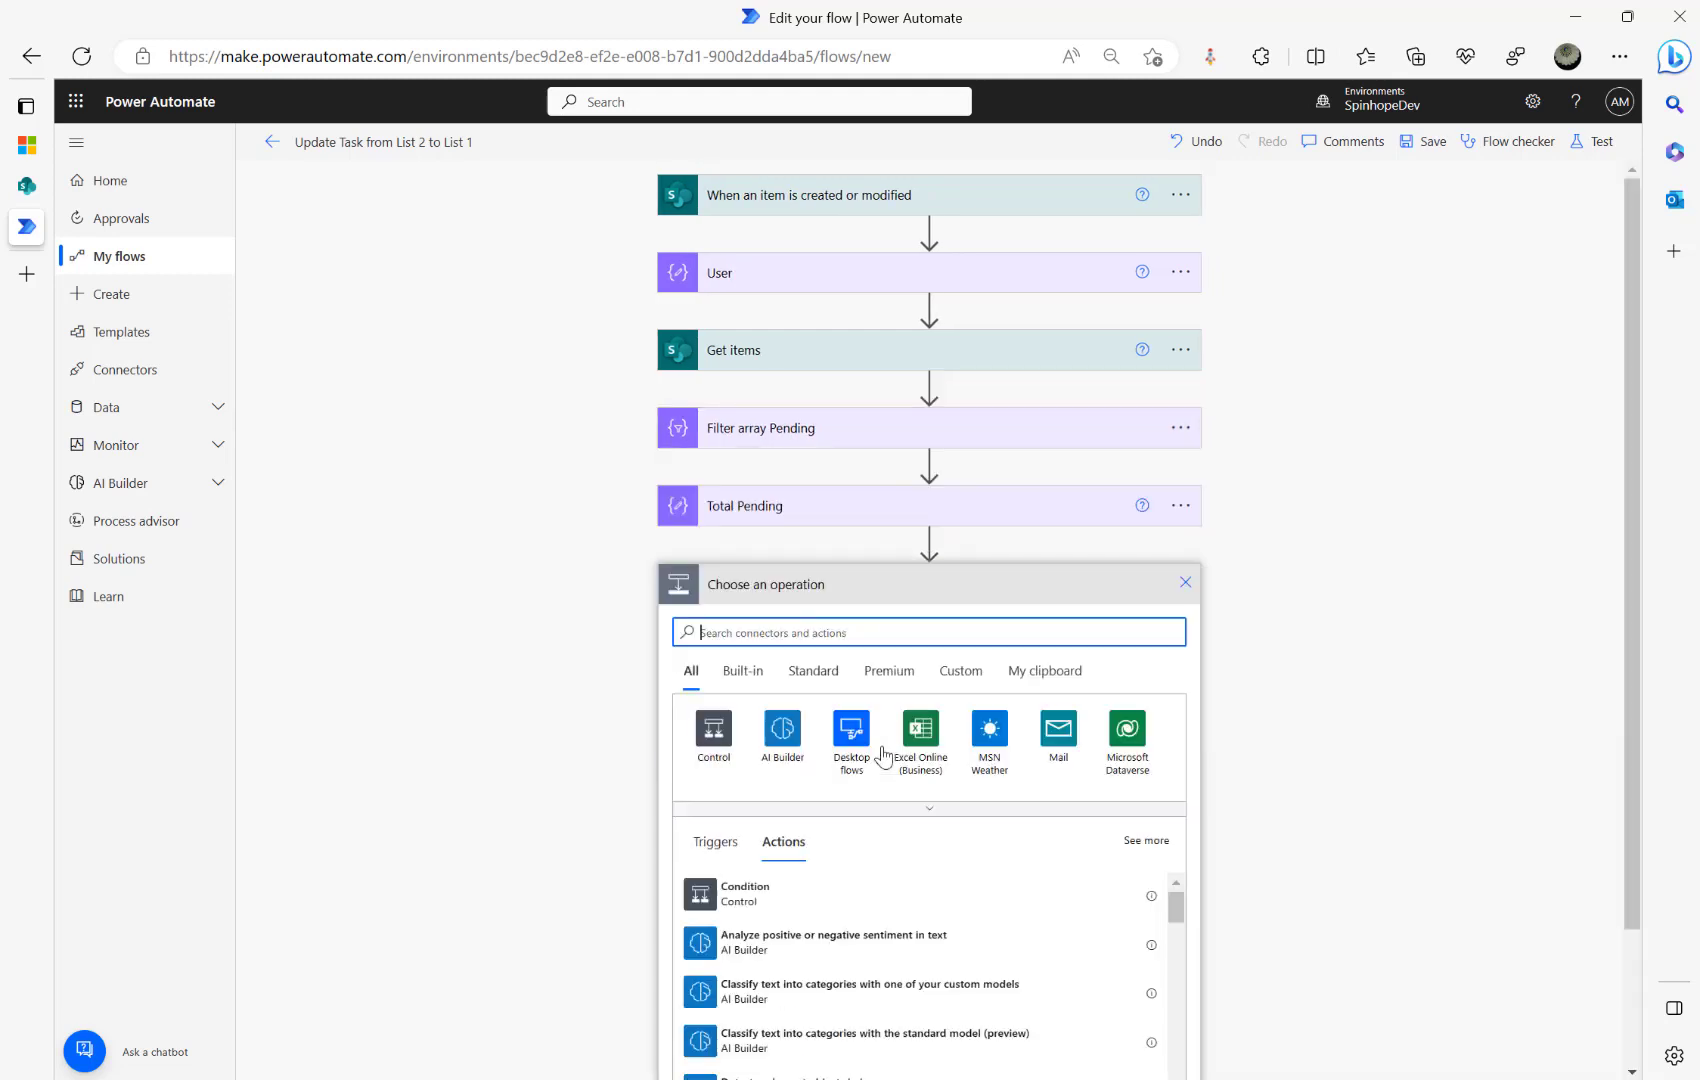
left_click(1070, 672)
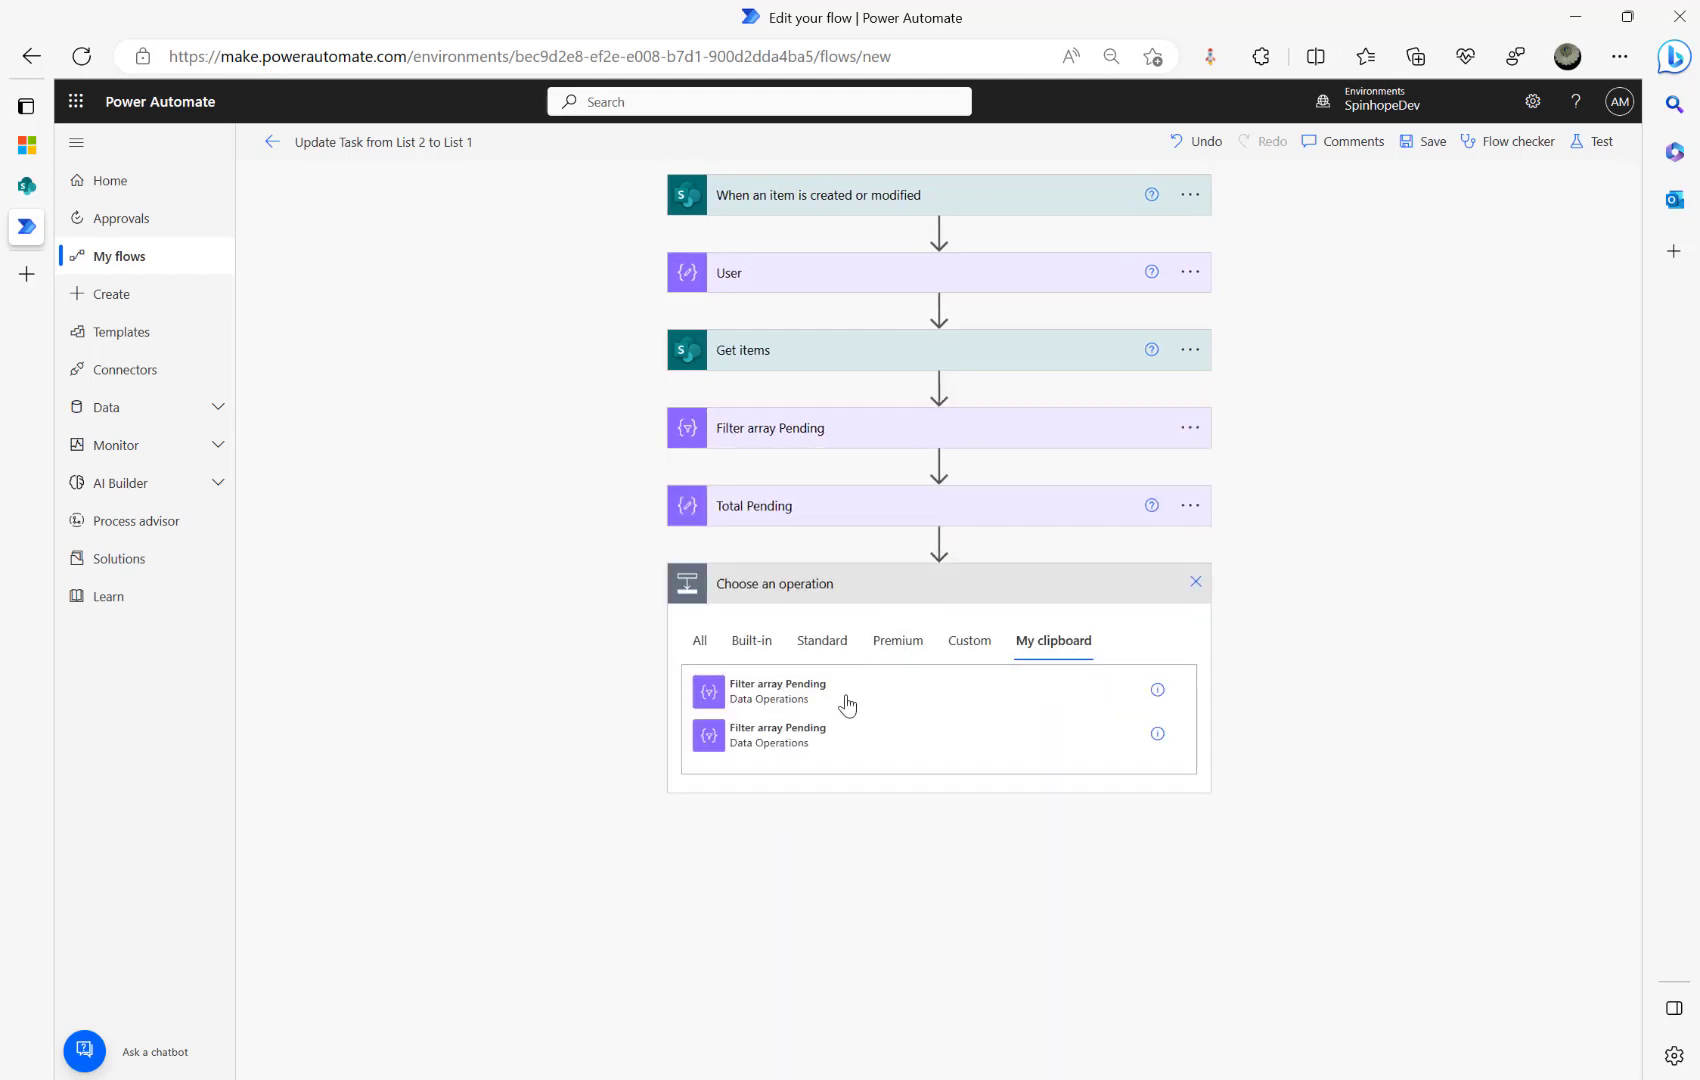
left_click(793, 698)
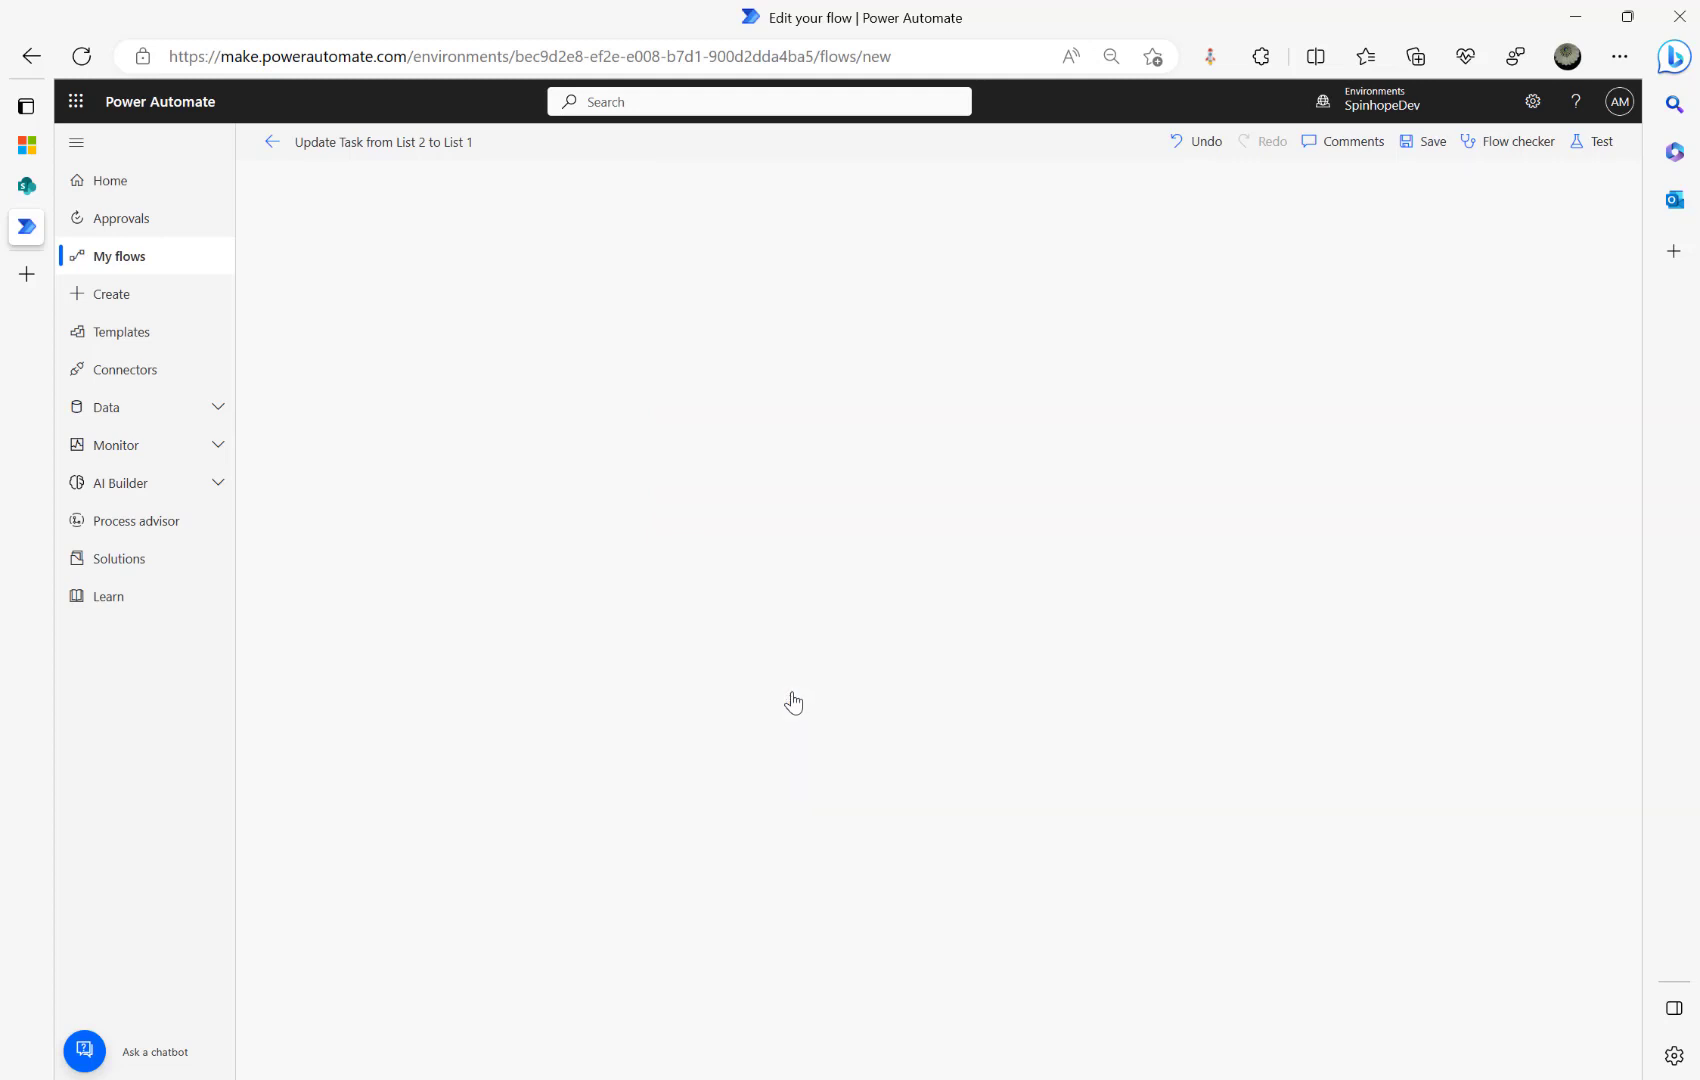
Step: Rename the pasted filter action as Filter array Completed
left_click(824, 588)
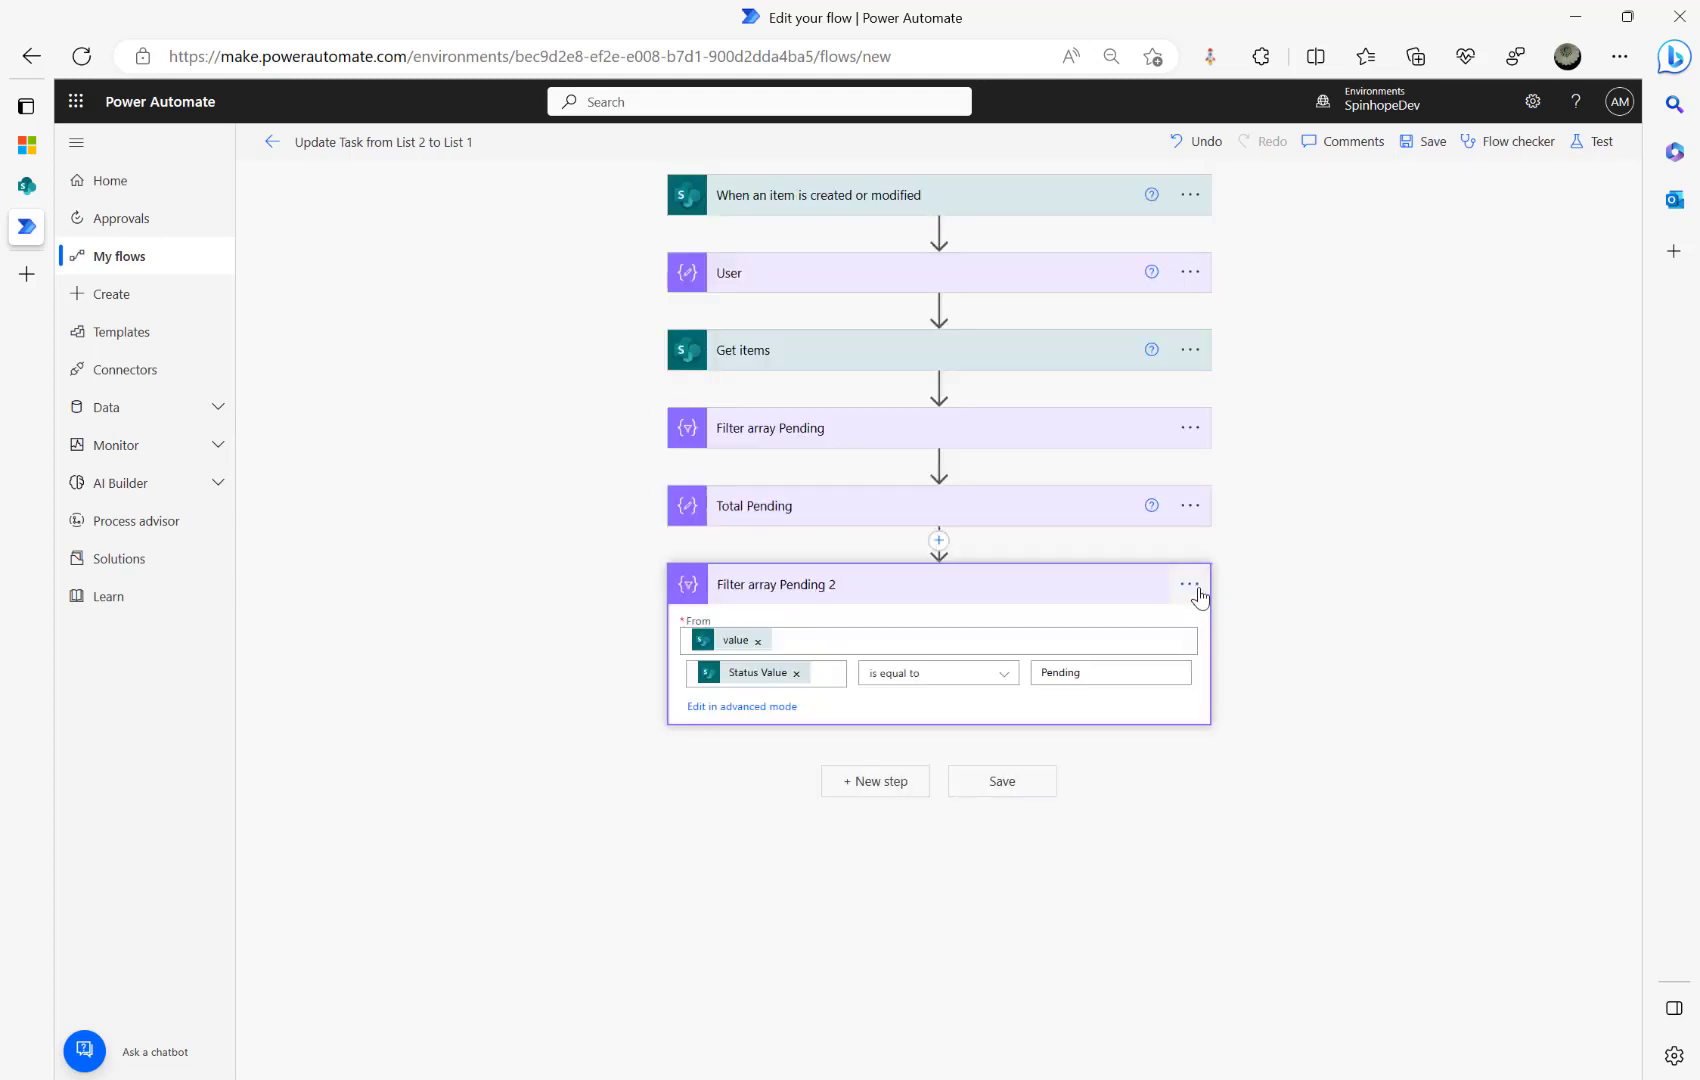
left_click(1190, 584)
left_click(1290, 655)
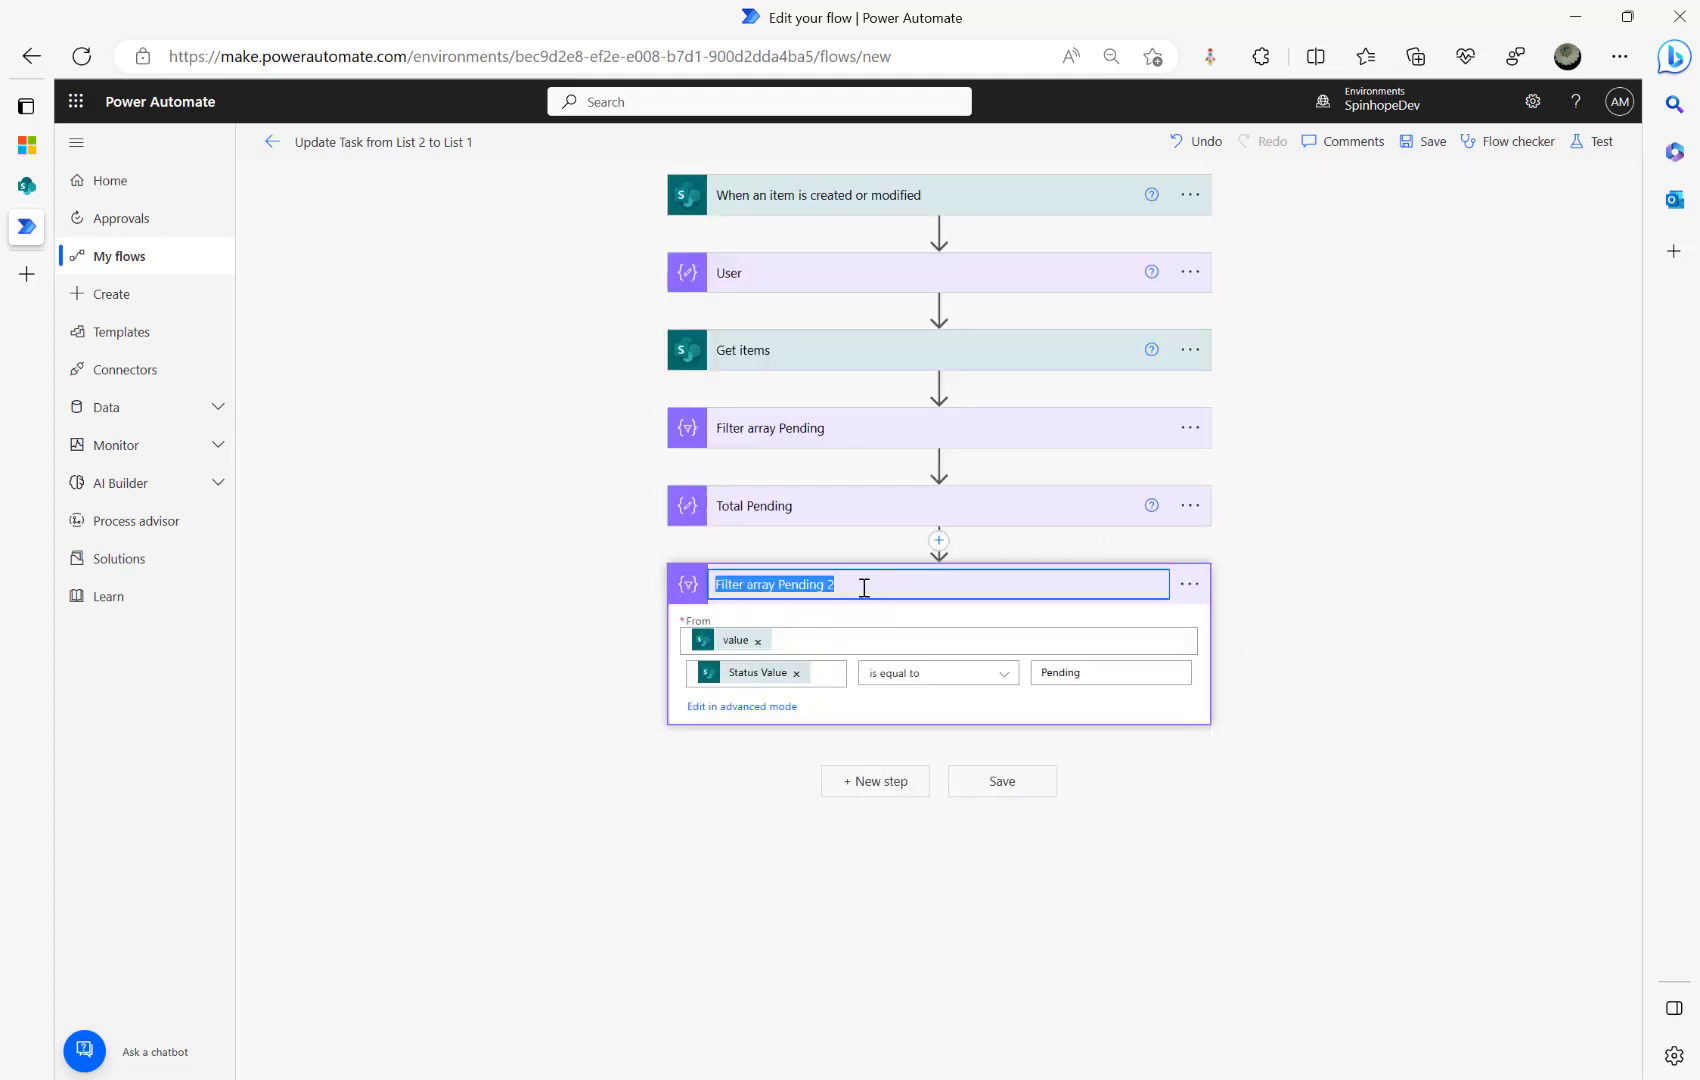
left_click(865, 587)
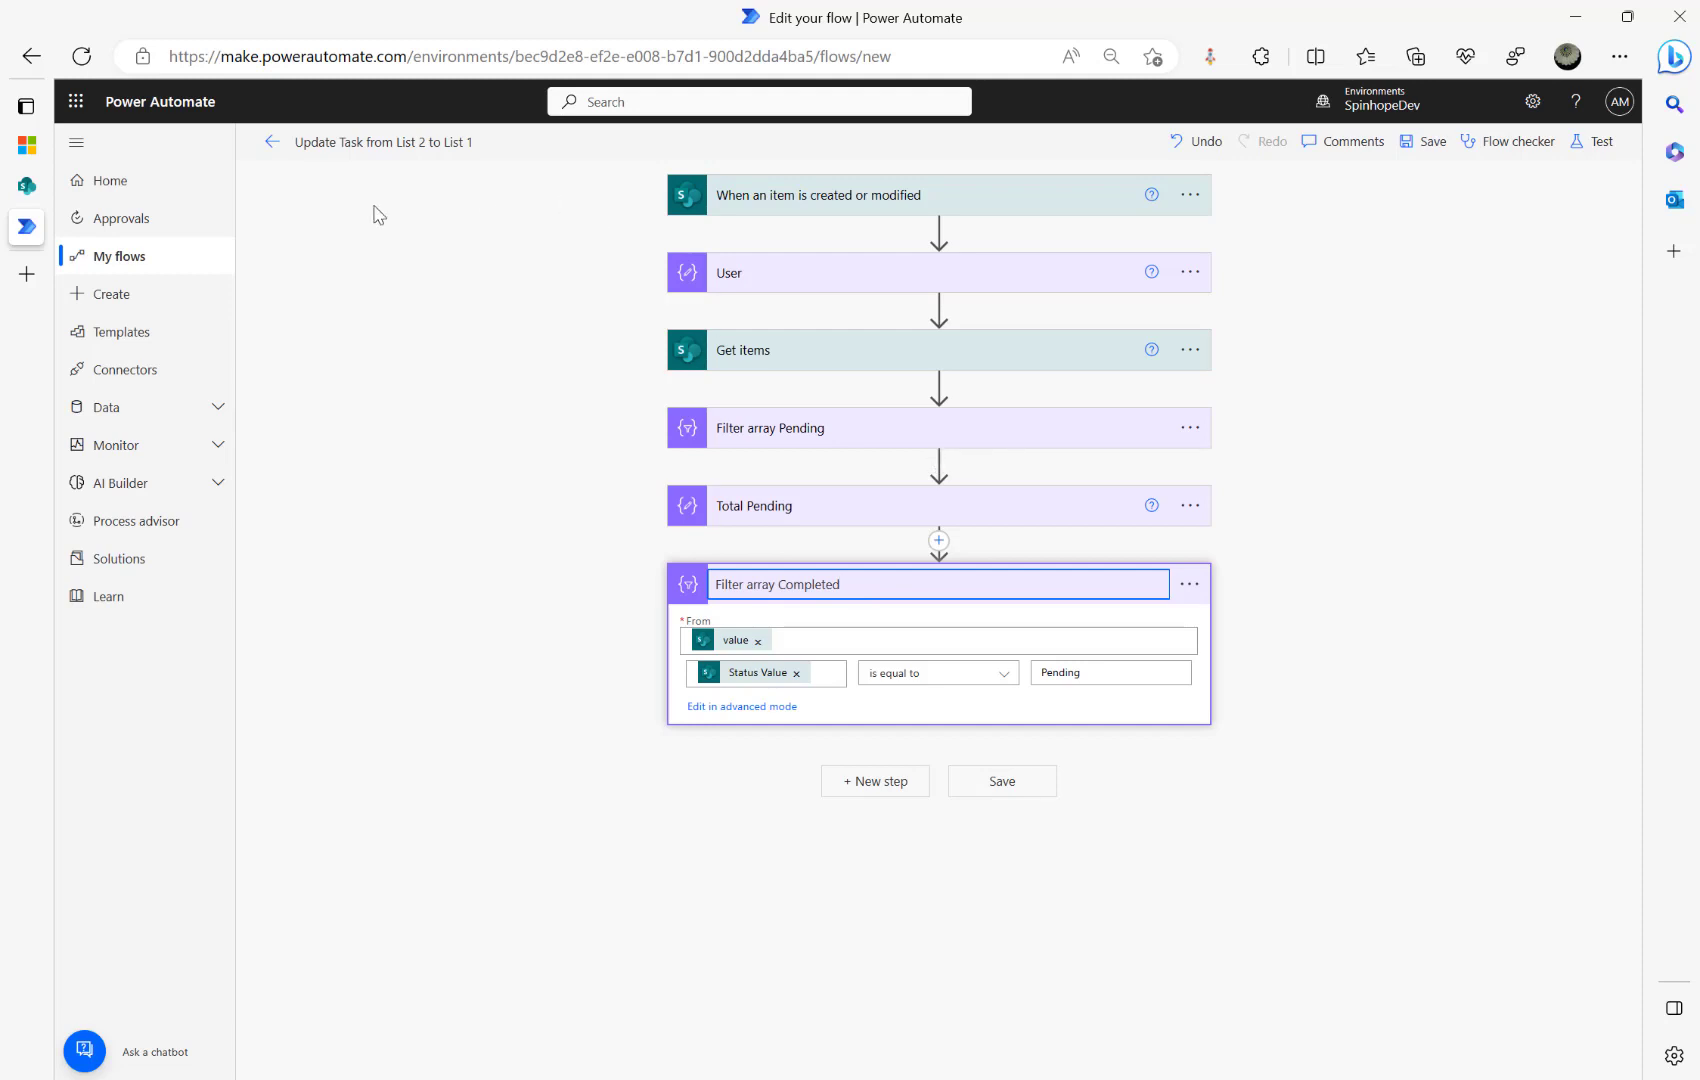
Step: Check the status in the SharePoint List2, return to the flow and set the Filter array Completed condition value to Completed
left_click(27, 185)
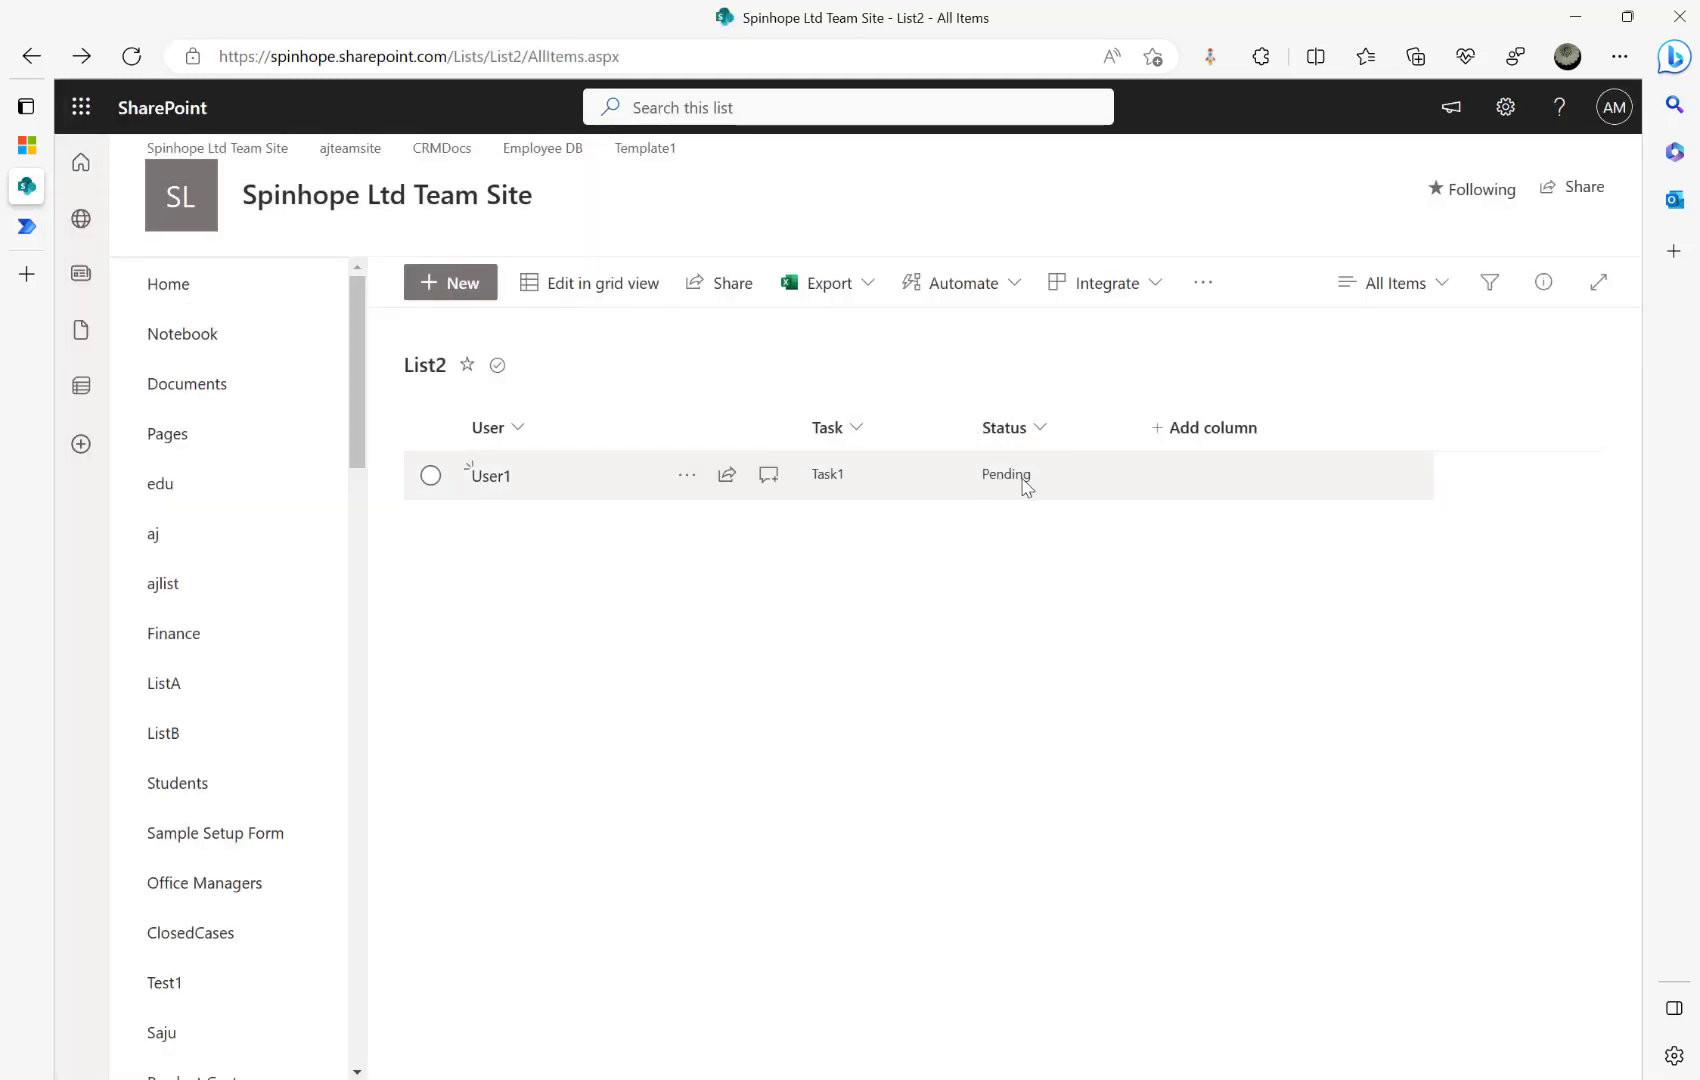
mouse_move(27, 234)
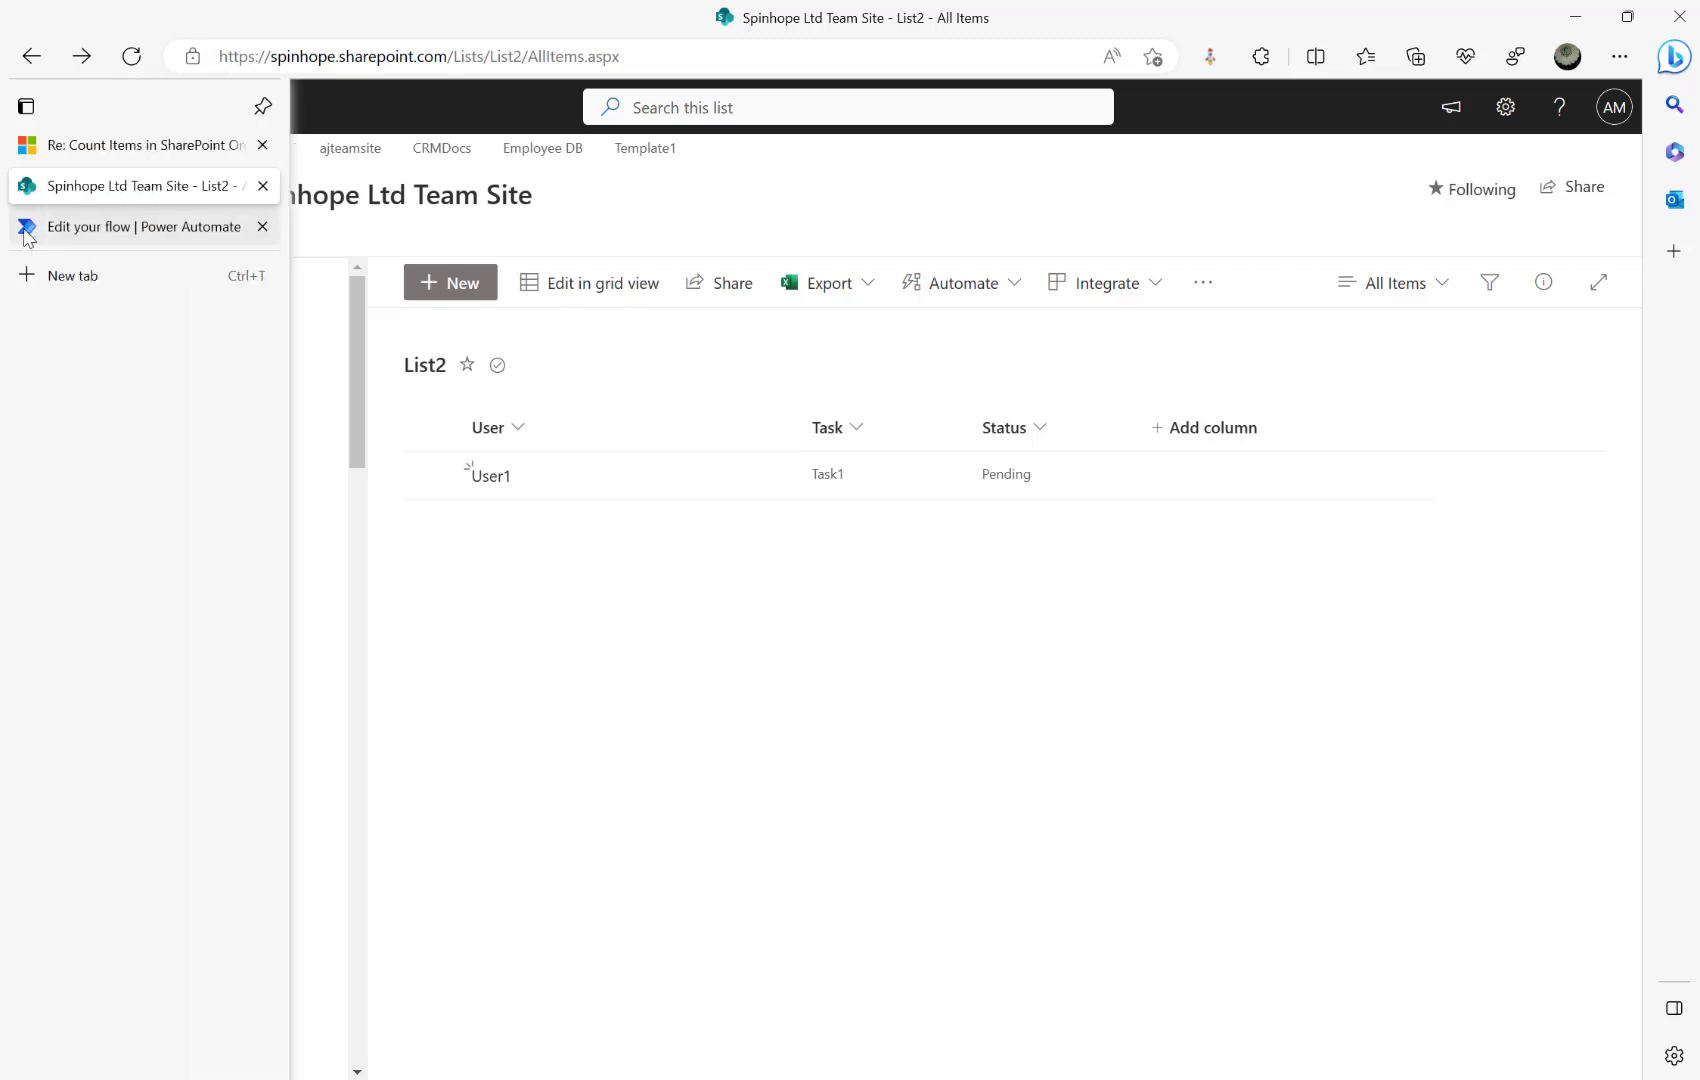
left_click(85, 232)
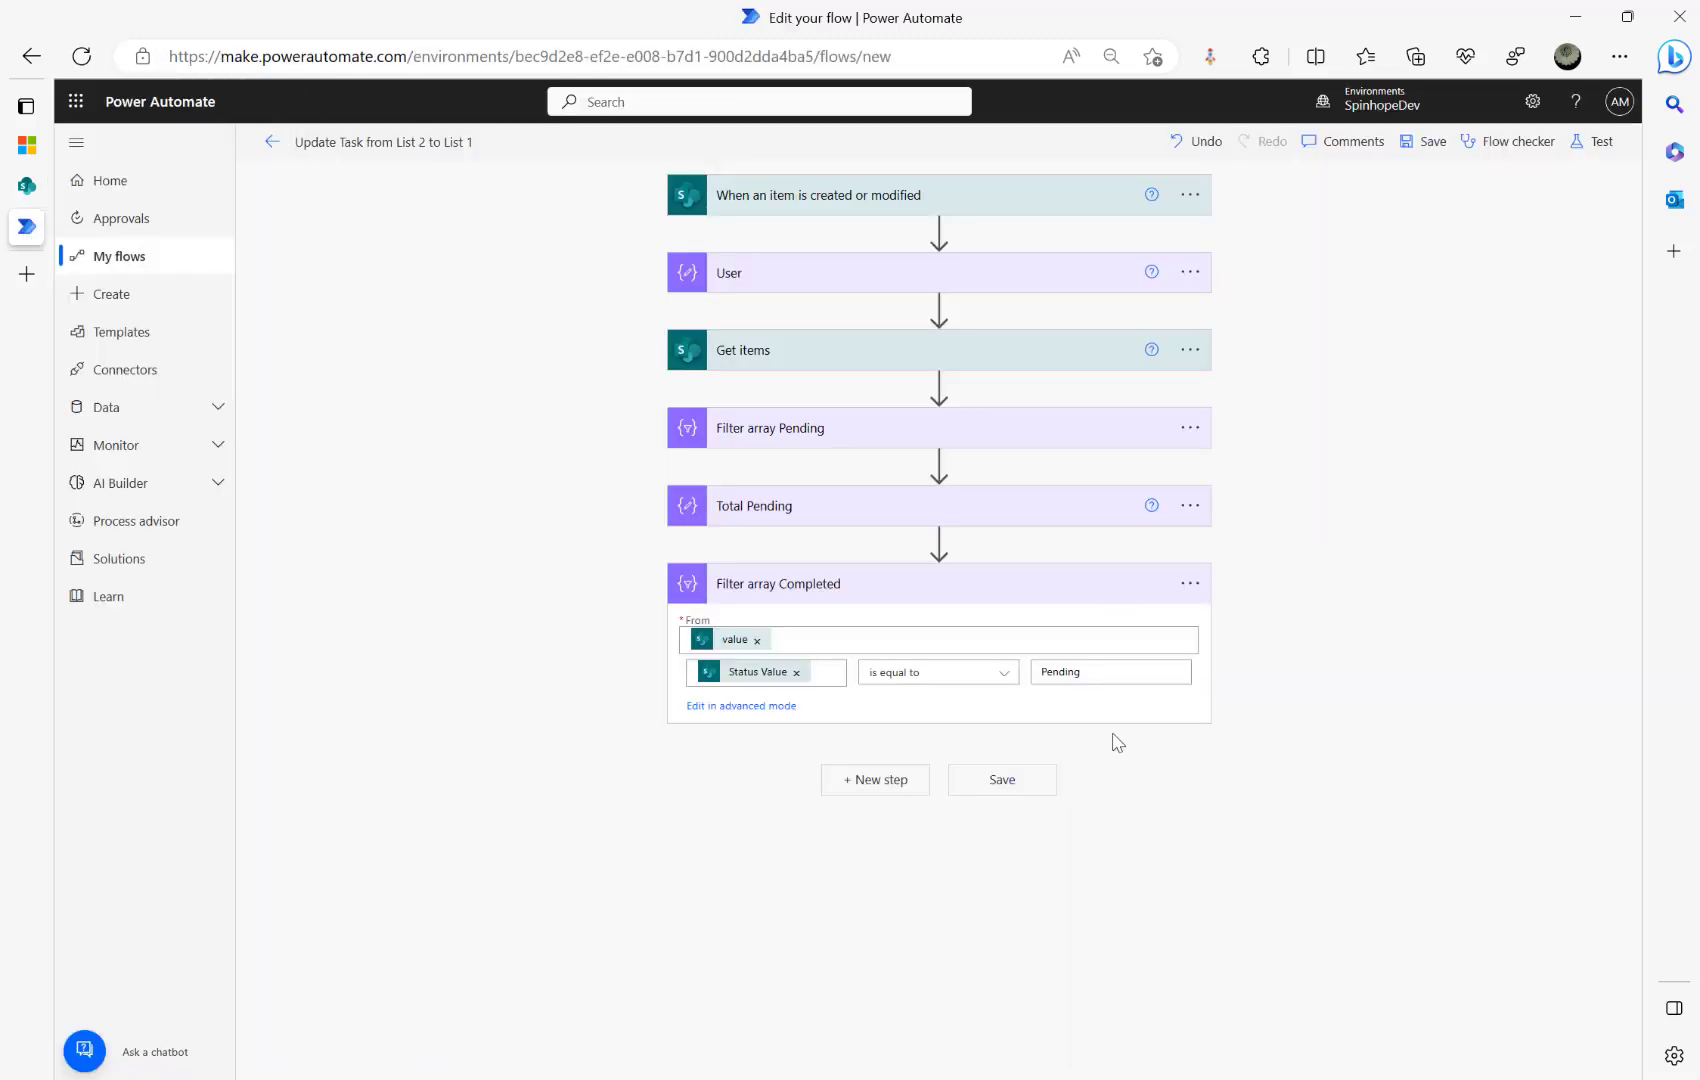
left_click(1080, 683)
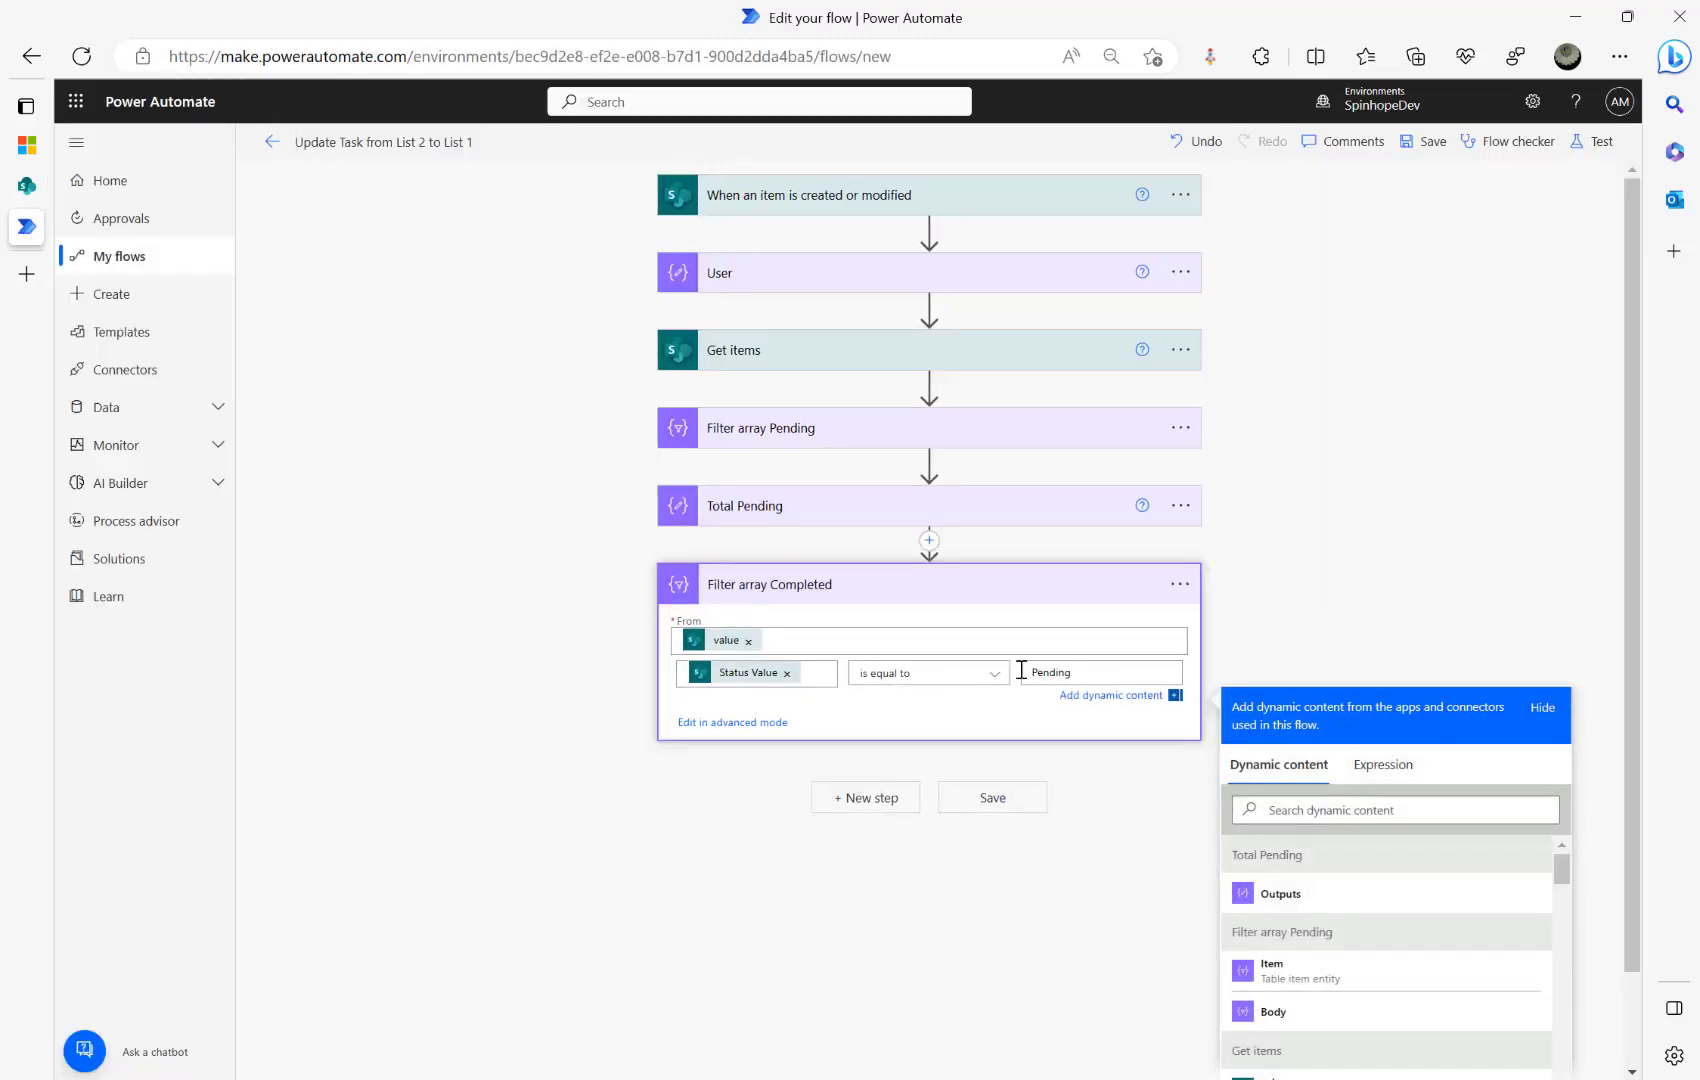
double_click(1043, 664)
type("Completed")
Step: Copy the Total Pending action and paste it from the clipboard as a new step after Filter array Completed
left_click(1181, 506)
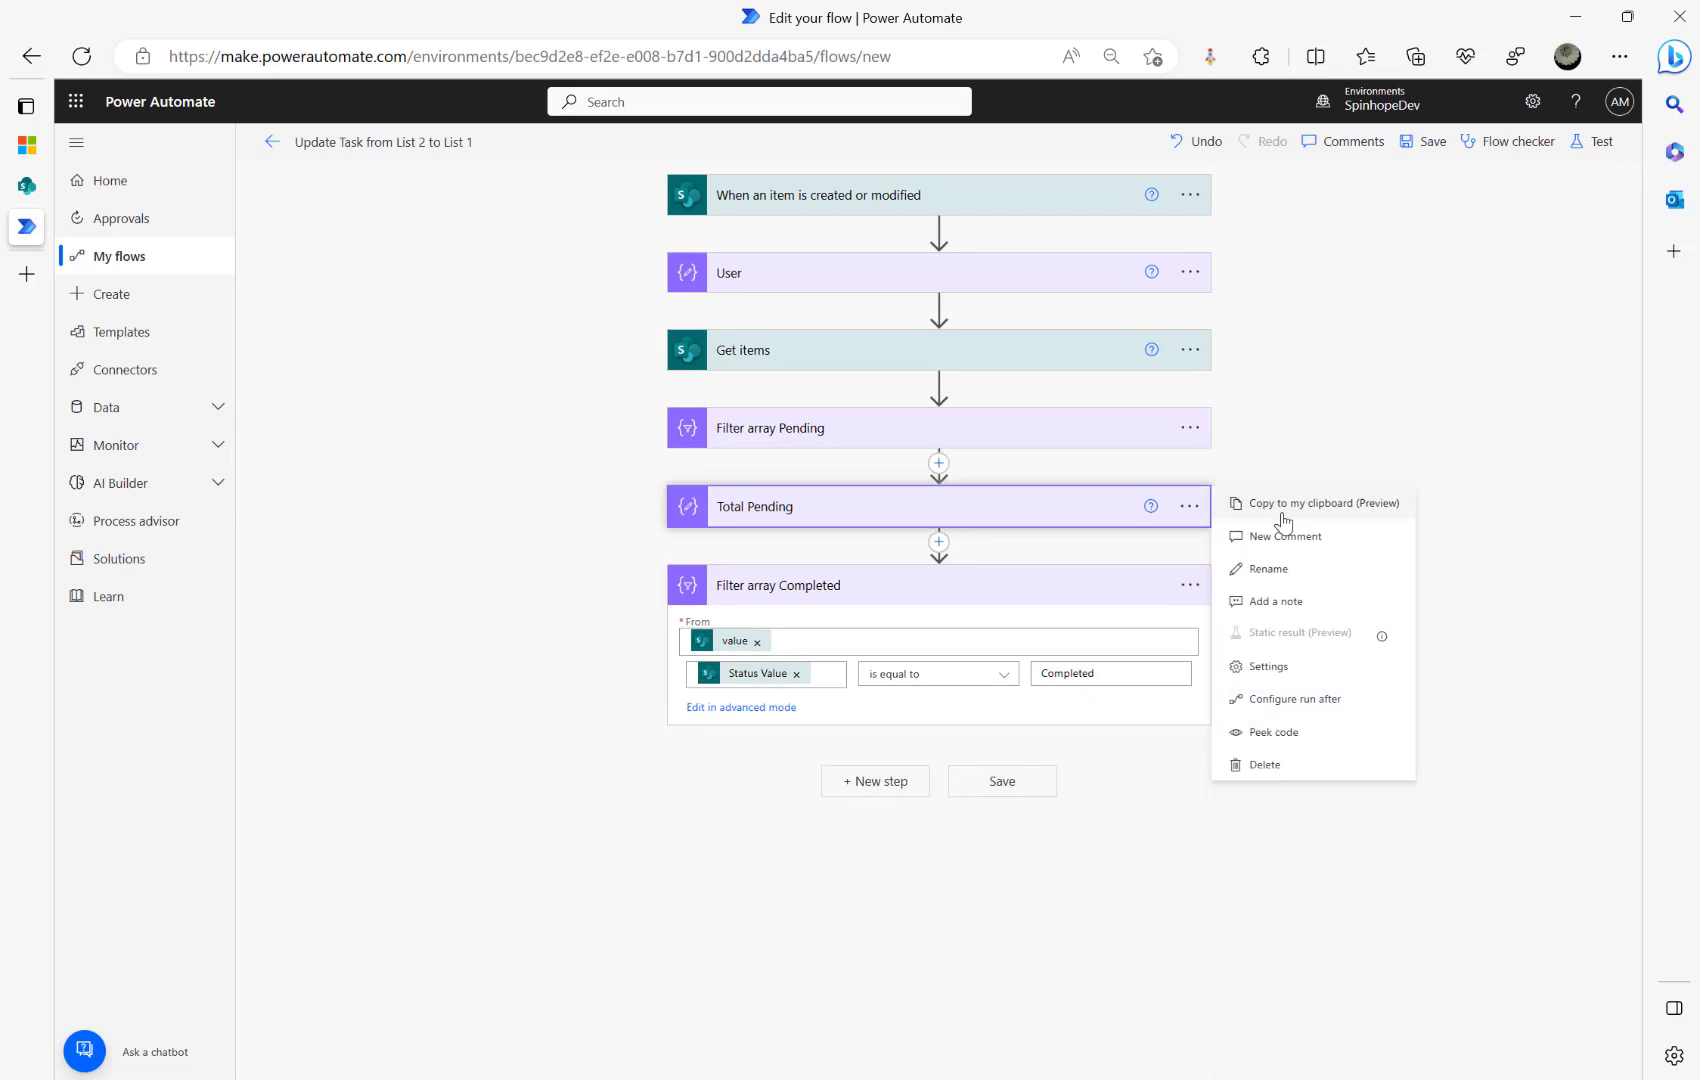
left_click(1283, 514)
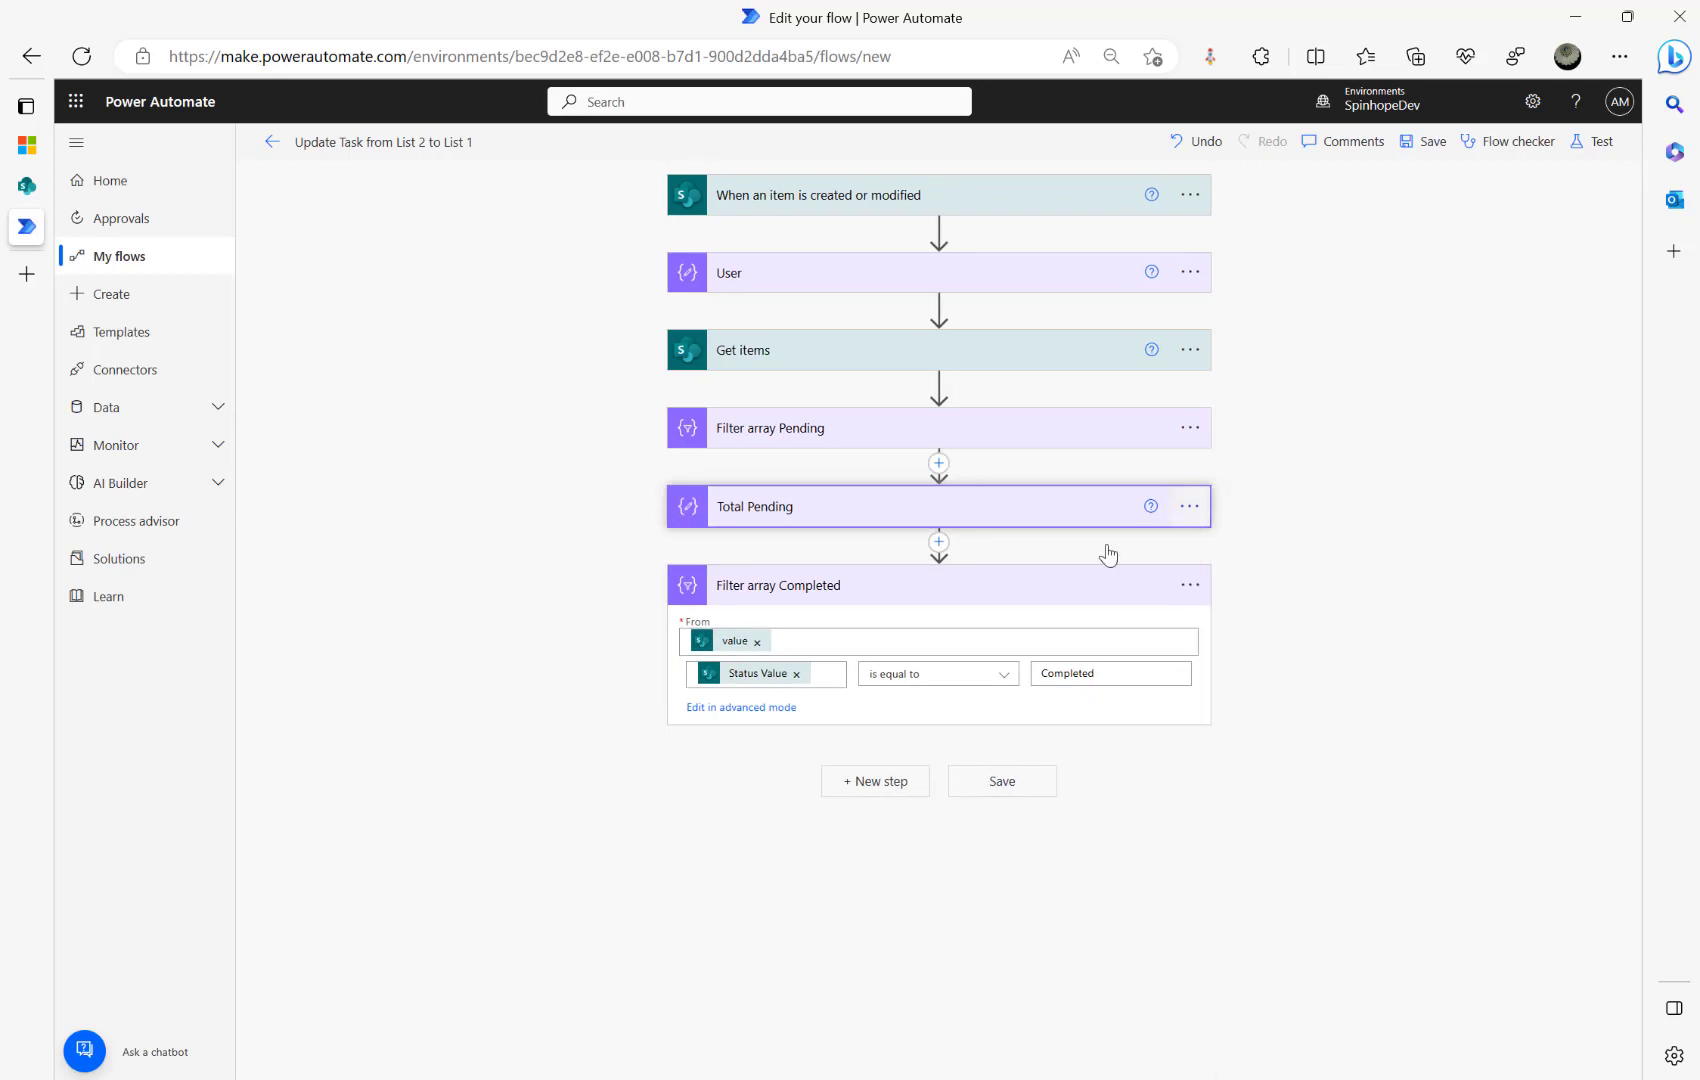
left_click(880, 781)
left_click(1040, 749)
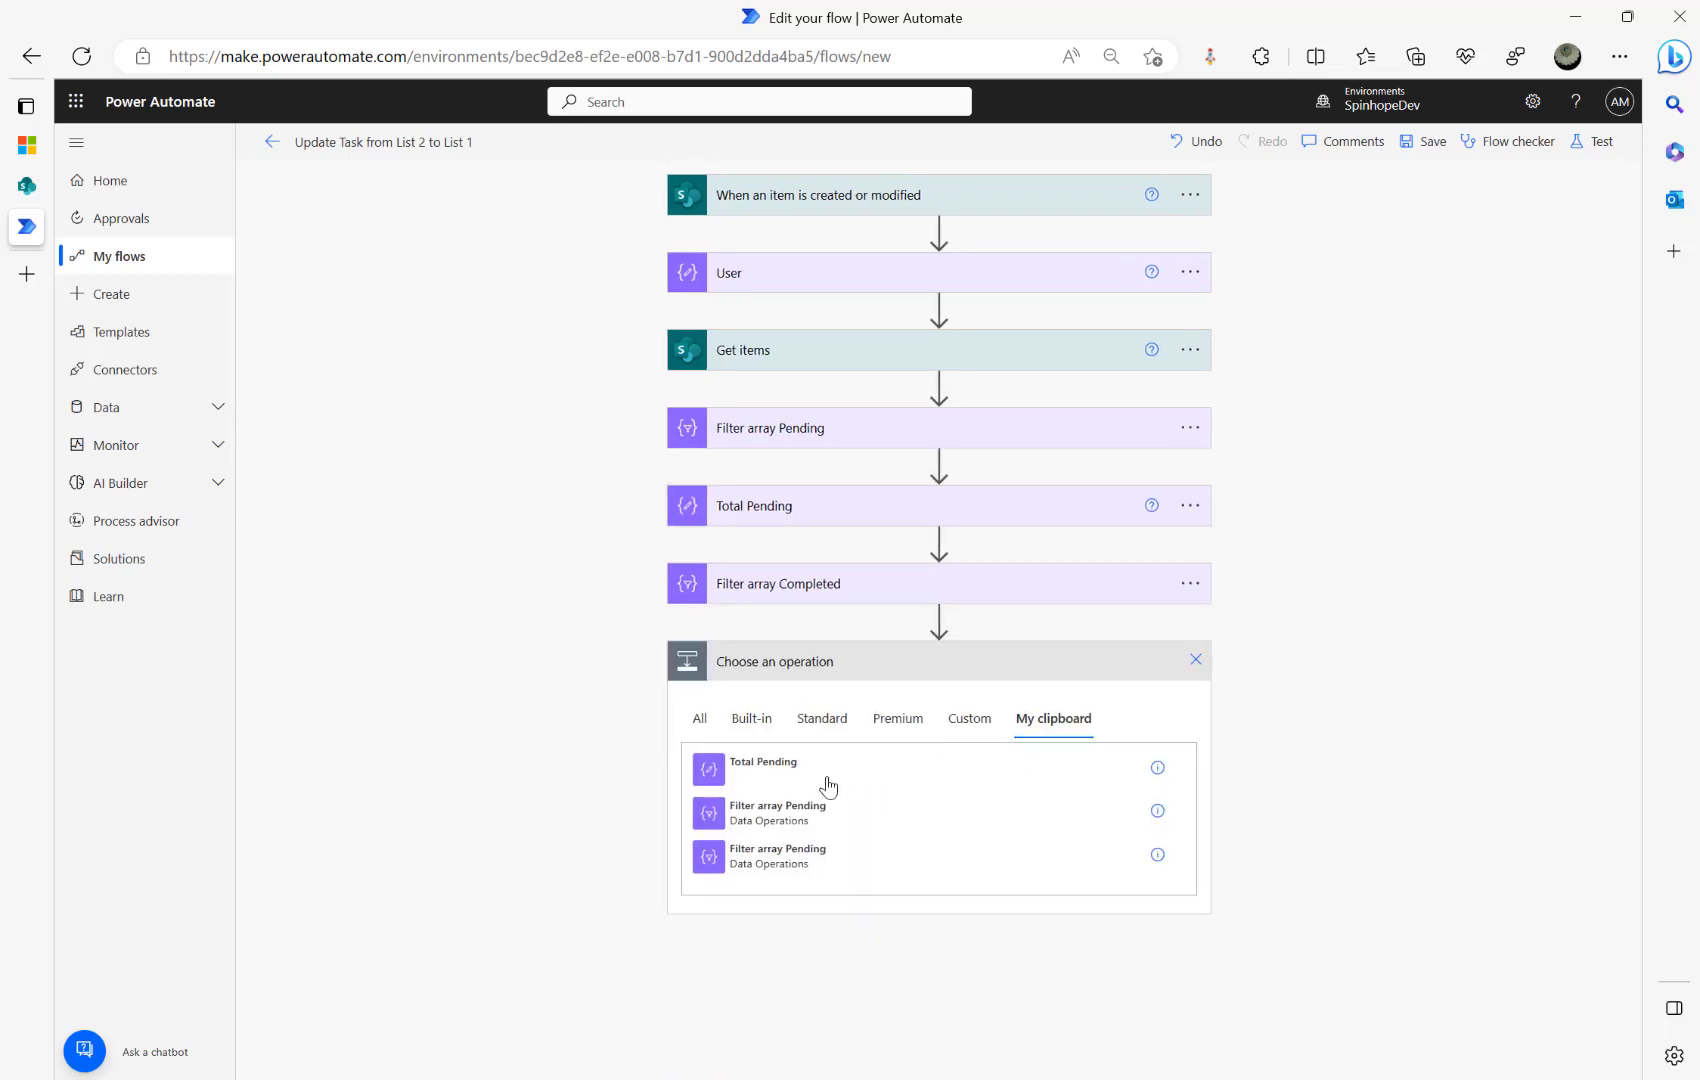
left_click(768, 786)
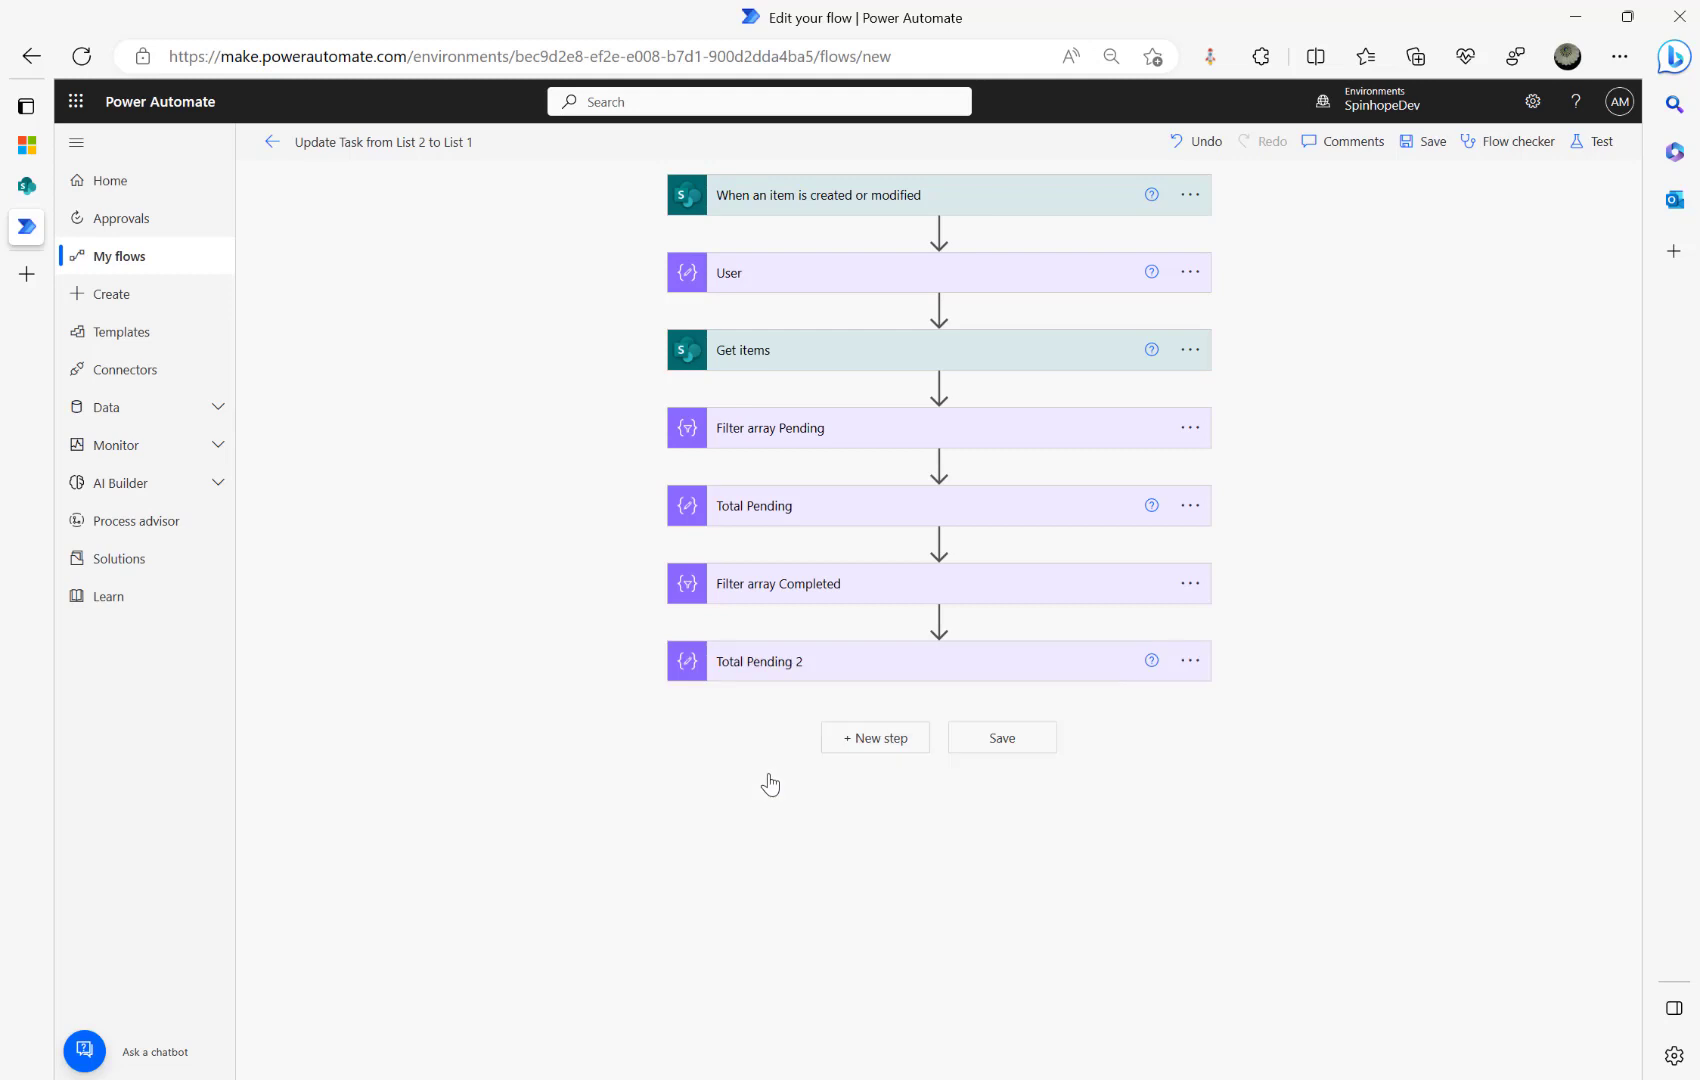
Step: Rename the pasted compose action as Total Completed
left_click(824, 665)
left_click(1189, 662)
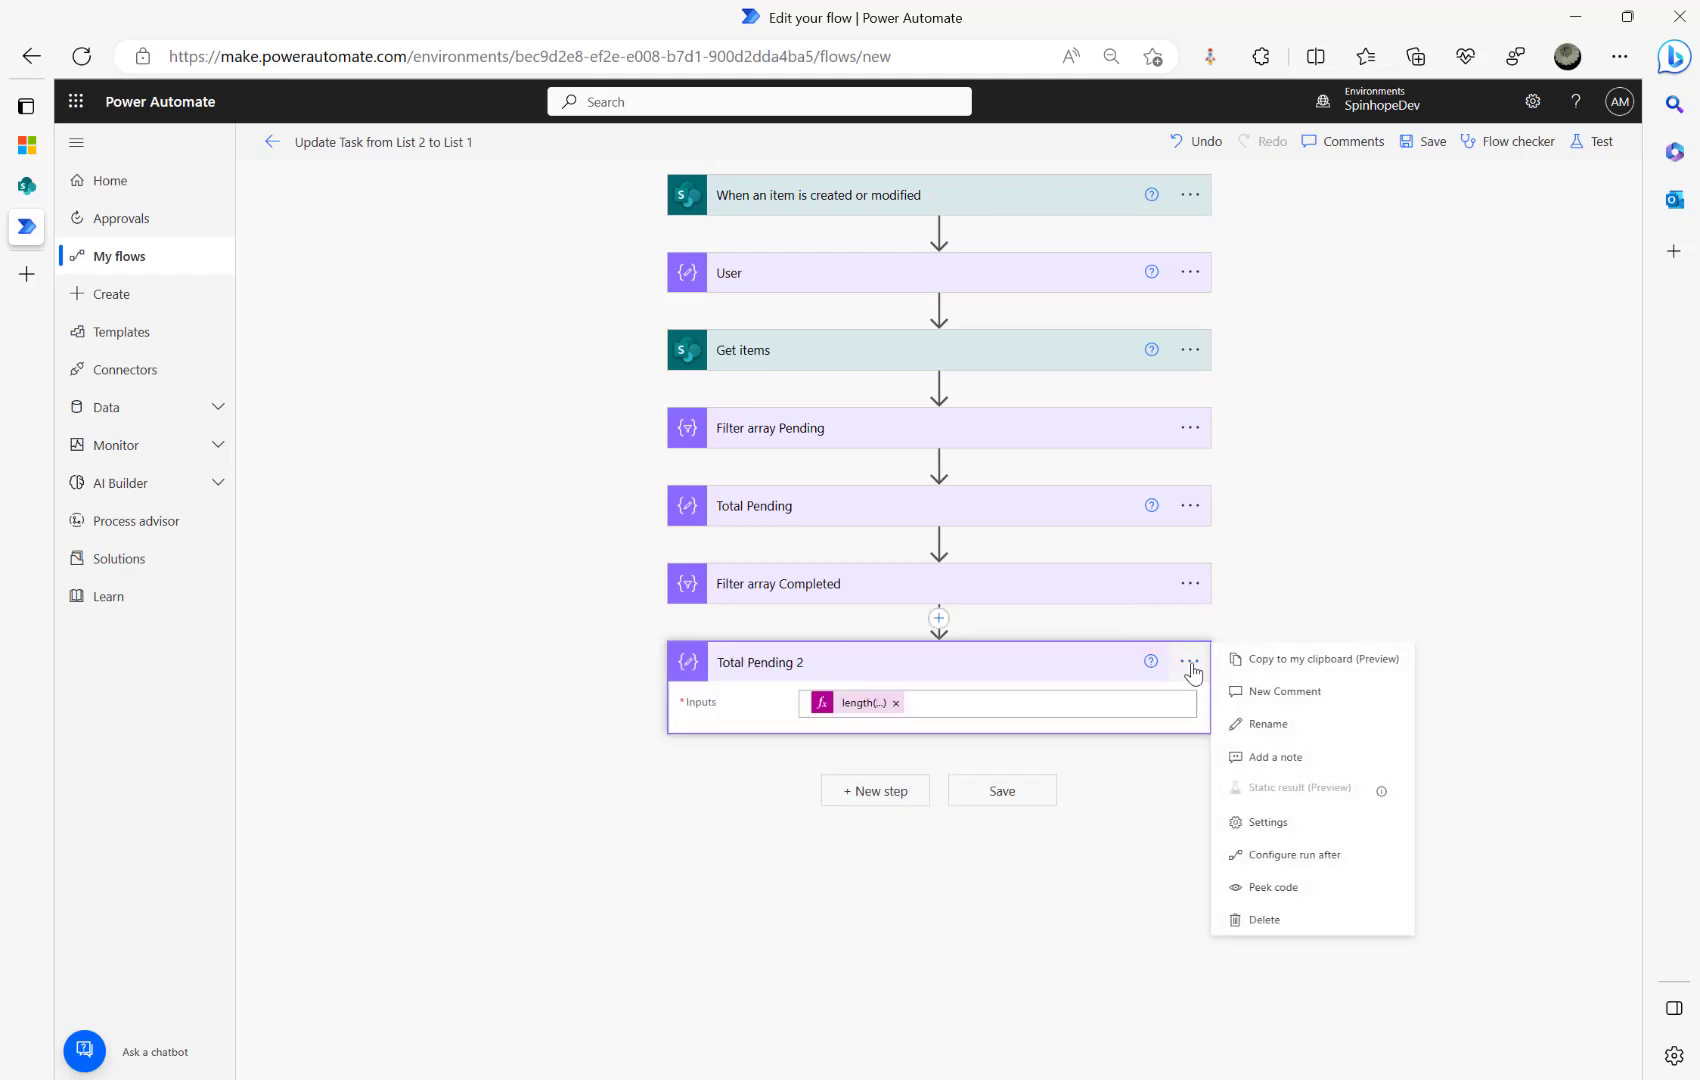
left_click(1268, 726)
key("End")
key("BackSpace")
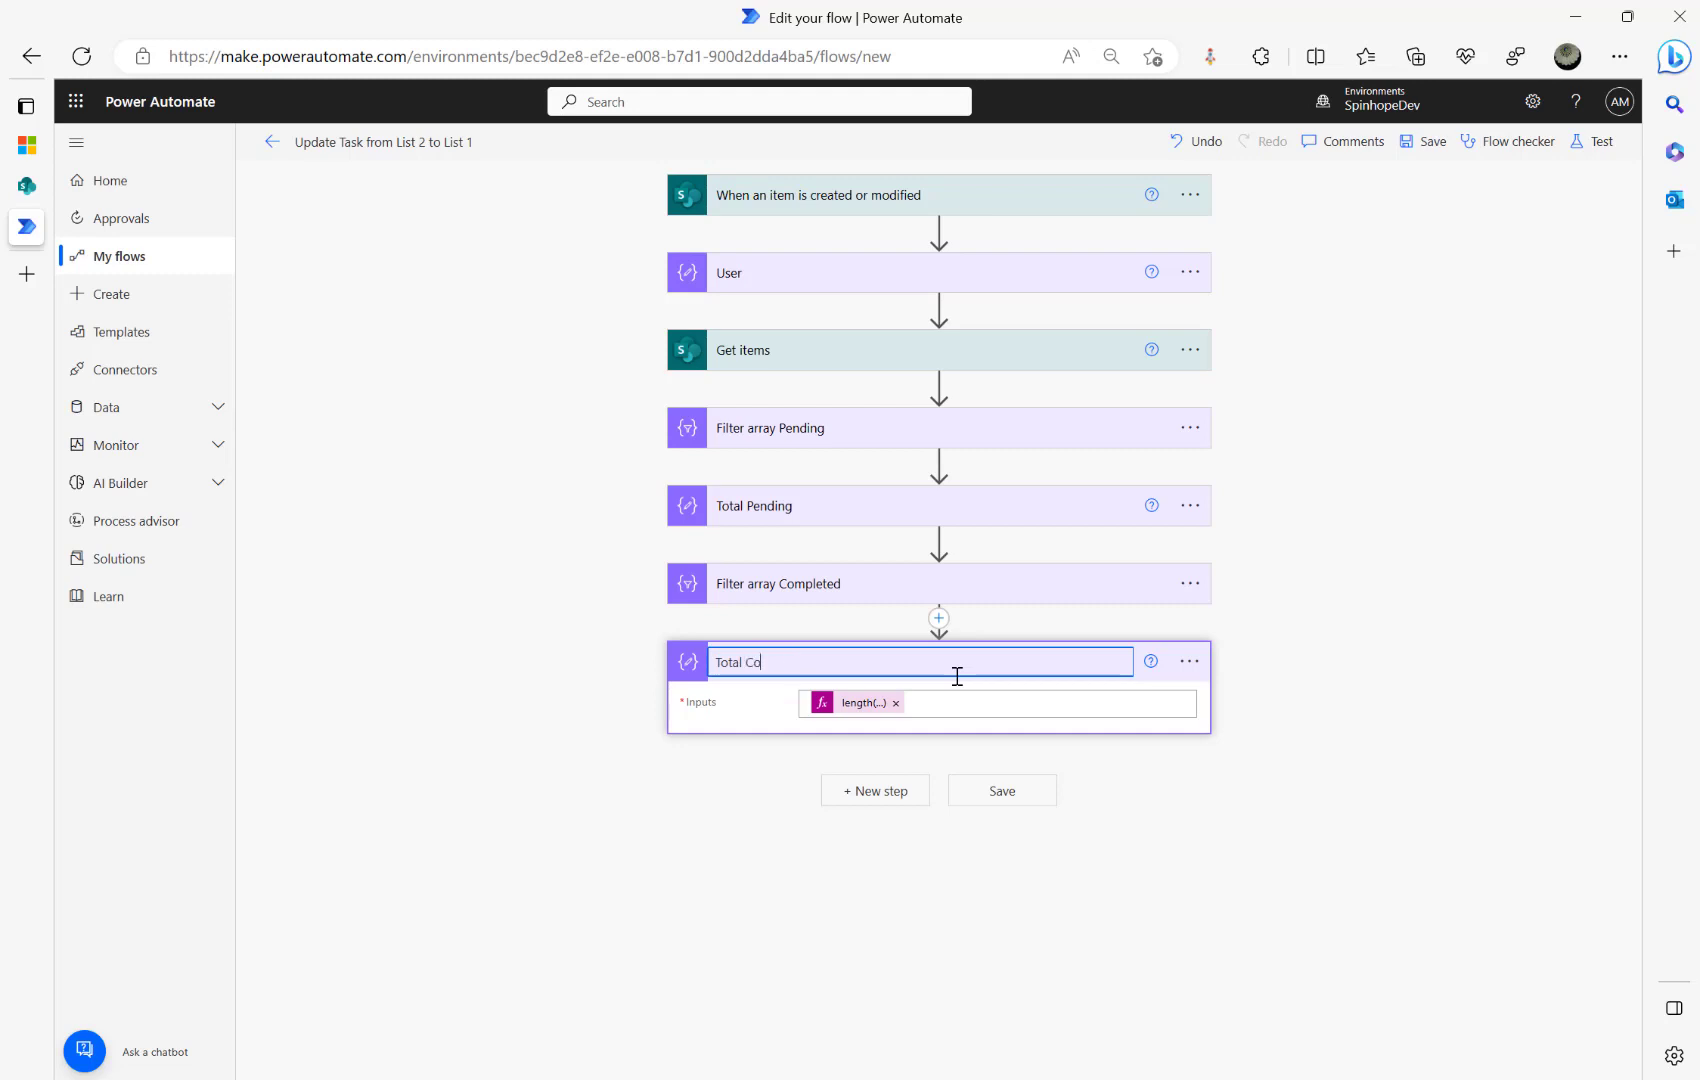
Step: Change the action name inside Total Completed's length expression to Filter_array_Completed
left_click(864, 705)
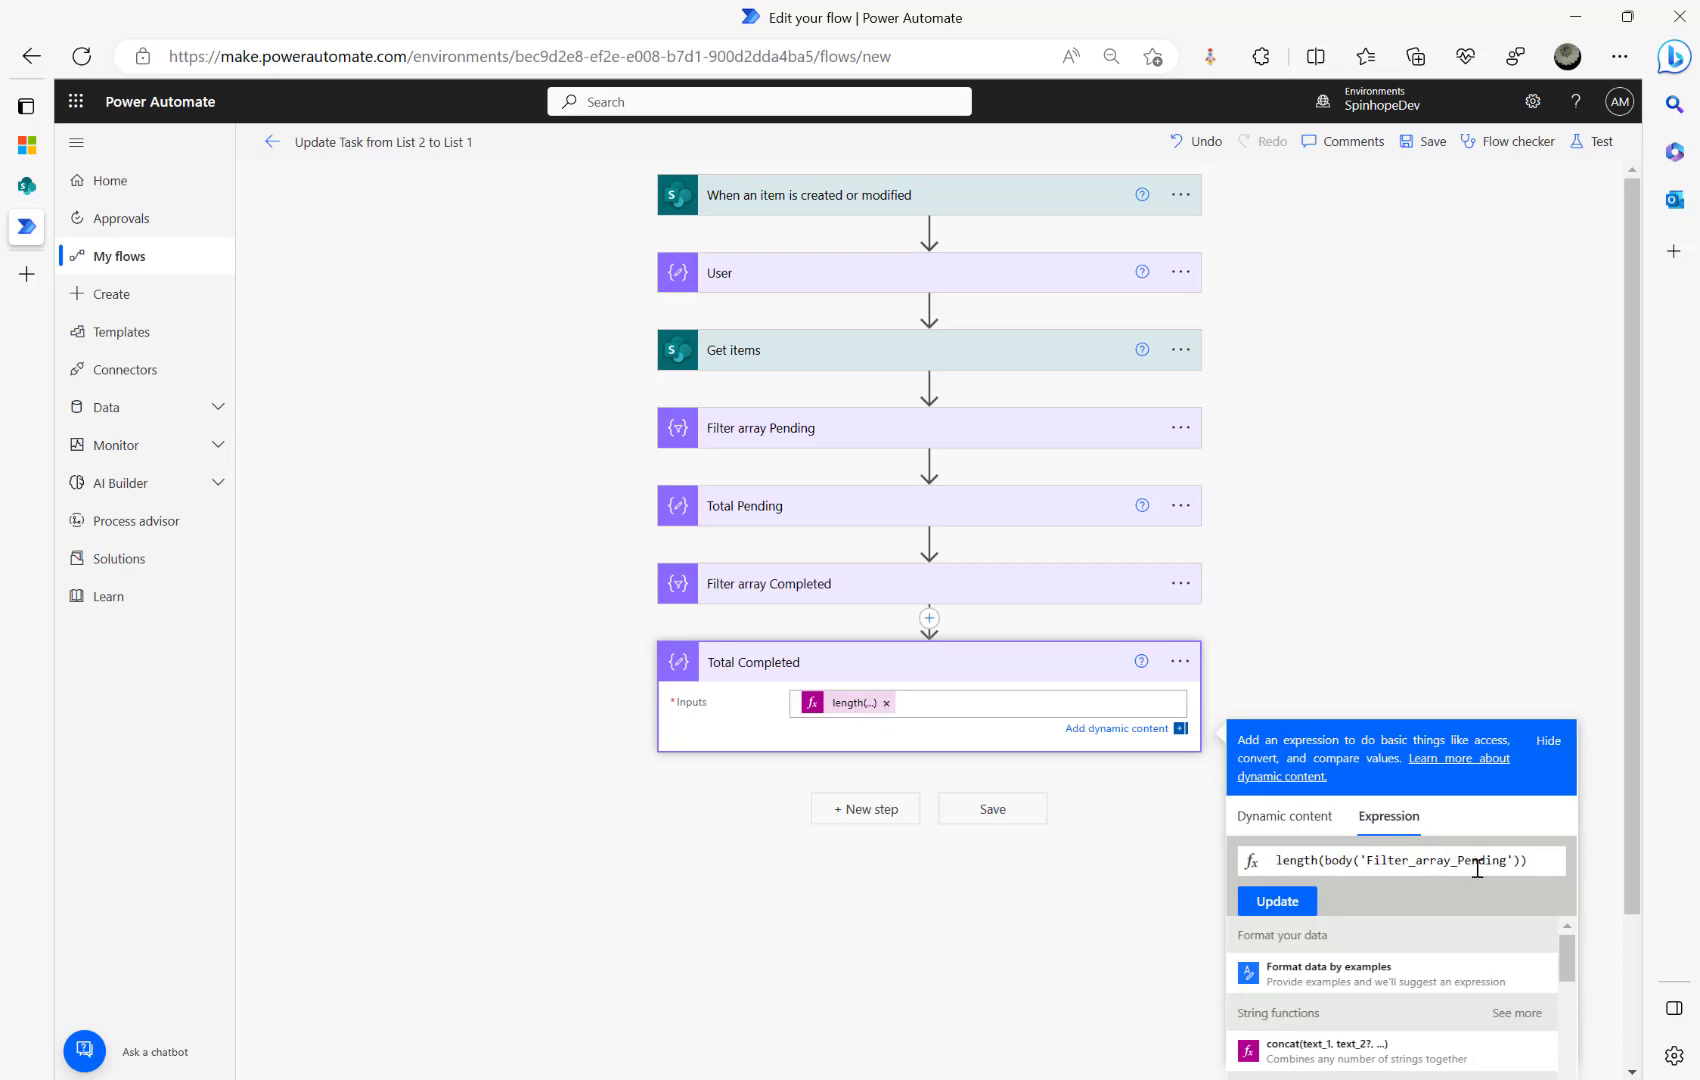
double_click(1486, 862)
left_click(1502, 860)
left_click(795, 588)
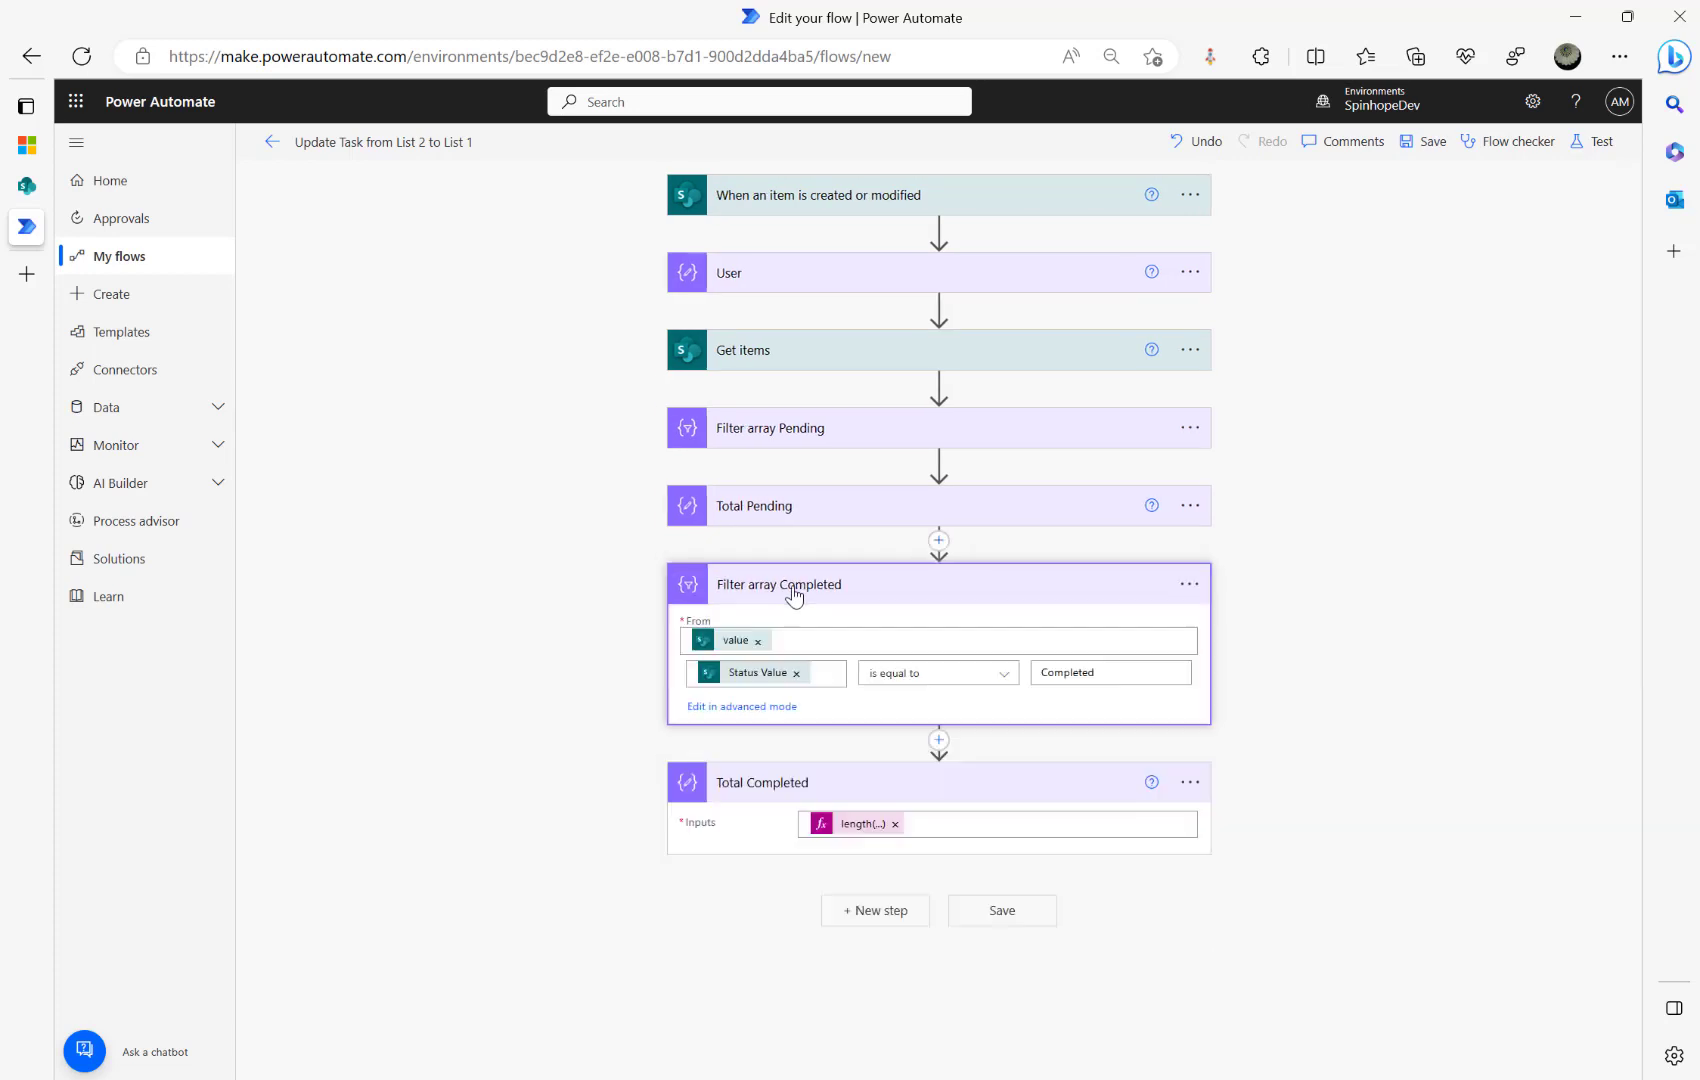
left_click(866, 826)
left_click(1530, 974)
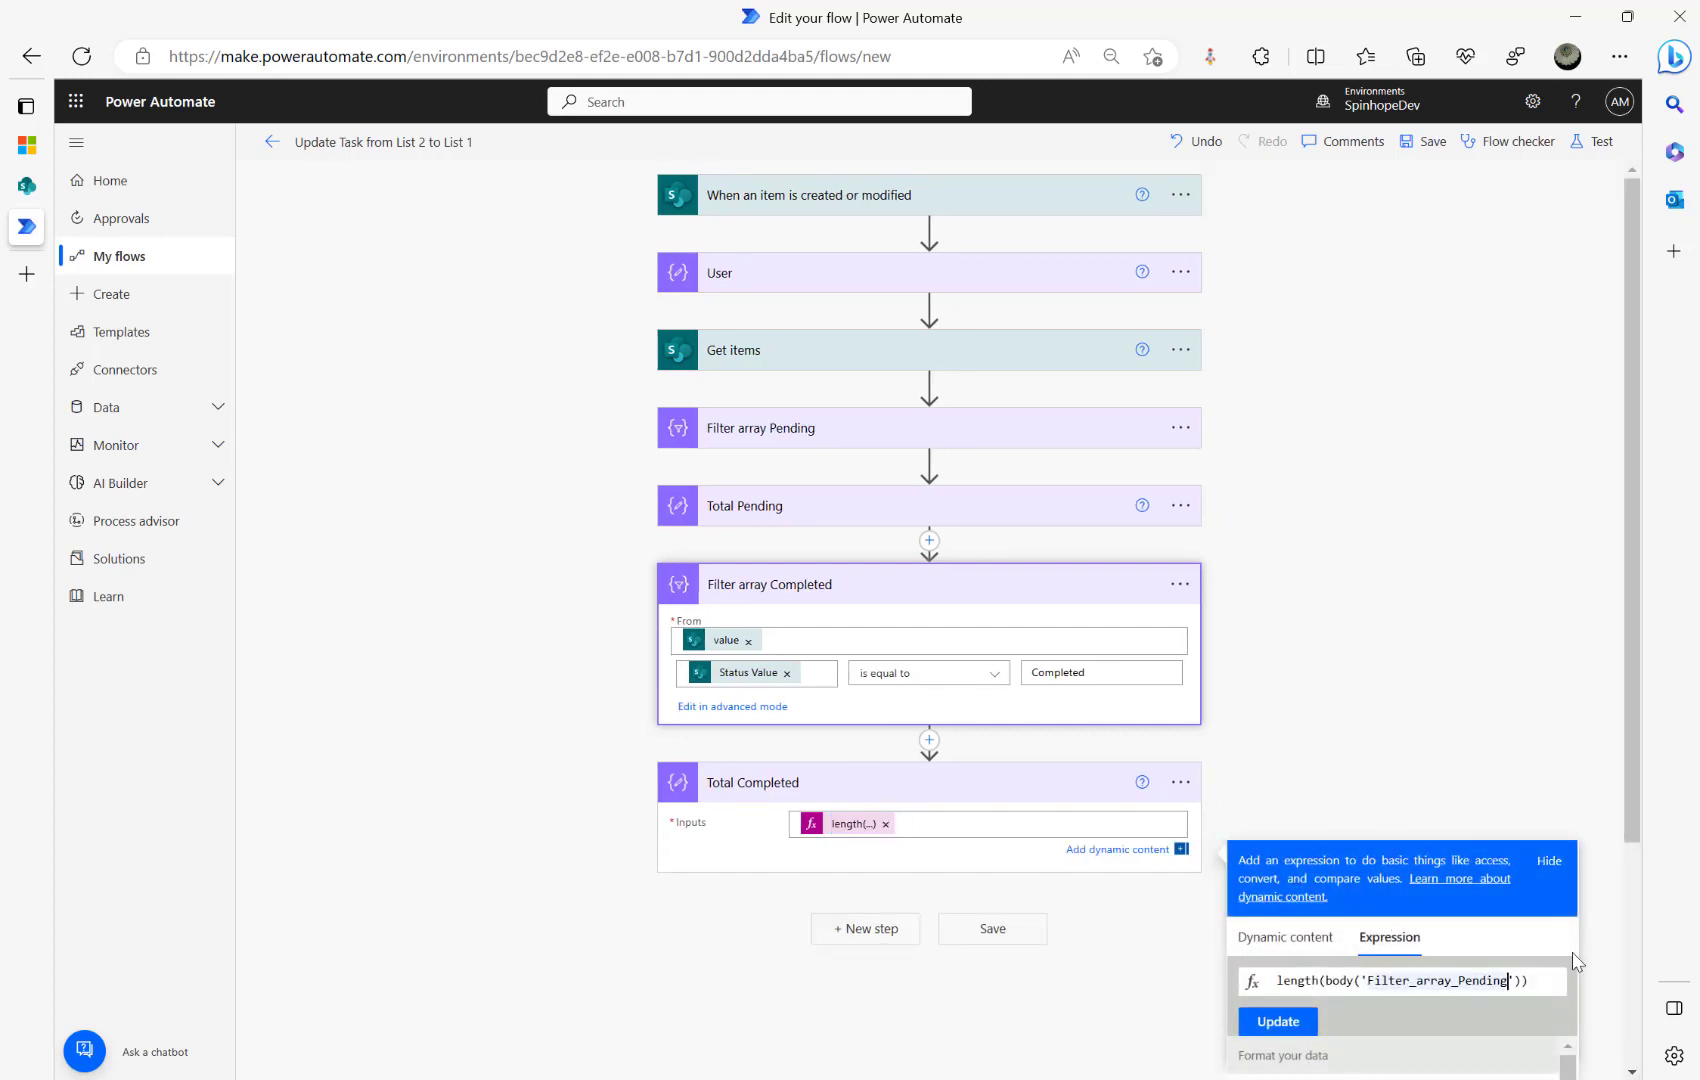
key("Left")
key("Left")
key("Left")
key("BackSpace")
key("BackSpace")
key("BackSpace")
key("BackSpace")
key("BackSpace")
key("BackSpace")
key("BackSpace")
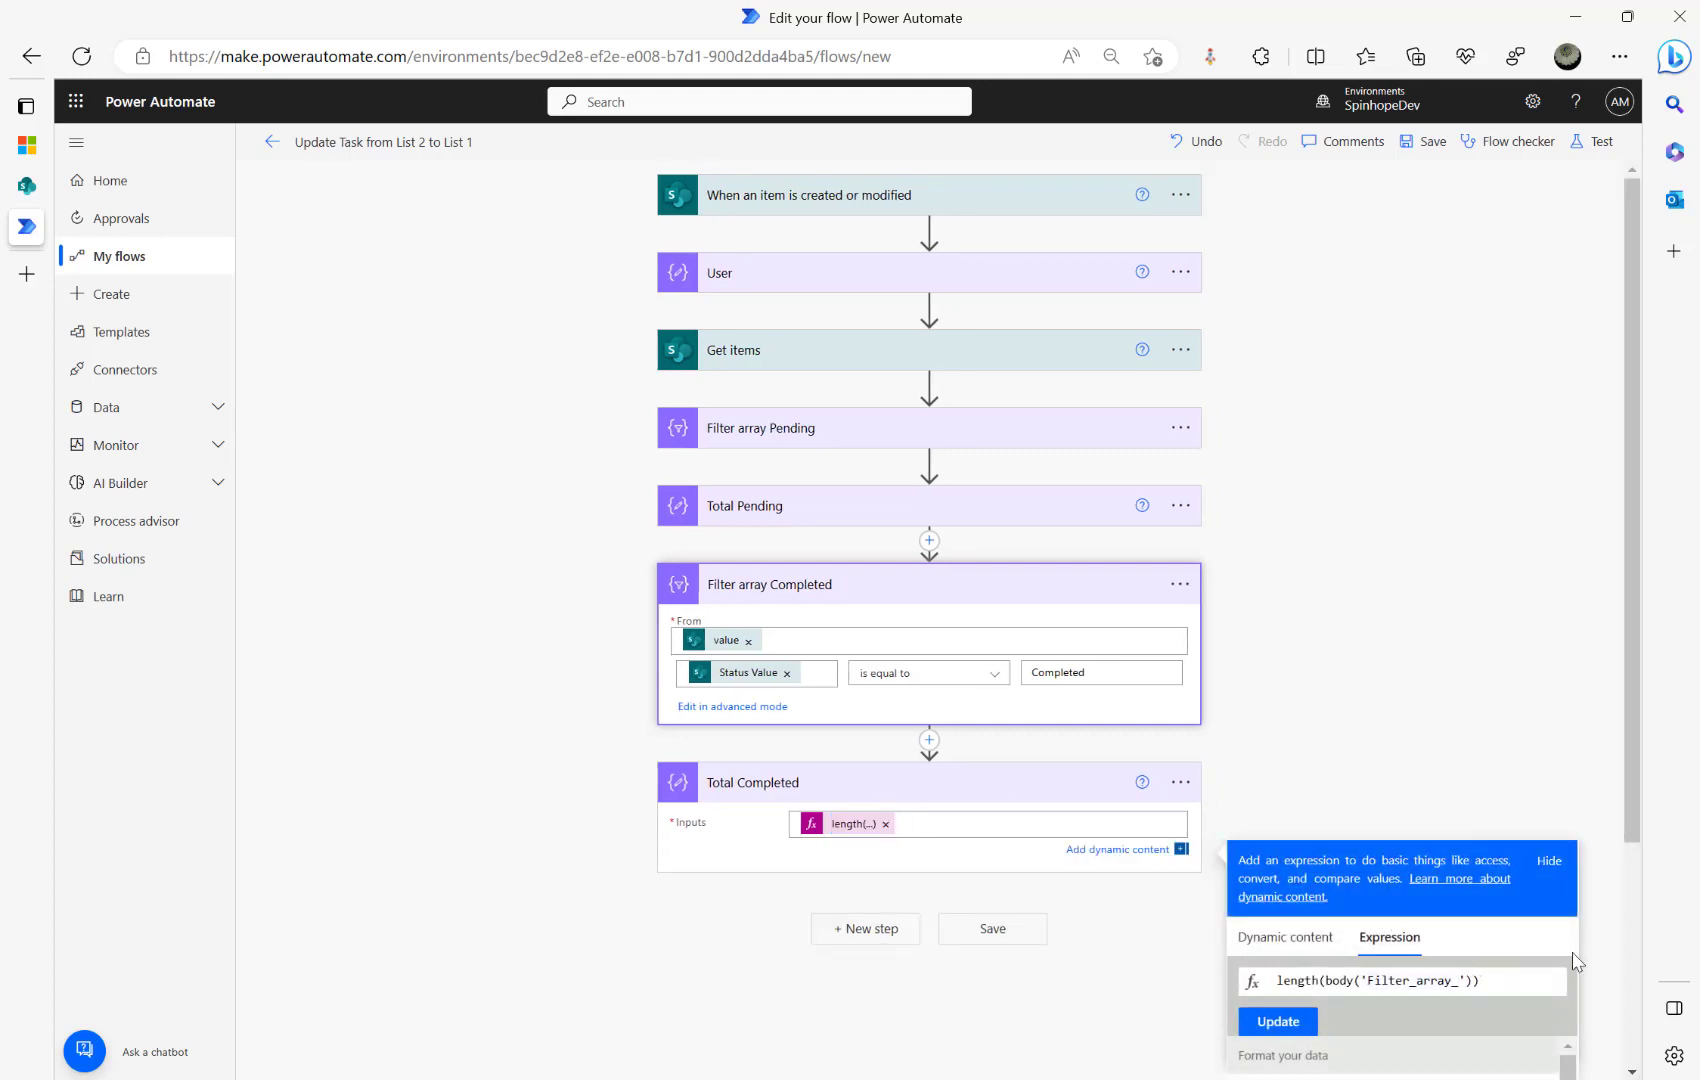
type("Completed")
Step: Clear Total Completed's input, re-enter it as the expression length(body('Filter_array_Completed')) and save the flow
key("ctrl+a")
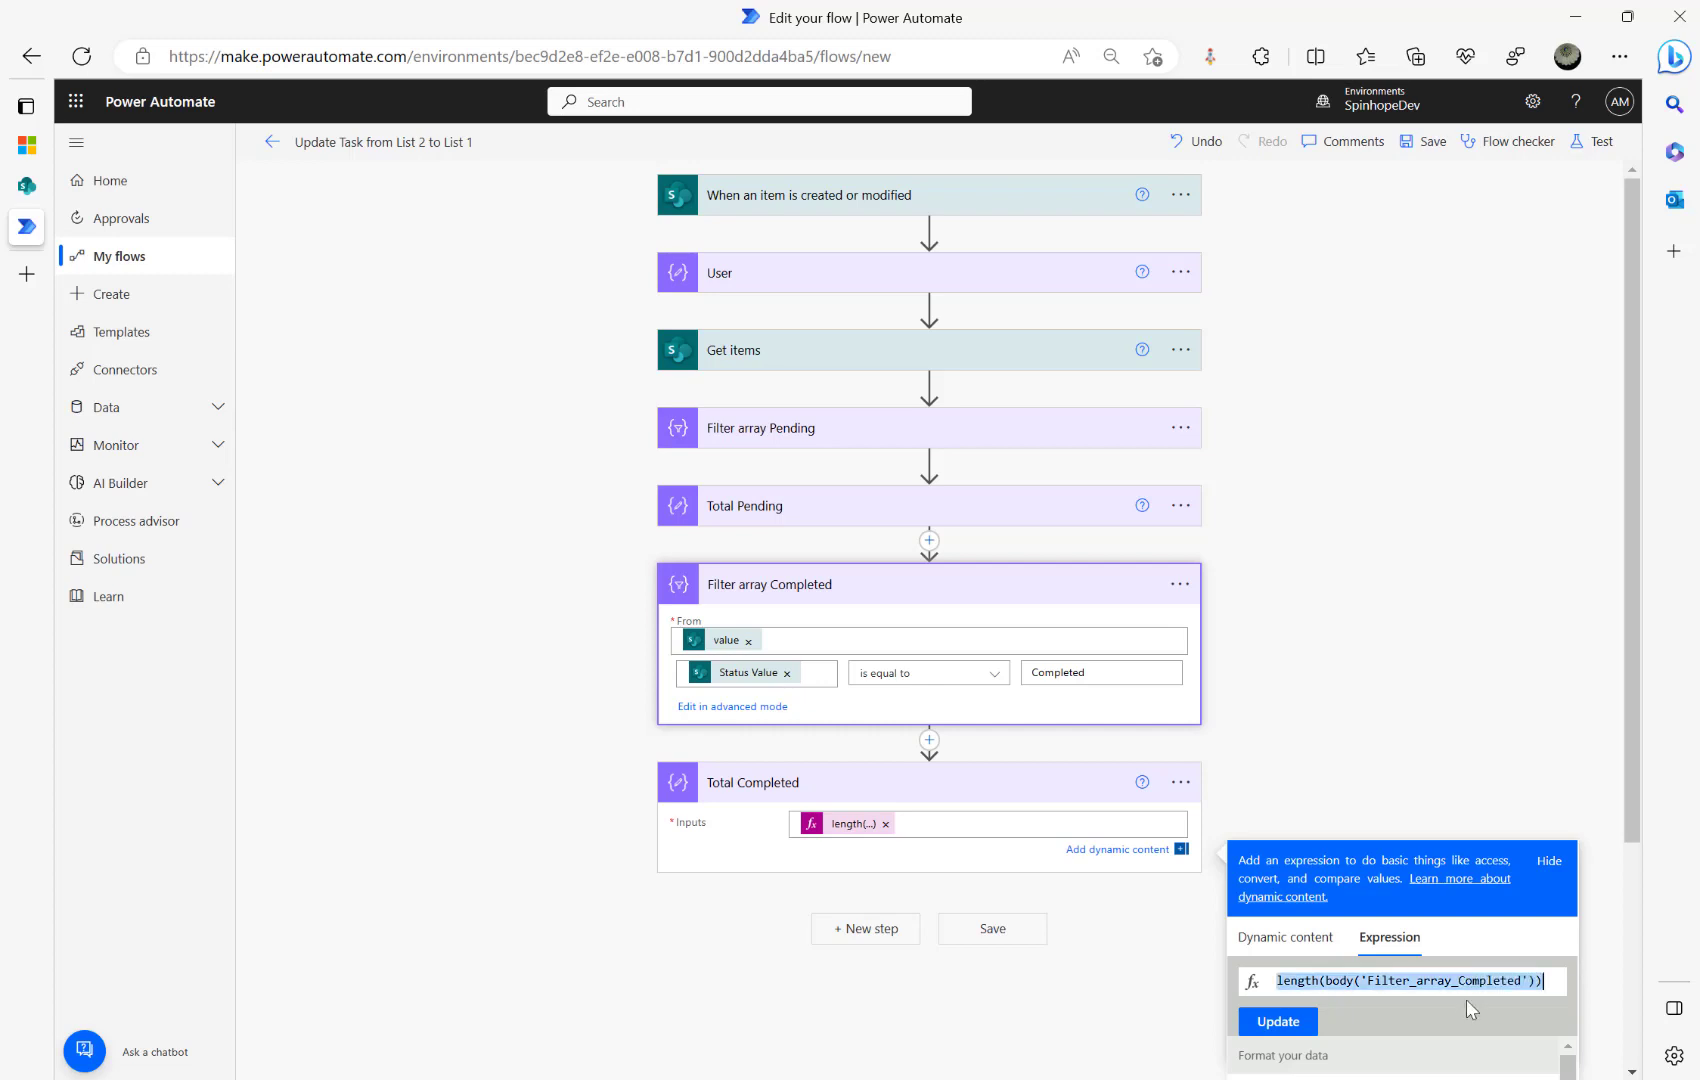
key("ctrl+x")
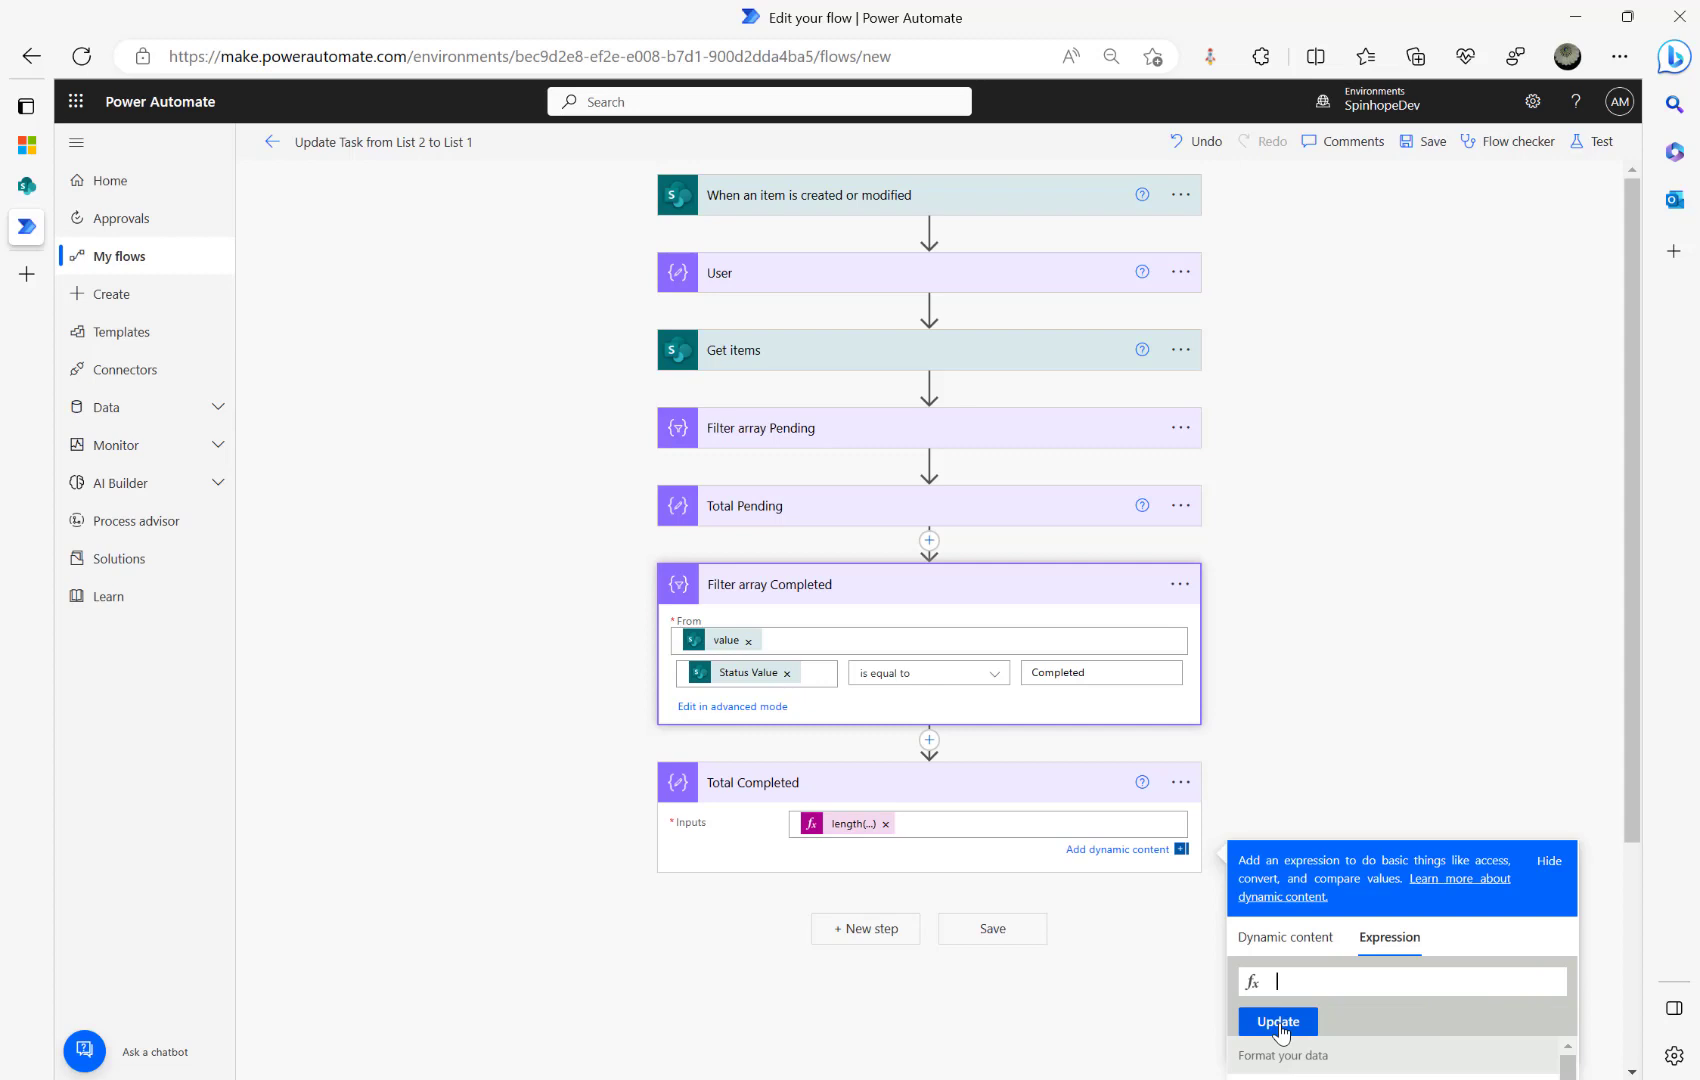
left_click(885, 824)
left_click(1389, 915)
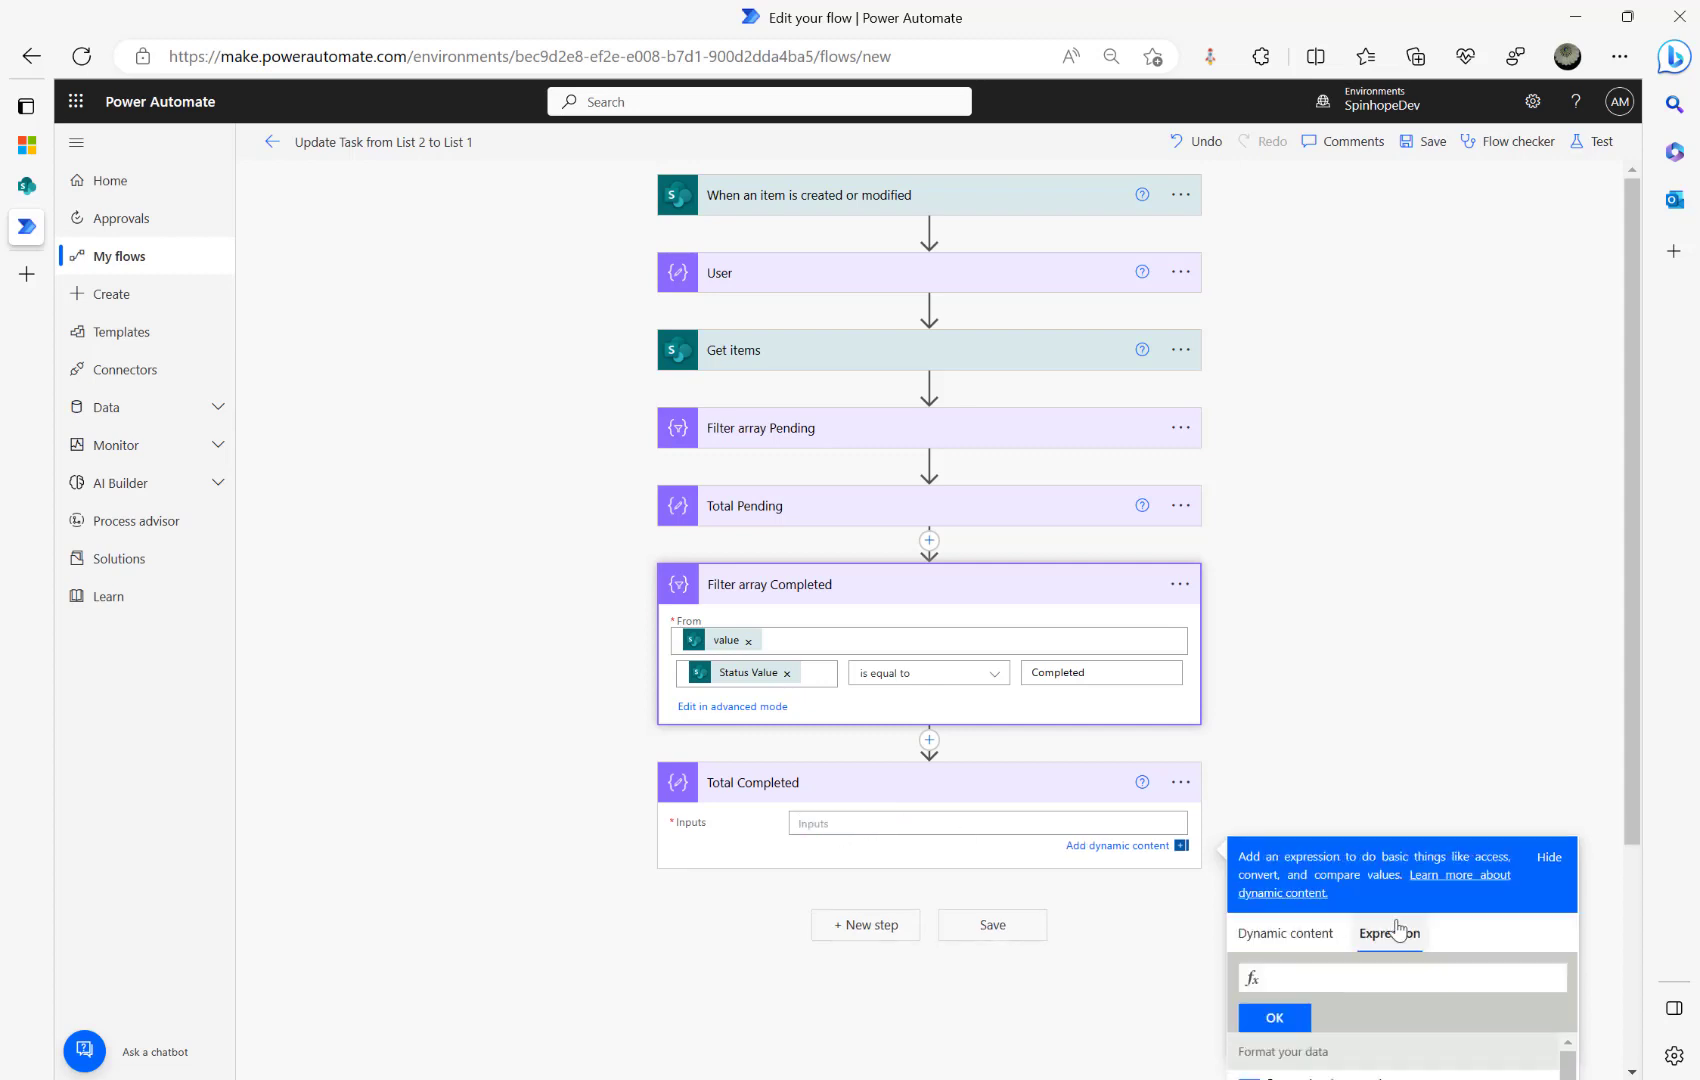
key("ctrl+v")
left_click(1274, 1017)
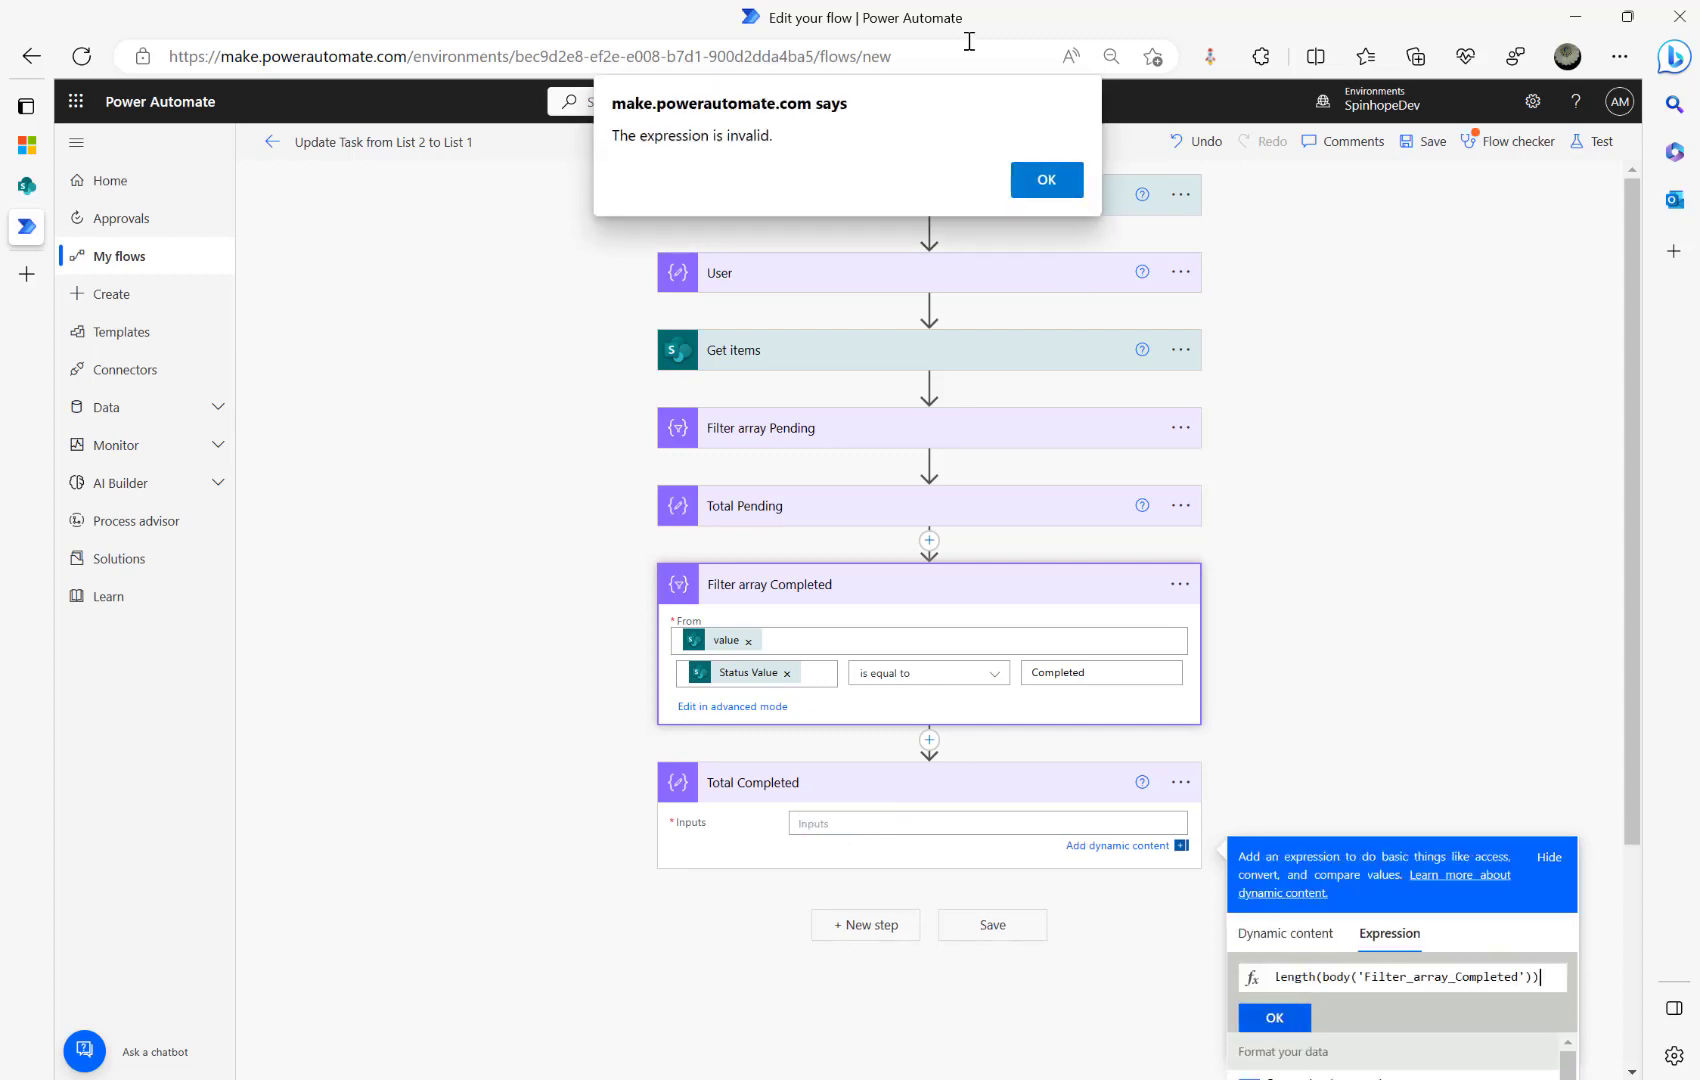
left_click(1040, 180)
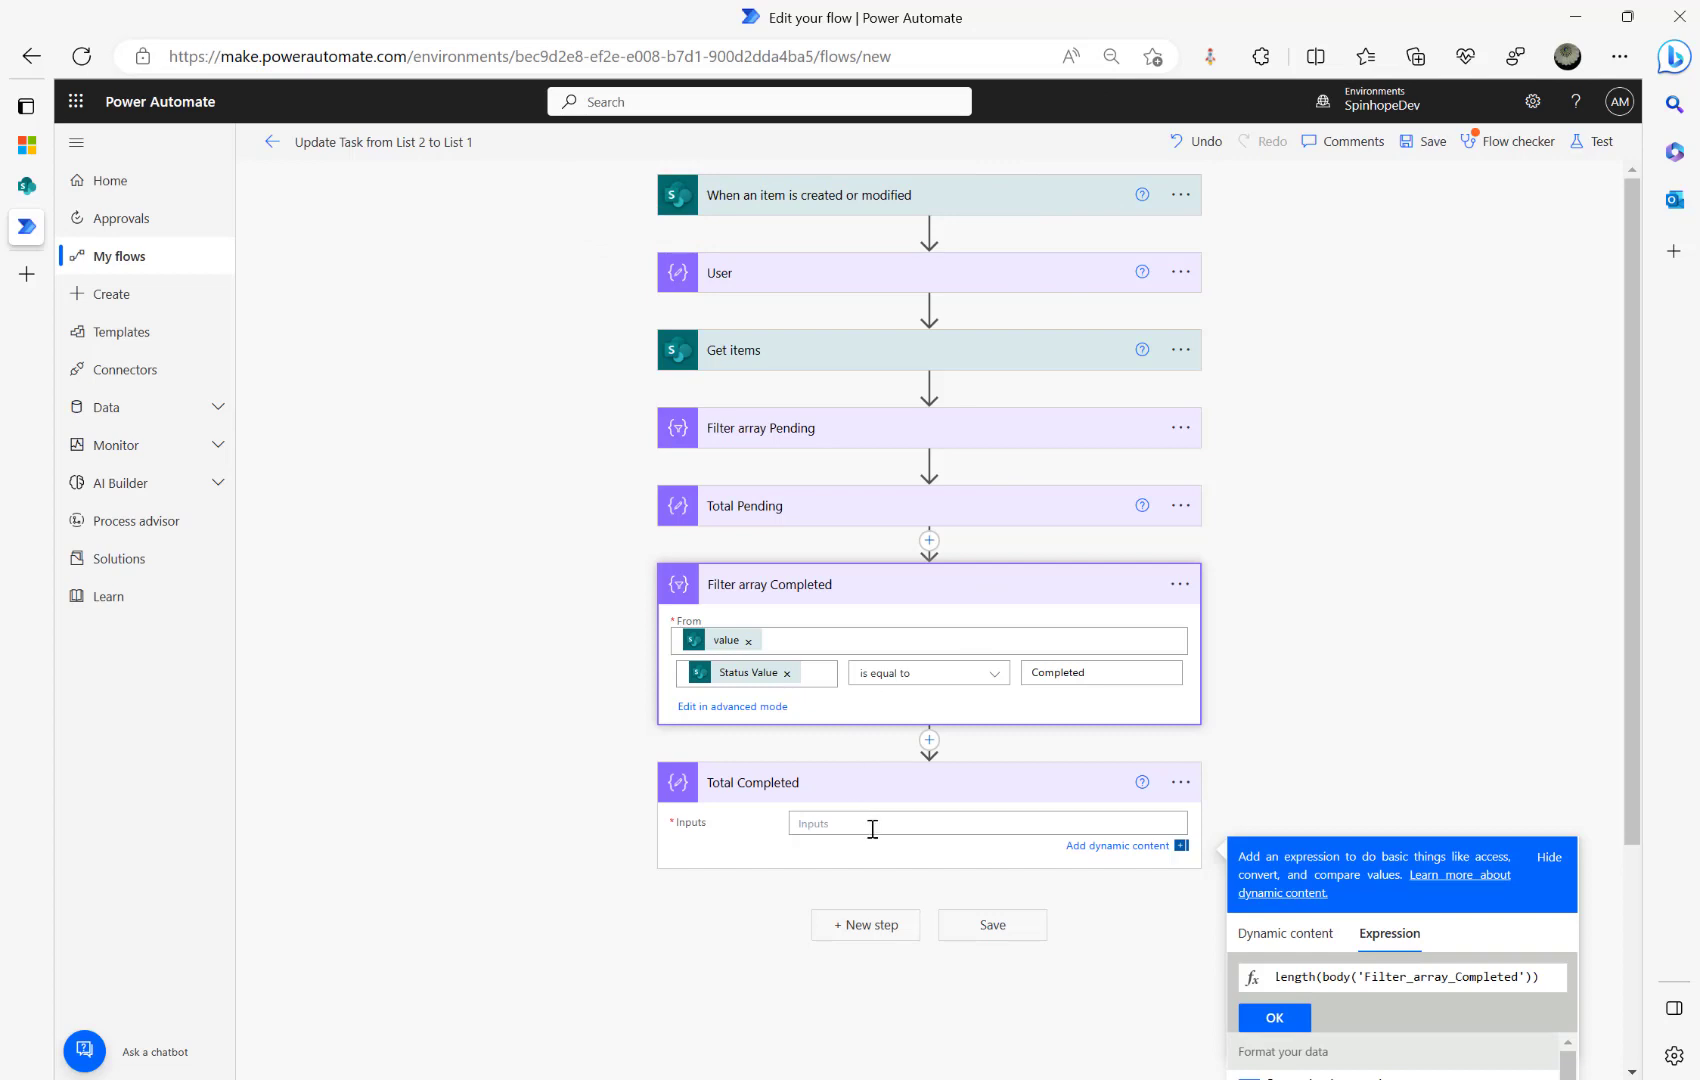
left_click(872, 829)
left_click(1274, 1017)
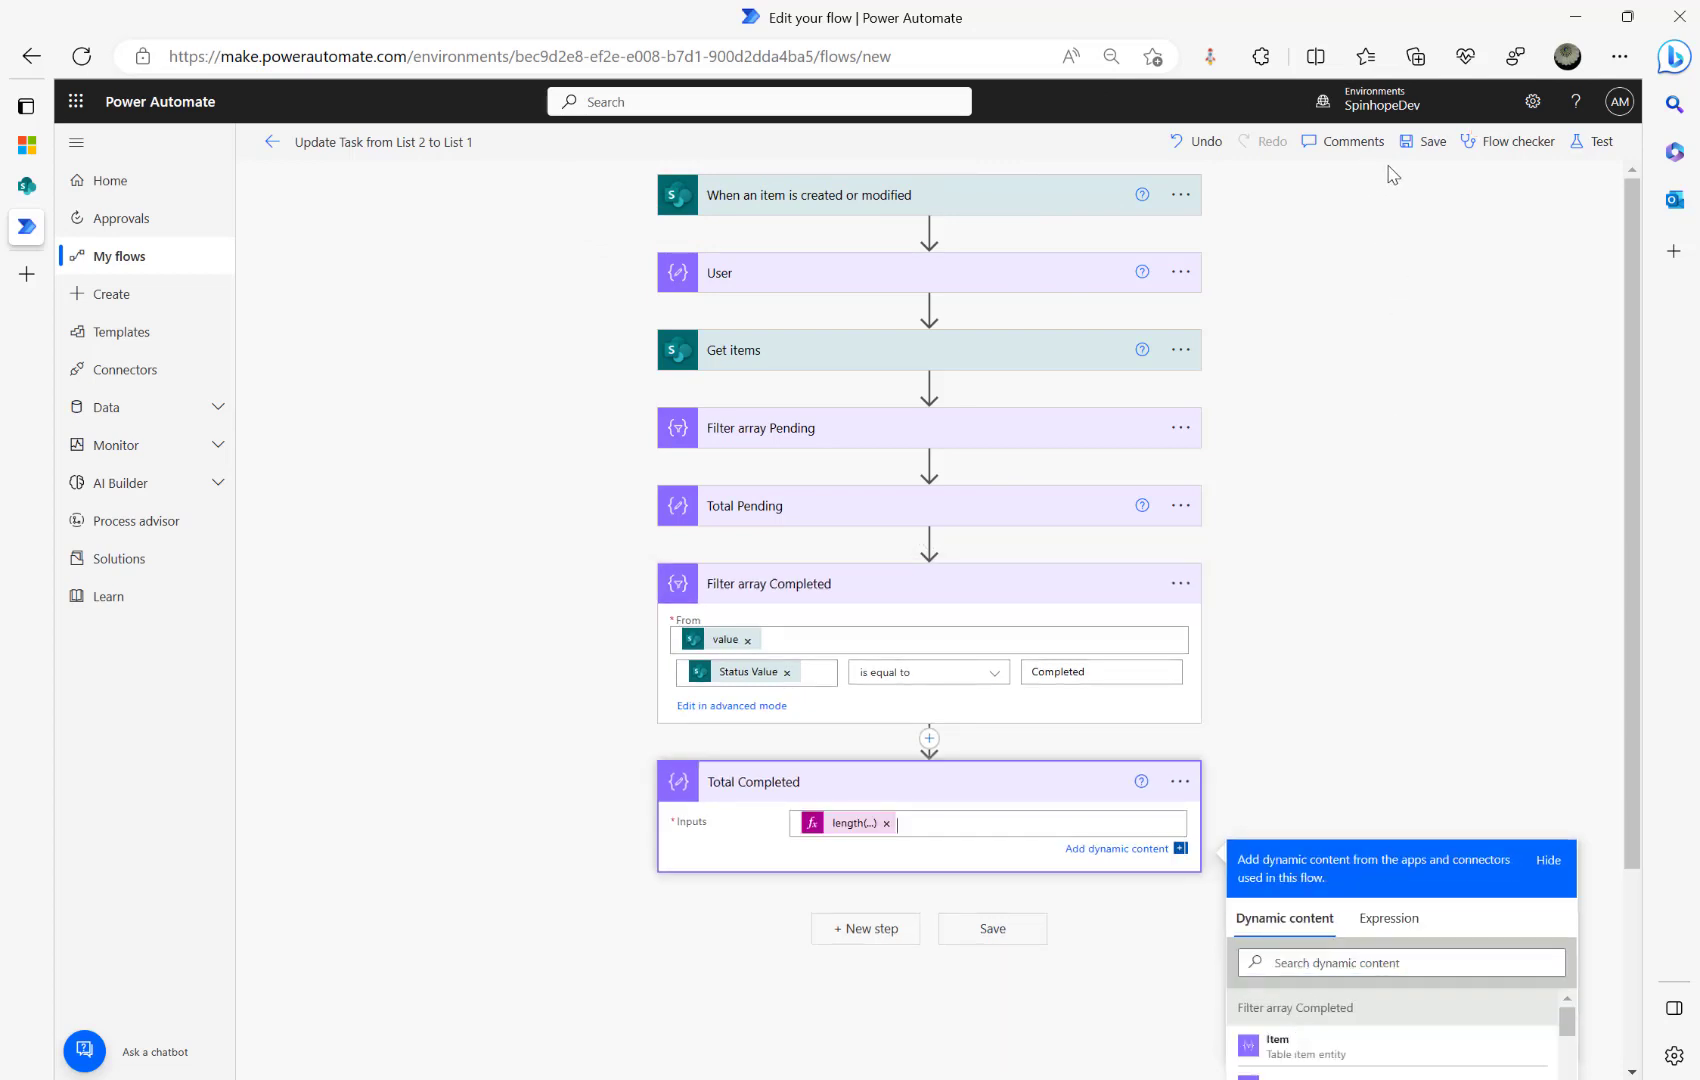
left_click(1424, 142)
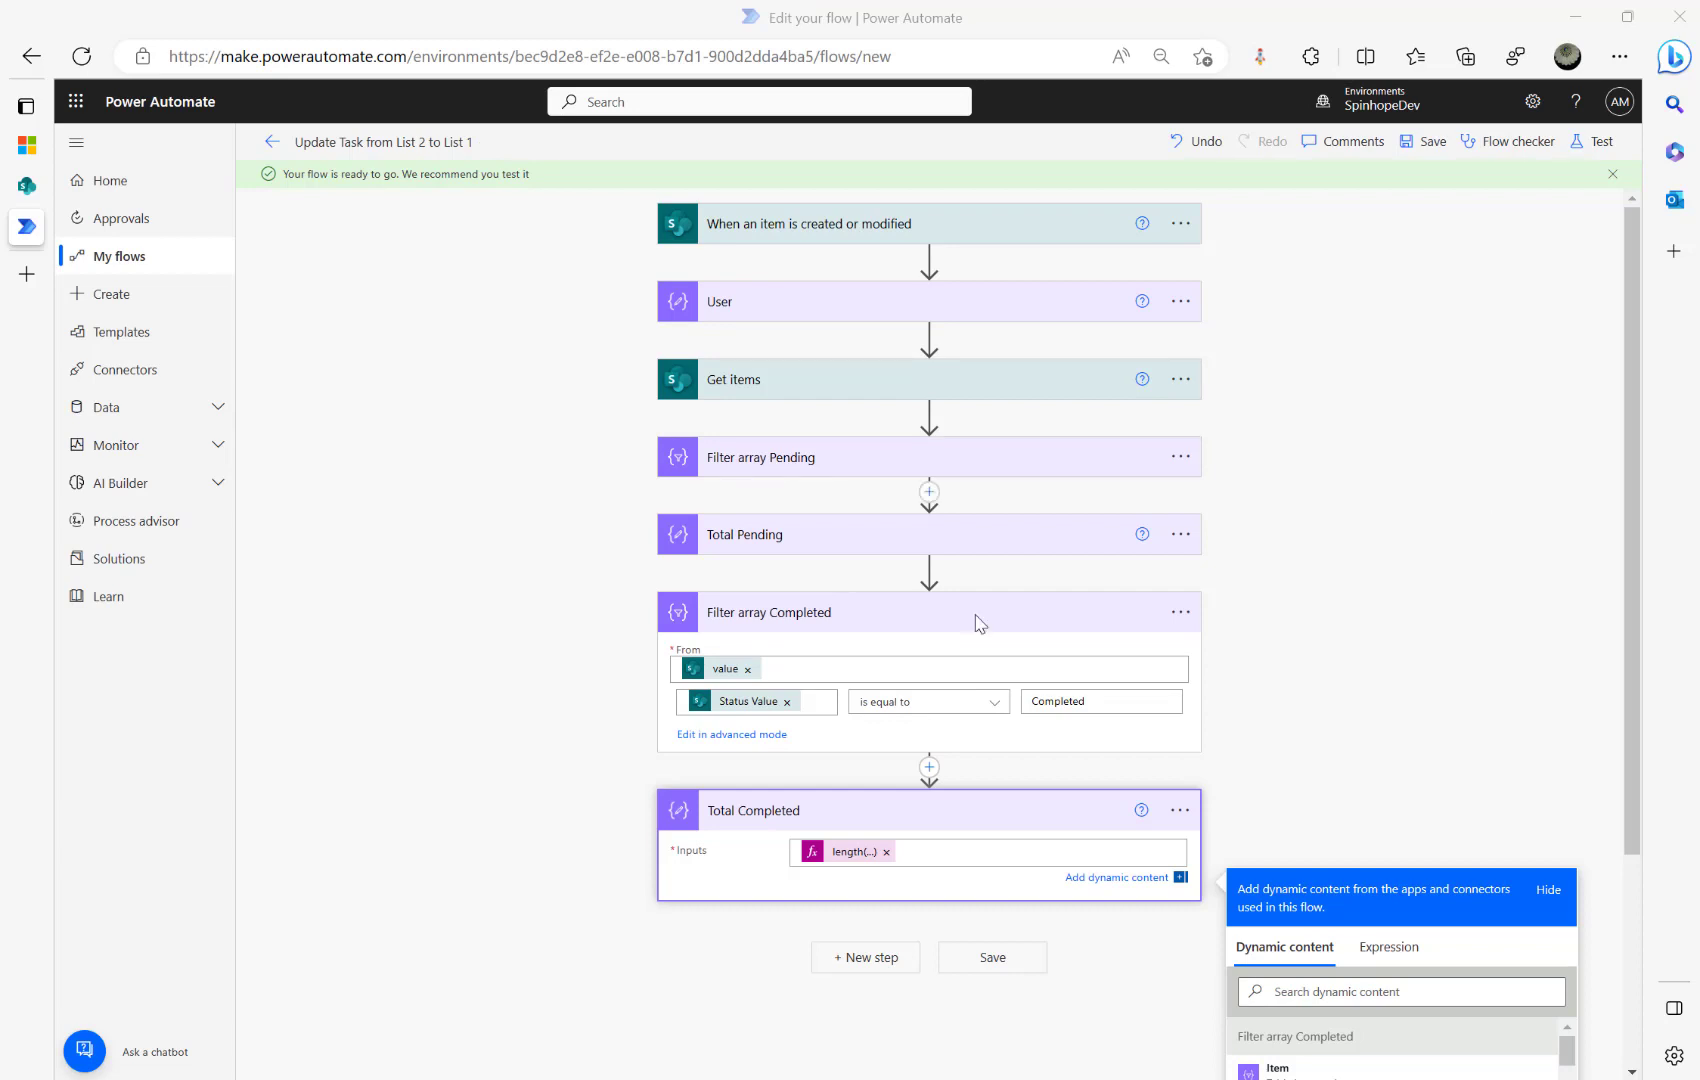
Step: Examine the Pending Task values of List 1 in the forum post and return to the flow
left_click(30, 142)
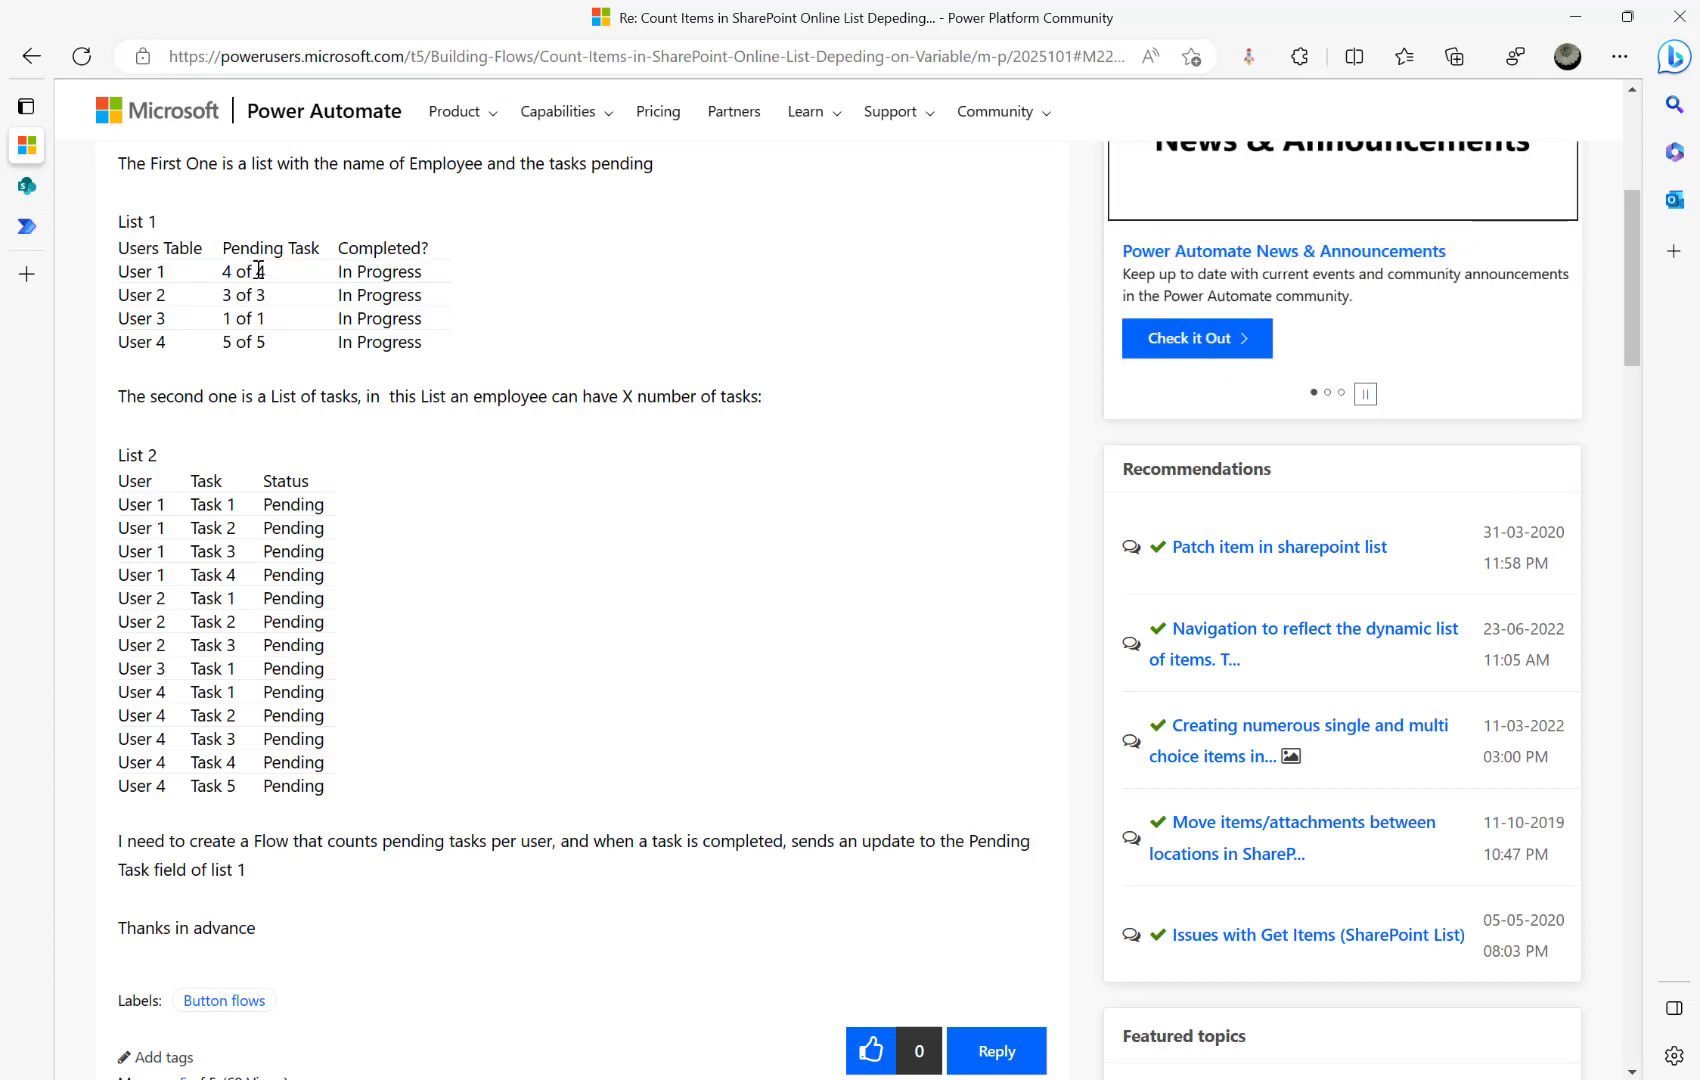
left_click_drag(255, 271, 293, 278)
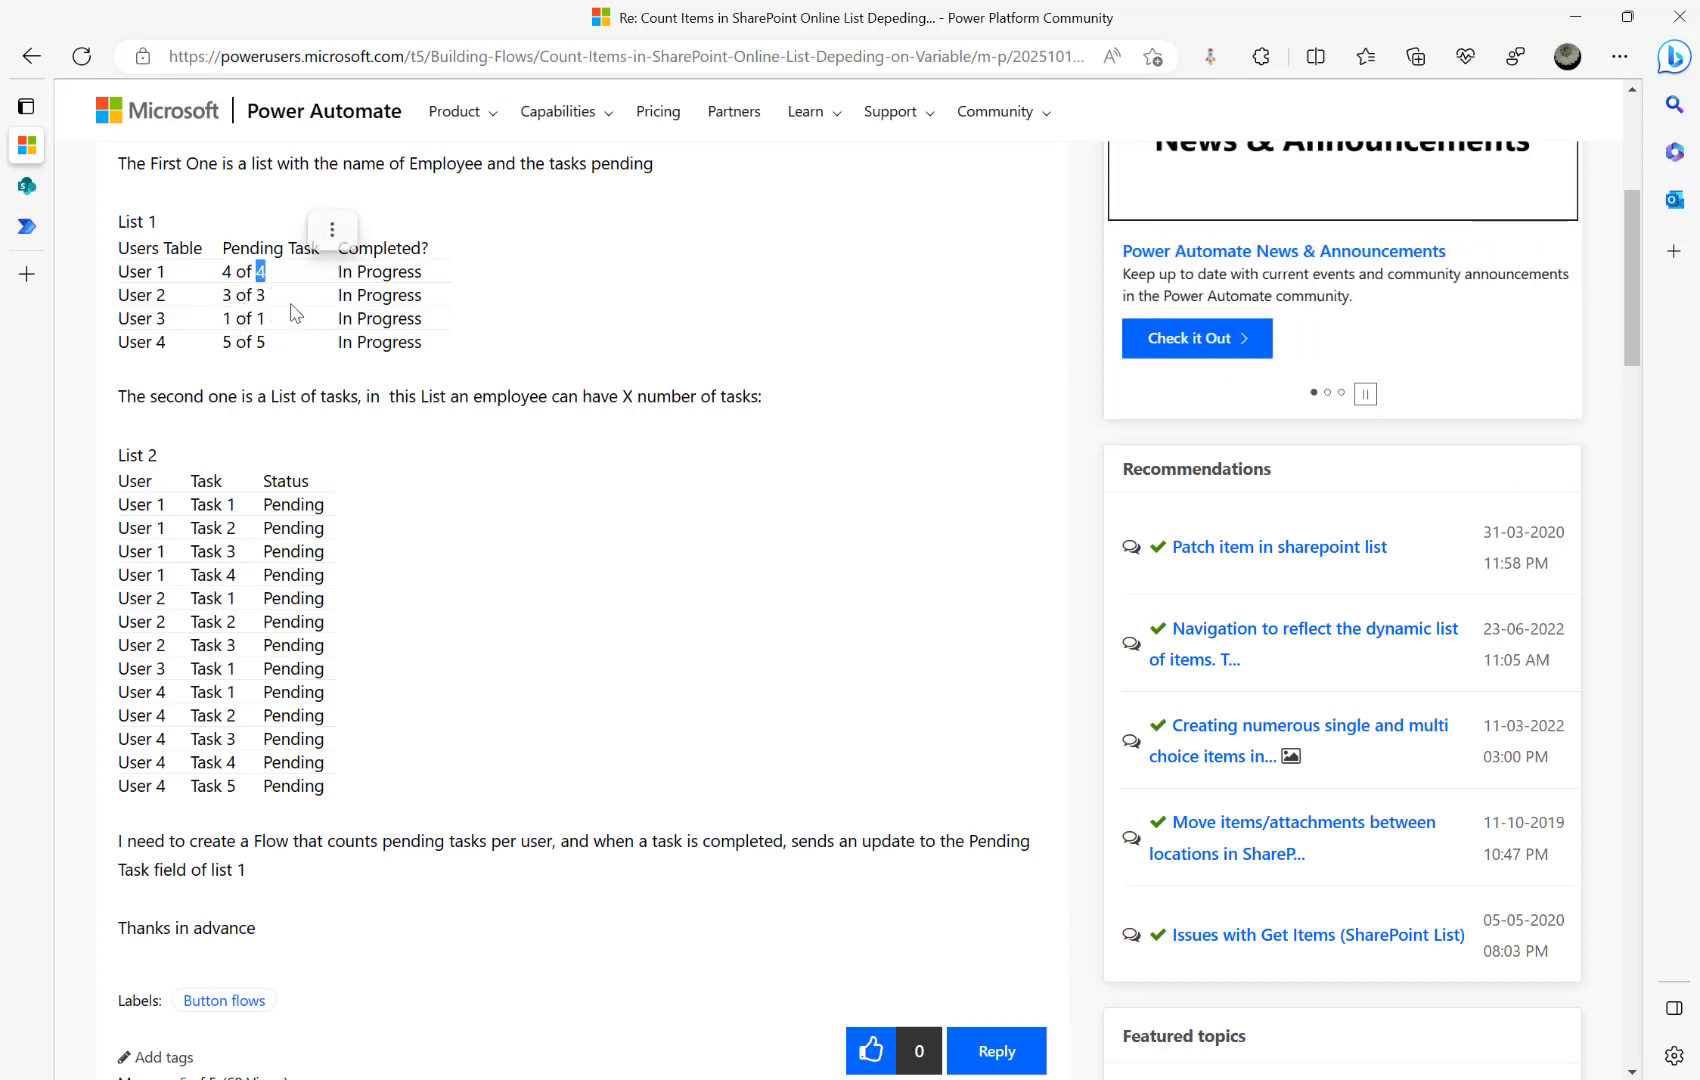
left_click_drag(256, 294, 285, 299)
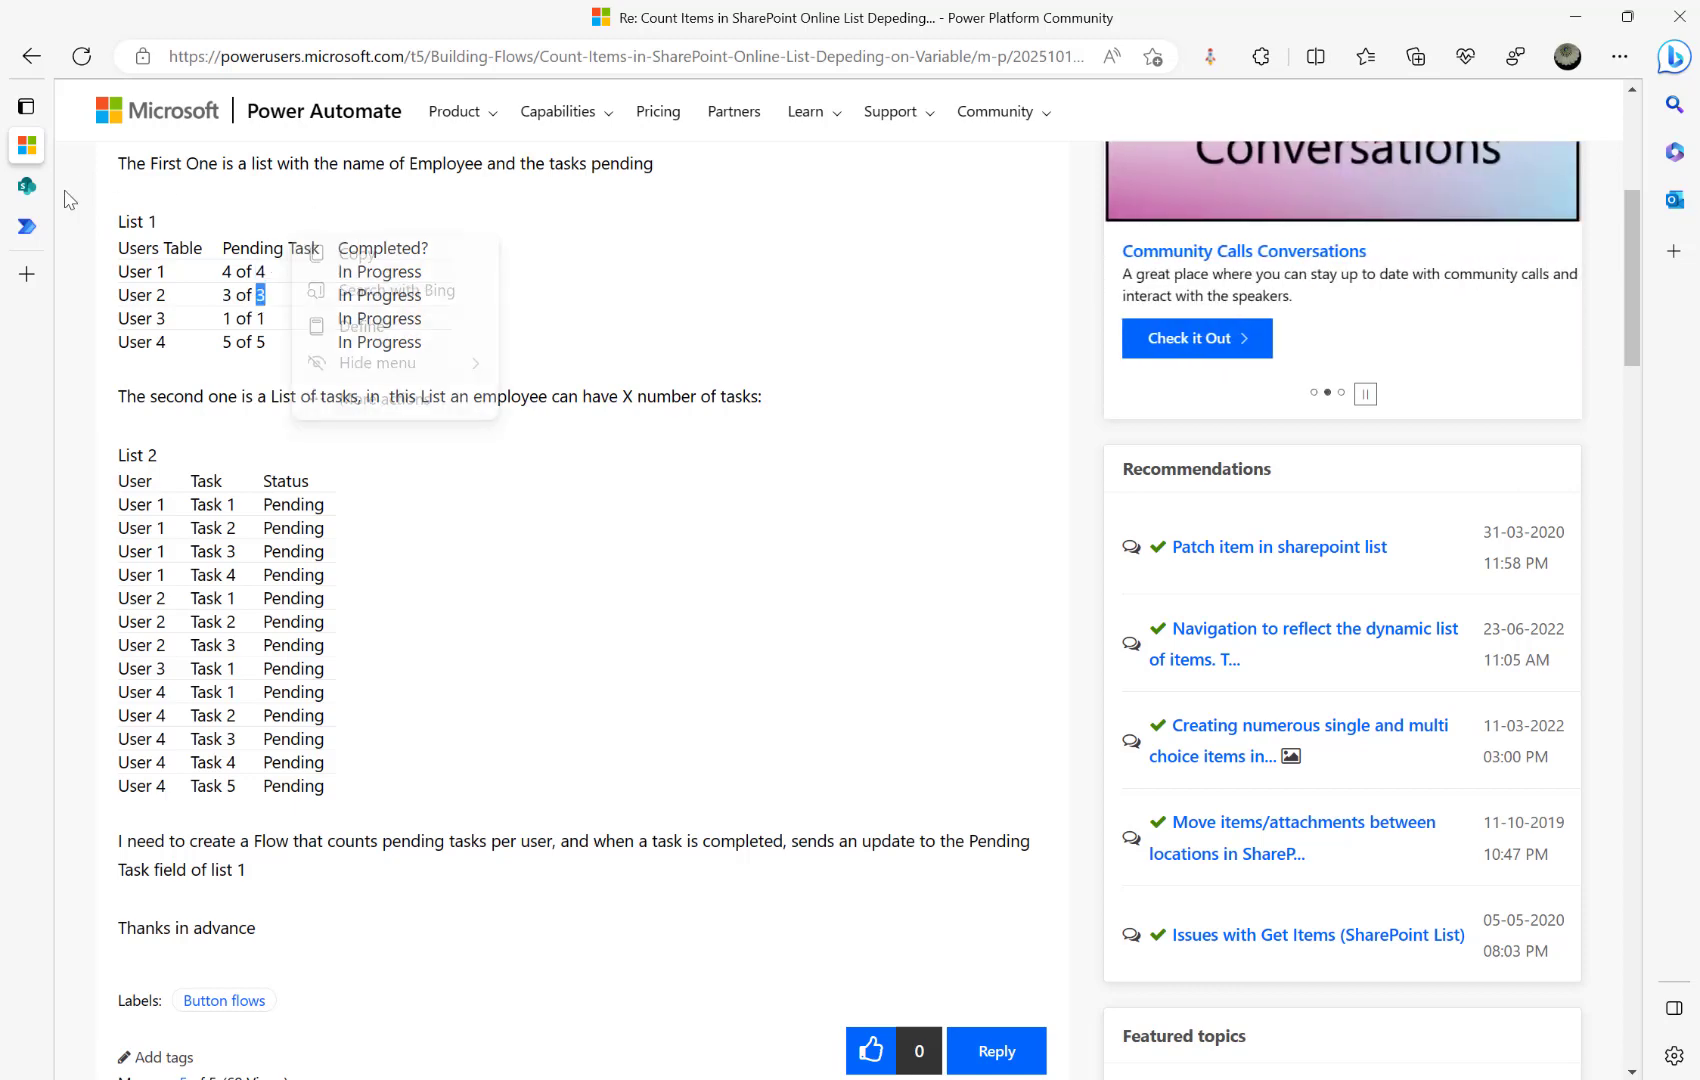
left_click(27, 226)
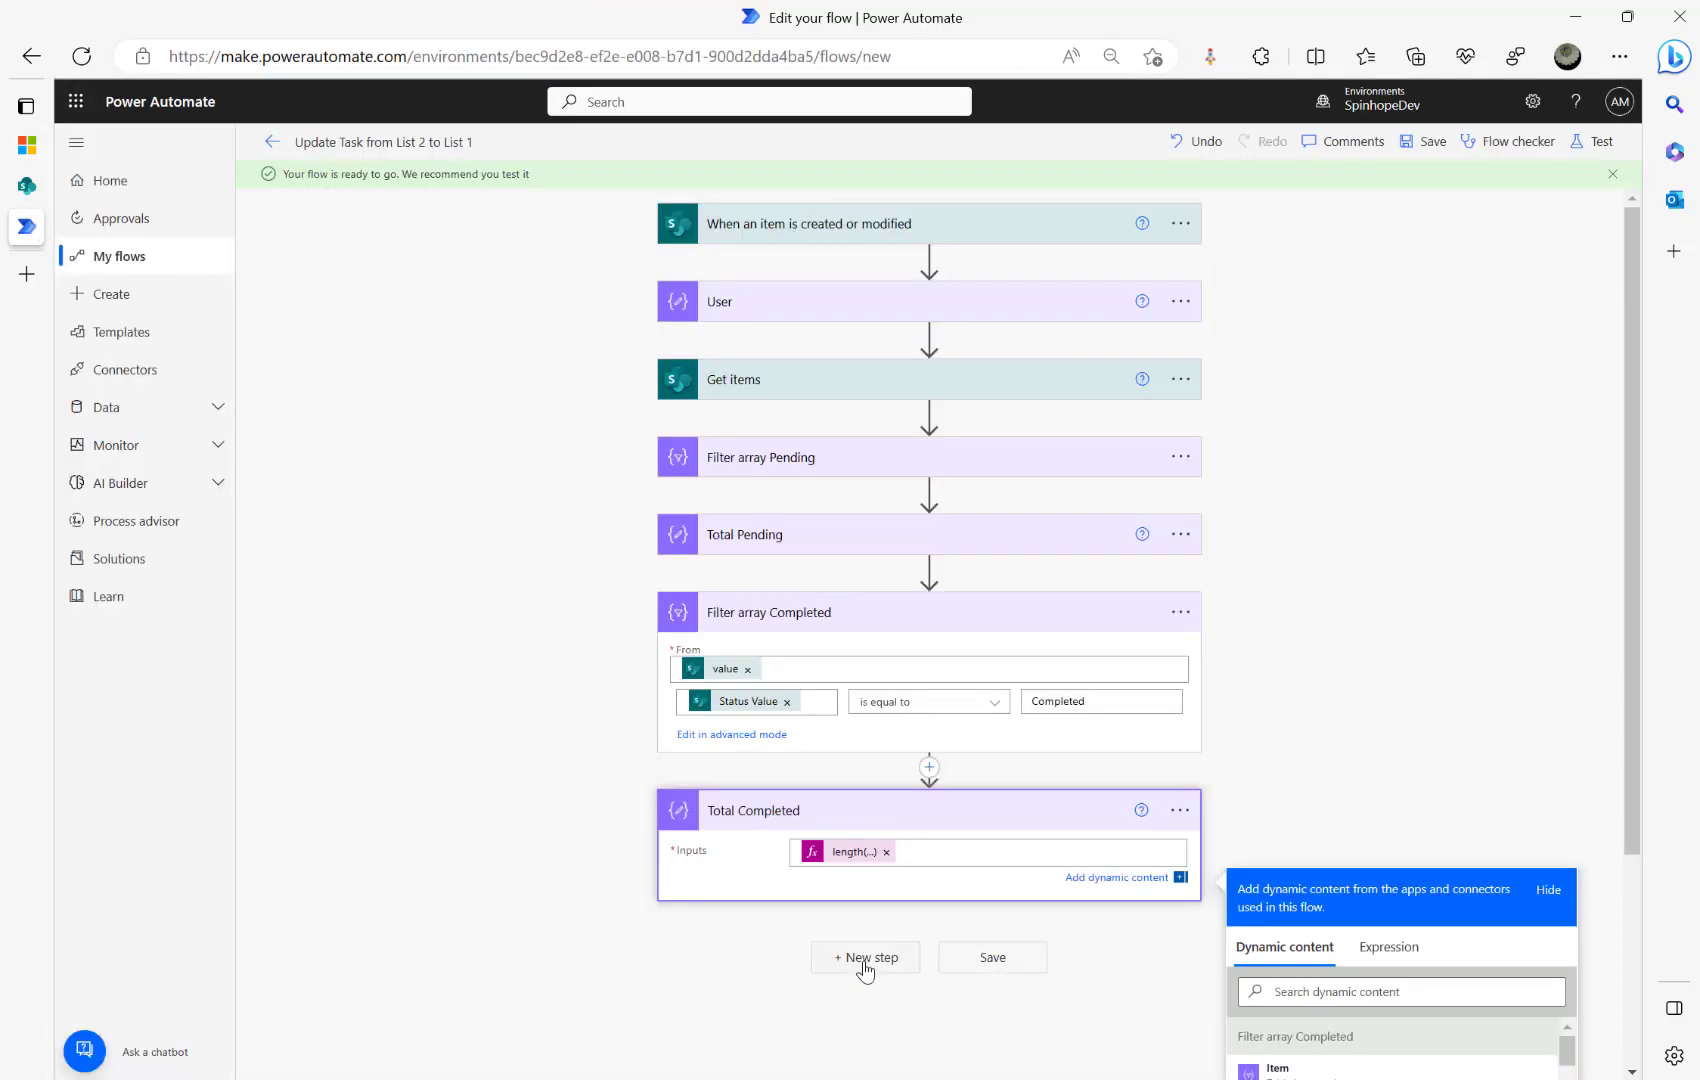
Step: Review the Filter Query of Get items and add a Compose action after Total Completed
left_click(865, 962)
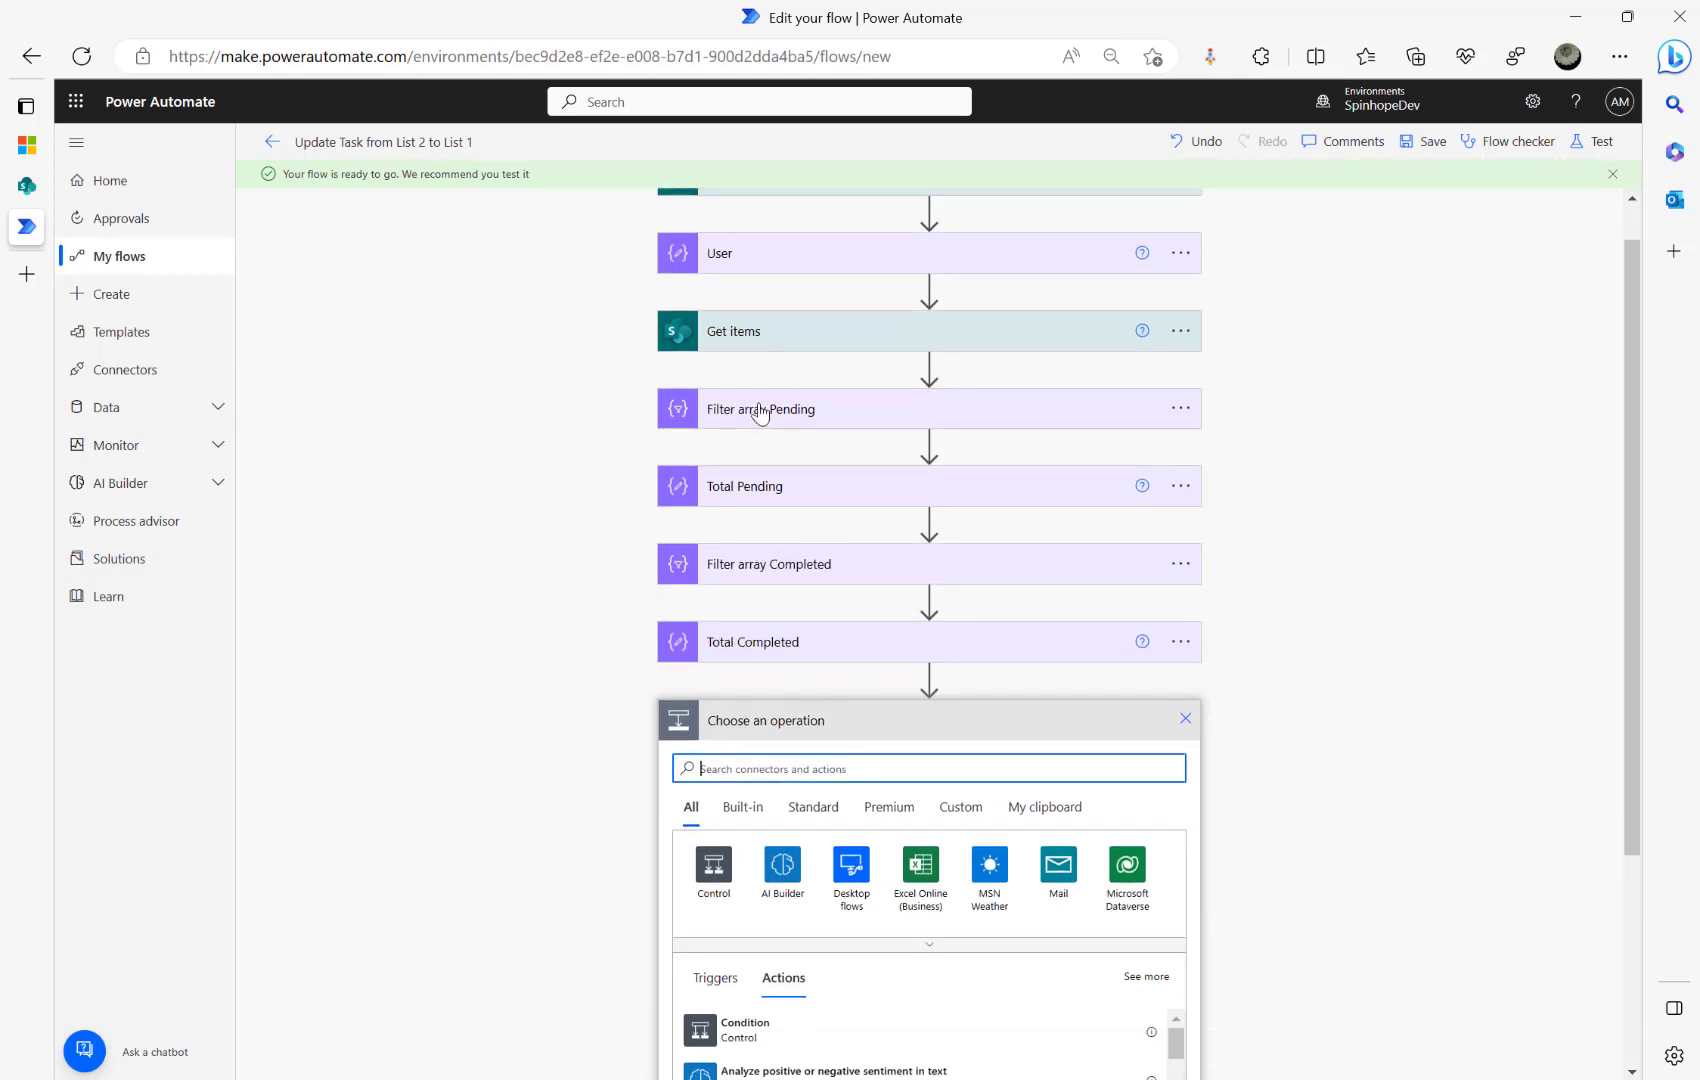
left_click(764, 340)
left_click(766, 340)
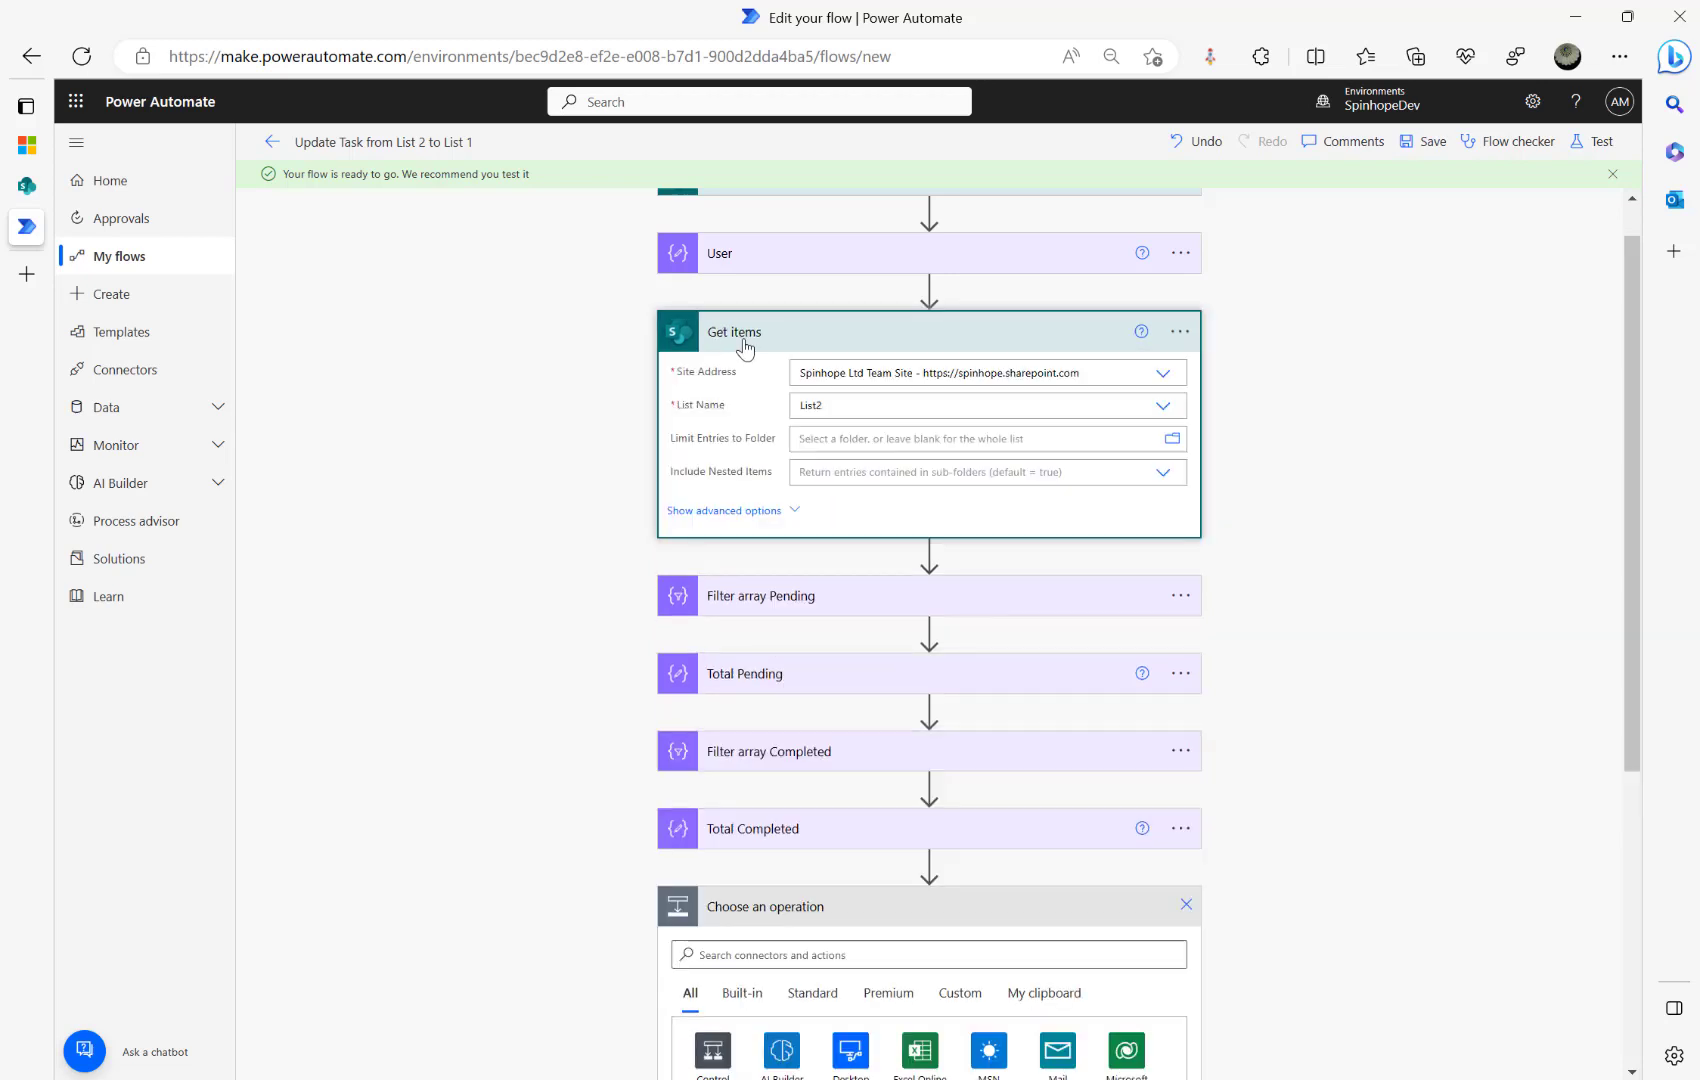
left_click(768, 512)
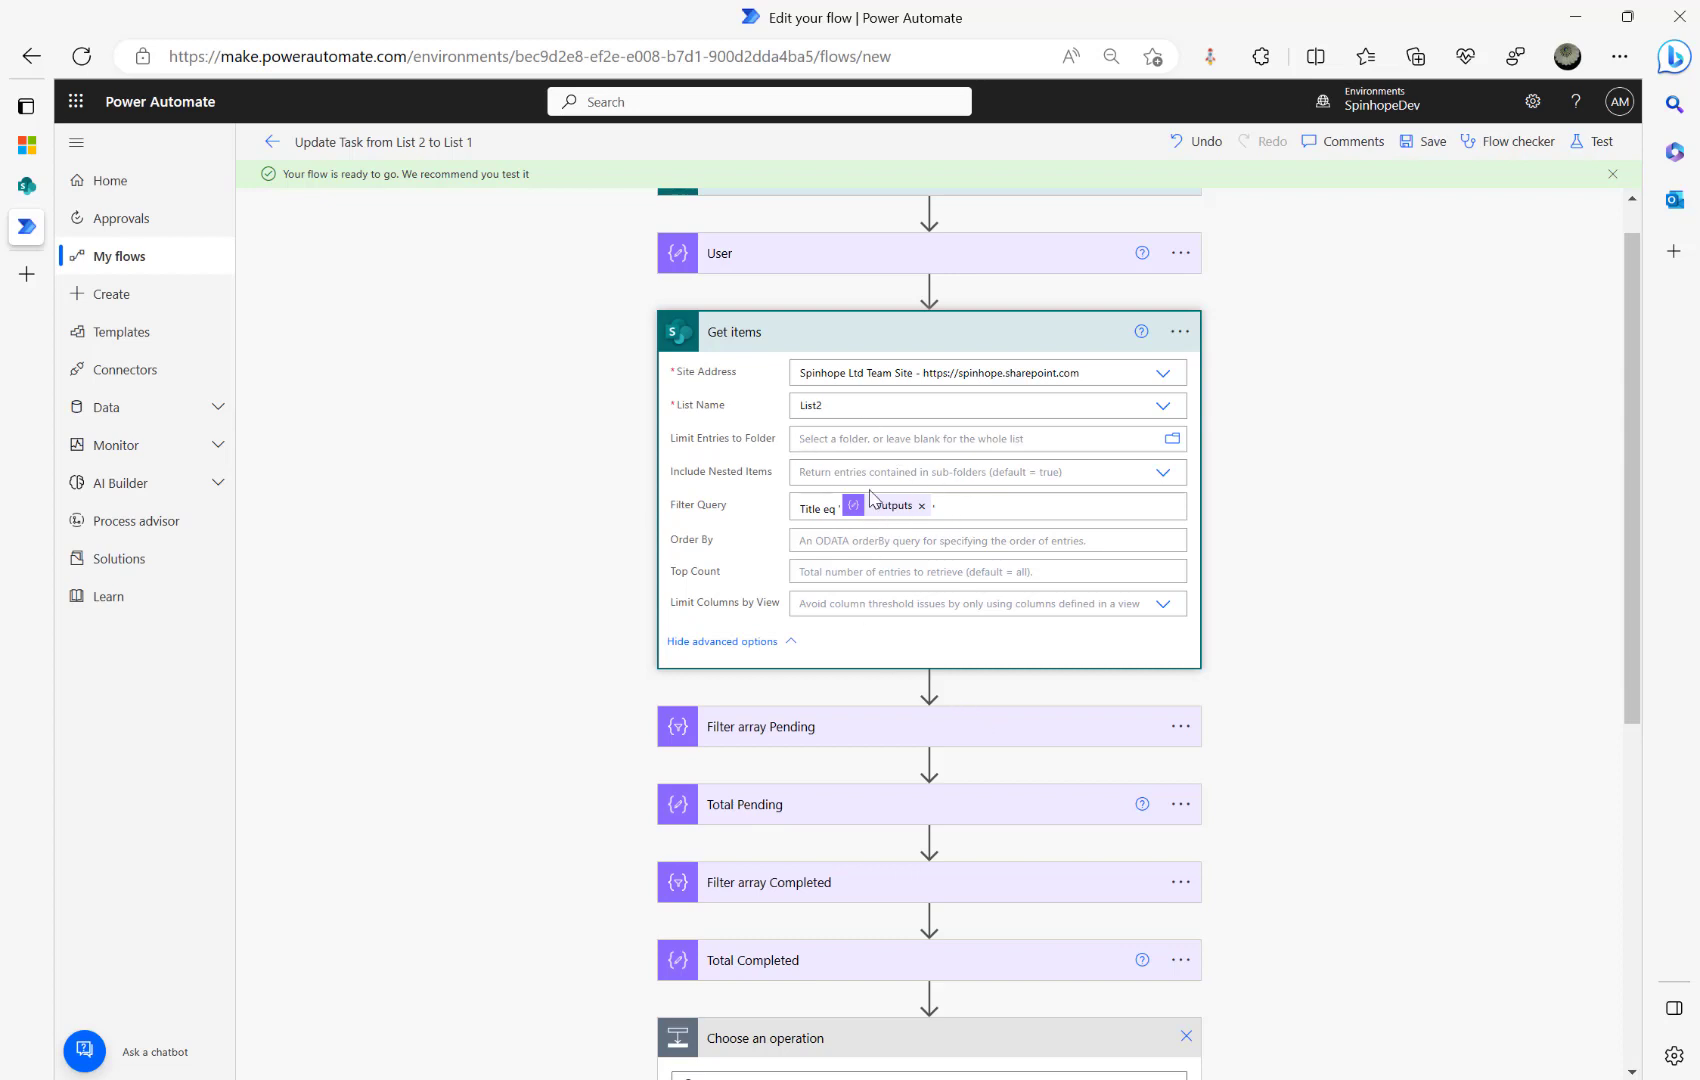
scroll(896, 538, "down", 3)
left_click(763, 818)
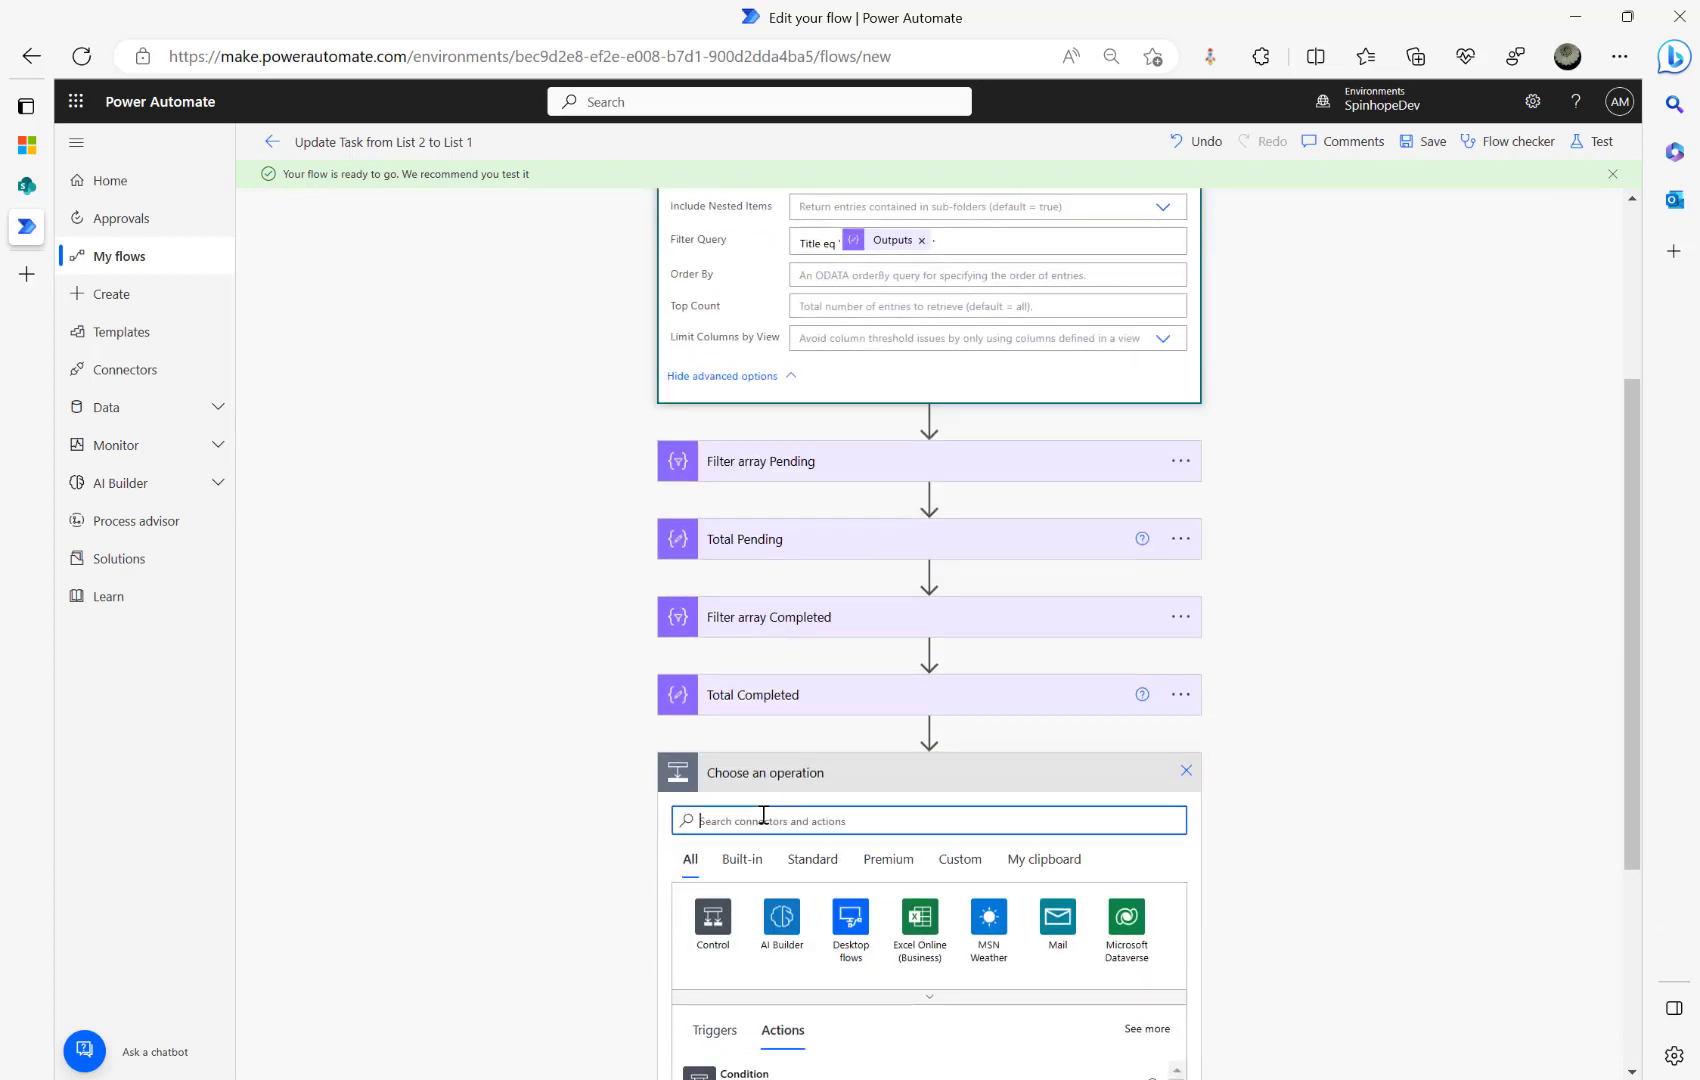
type("compose")
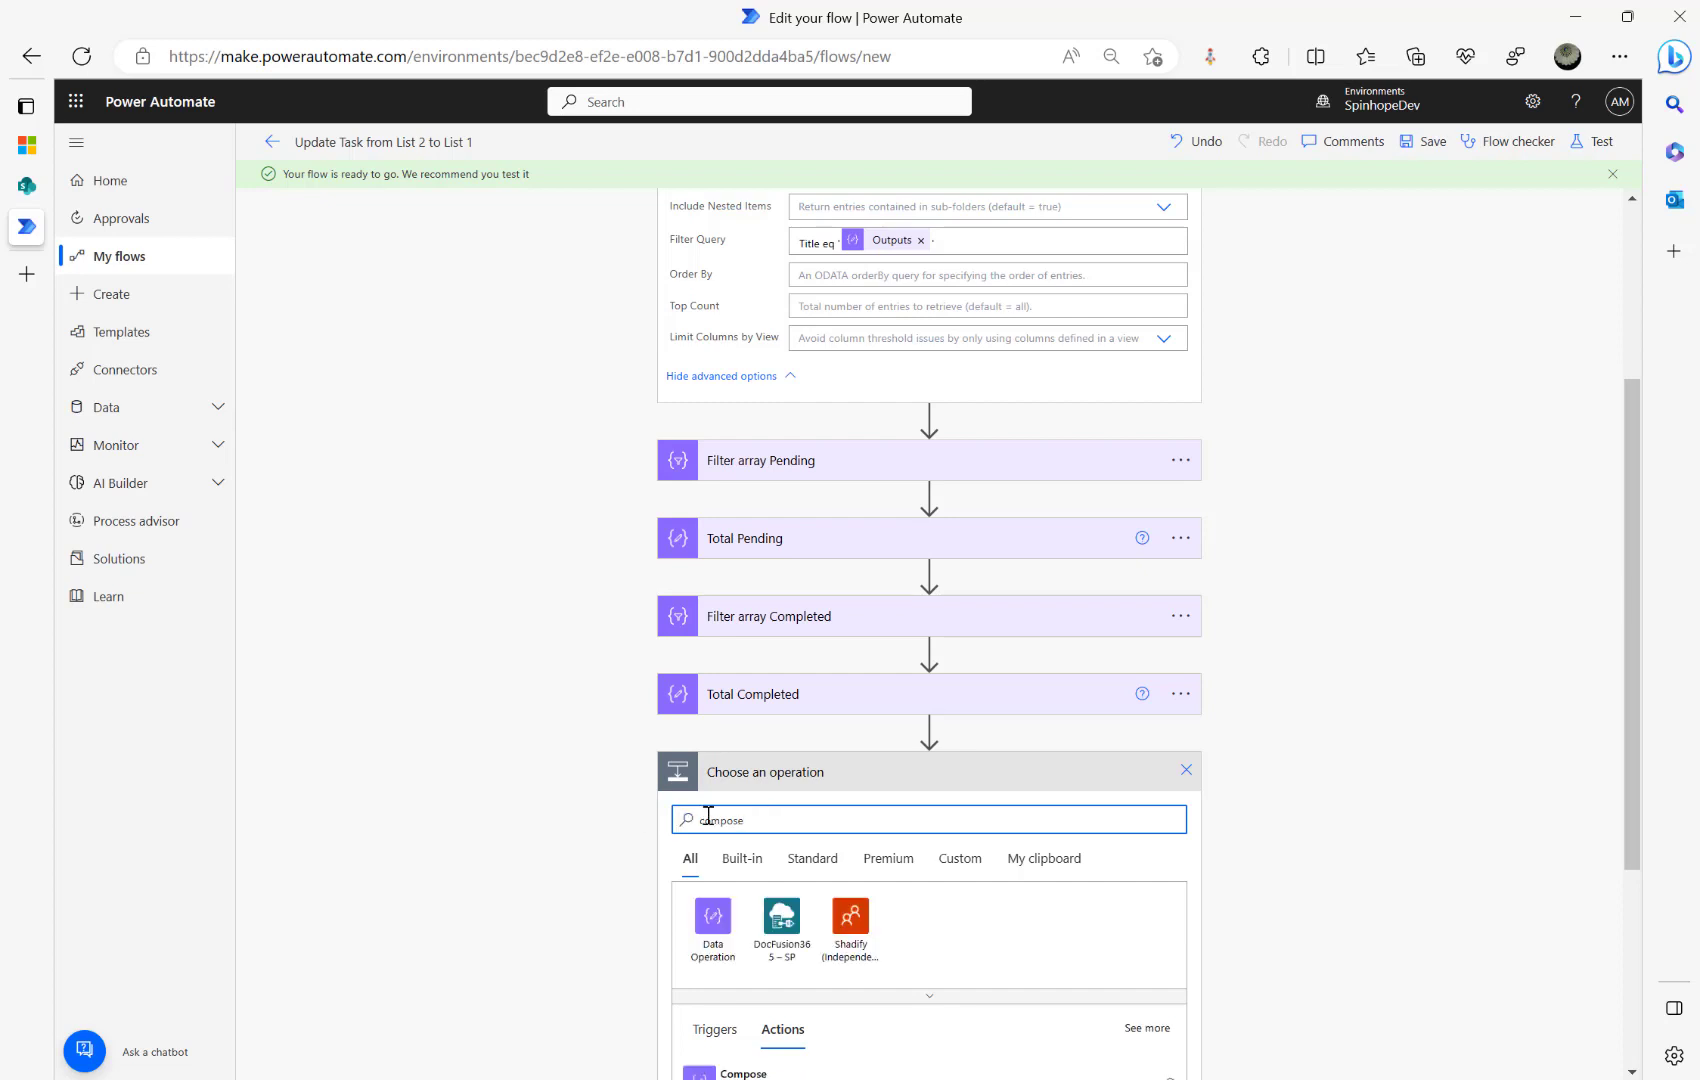
scroll(755, 900, "down", 3)
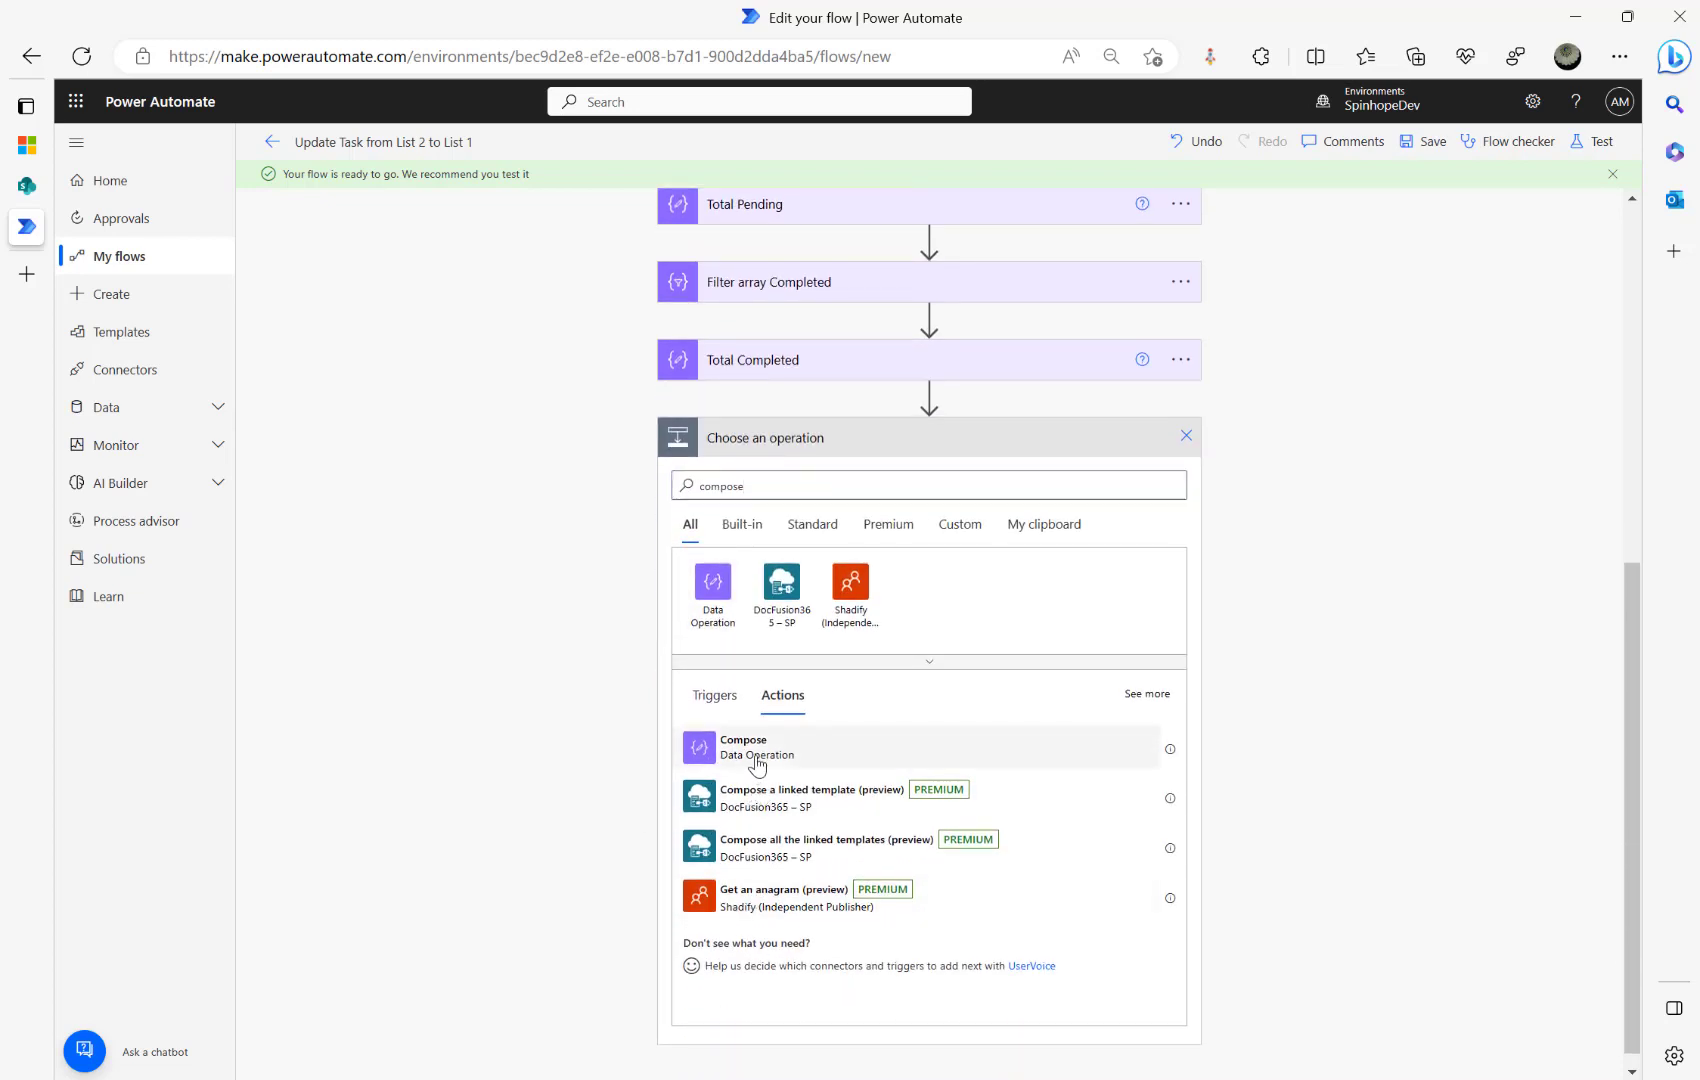
left_click(757, 752)
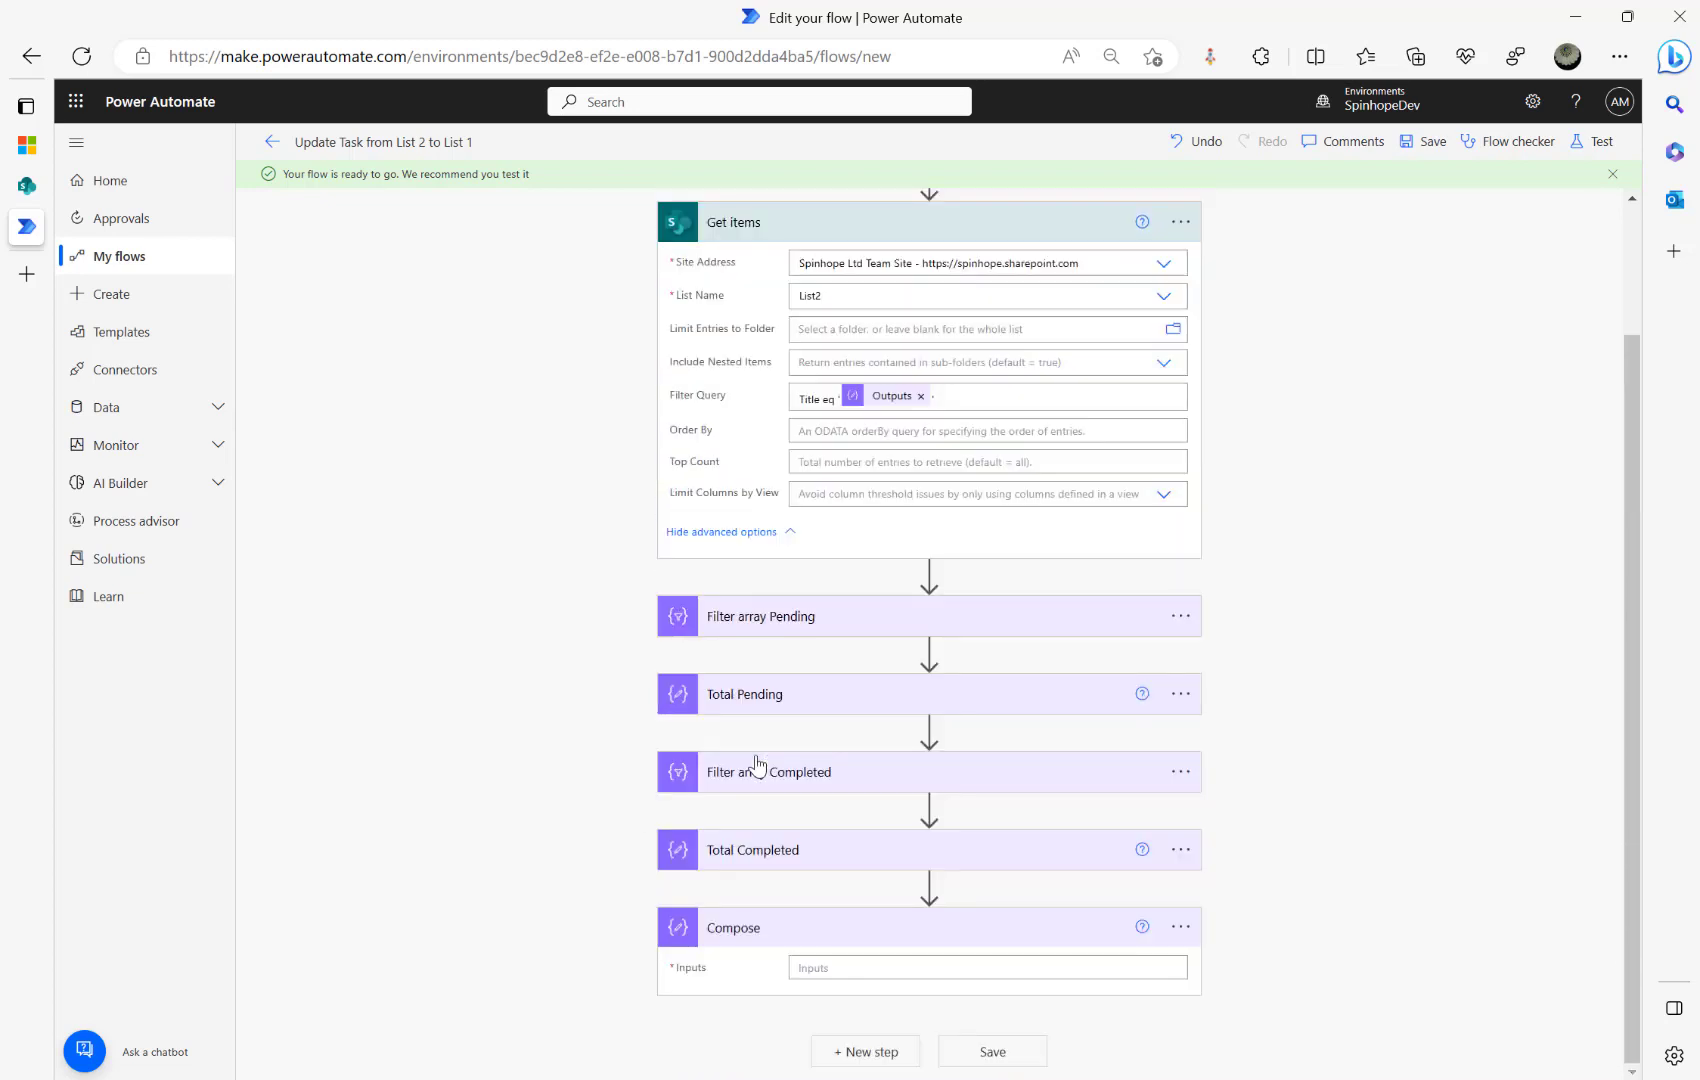
Step: Rename the new Compose action as Total Tasks
left_click(1180, 927)
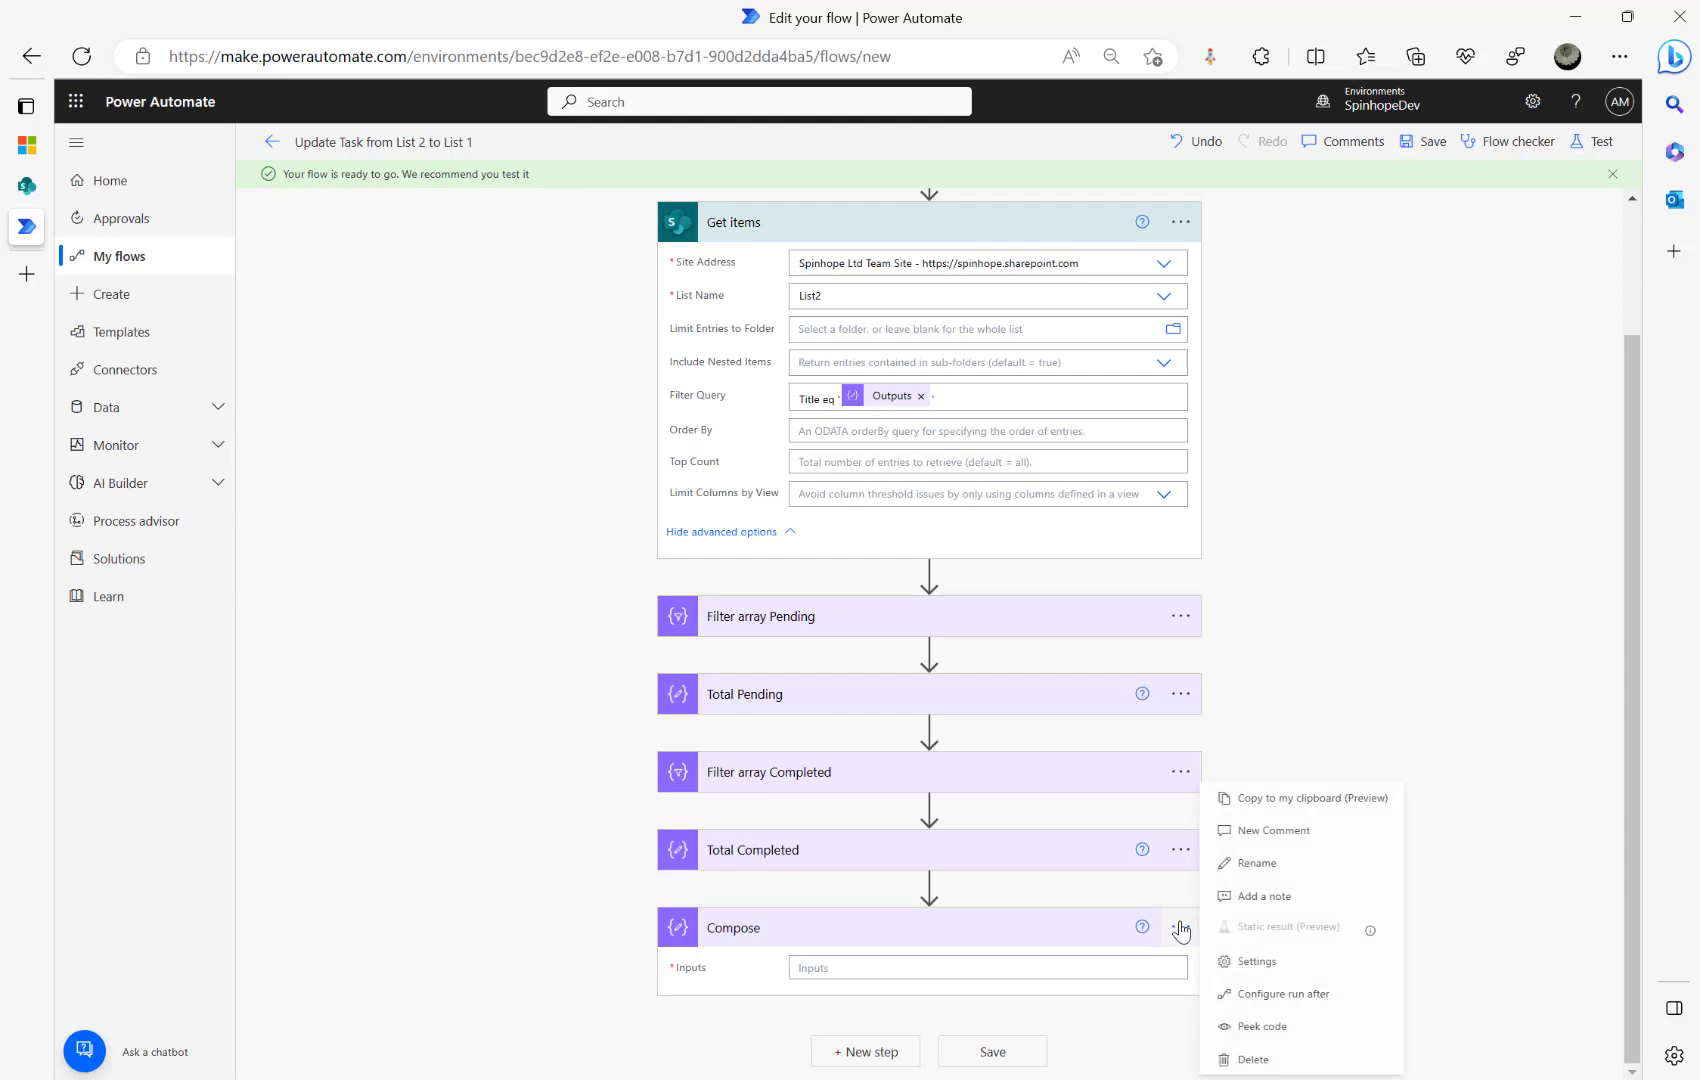
left_click(1258, 864)
type("Total Tasks")
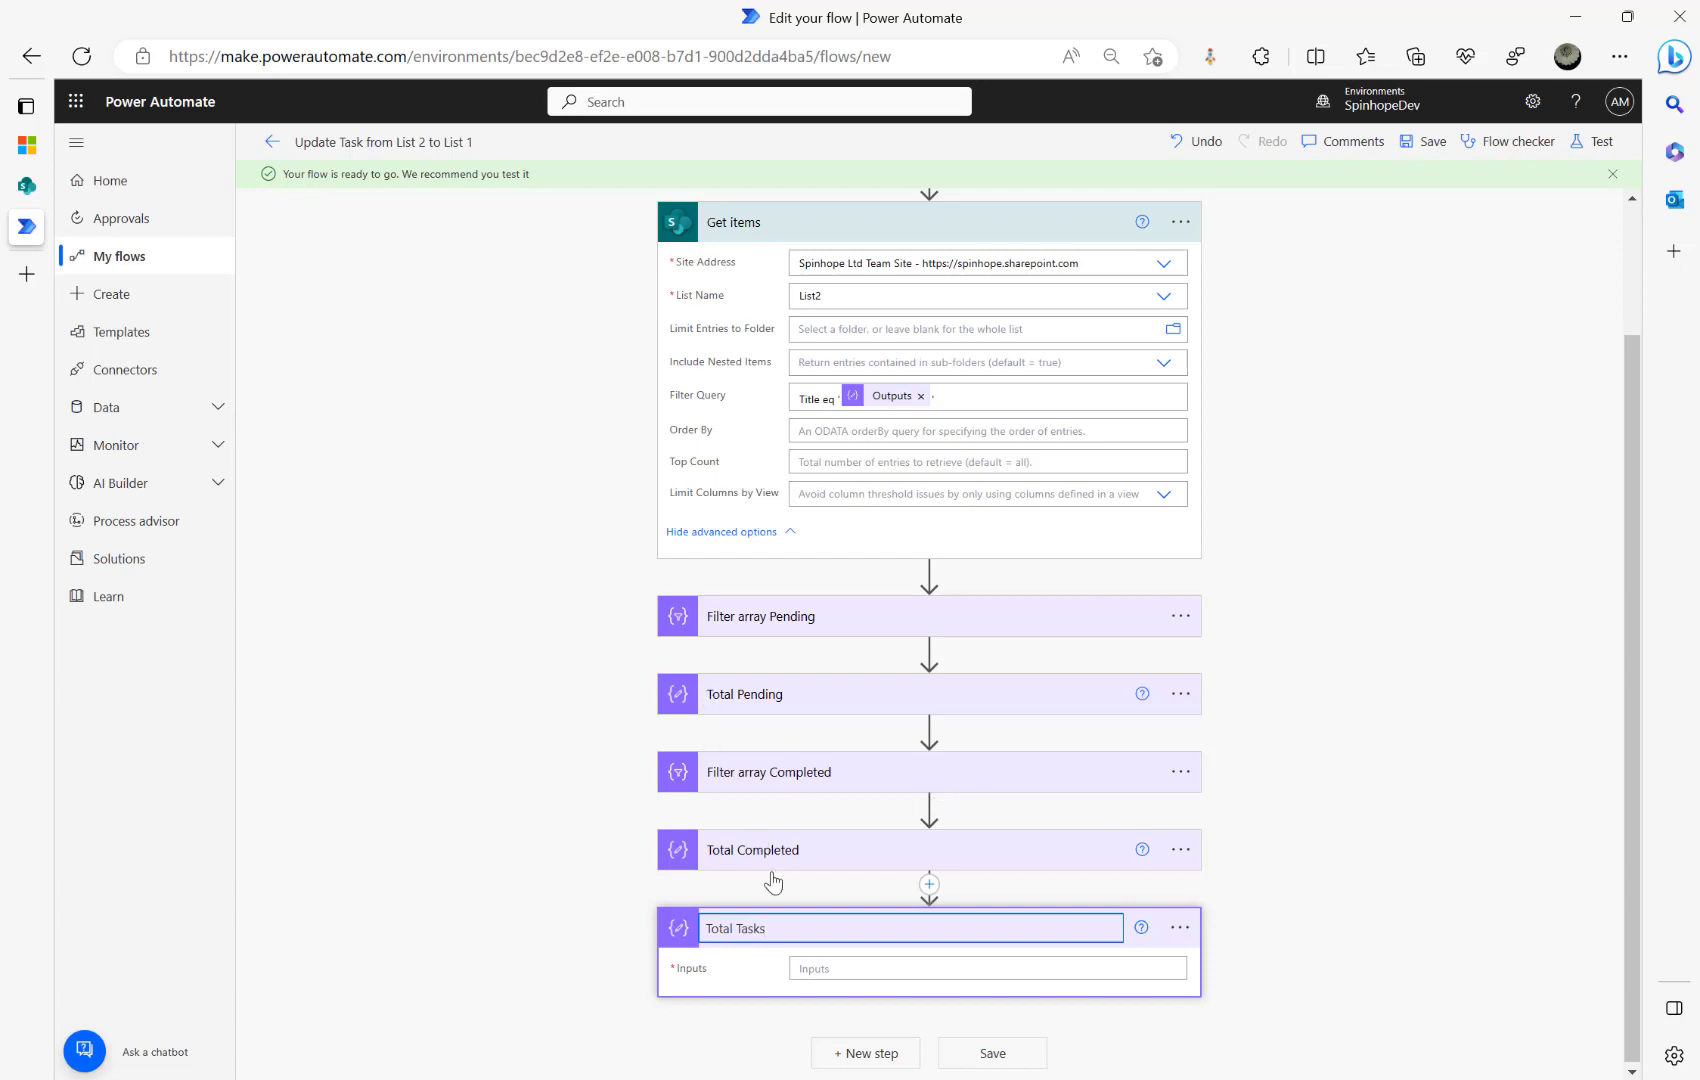
Step: Set the Total Tasks input to the expression add(outputs('Total_Completed'),outputs('Total_Pending'))
left_click(810, 969)
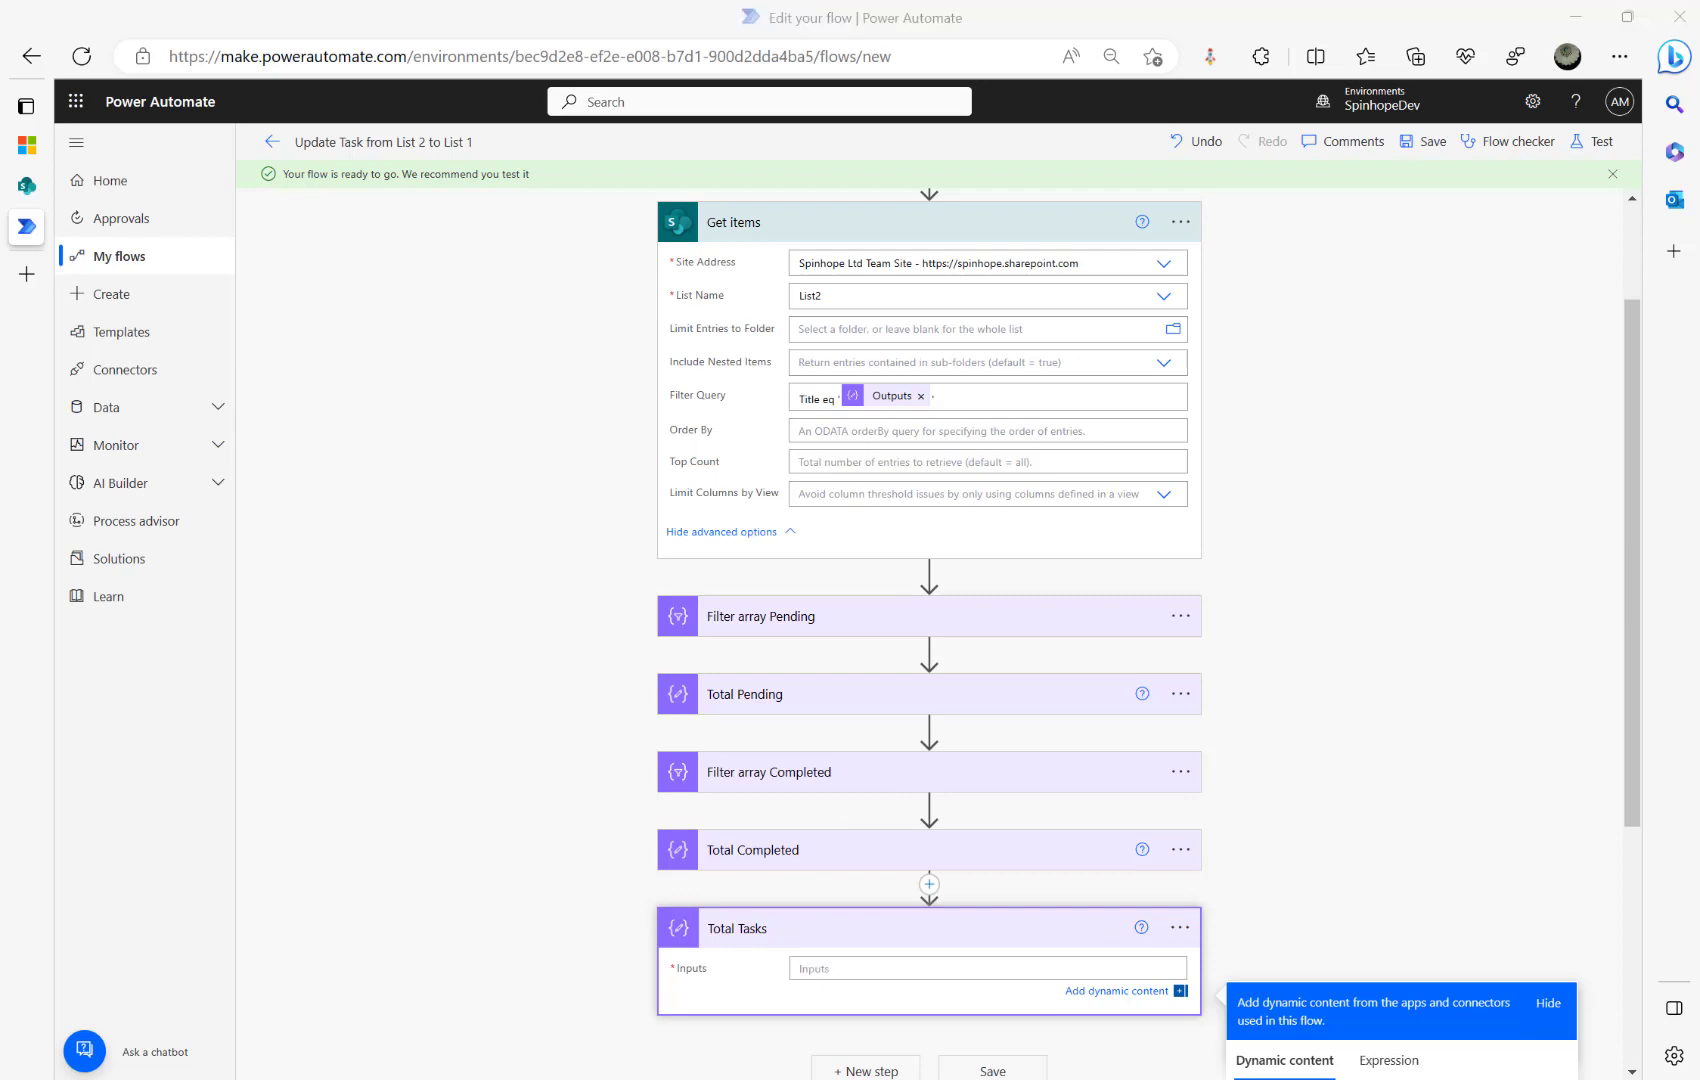
scroll(1309, 834, "down", 3)
left_click(892, 680)
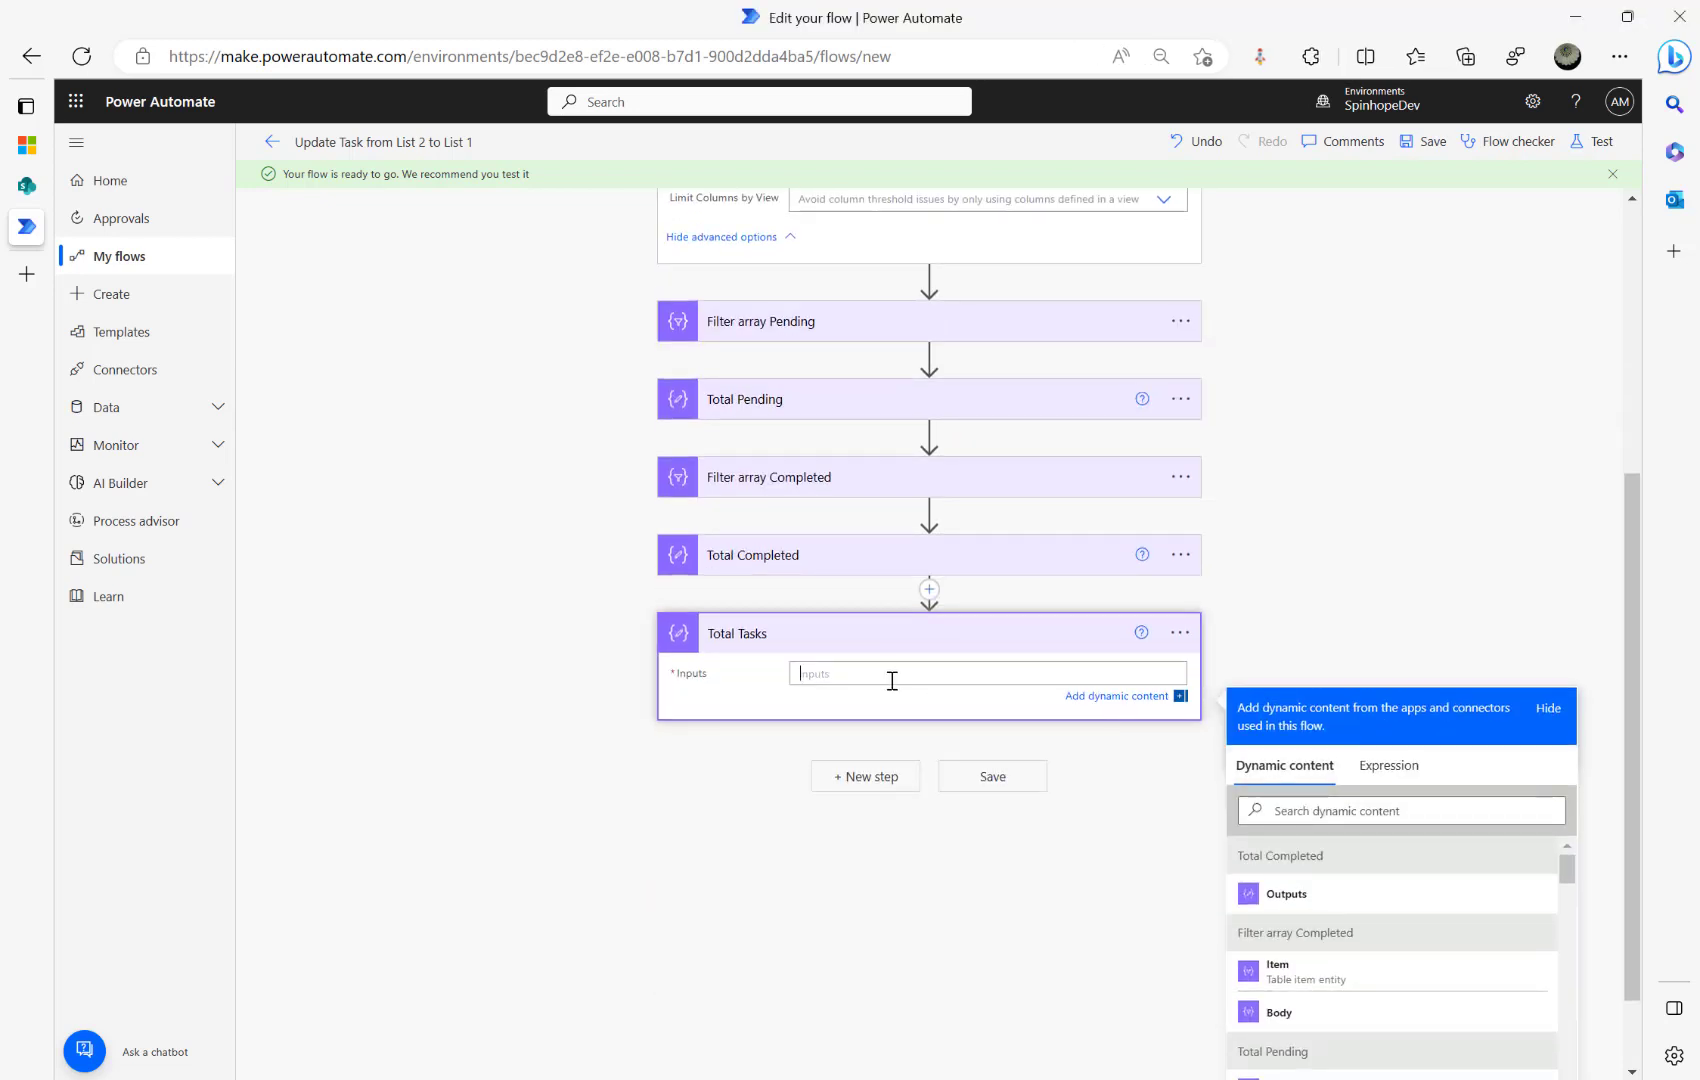
left_click(1385, 770)
key("ctrl+v")
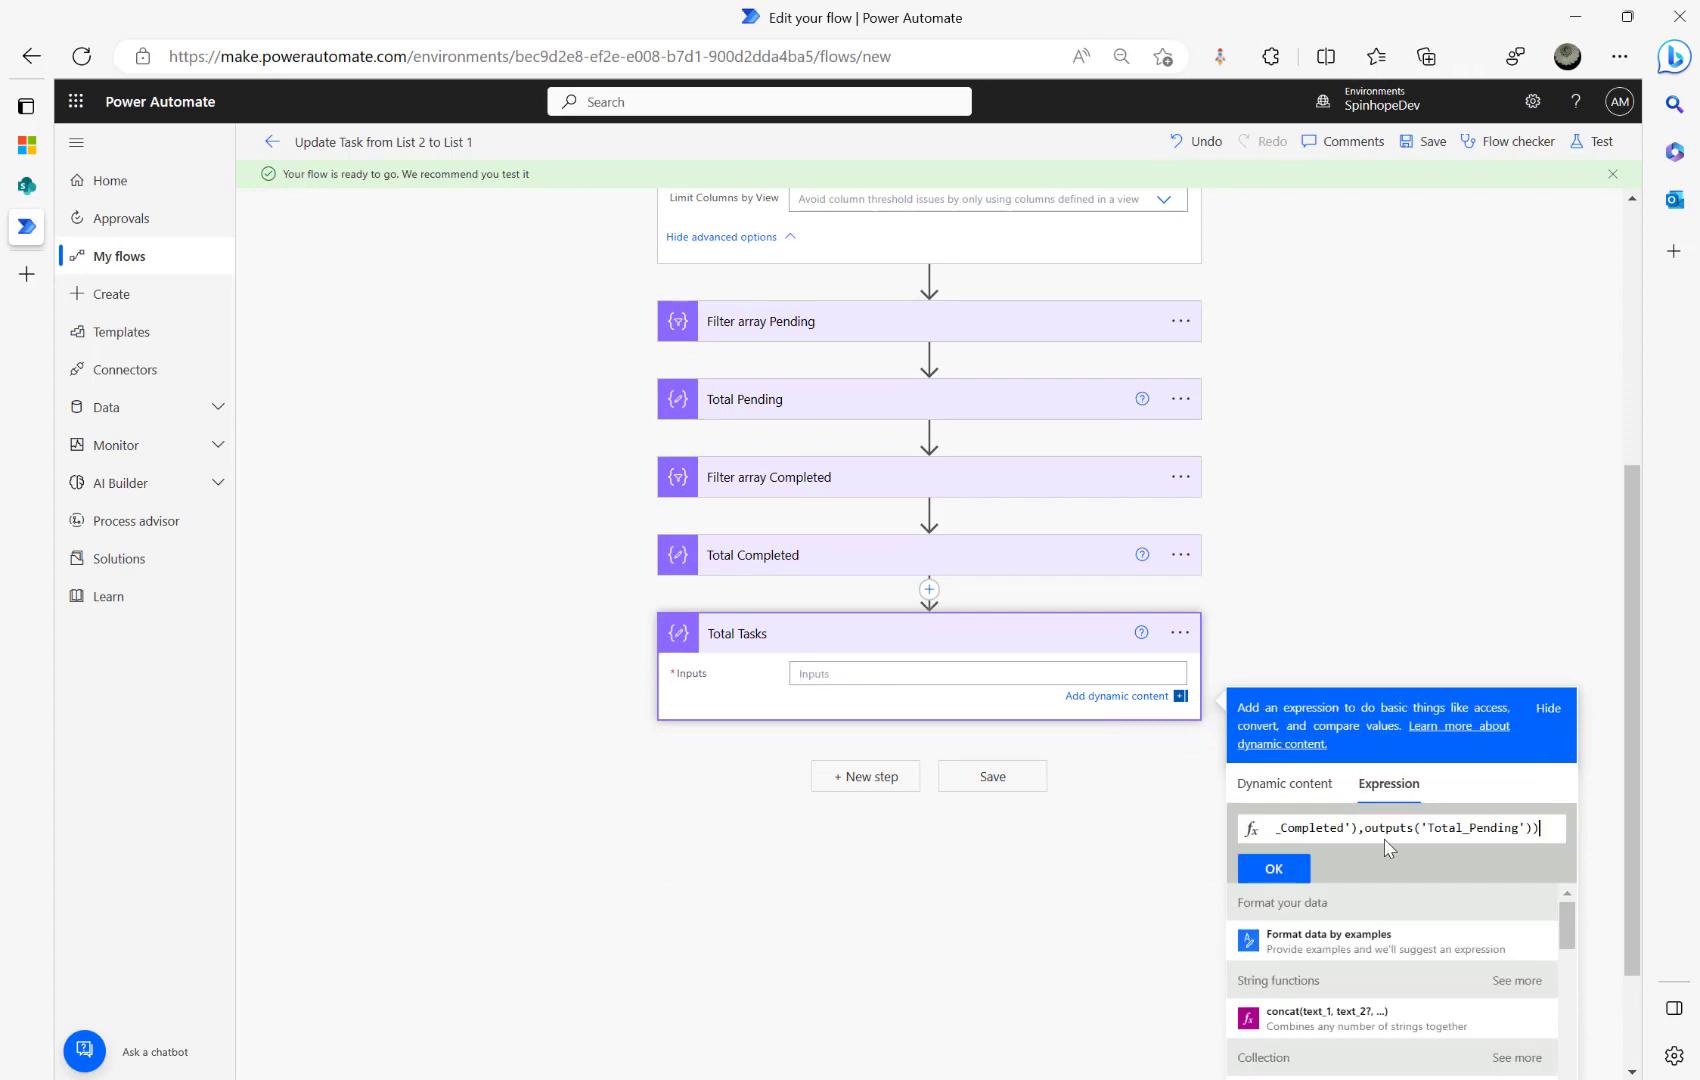
left_click(1281, 872)
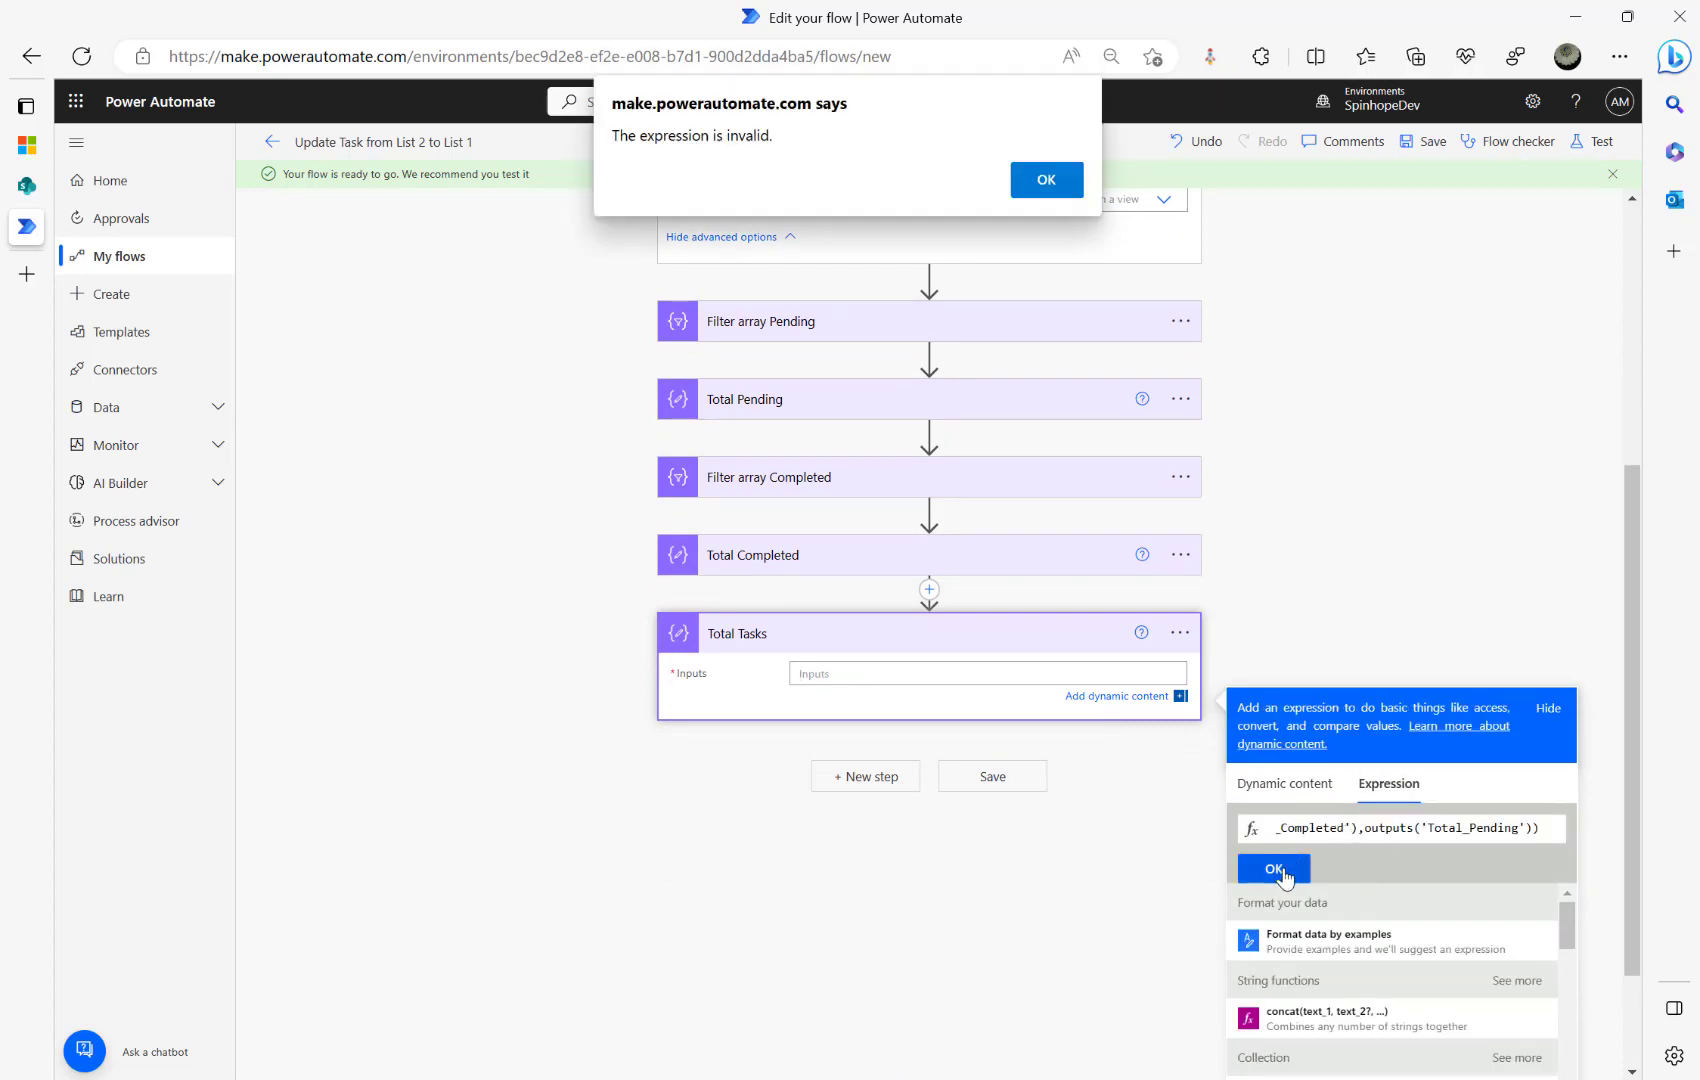
left_click(1035, 184)
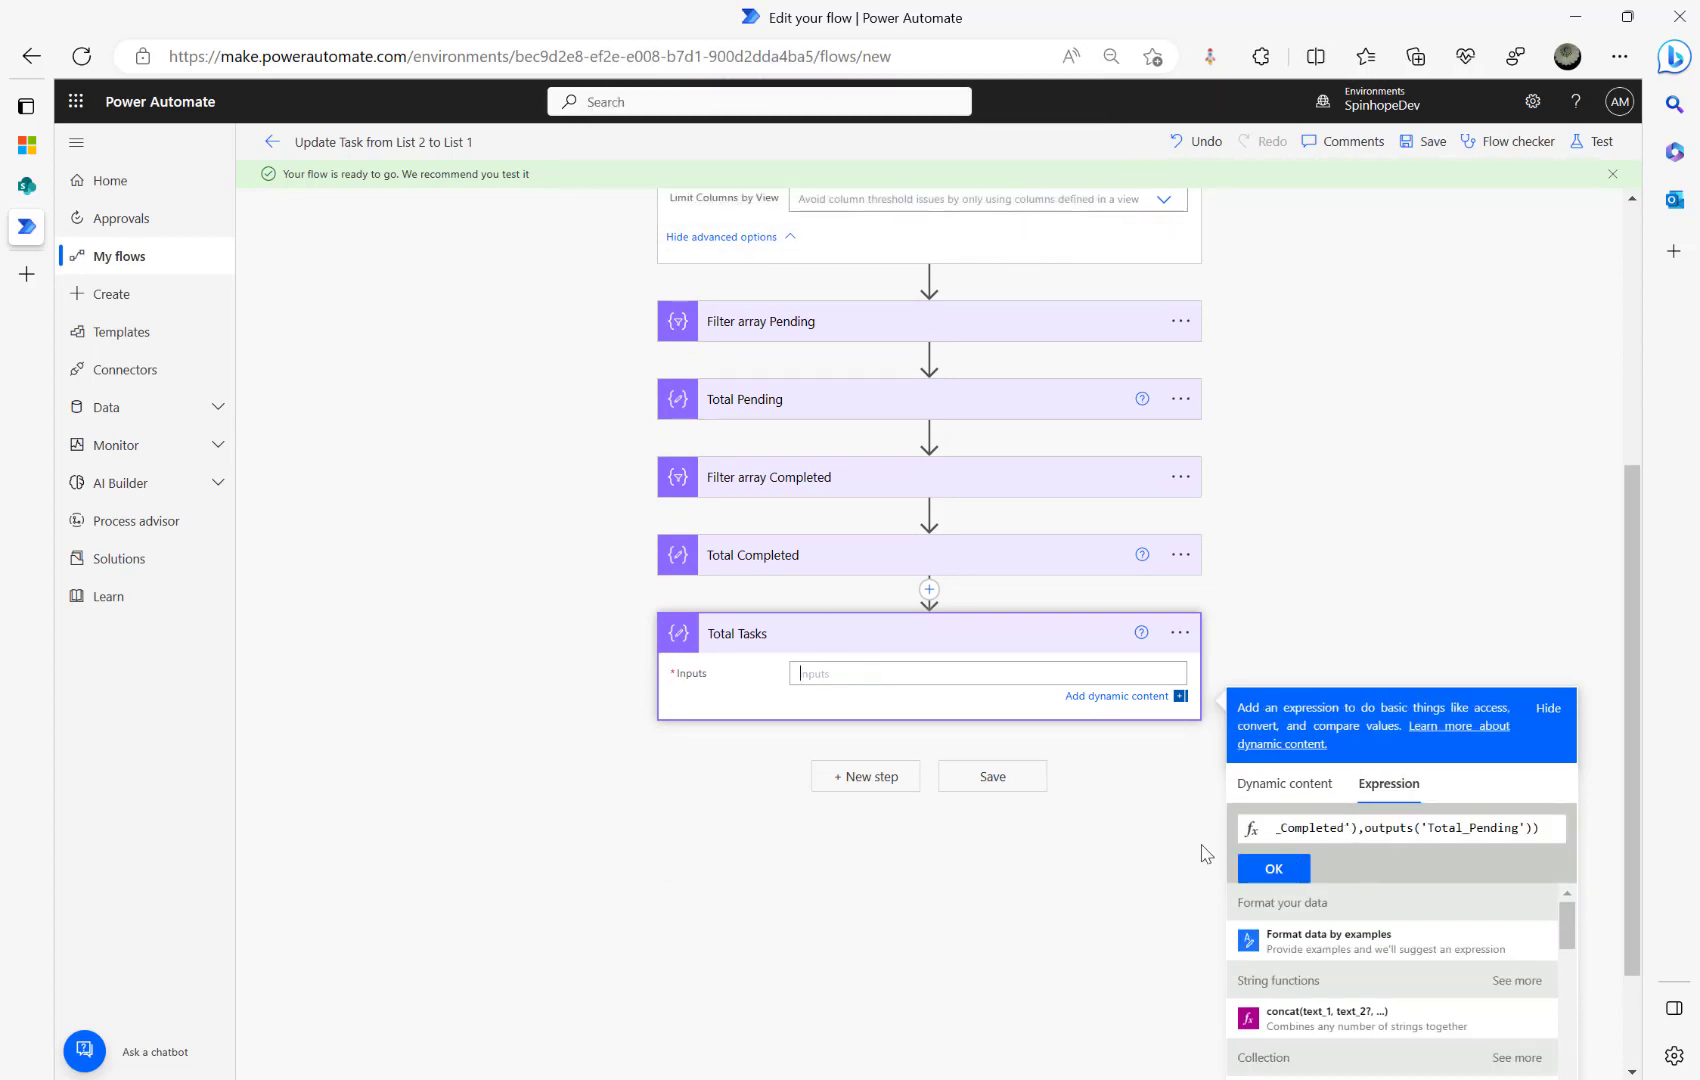
left_click(1272, 868)
Step: Add a note to Total Tasks containing its expression add(outputs('Total_Completed'),outputs('Total_Pending'))
left_click(1177, 637)
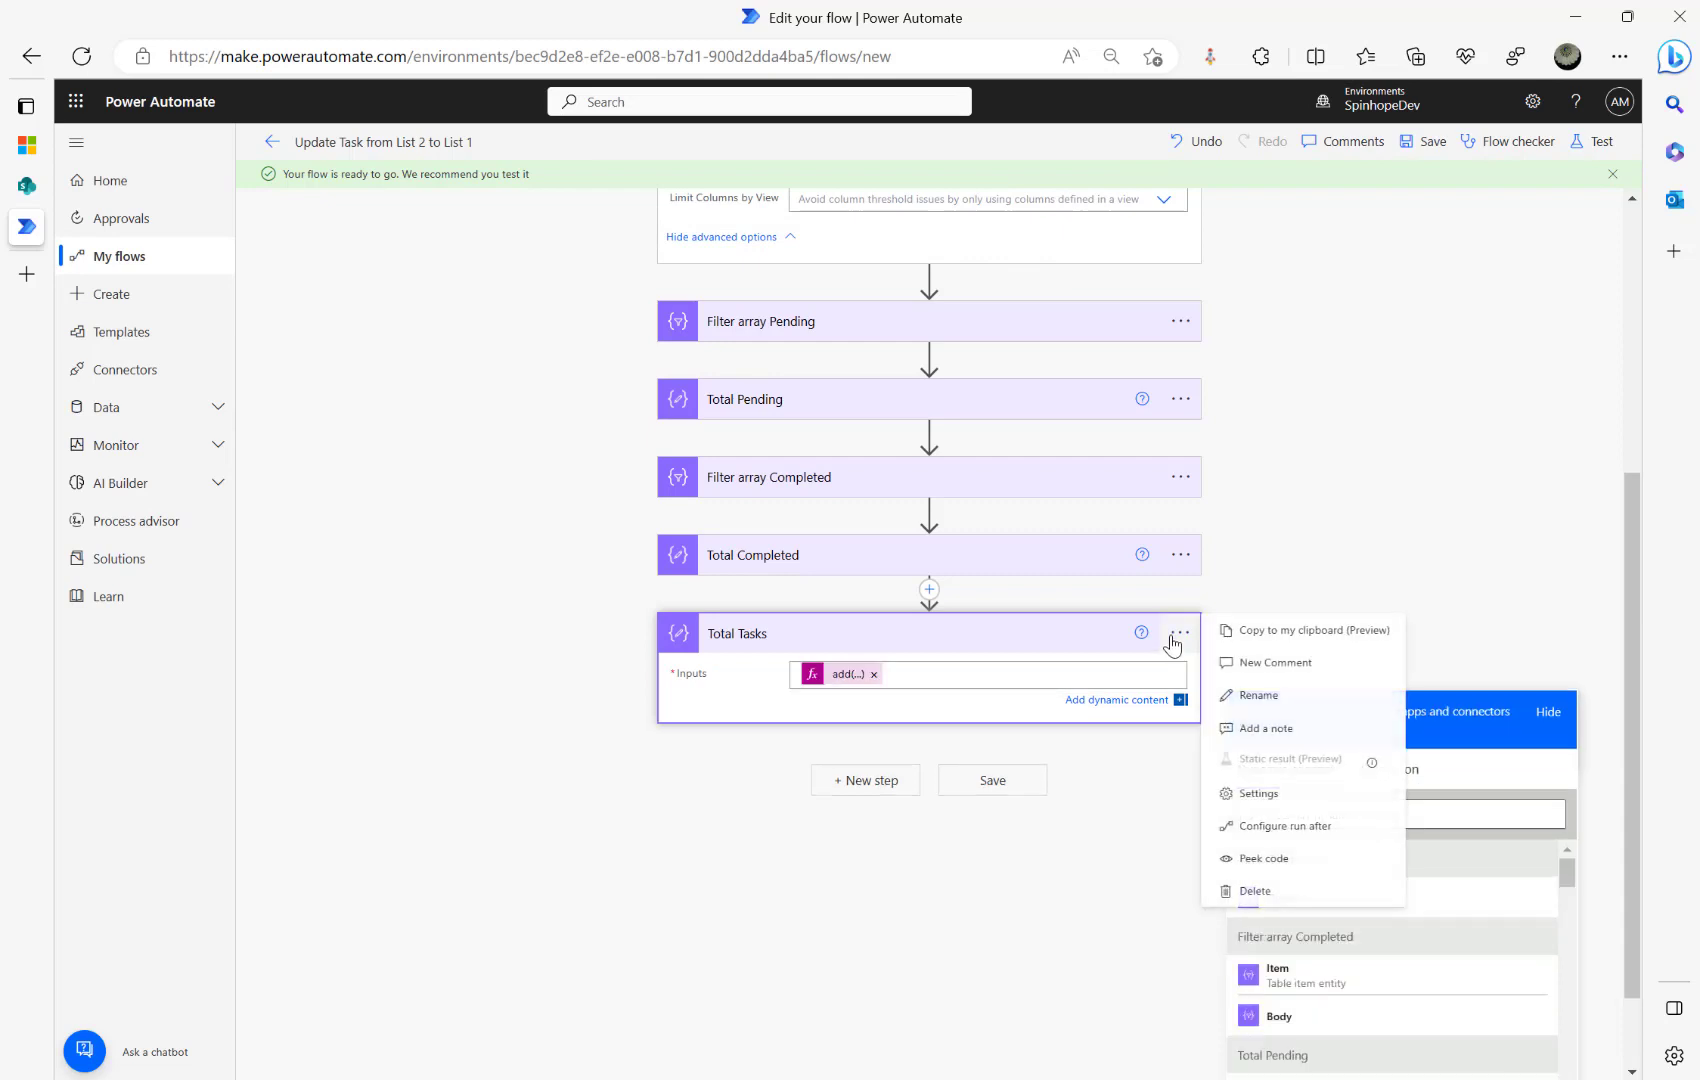
left_click(1177, 634)
left_click(1180, 922)
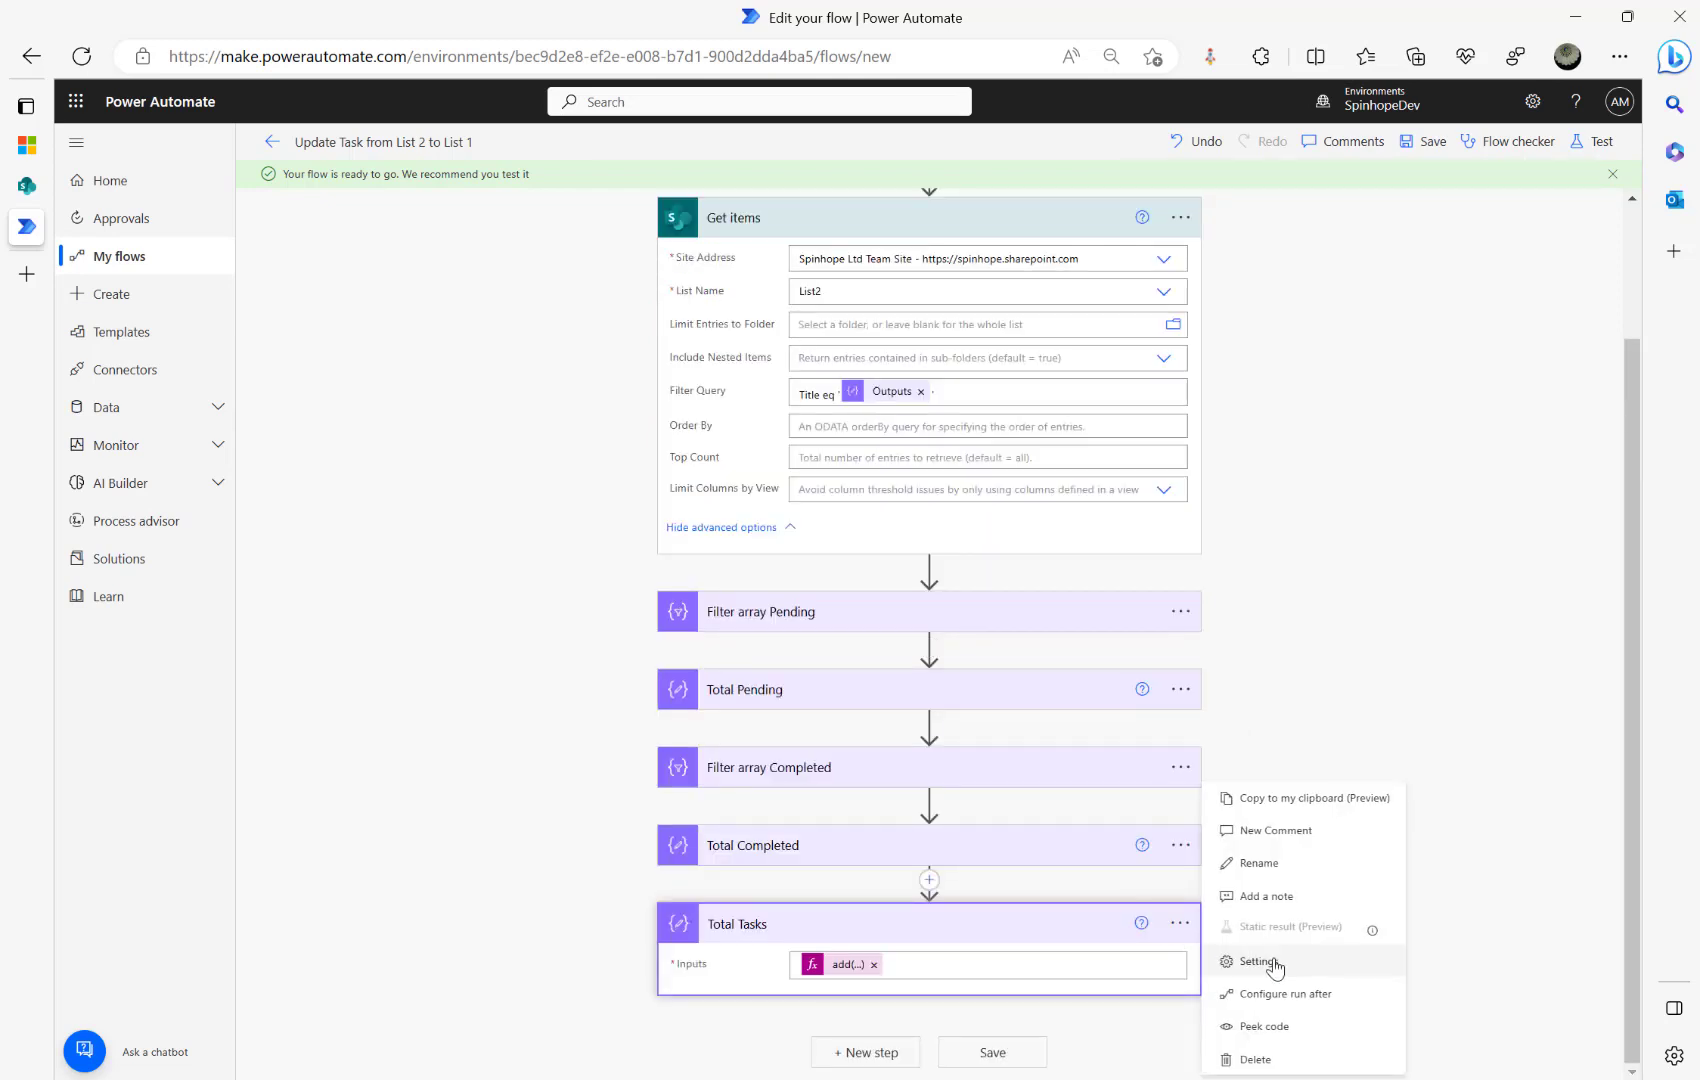
left_click(1266, 896)
type("add(outputs('Total_Completed'),outputs('Total_Pending'))")
key("Return")
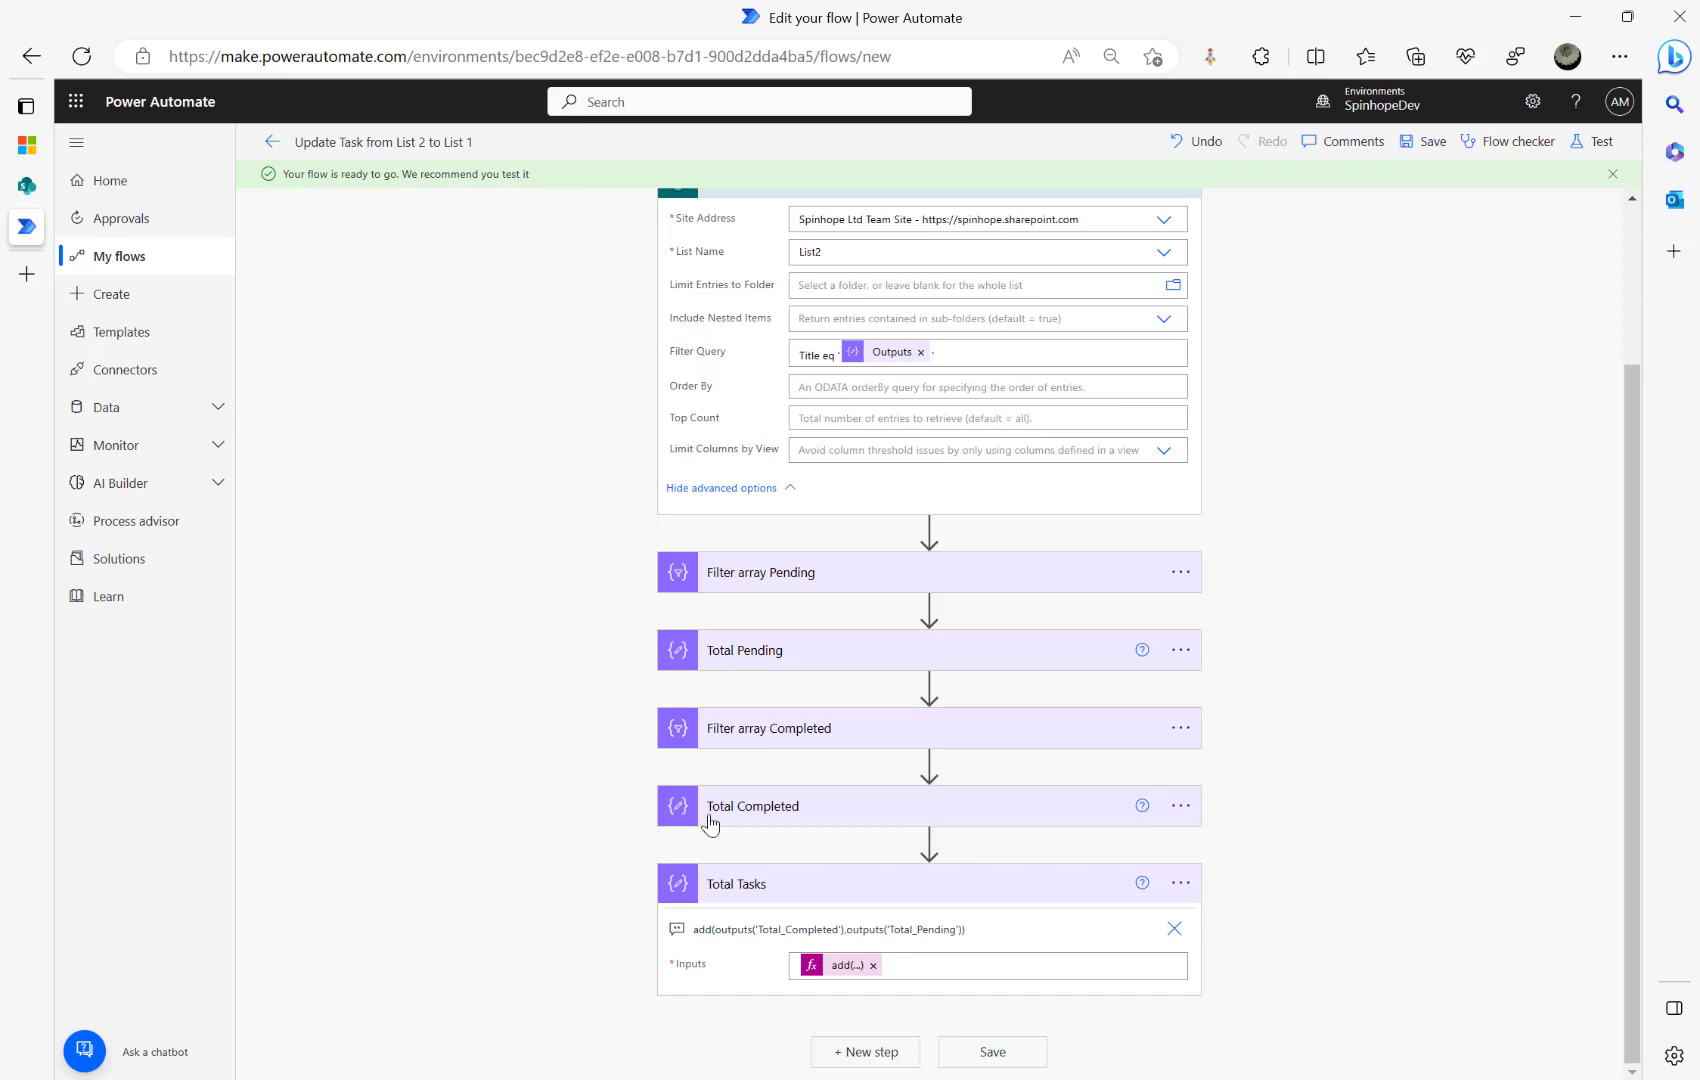
Step: Review the flow's actions, examine User 1's Pending Task format in the forum post and return to the flow
scroll(710, 825, "up", 2)
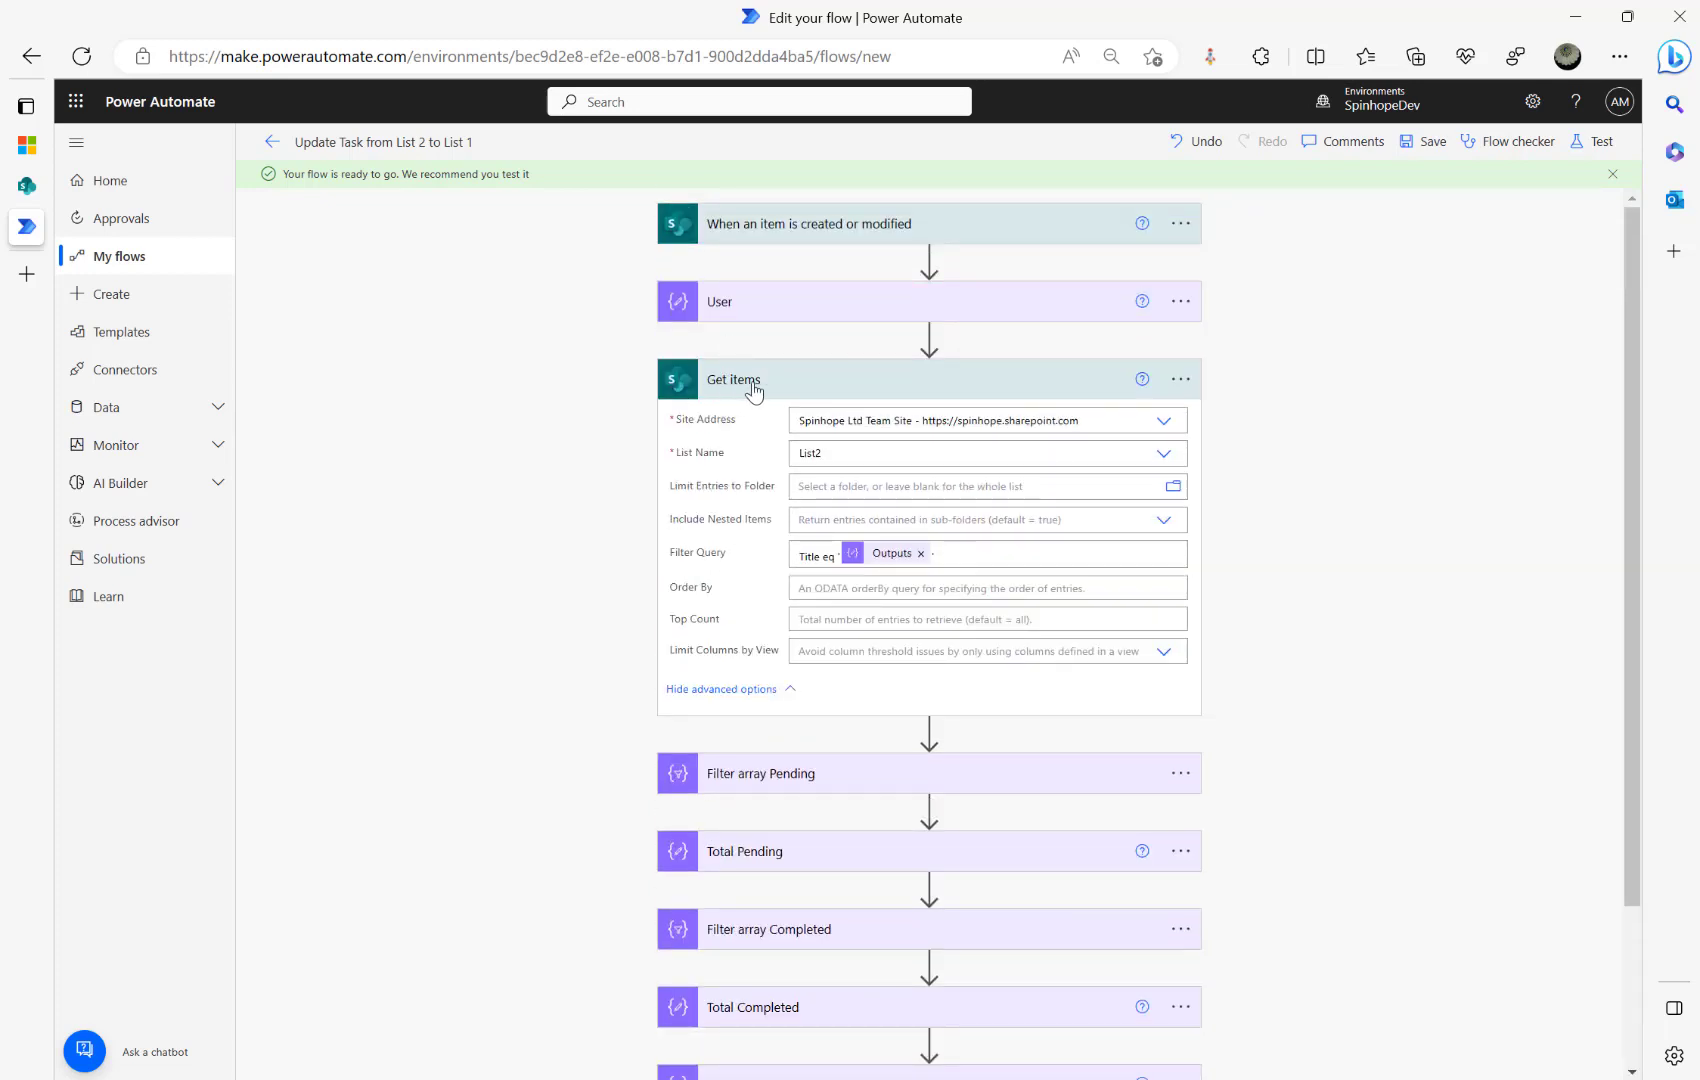
scroll(500, 610, "down", 2)
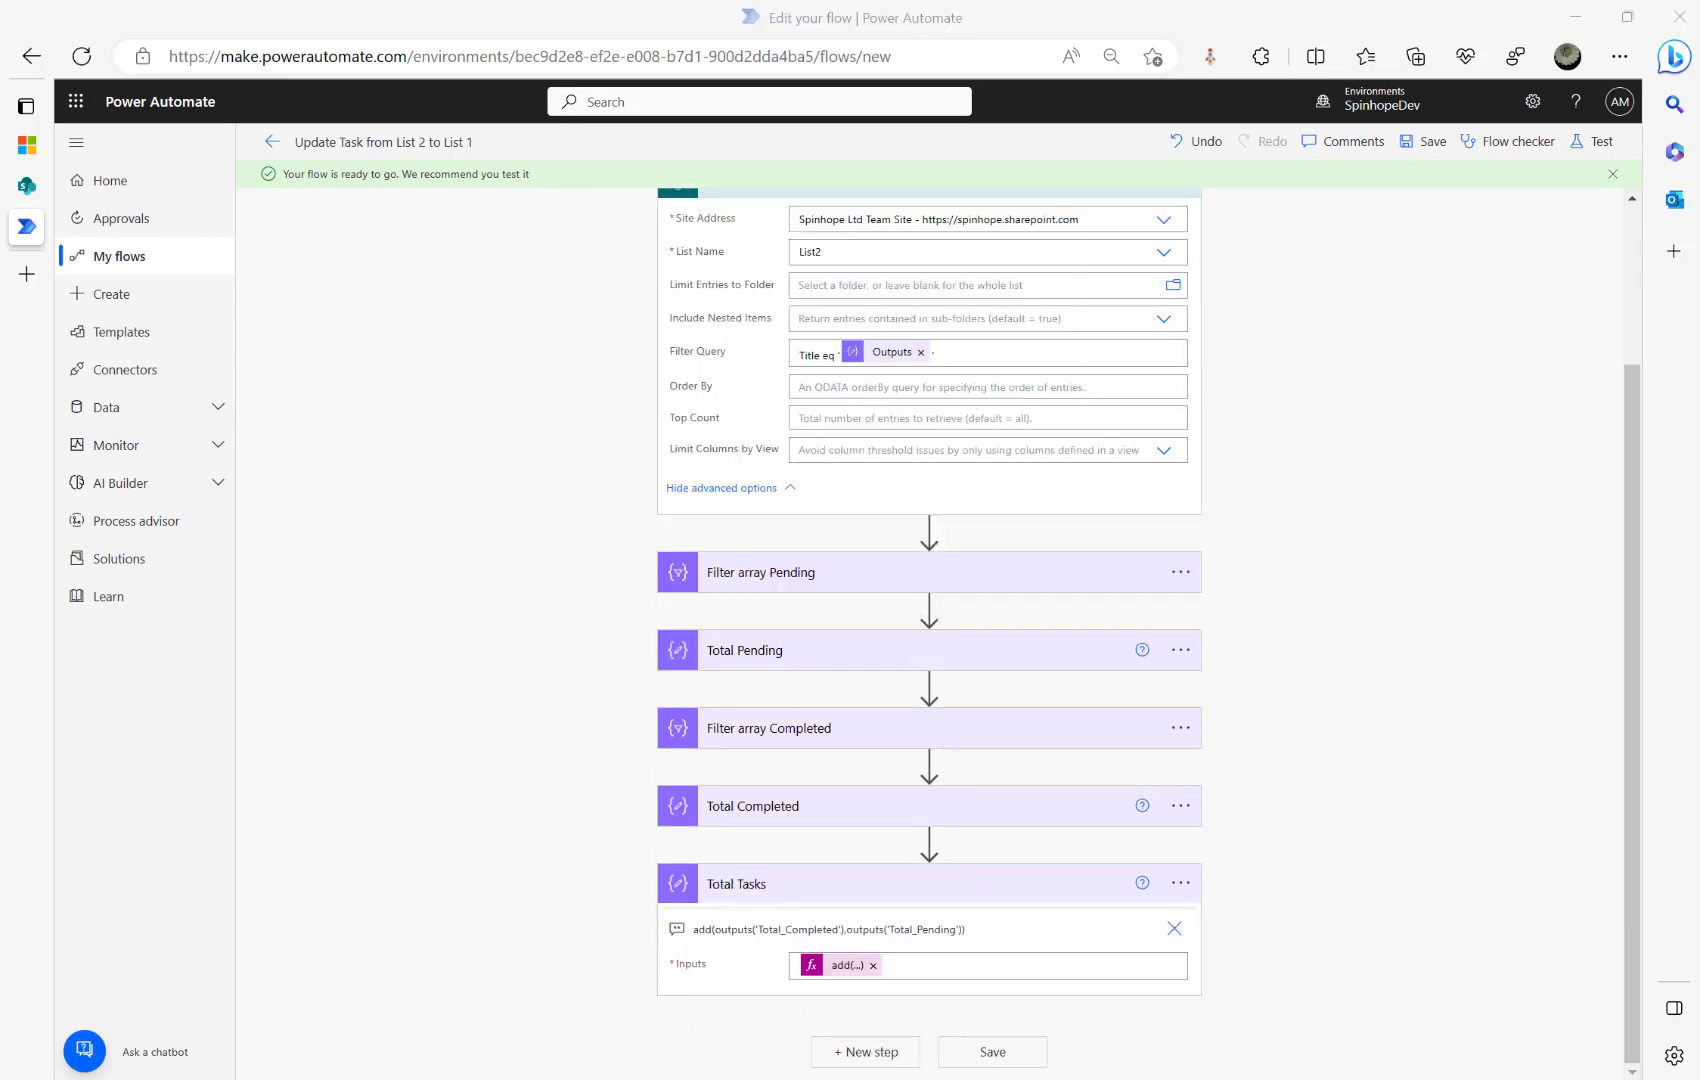
left_click(26, 145)
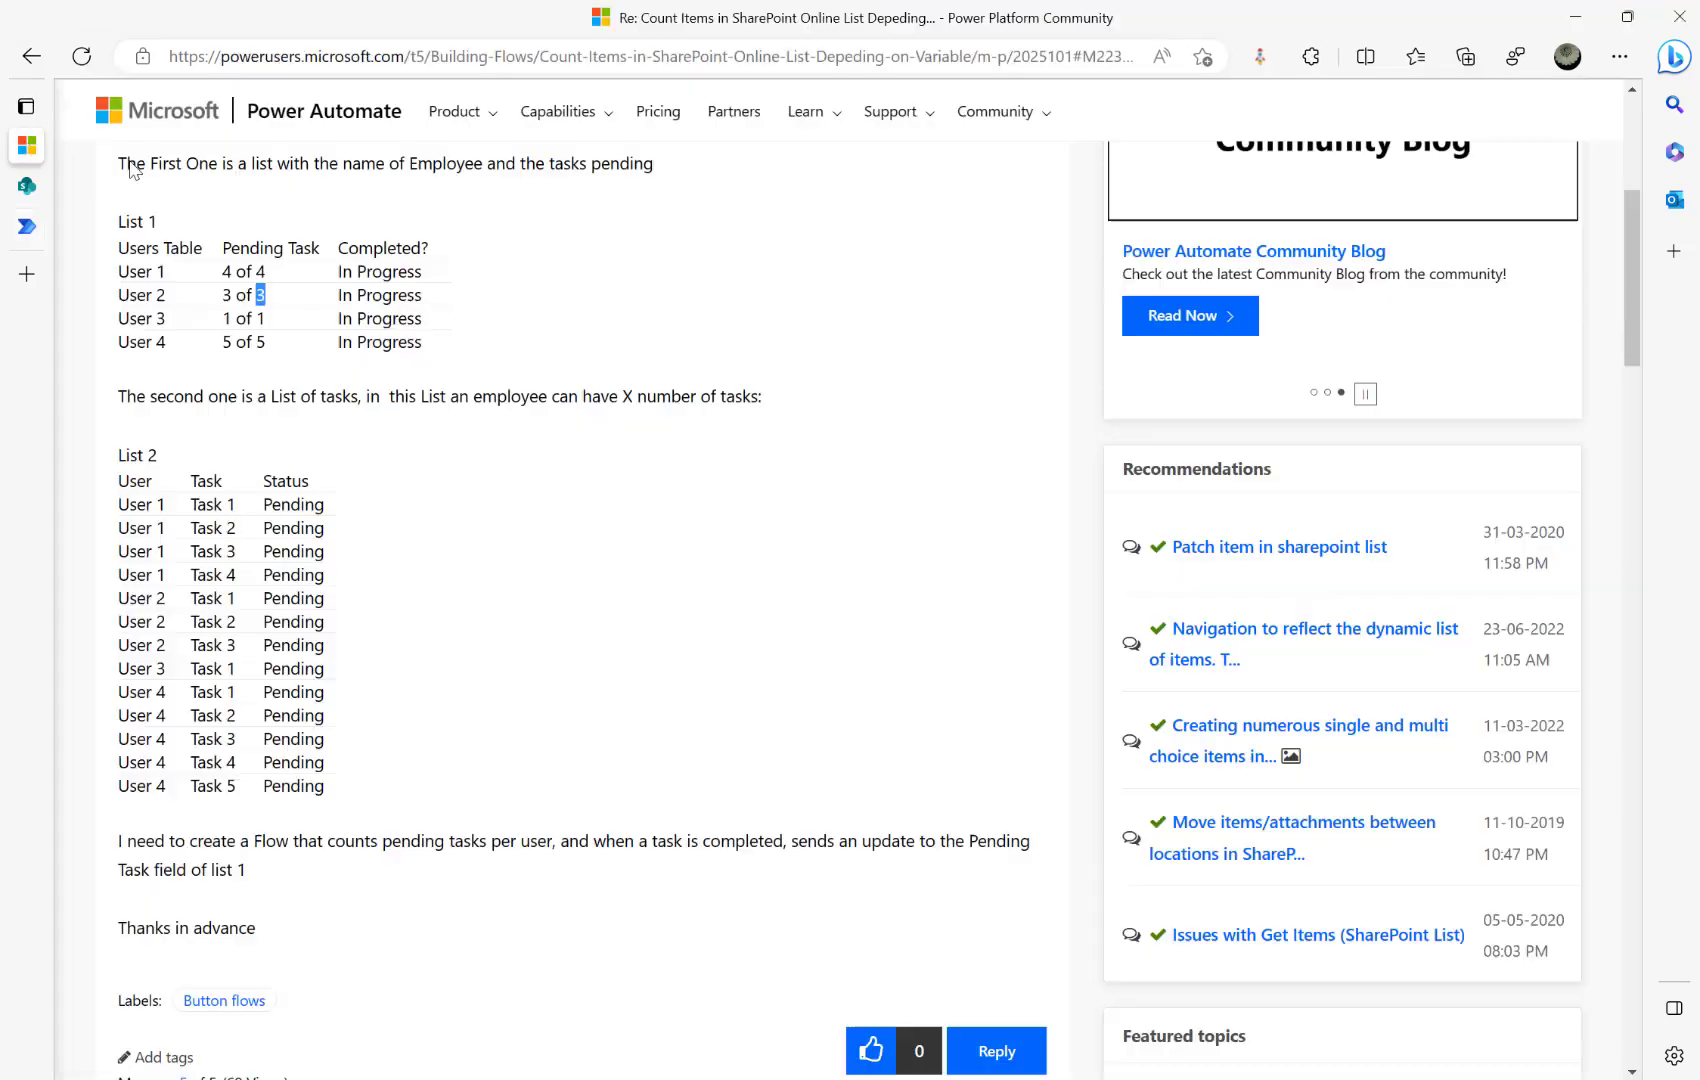
left_click_drag(216, 271, 279, 274)
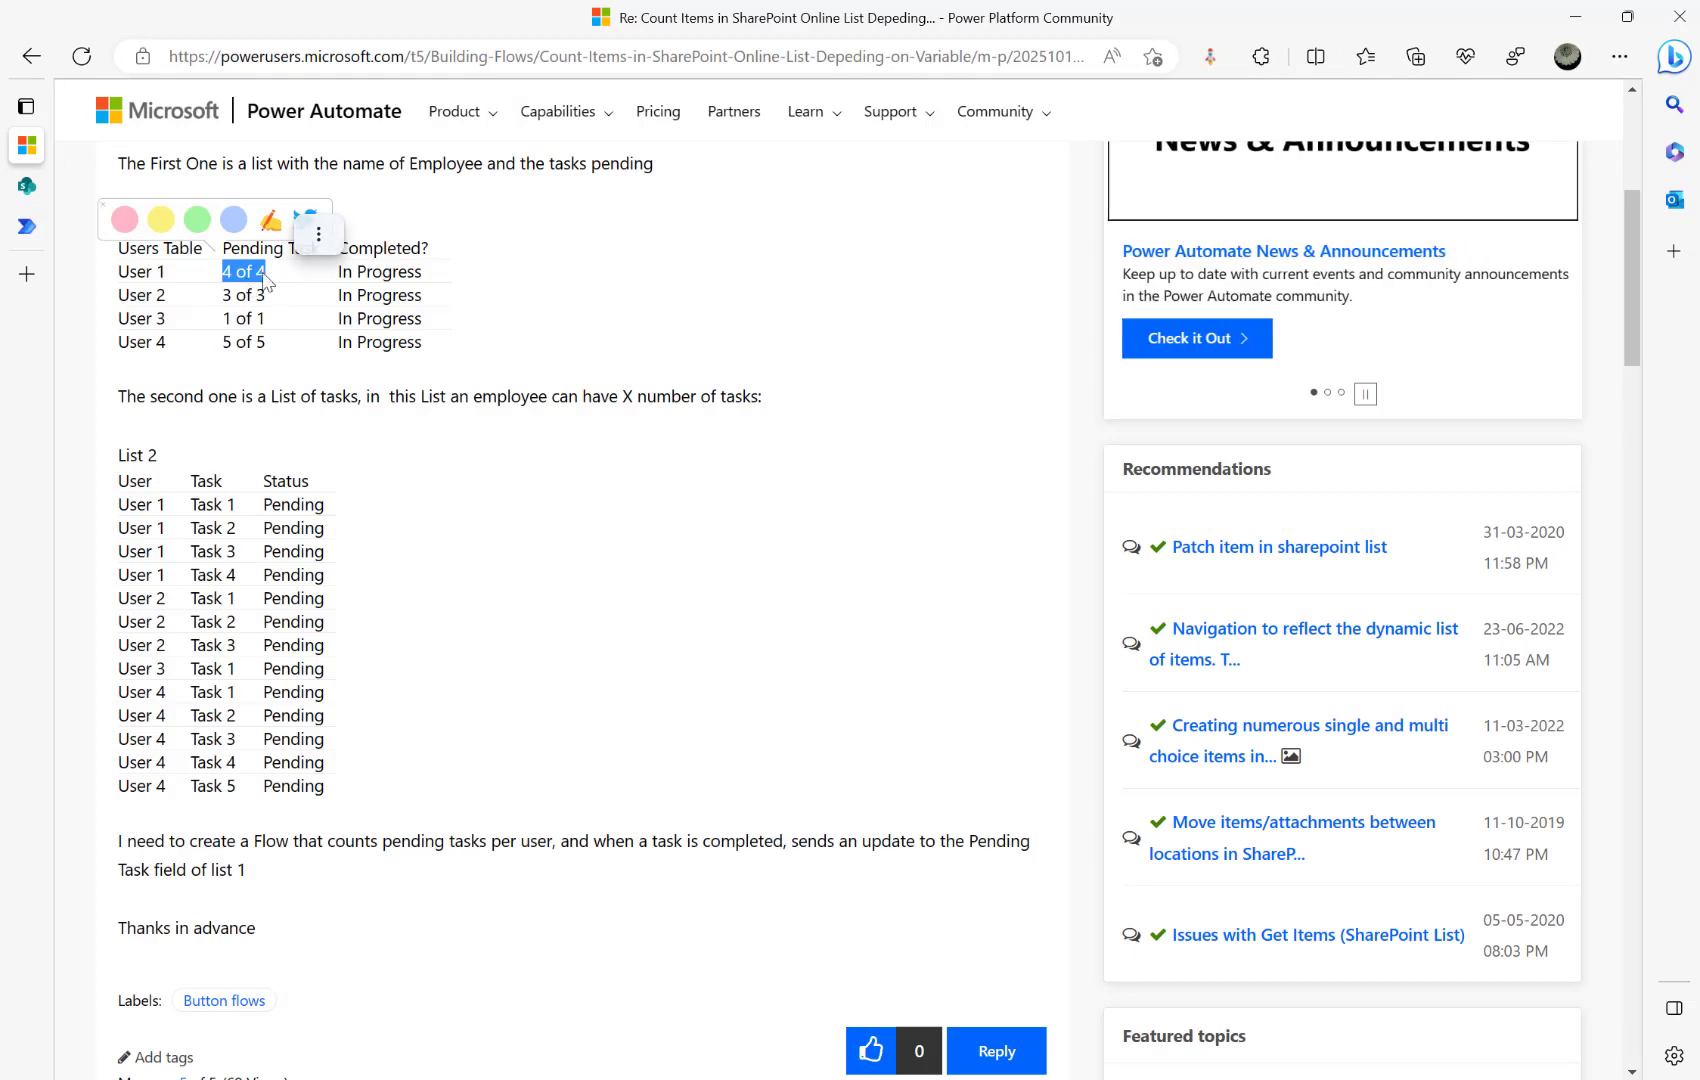
left_click(28, 228)
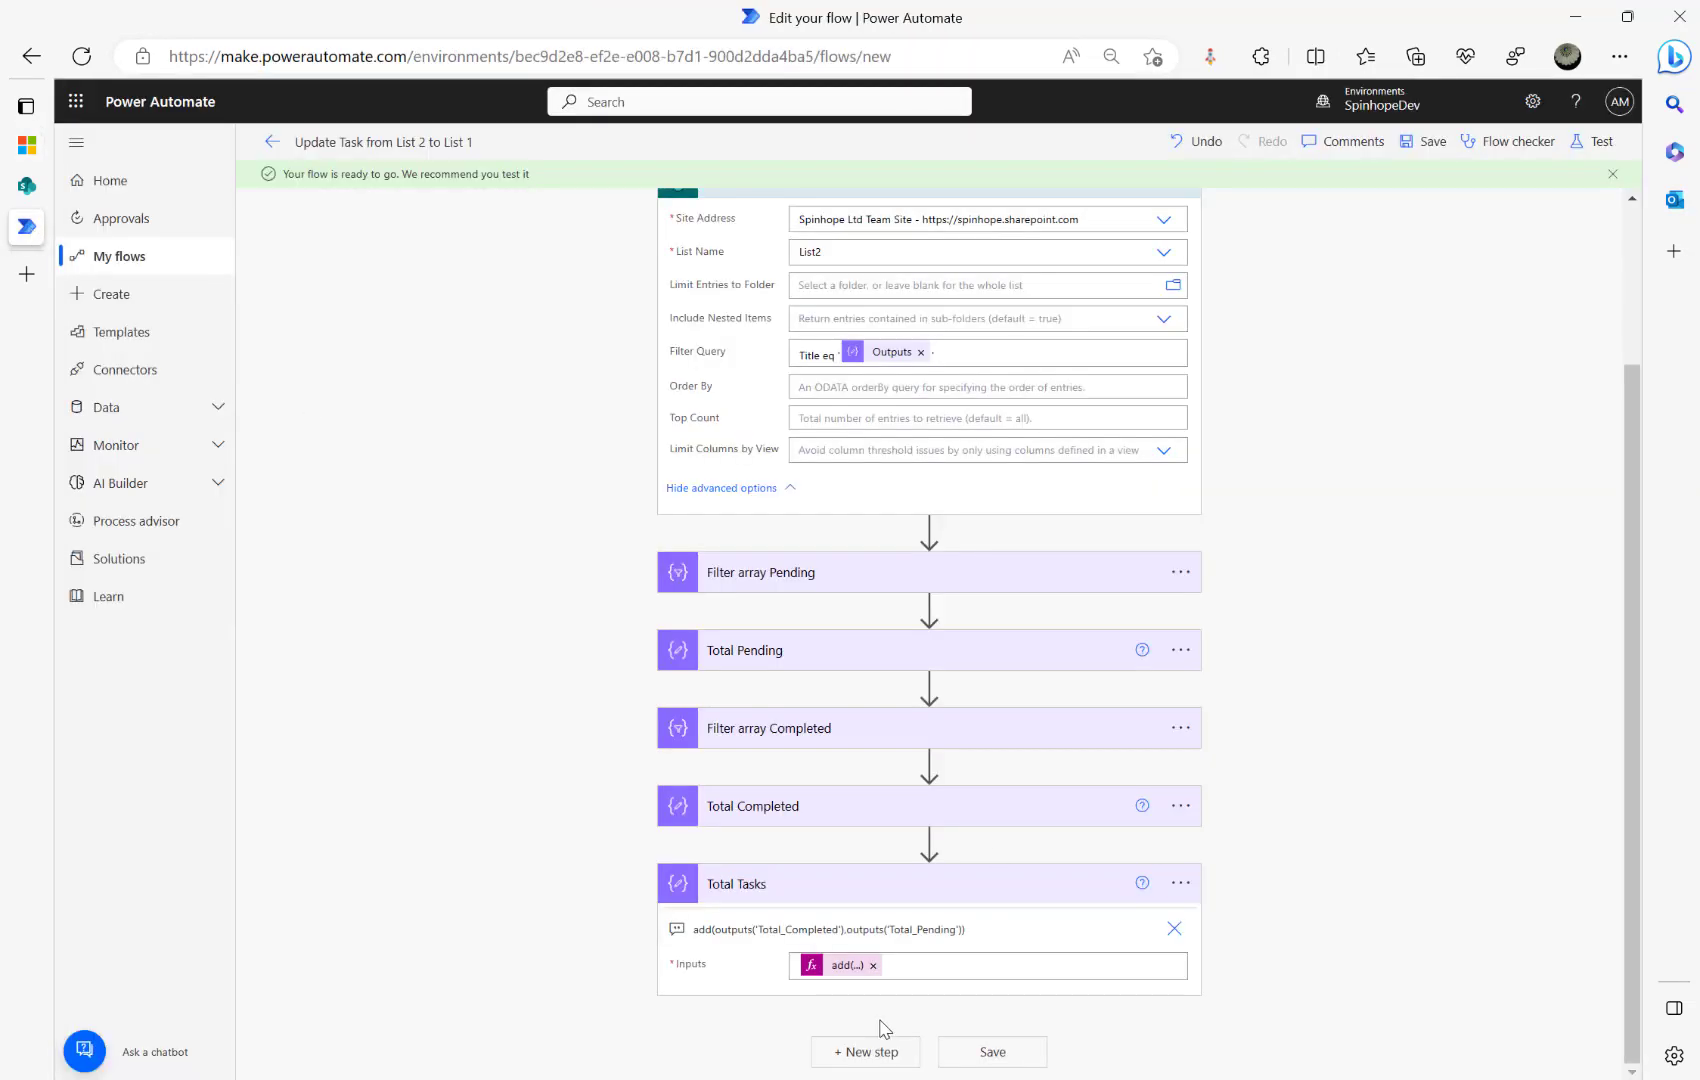
Step: Add another Compose action after Total Tasks and rename it as Pending Task
left_click(865, 1052)
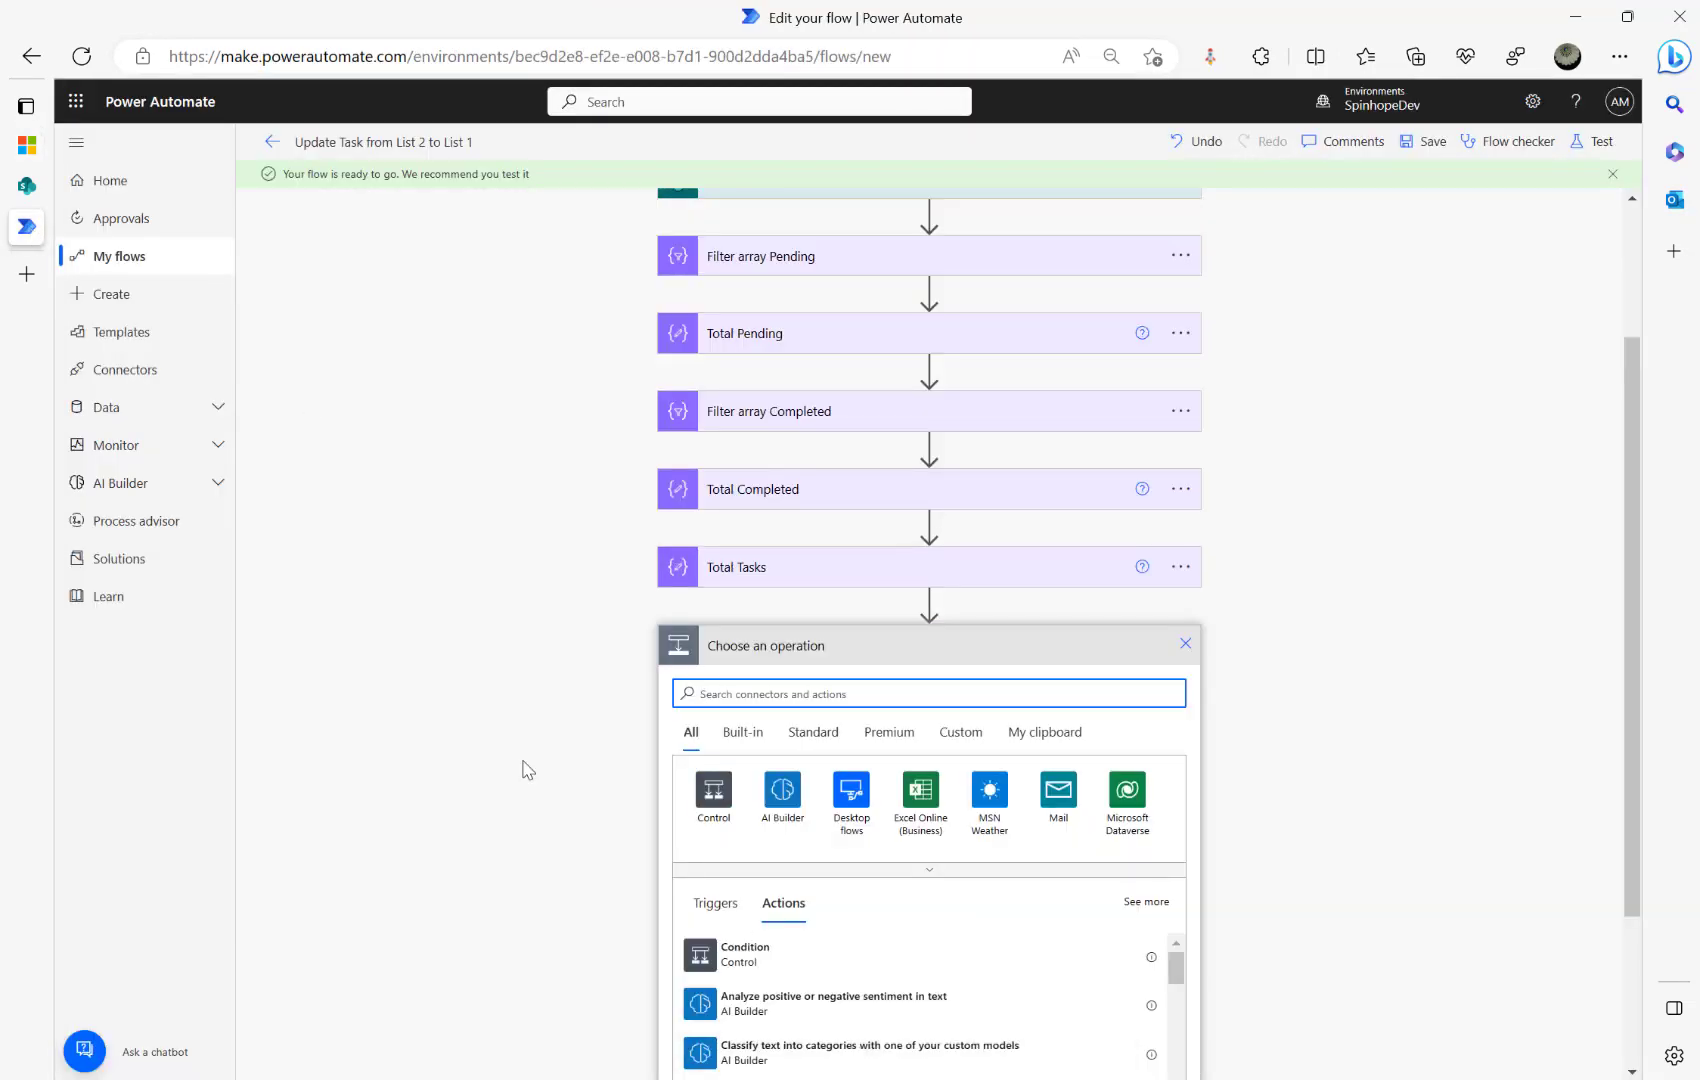
type("compose")
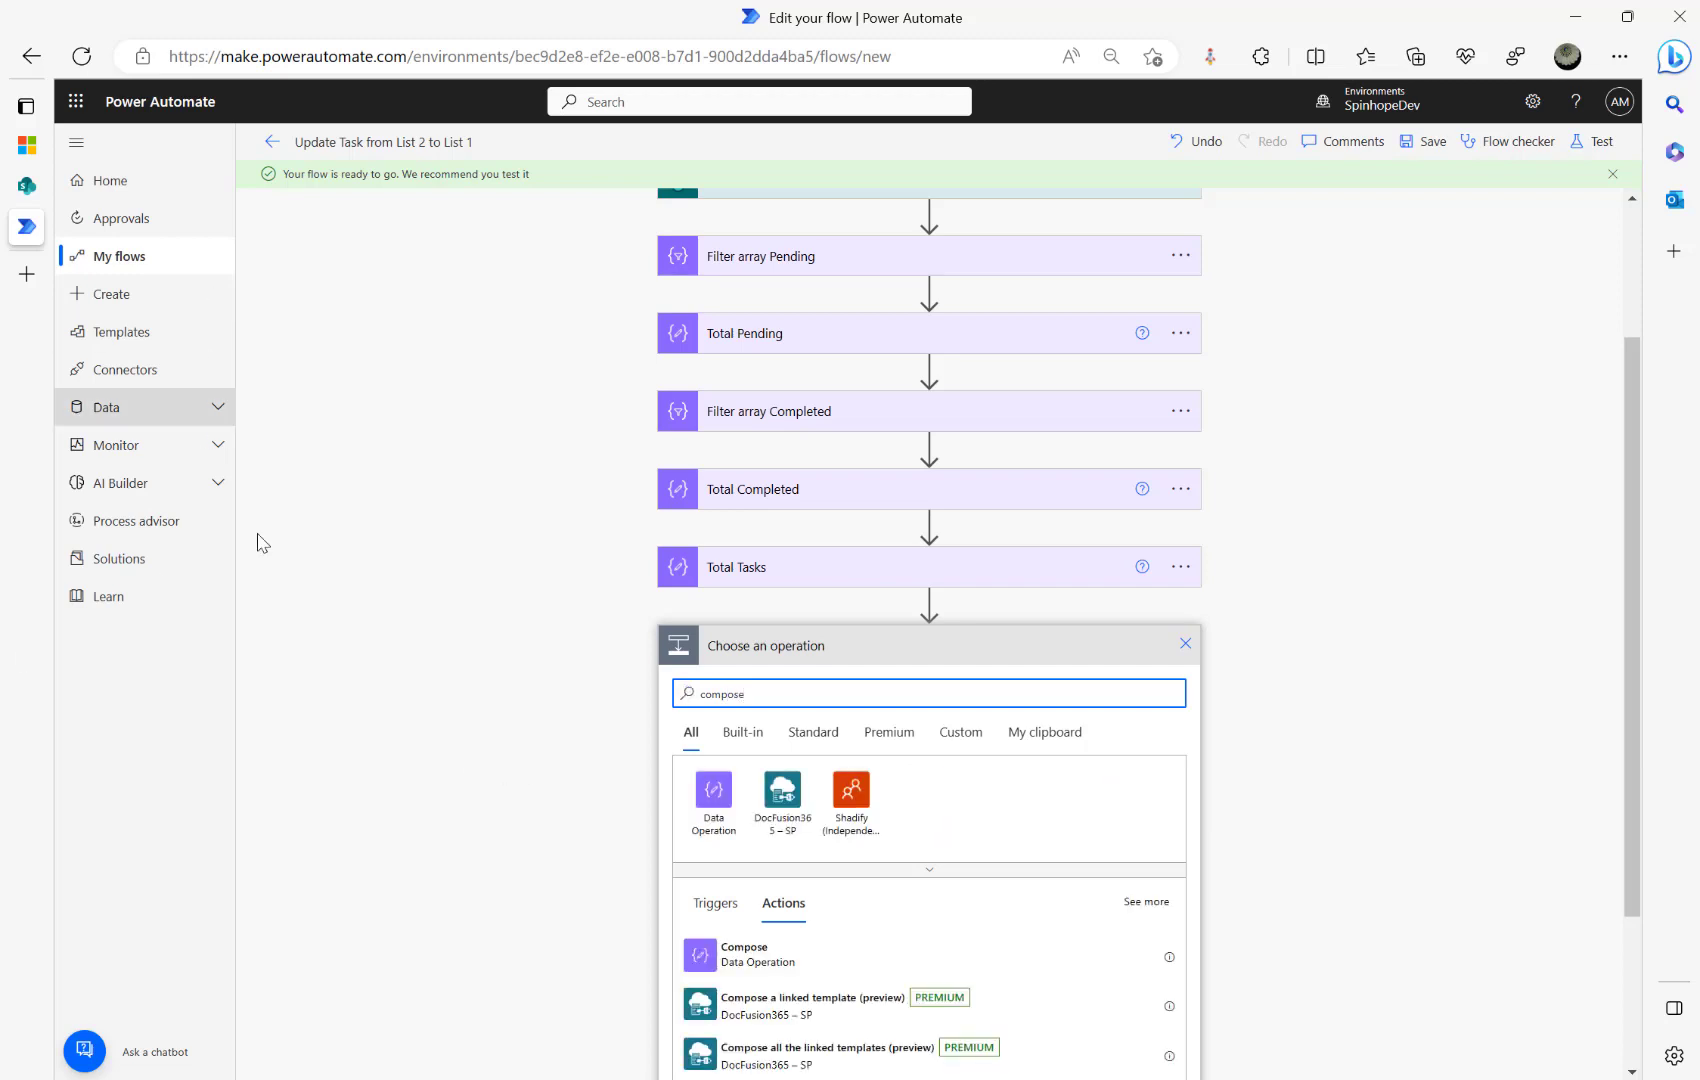
left_click(786, 960)
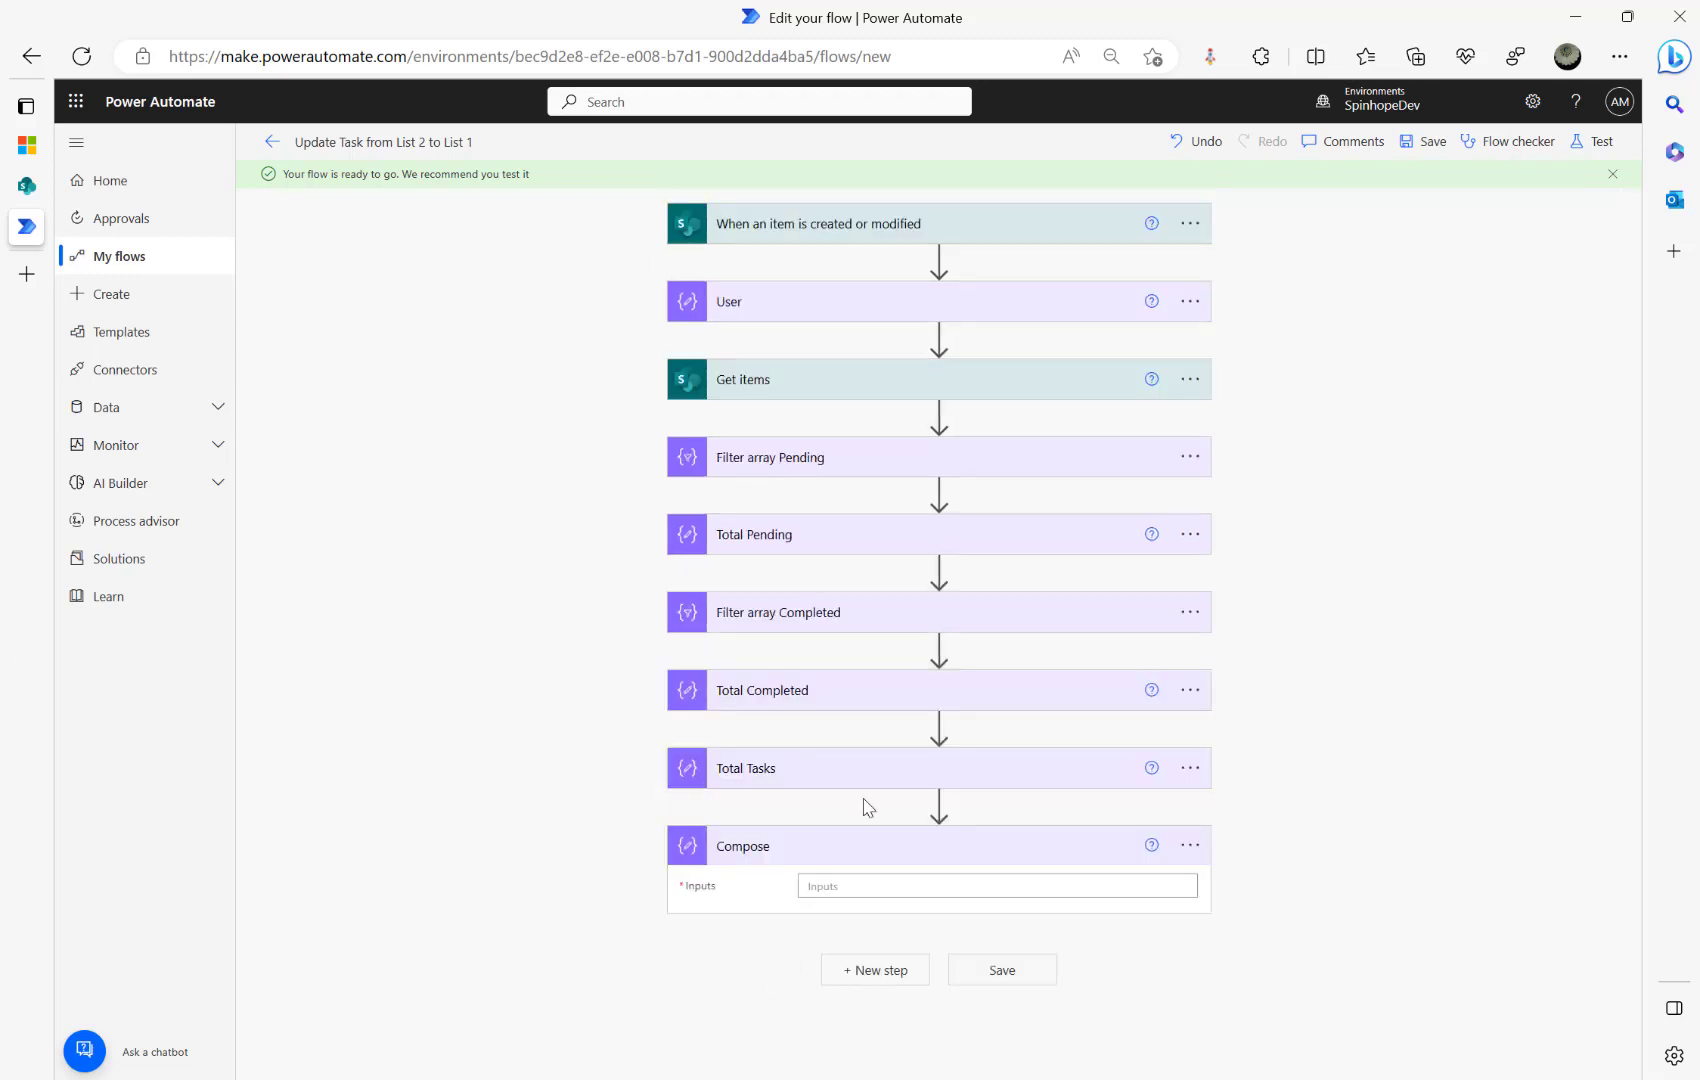
left_click(1187, 845)
left_click(1280, 866)
type("Pe")
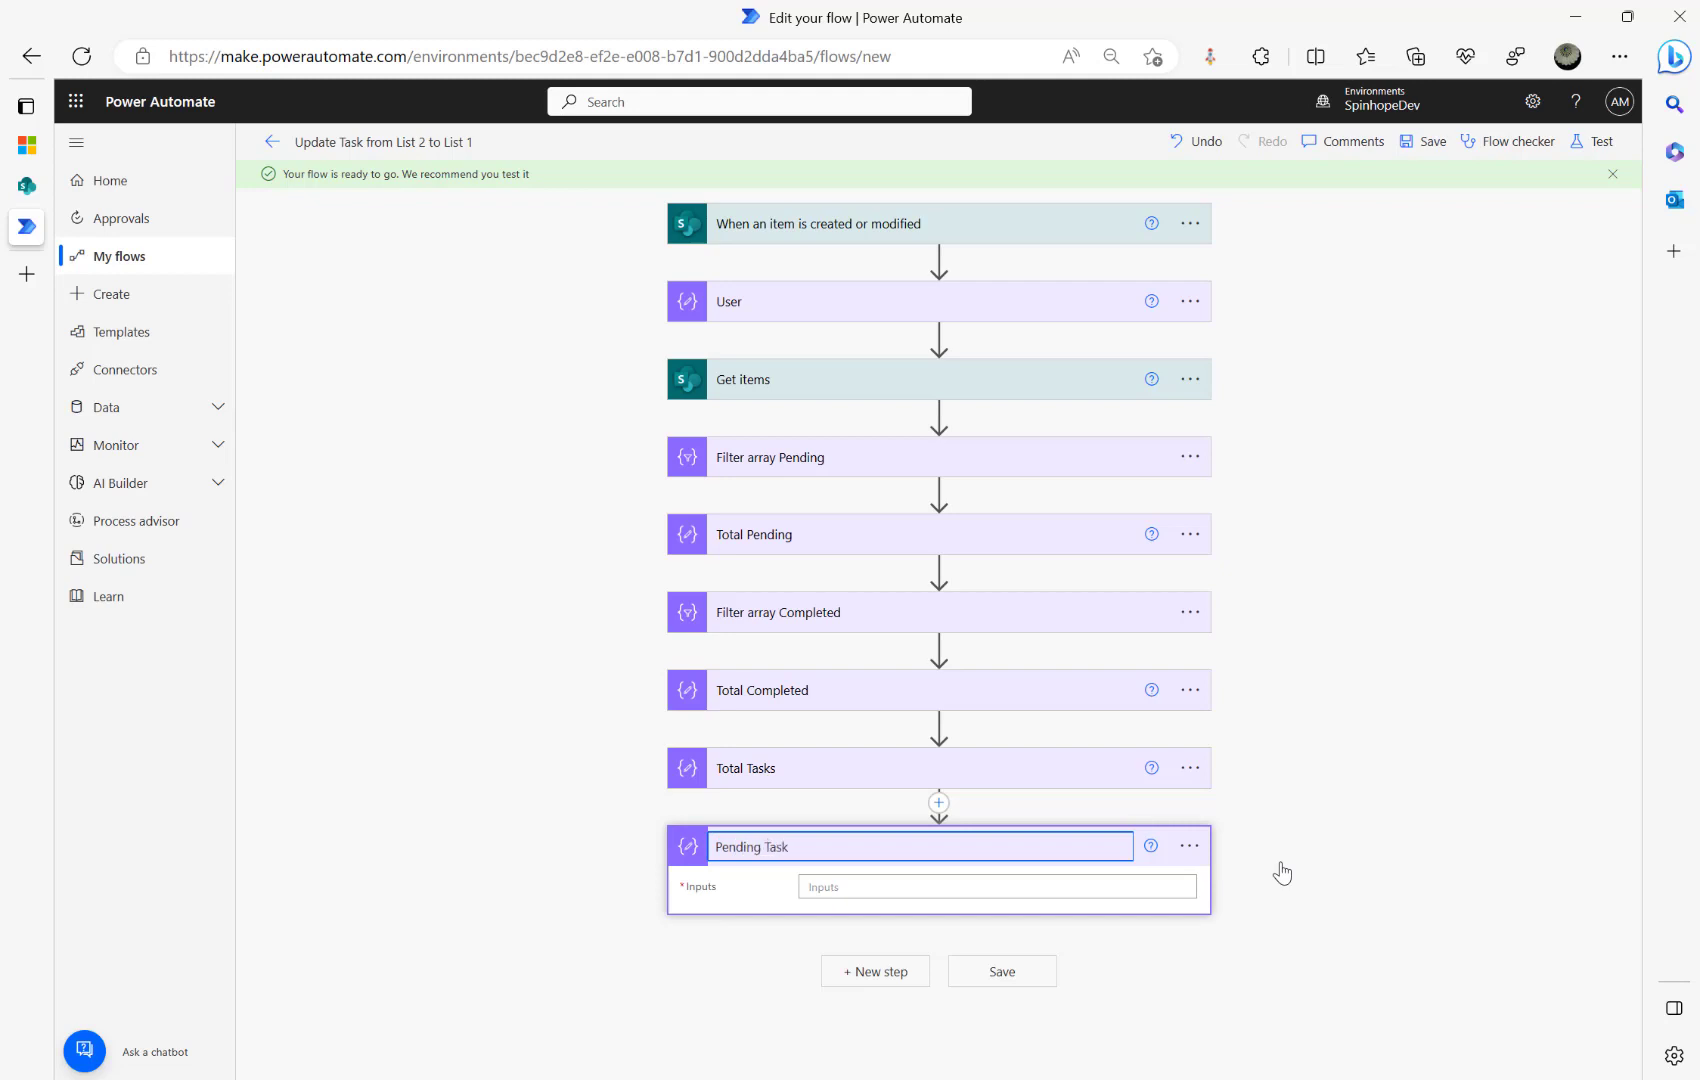
type("nding Task")
Step: Set the Pending Task input to the Total Pending outputs, the word "of" and the Total Tasks outputs
left_click(852, 887)
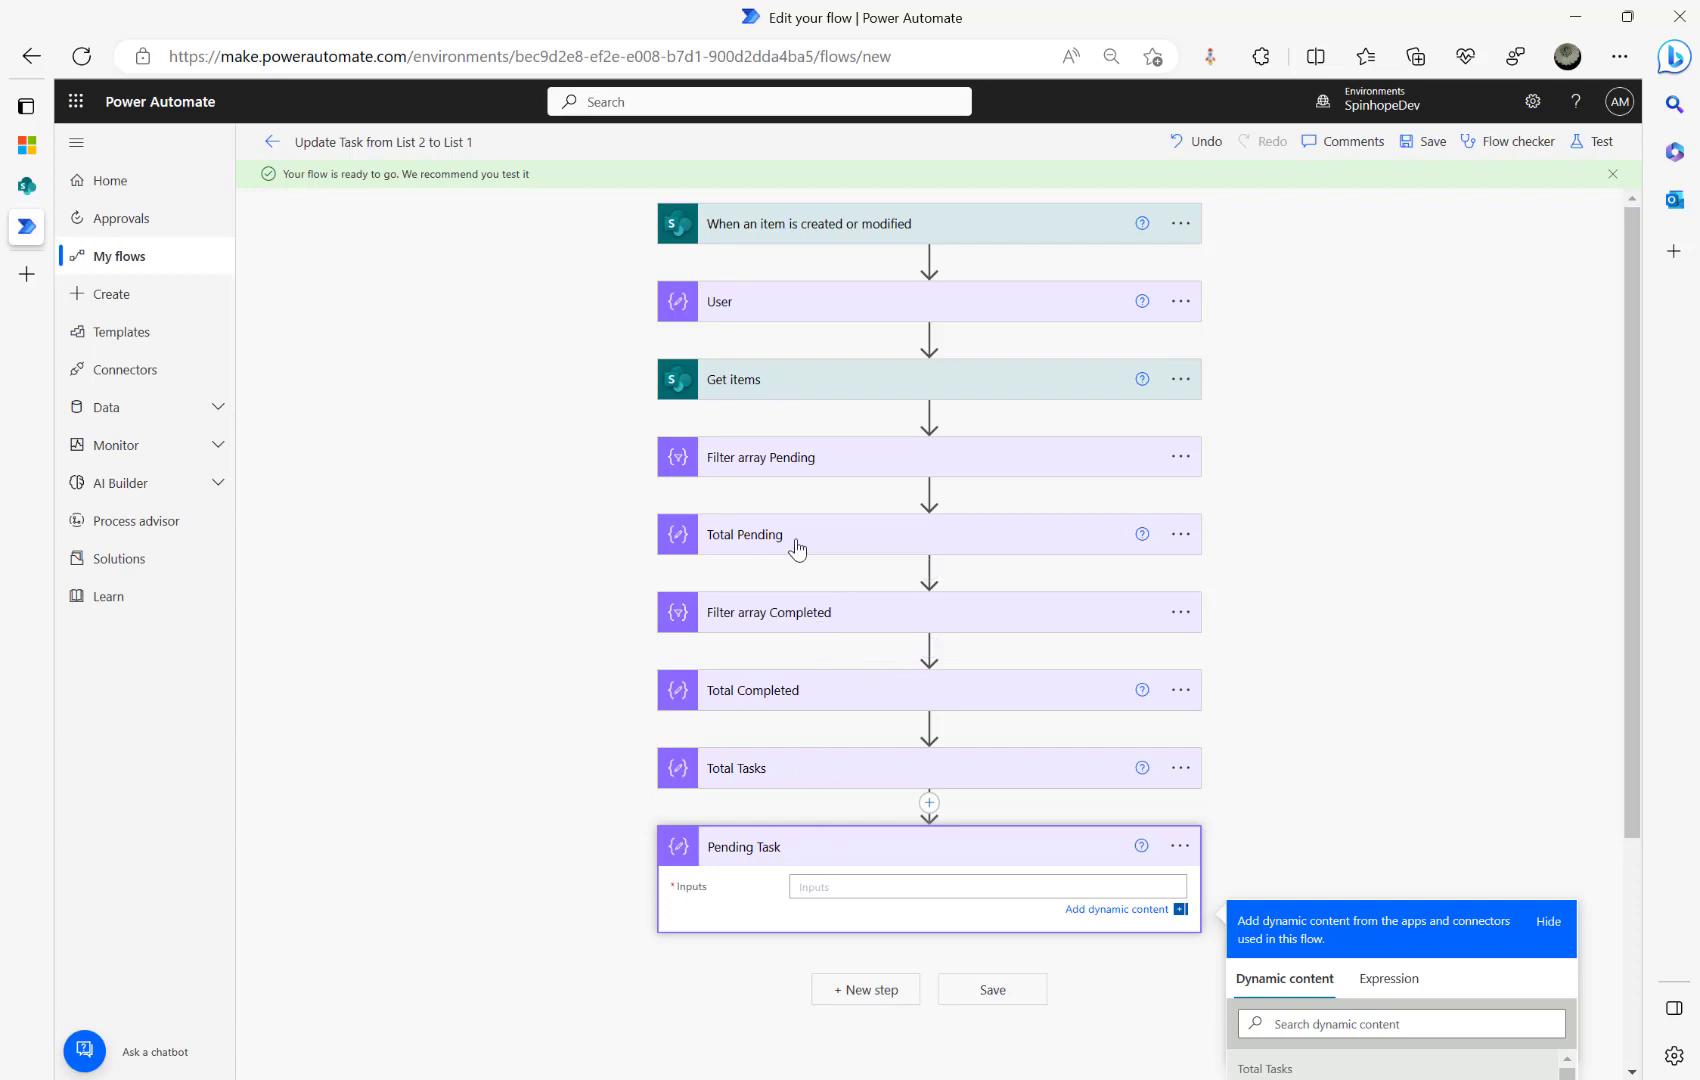
scroll(1372, 950, "down", 3)
left_click(1300, 782)
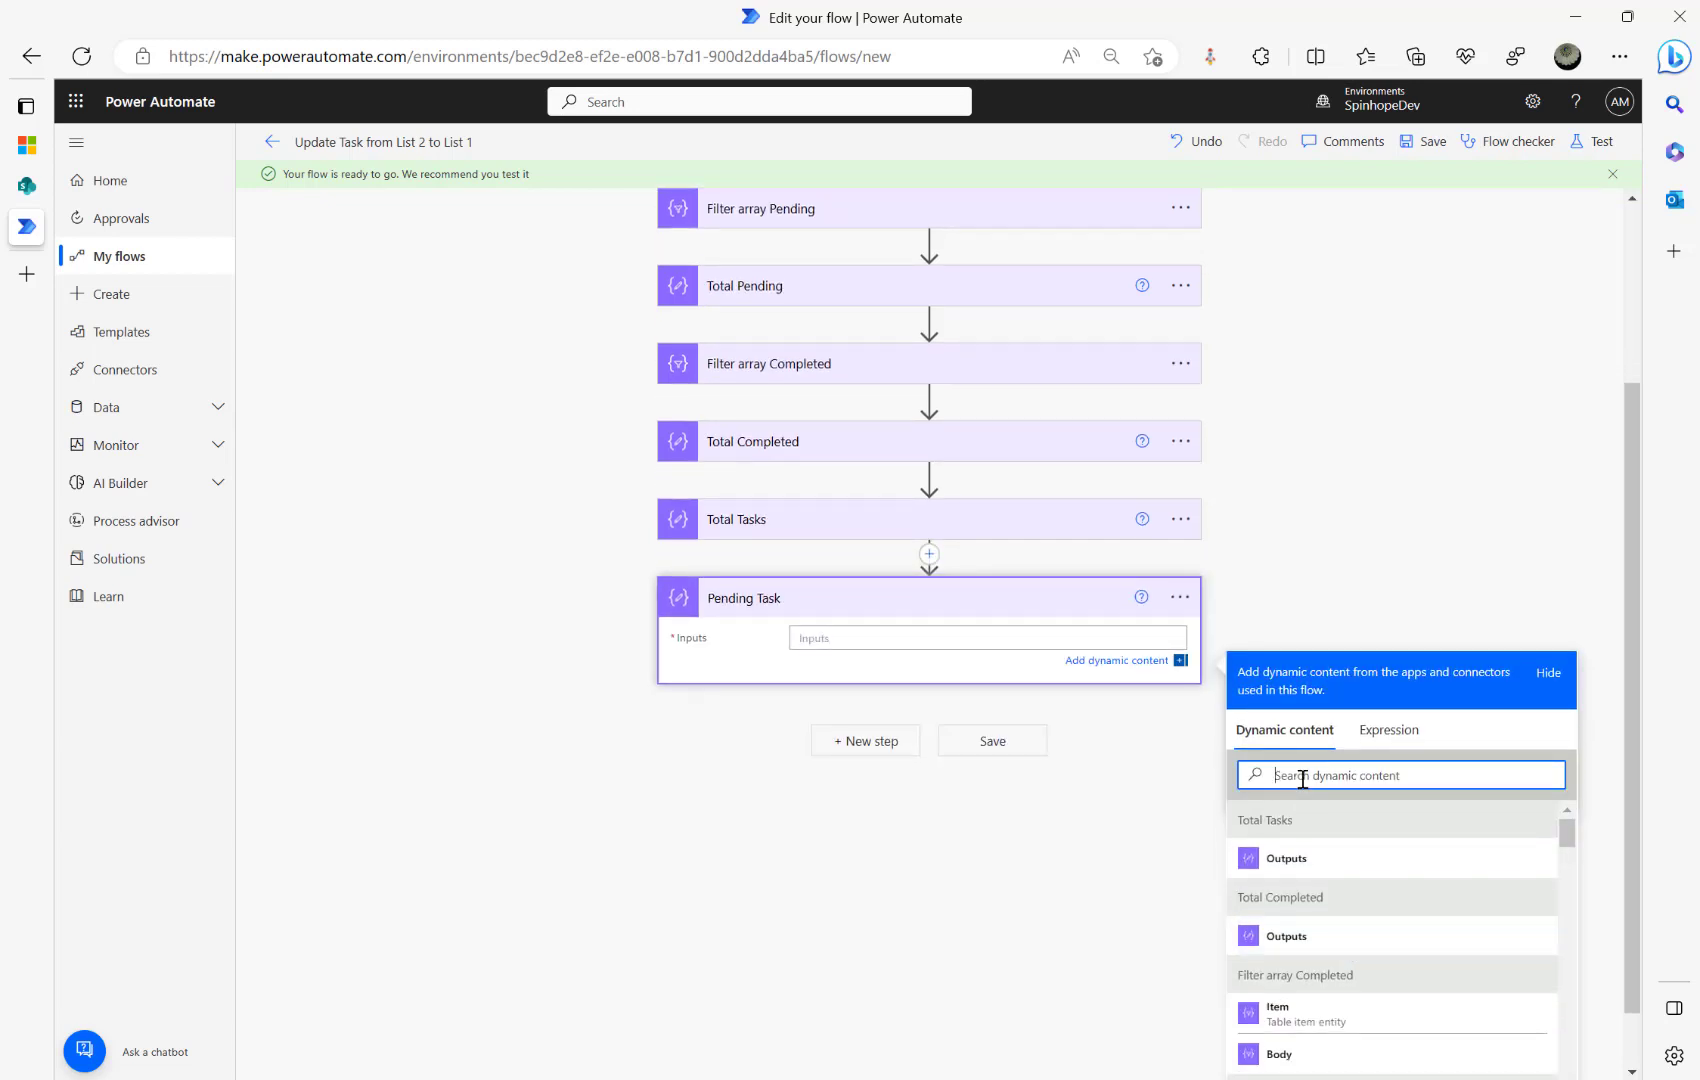
type("outu")
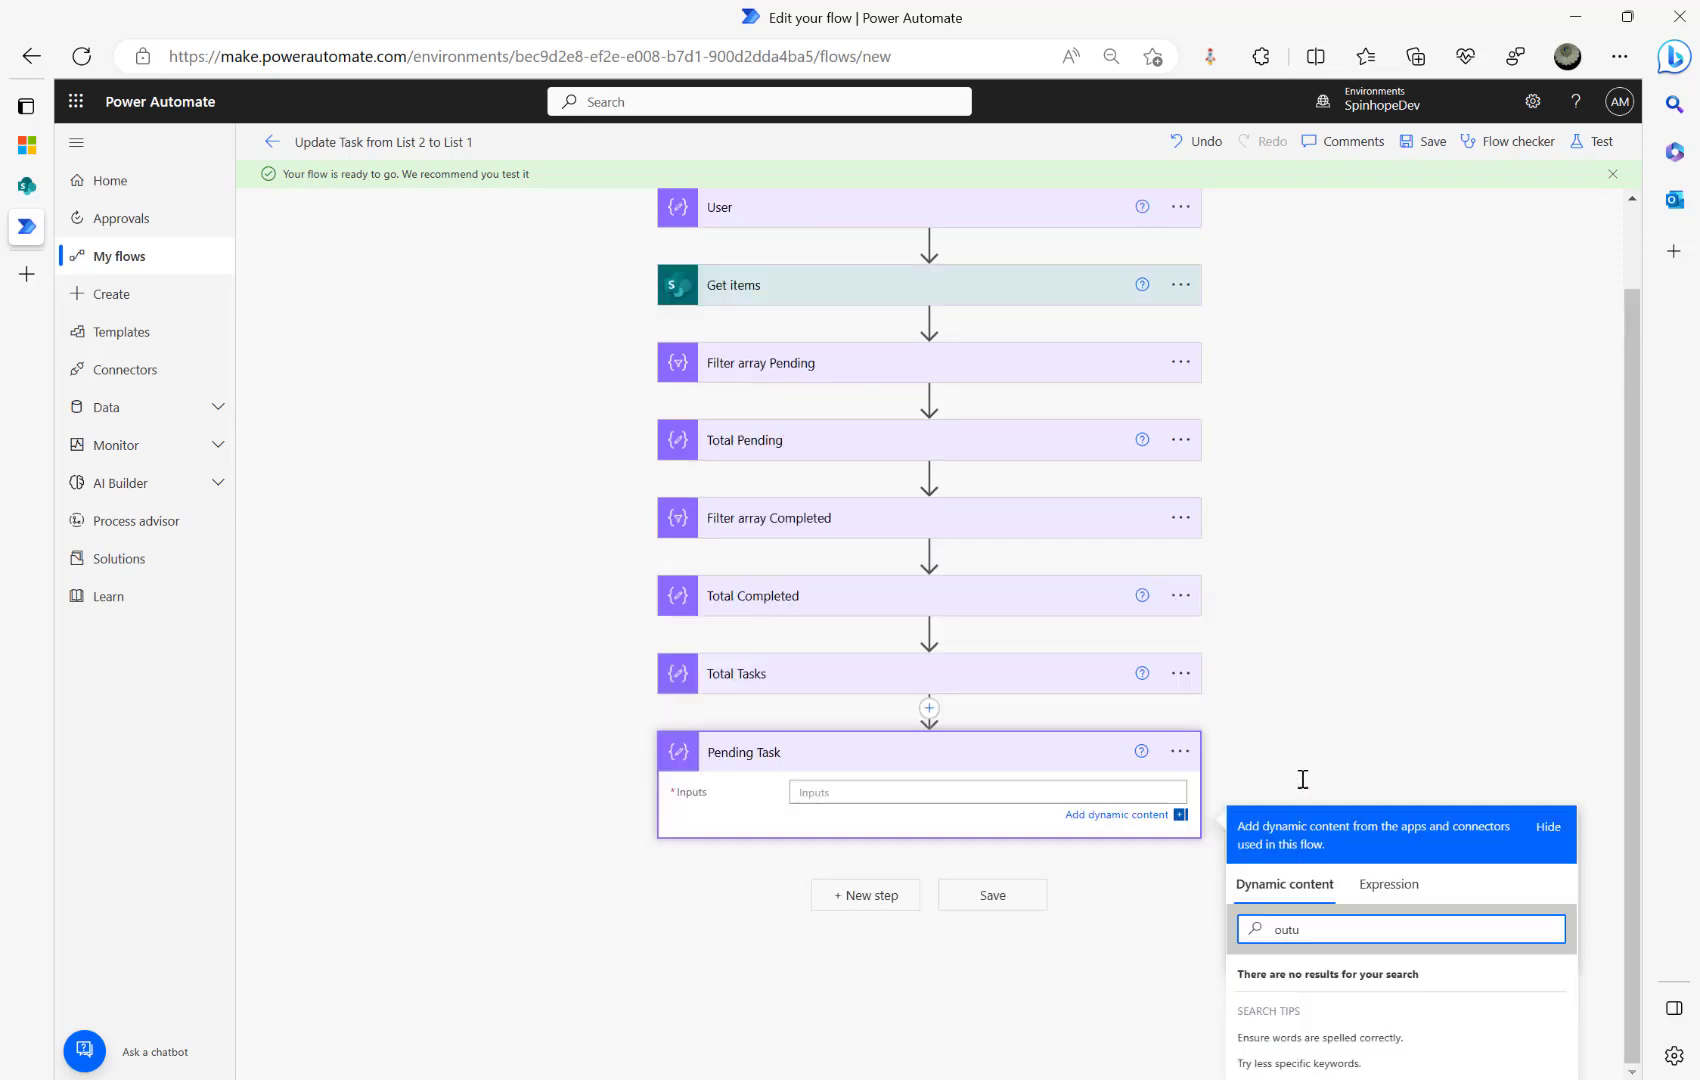
key("BackSpace")
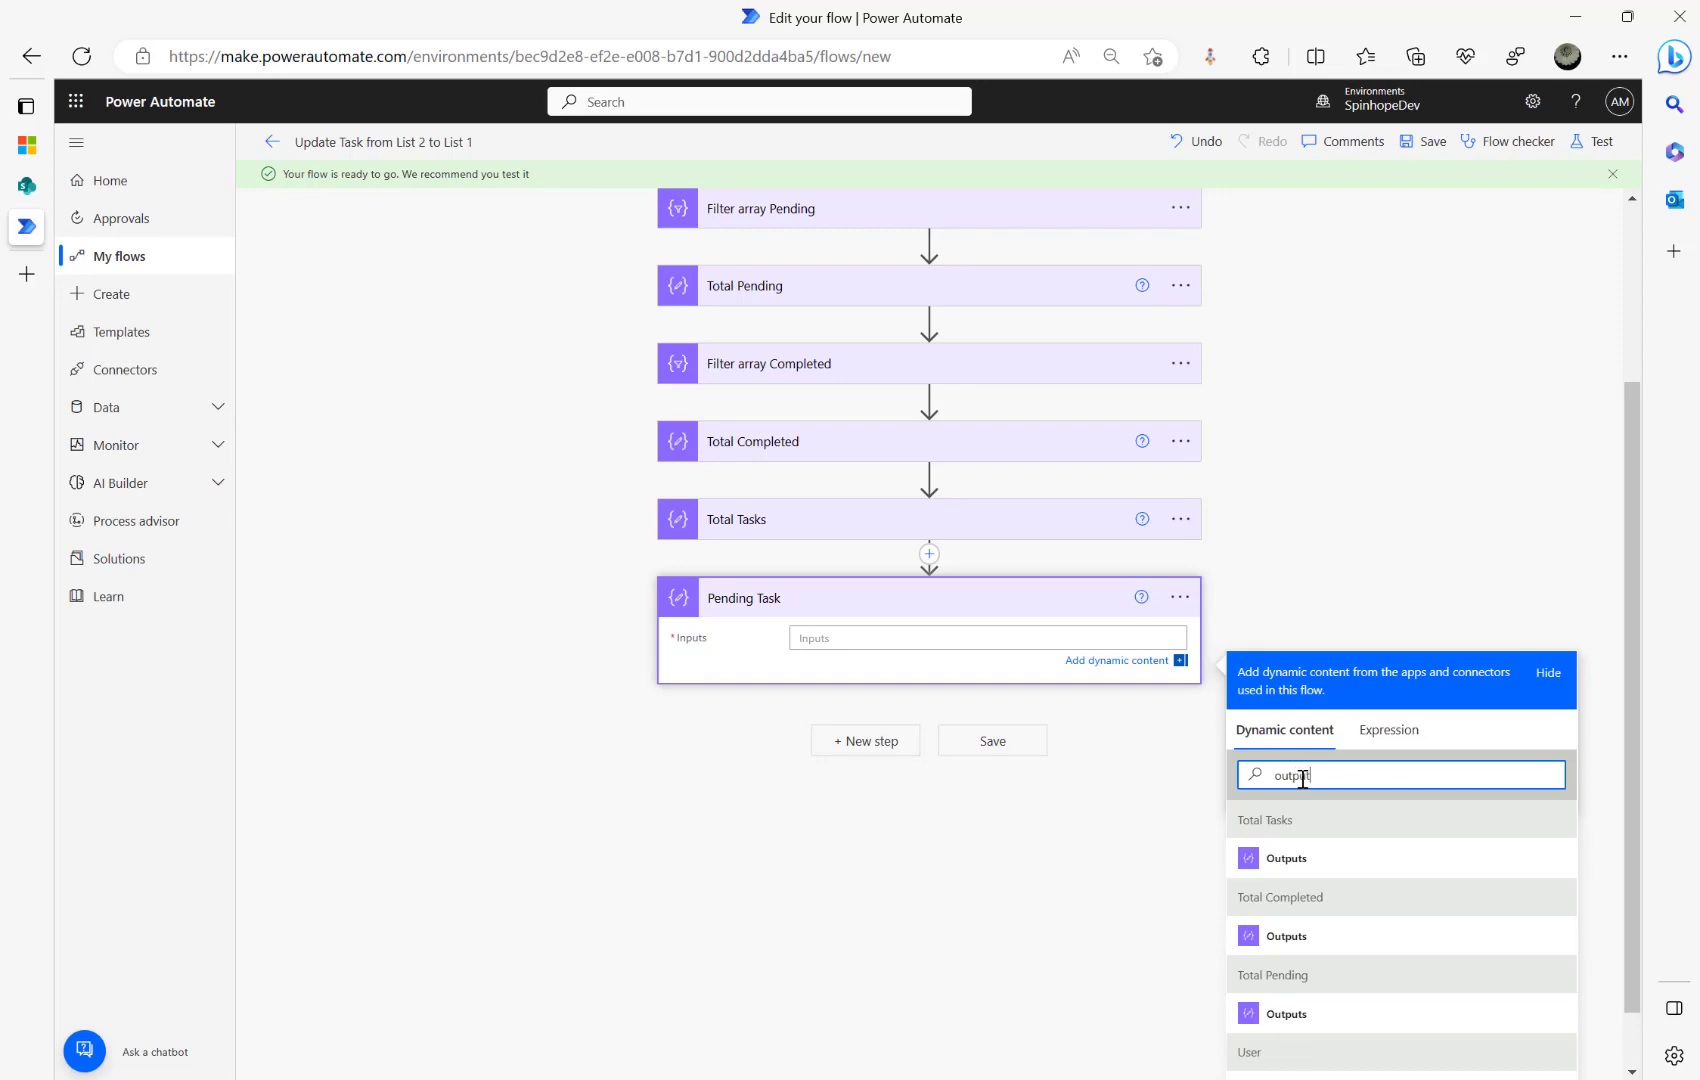
left_click(1298, 1018)
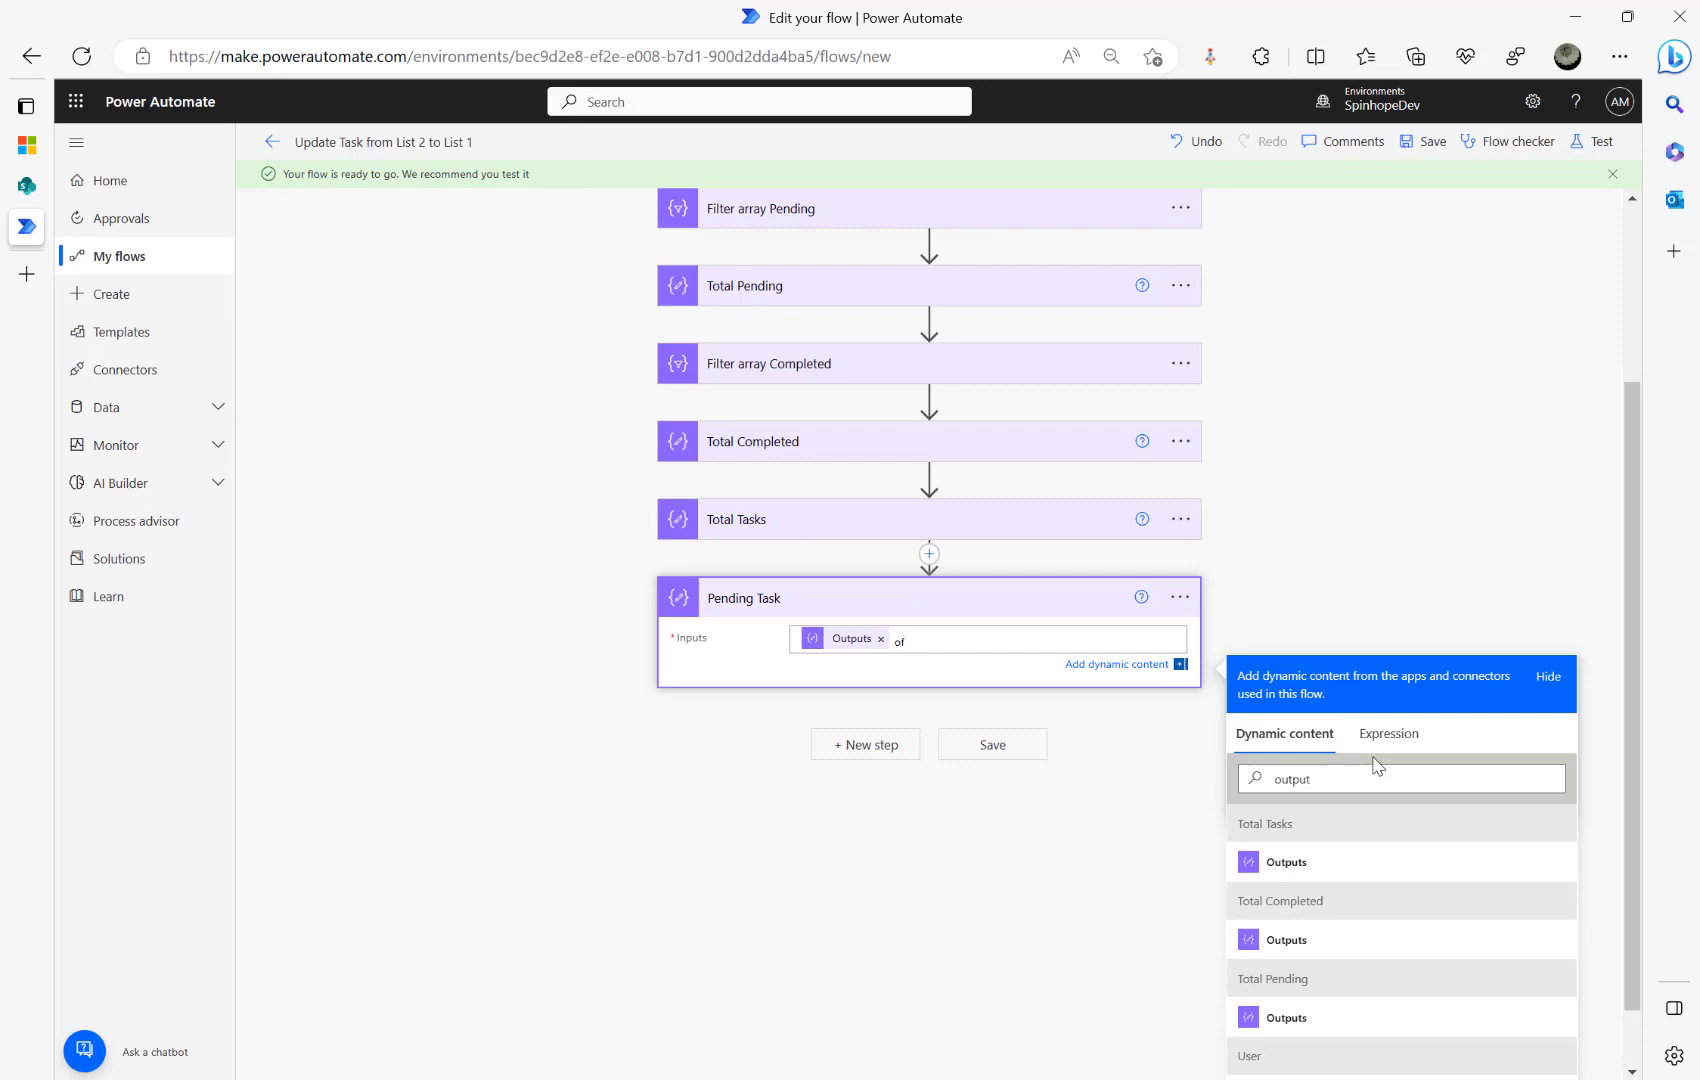
left_click(1265, 860)
Step: Look at List2 in SharePoint and examine User 1's Completed? value for List 1 in the forum post
left_click(40, 185)
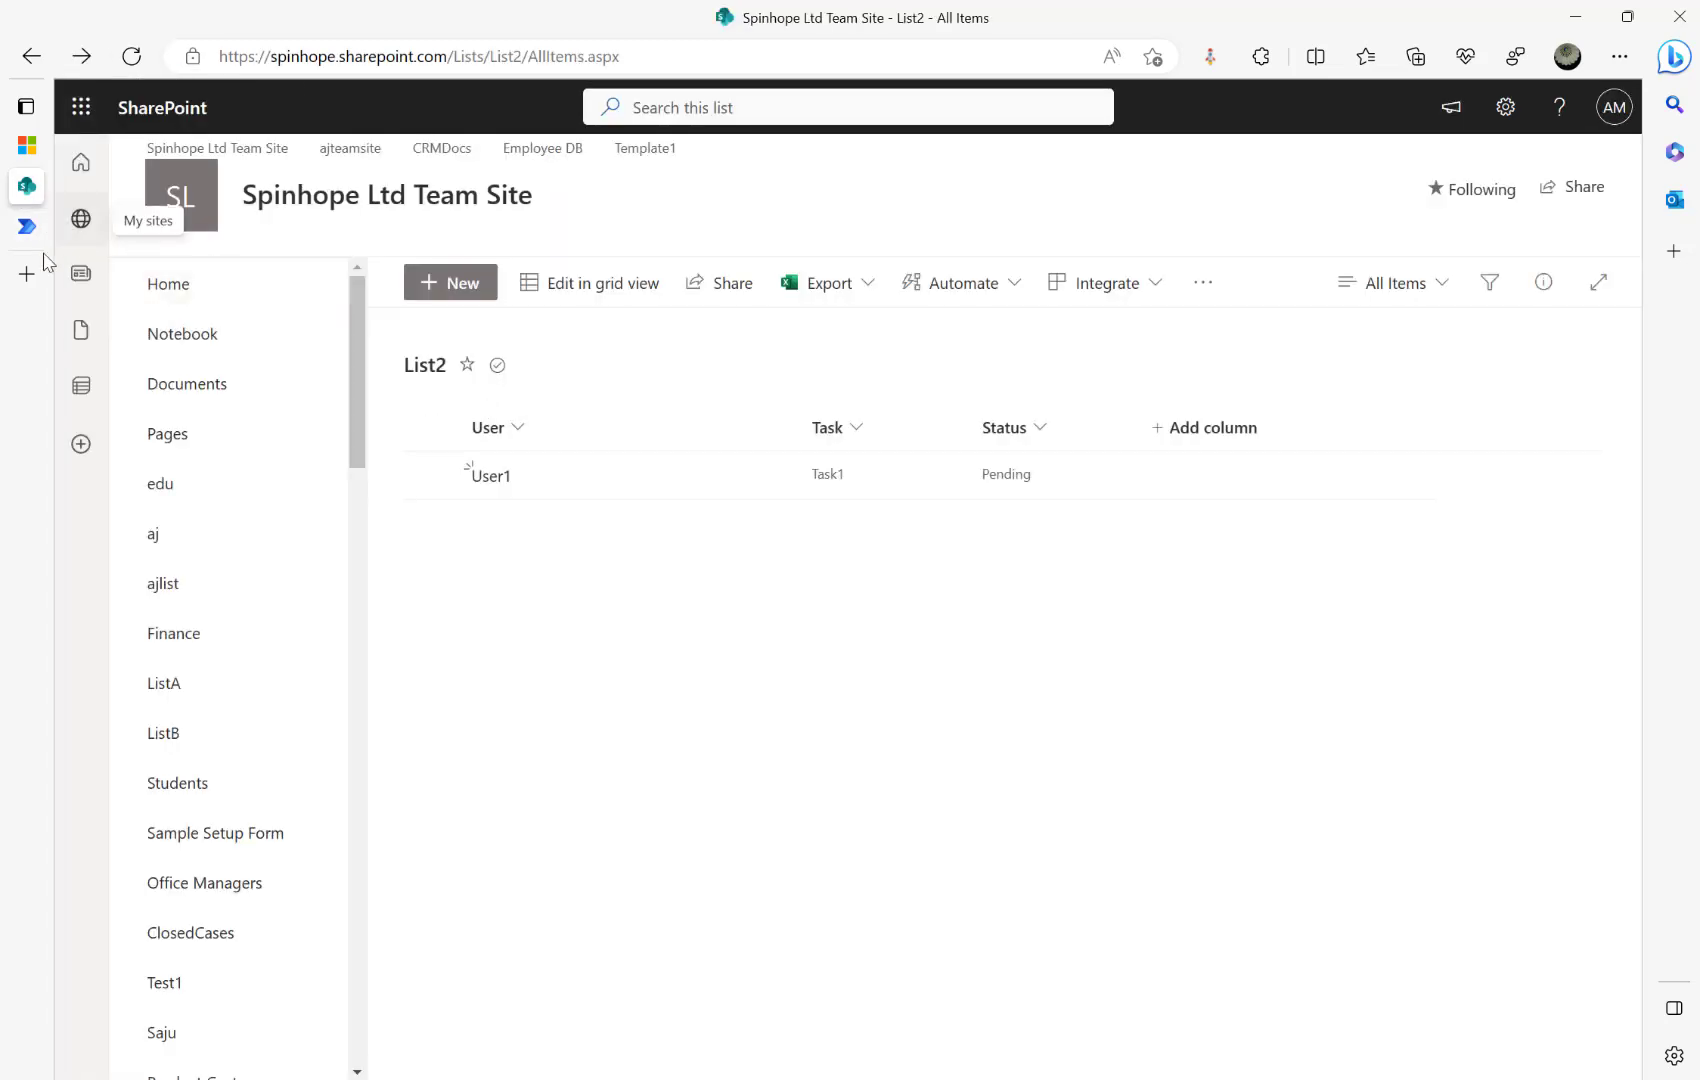
left_click(27, 145)
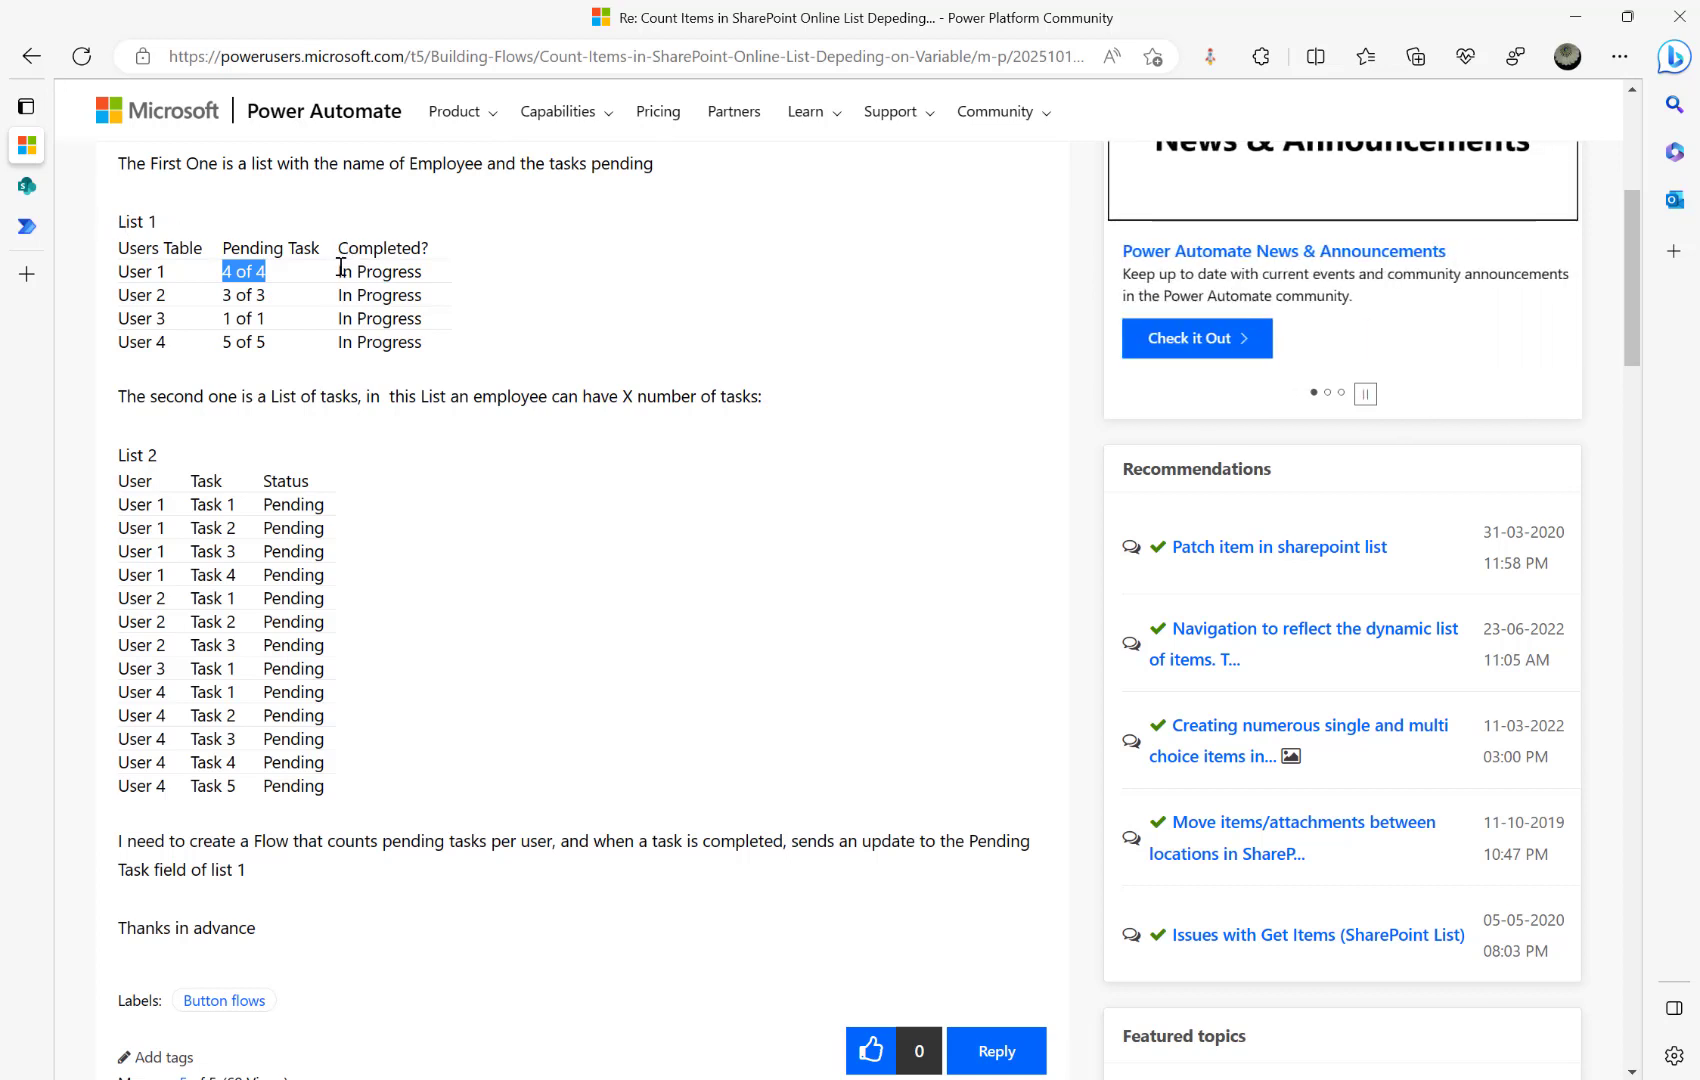
left_click_drag(341, 267, 433, 273)
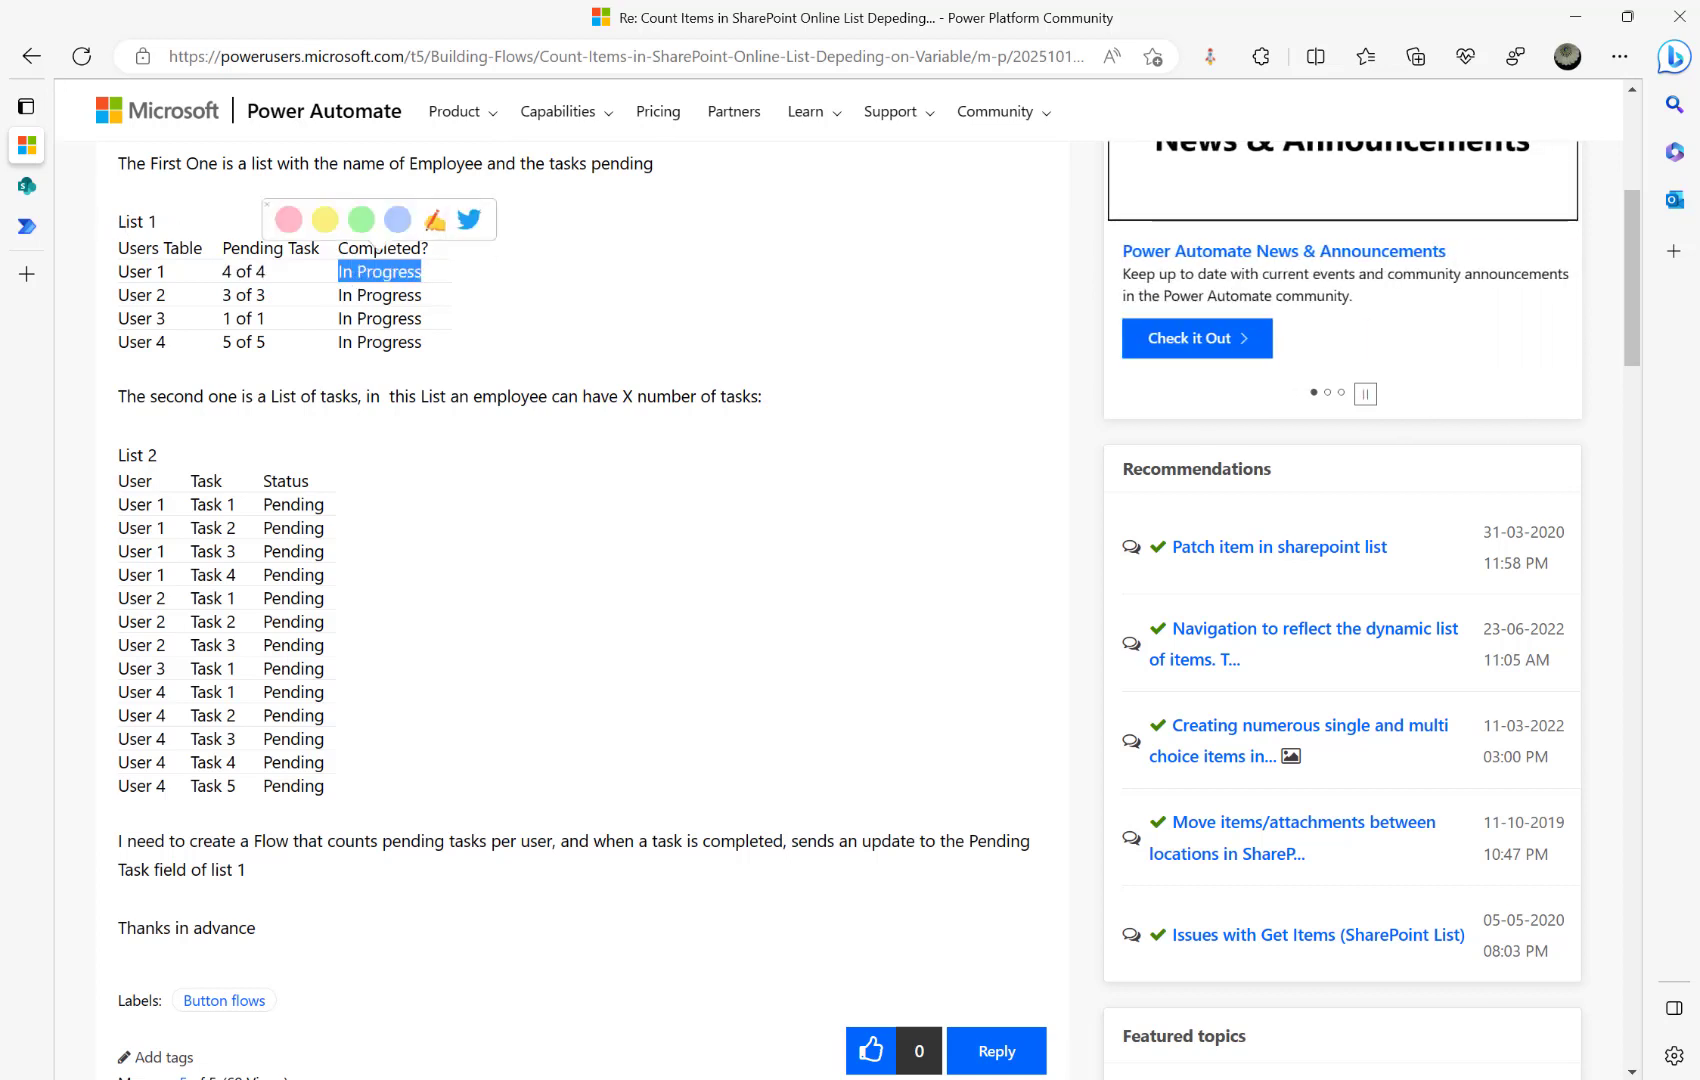
key("alt+Tab")
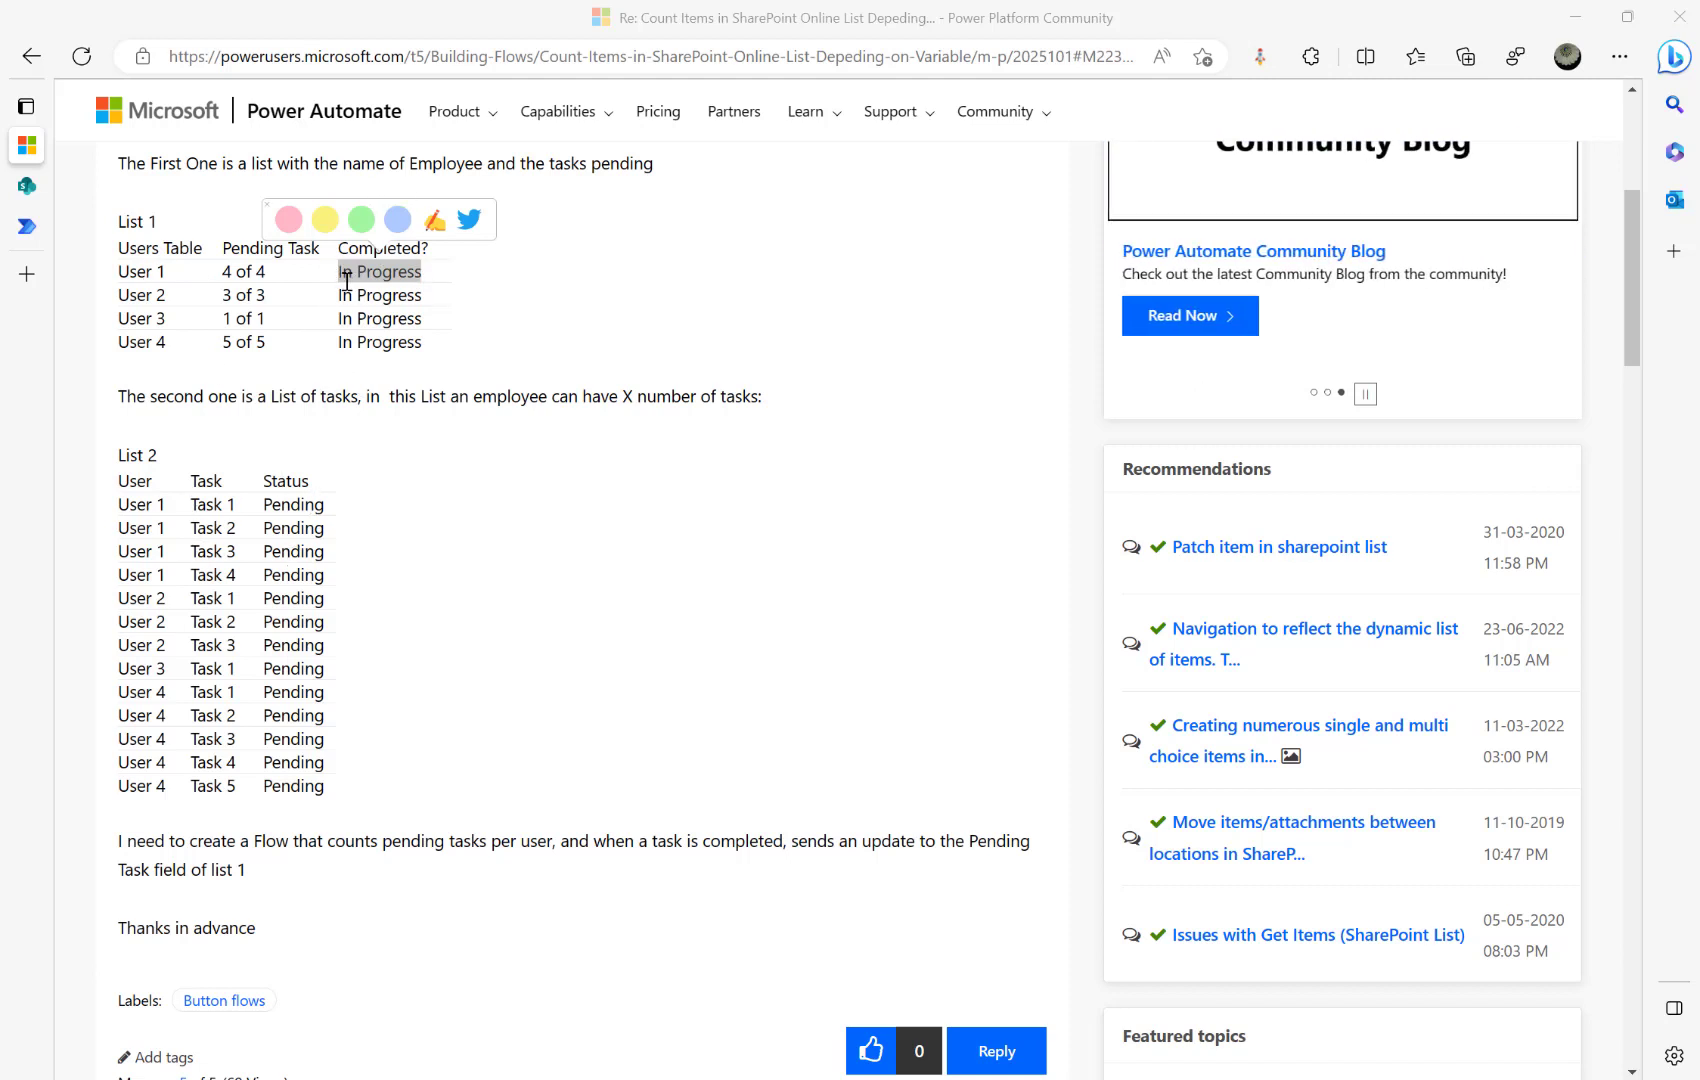
Step: Return to the flow, add another Compose action after Pending Task and expand the Pending Task action
left_click(30, 226)
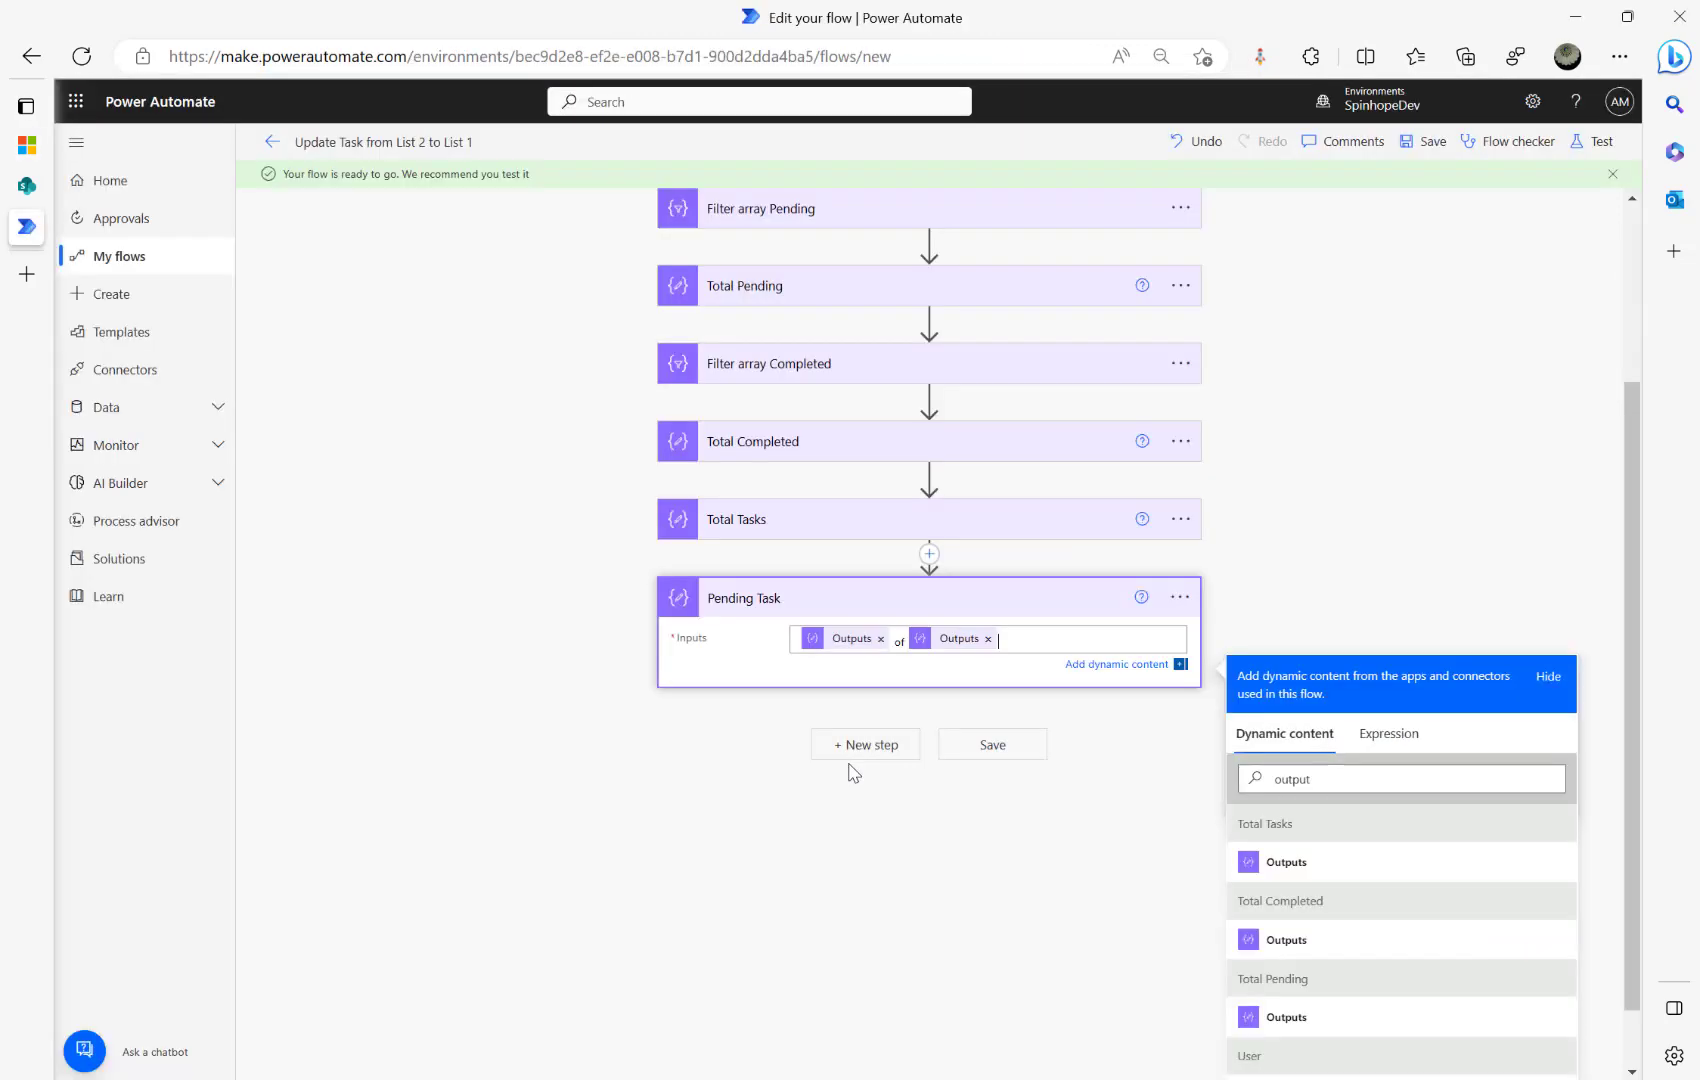
left_click(853, 745)
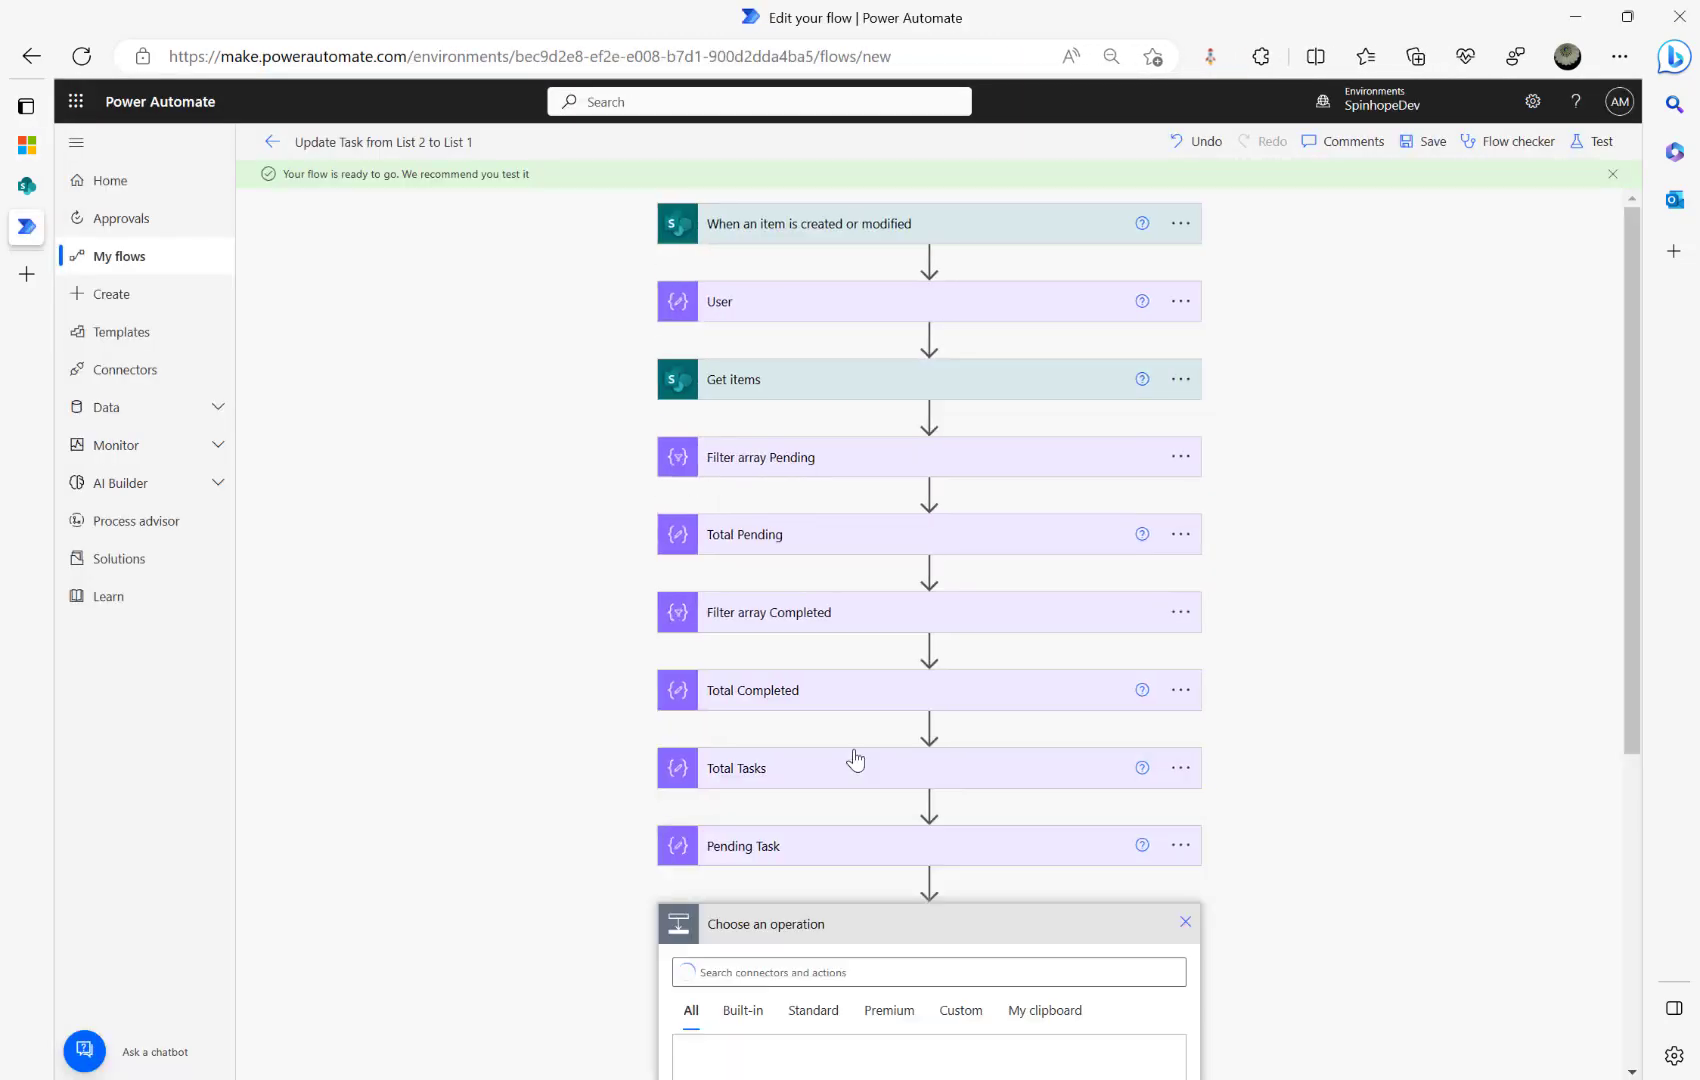
type("compose")
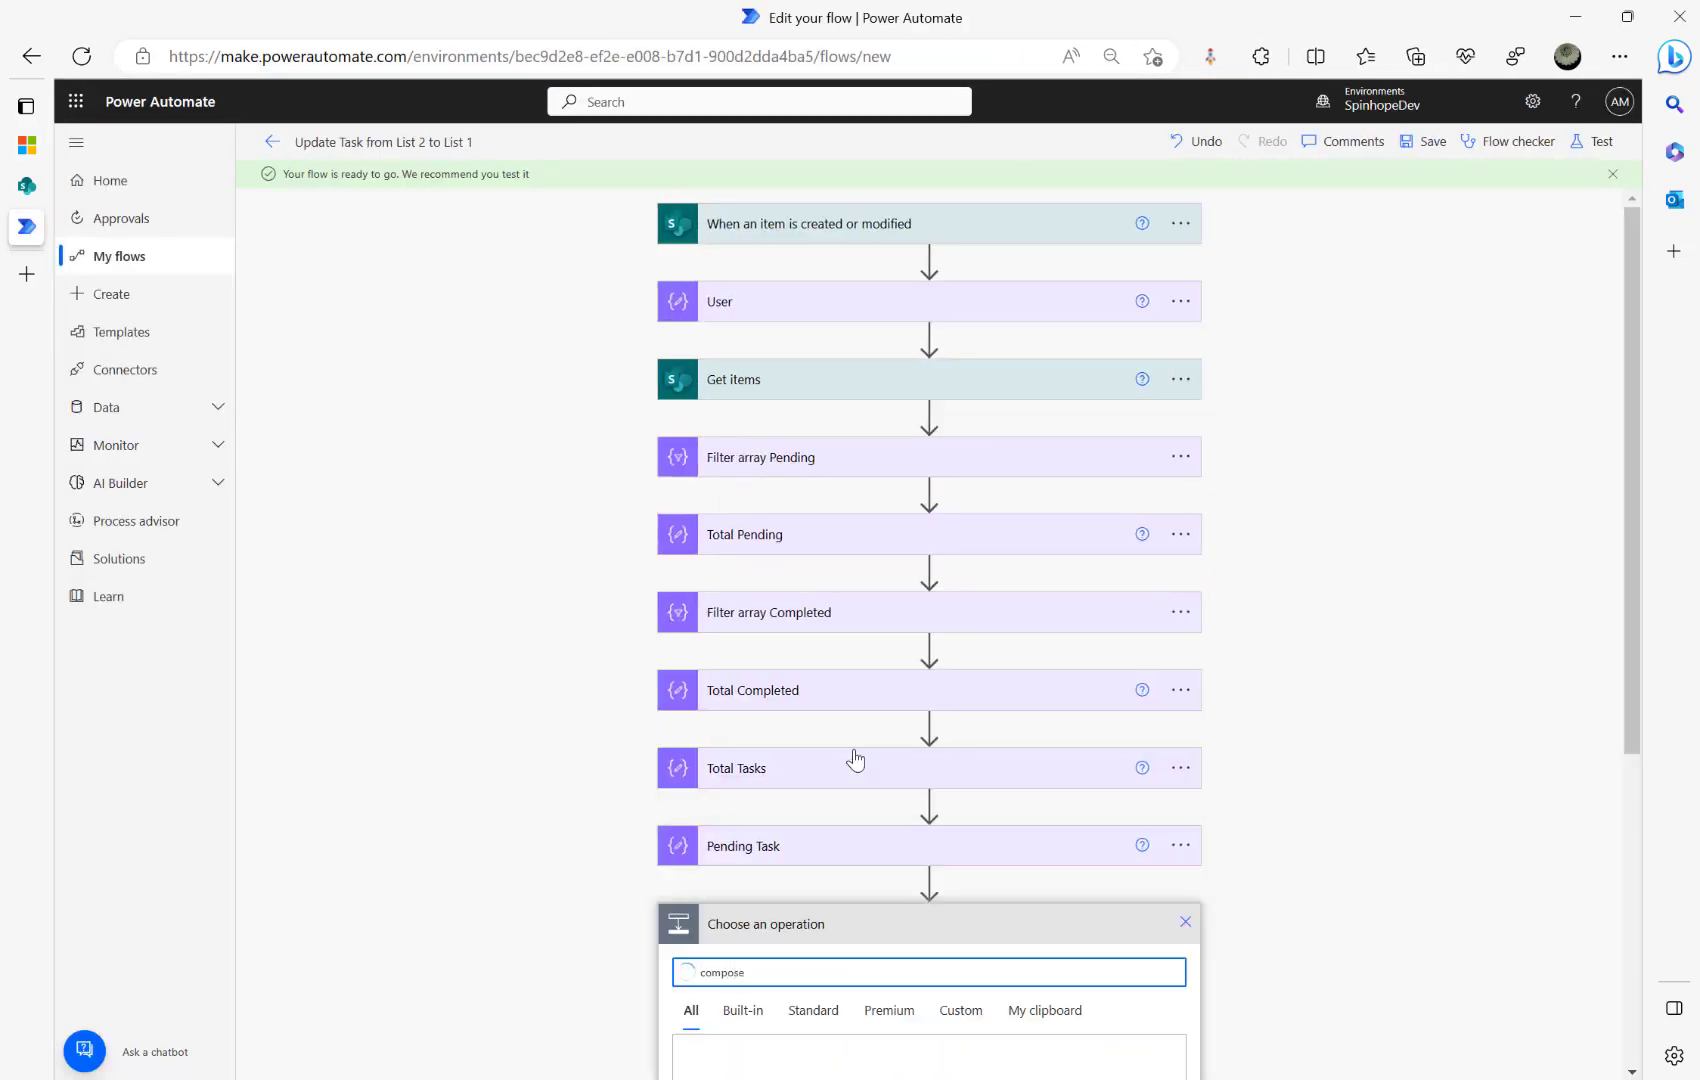
scroll(855, 760, "down", 4)
left_click(724, 874)
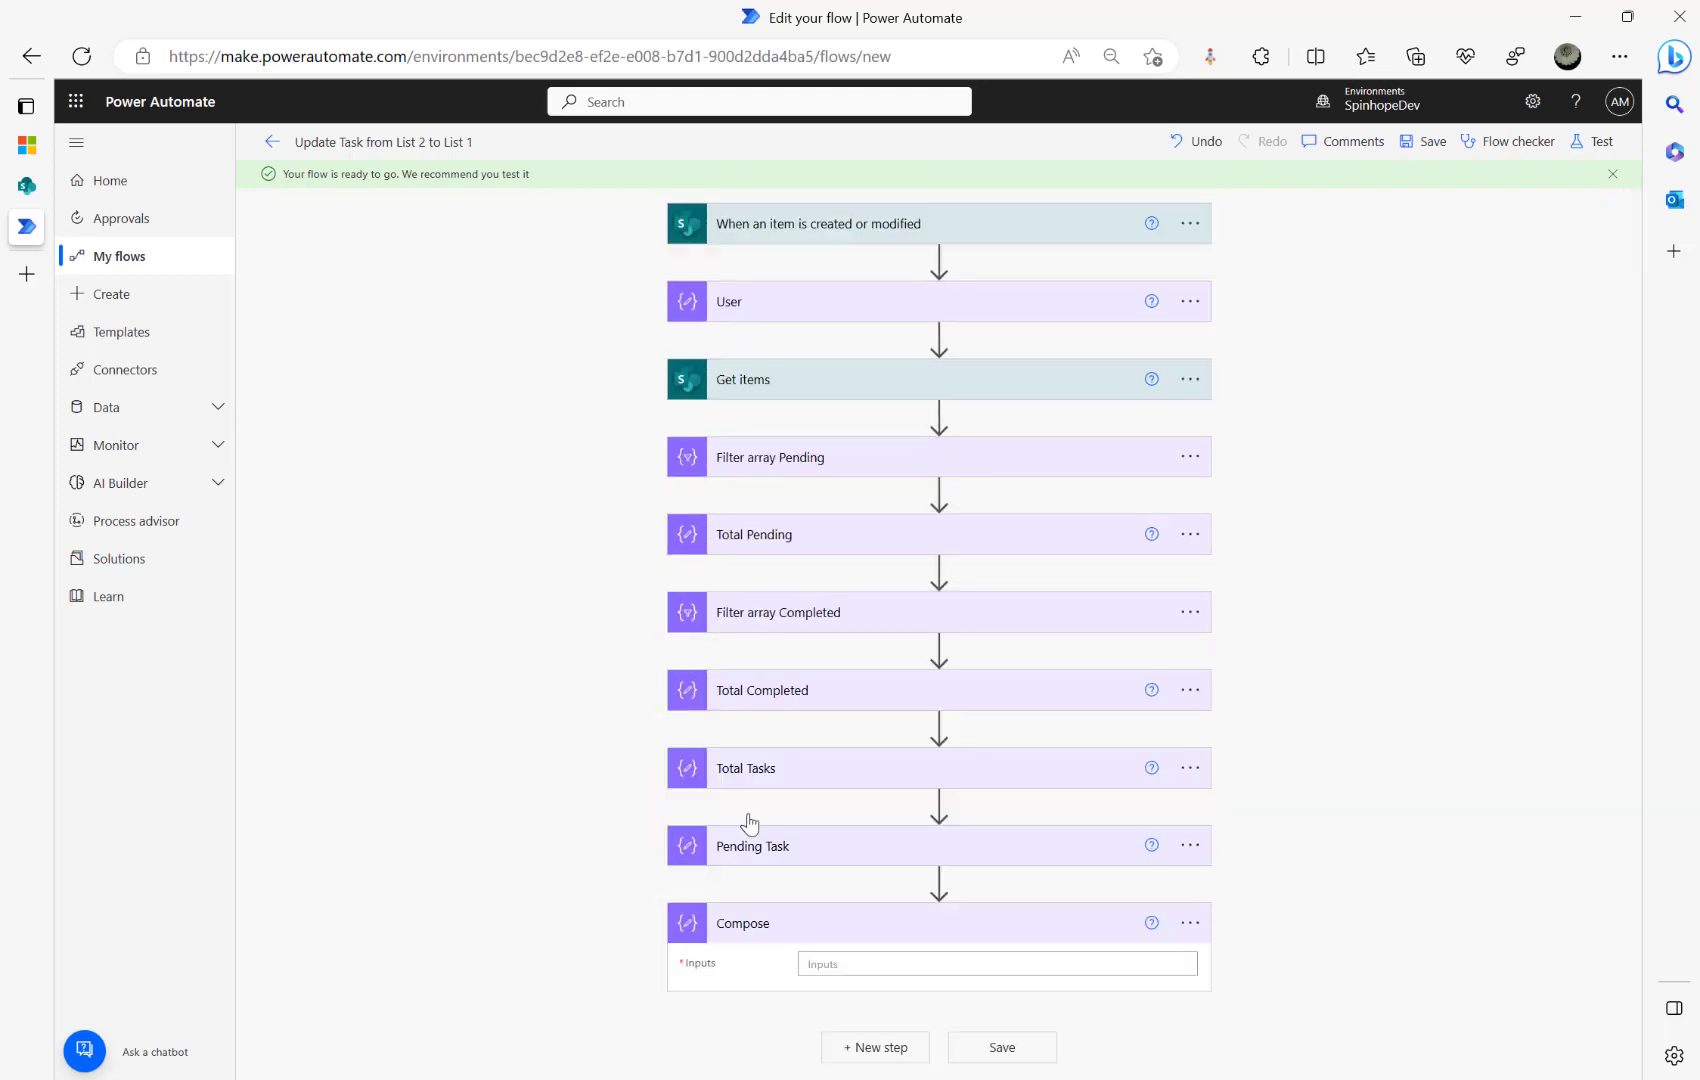
left_click(795, 860)
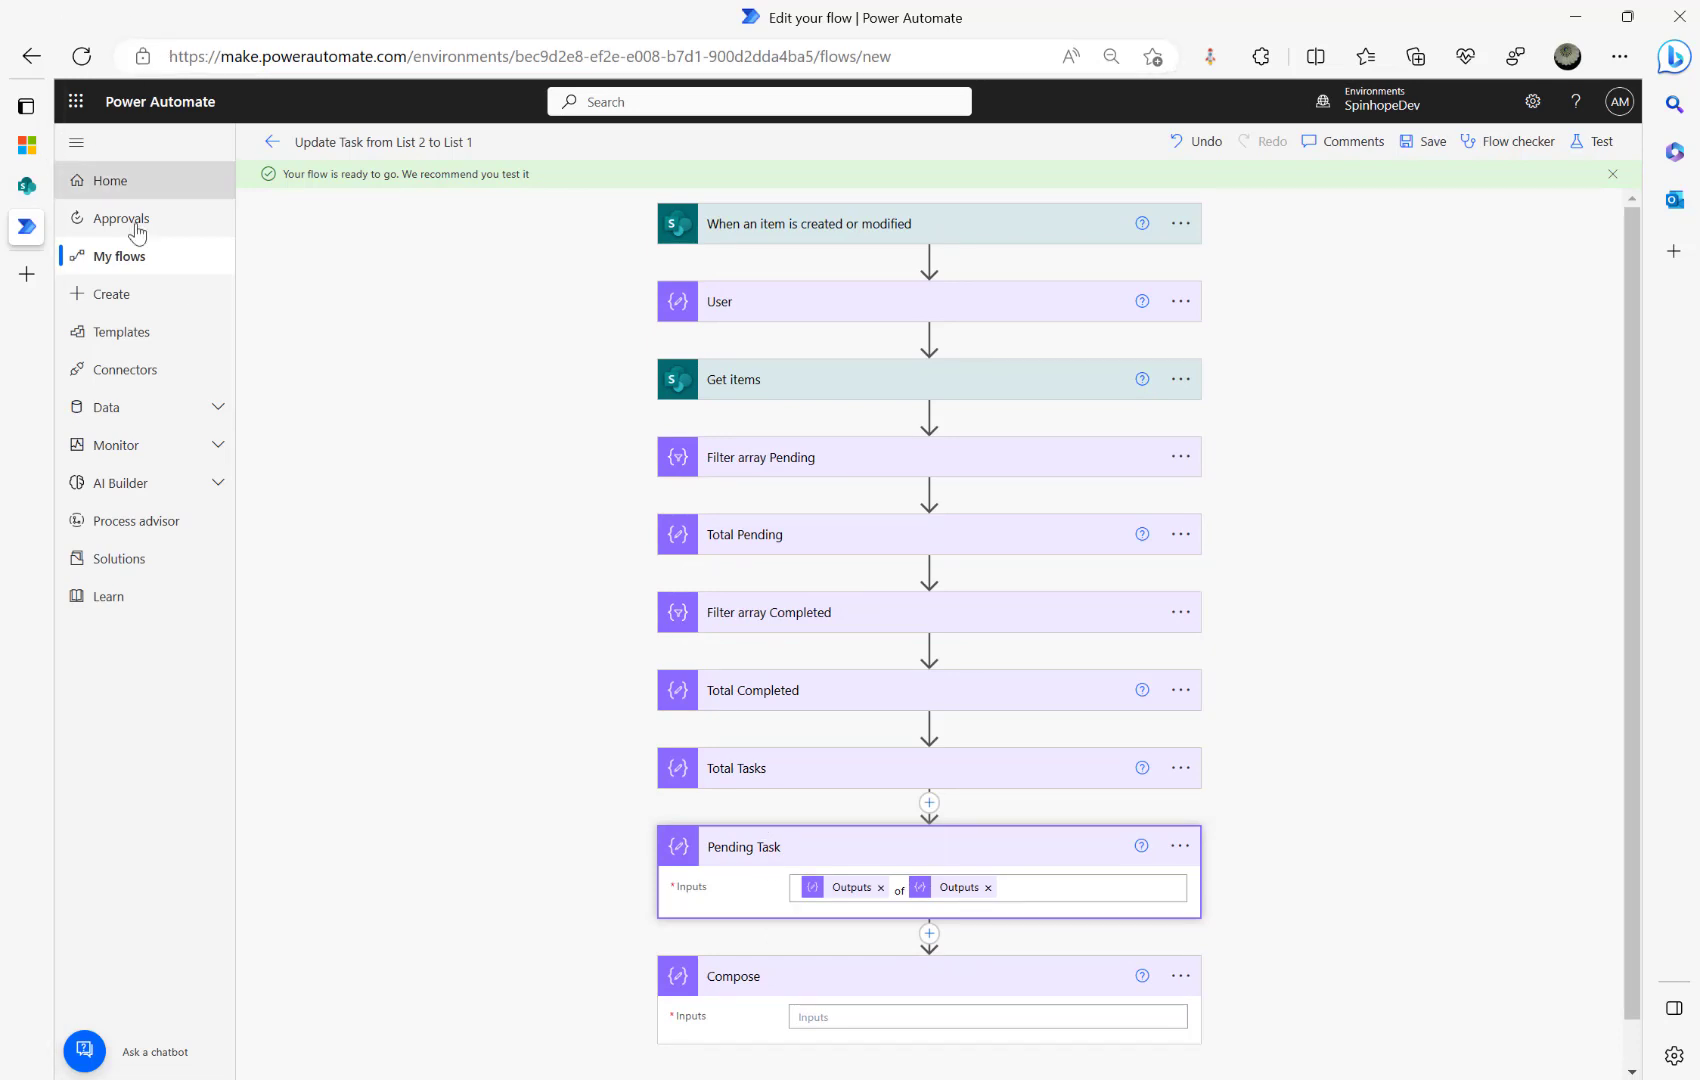
Step: Examine the Completed? column of List 1 in the forum post and return to the flow
left_click(27, 148)
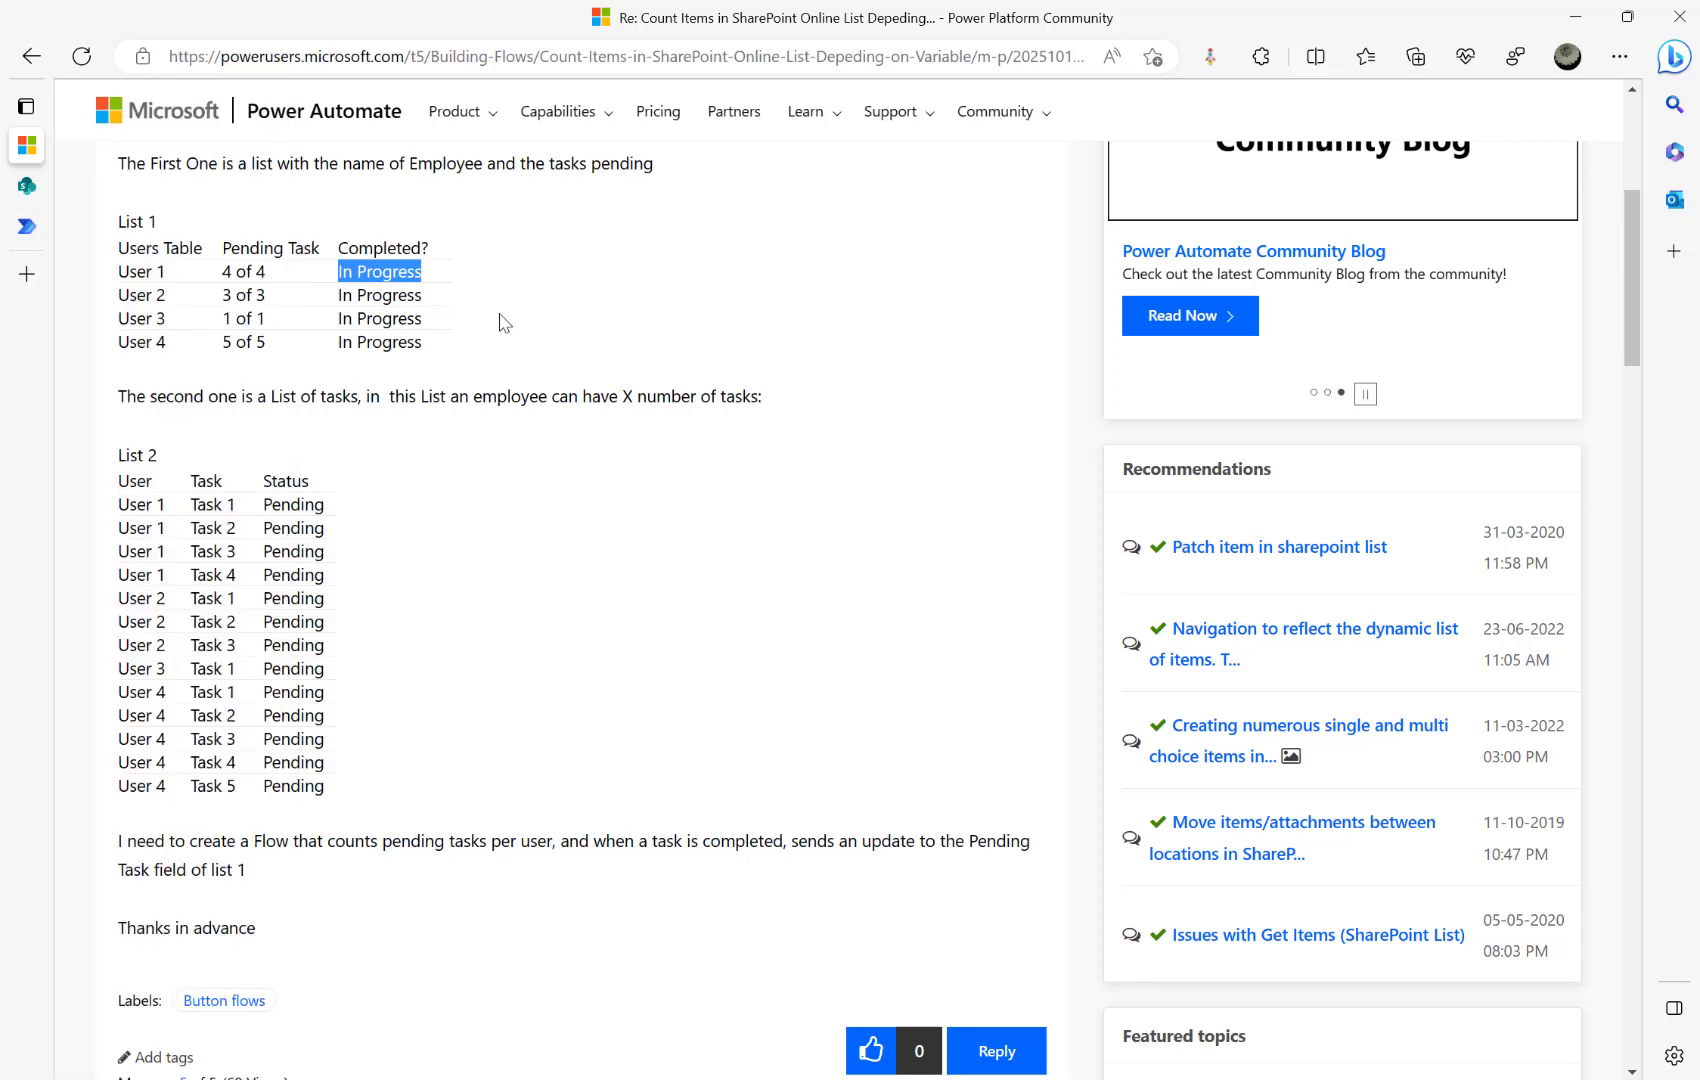
left_click(40, 228)
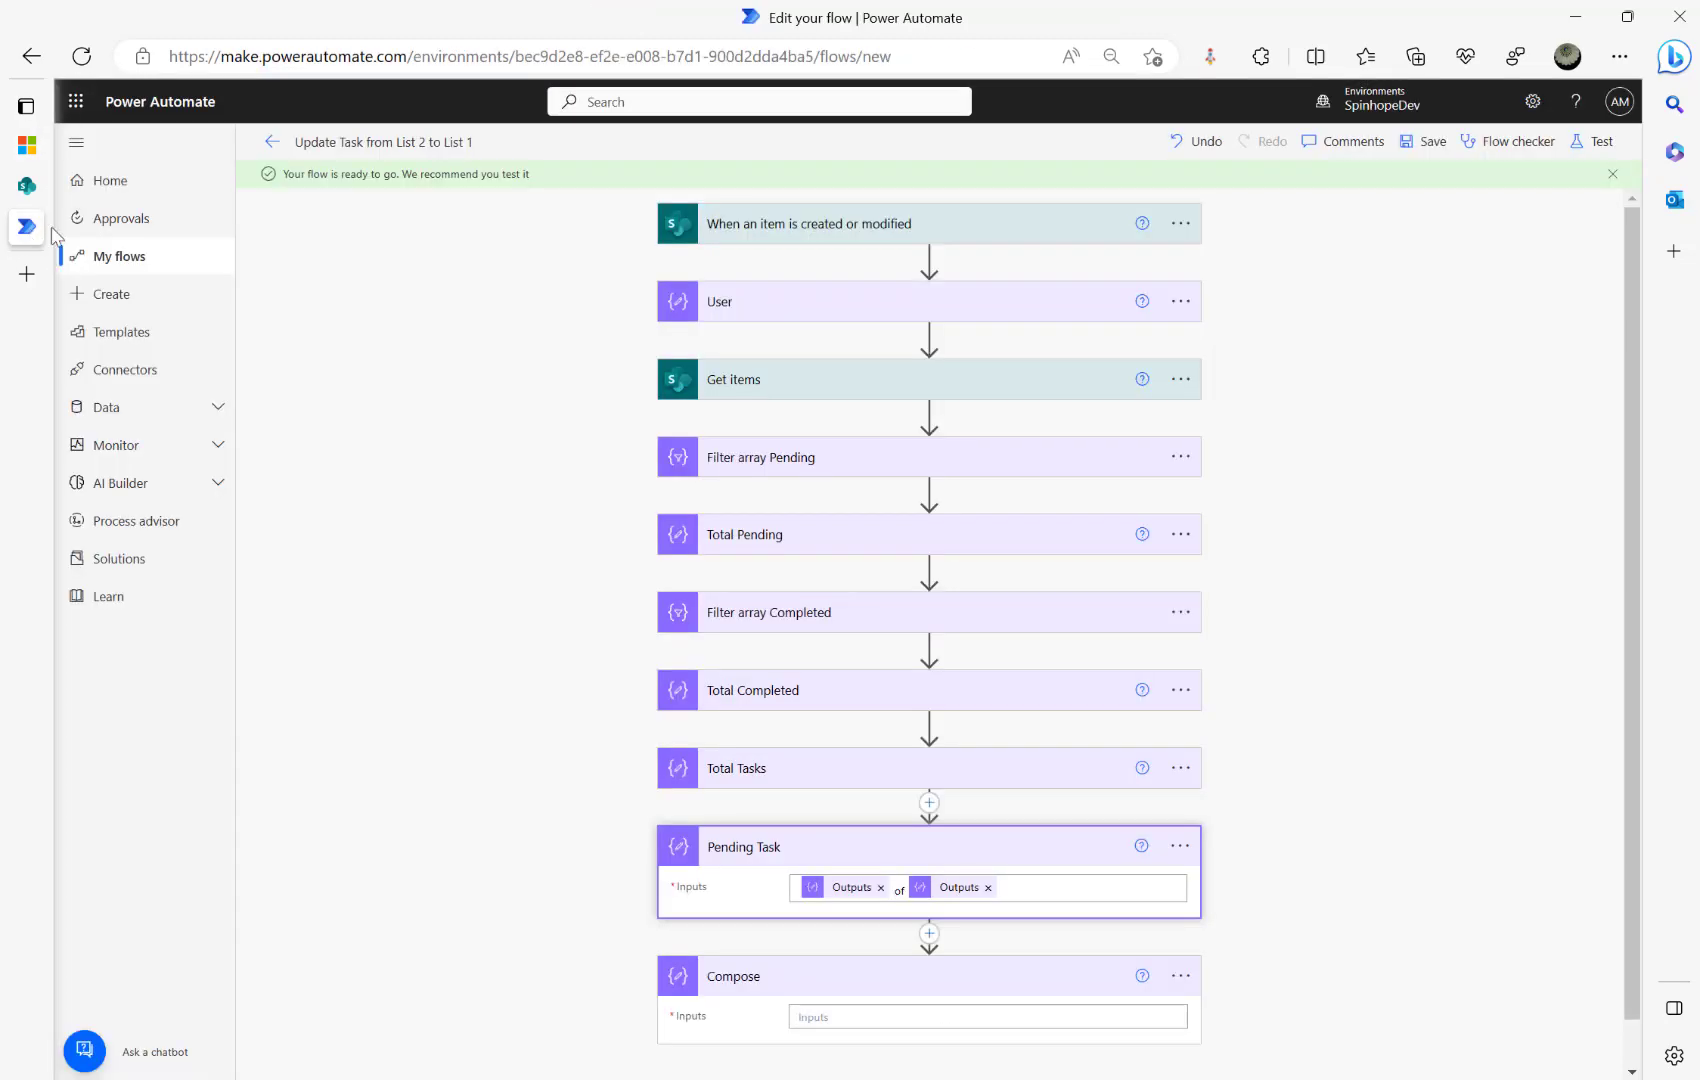
left_click(918, 1016)
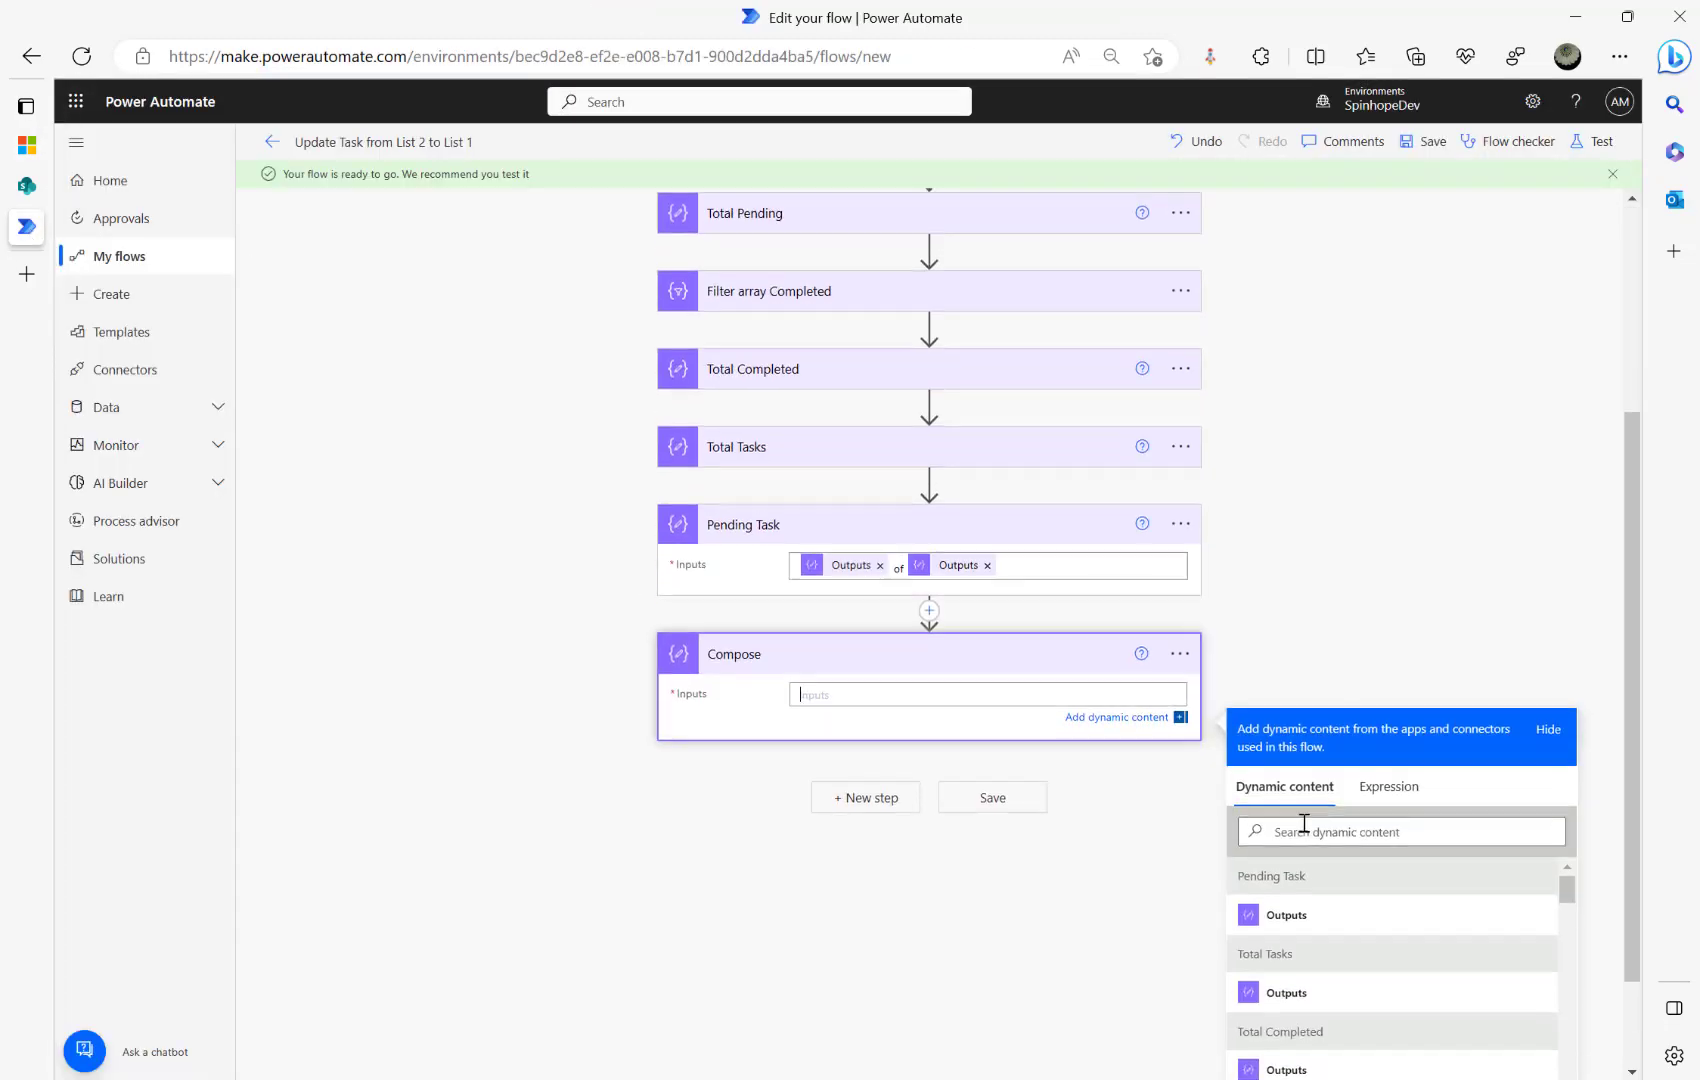
left_click(1180, 655)
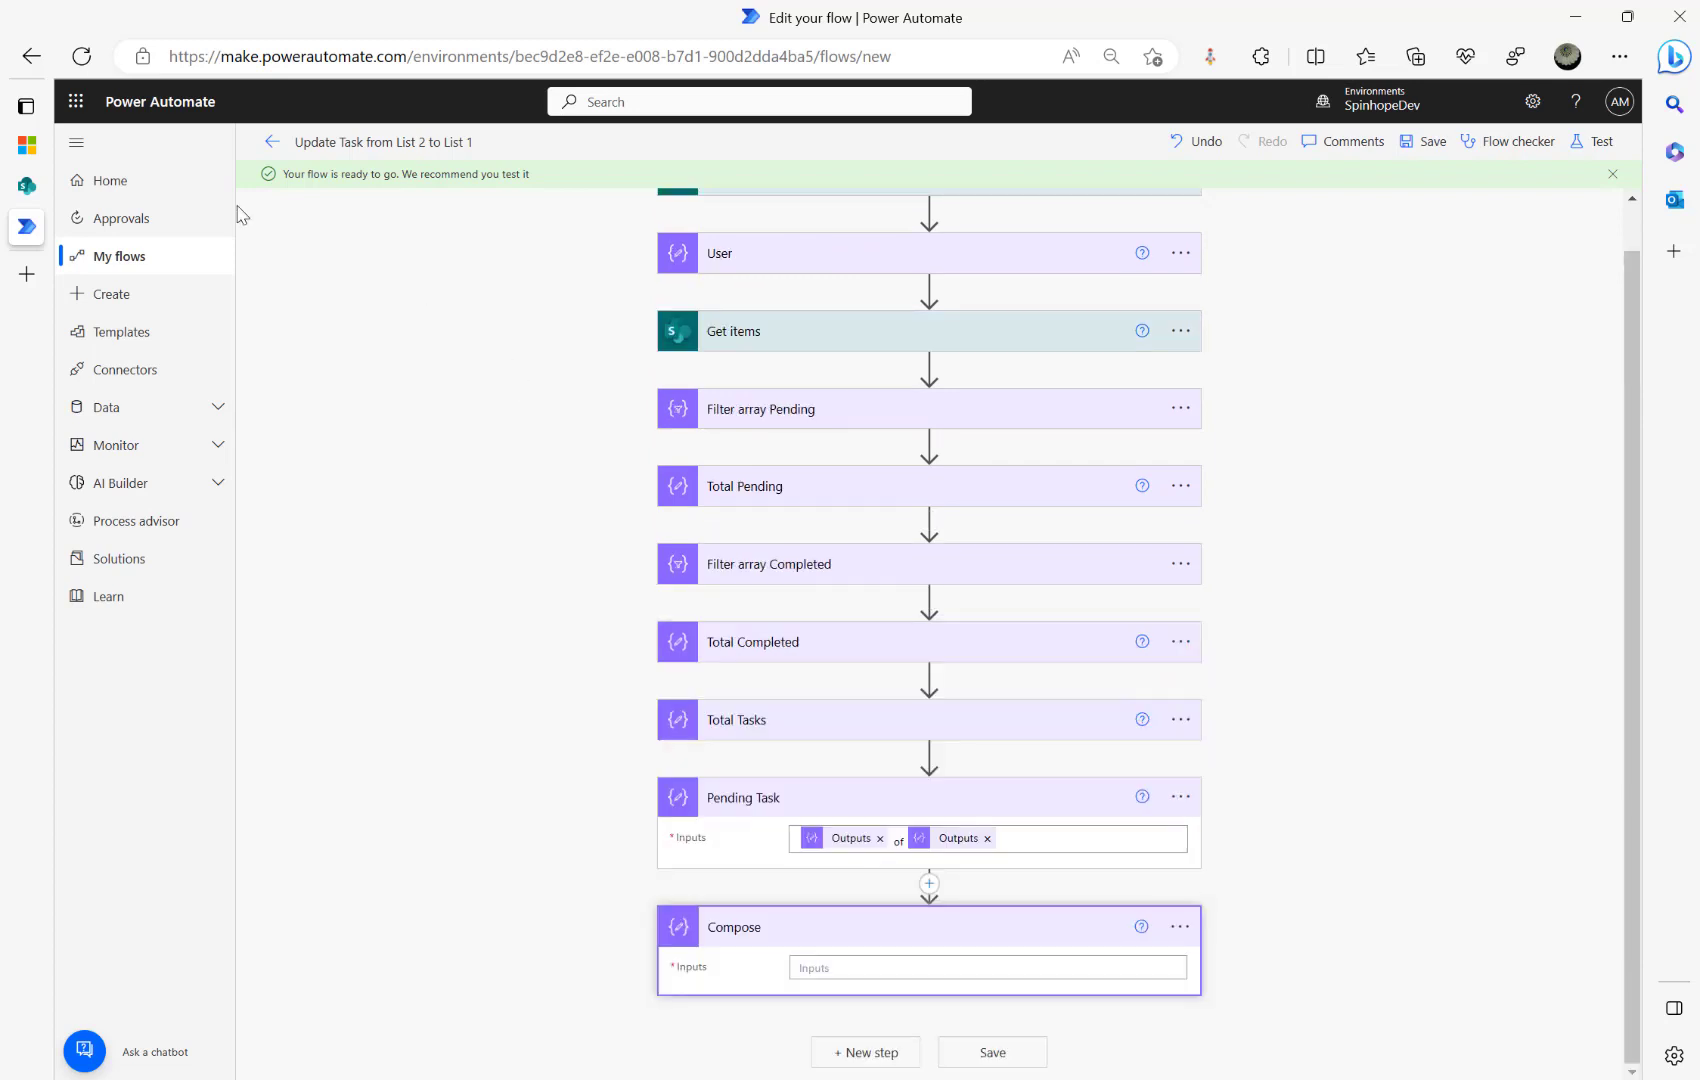
left_click(27, 145)
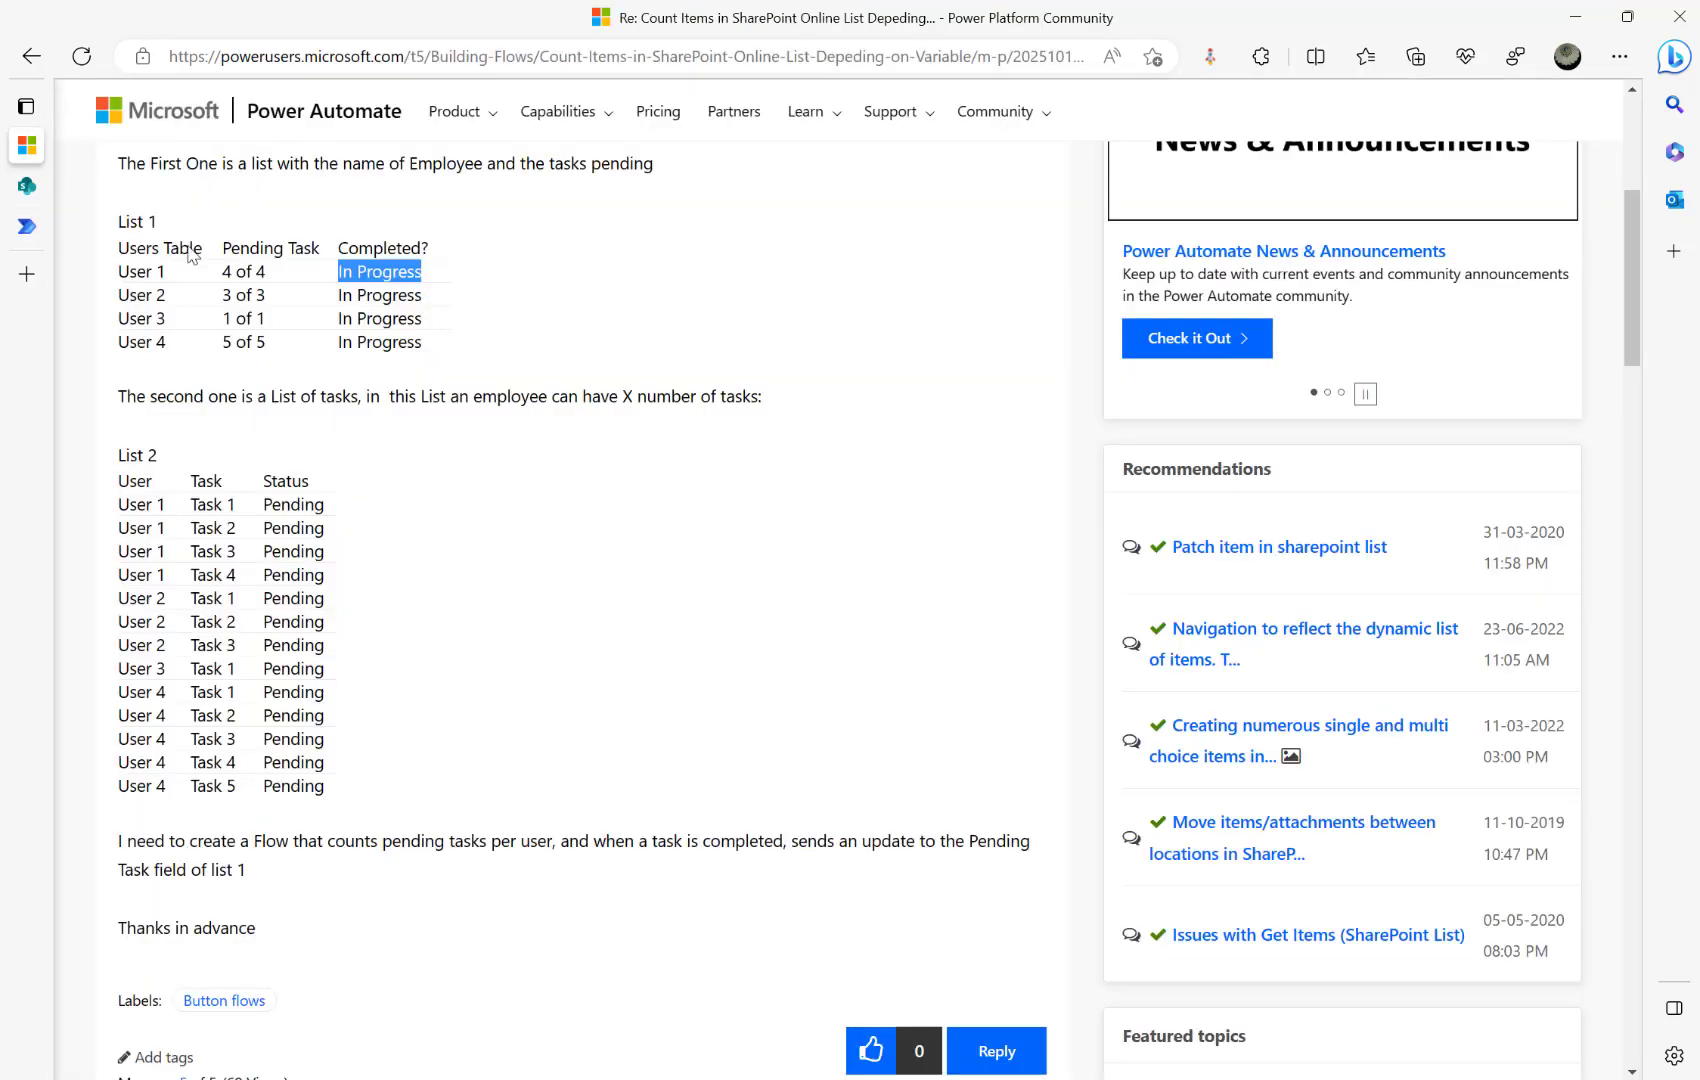
double_click(361, 246)
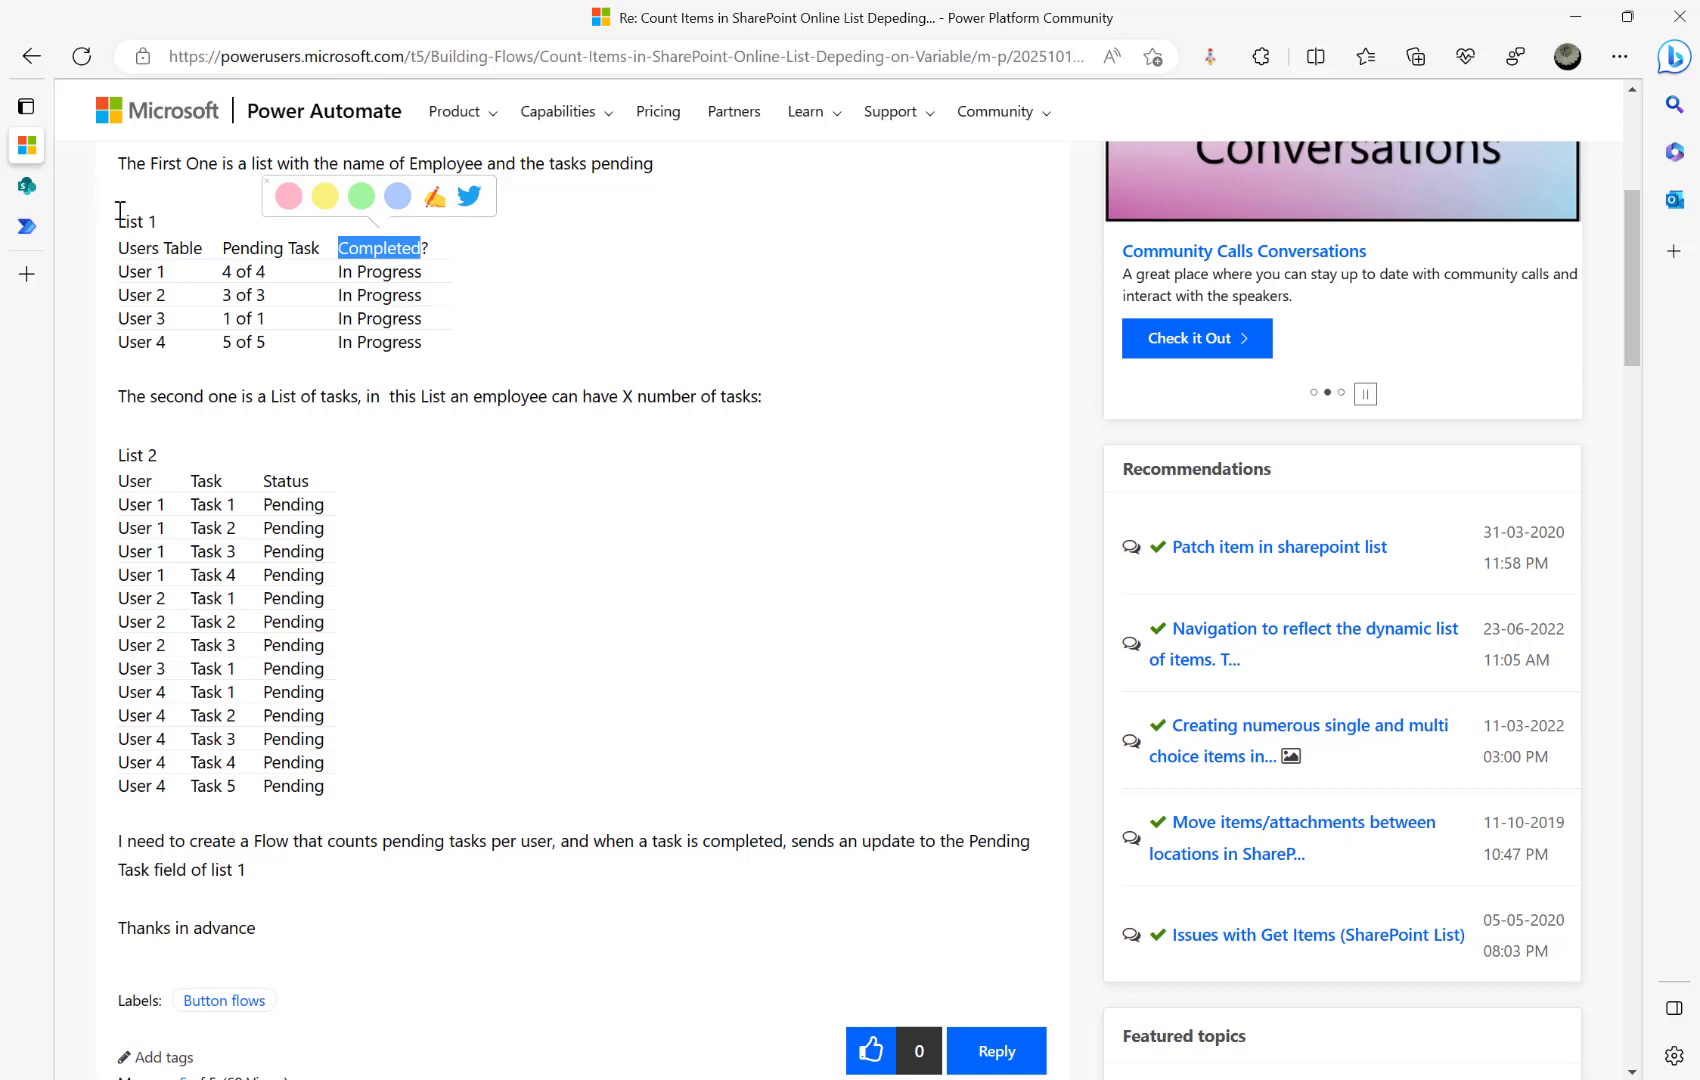
mouse_move(32, 232)
left_click(38, 232)
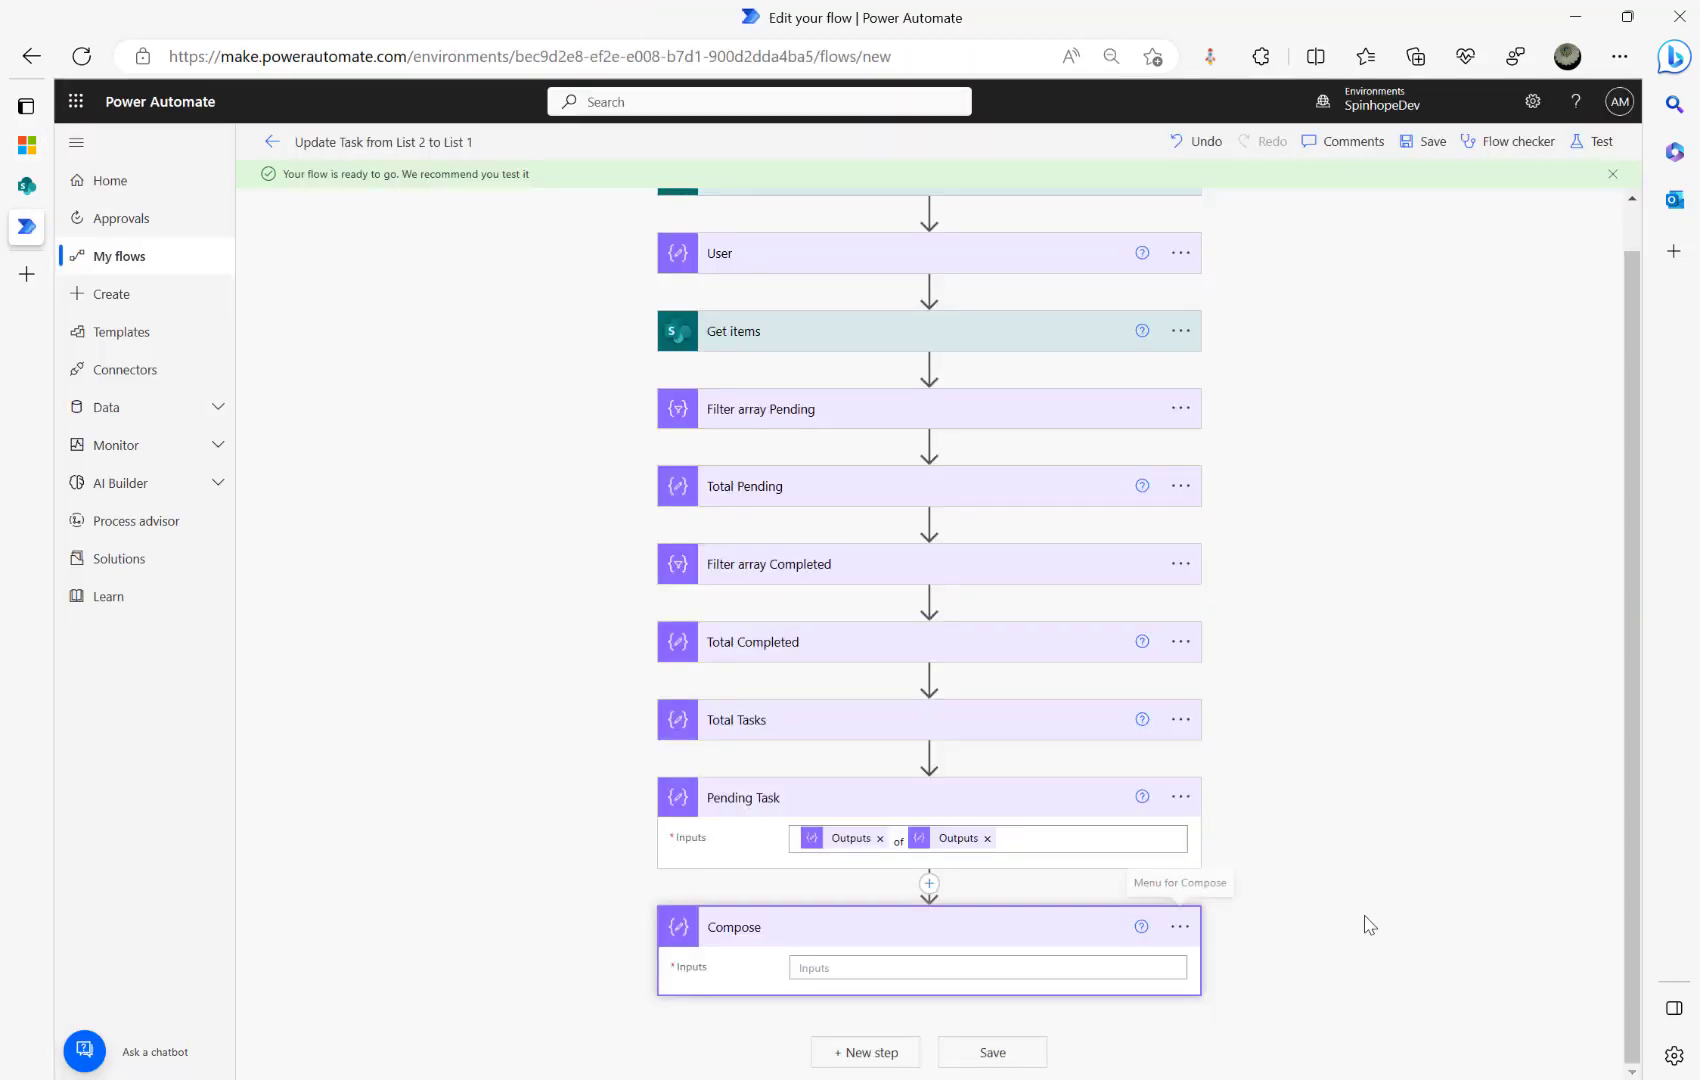
Step: Rename the new Compose action as Completed
left_click(1198, 916)
left_click(1255, 866)
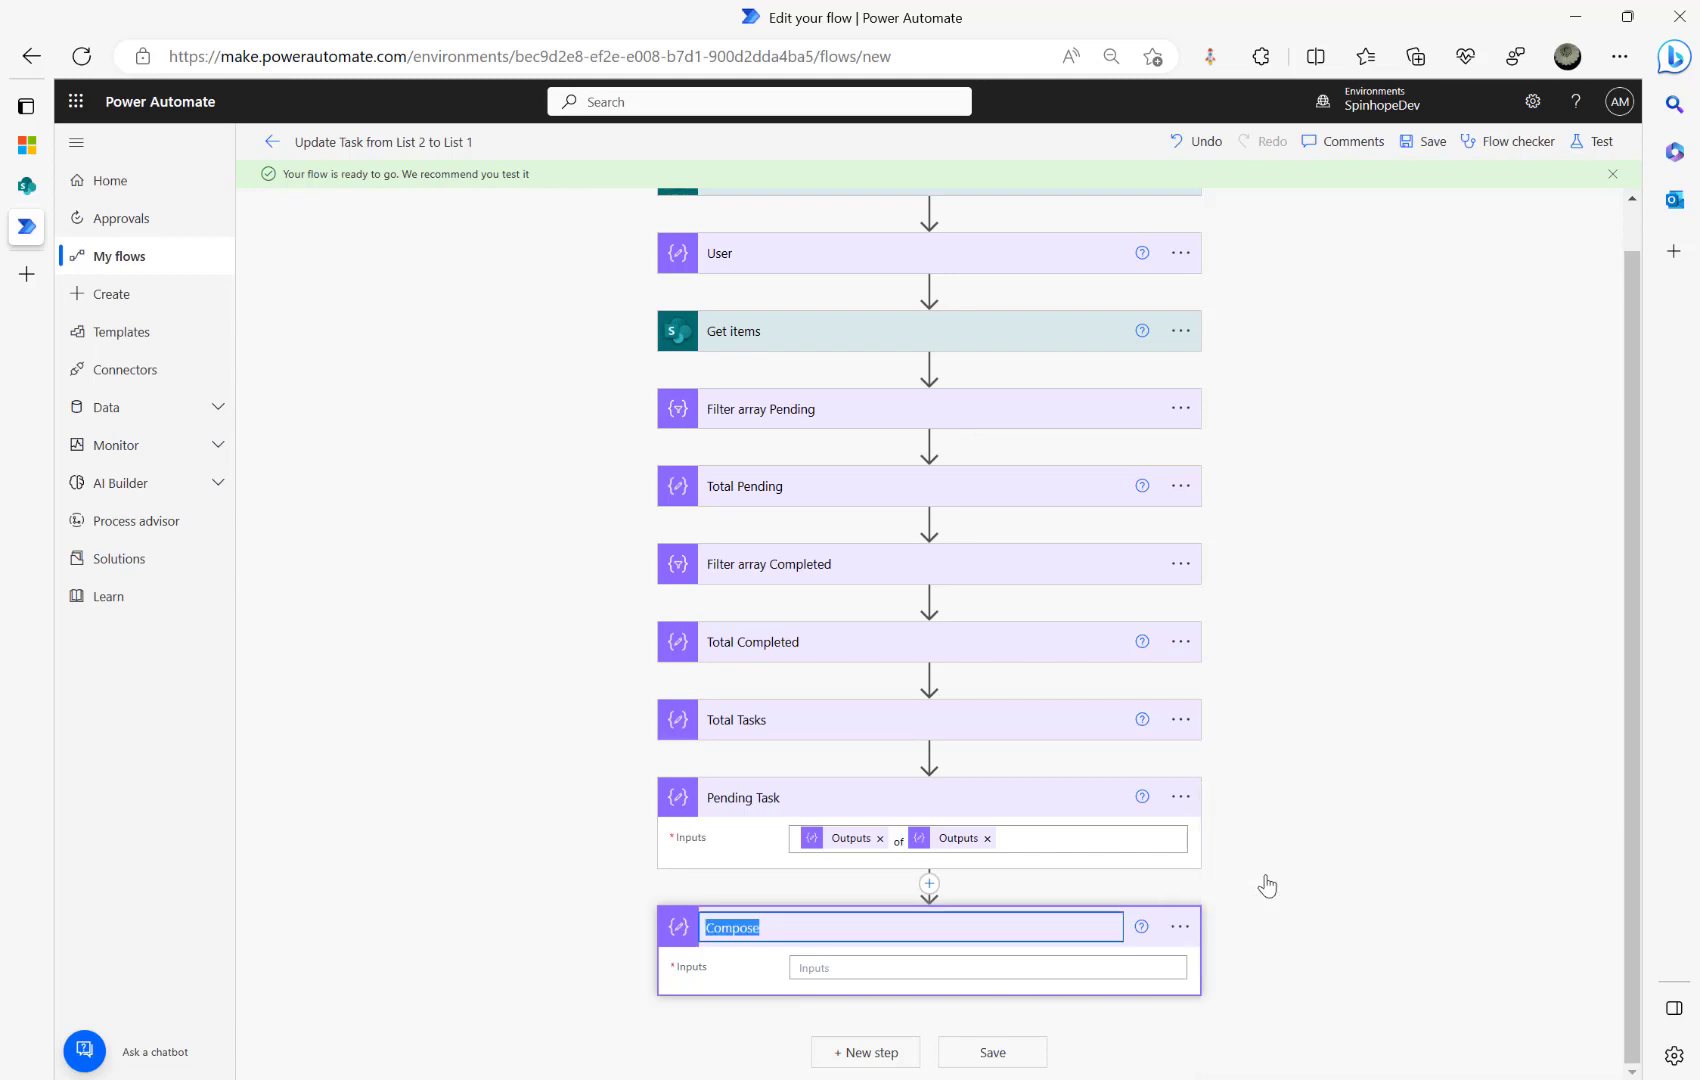
type("Com")
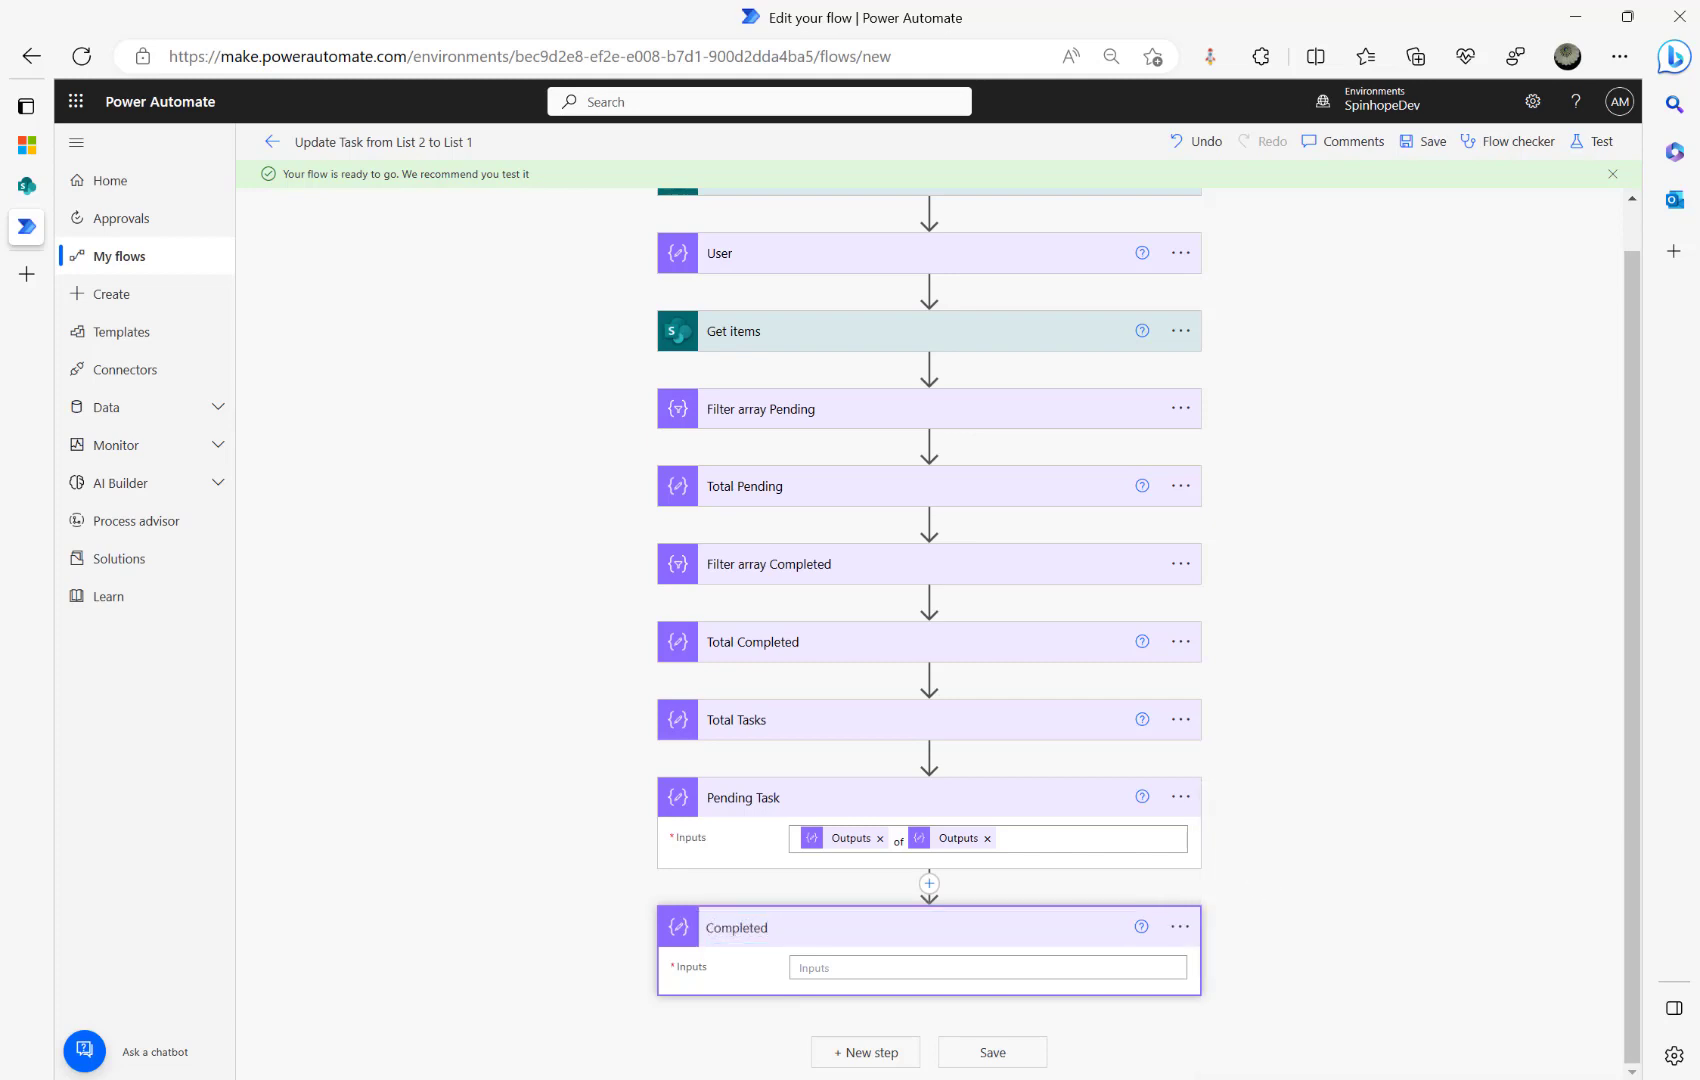
Step: Set the Completed input to a JSON object whose "Value" is the expression if(equals(outputs('Total_Pending'),0),'Completed','In Progress'), and open that expression for review
left_click(914, 966)
key("ctrl+v")
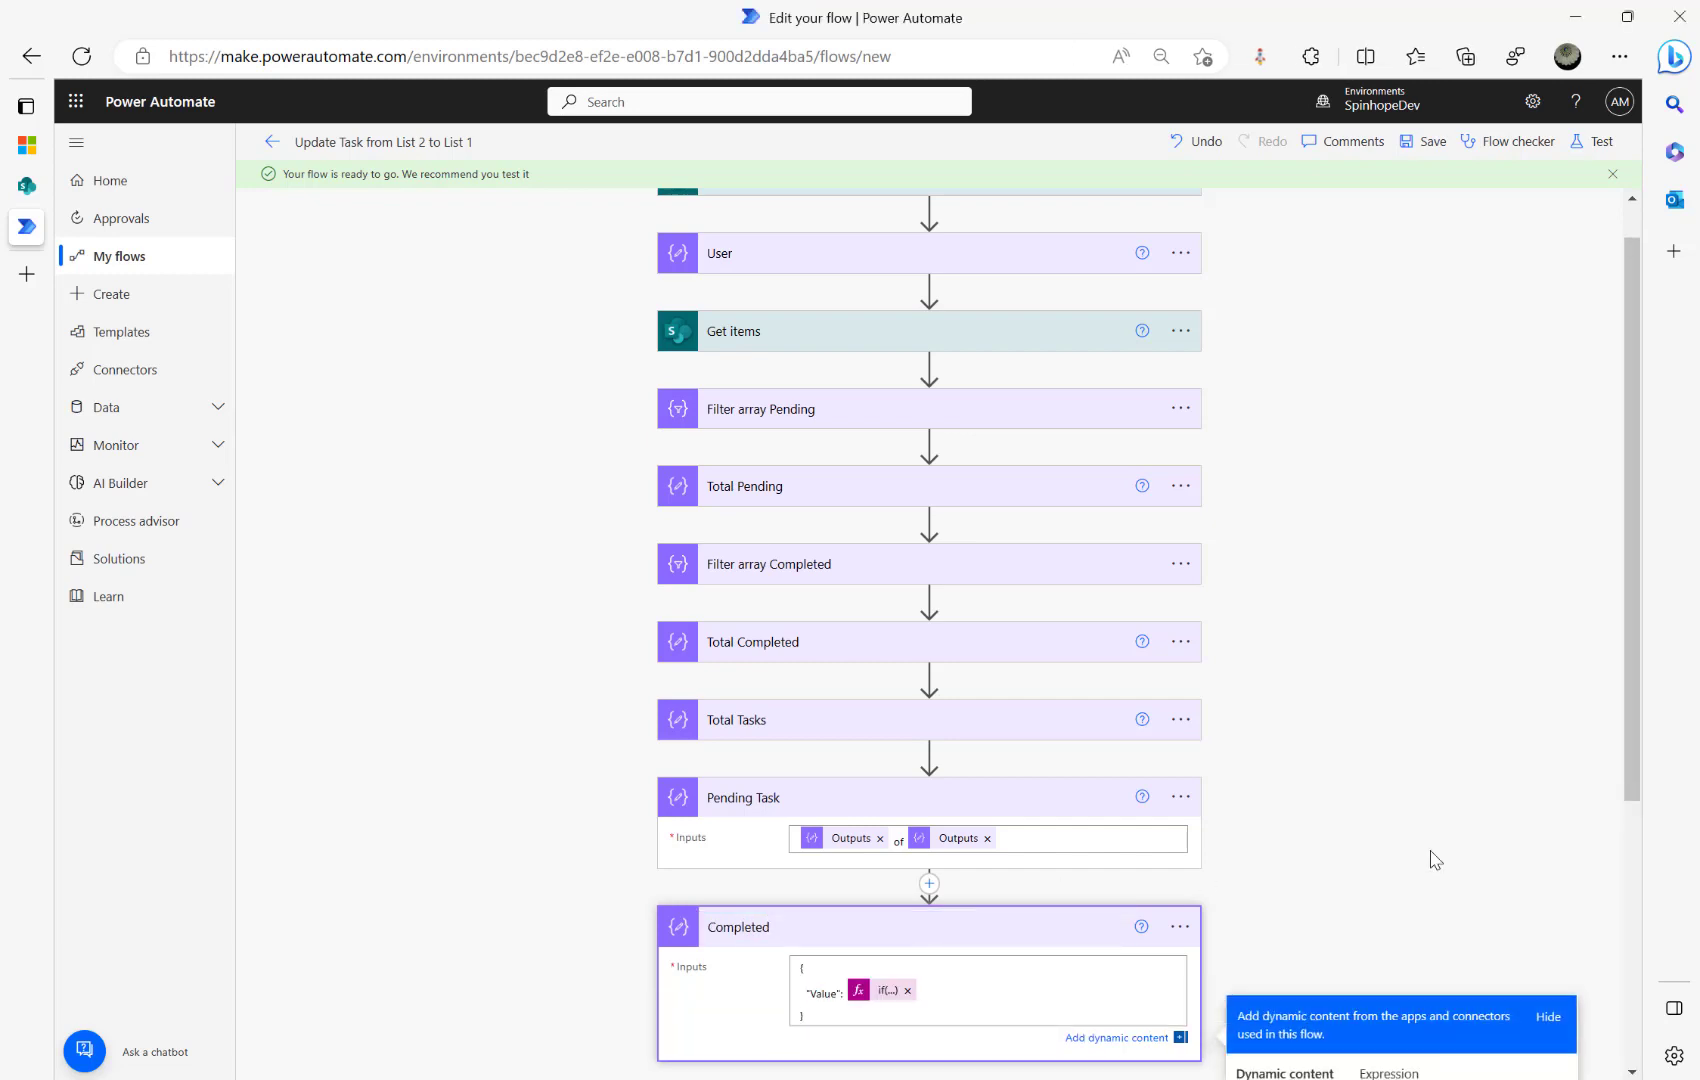
scroll(1435, 860, "down", 3)
left_click(884, 683)
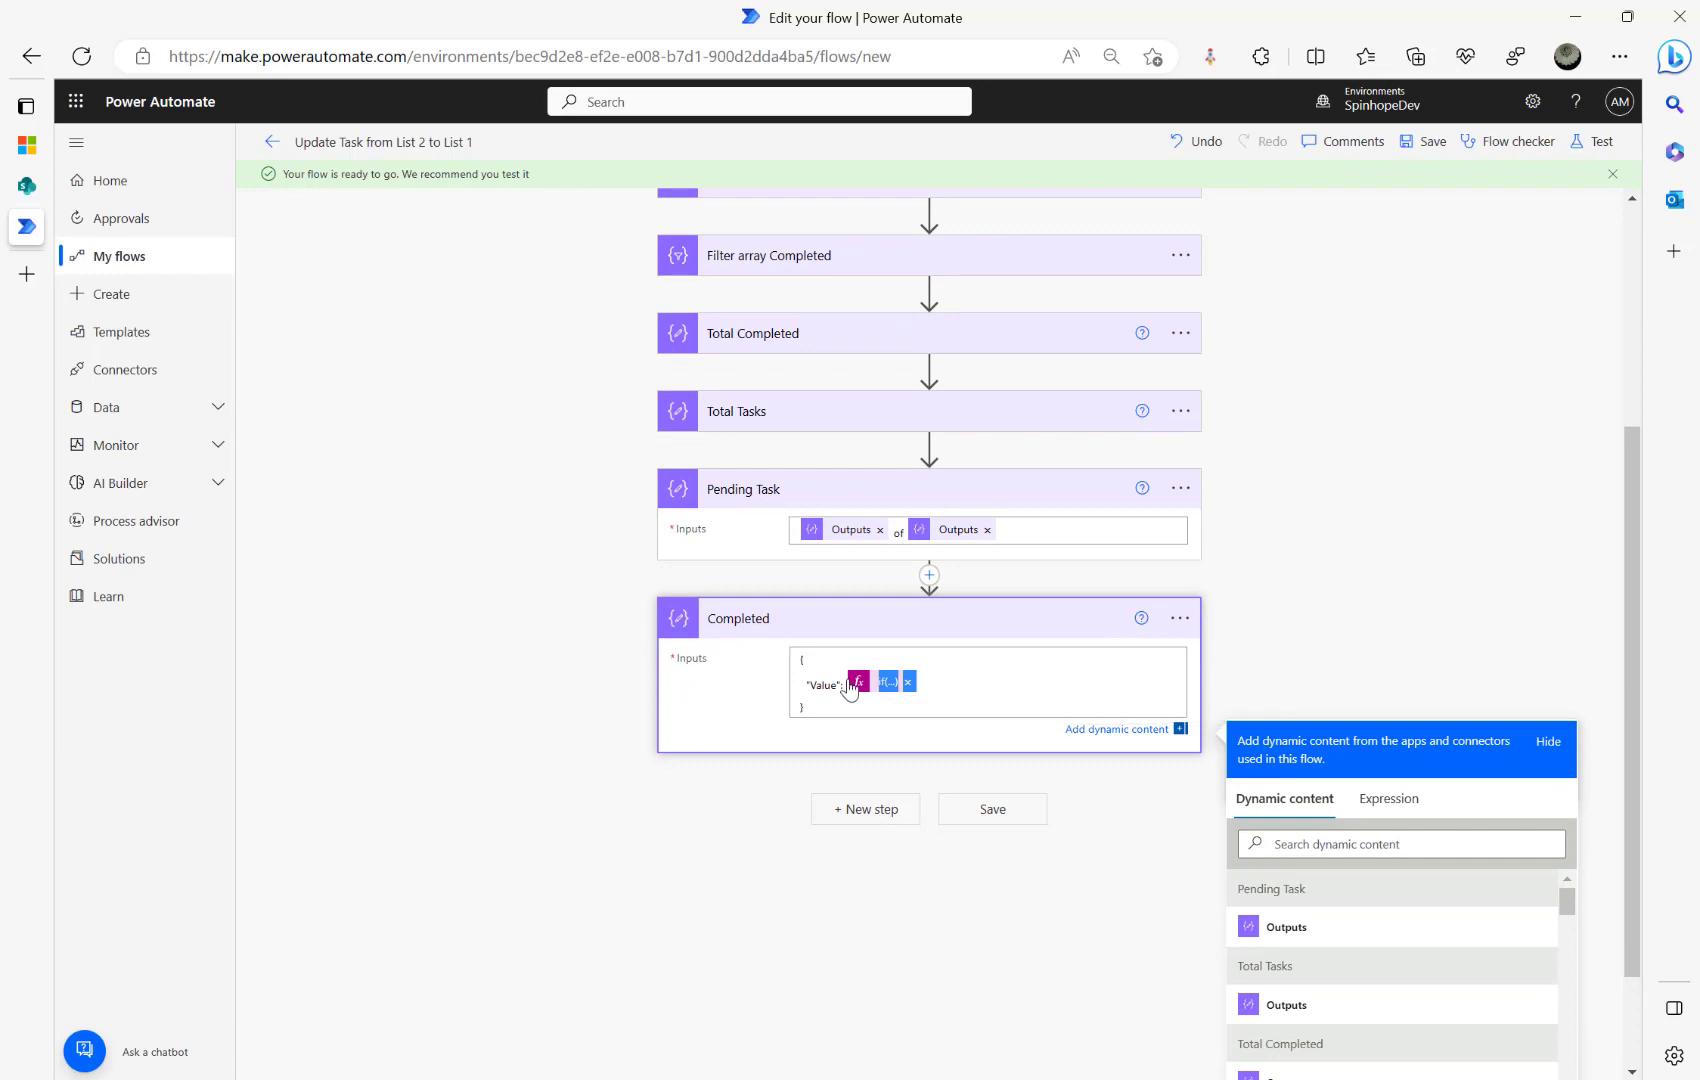
left_click(1378, 592)
scroll(922, 694, "up", 3)
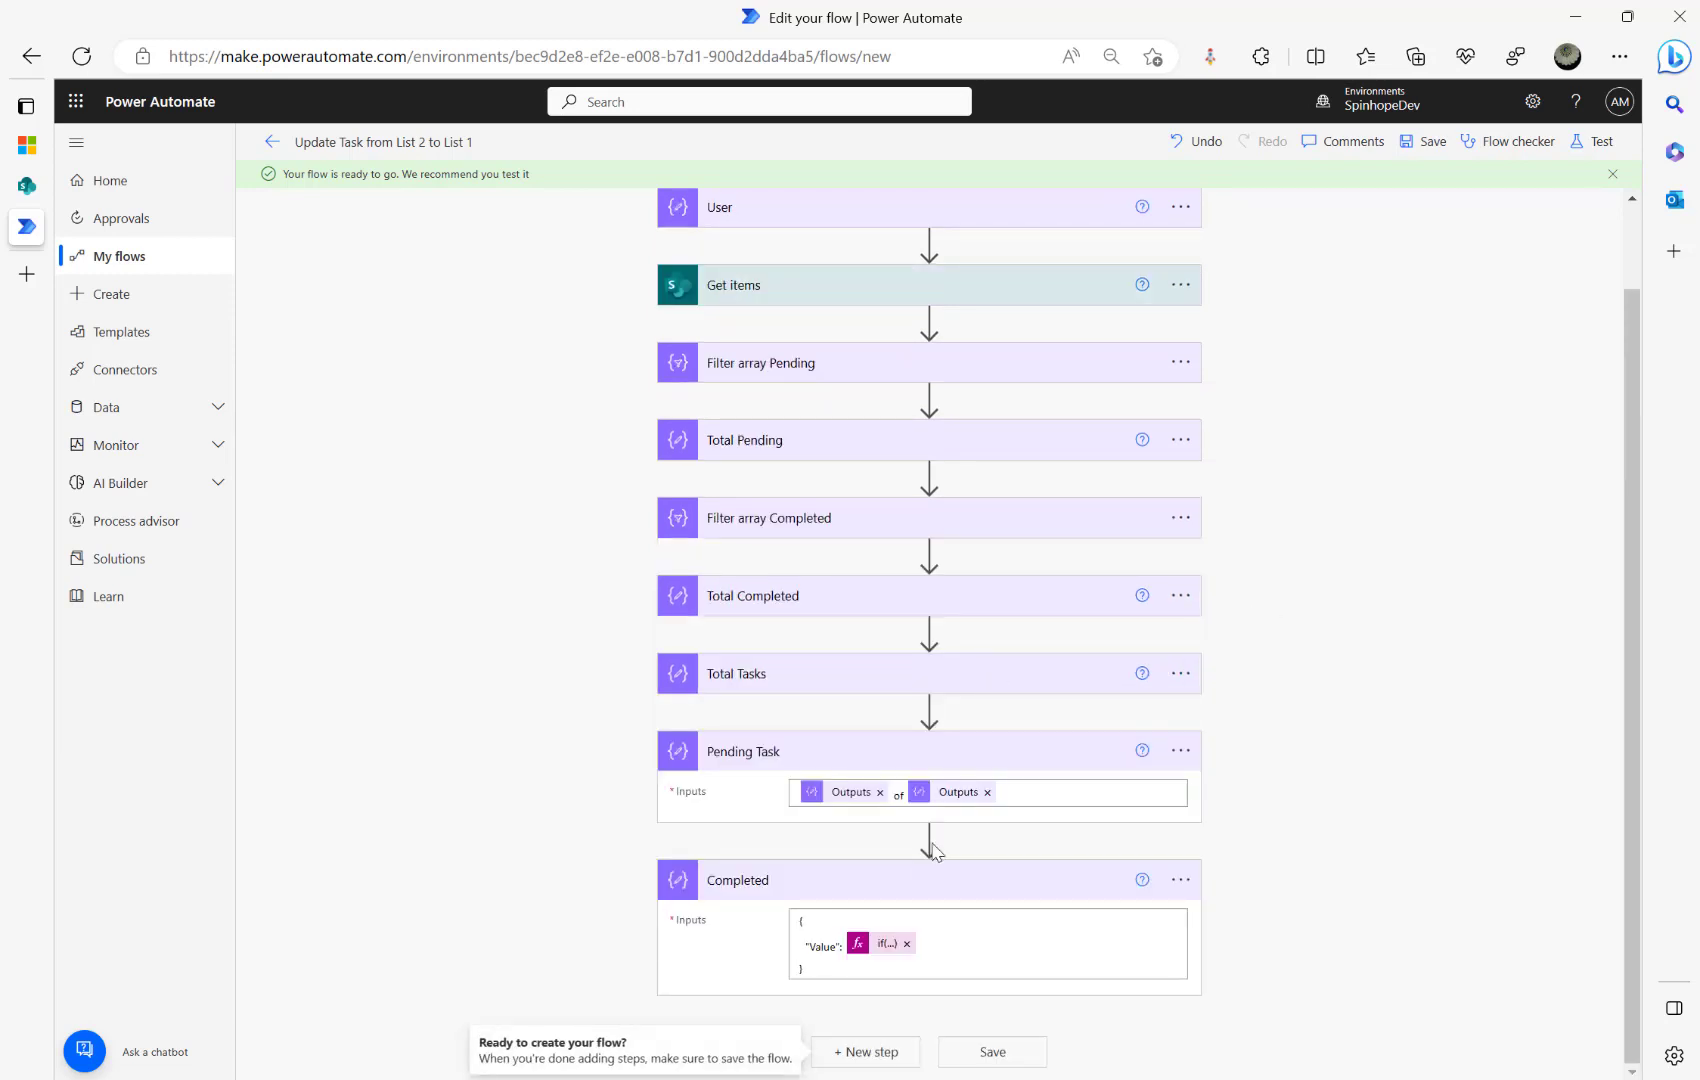
left_click(877, 950)
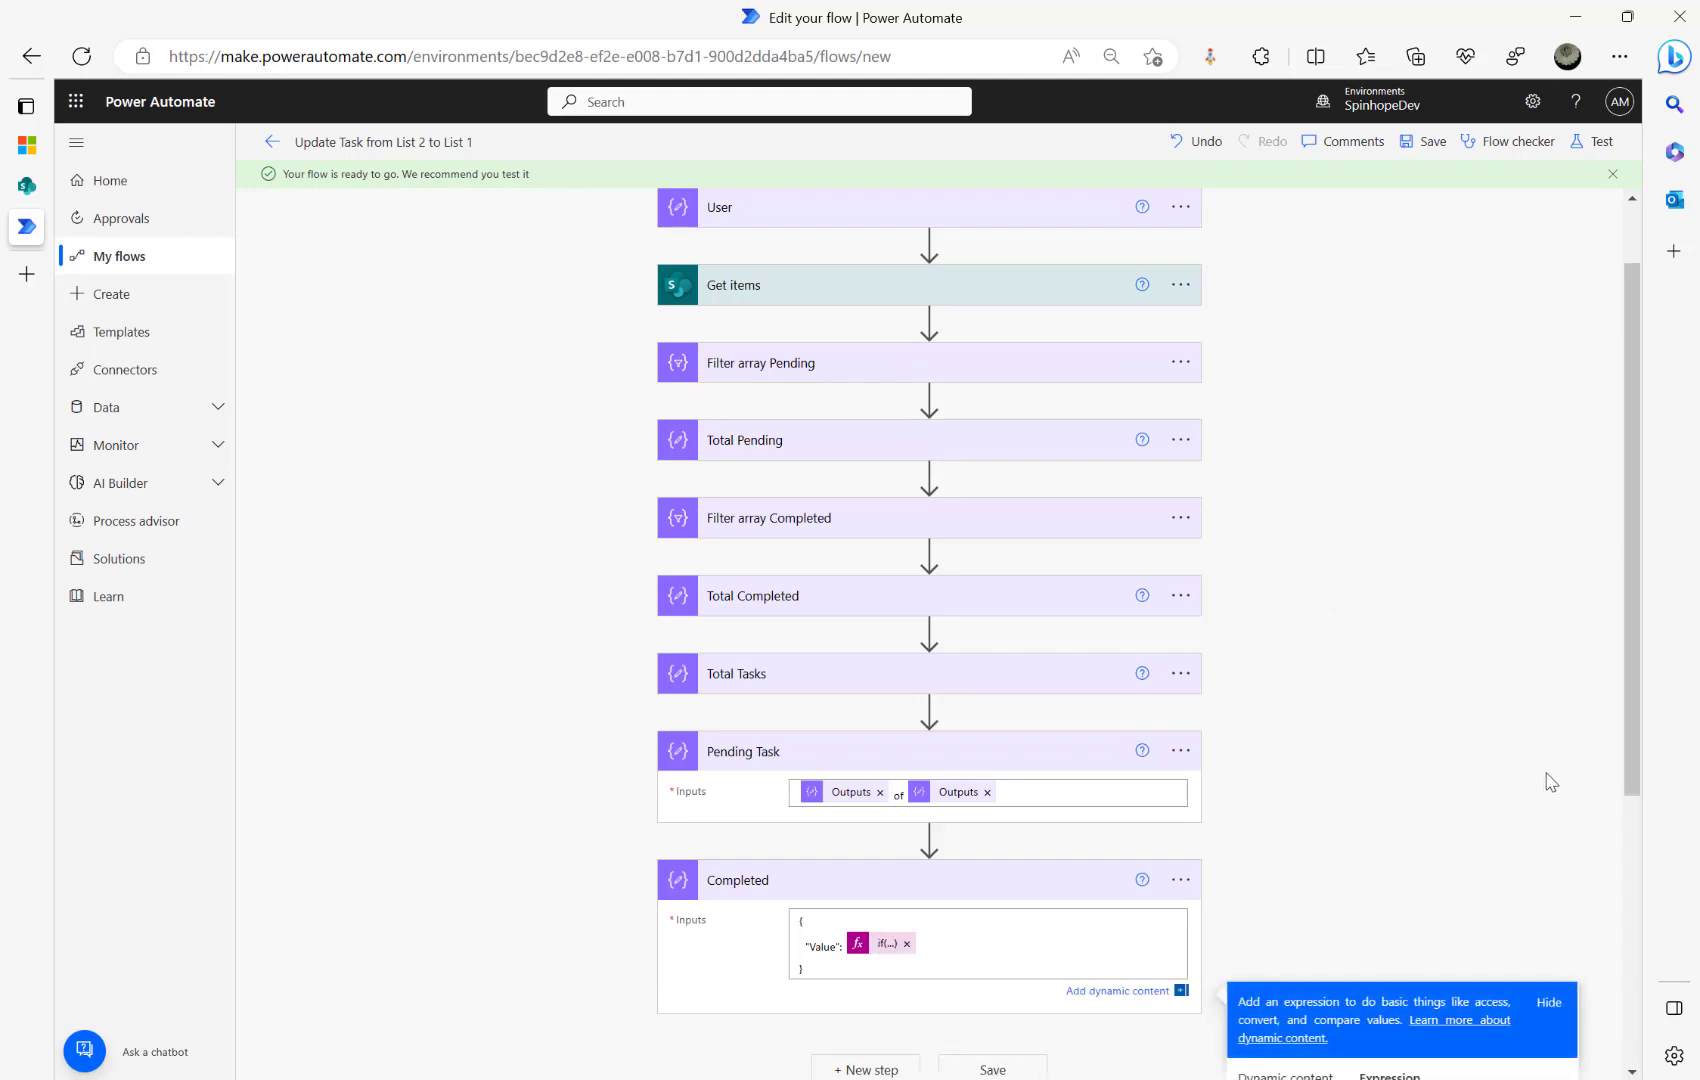
scroll(1547, 778, "down", 3)
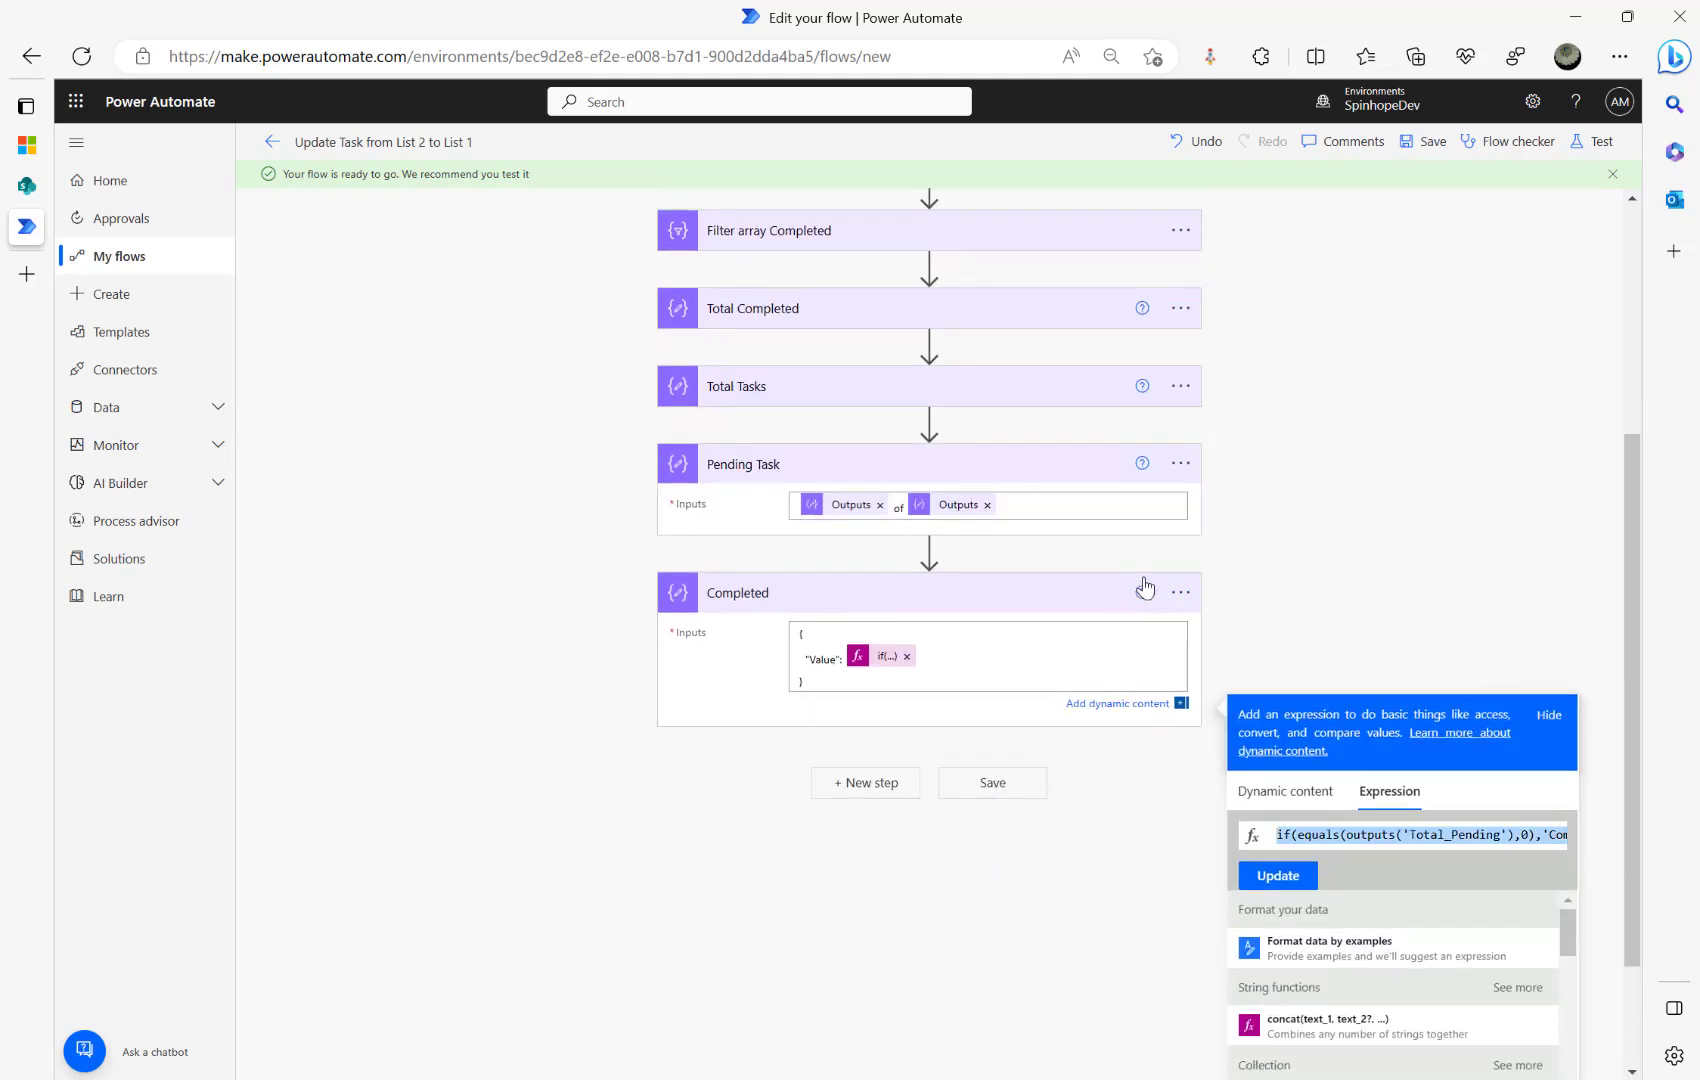
Step: Add a note to the Completed action containing if(equals(outputs('Total_Pending'),0),'Completed','In Progress')
left_click(1171, 598)
left_click(1181, 880)
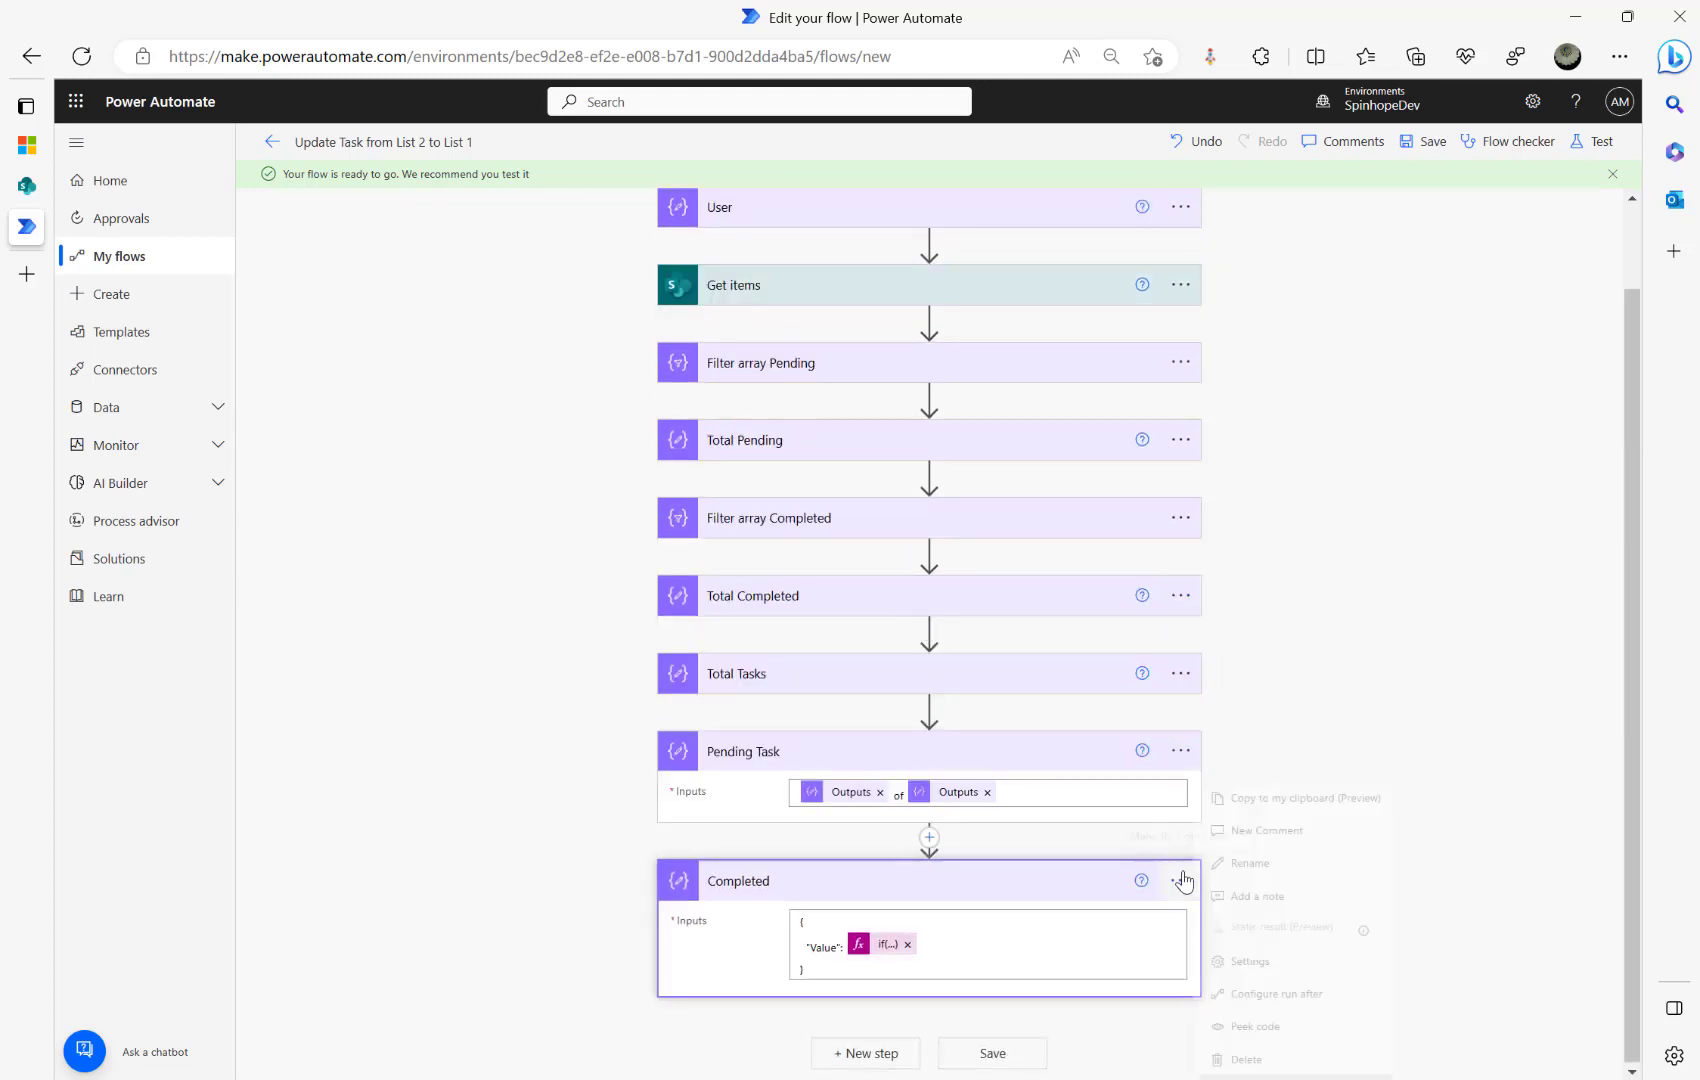
left_click(1265, 896)
type("if(equals(outputs('Total_Pending'),0),'Completed','In Progress')")
left_click(1396, 660)
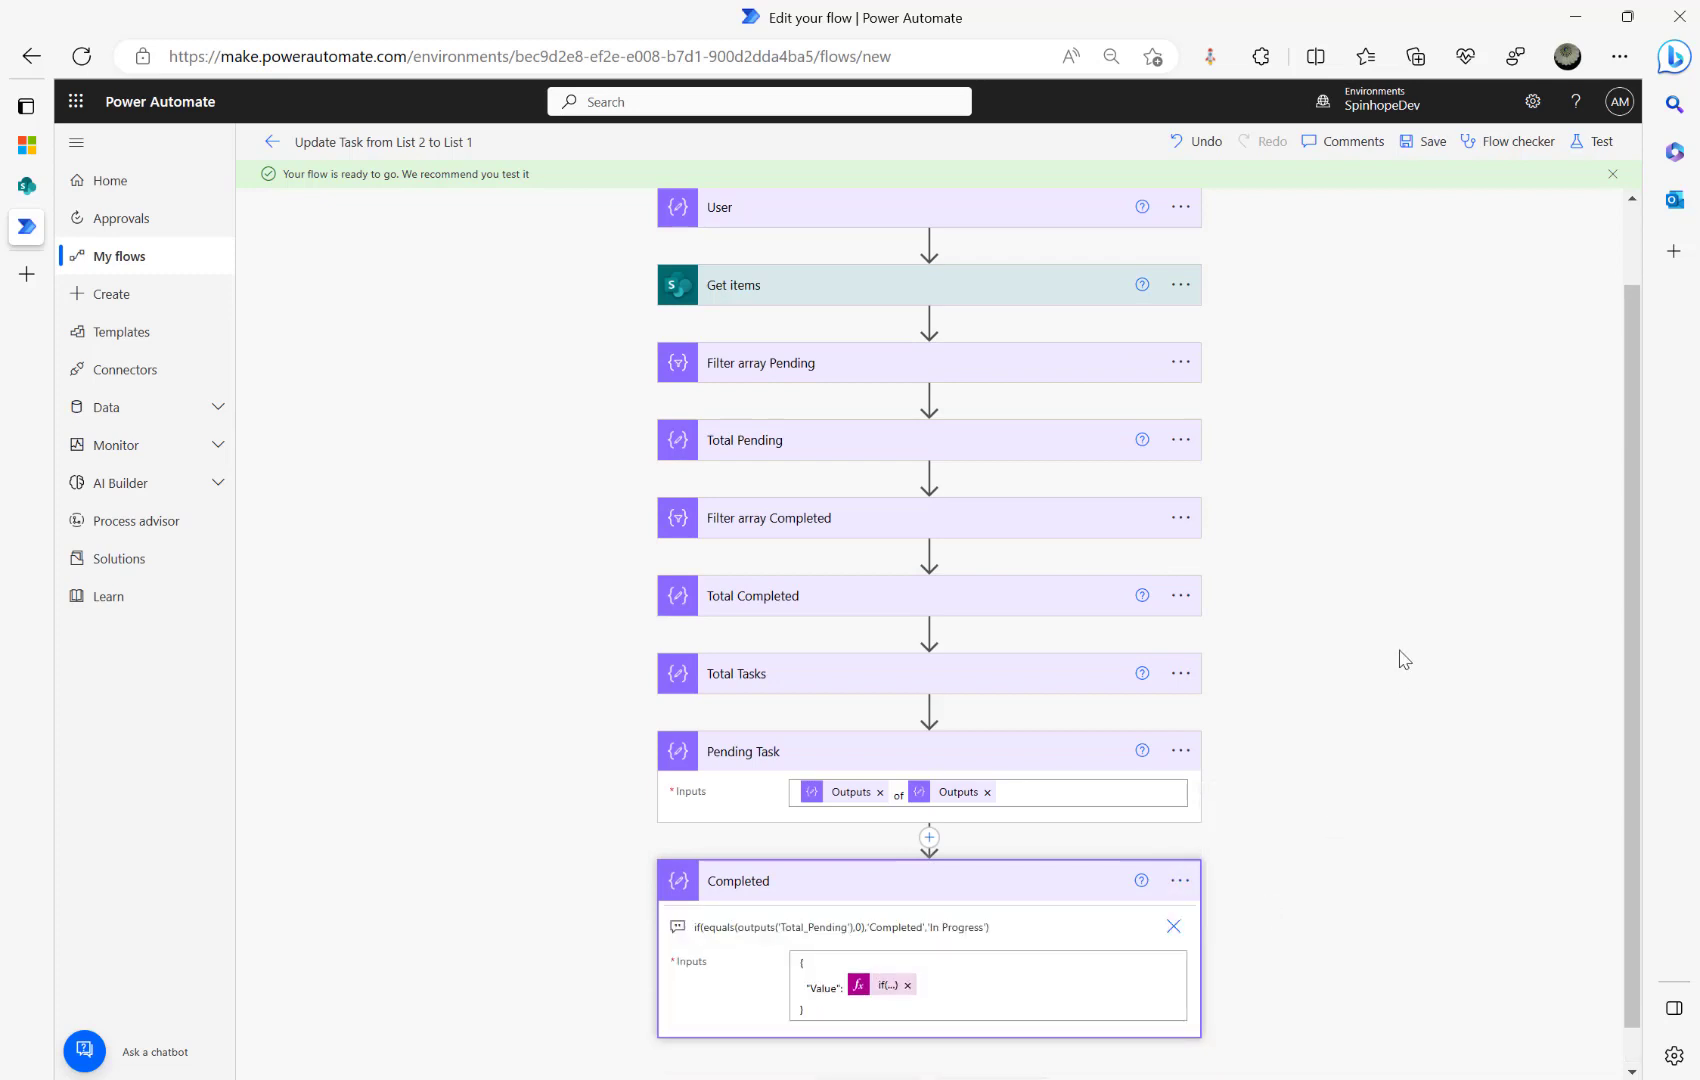
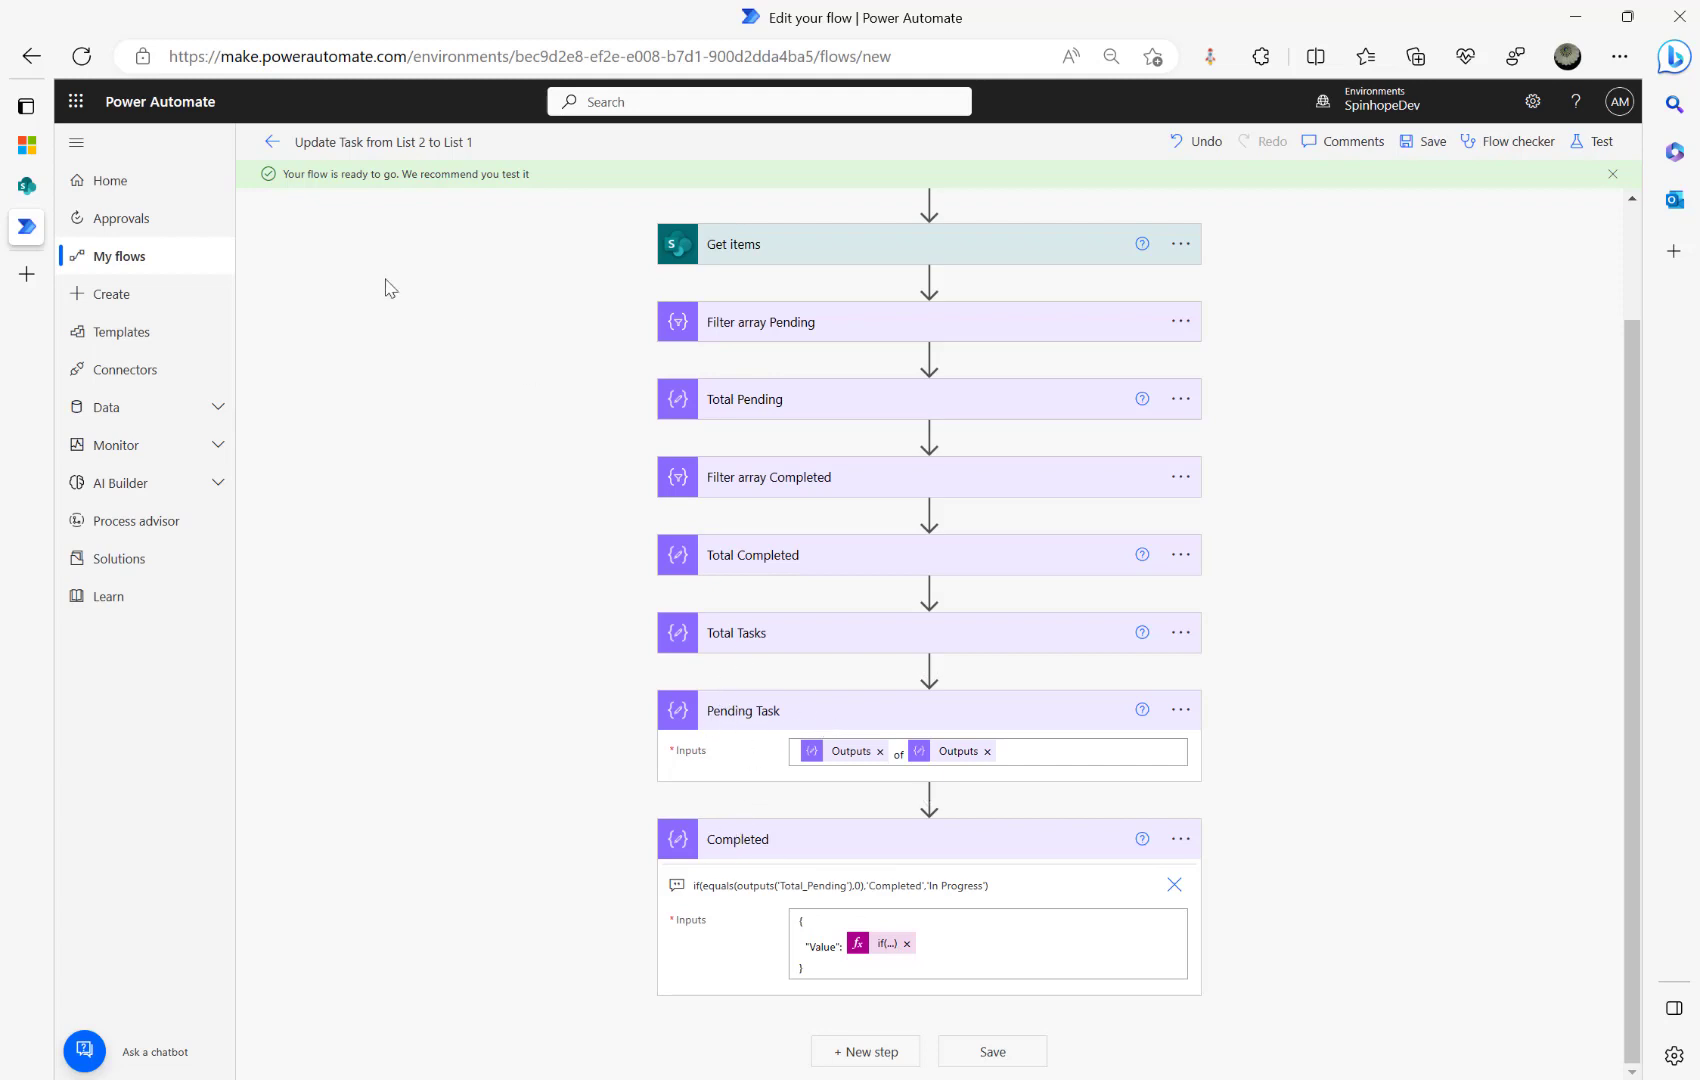
Step: Check List 1 in the forum post, return to the flow and collapse the Completed and Pending Task actions
left_click(27, 146)
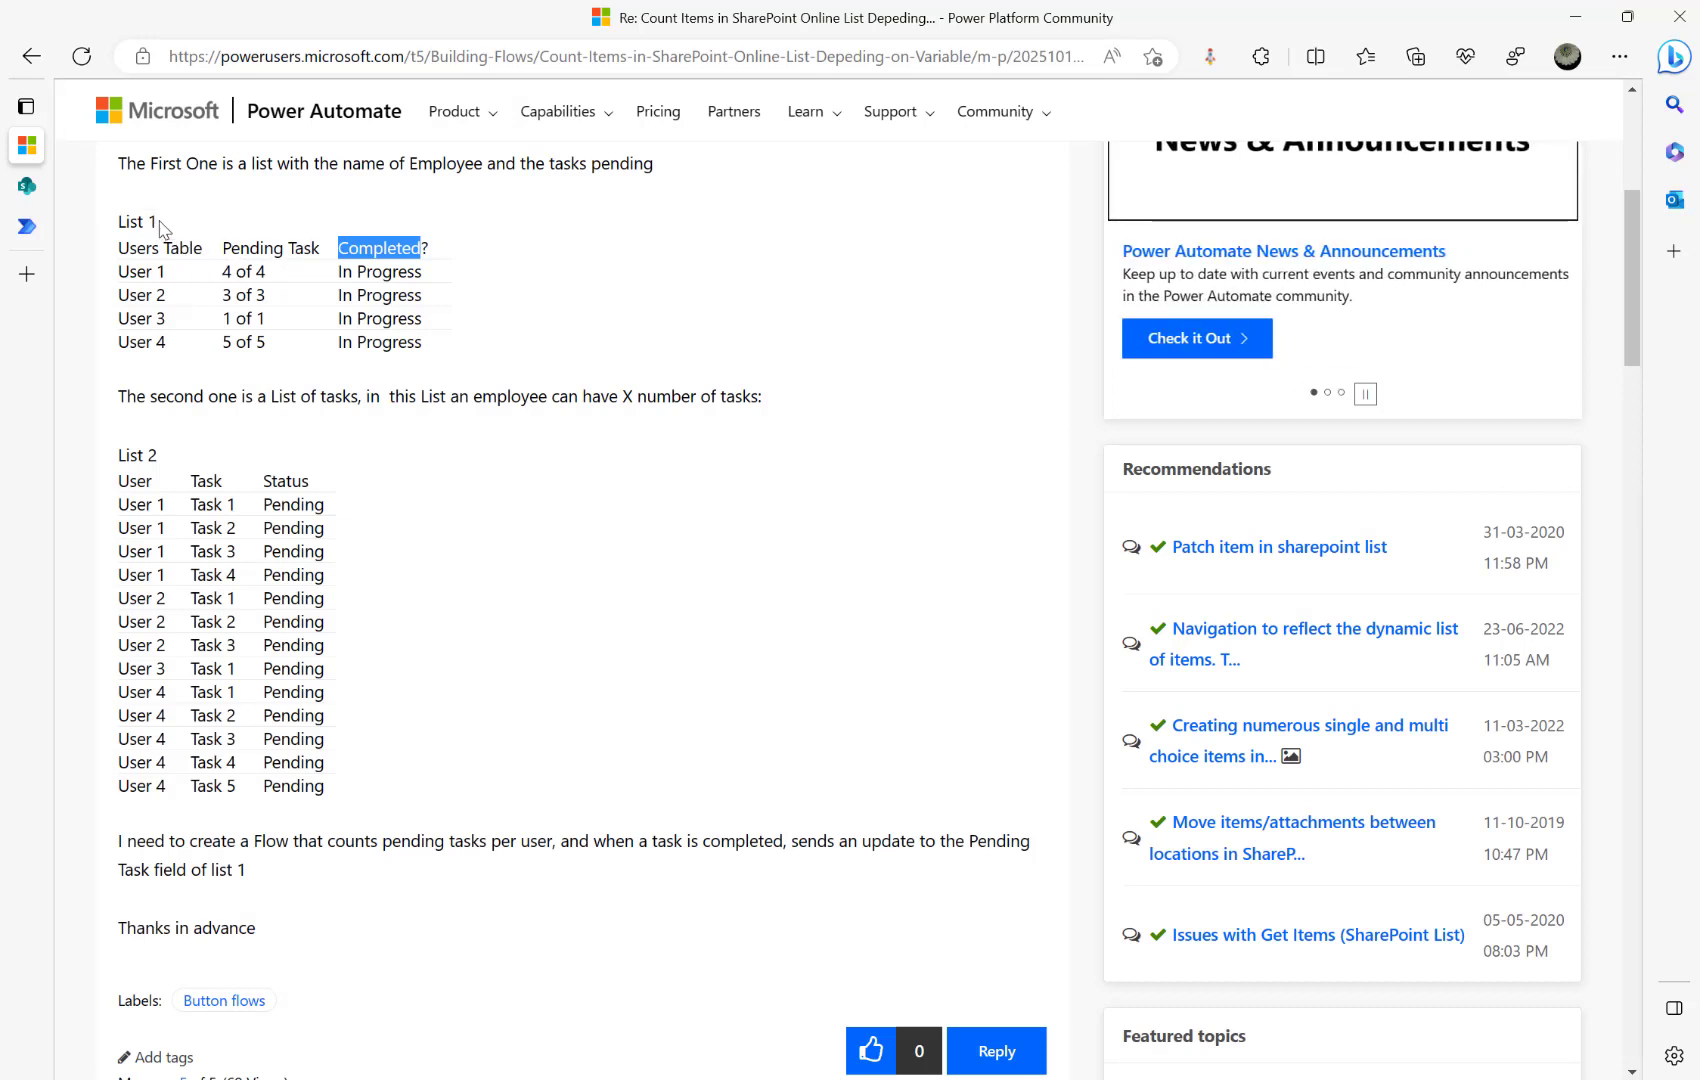
left_click(38, 240)
left_click(884, 838)
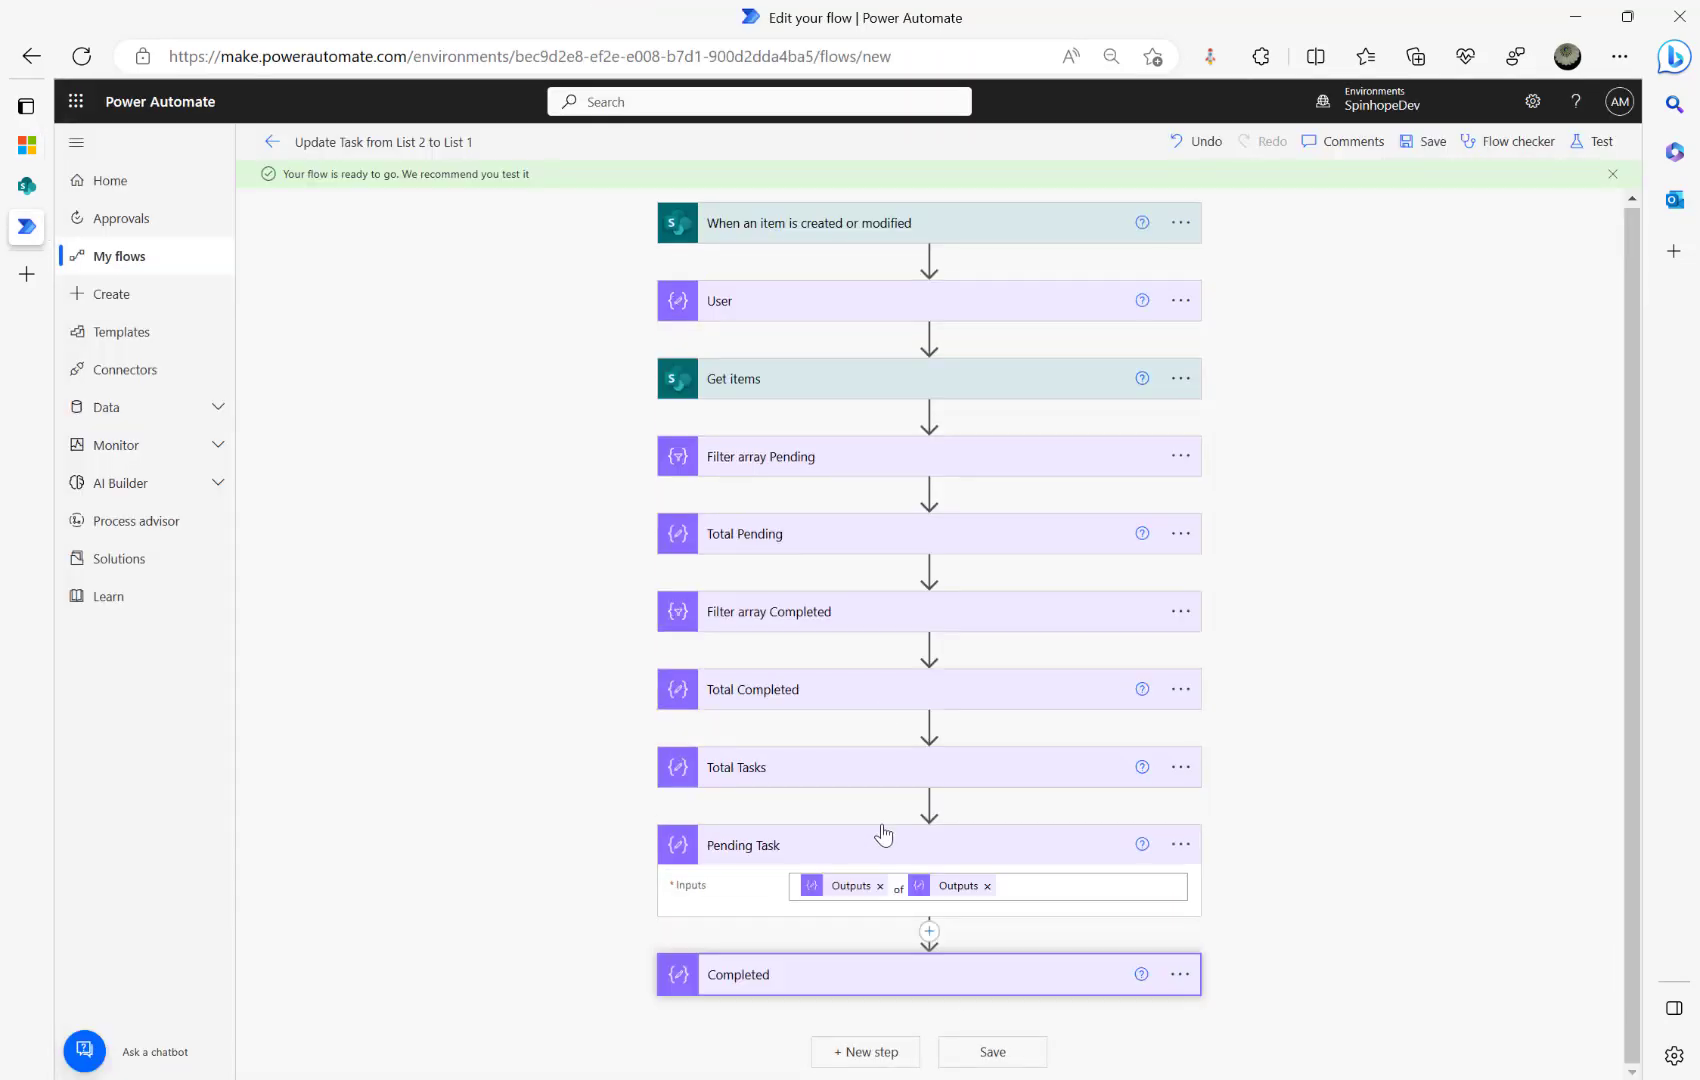
left_click(843, 848)
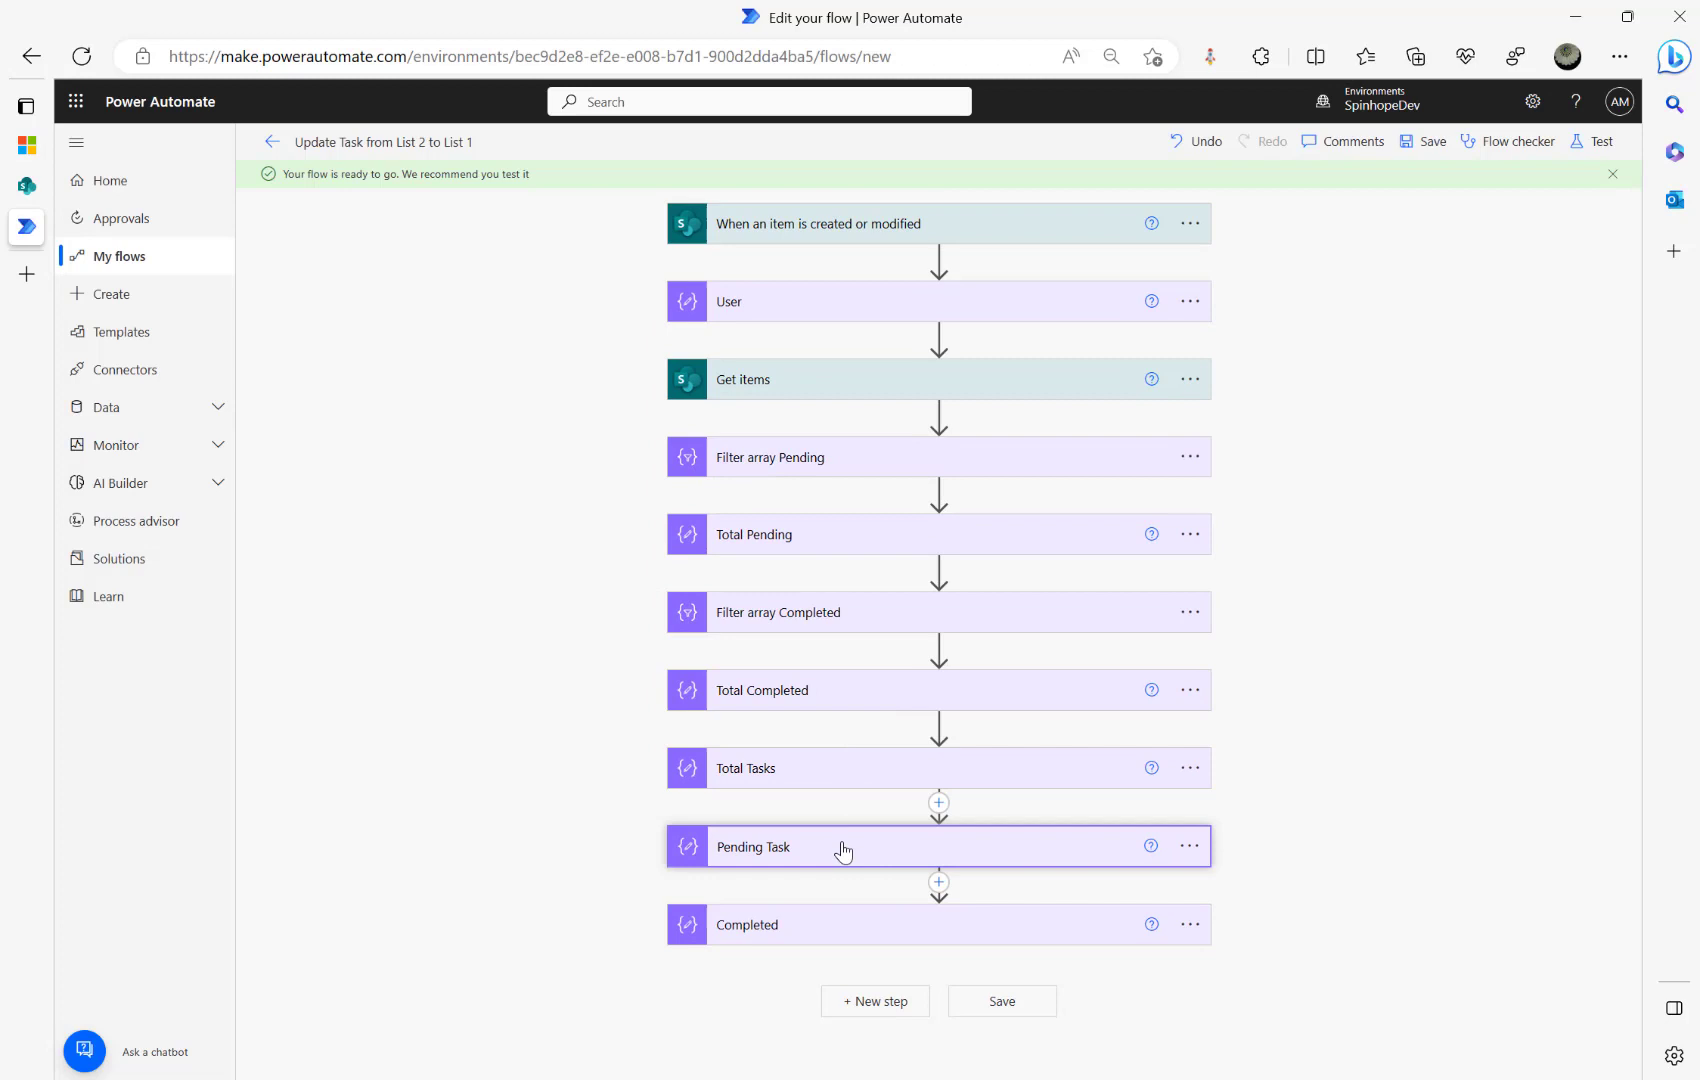
Step: Copy the Get items action and add the copy as a new step after Completed
left_click(858, 1000)
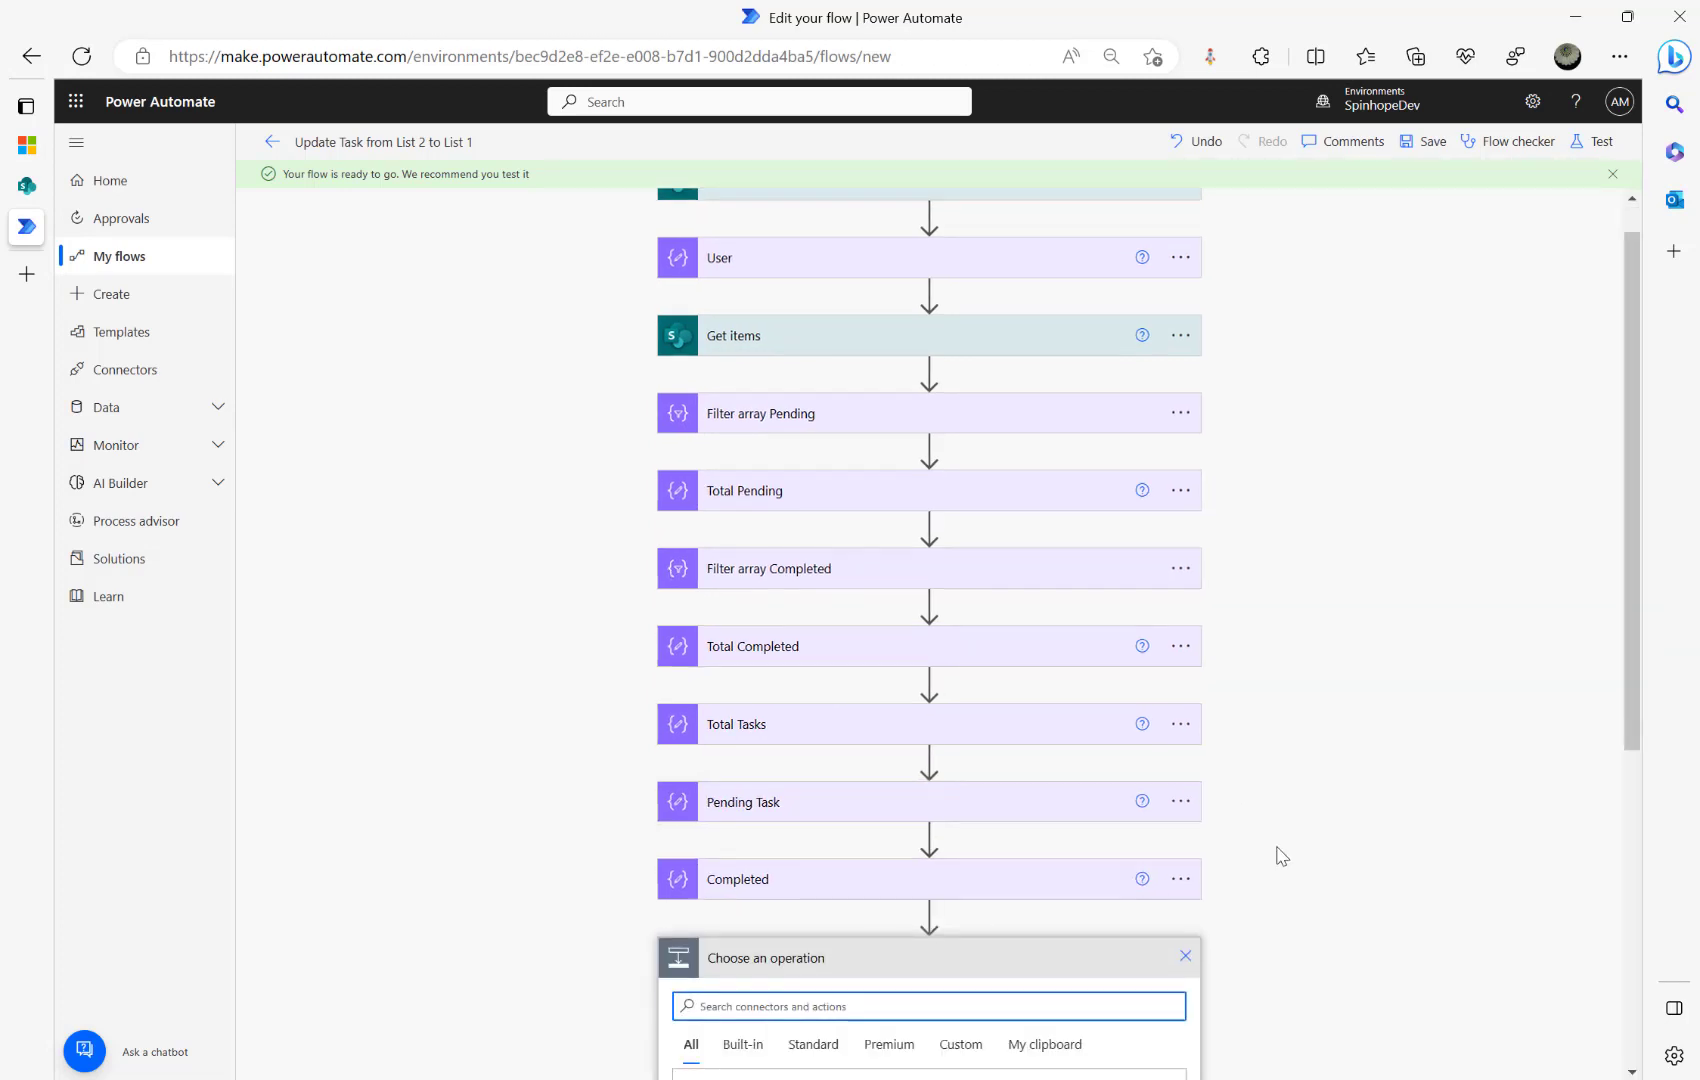
scroll(512, 570, "up", 4)
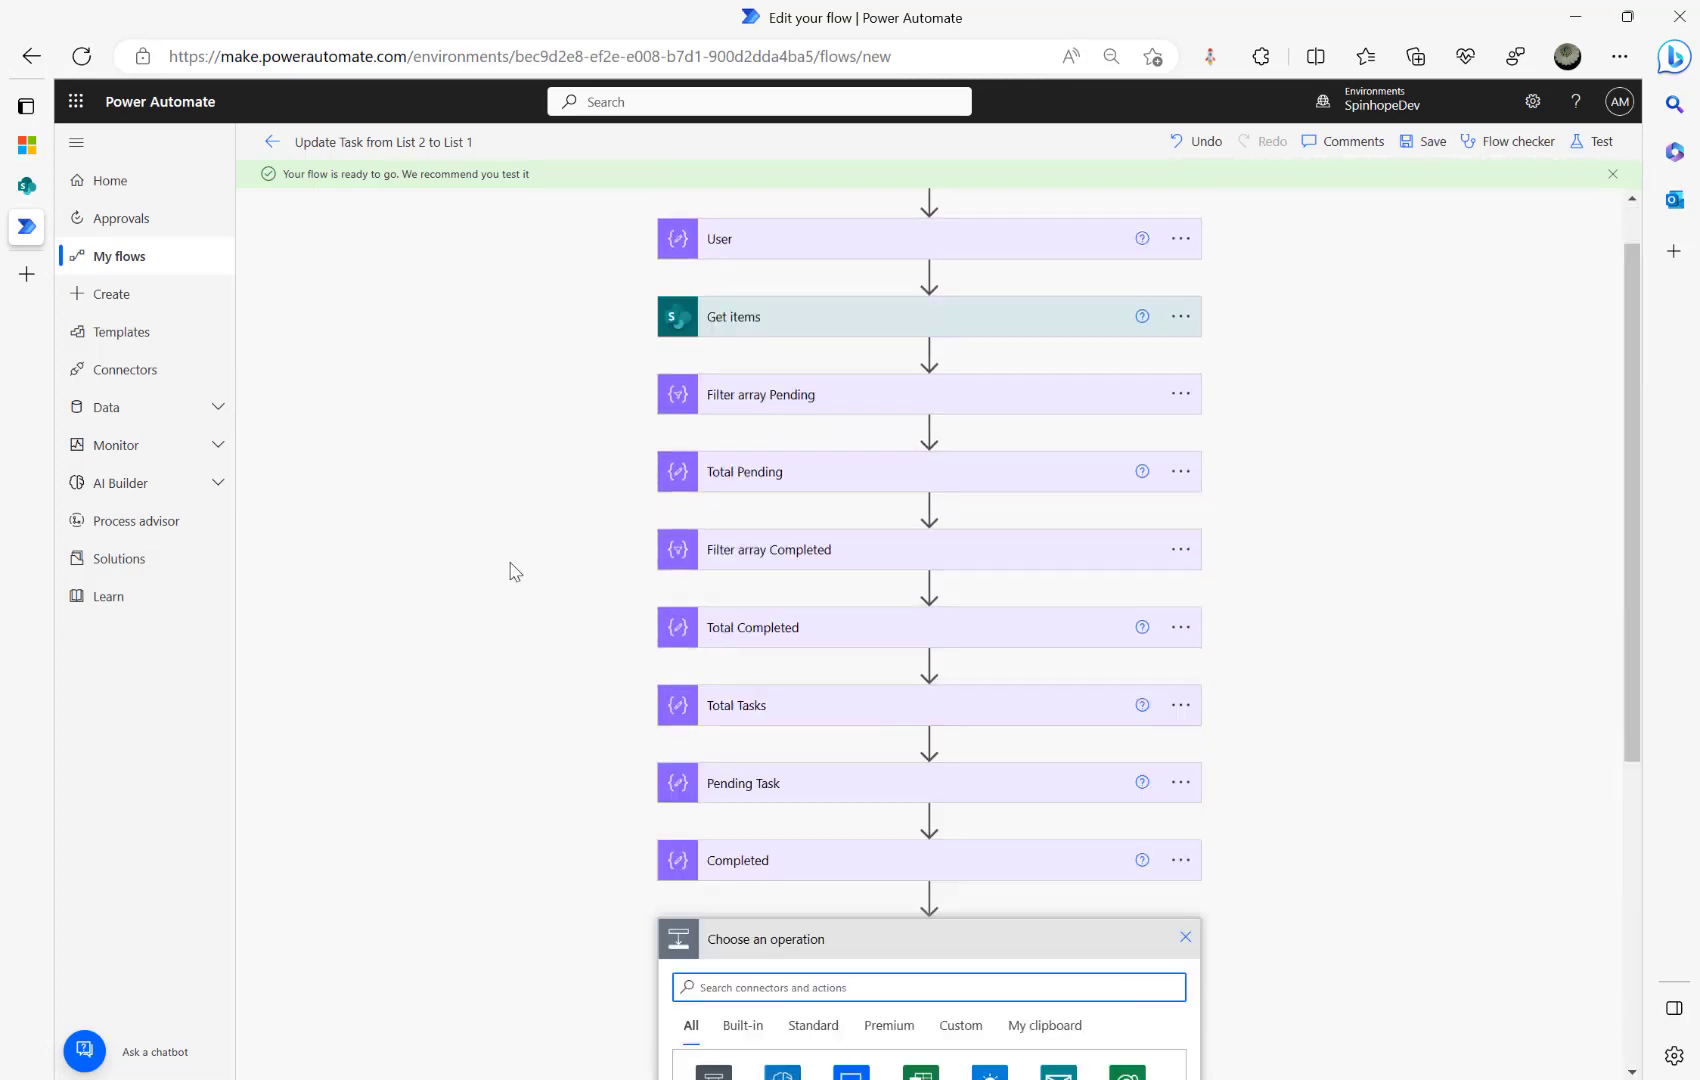
left_click(1181, 381)
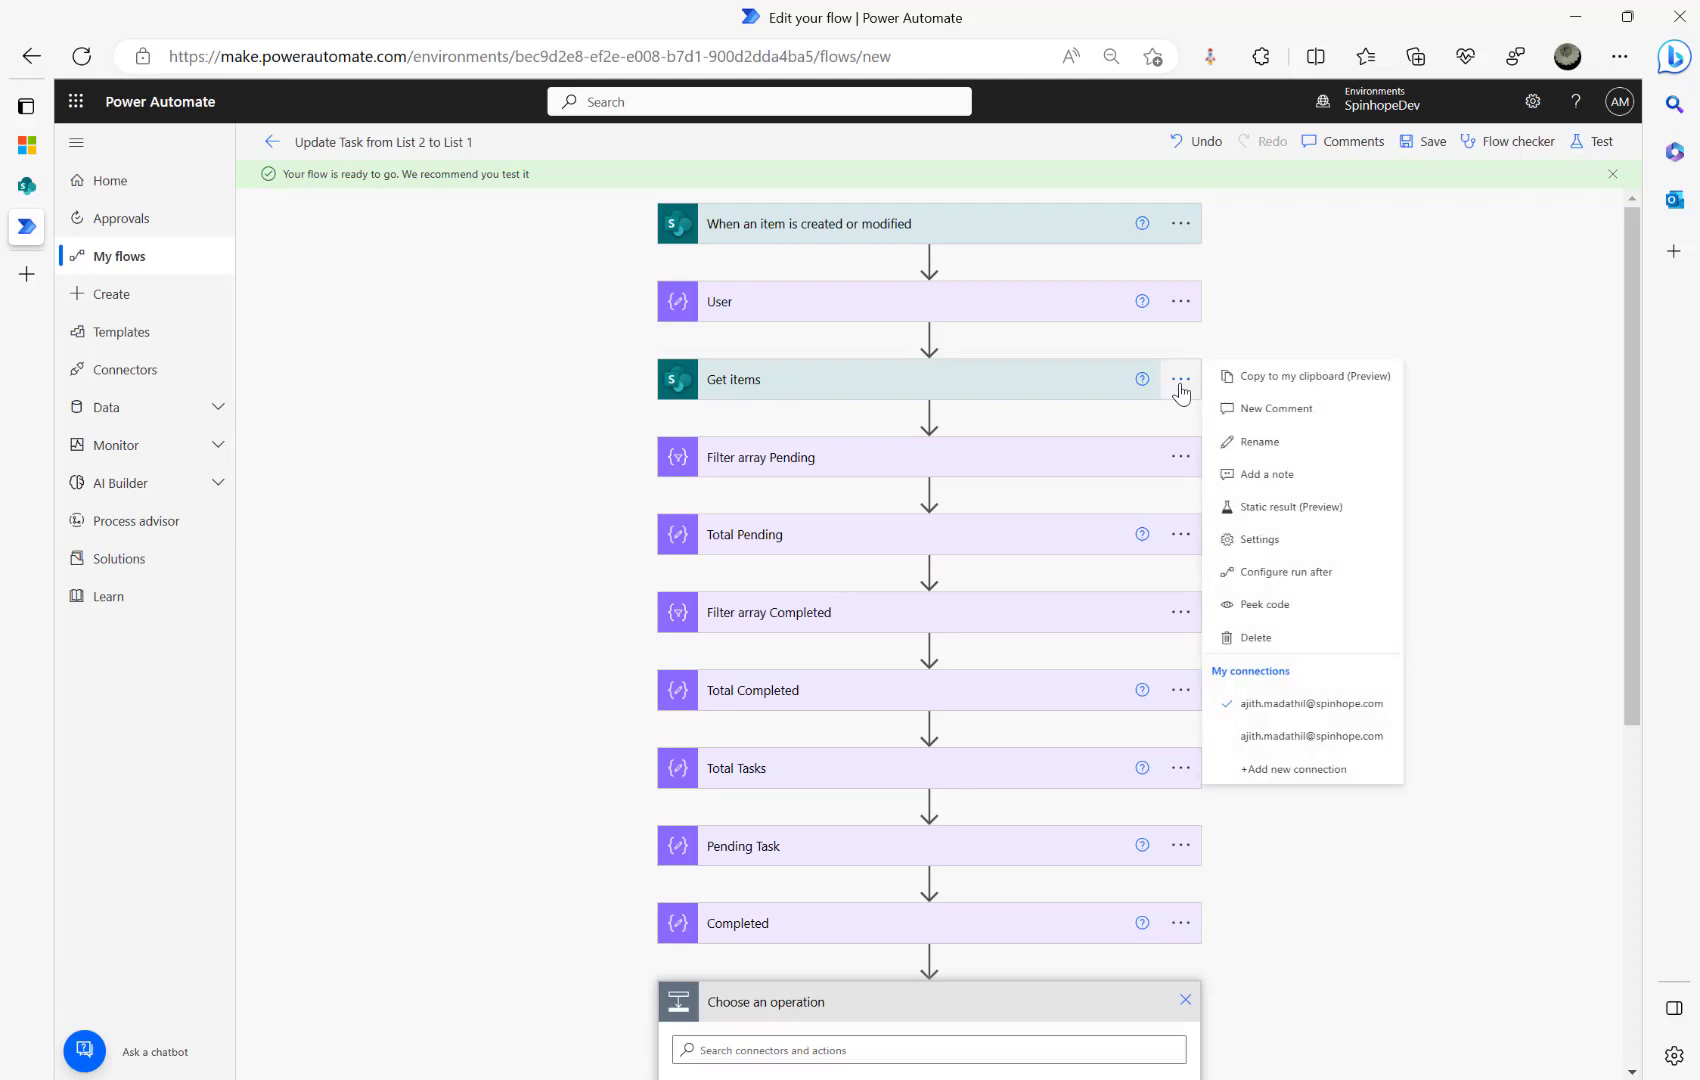
left_click(1285, 377)
scroll(1165, 645, "down", 5)
left_click(1050, 512)
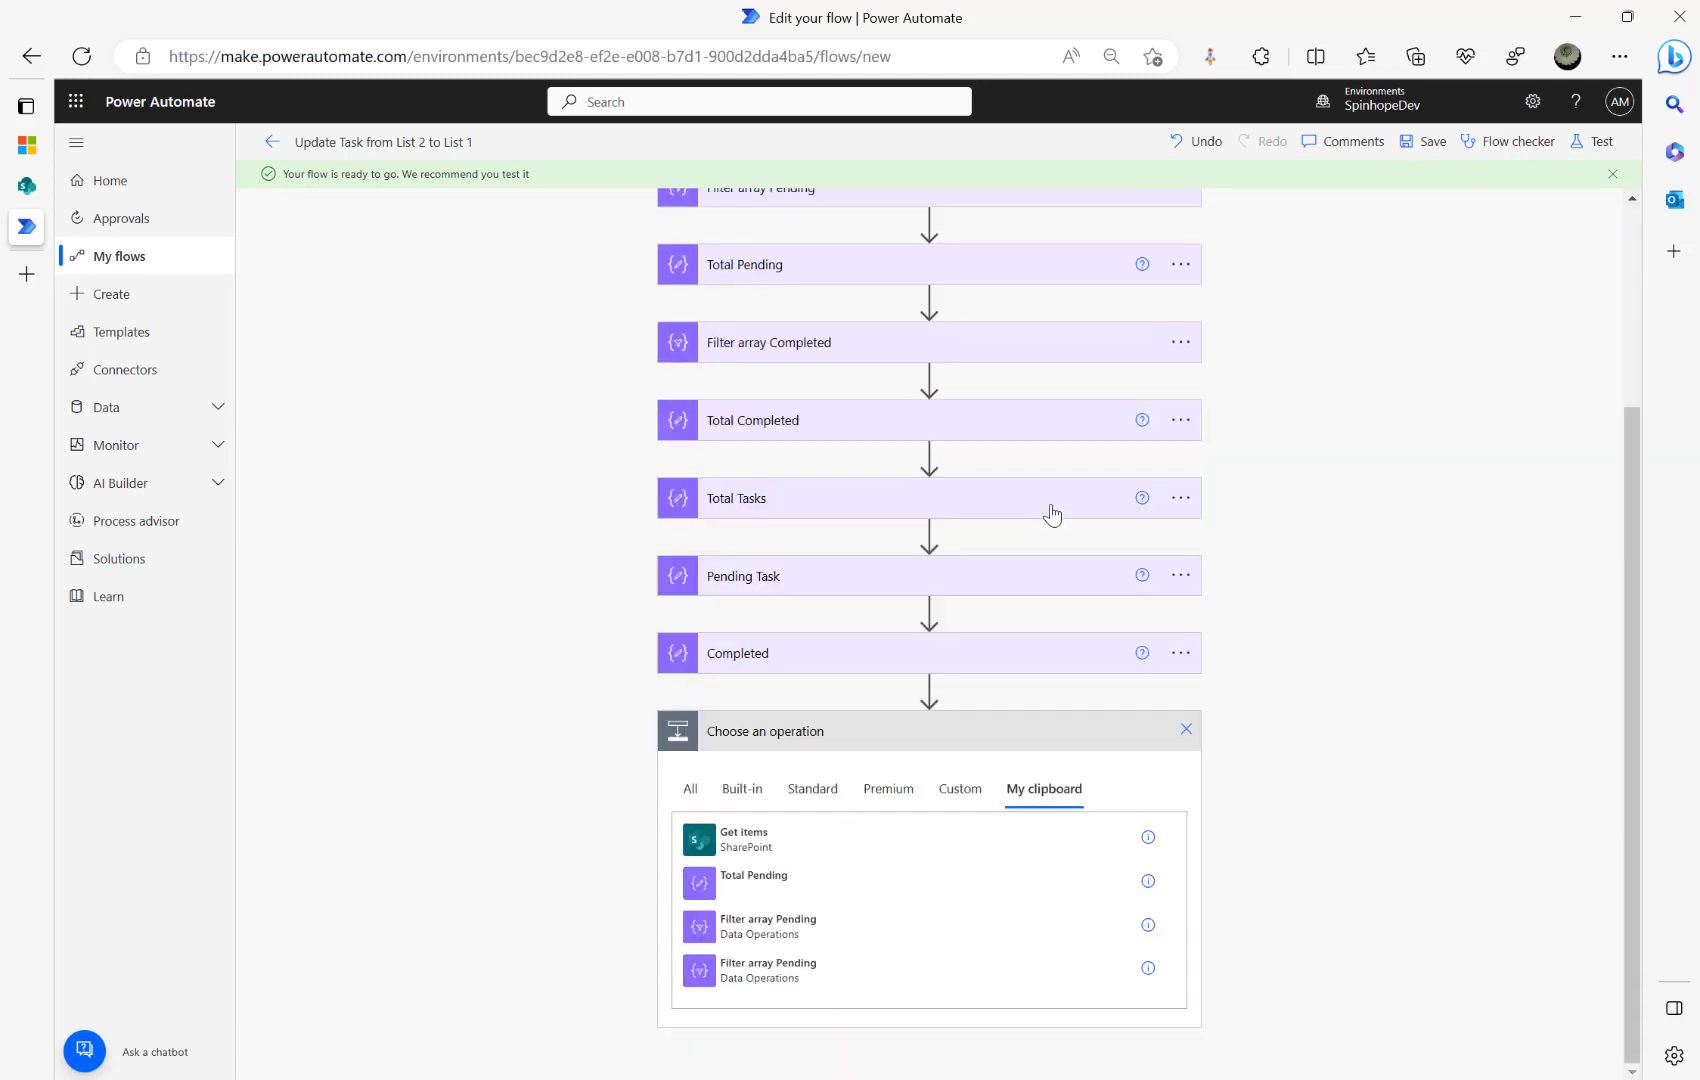
left_click(759, 852)
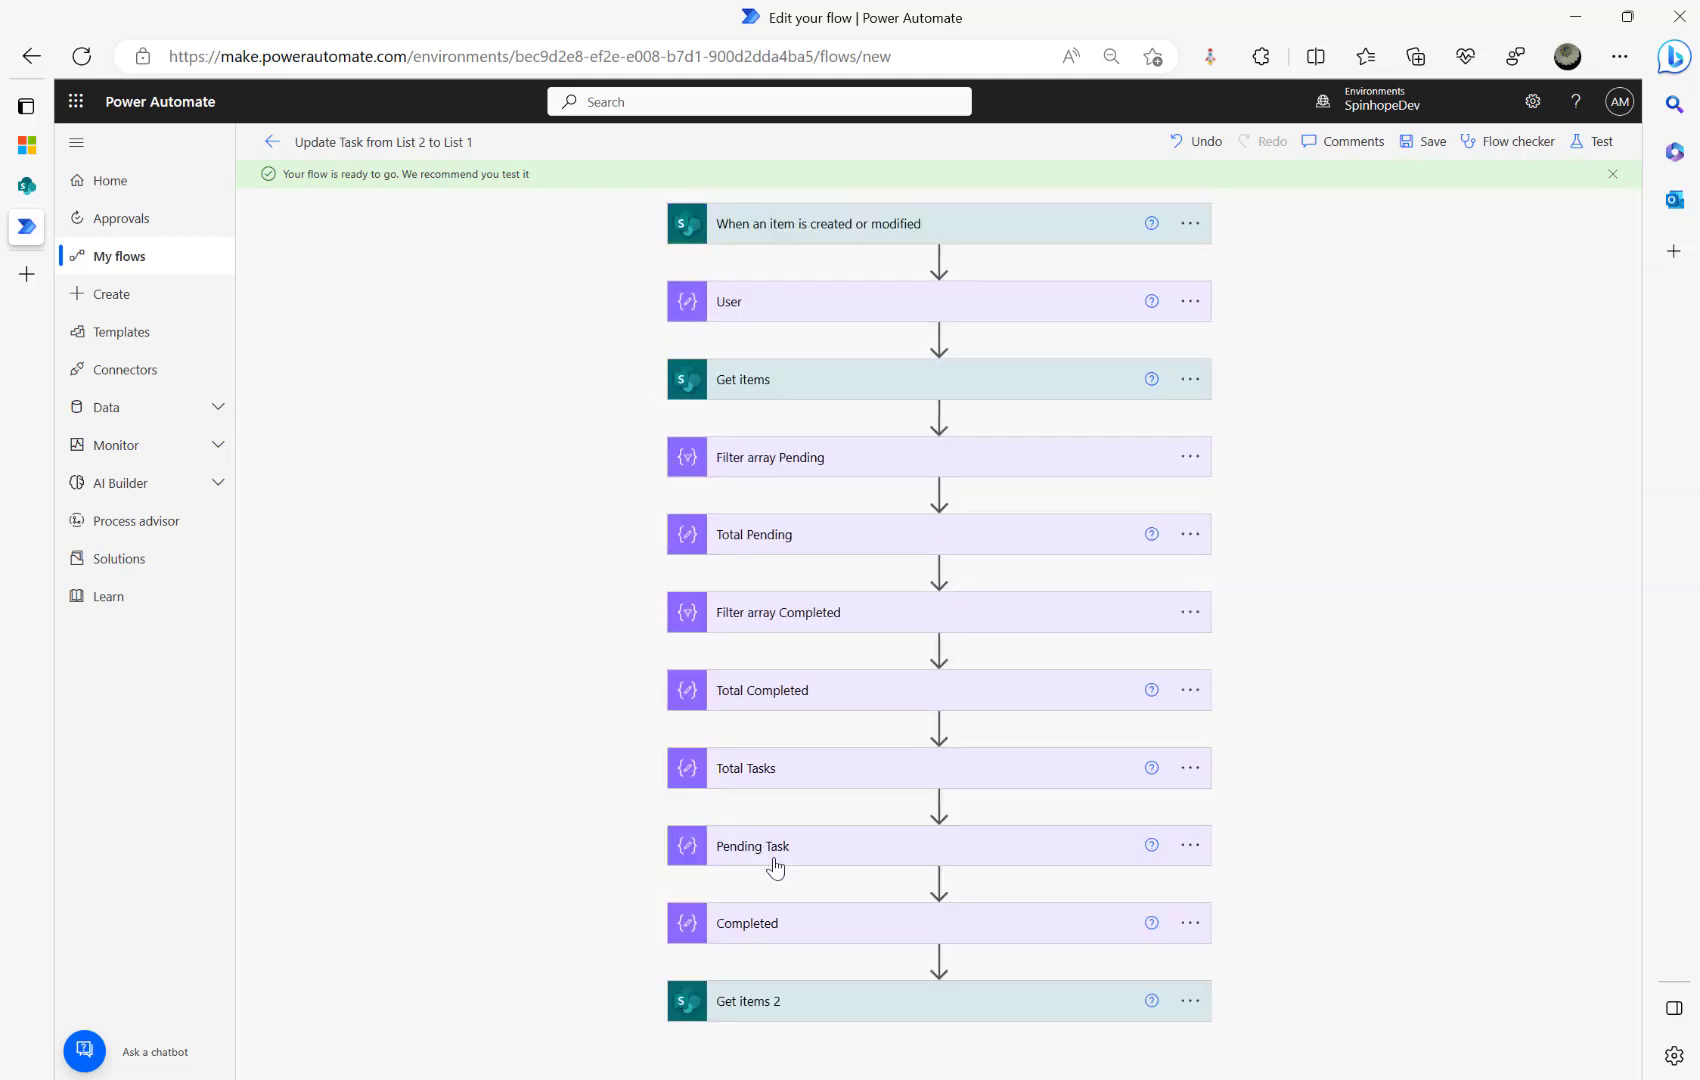
Step: Expand the copied Get items action and rename it as Get items List1
left_click(792, 1003)
scroll(1188, 580, "down", 2)
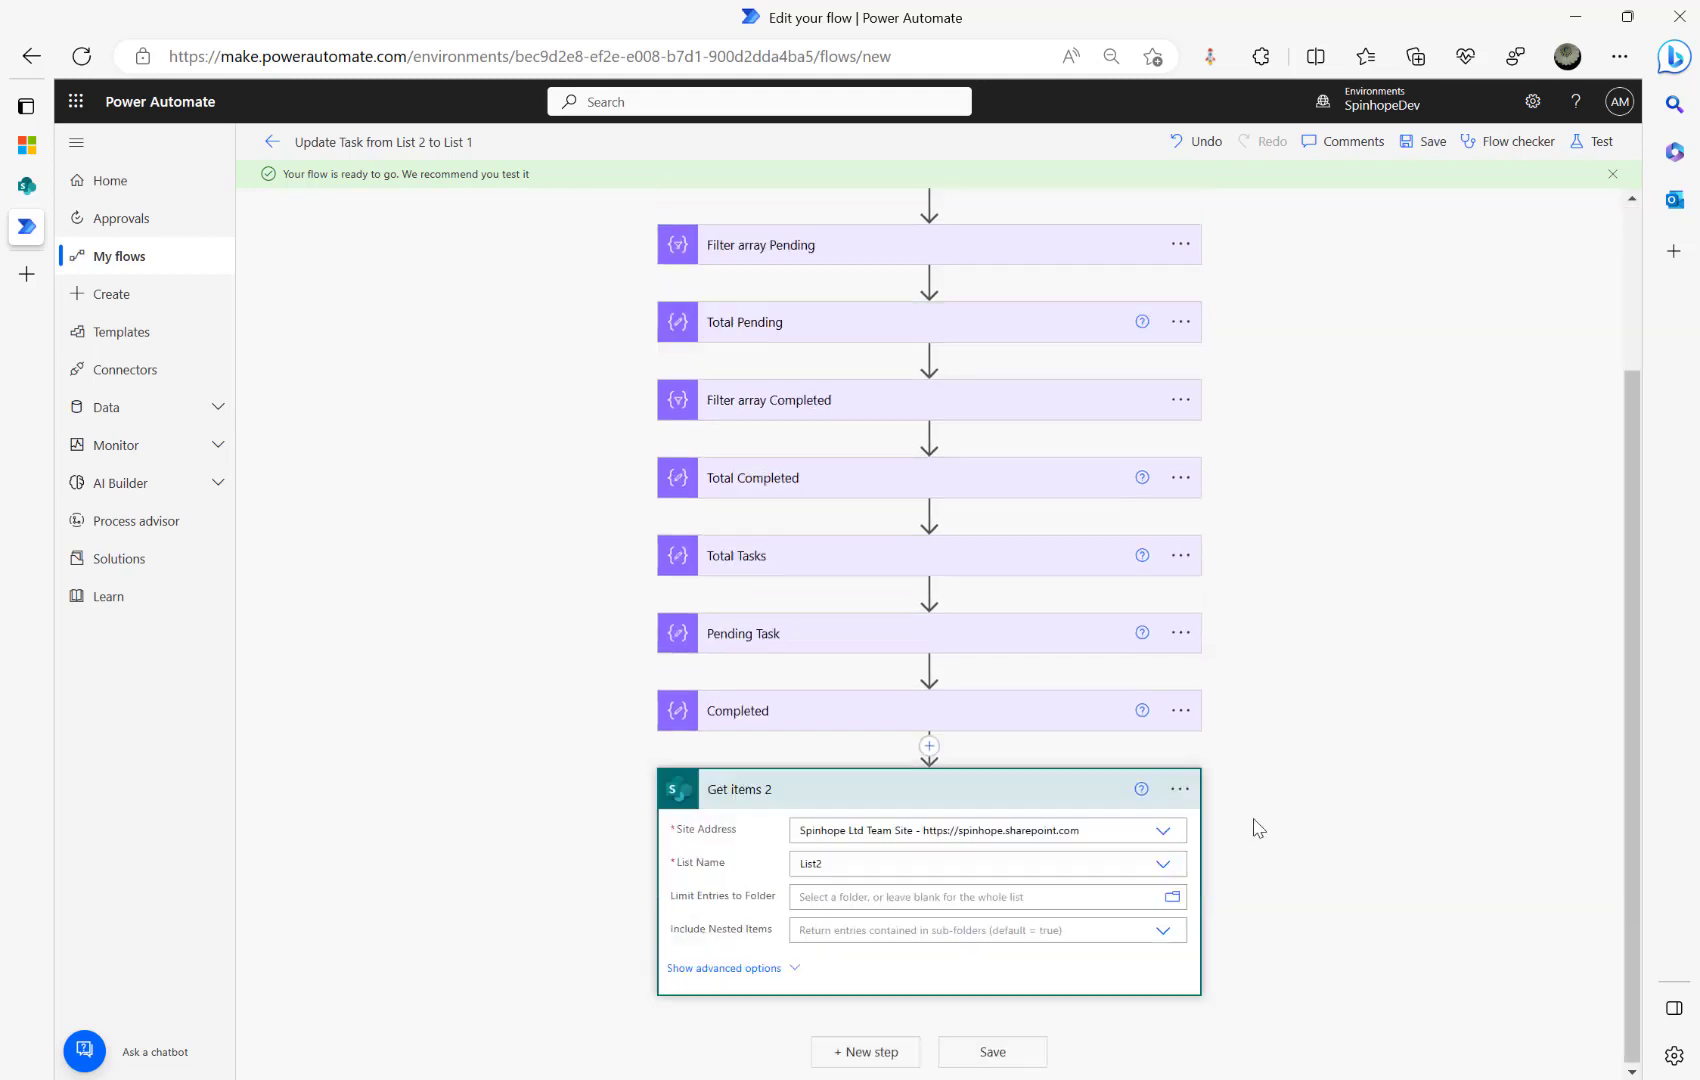
left_click(1180, 789)
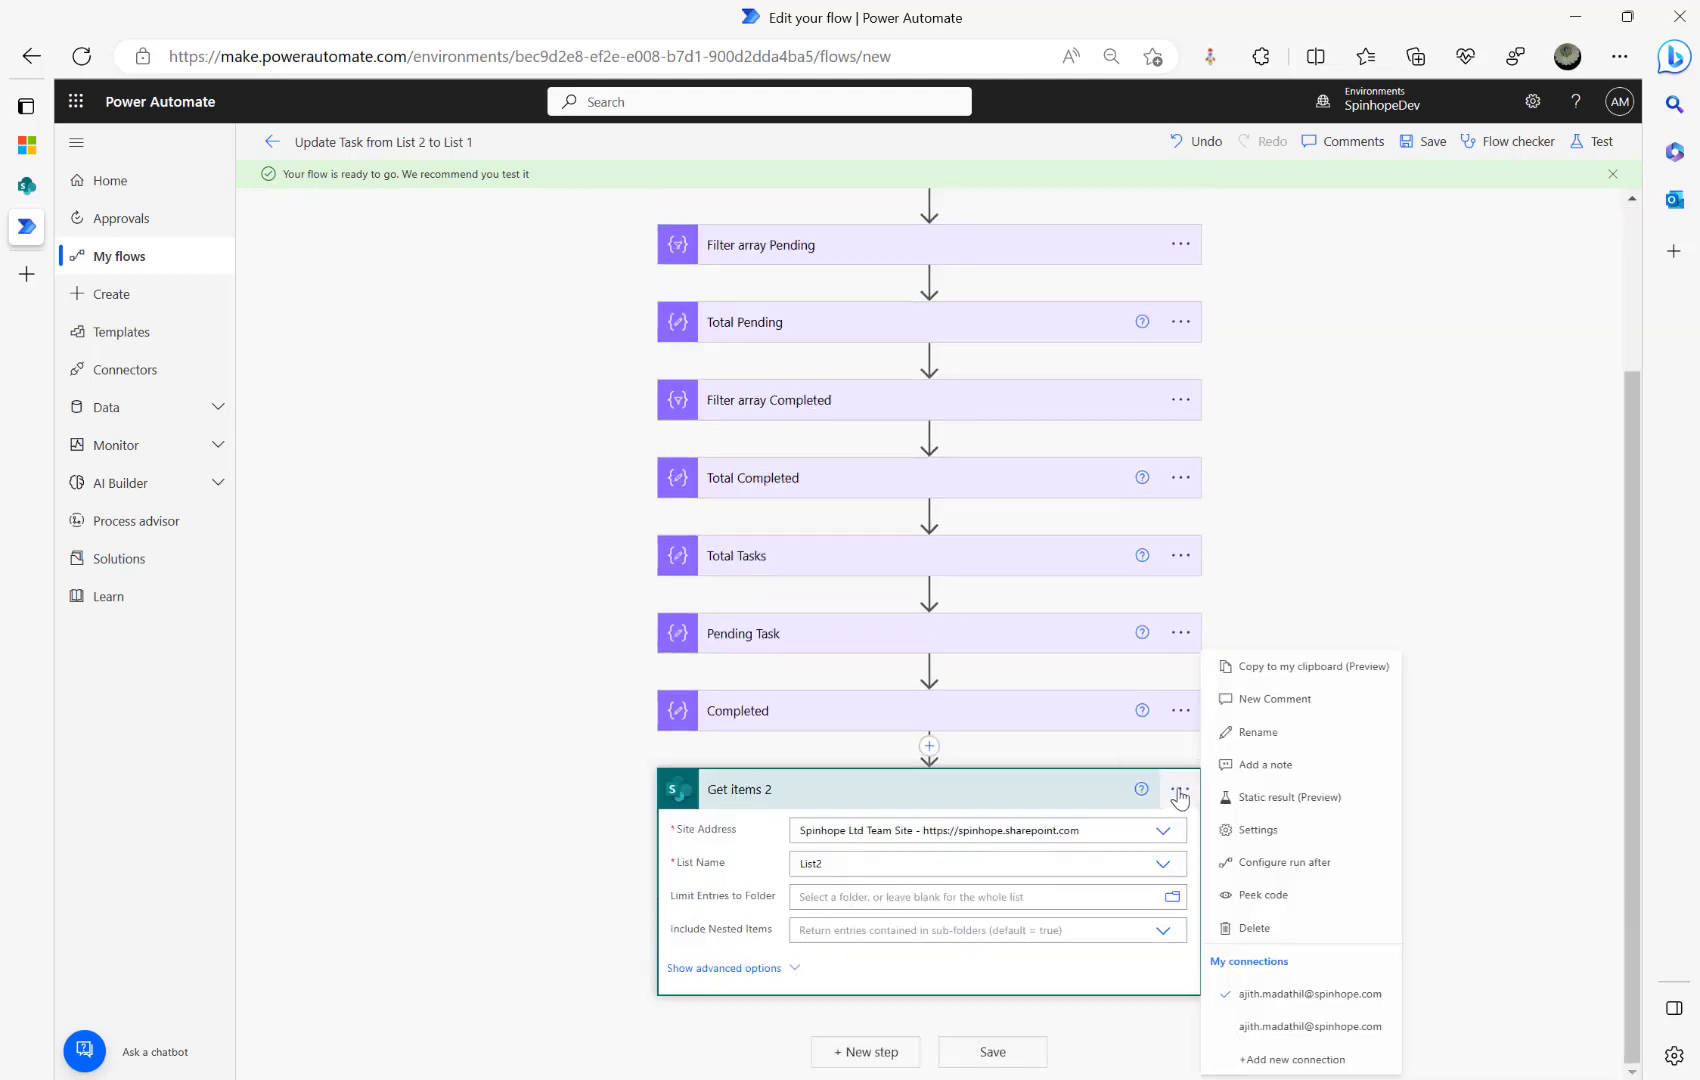
left_click(1283, 734)
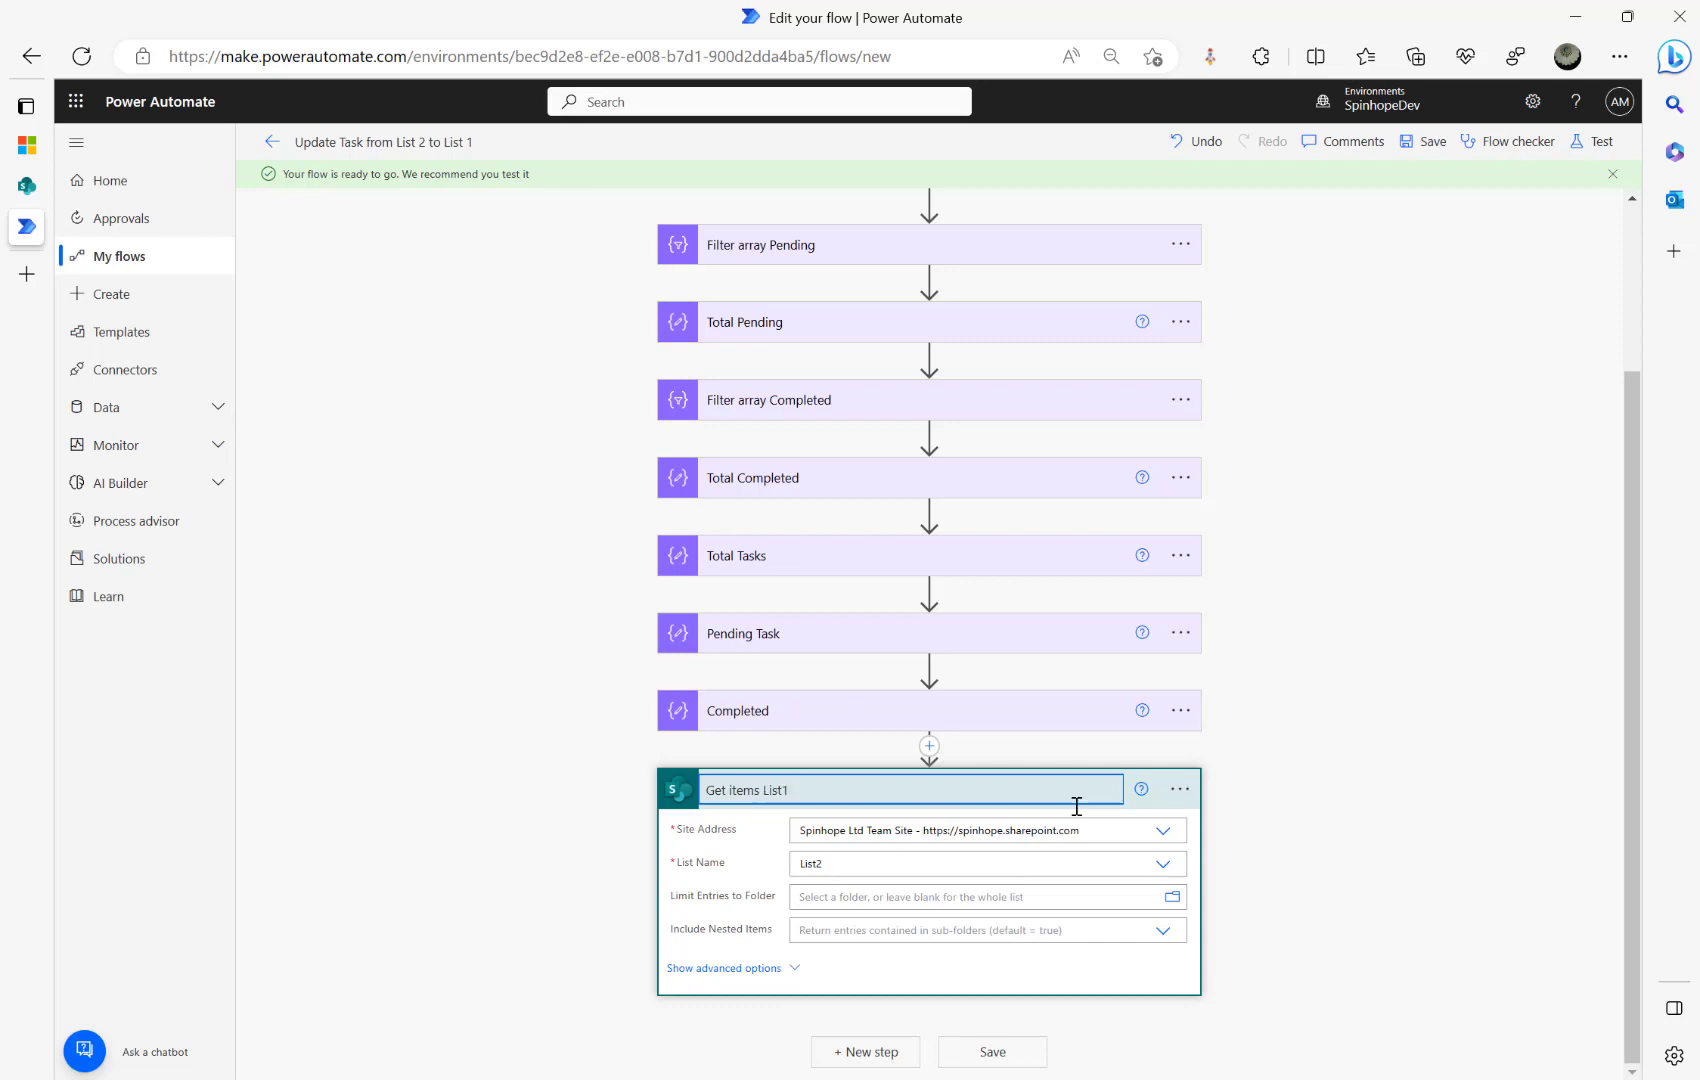
type("List1")
Step: Set the List Name of Get items List1 to List1 and show the action's advanced options
left_click(1162, 863)
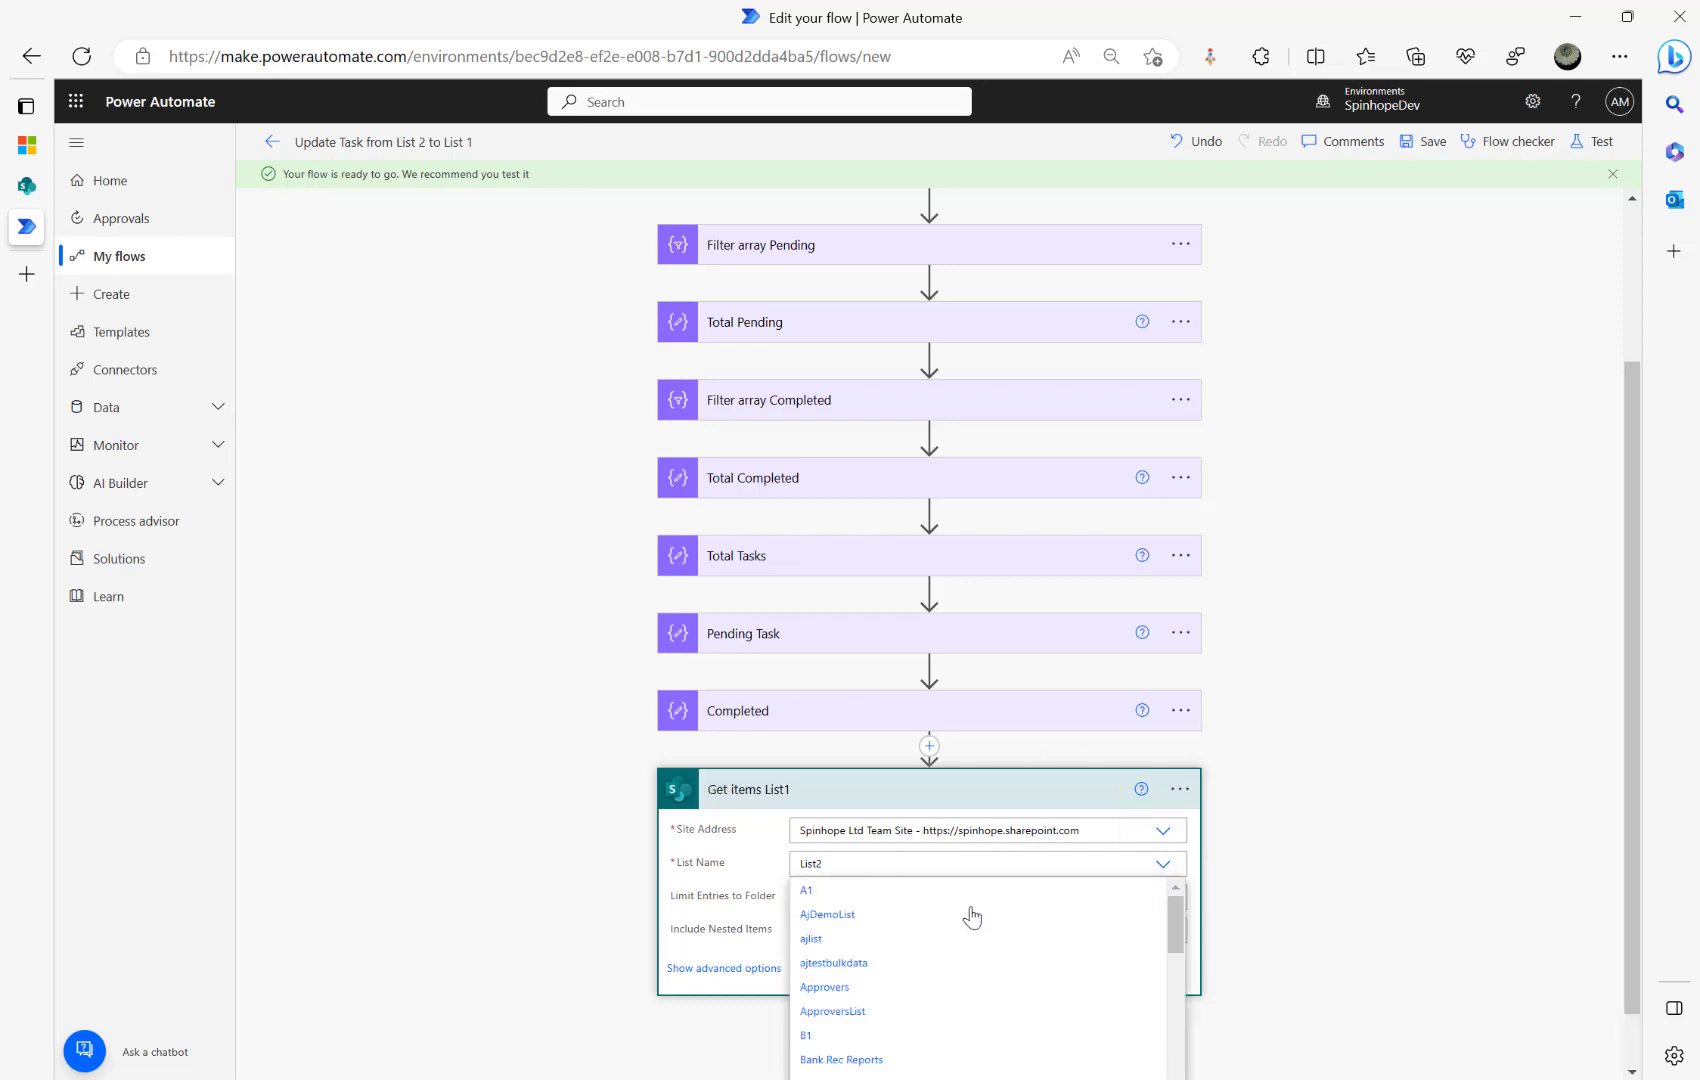
left_click(877, 863)
key("BackSpace")
type("1")
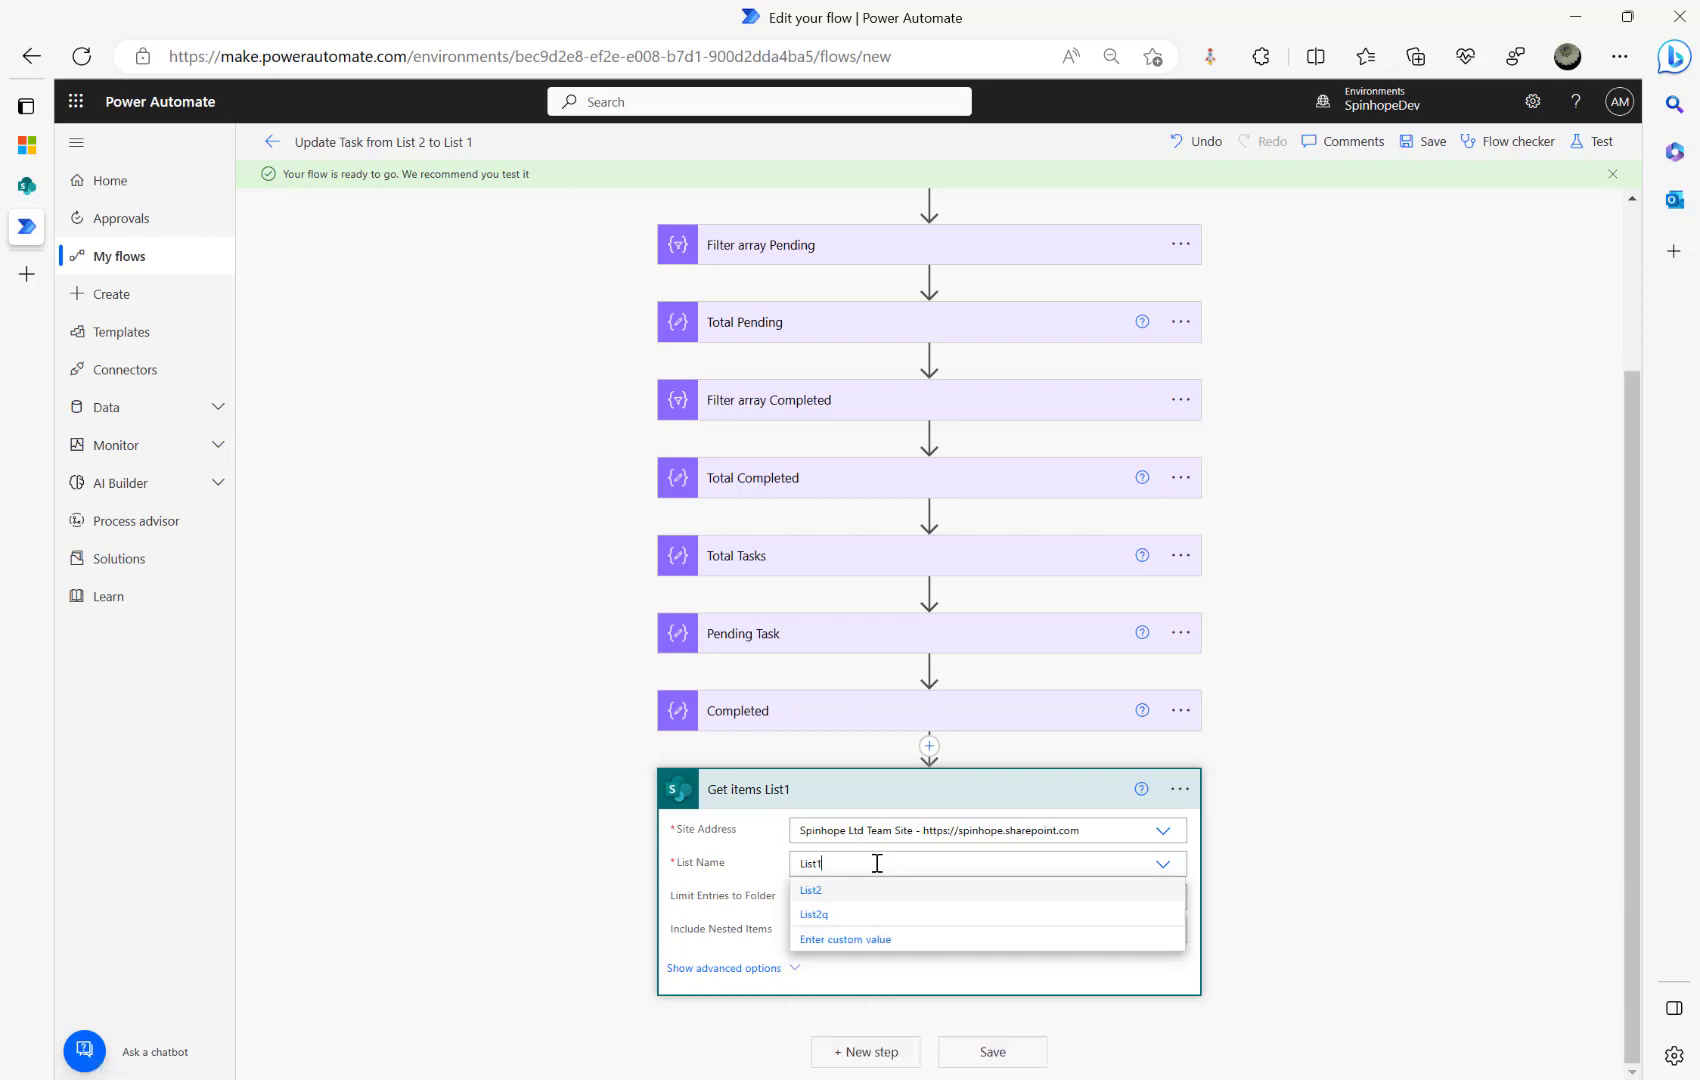
left_click(858, 898)
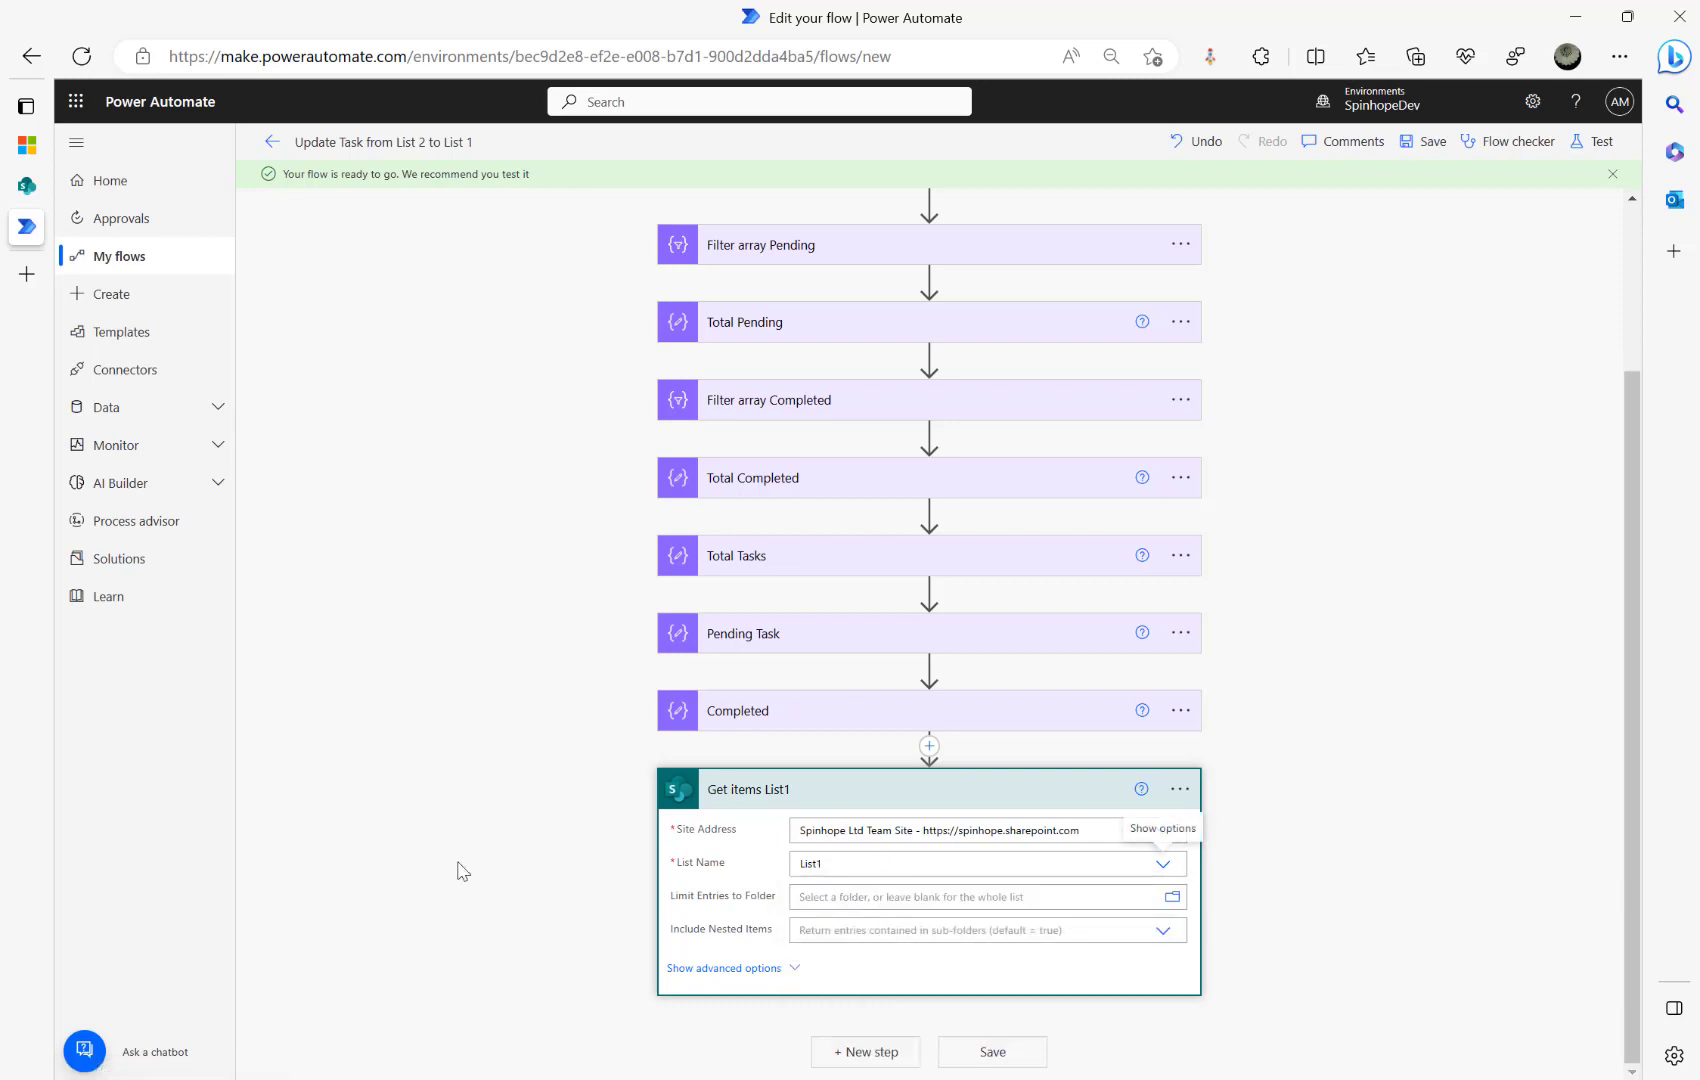
left_click(733, 968)
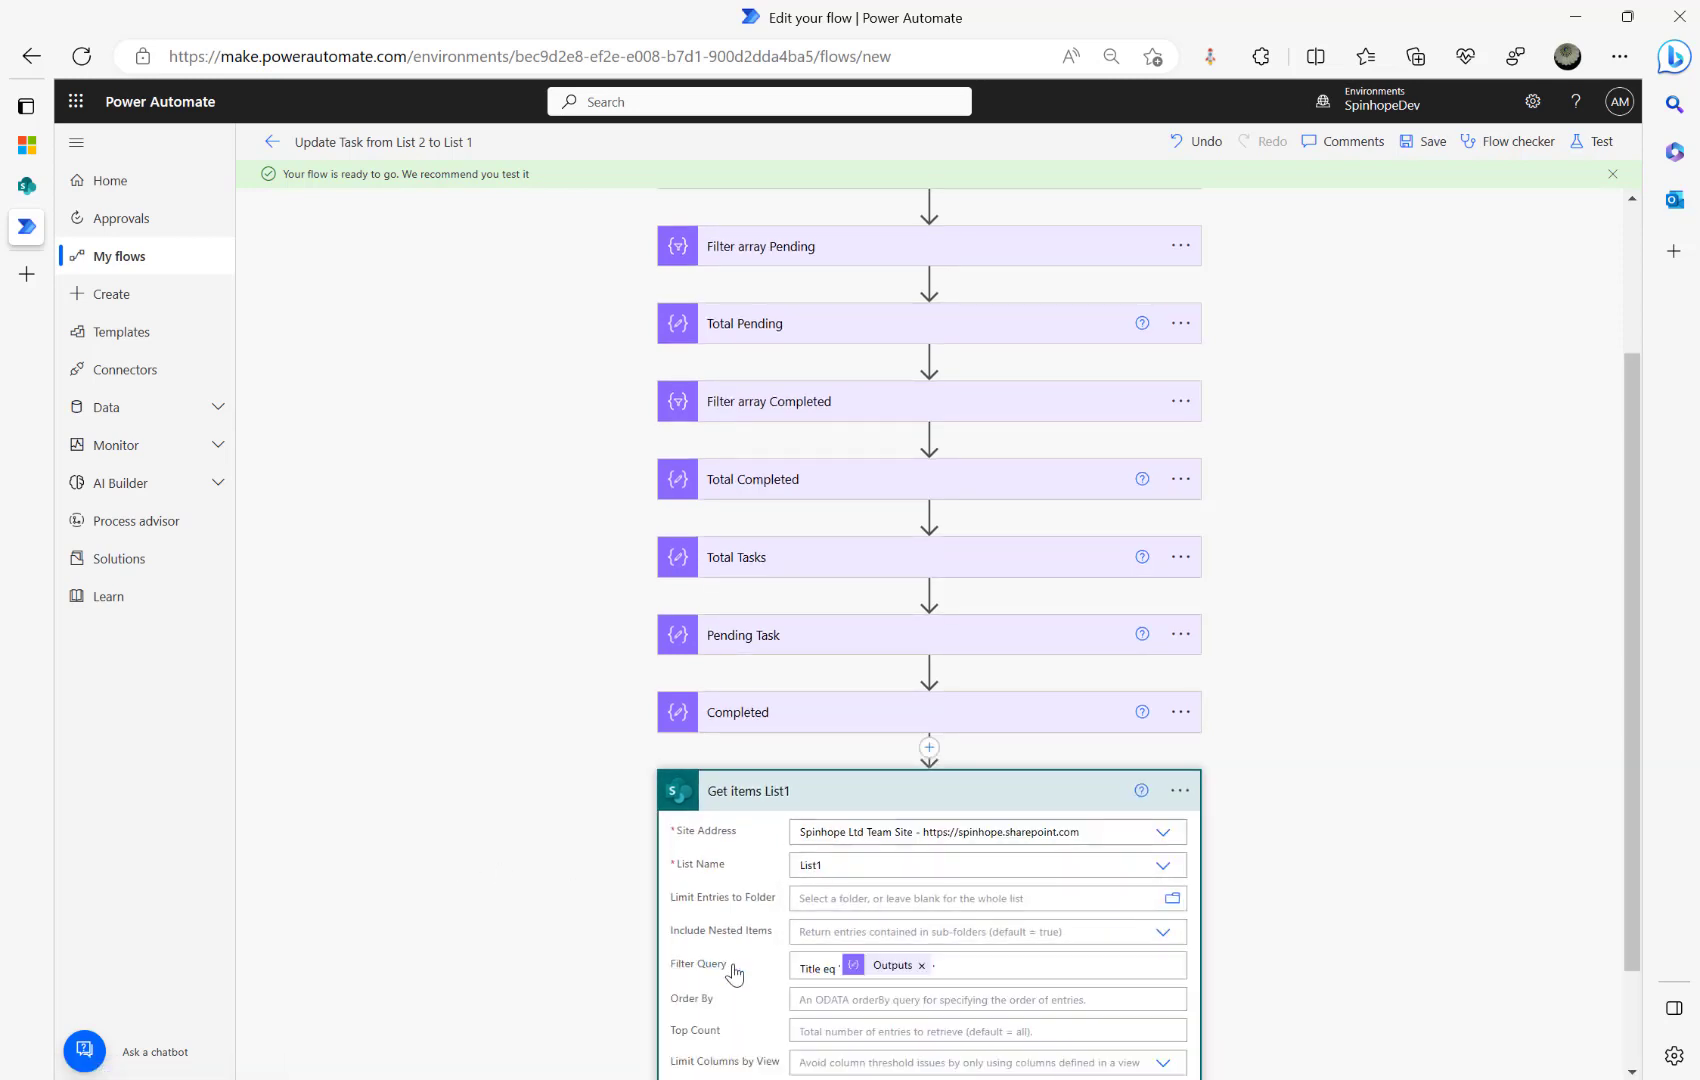
Step: Check the Users Table column of List 1 in the forum post
left_click(16, 148)
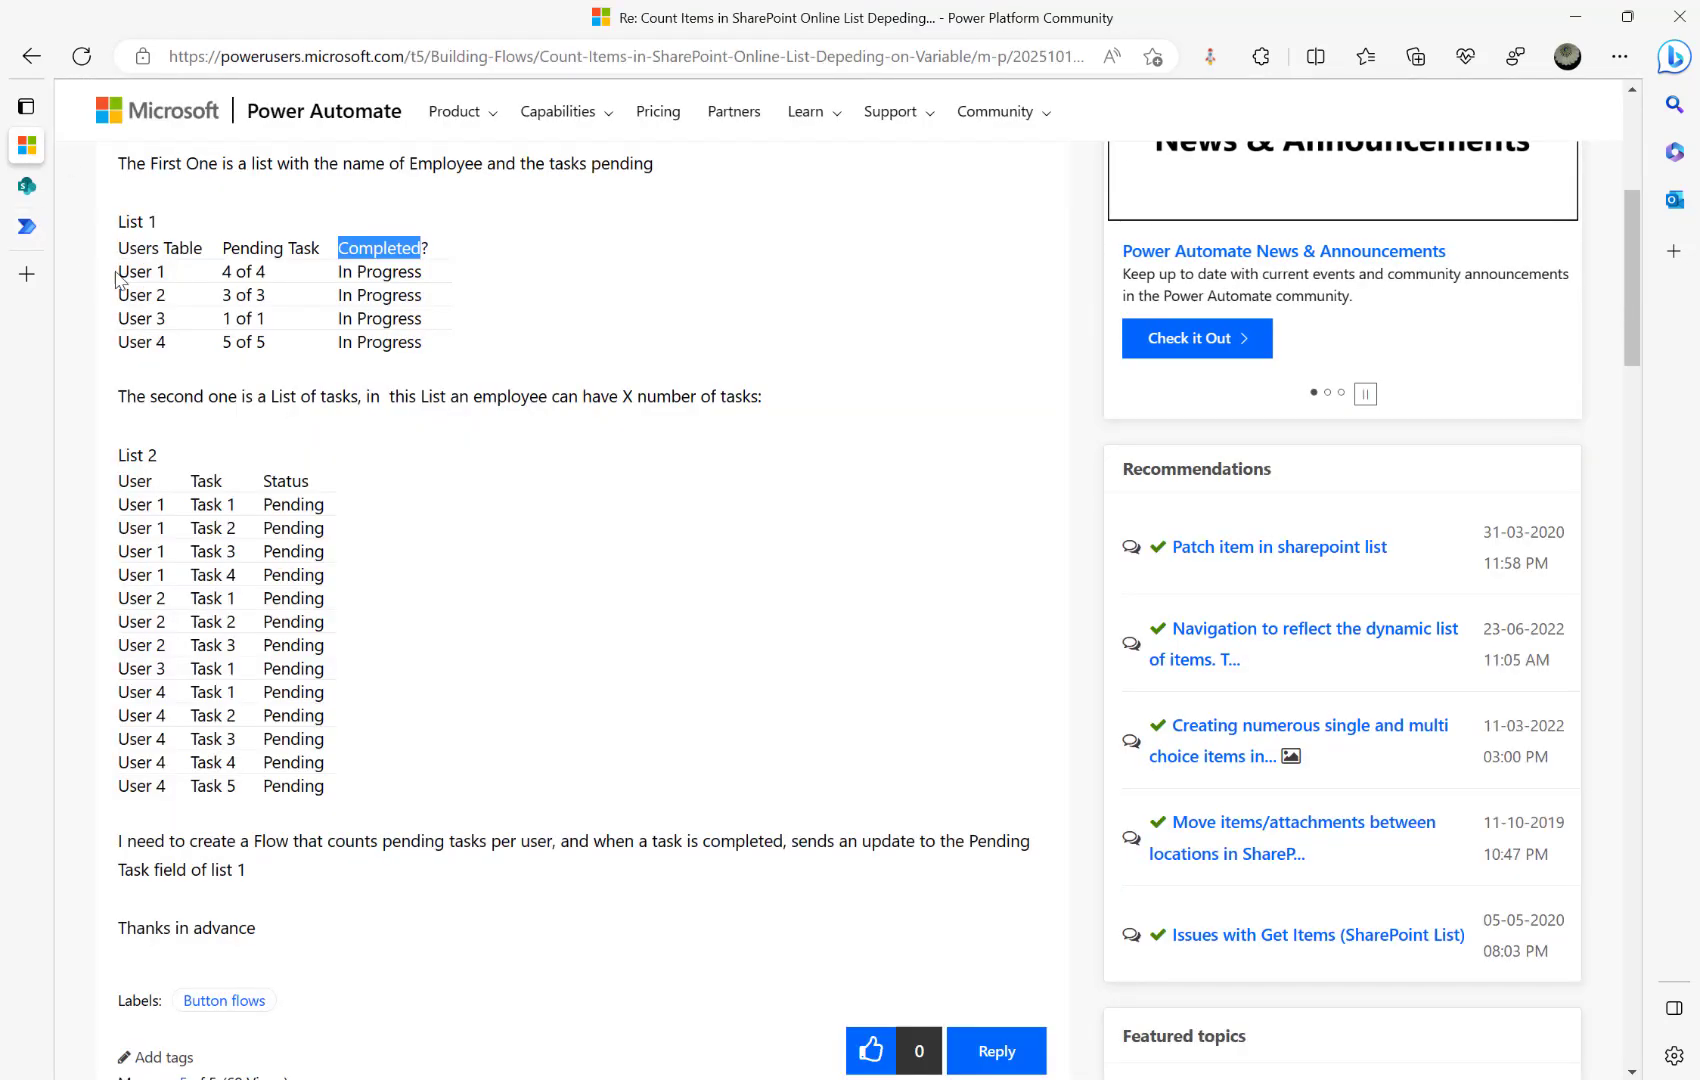
left_click_drag(117, 279, 156, 273)
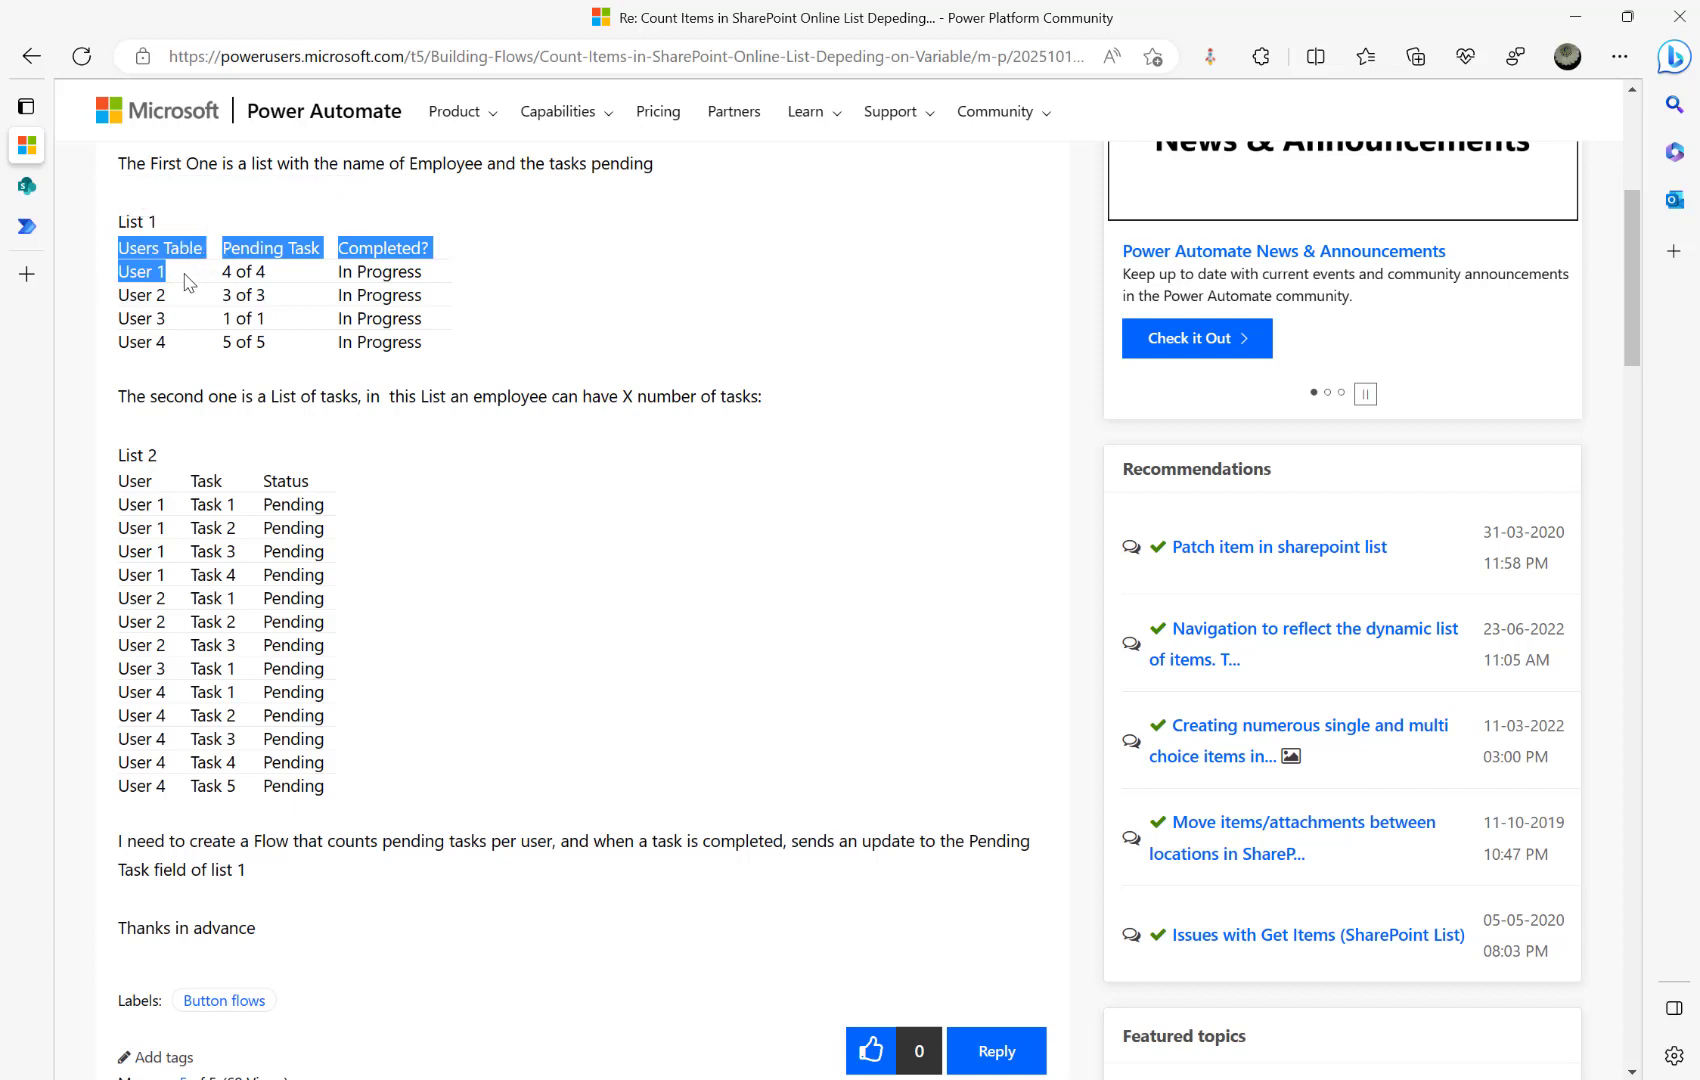
left_click(184, 283)
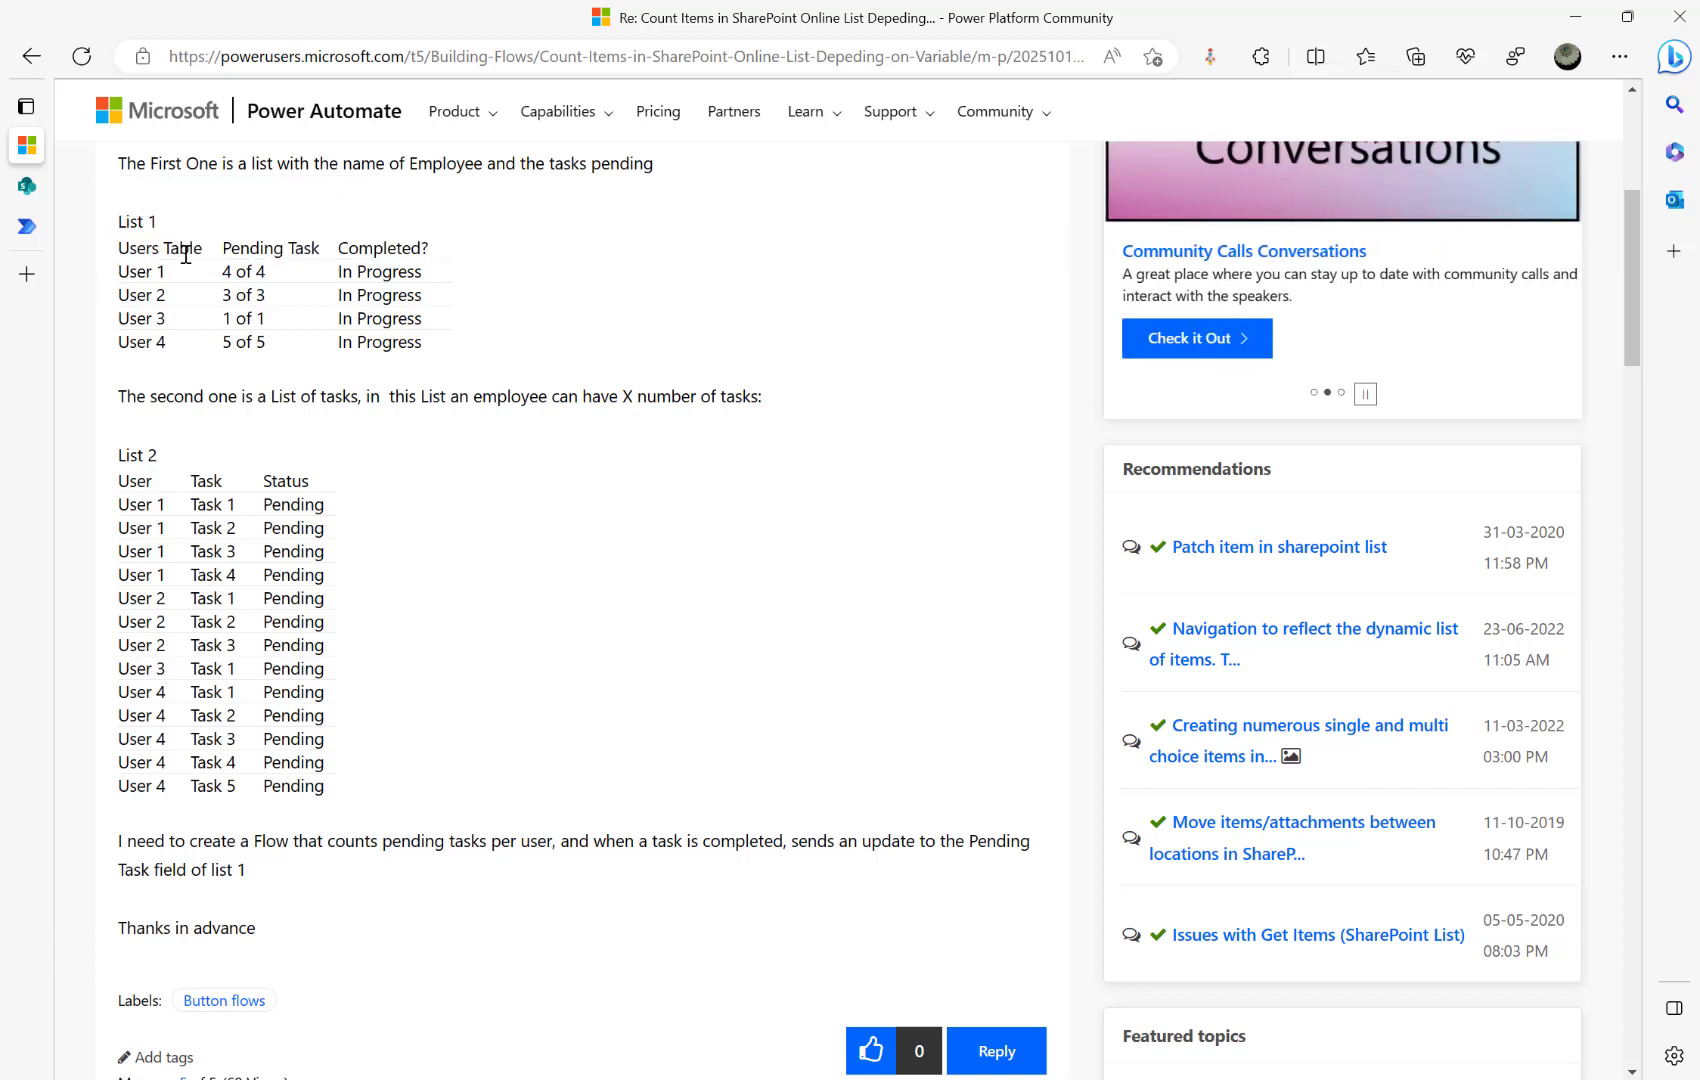
Step: Switch to the SharePoint team site and open List1 in place of List2
left_click(35, 194)
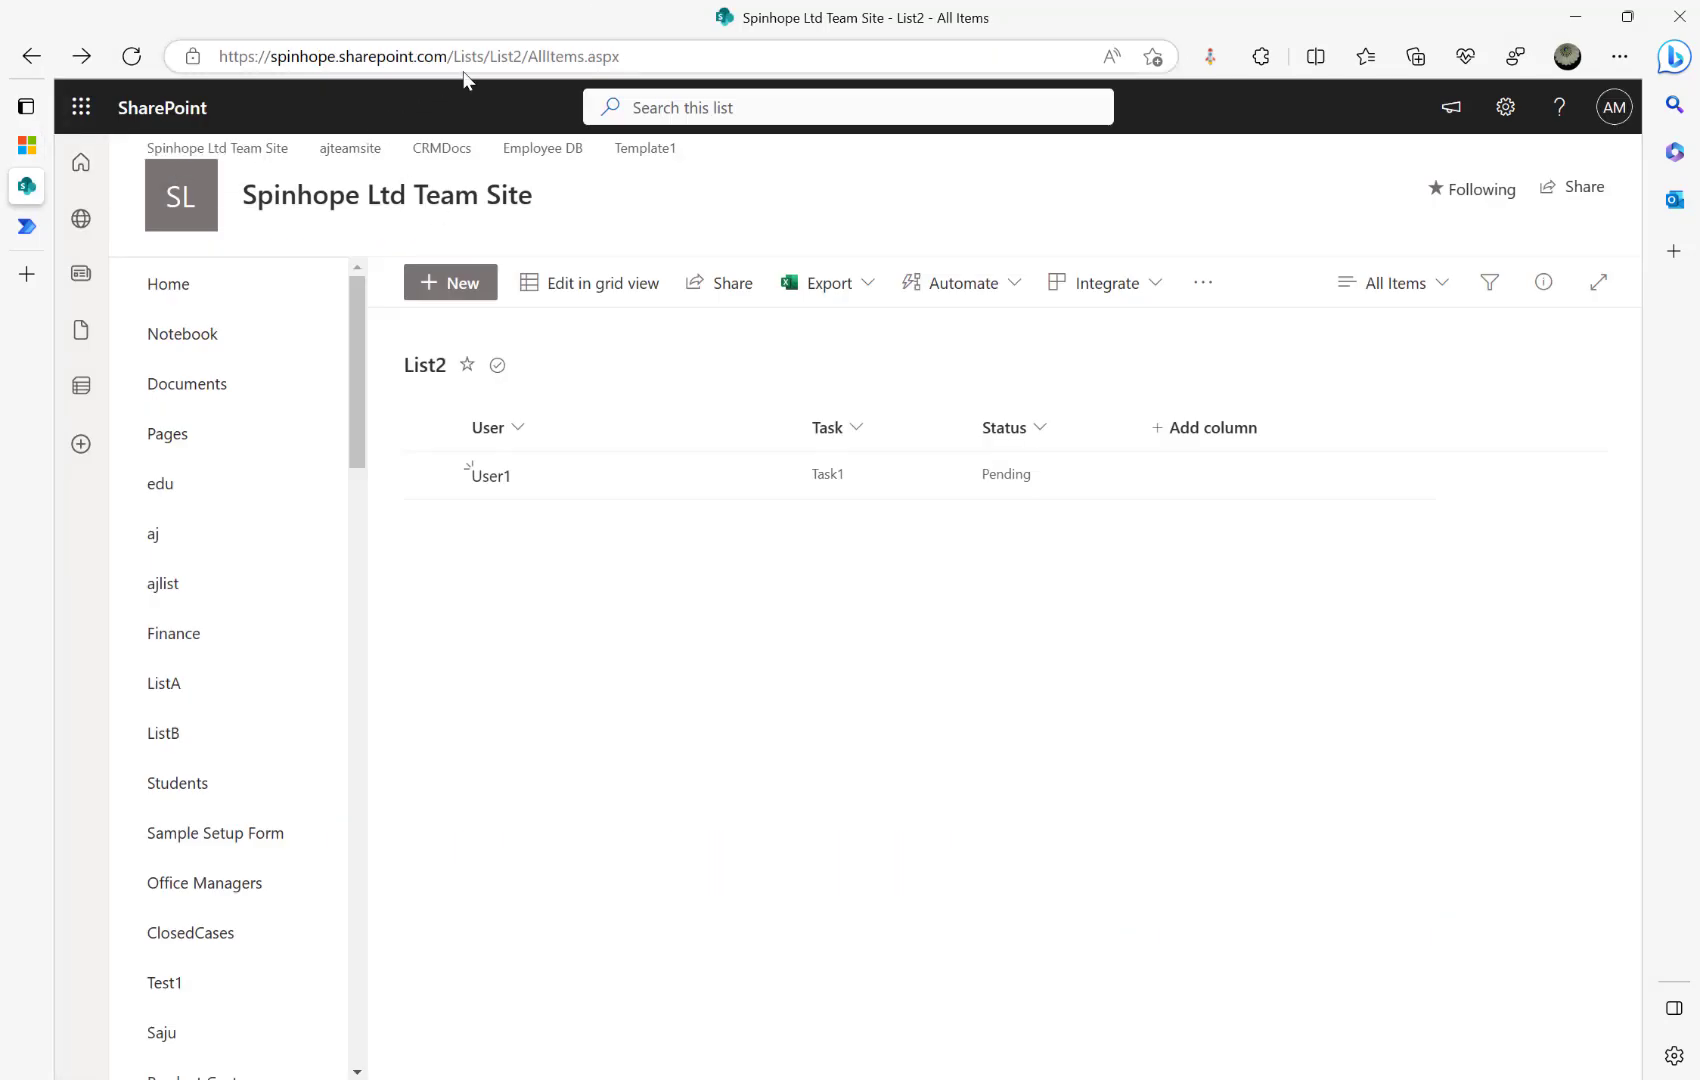
left_click_drag(517, 56, 893, 52)
type("1")
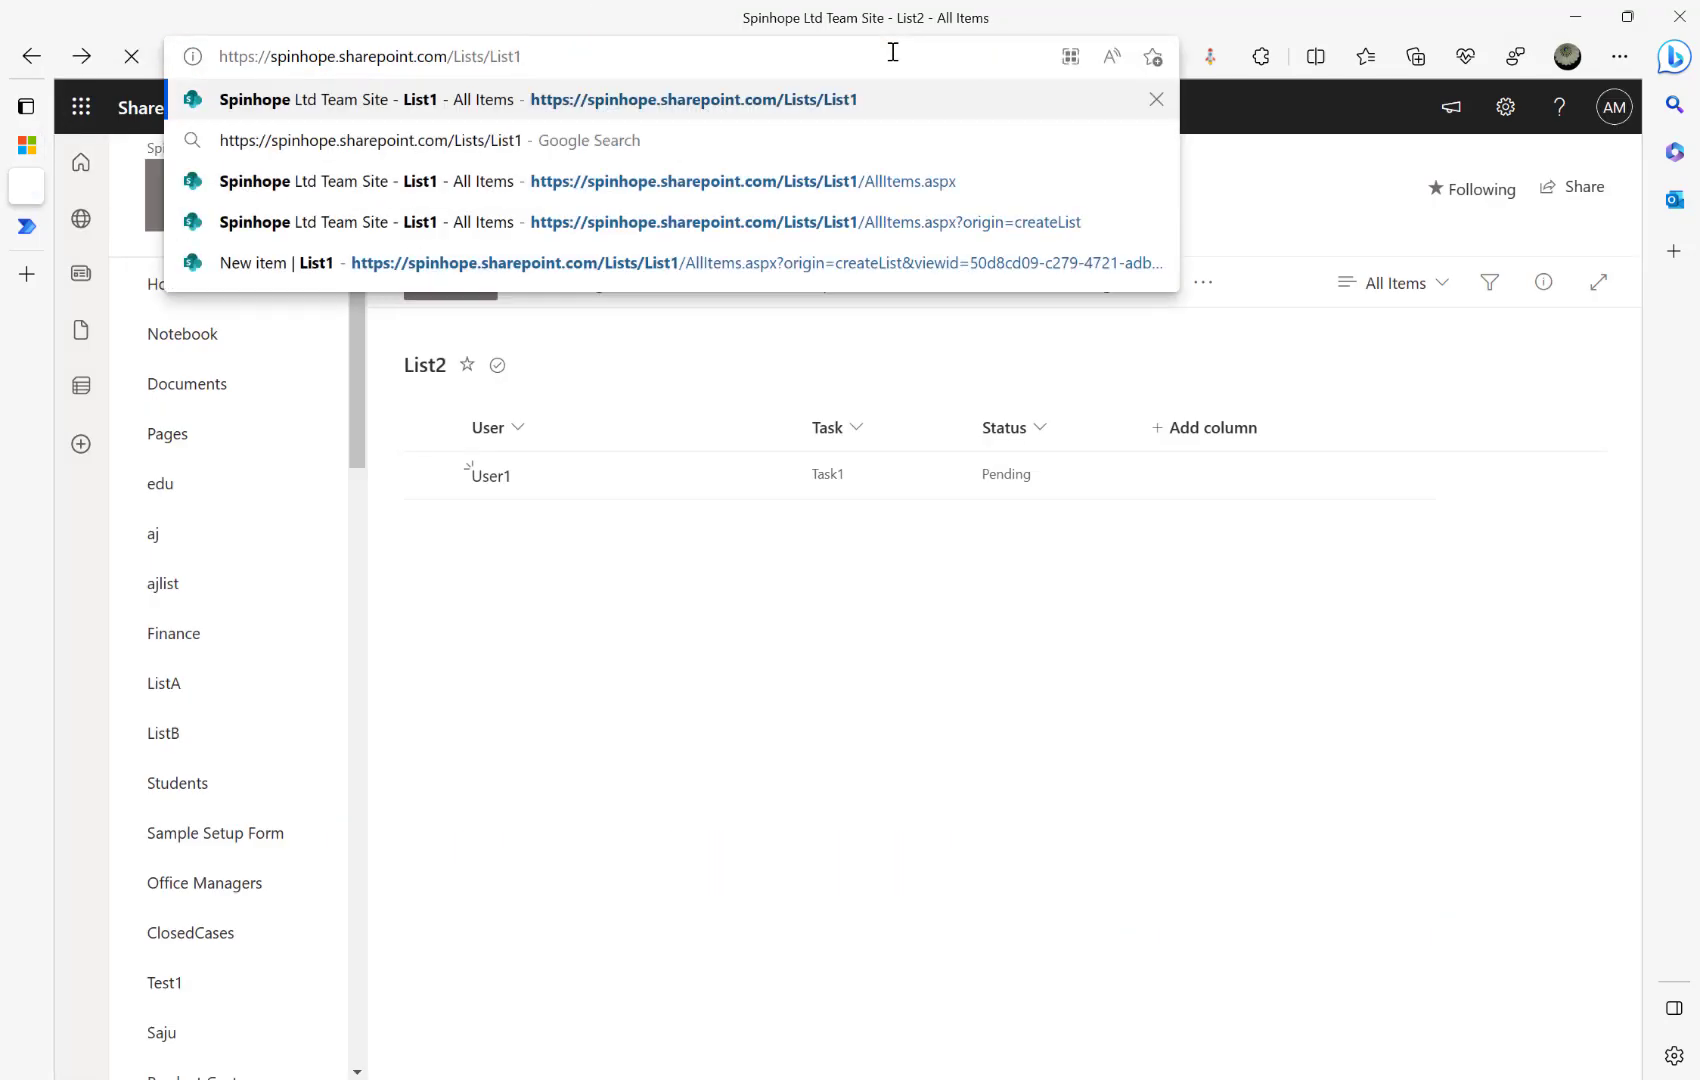
key("Return")
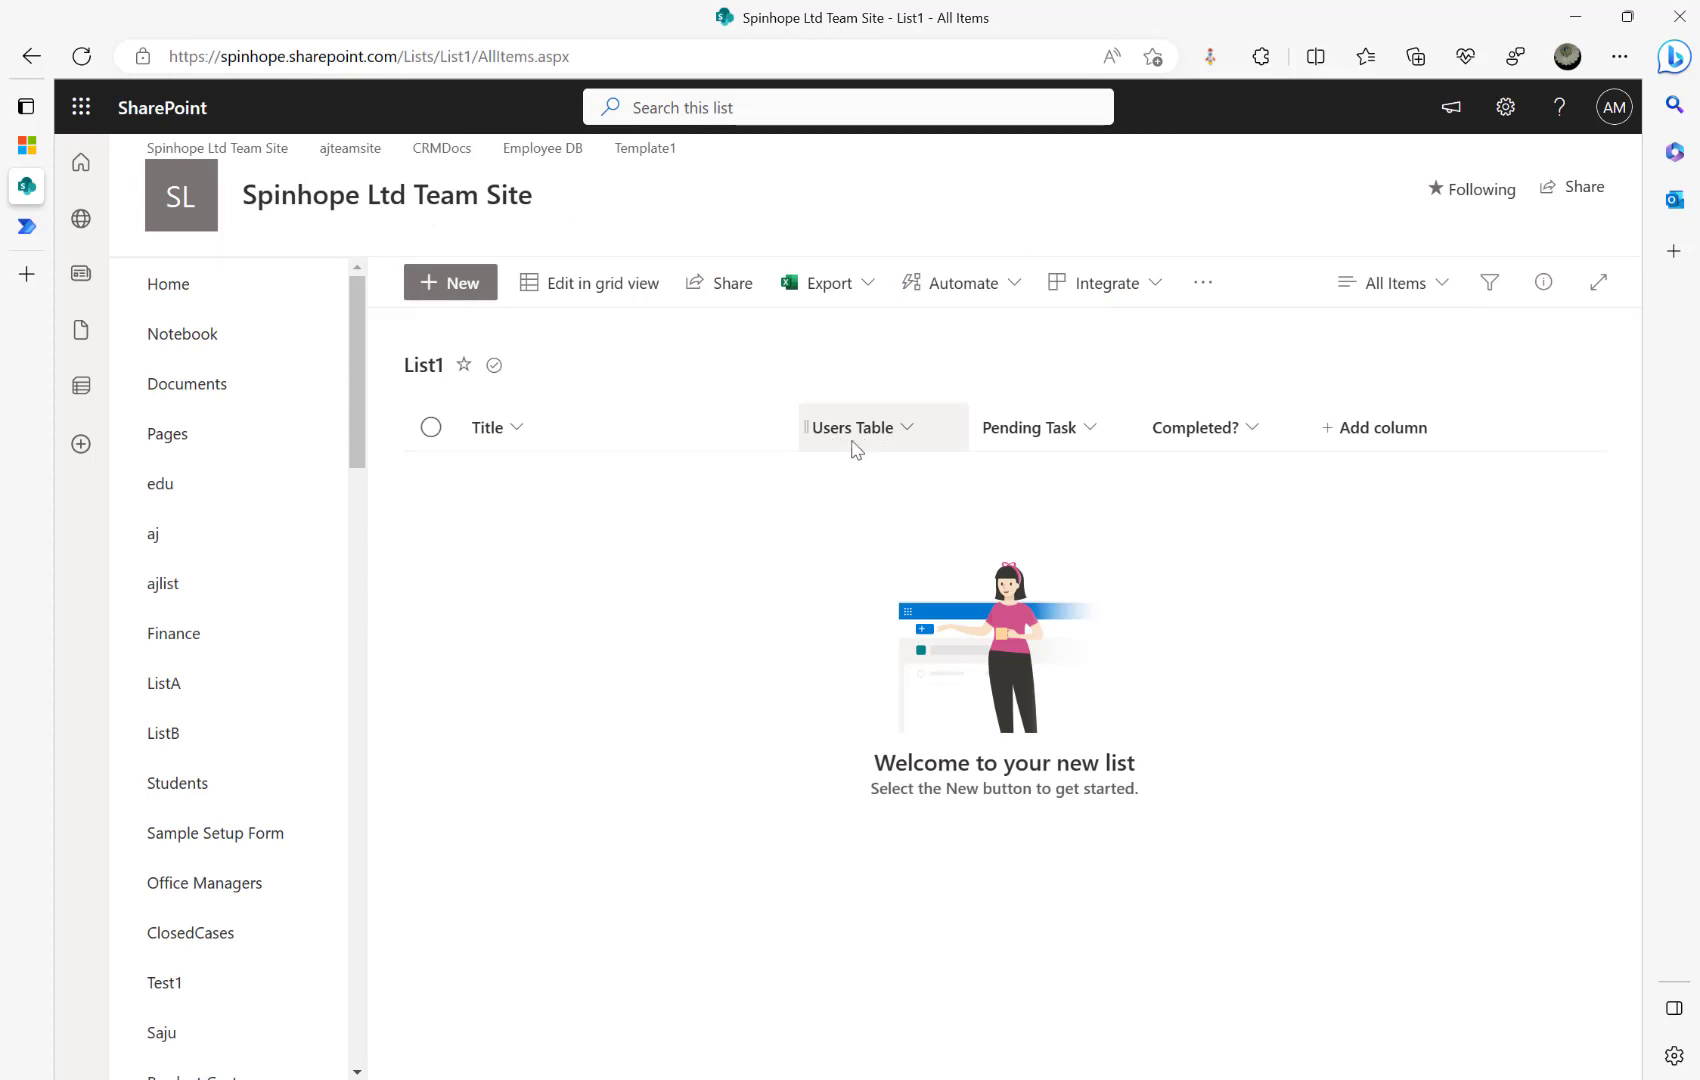
Step: Open the Users Table column in List1's settings and copy its internal name, UsersTable, from the page address
left_click(1505, 107)
left_click(1322, 346)
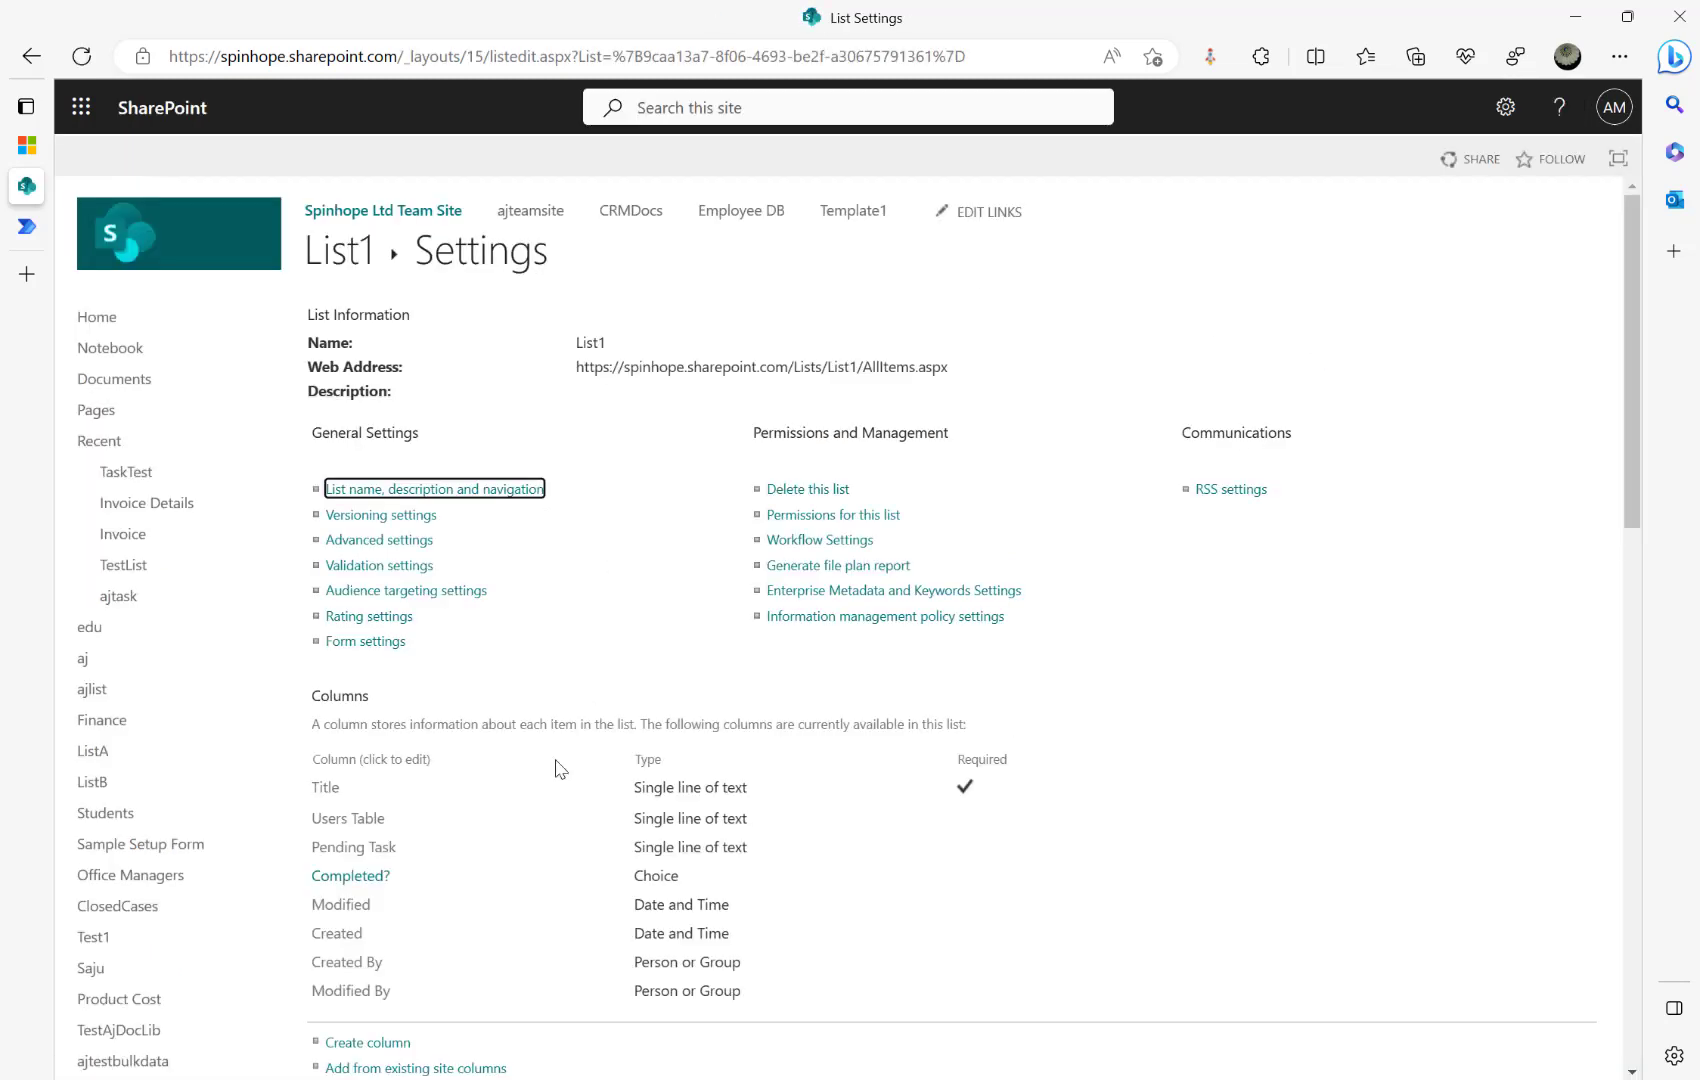
left_click(345, 793)
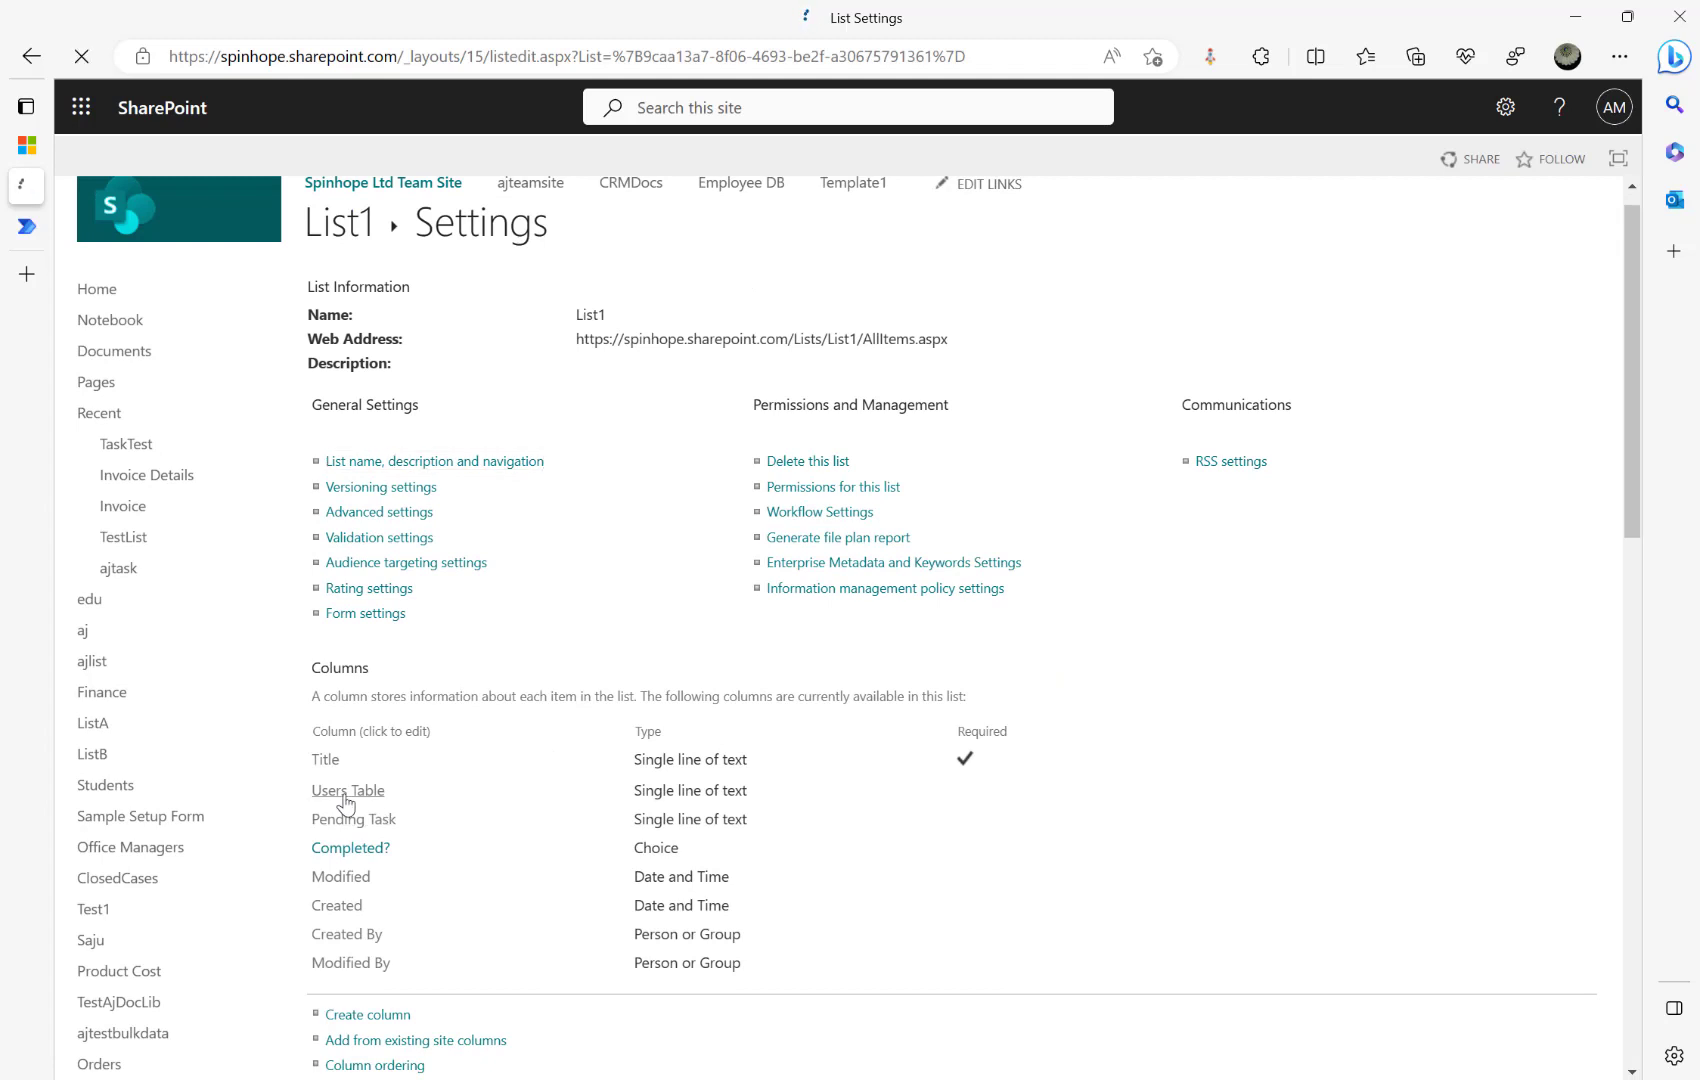
left_click(886, 56)
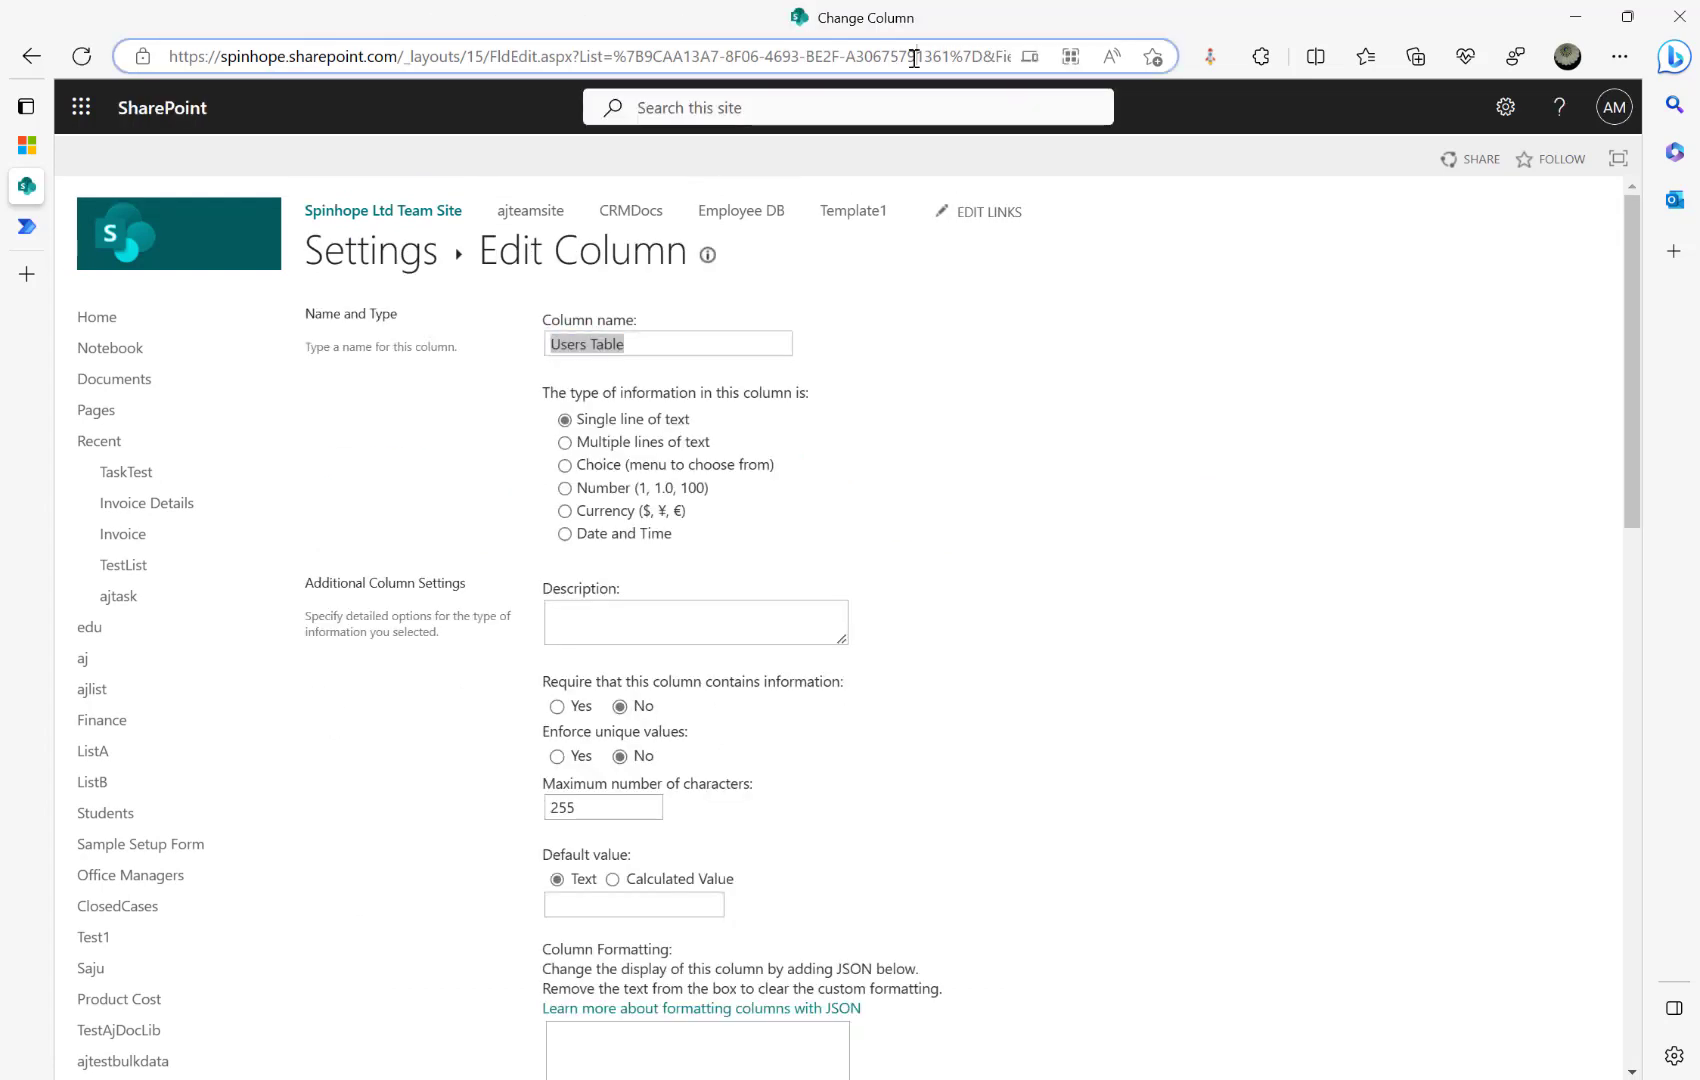
key("End")
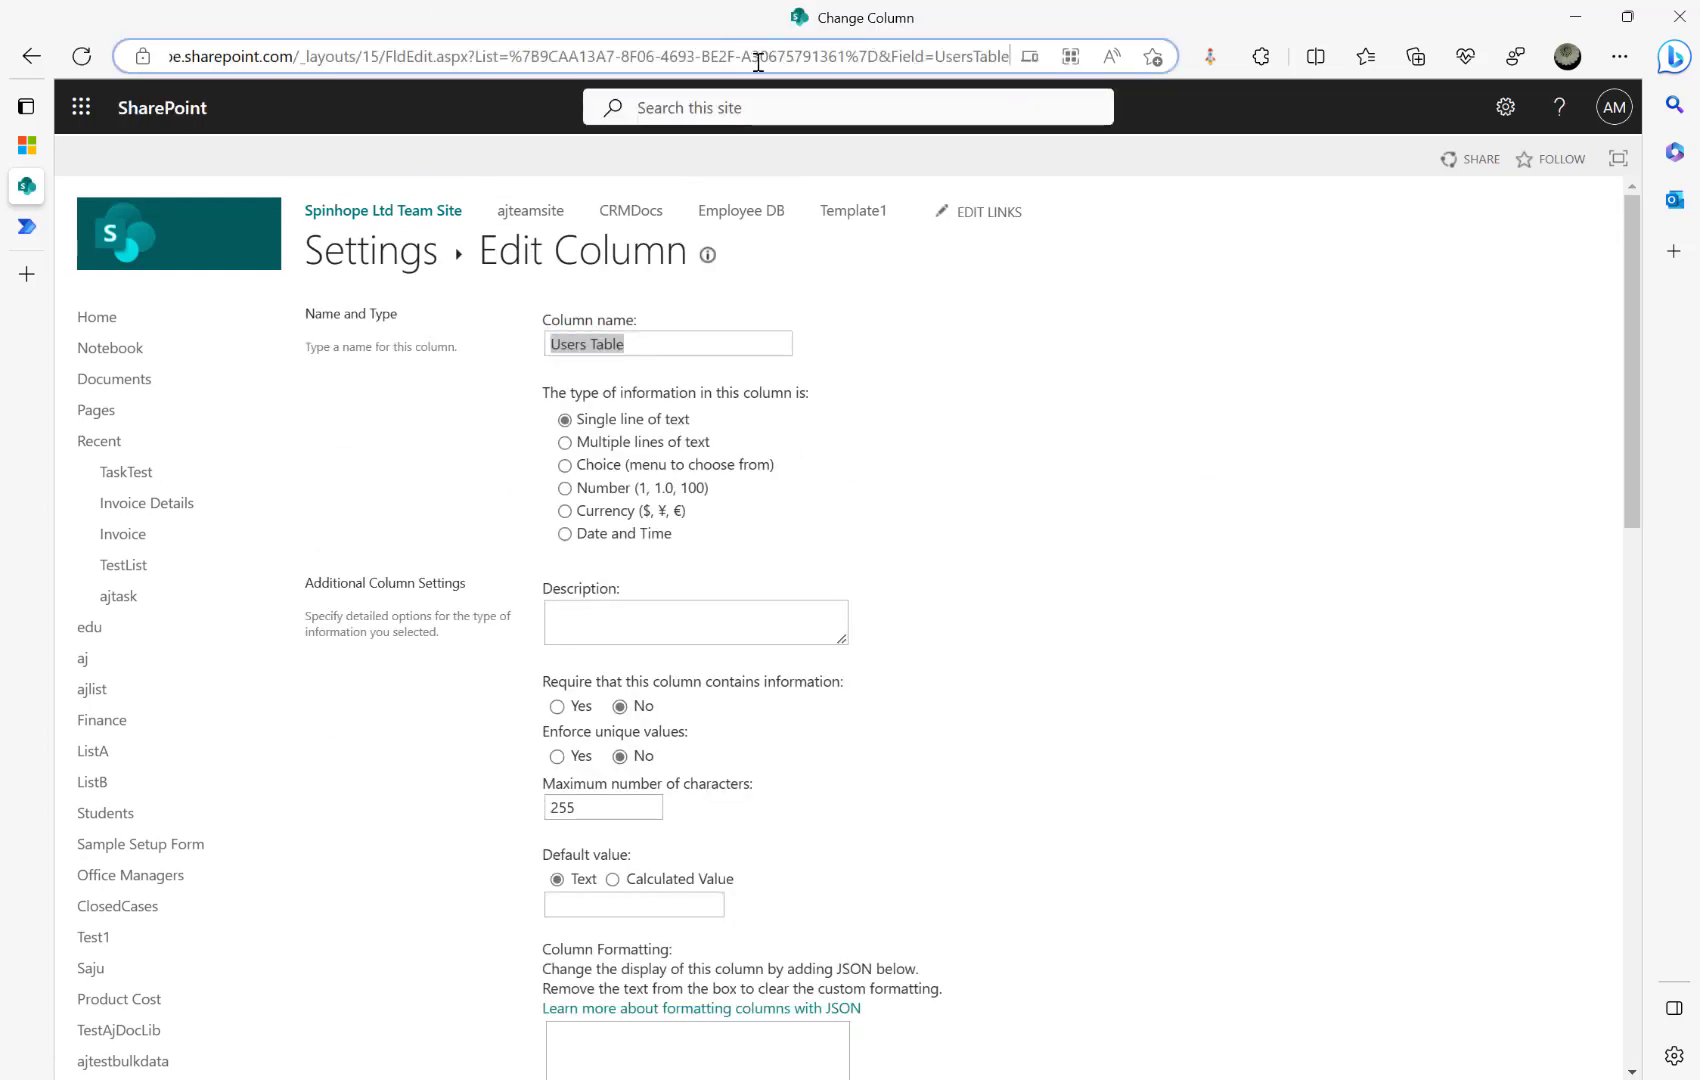
double_click(972, 56)
key("ctrl+c")
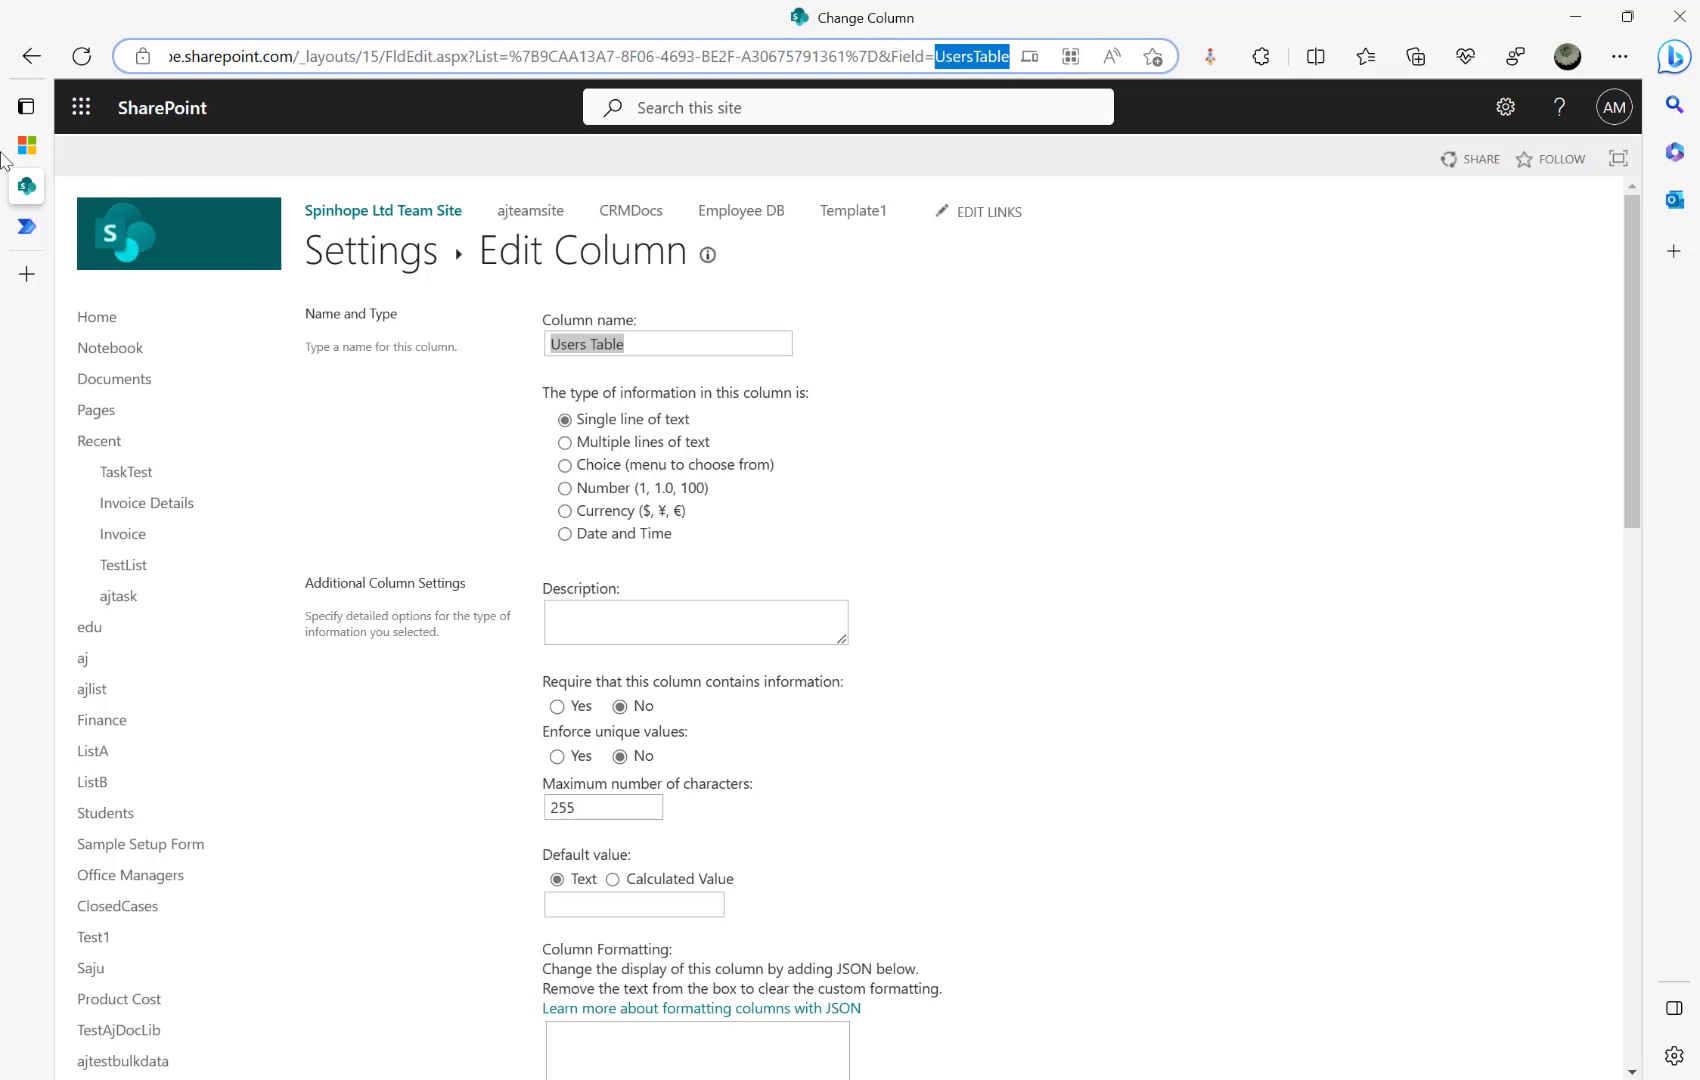
Step: Return to the flow and replace Title with UsersTable in the Filter Query of Get items List1
left_click(27, 226)
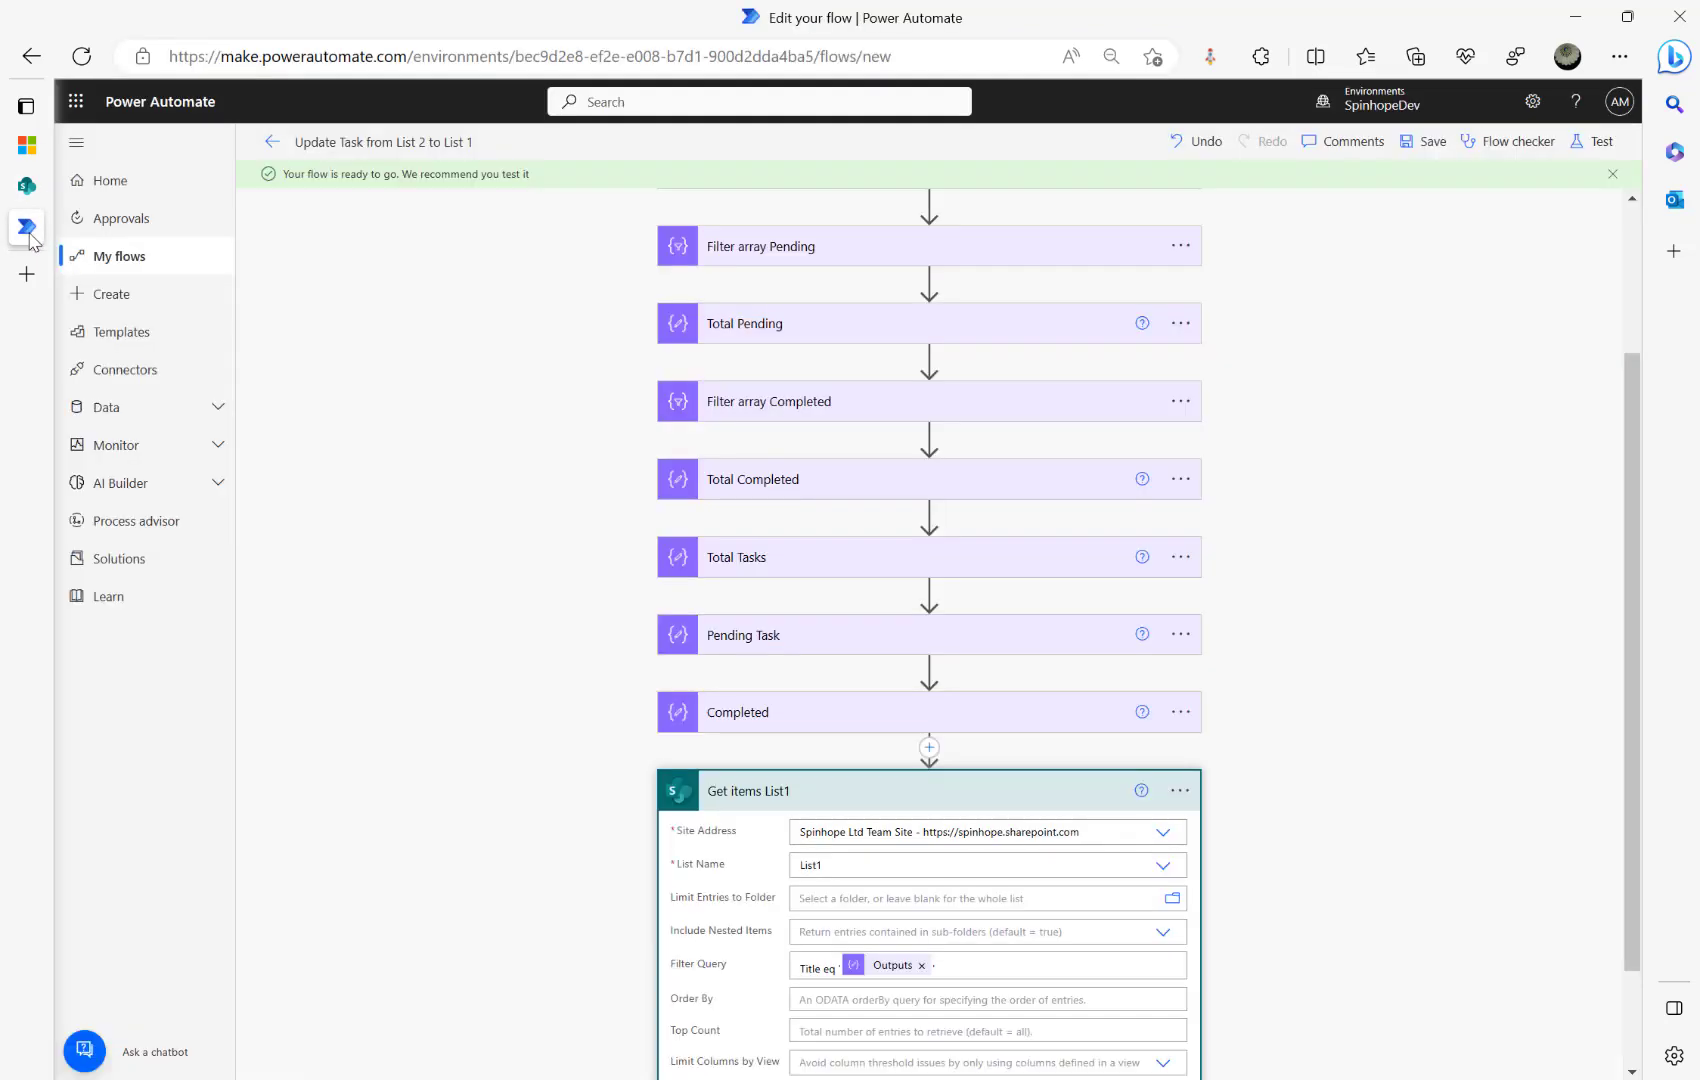
double_click(810, 966)
key("ctrl+v")
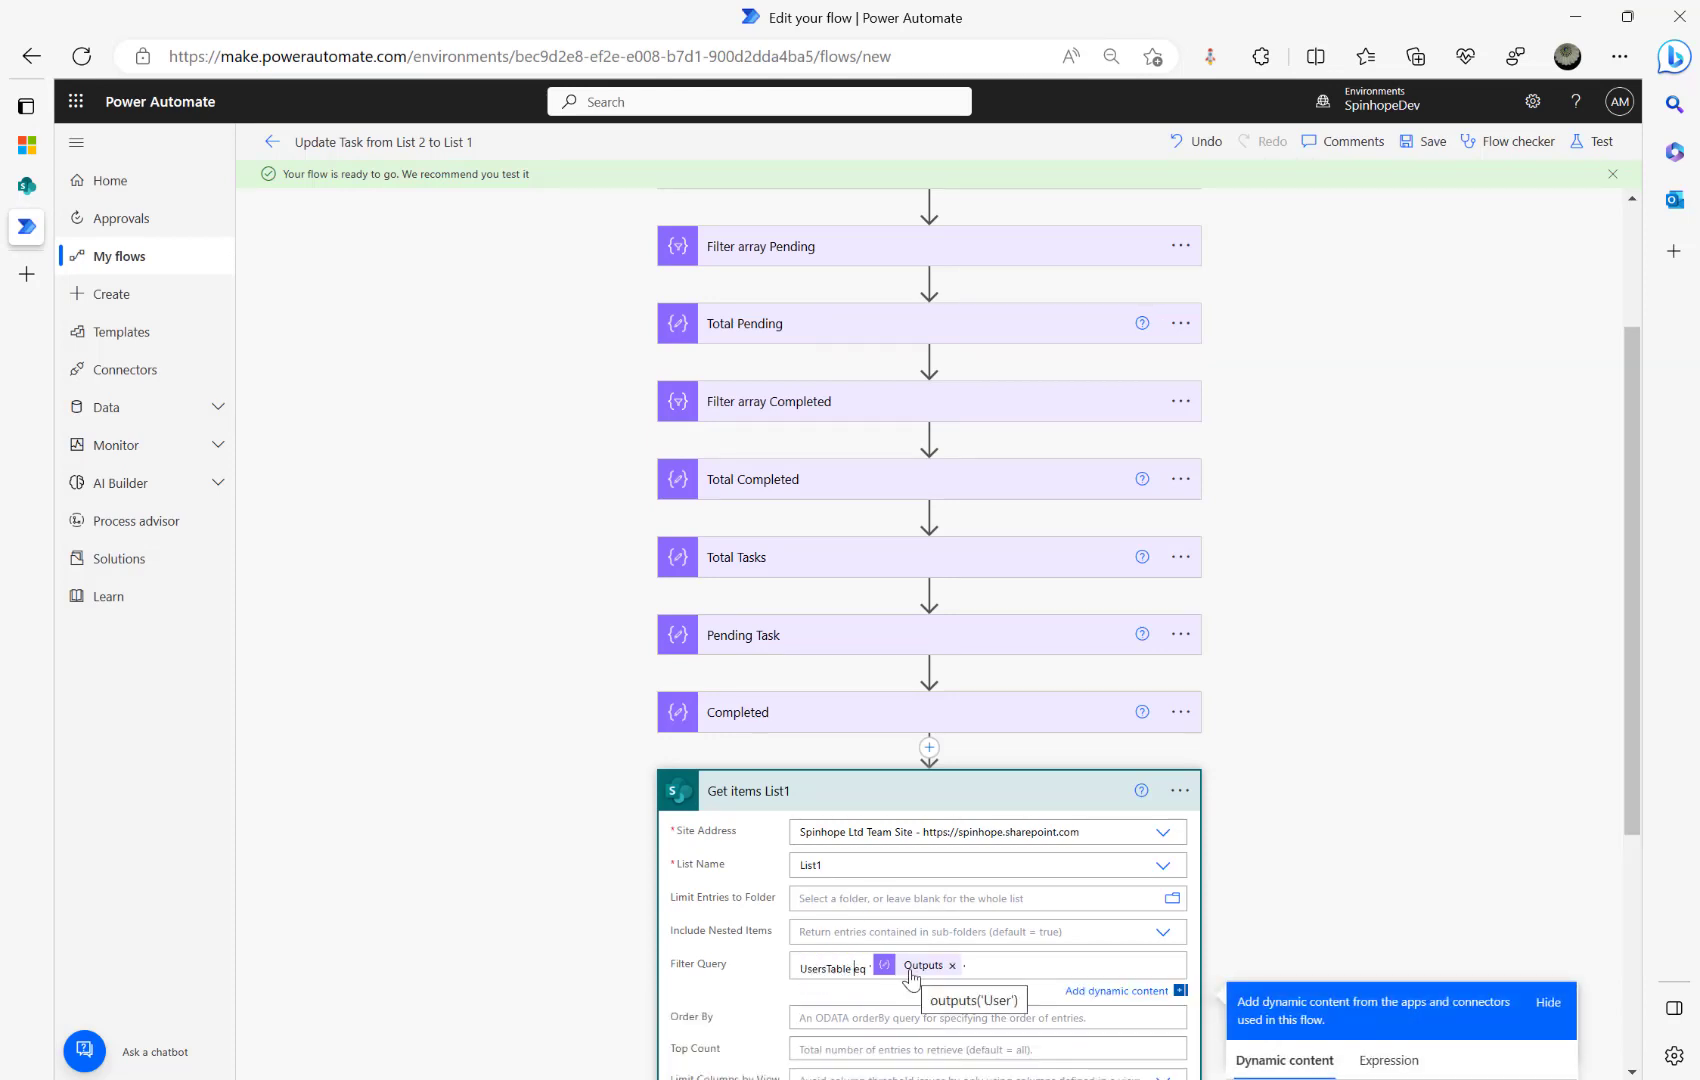
Step: Add a Condition control as a new step after Get items List1
scroll(600, 935, "down", 3)
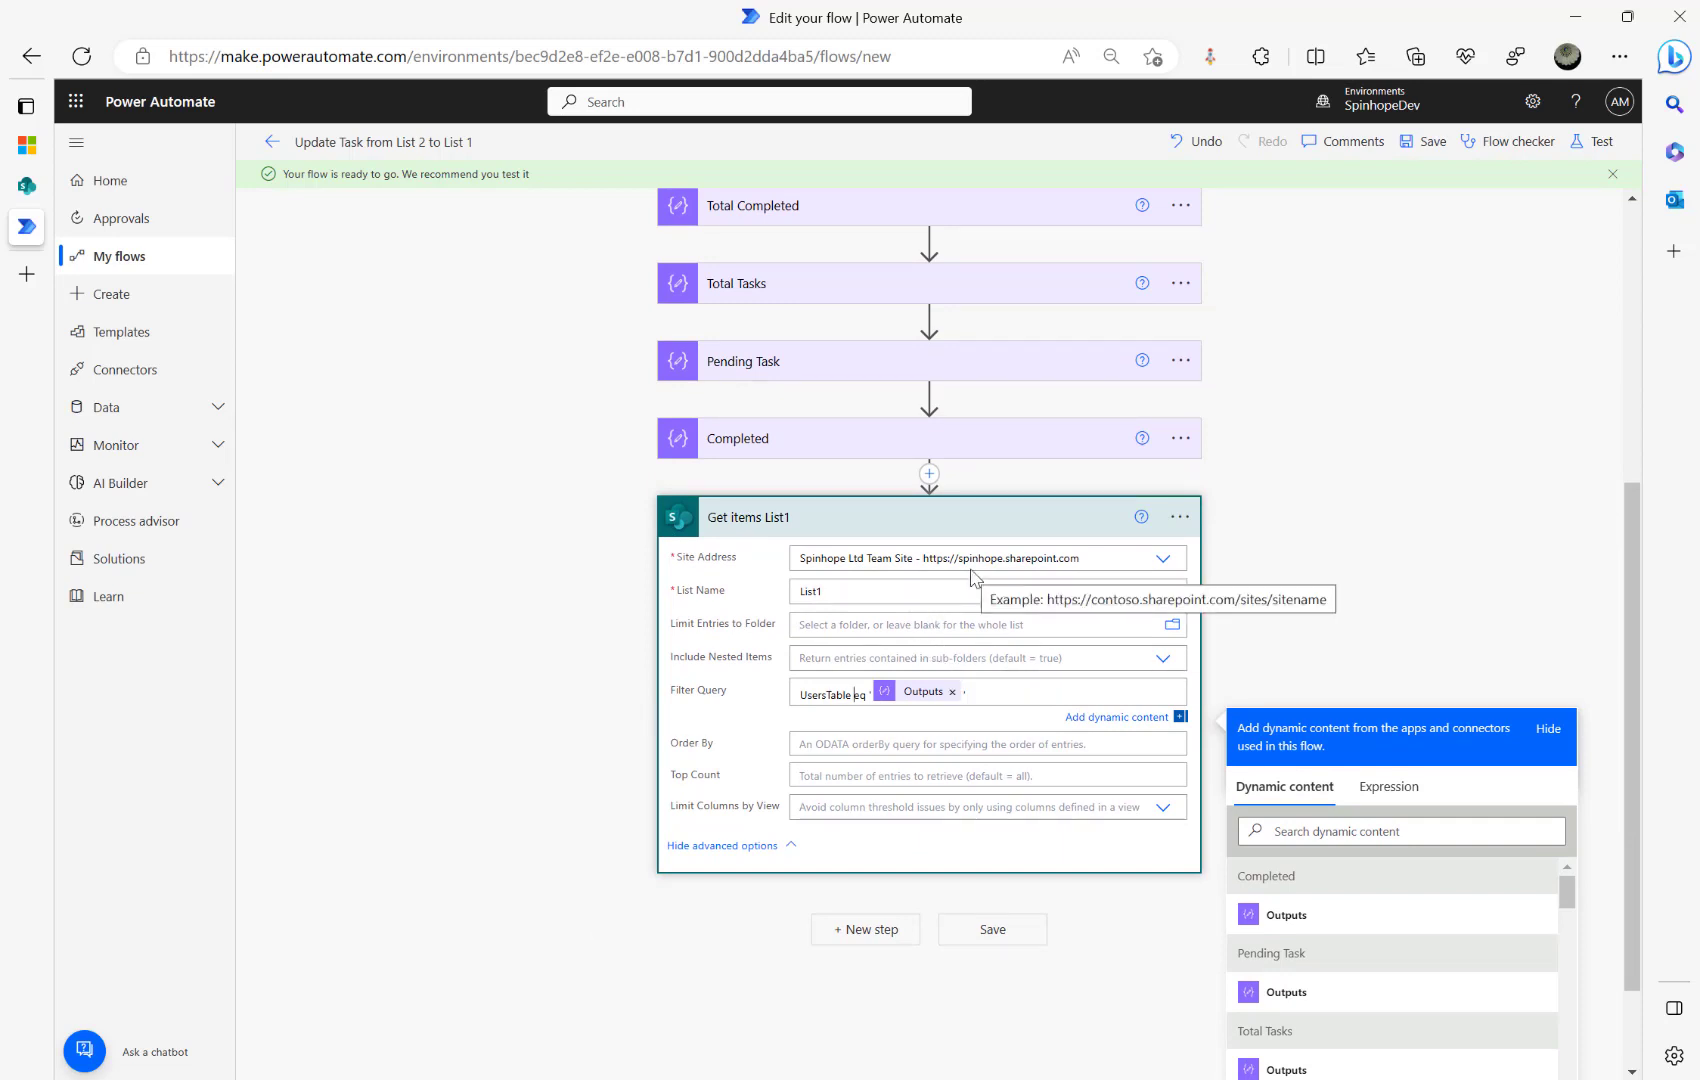
left_click(851, 934)
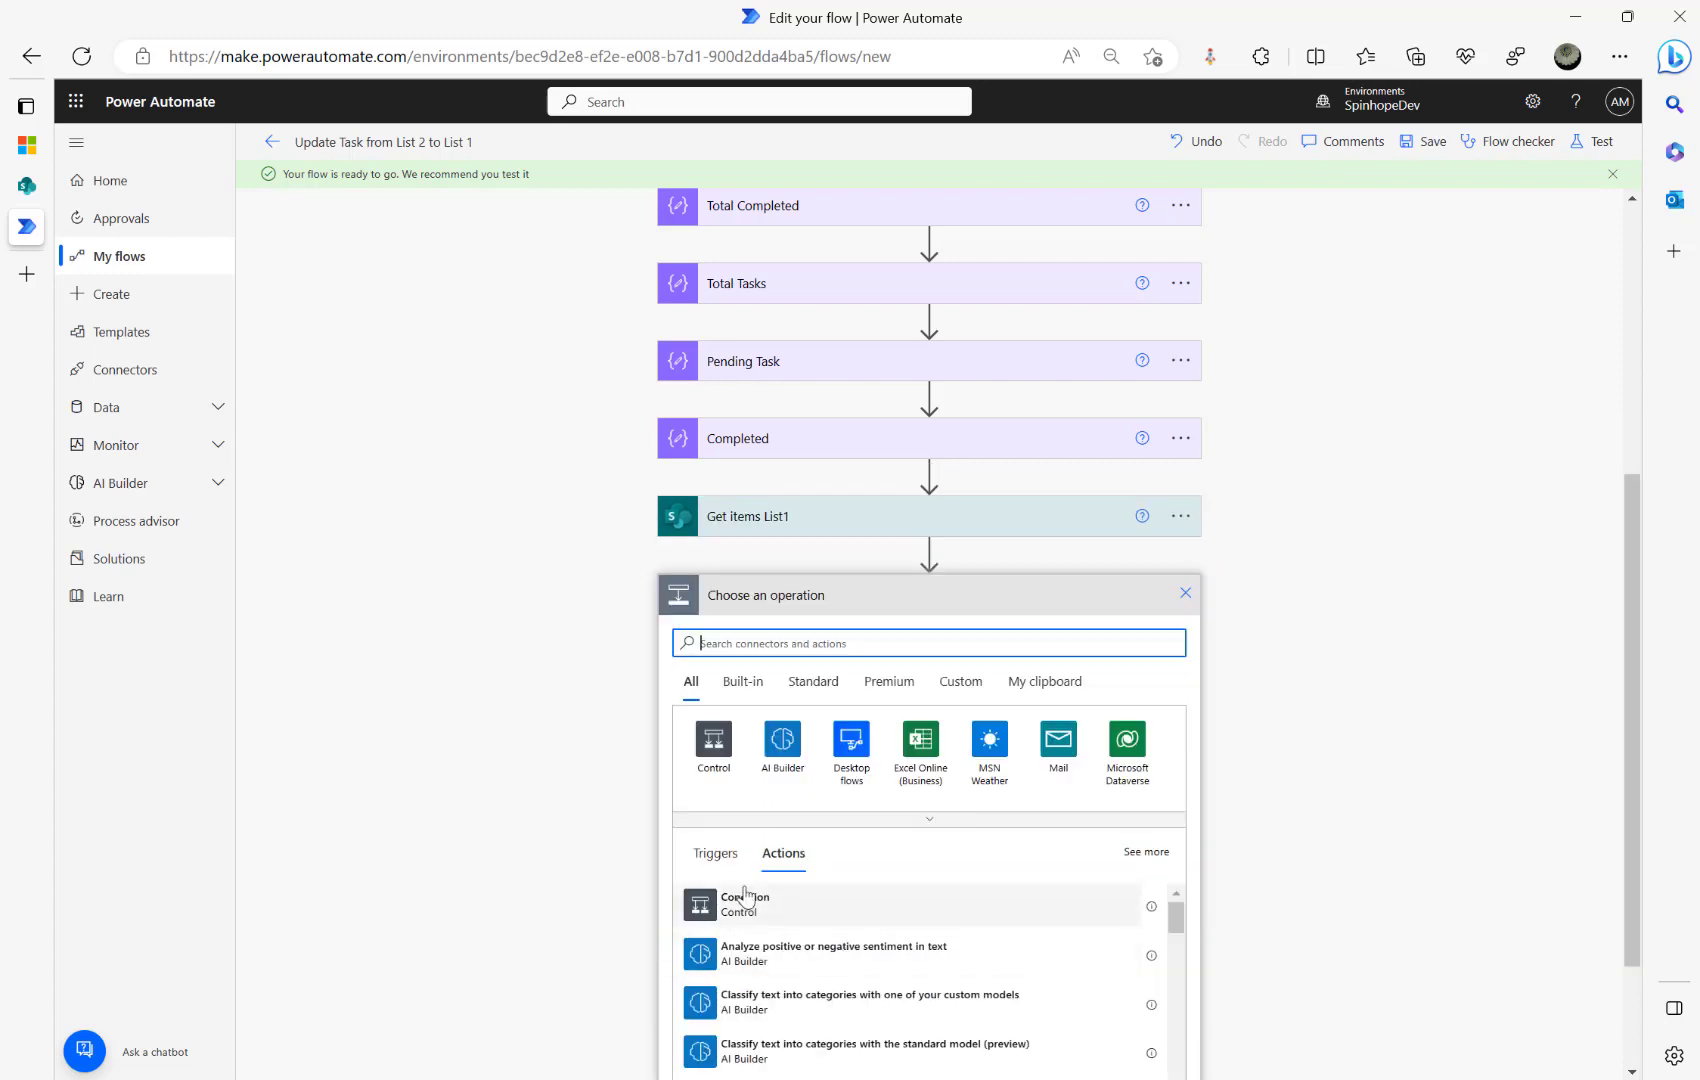
left_click(731, 762)
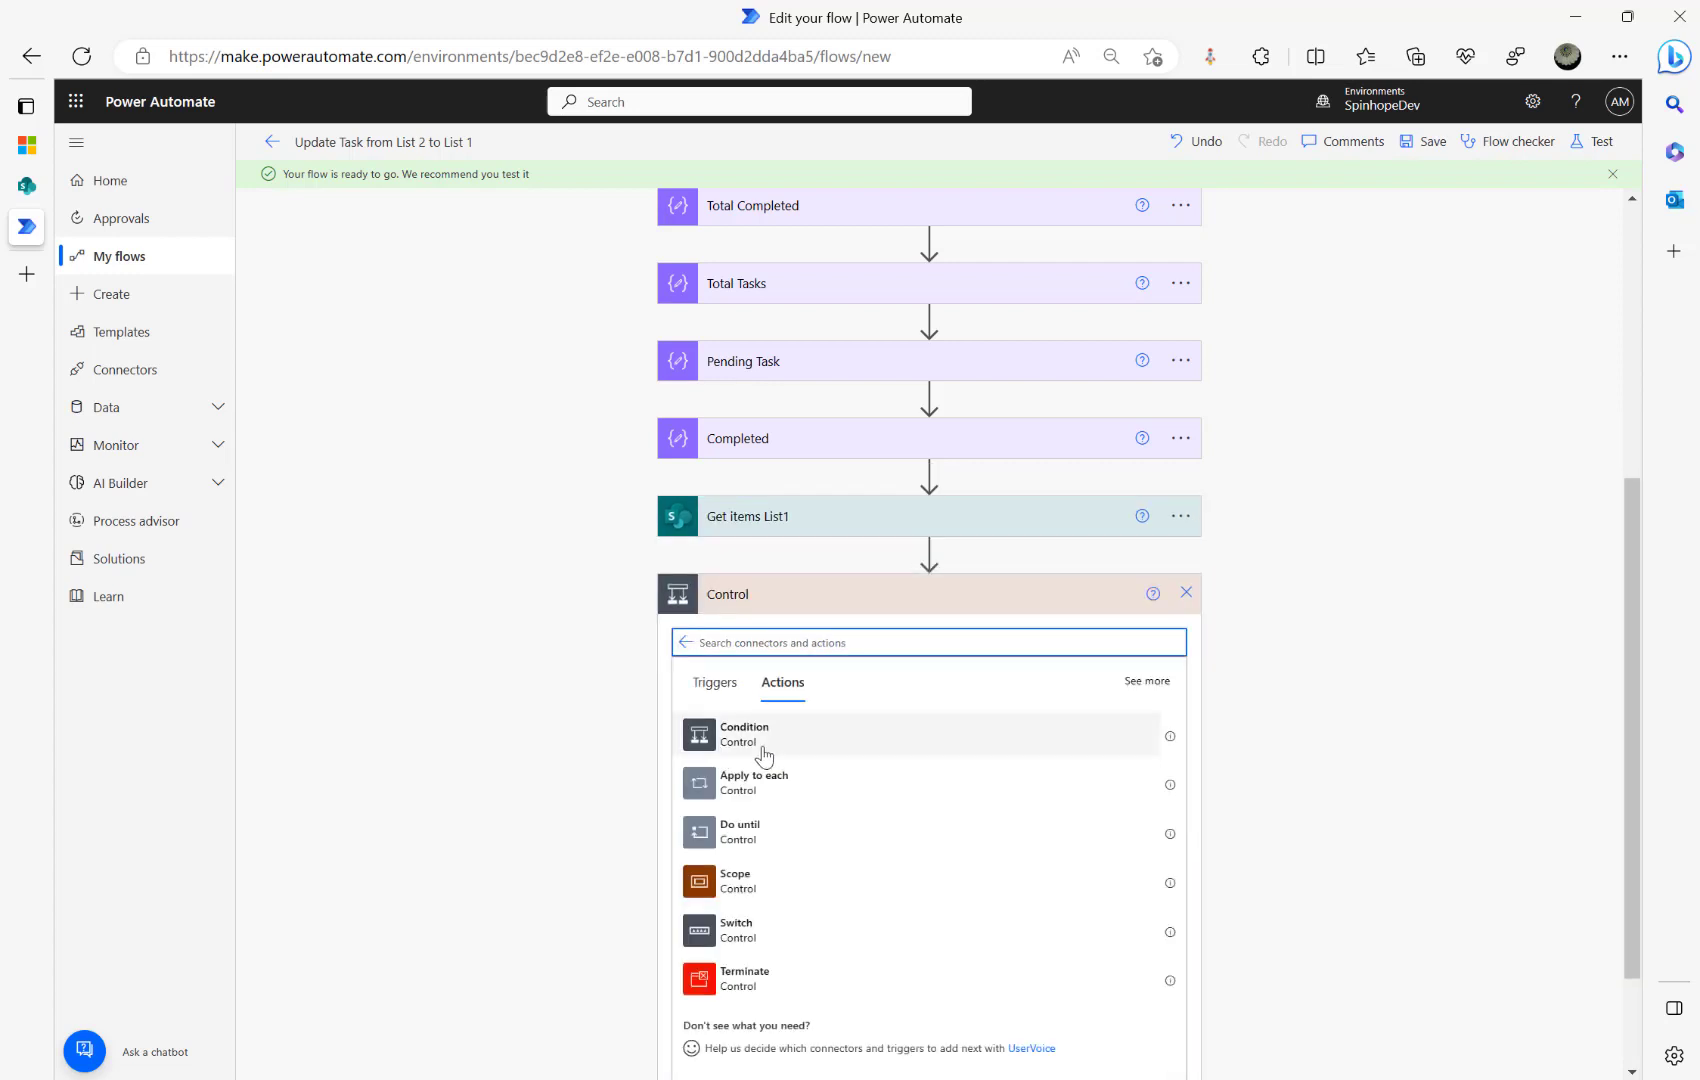
left_click(740, 737)
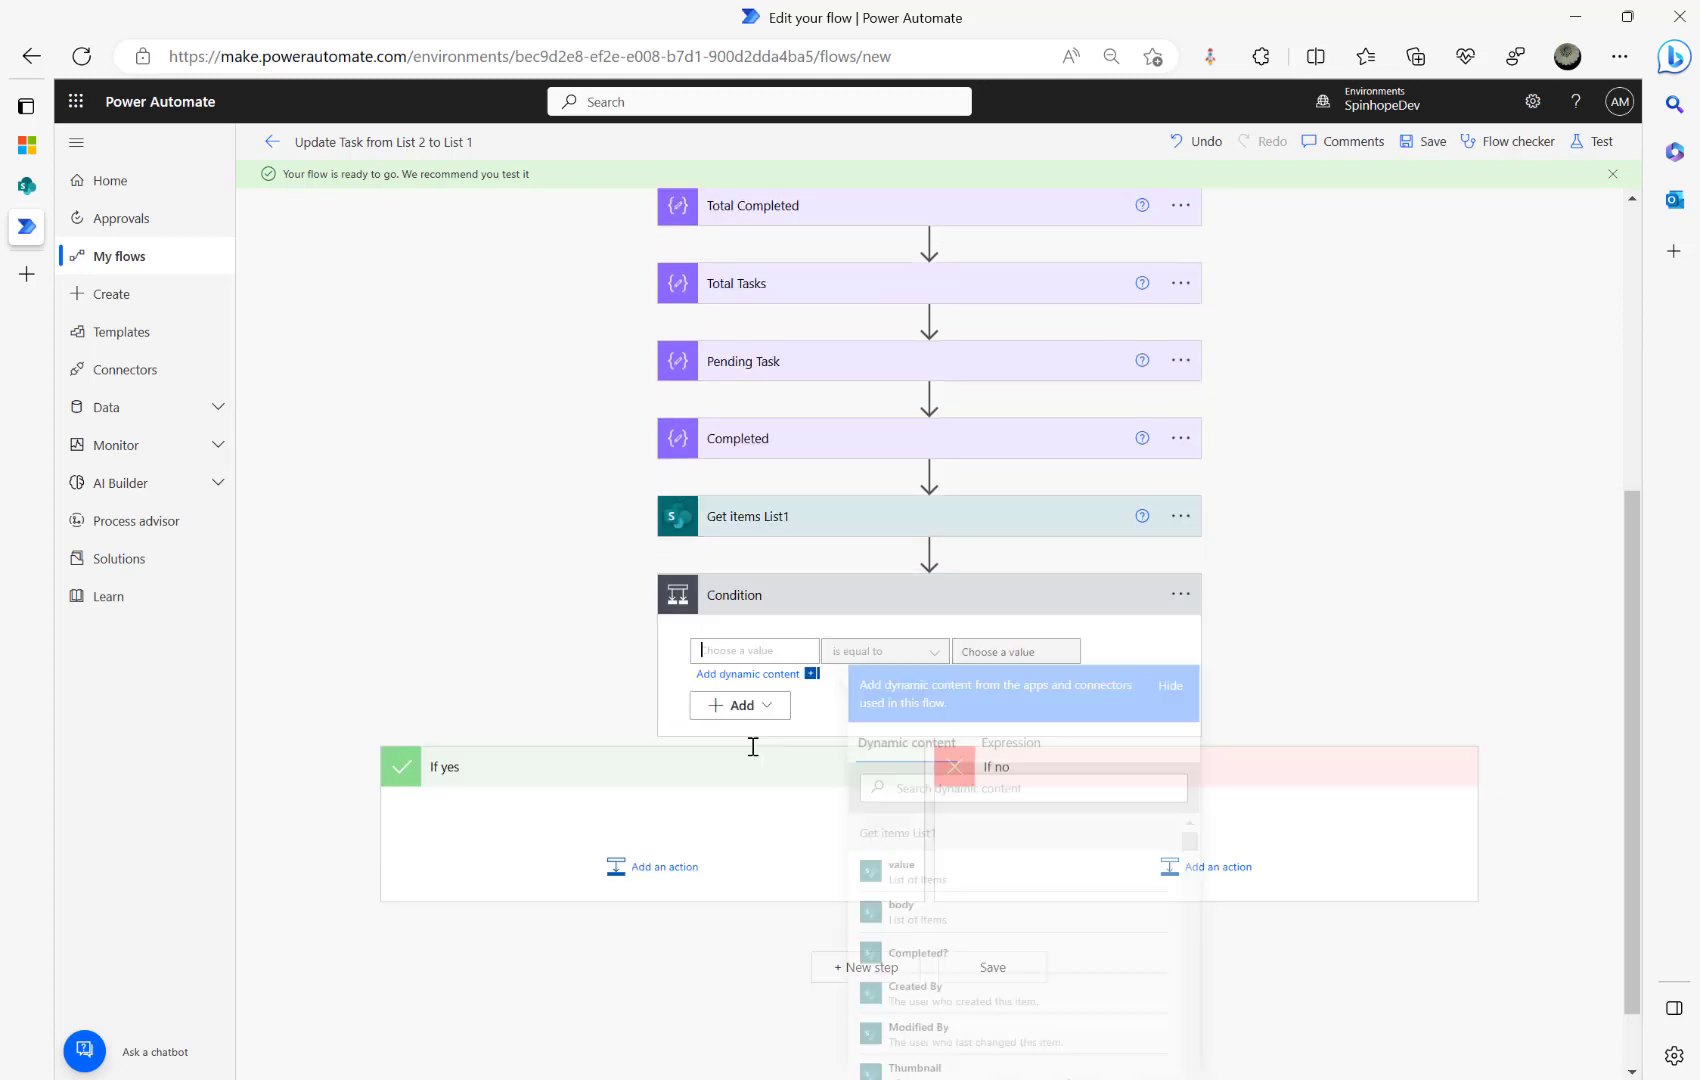
Step: Start a length() expression for the first value of the Condition
left_click(1030, 743)
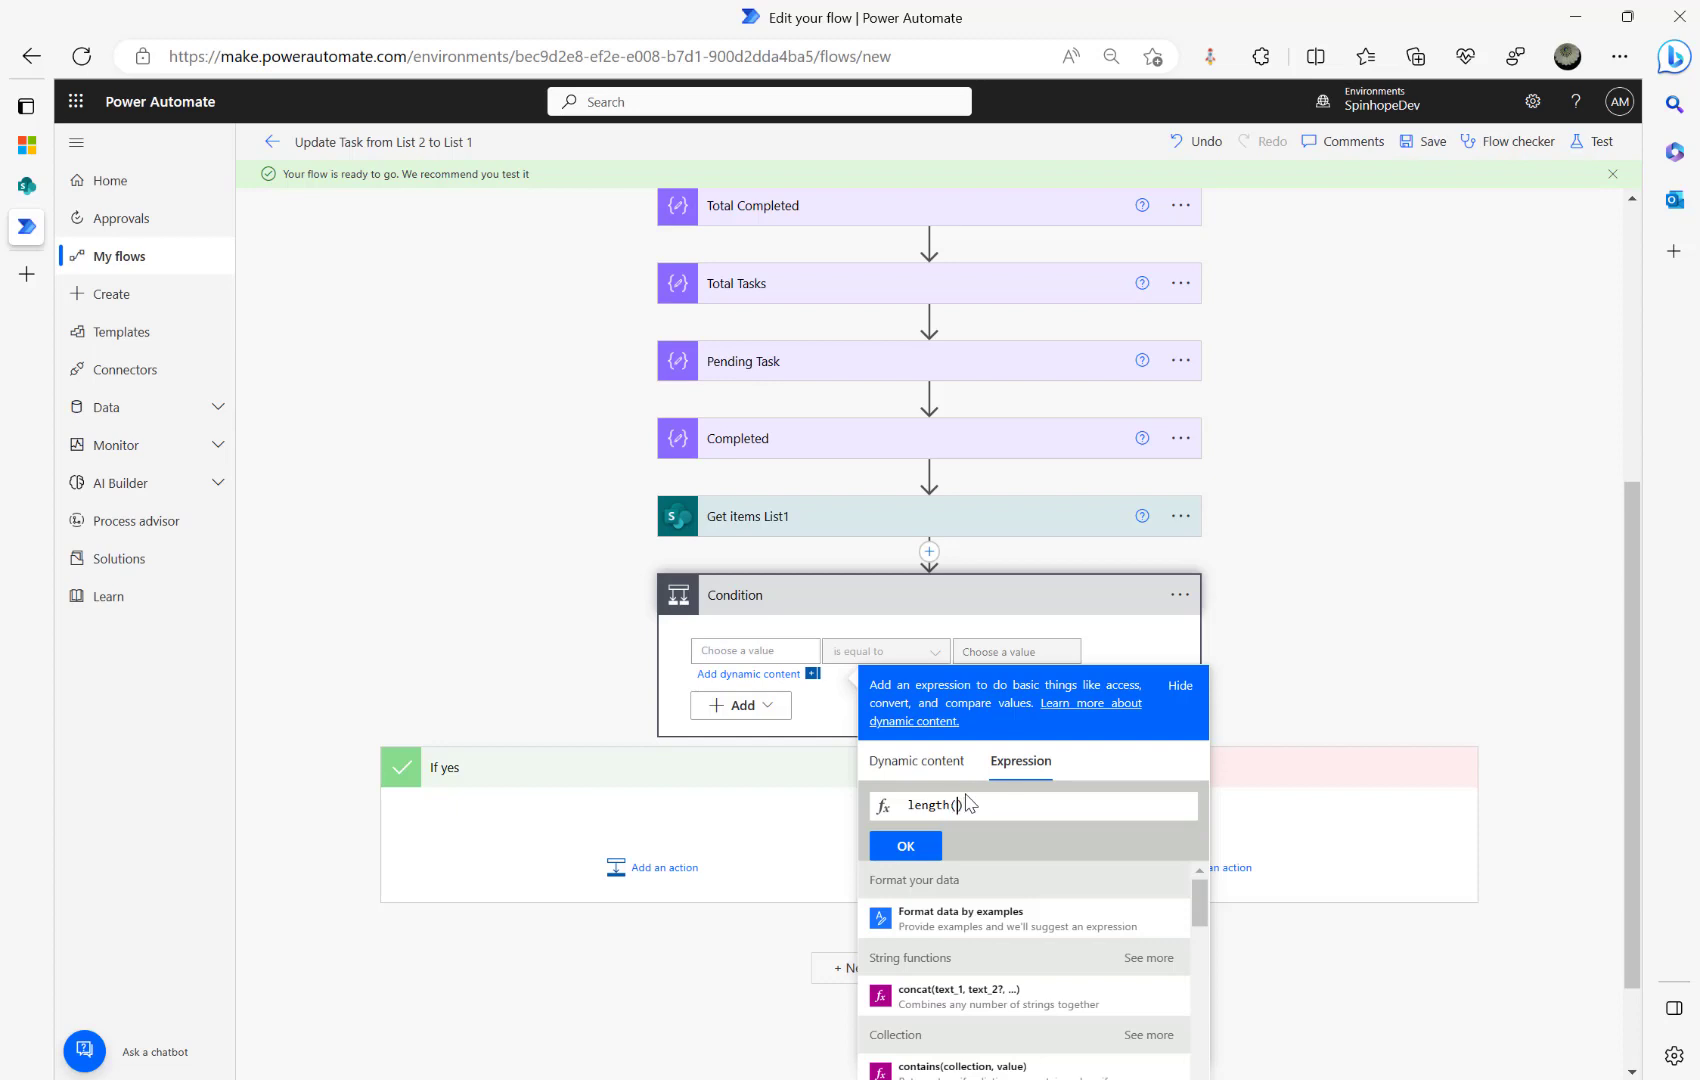
left_click(916, 762)
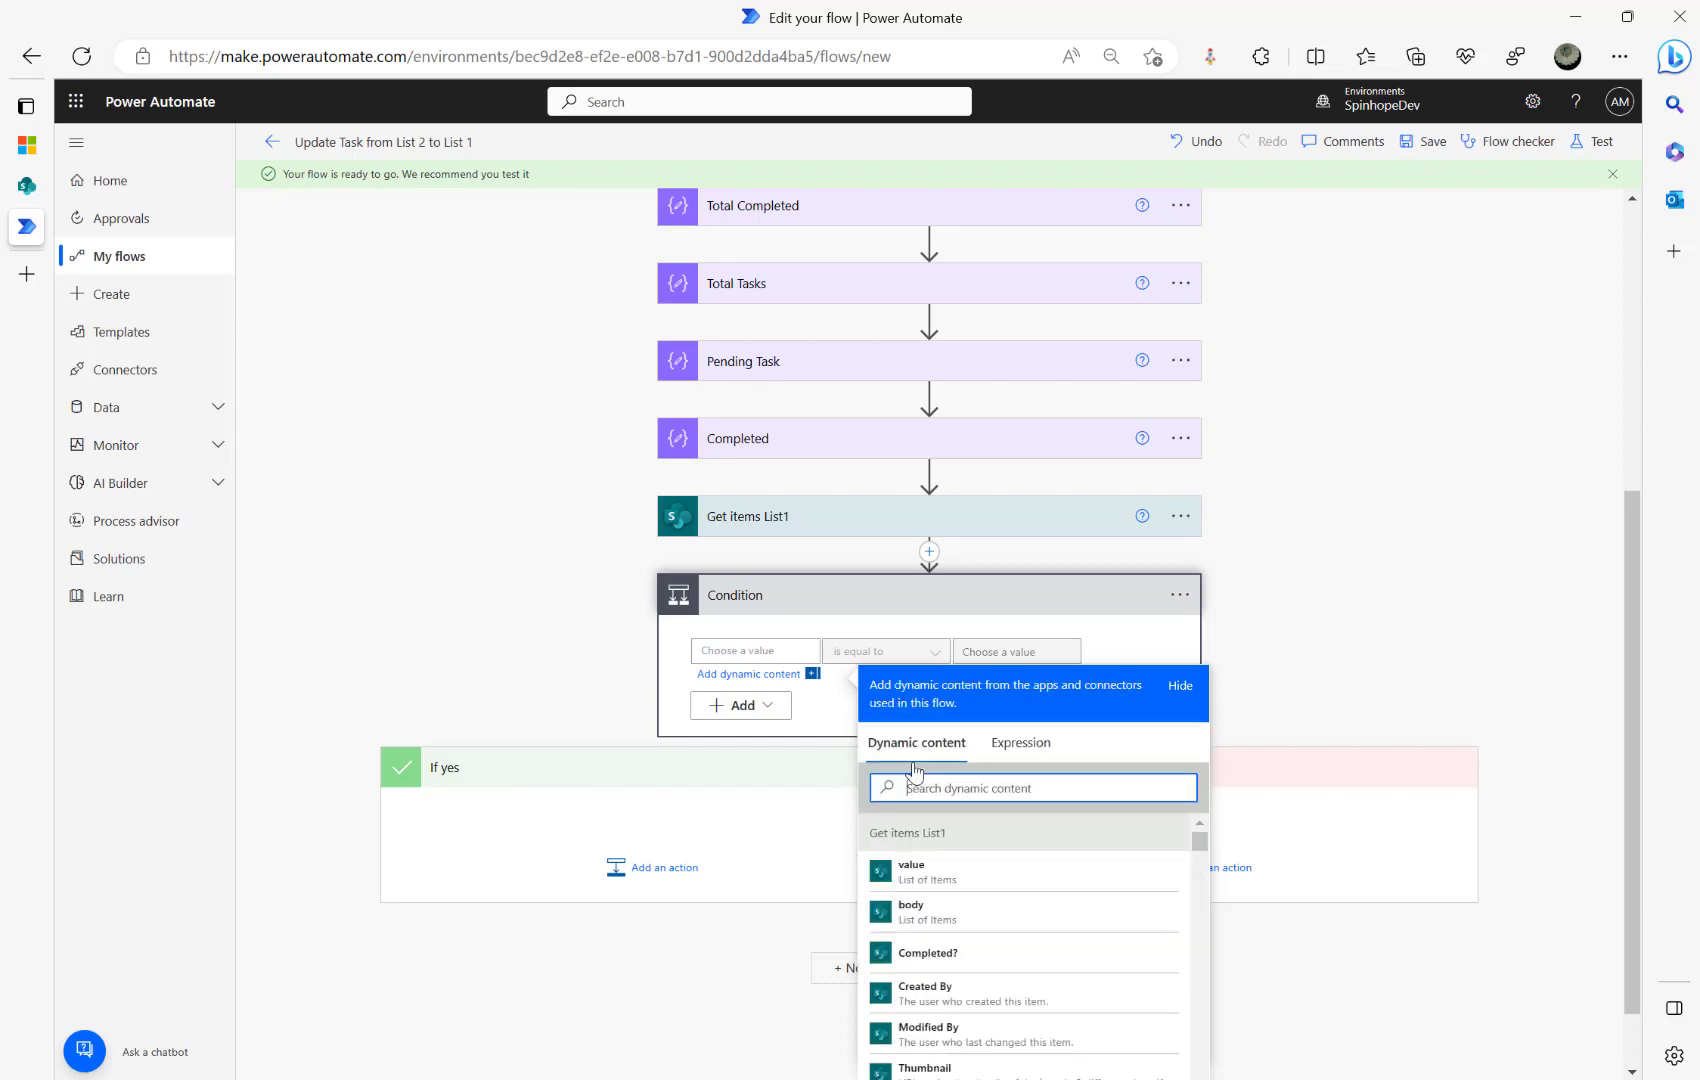
left_click(925, 872)
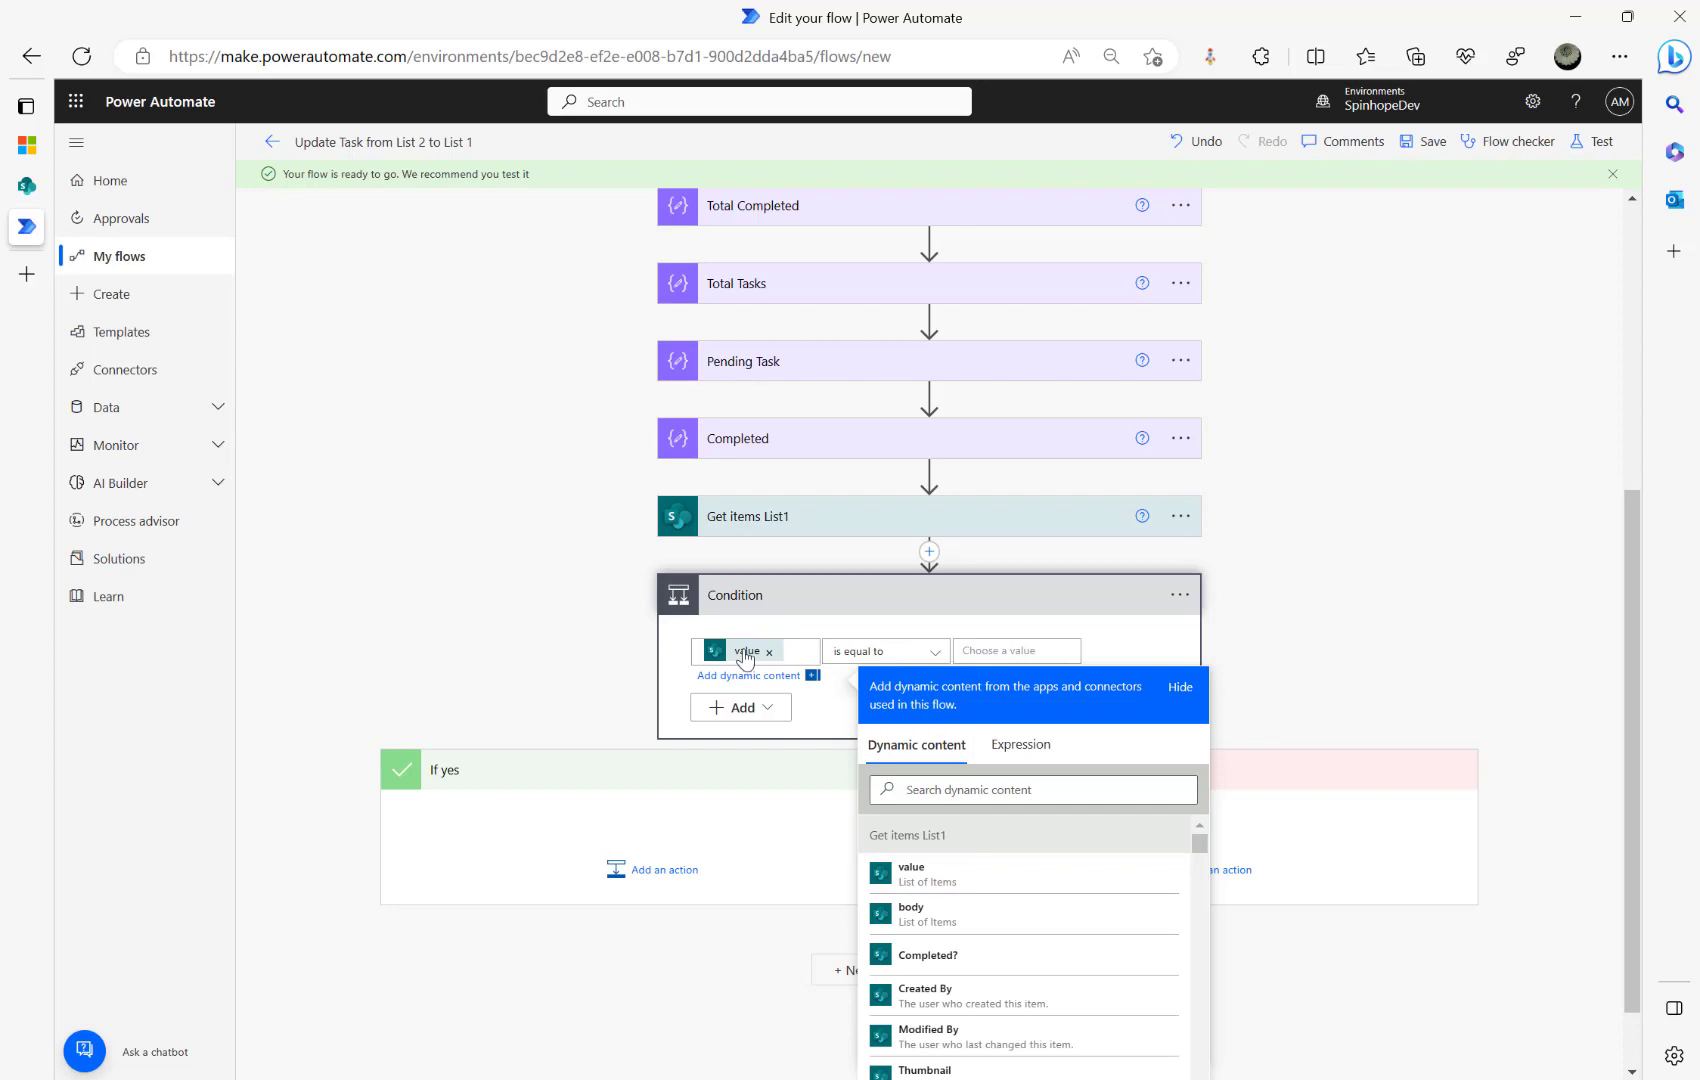
left_click_drag(812, 649, 581, 638)
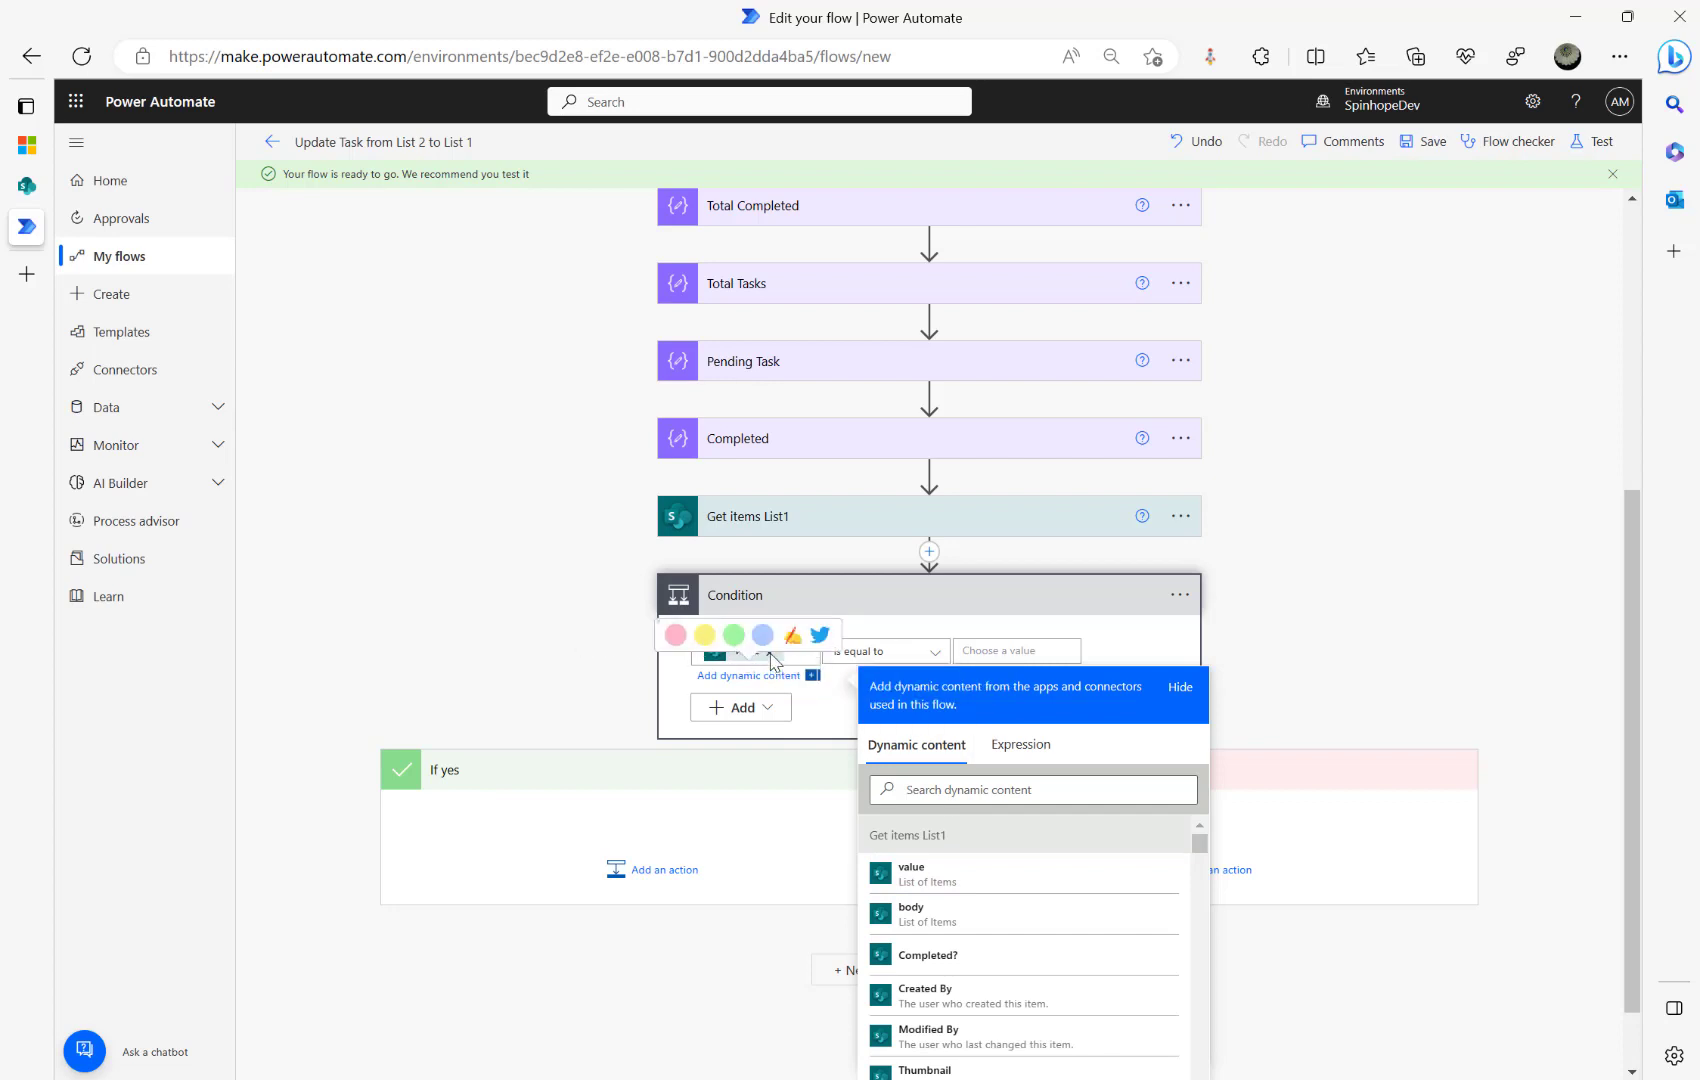
left_click(467, 630)
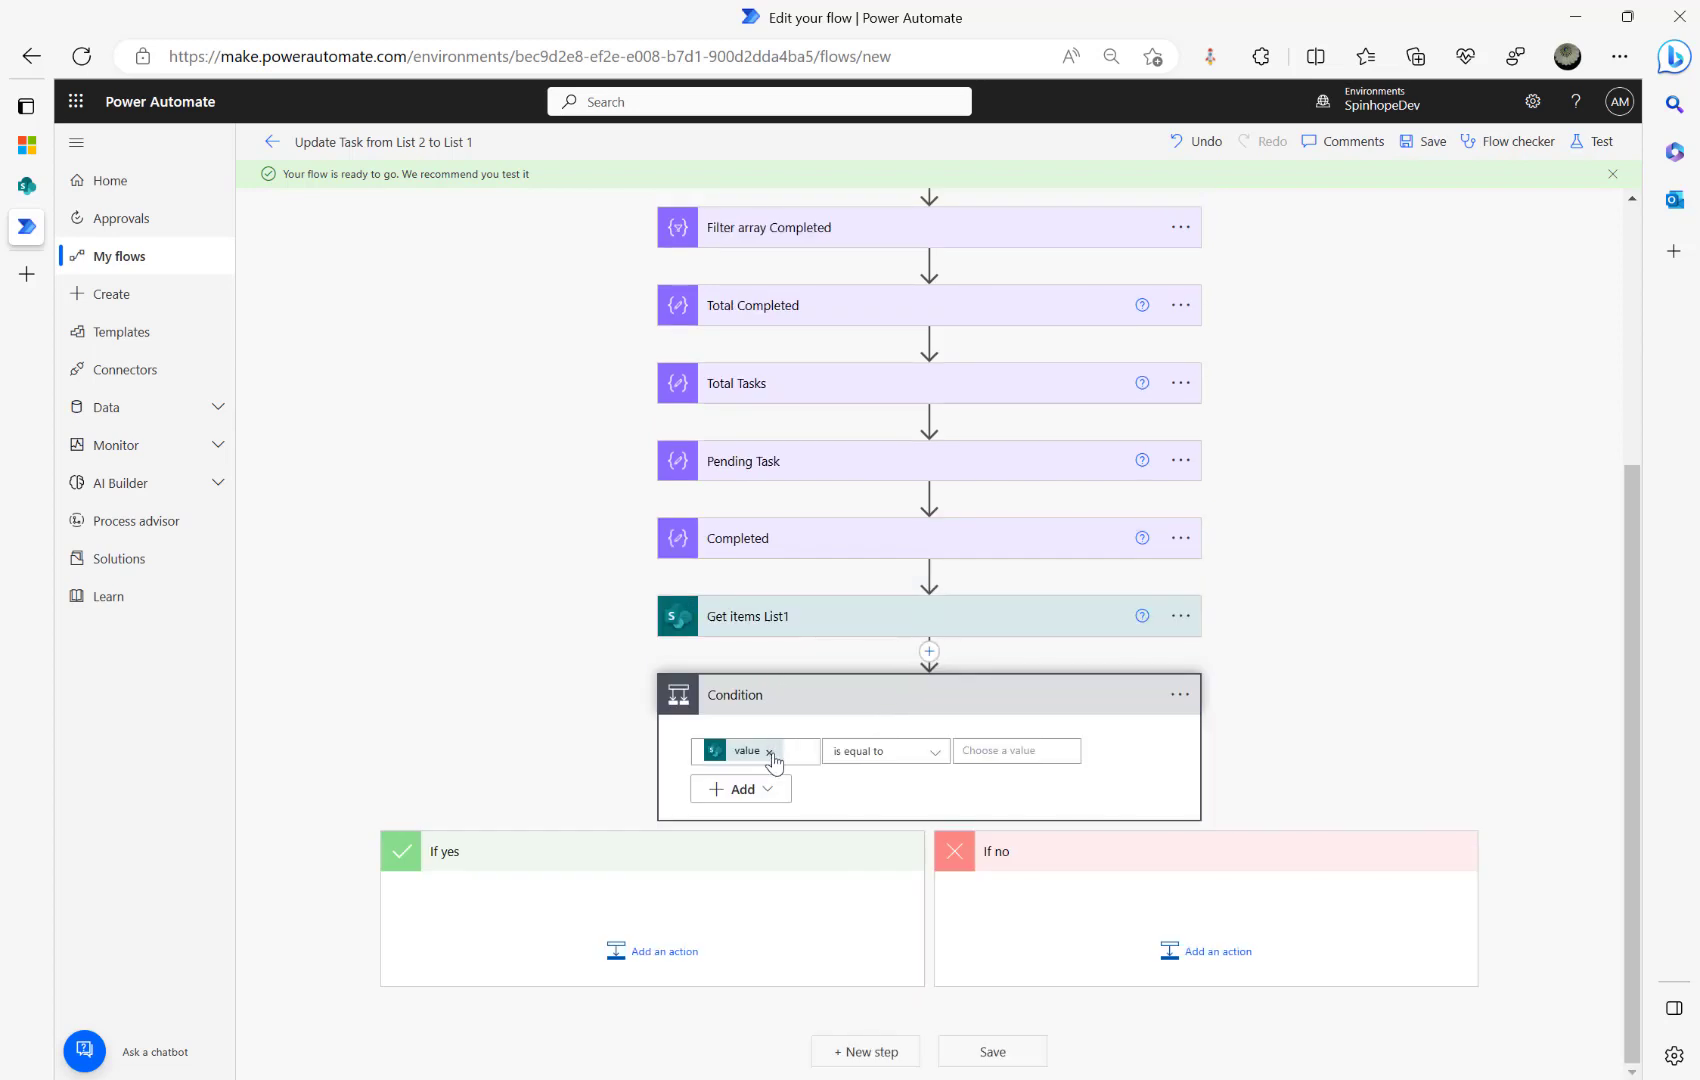
left_click(770, 751)
left_click(1035, 866)
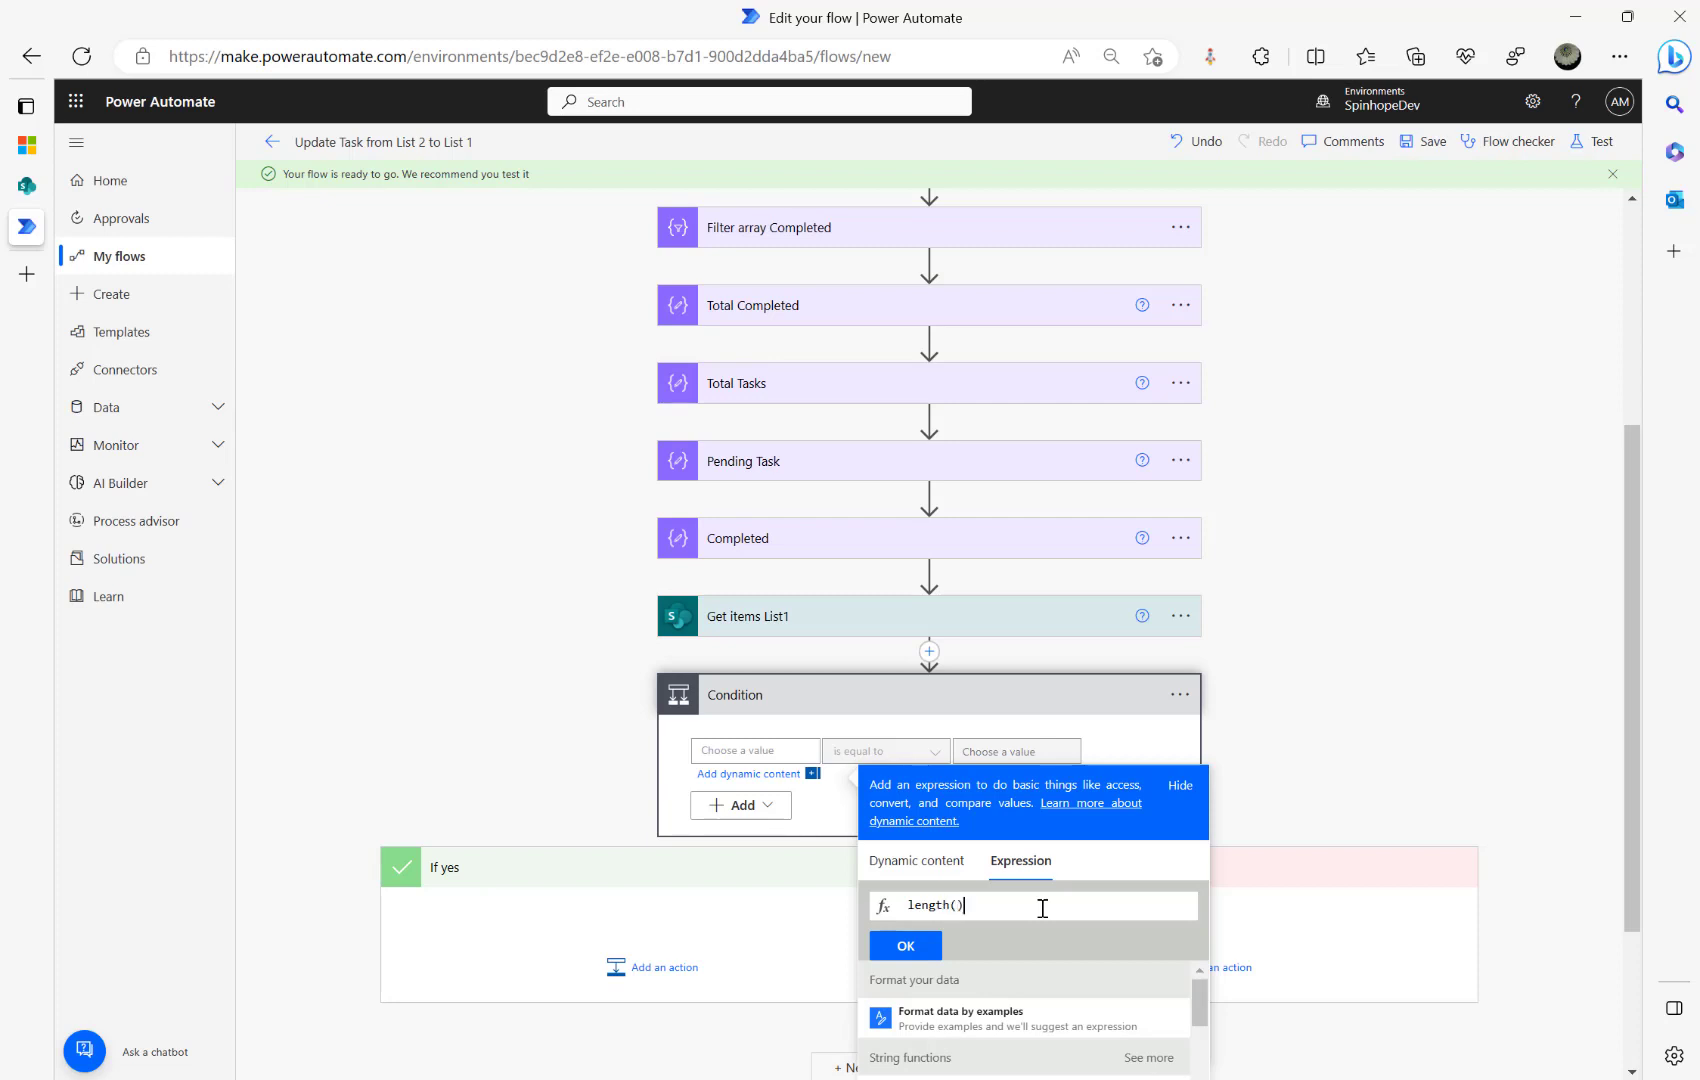
scroll(561, 740, "down", 2)
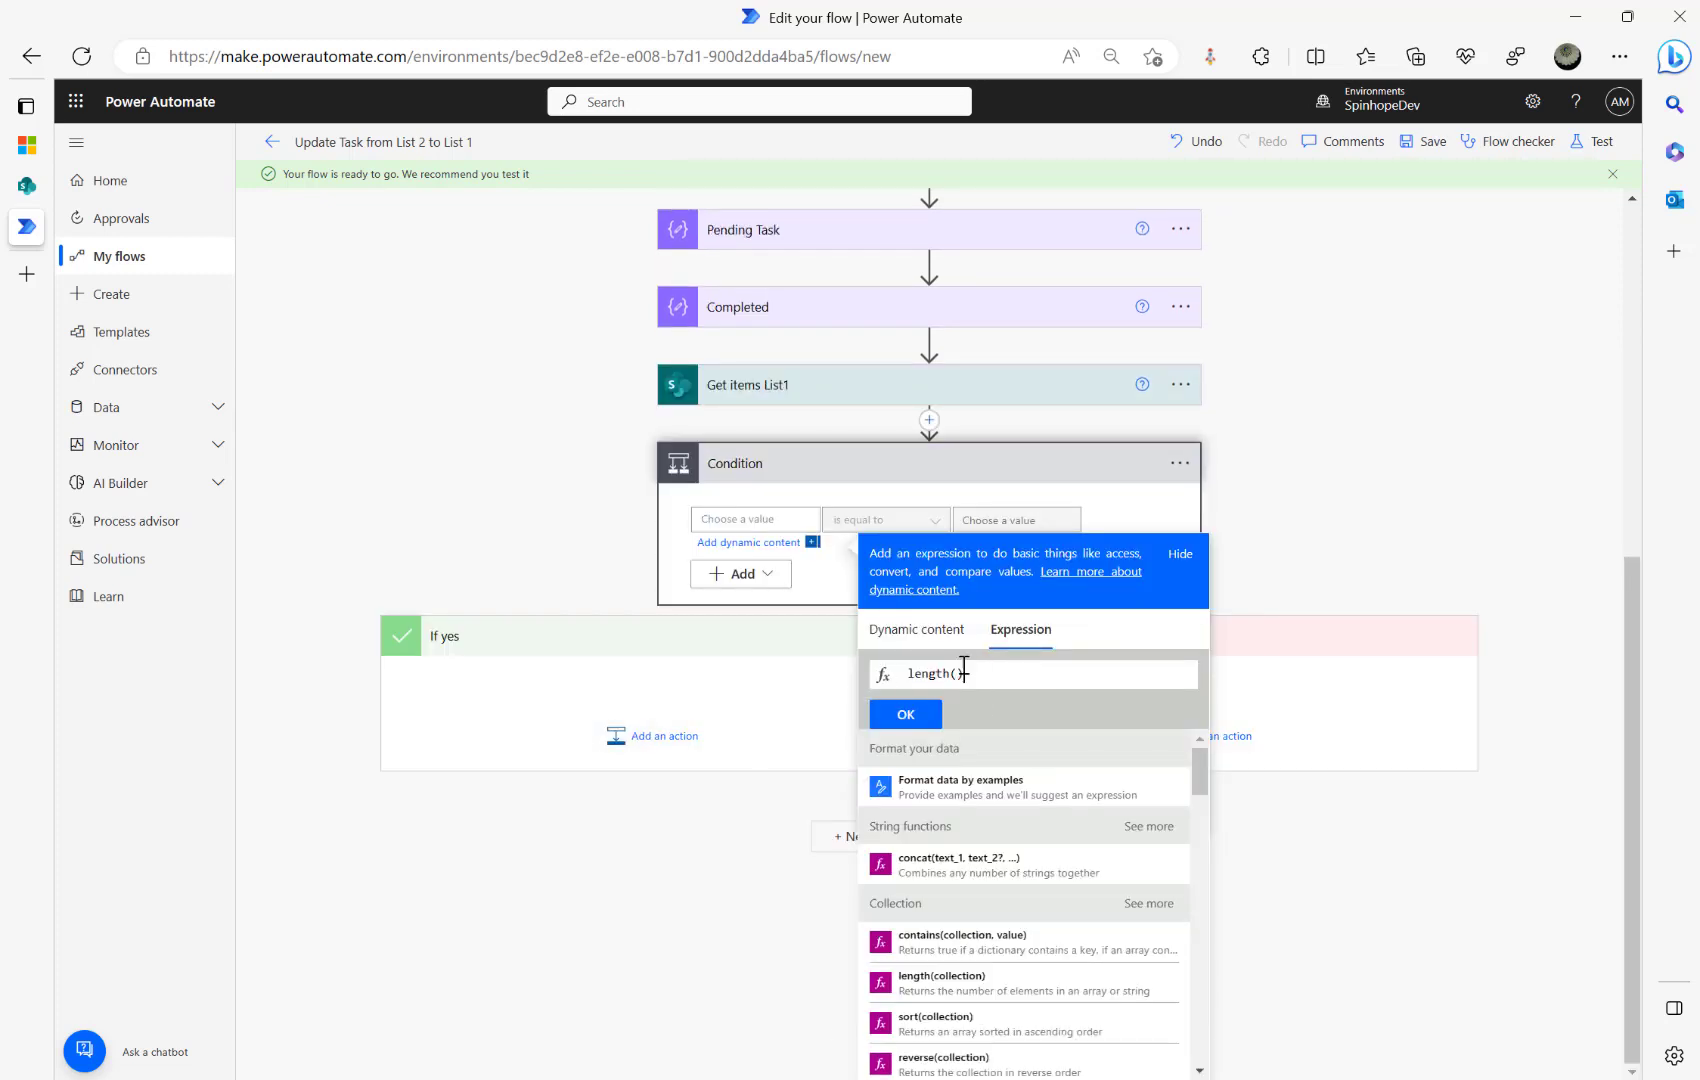
left_click(925, 638)
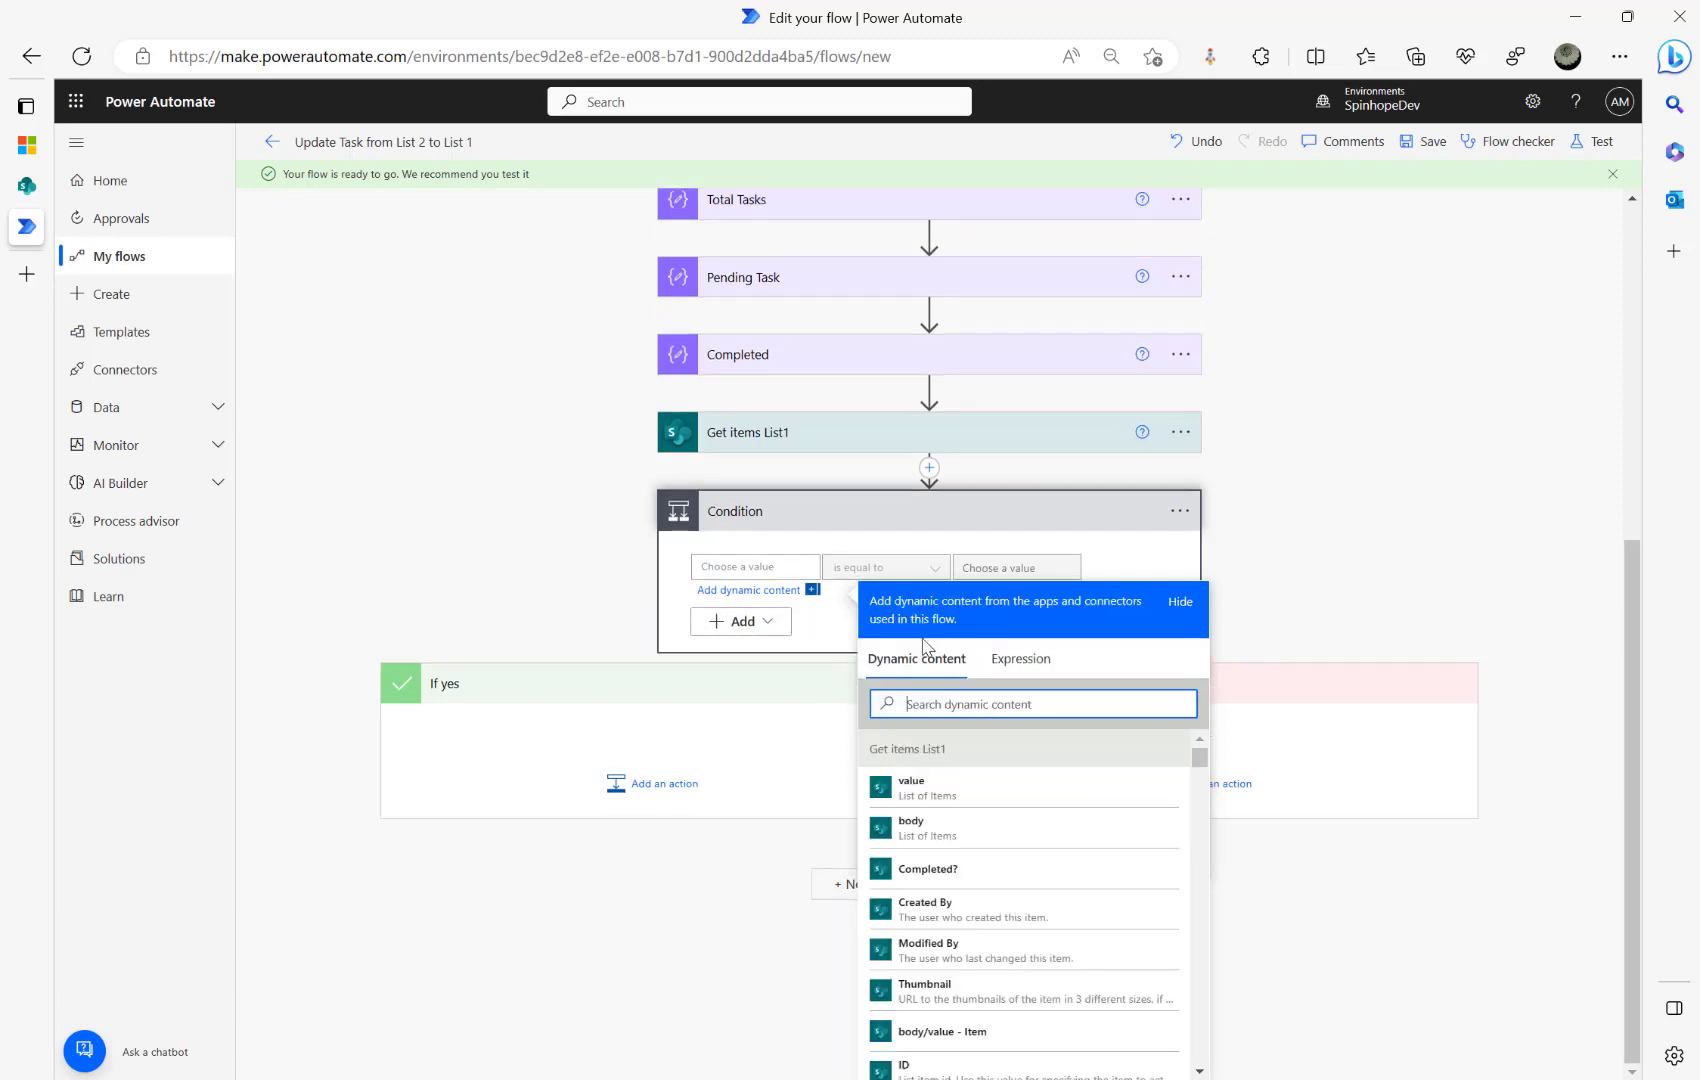
left_click(1027, 660)
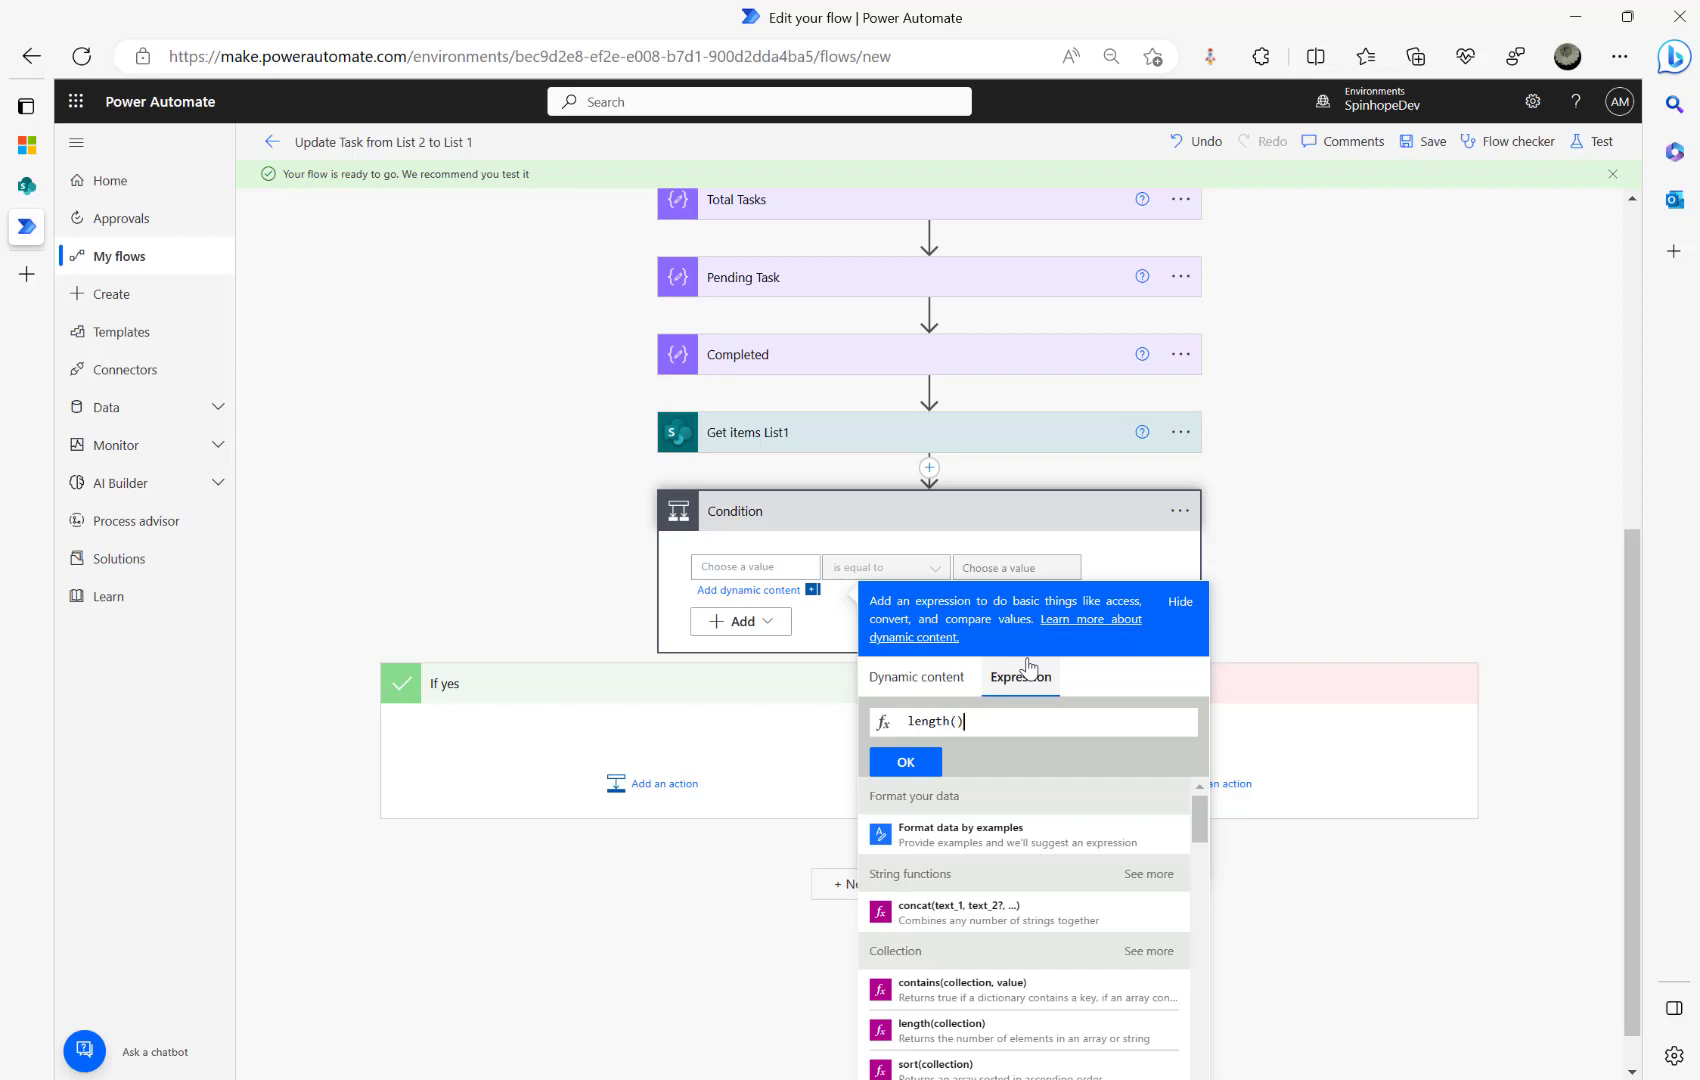
left_click(935, 690)
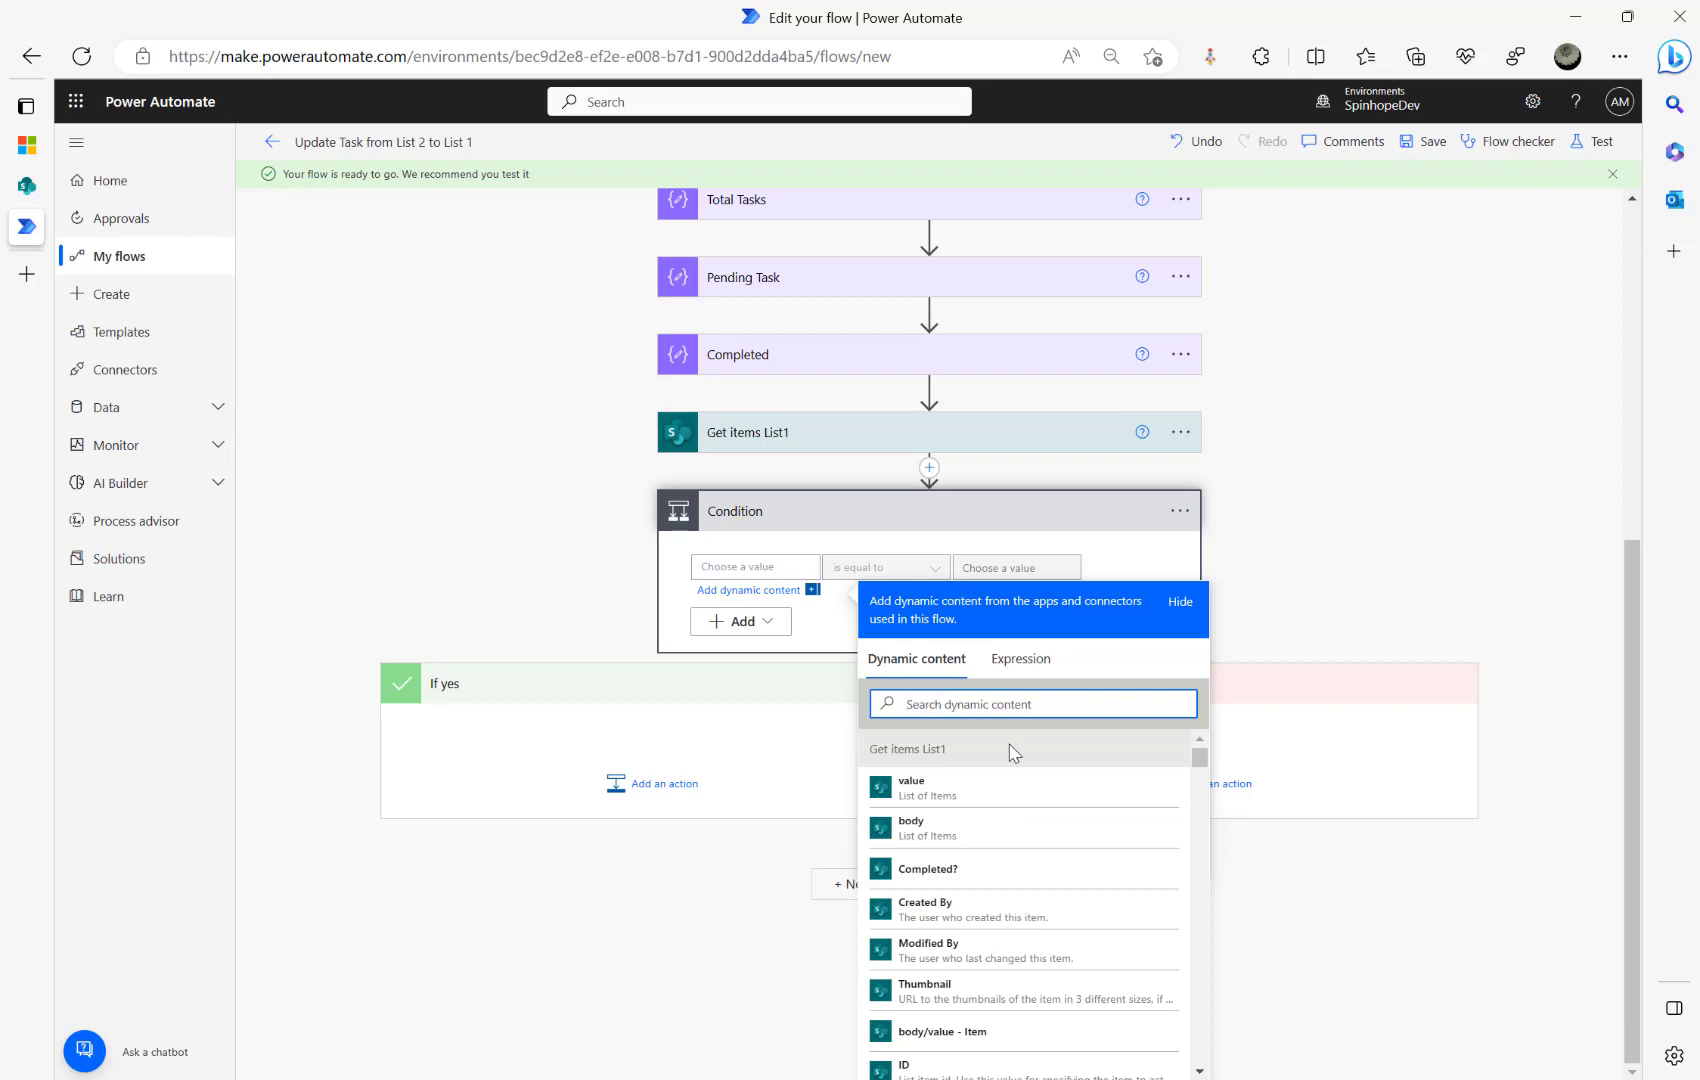
left_click(942, 792)
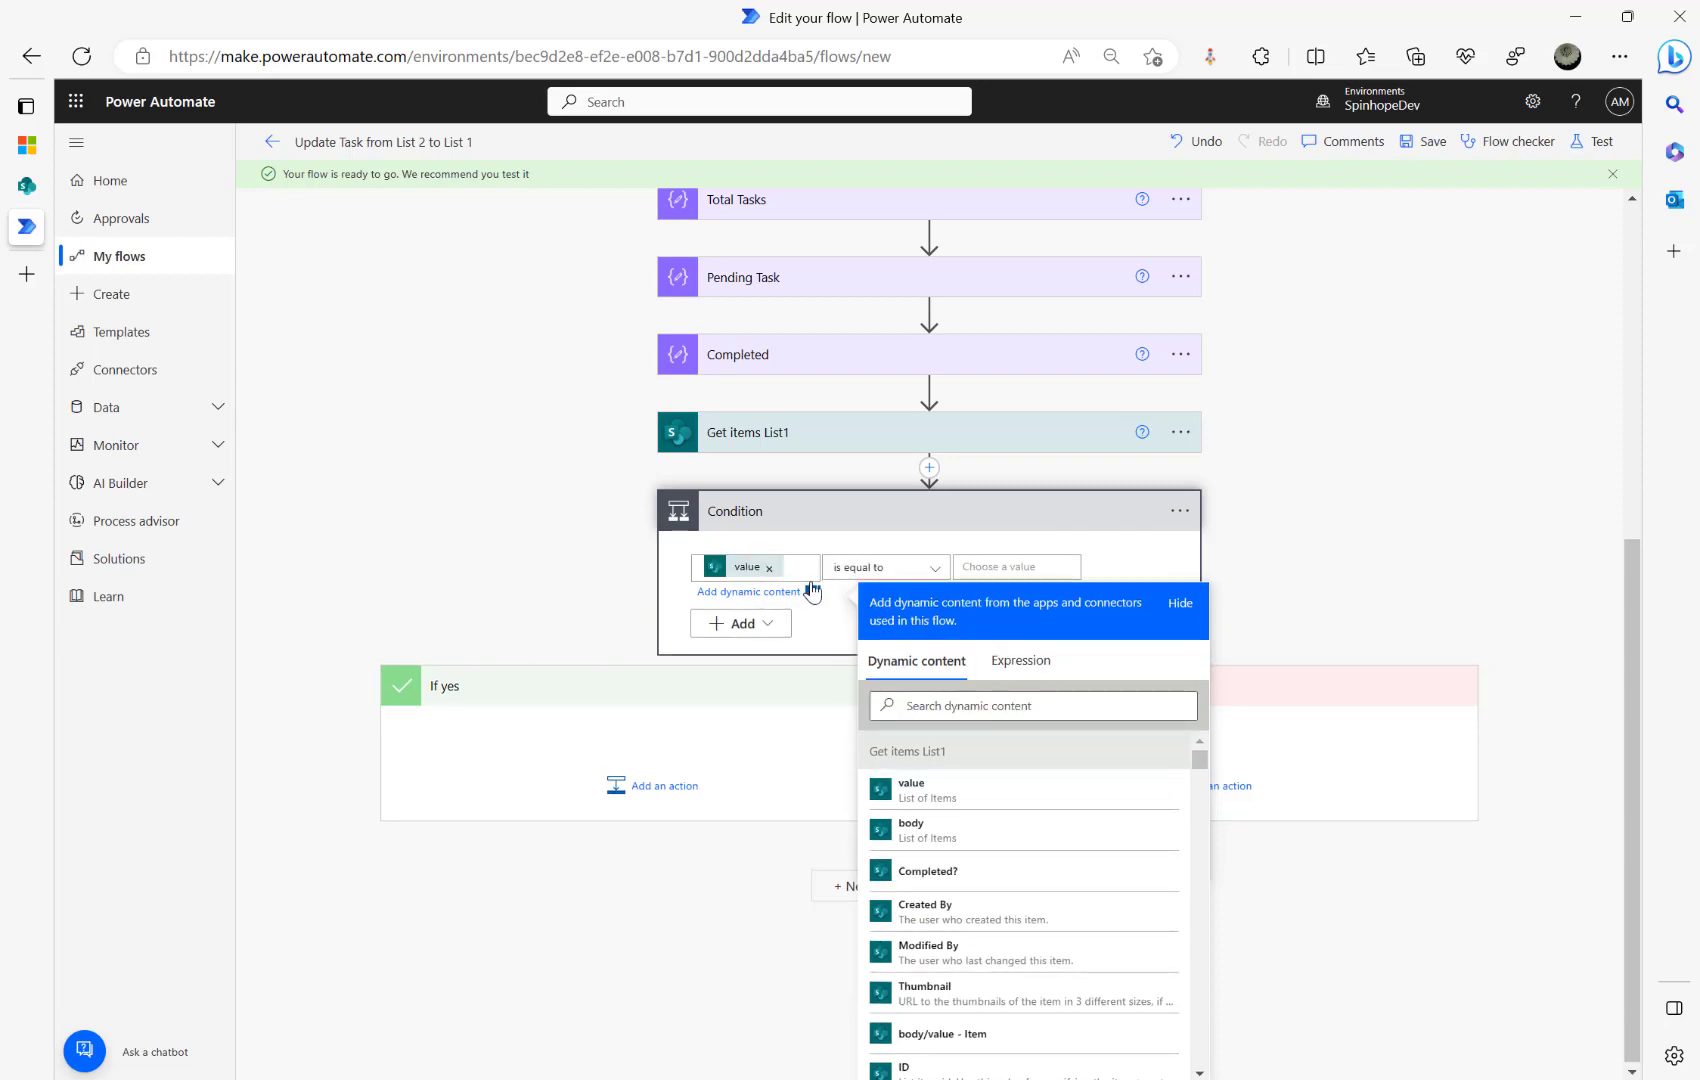
left_click(684, 527)
left_click_drag(800, 747, 660, 742)
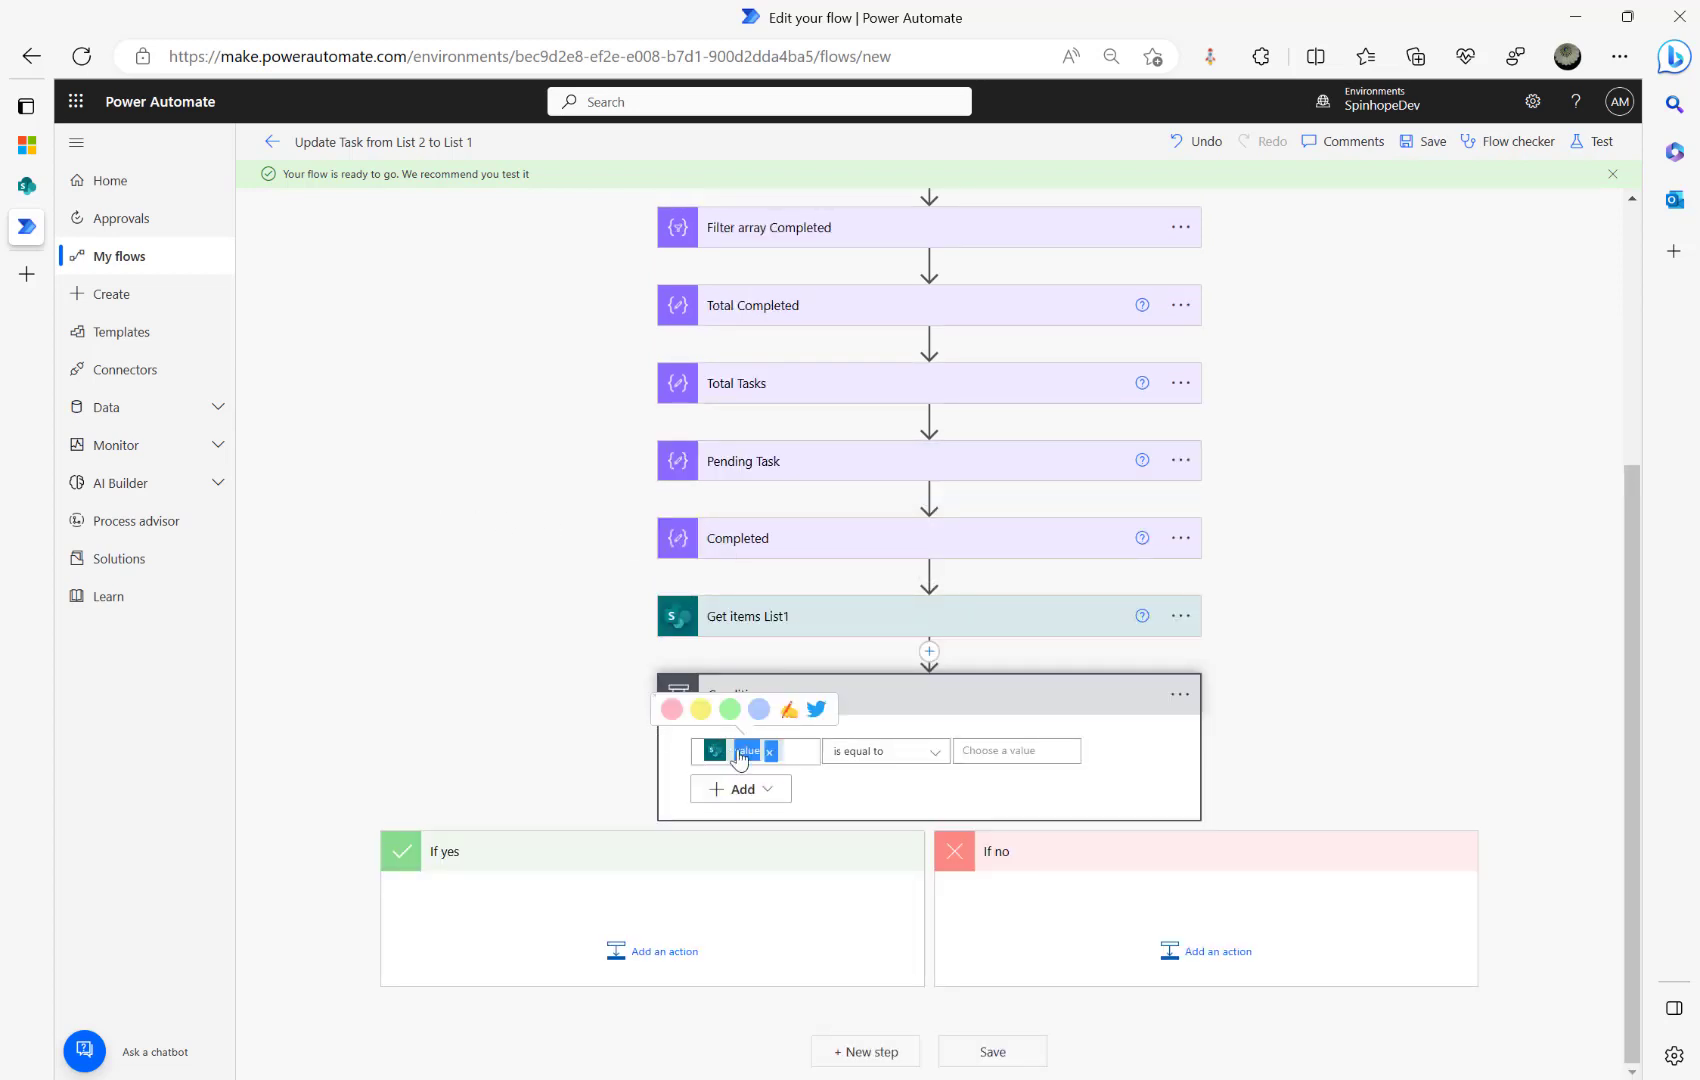
left_click(775, 757)
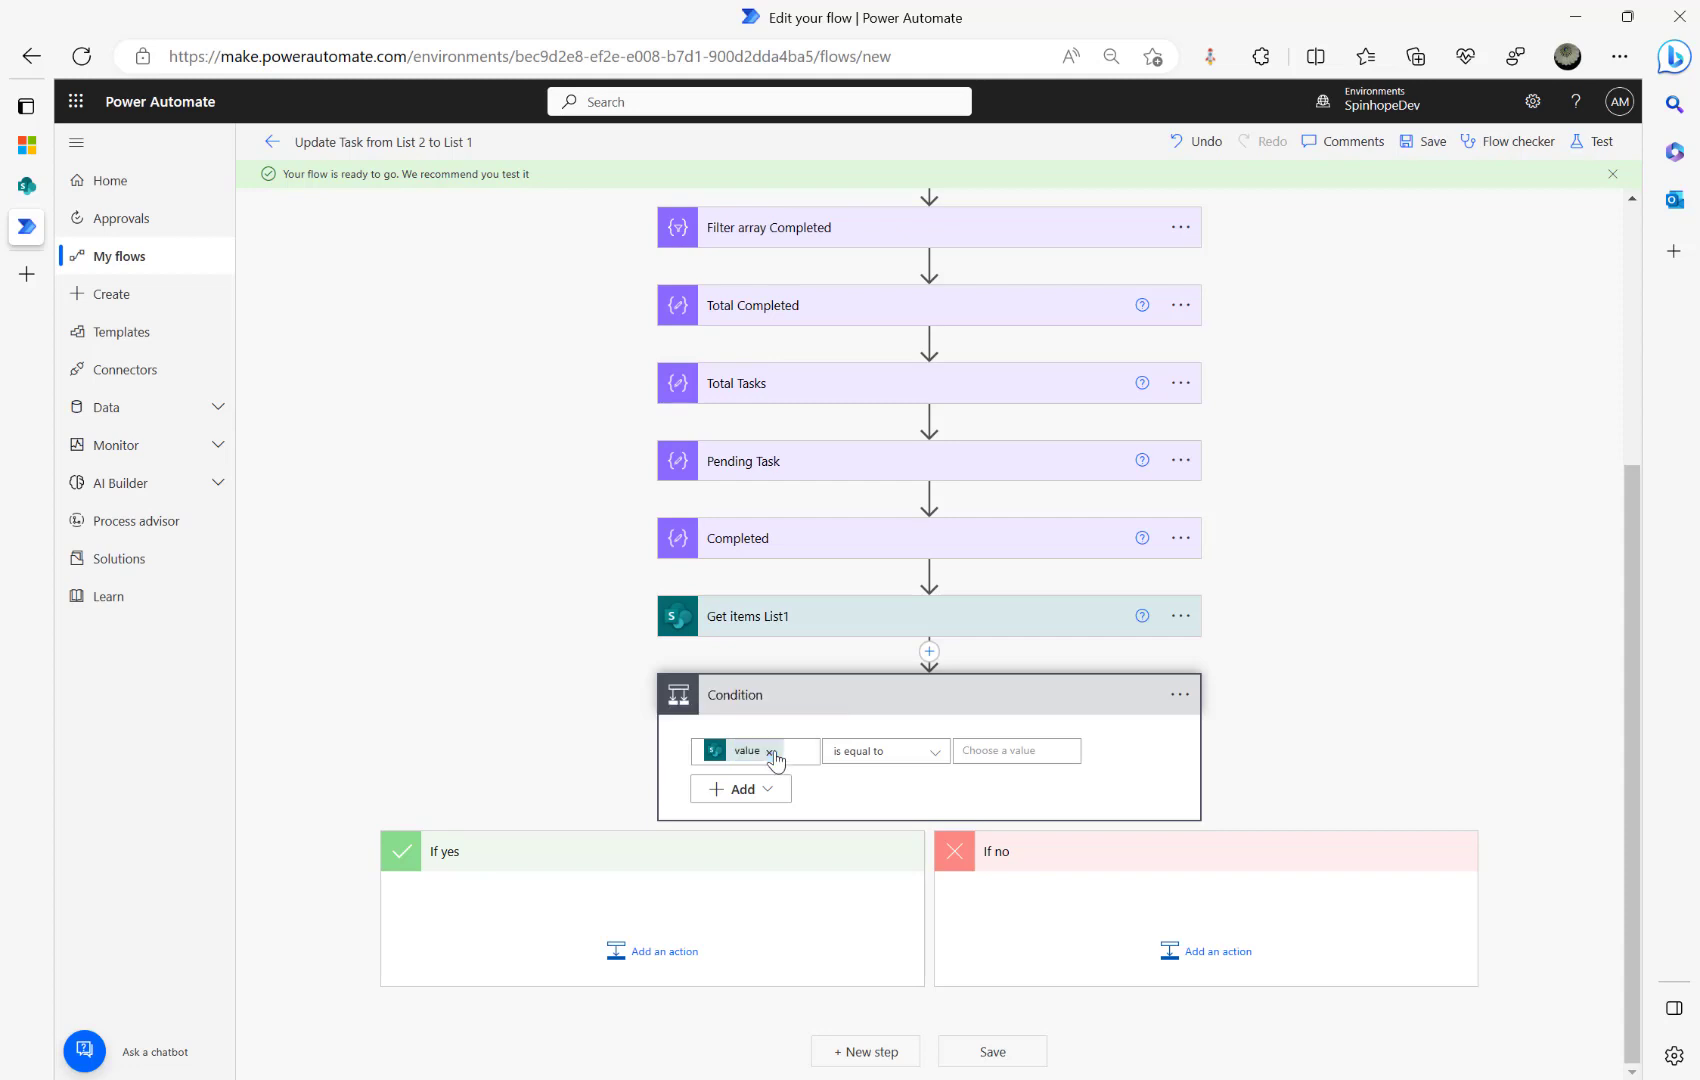
left_click(770, 752)
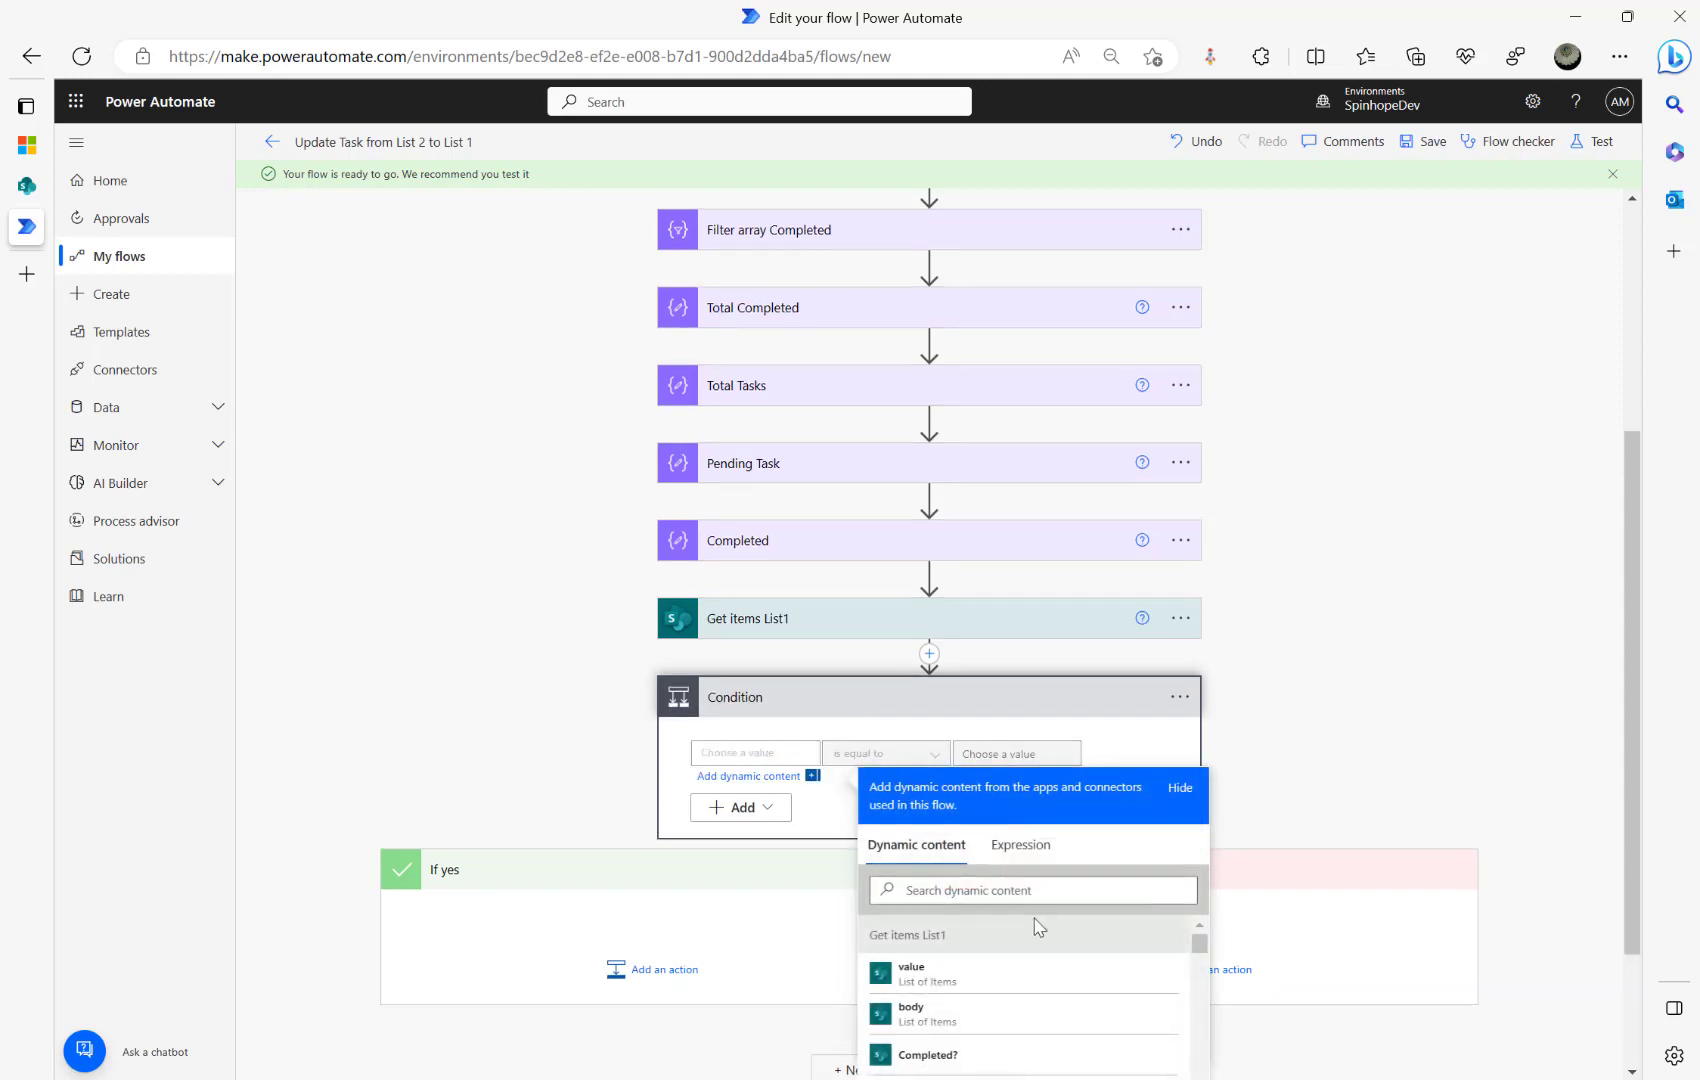
Step: Try to build a length() expression for the condition's first value with dynamic content inside its parentheses
left_click(1021, 846)
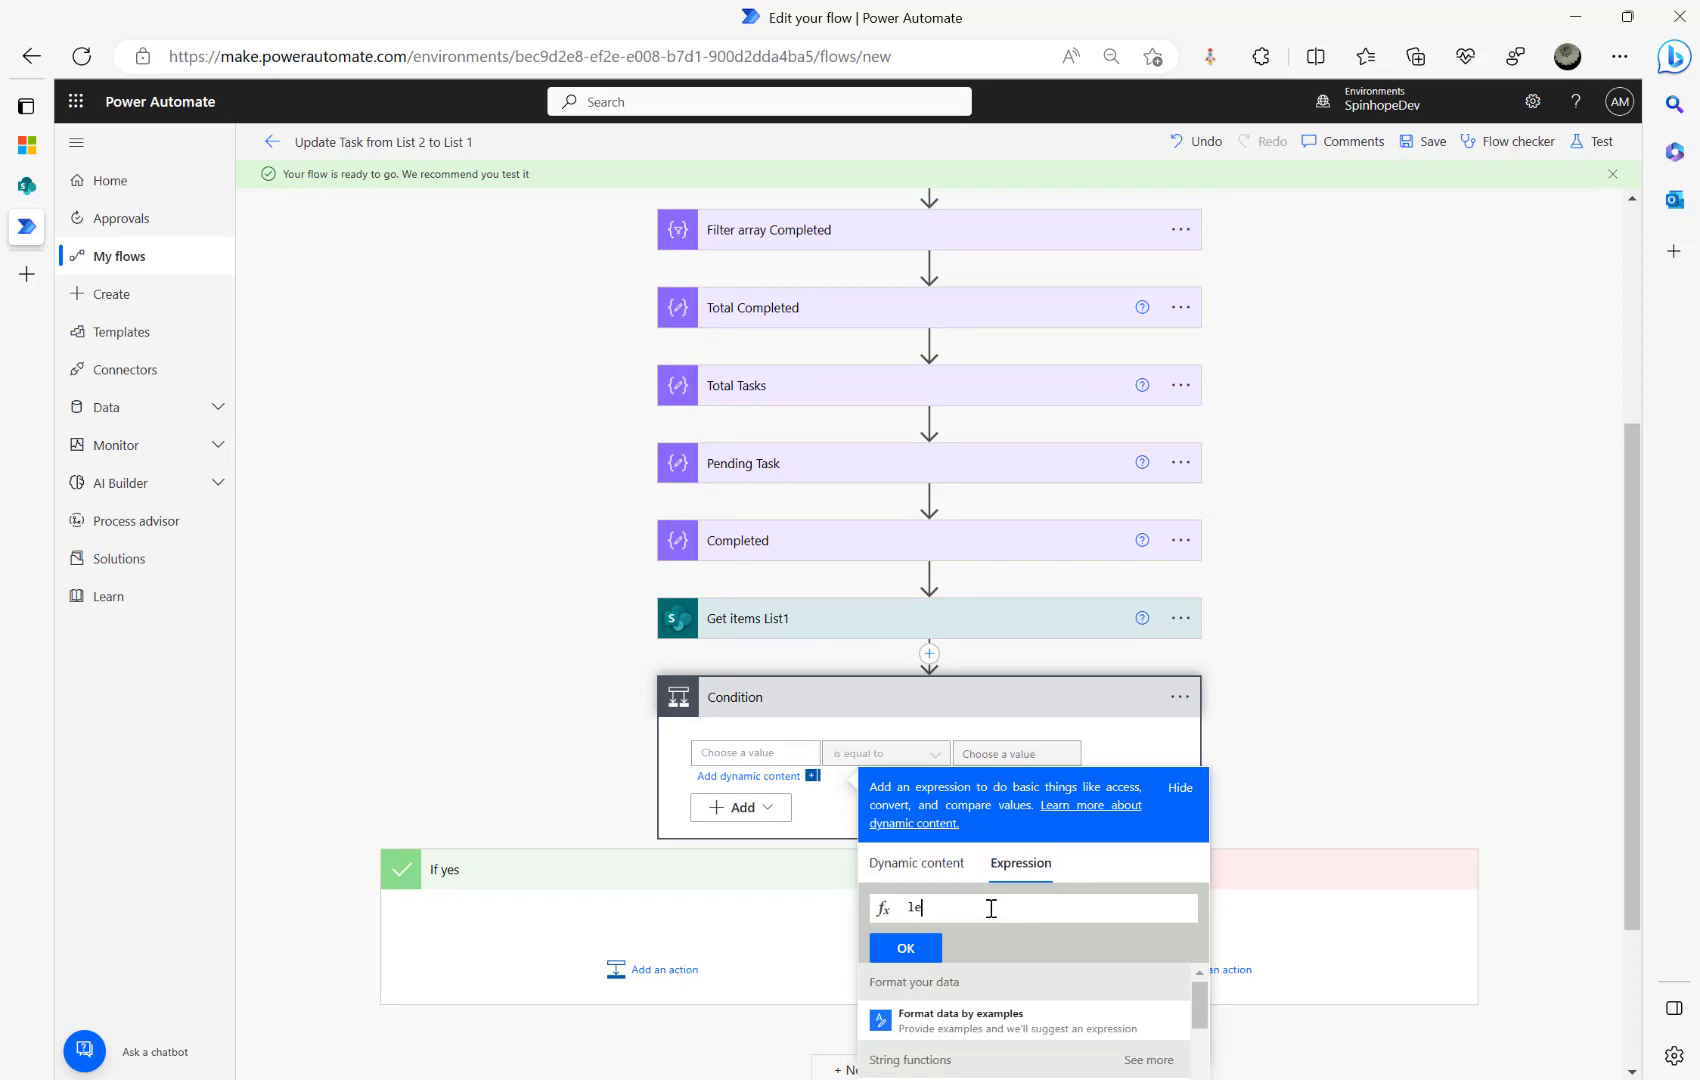
type("length(value")
key("BackSpace")
key("BackSpace")
left_click(758, 750)
scroll(1300, 880, "down", 3)
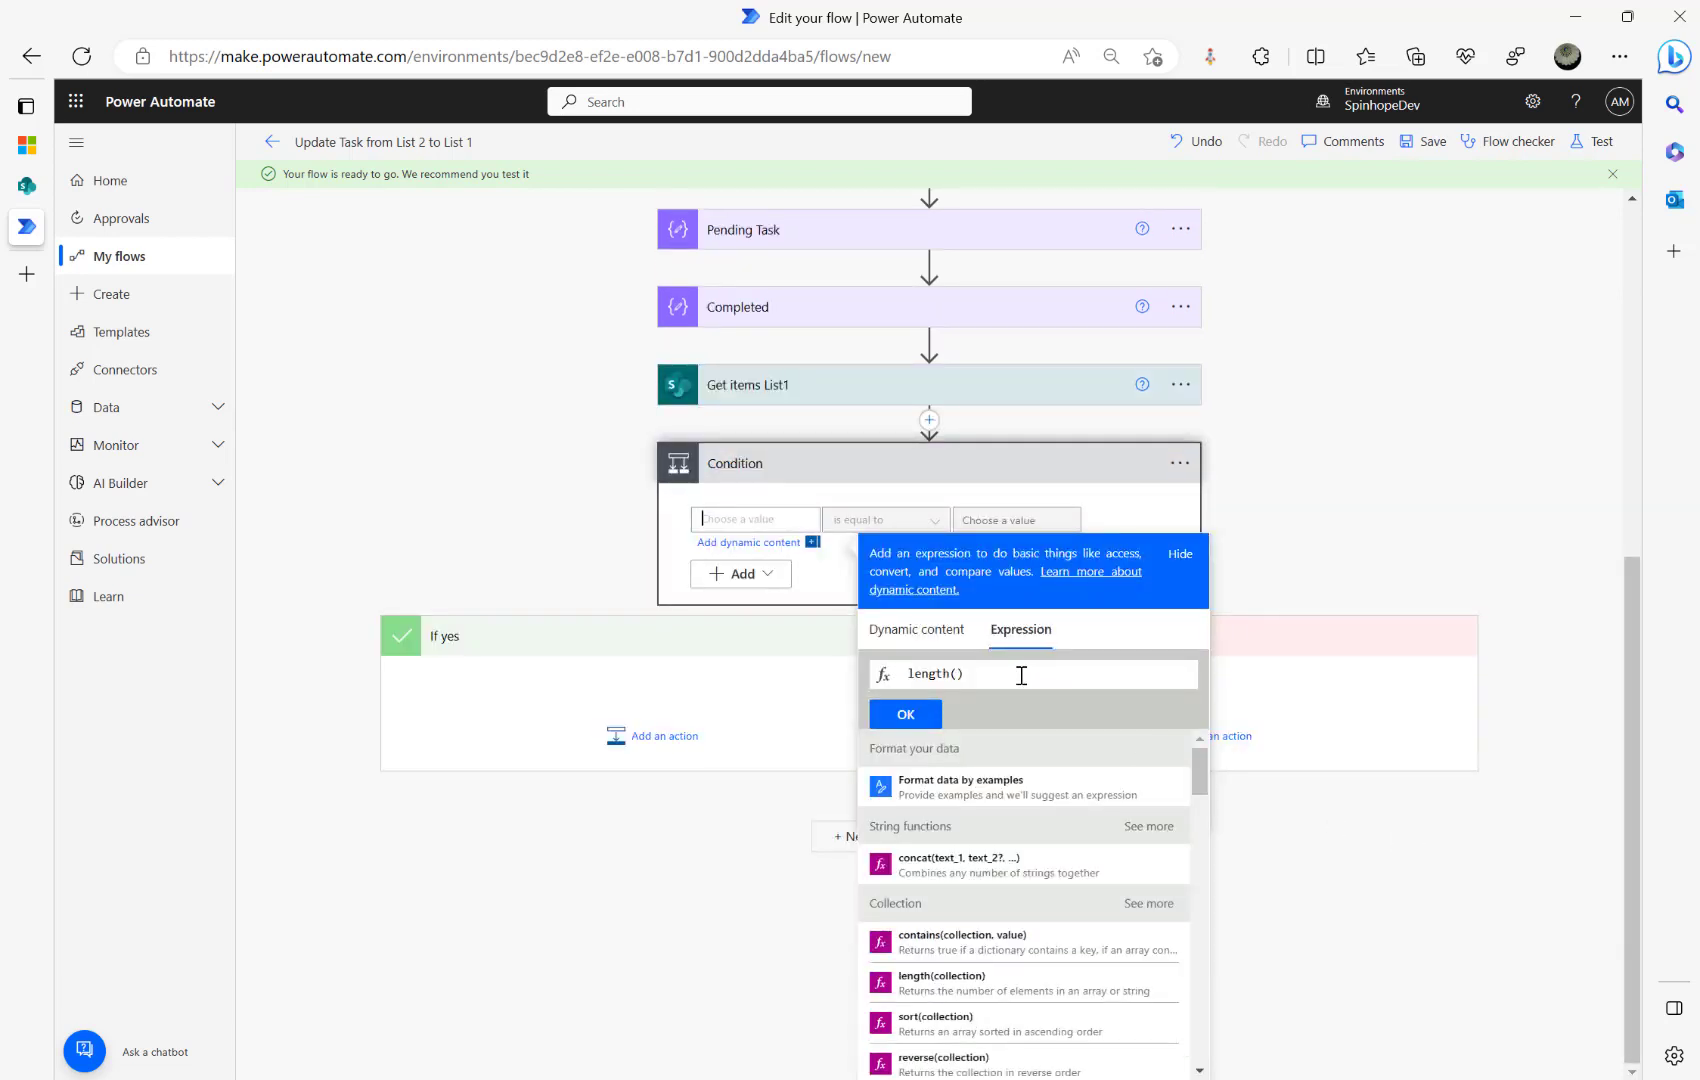
left_click(957, 675)
left_click(881, 630)
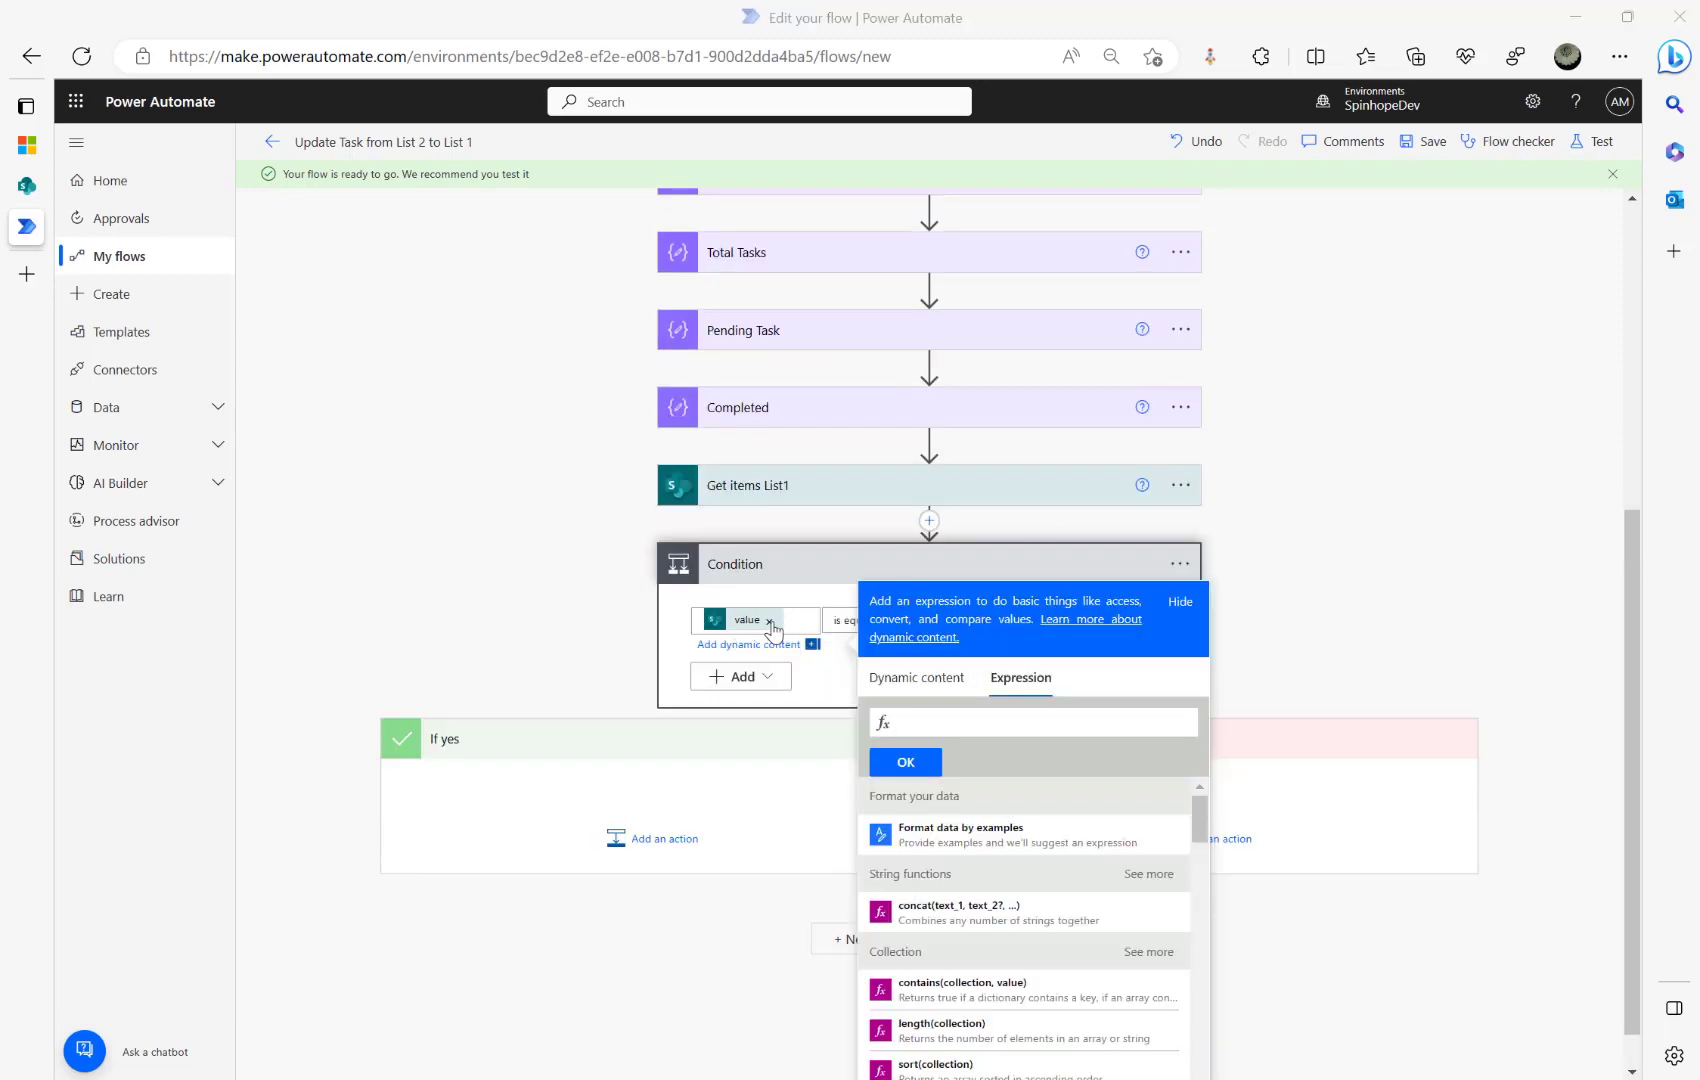
Step: Replace the value token in the condition's first operand with the expression length(outputs('Get_items_List1')?['body/value']), without the @ sign
left_click(769, 621)
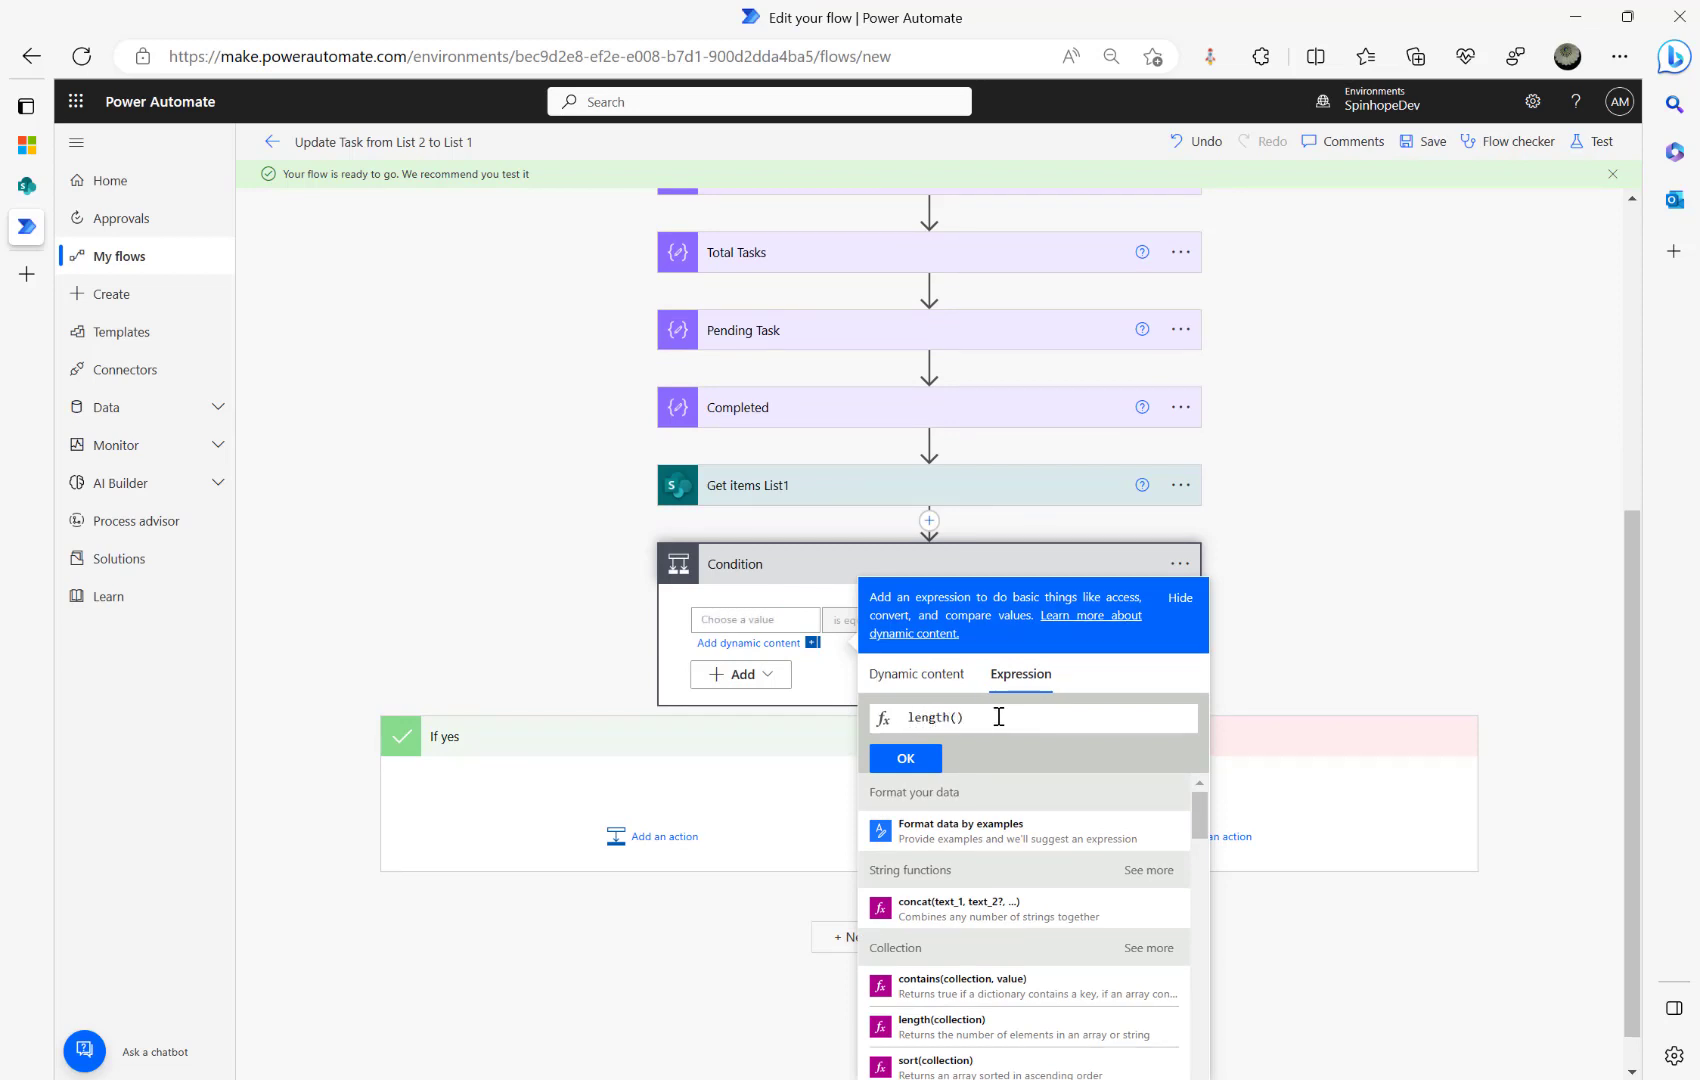
type("outputs('Get_items_List1')?['body/value']")
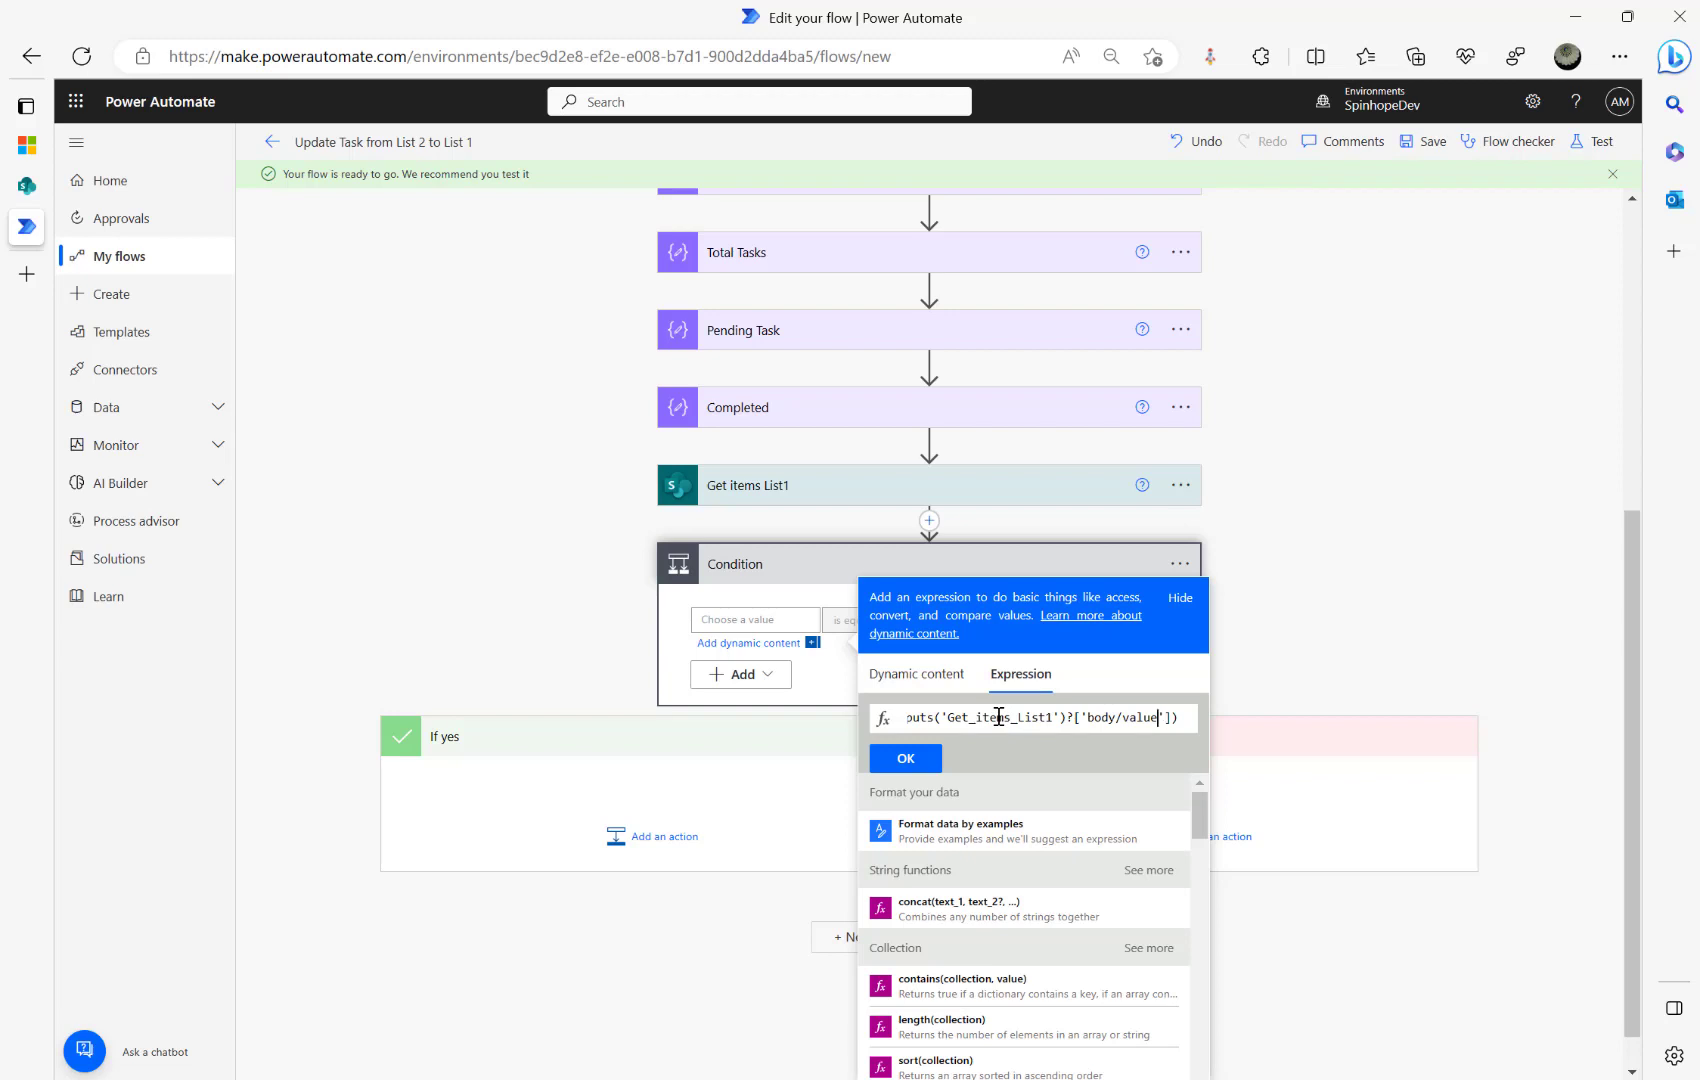
key("Left")
key("Left")
key("Left")
key("Left")
key("Left")
key("Left")
key("Left")
key("Left")
key("Left")
key("Left")
key("Left")
key("Left")
key("Left")
key("Left")
key("Left")
key("Left")
key("Left")
key("Left")
key("Left")
key("Left")
key("Left")
key("Left")
key("Left")
key("Left")
key("Left")
key("Left")
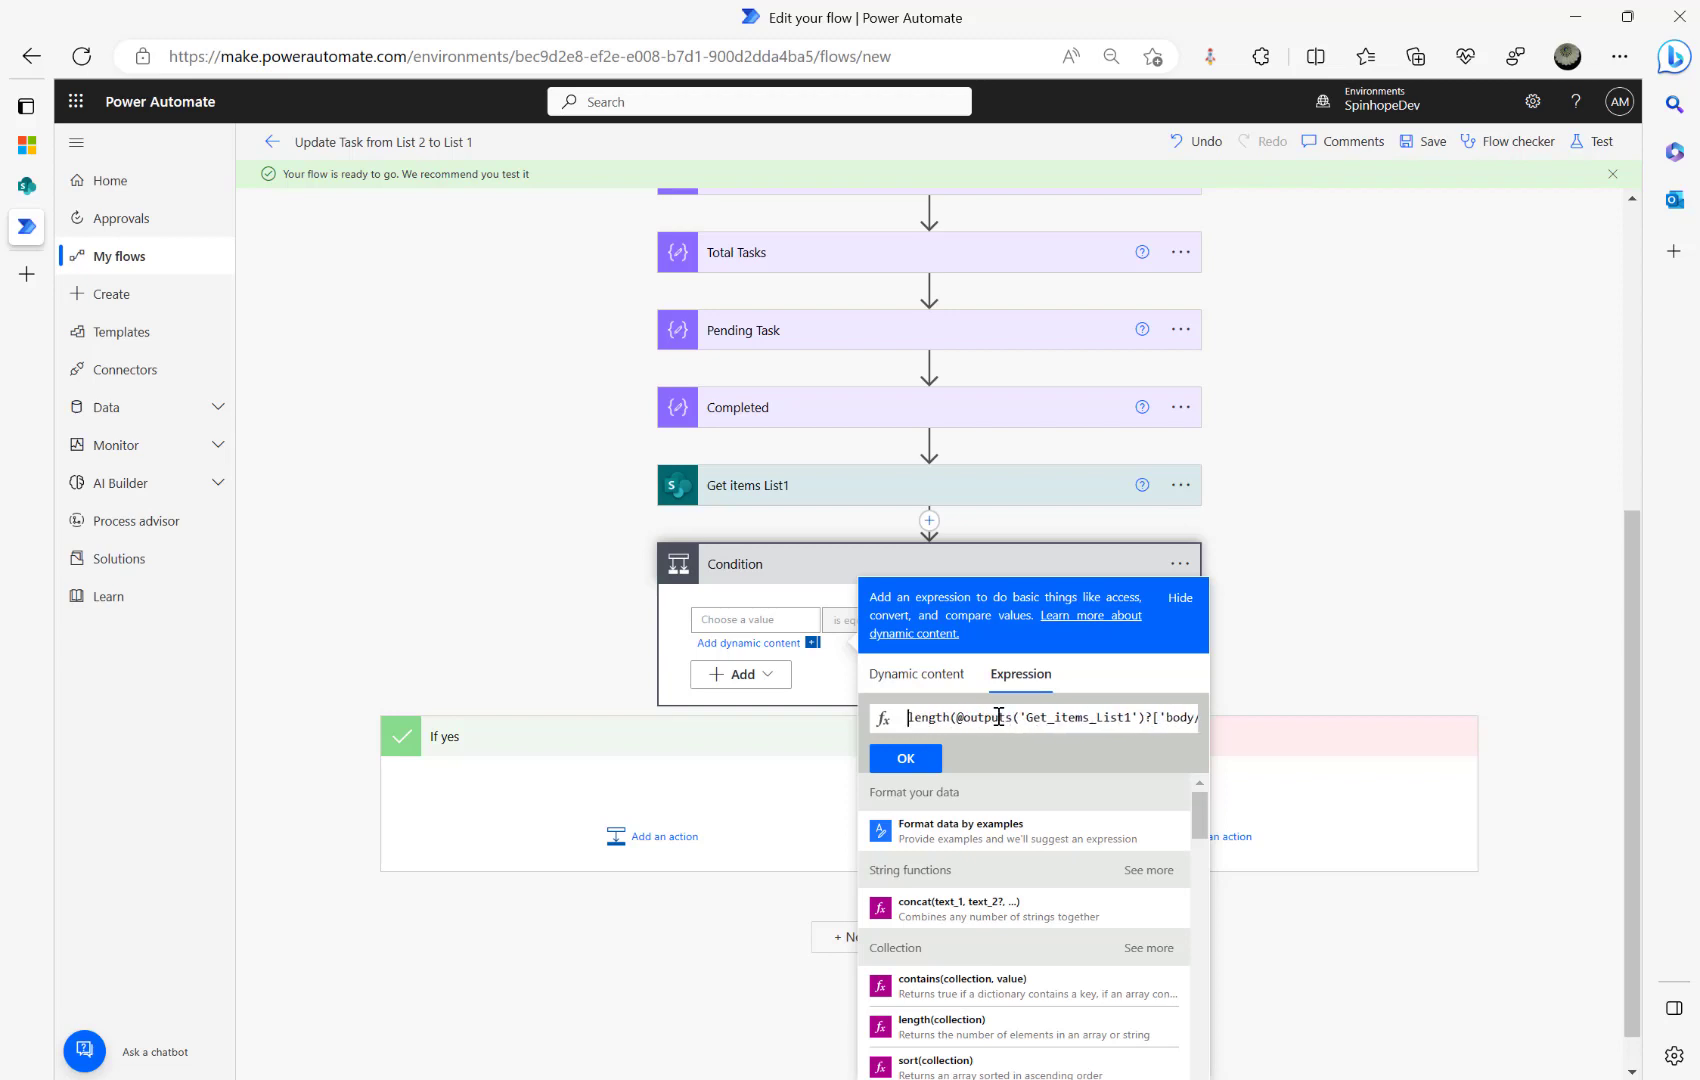
key("Right")
key("Right")
key("Right")
key("Right")
key("Right")
key("BackSpace")
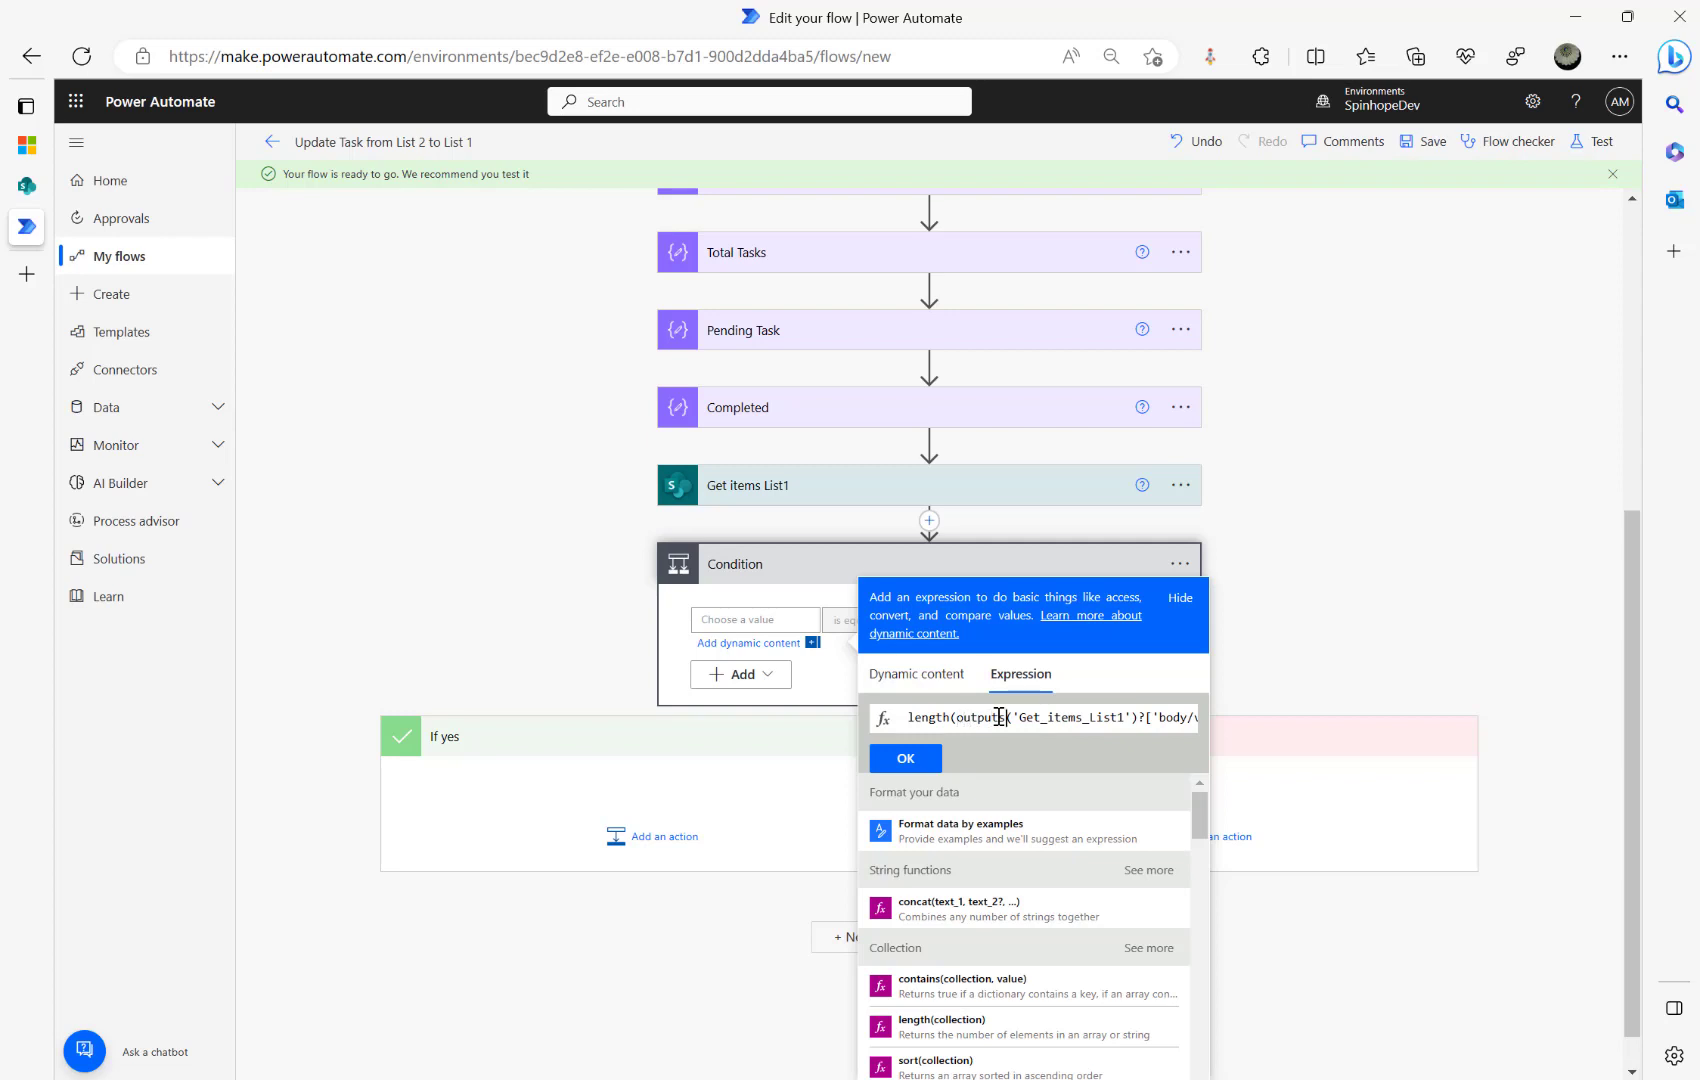
key("Right")
key("Right")
key("Right")
key("Right")
key("Right")
key("Right")
key("Right")
key("Right")
key("Right")
key("Right")
key("Right")
key("Right")
key("Right")
key("Right")
key("Right")
key("Right")
key("Right")
key("Right")
key("Right")
key("Right")
key("Right")
key("Right")
key("Right")
key("Right")
key("Right")
key("Right")
key("Right")
key("Right")
key("Right")
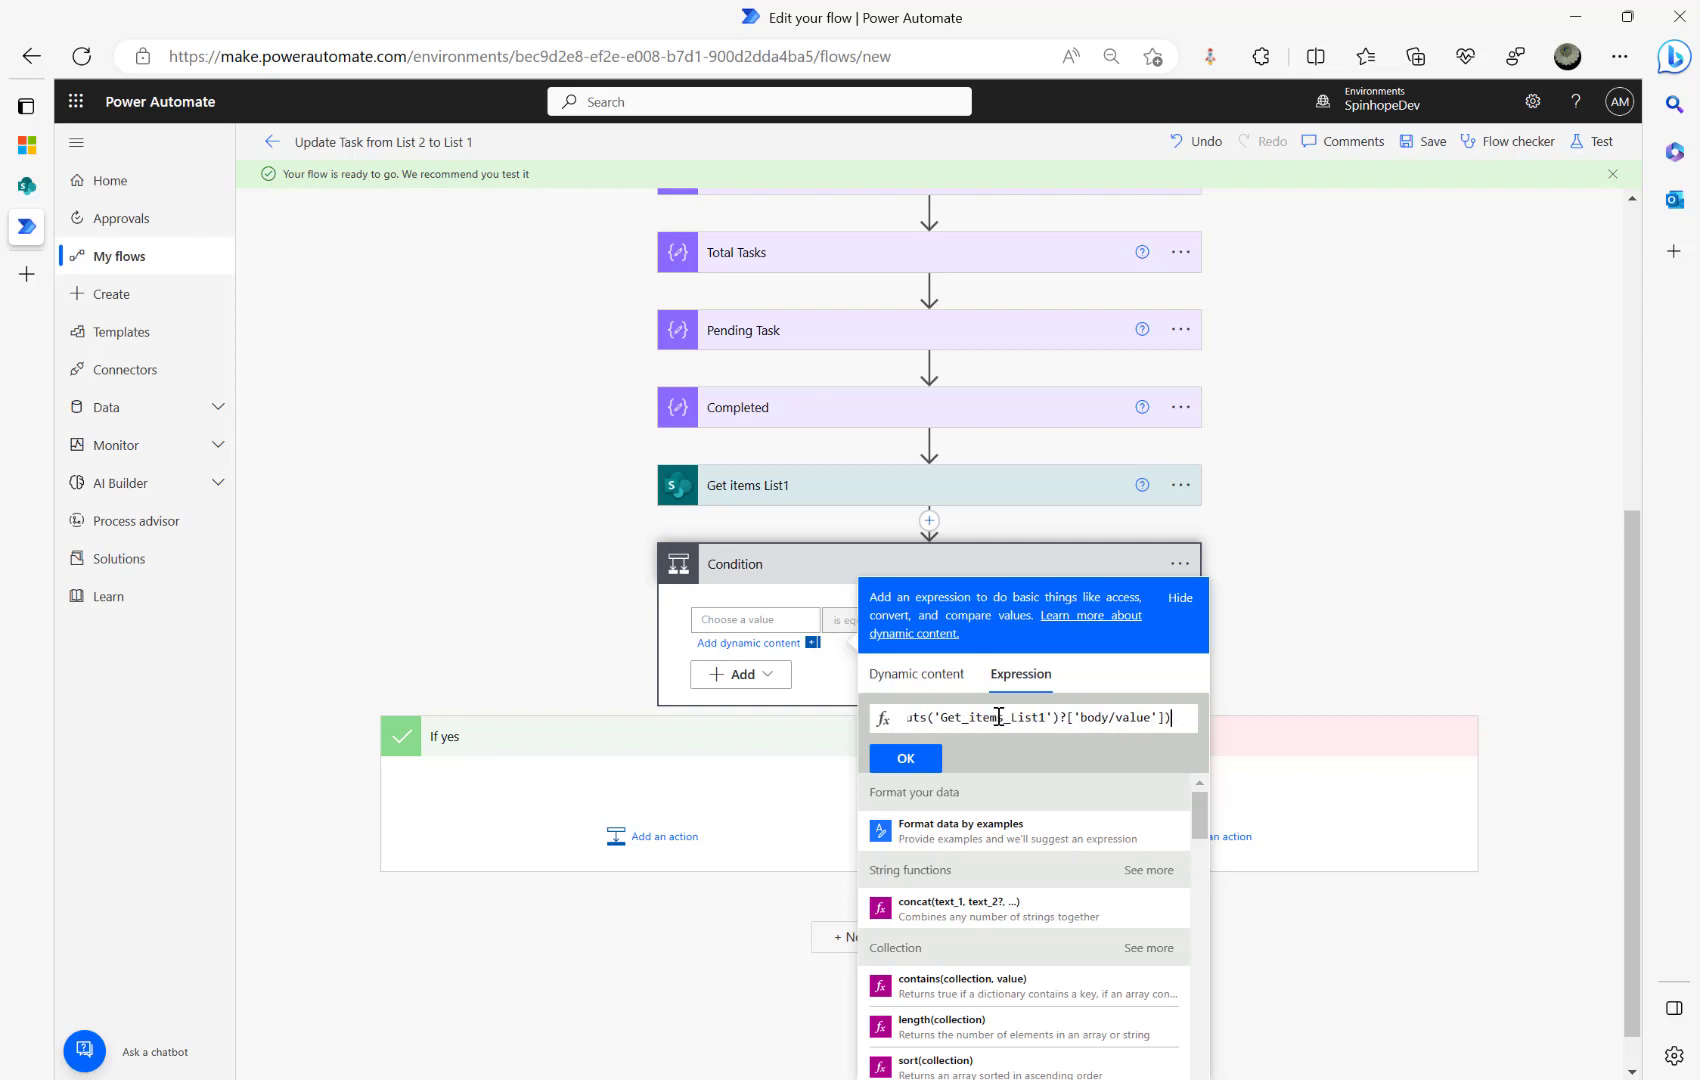
left_click(906, 758)
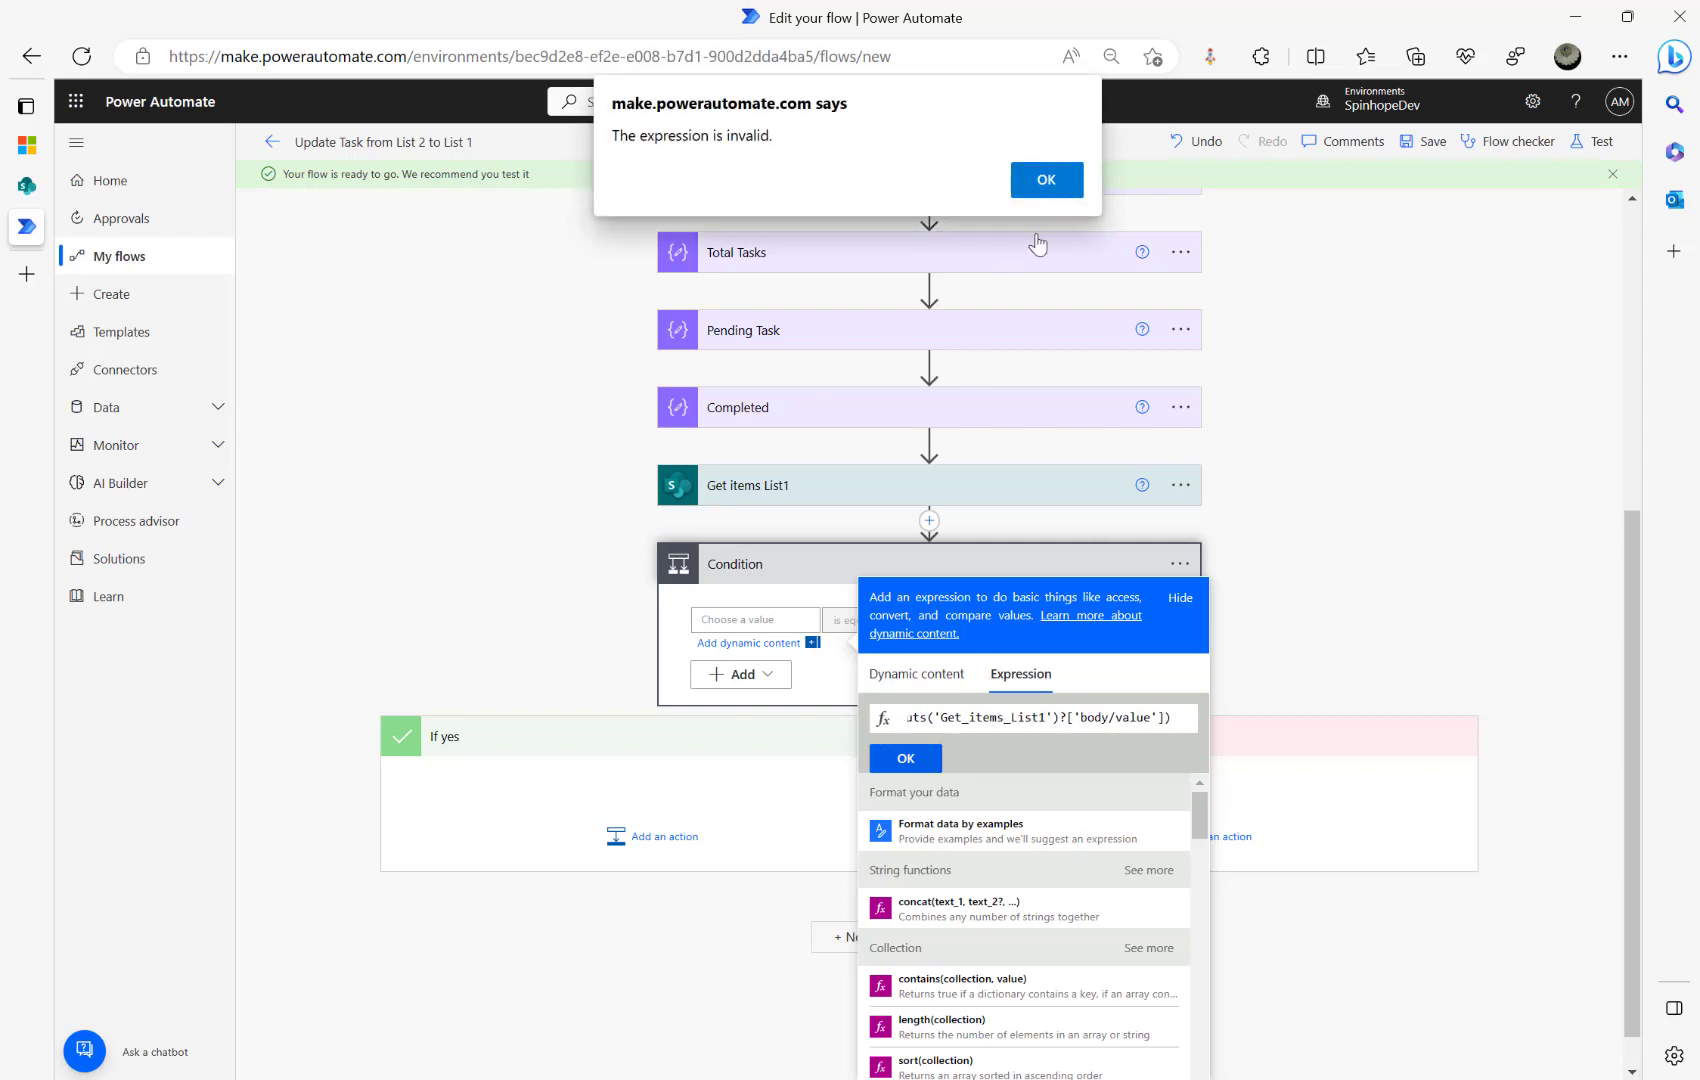
left_click(1073, 180)
left_click(762, 613)
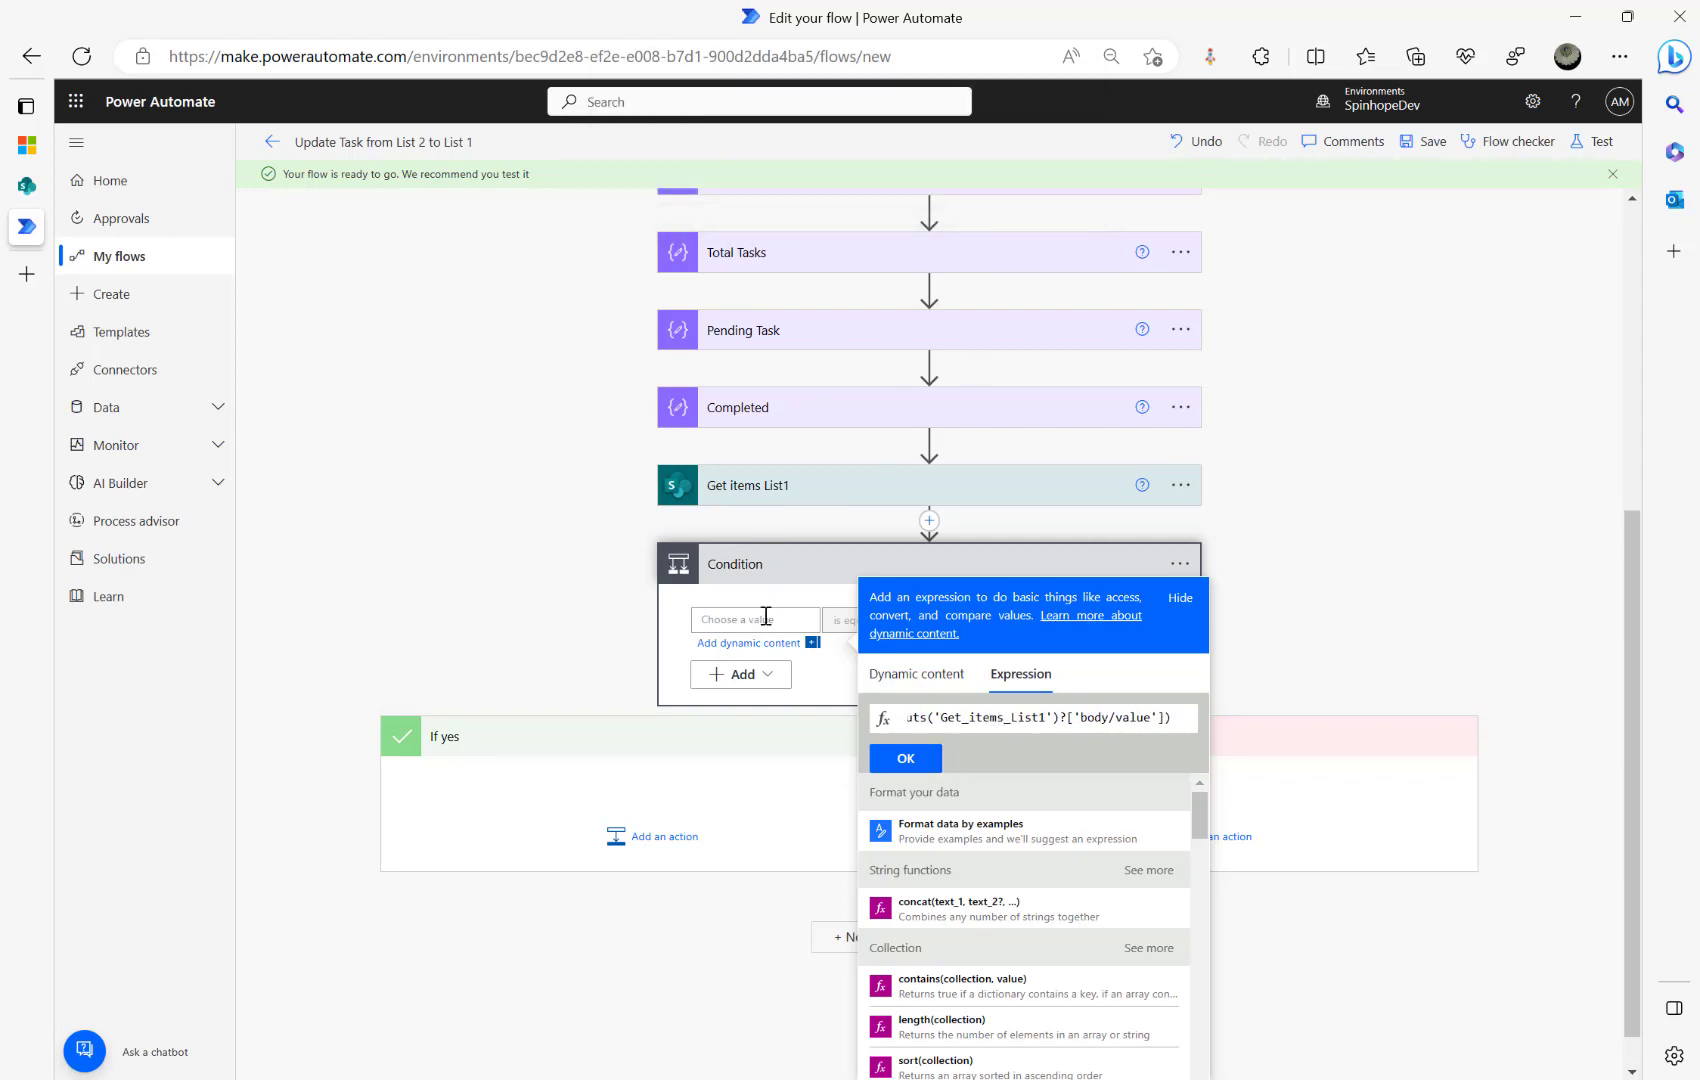
left_click(906, 758)
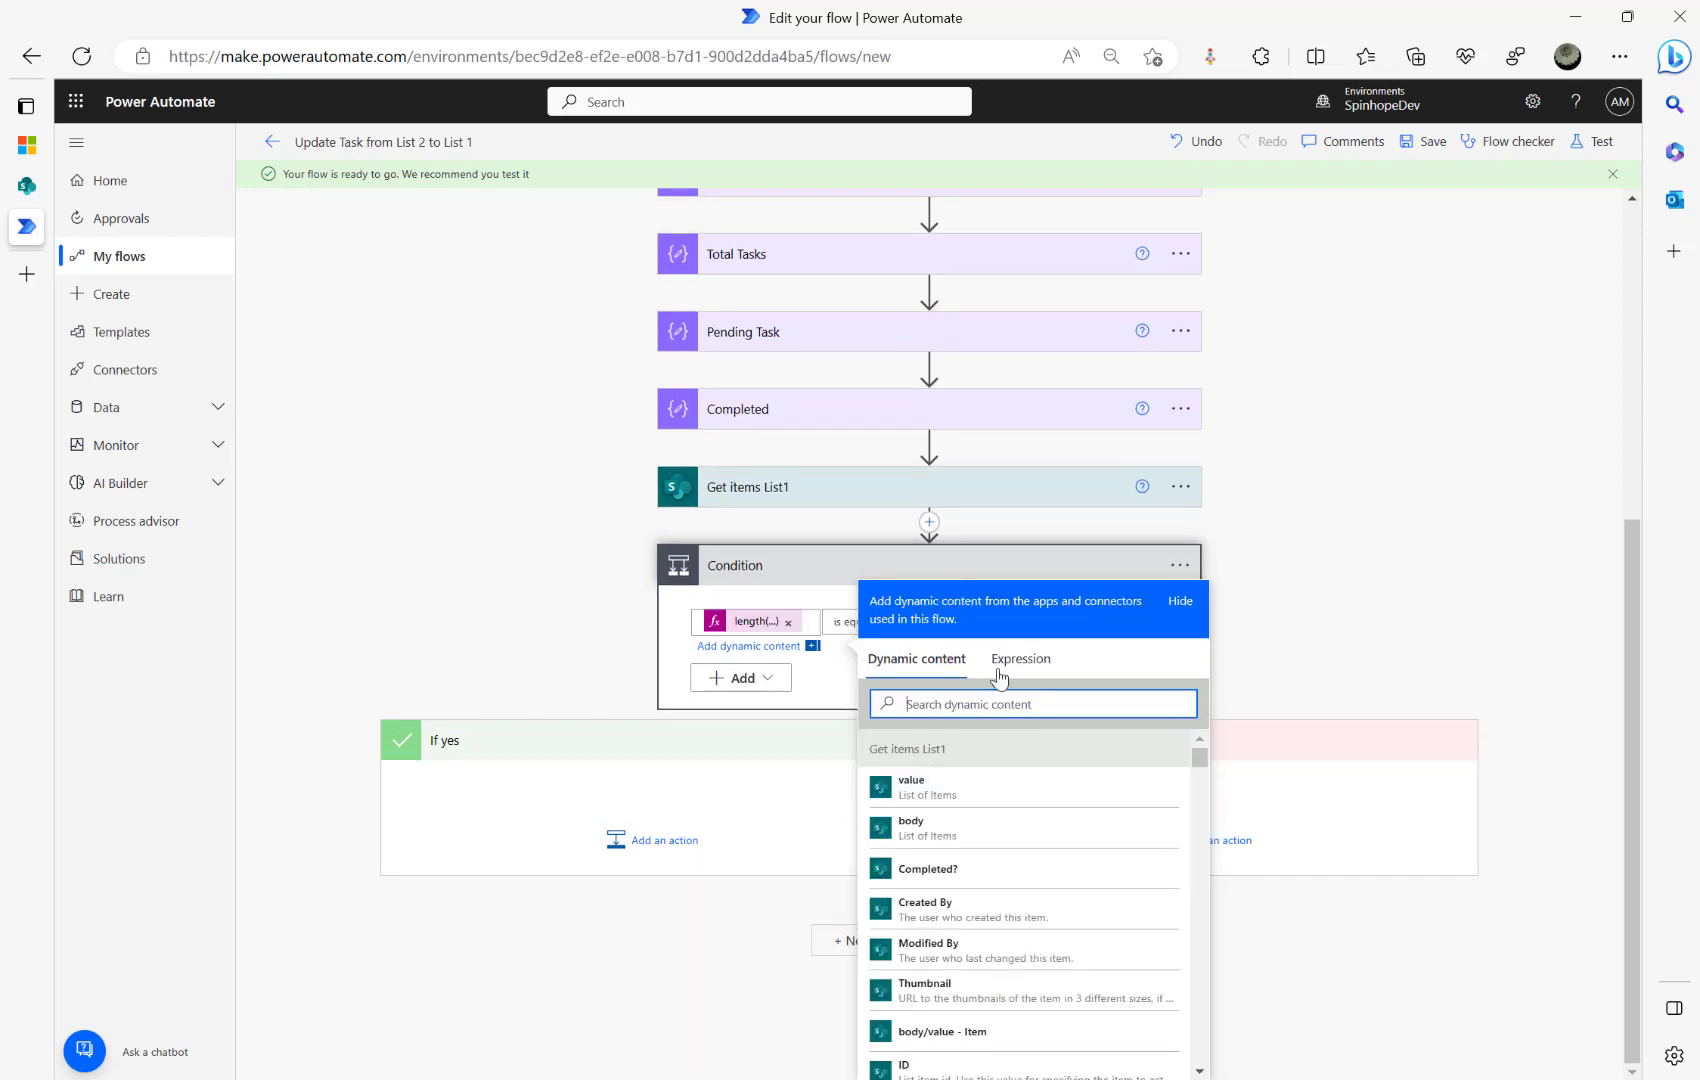
Step: Set the condition's comparison value to 0, so it checks whether the List1 item length equals 0
left_click(856, 641)
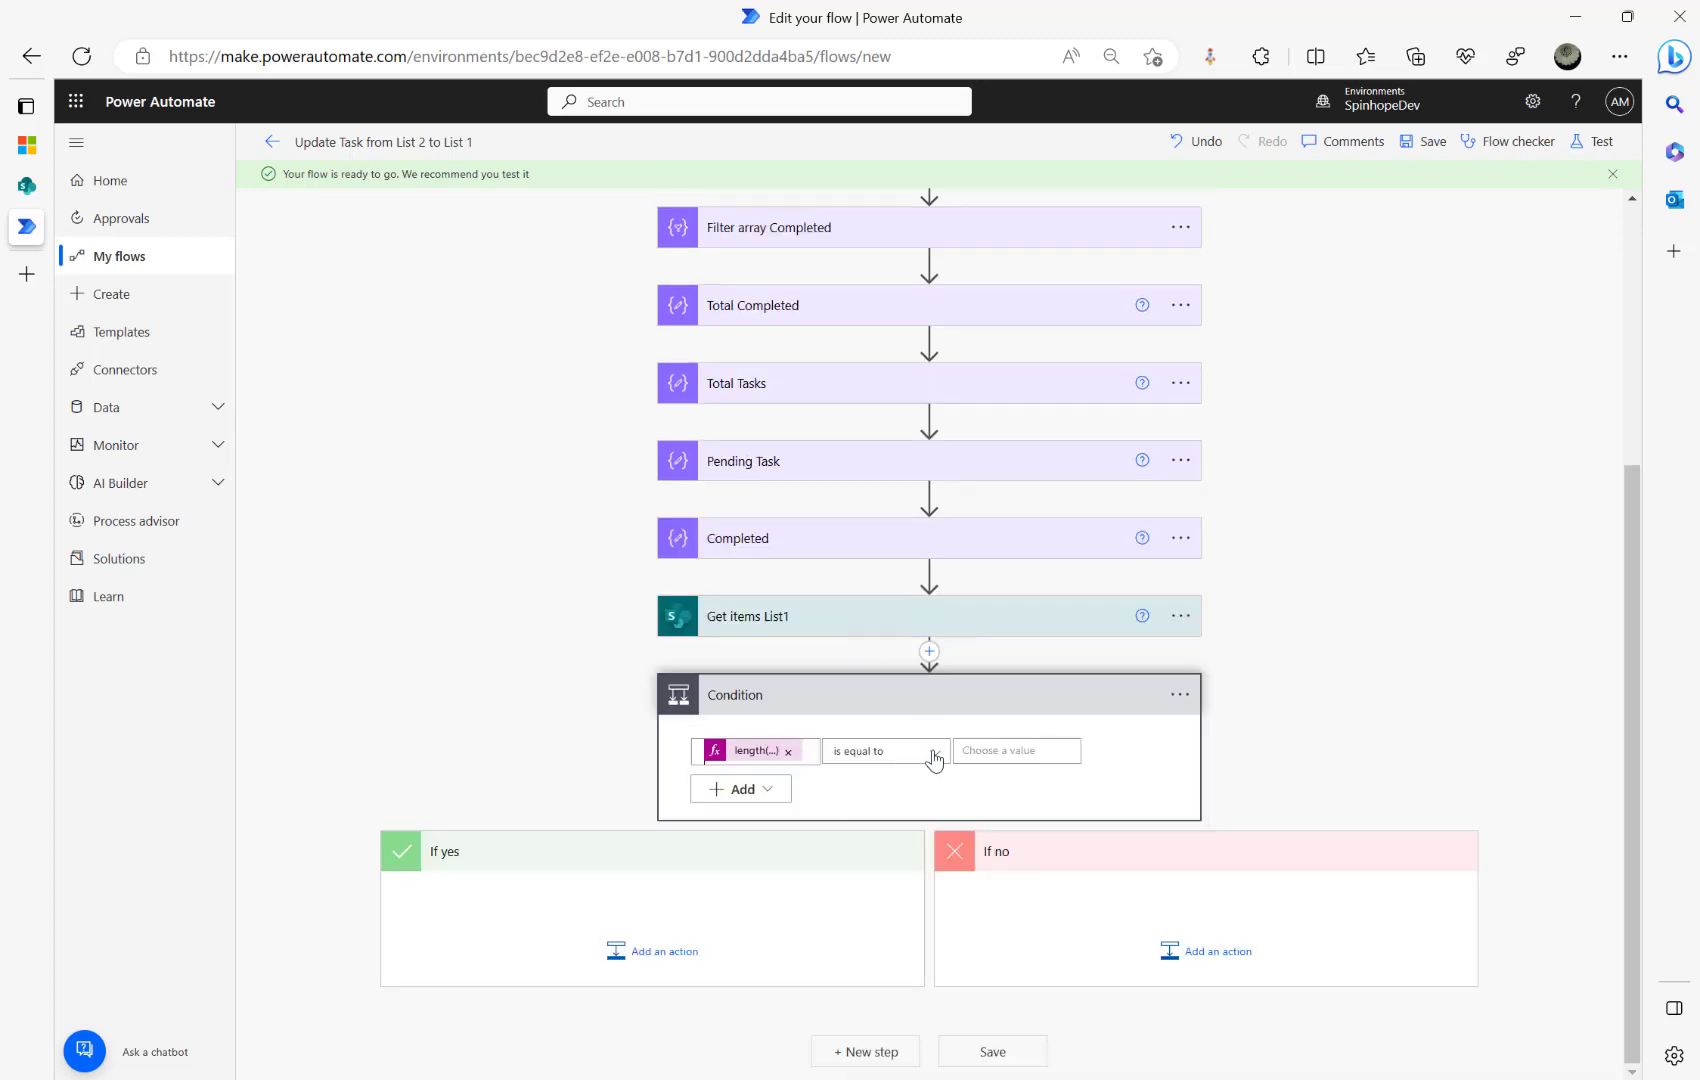
left_click(988, 752)
type("0")
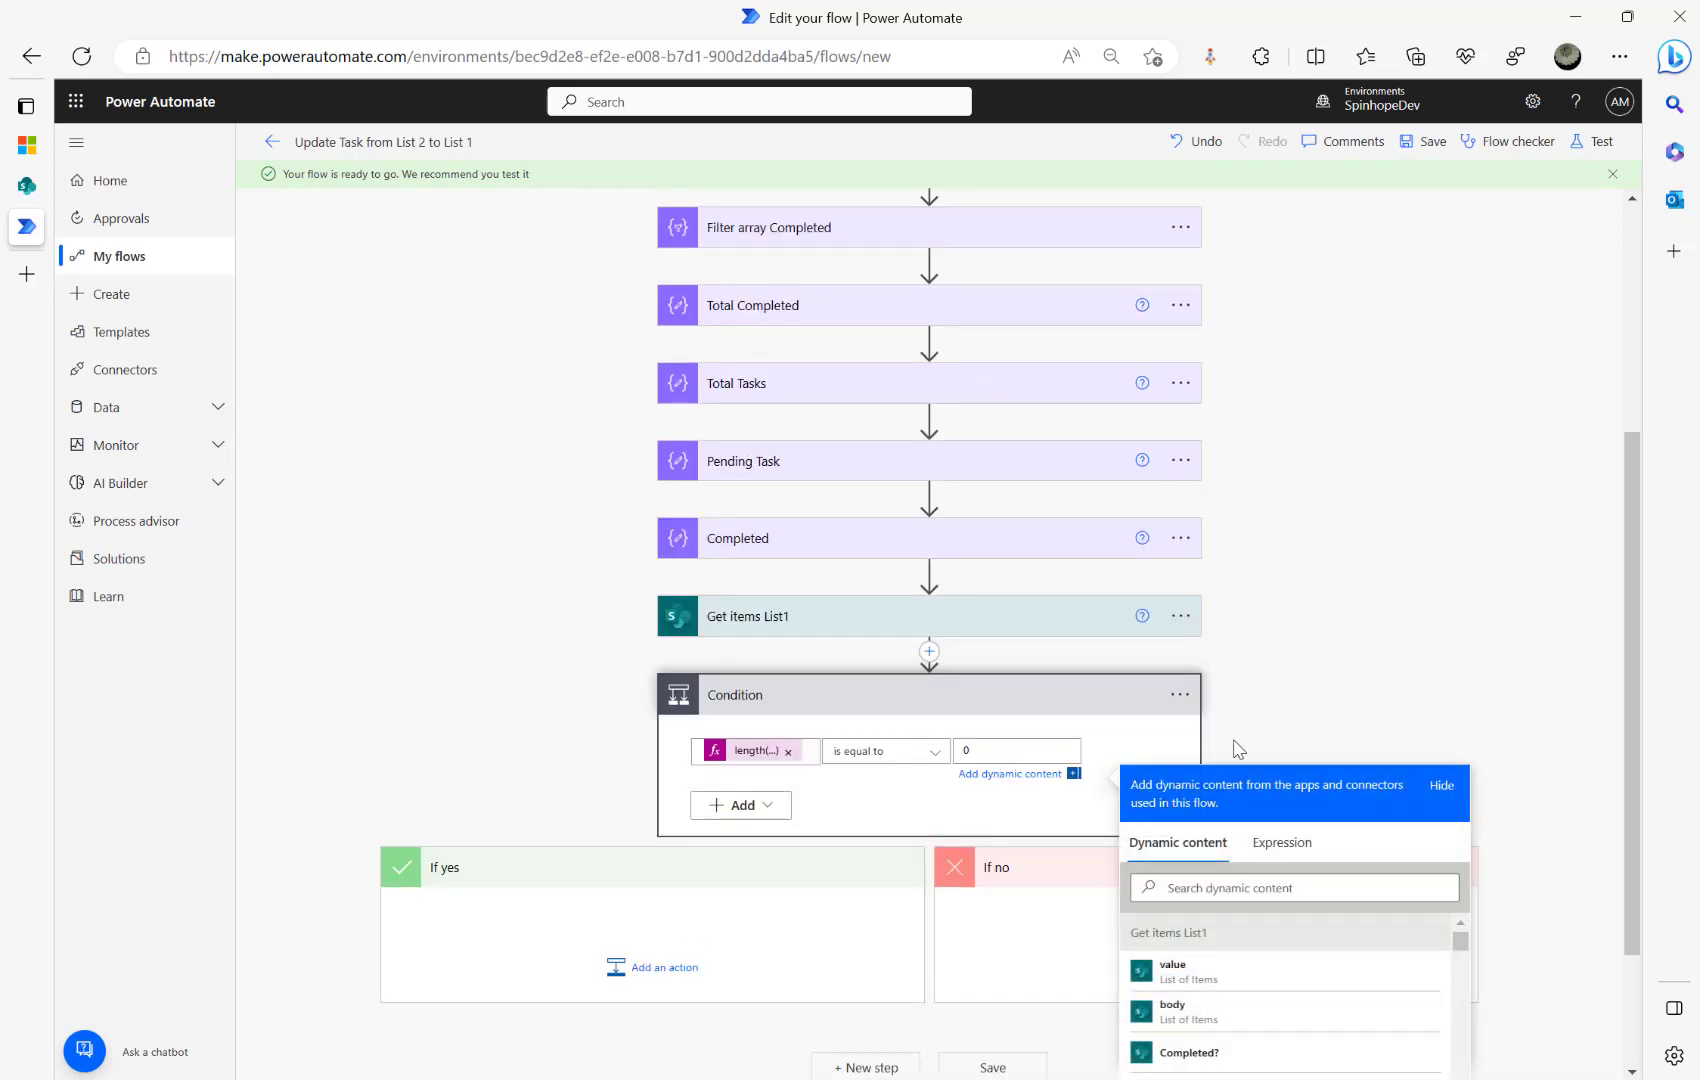
left_click(612, 972)
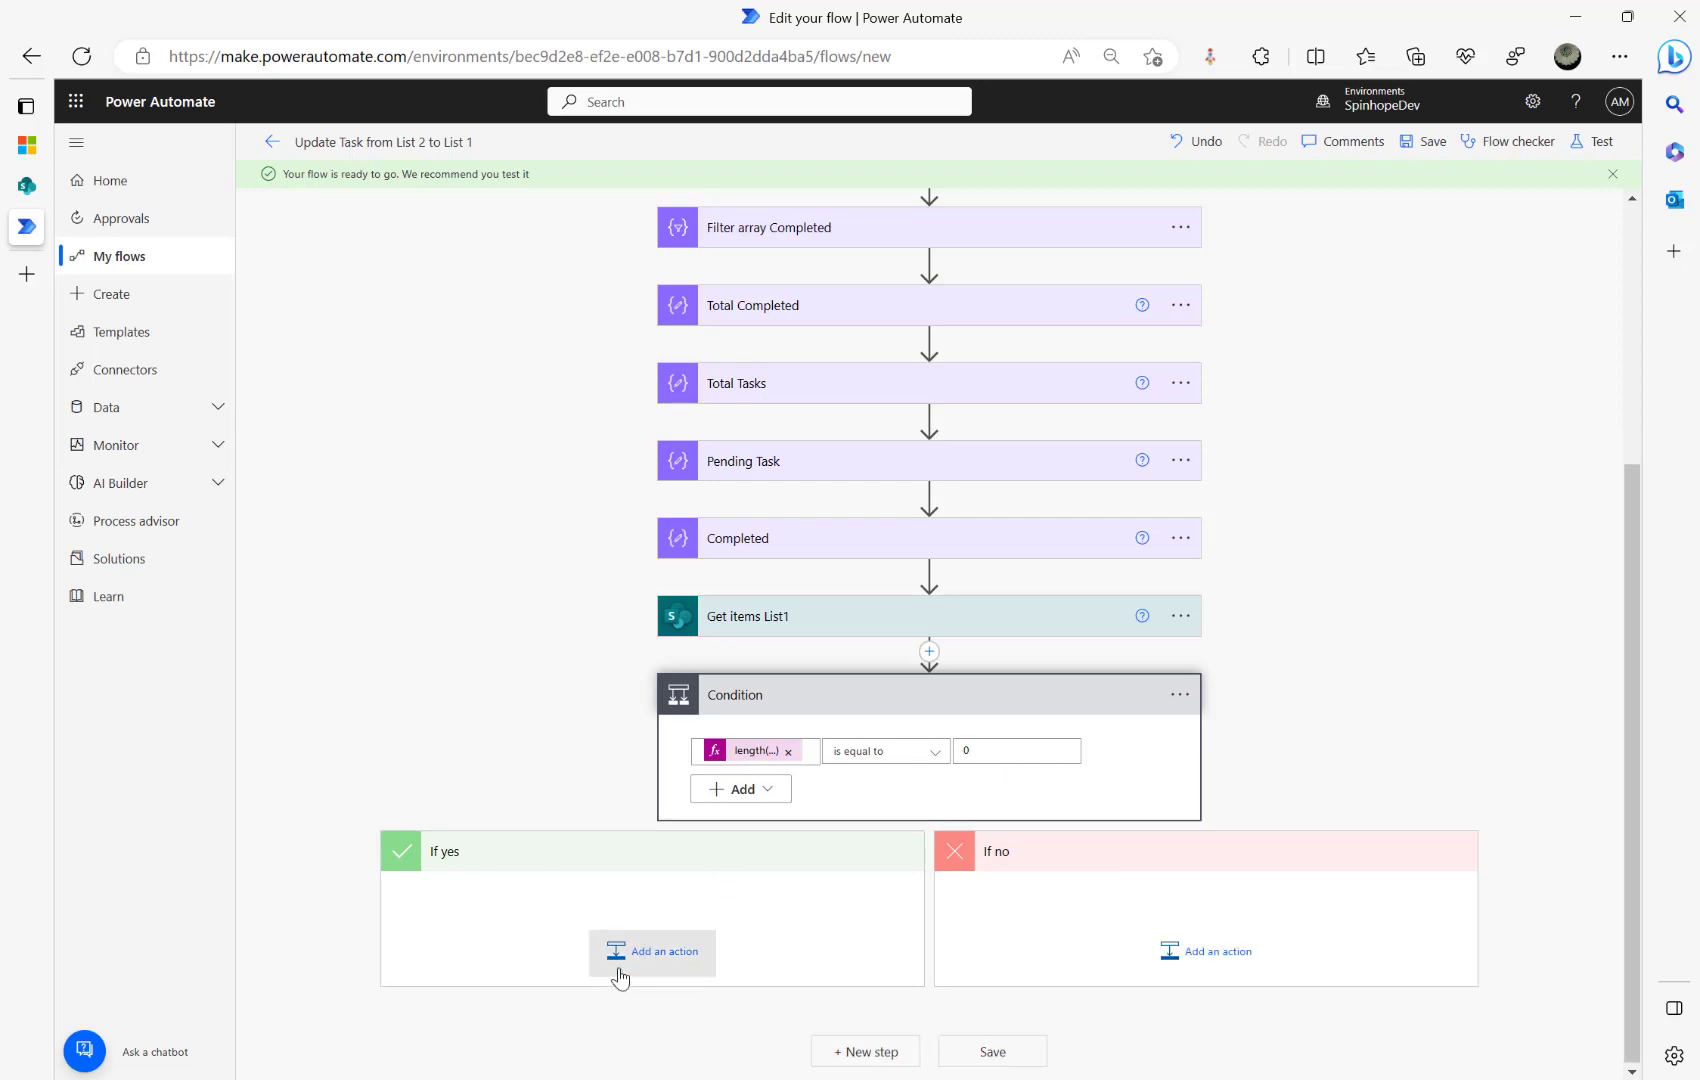
Step: Add a SharePoint Create item action to the If yes branch of the condition
left_click(644, 963)
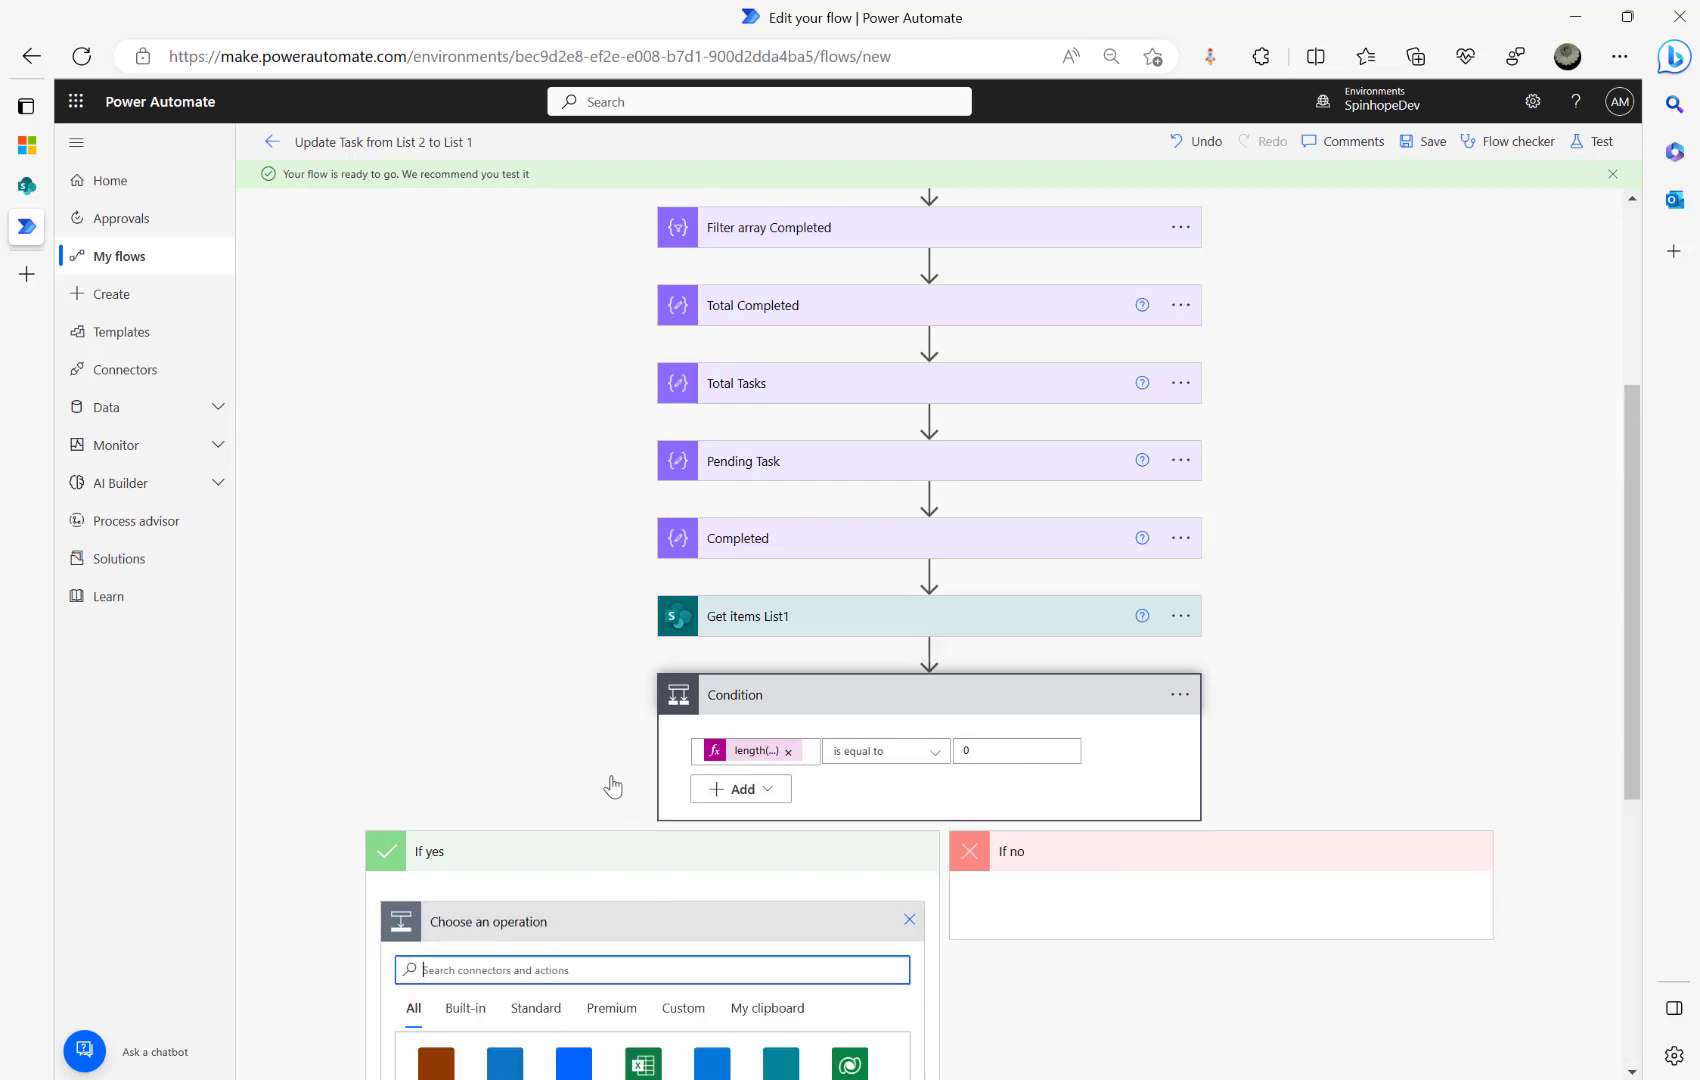
scroll(588, 770, "down", 3)
type("sharepoint")
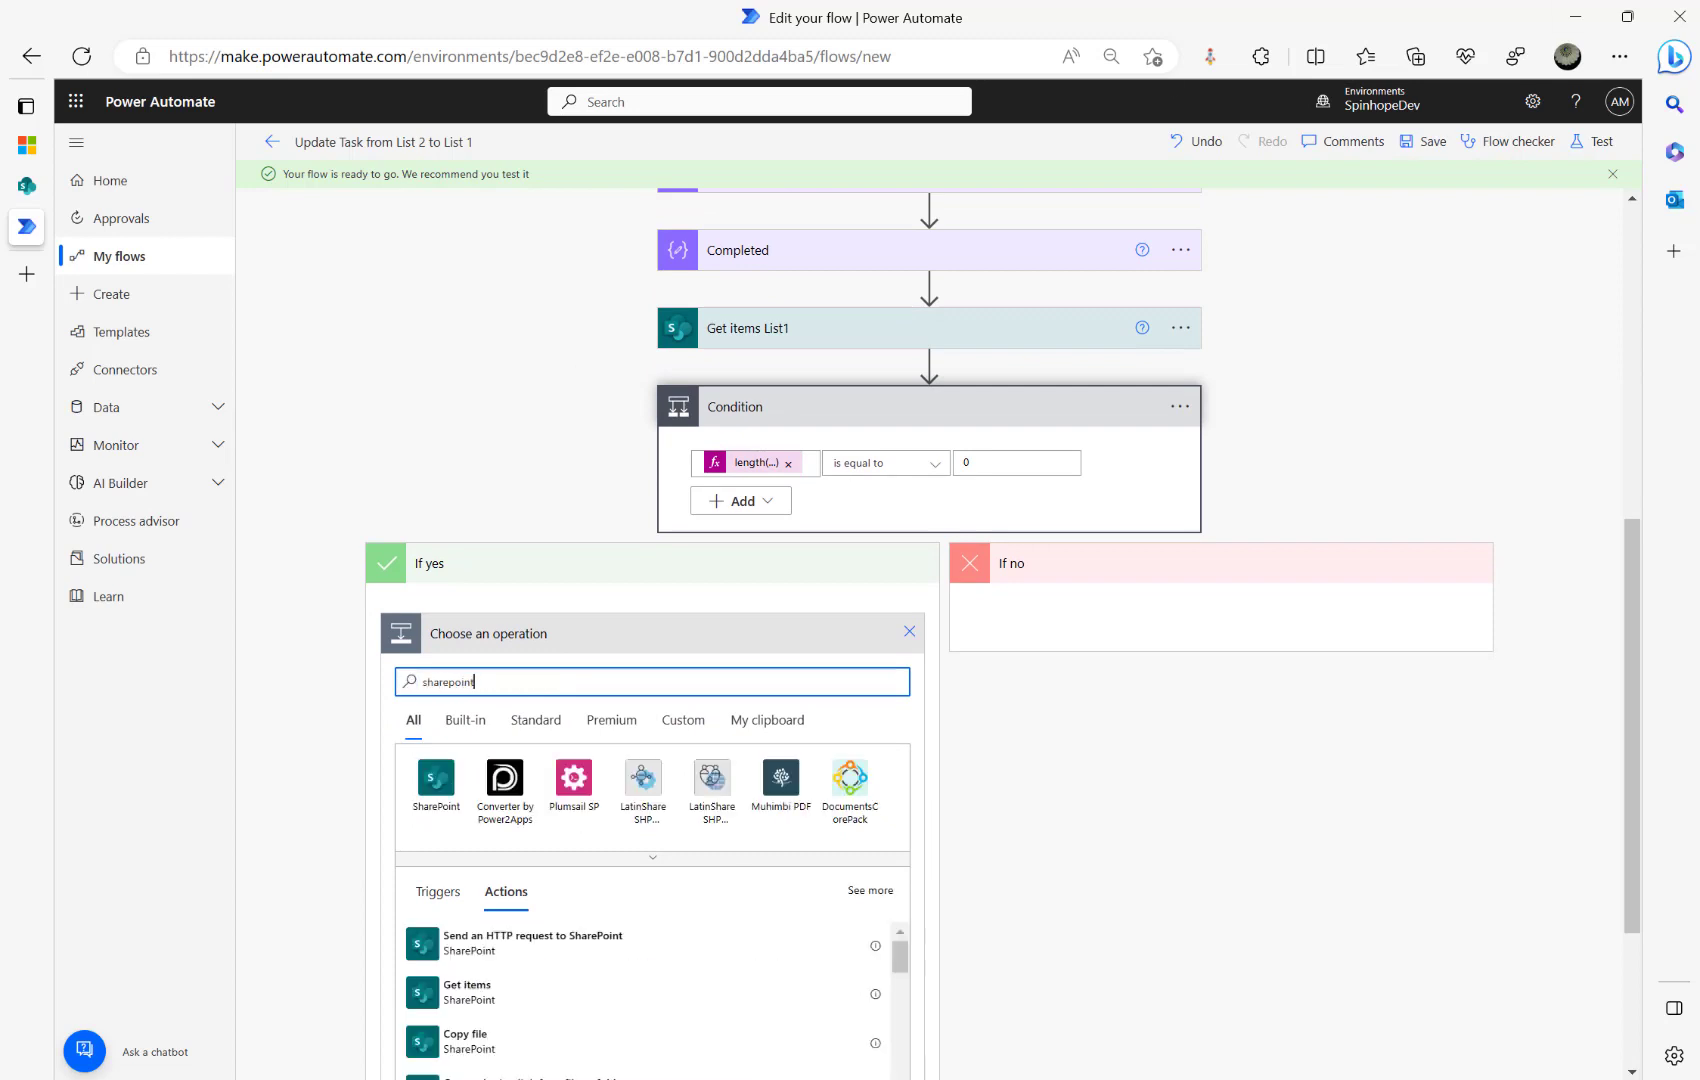
left_click(453, 810)
type("c")
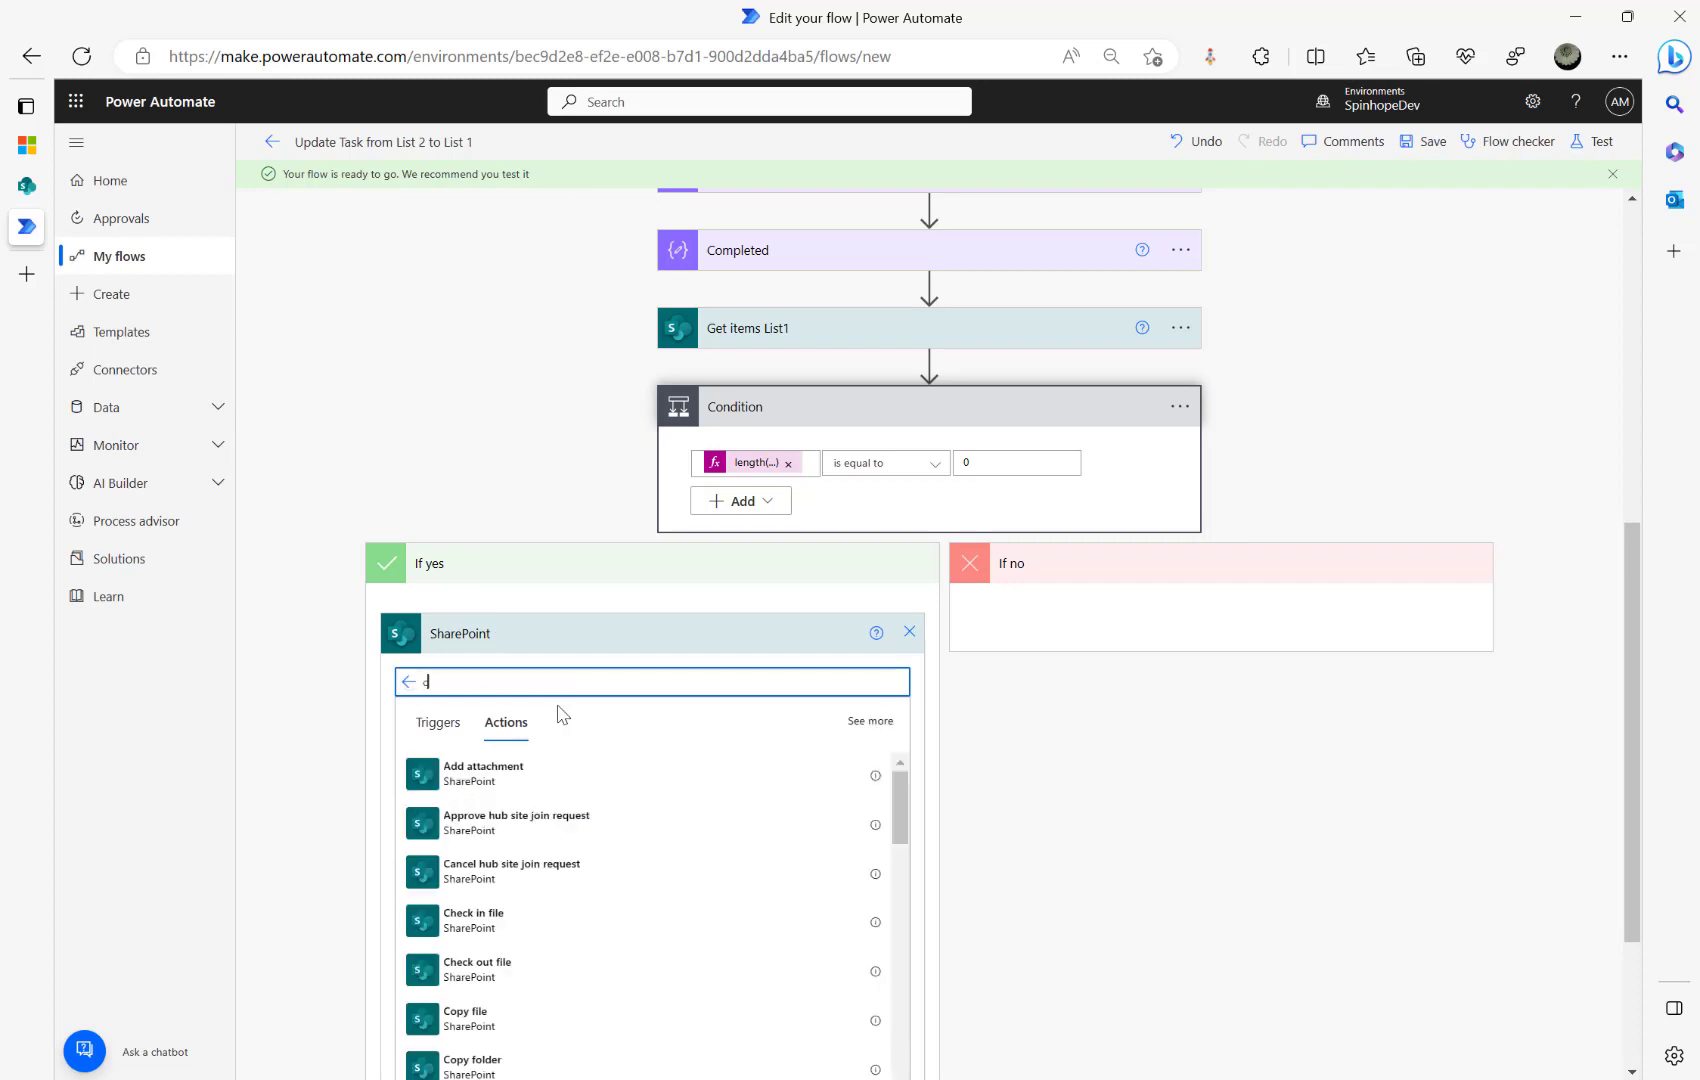
type("reaet")
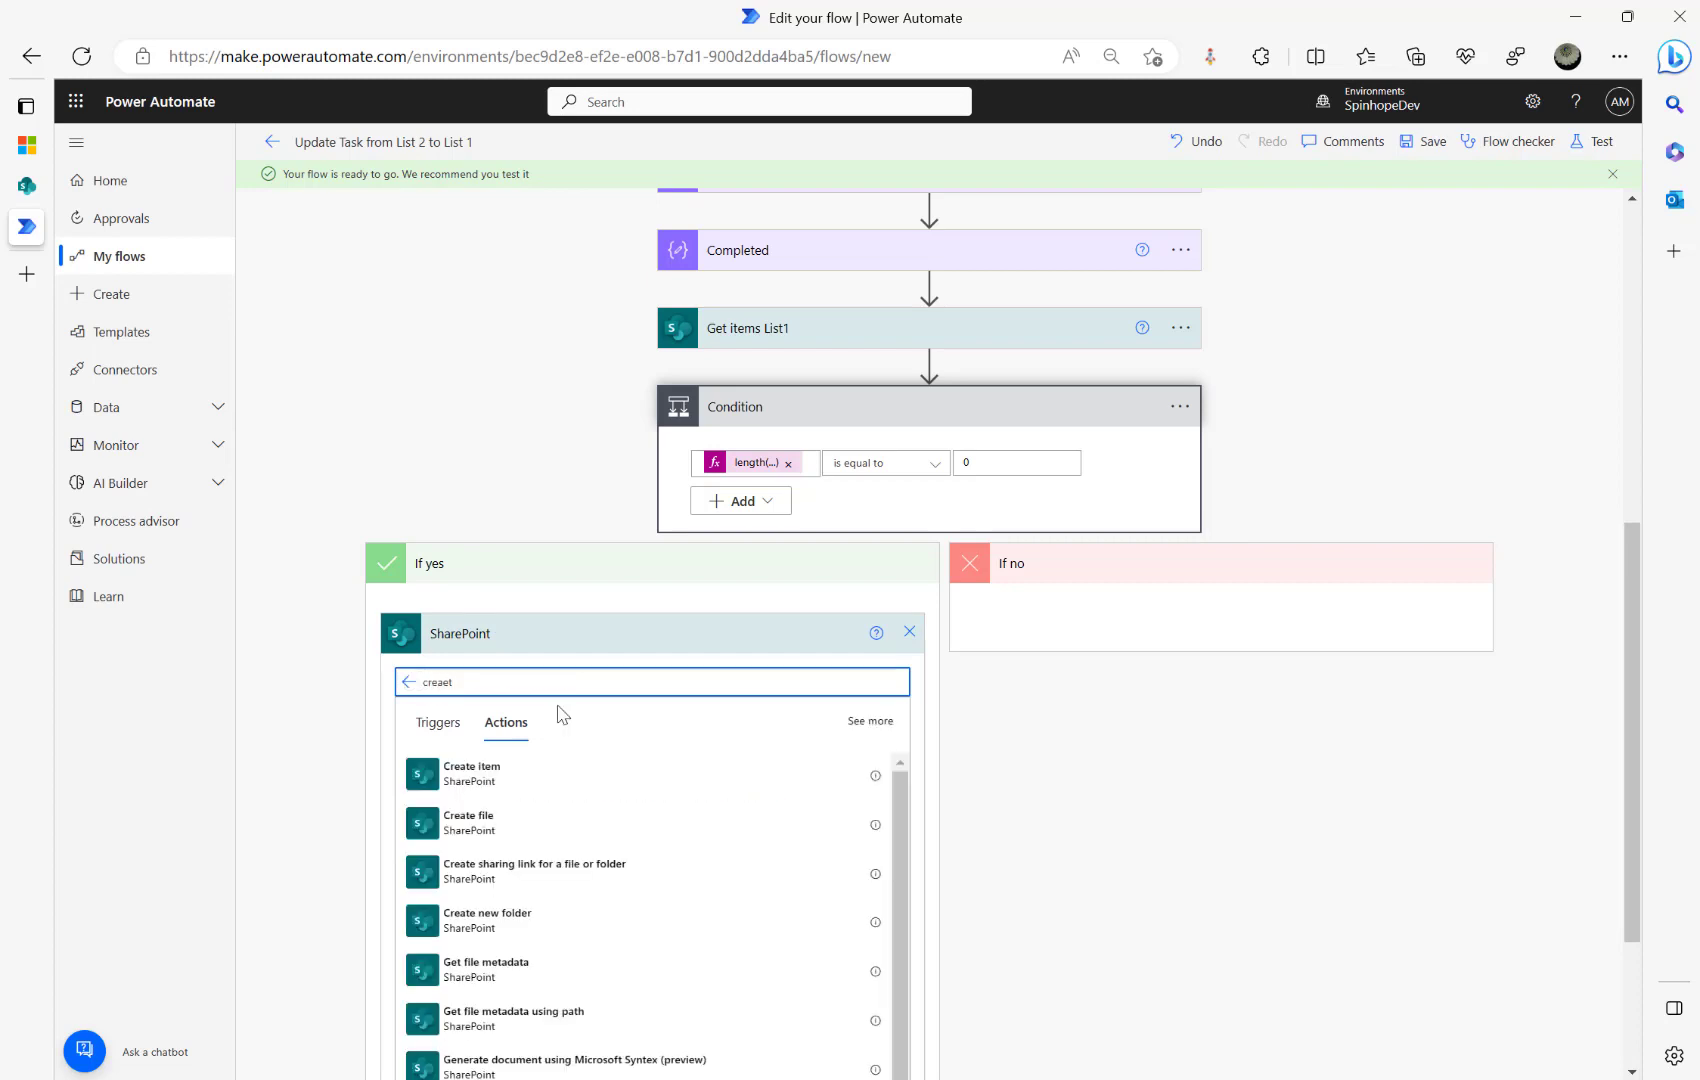
left_click(471, 777)
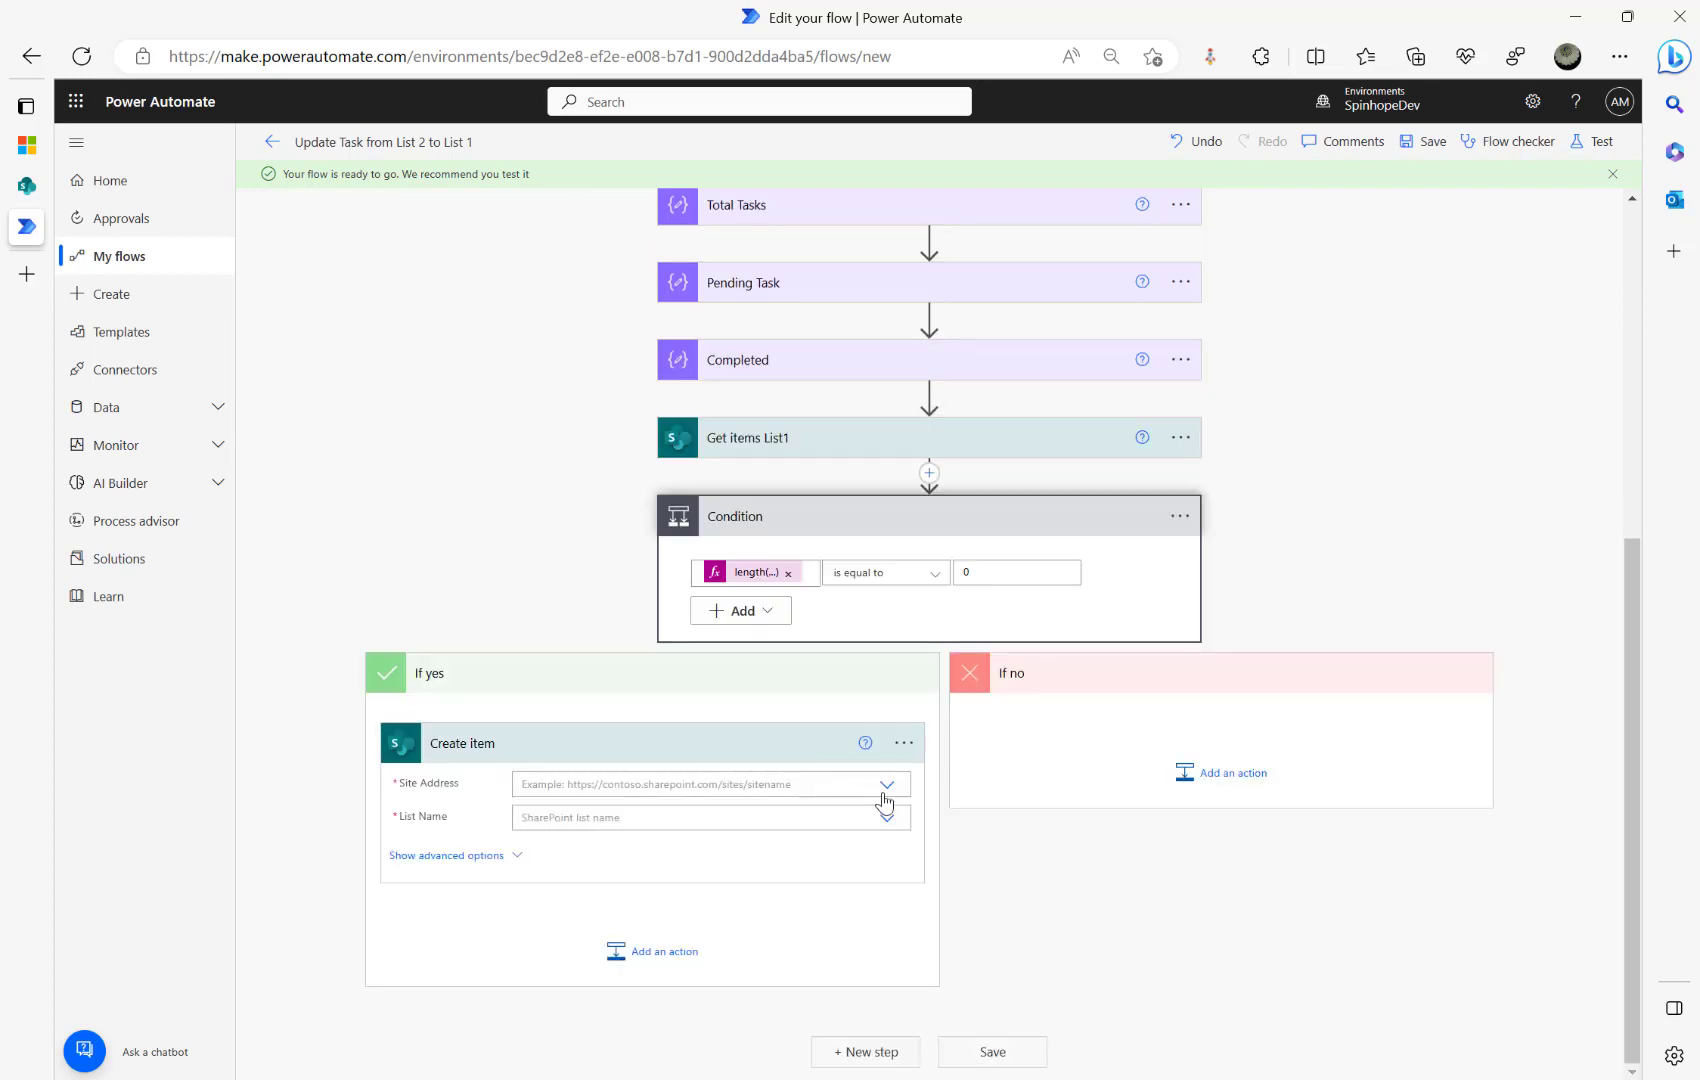
Step: Point the Create item action at the Spinhope Ltd Team Site and its List1 list
left_click(885, 785)
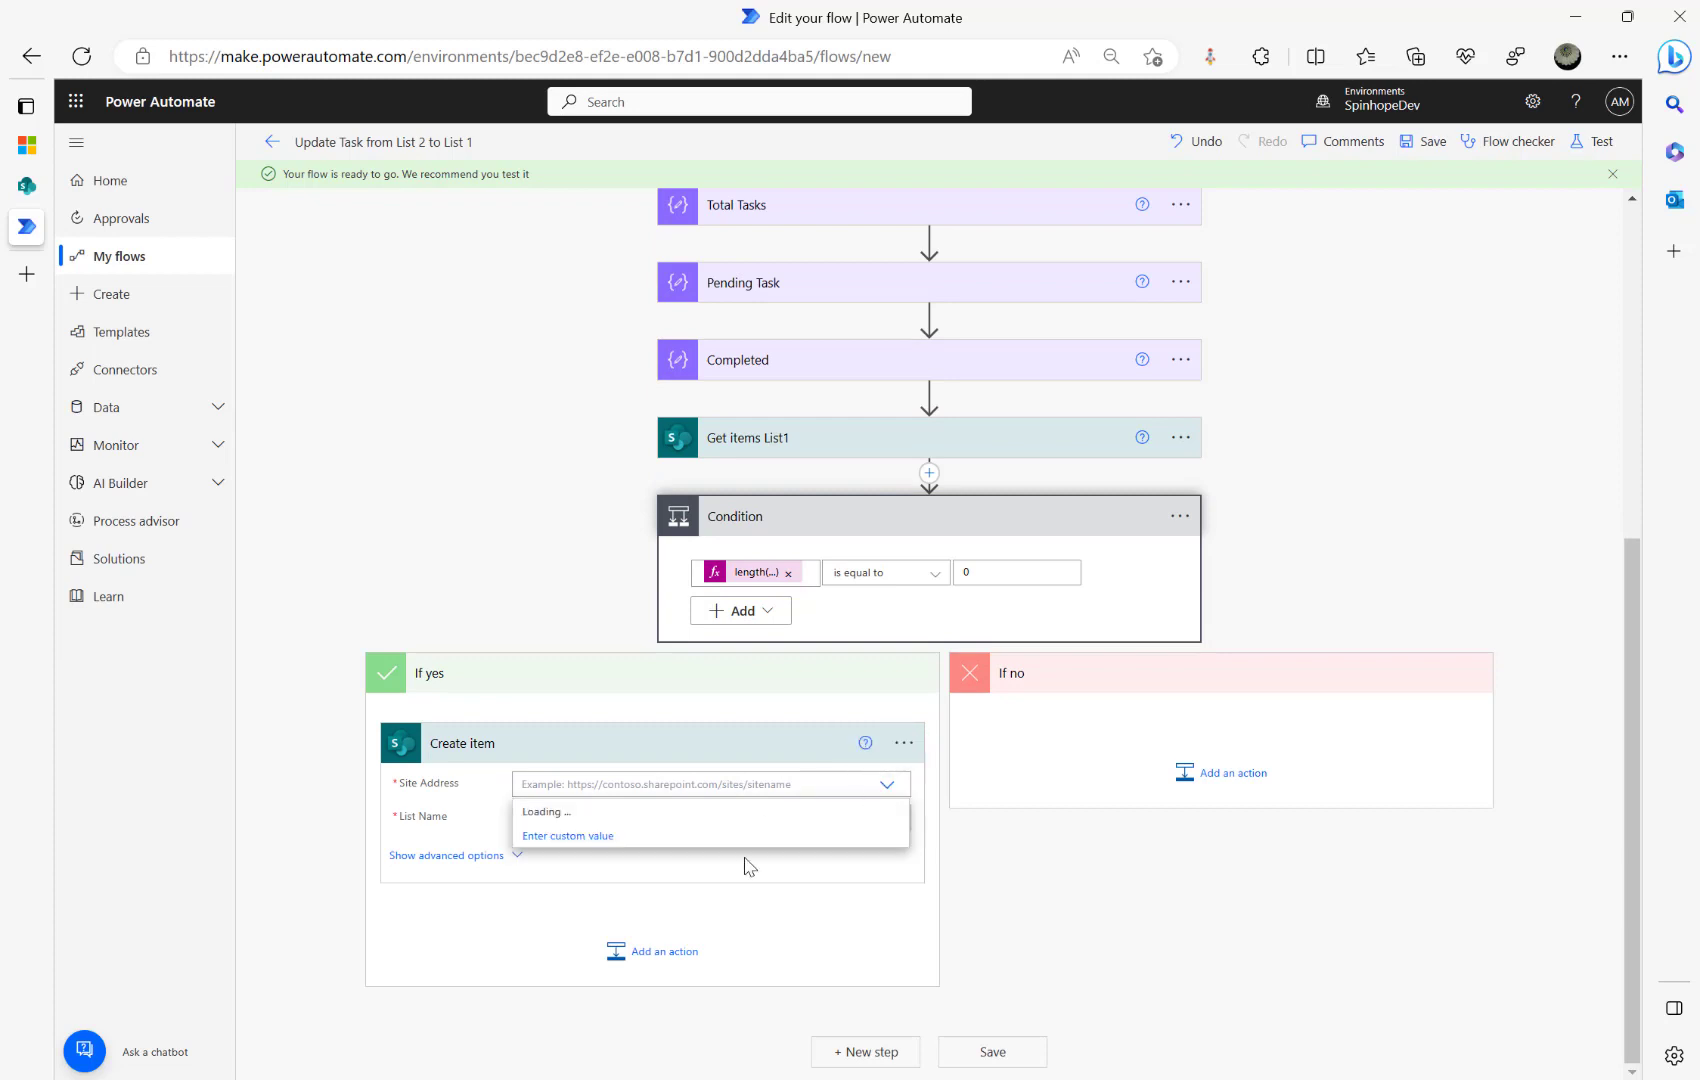
left_click(771, 1026)
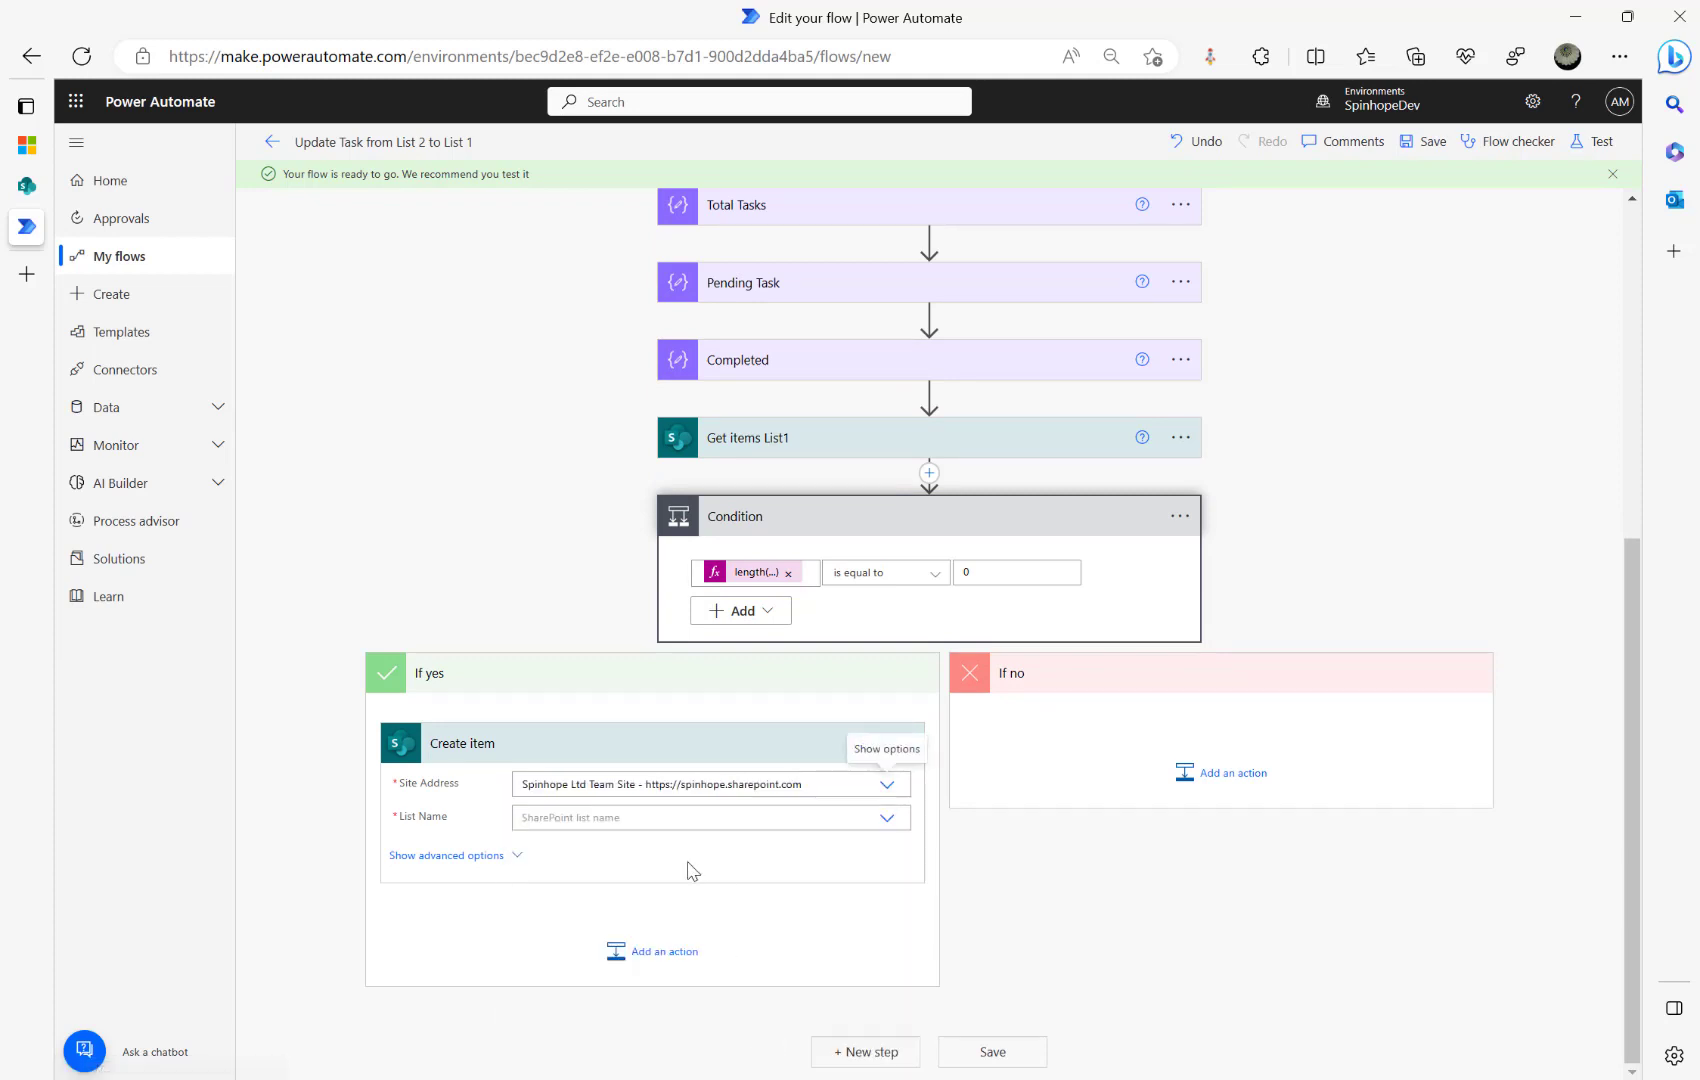
left_click(686, 818)
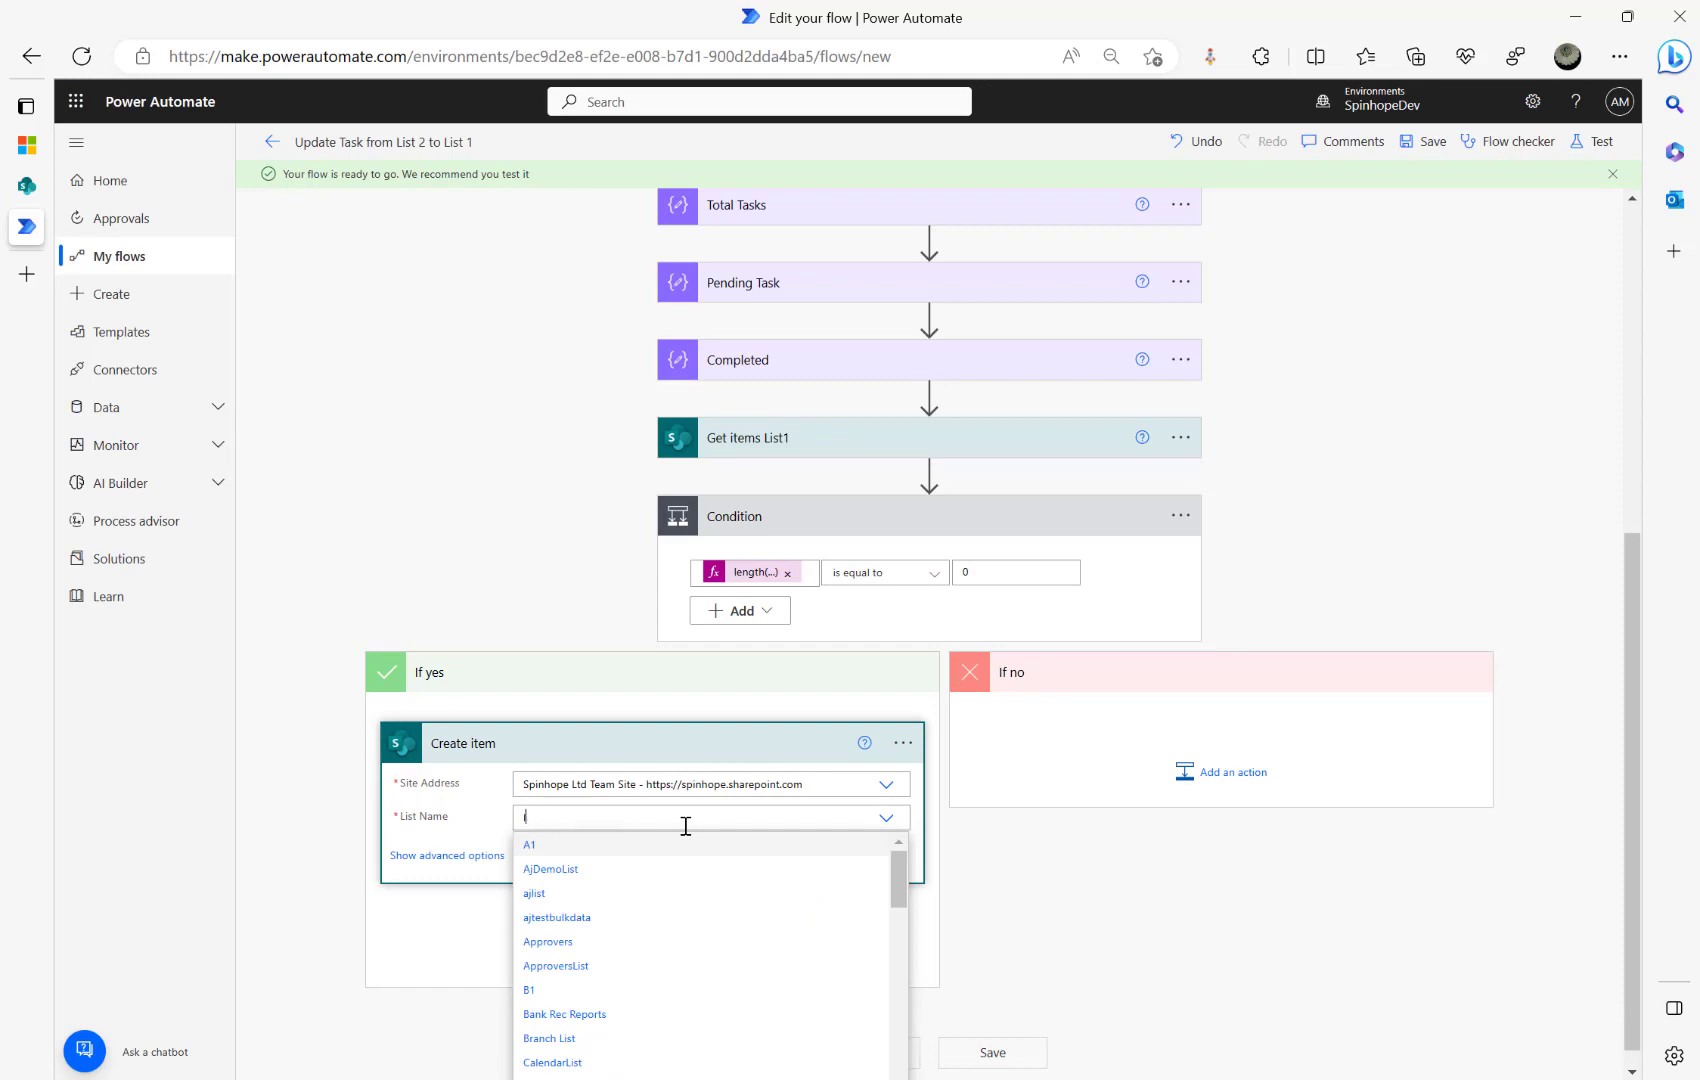
type("list1")
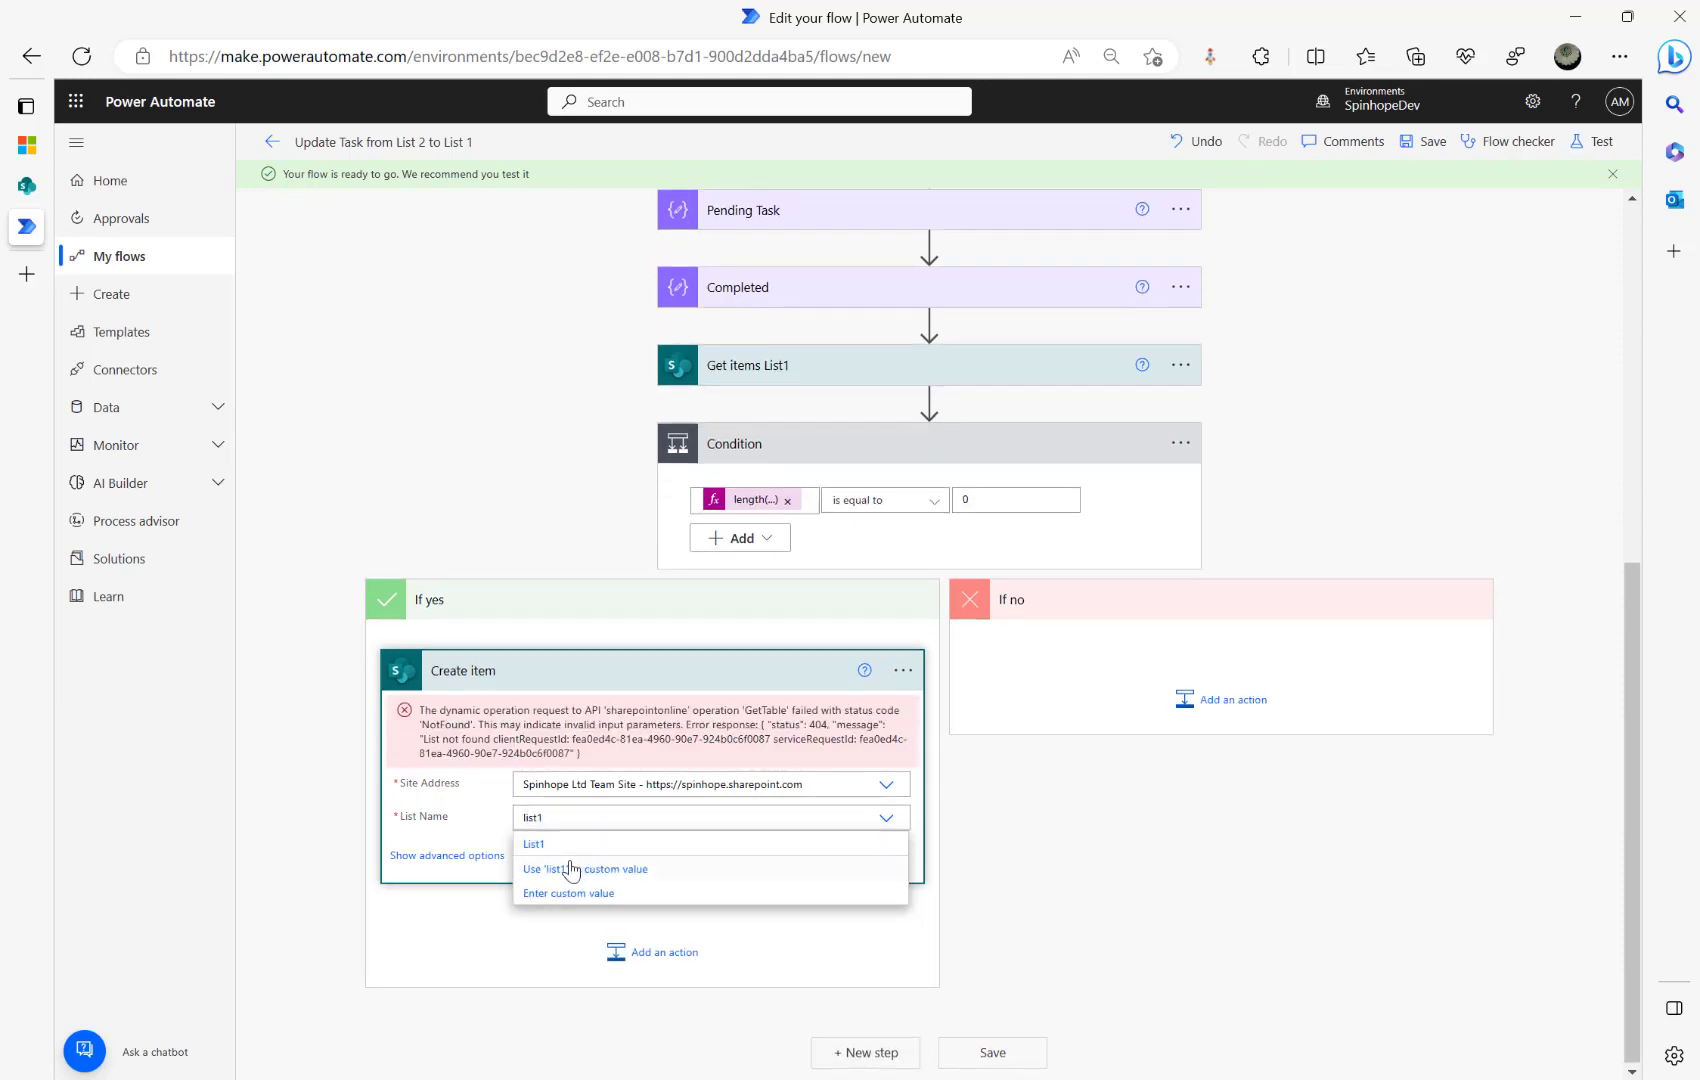
left_click(530, 846)
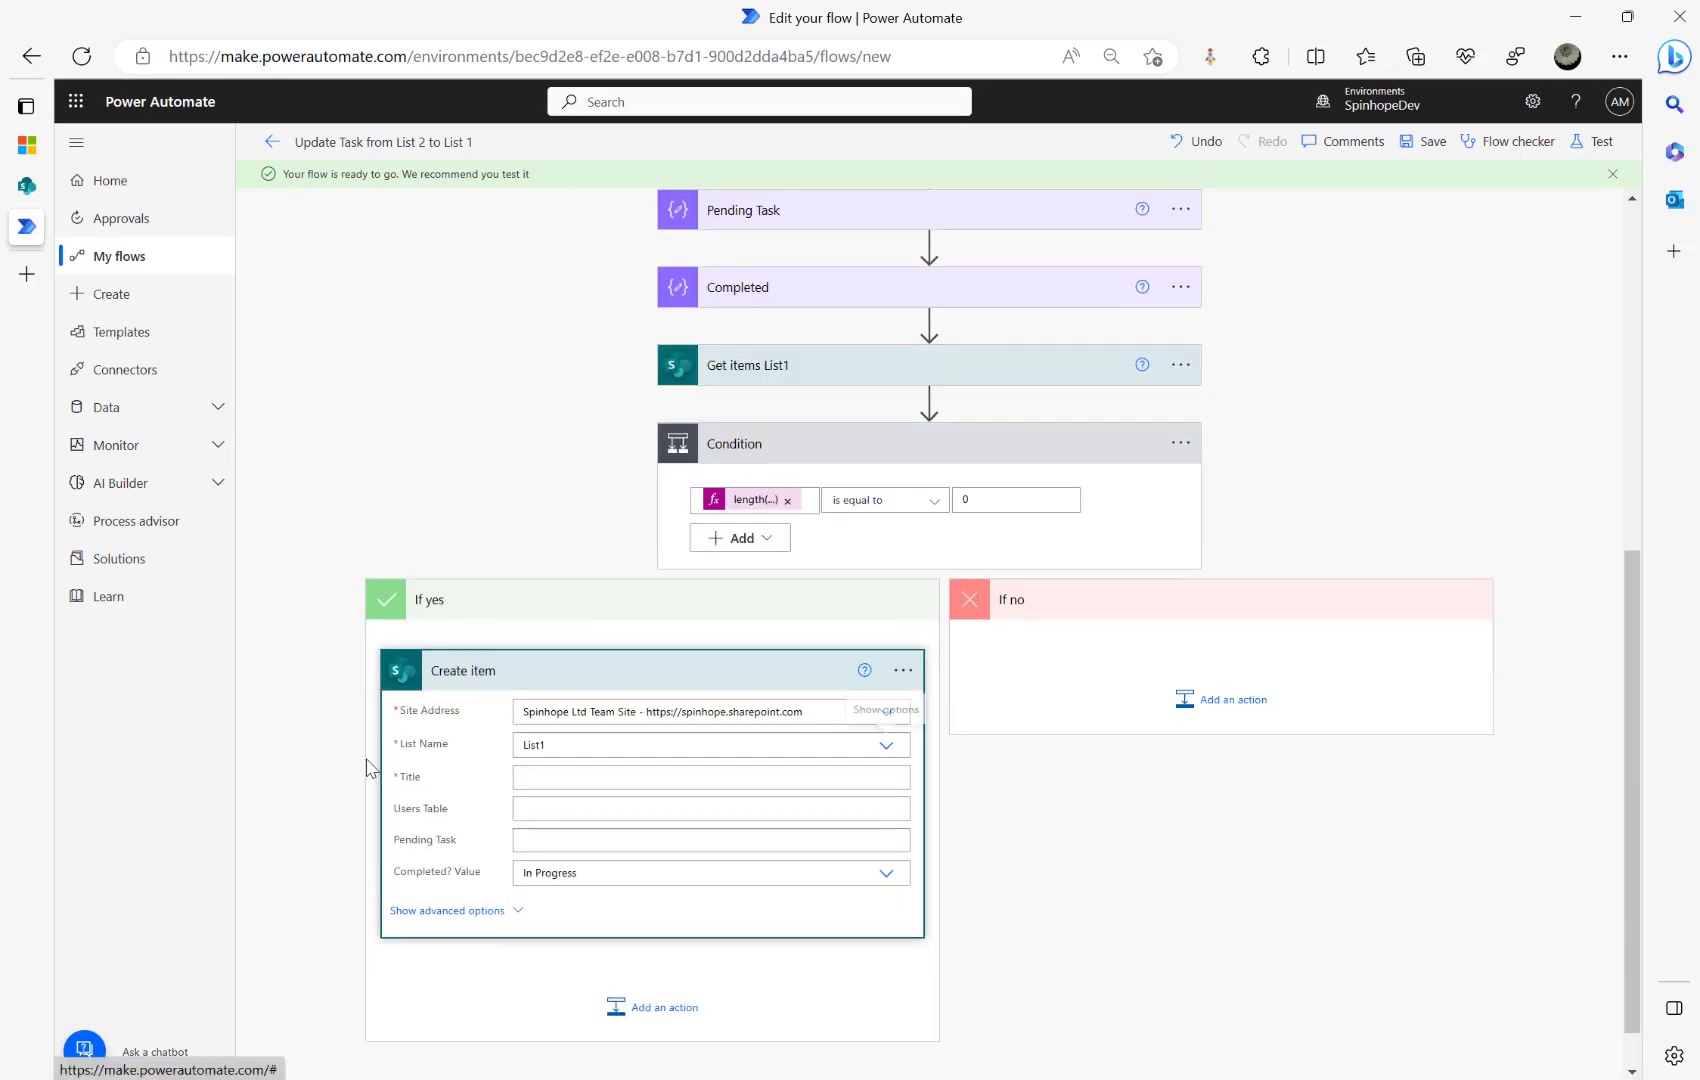
Step: Show the Create item action's advanced options and limit its columns to the All Items view
left_click(535, 772)
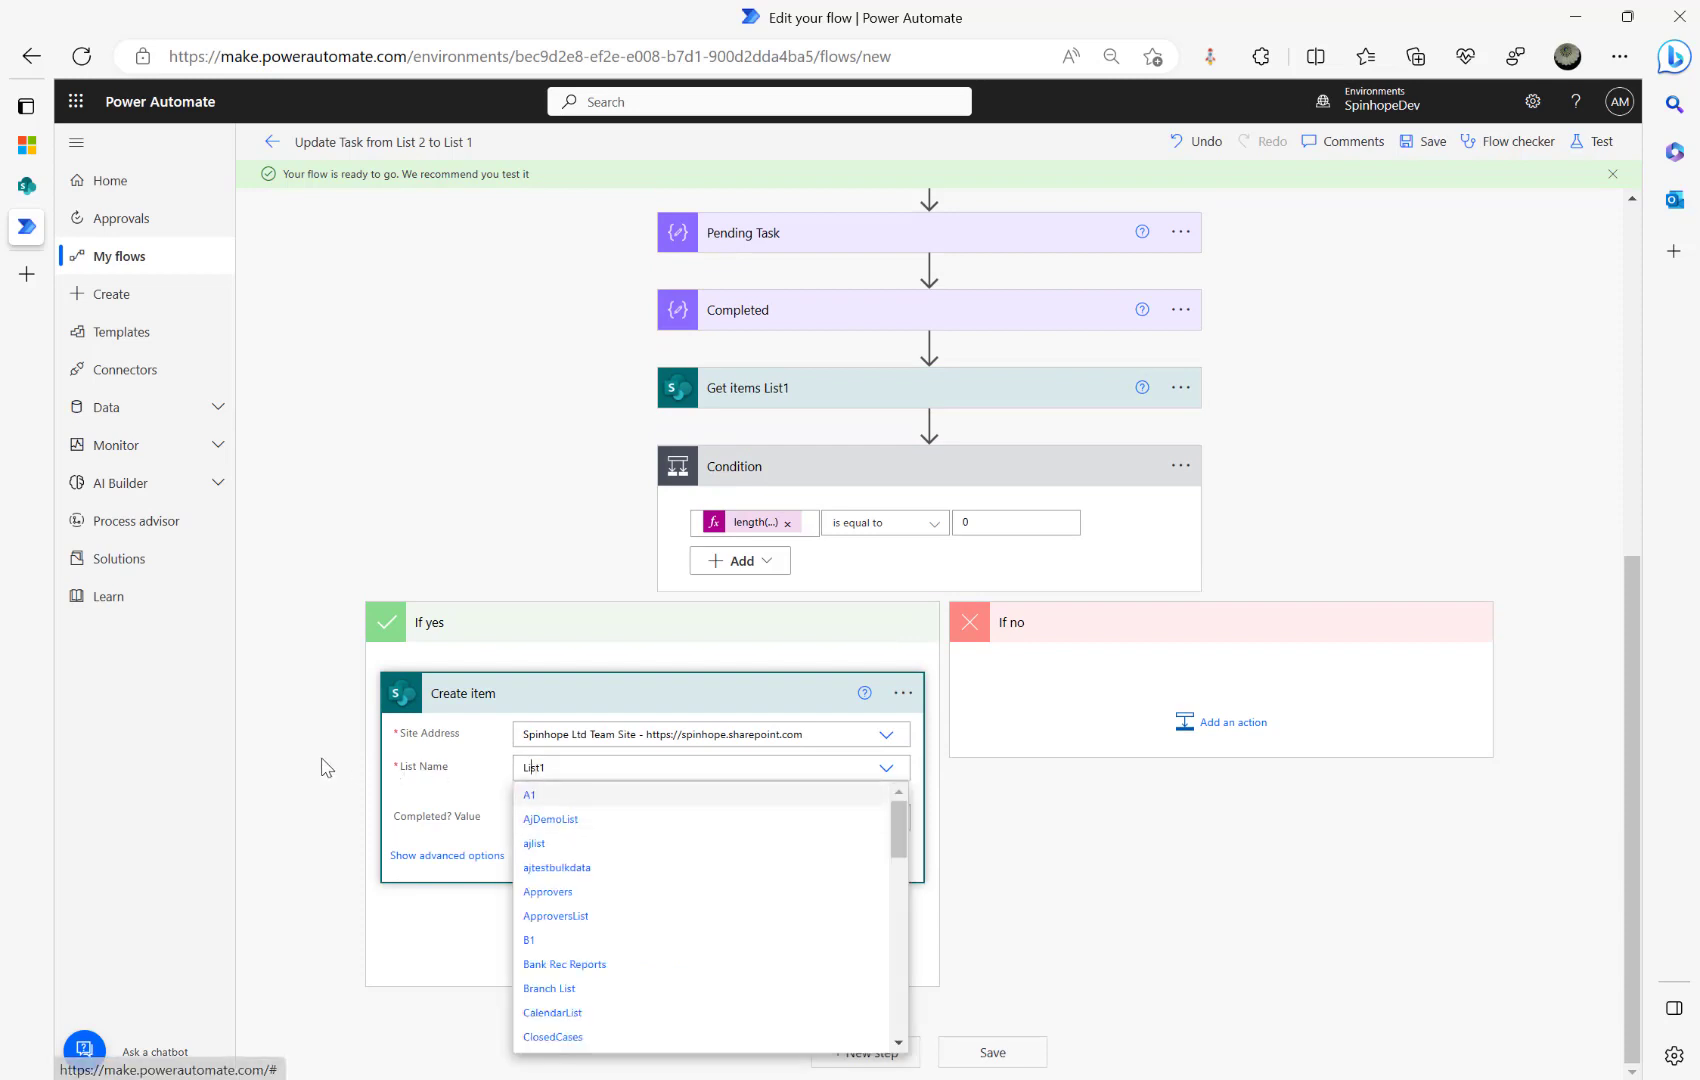
left_click(297, 700)
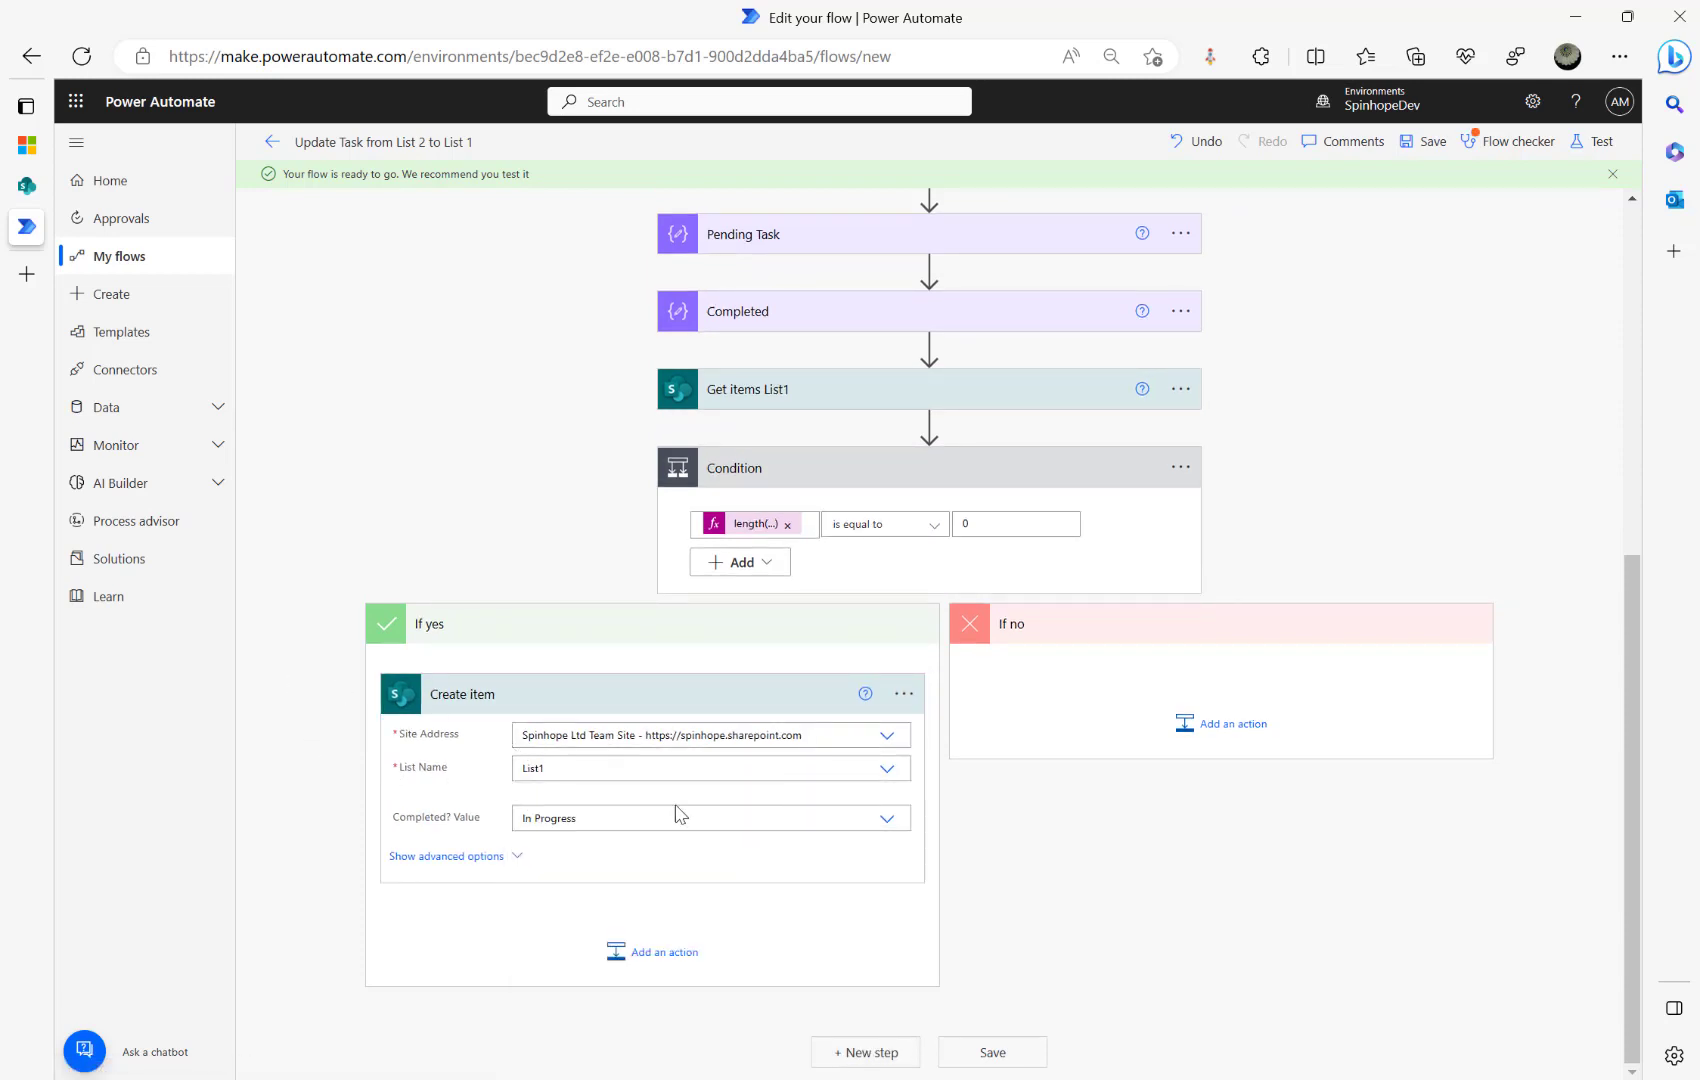
left_click(512, 858)
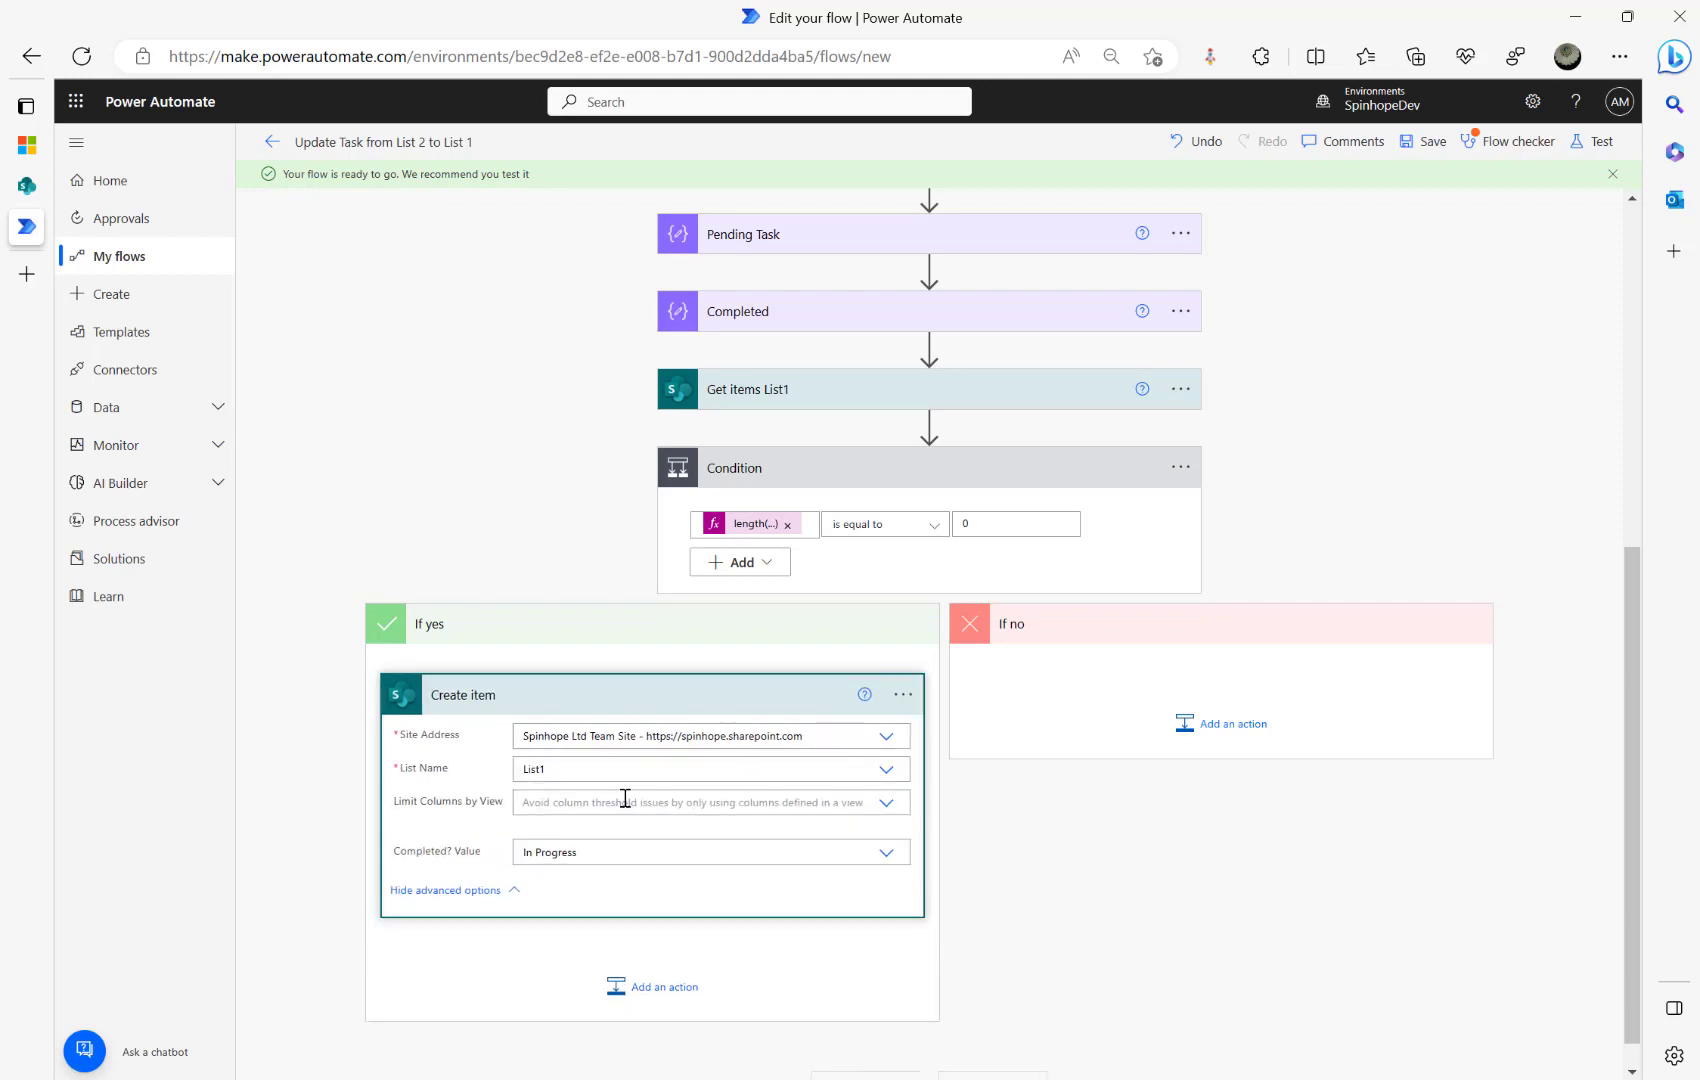
left_click(886, 803)
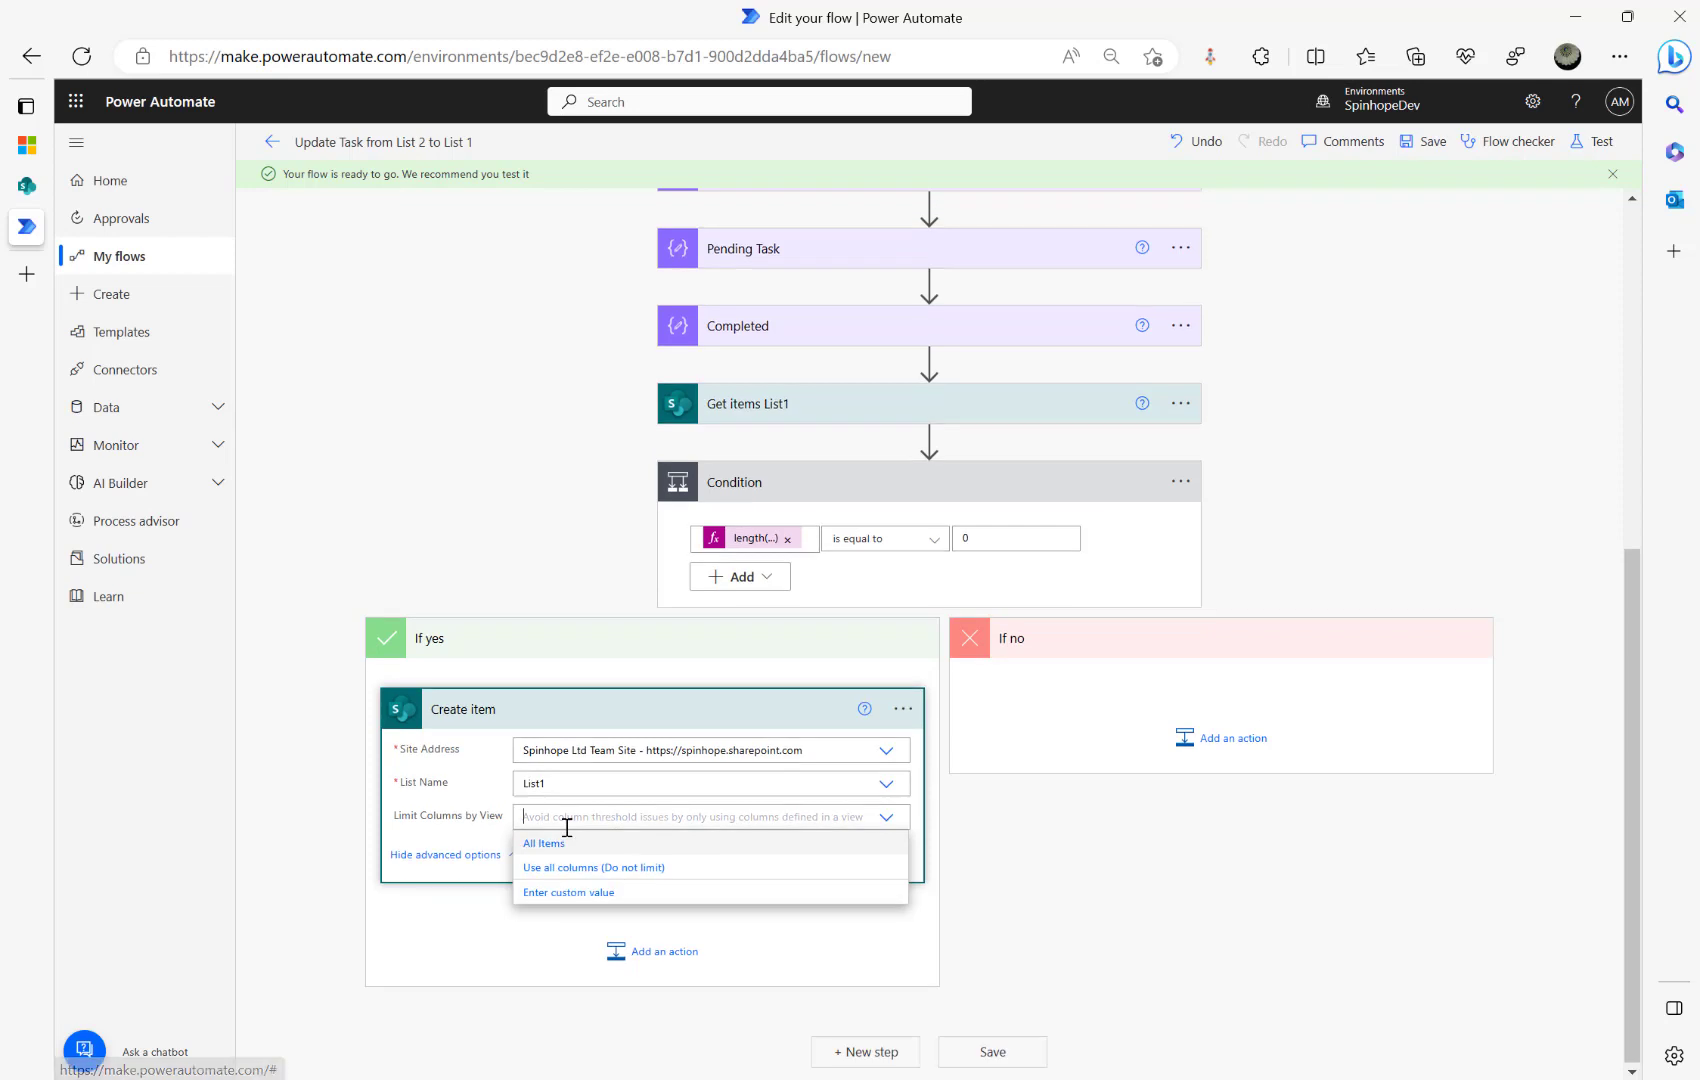
left_click(566, 830)
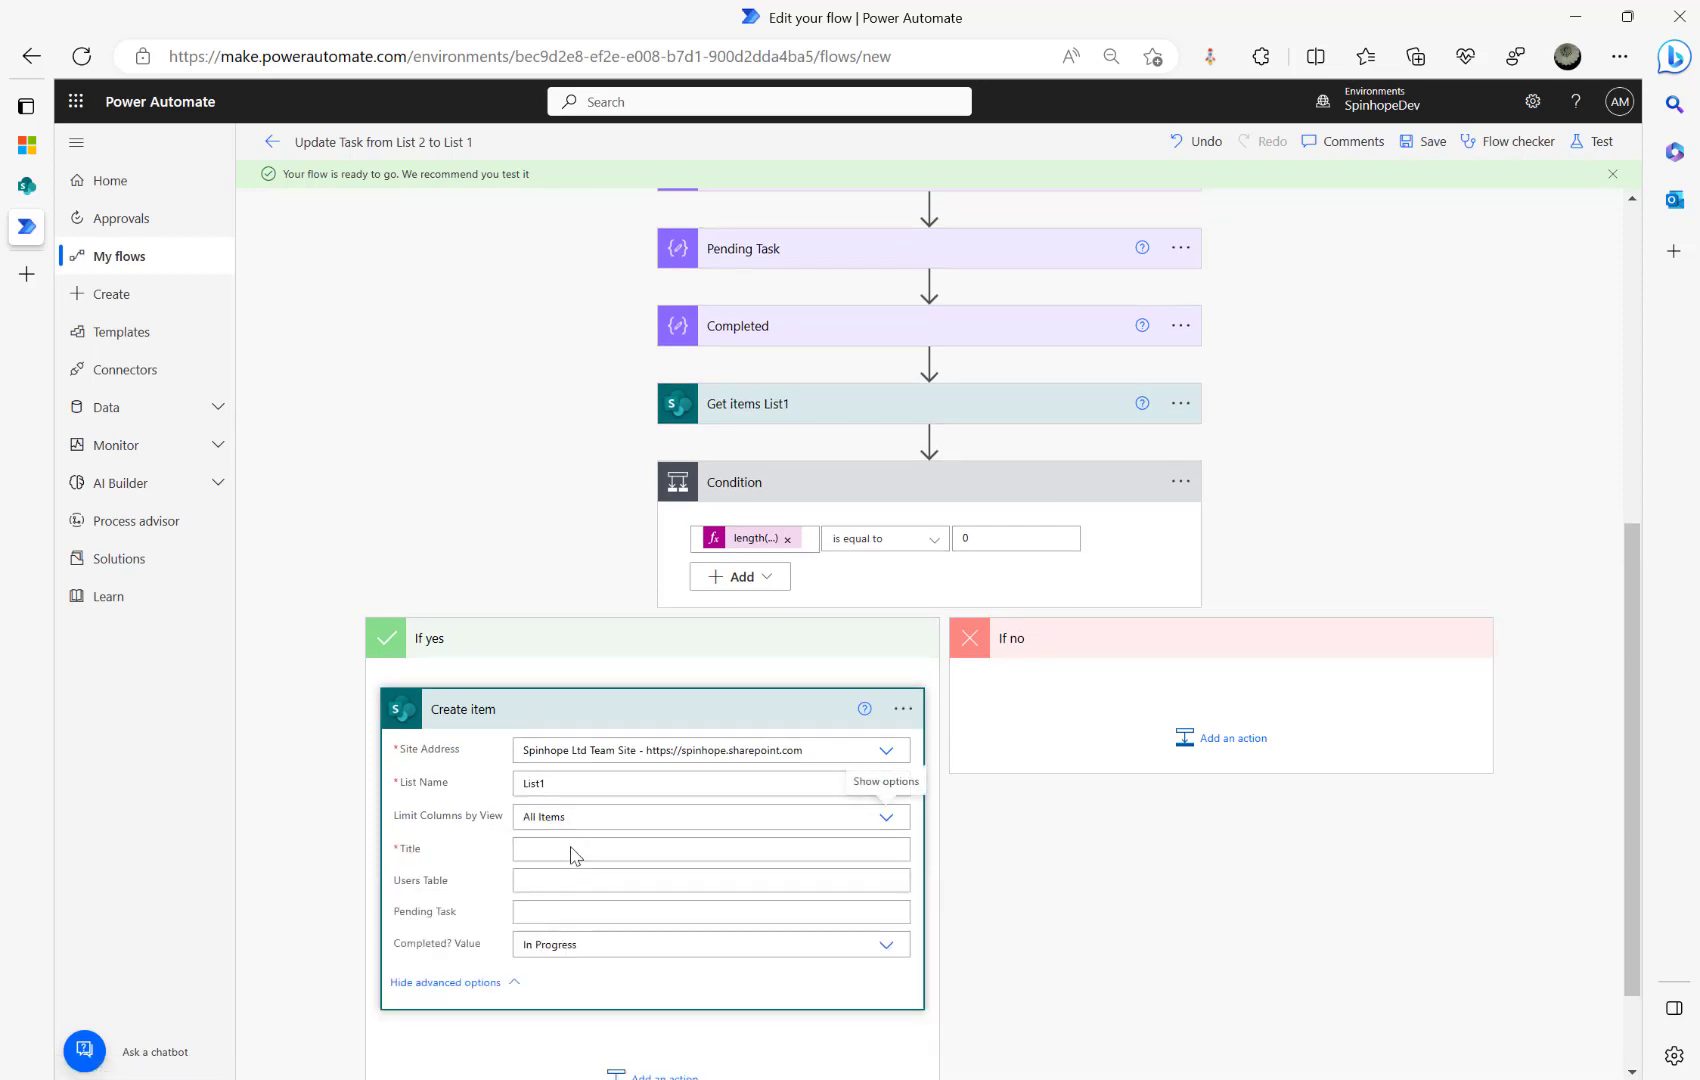
Step: Switch to SharePoint, open List1 from its settings to check its columns, and return to the flow in Power Automate
left_click(588, 849)
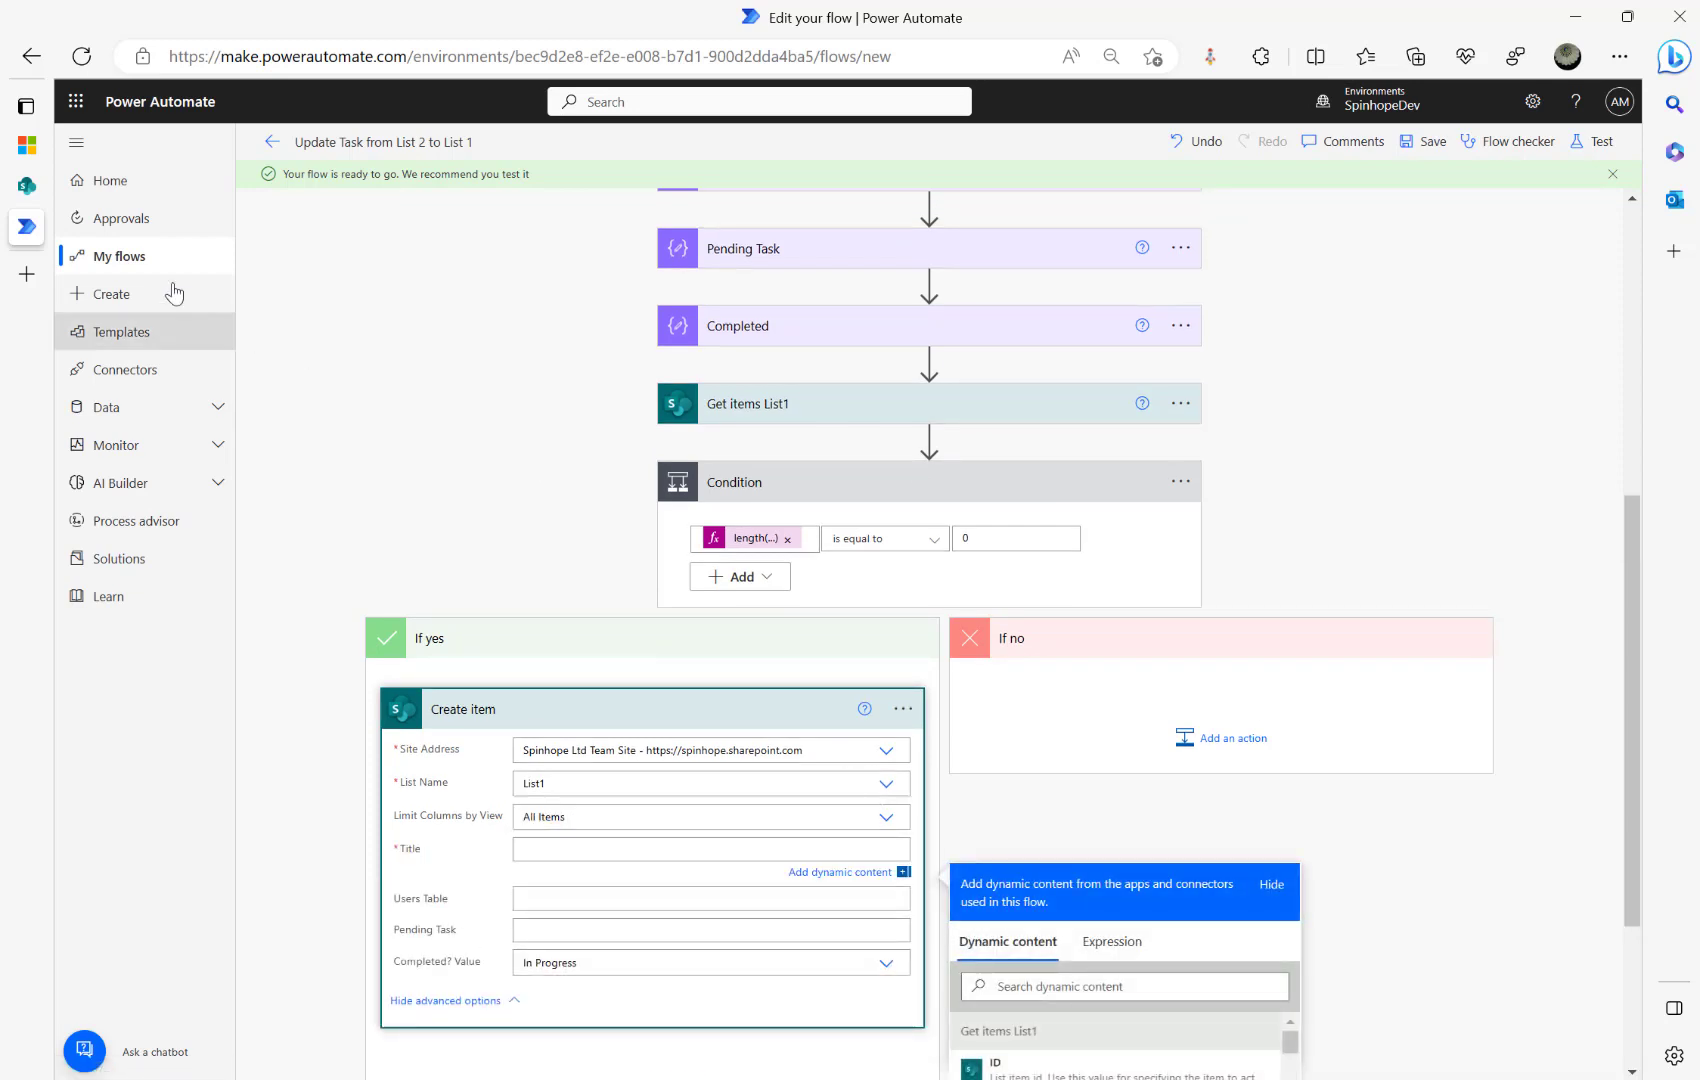
left_click(27, 145)
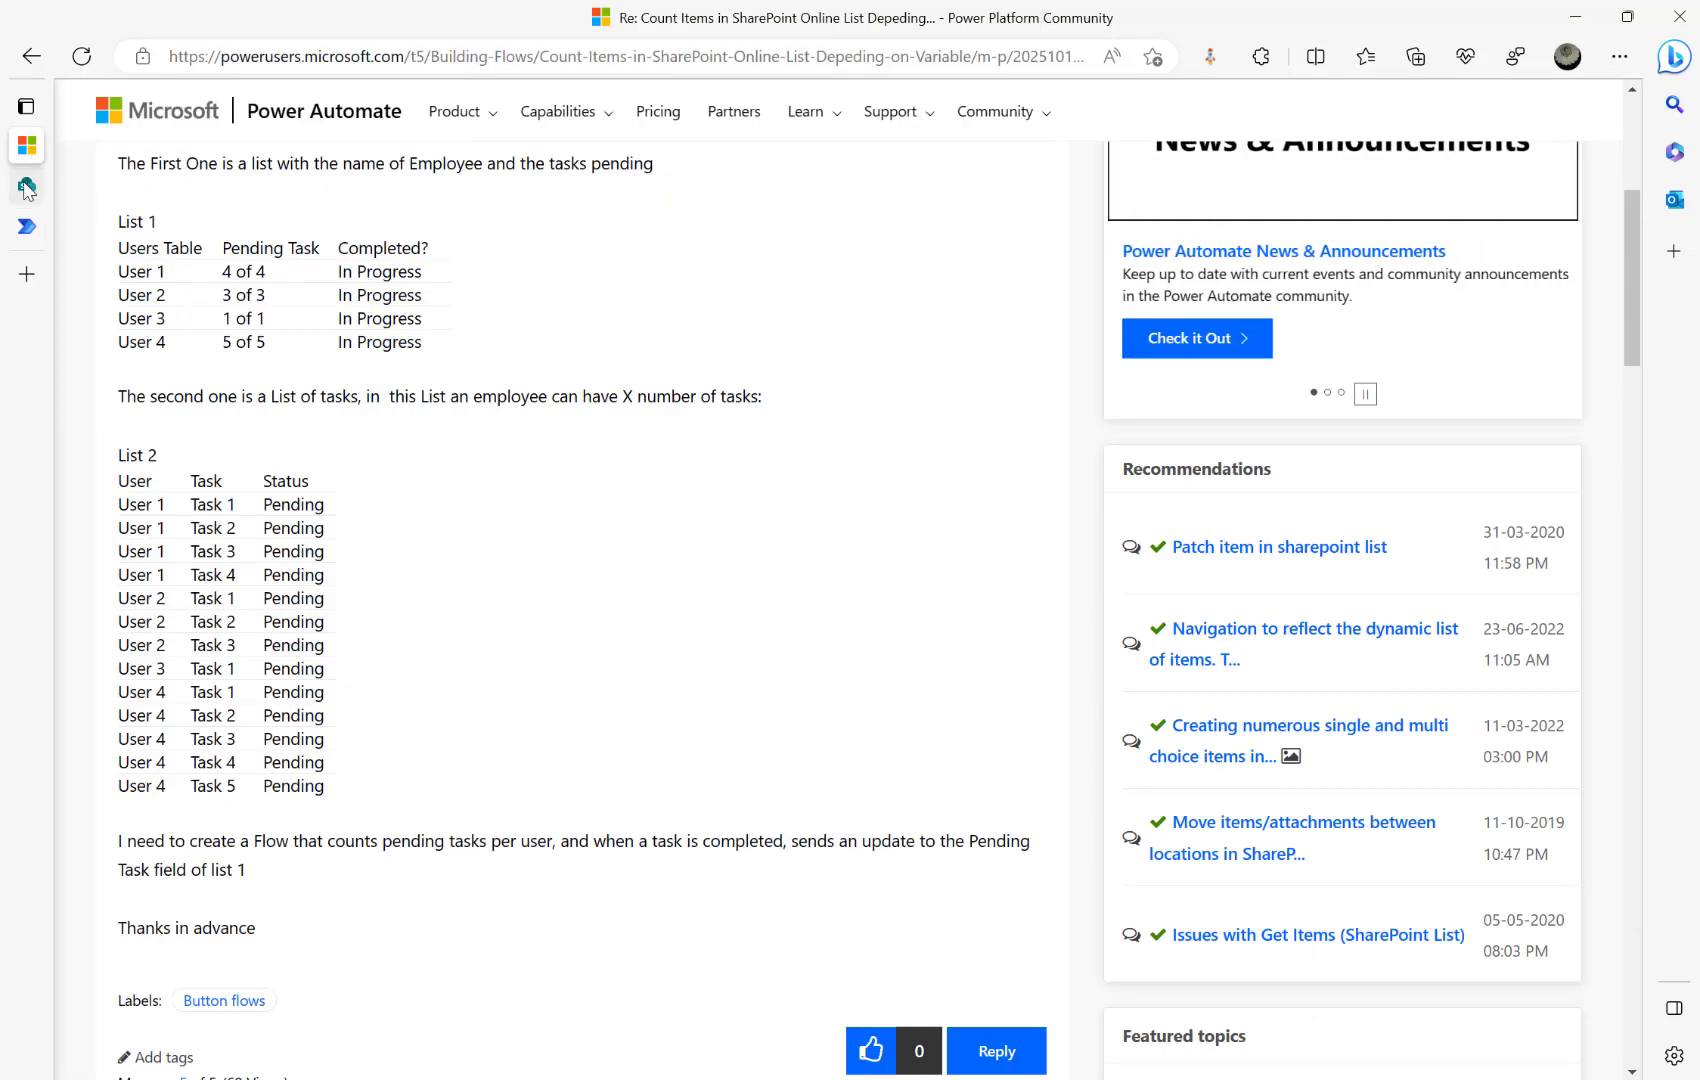
left_click(27, 186)
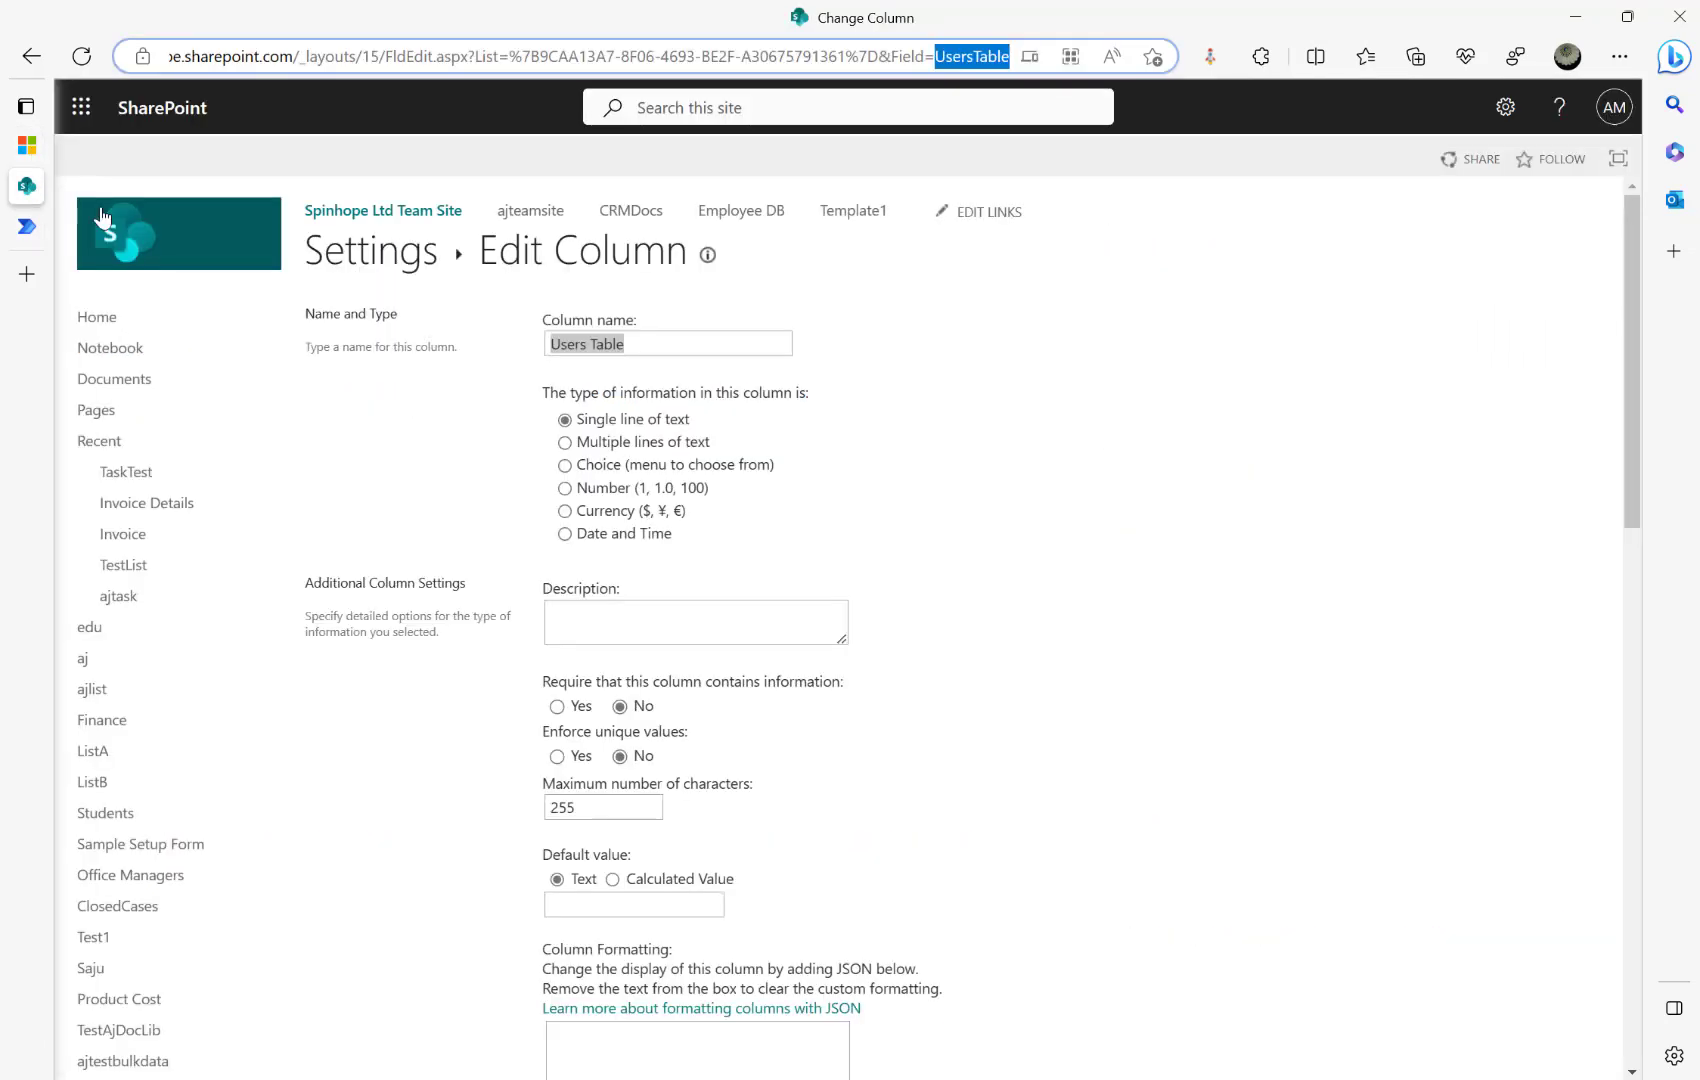
left_click(355, 263)
left_click(355, 263)
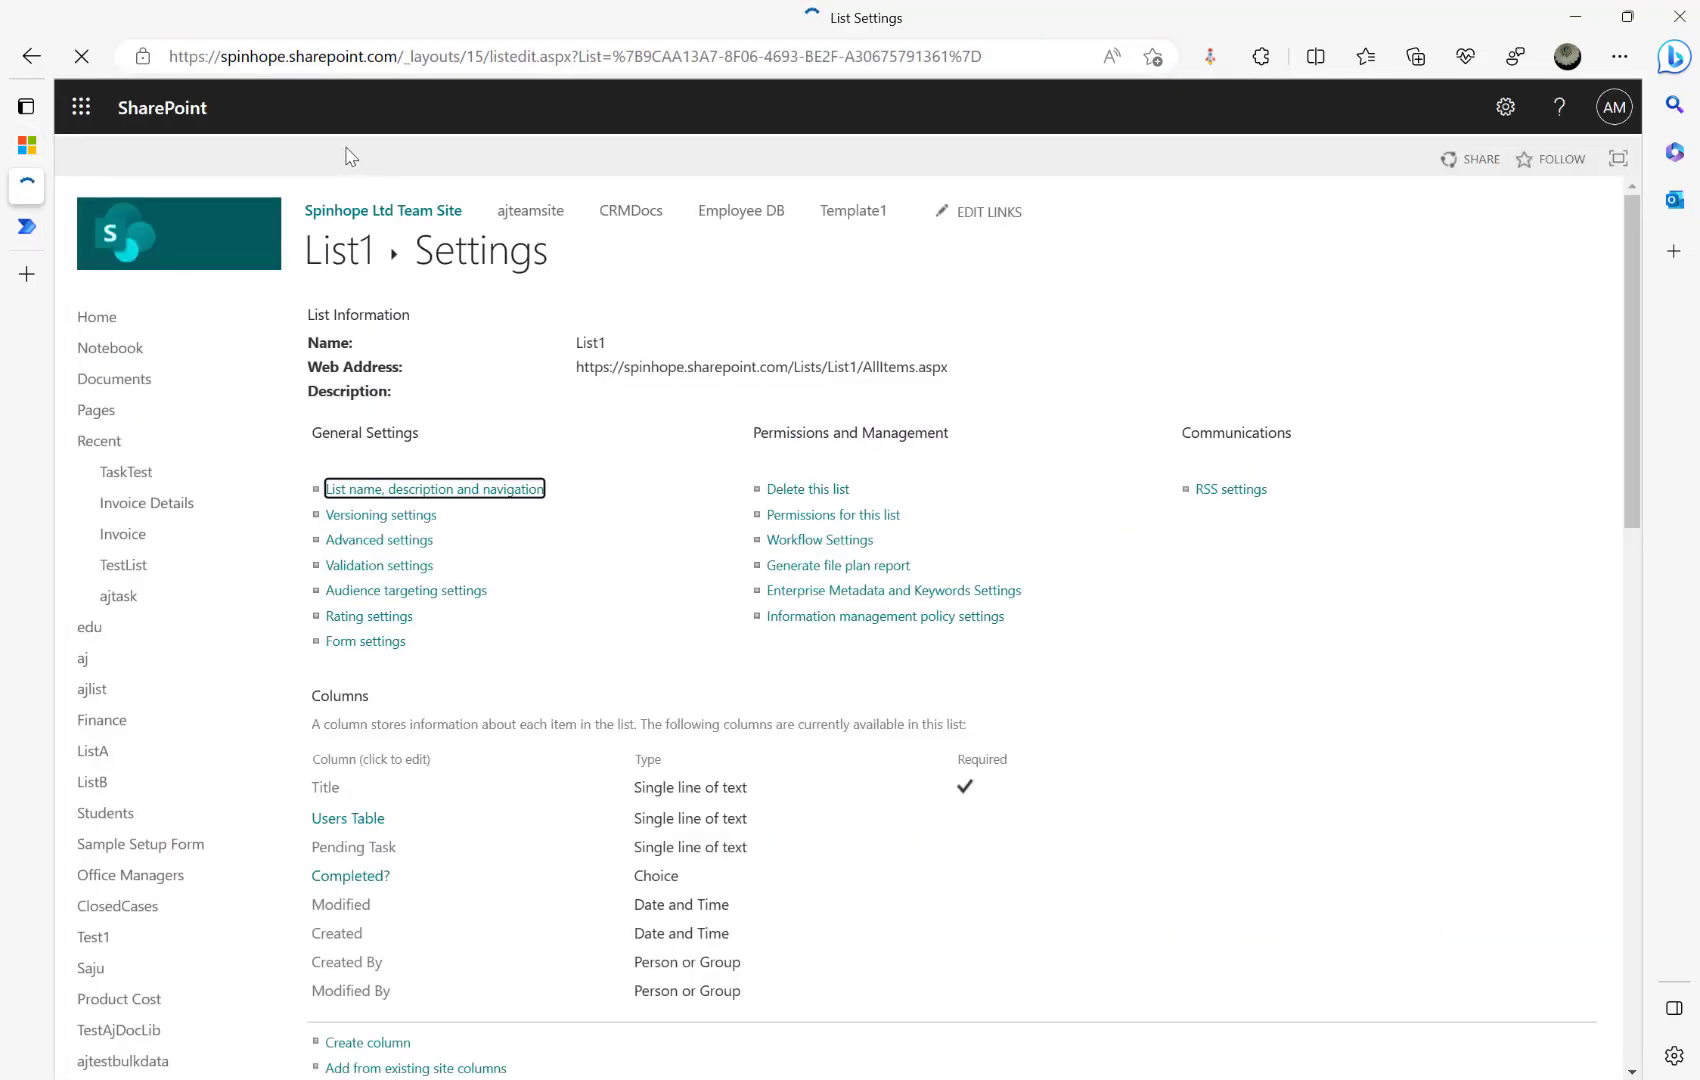
left_click(327, 258)
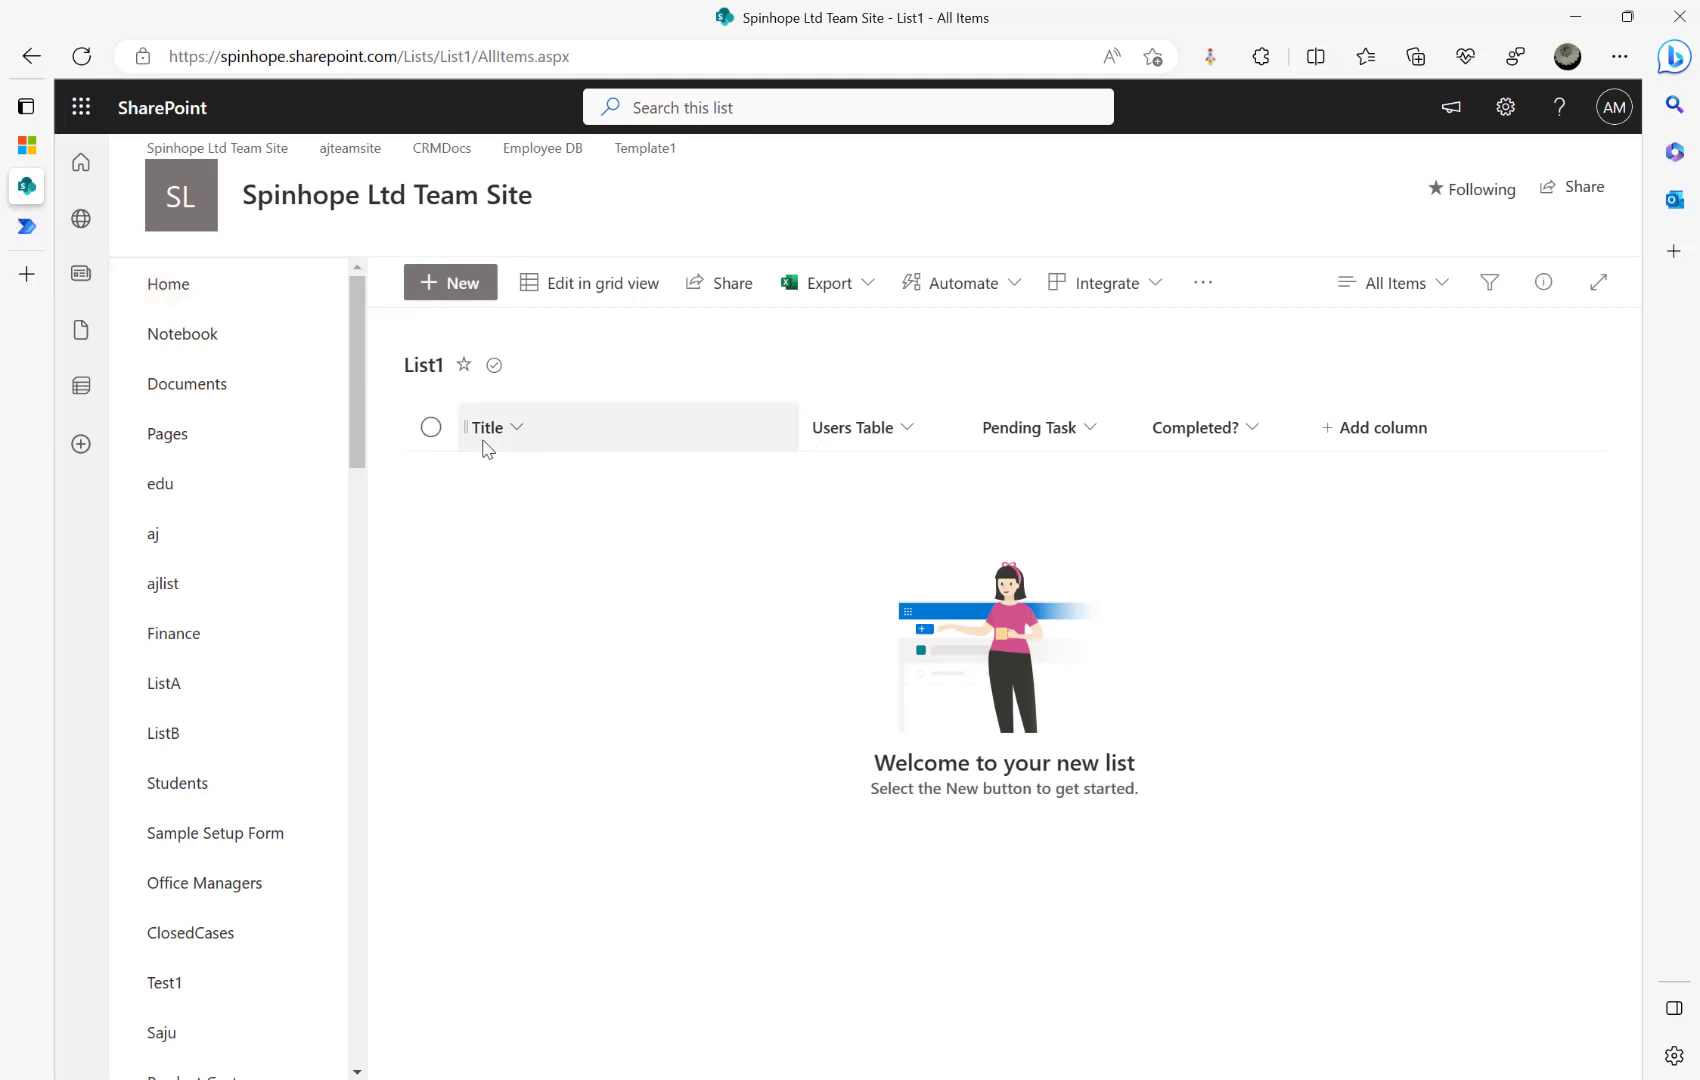
left_click(27, 226)
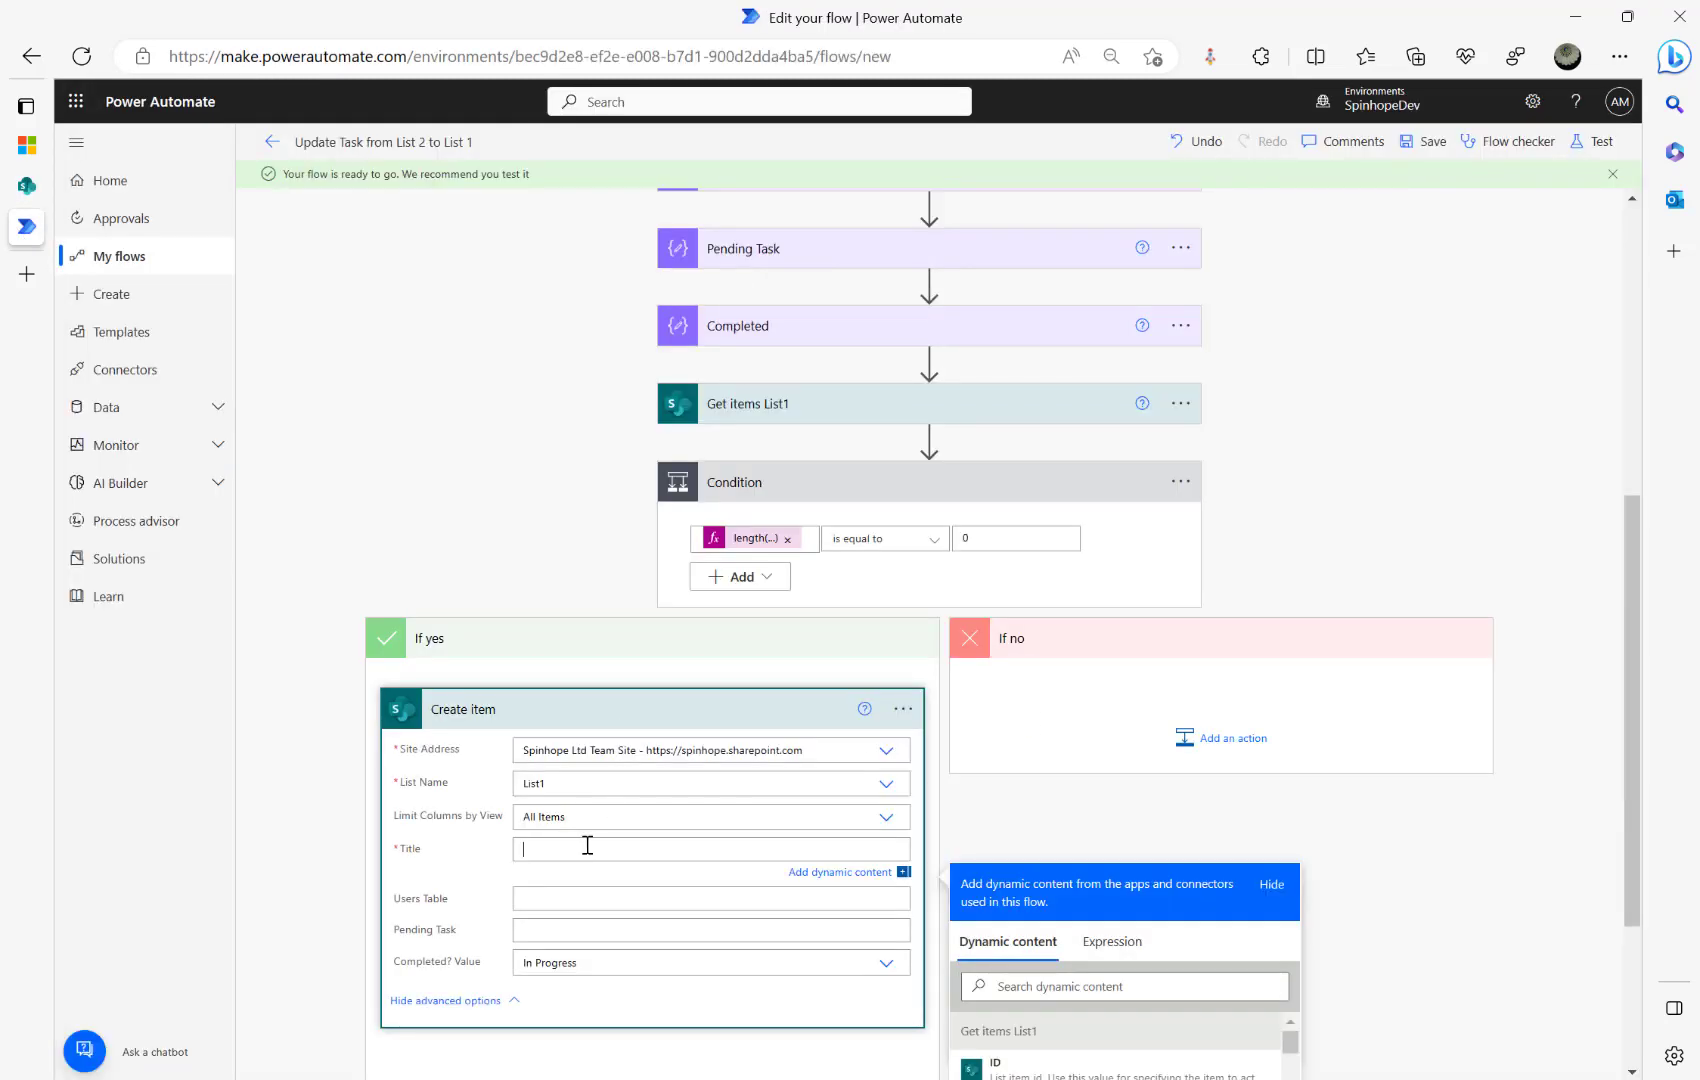
Step: Search the dynamic content for "title" to fill the Create item action's Title field
left_click(1073, 983)
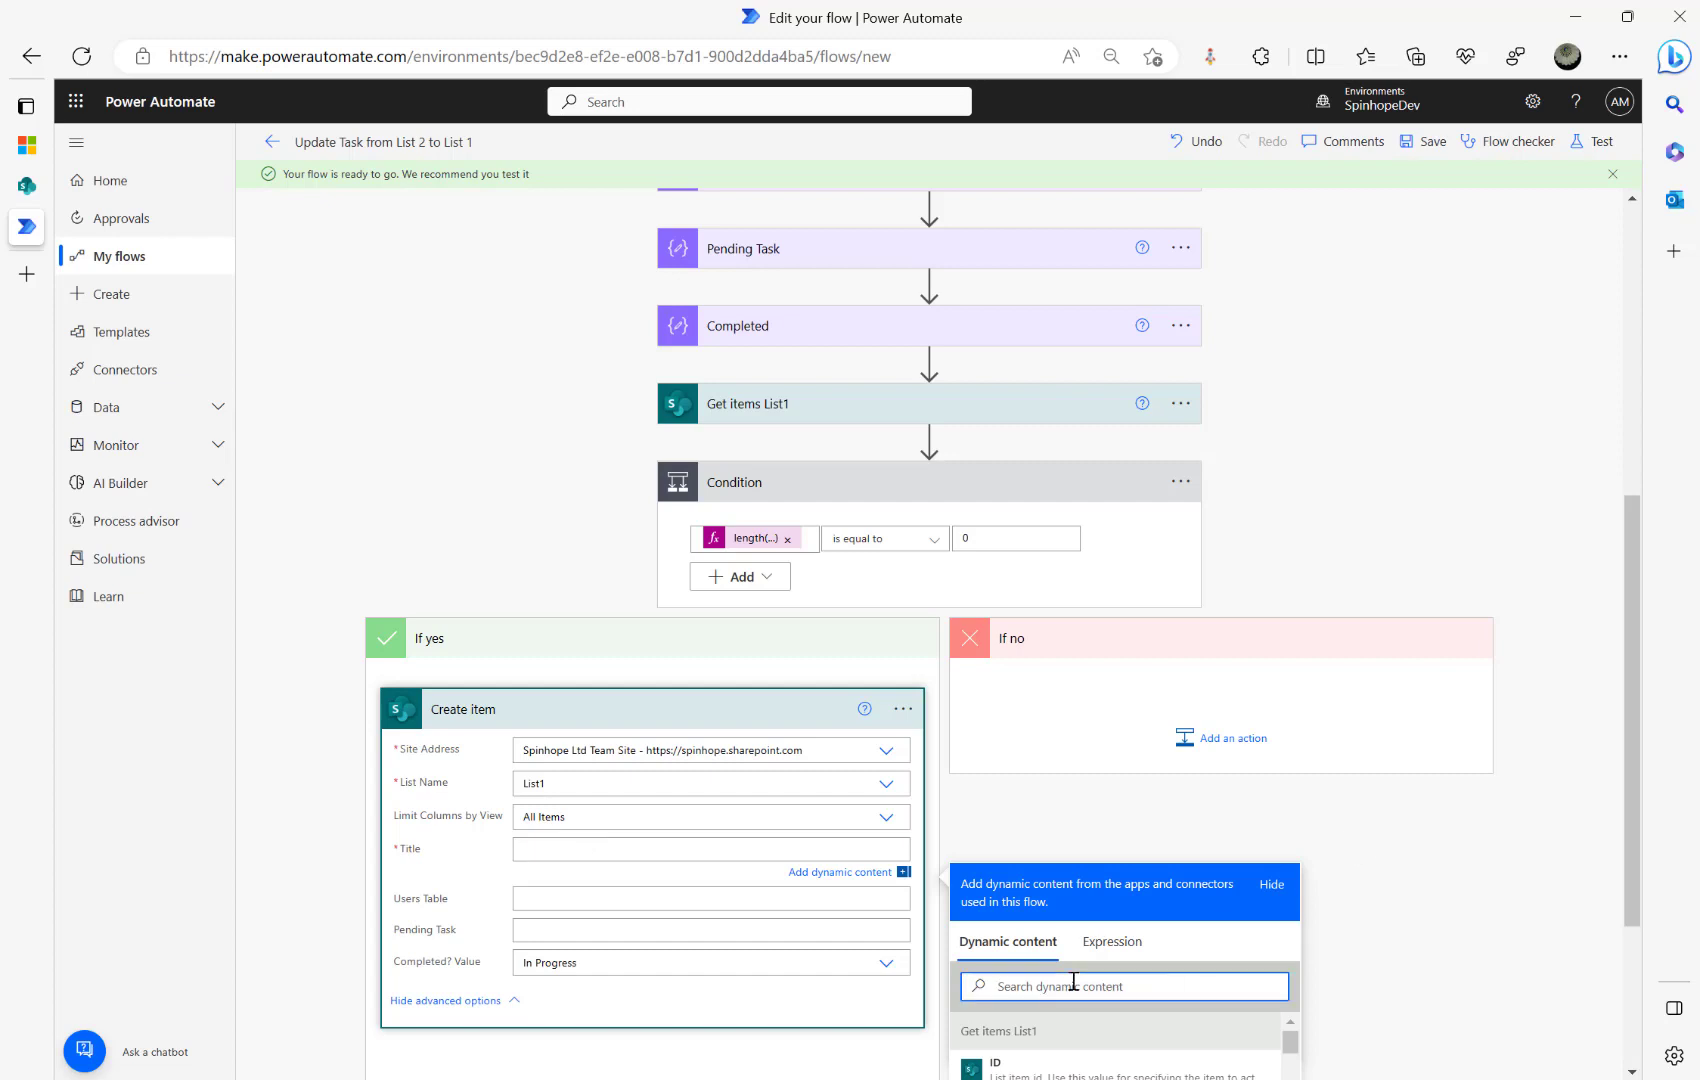
type("titel")
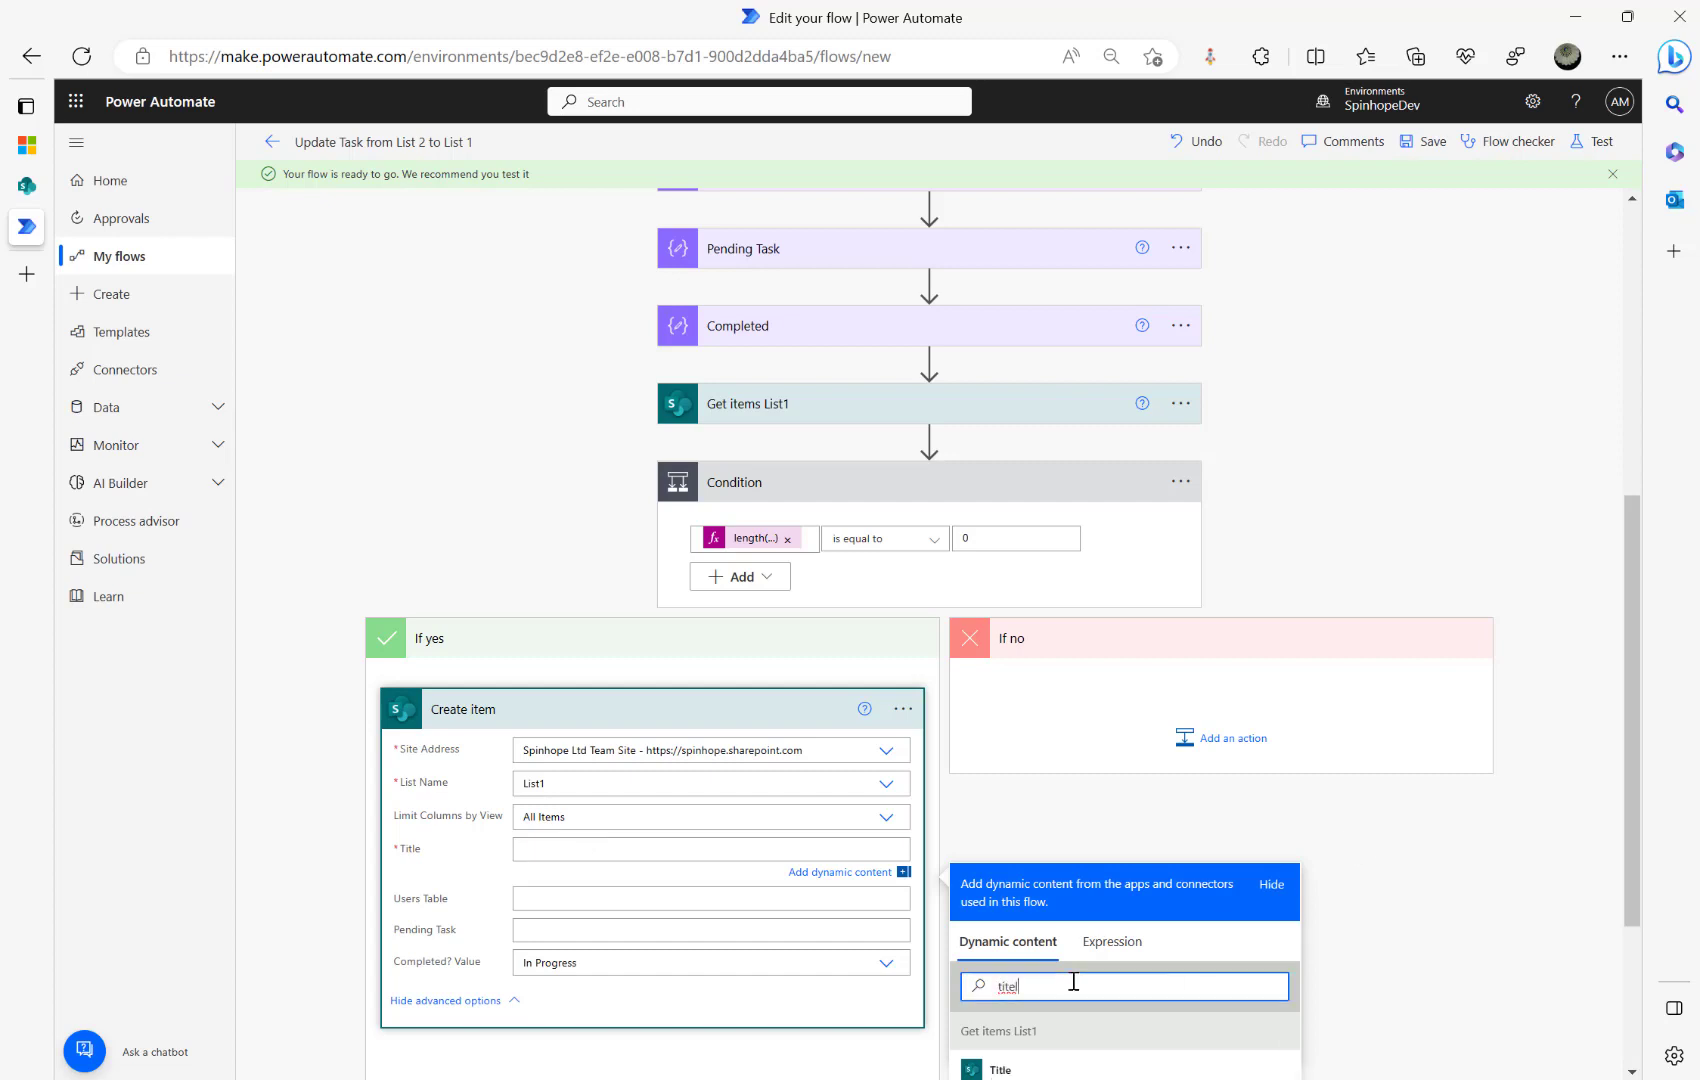
key("BackSpace")
key("BackSpace")
key("BackSpace")
scroll(1441, 950, "down", 3)
Step: Check the User column of List 2 in the Power Platform Community post, then return to the flow
scroll(1010, 505, "up", 10)
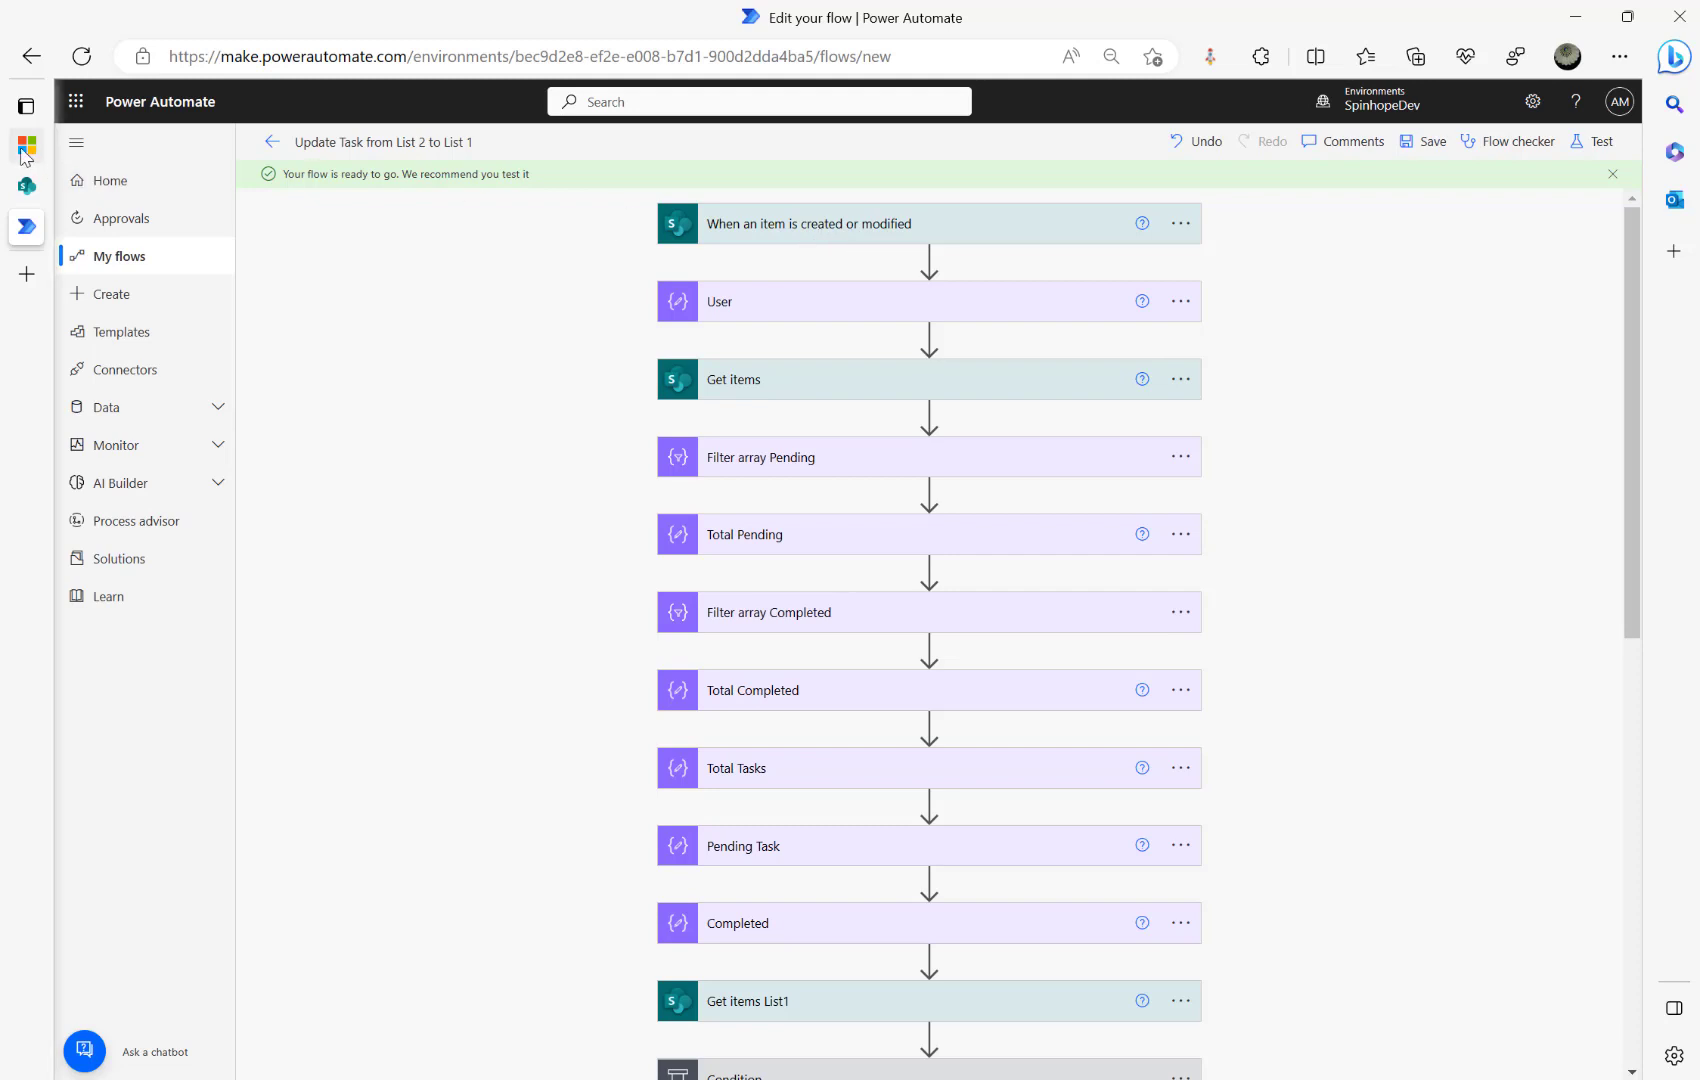
mouse_move(27, 148)
left_click(110, 148)
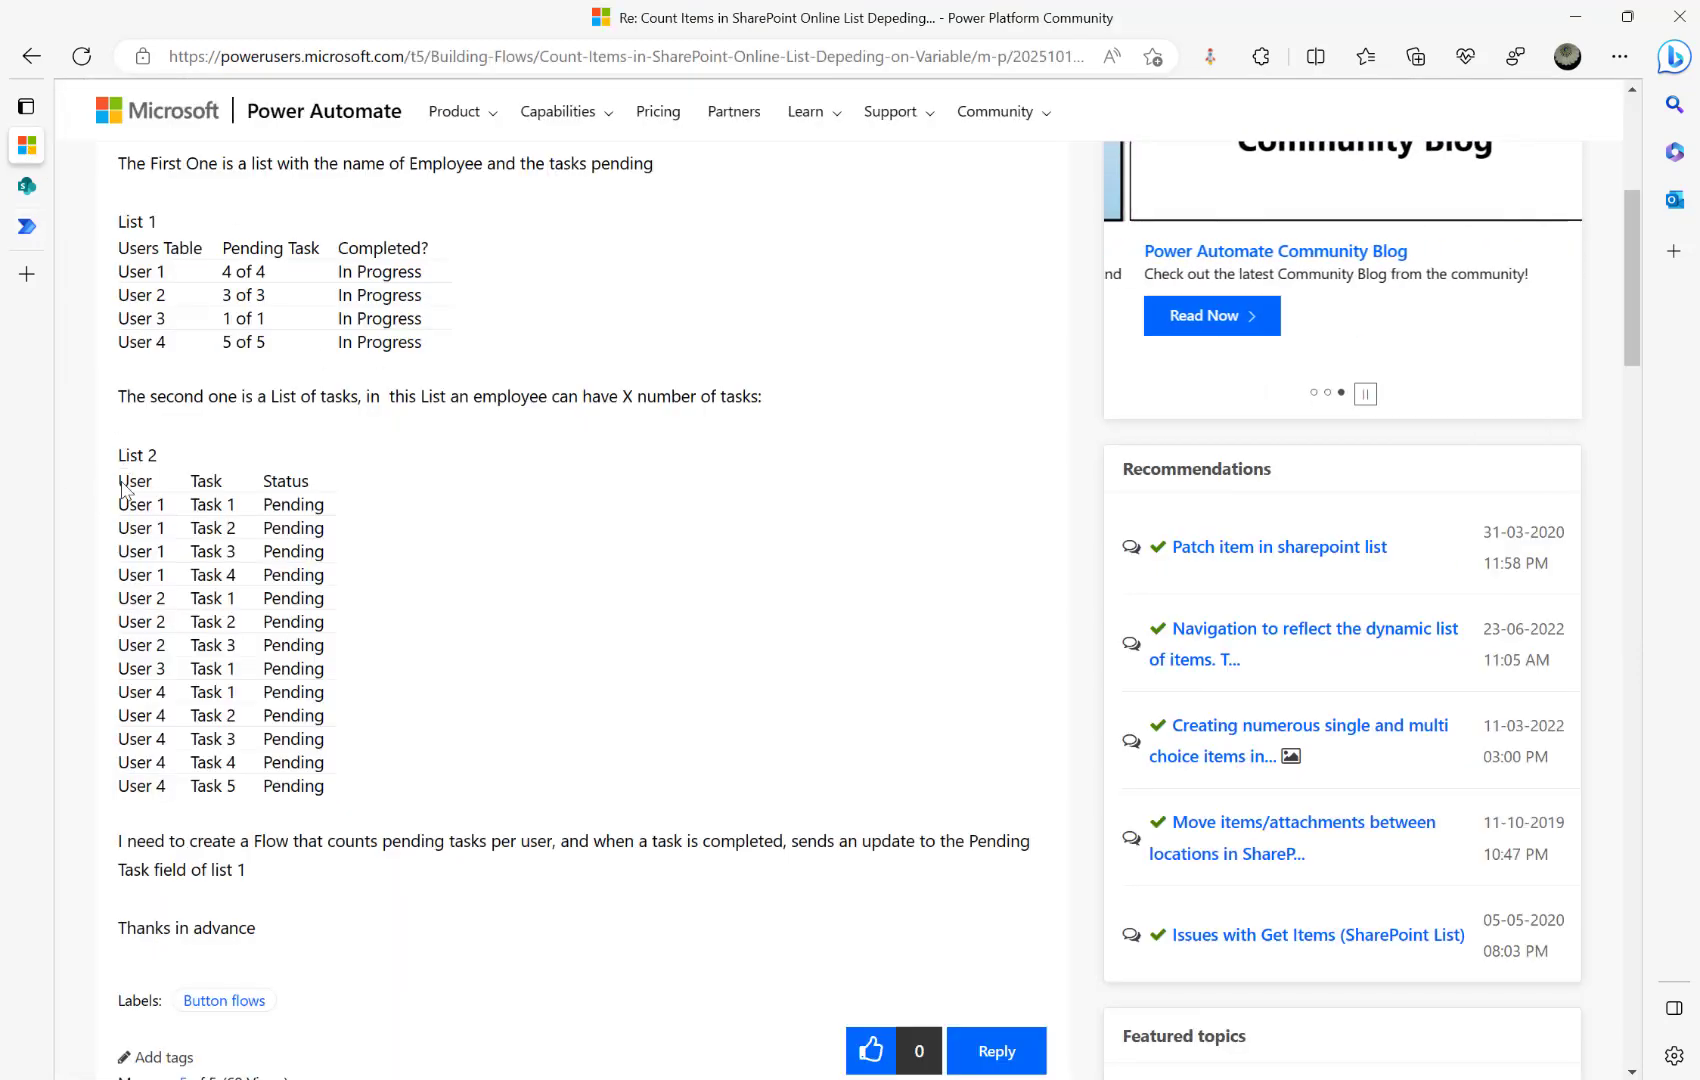
left_click_drag(128, 482, 172, 480)
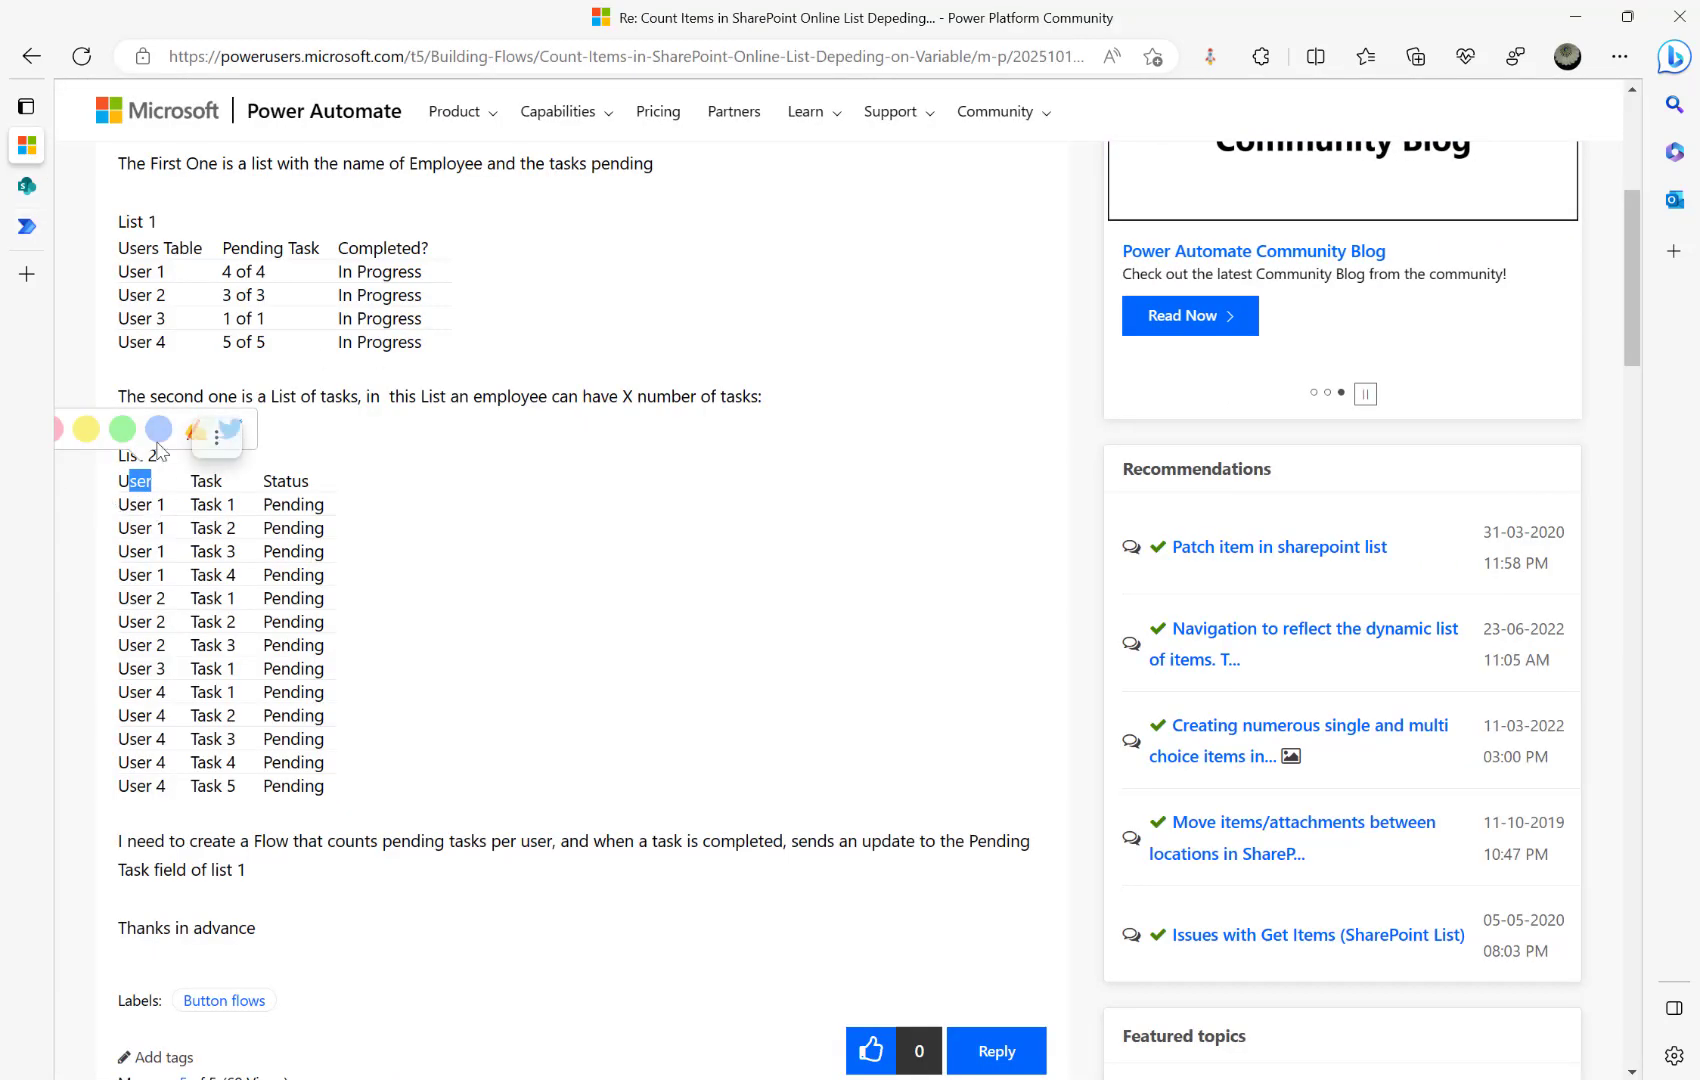
mouse_move(27, 226)
left_click(110, 226)
scroll(592, 820, "down", 1)
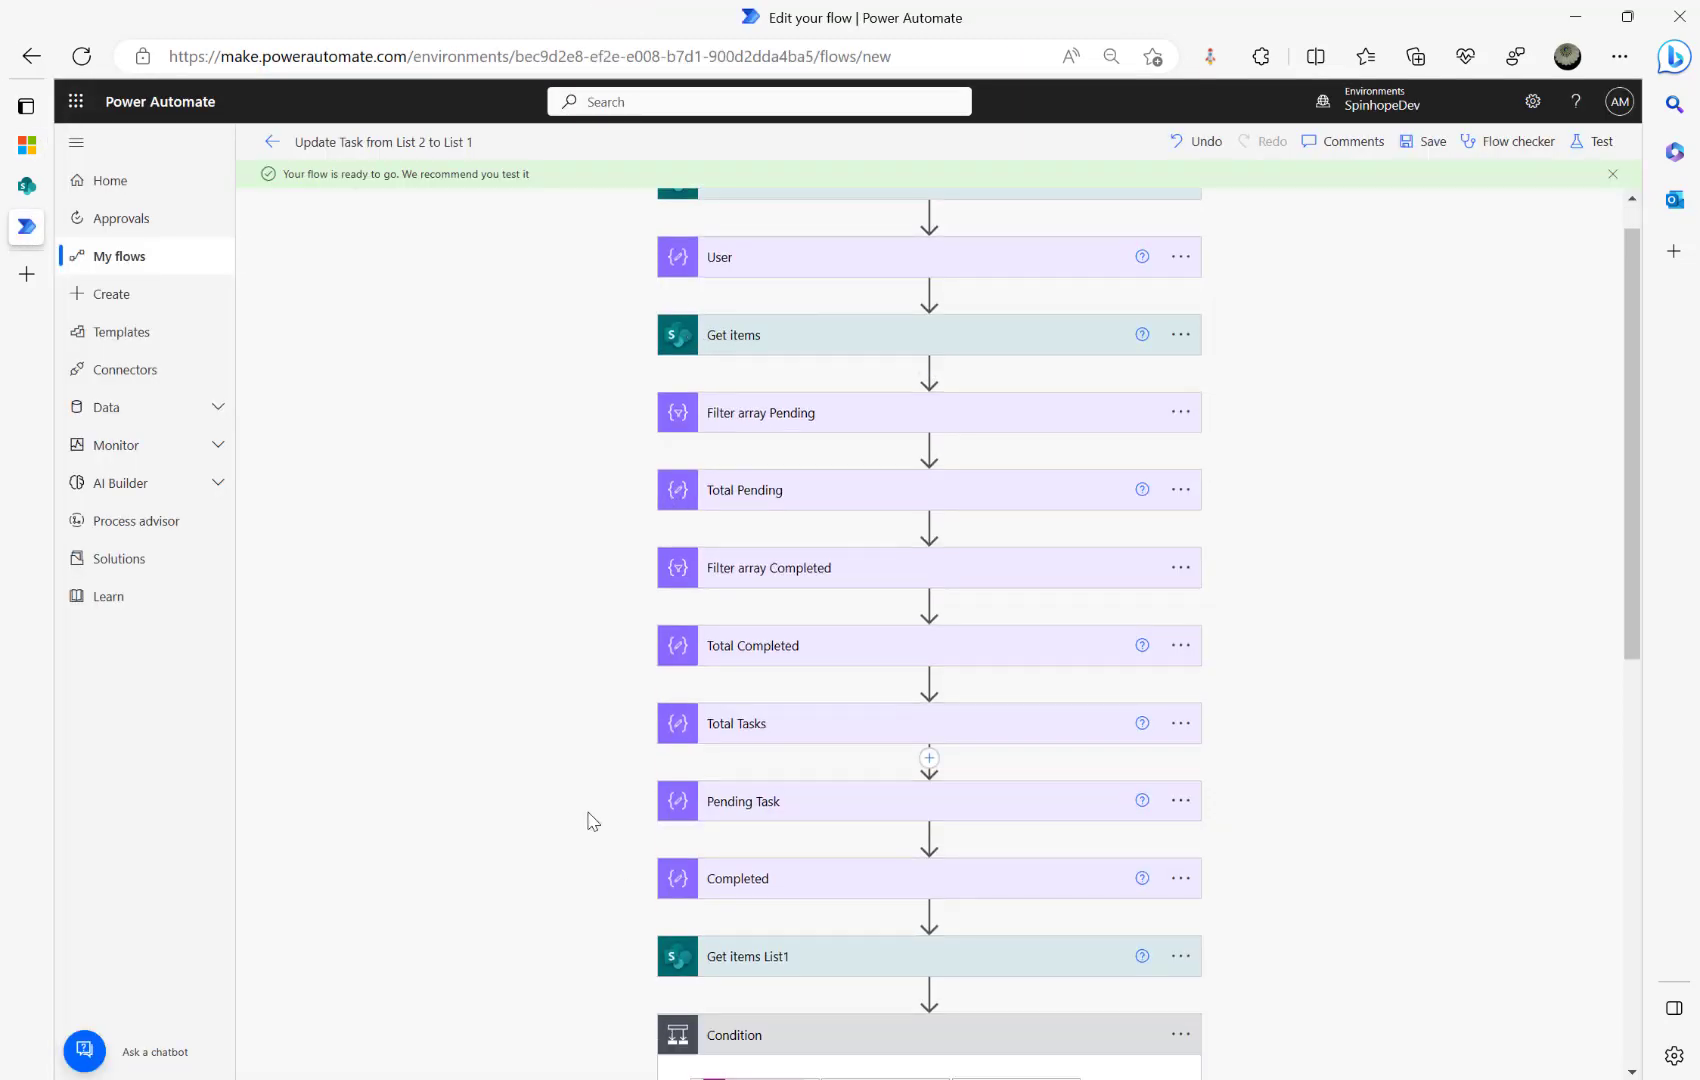
Step: Fill the Create item action's Title field with Title from the When an item is created or modified trigger
scroll(592, 820, "down", 8)
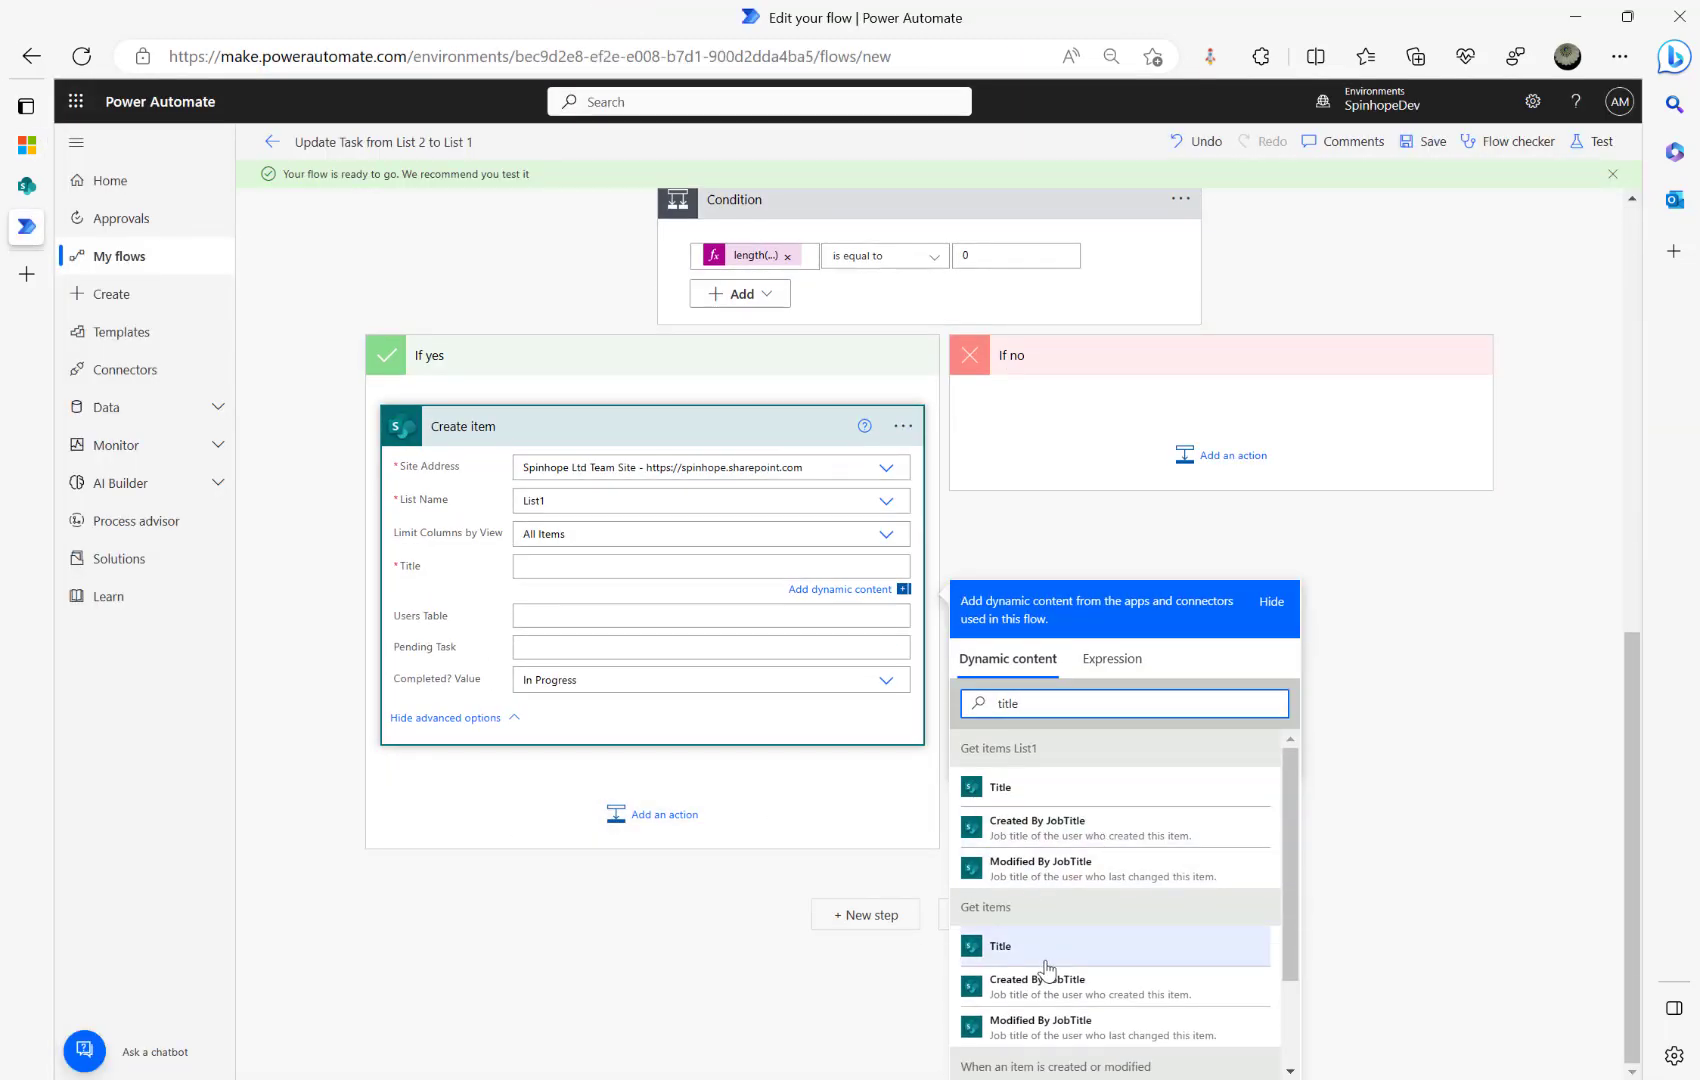
scroll(1093, 910, "down", 2)
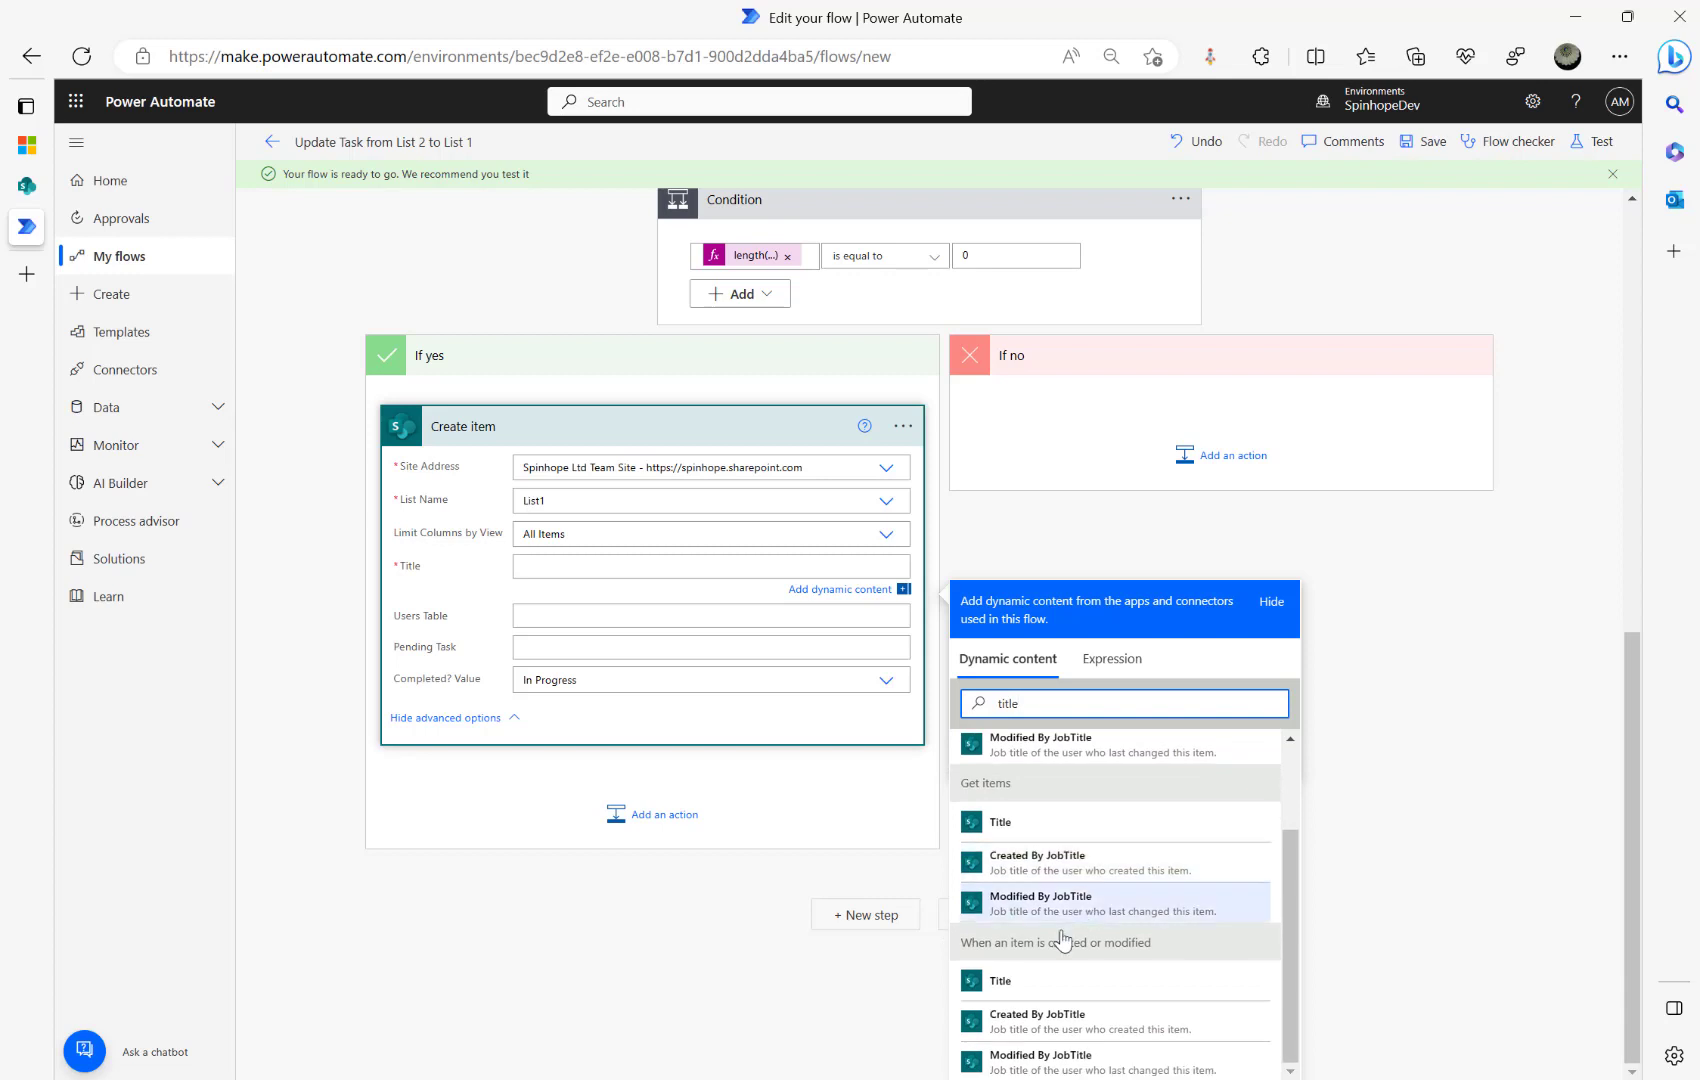
left_click(995, 984)
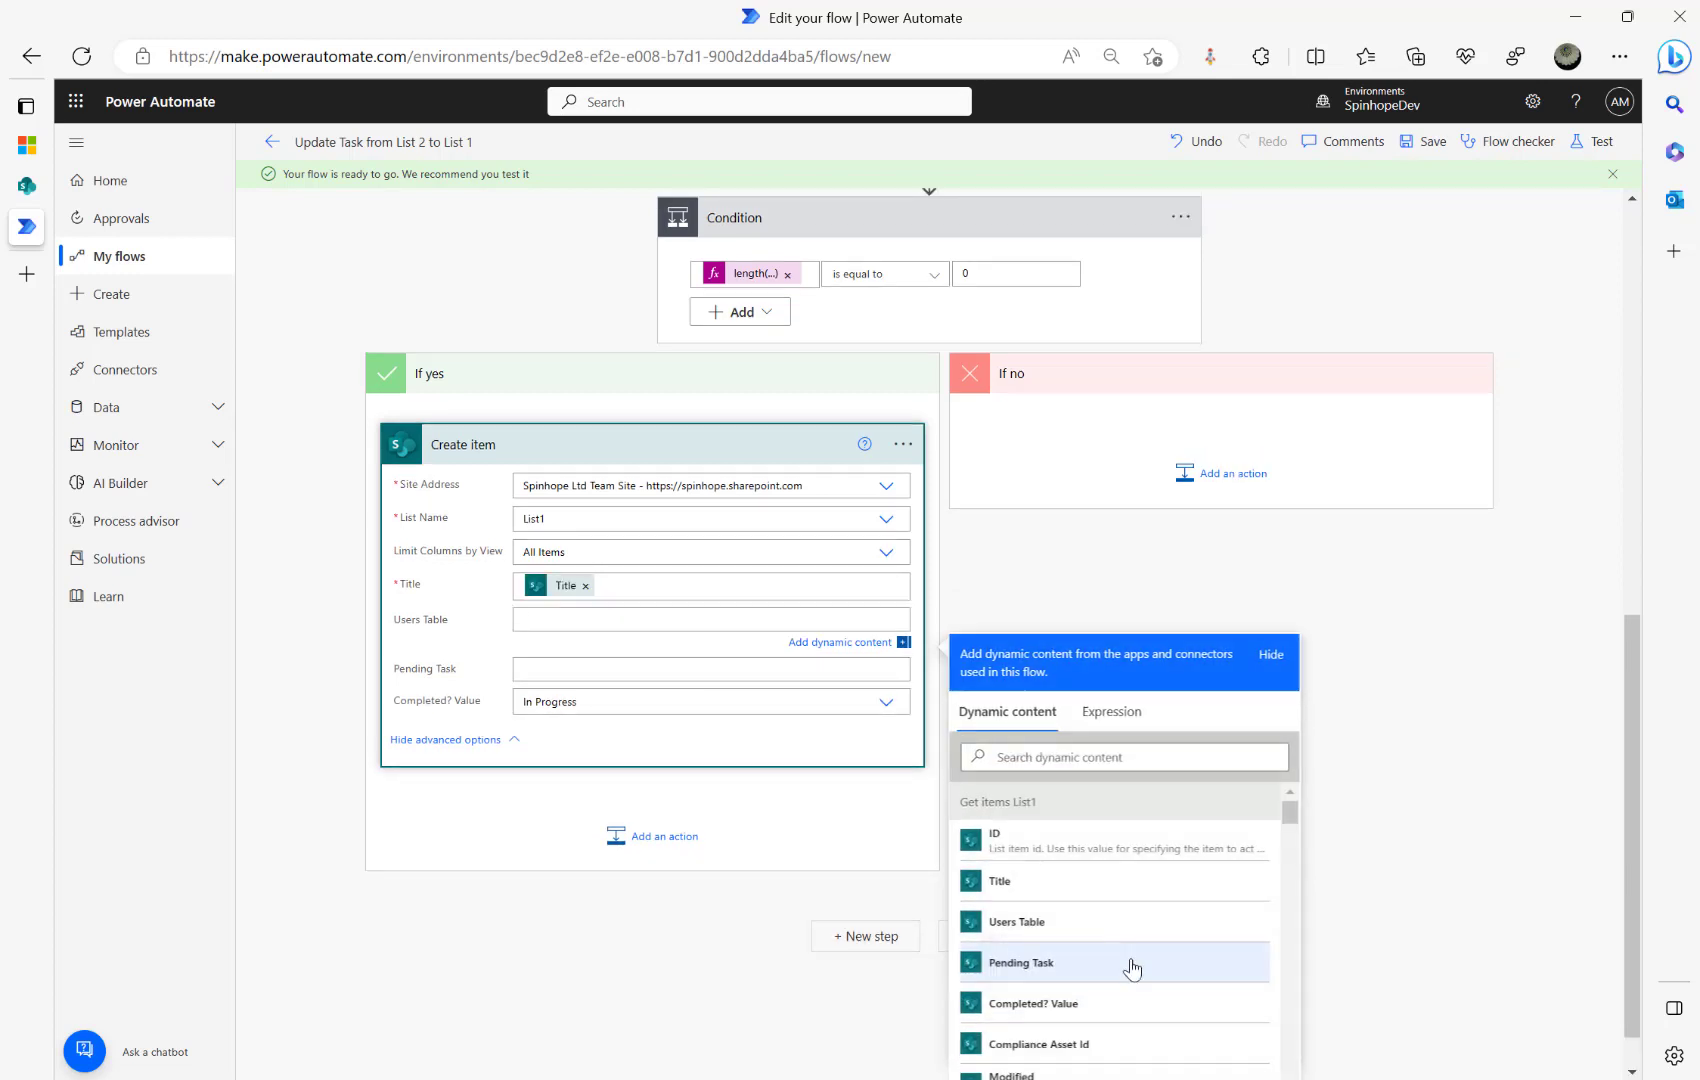
Step: Fill the Users Table field with Title from the When an item is created or modified trigger
left_click(1047, 758)
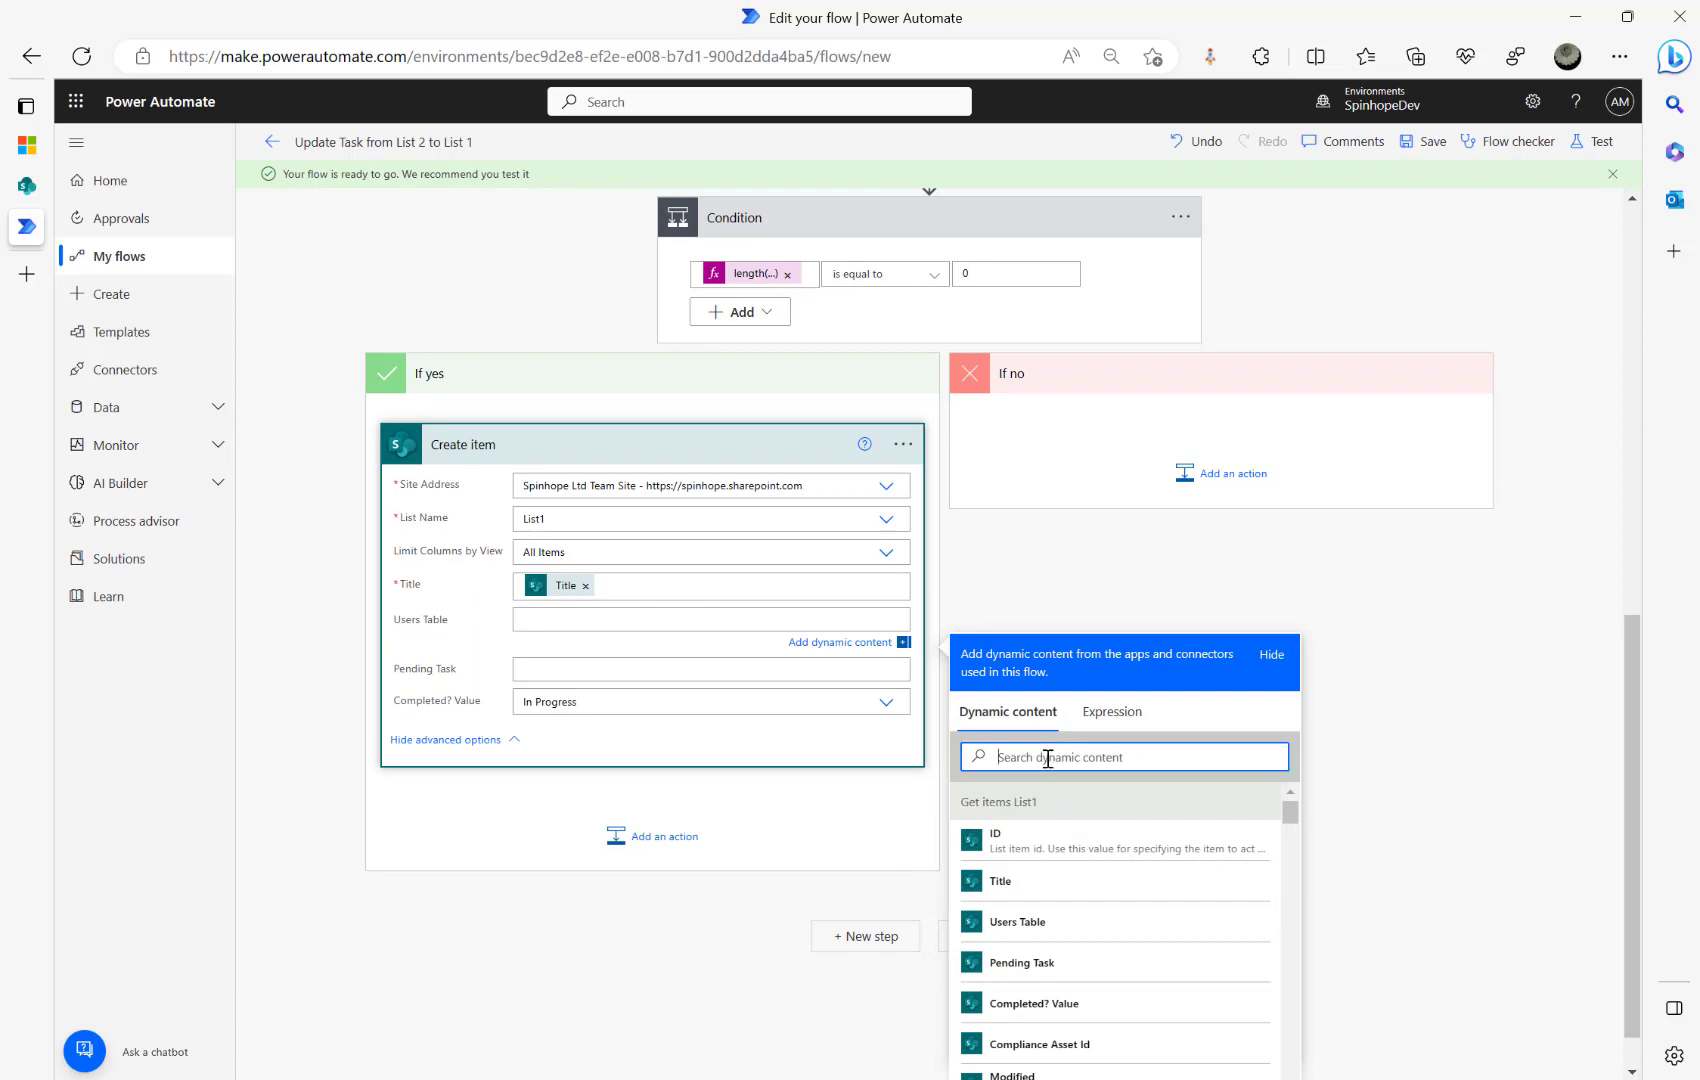
type("title")
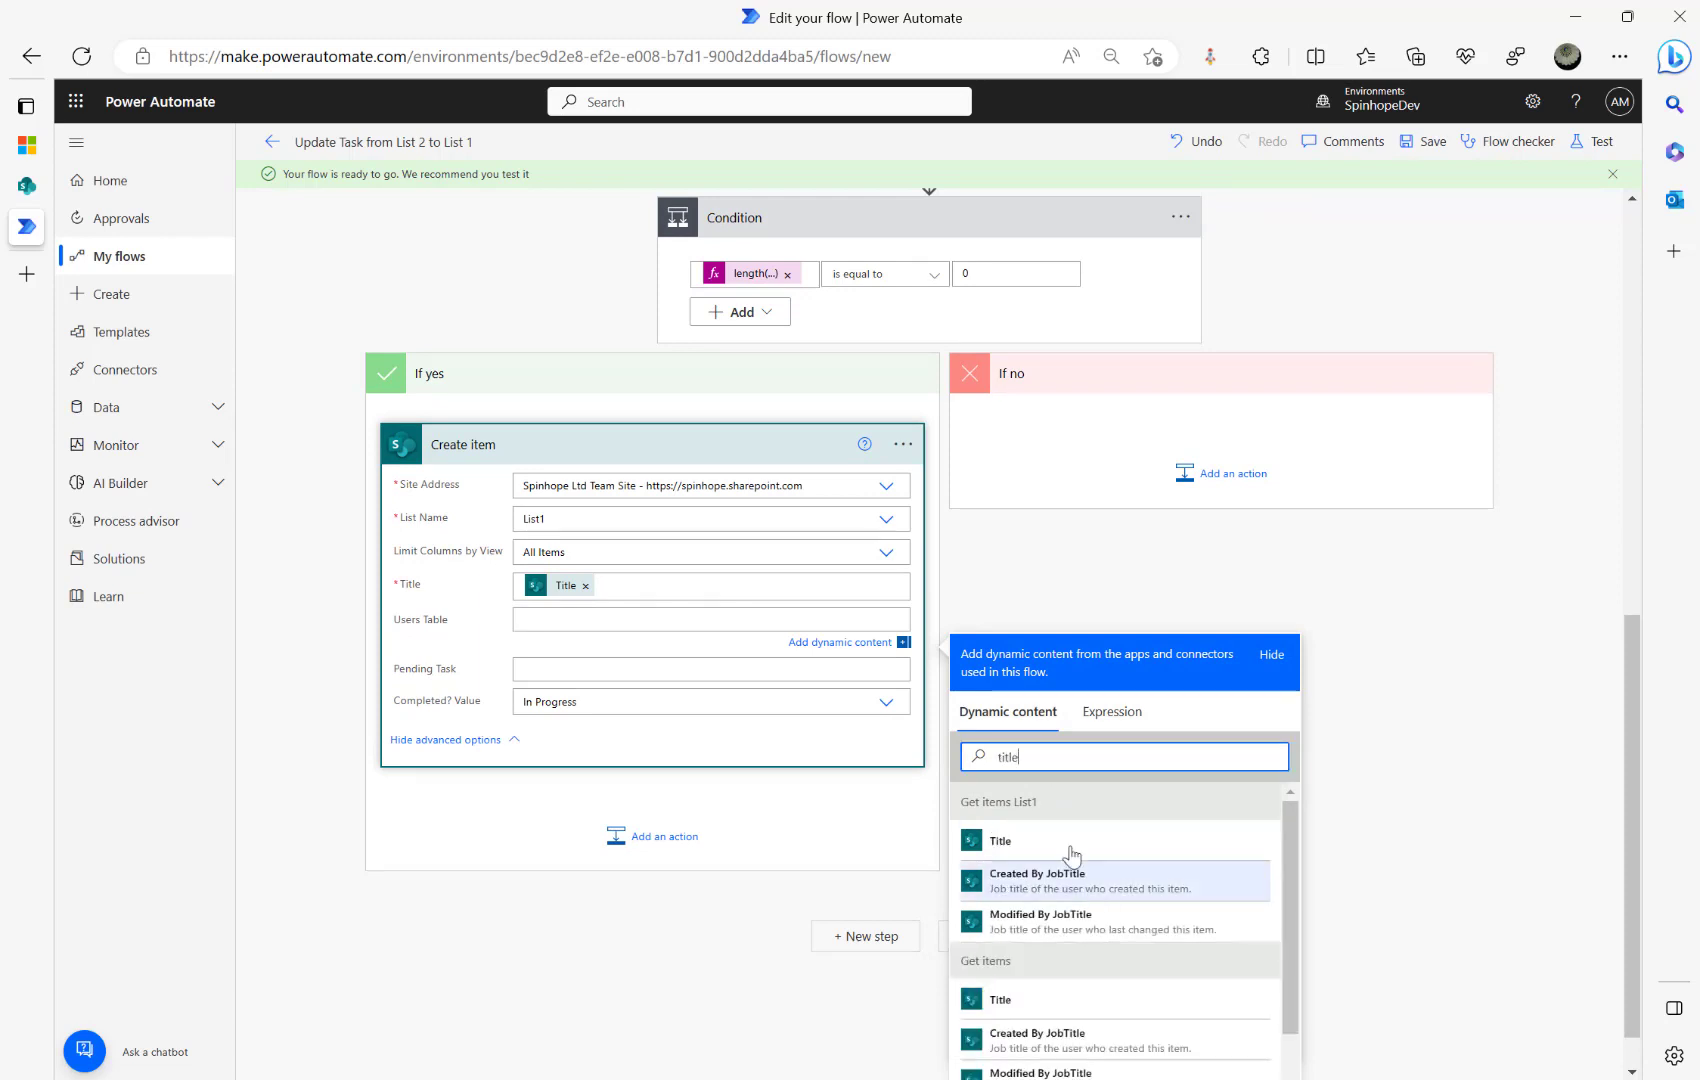
scroll(1104, 1012, "down", 2)
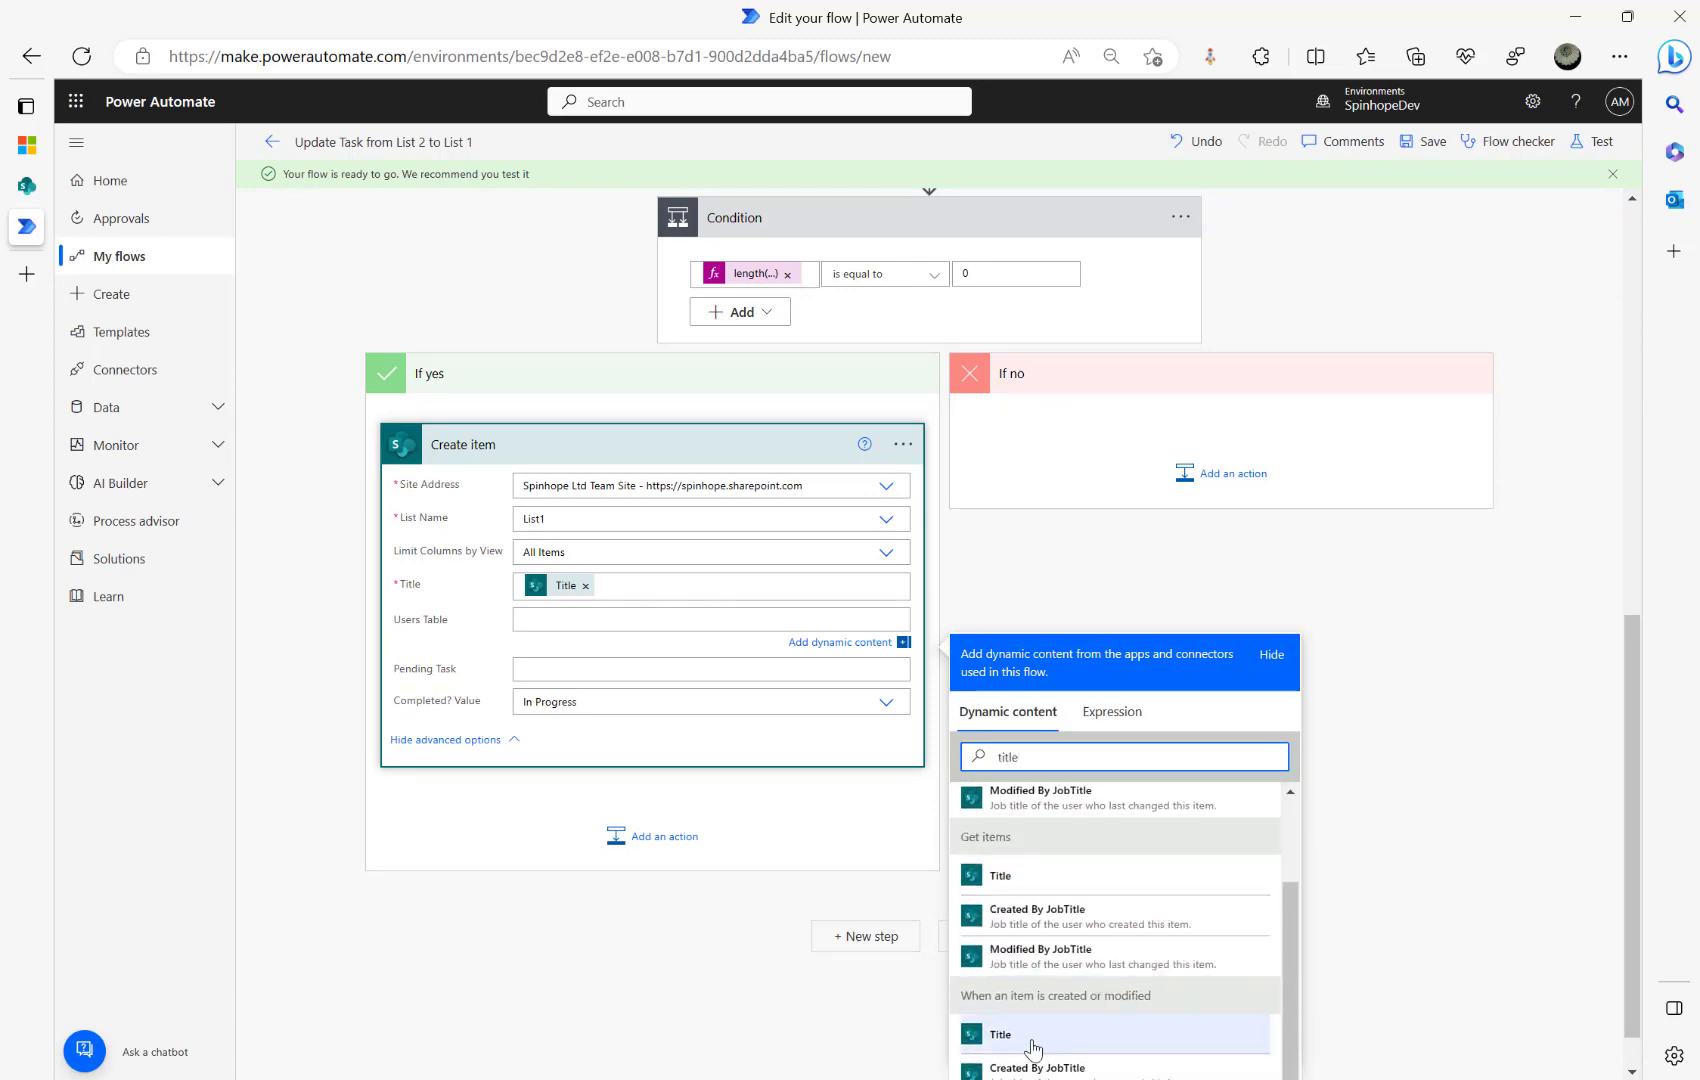
left_click(1025, 1036)
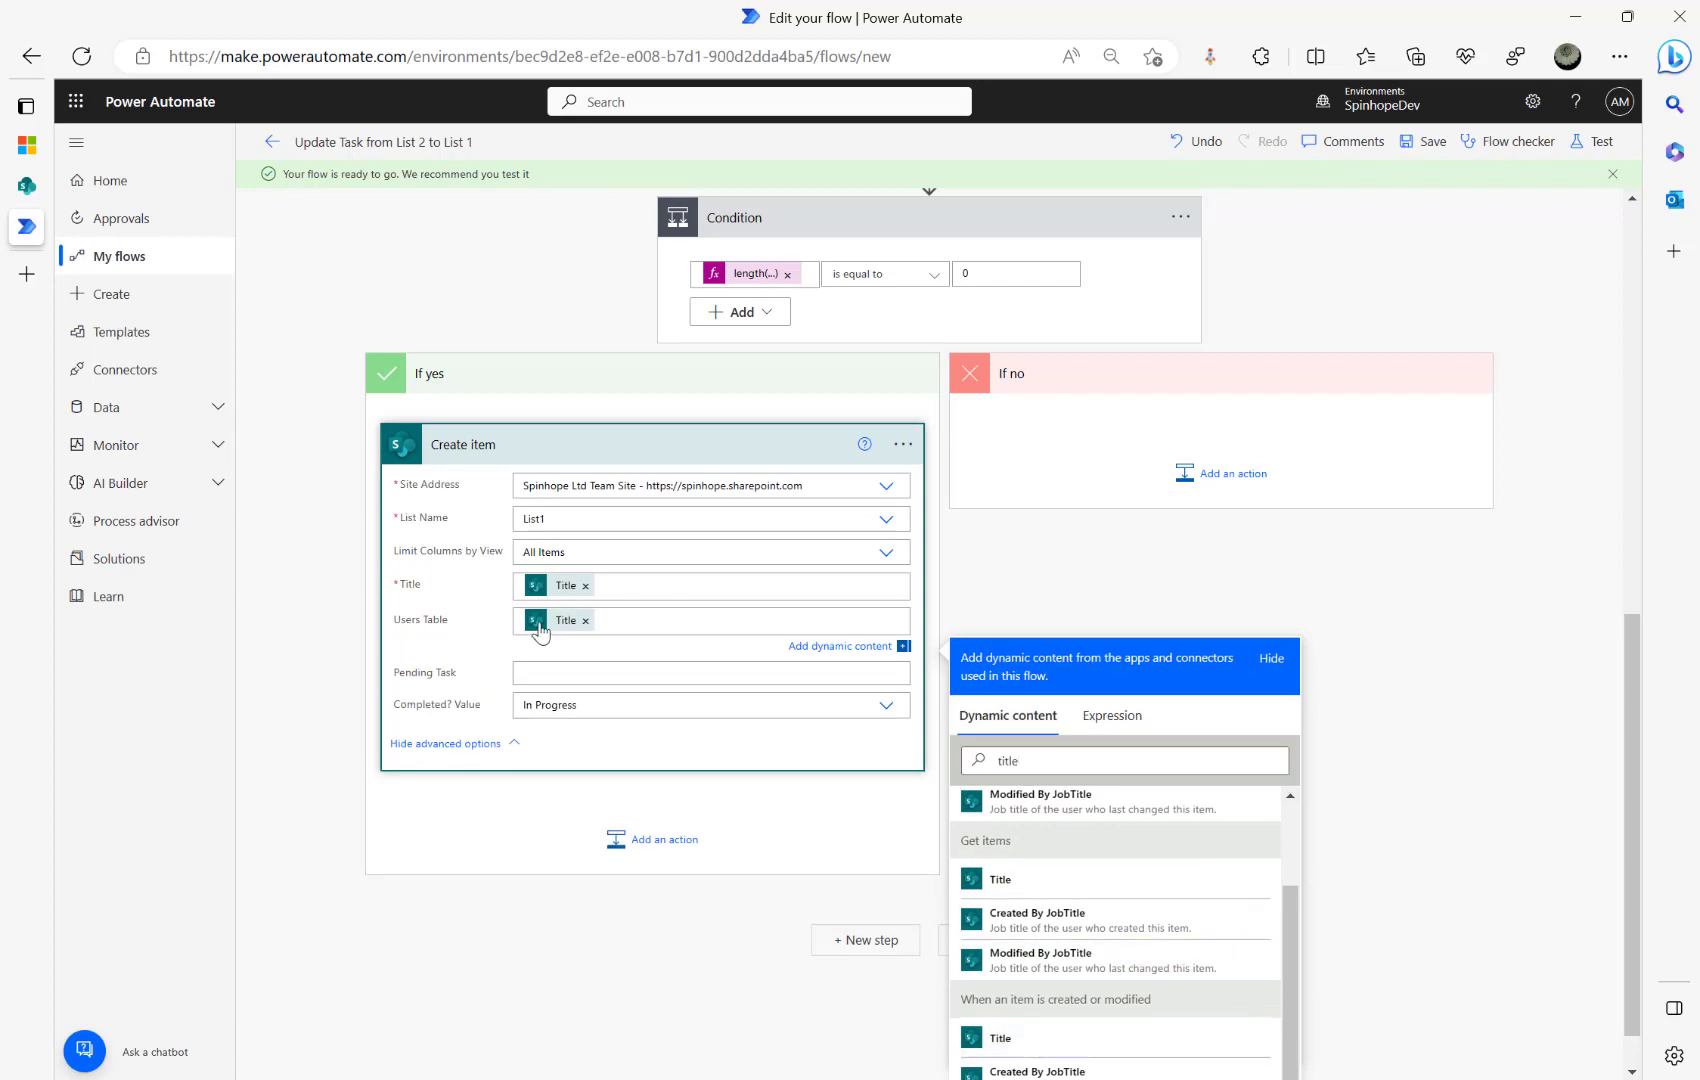
Step: Set the Create item action's Pending Task field to the Outputs of the Pending Task action, and expand that action to review its inputs
left_click(706, 669)
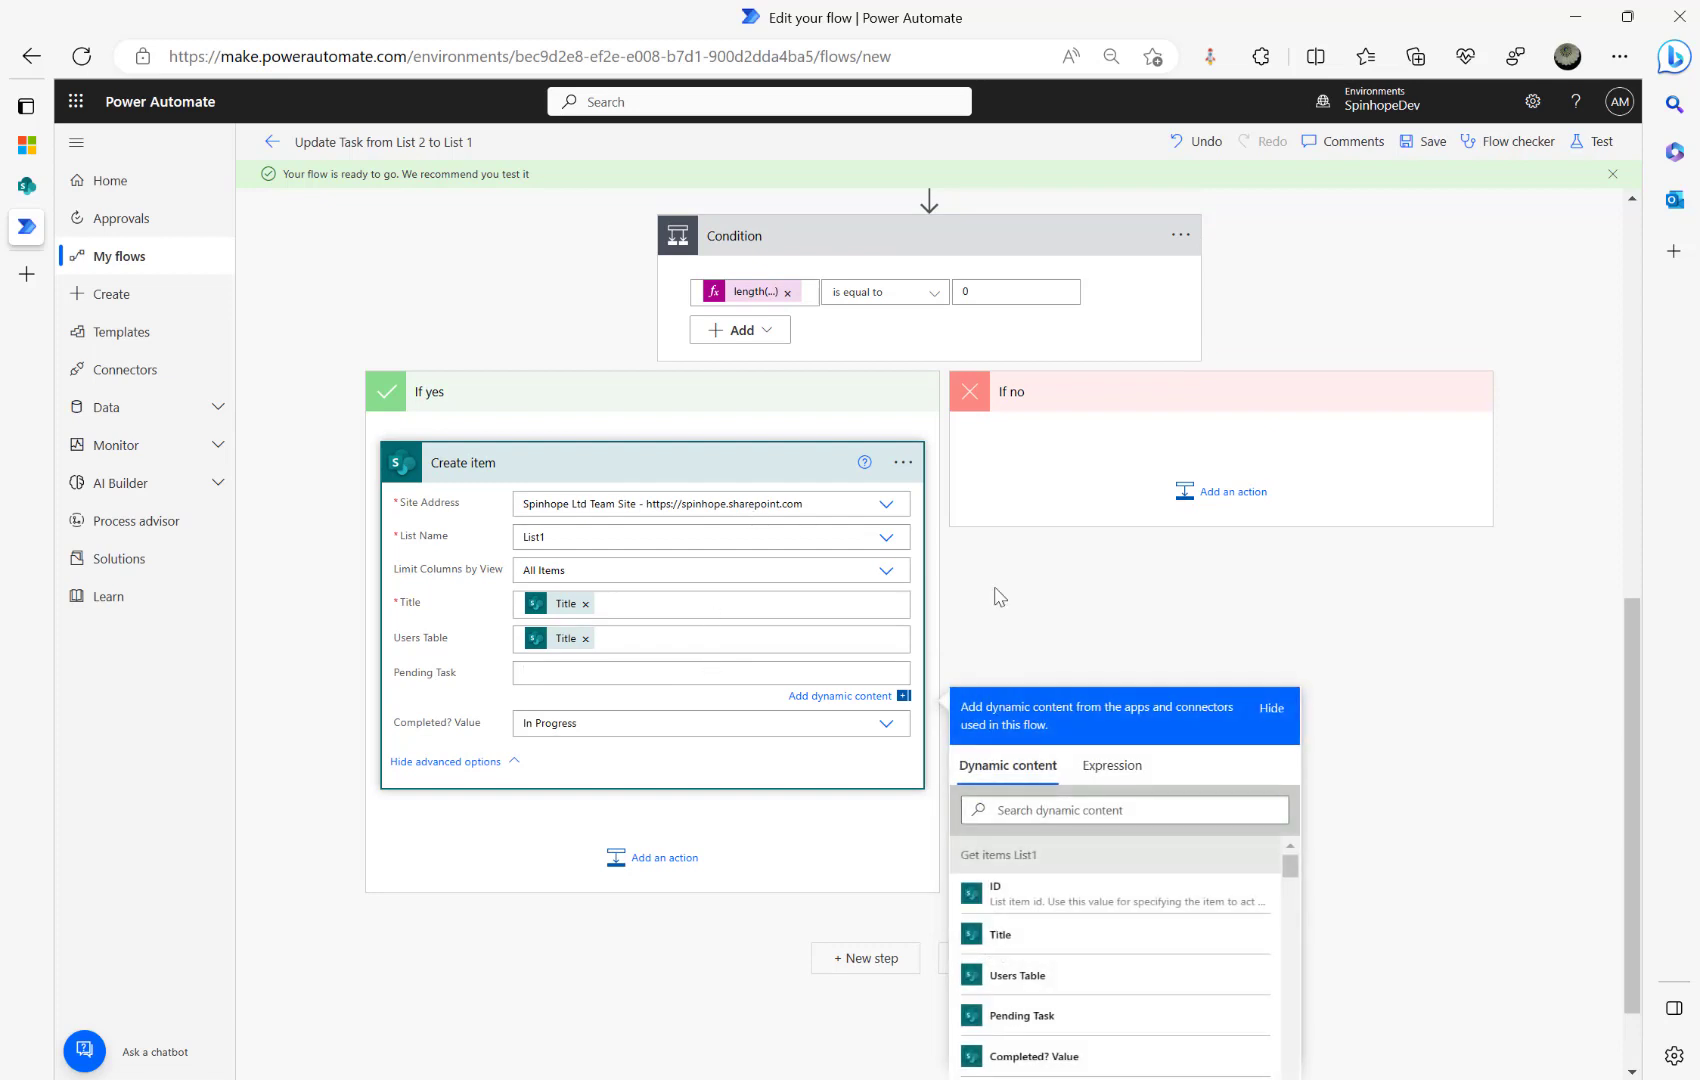
left_click(1049, 814)
type("output")
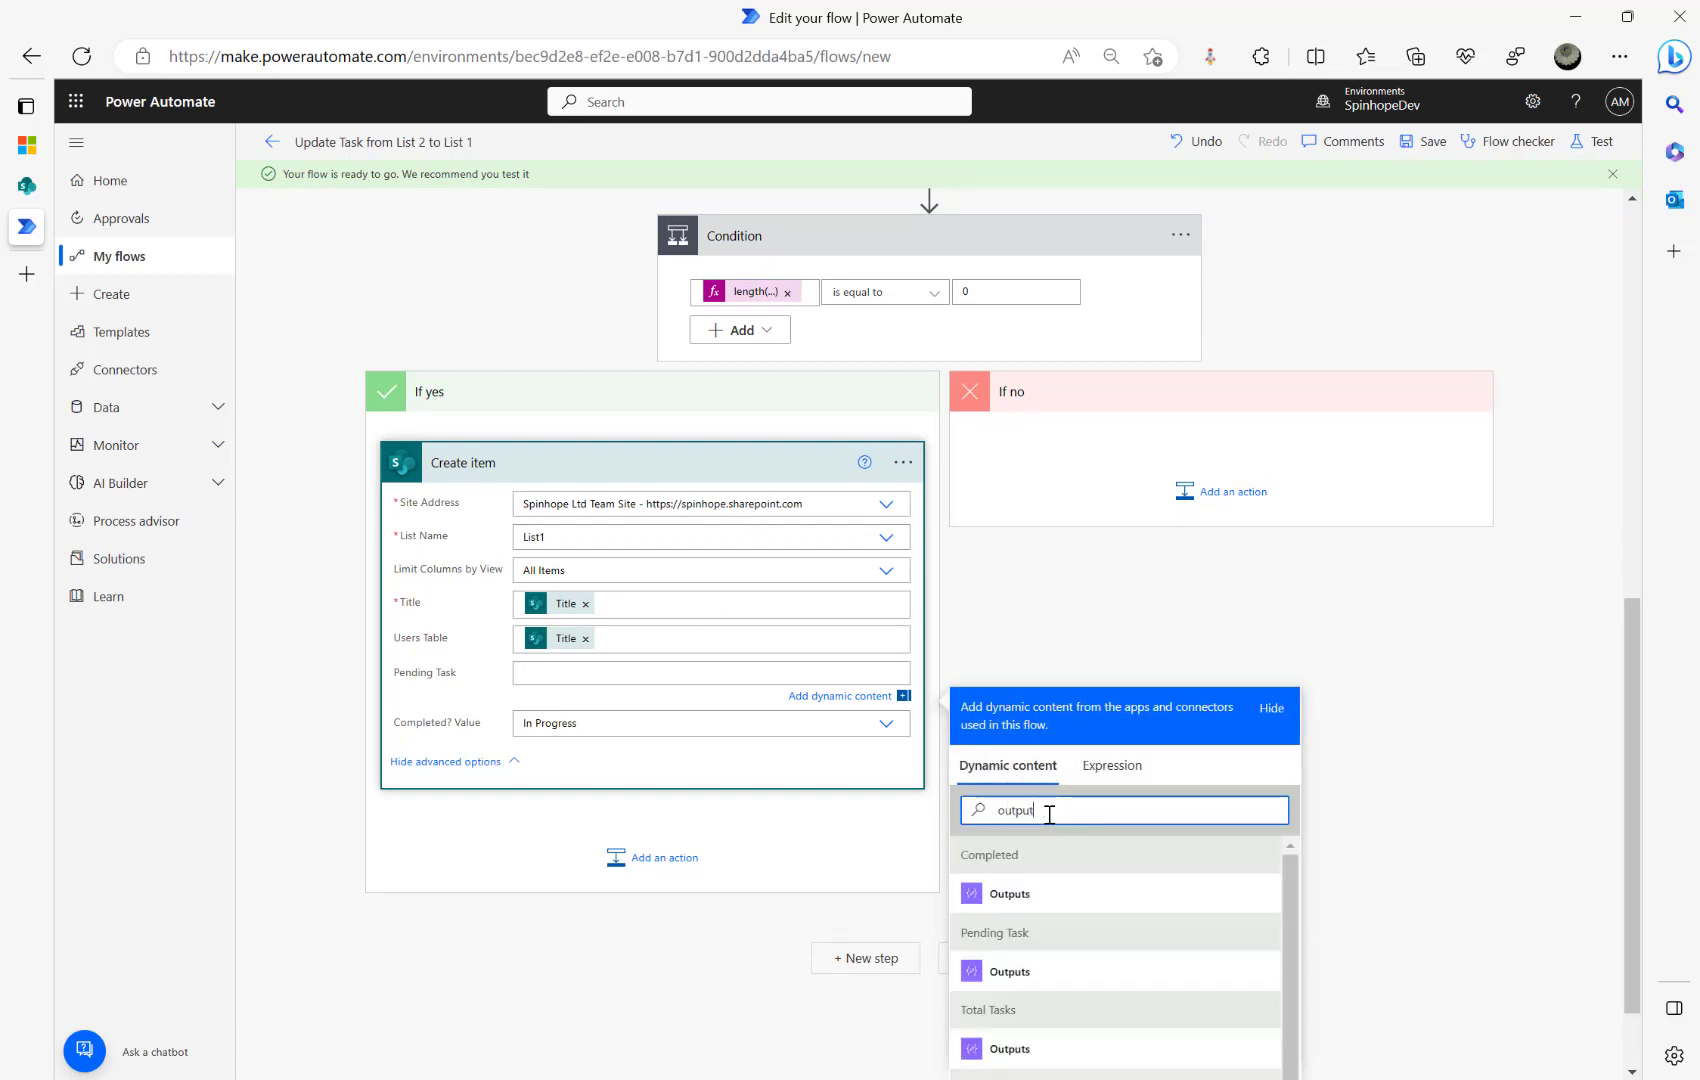
left_click(1003, 972)
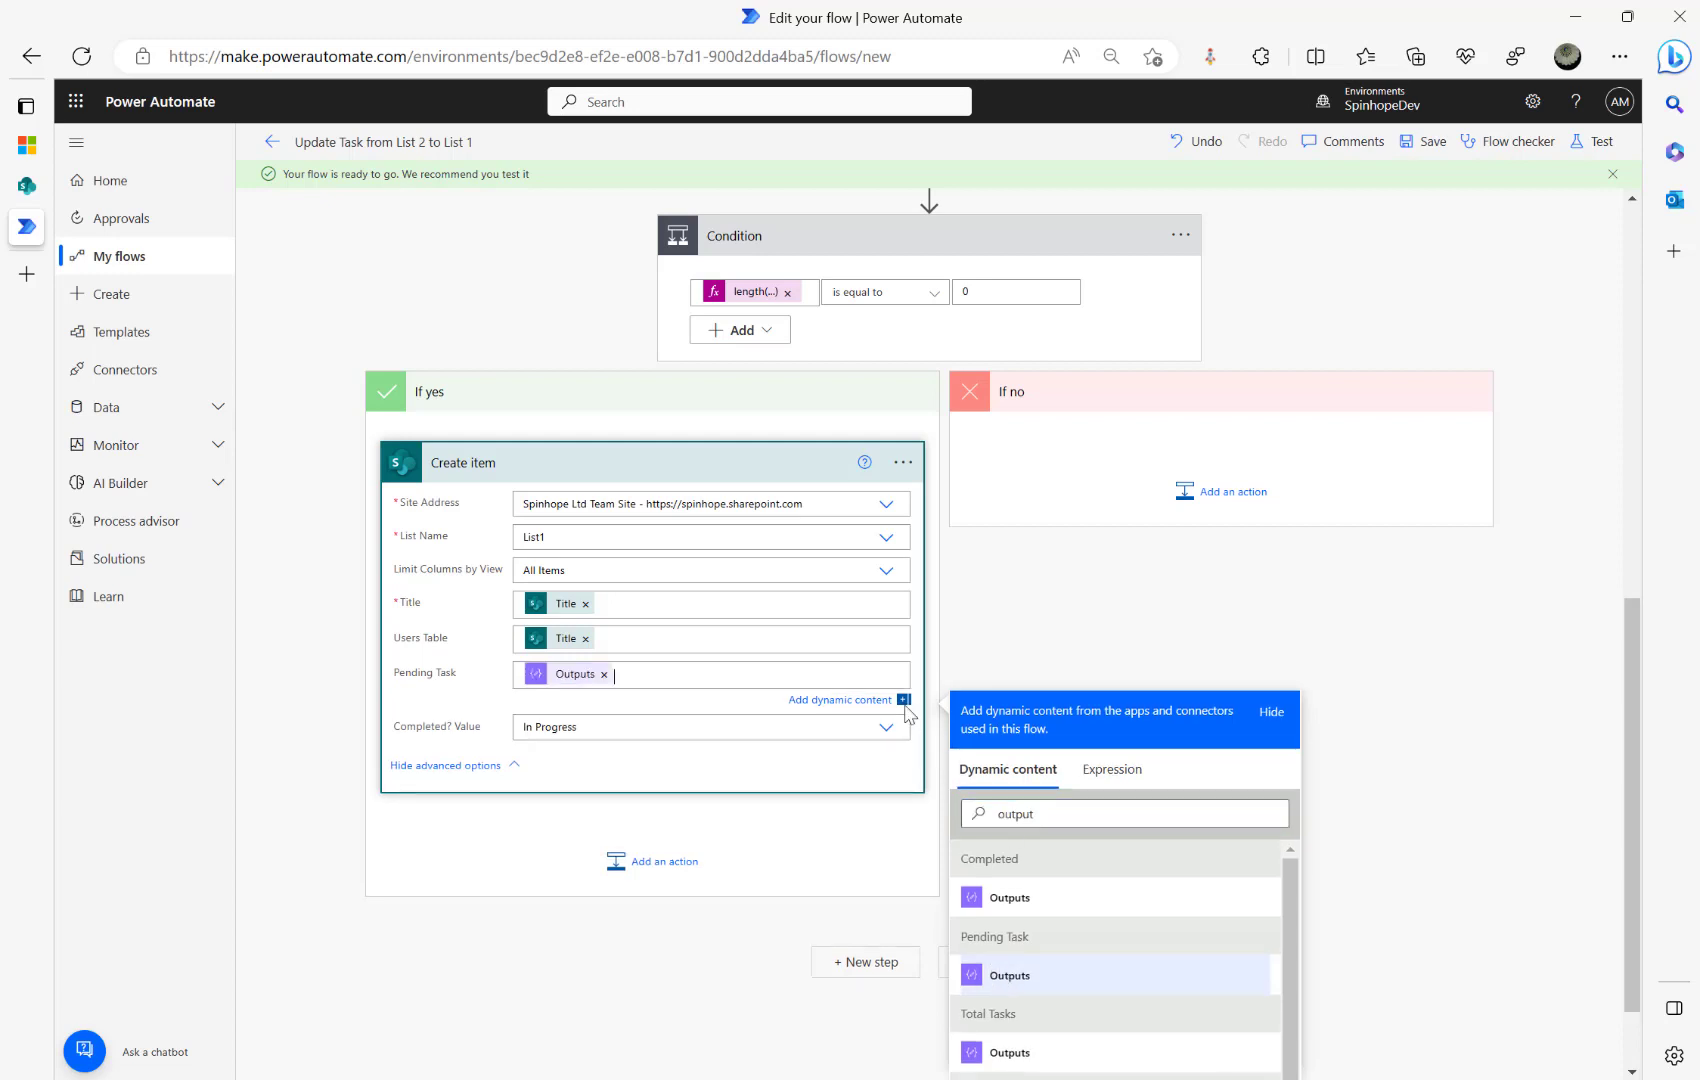
scroll(903, 600, "up", 3)
left_click(746, 308)
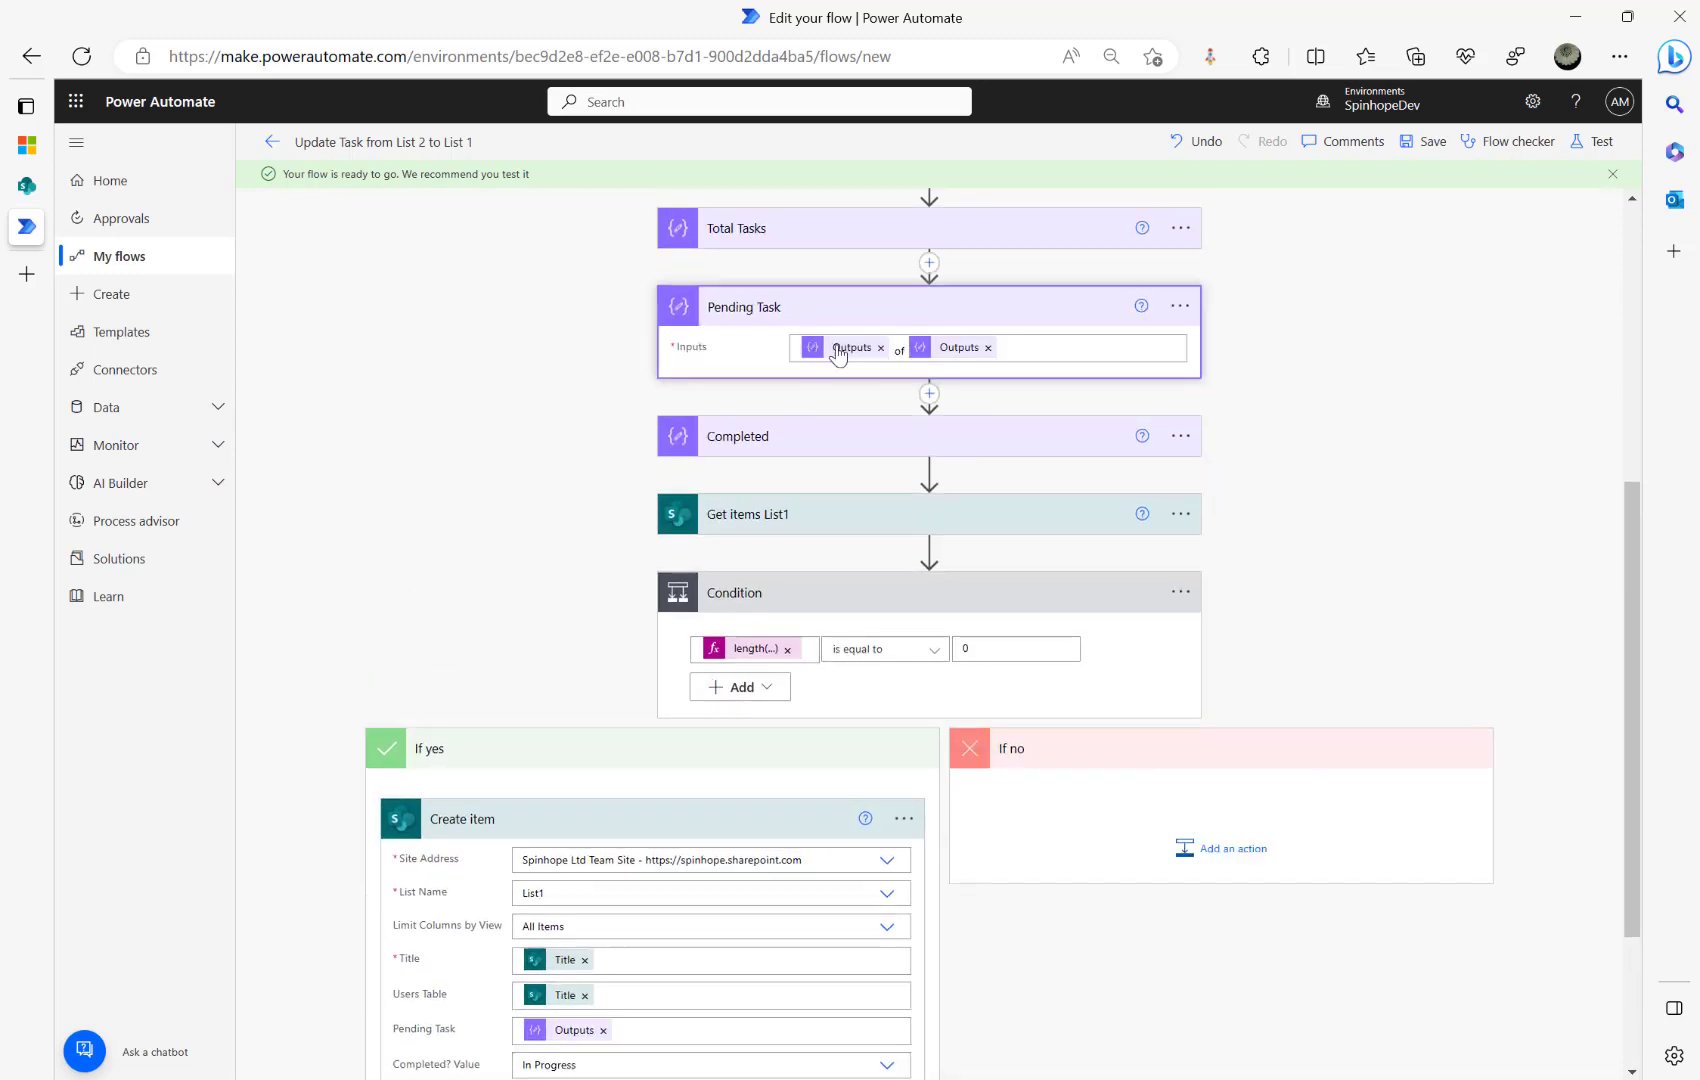
Step: Set the Create item action's Completed? Value to a custom value, the Outputs of Completed, and expand the Completed action to review its inputs
scroll(600, 687, "down", 3)
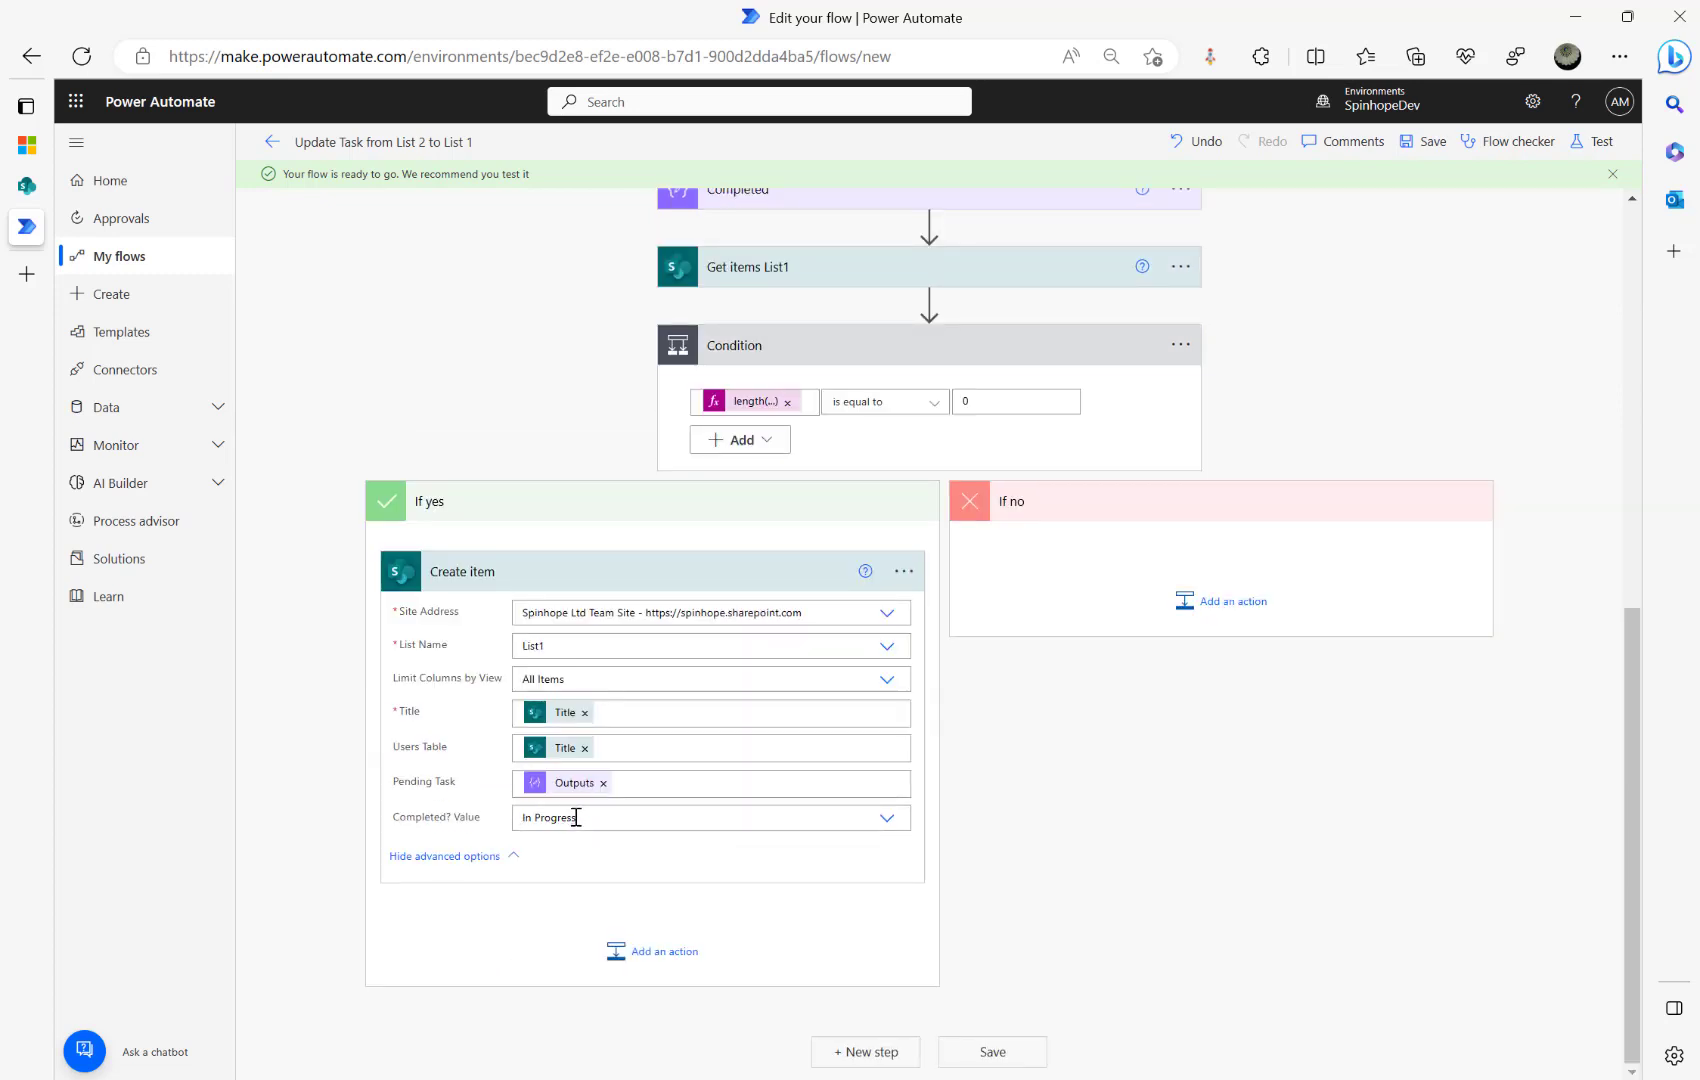
left_click(887, 820)
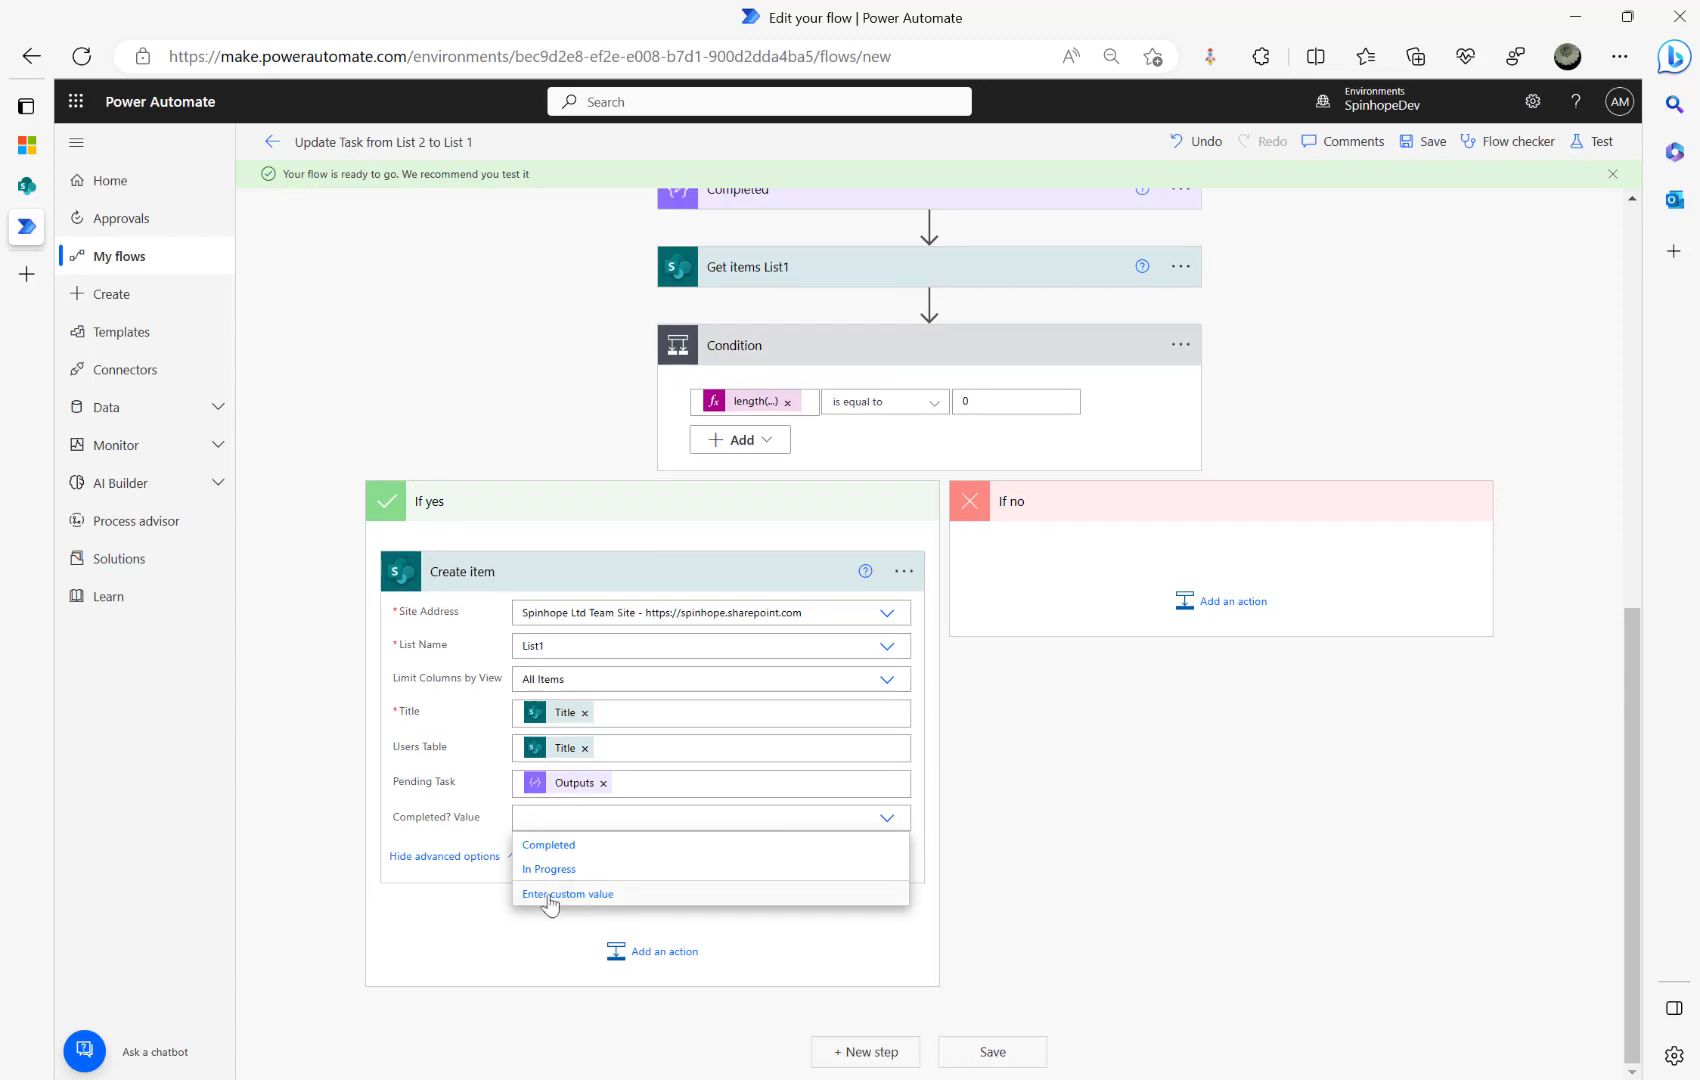
left_click(560, 896)
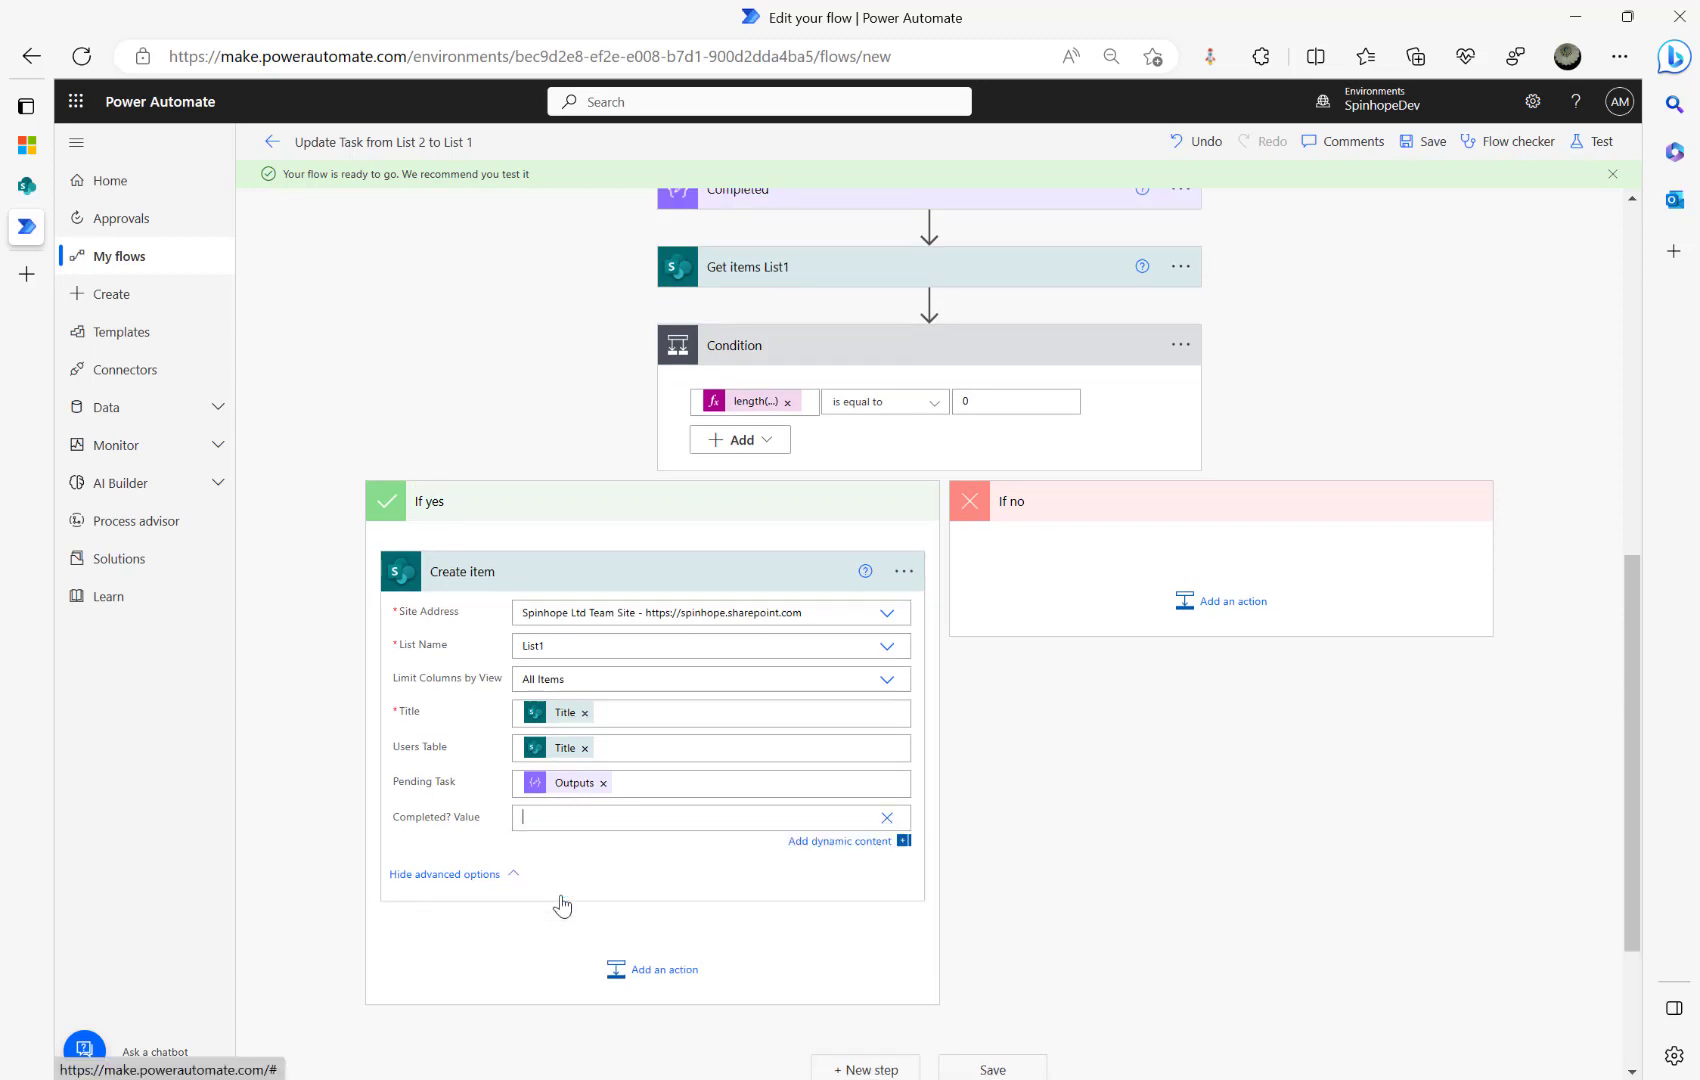
scroll(1473, 810, "down", 2)
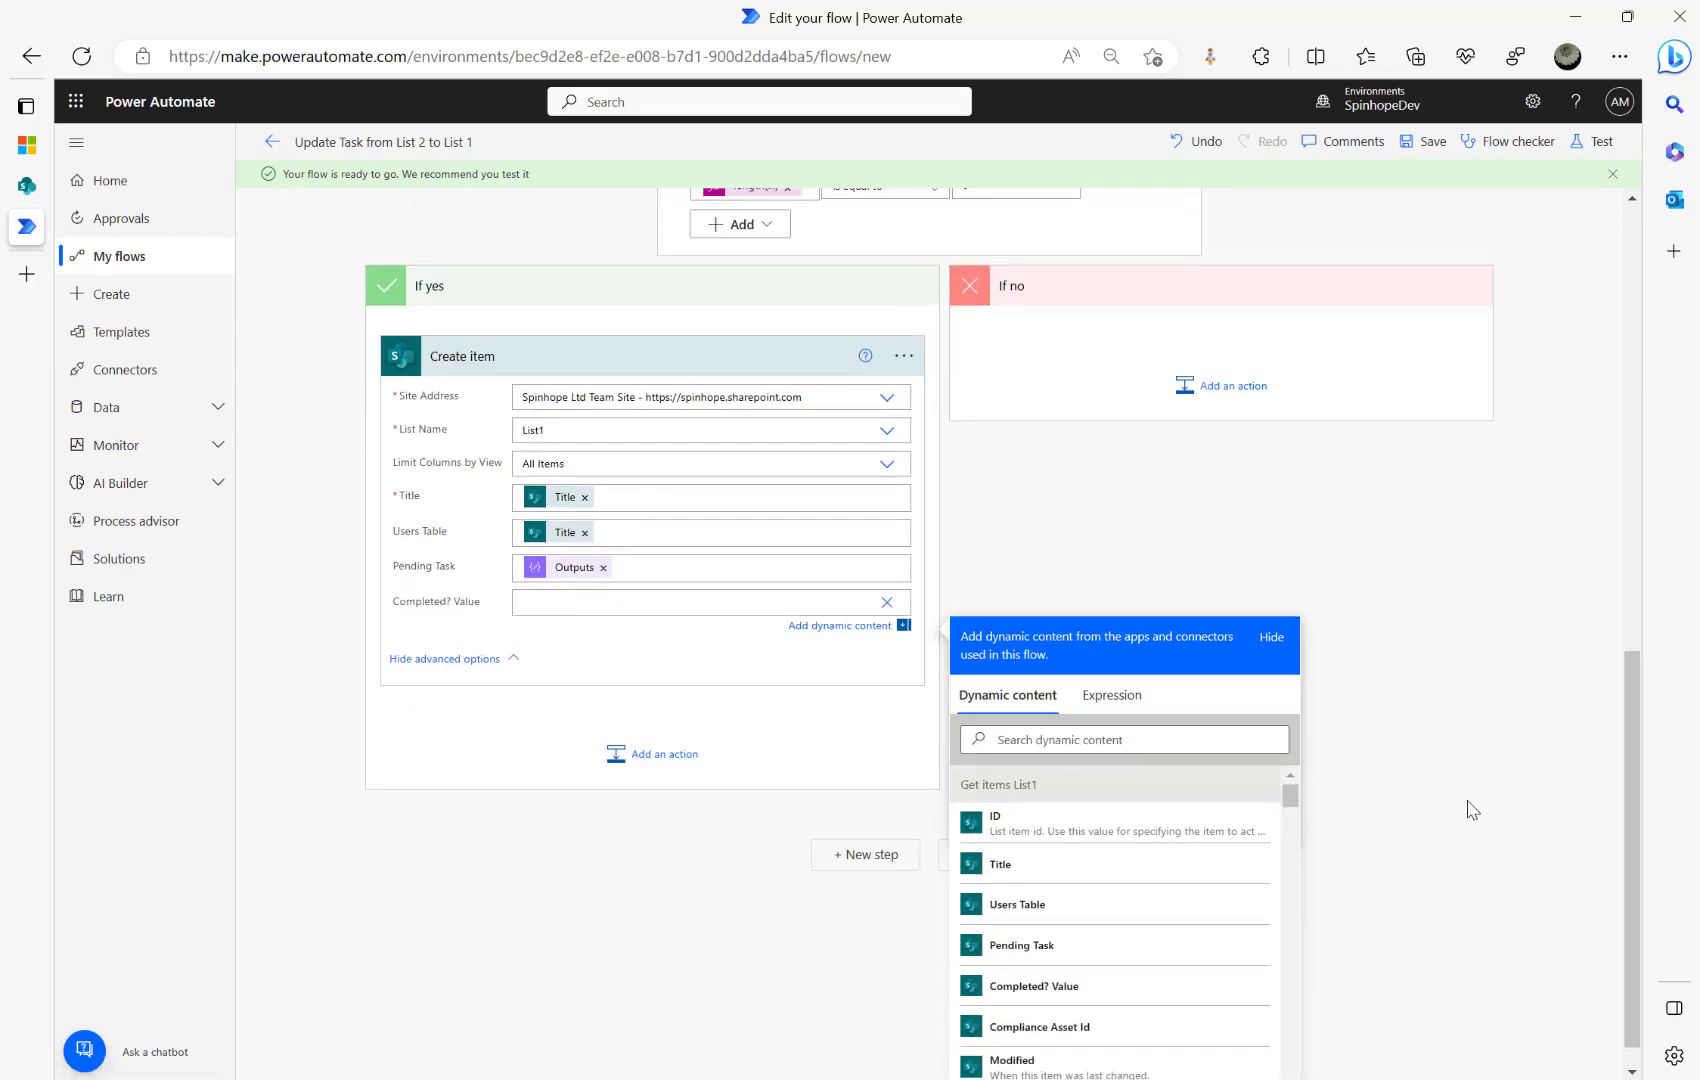
left_click(1042, 737)
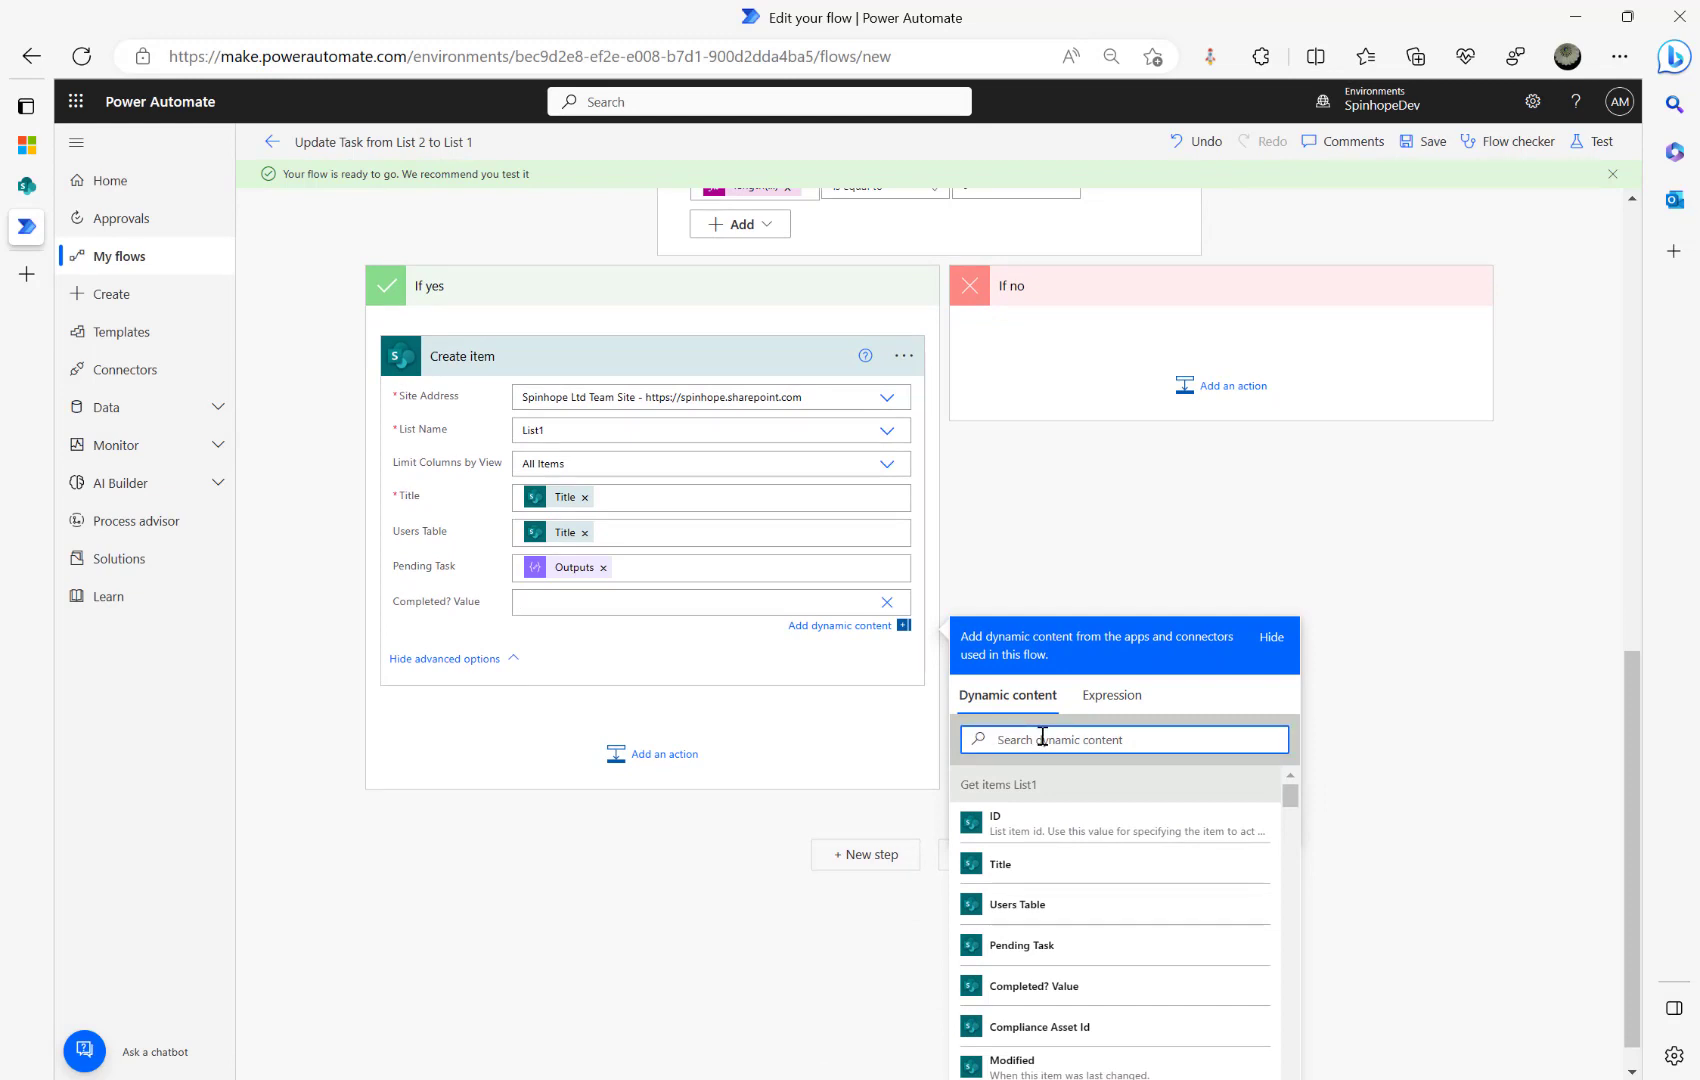
type("output")
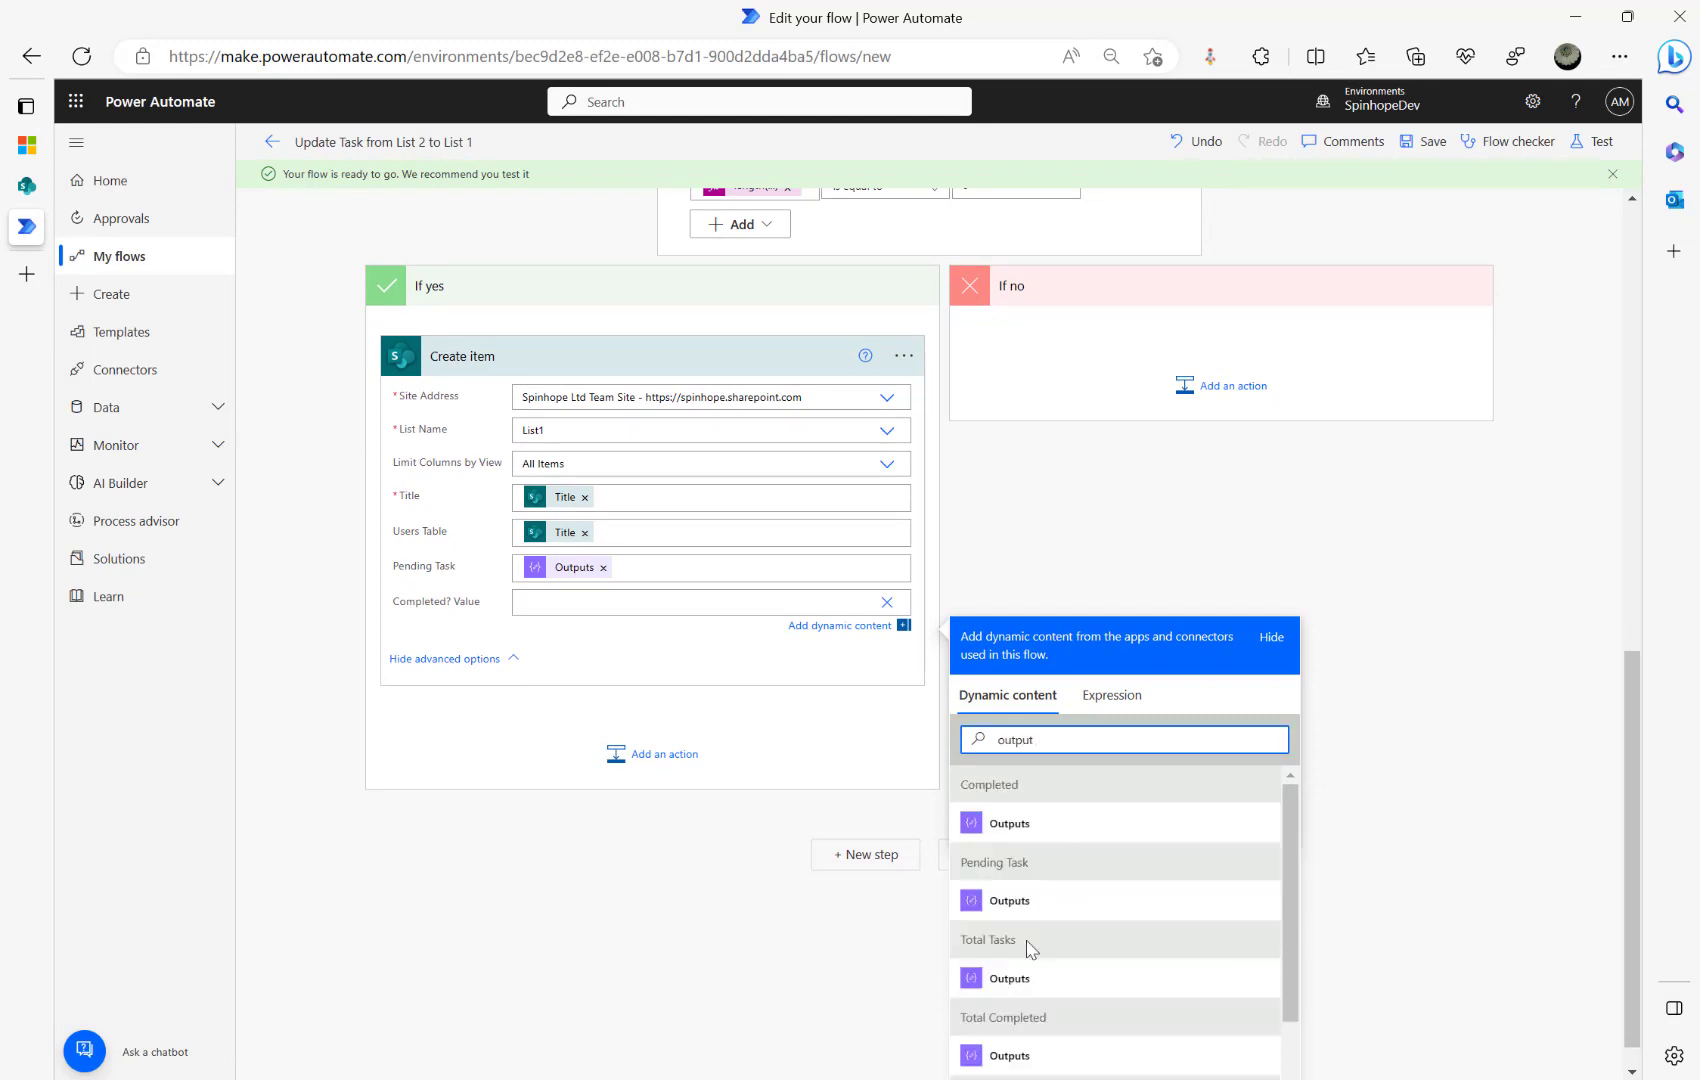
left_click(1009, 827)
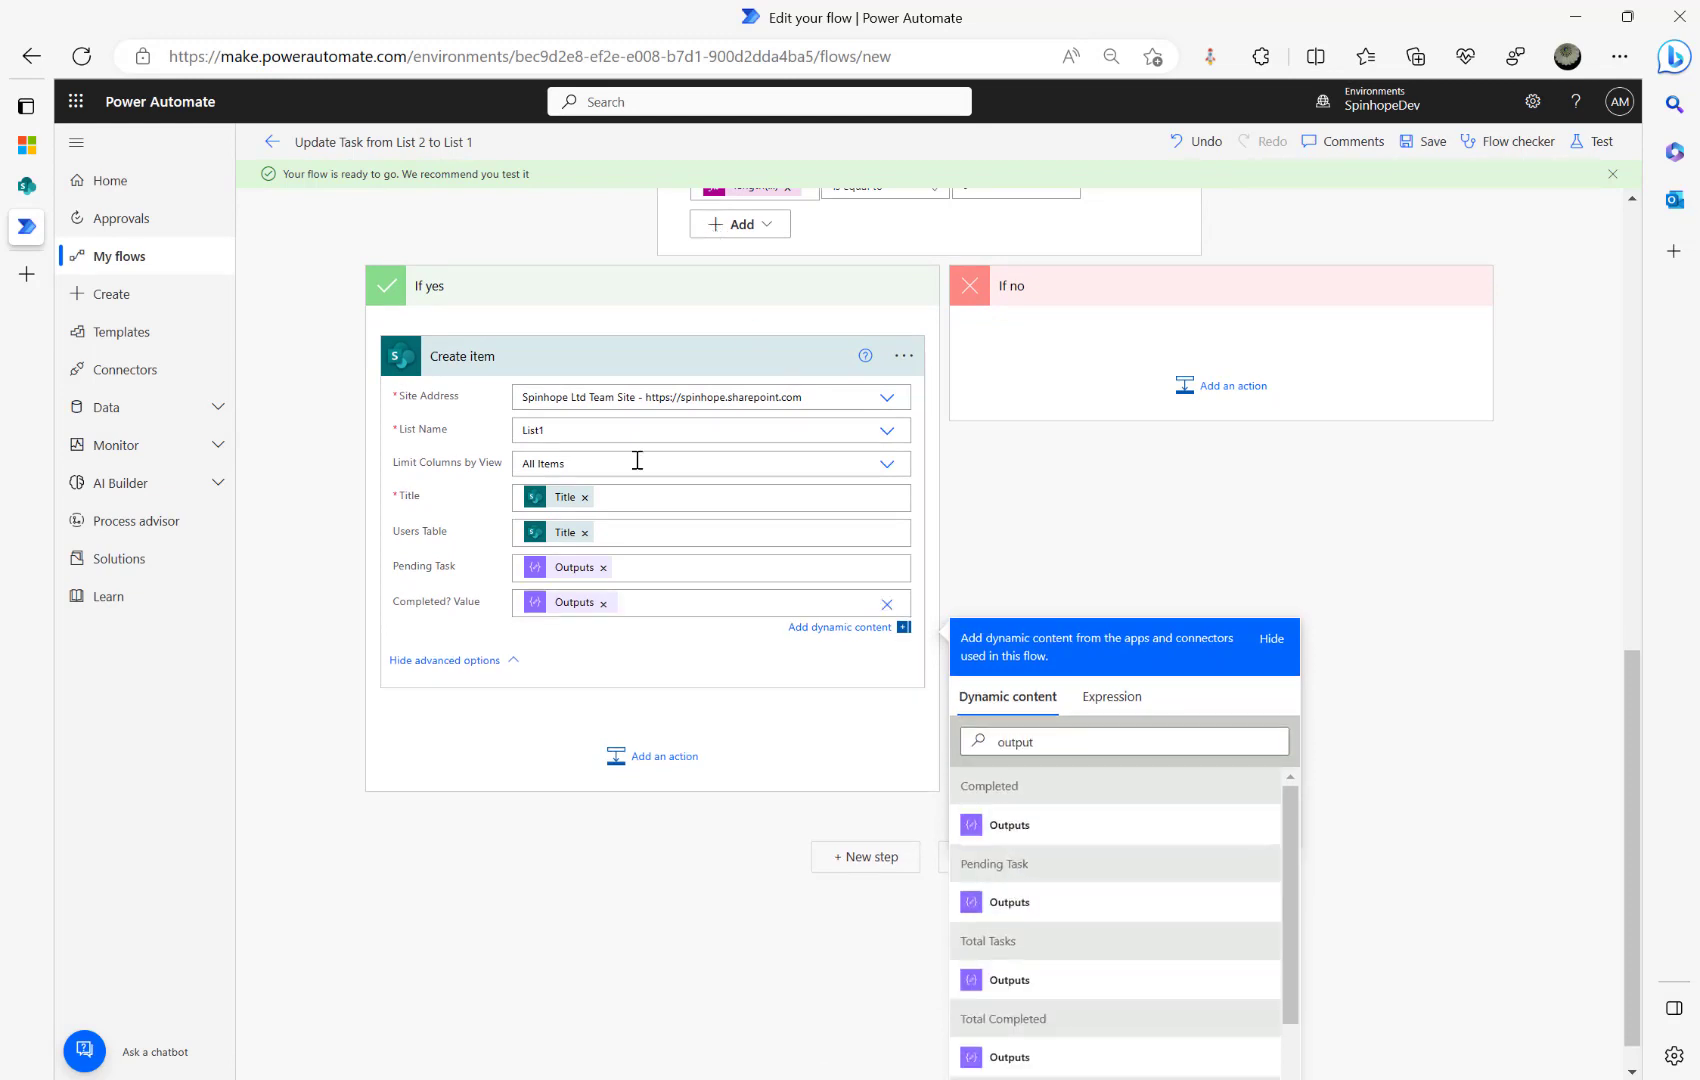
scroll(637, 459, "up", 4)
left_click(760, 352)
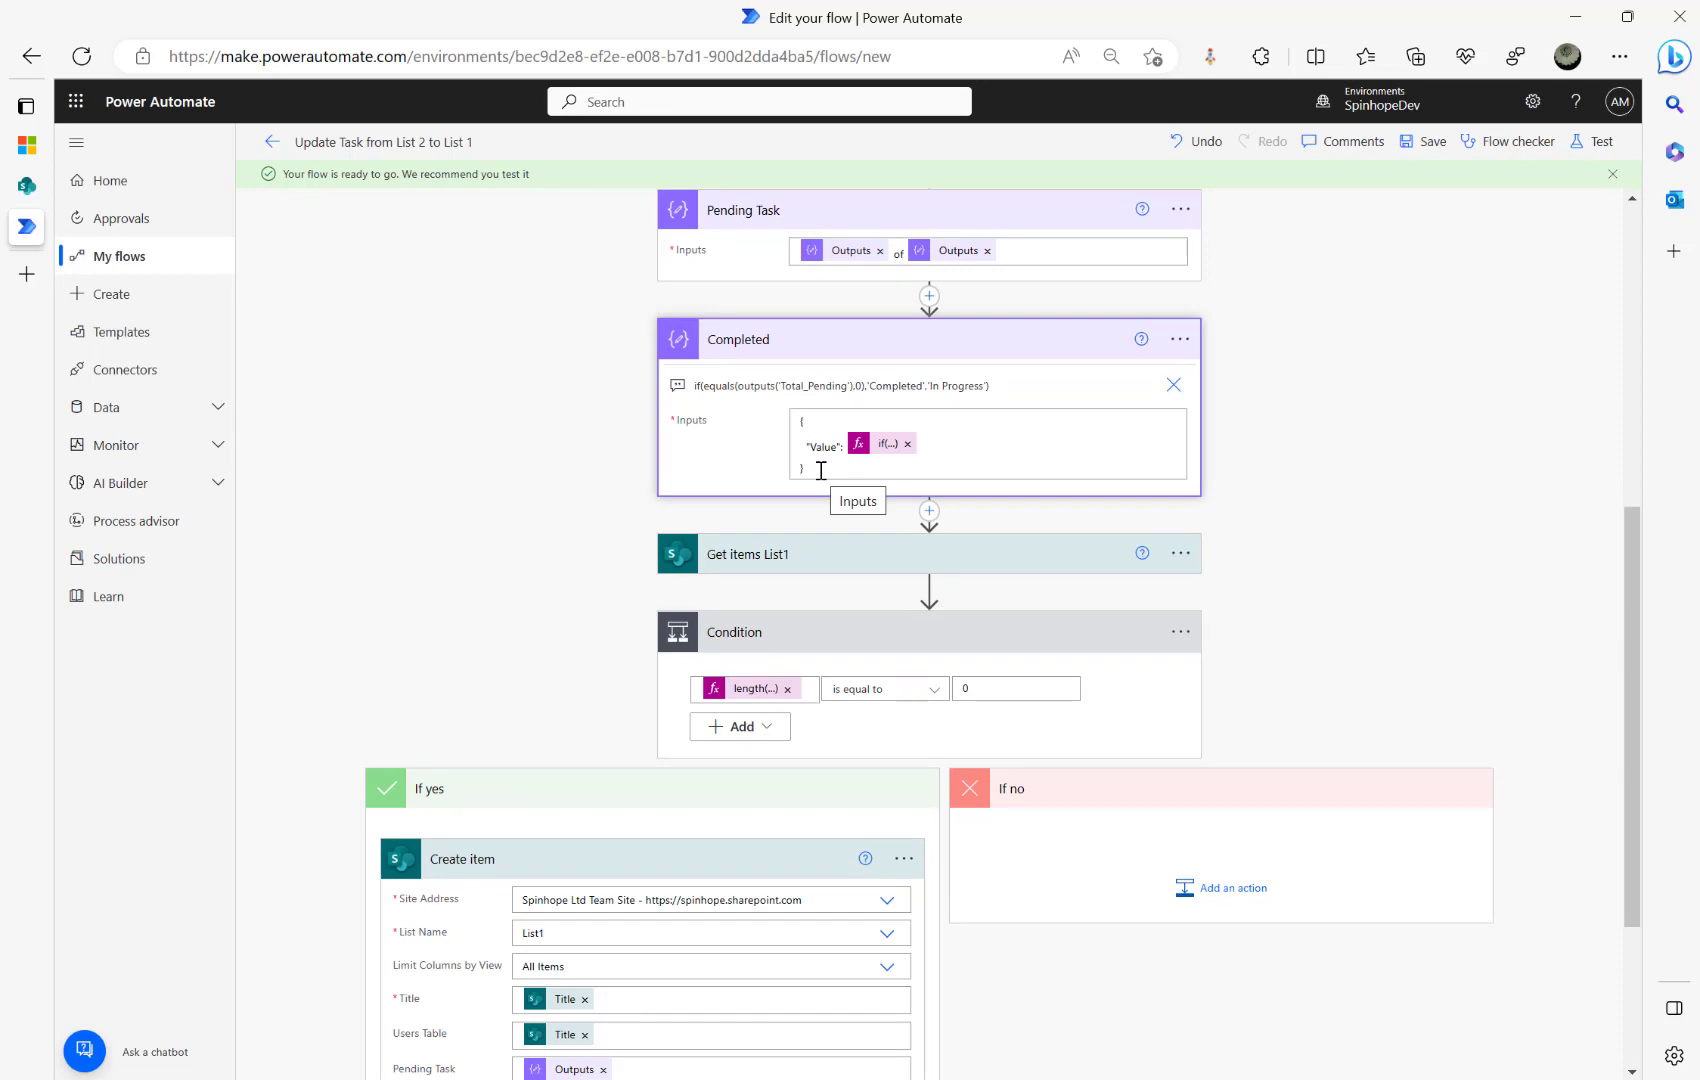
Step: Add a SharePoint Update item action to the condition's If no branch
scroll(406, 566, "down", 3)
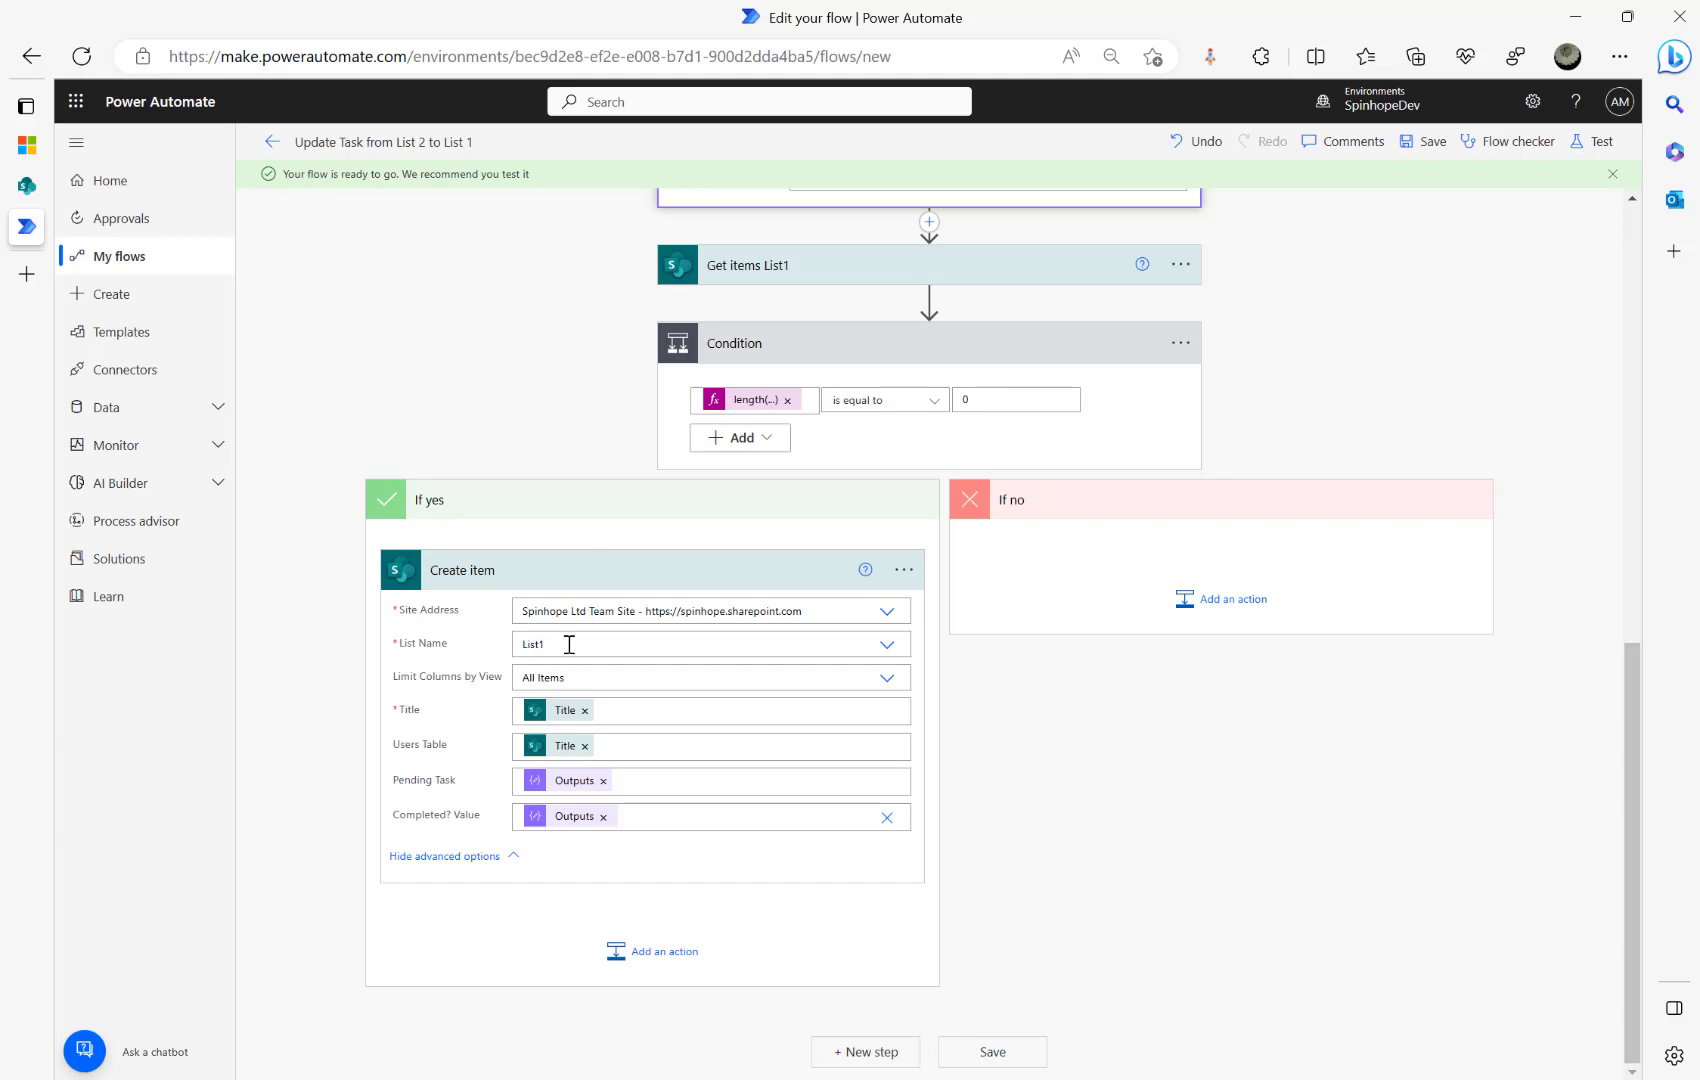
left_click(1233, 600)
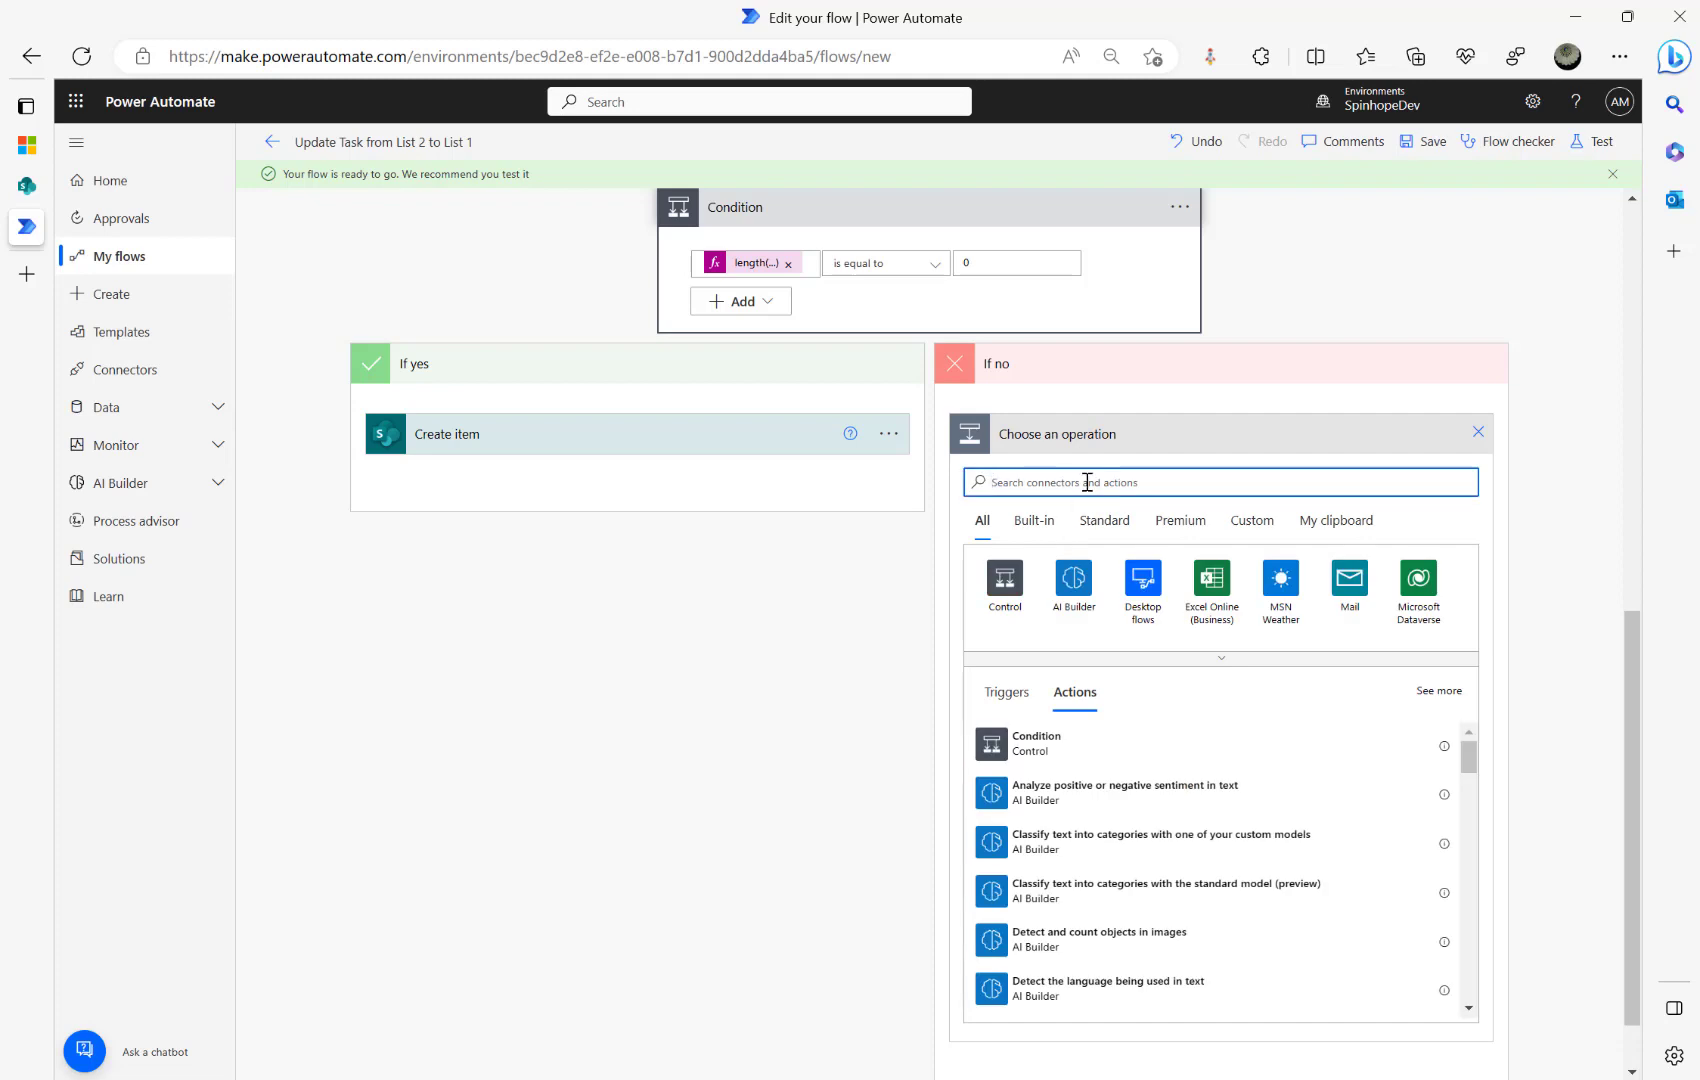
type("update item")
left_click(1034, 736)
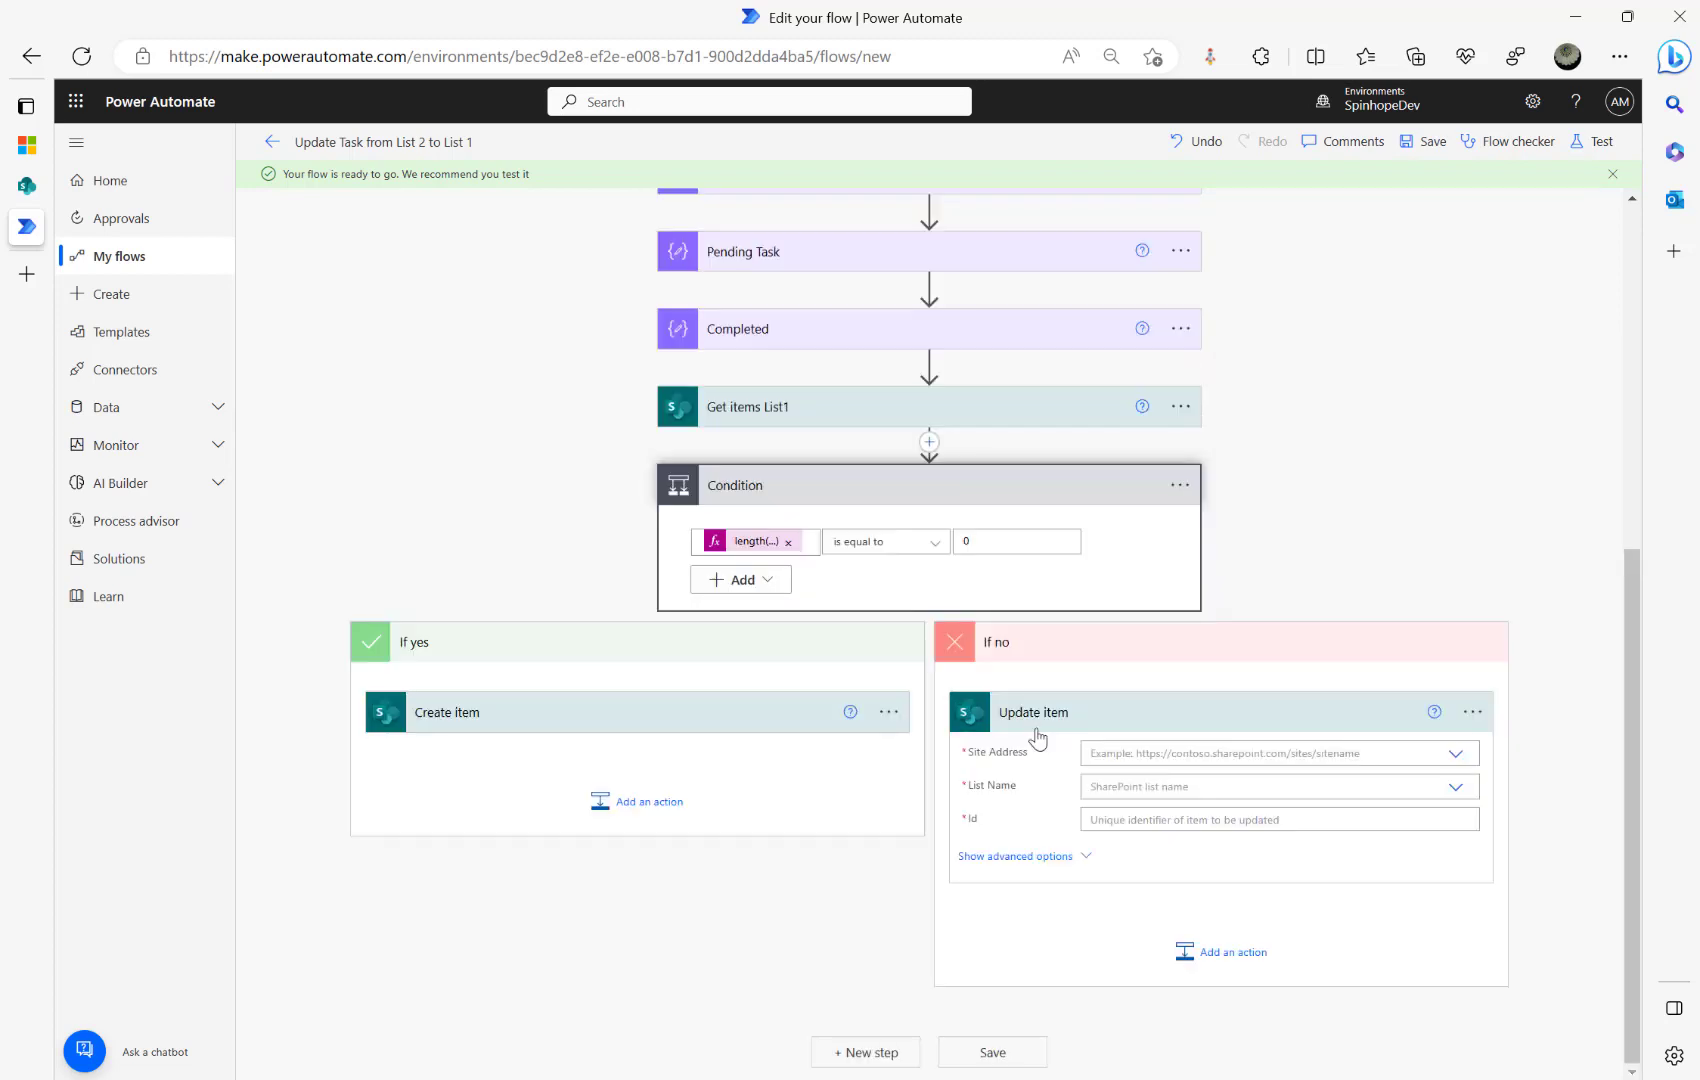
Step: Expand Create item for reference, and set the Update item action's Site Address to Spinhope Ltd Team Site and List Name to List1
left_click(676, 721)
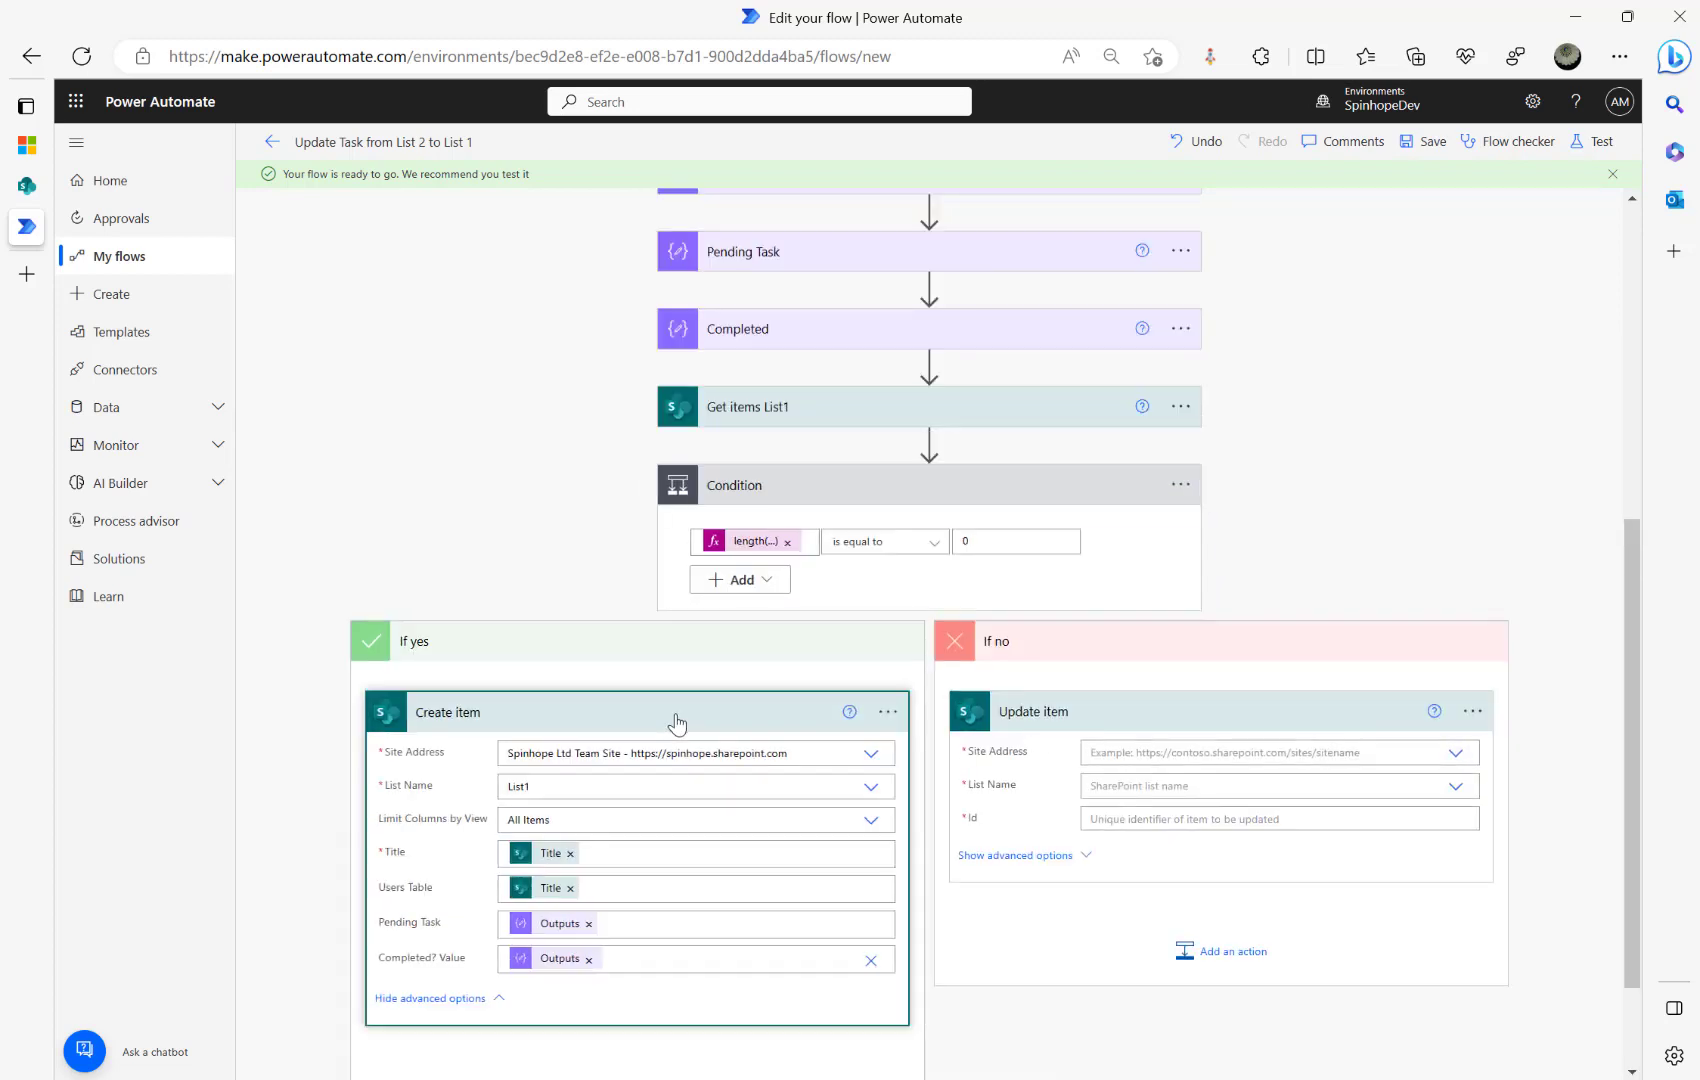
left_click(1455, 754)
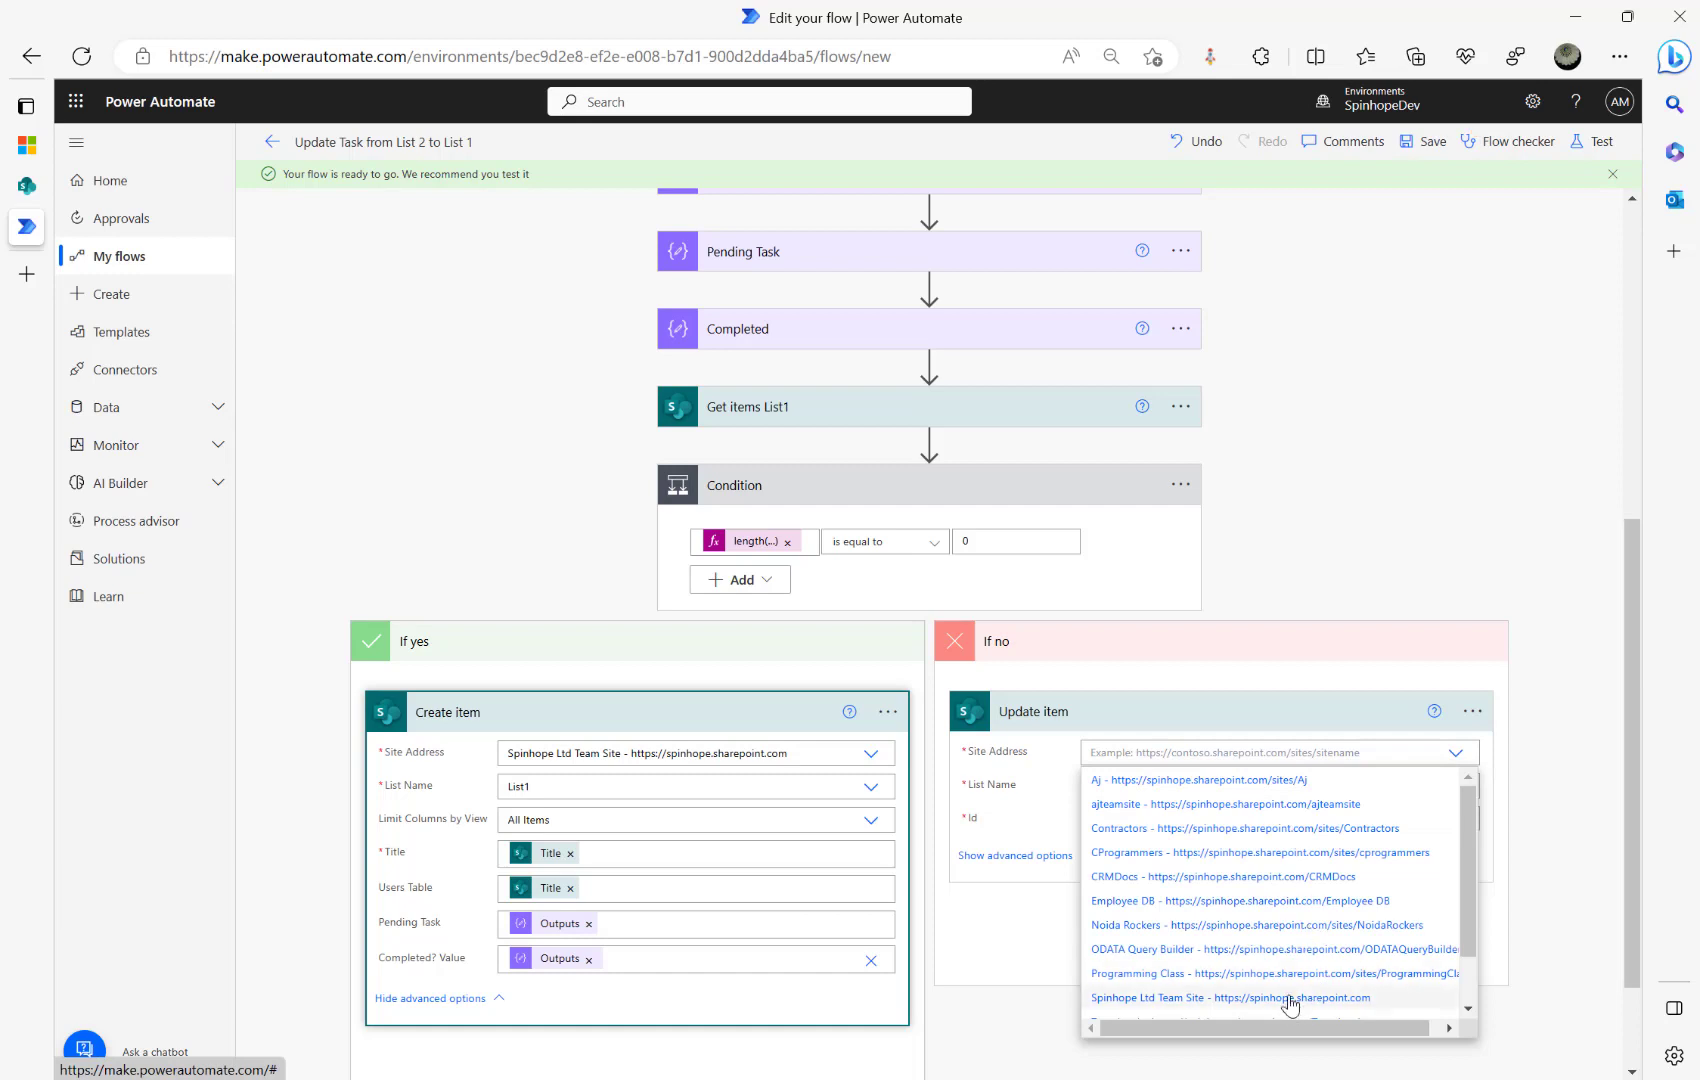
left_click(1290, 998)
left_click(1243, 785)
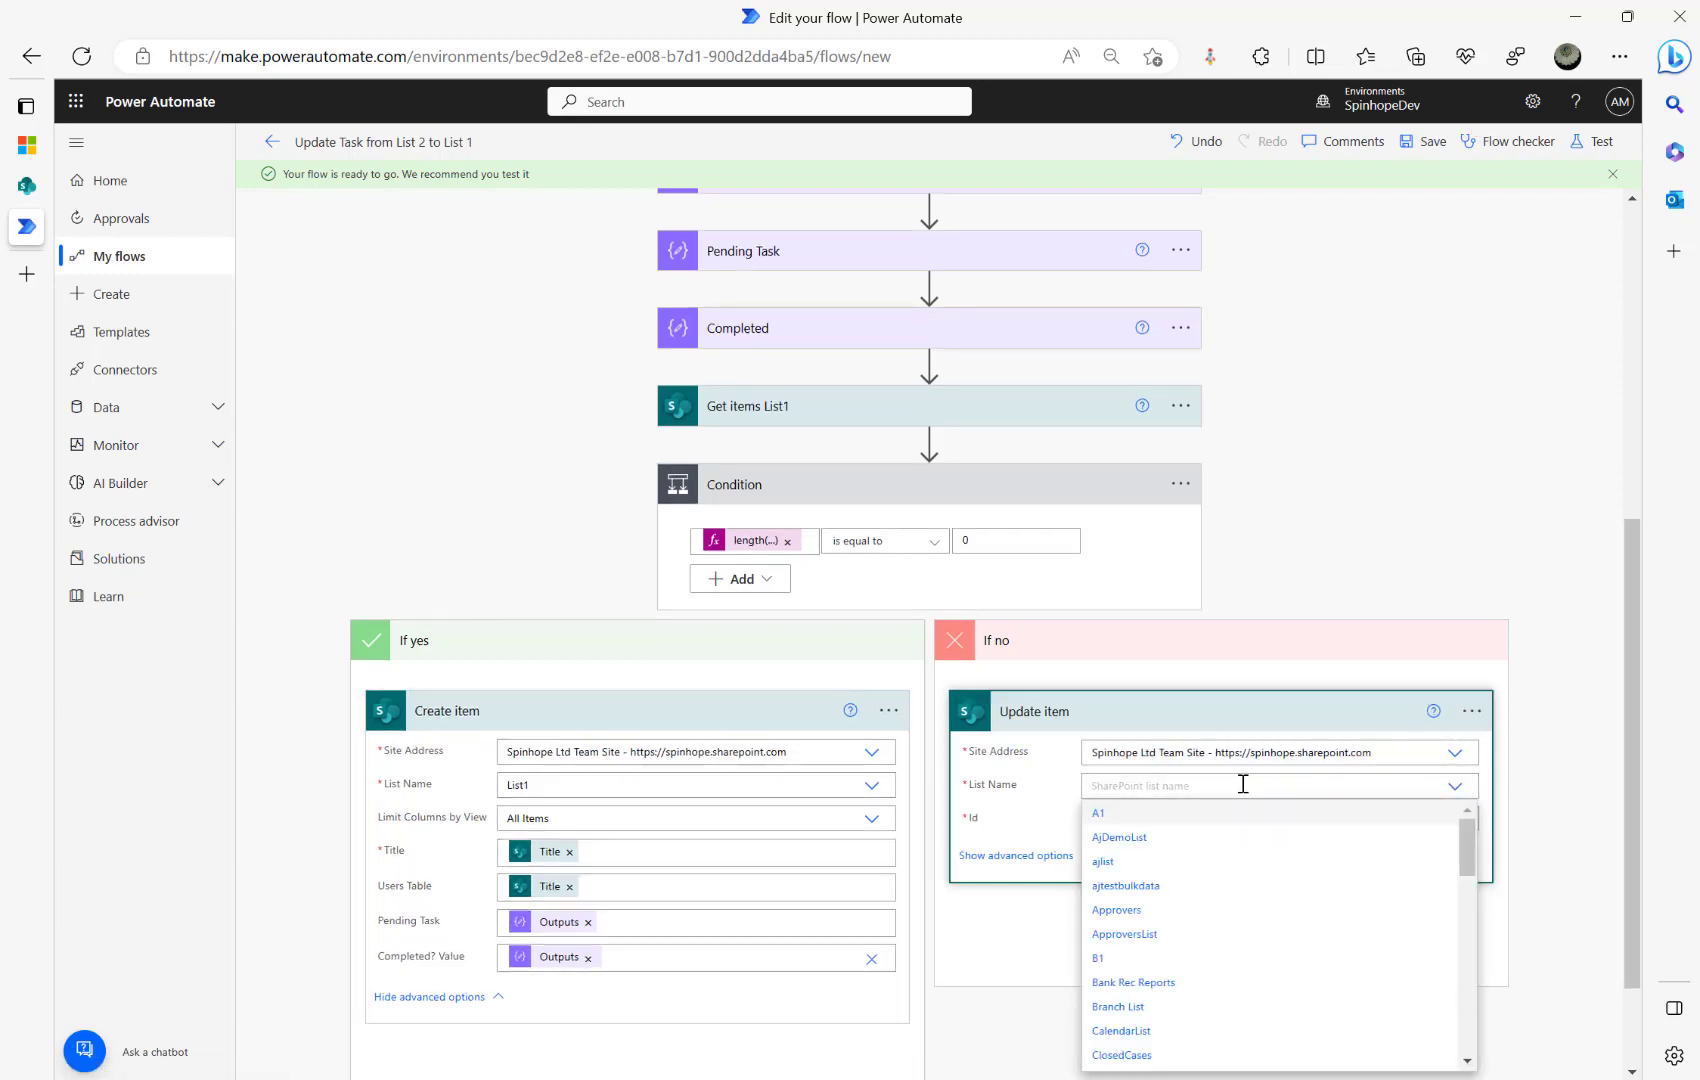
type("List1")
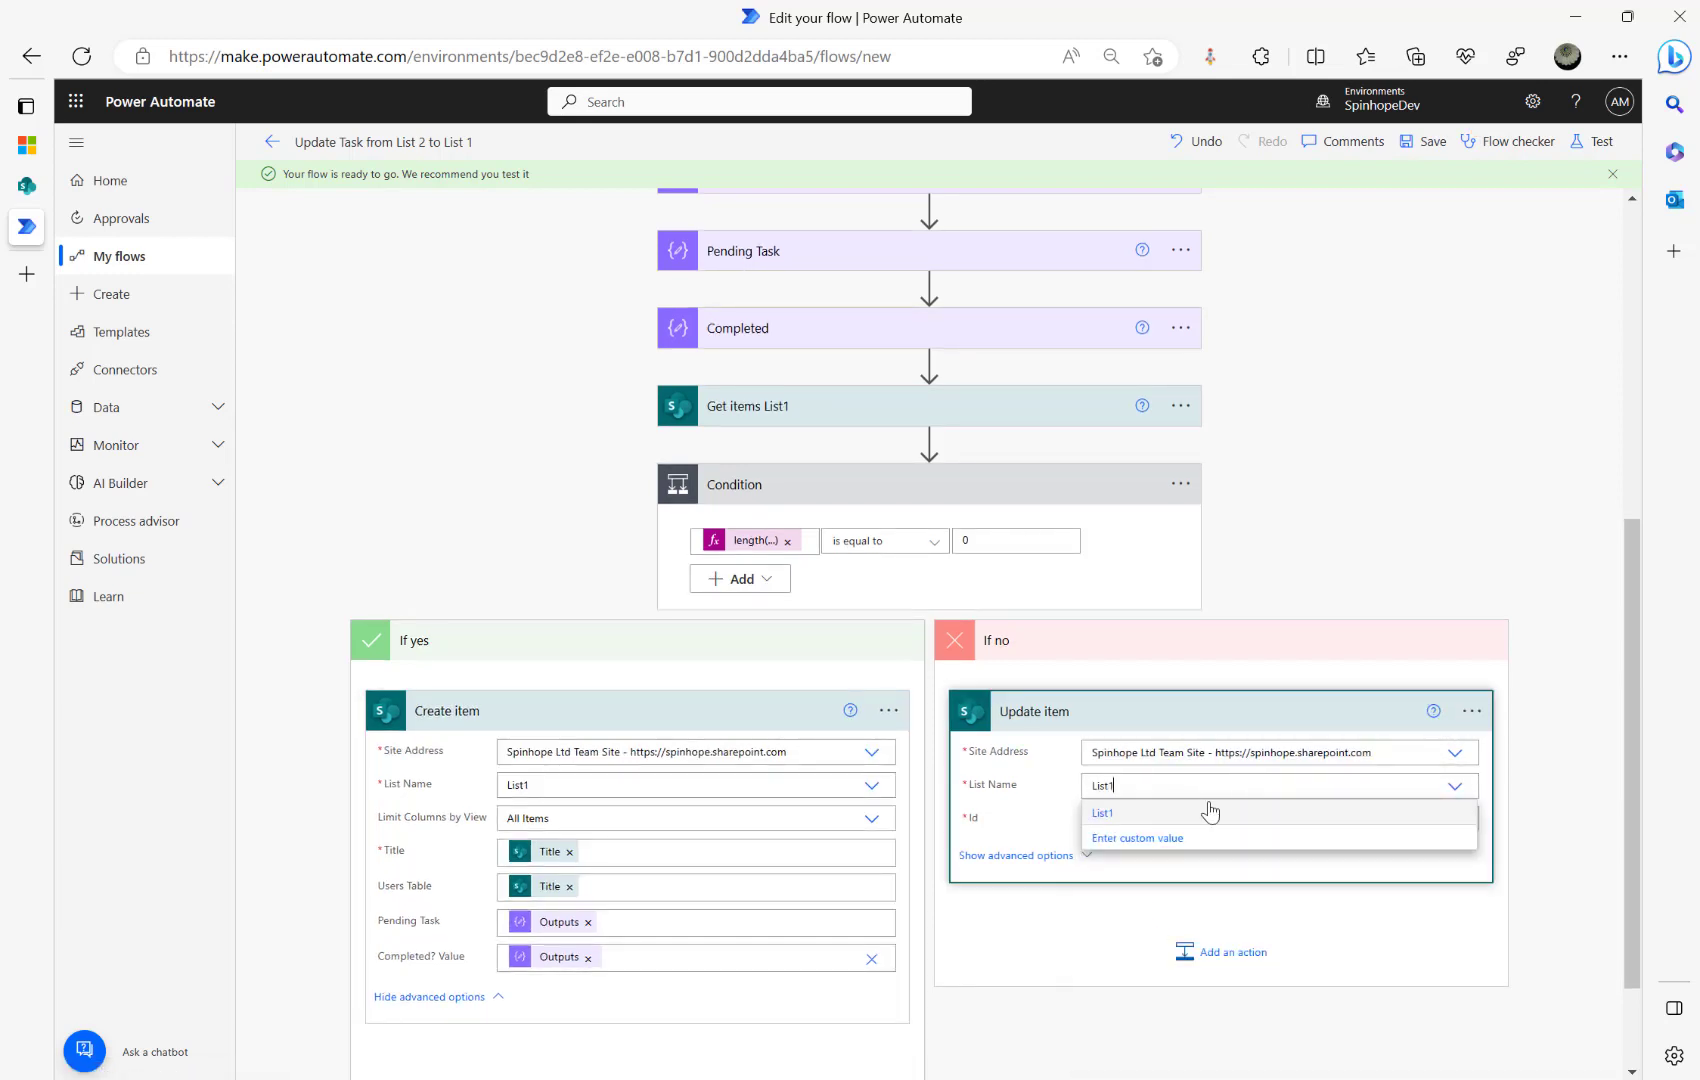
left_click(1170, 842)
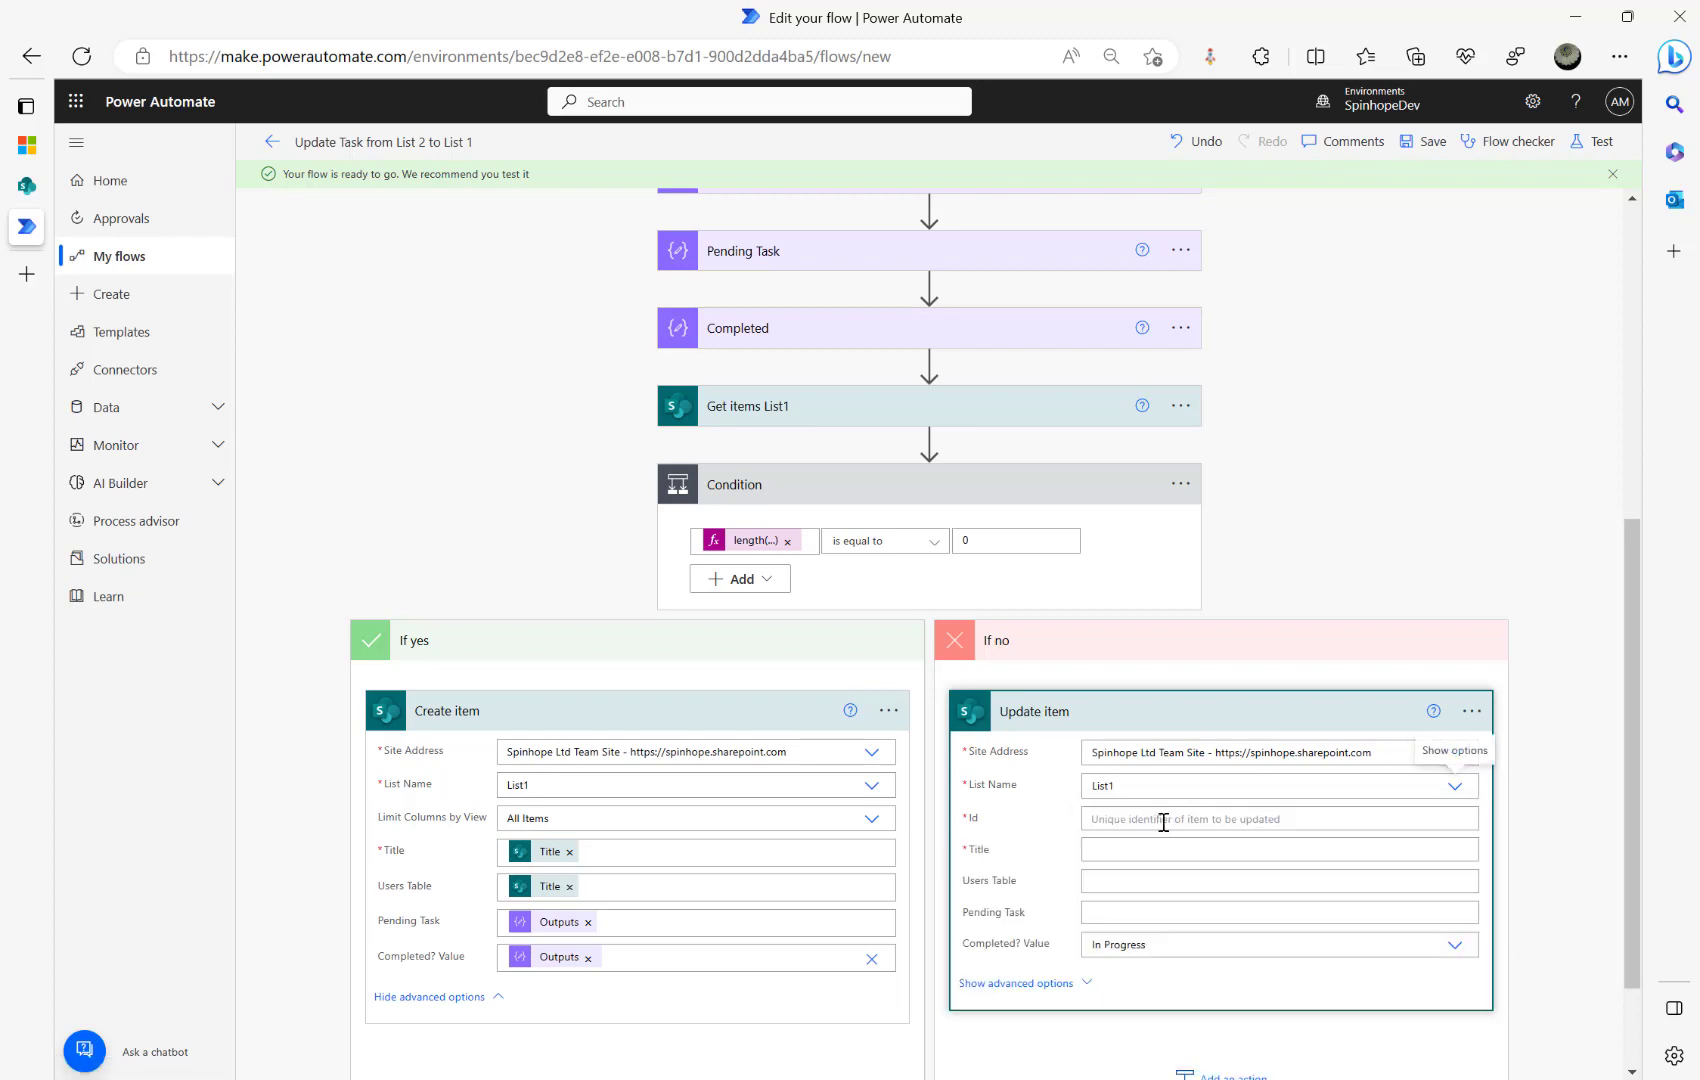
Step: Fill the Update item action's Id with ID from Get items List1, and expand the action inside the Apply to each loop
left_click(1163, 820)
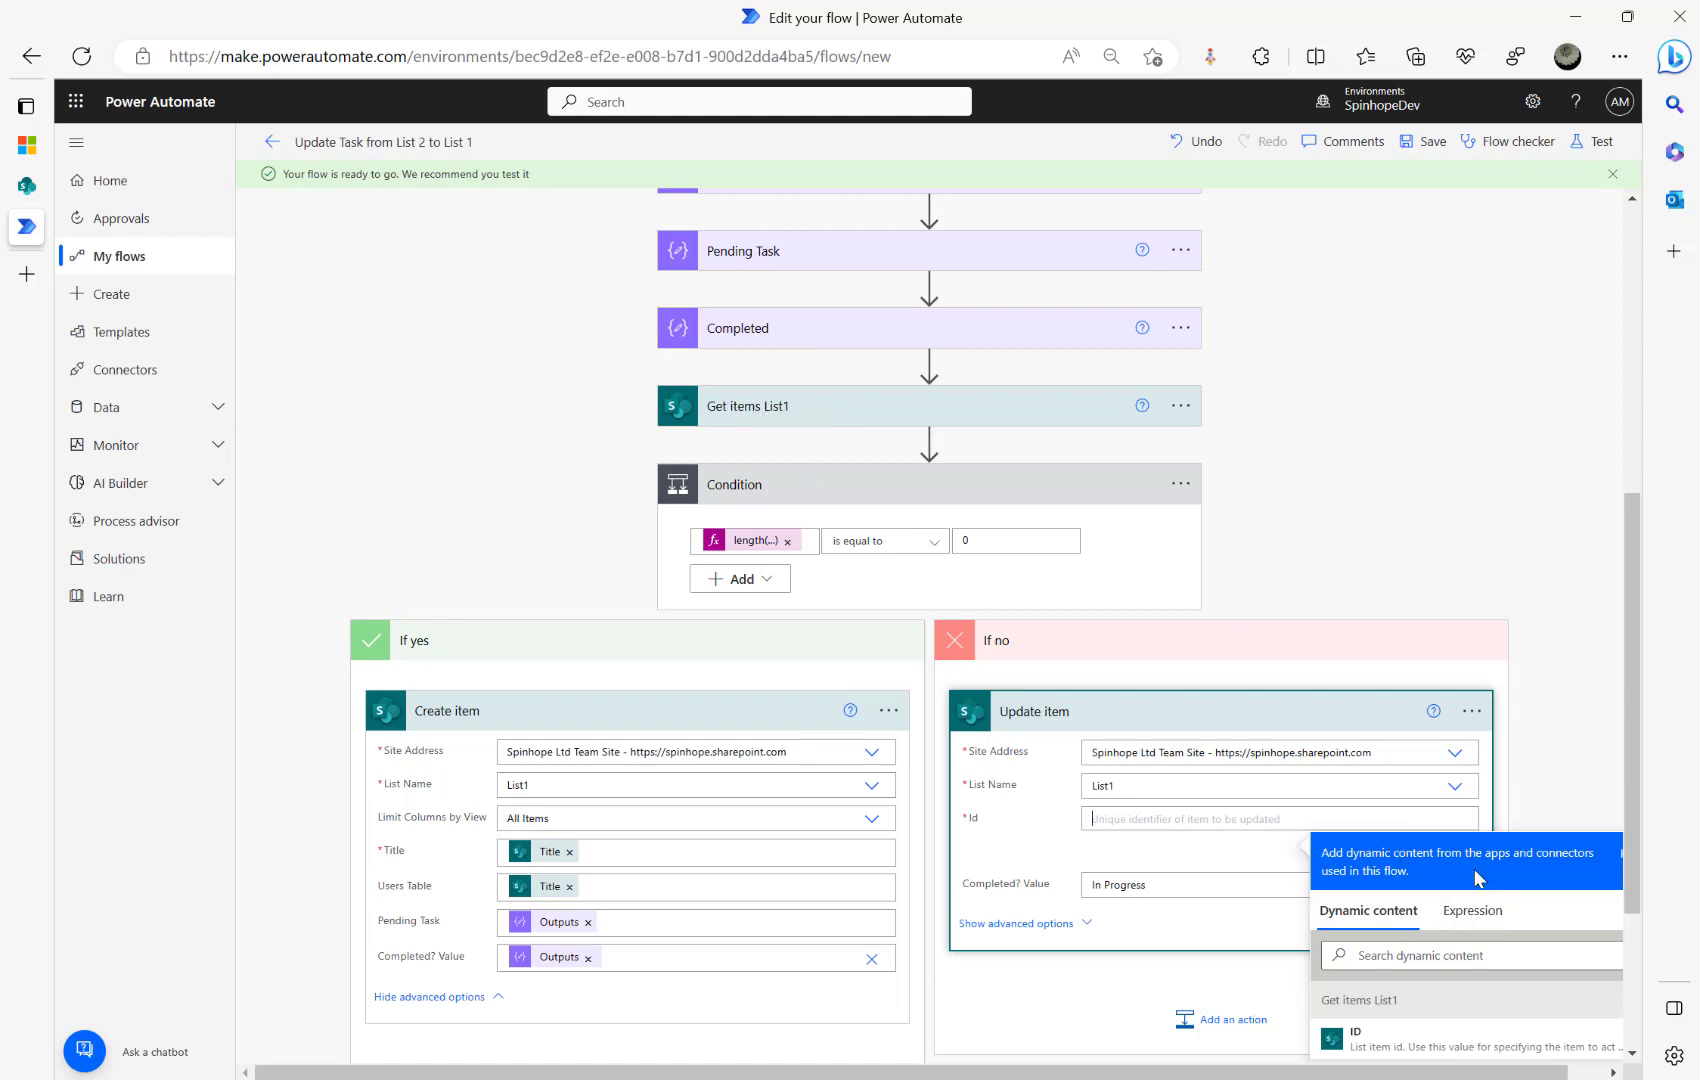
scroll(1400, 790, "down", 3)
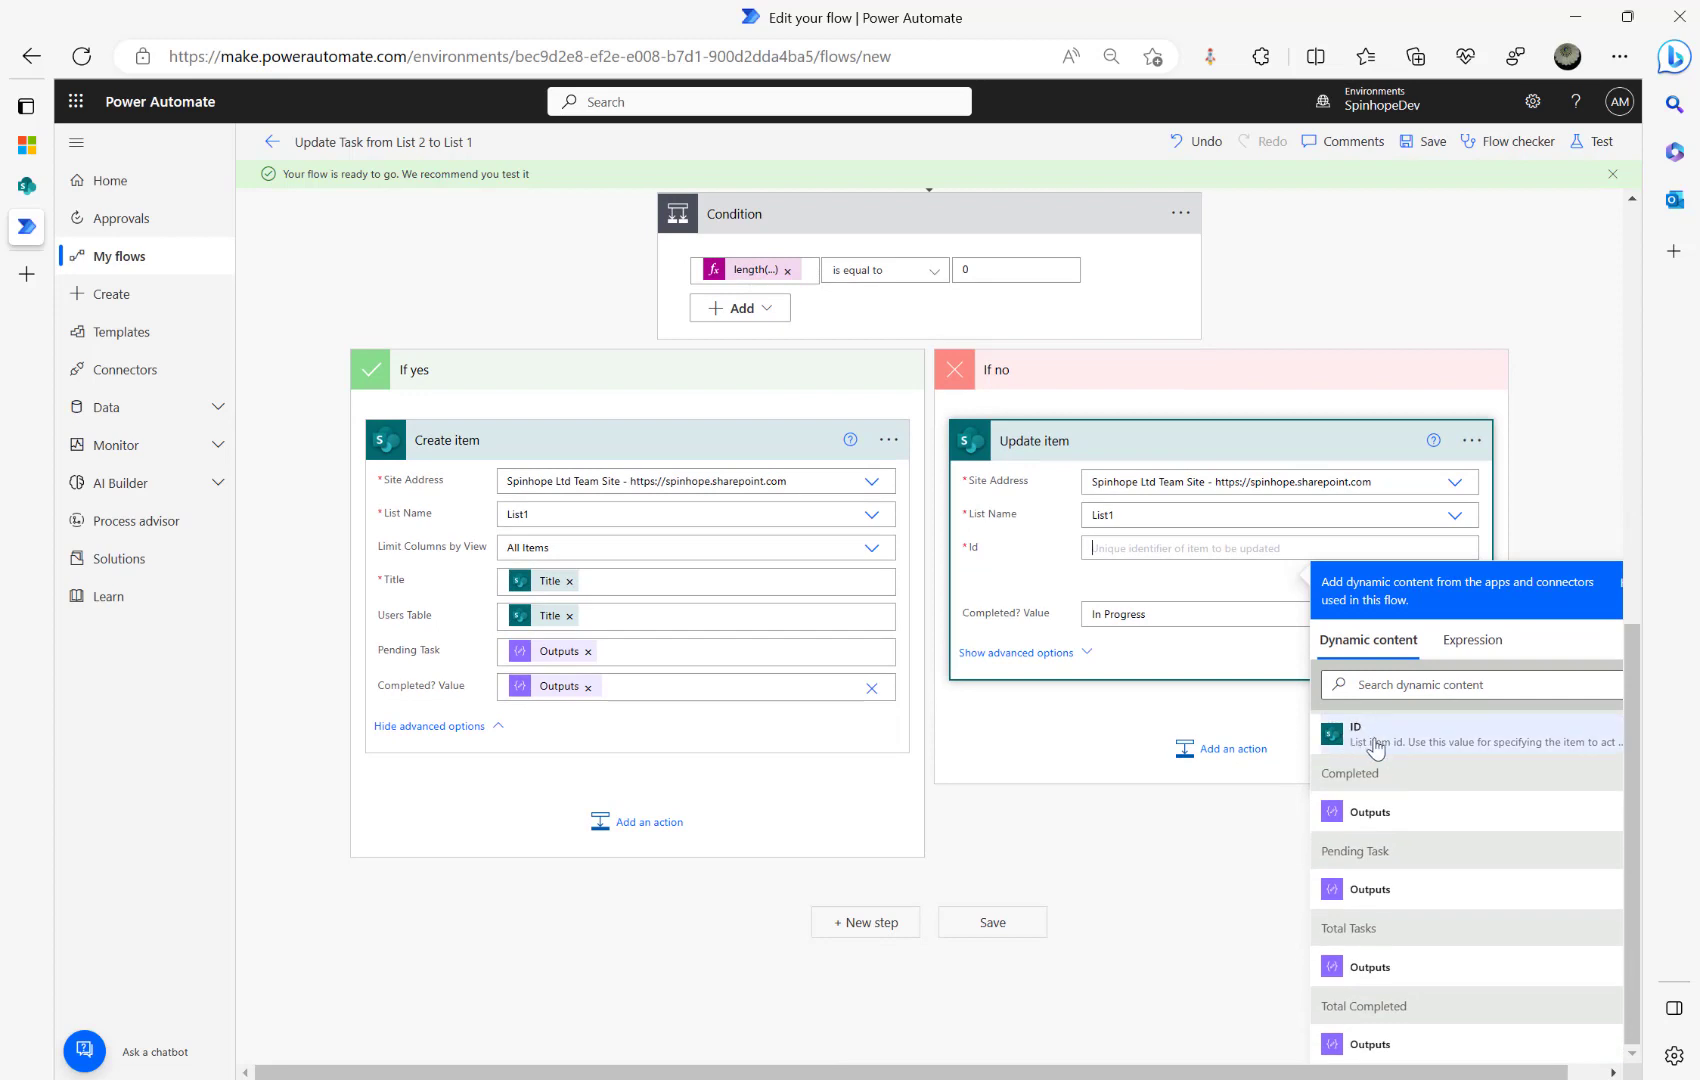
left_click(1376, 745)
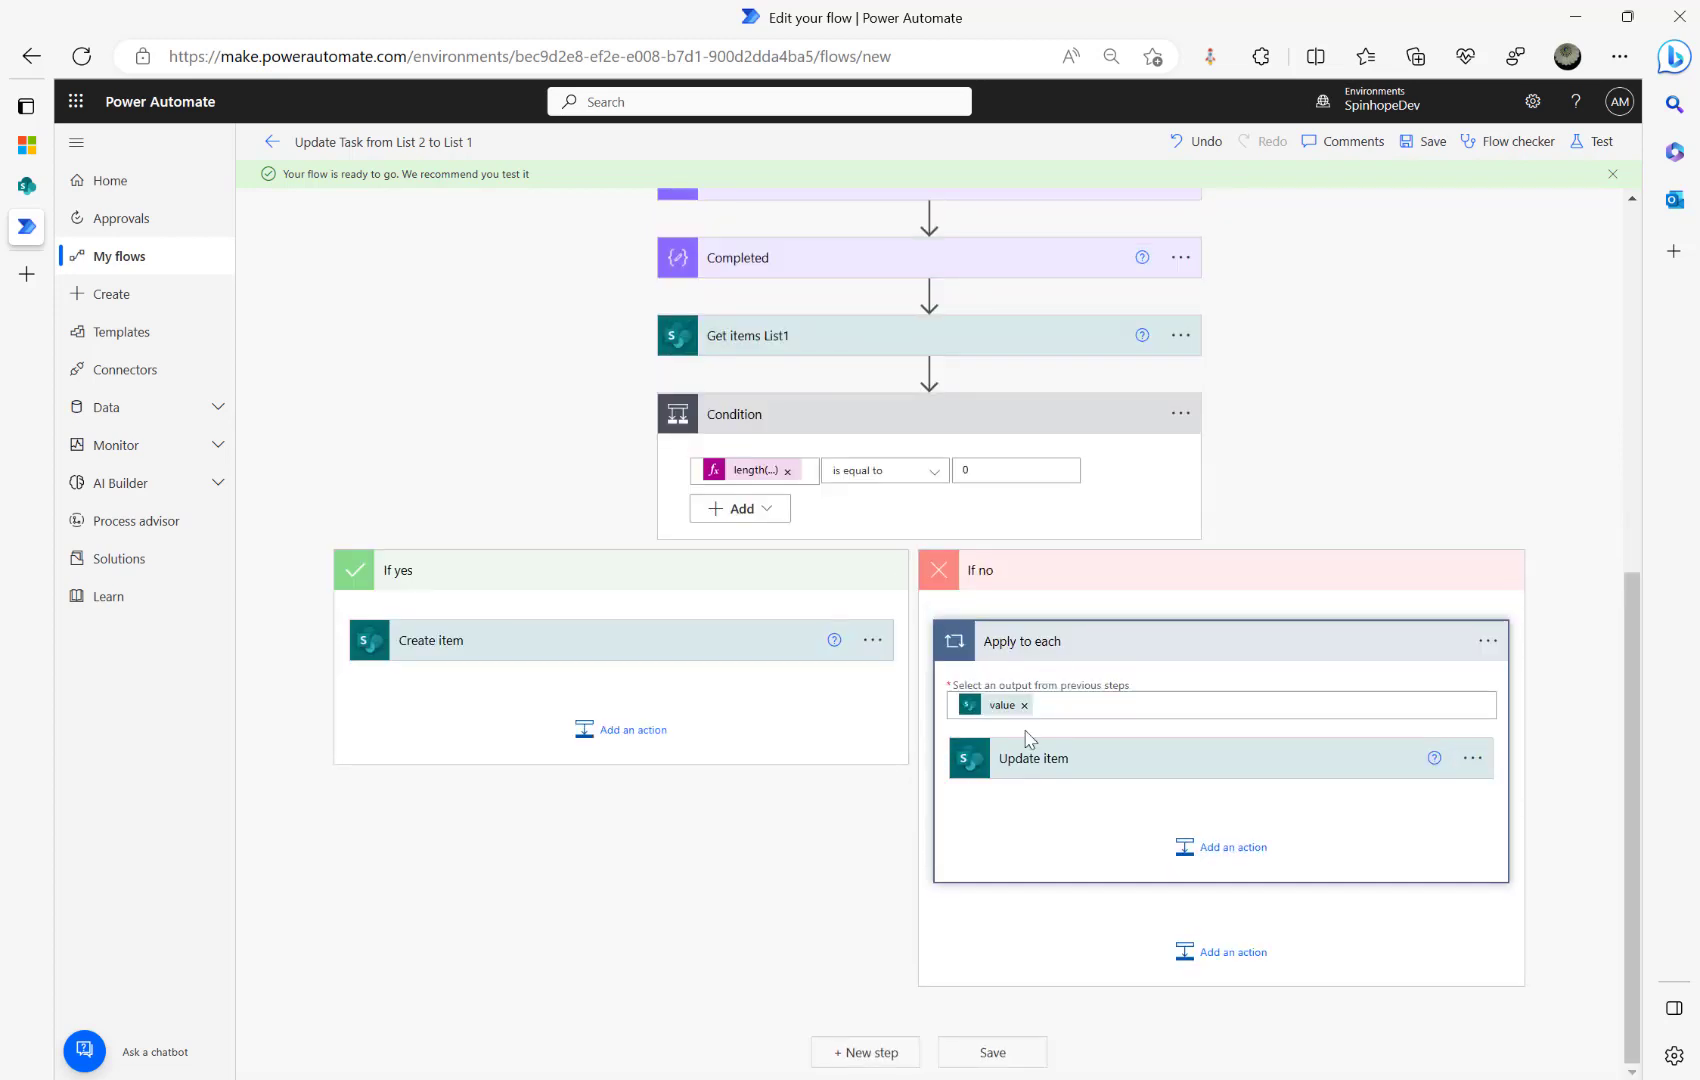
left_click(1097, 767)
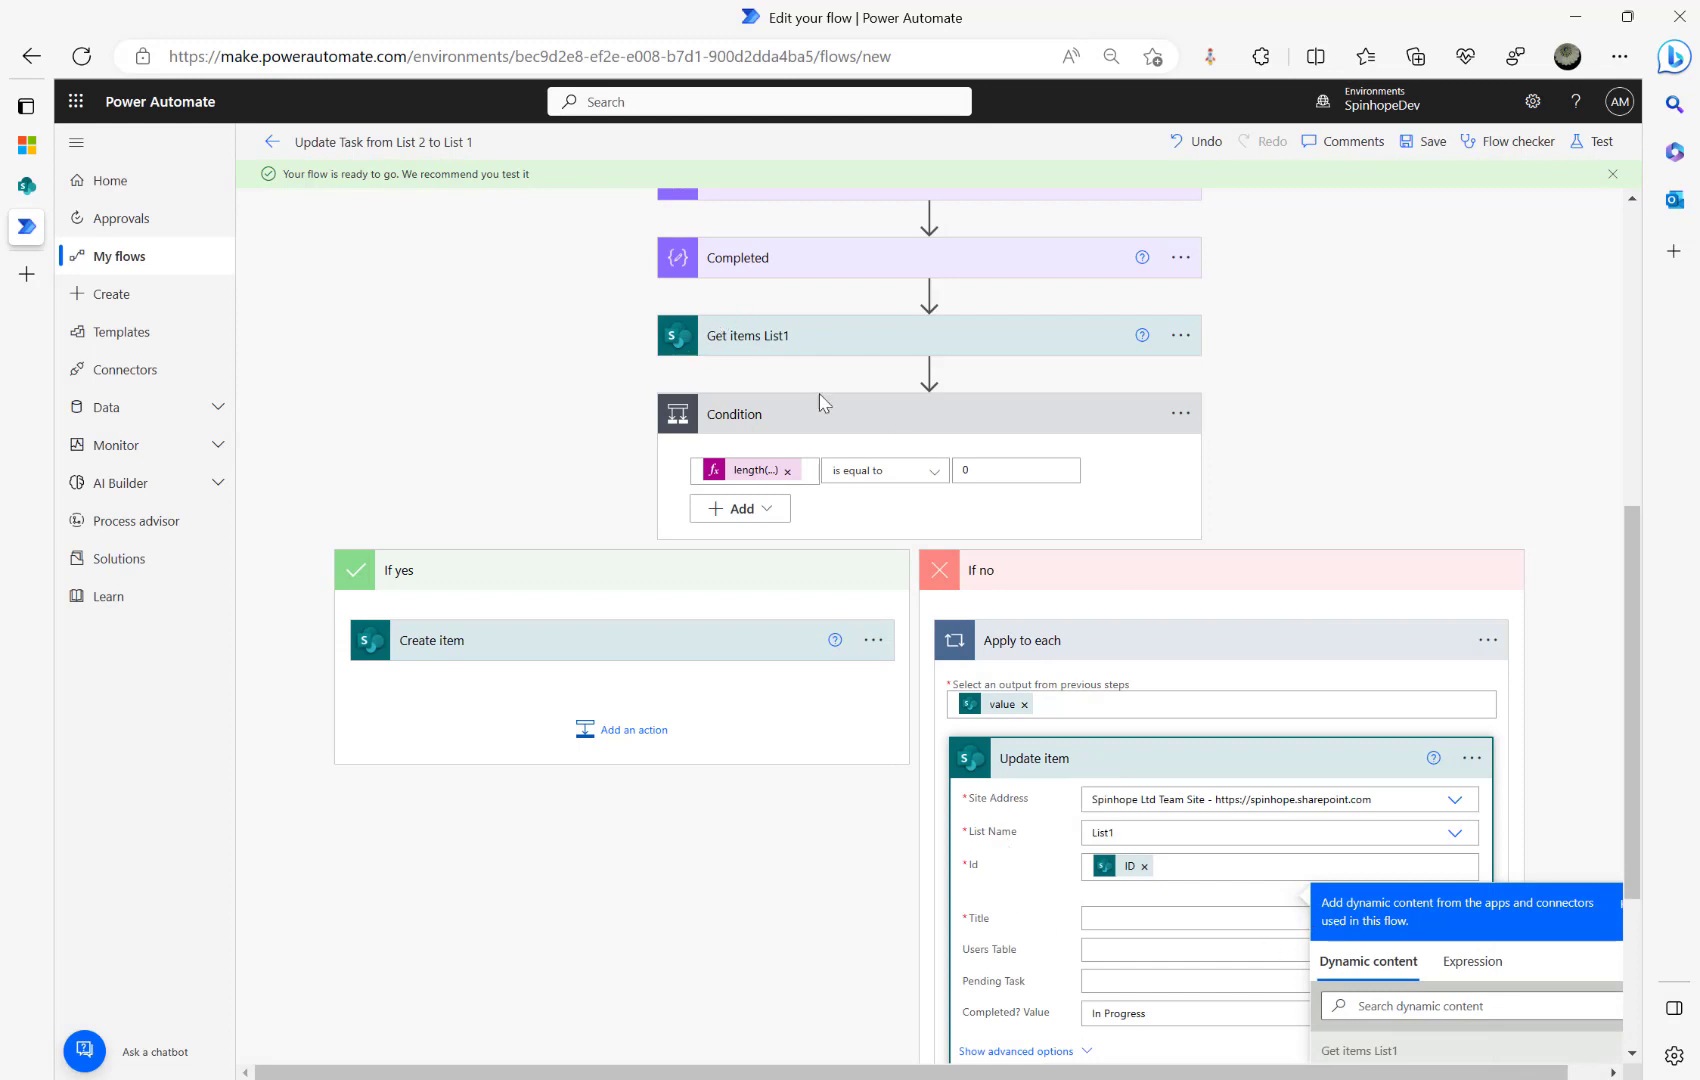
scroll(1155, 592, "down", 2)
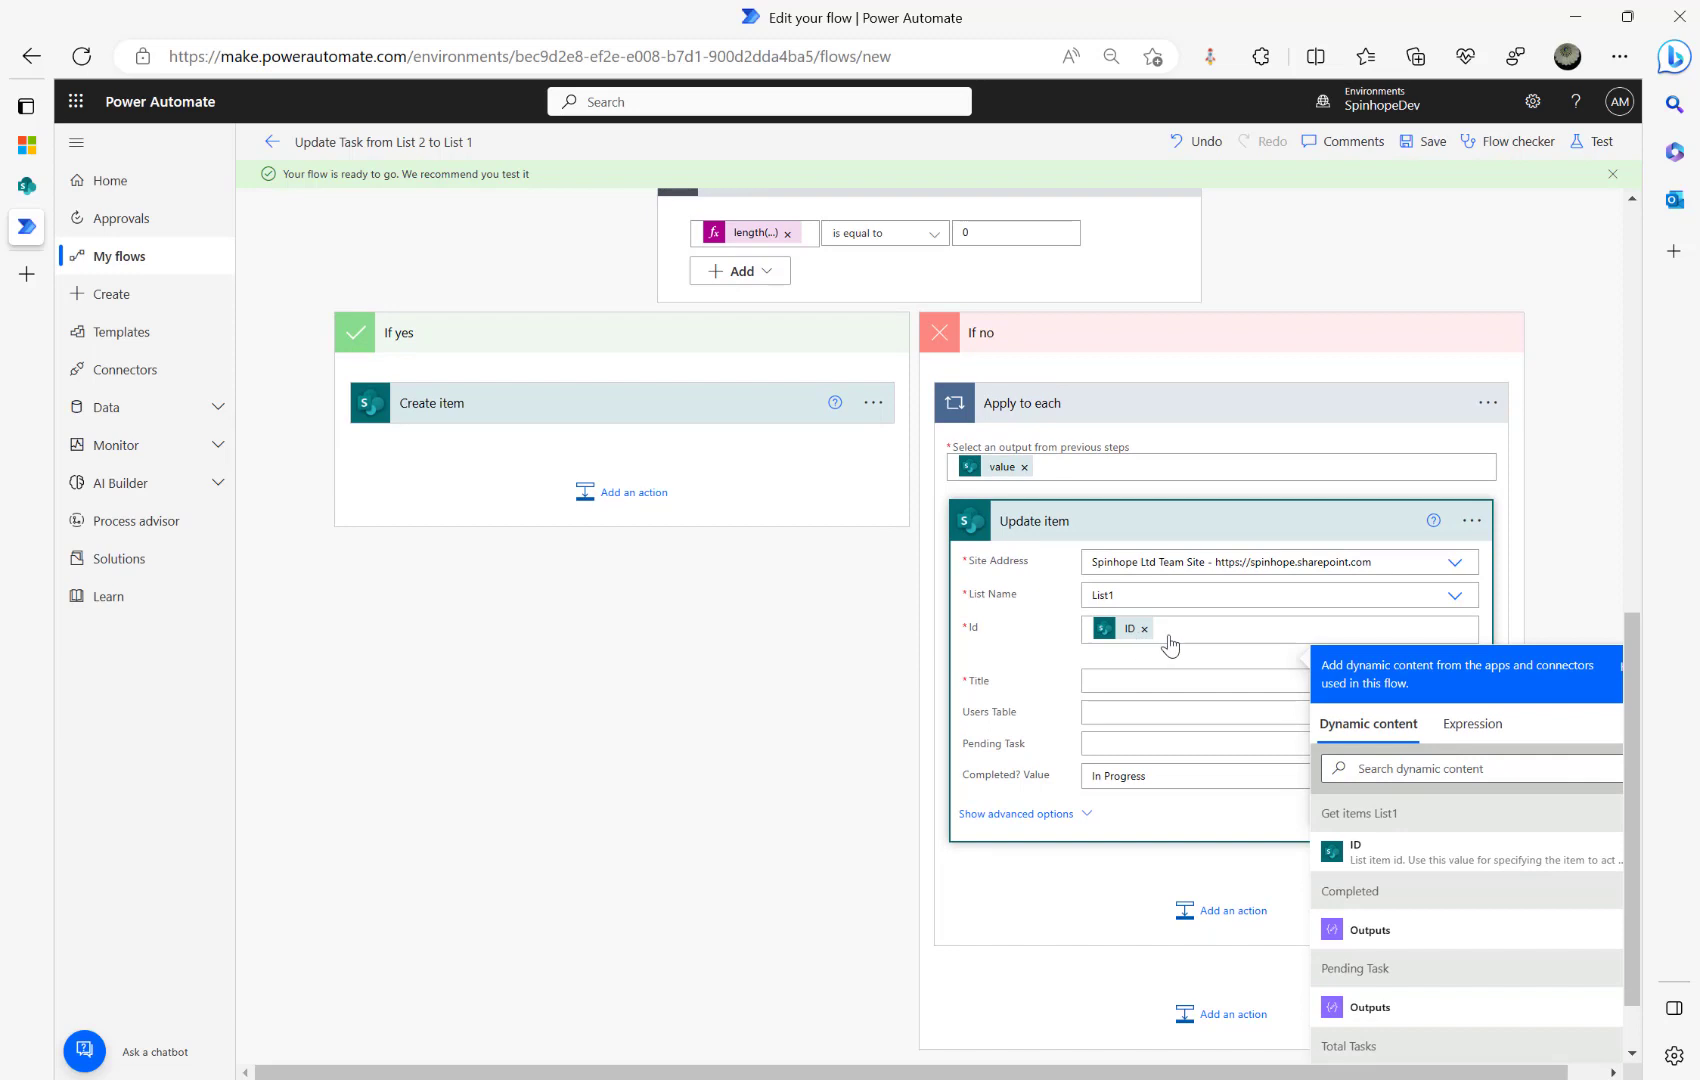
Step: Review the Get items List1 settings, check List1 in SharePoint and the Power Platform Community post, and return to the flow
scroll(943, 580, "up", 3)
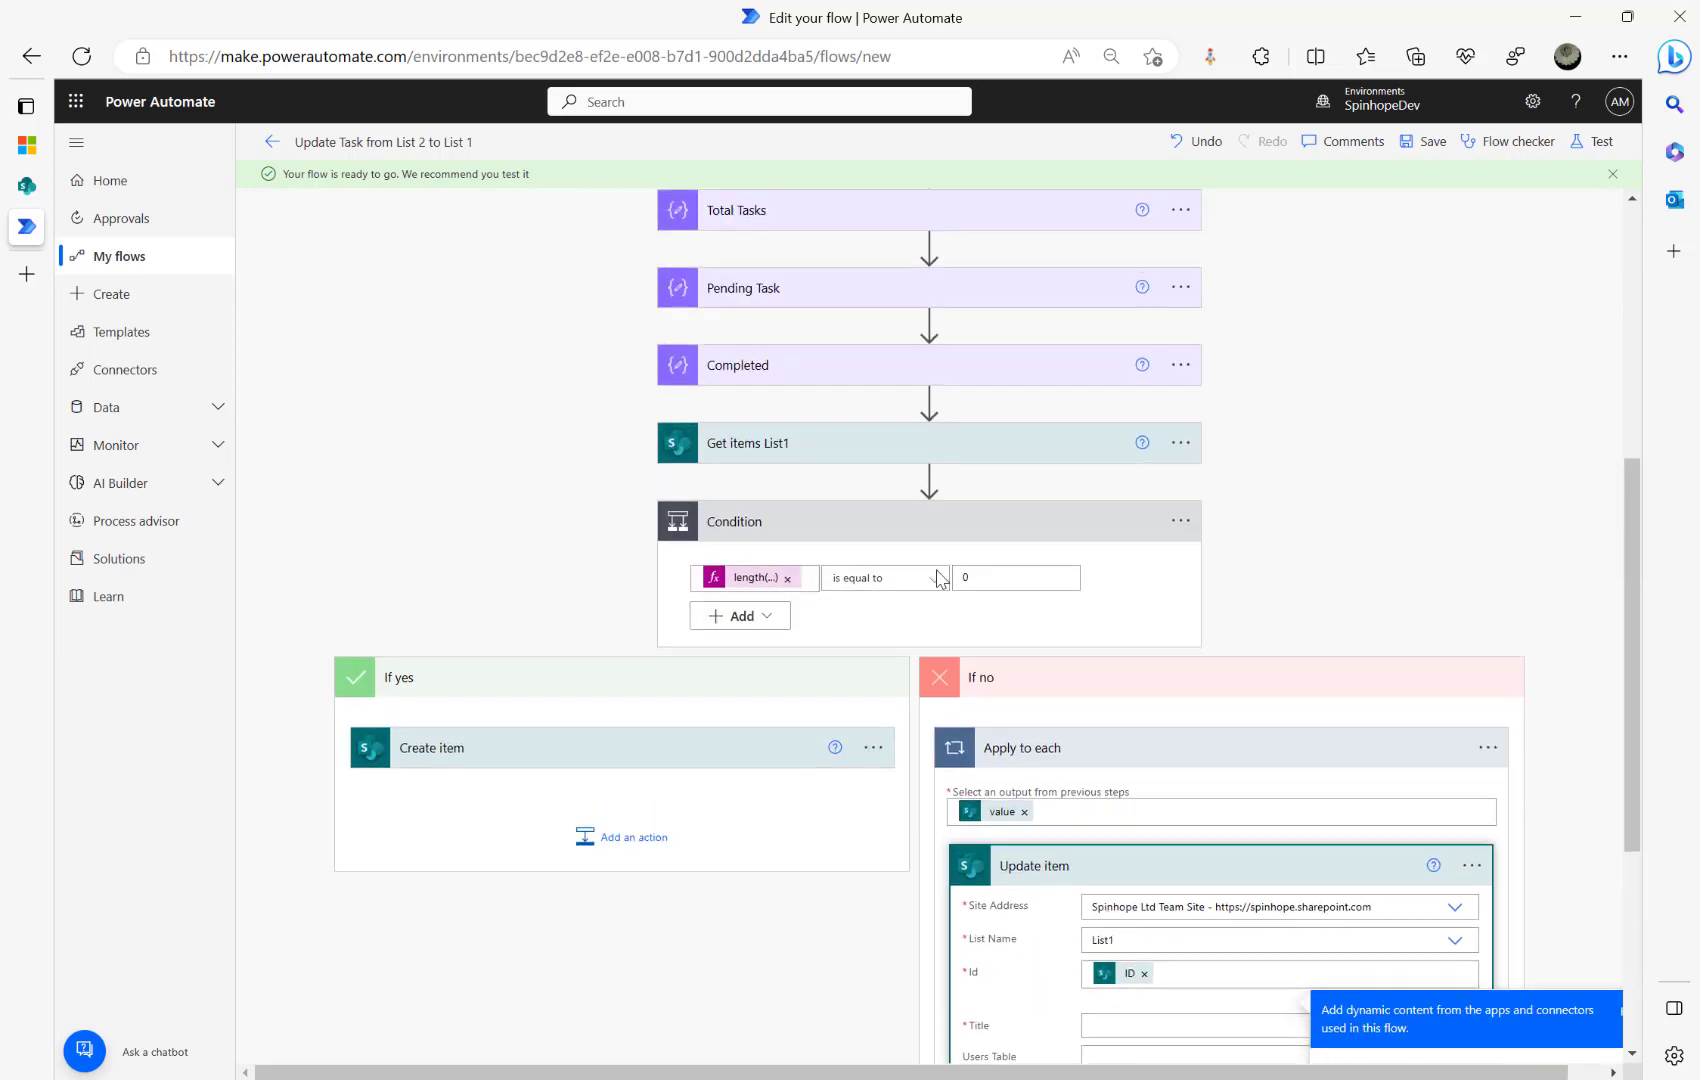
left_click(833, 461)
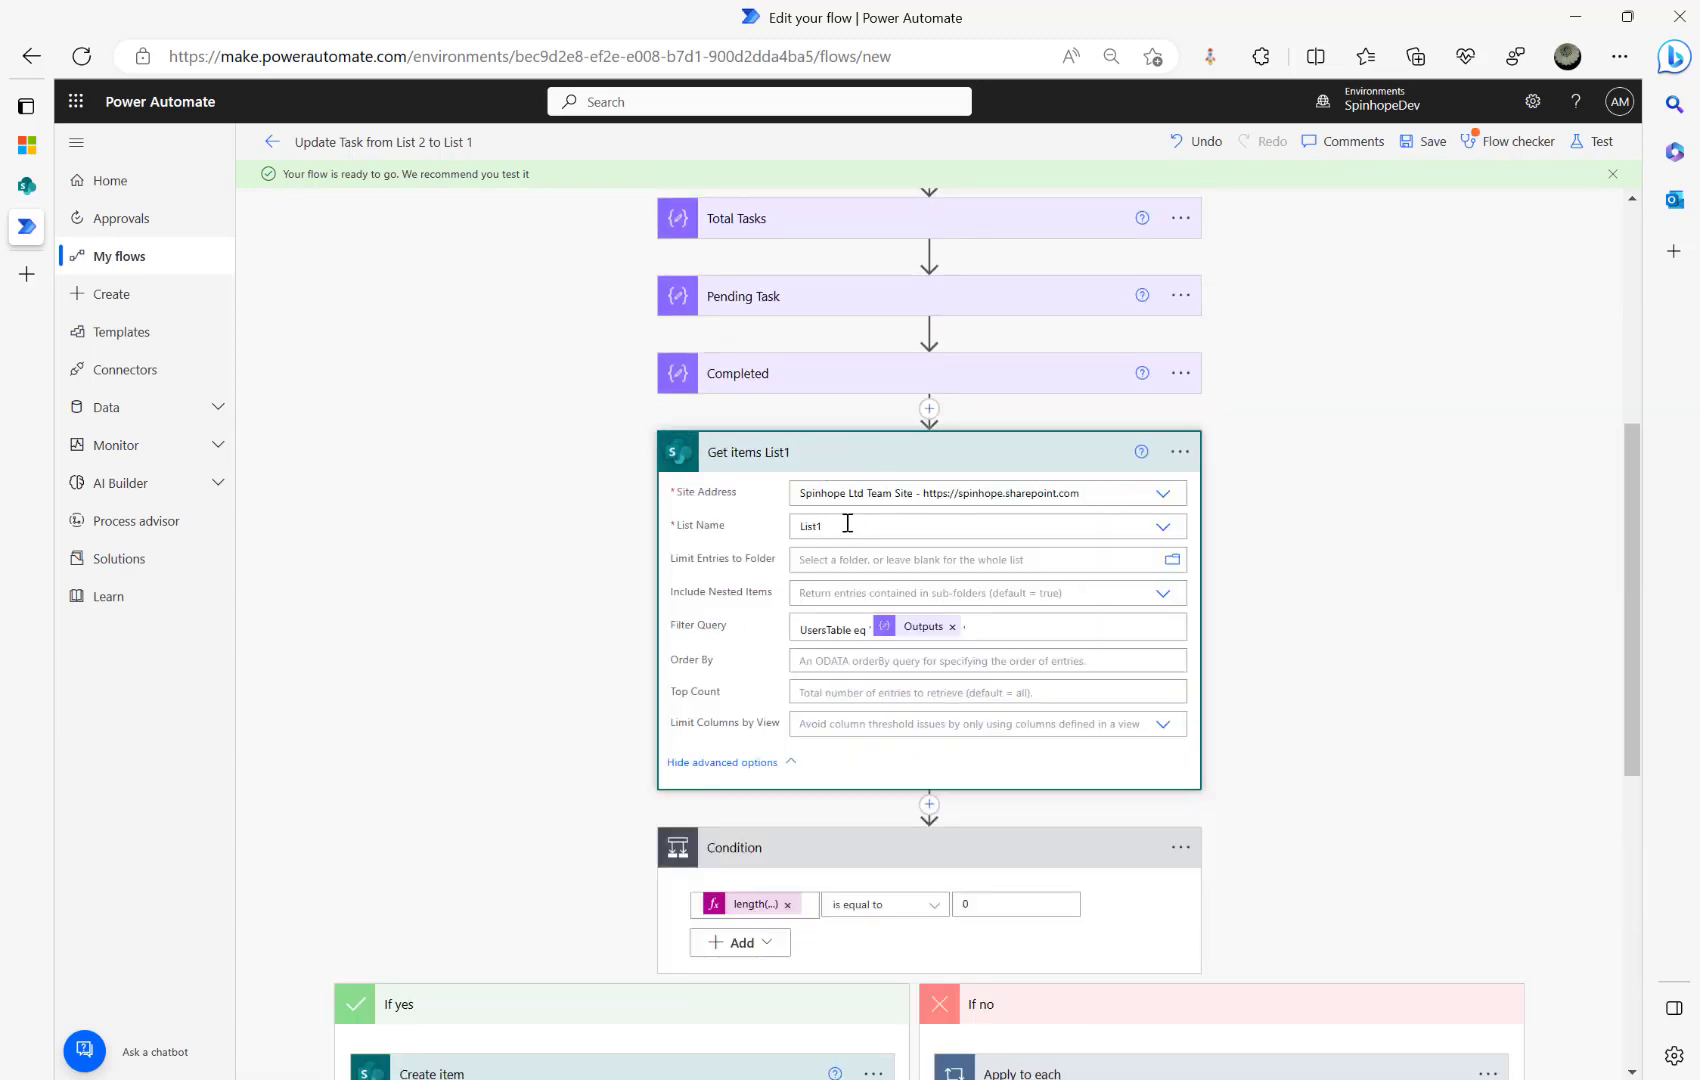
left_click(62, 184)
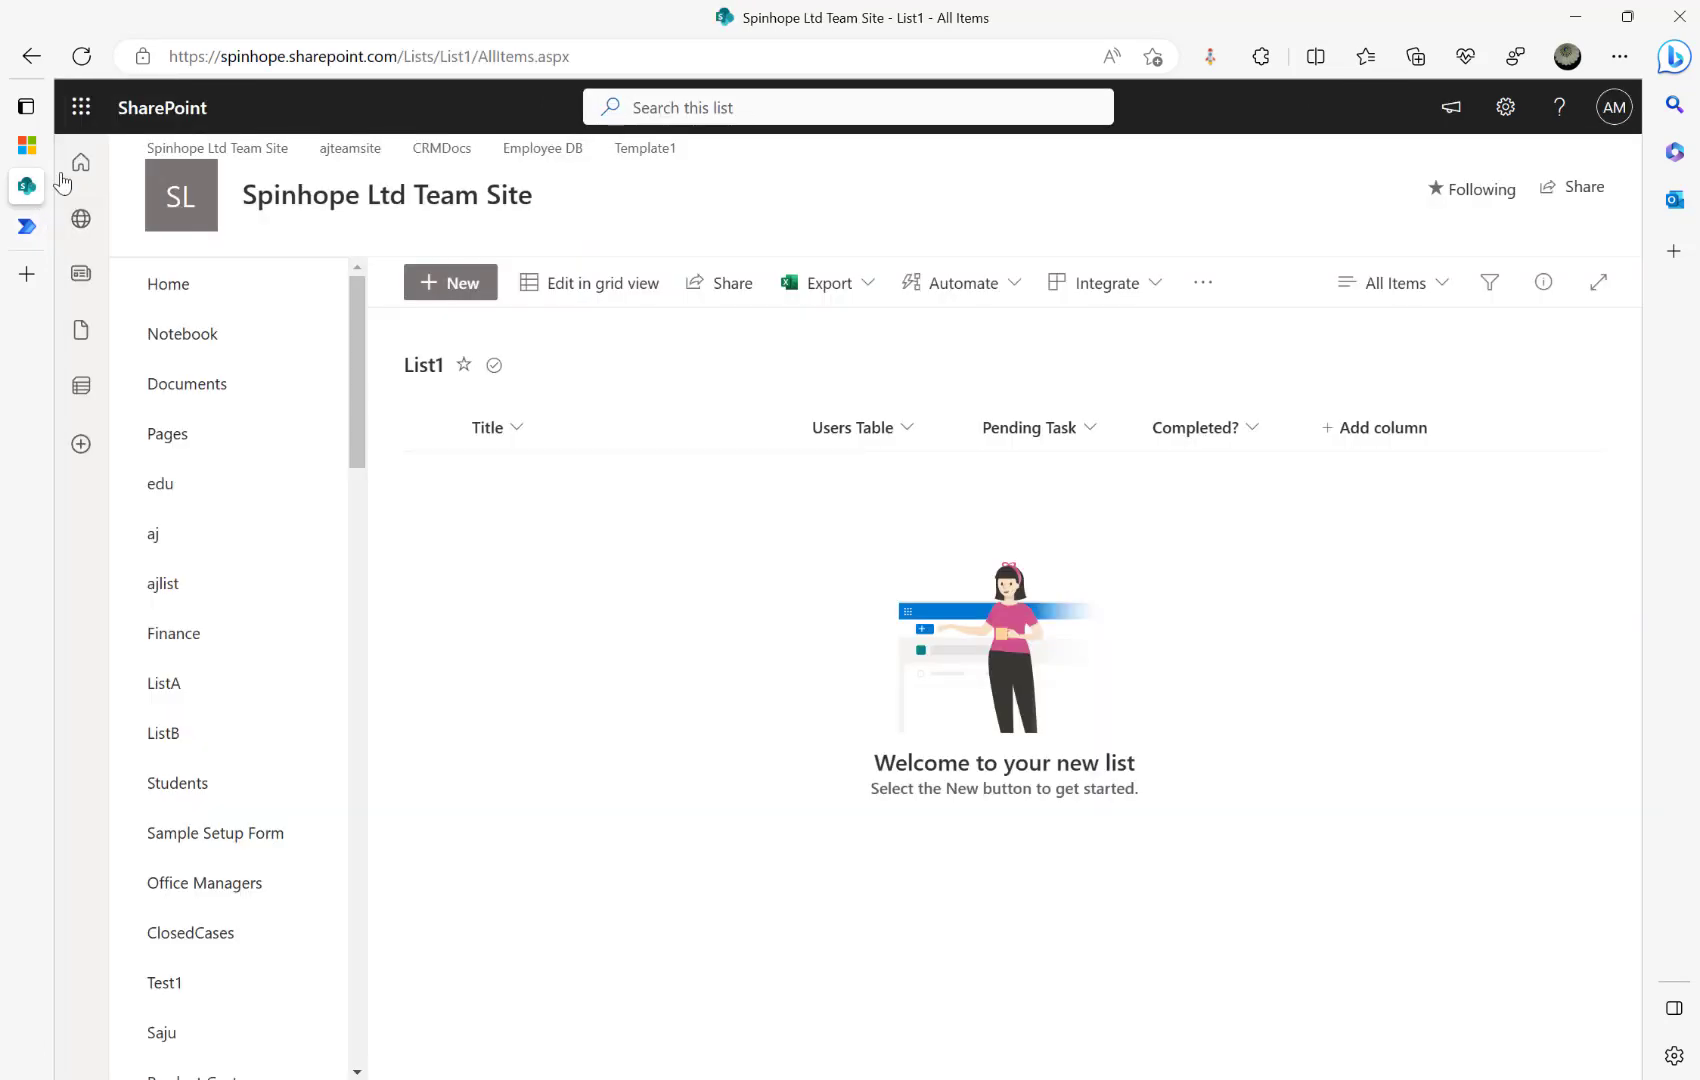
left_click(27, 145)
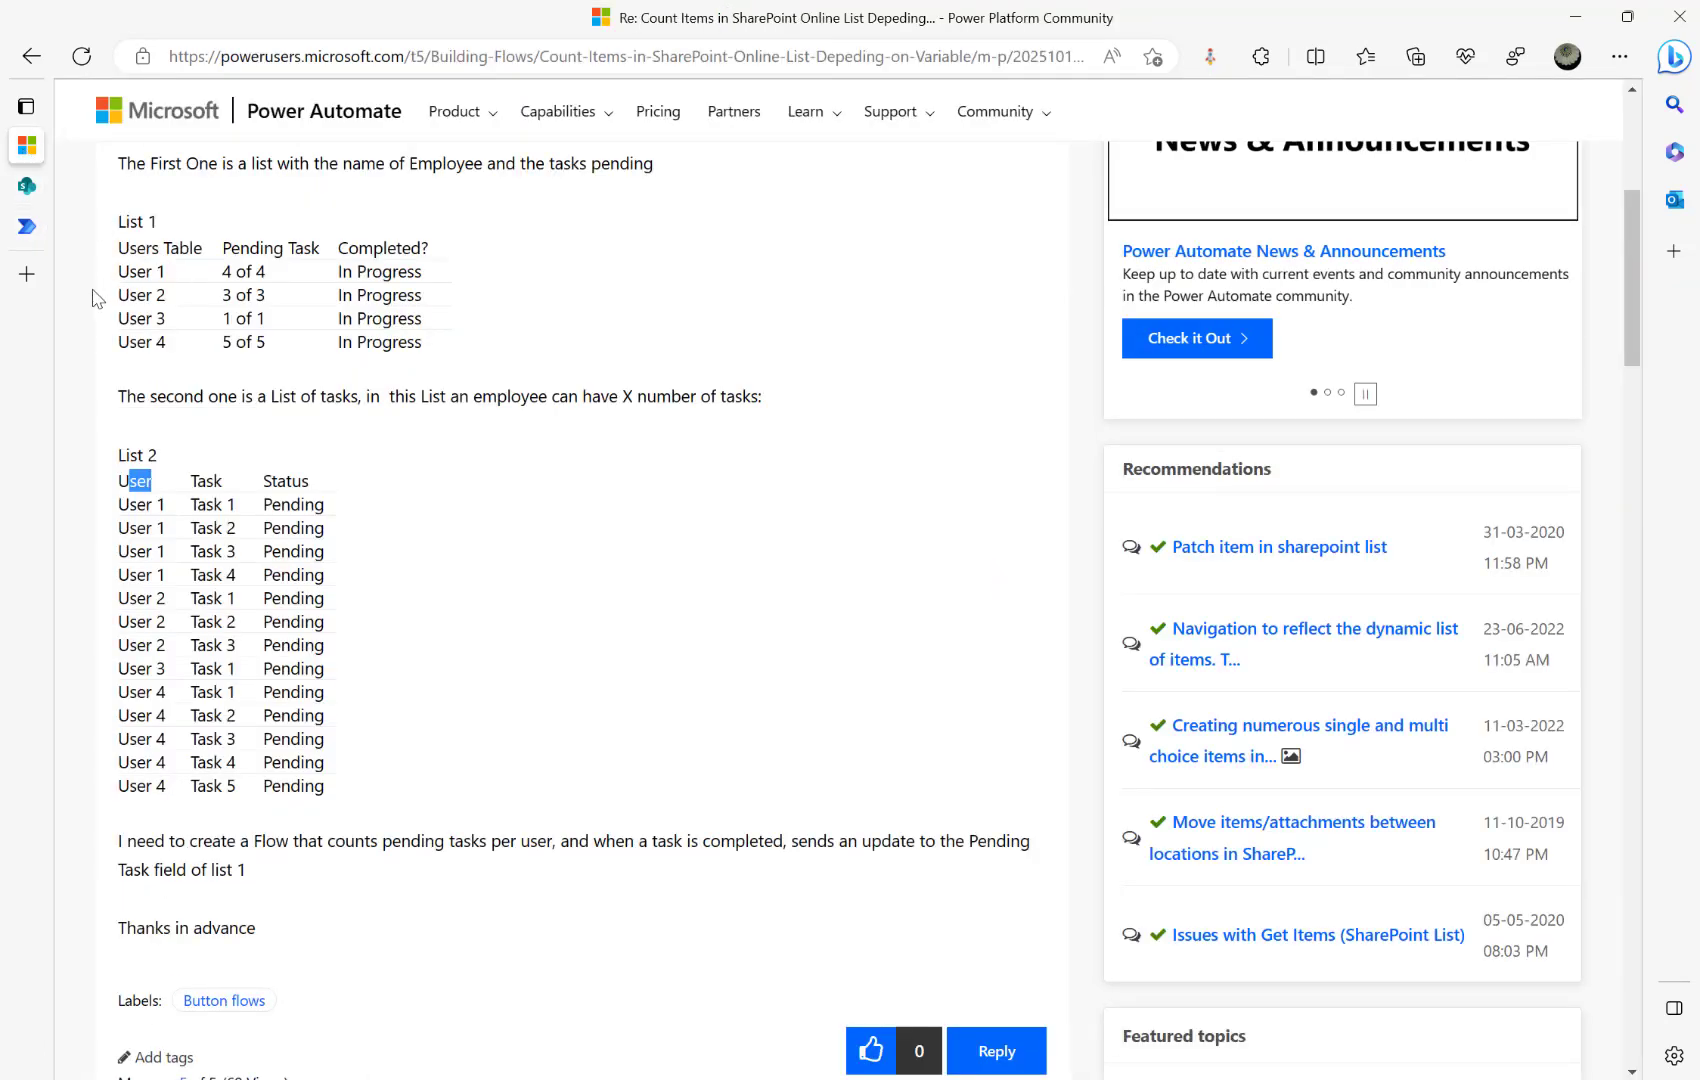
left_click(37, 238)
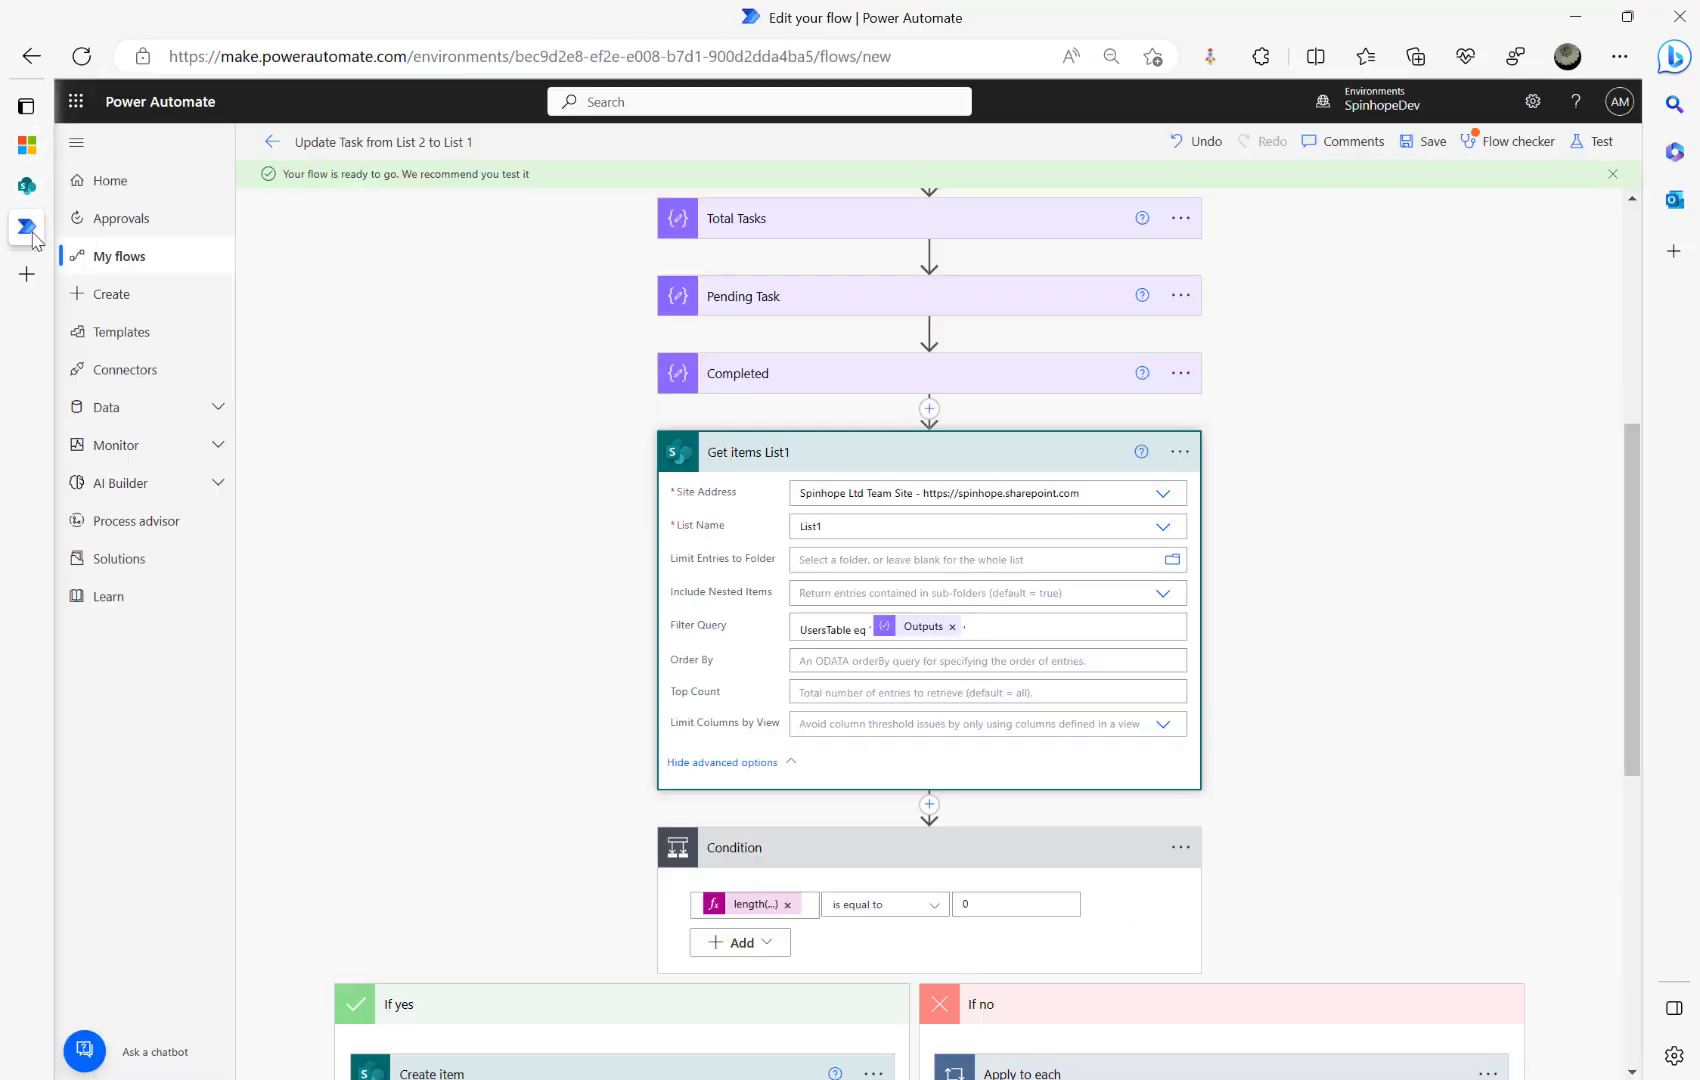
Step: Copy the Title token from Create item into the Title and Users Table fields of the Update item action
scroll(1355, 700, "down", 5)
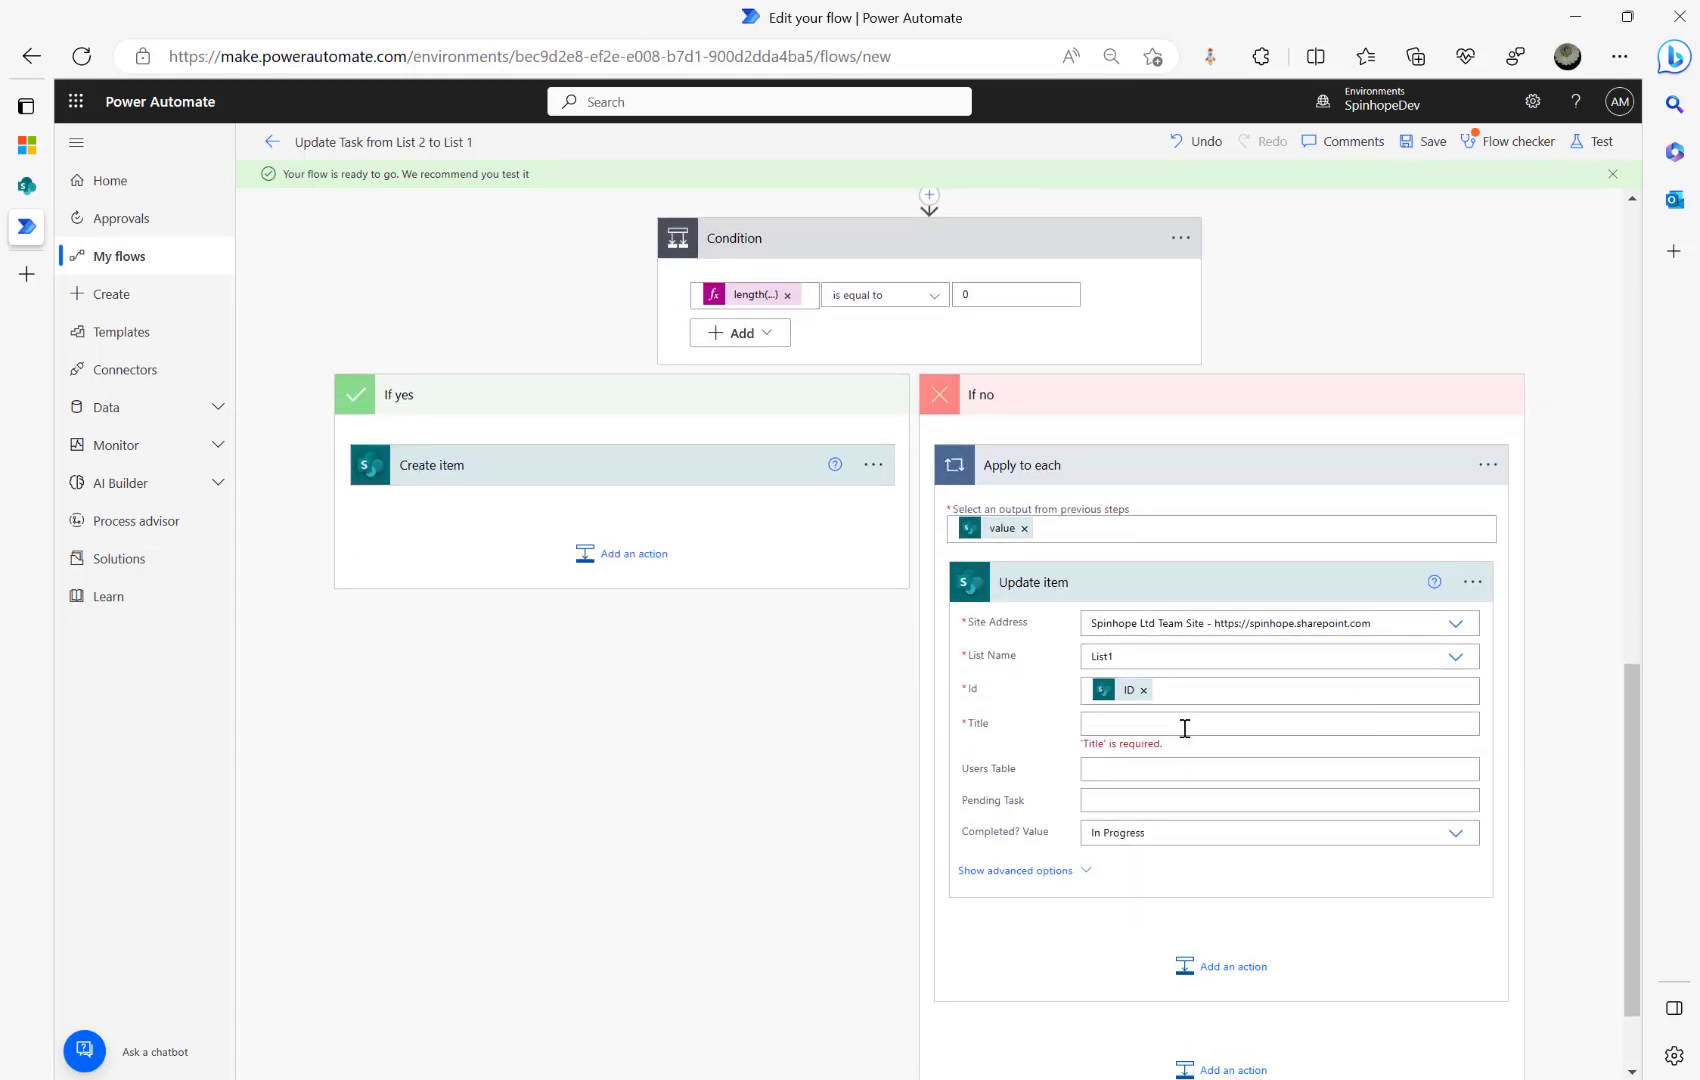
left_click(505, 461)
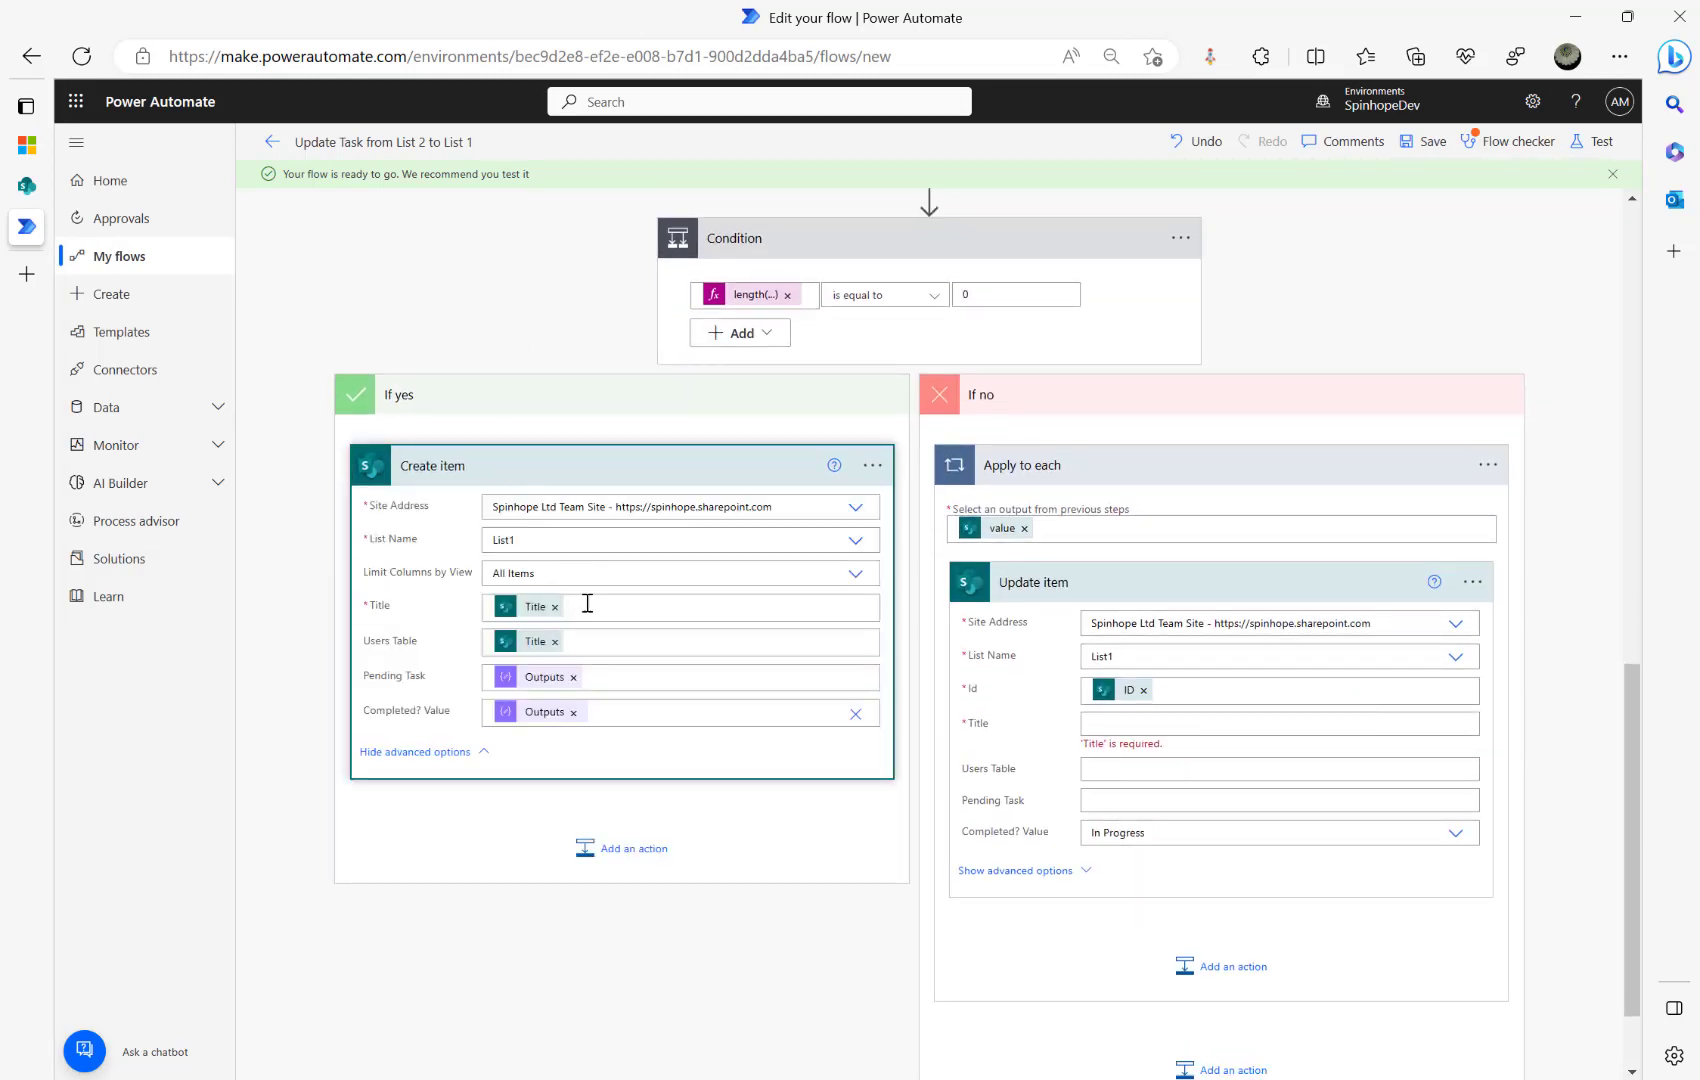
left_click_drag(587, 603, 391, 588)
key("ctrl+c")
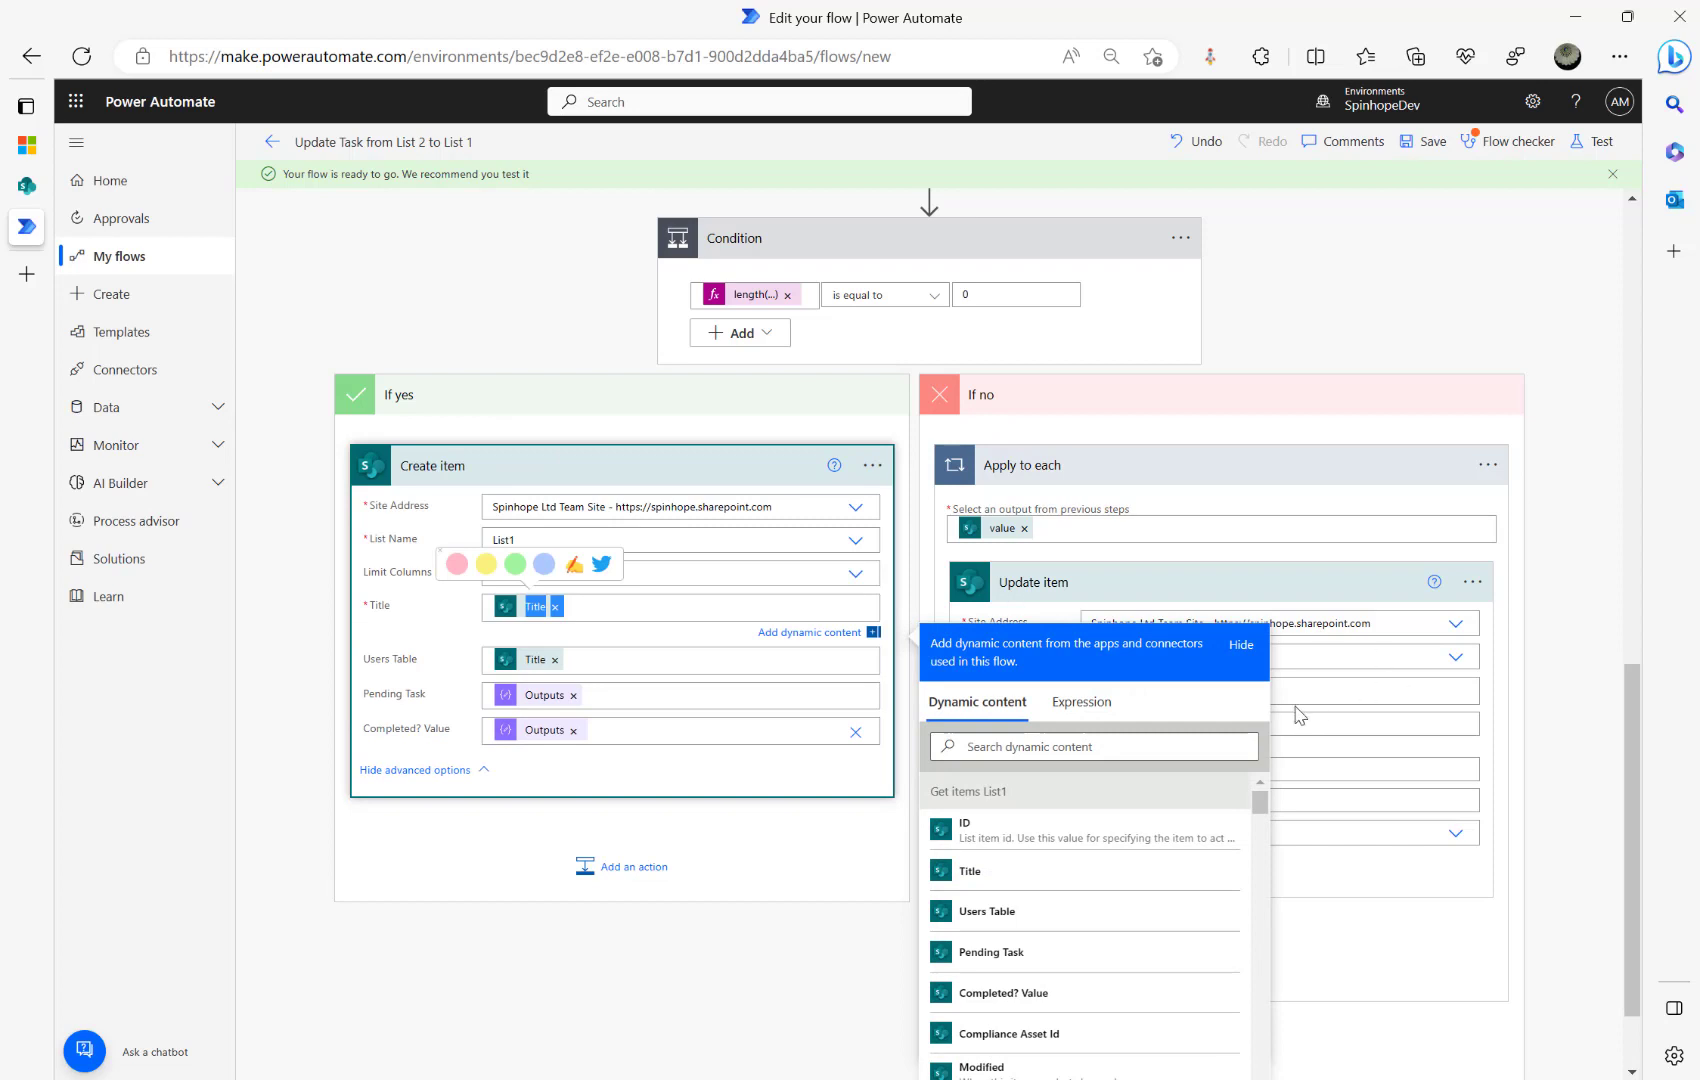
left_click(1319, 690)
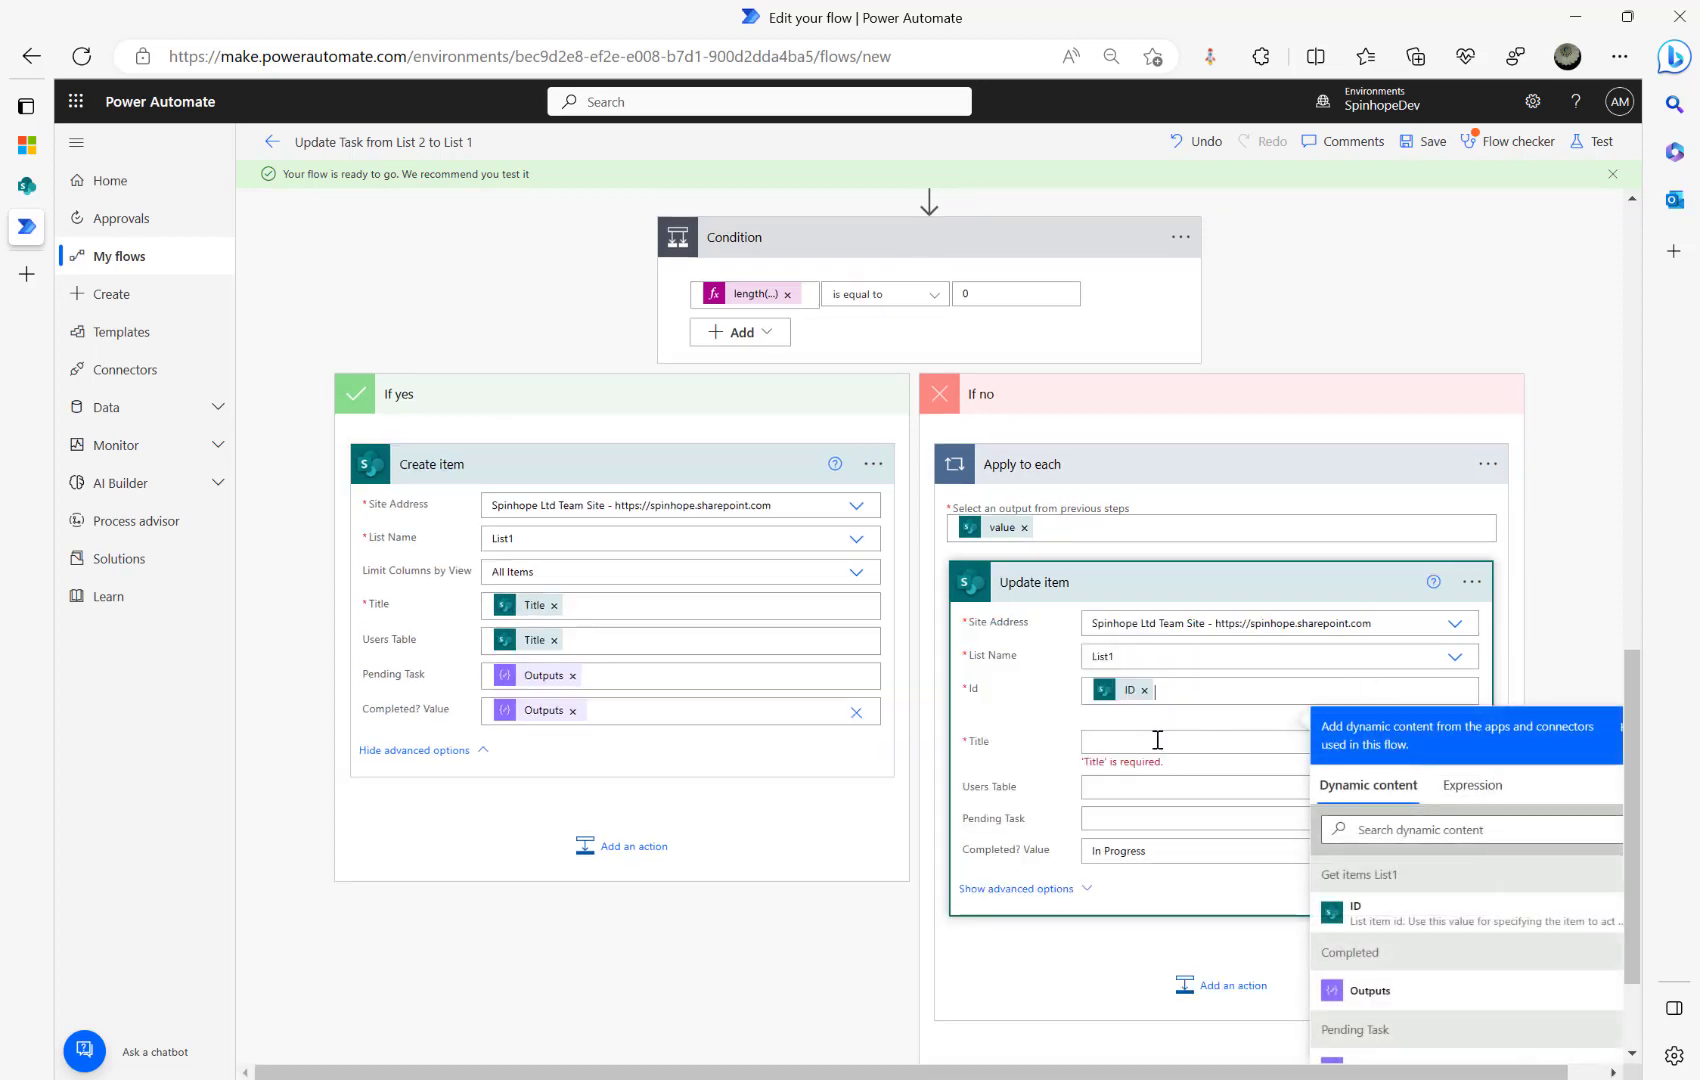
key("ctrl+v")
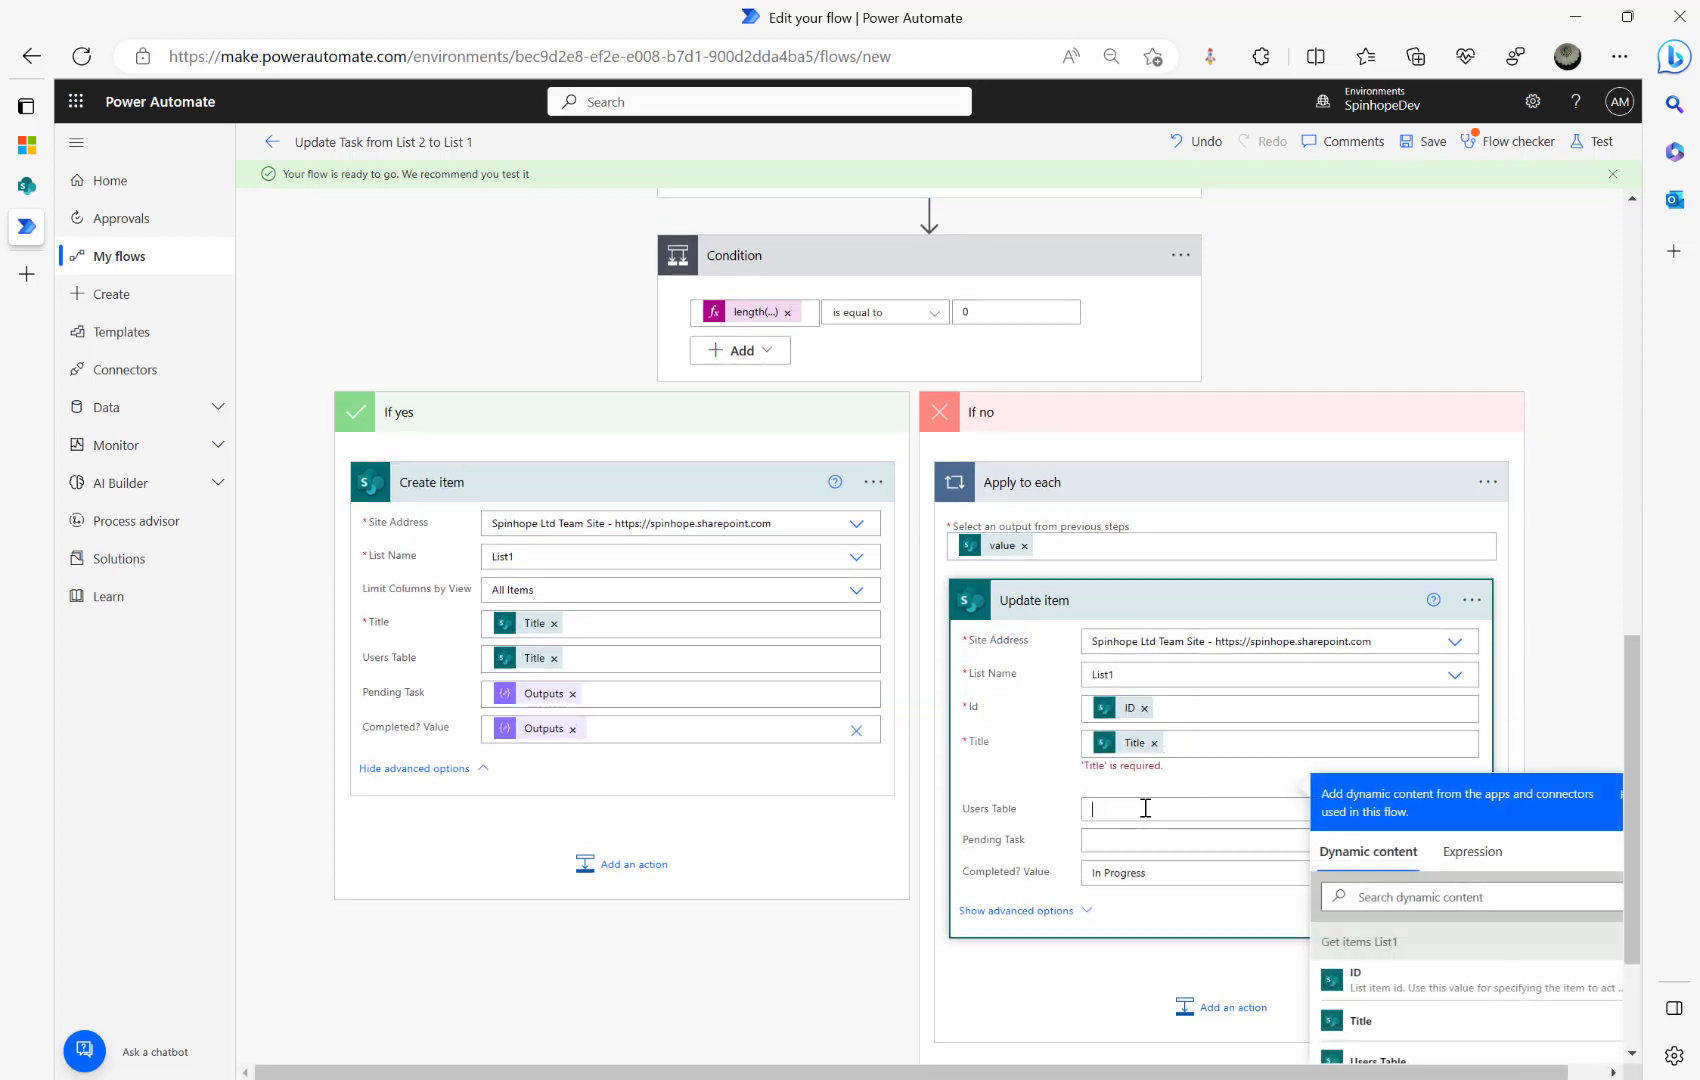
key("ctrl+v")
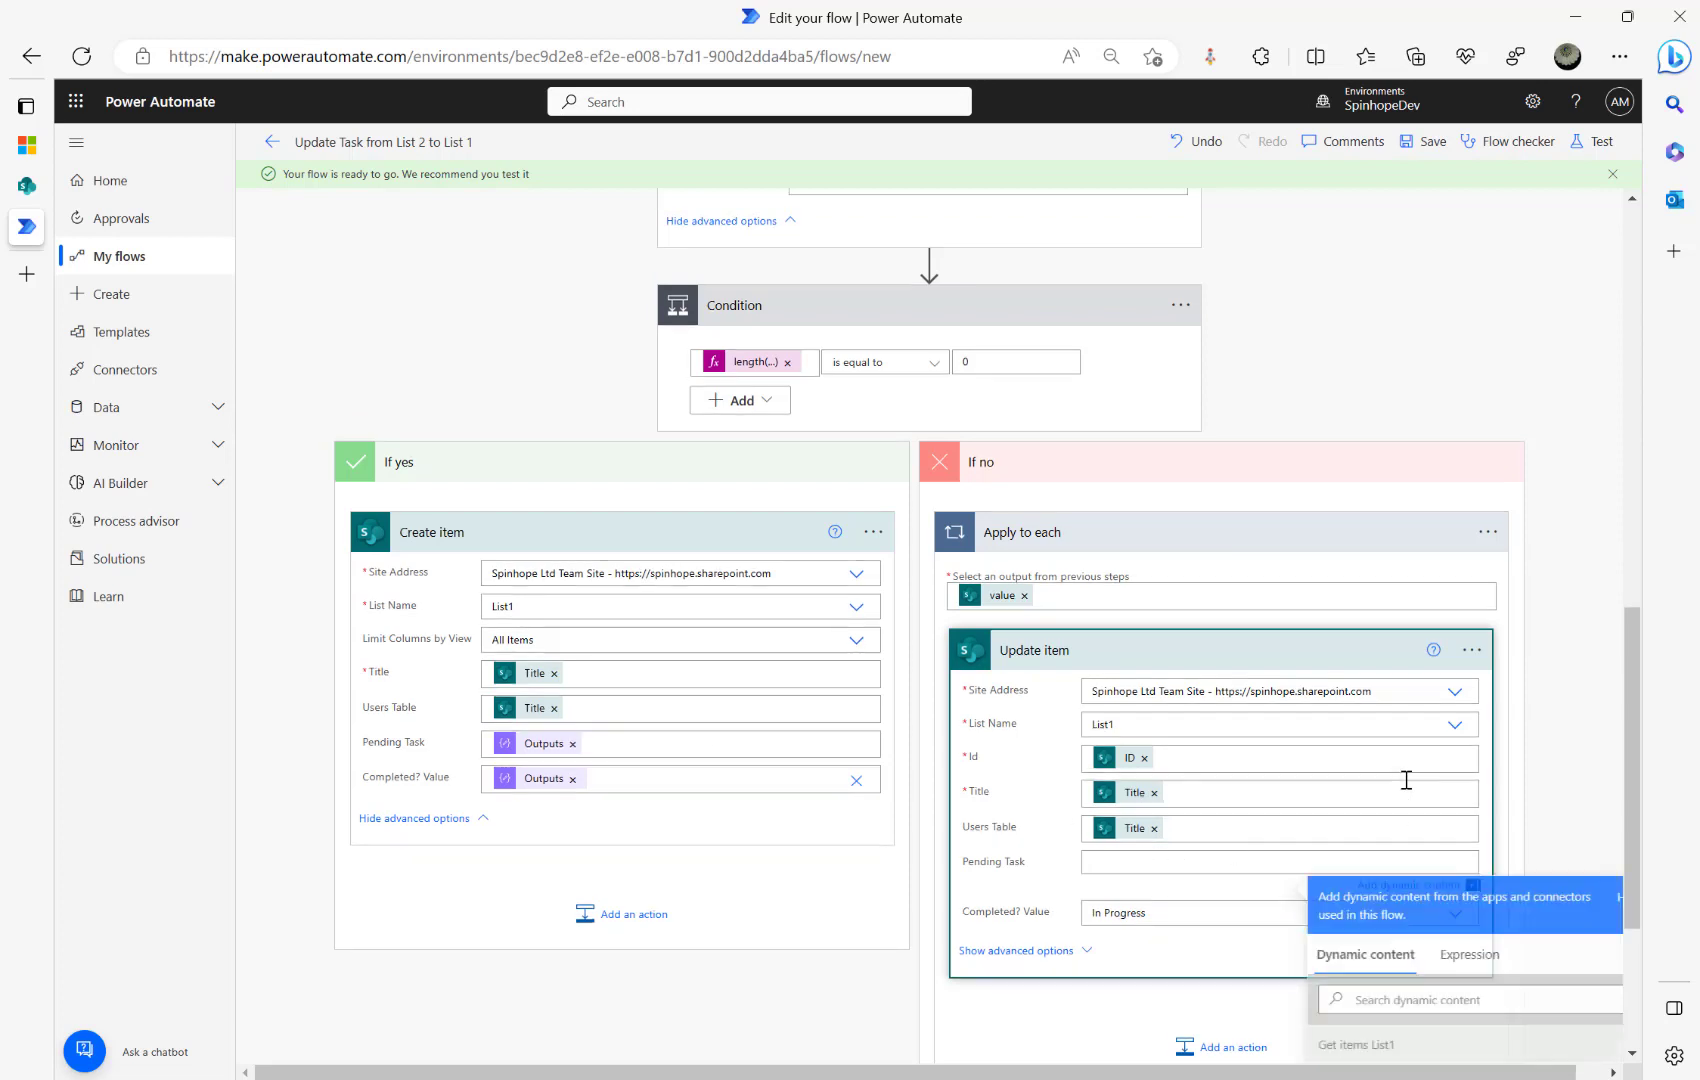
Step: Set the Update item action's Pending Task field to the Outputs of the Pending Task action
scroll(1405, 782, "down", 3)
left_click(1381, 683)
type("output")
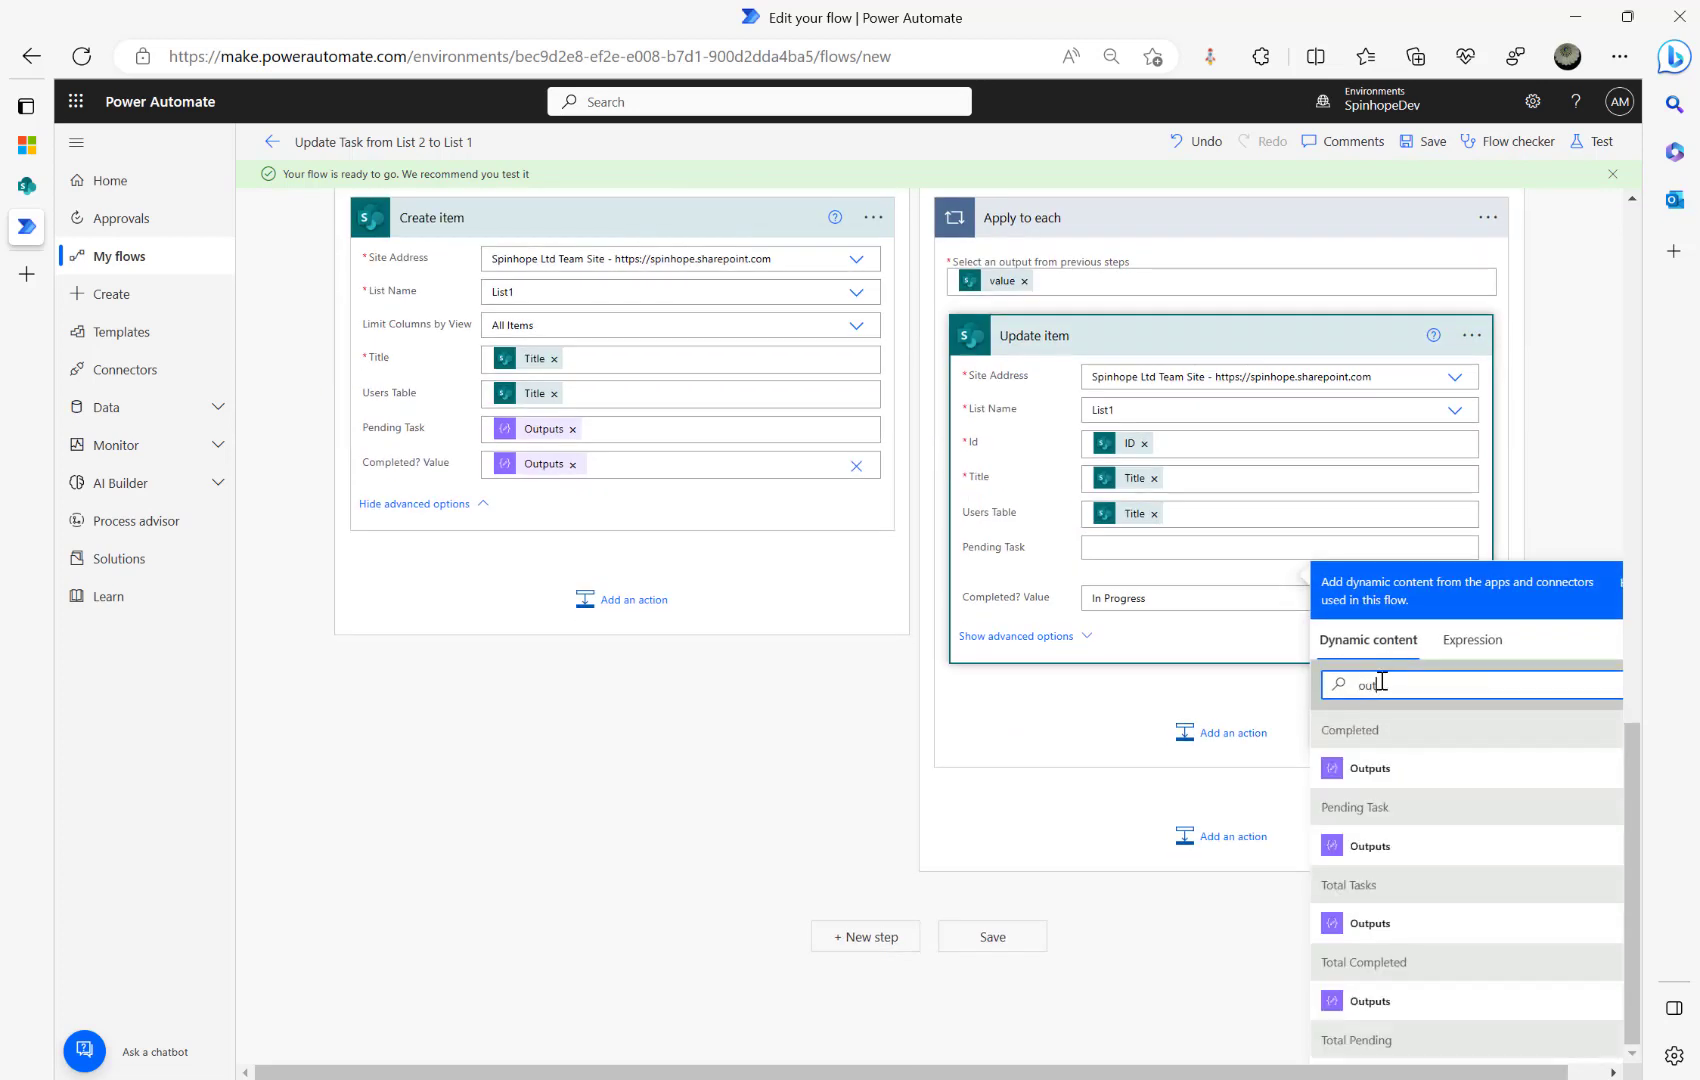
left_click(1370, 846)
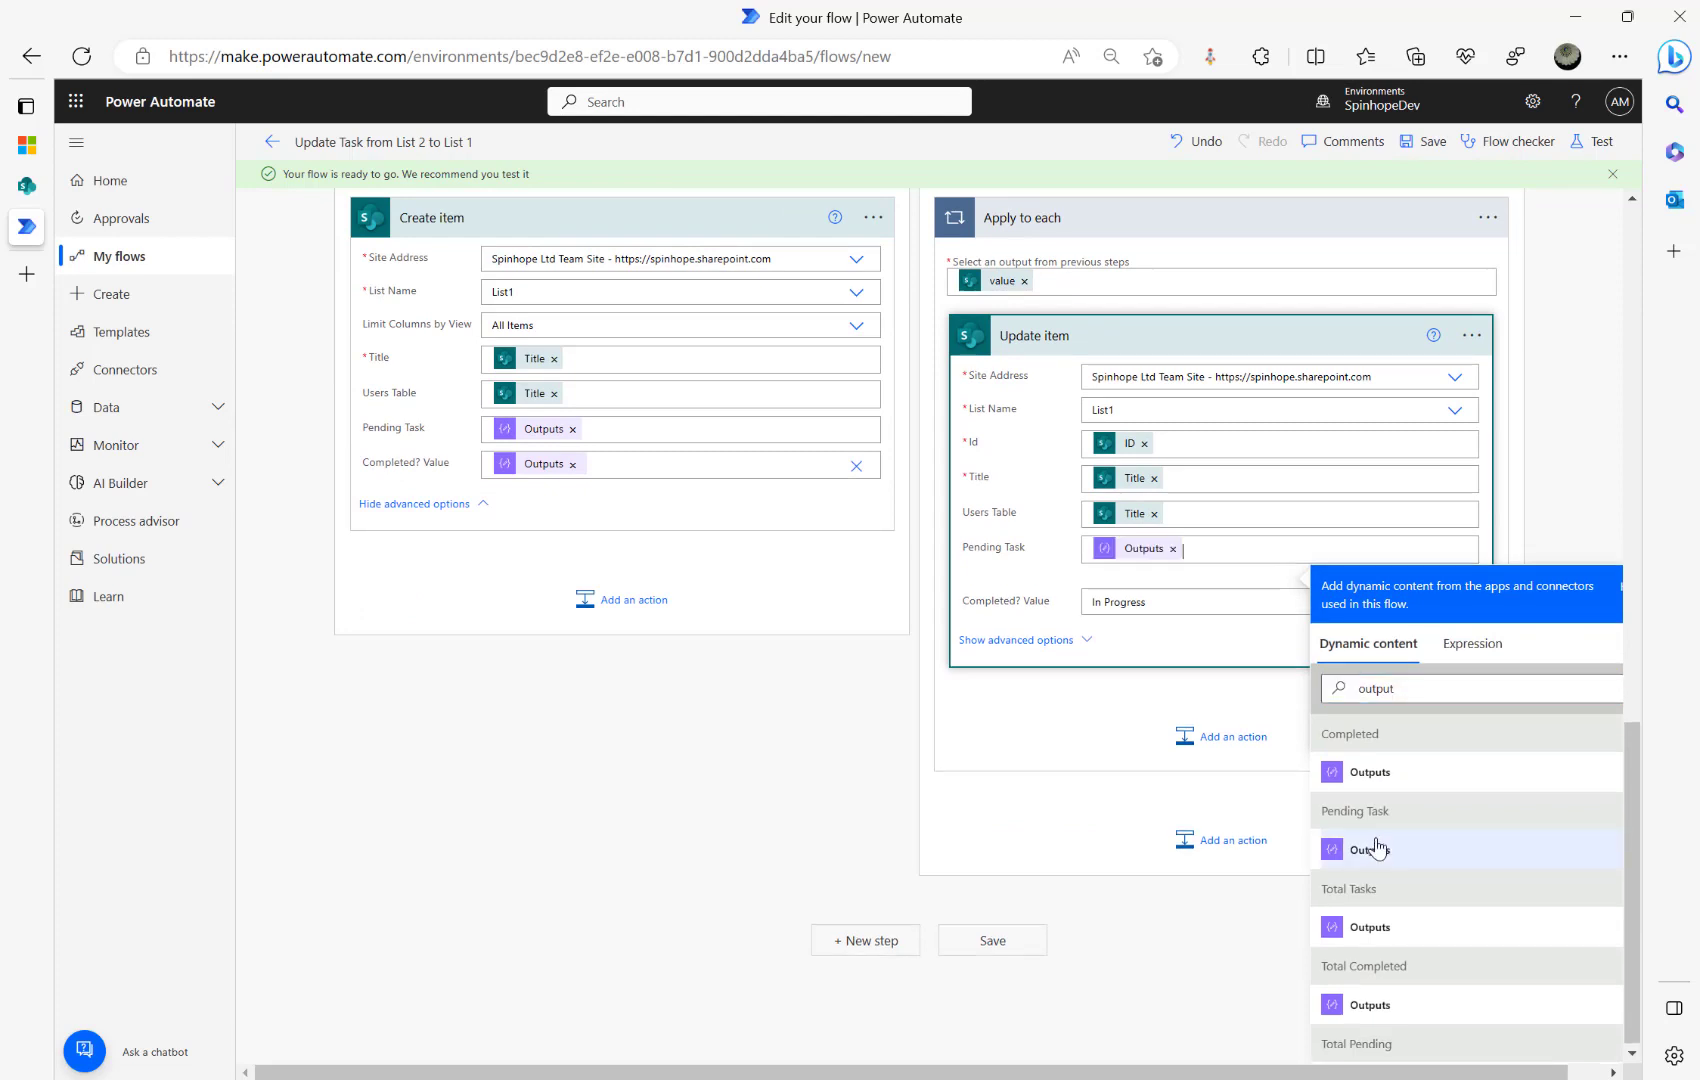
Step: Set the Update item action's Completed? Value to a custom value with the Completed action's Outputs, and save the flow
left_click(1144, 606)
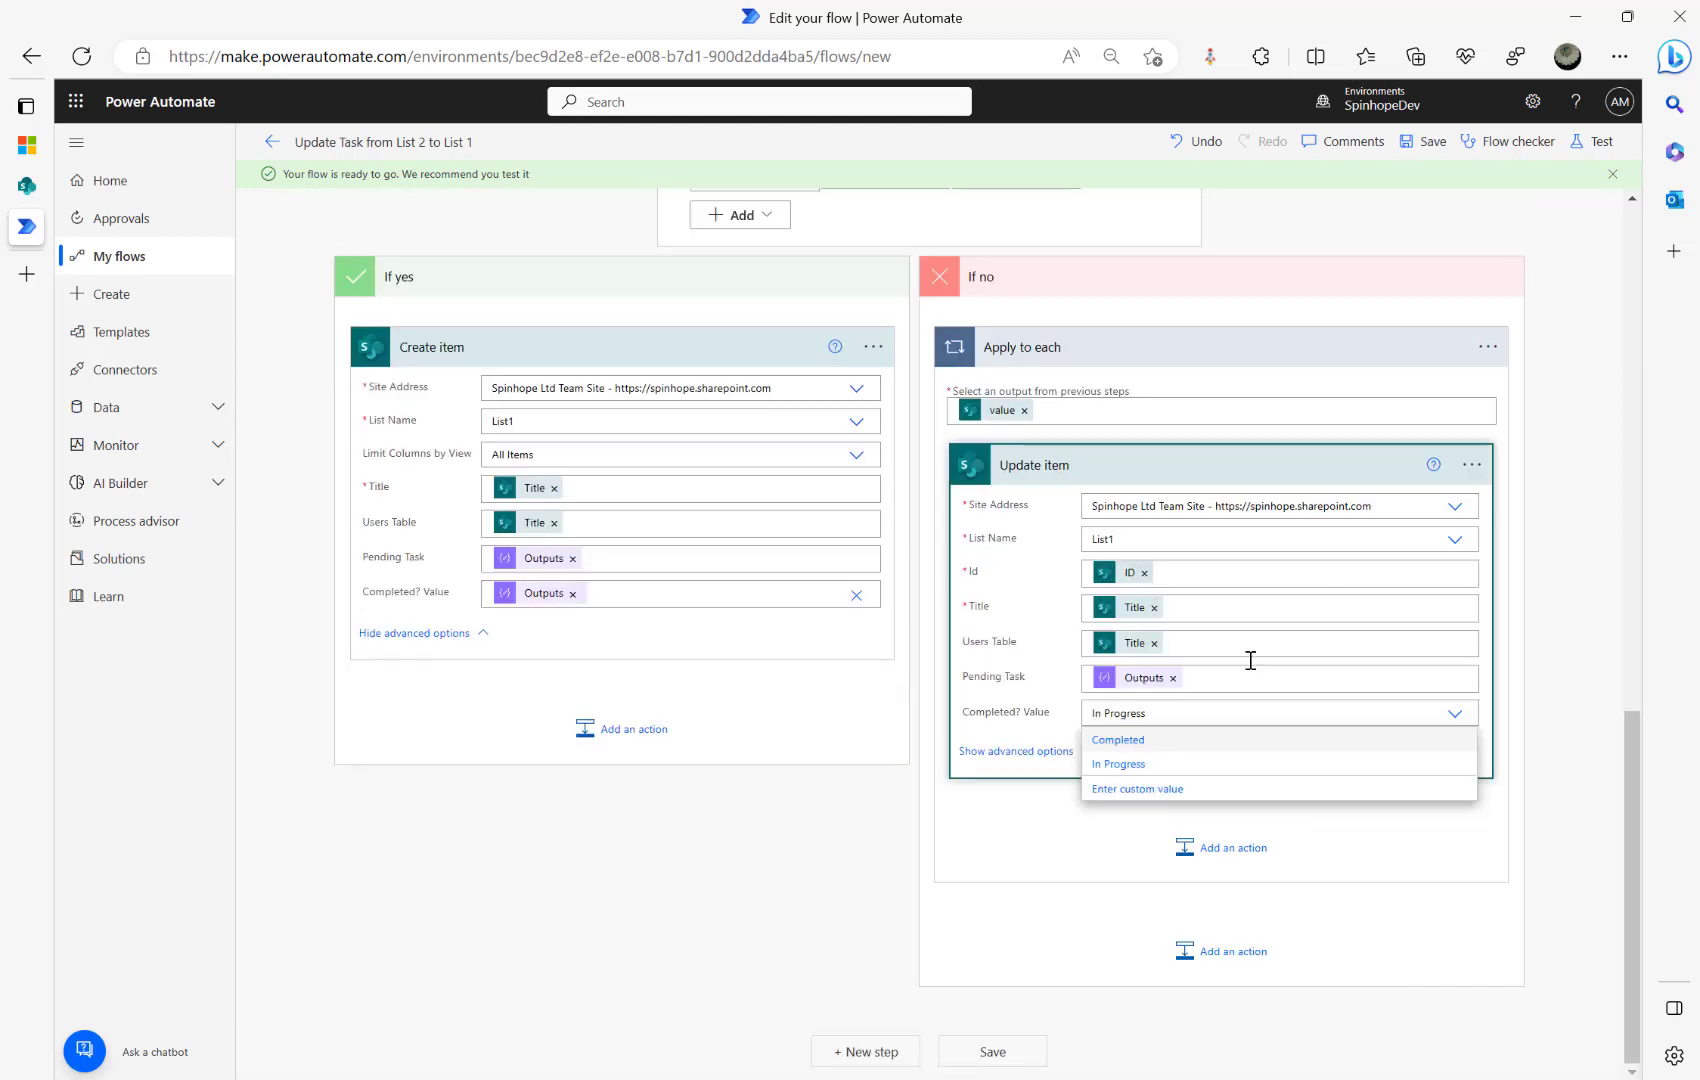
left_click(1136, 792)
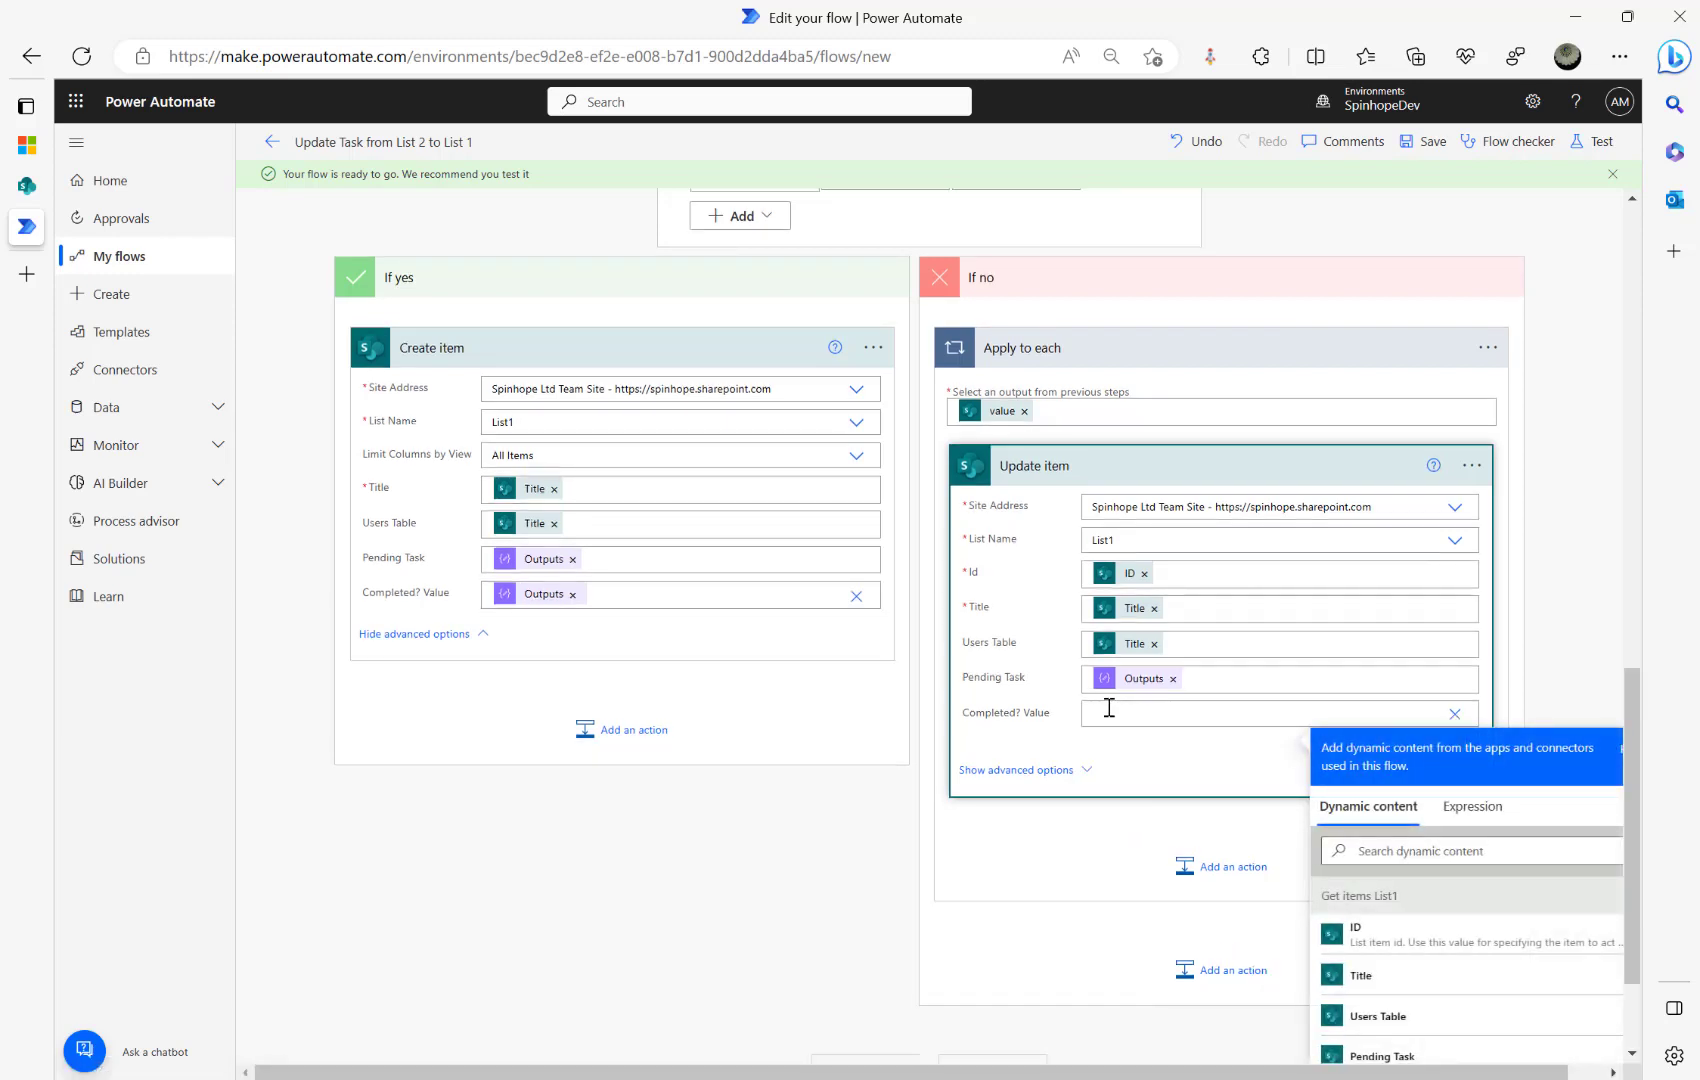
left_click(1388, 848)
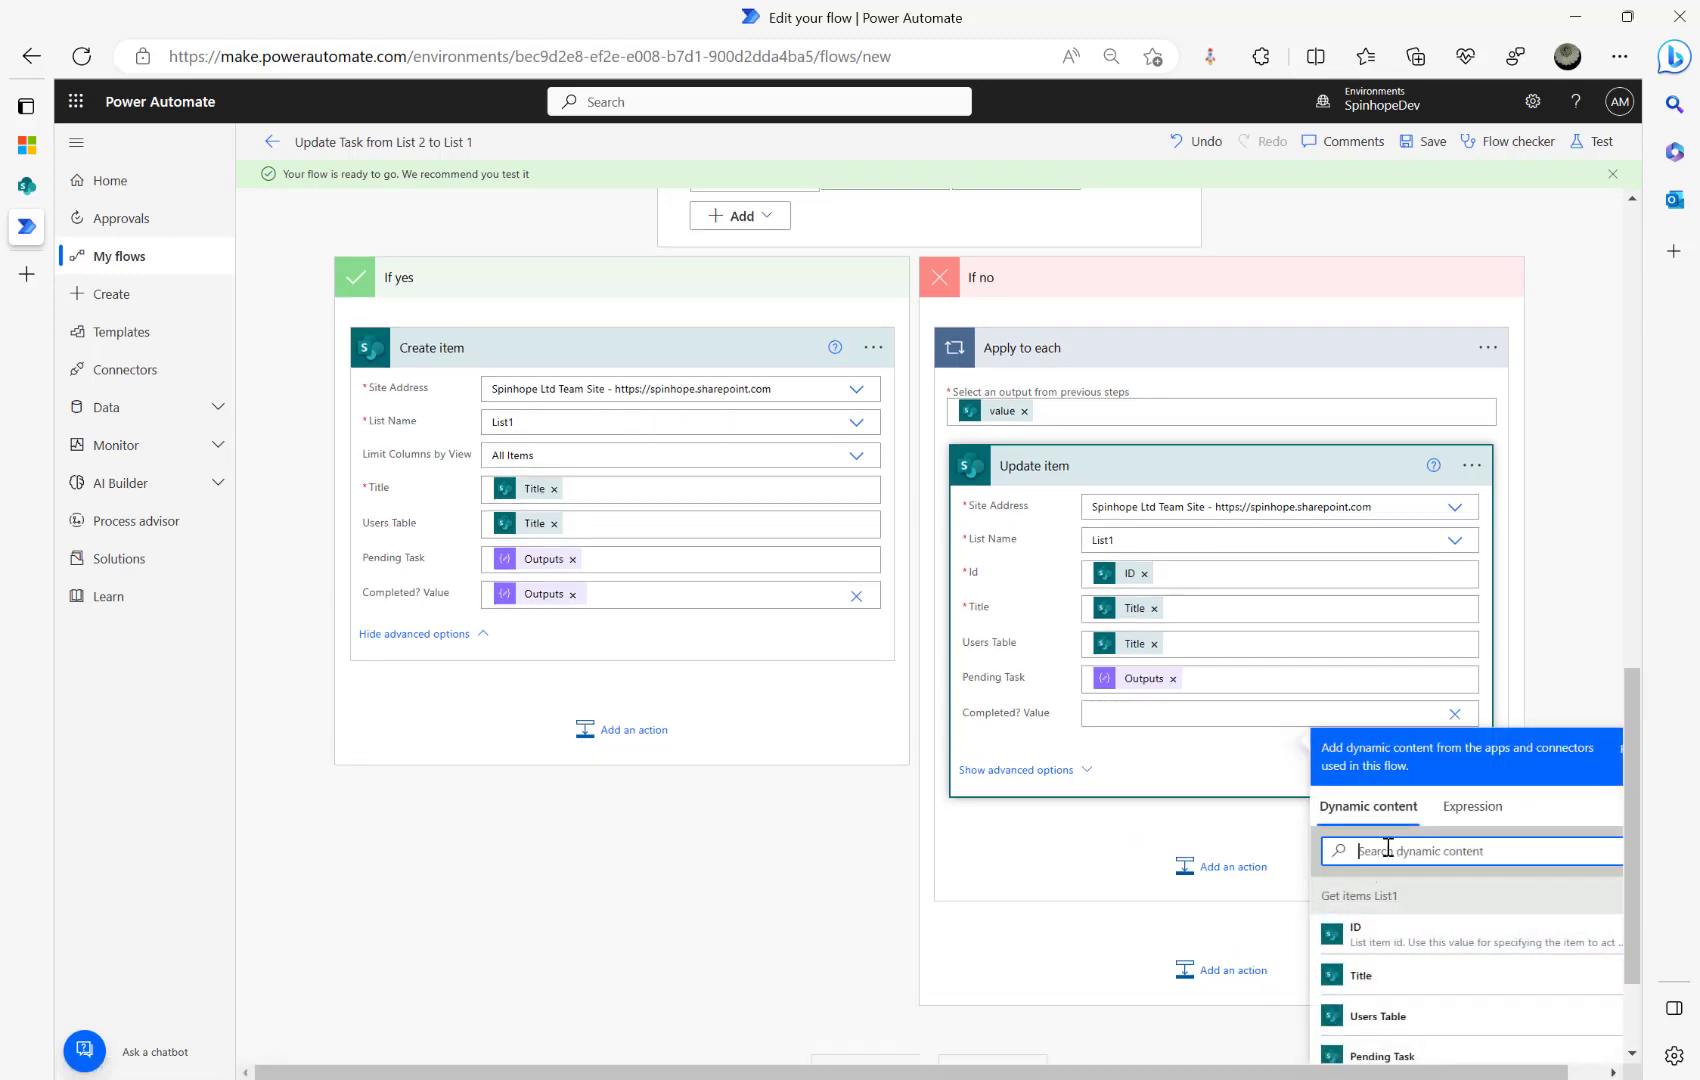
type("output")
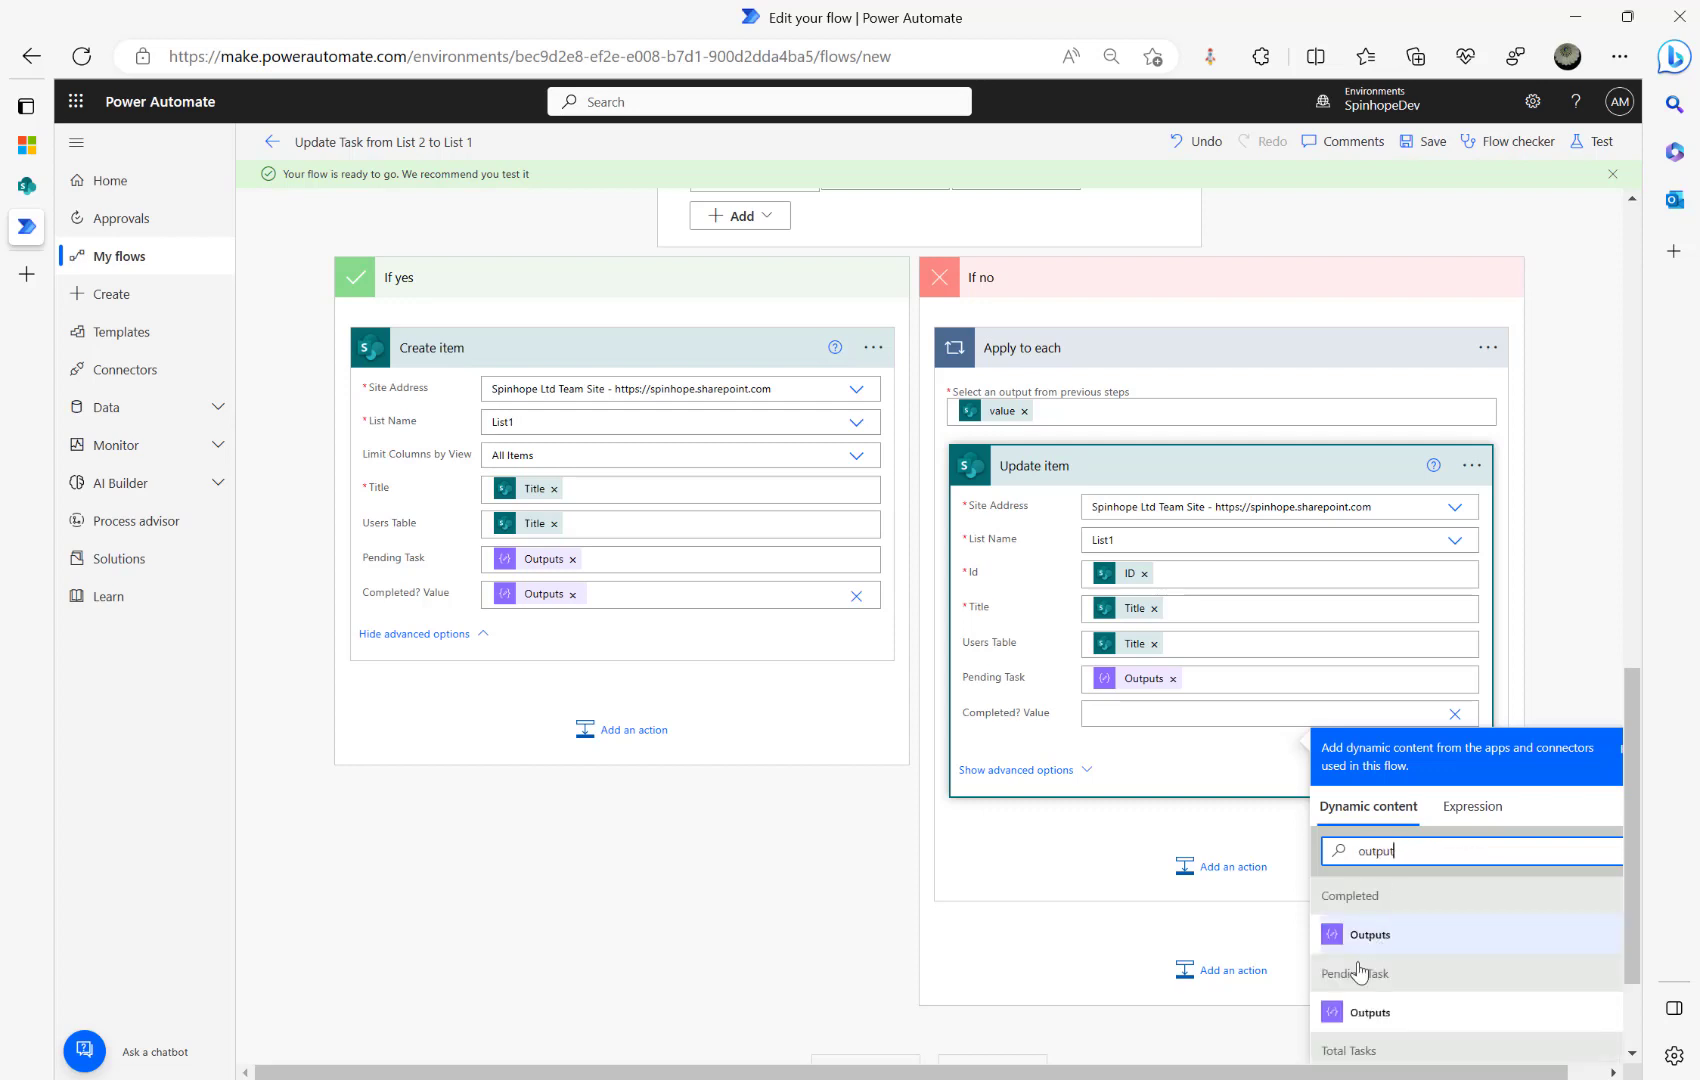
left_click(1370, 935)
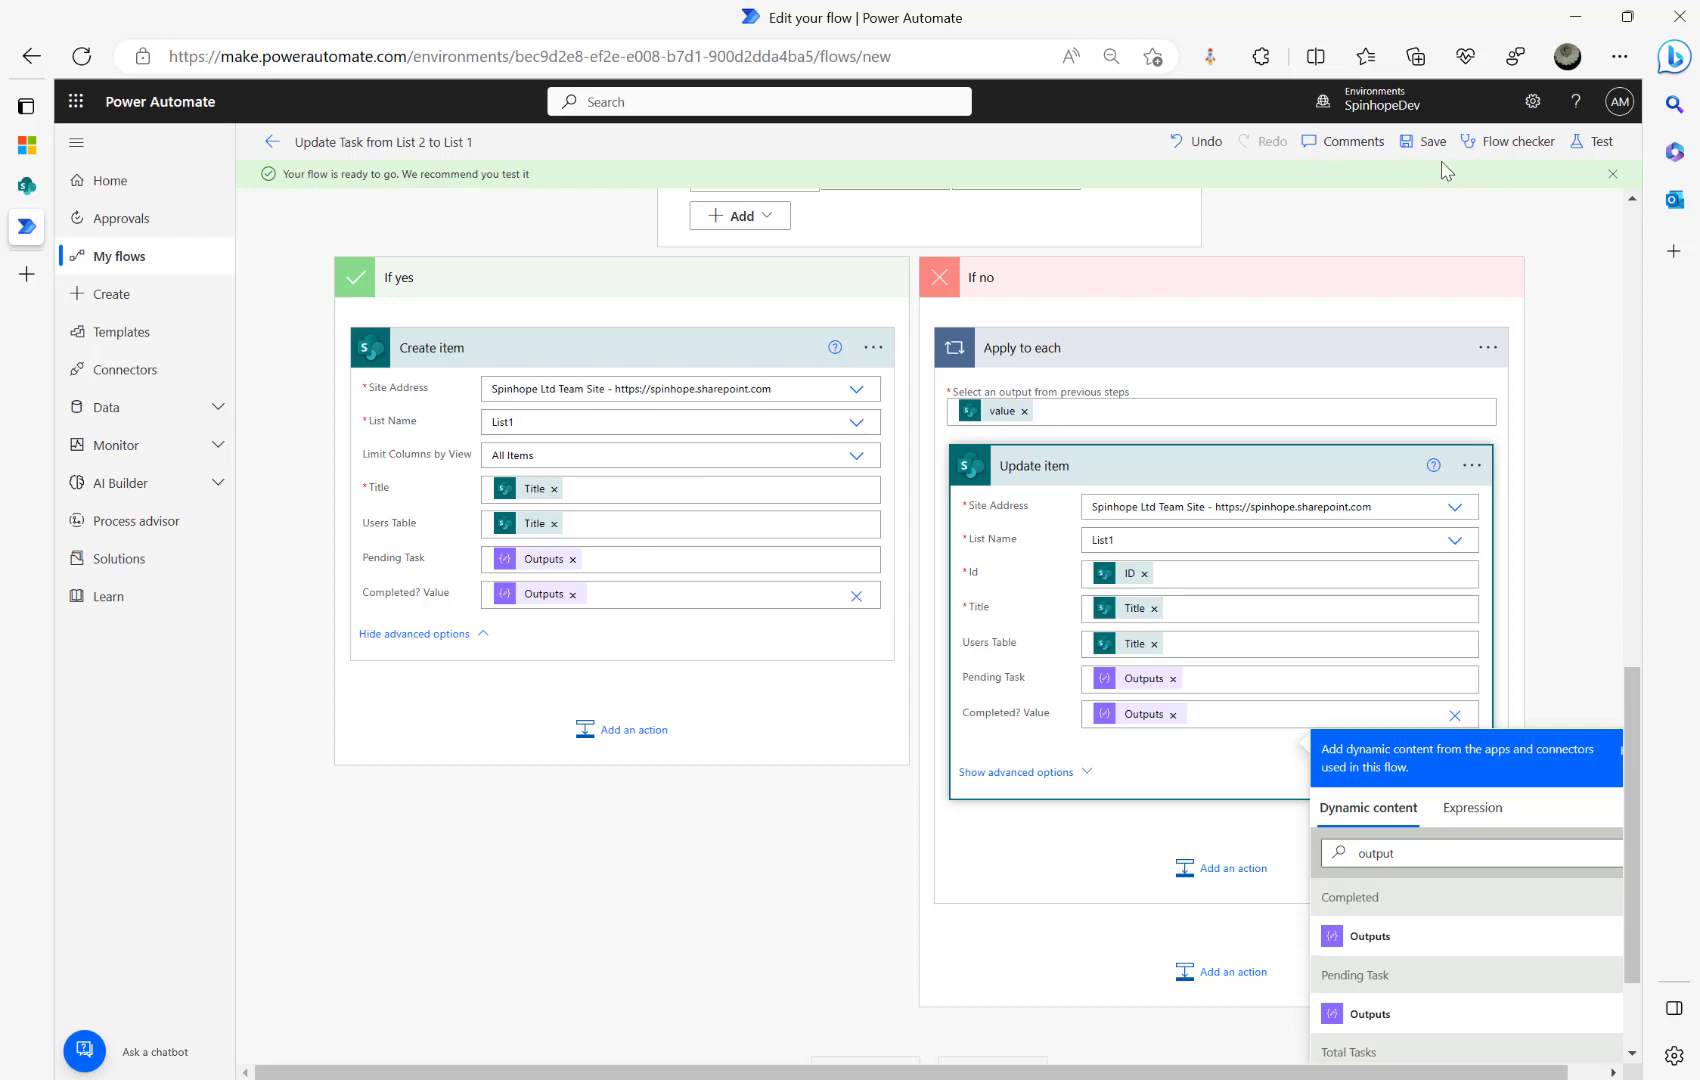
left_click(1415, 146)
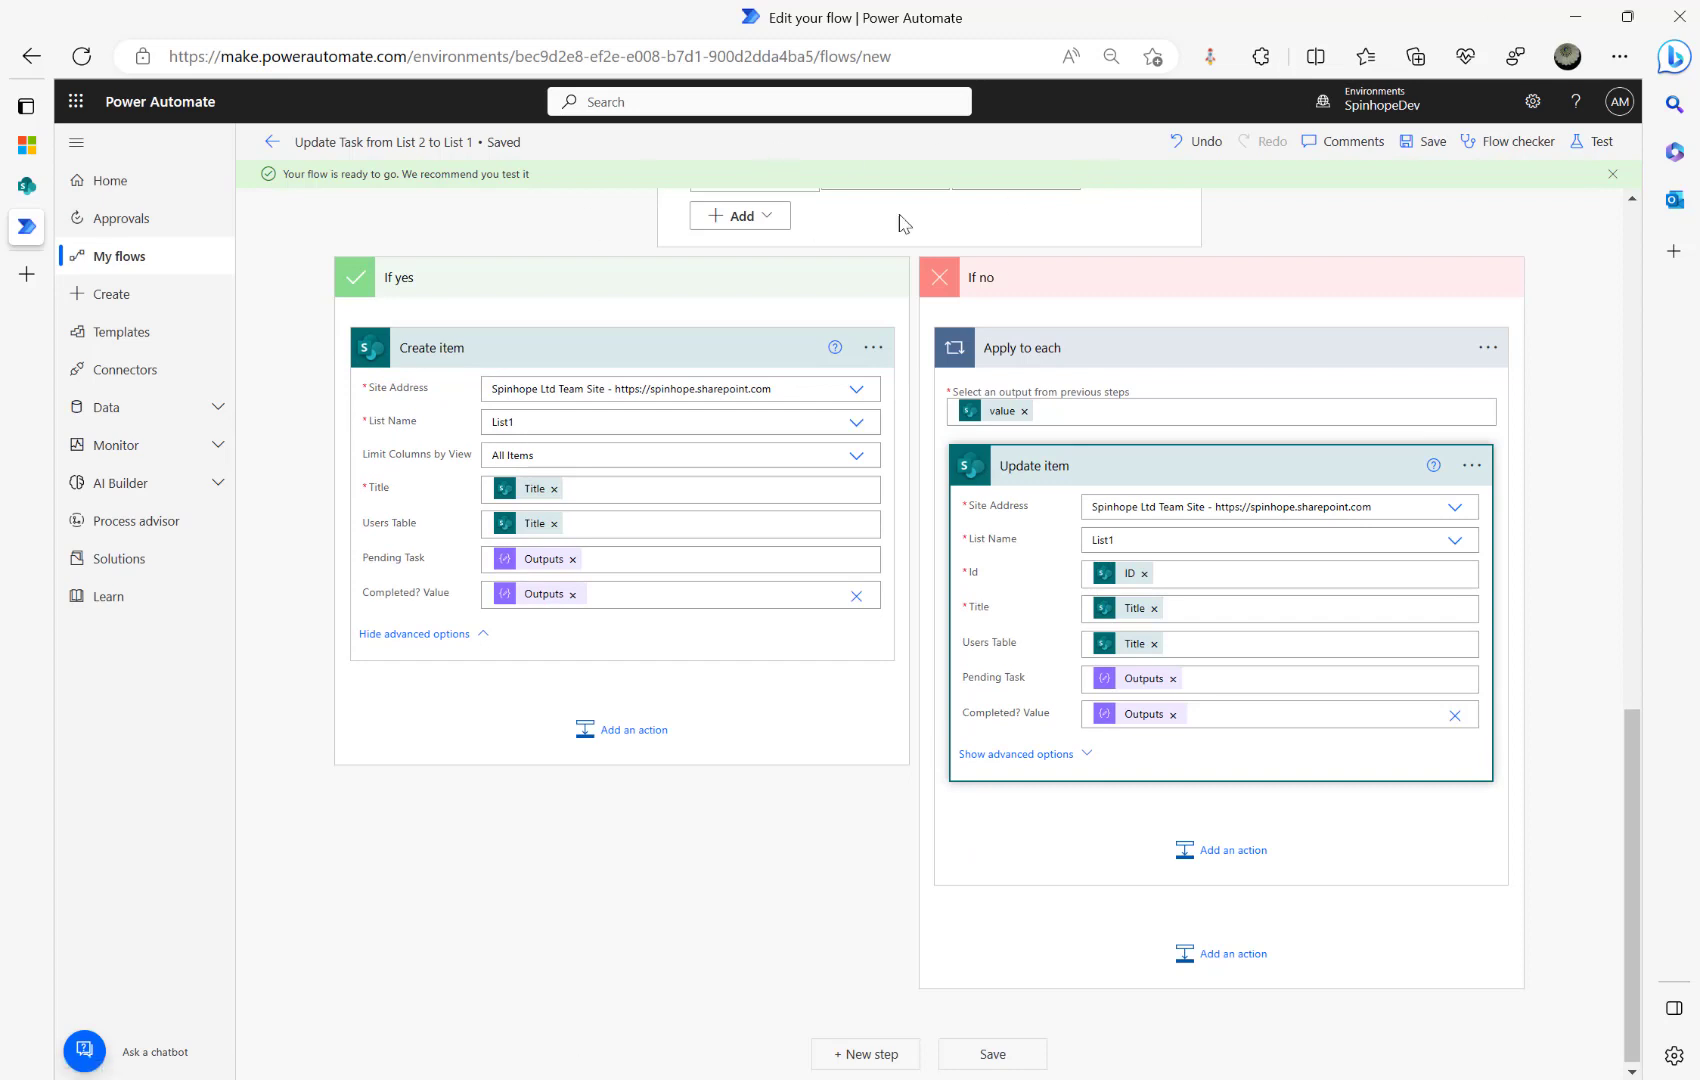
Step: Check List1 in SharePoint, and test the flow automatically with the preselected recently used trigger
left_click(27, 185)
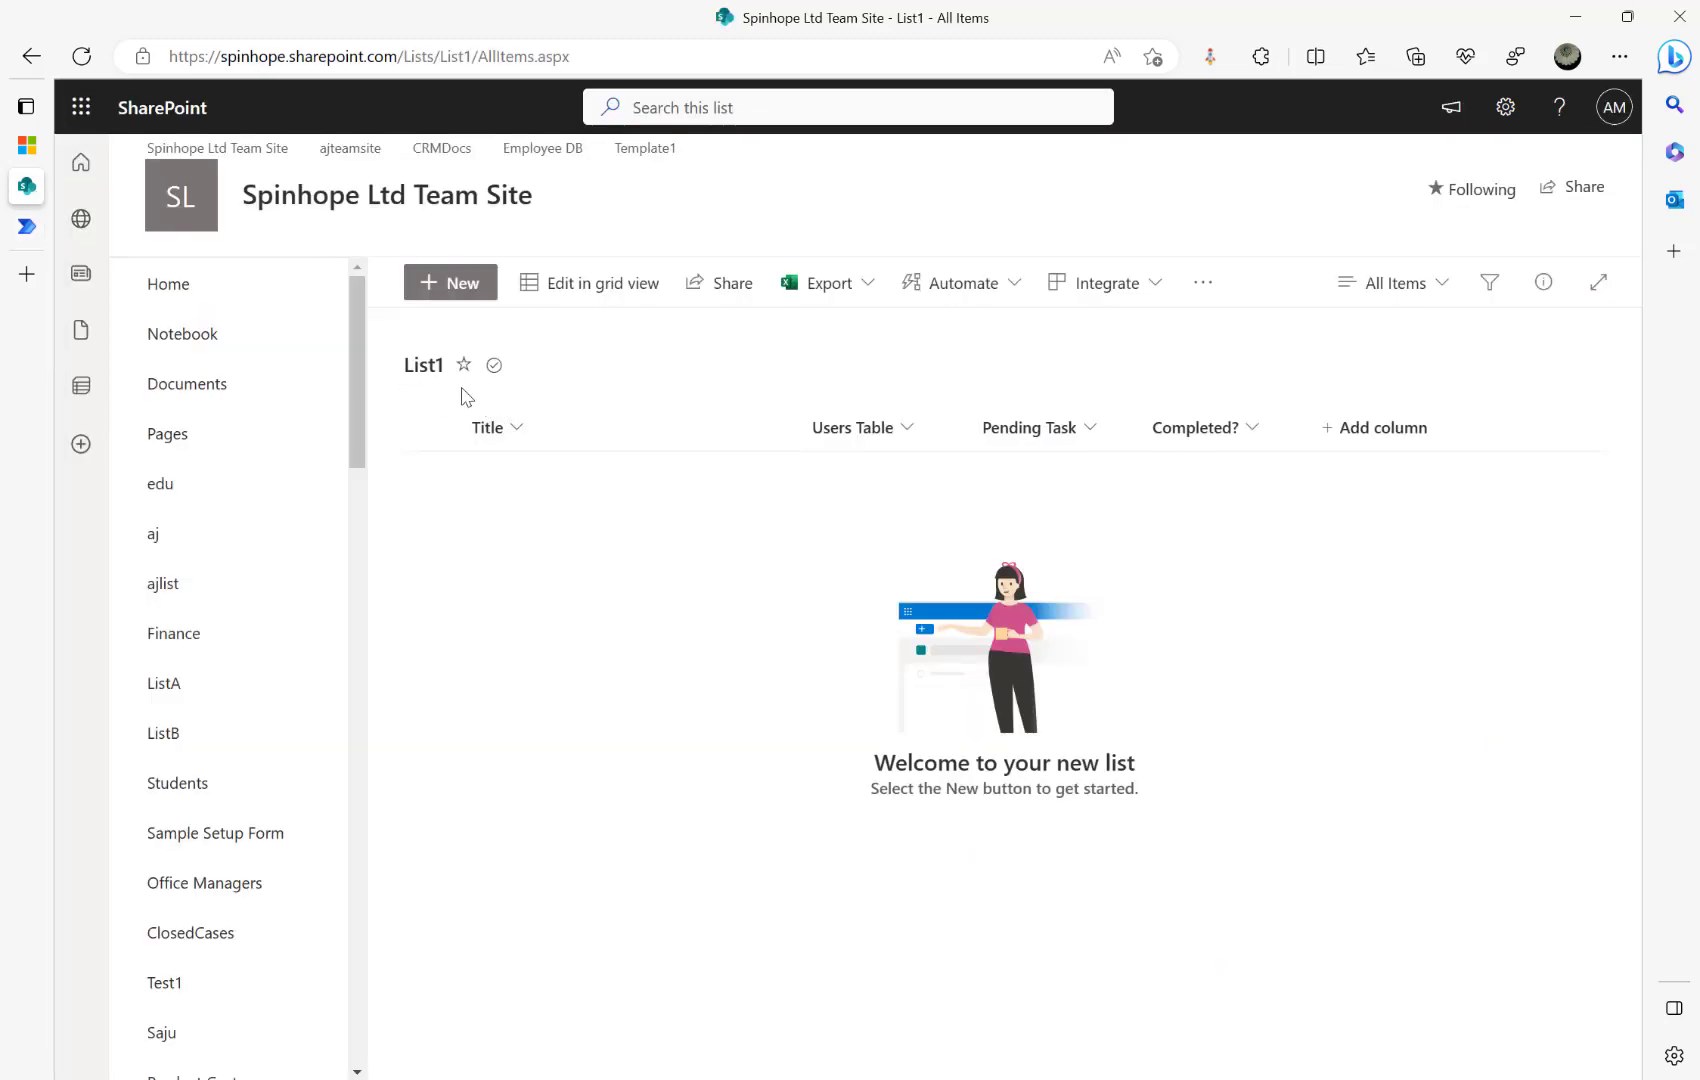
left_click(27, 226)
left_click(1578, 148)
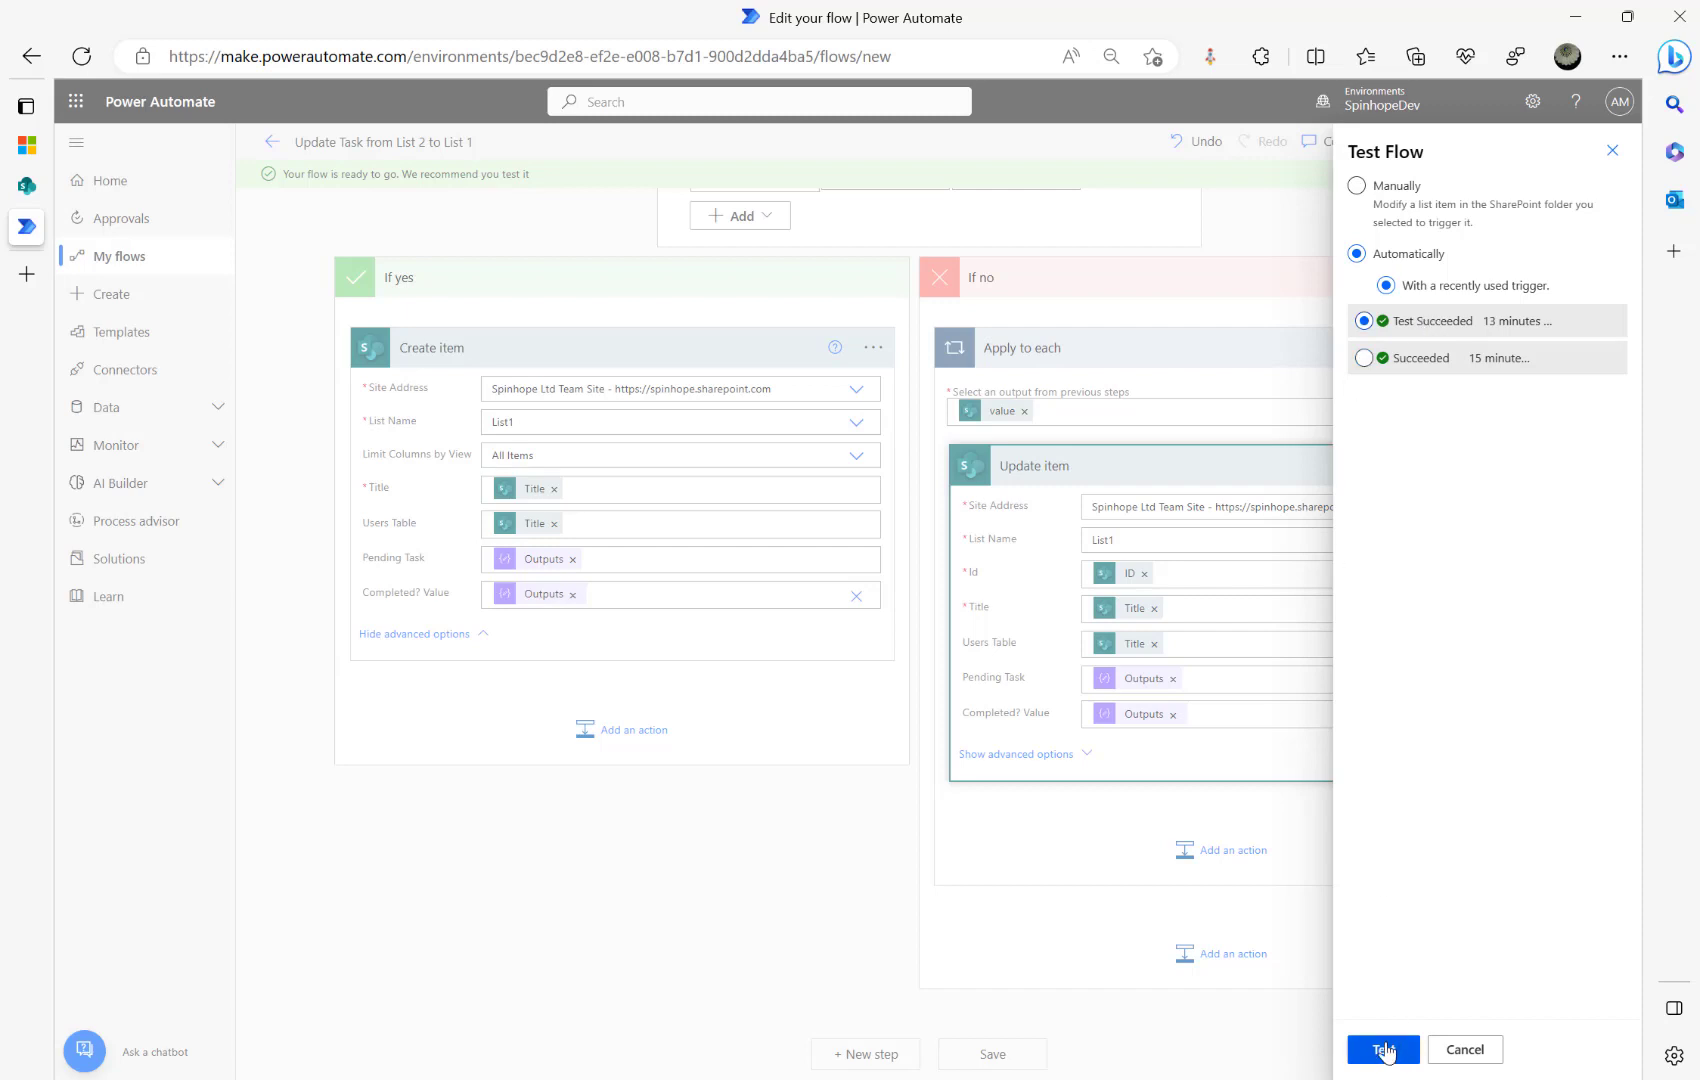
left_click(1383, 1050)
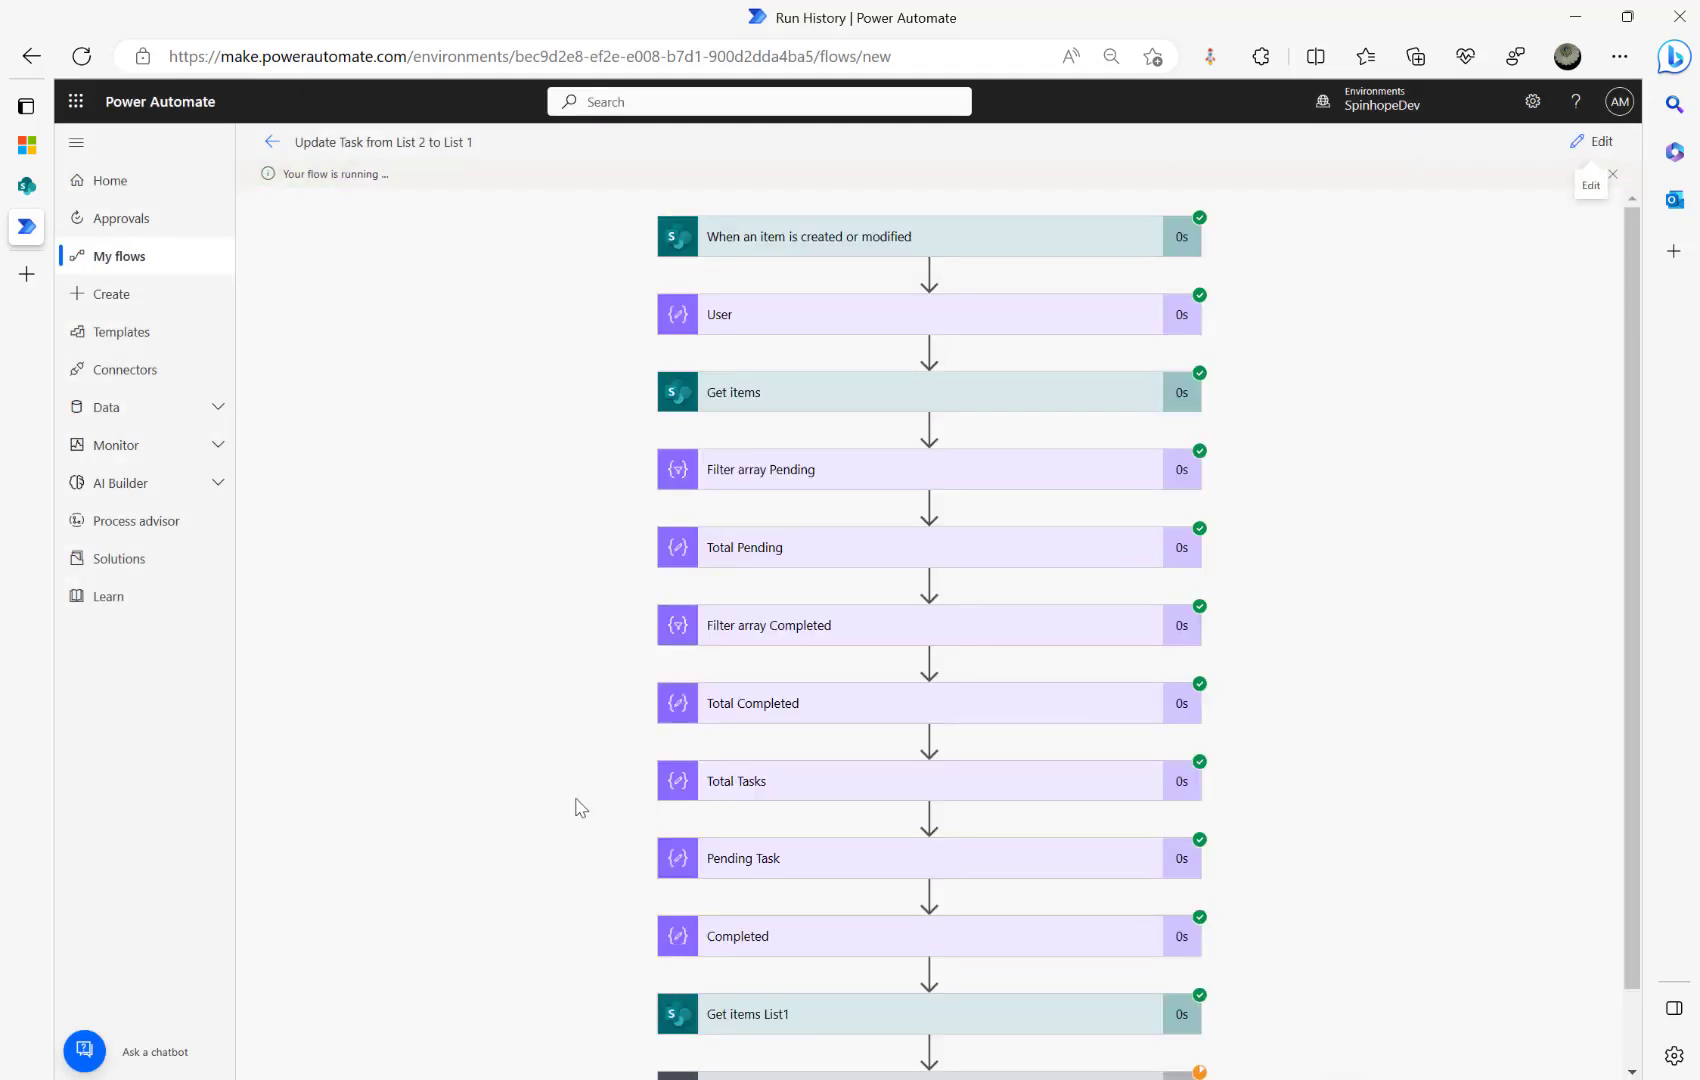
Step: Inspect the Condition and Create item results of the test run, and reload List1 in SharePoint to check its items
scroll(577, 805, "down", 2)
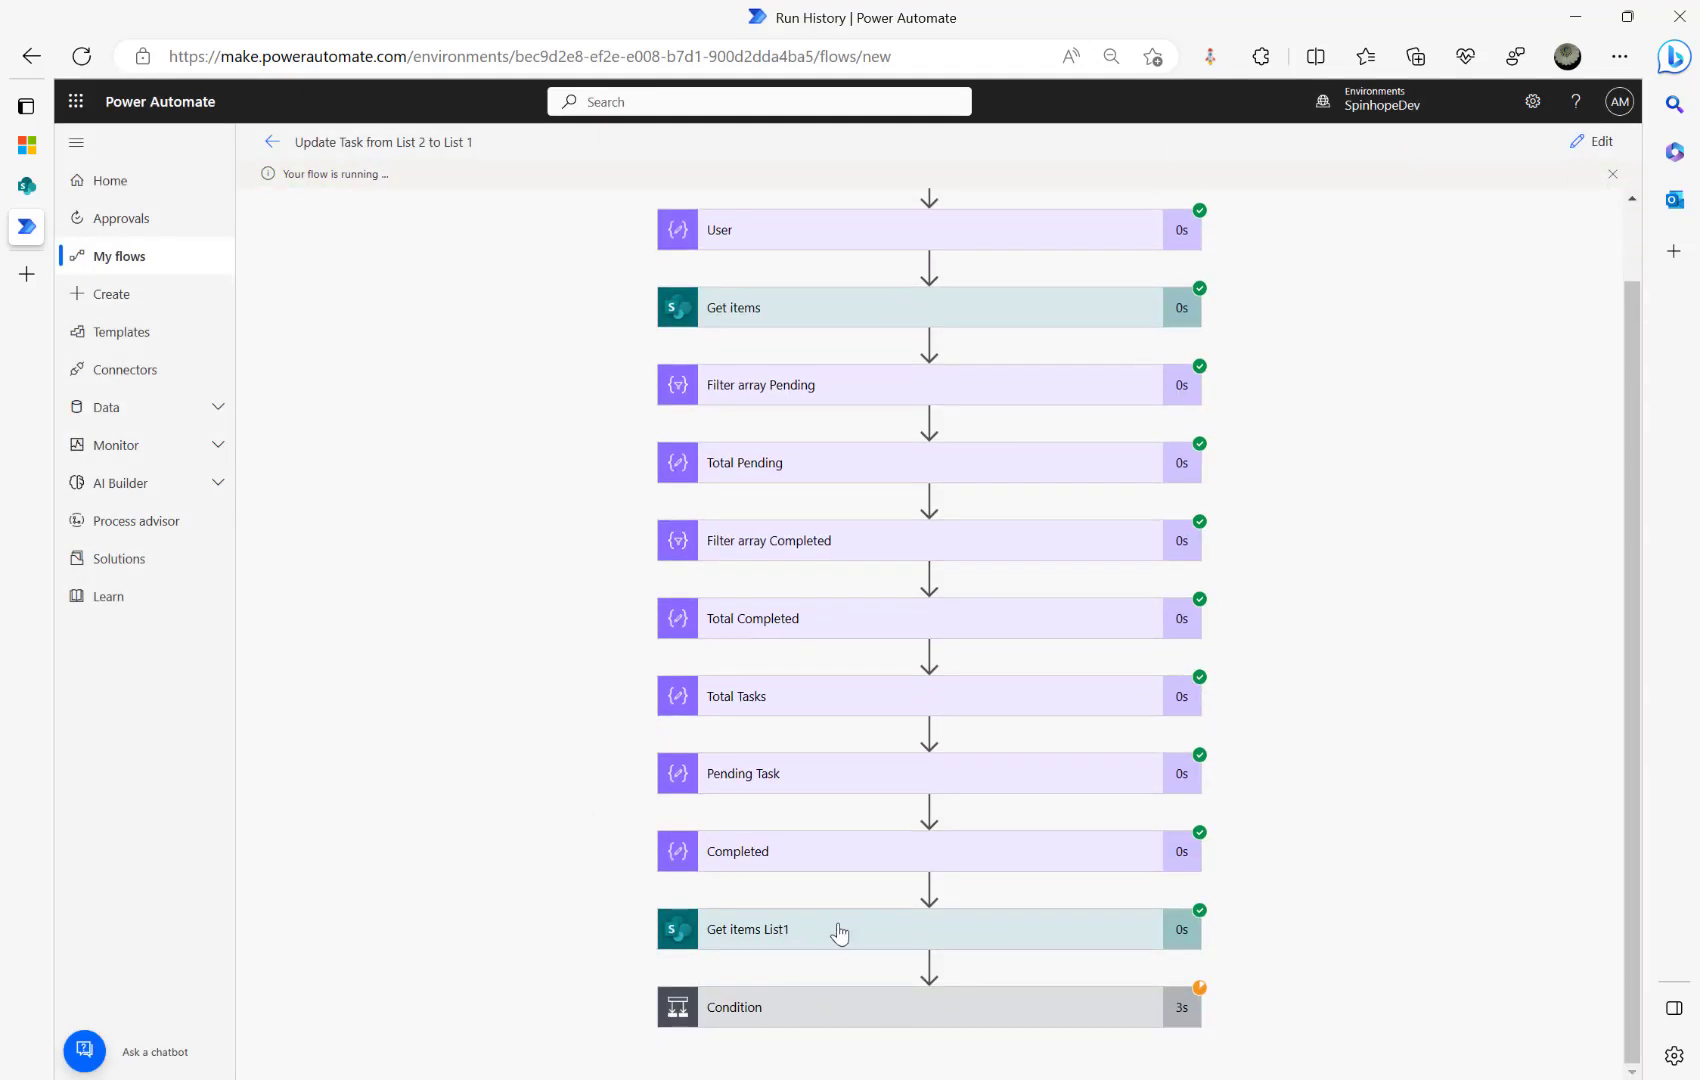
left_click(850, 1020)
scroll(911, 922, "down", 3)
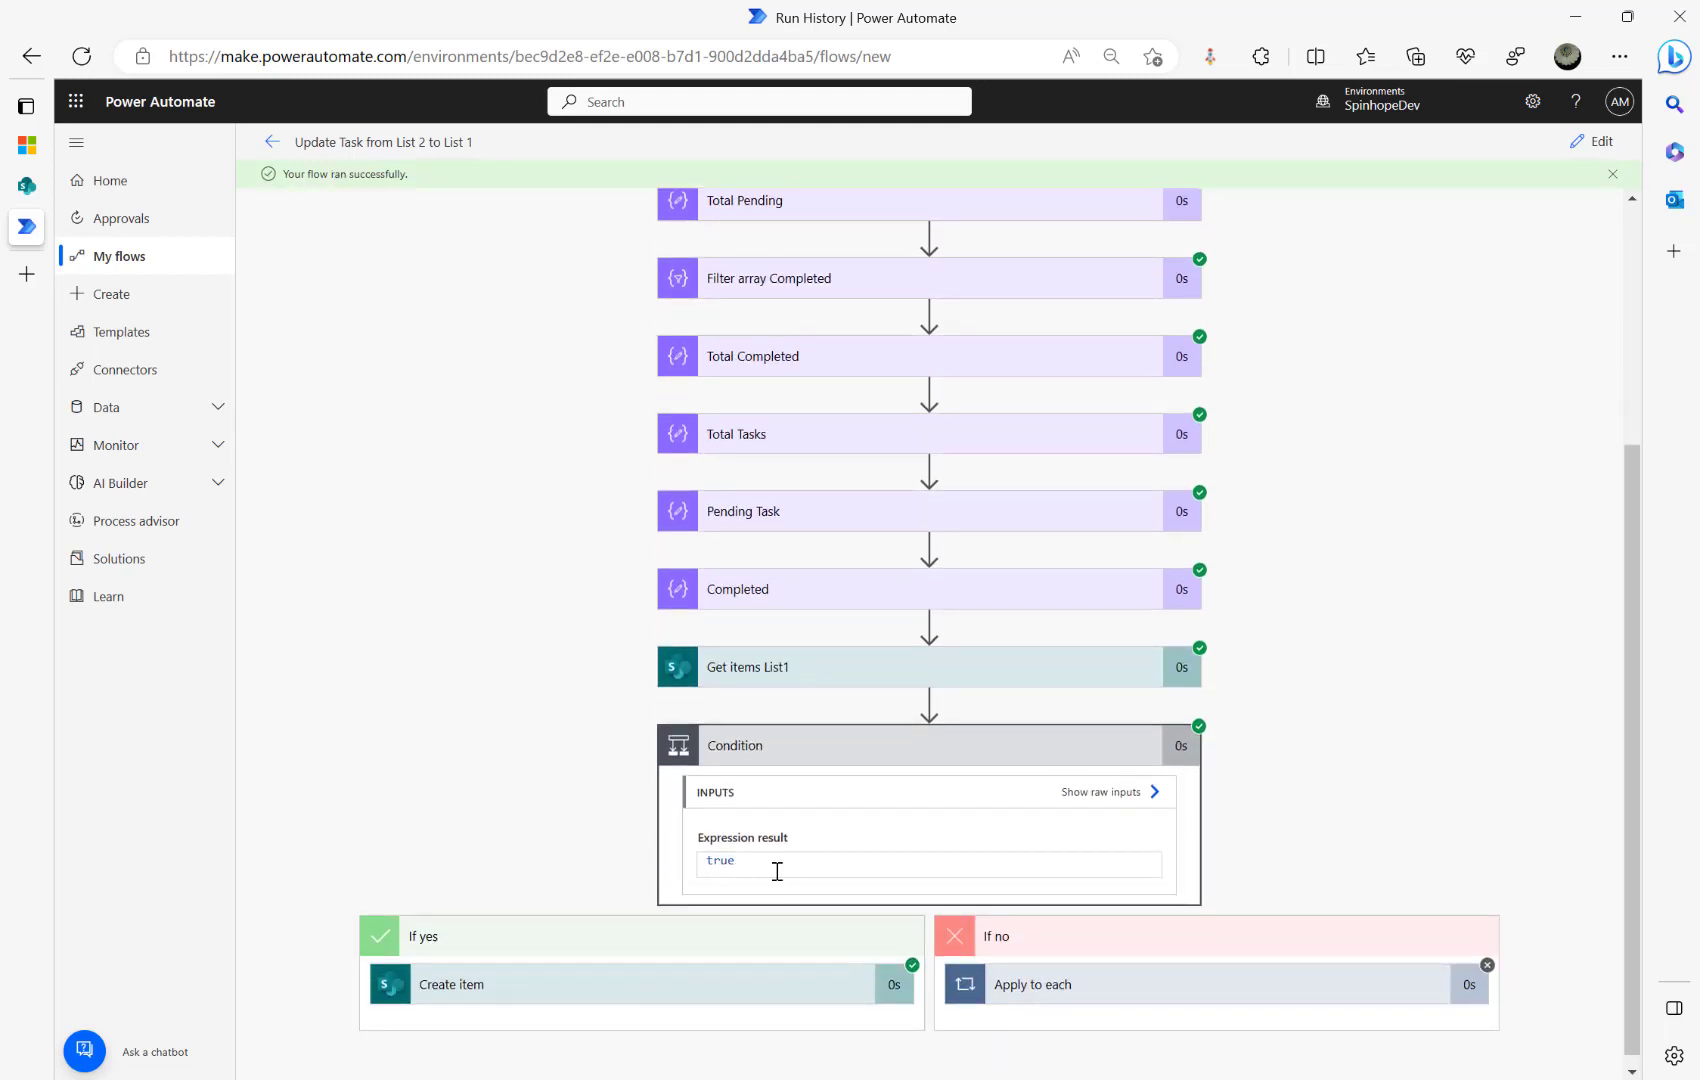
left_click(614, 985)
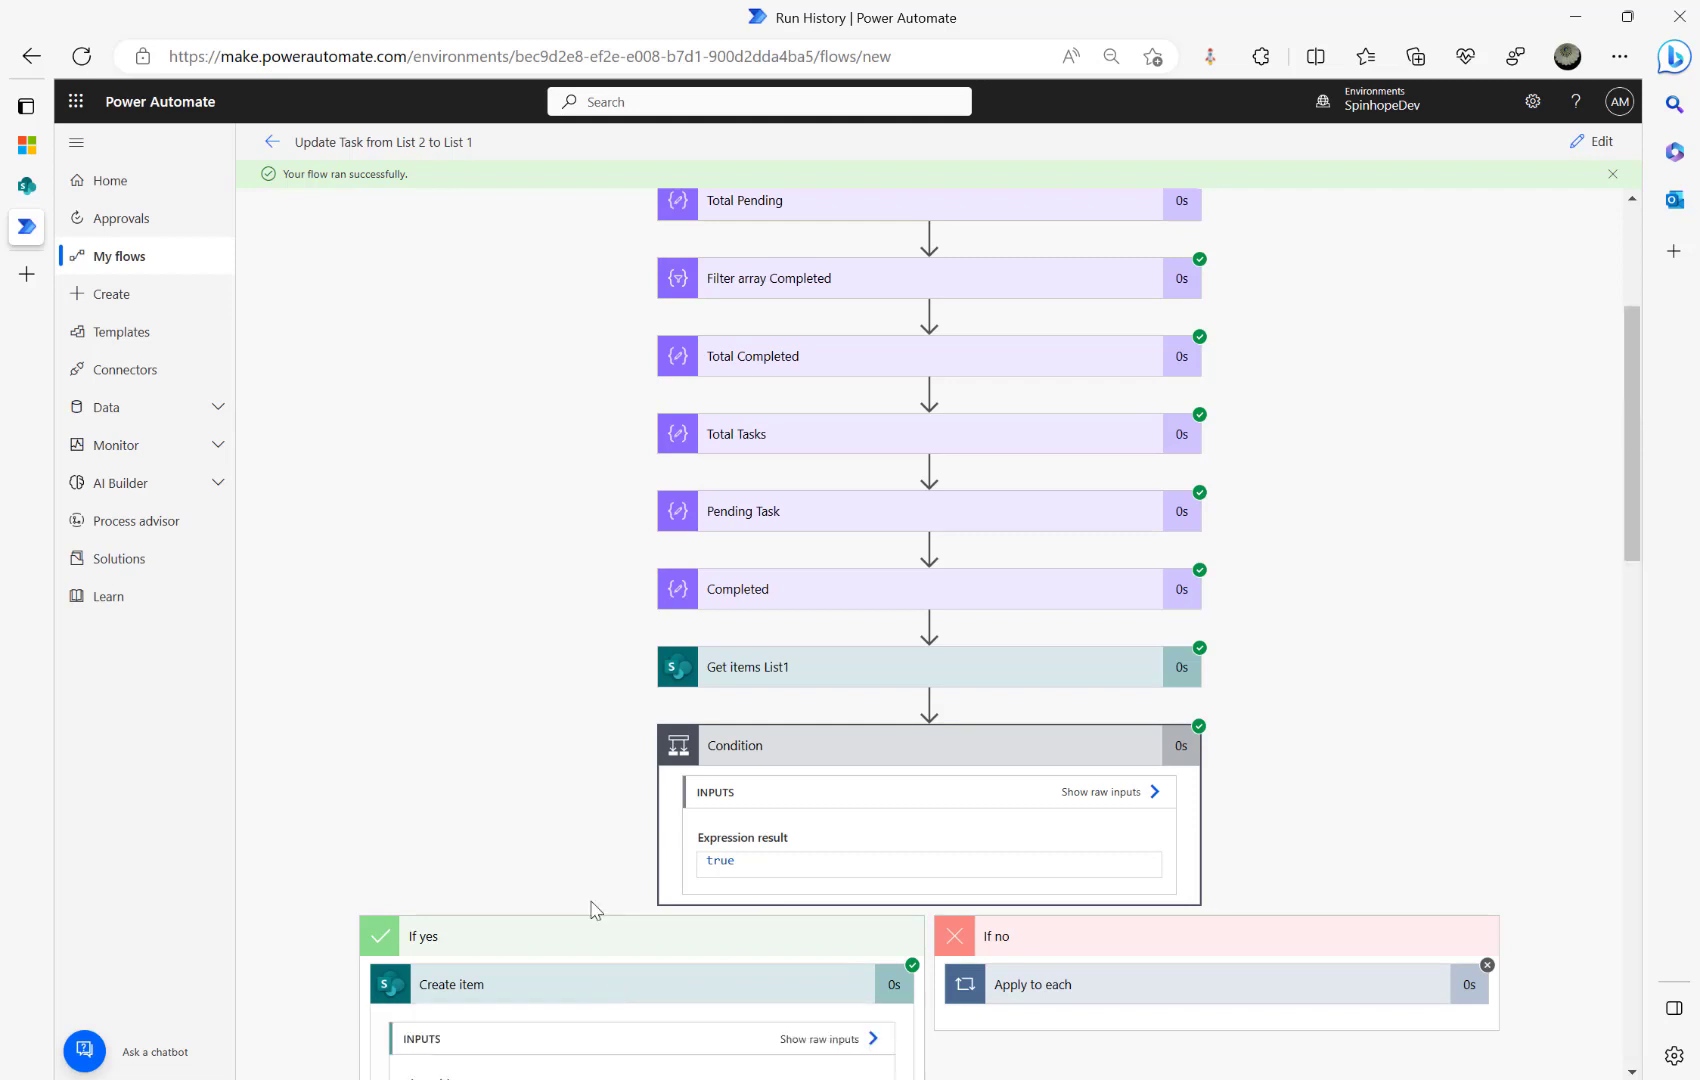
scroll(596, 918, "down", 3)
left_click(27, 185)
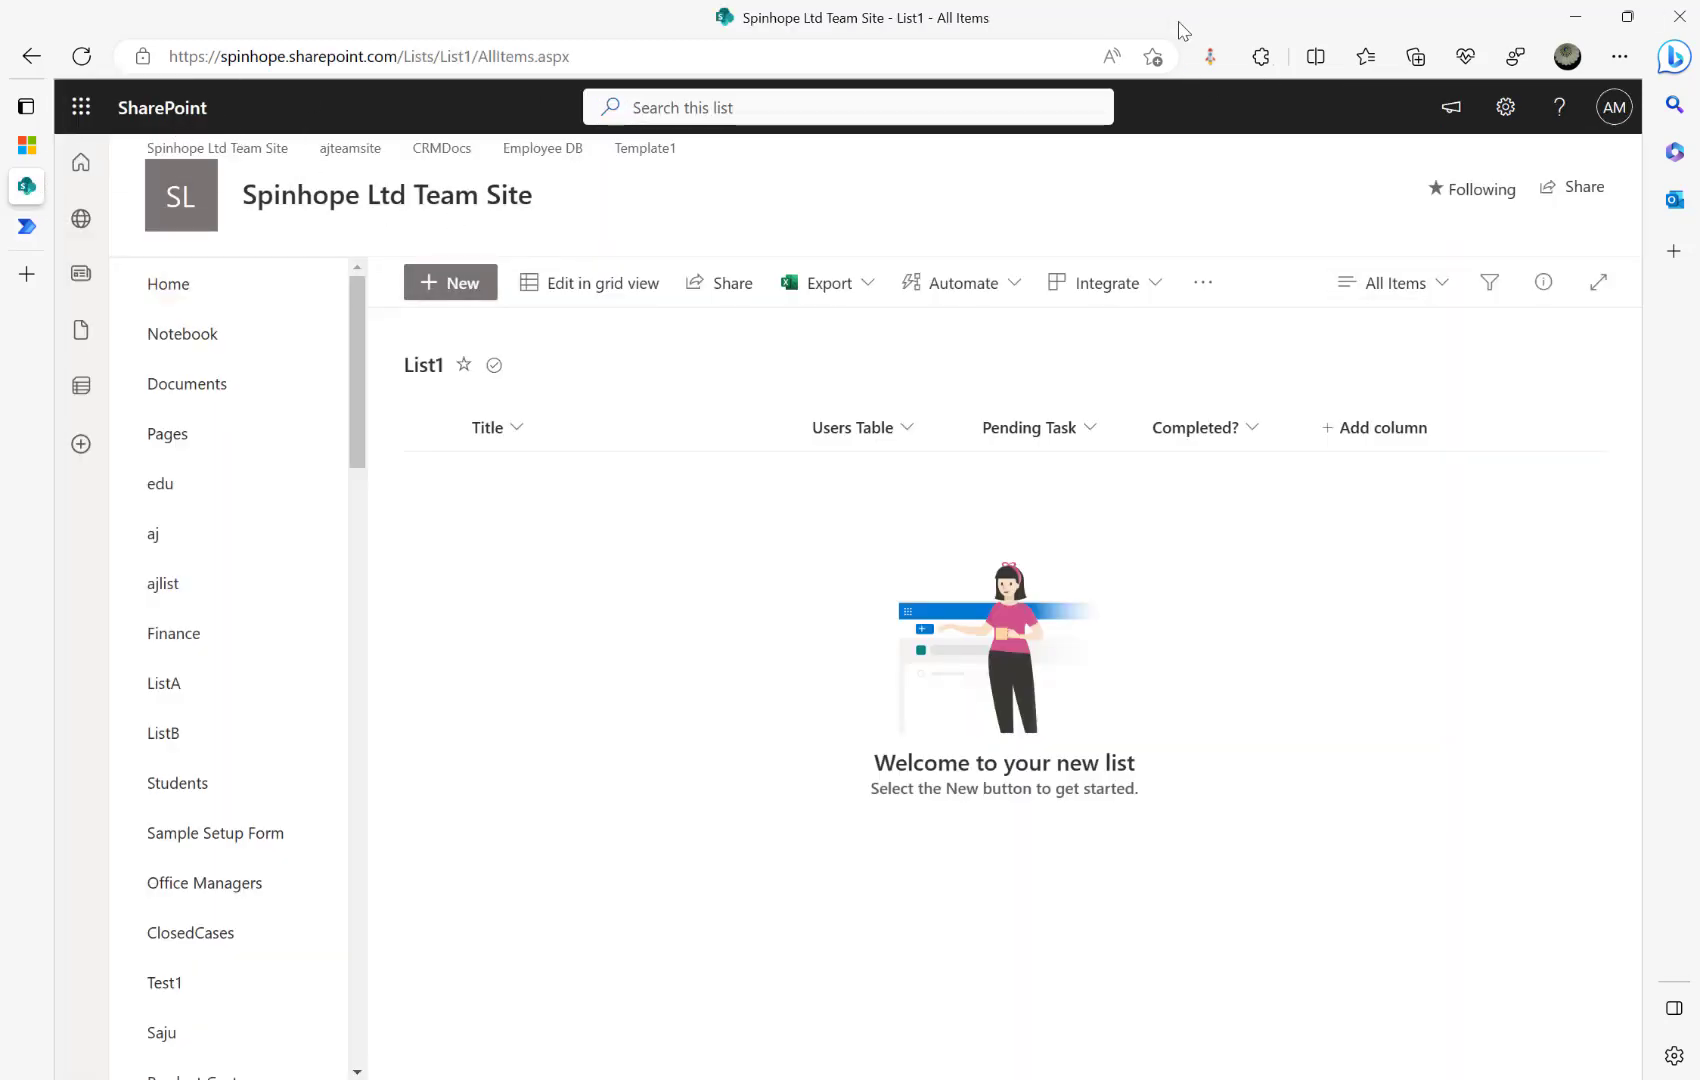
left_click(82, 56)
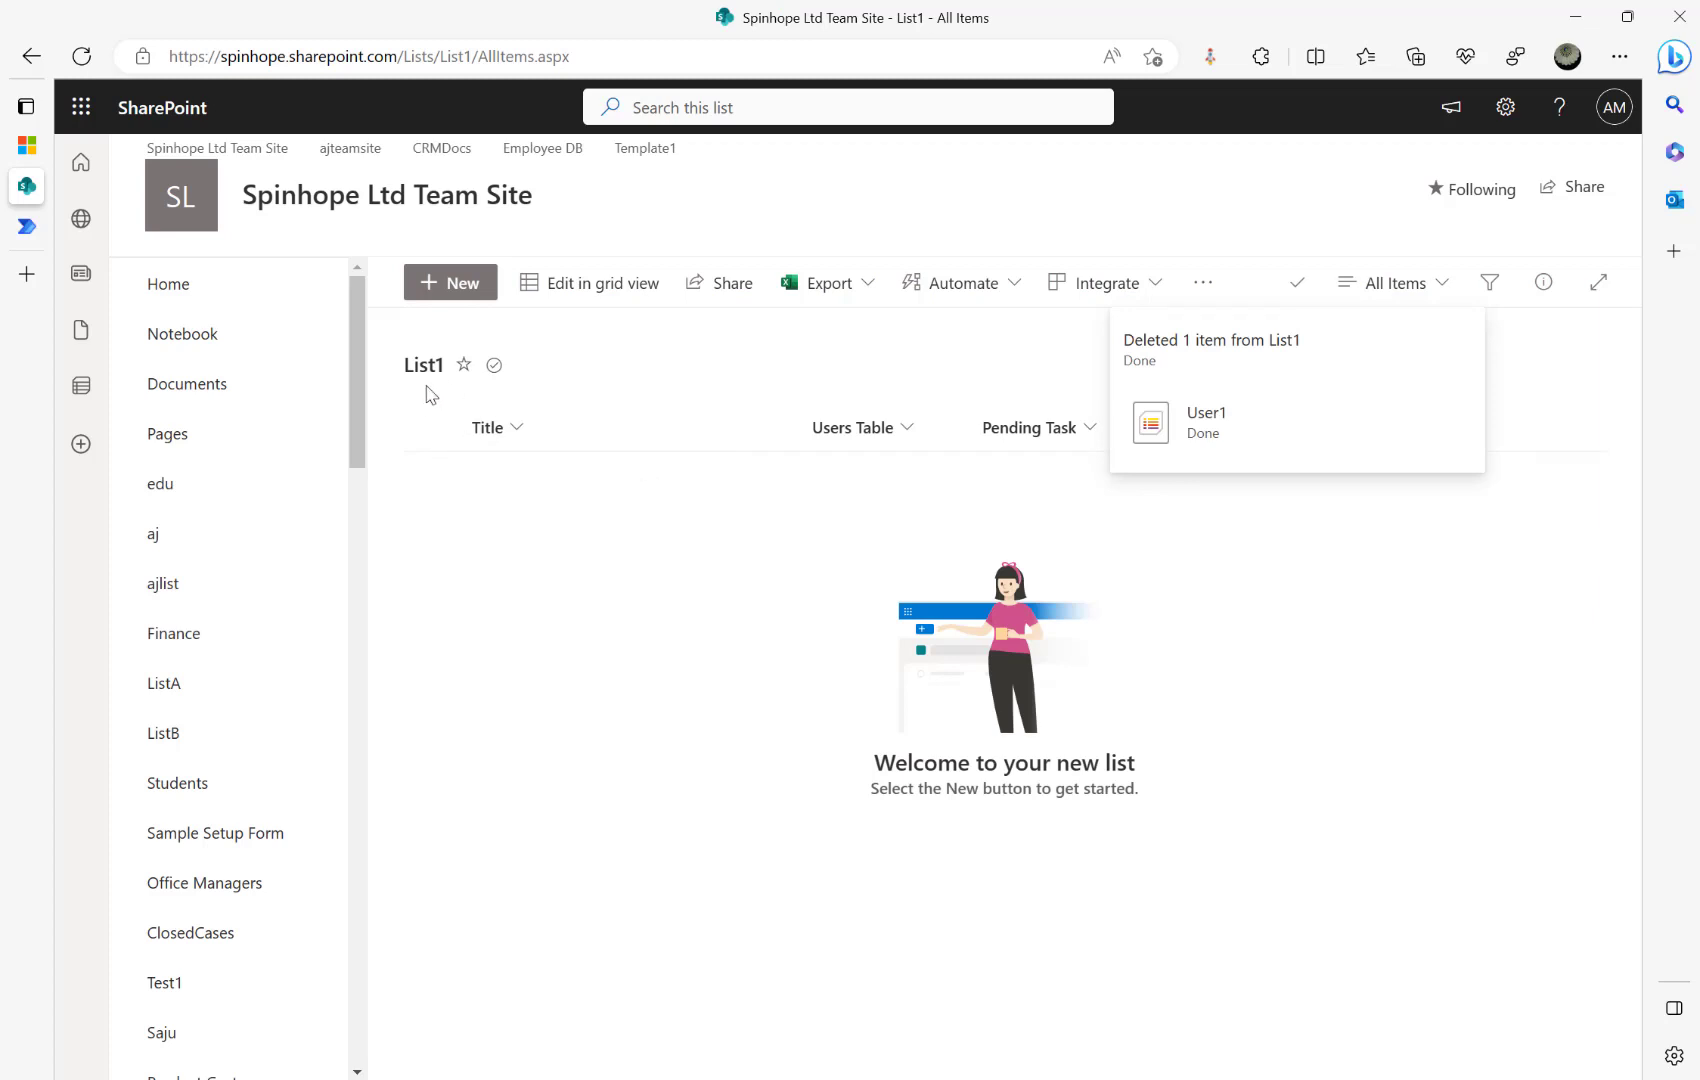
Step: Reopen the flow for editing and review its Completed, Get items List1 and Condition actions
mouse_move(26, 212)
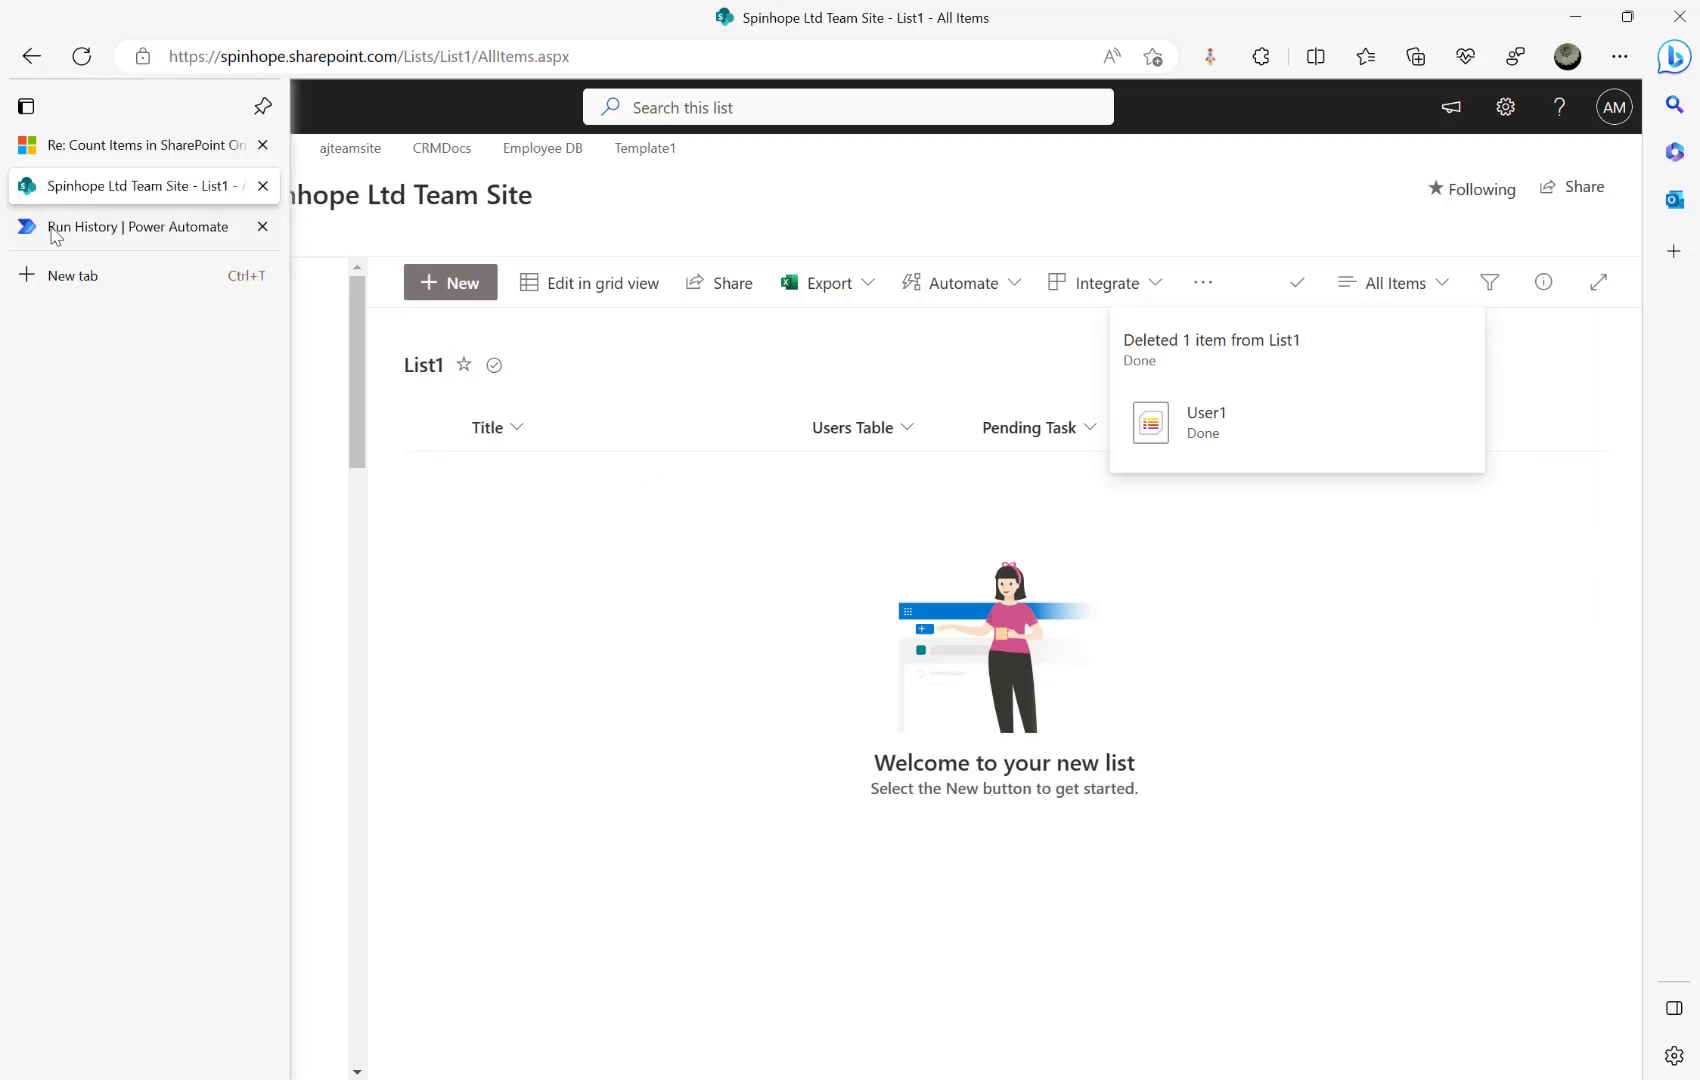
left_click(112, 230)
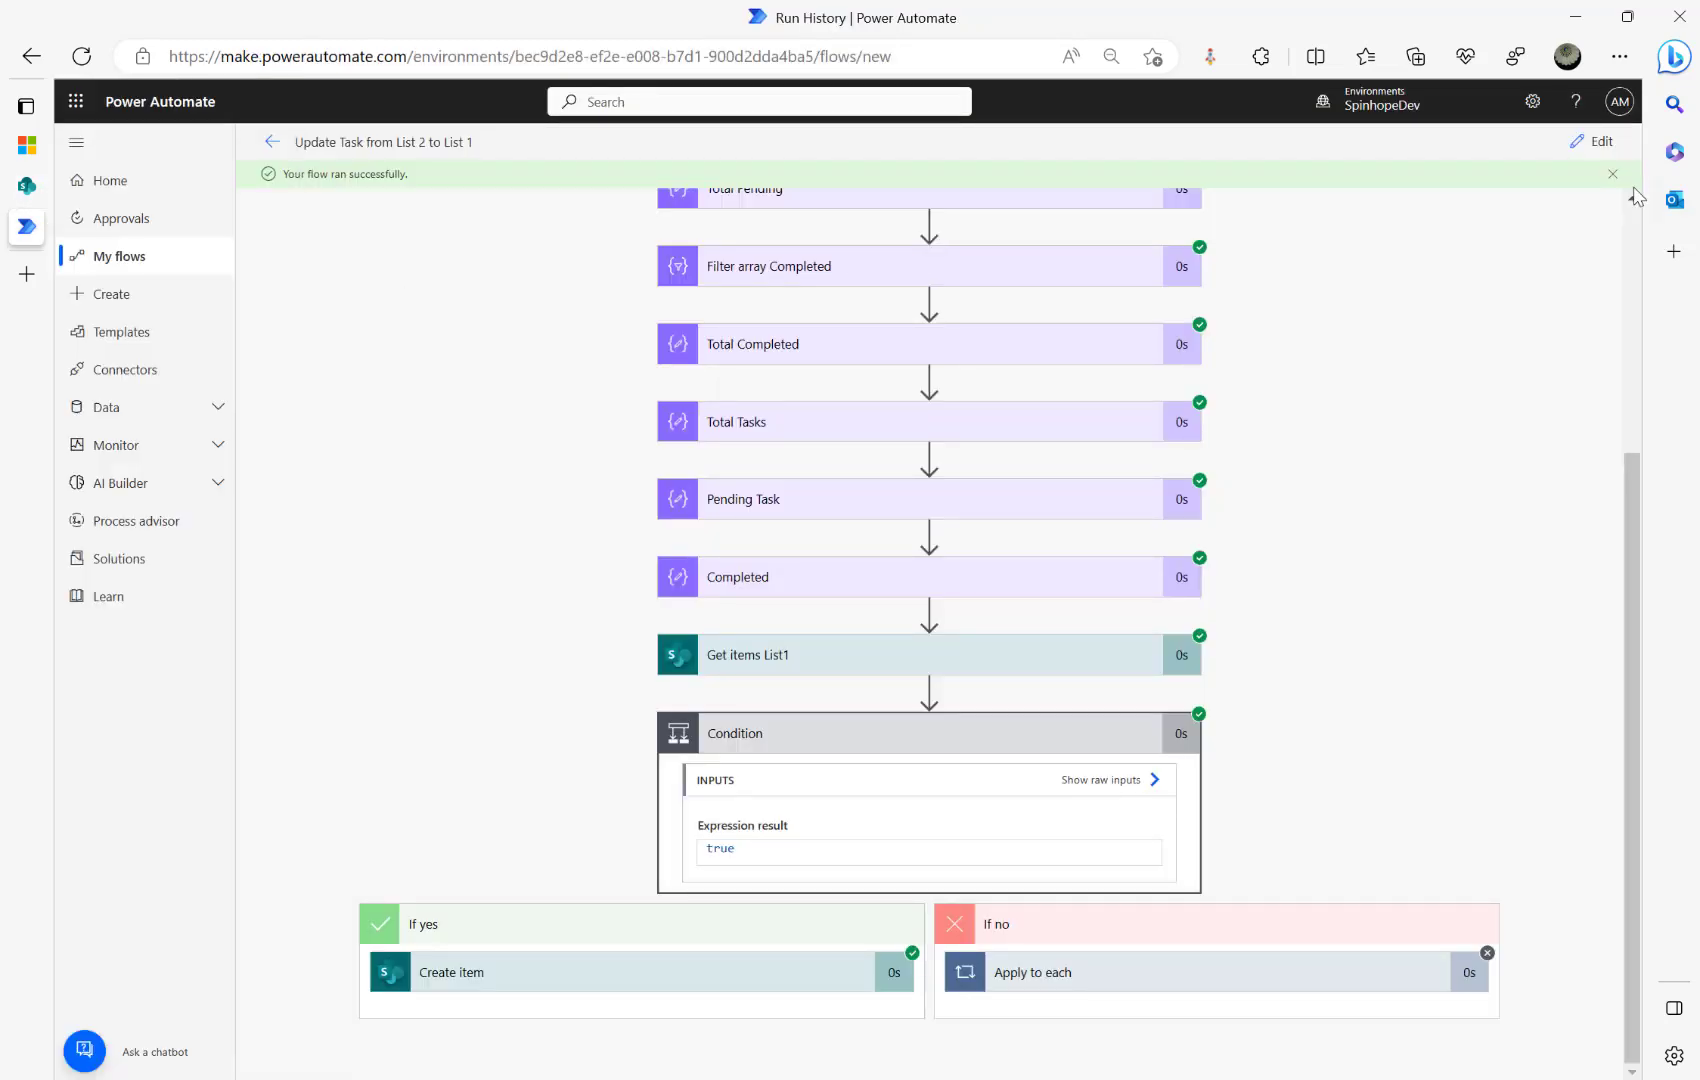
left_click(1590, 141)
scroll(828, 784, "down", 8)
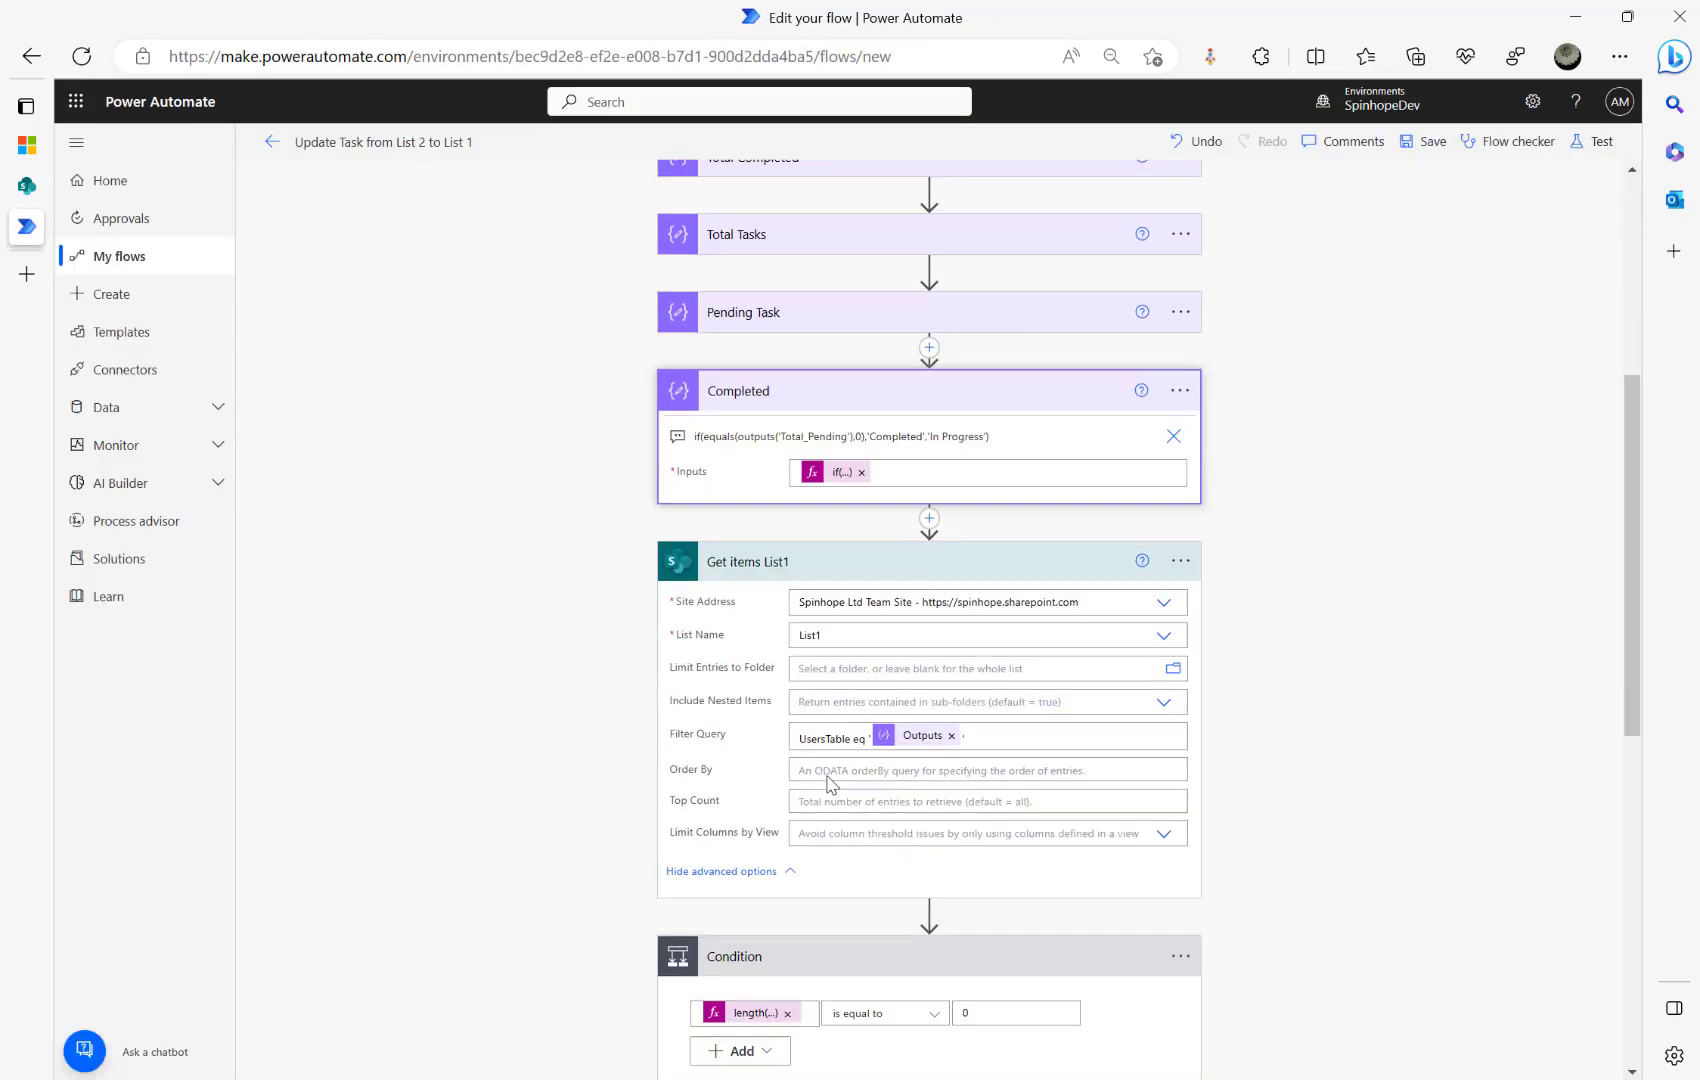
scroll(714, 470, "up", 4)
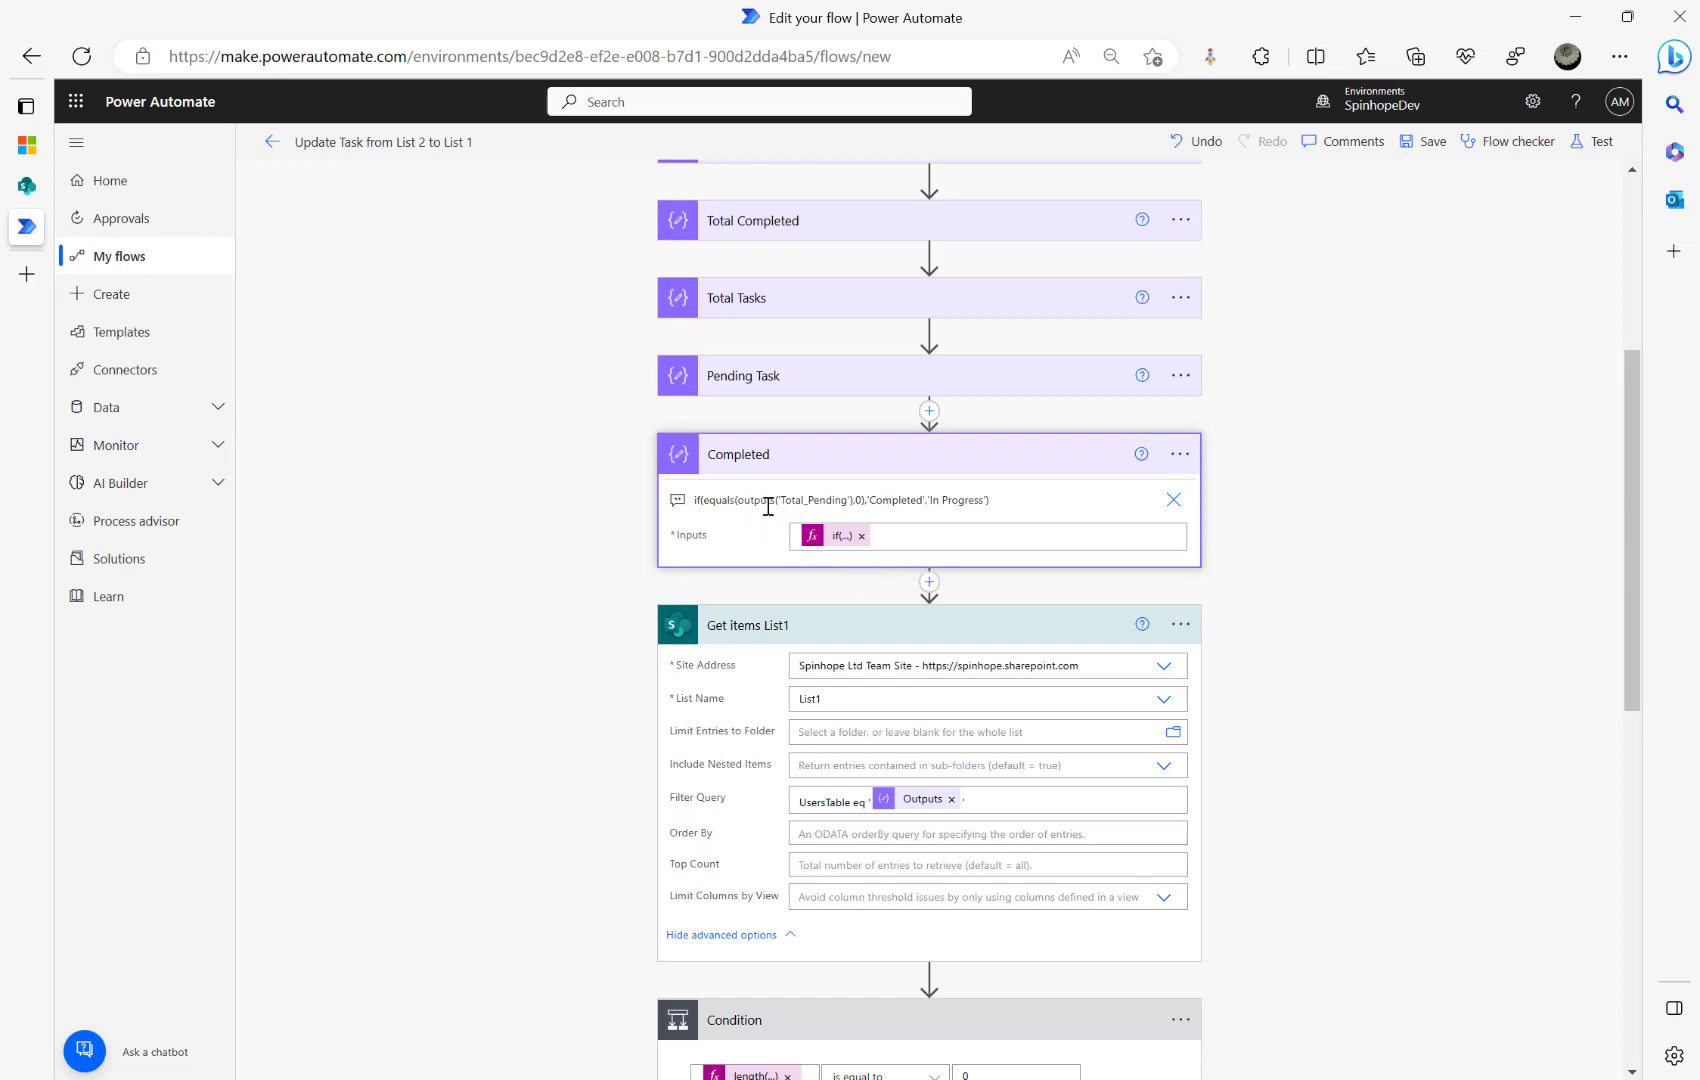
Step: Test the flow automatically again, using the trigger of the most recent successful test run
left_click(1593, 141)
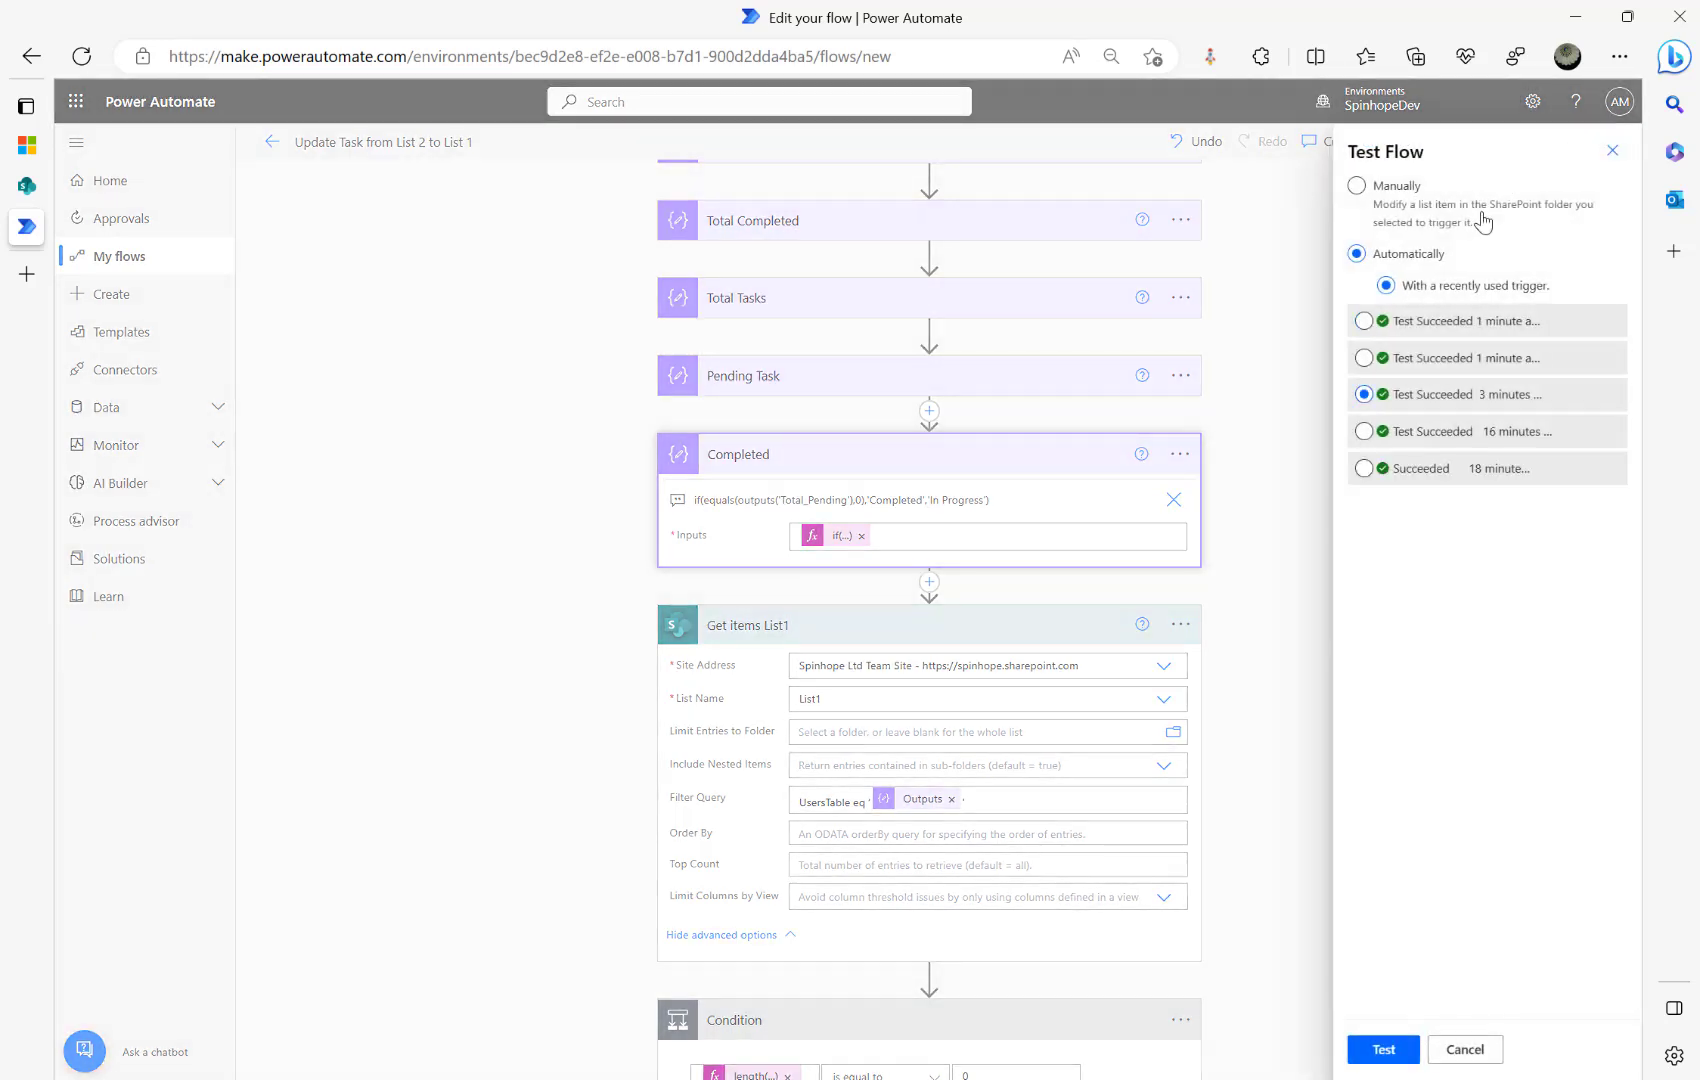
left_click(1431, 322)
left_click(1380, 1049)
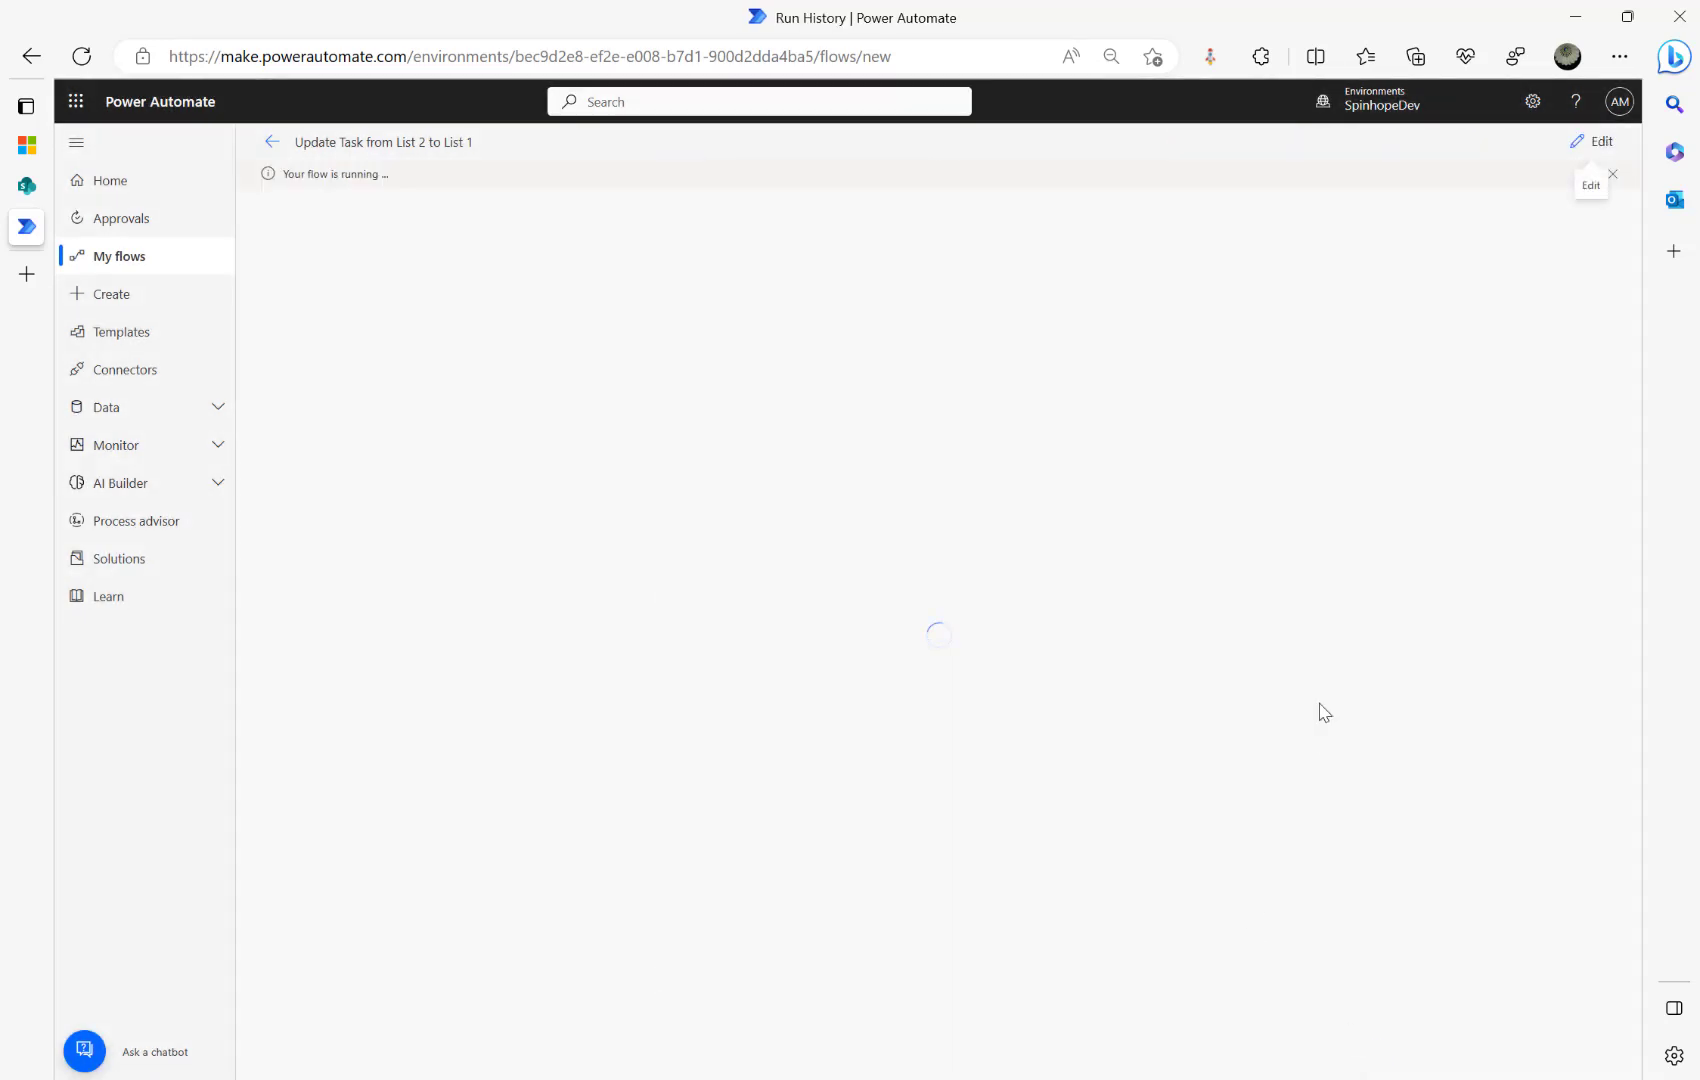
Step: Inspect the Condition result and its branches in the new test run, and check List1 in SharePoint
scroll(1324, 712, "down", 1)
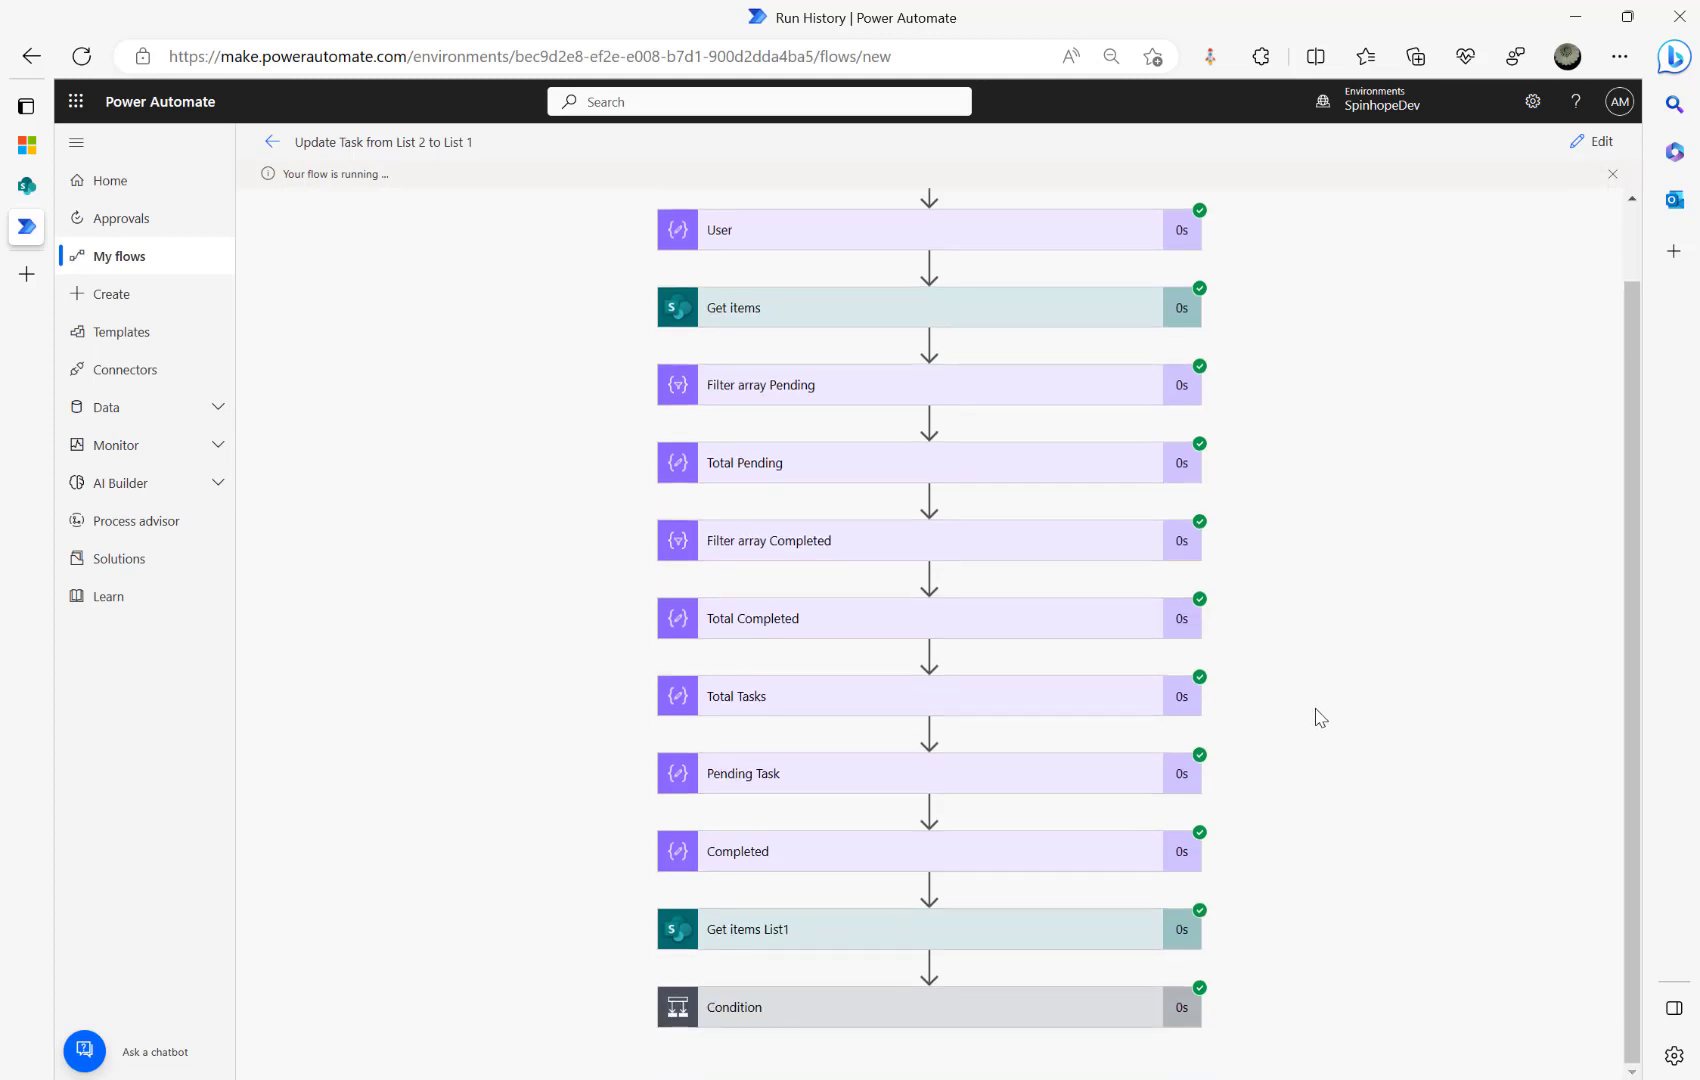
left_click(937, 1008)
scroll(1499, 808, "down", 3)
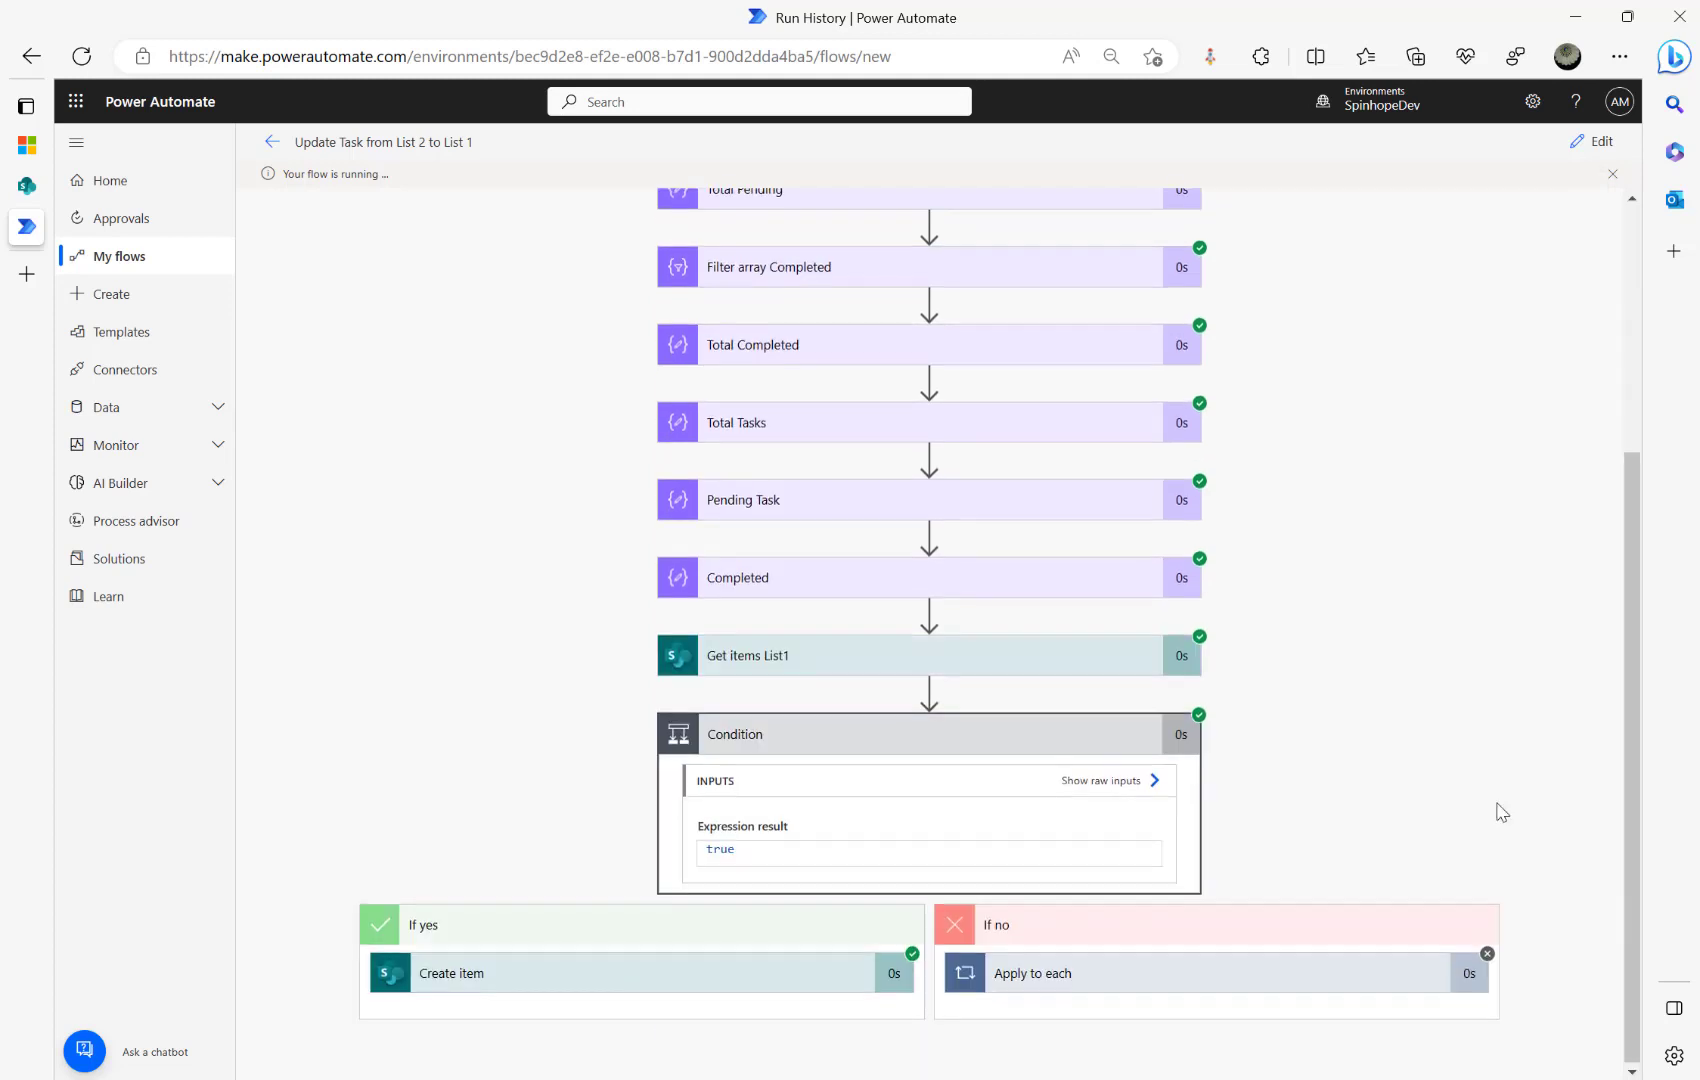
left_click(27, 185)
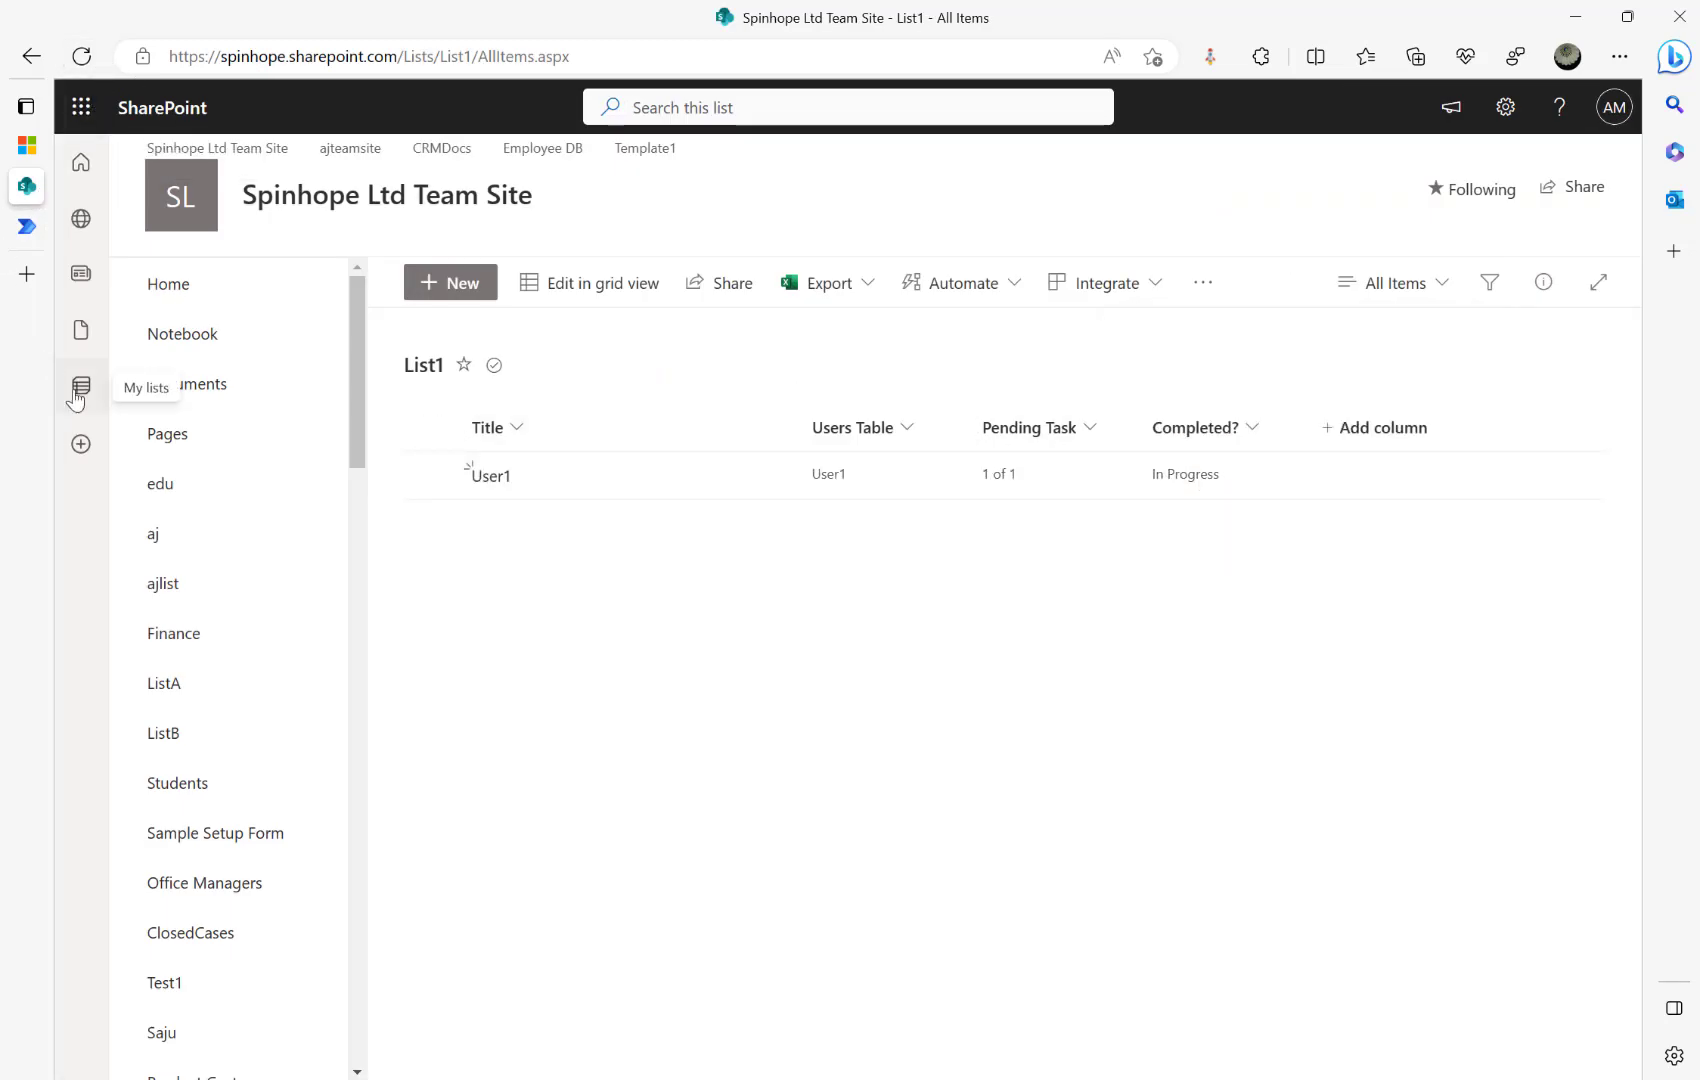
mouse_move(128, 105)
left_click(31, 56)
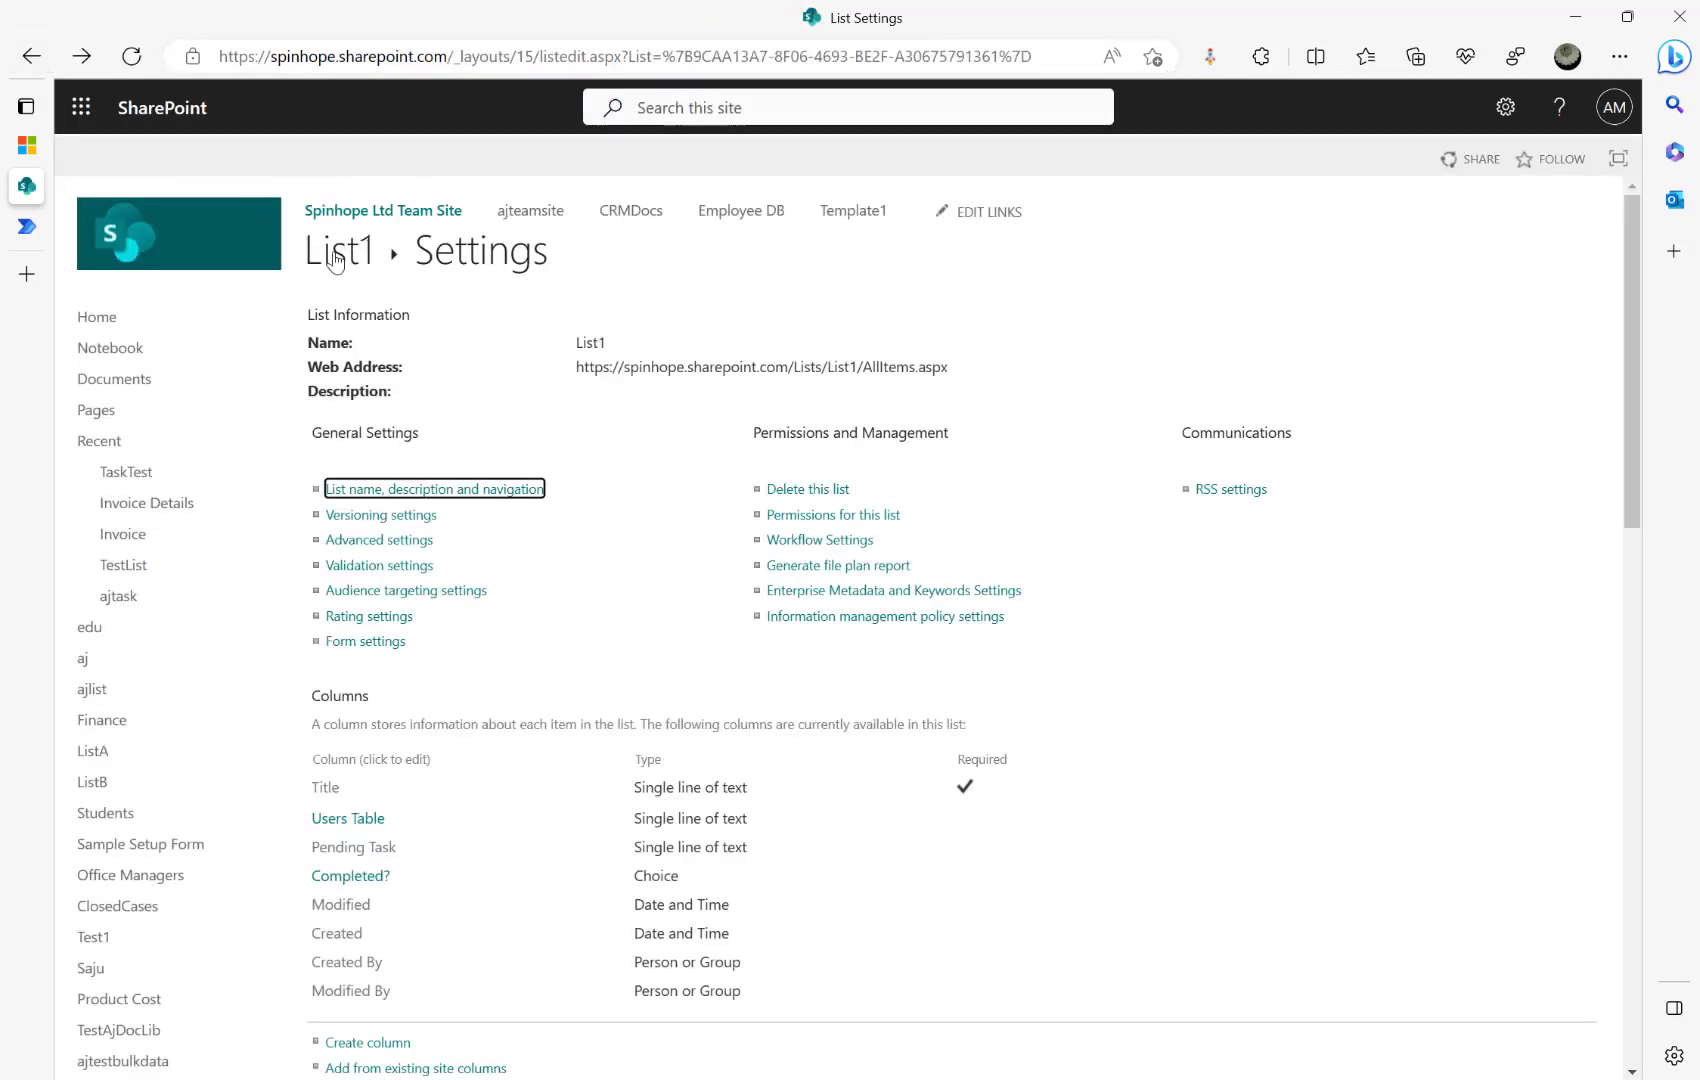
left_click(343, 252)
Step: Open List2 on the SharePoint team site through its address ending in Lists/List2
left_click_drag(474, 57, 1108, 57)
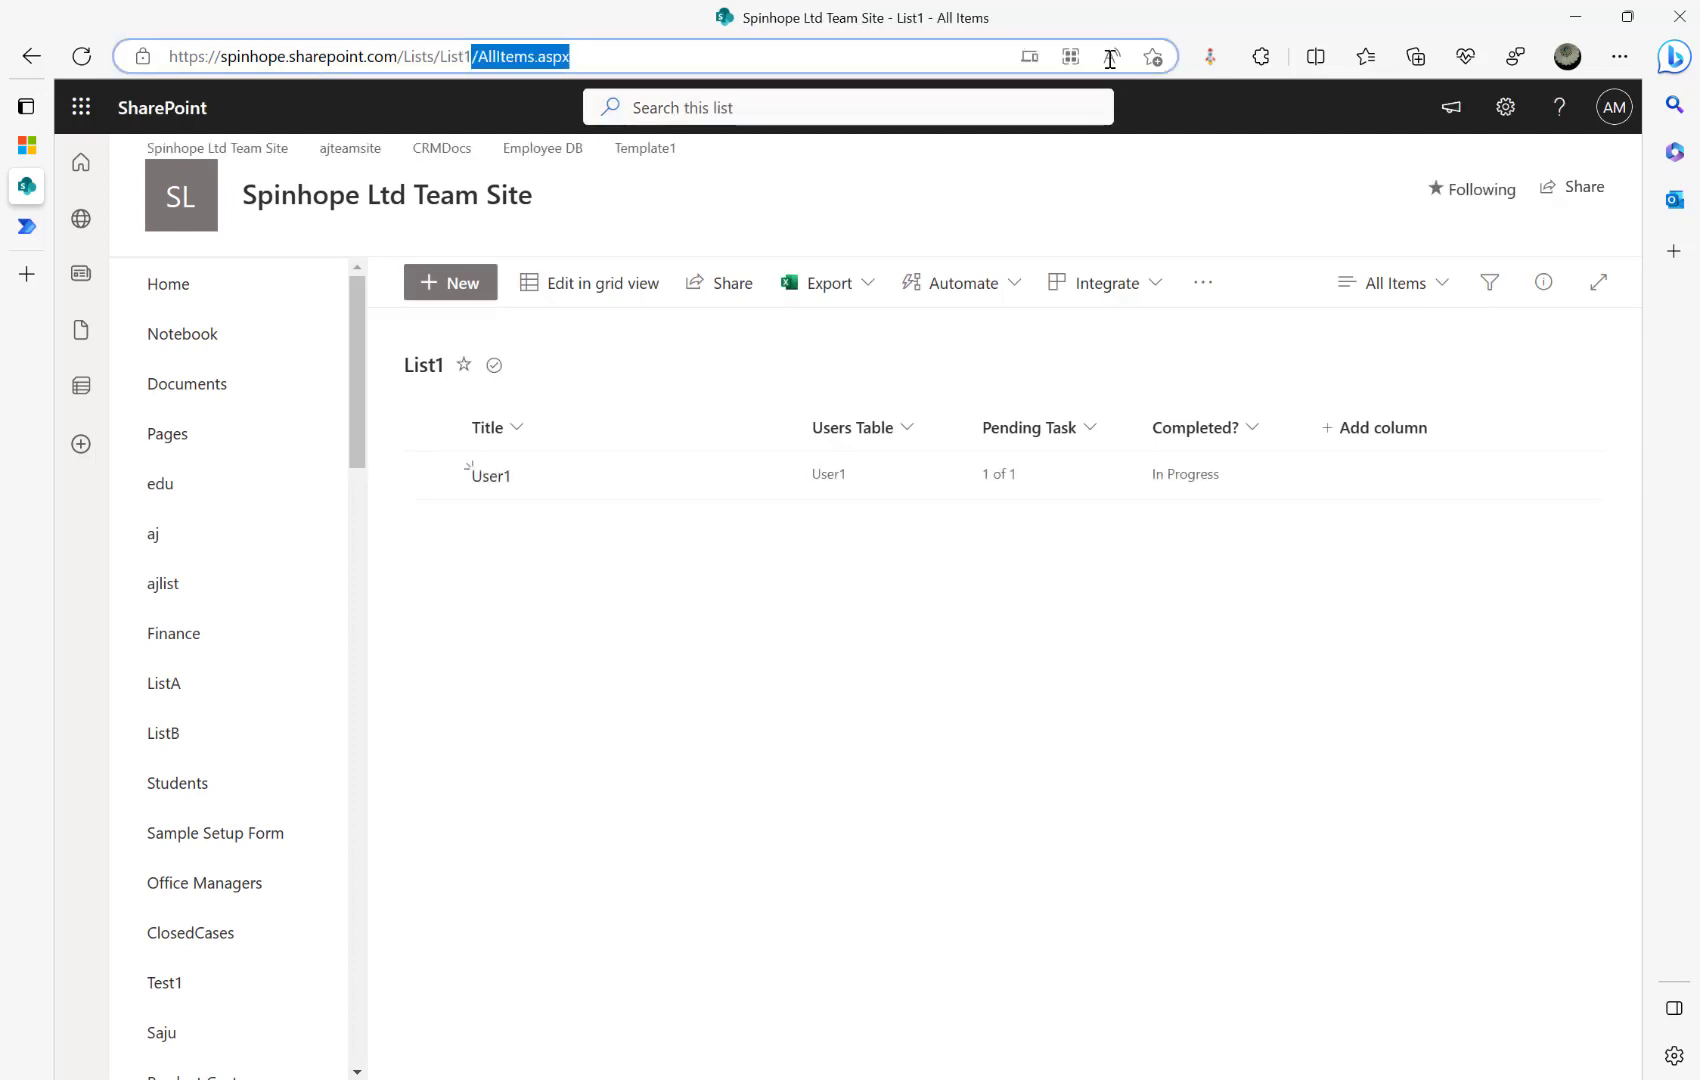
key("BackSpace")
key("BackSpace")
type("2")
key("Return")
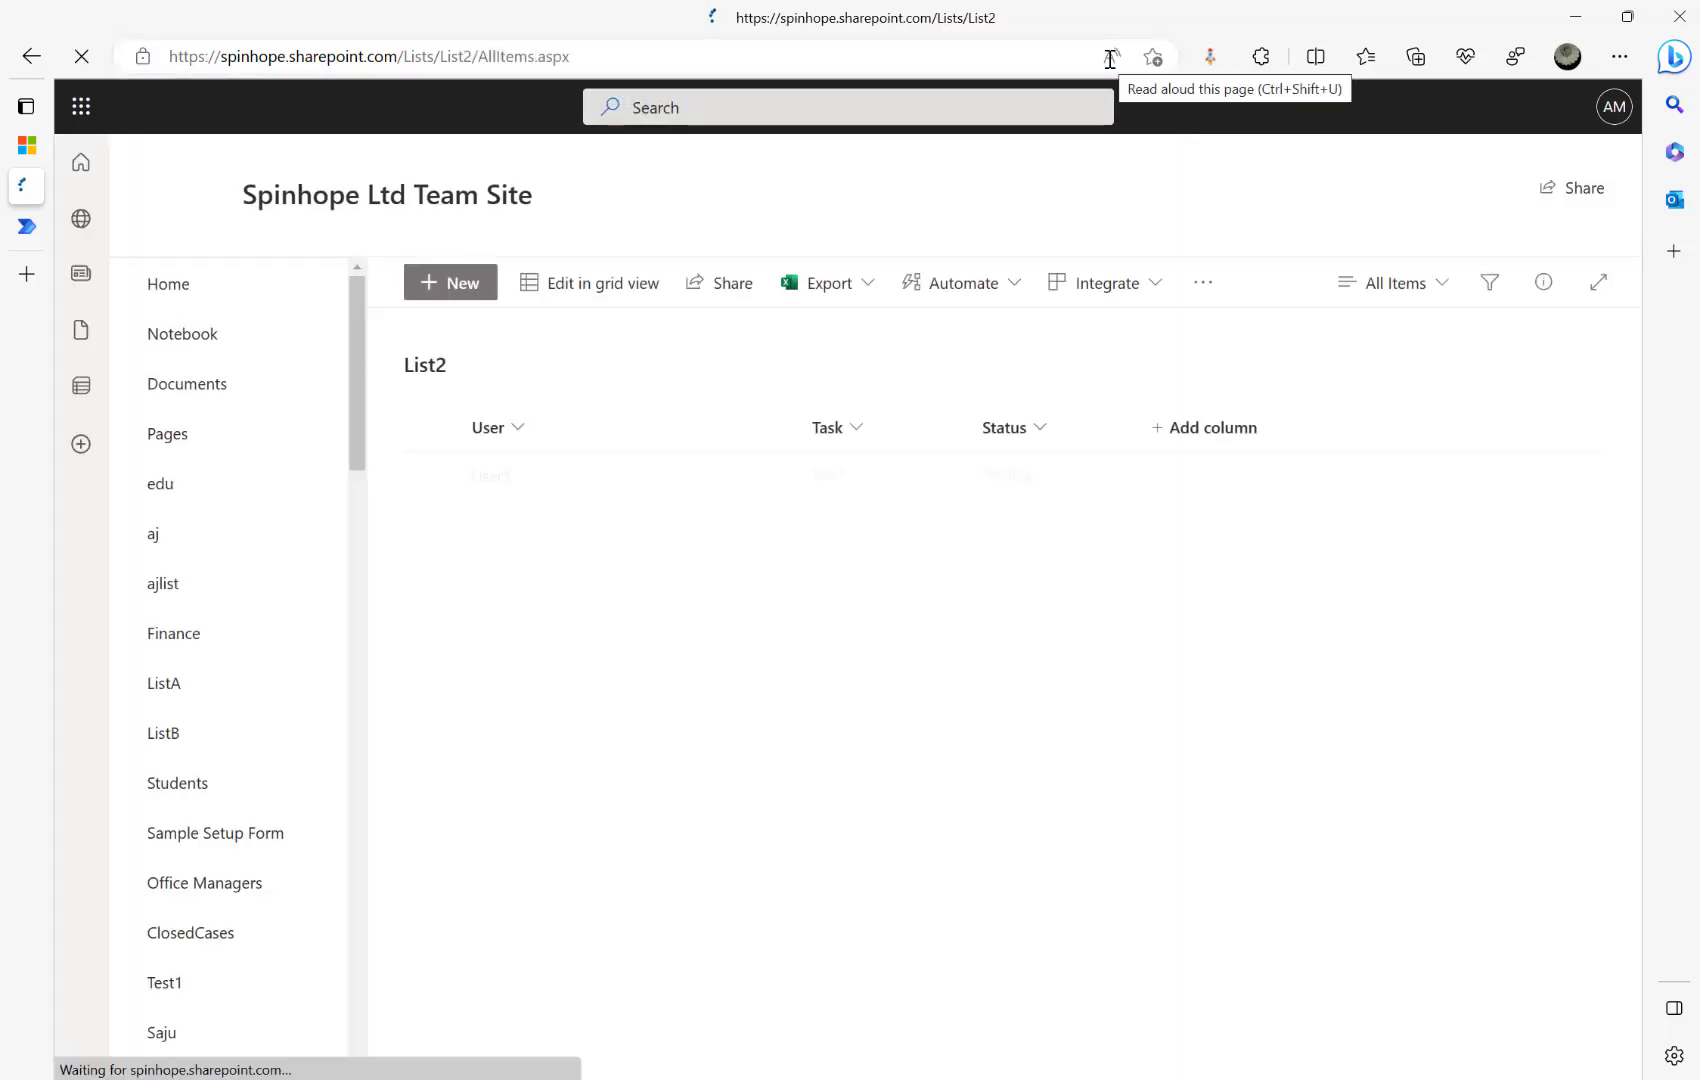
Step: Add a List2 item with User set to User1 and Task set to Task2, keeping the Pending status, and save it
left_click(445, 286)
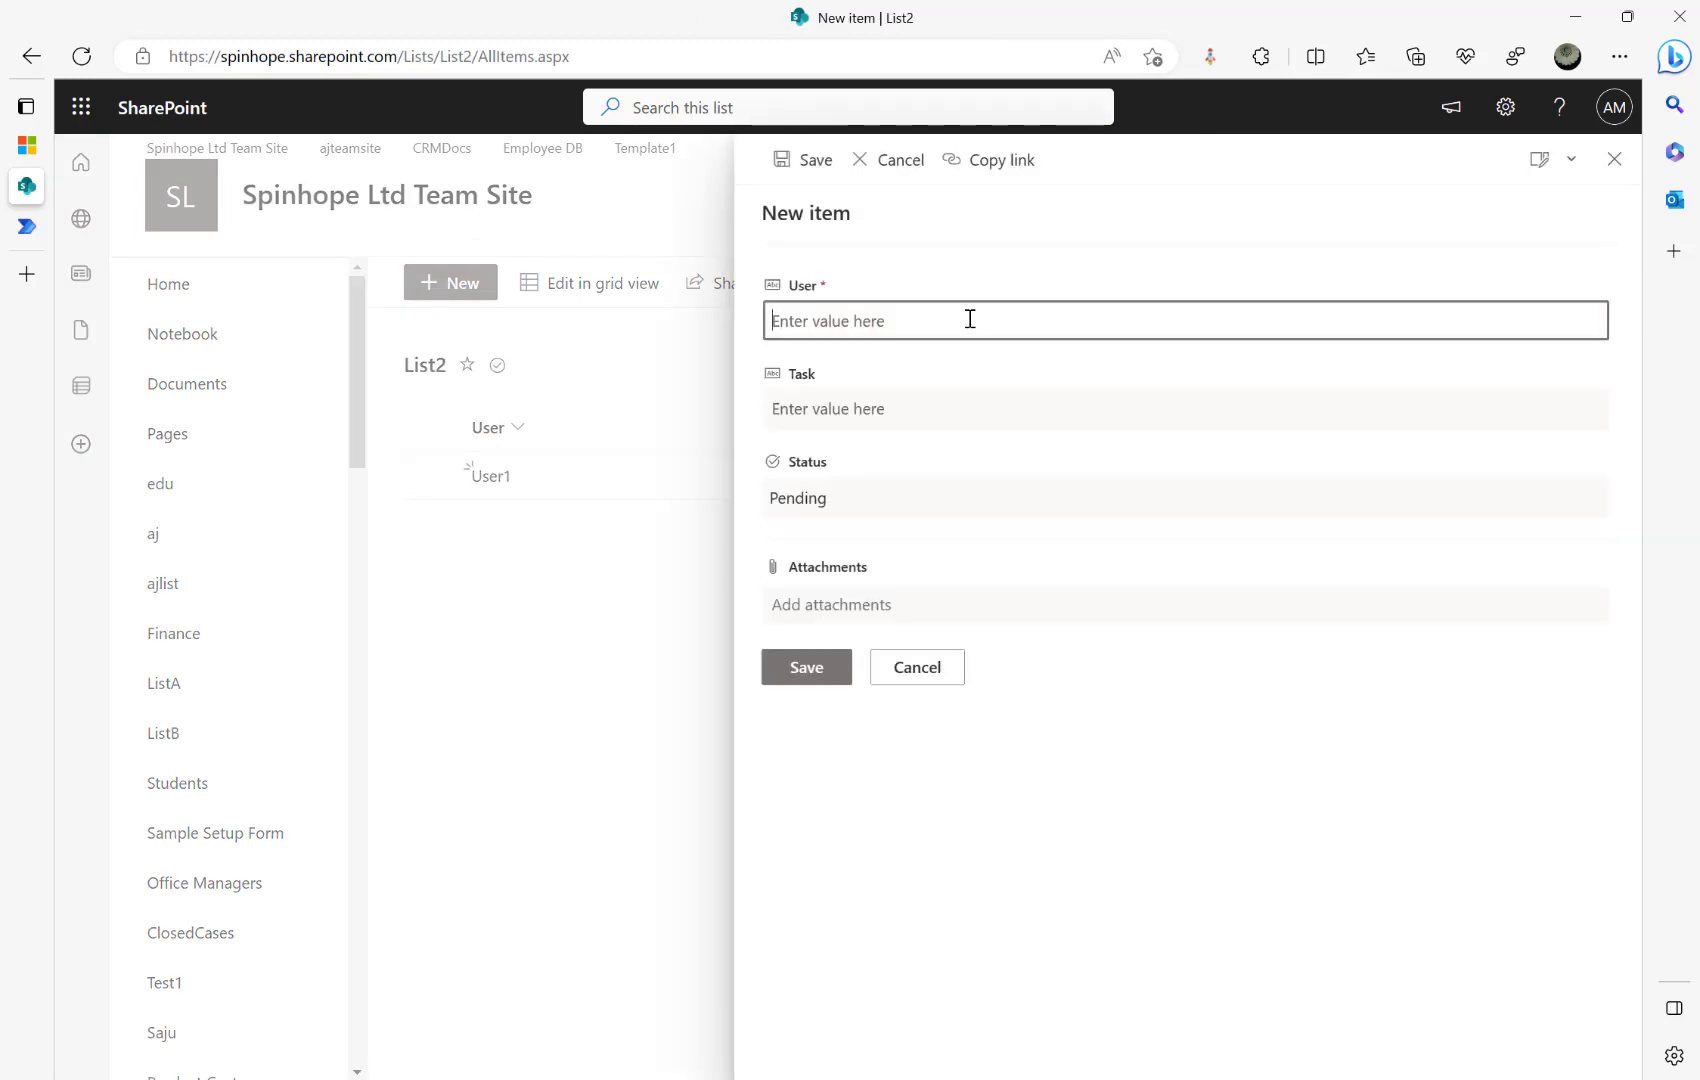
type("User1")
left_click(915, 408)
type("Tak")
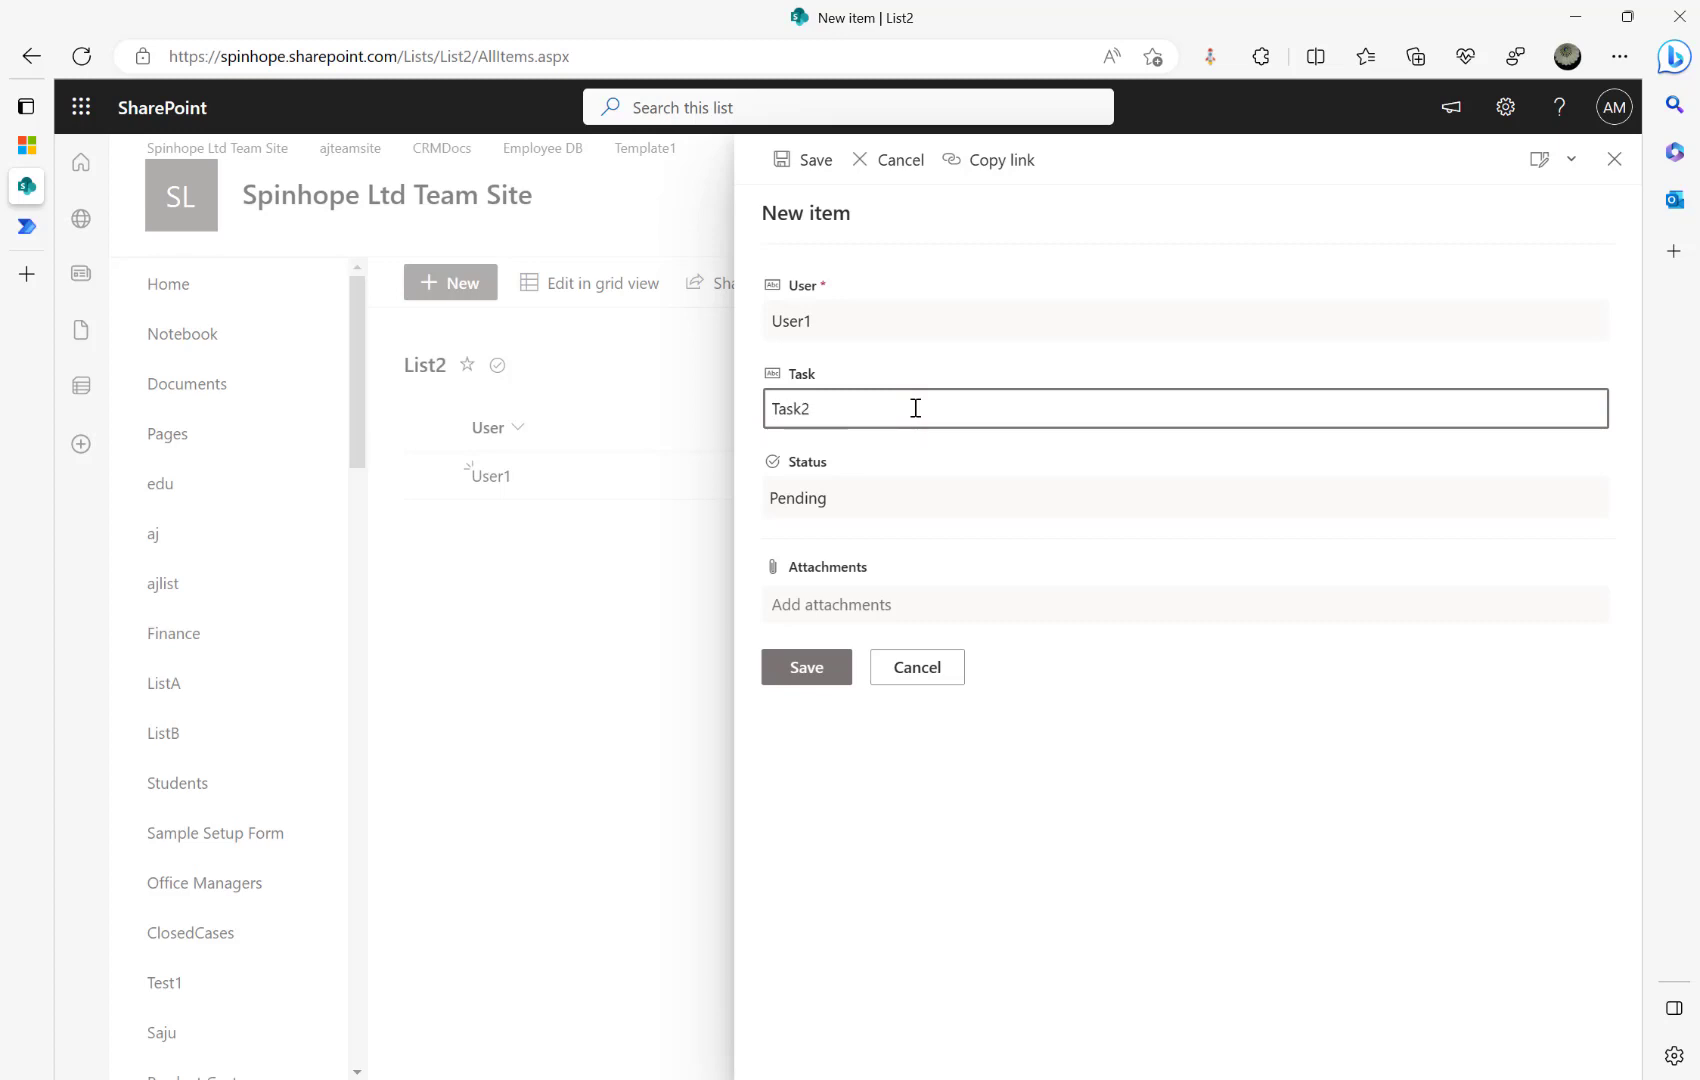
left_click(805, 672)
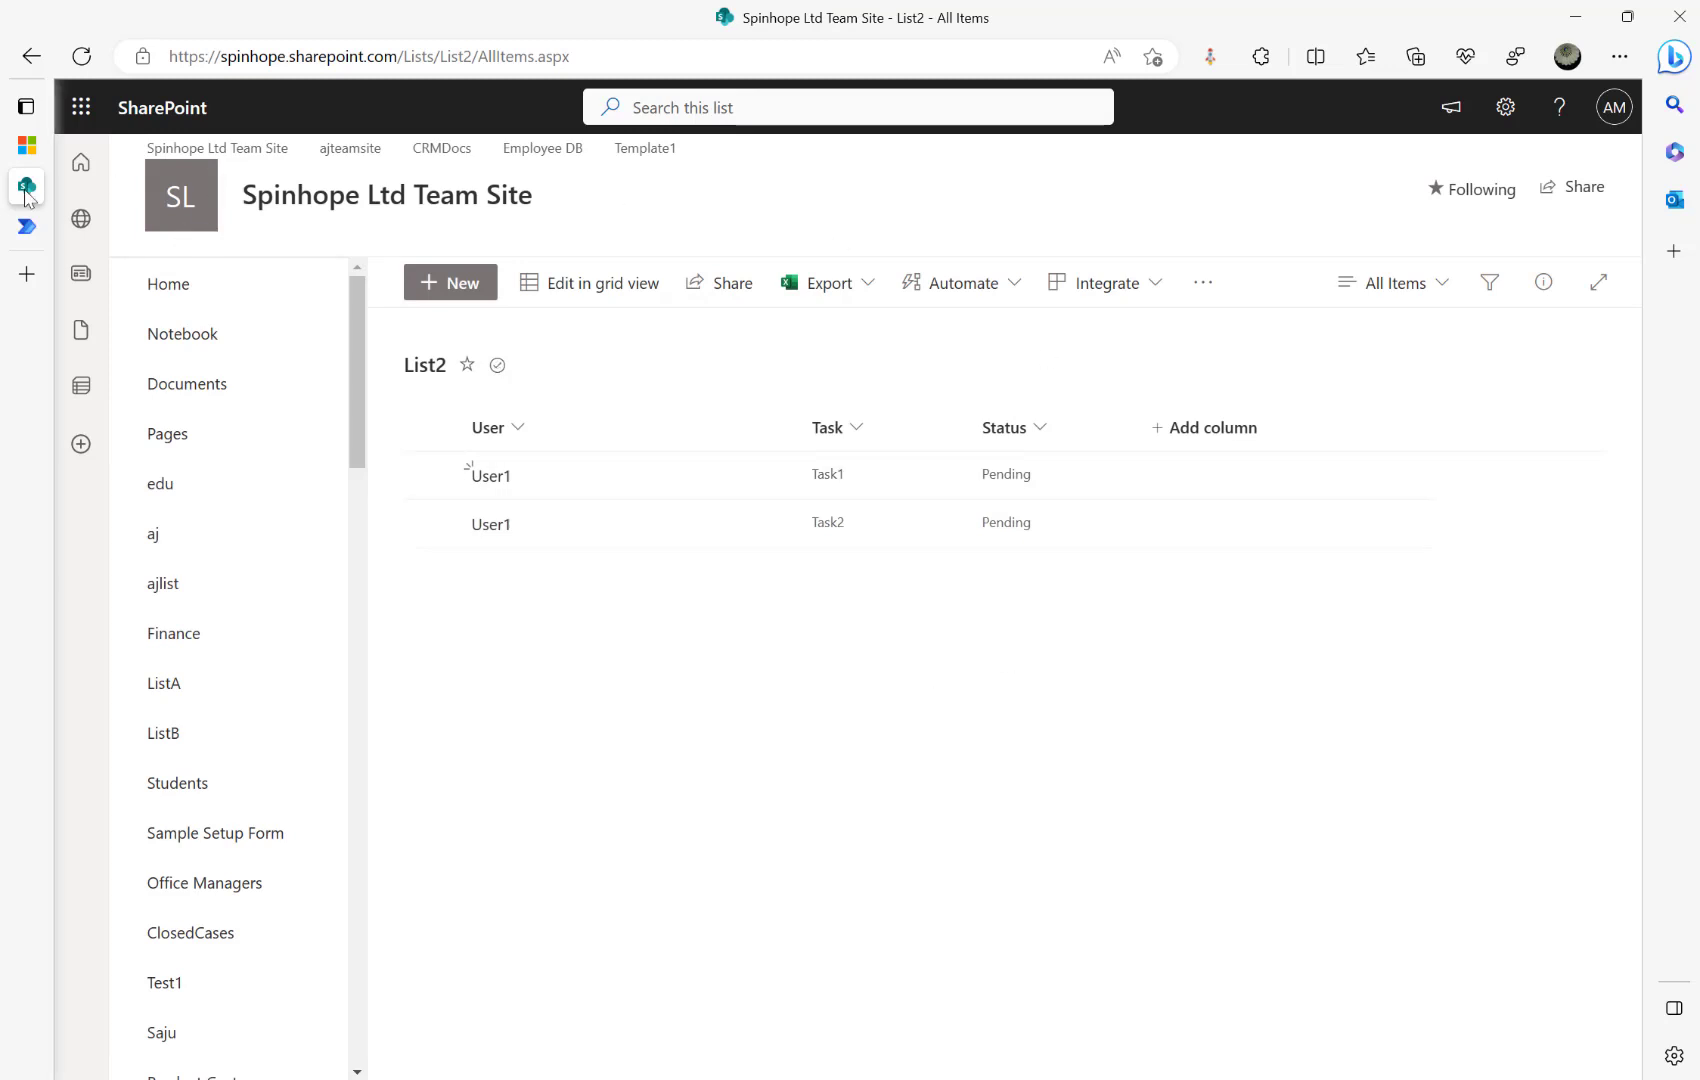
Step: Open List1 through its address and reload it repeatedly to check the Pending Task value of User1
mouse_move(35, 200)
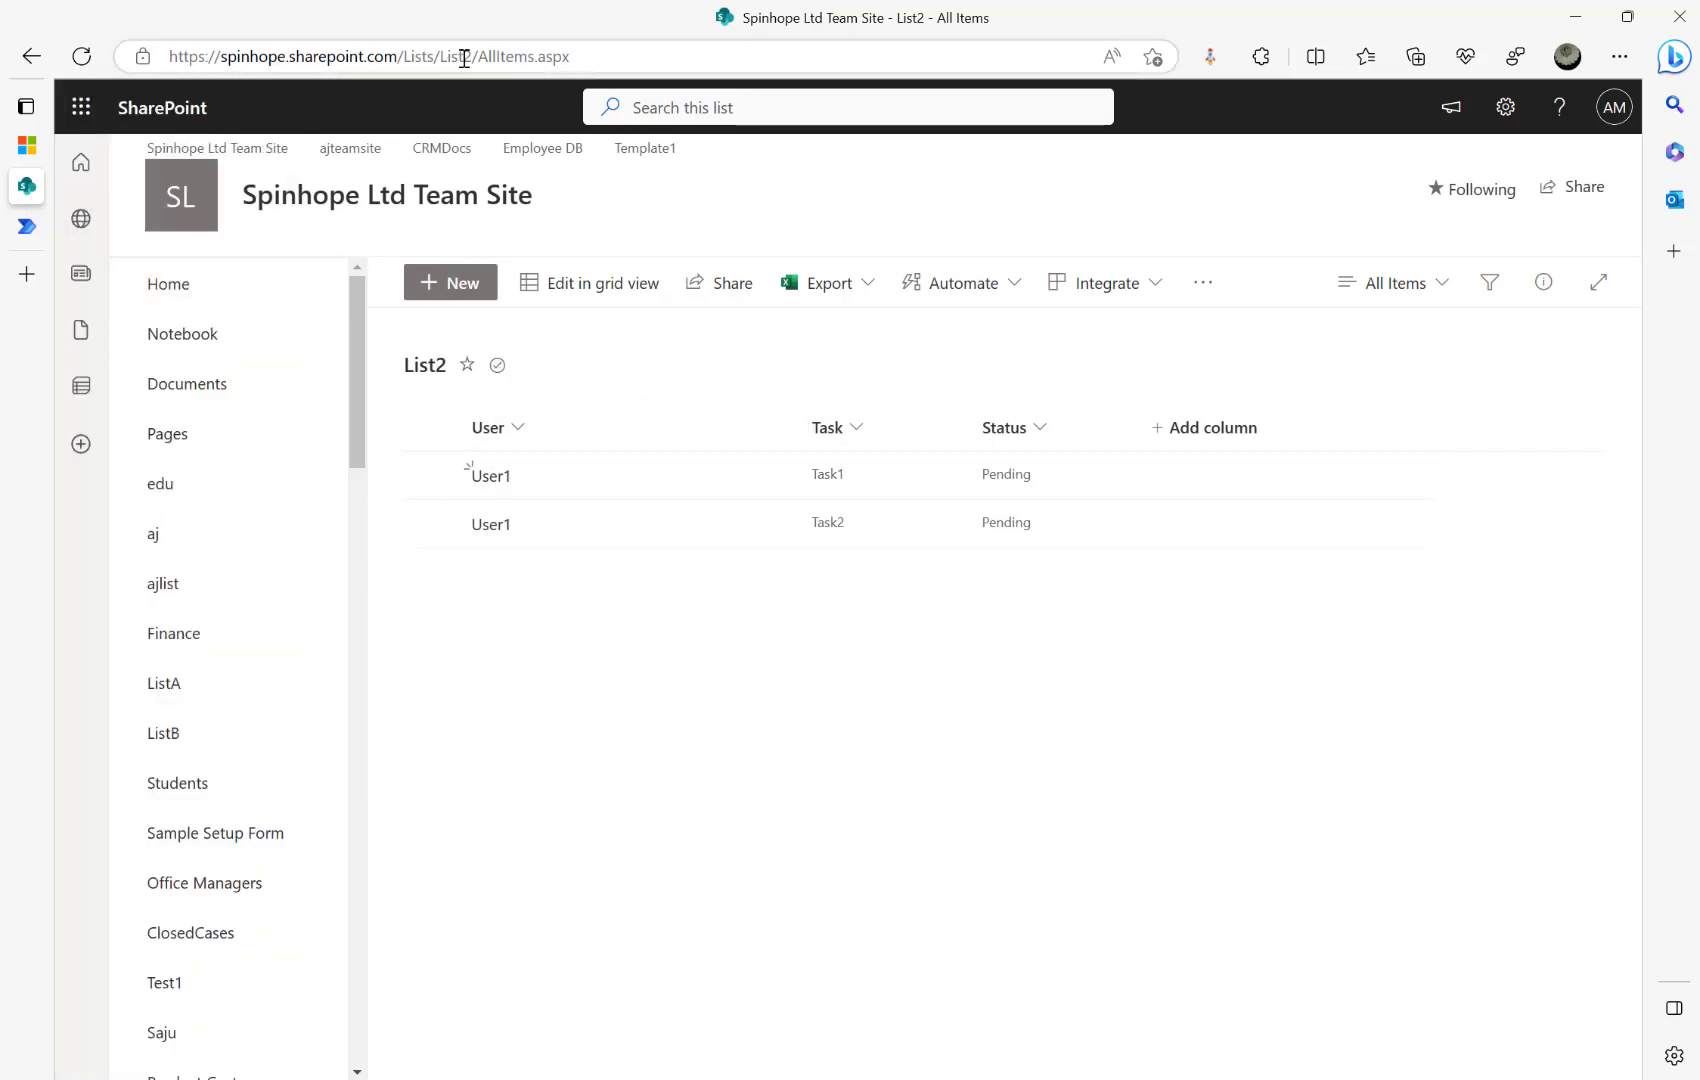
left_click_drag(464, 58, 804, 49)
type("1")
key("Return")
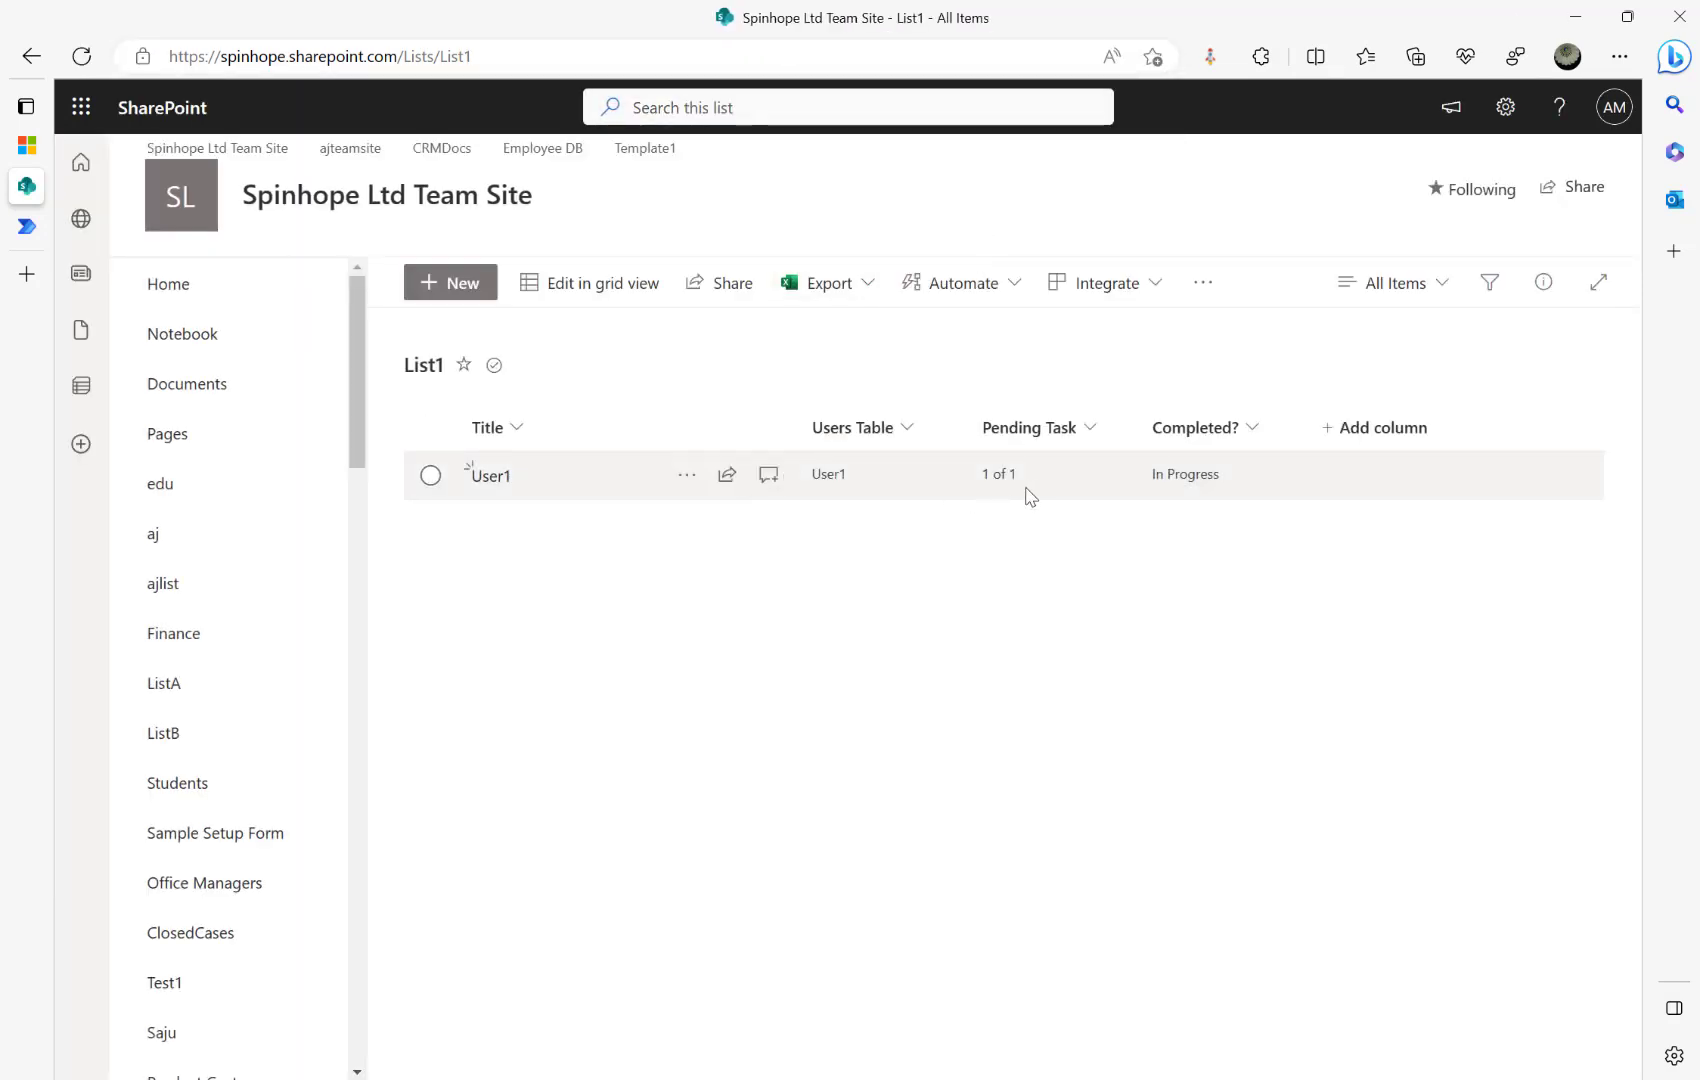
left_click(83, 58)
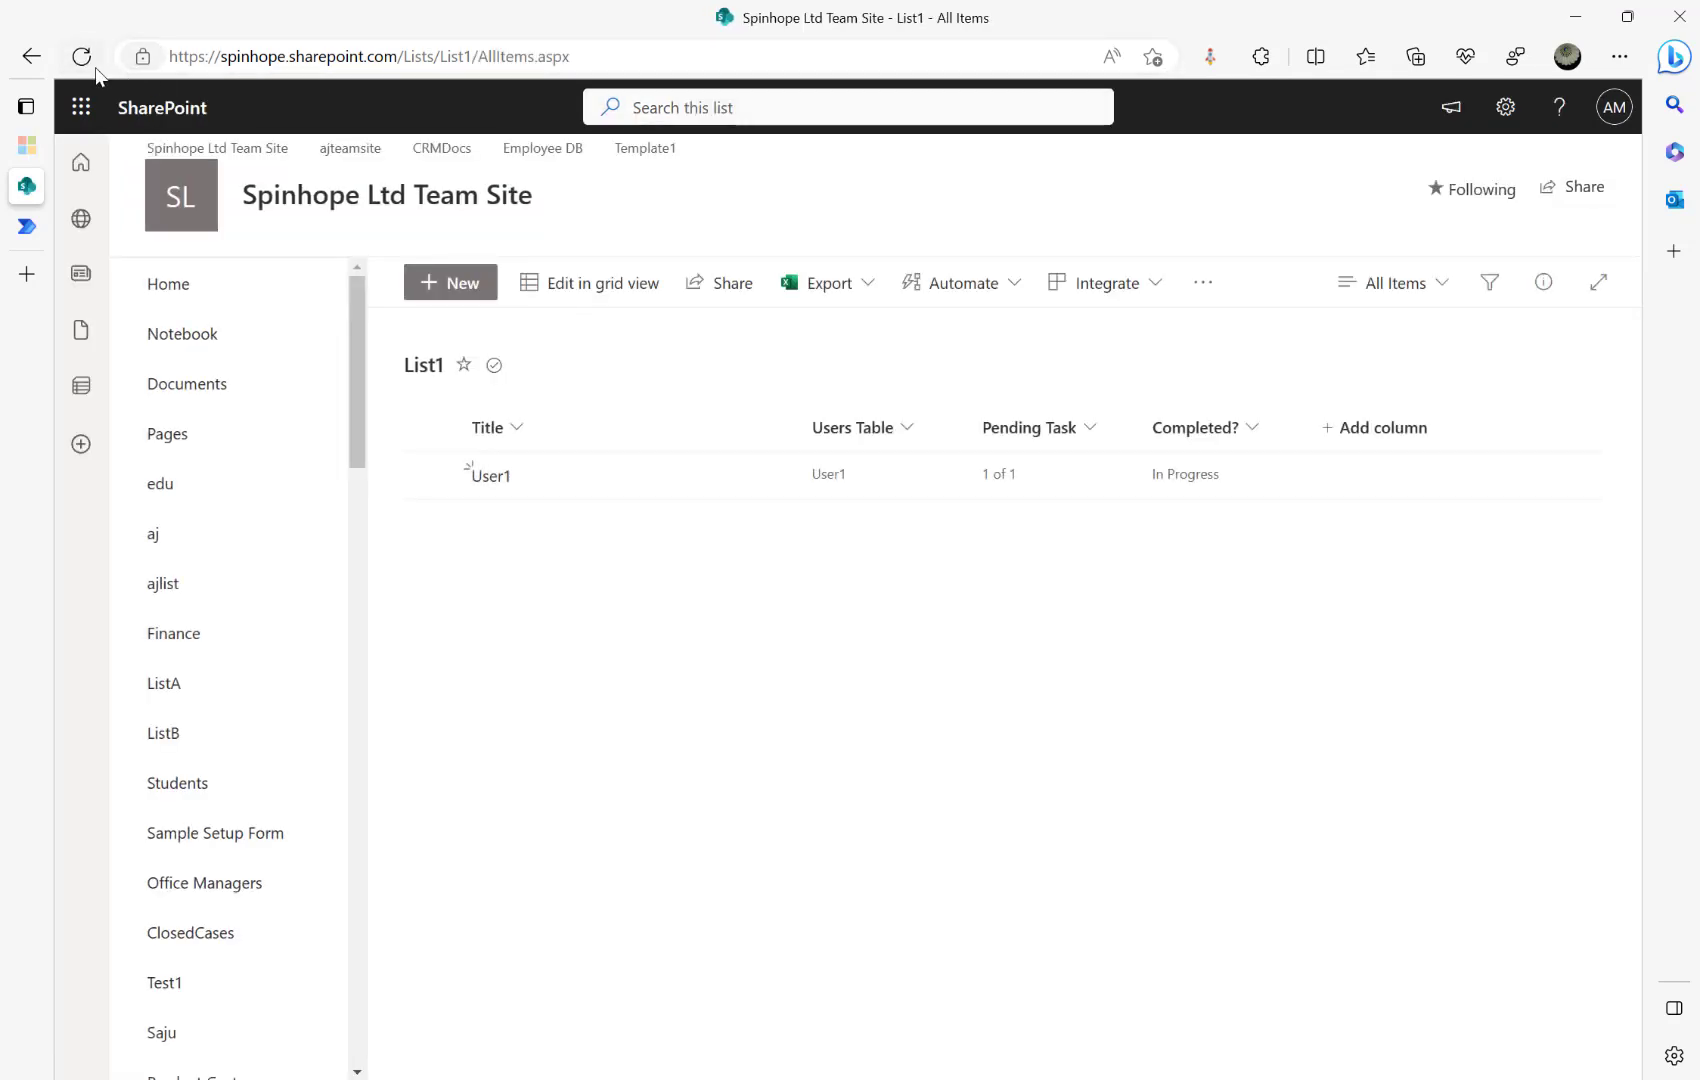
left_click(88, 62)
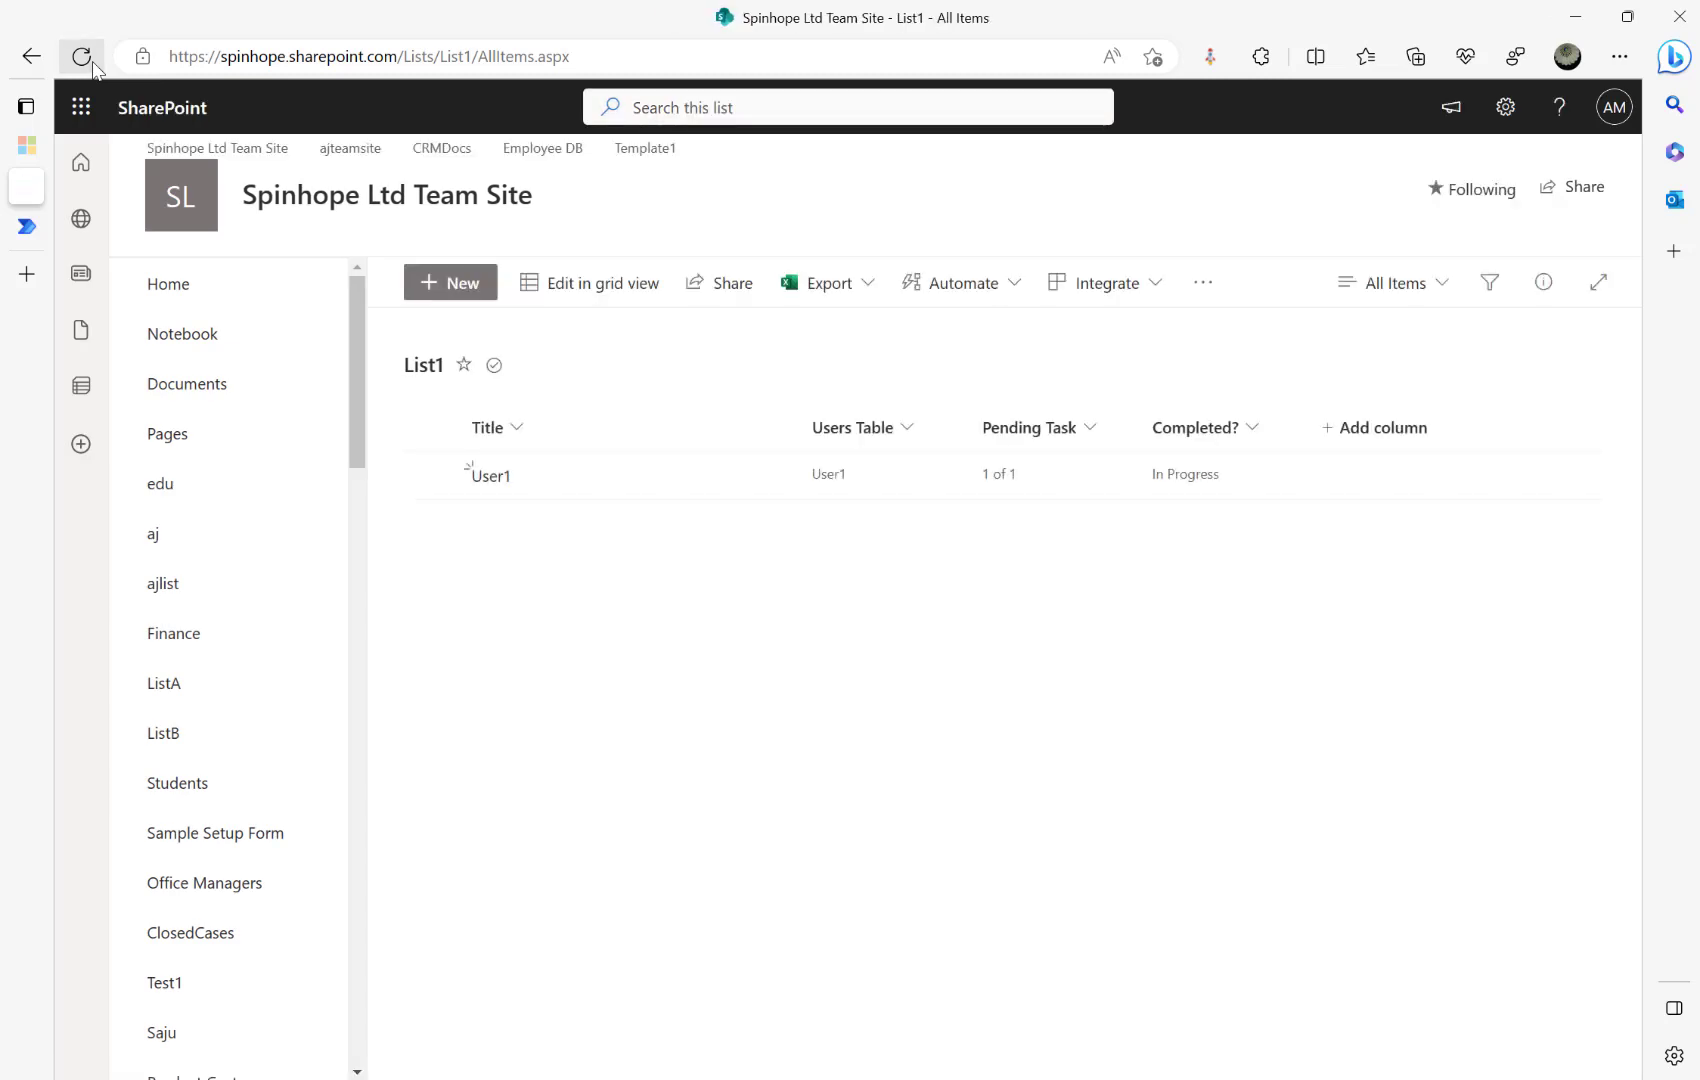
left_click(92, 63)
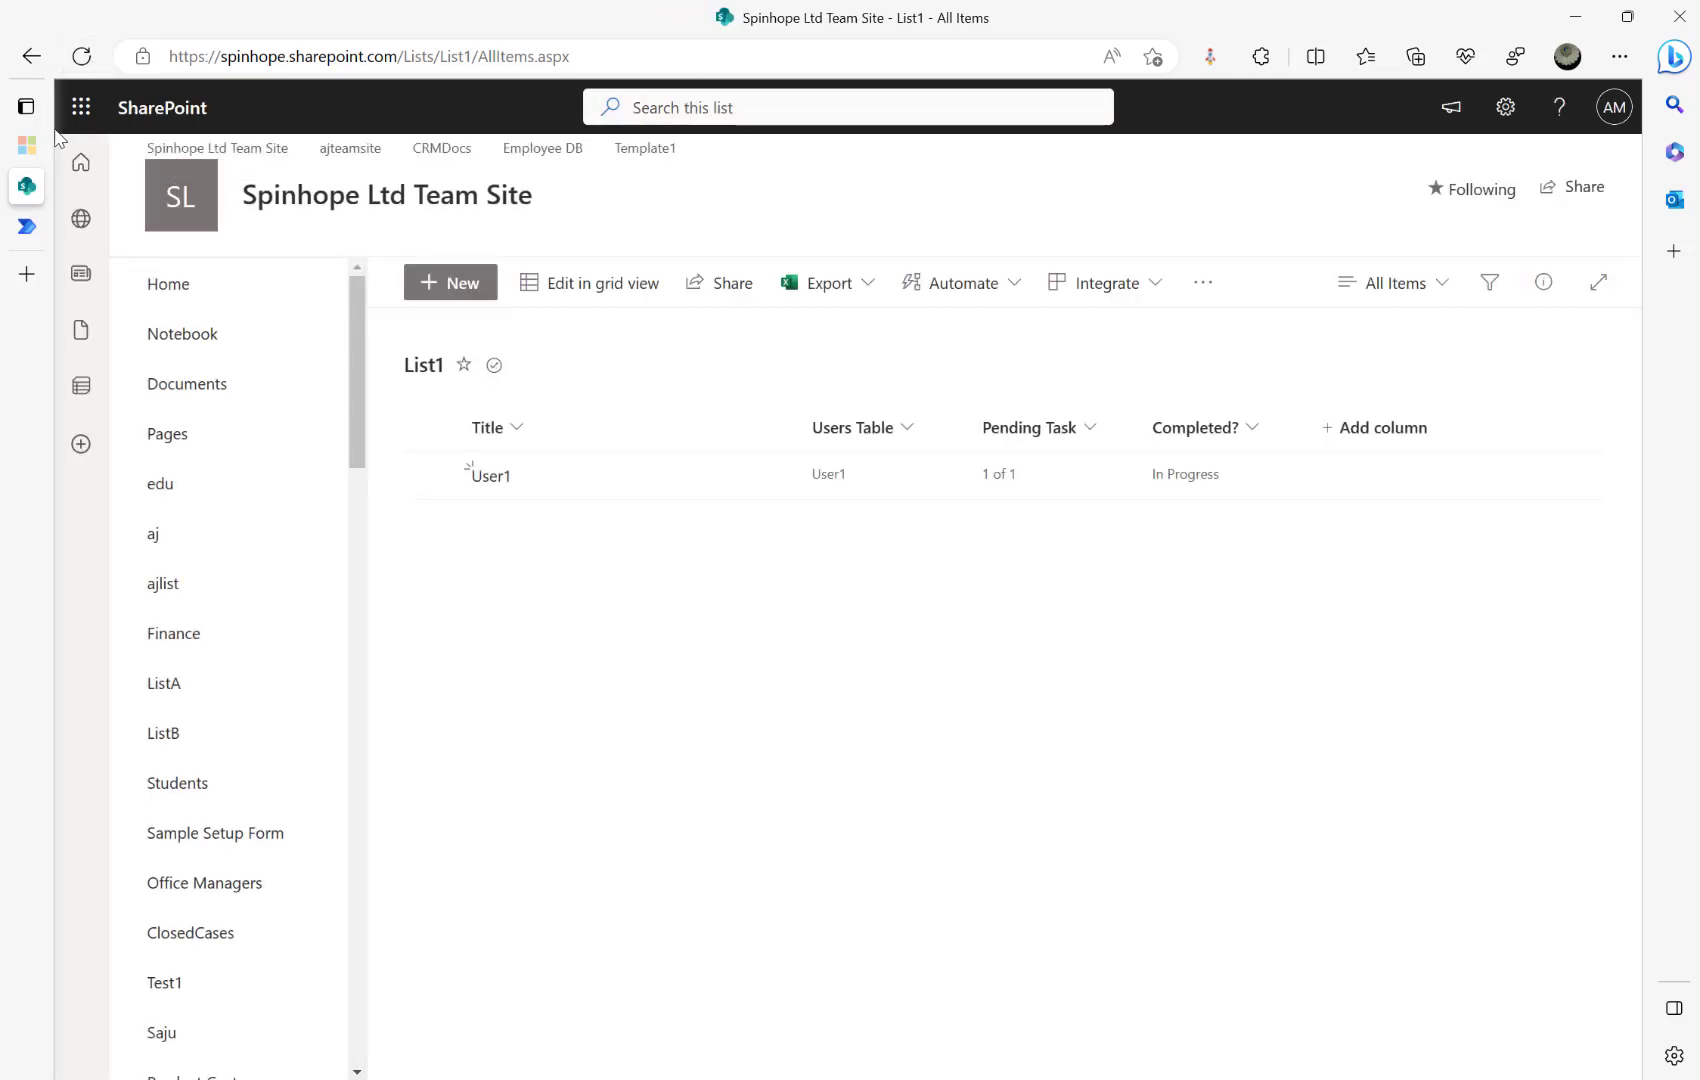
left_click(80, 62)
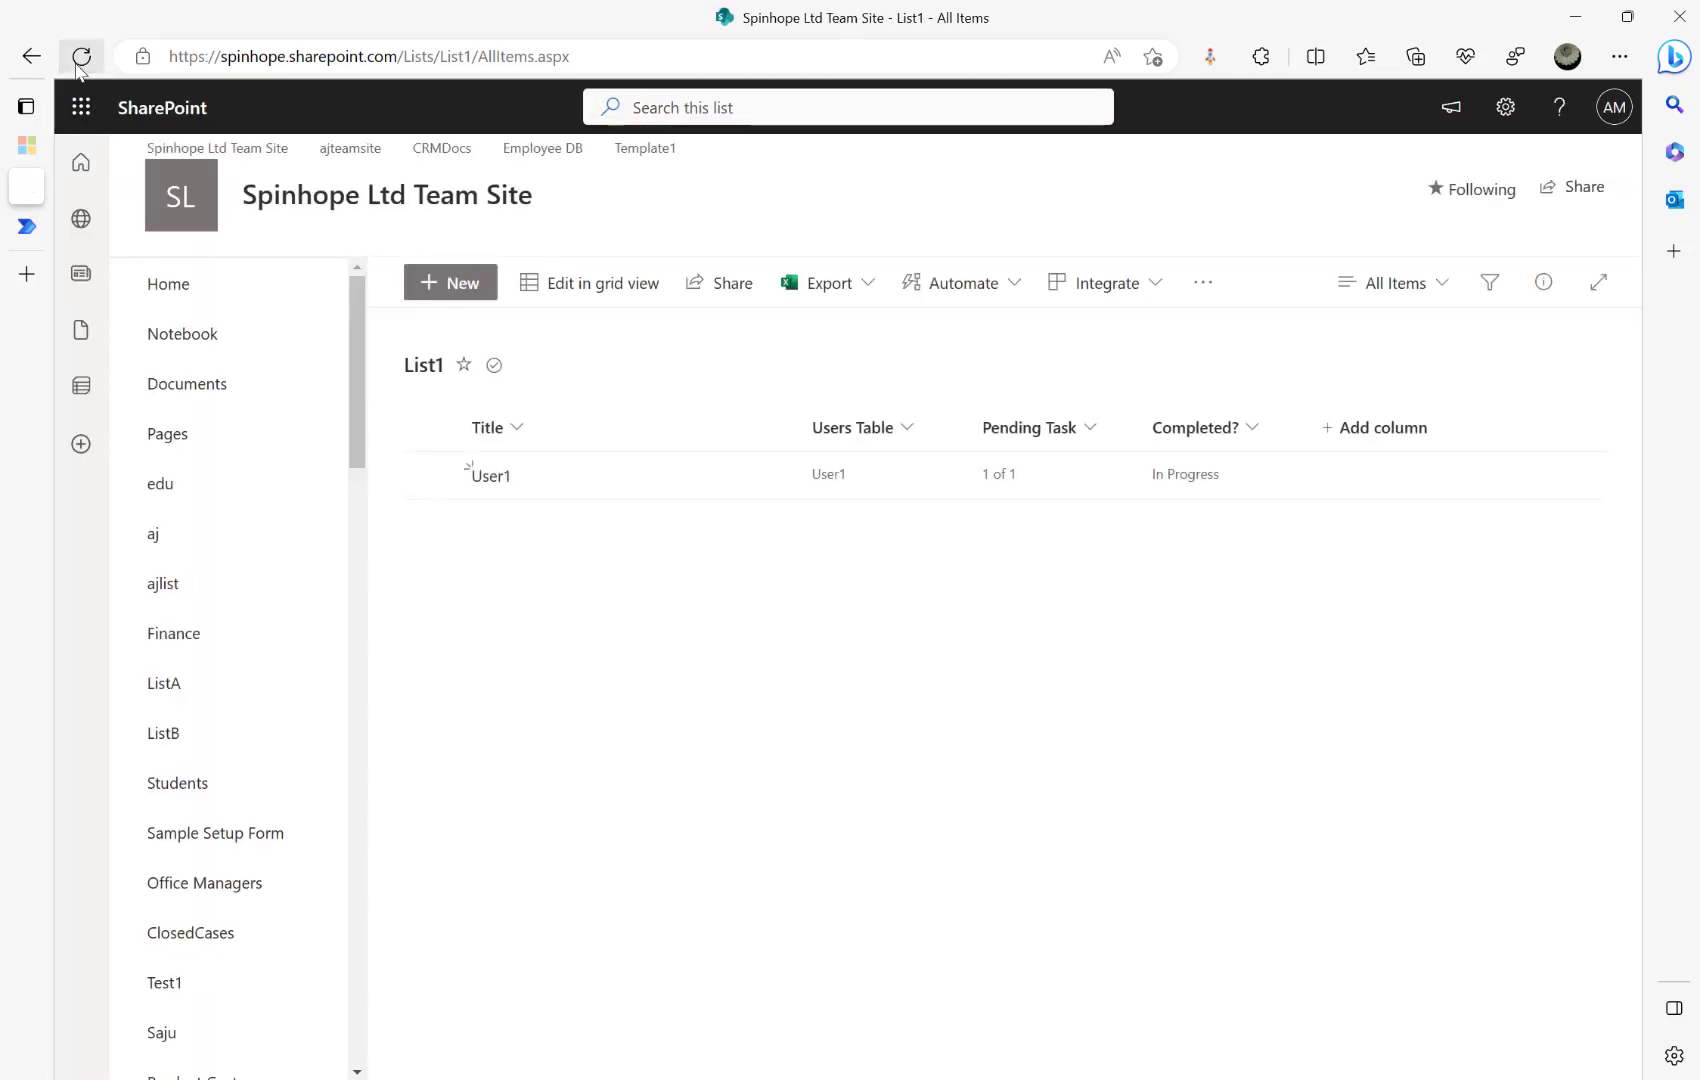
Step: Reload List1 once more to check the Pending Task value of User1, and return to List2
left_click(79, 62)
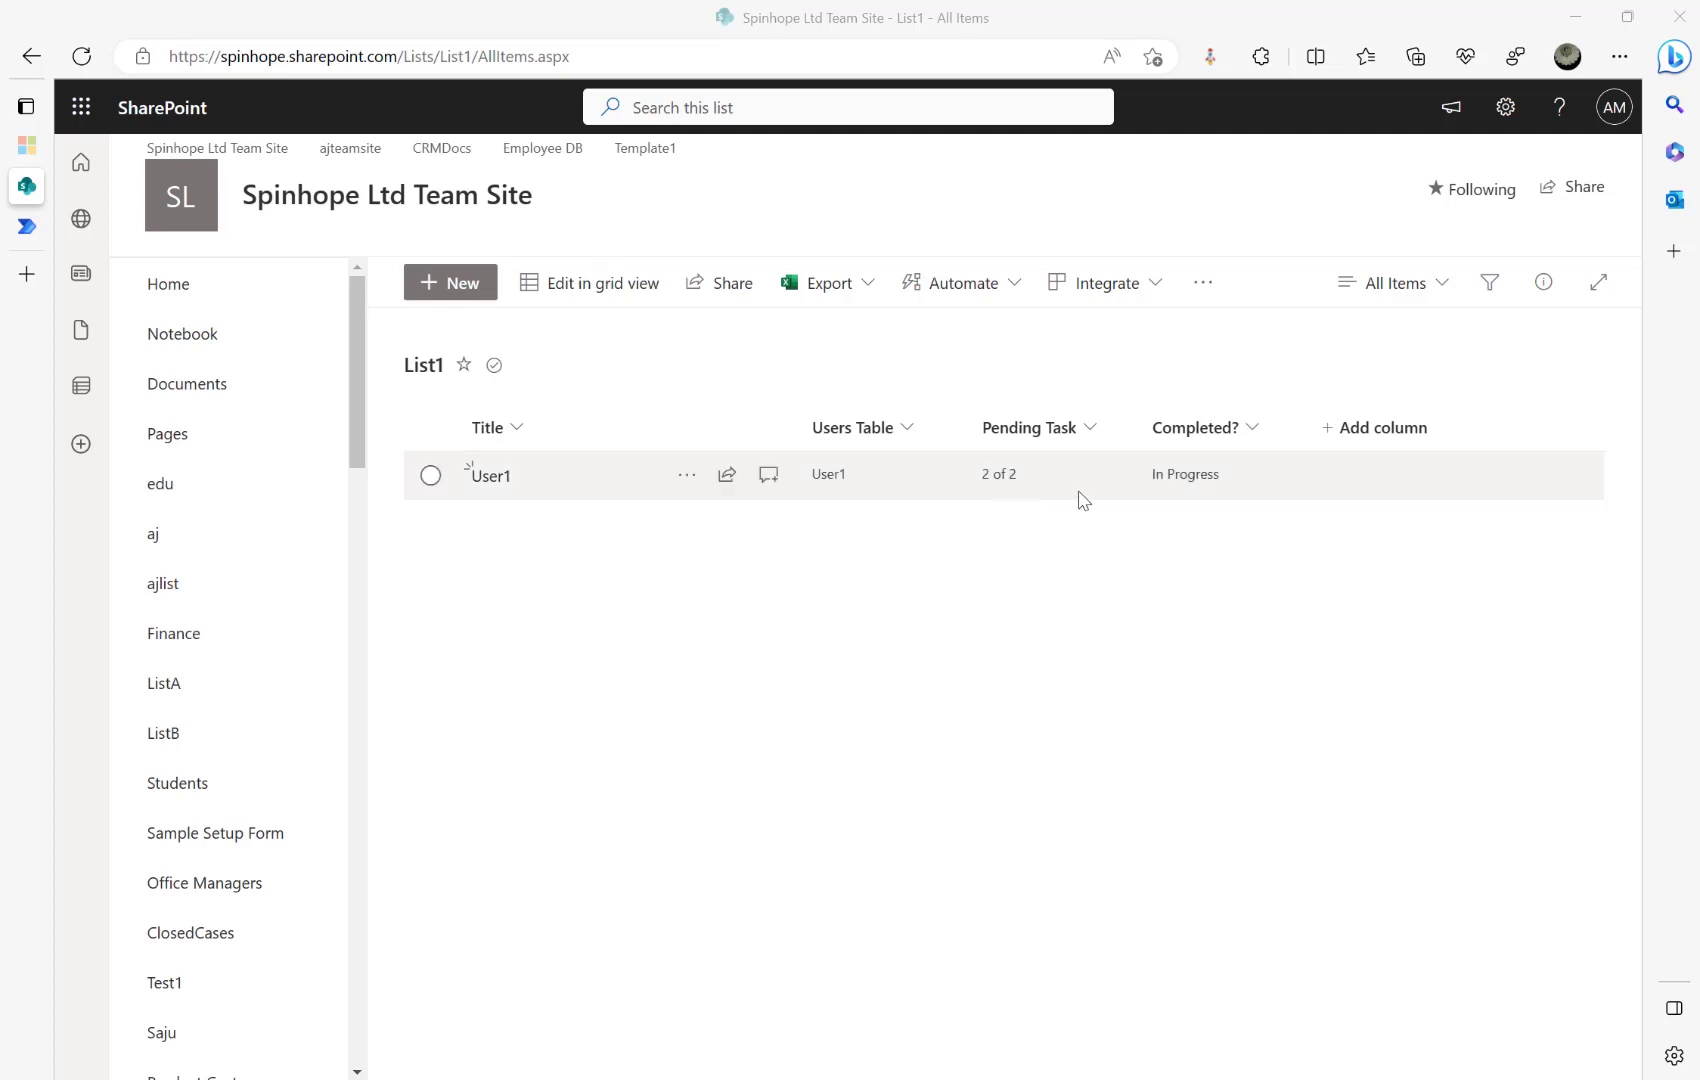
key("super+Down")
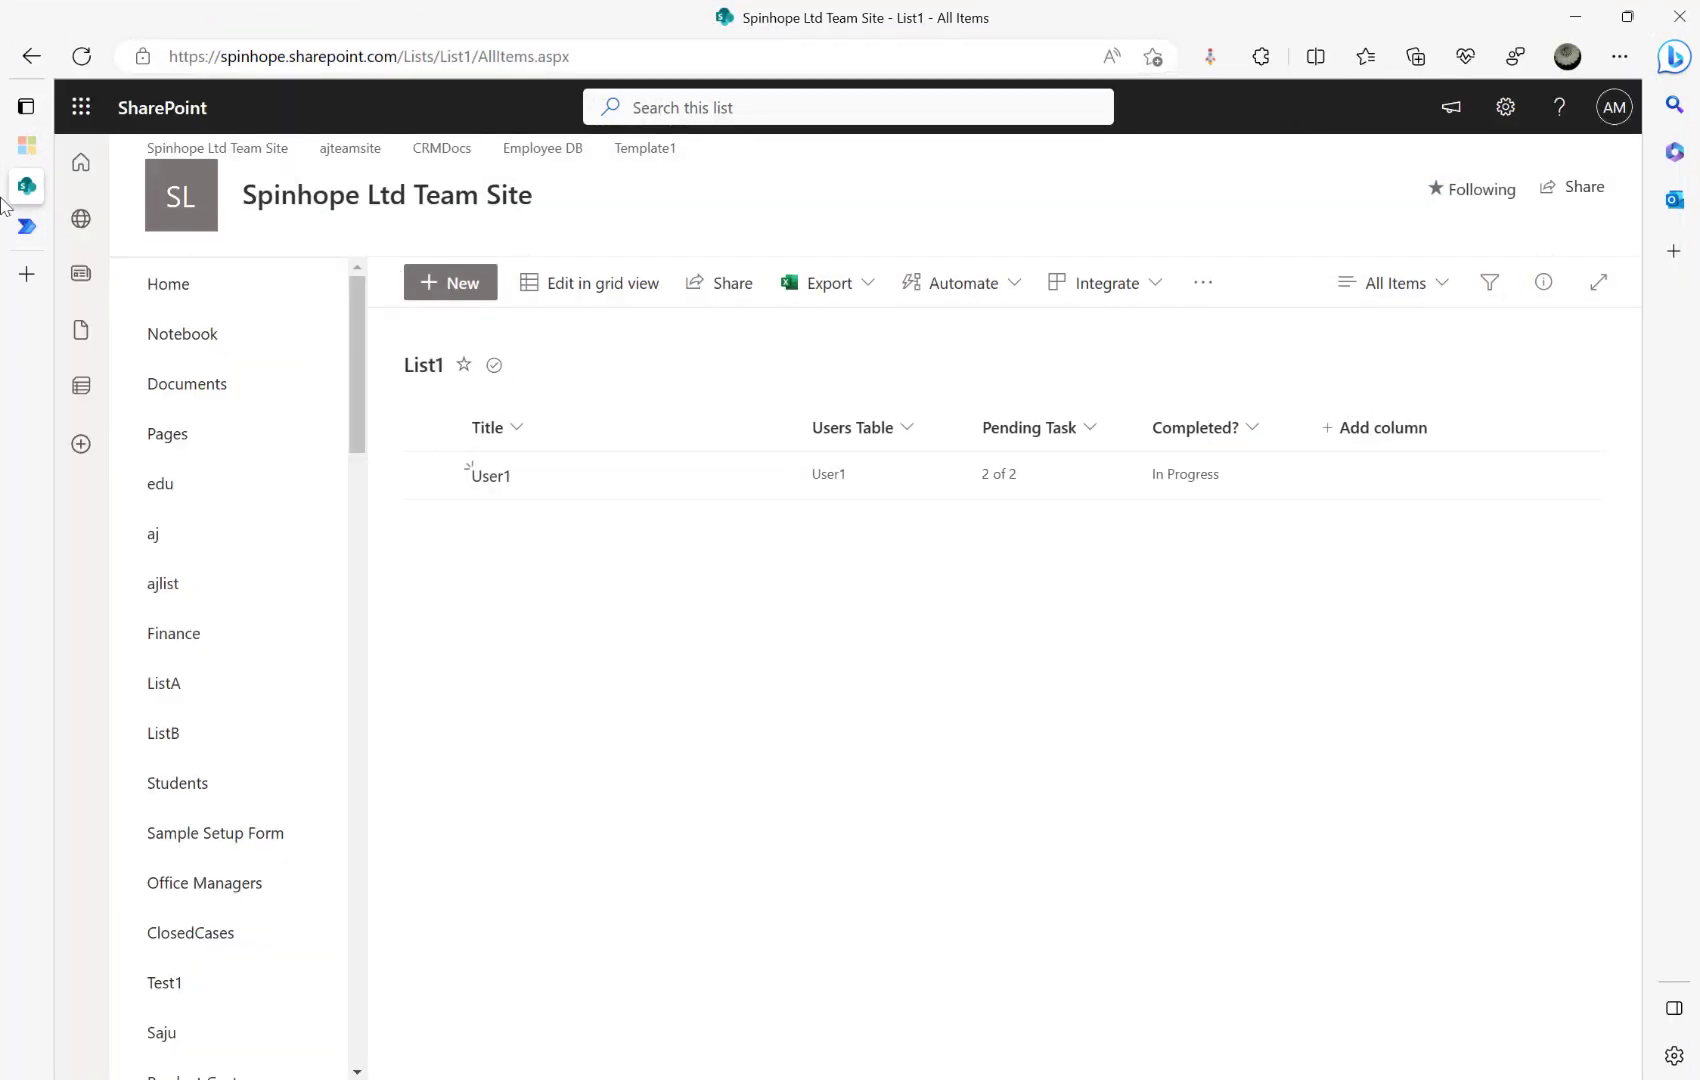
left_click(25, 62)
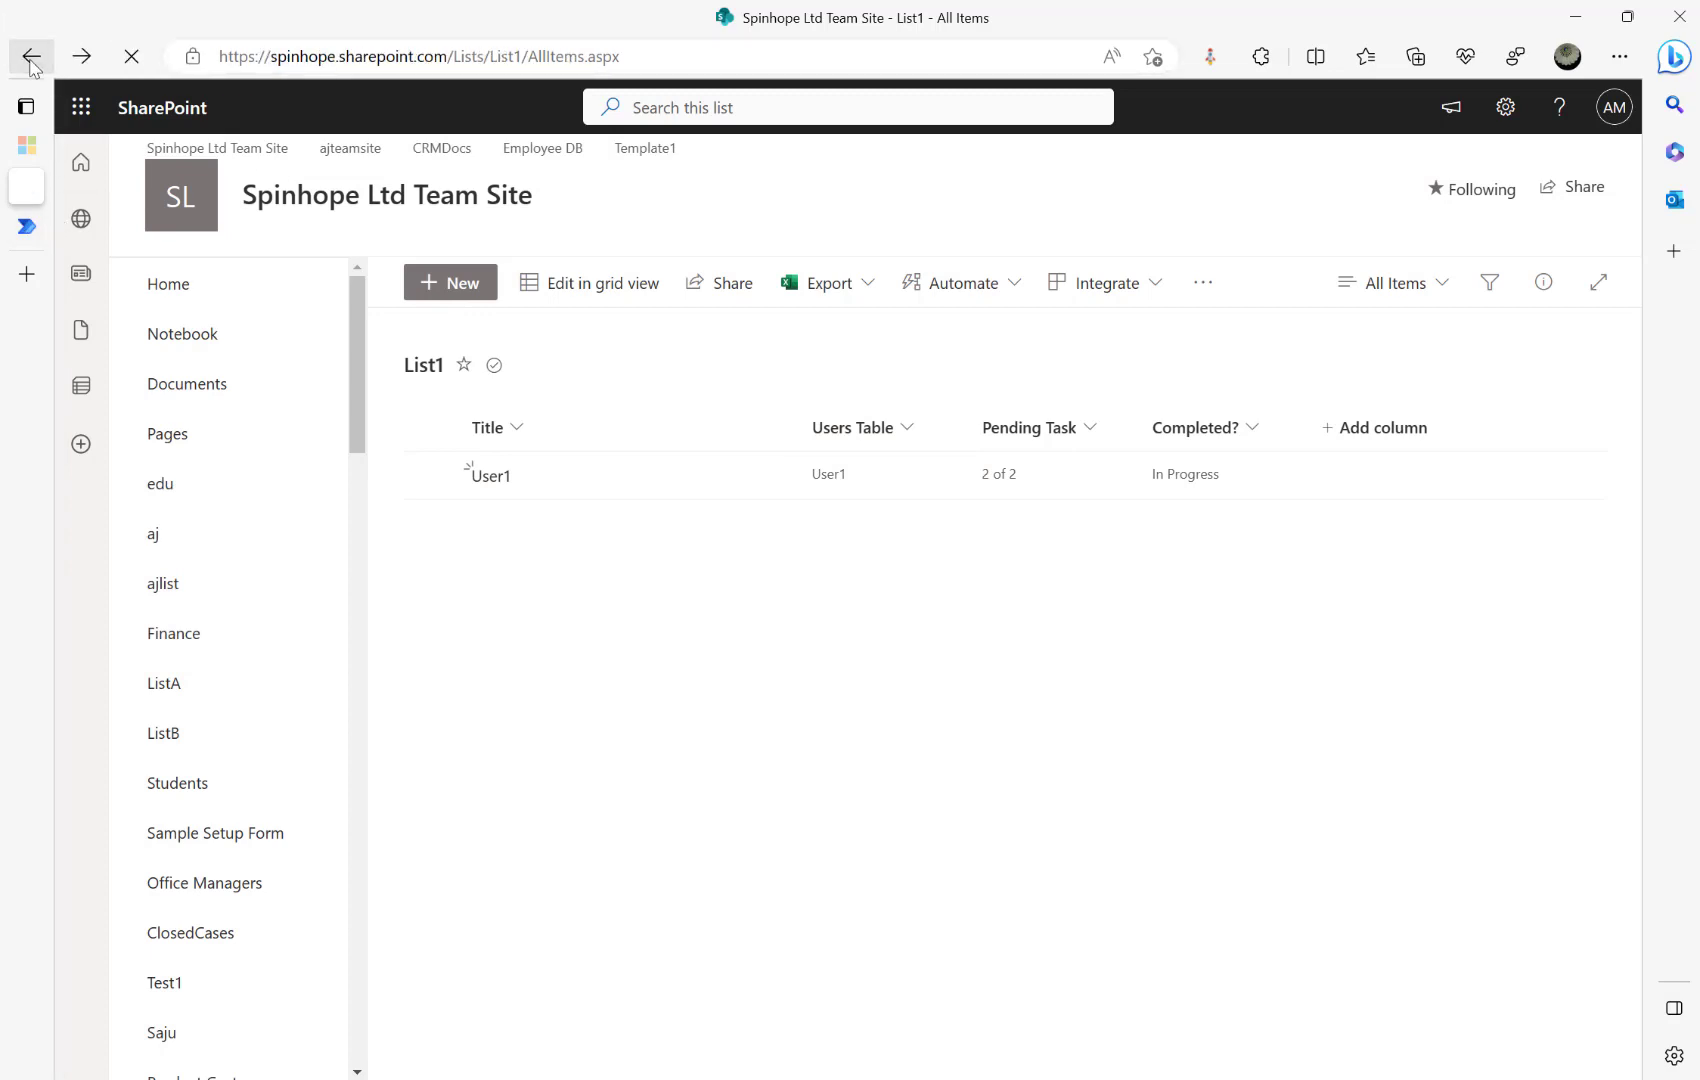
Step: Edit User1's Task1 item in List2, set its Status to Completed, and save it
left_click(600, 487)
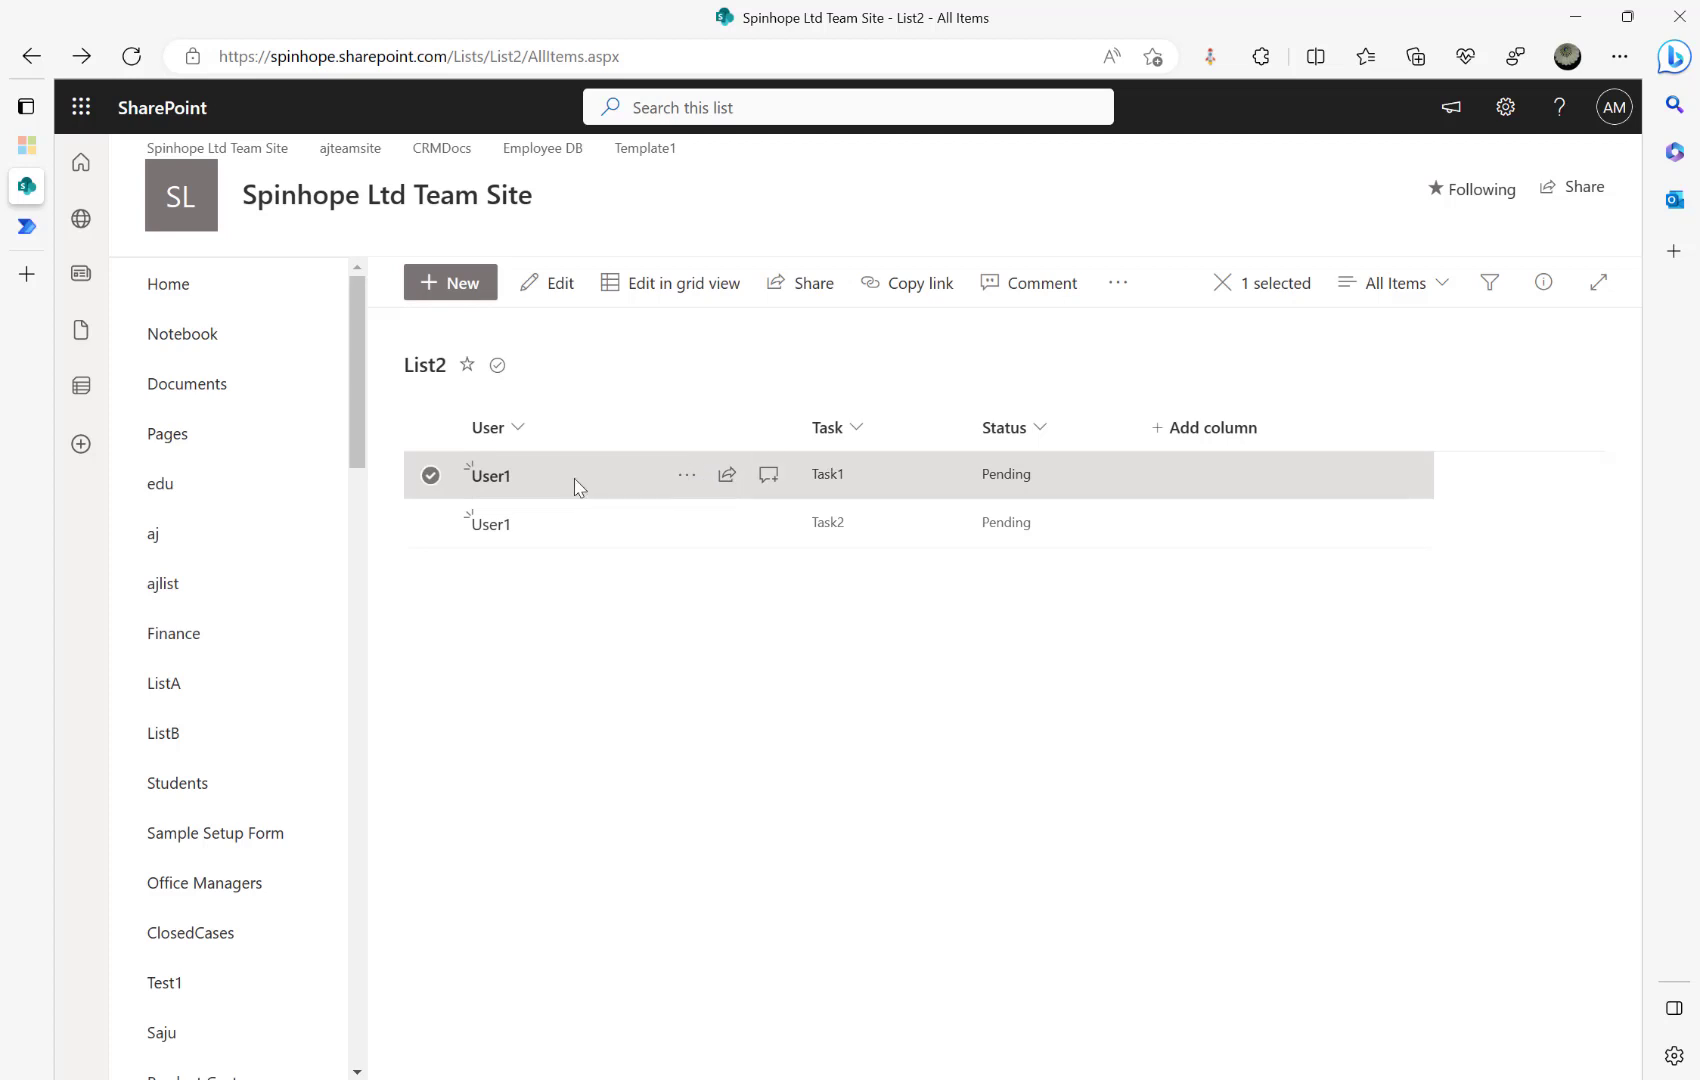
left_click(545, 283)
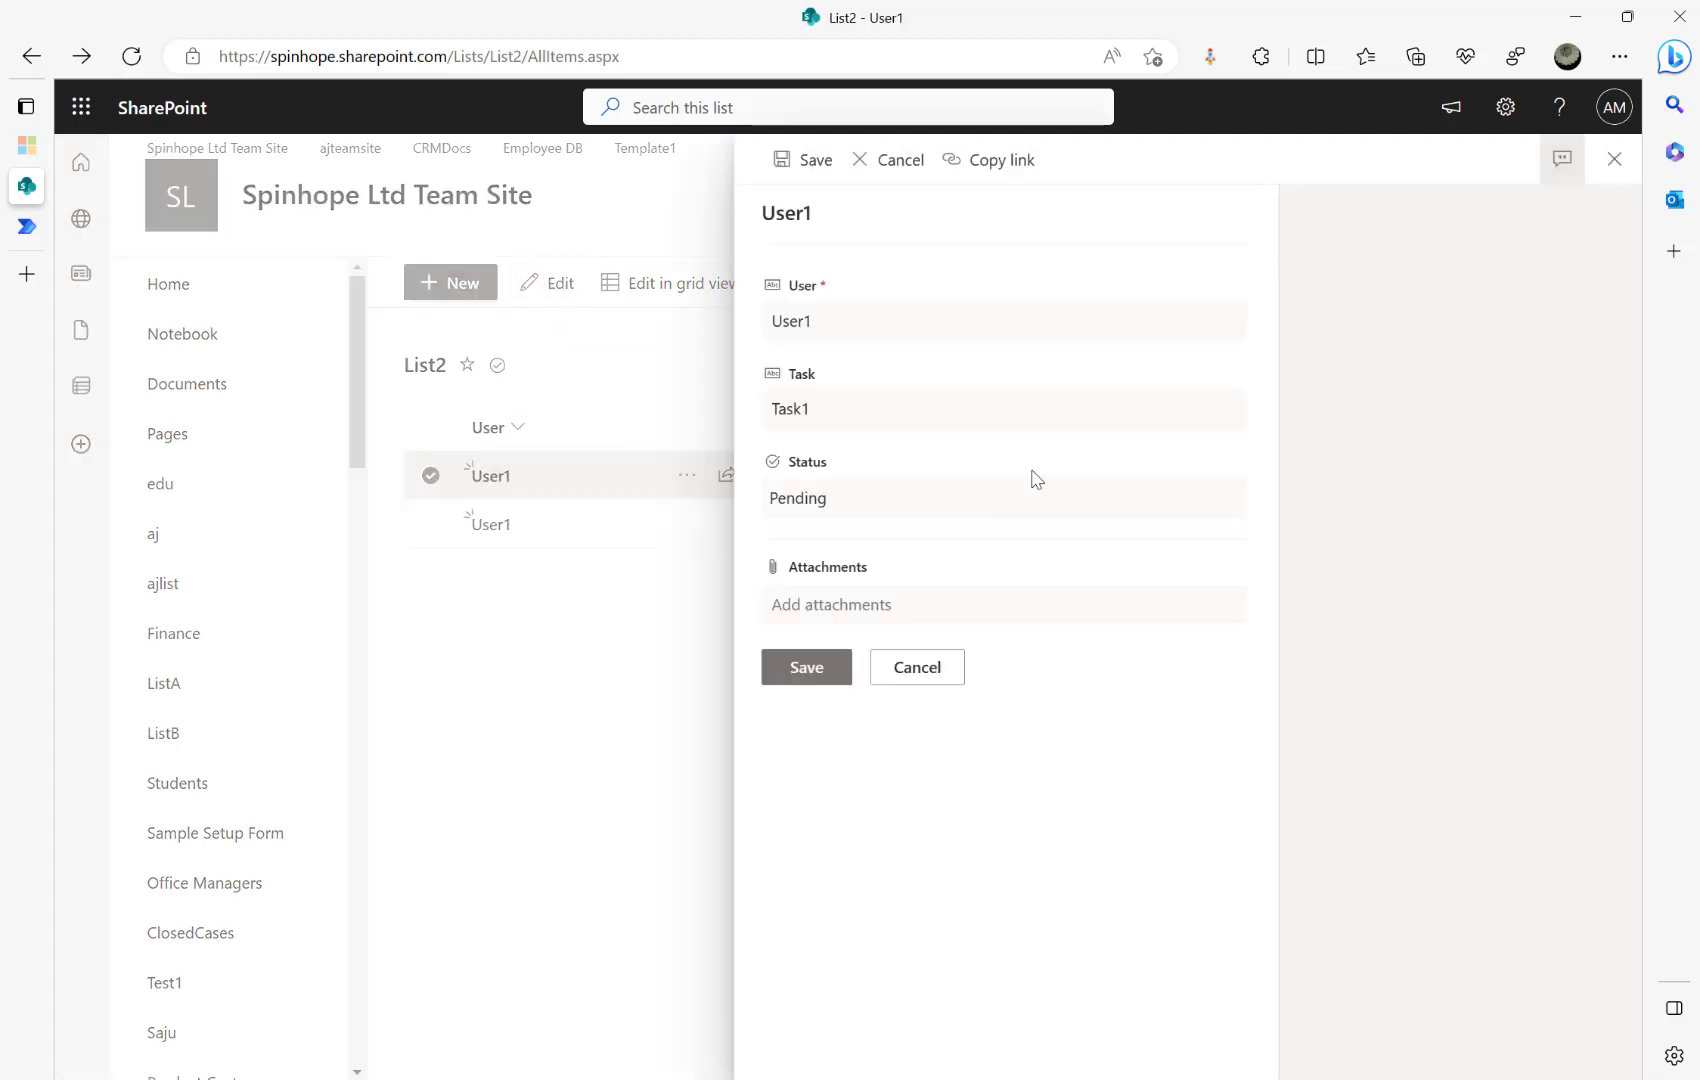
left_click(871, 511)
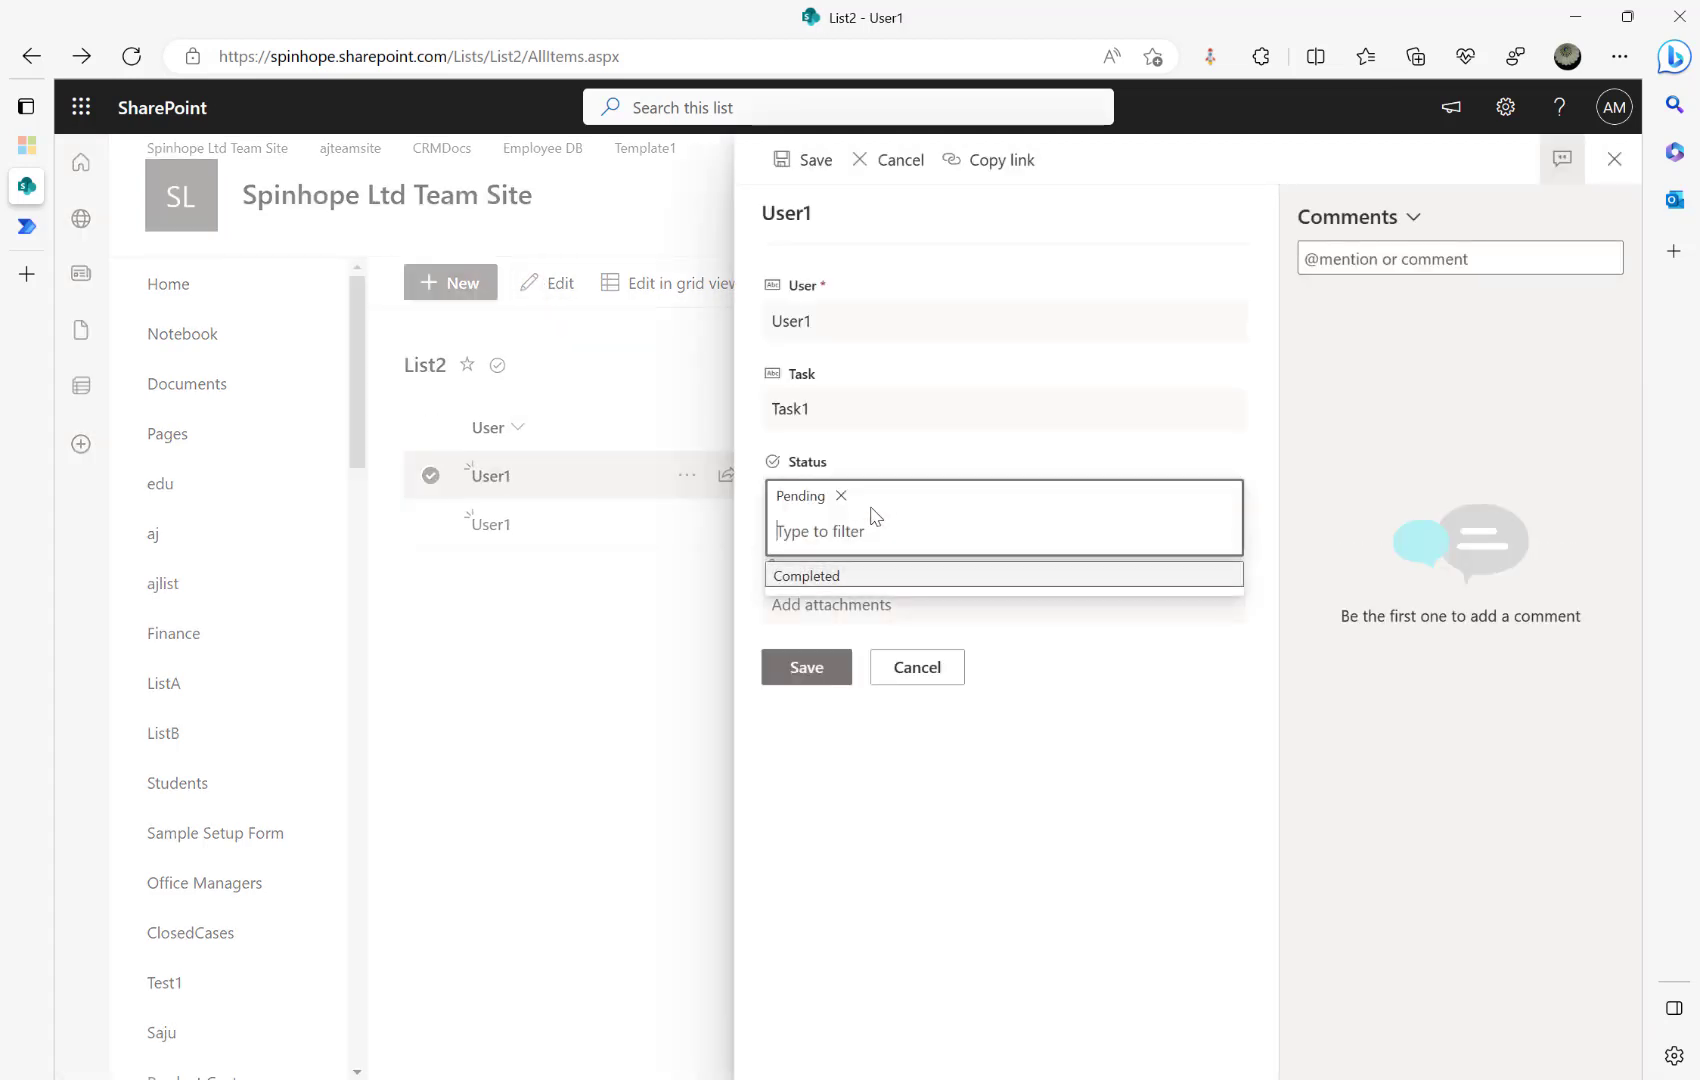
left_click(820, 577)
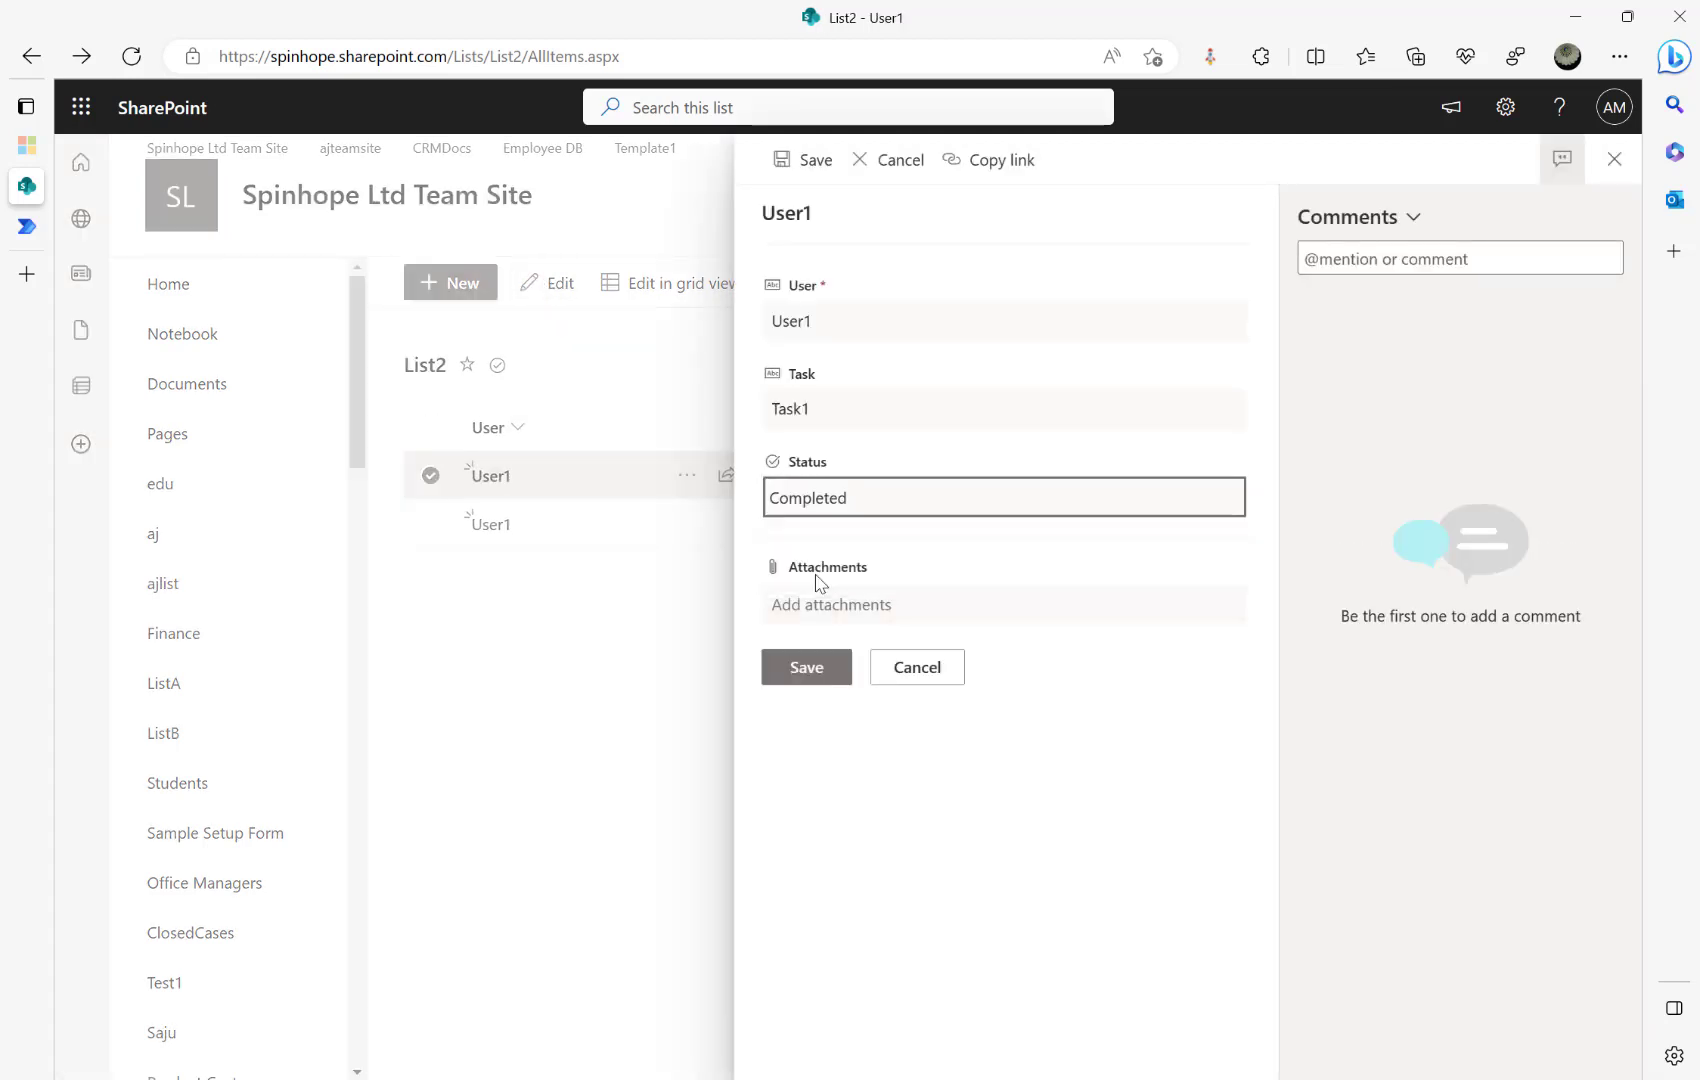
left_click(804, 670)
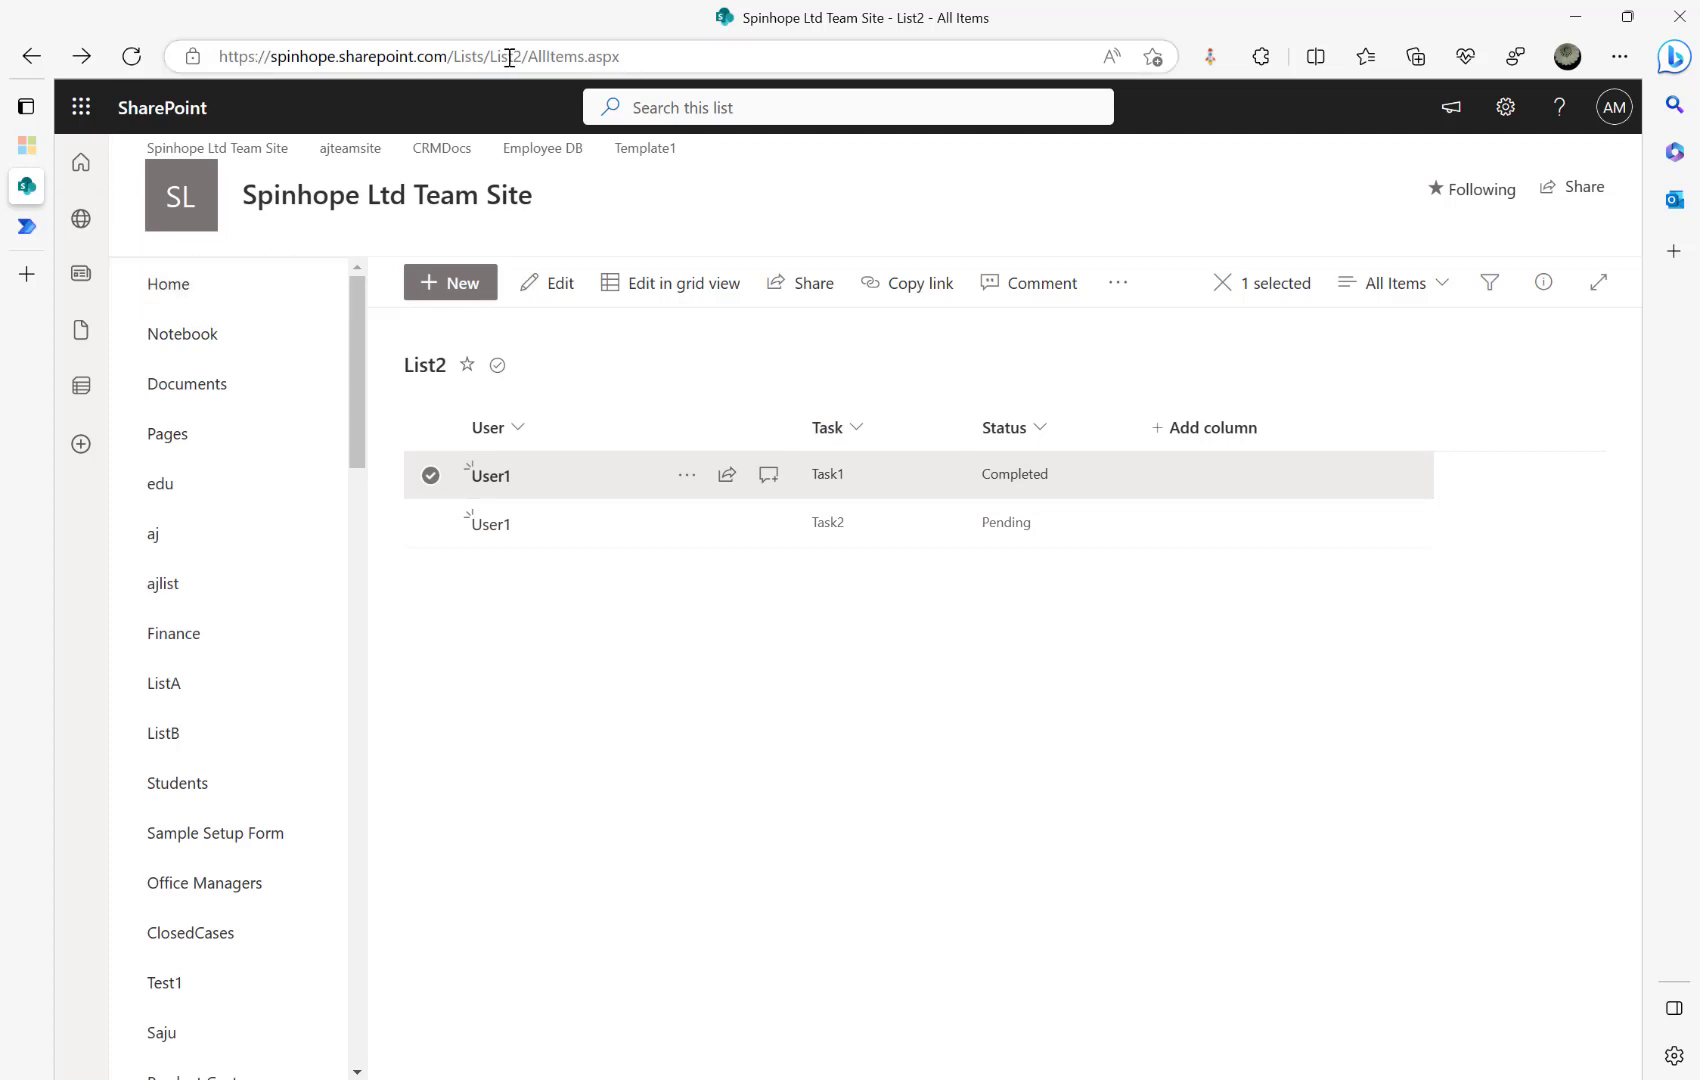
left_click_drag(517, 56, 970, 57)
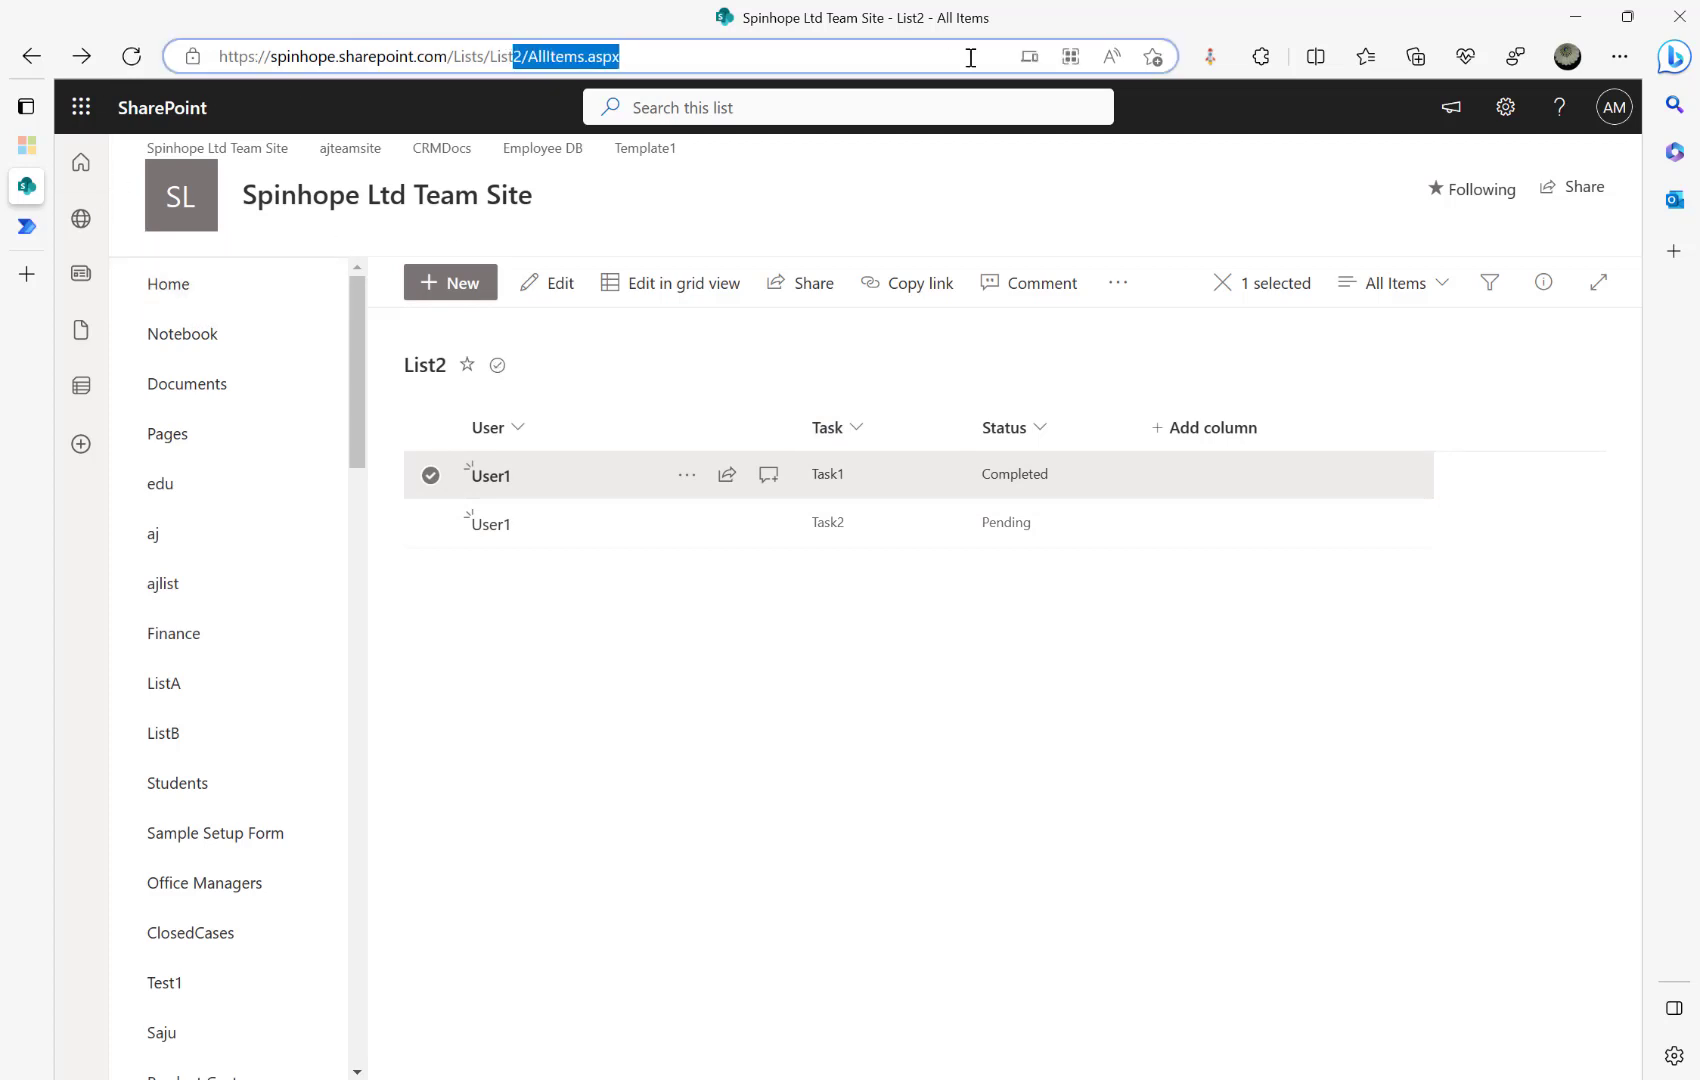
left_click(537, 703)
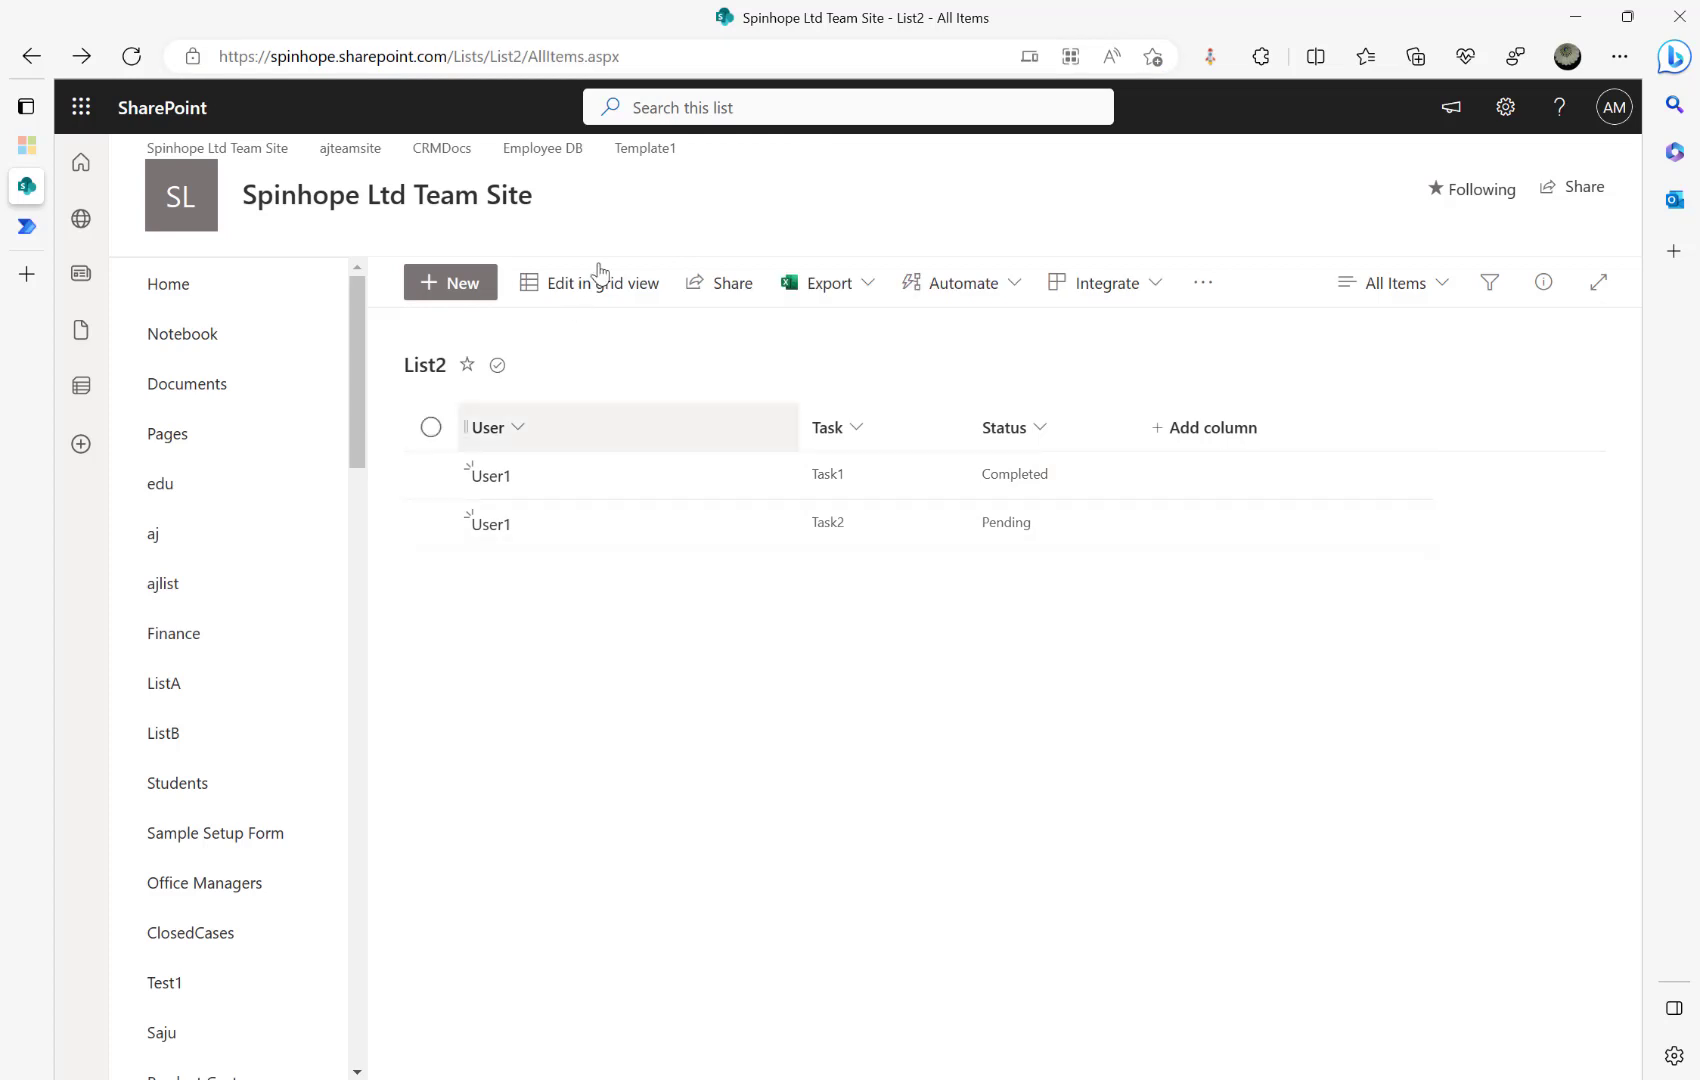
left_click_drag(518, 57, 932, 50)
type("`")
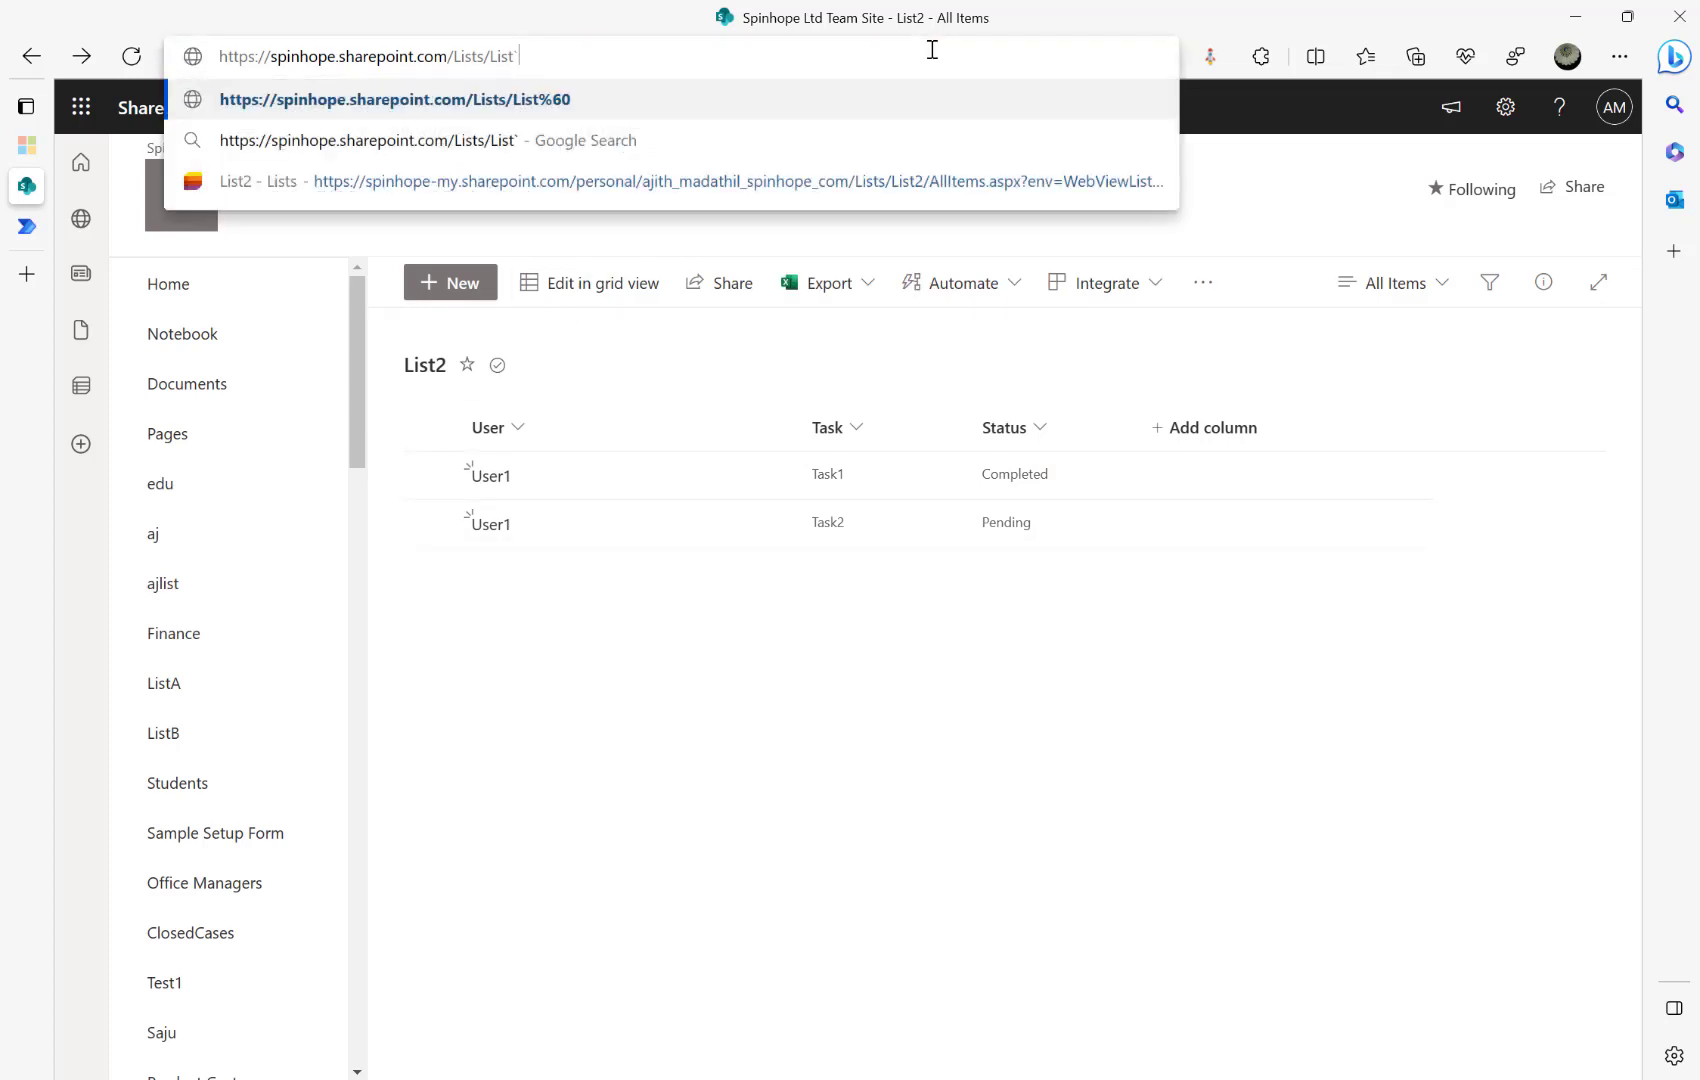
key("Return")
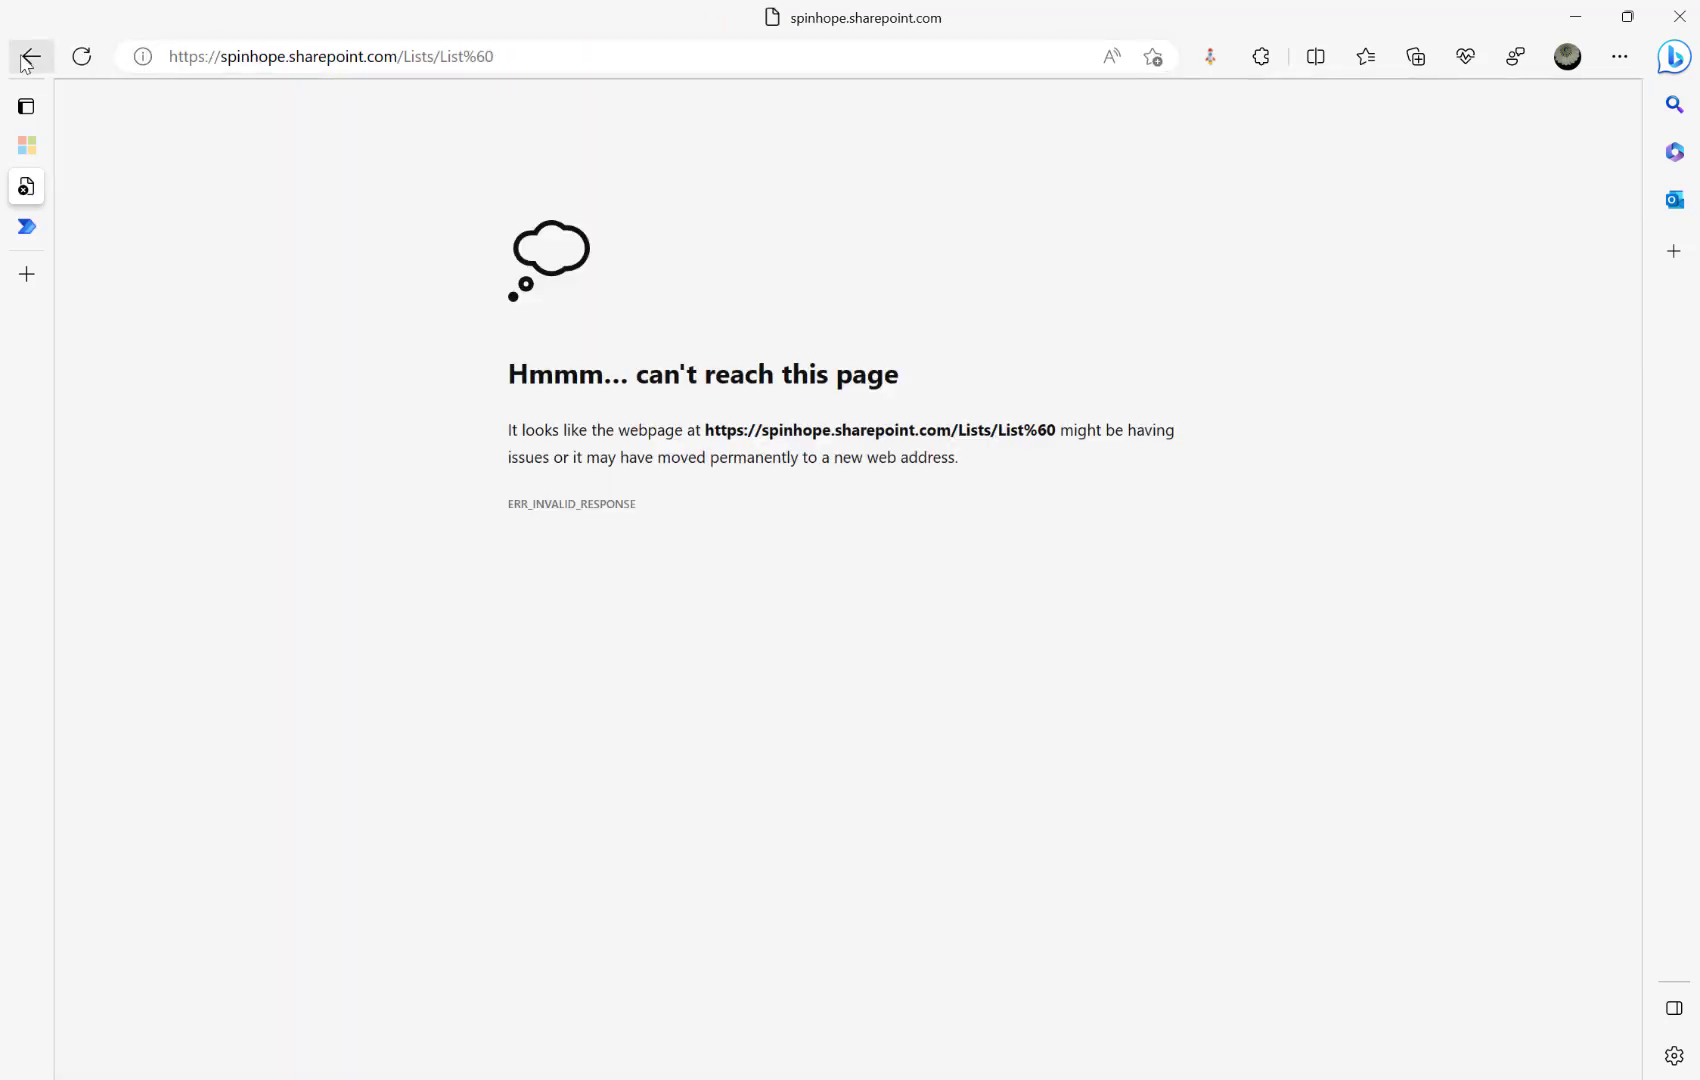
left_click(29, 55)
Step: Open List1 on the SharePoint team site through its address ending in Lists/List1
left_click_drag(522, 57, 892, 50)
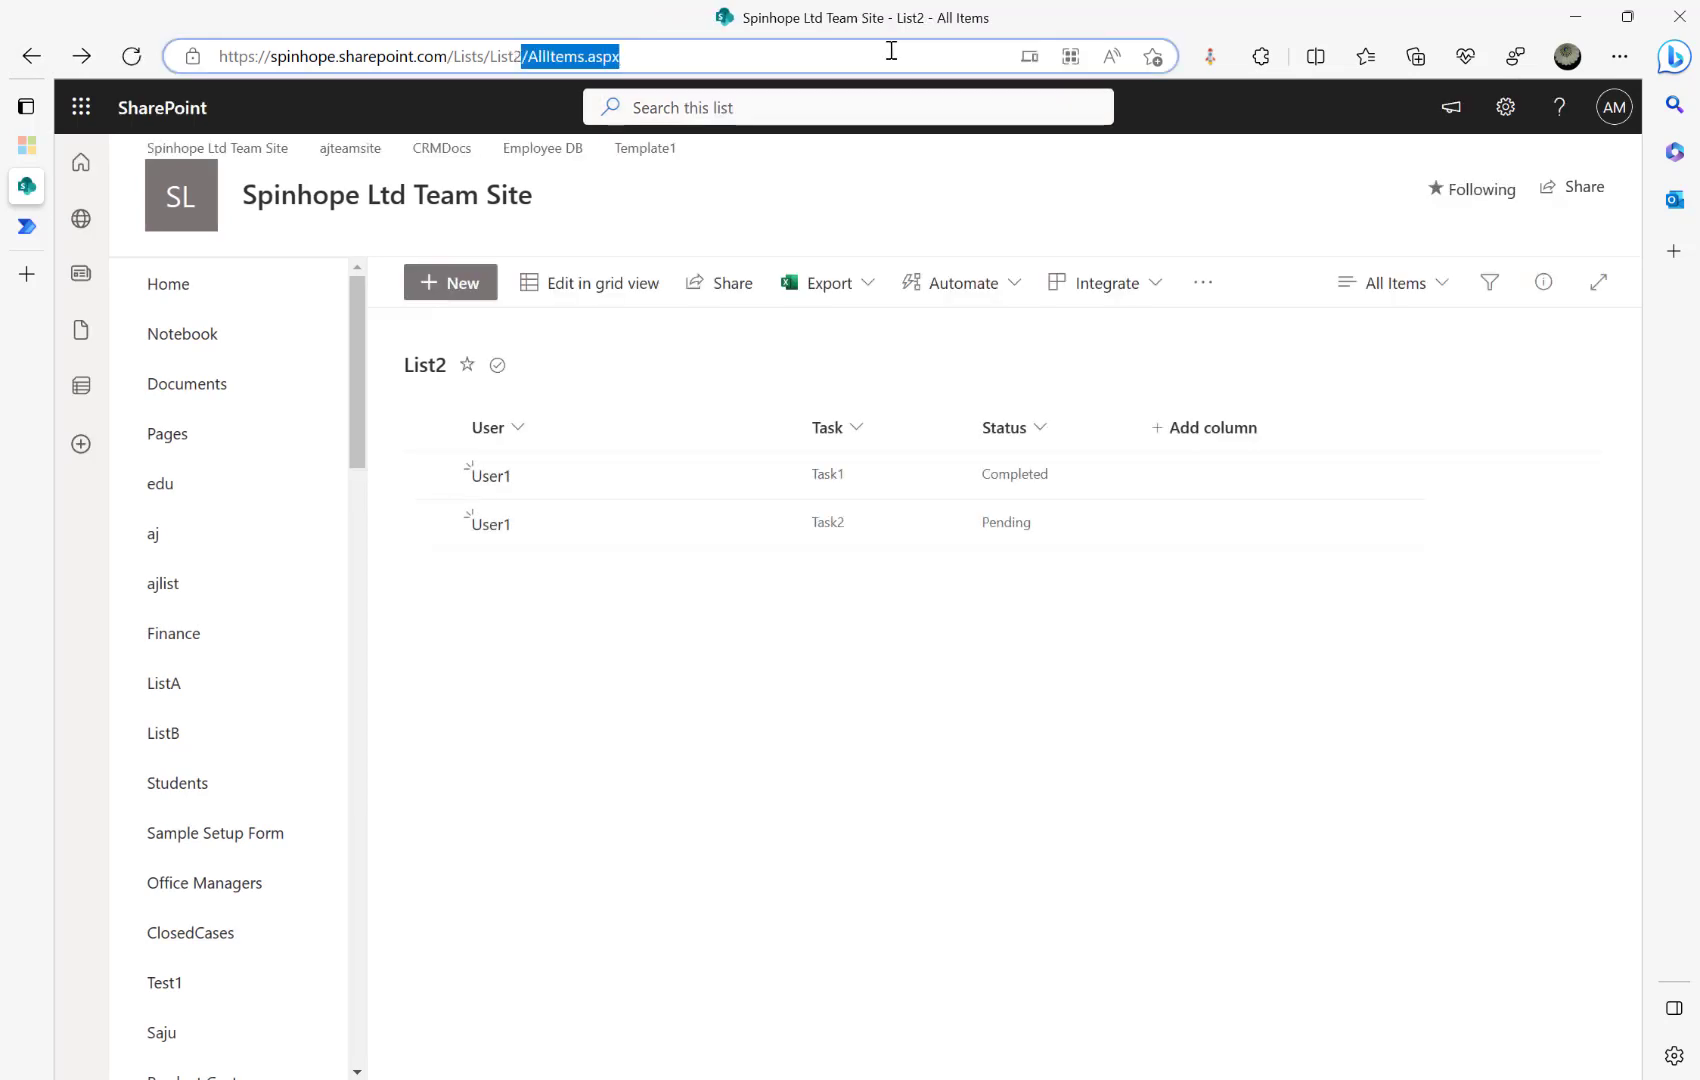
key("BackSpace")
type("1")
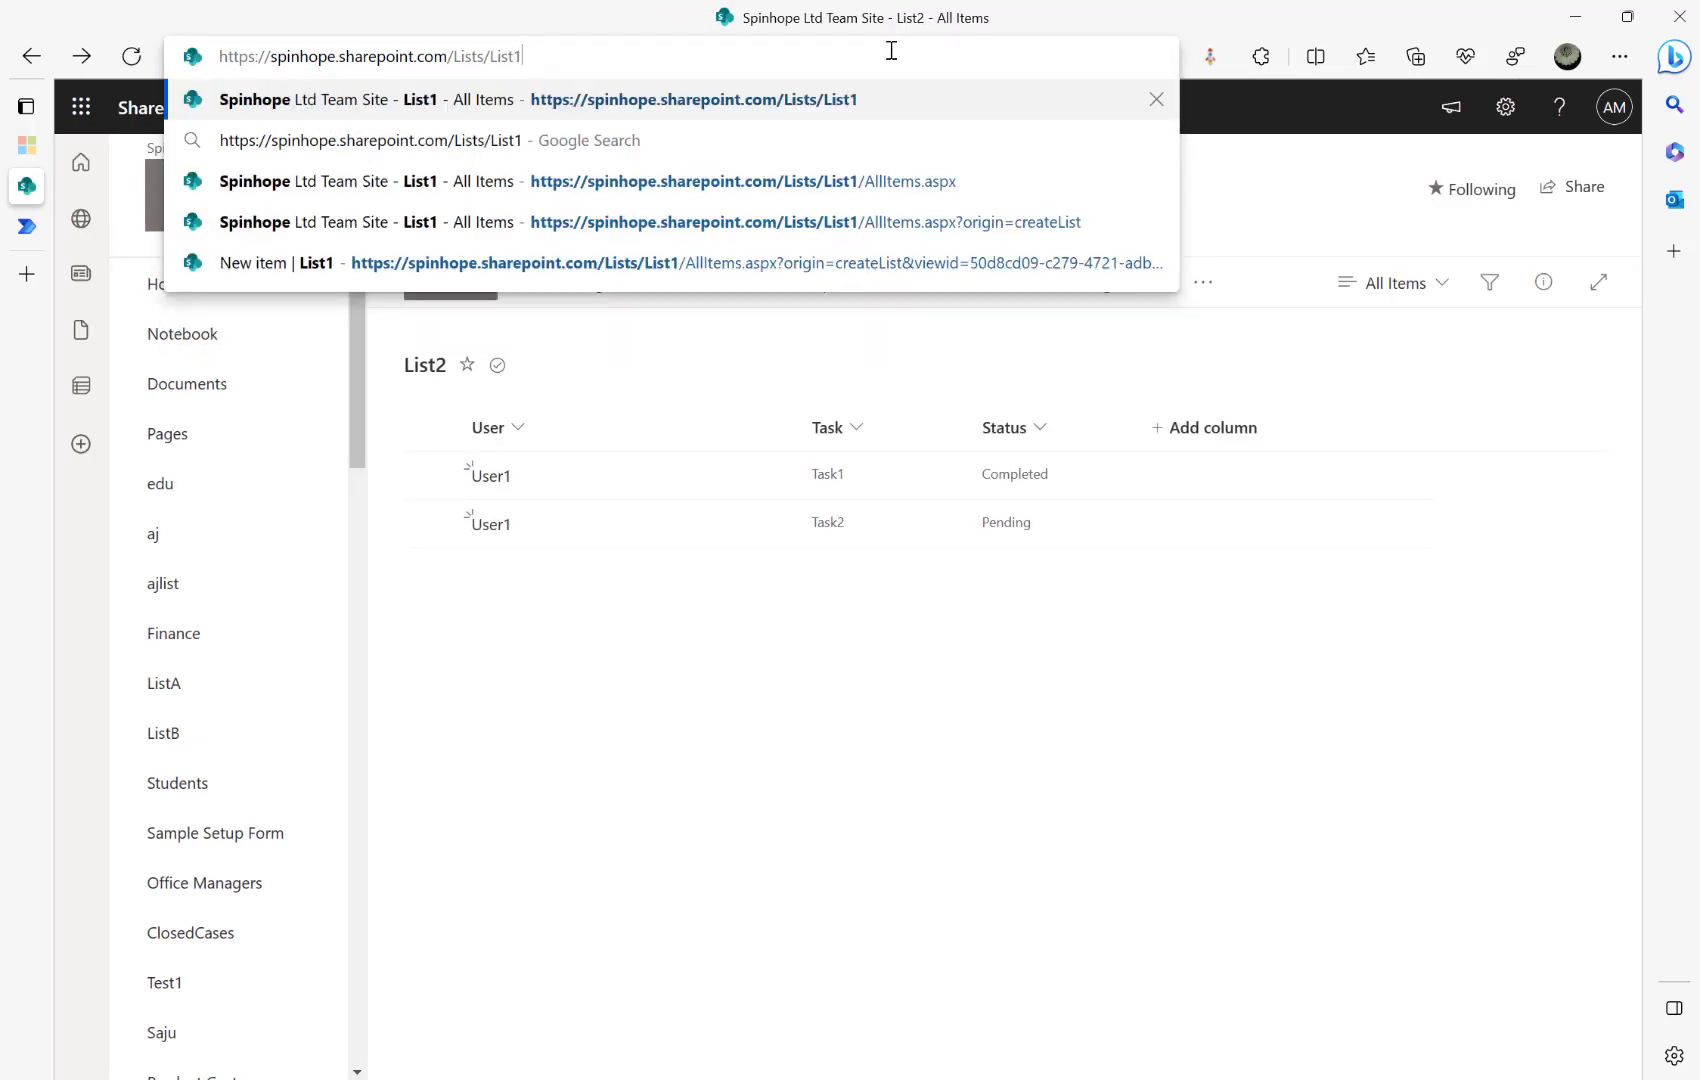
key("Return")
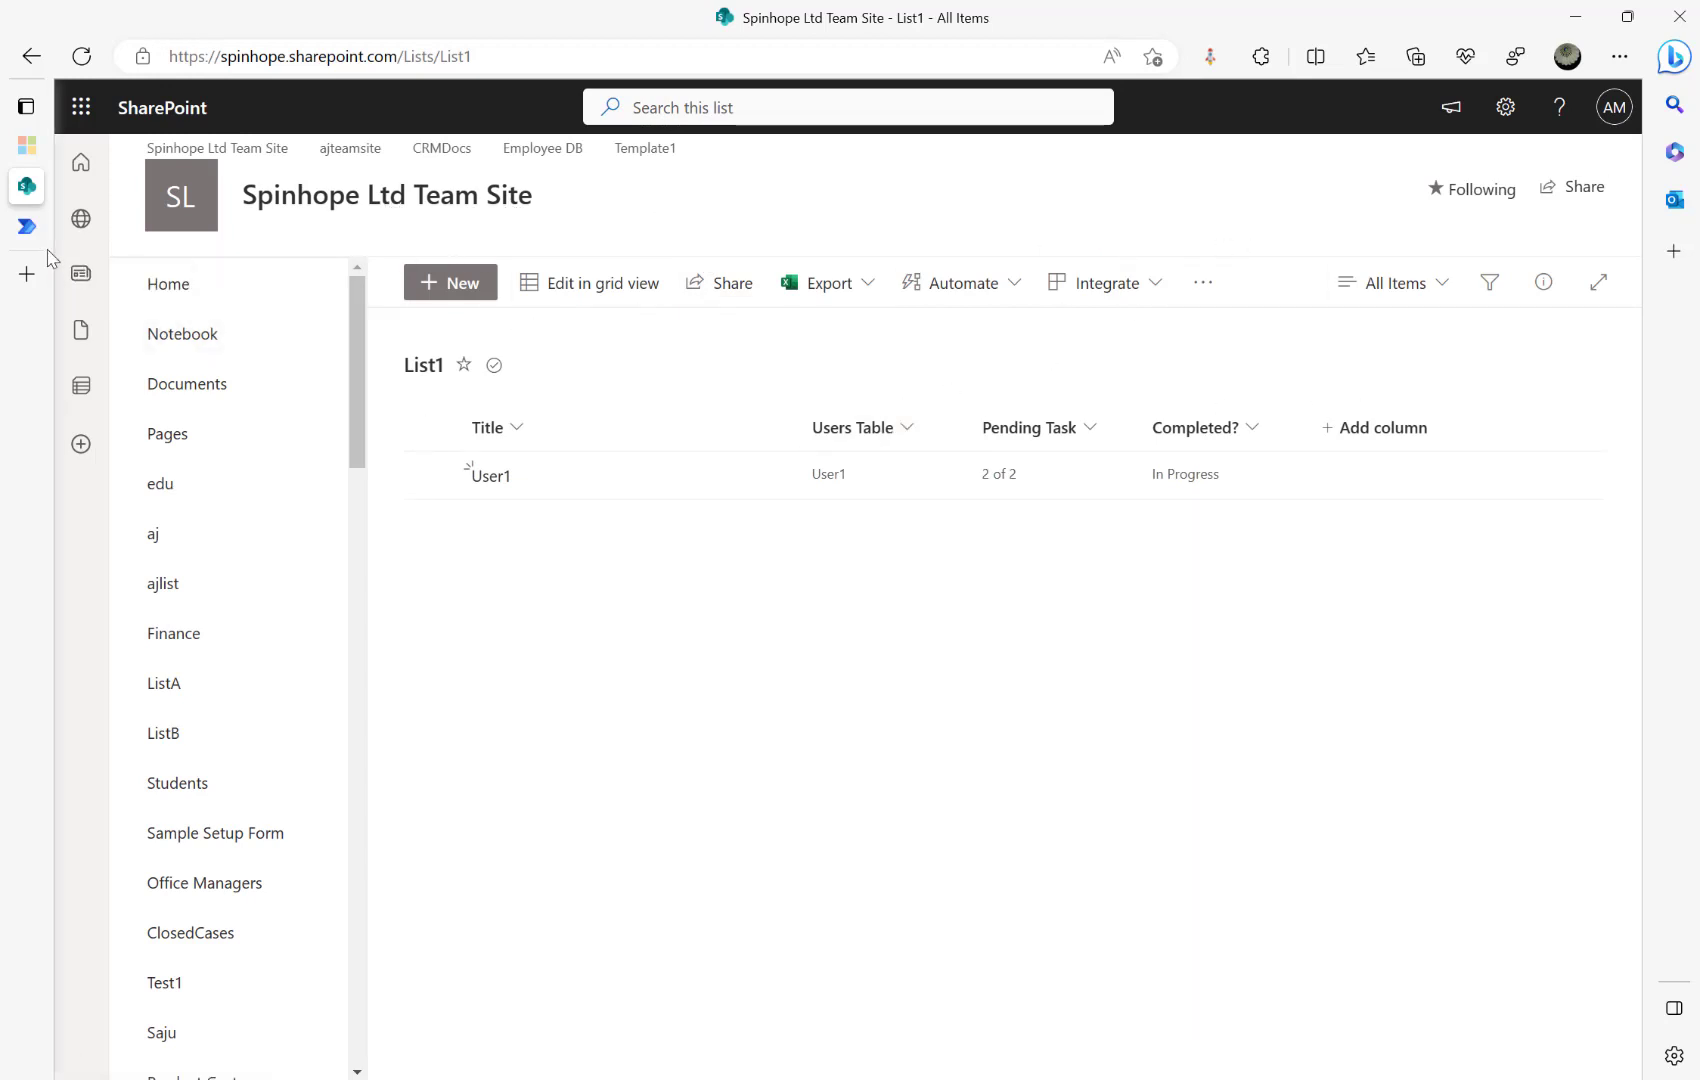
Step: Refresh the flow's run history in Power Automate, and reload List1 in SharePoint to check User1's Pending Task value
left_click(27, 226)
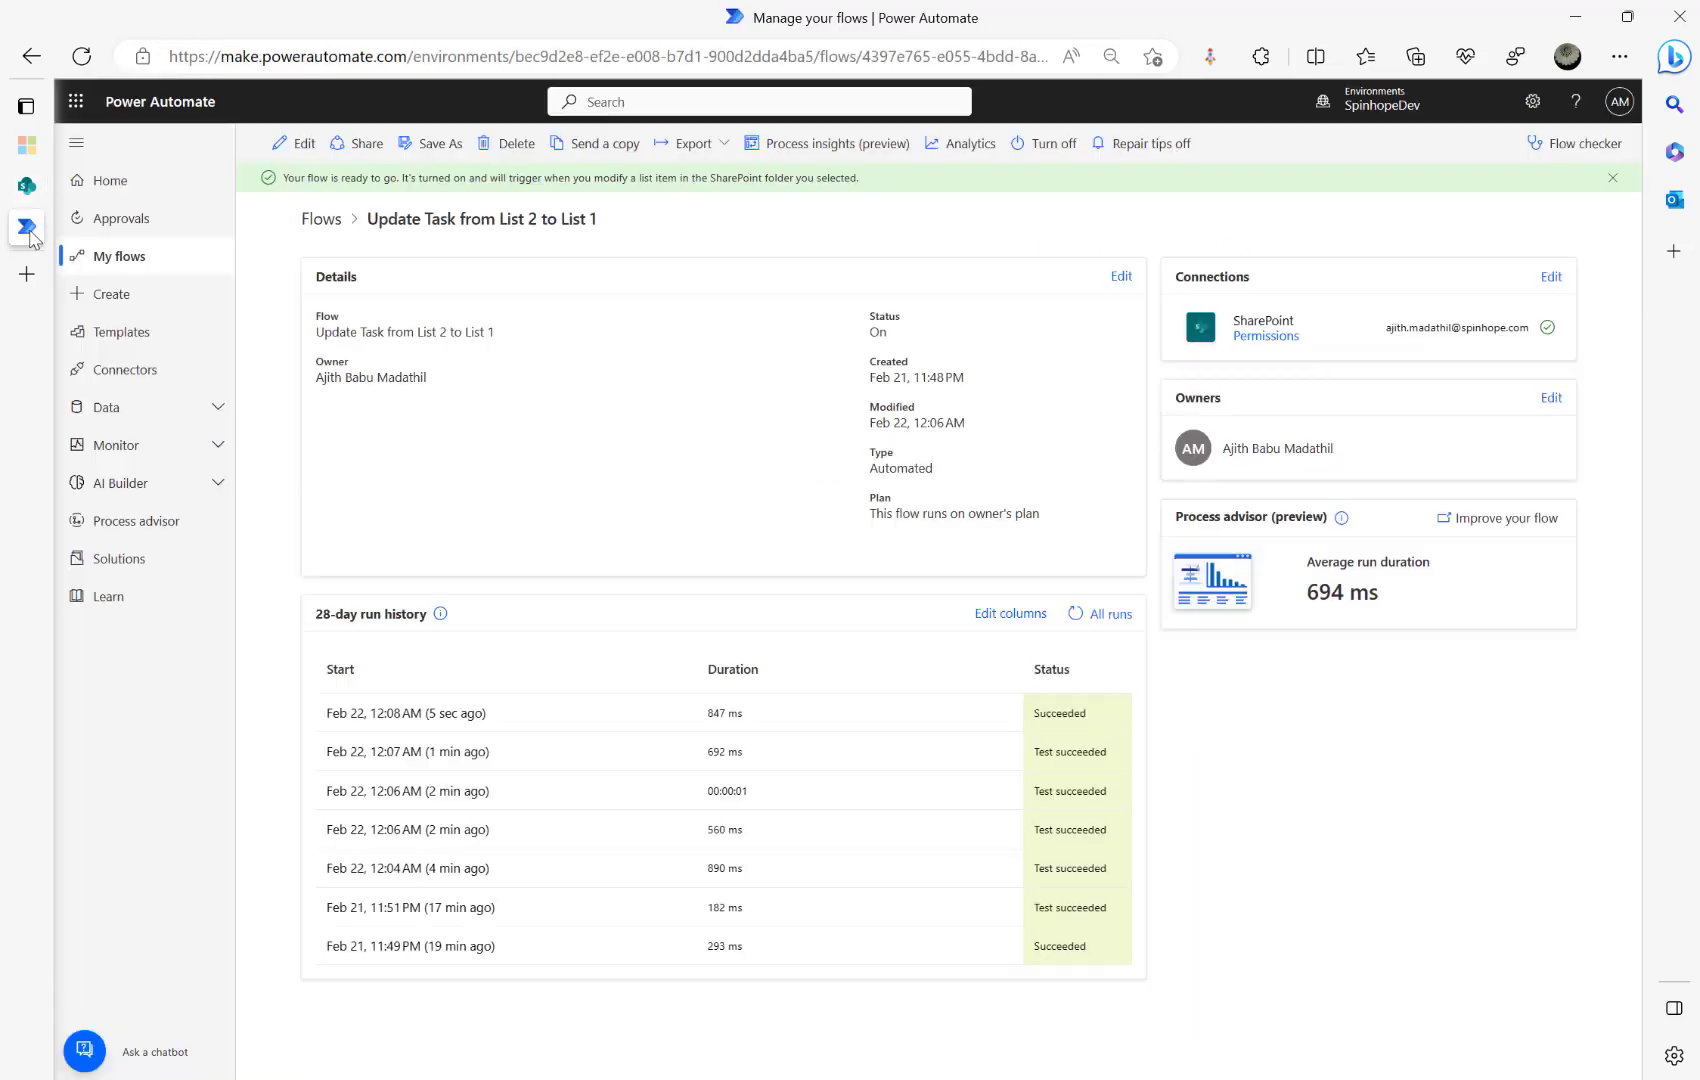
left_click(1073, 615)
left_click(1073, 615)
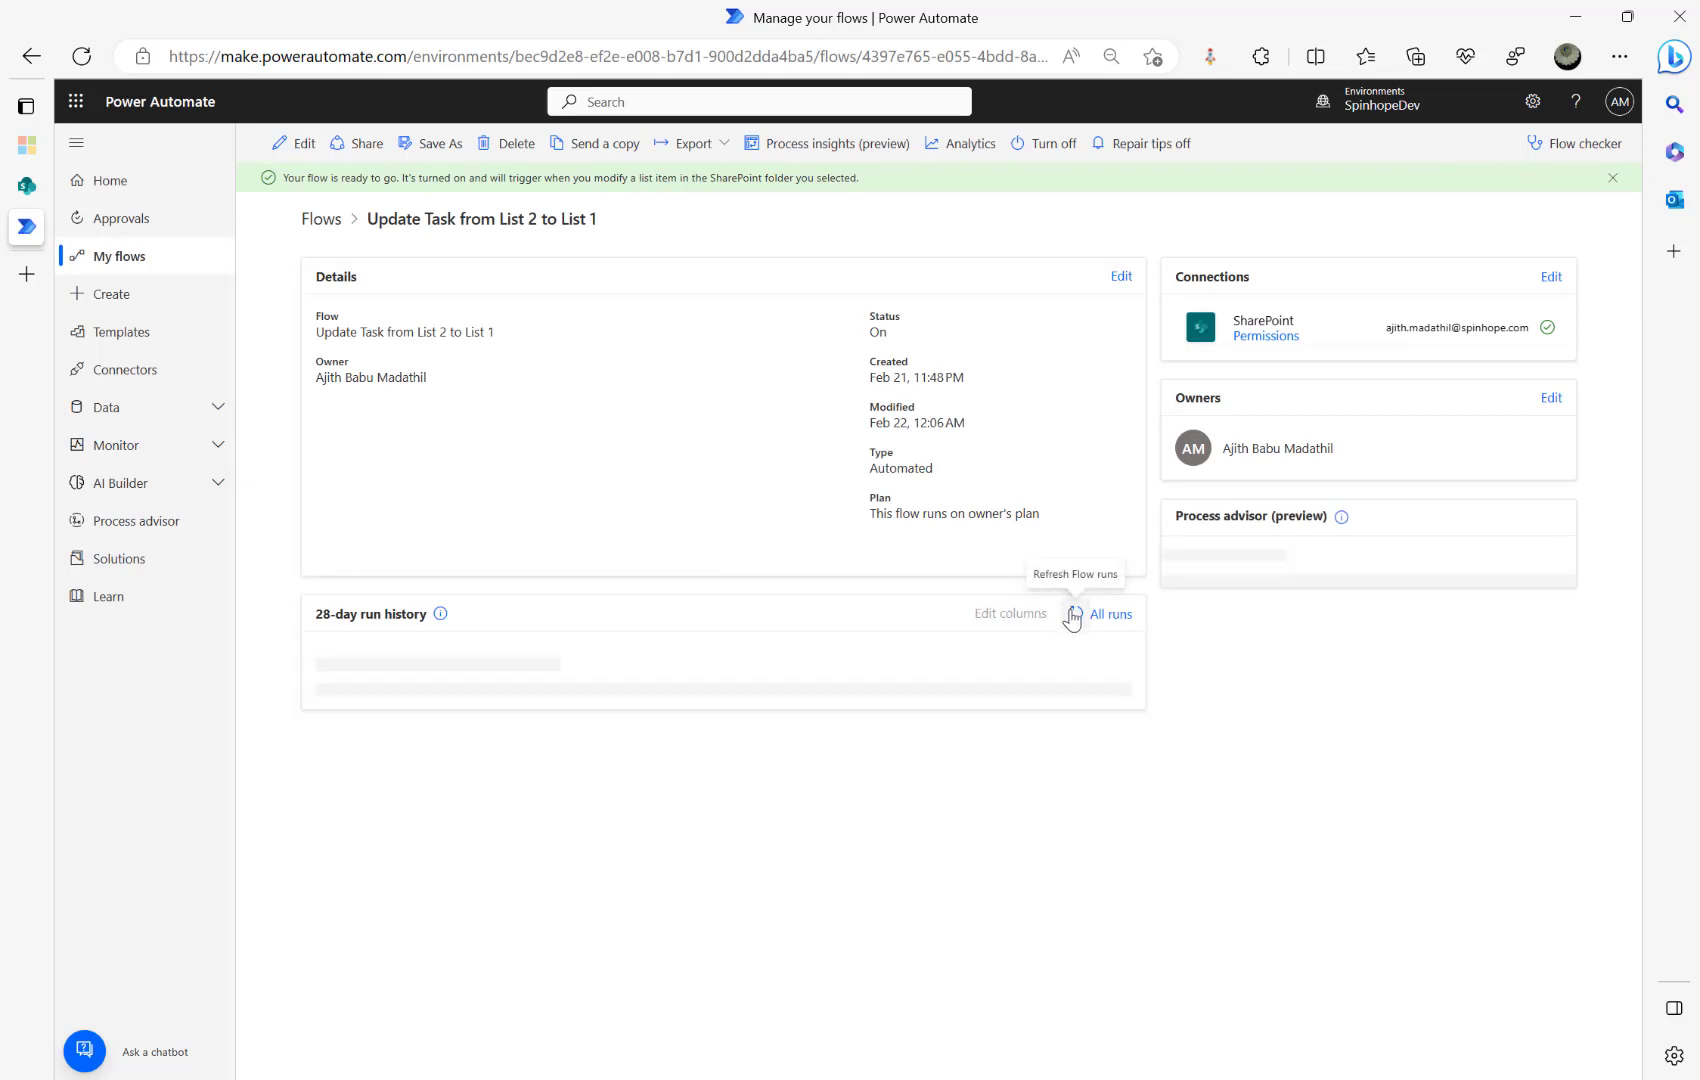
left_click(1073, 615)
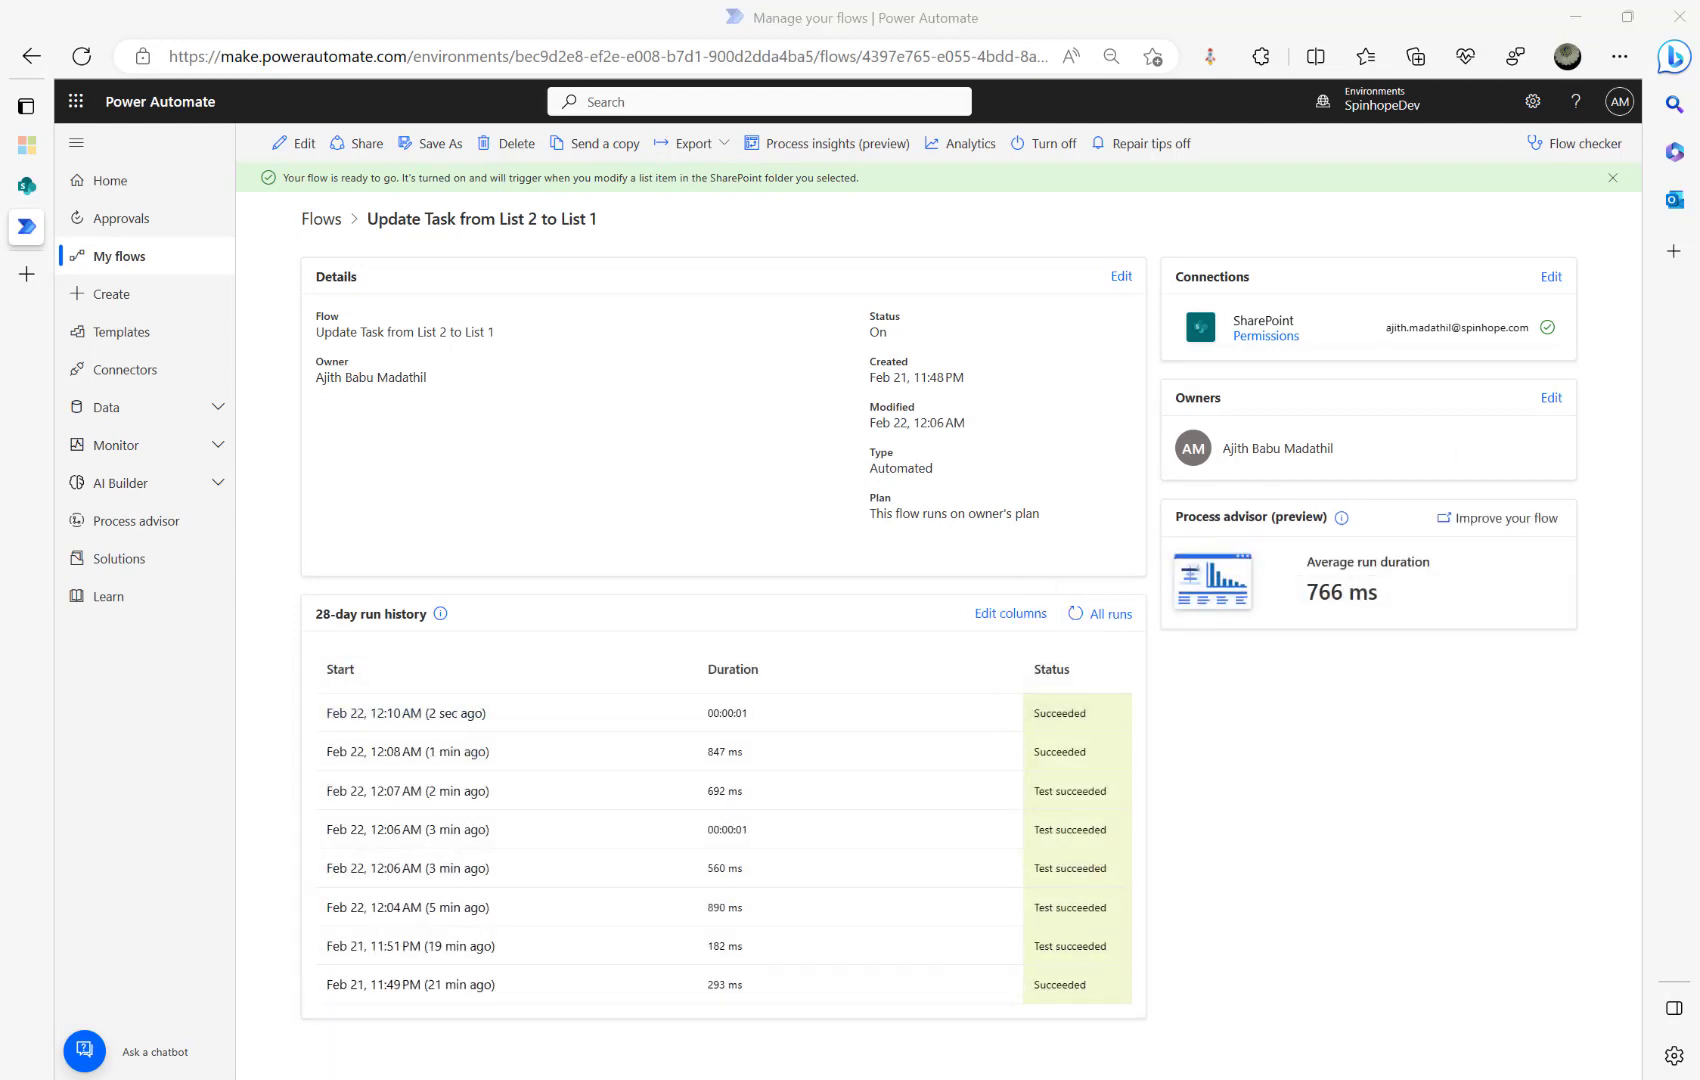
left_click(40, 186)
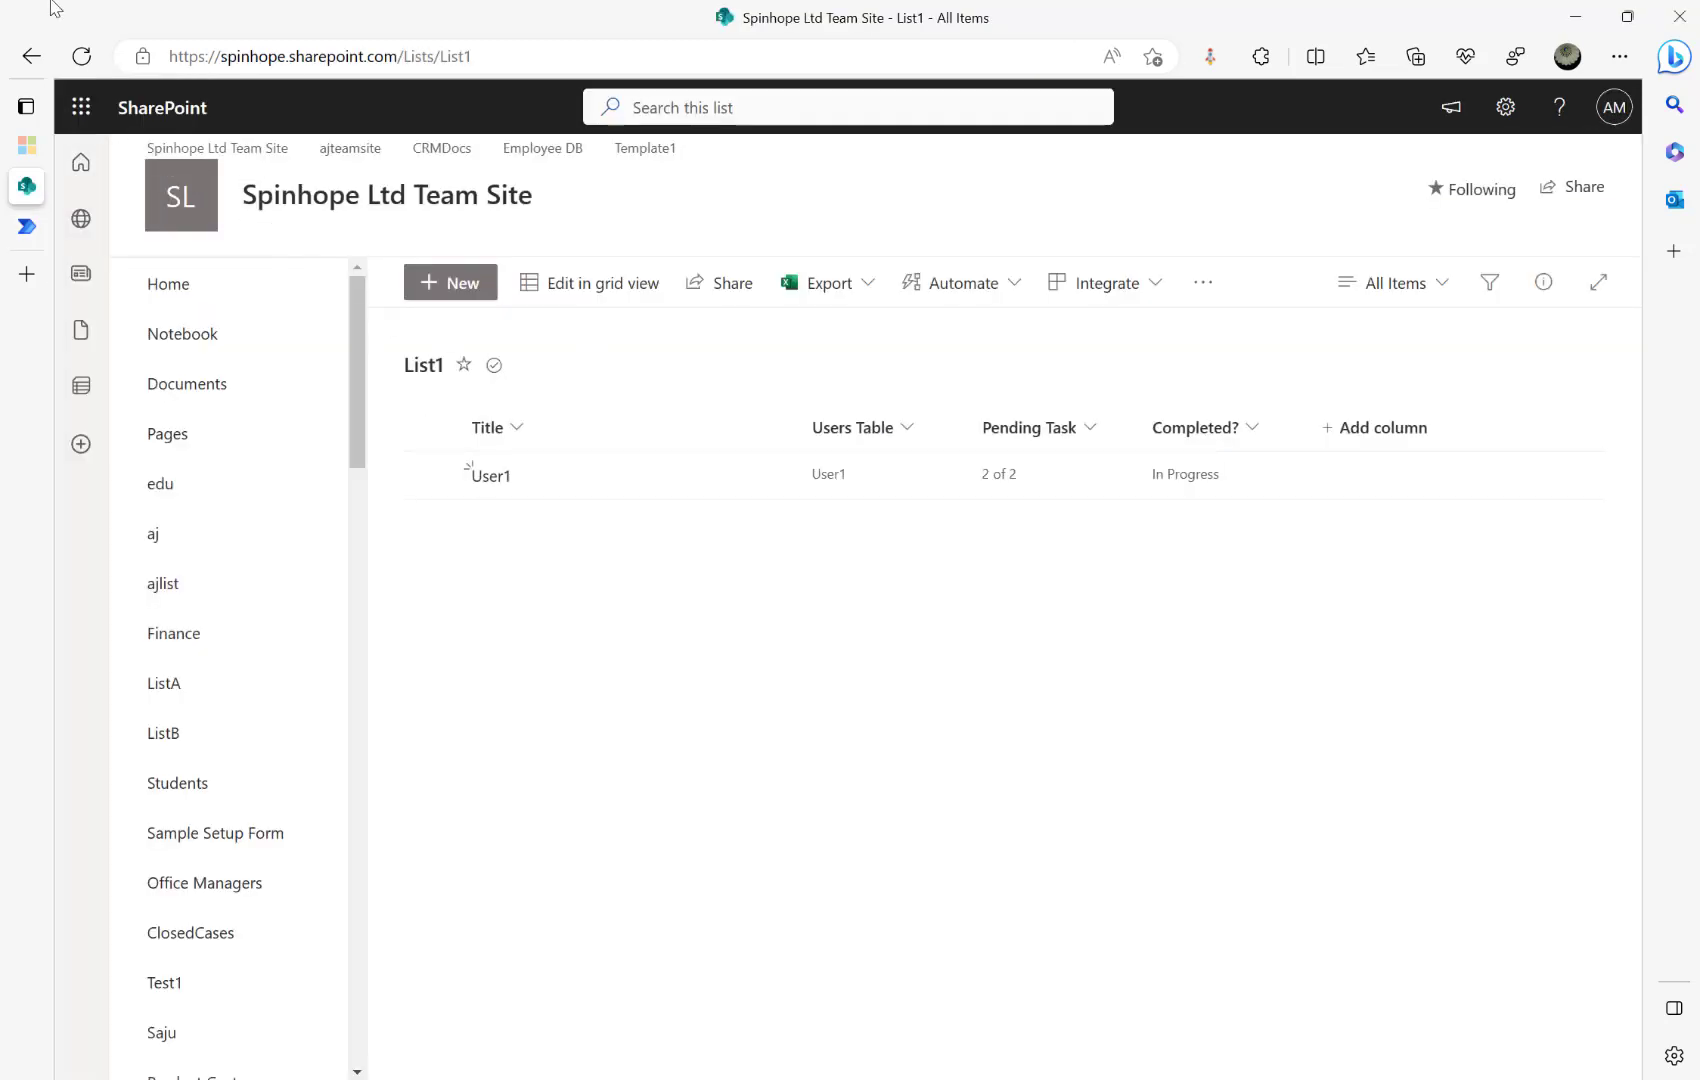
left_click(82, 56)
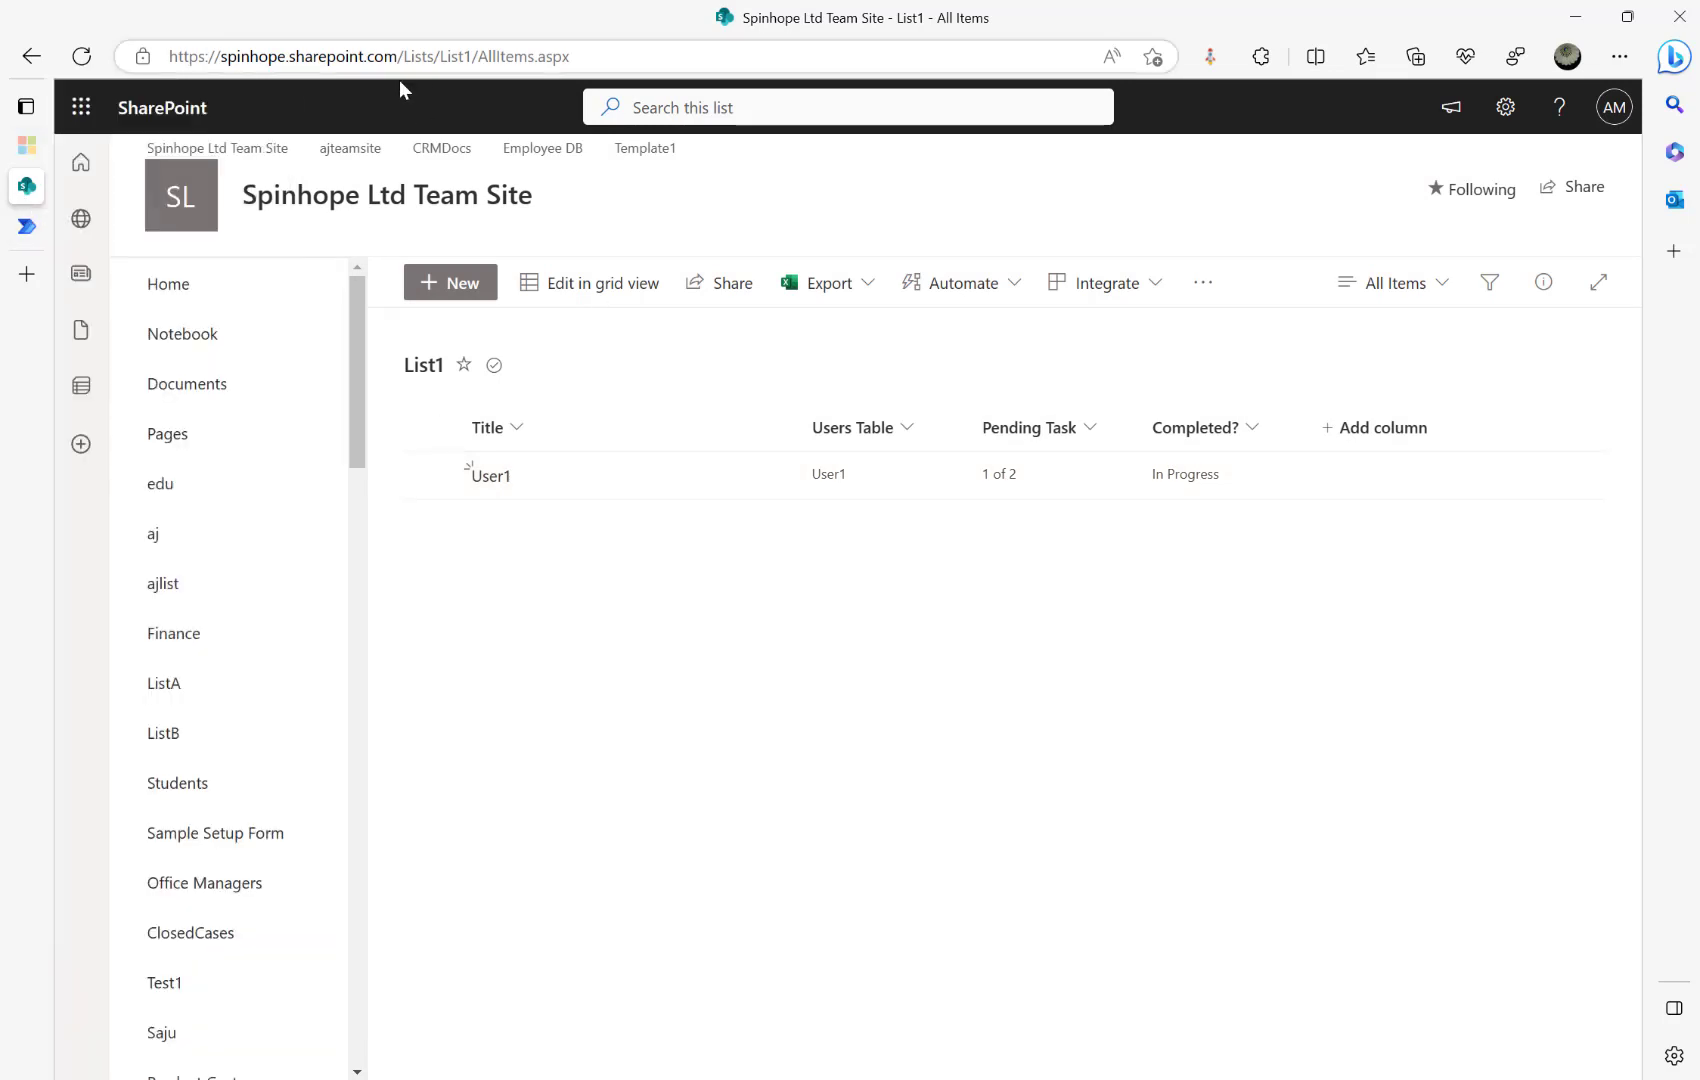
Step: Return to List2 and add an item with User User2 and Task Task1, keeping the Pending status, and save it
left_click(31, 56)
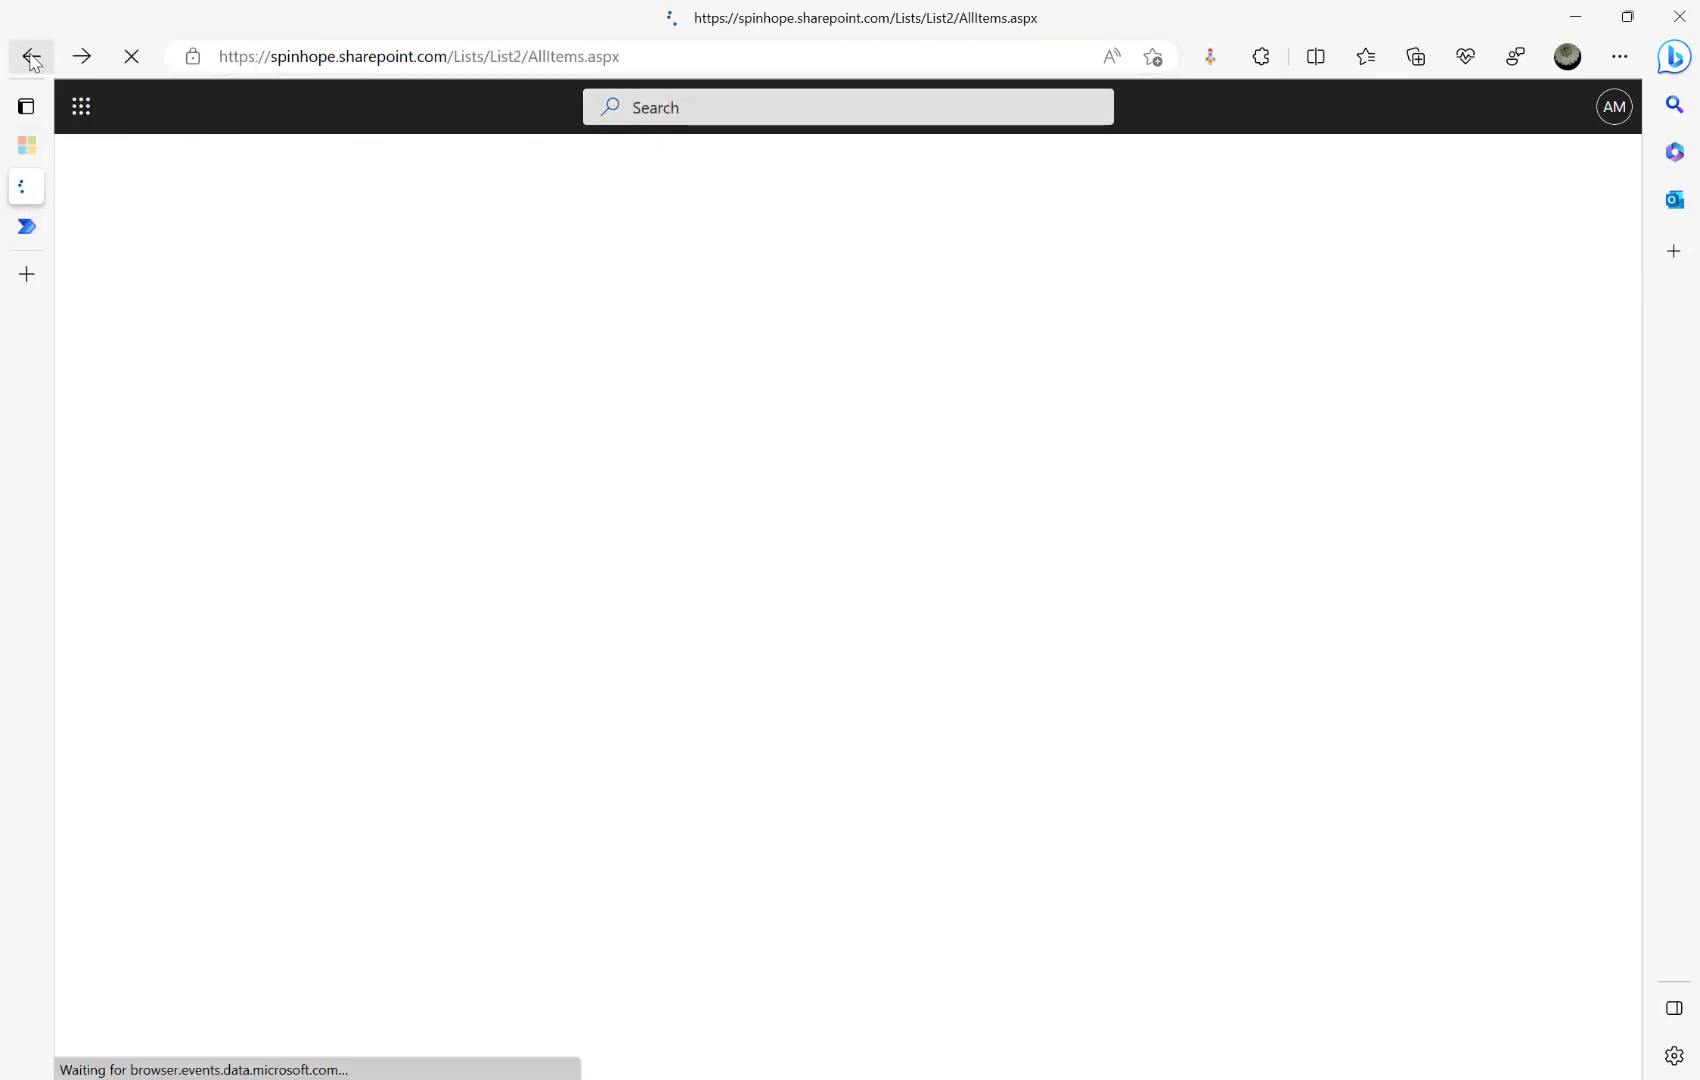
left_click(440, 294)
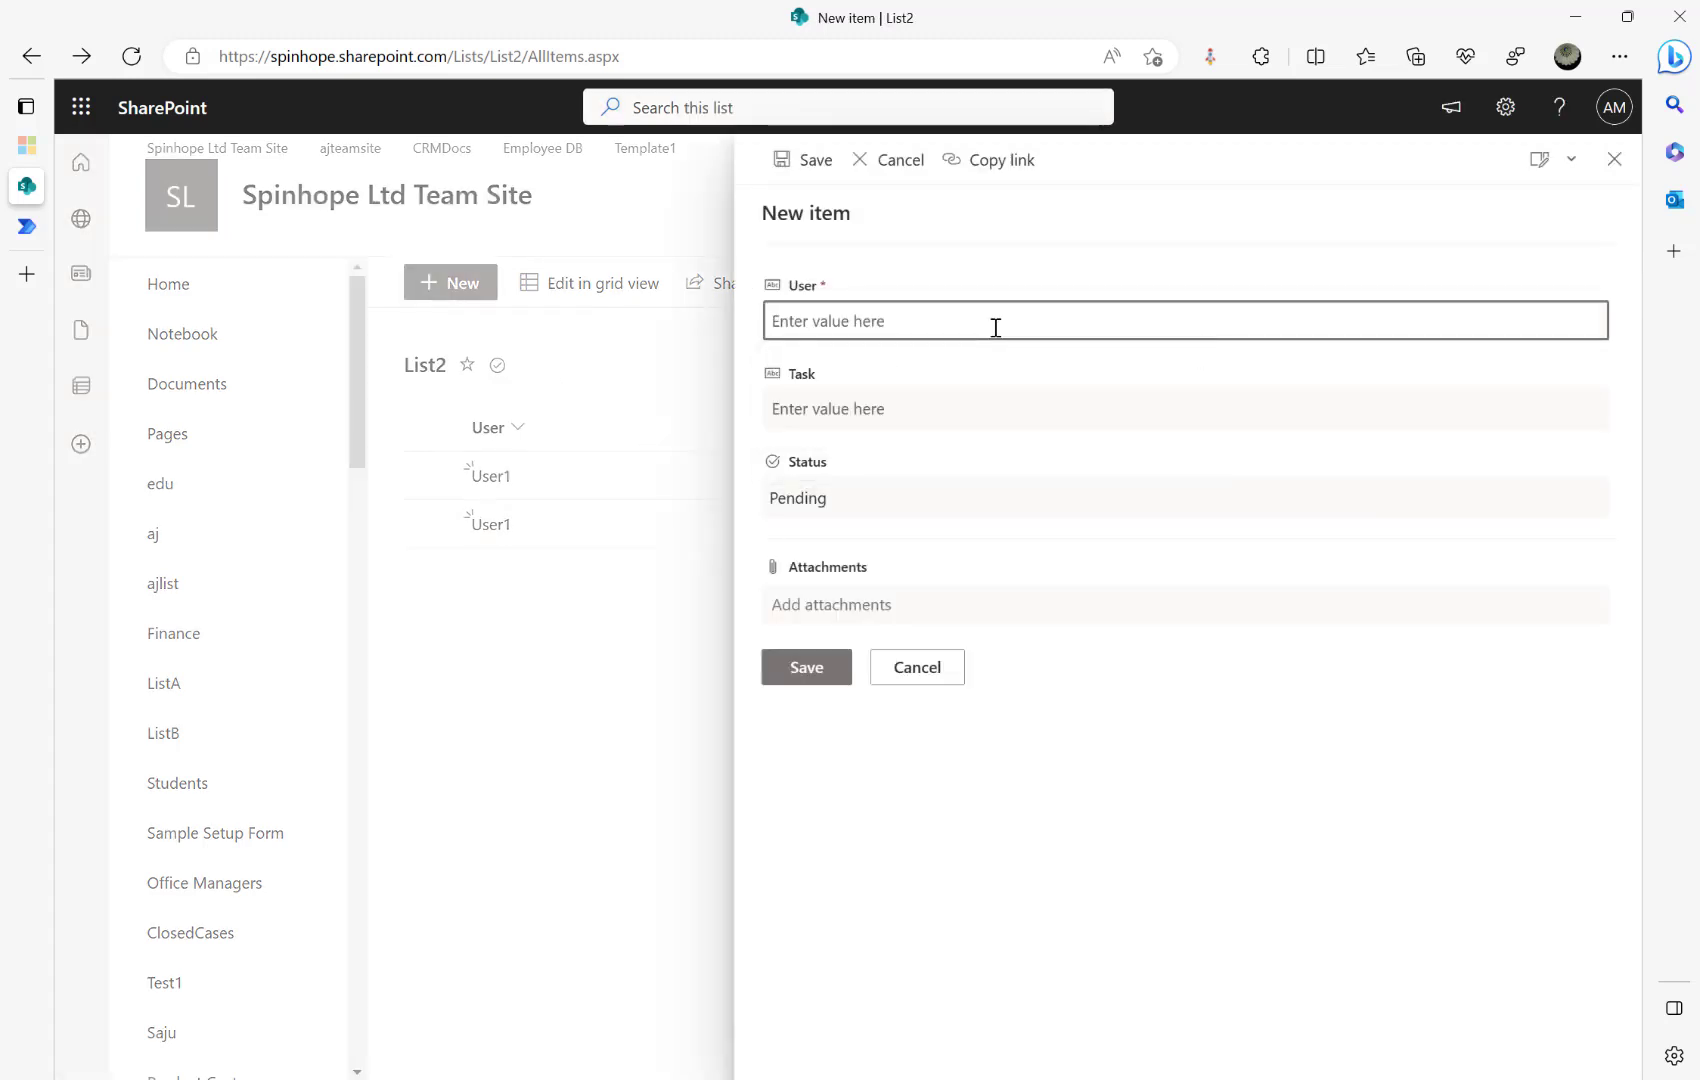
type("User2")
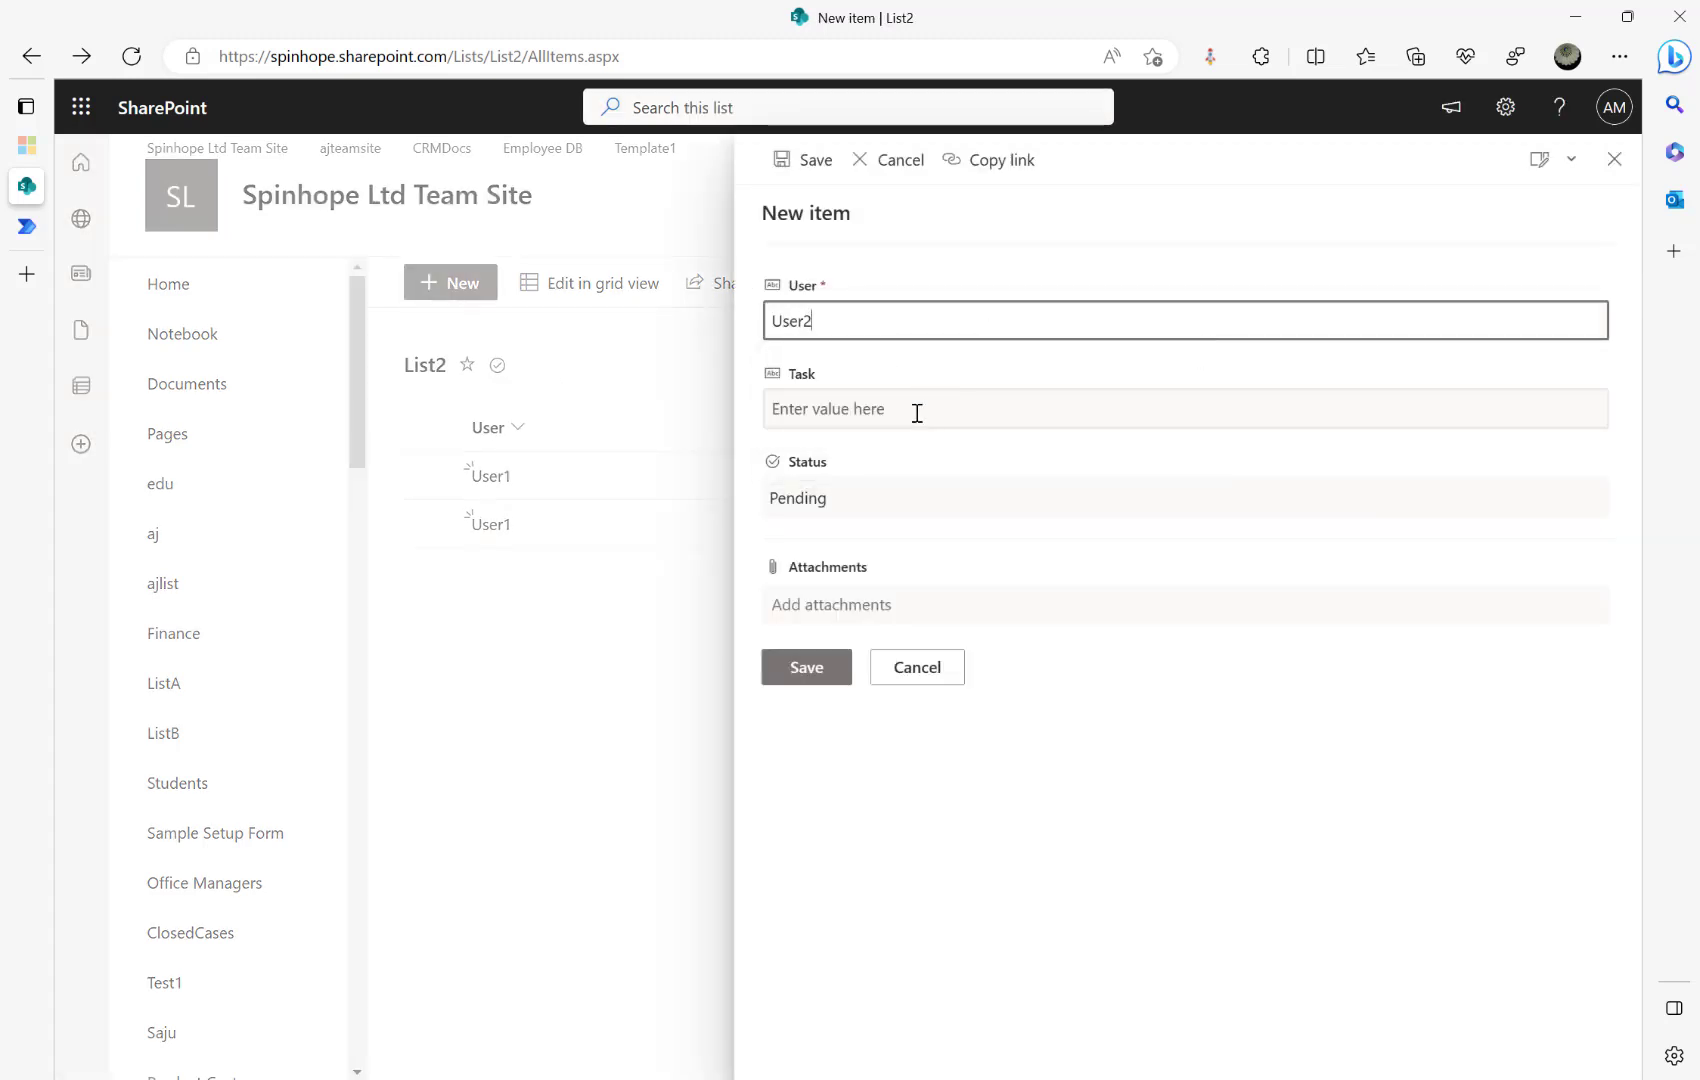
left_click(872, 421)
type("Task1")
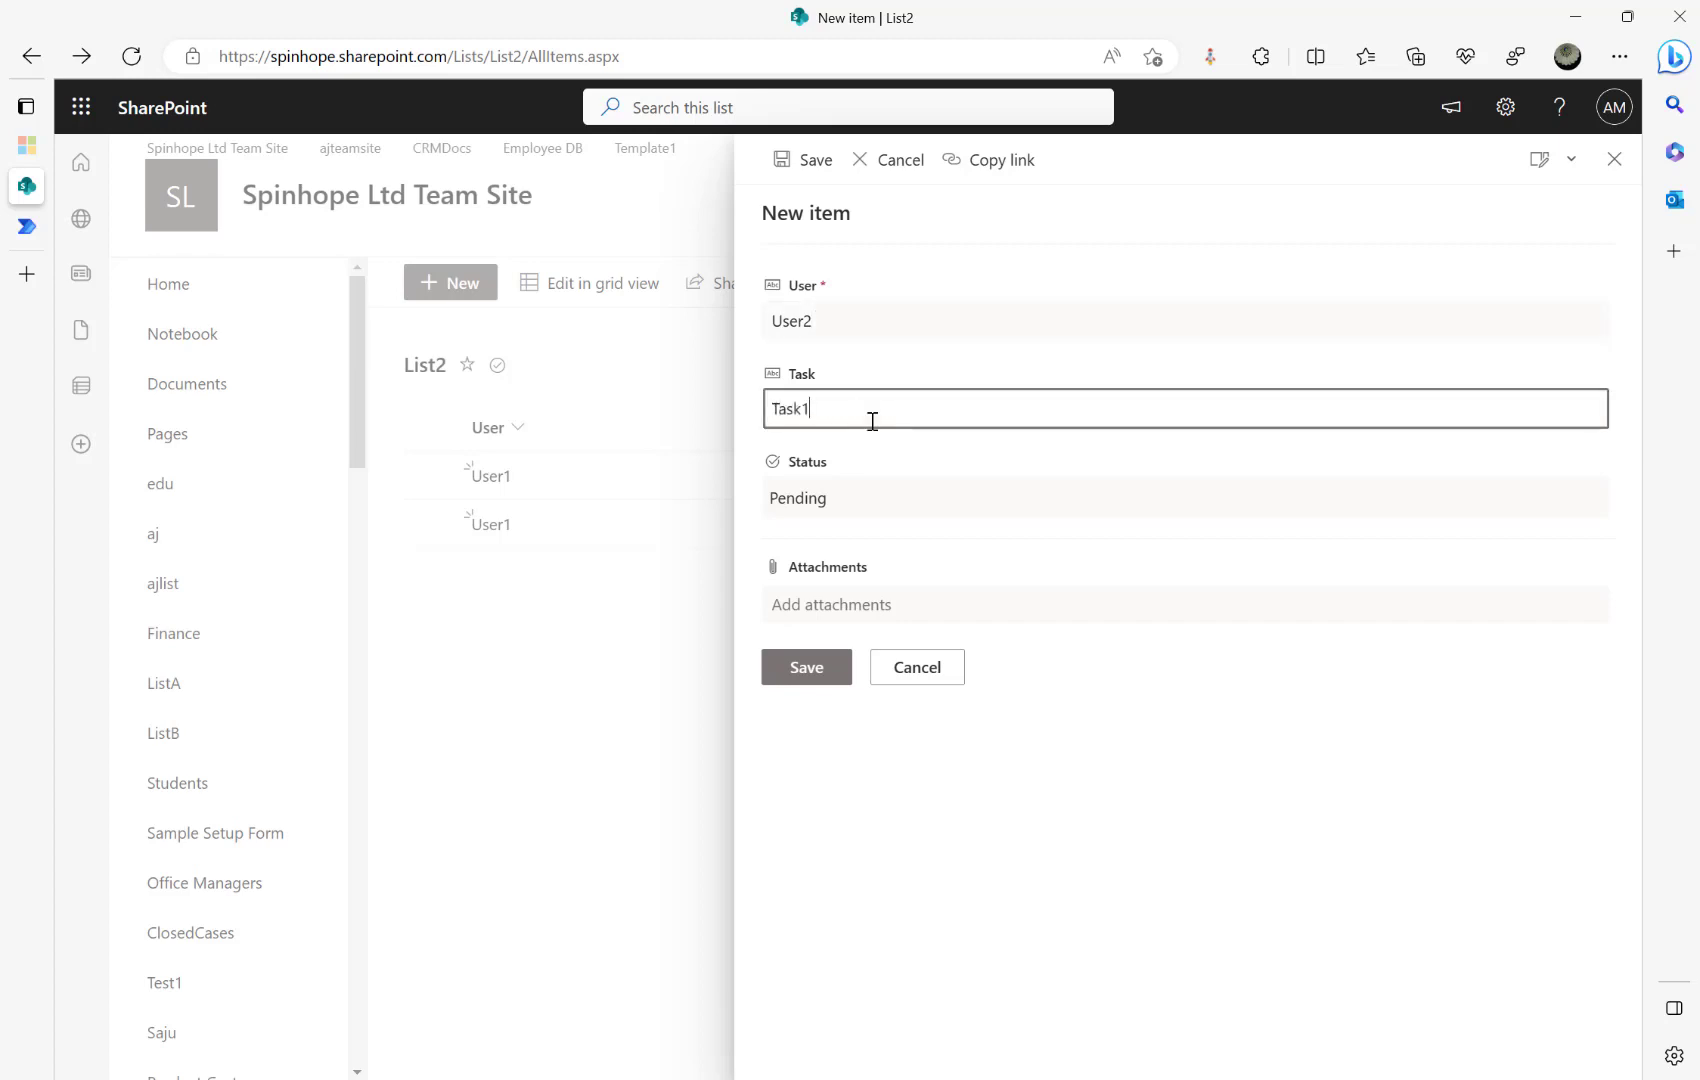
left_click(801, 669)
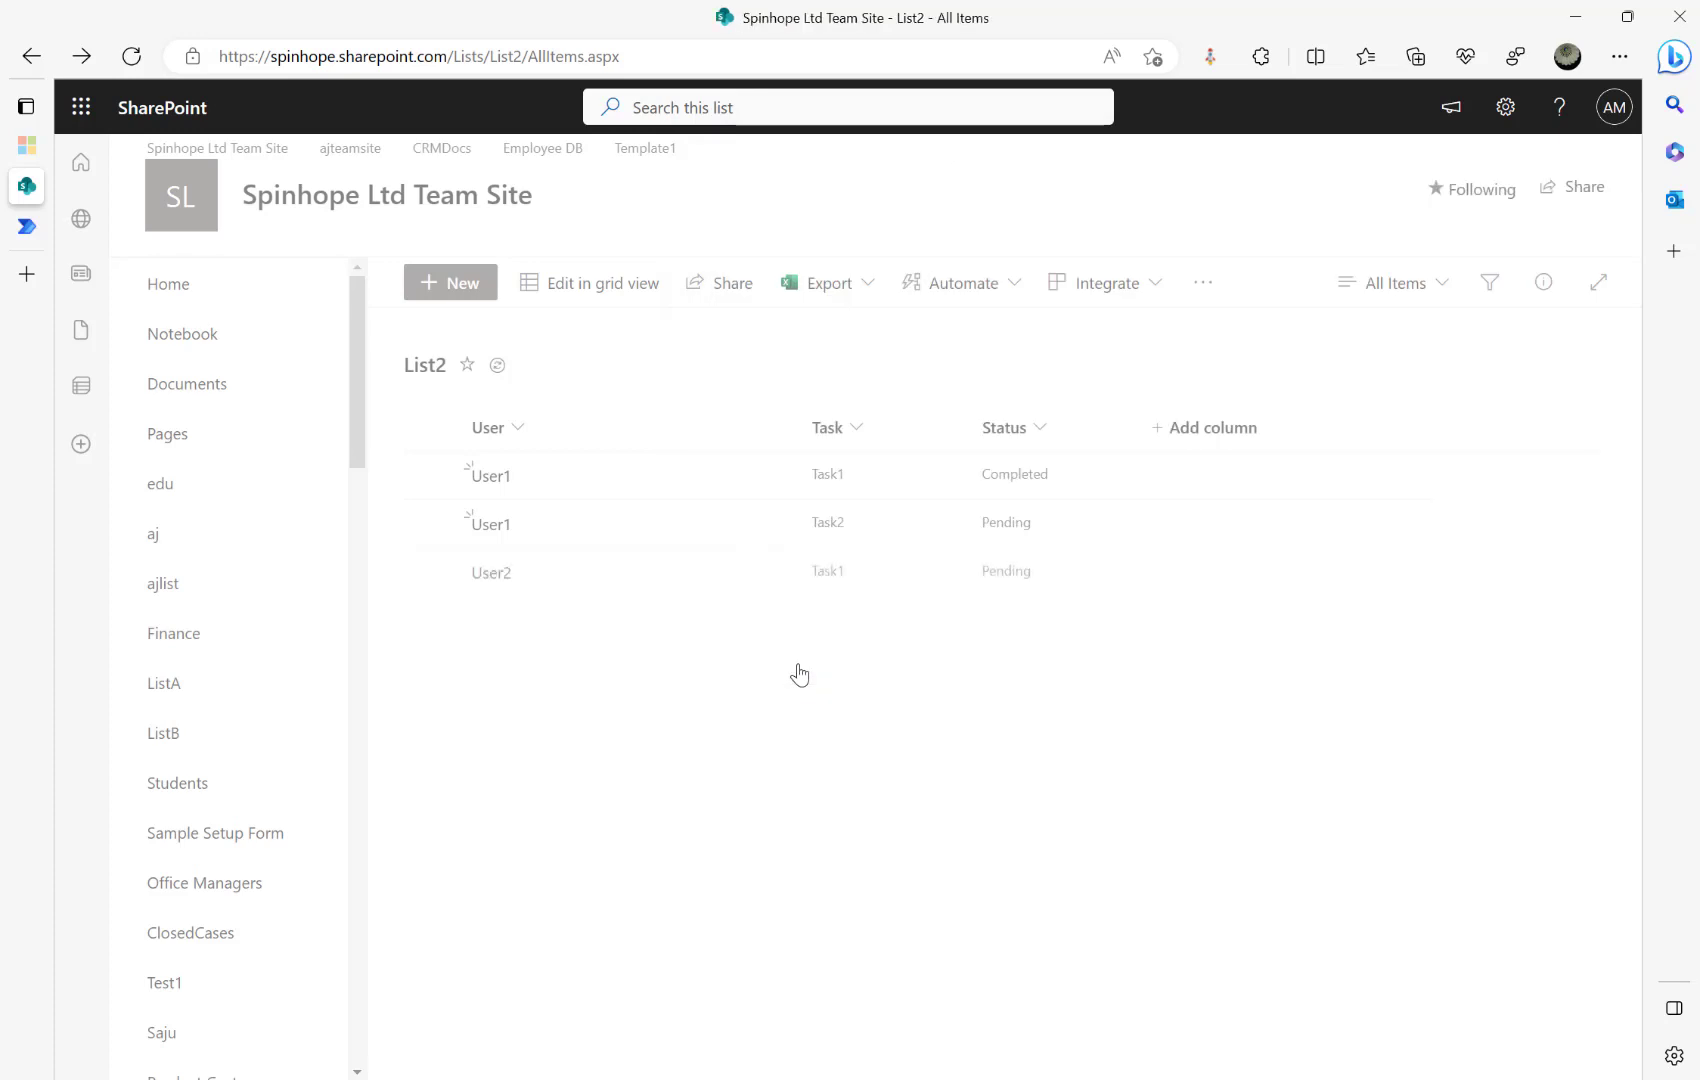
Step: Add a List2 item with User set to User2 and Task set to Task2, keeping the Pending status, and save it
left_click(441, 285)
type("User2")
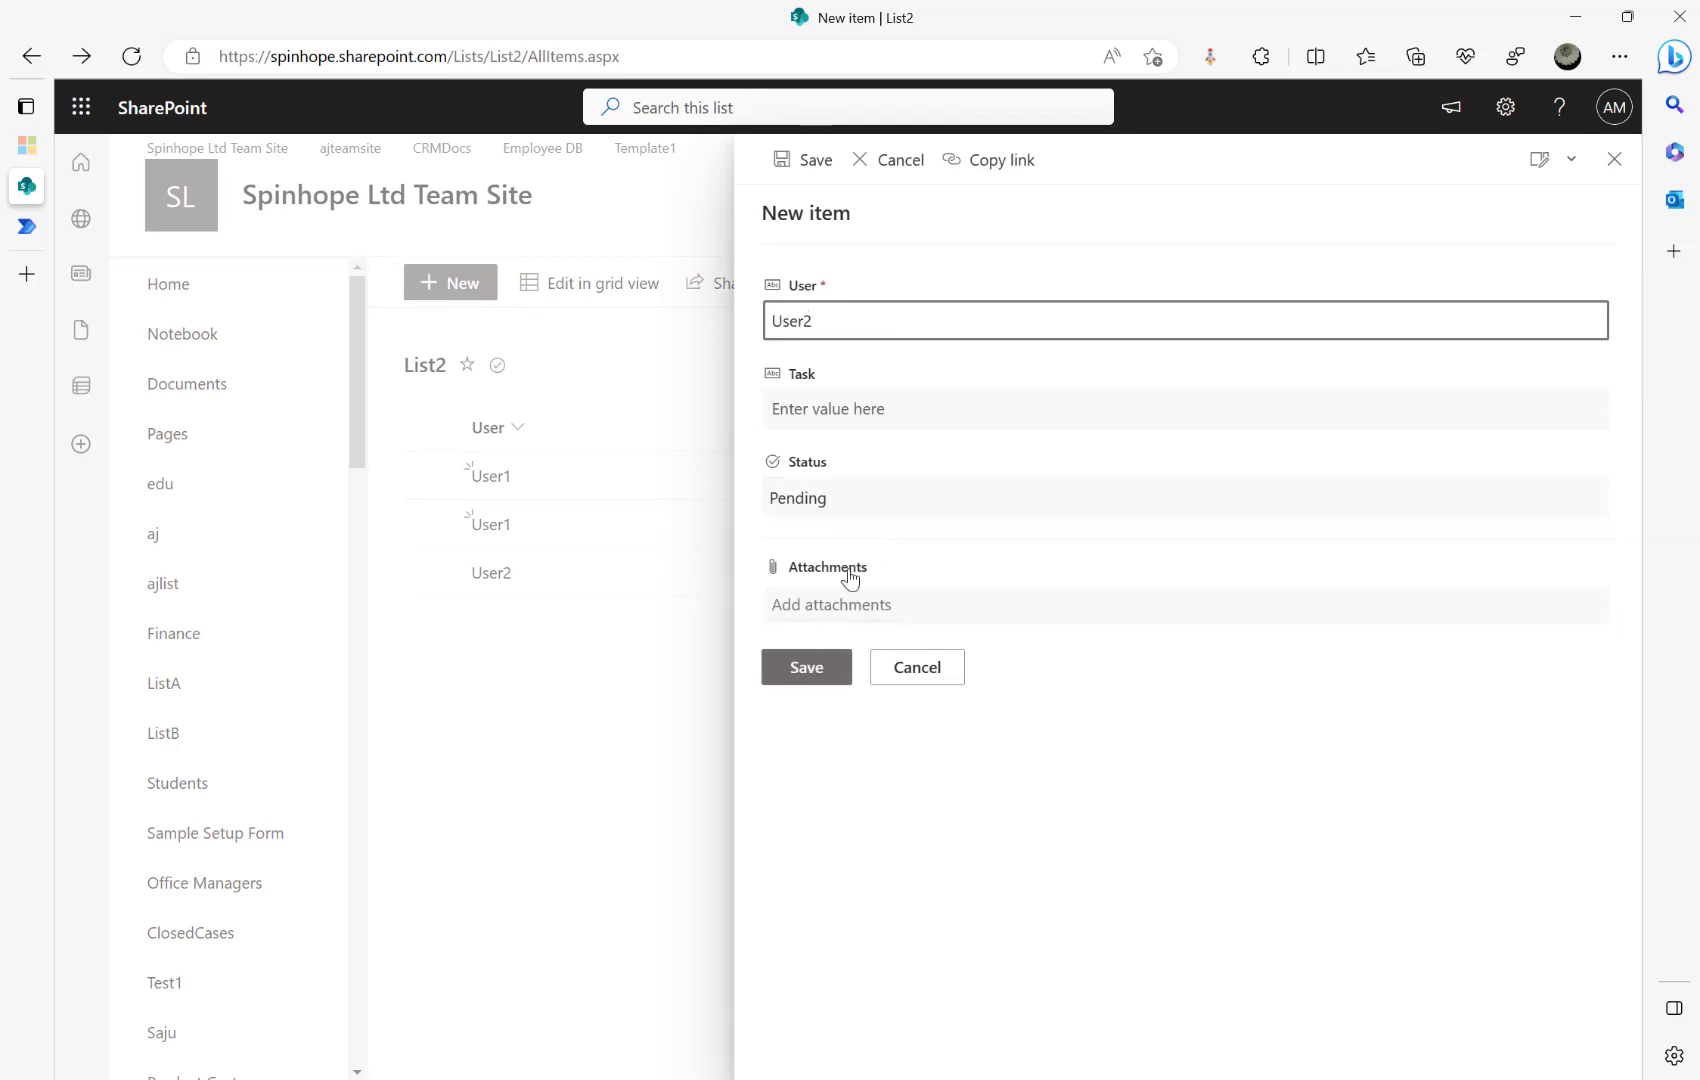
left_click(855, 408)
type("Task2")
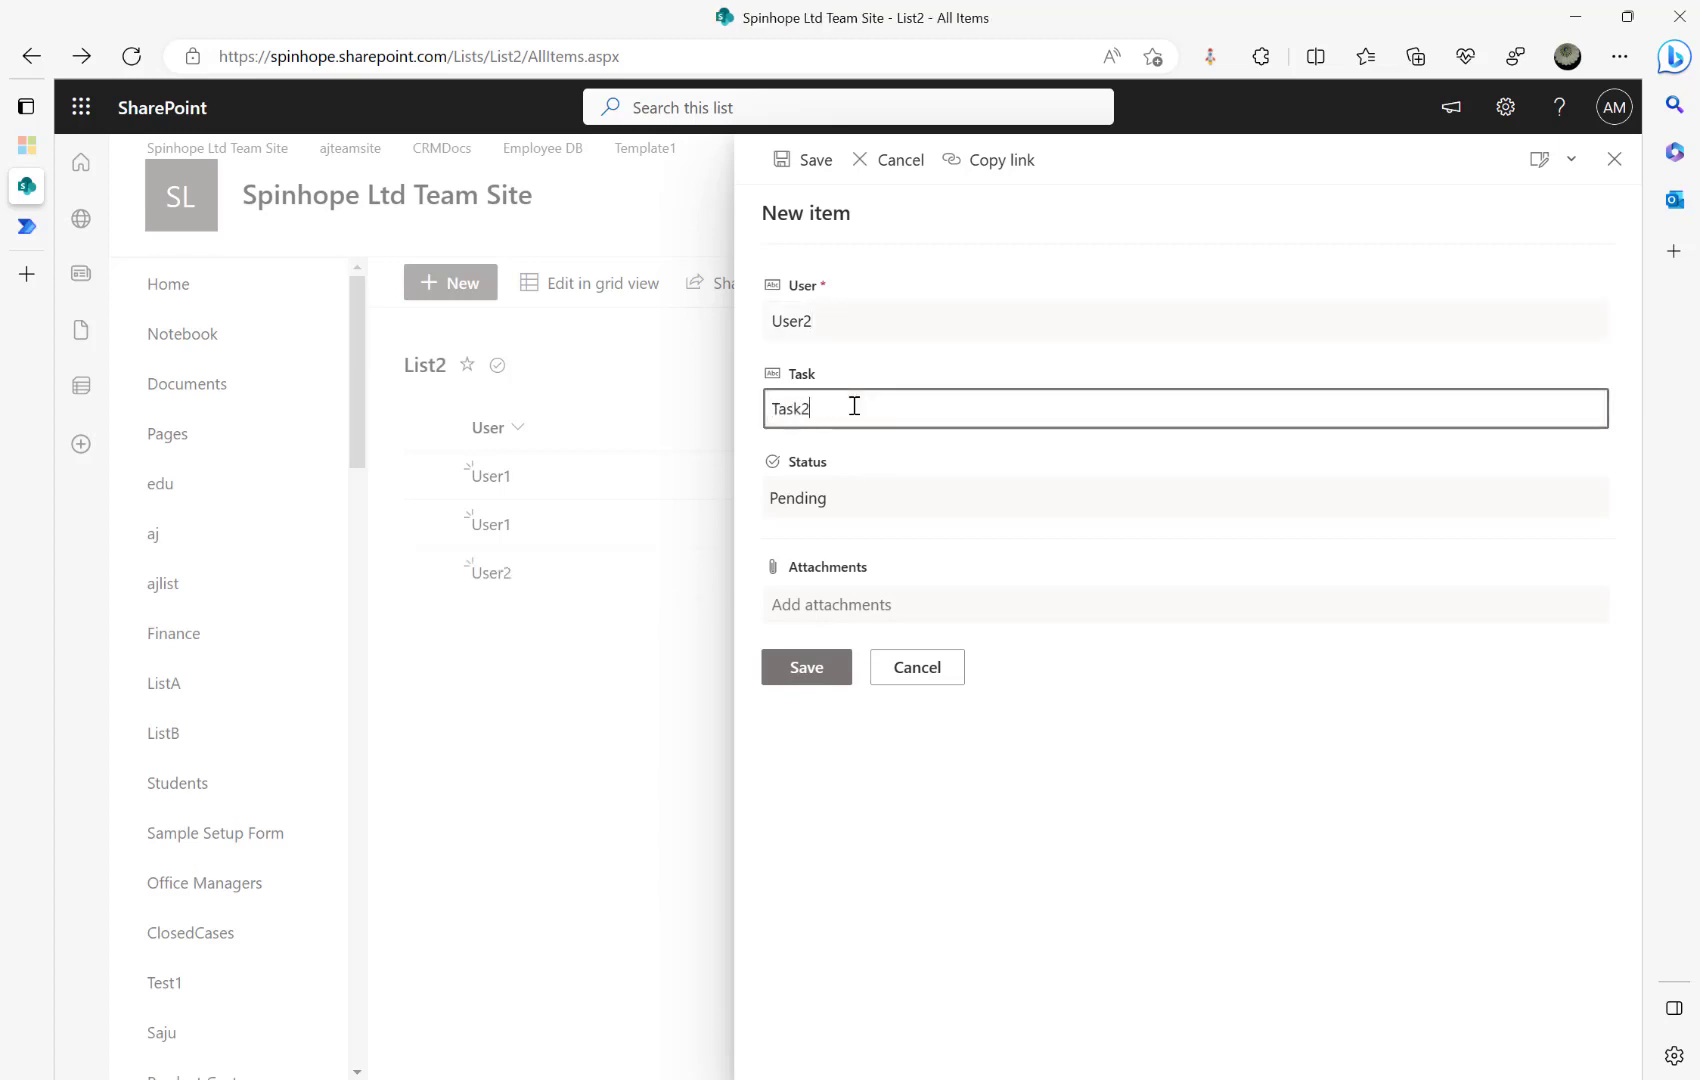
left_click(808, 670)
Step: Add another Pending List2 item with the same User2 and Task2 values, and save it
left_click(464, 285)
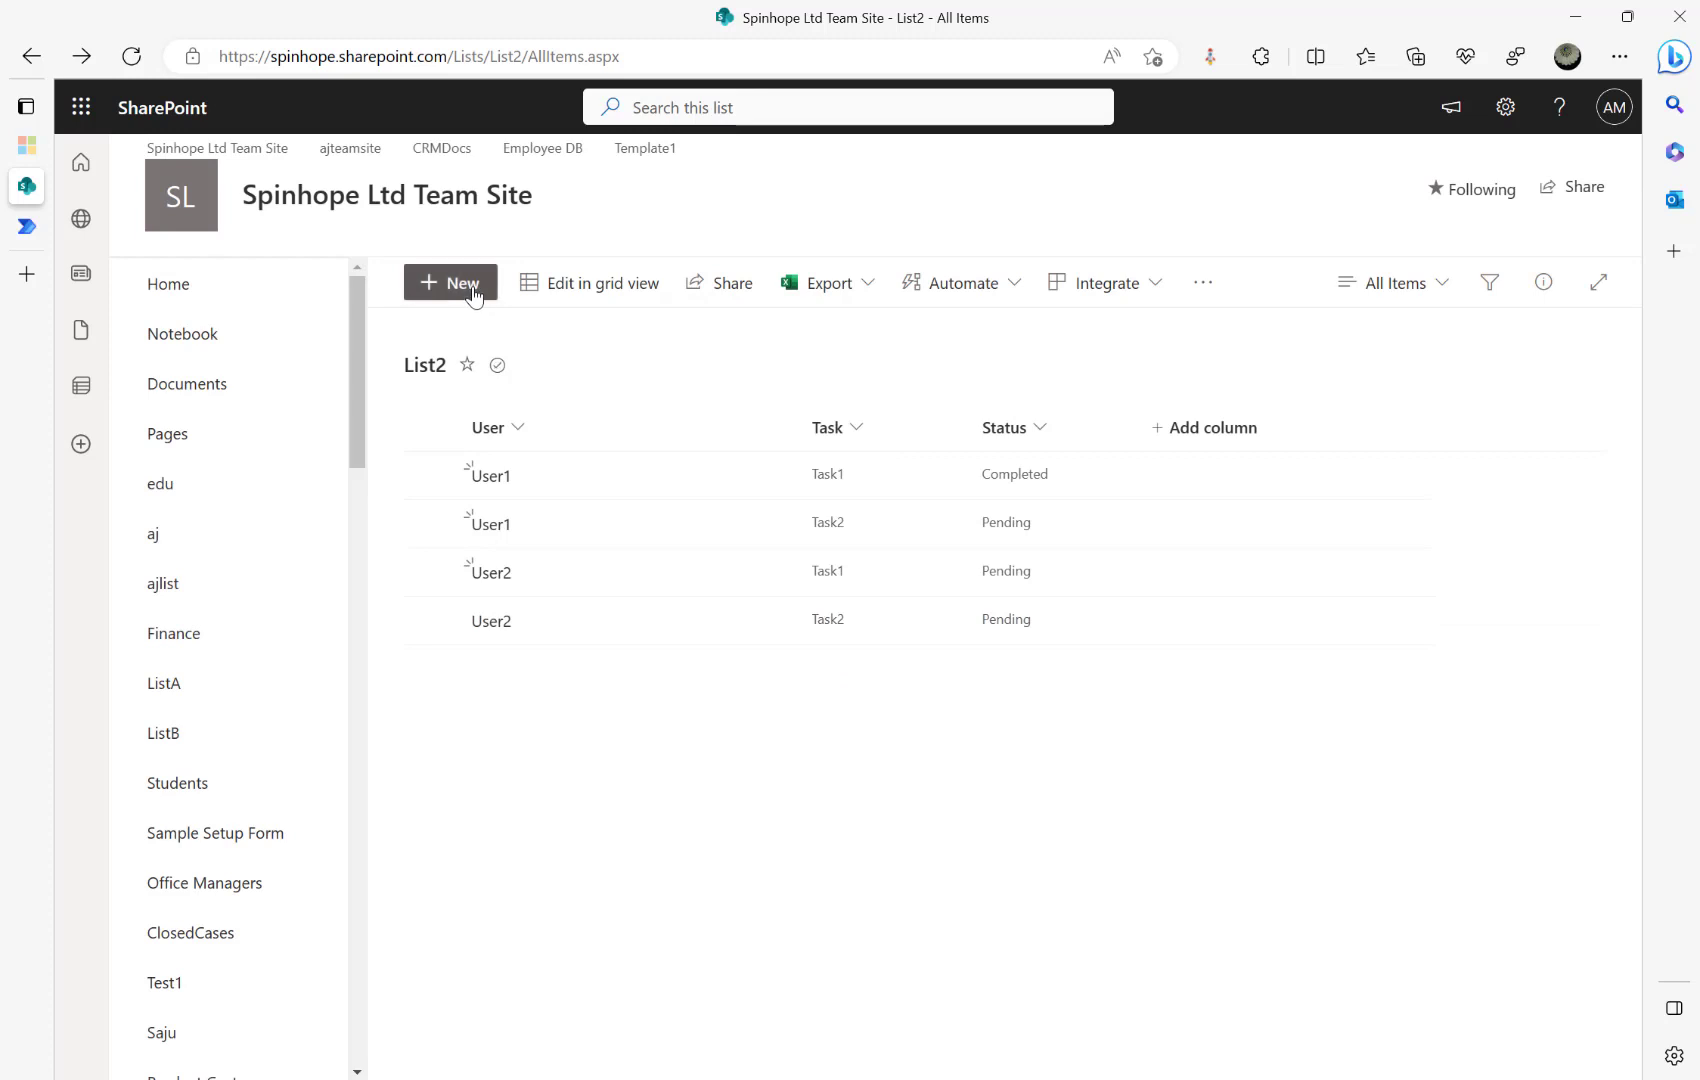
type("User")
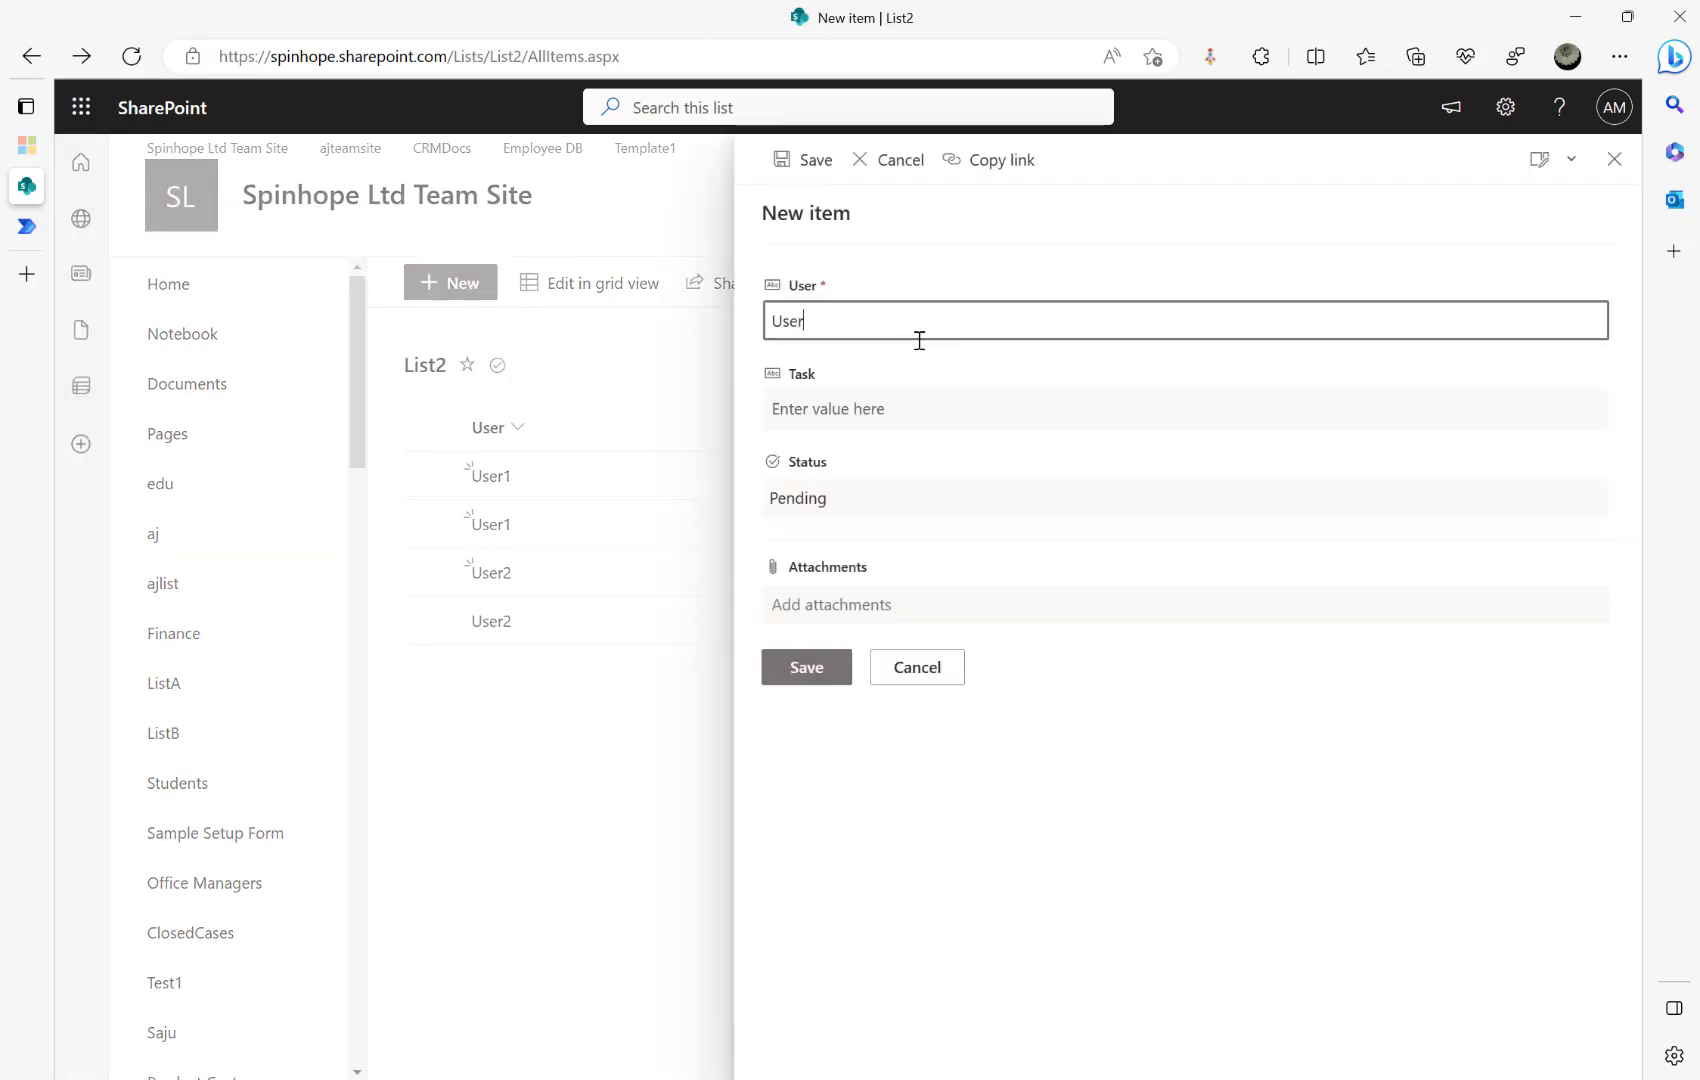
type("2")
left_click(911, 409)
type("Ta")
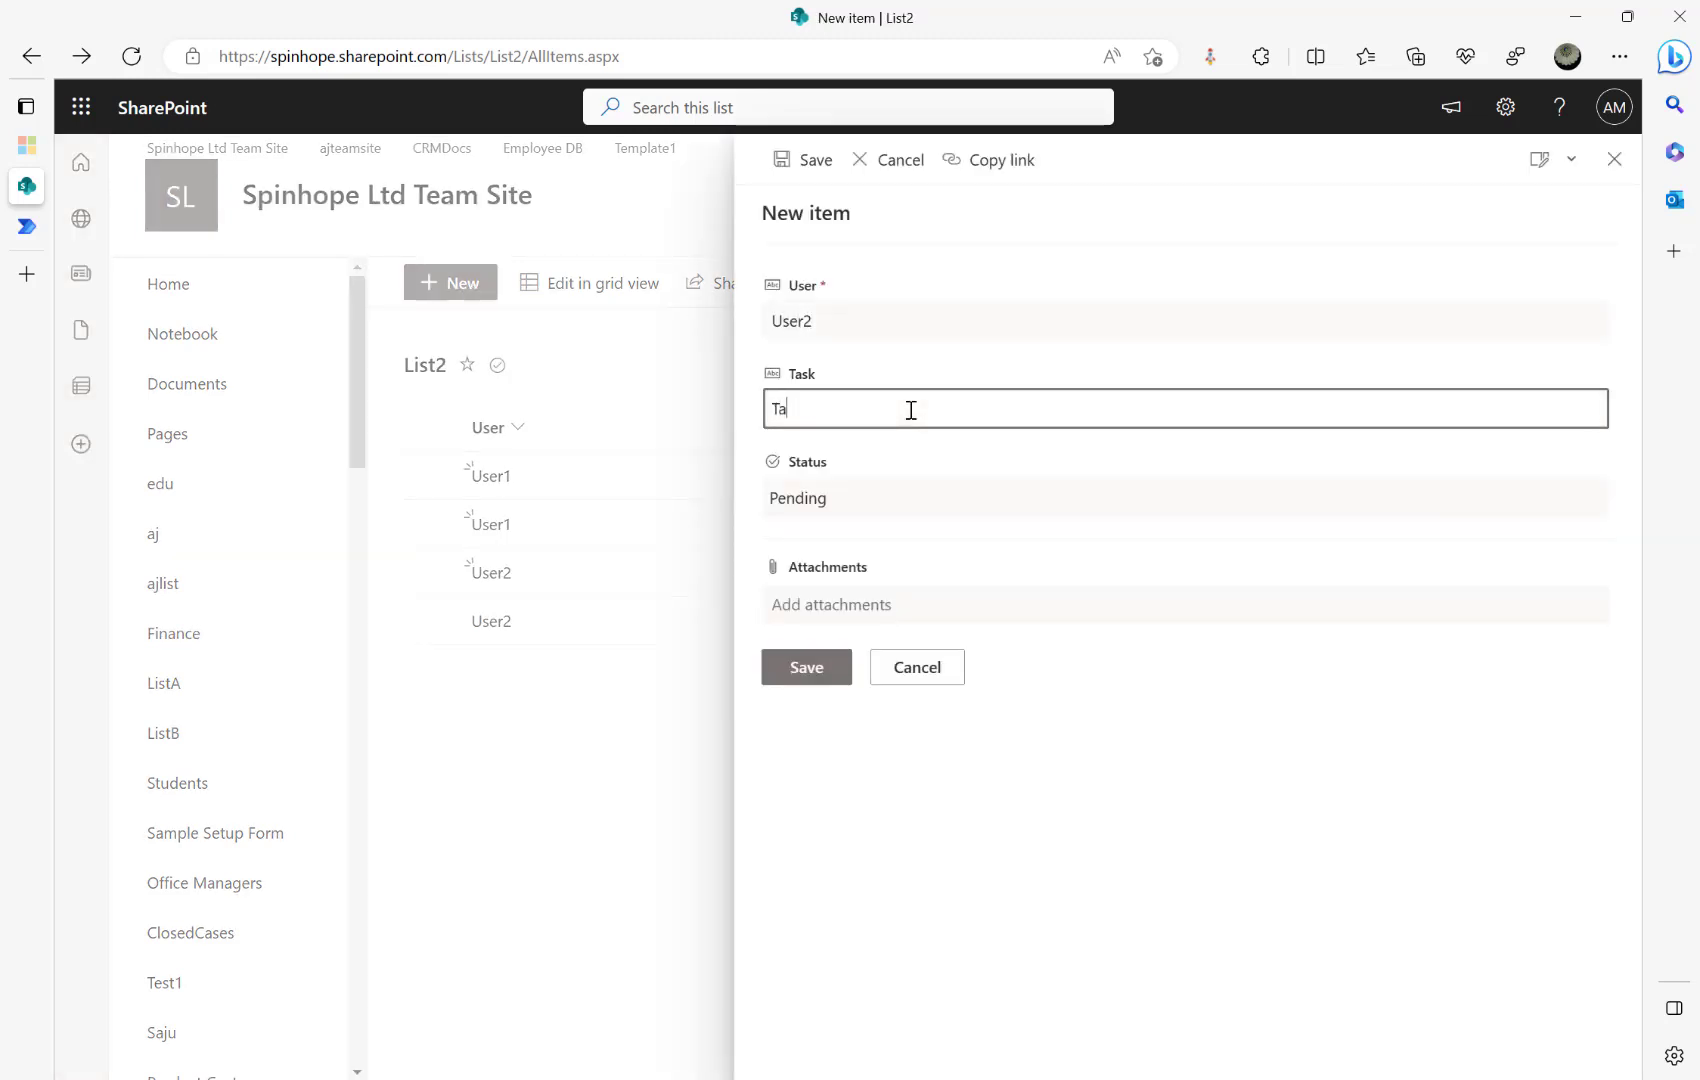
type("sk2")
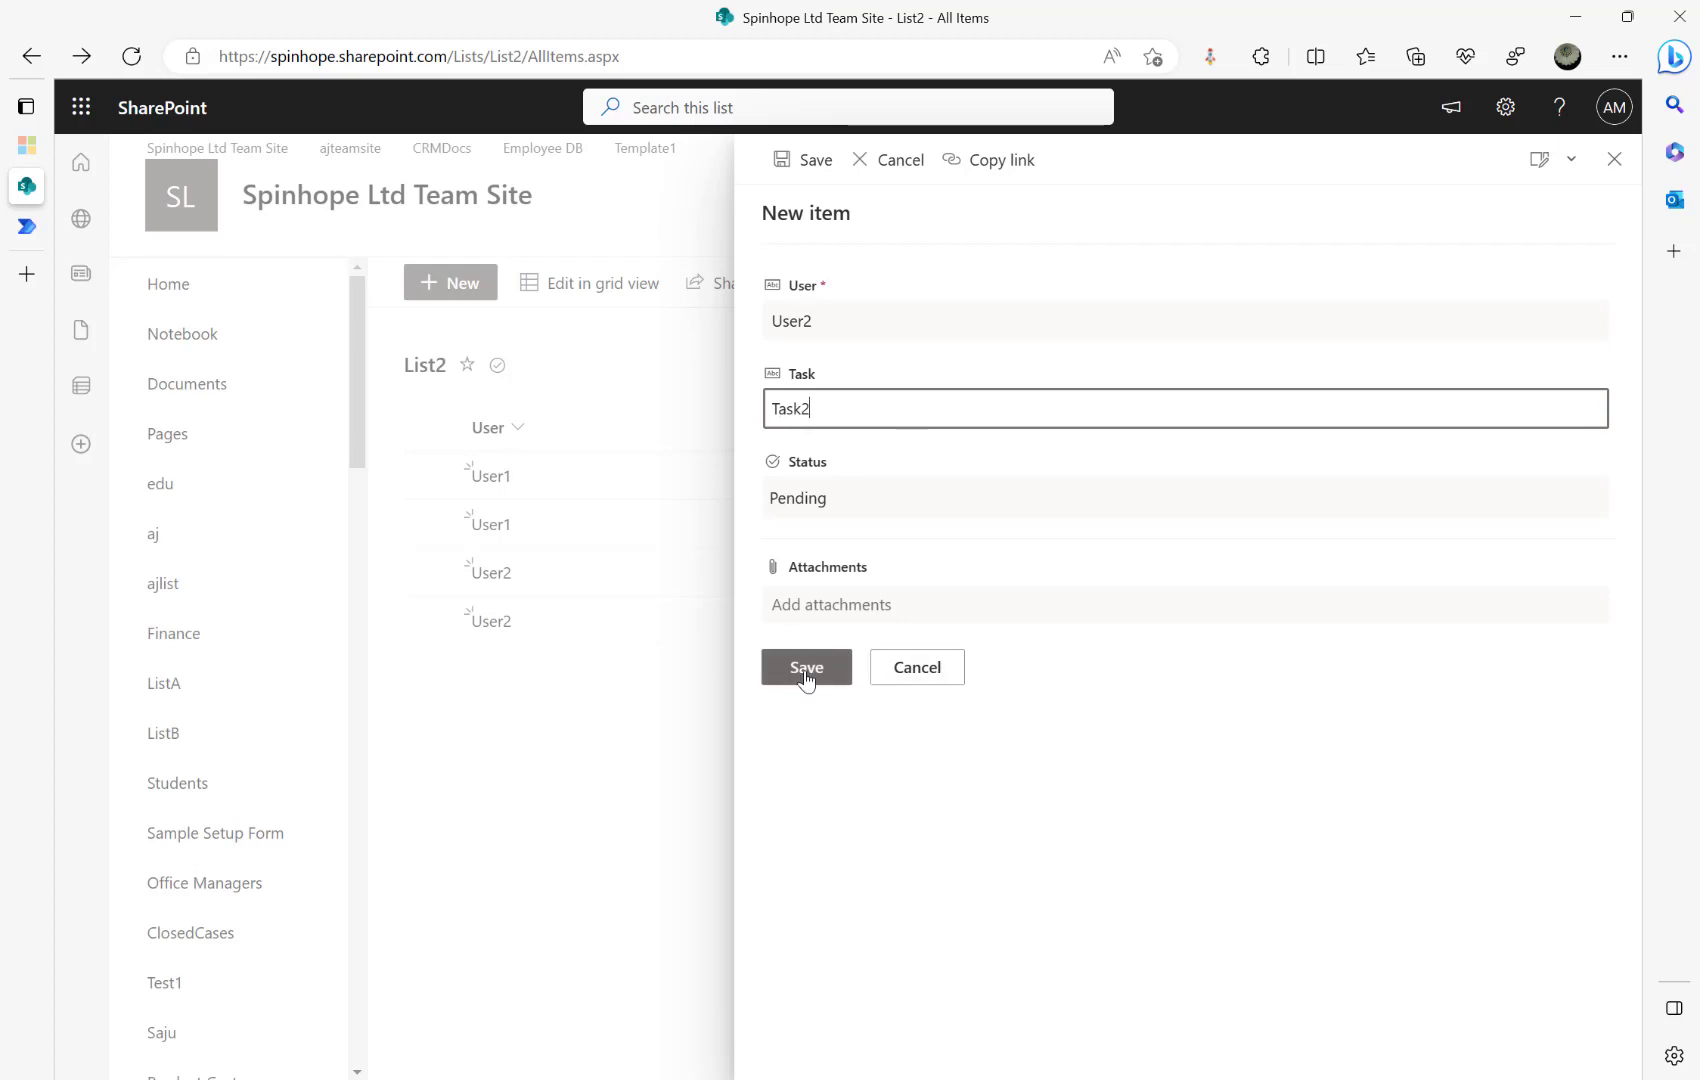
left_click(805, 676)
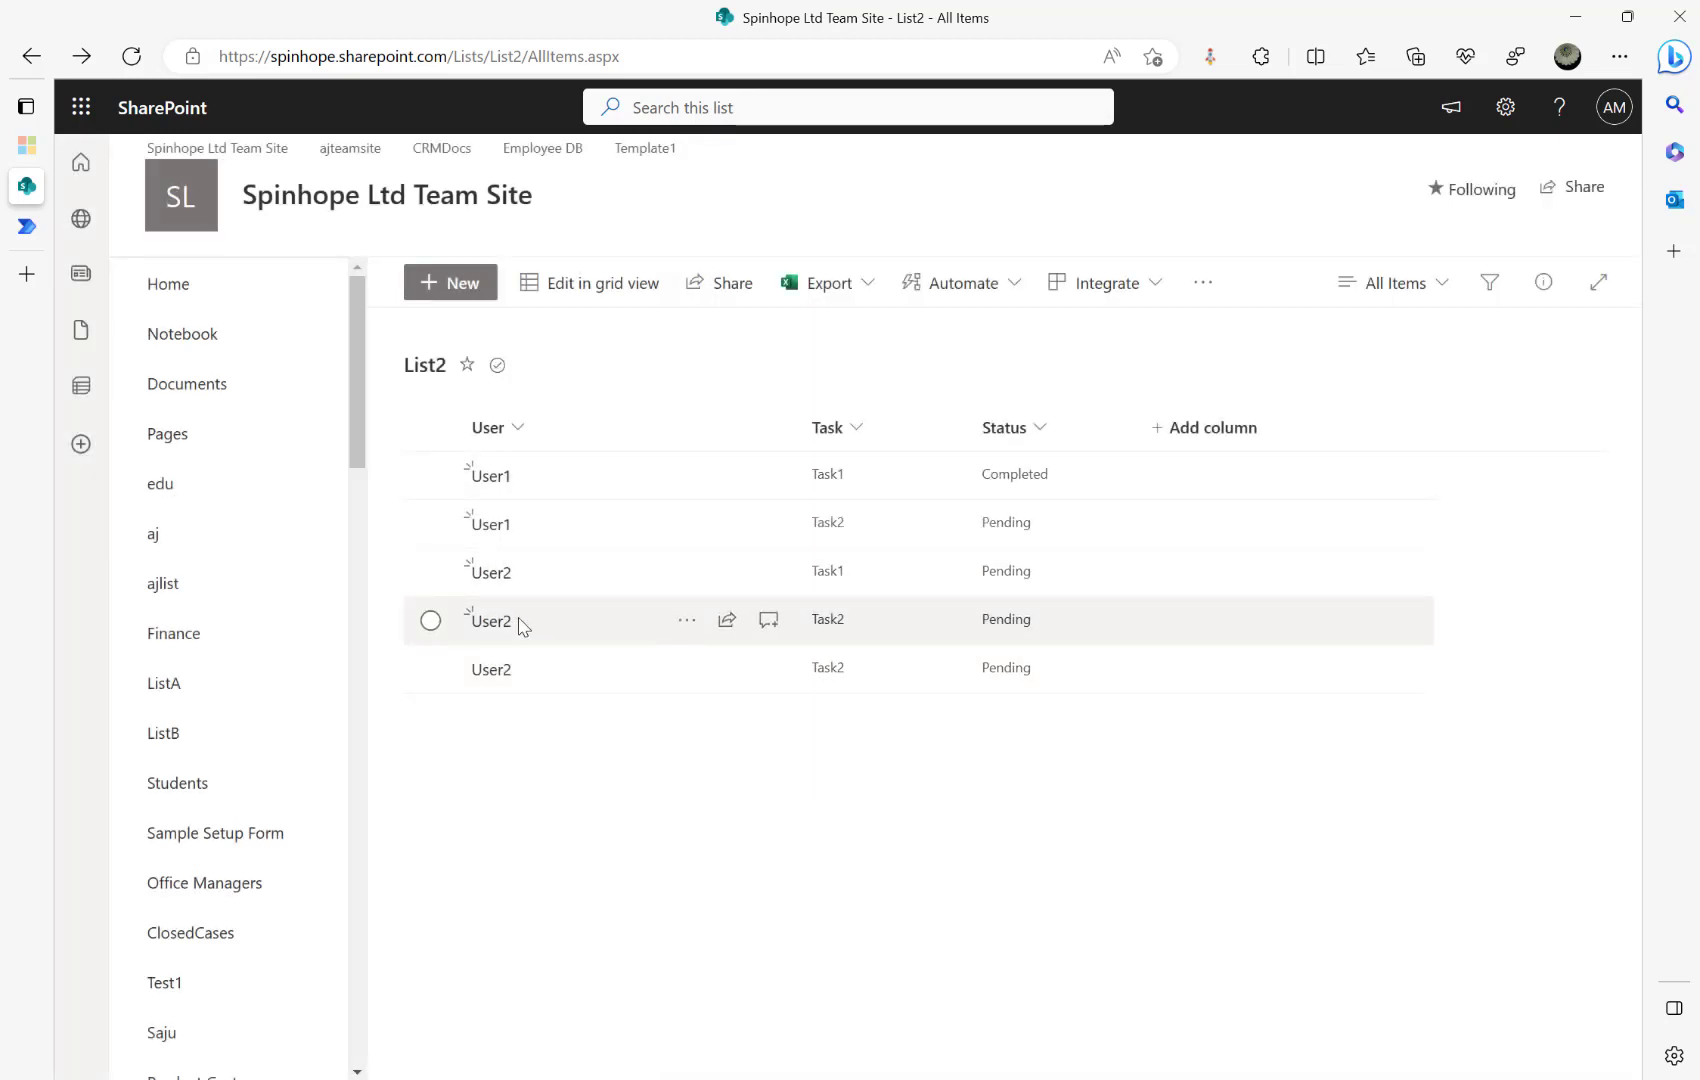
Step: Switch to Power Automate and refresh the flow's run history to check for runs from the new User2 items
left_click(27, 226)
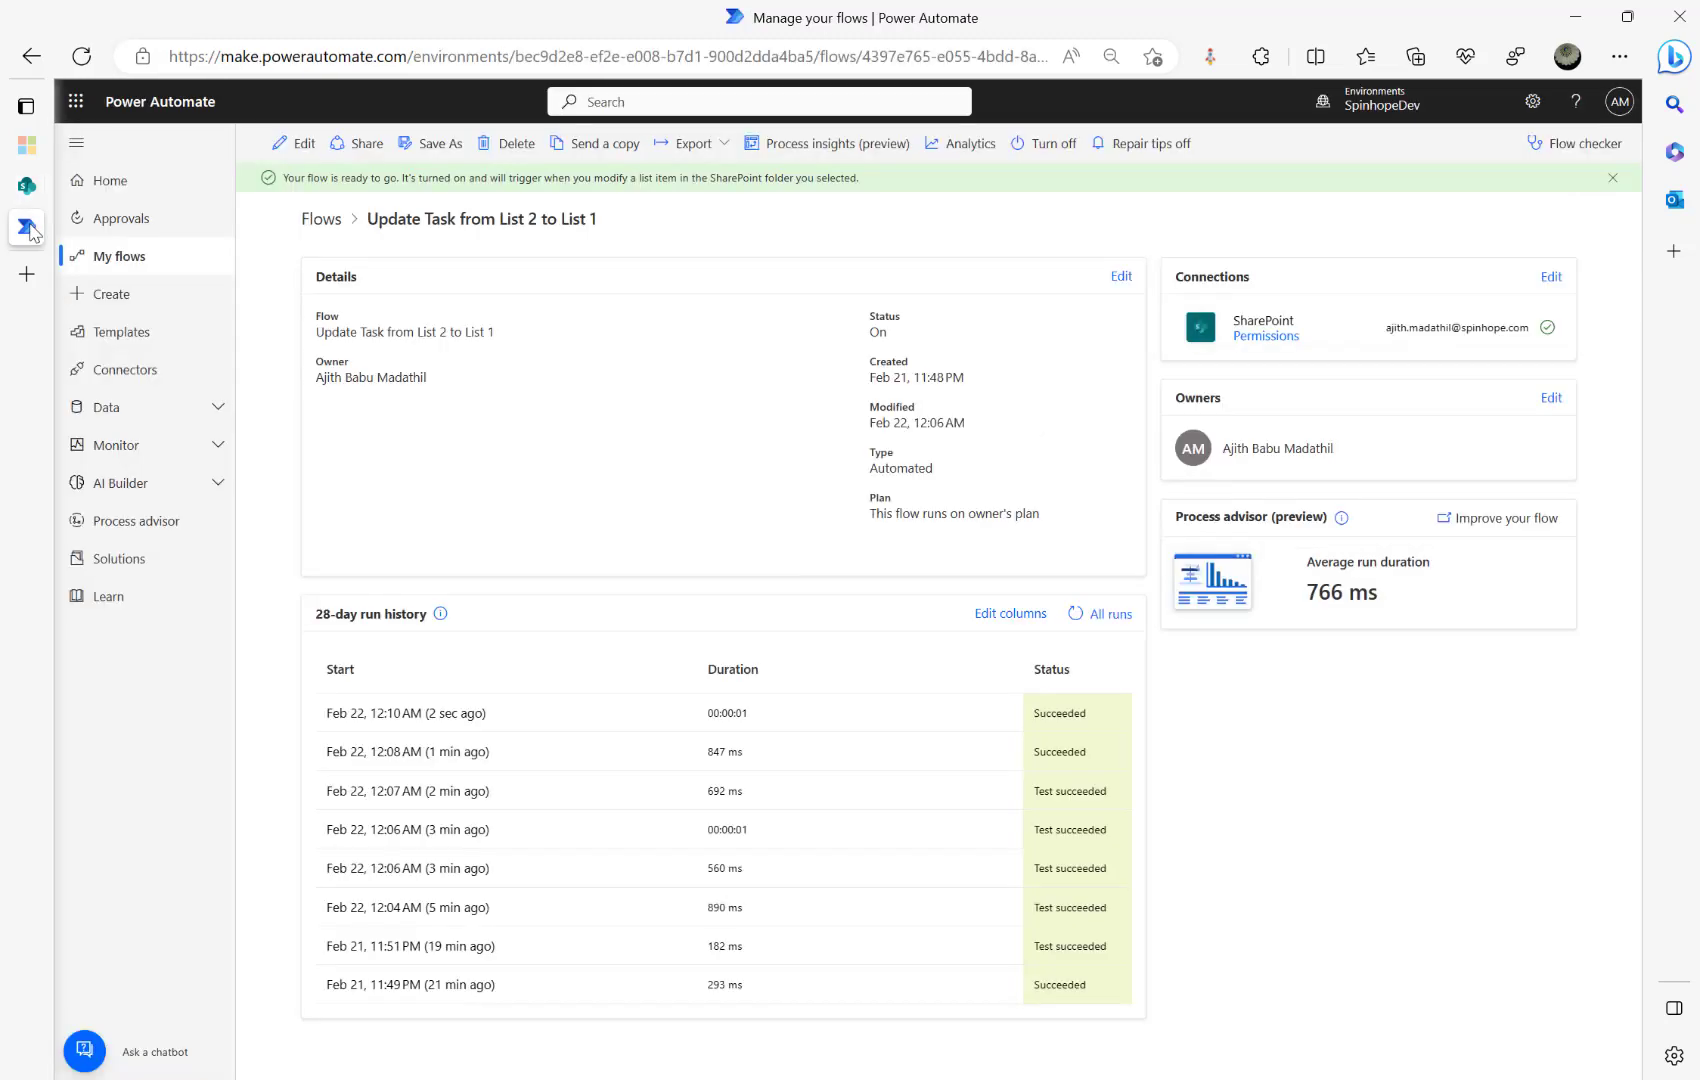
left_click(1076, 614)
left_click(1076, 614)
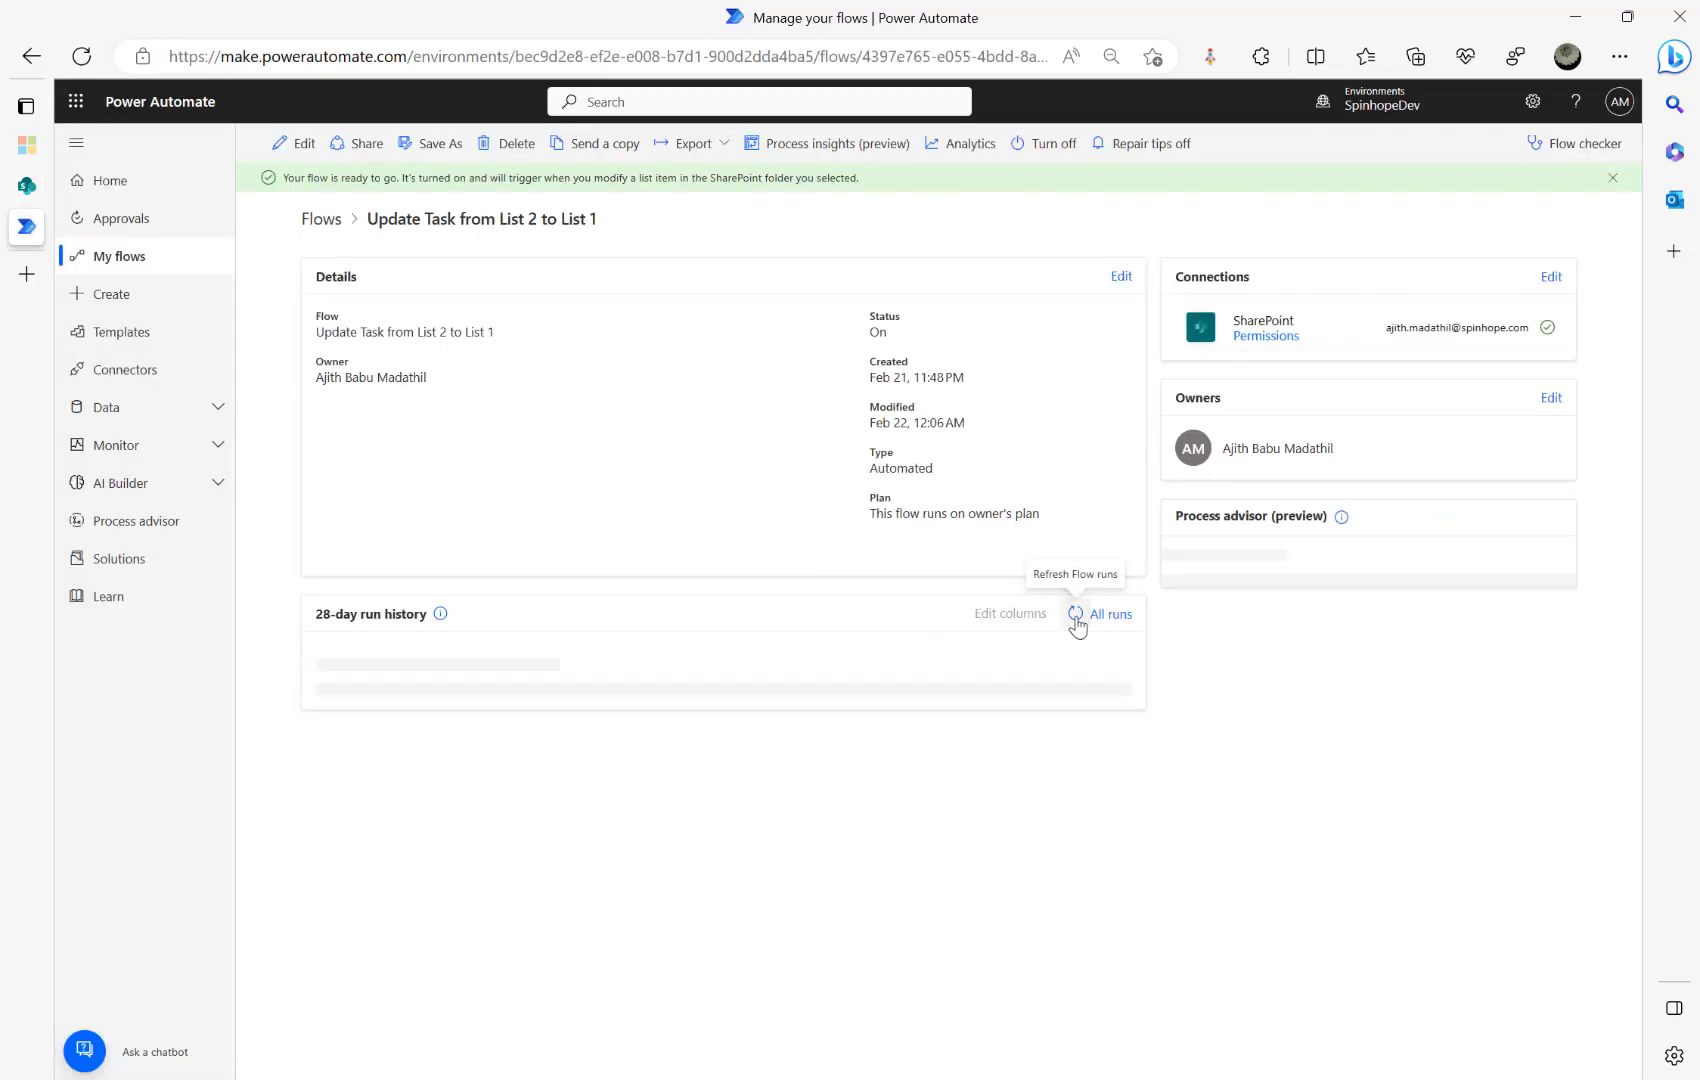
left_click(1076, 616)
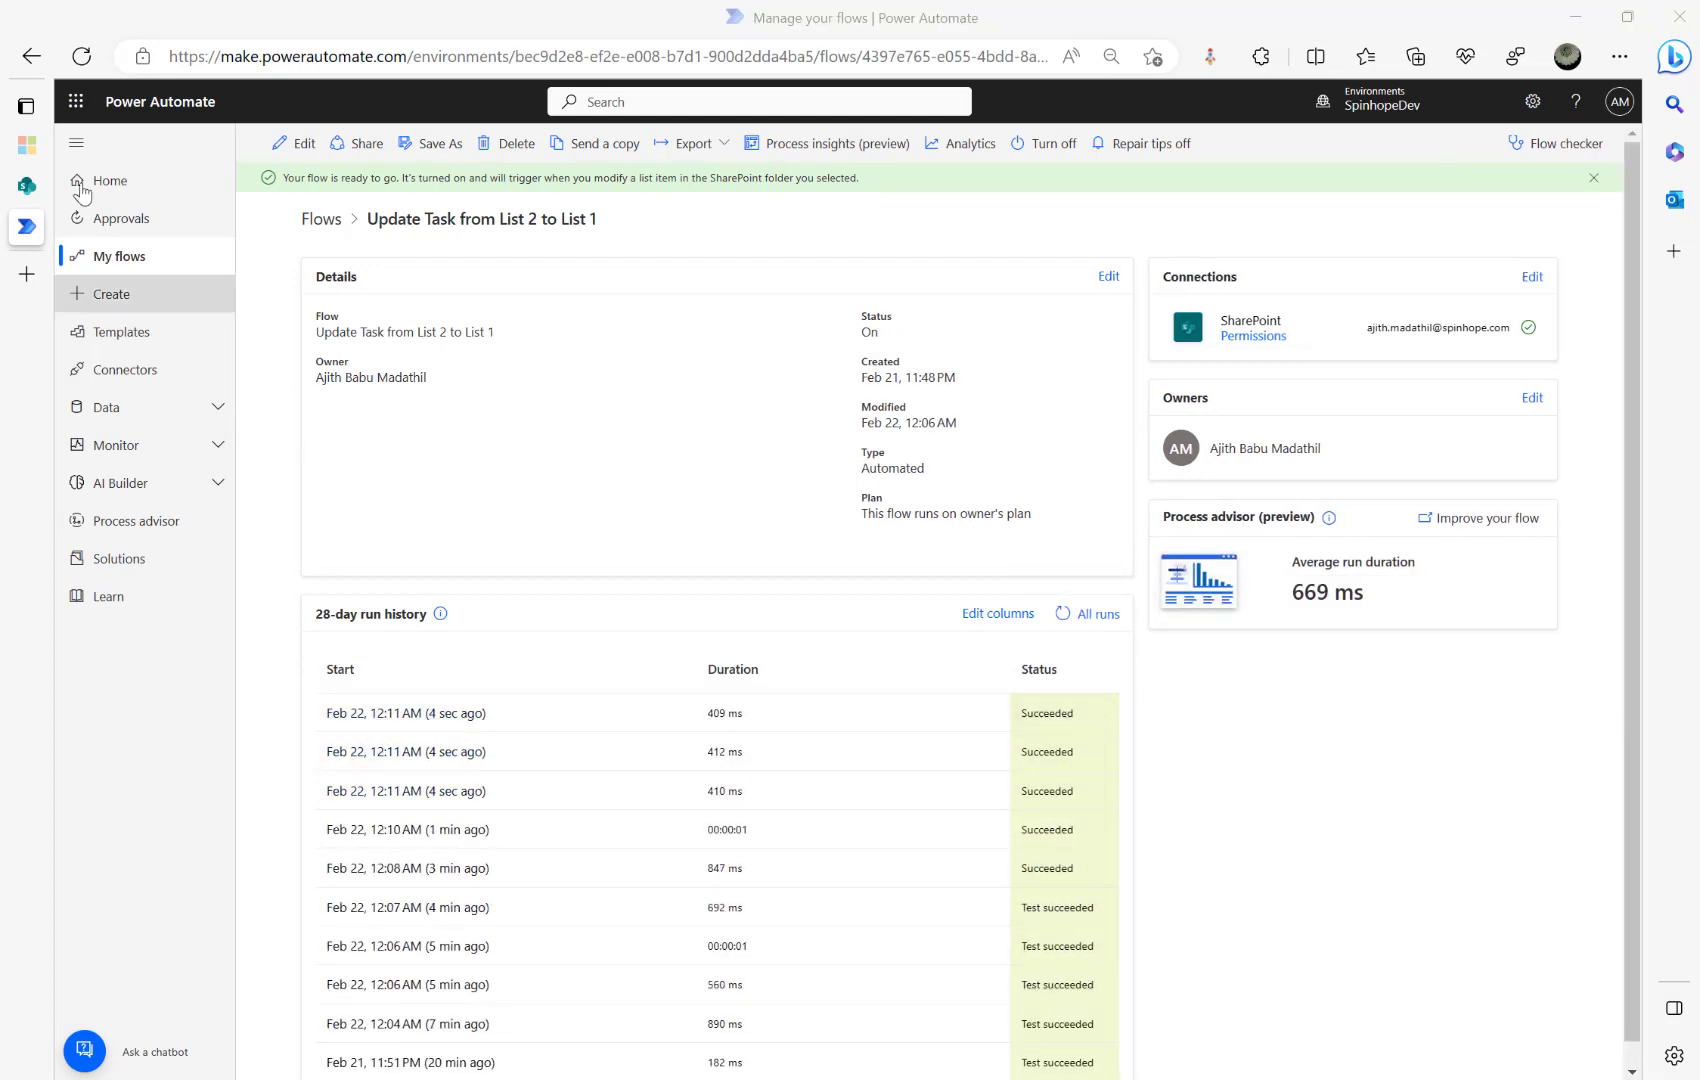
Step: Switch to SharePoint, reload List2, and return to List1 to check the items the flow generated for User2
left_click(40, 185)
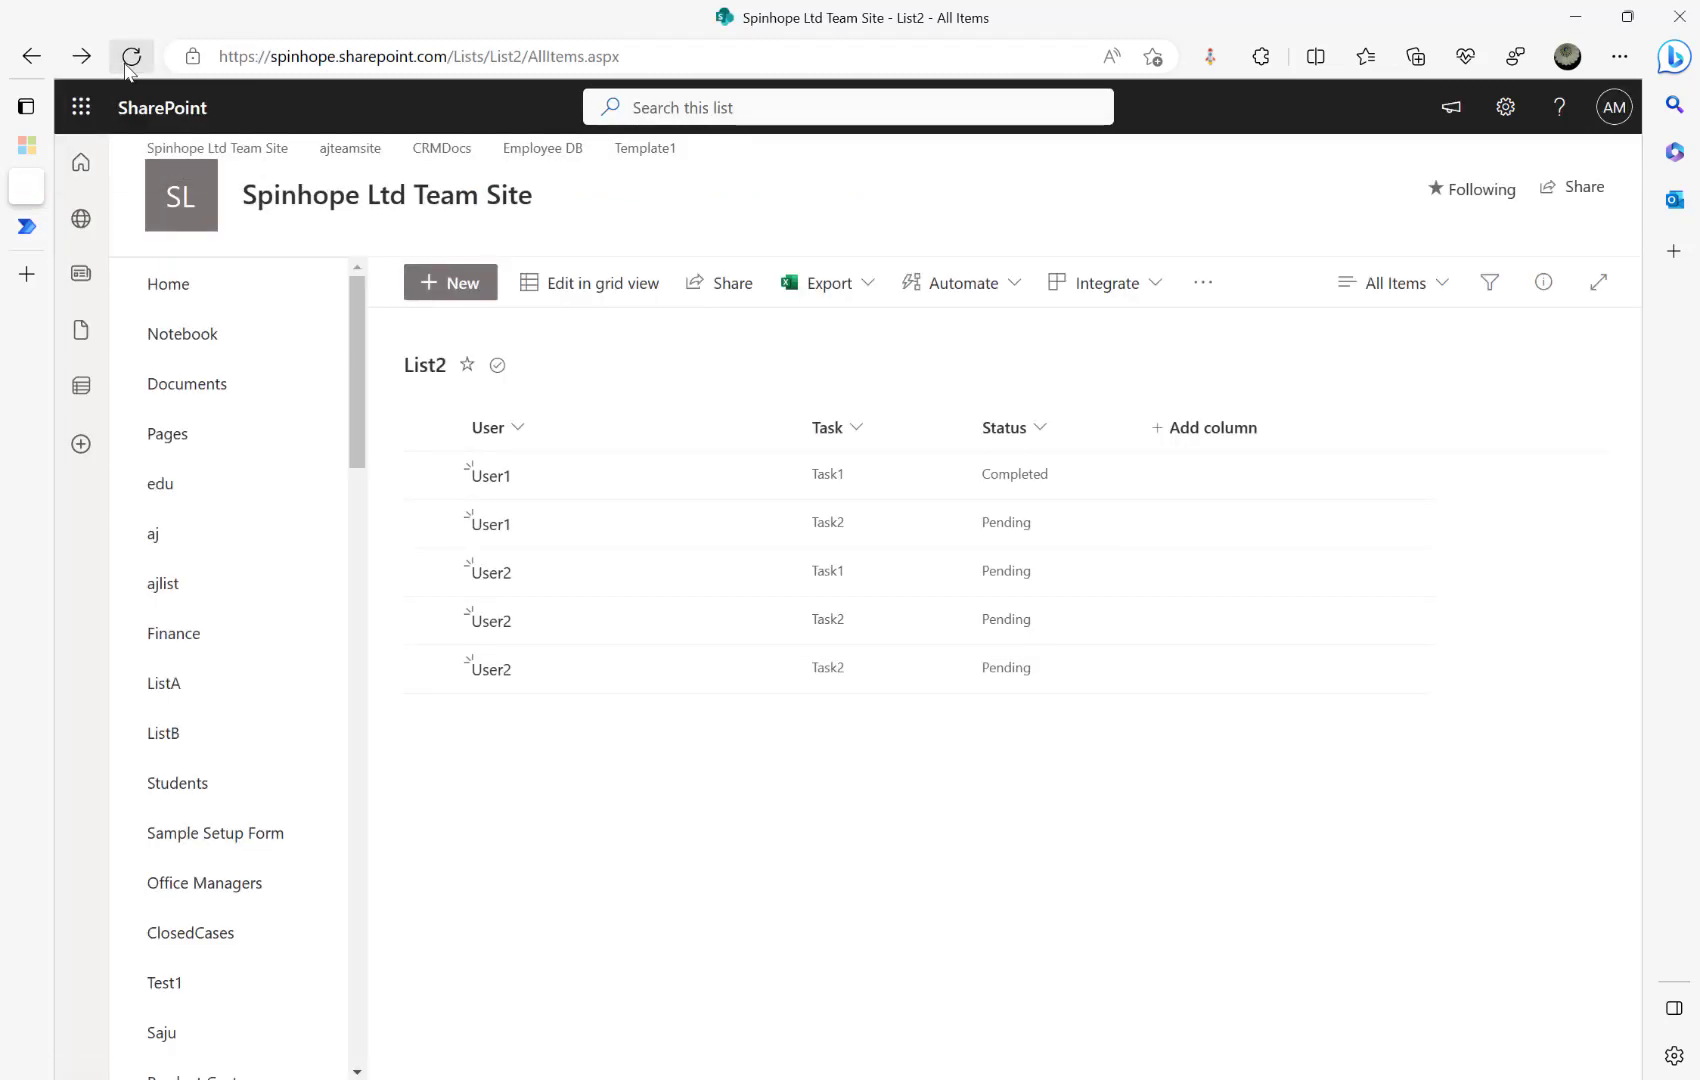
left_click(131, 56)
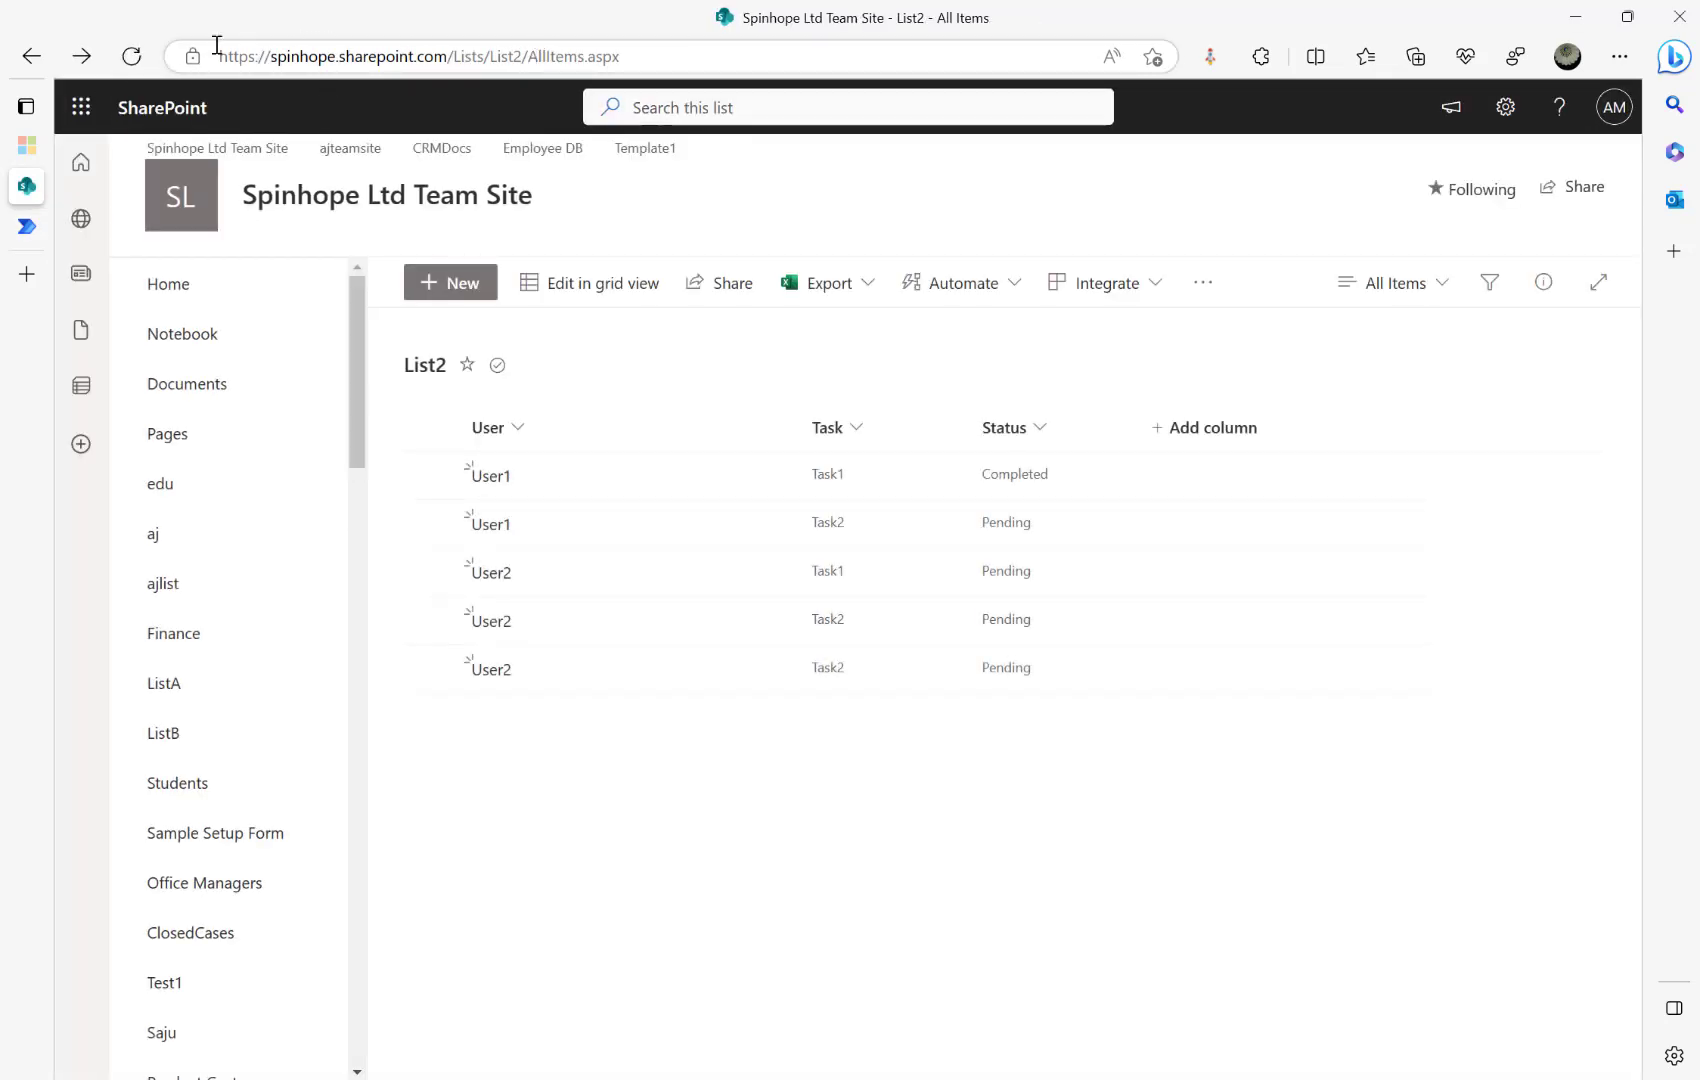
left_click(31, 57)
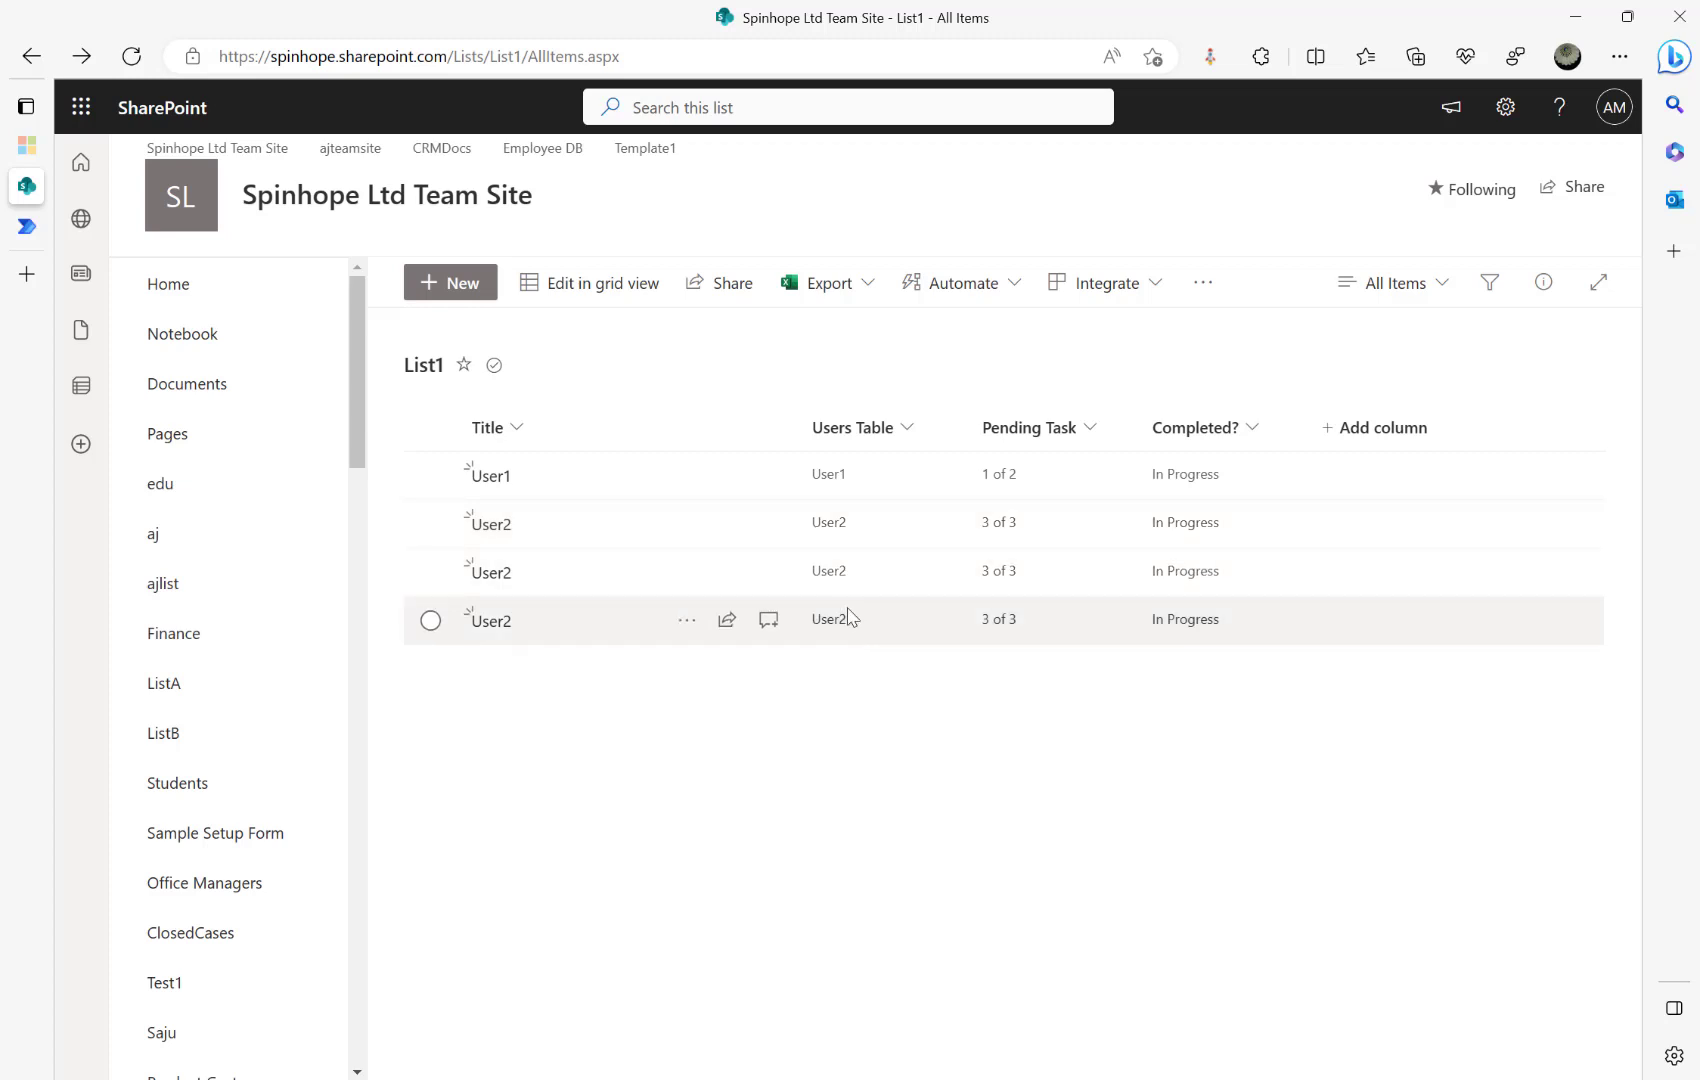
Step: Switch to Power Automate, return to the flow's run history, and open the earliest of the three 12:11 AM runs
key("ctrl+Tab")
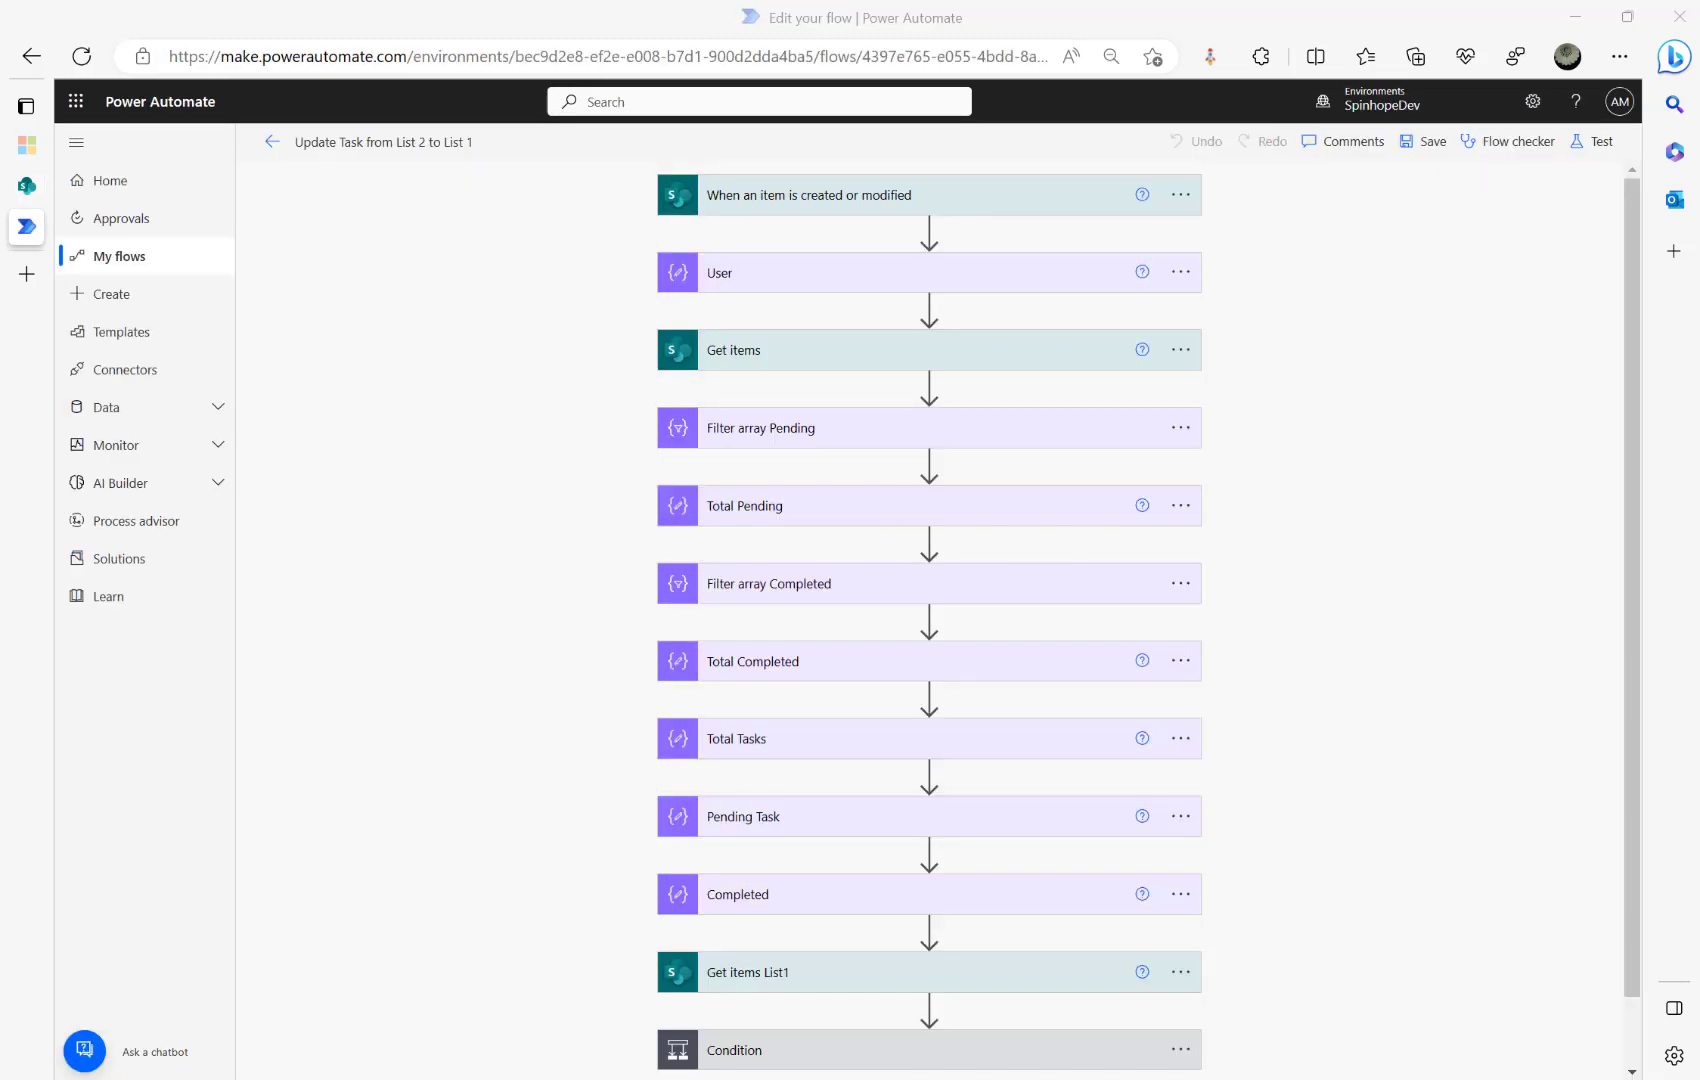
scroll(502, 664, "down", 1)
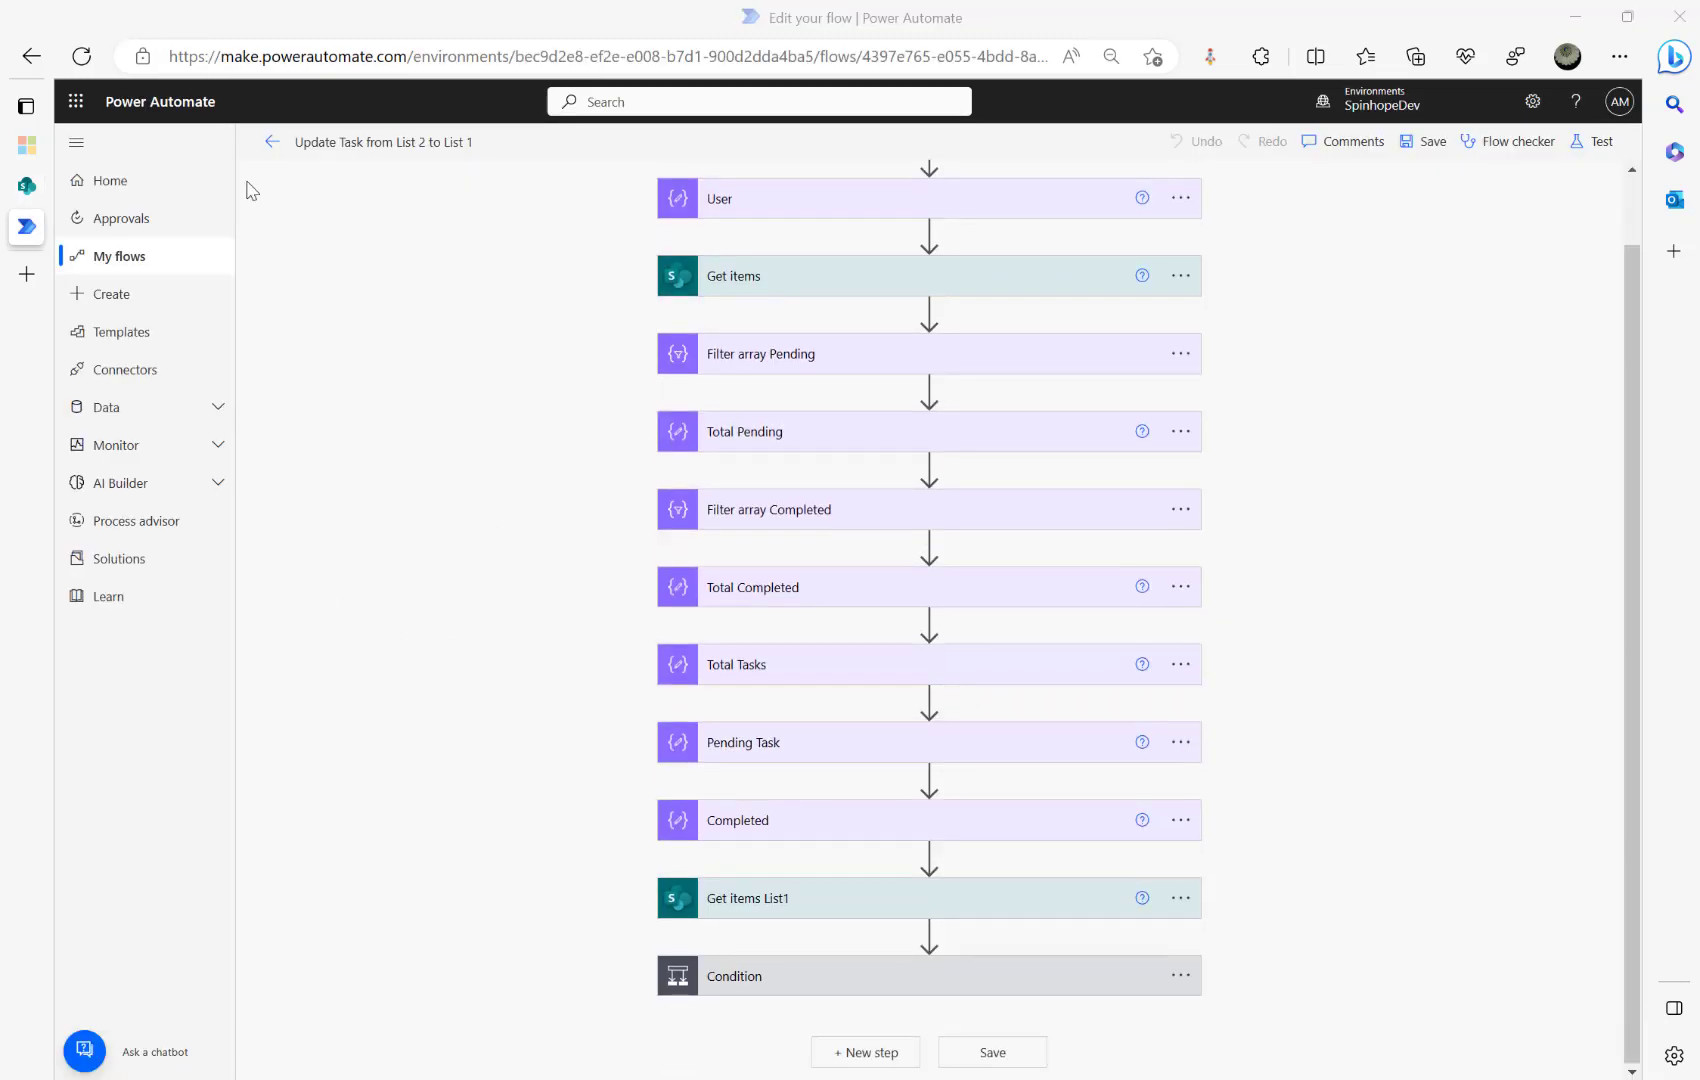
left_click(268, 143)
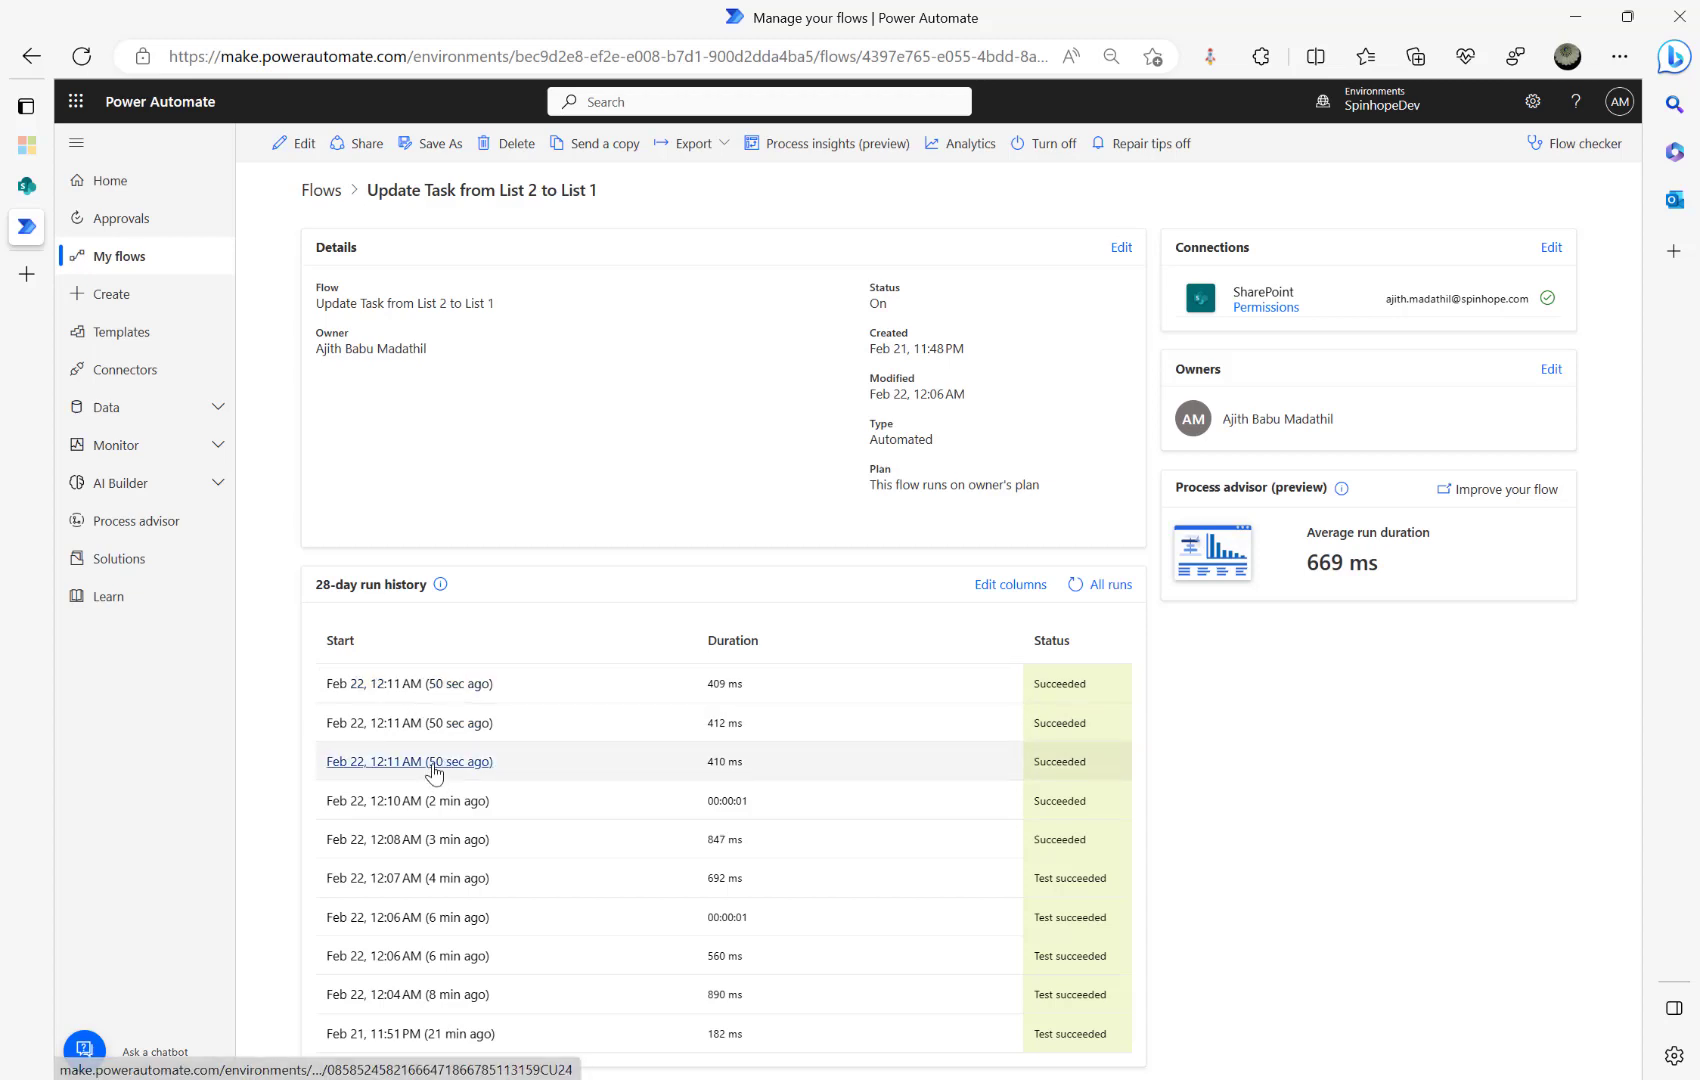
left_click(421, 765)
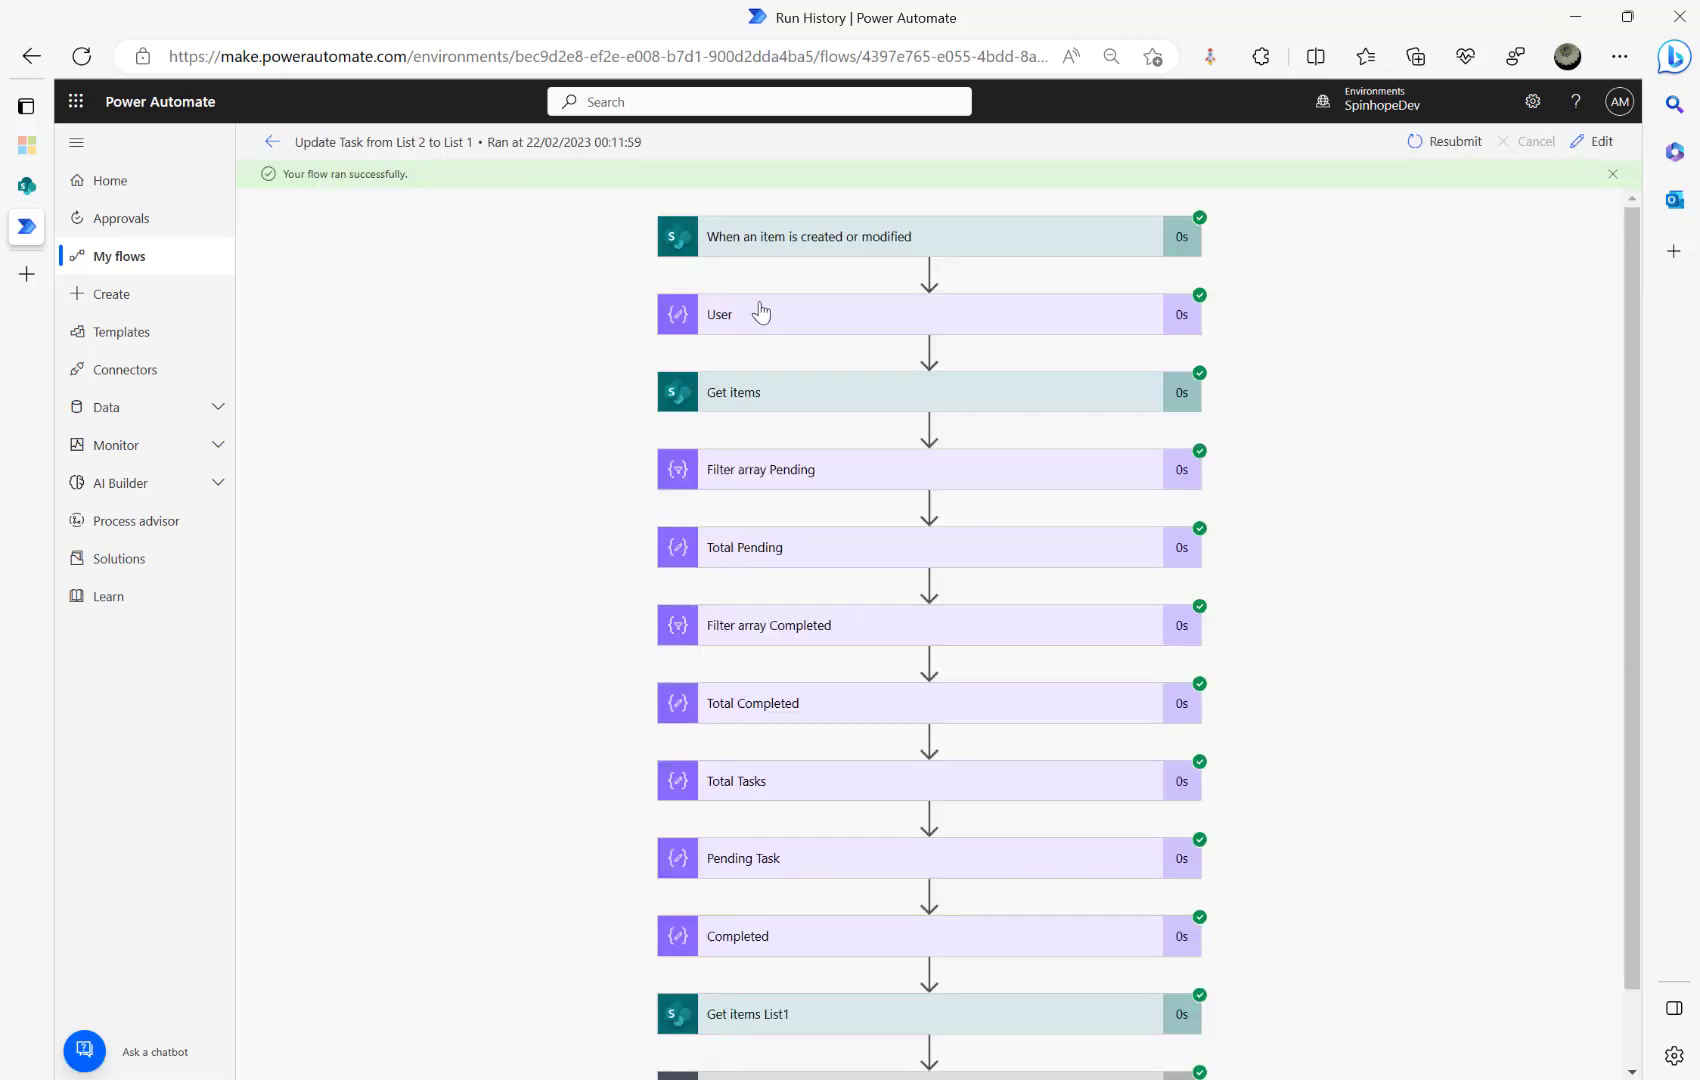
Step: Inspect the run's User action values and the full Get items inputs, including the Filter Query
left_click(761, 313)
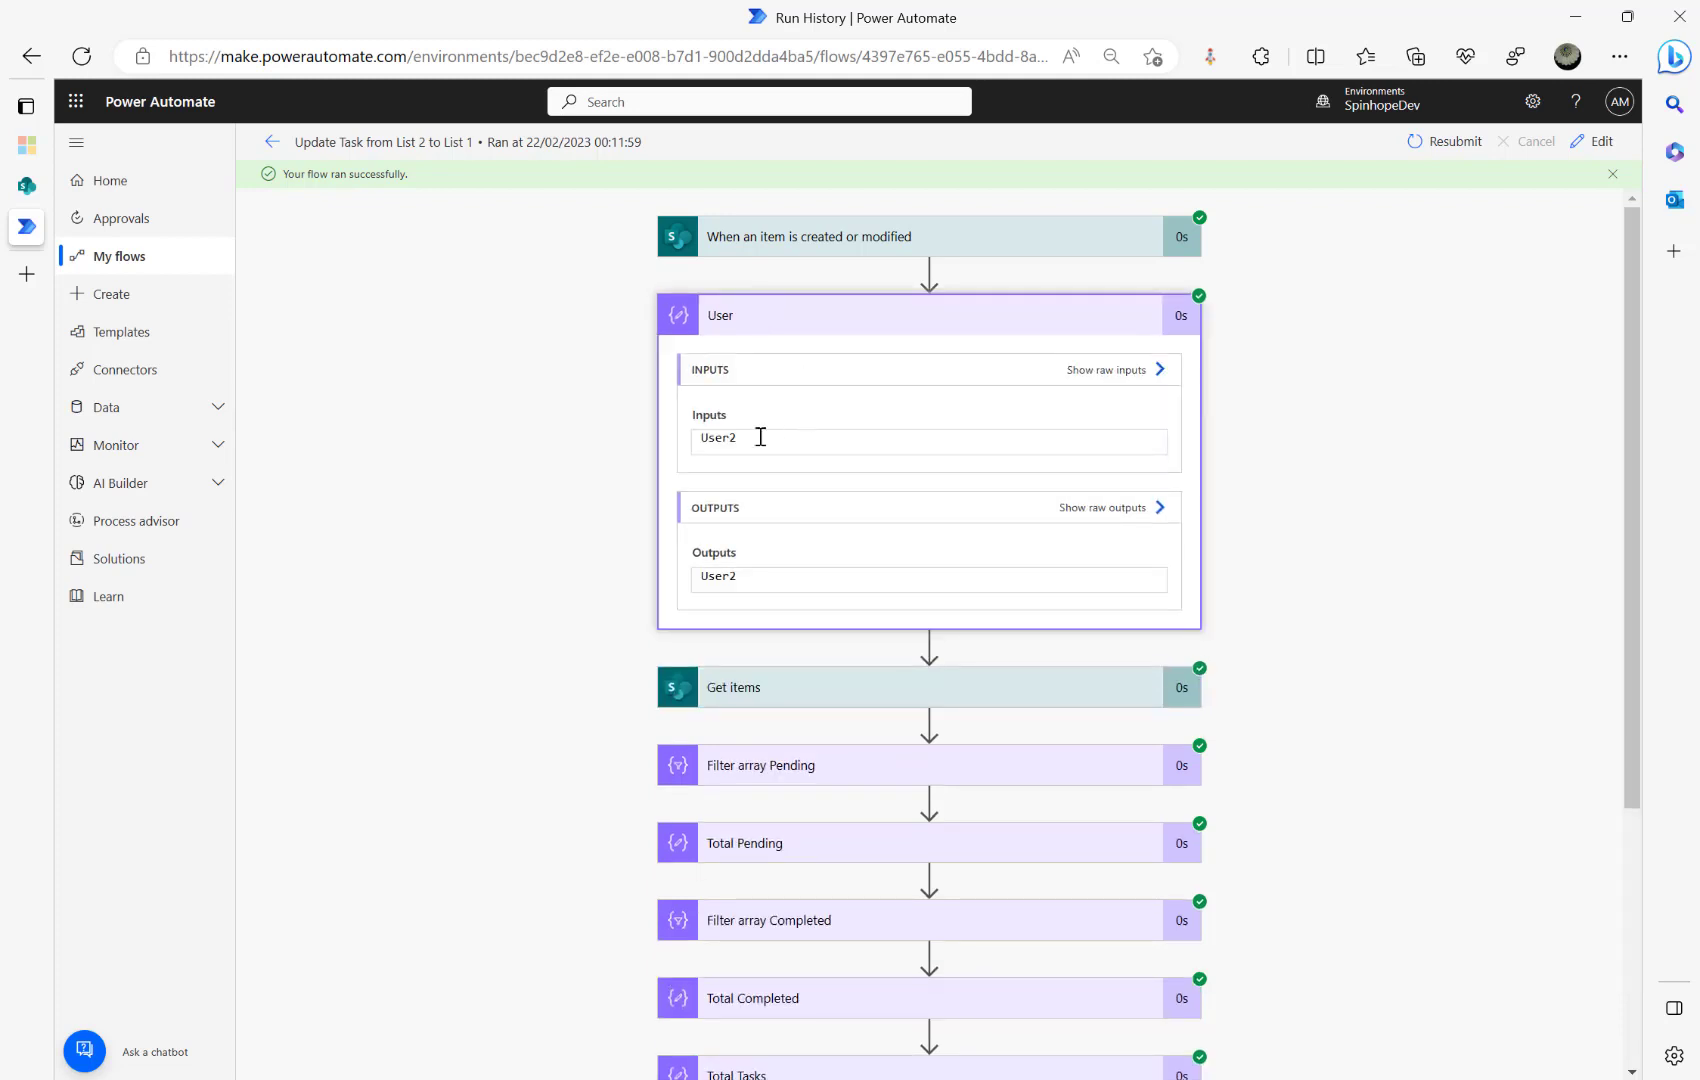
left_click(793, 697)
scroll(793, 706, "down", 3)
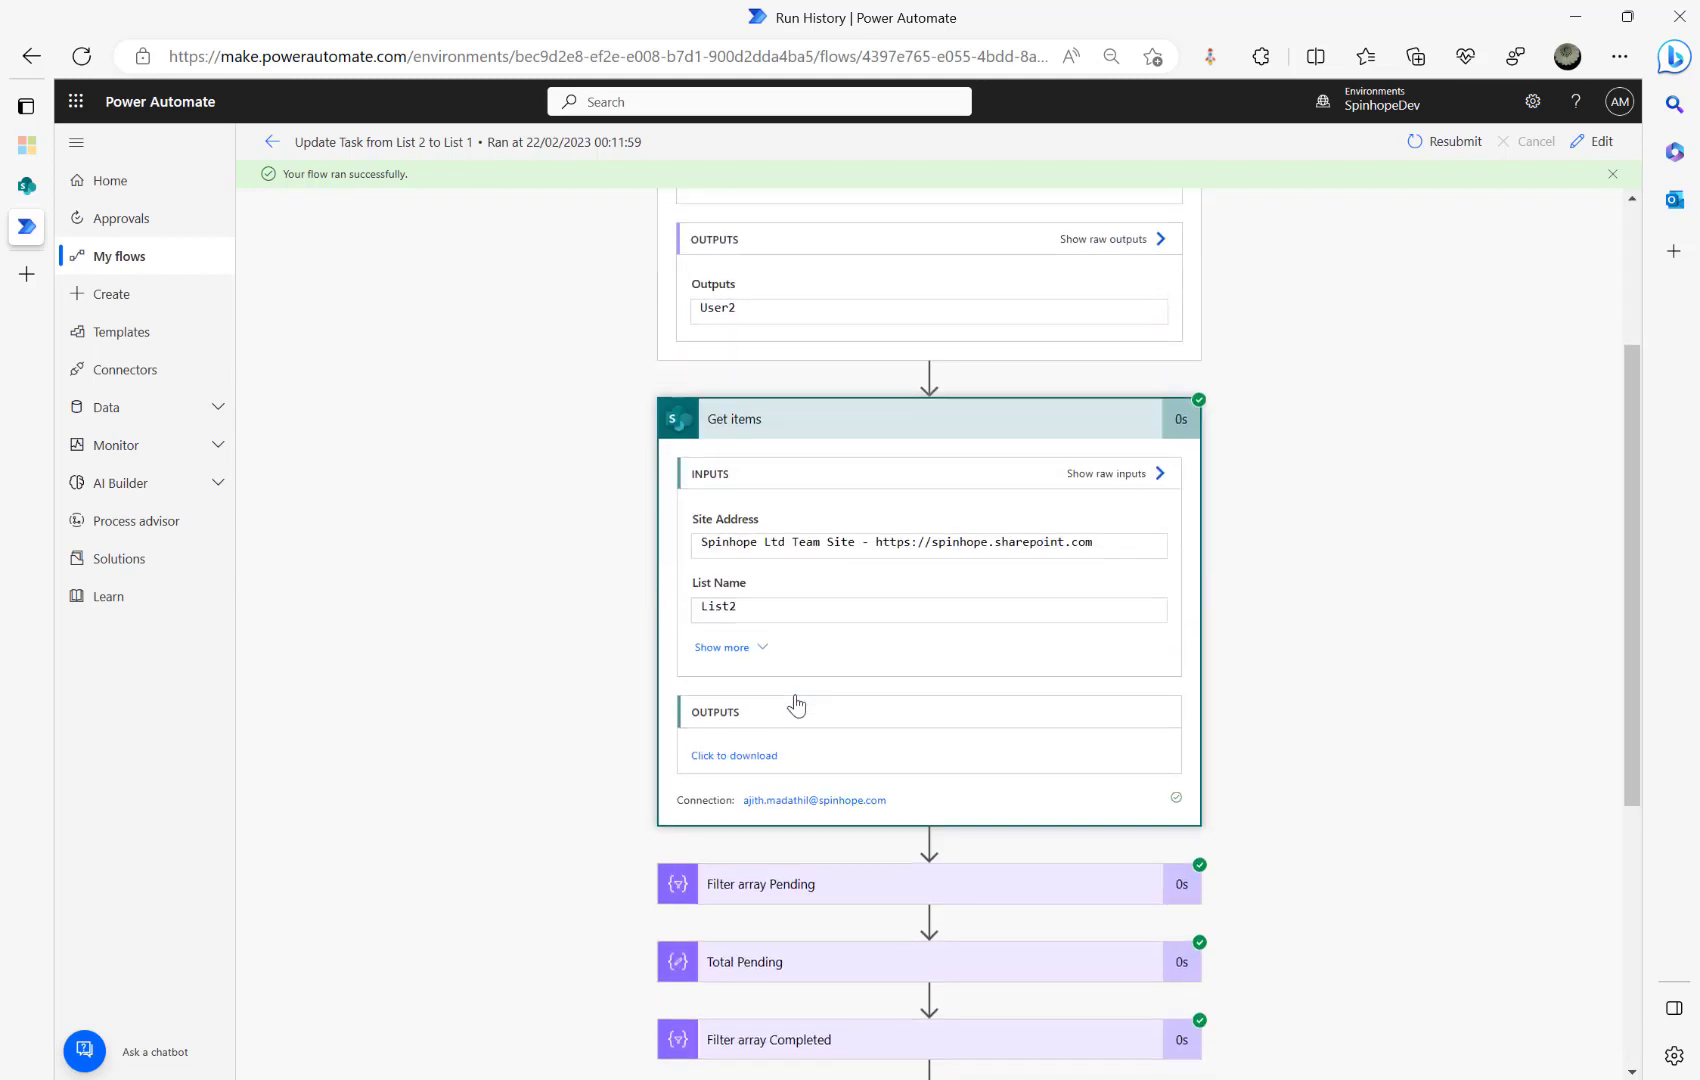
left_click(742, 640)
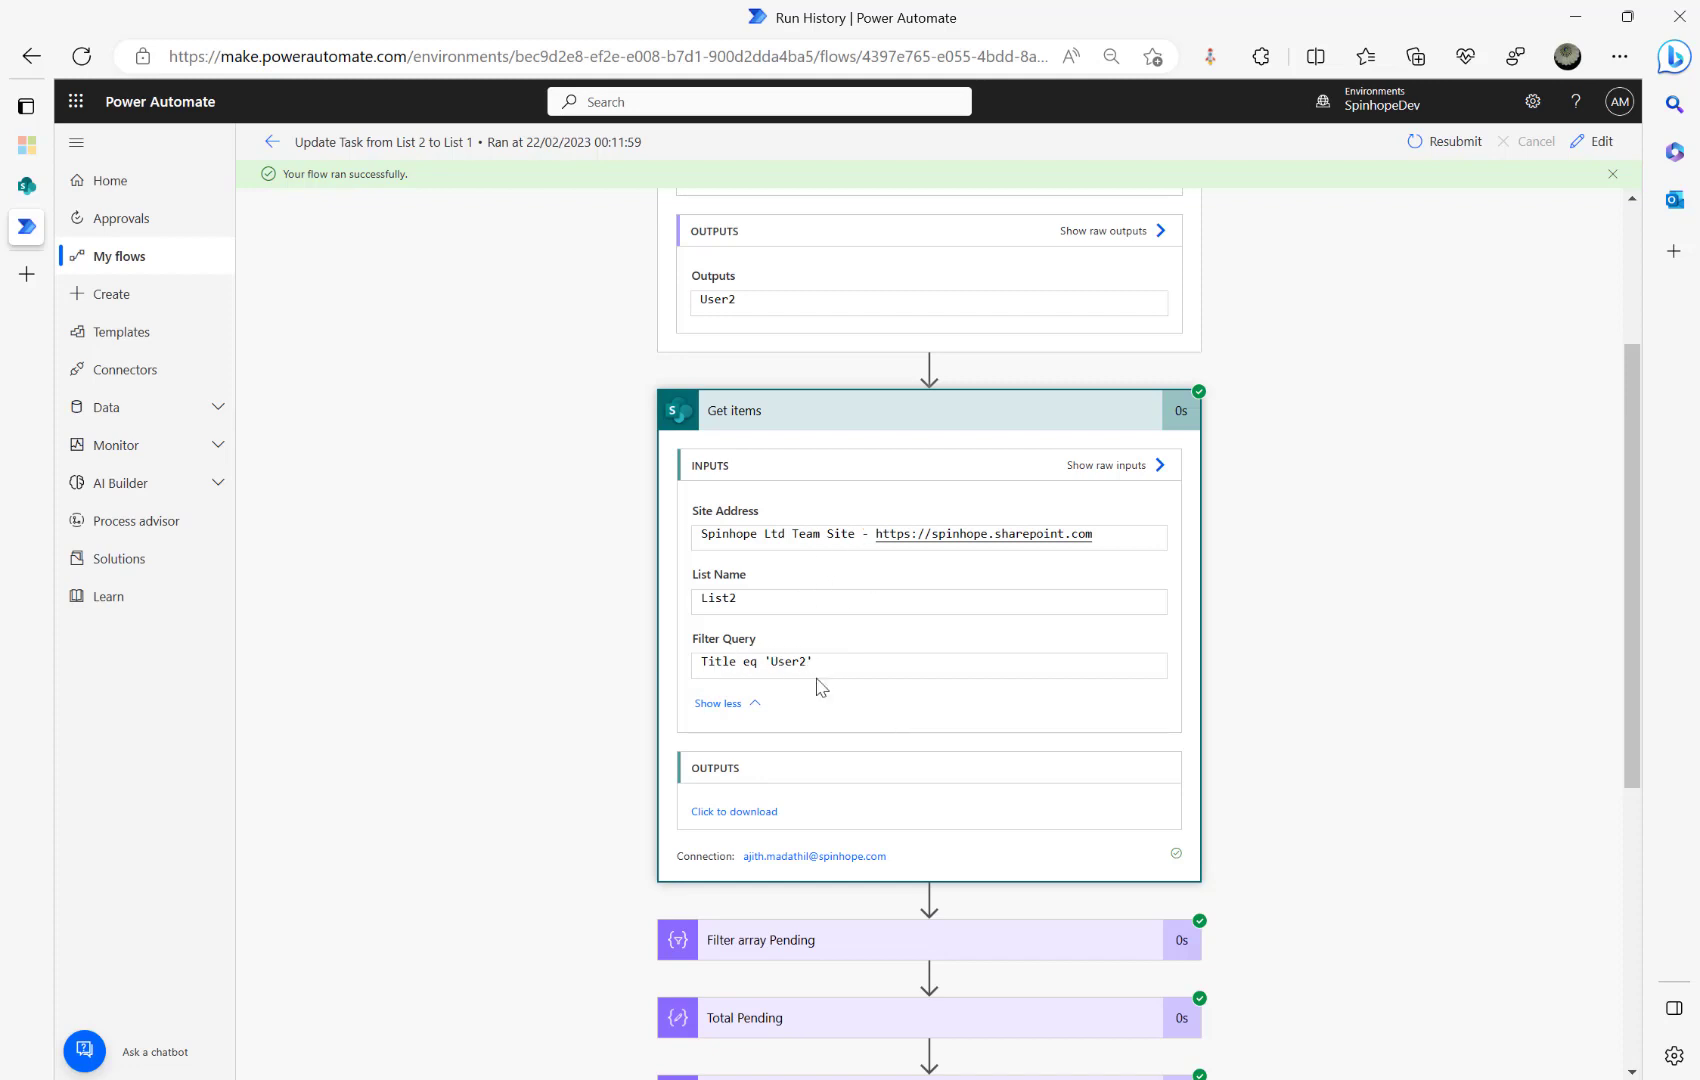
Step: Examine the run's Filter array Pending inputs and outputs, plus the value computed by Total Pending
scroll(815, 767, "down", 2)
left_click(794, 729)
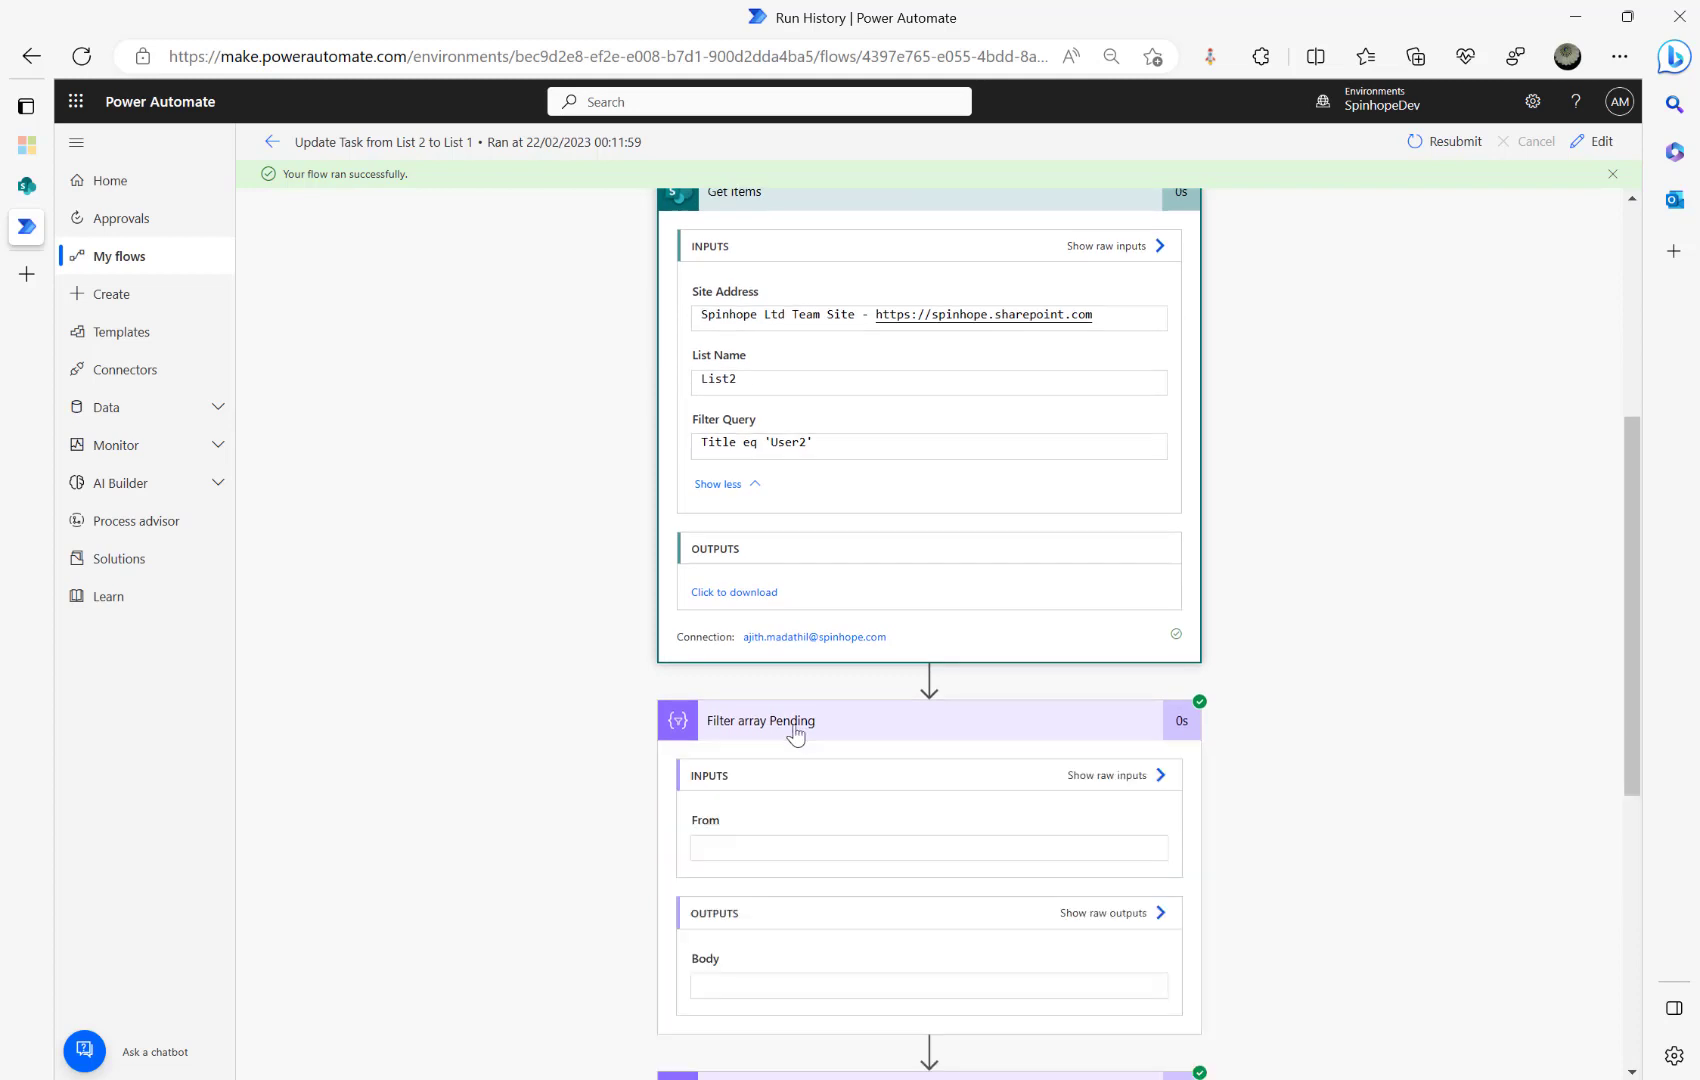
scroll(634, 796, "down", 2)
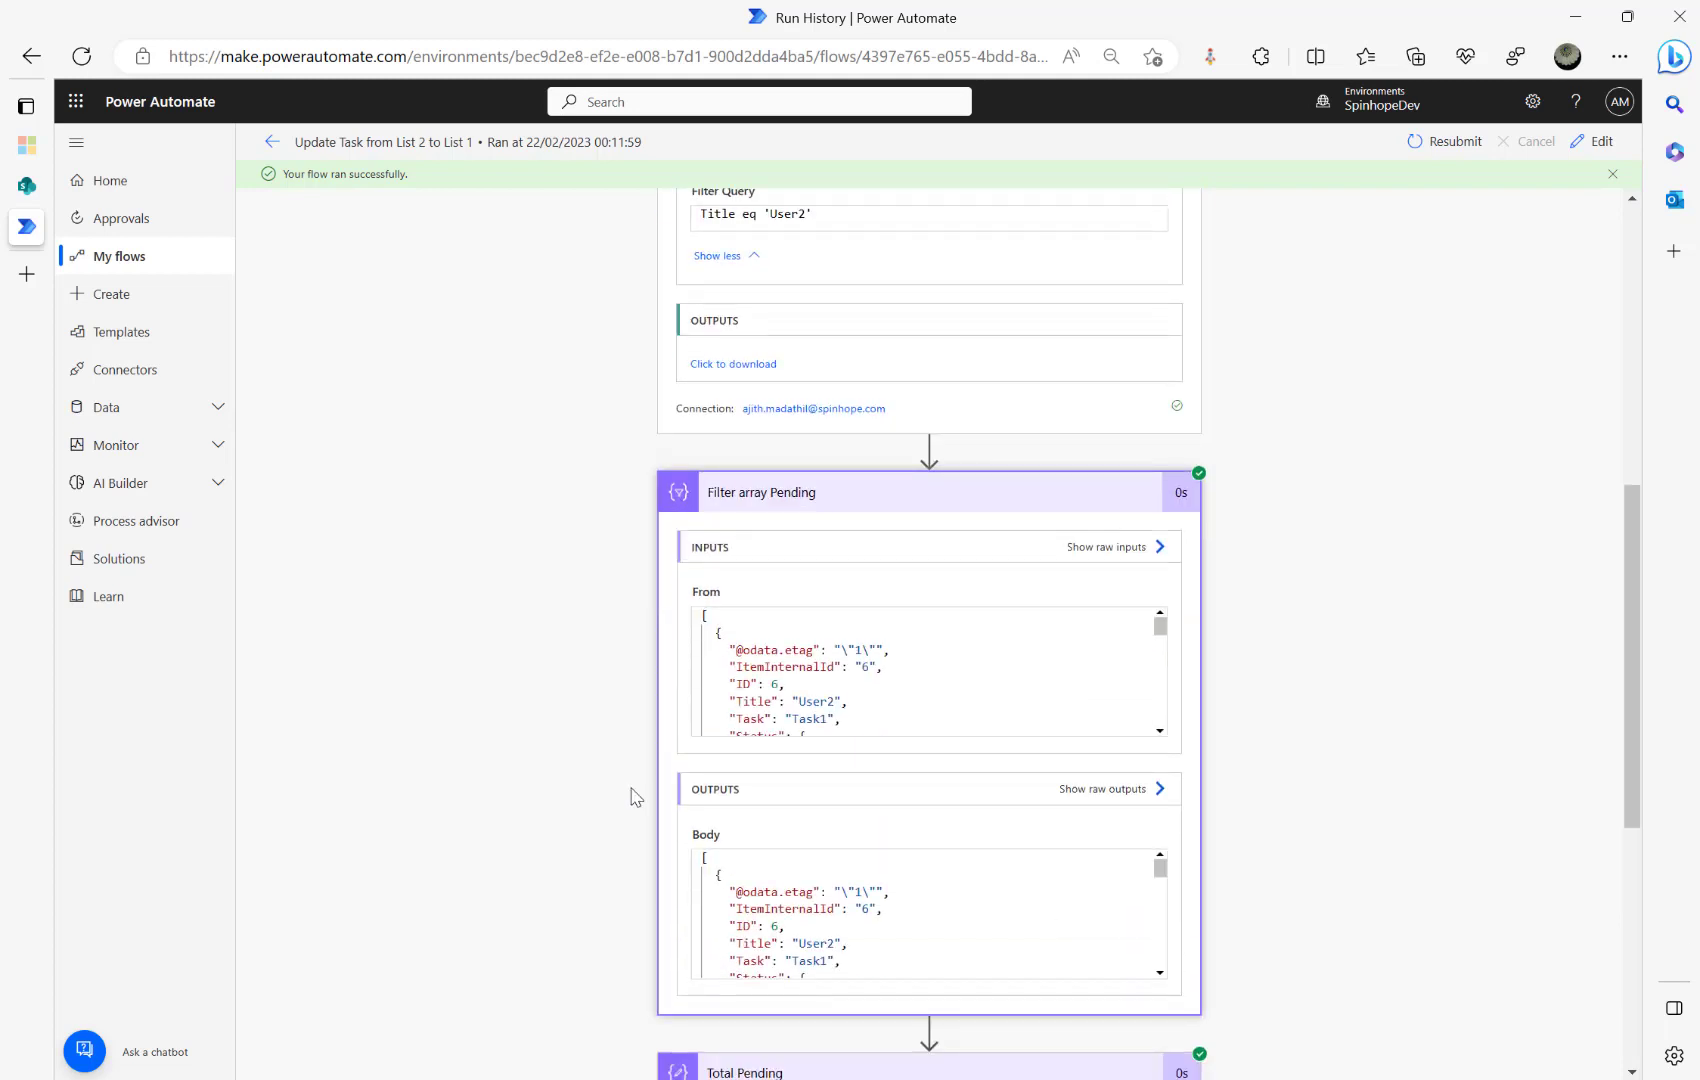
scroll(633, 795, "down", 3)
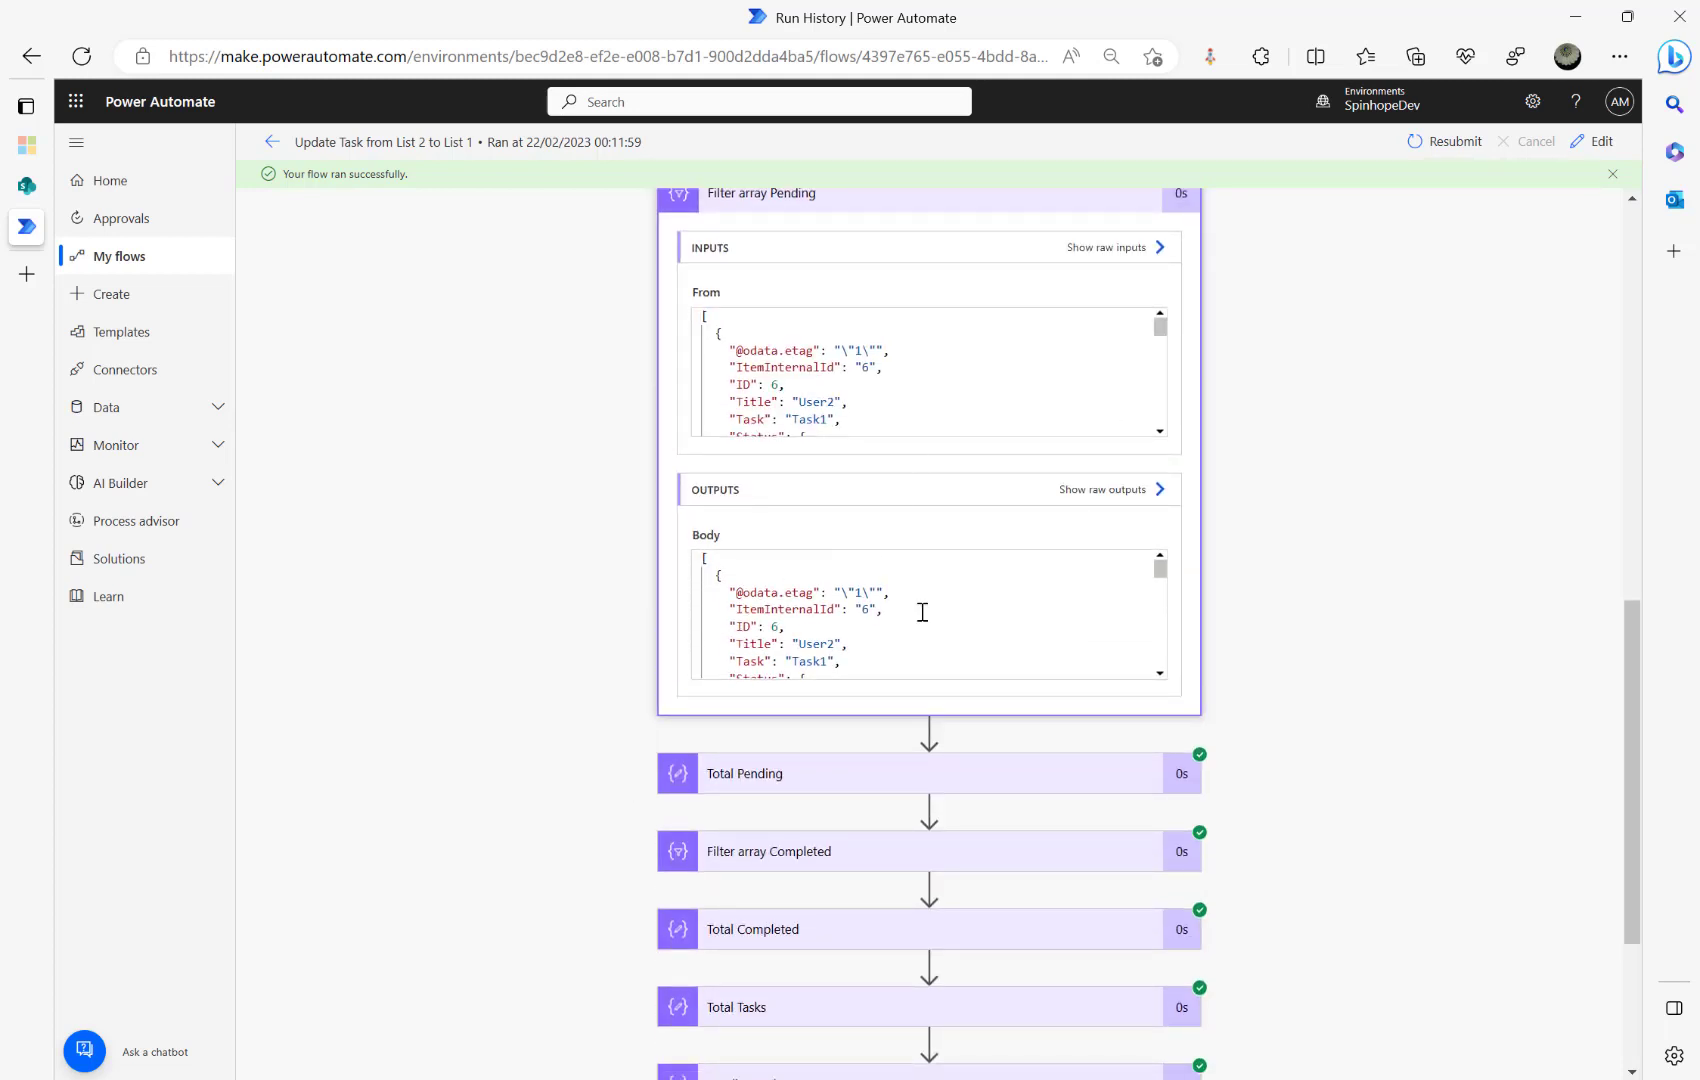
scroll(922, 612, "down", 10)
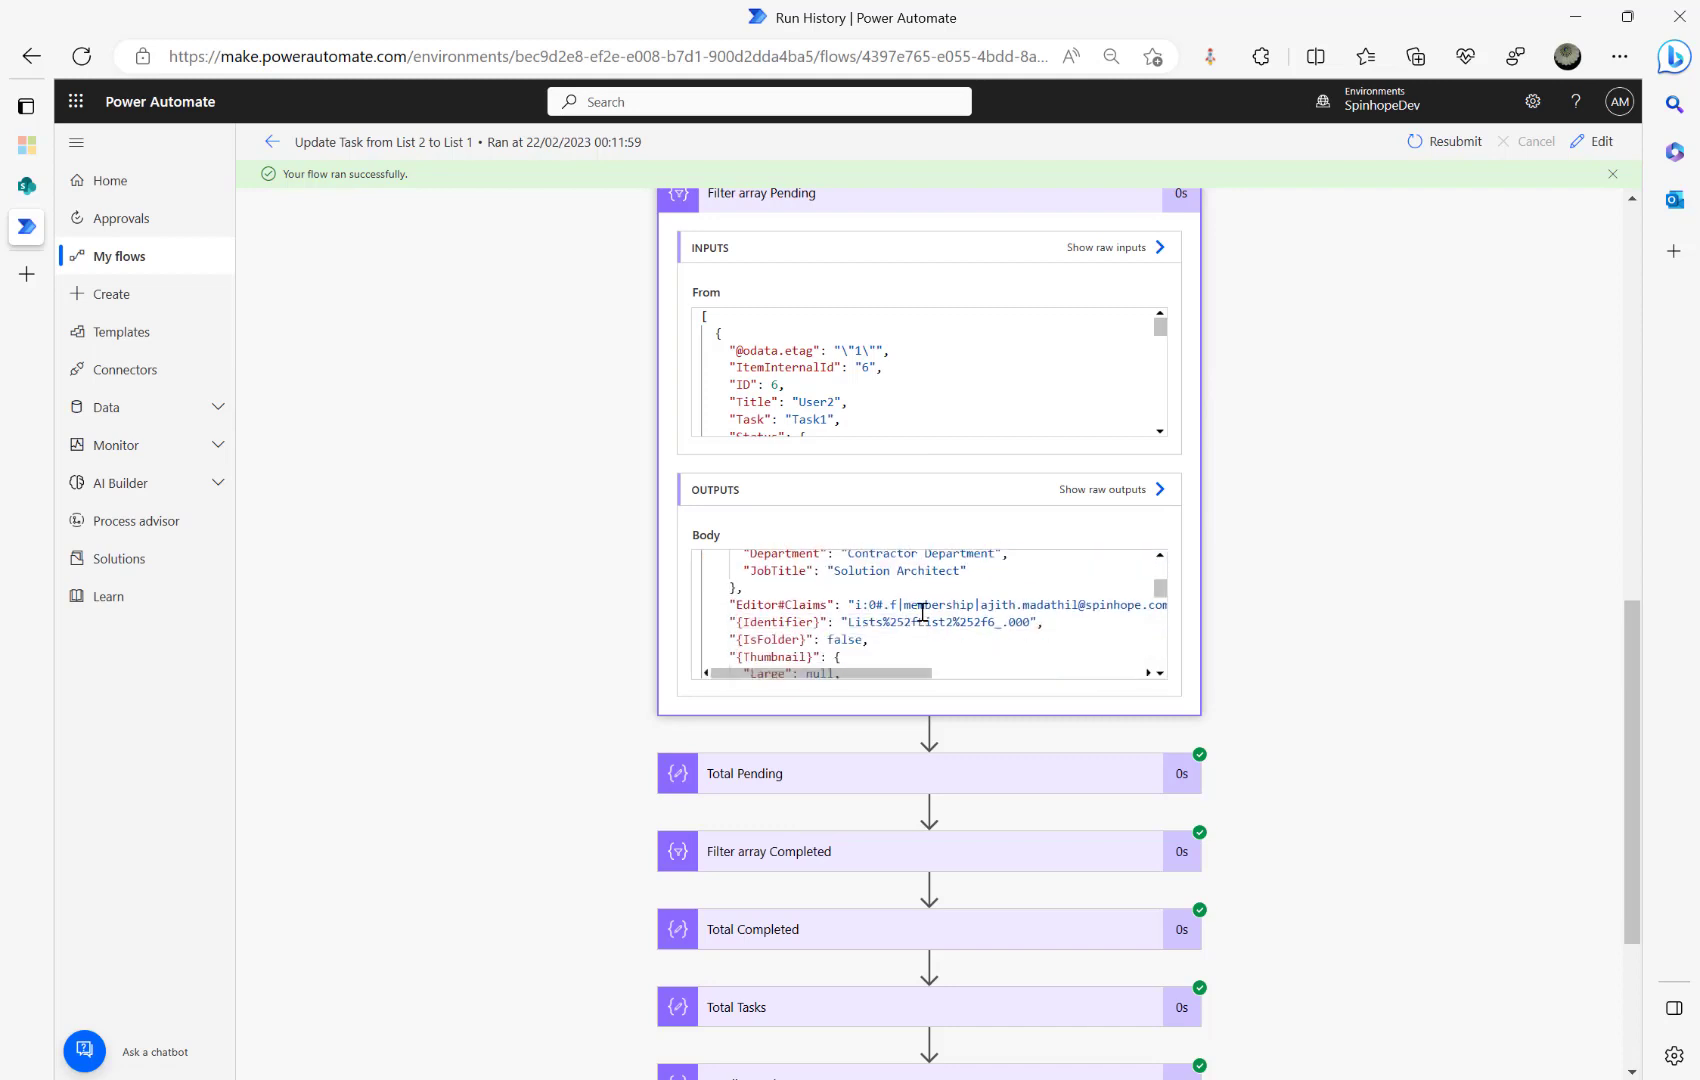
scroll(922, 612, "down", 12)
scroll(857, 762, "down", 1)
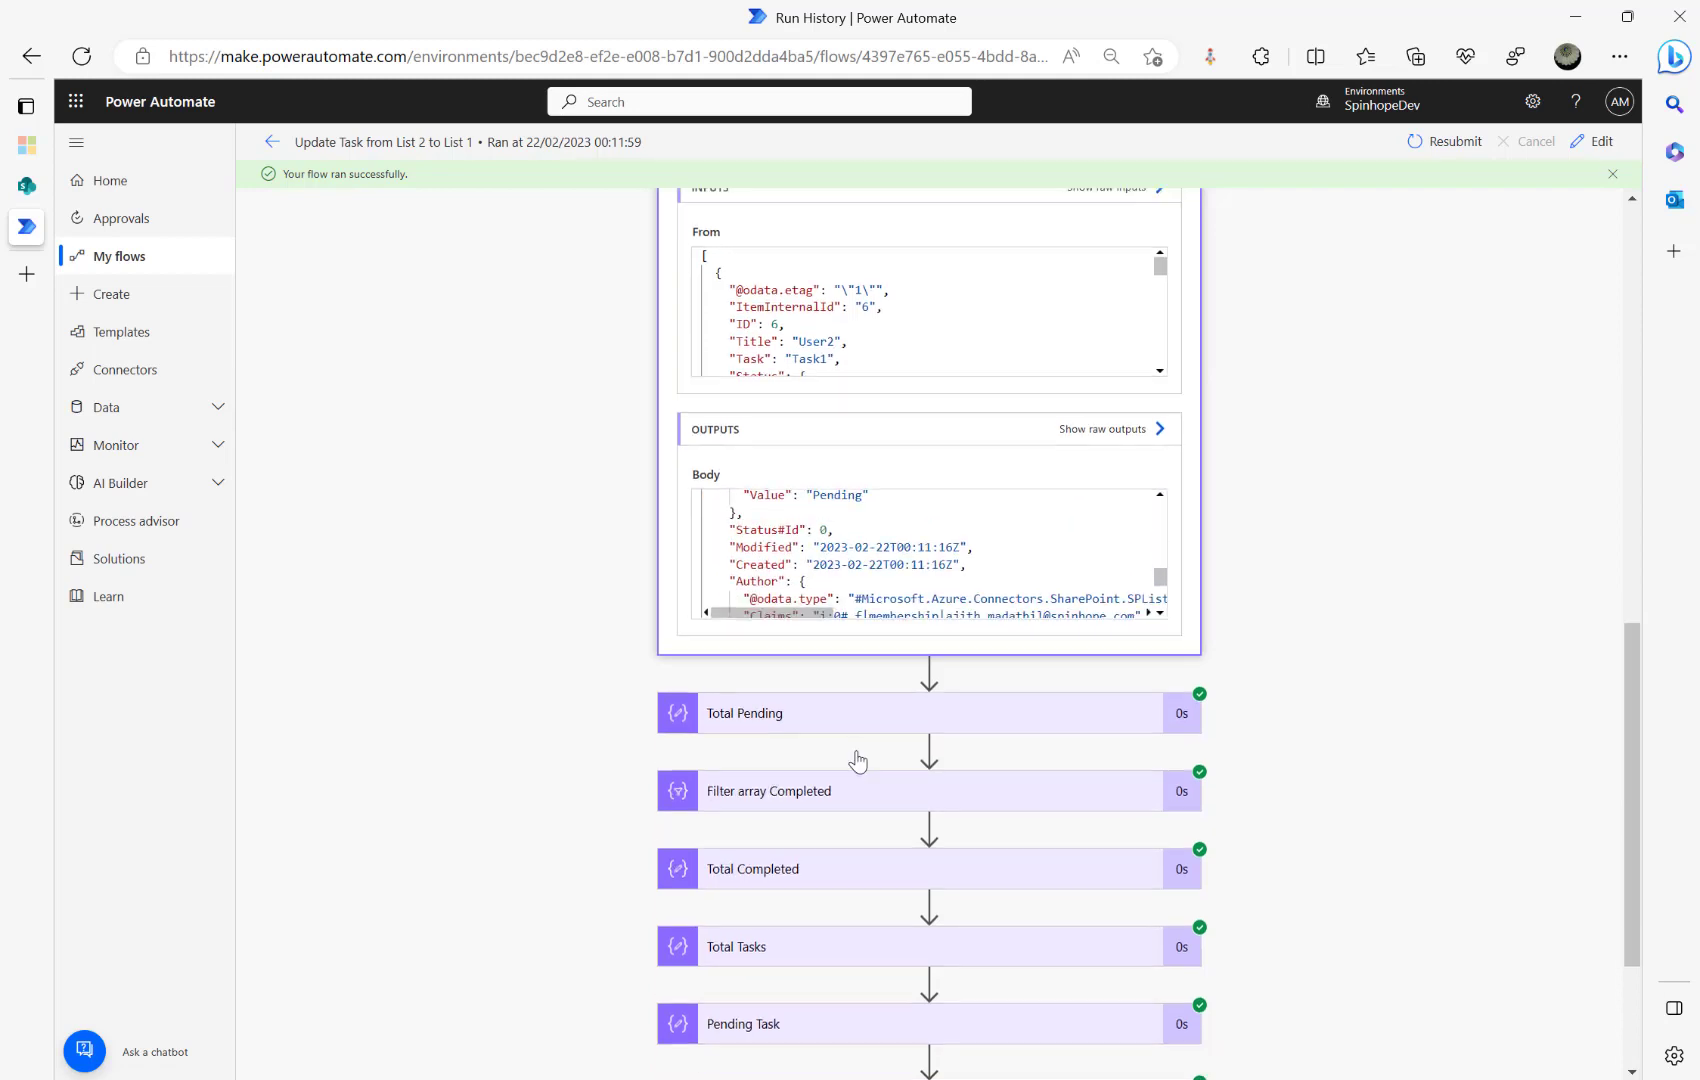
scroll(857, 762, "down", 1)
left_click(804, 625)
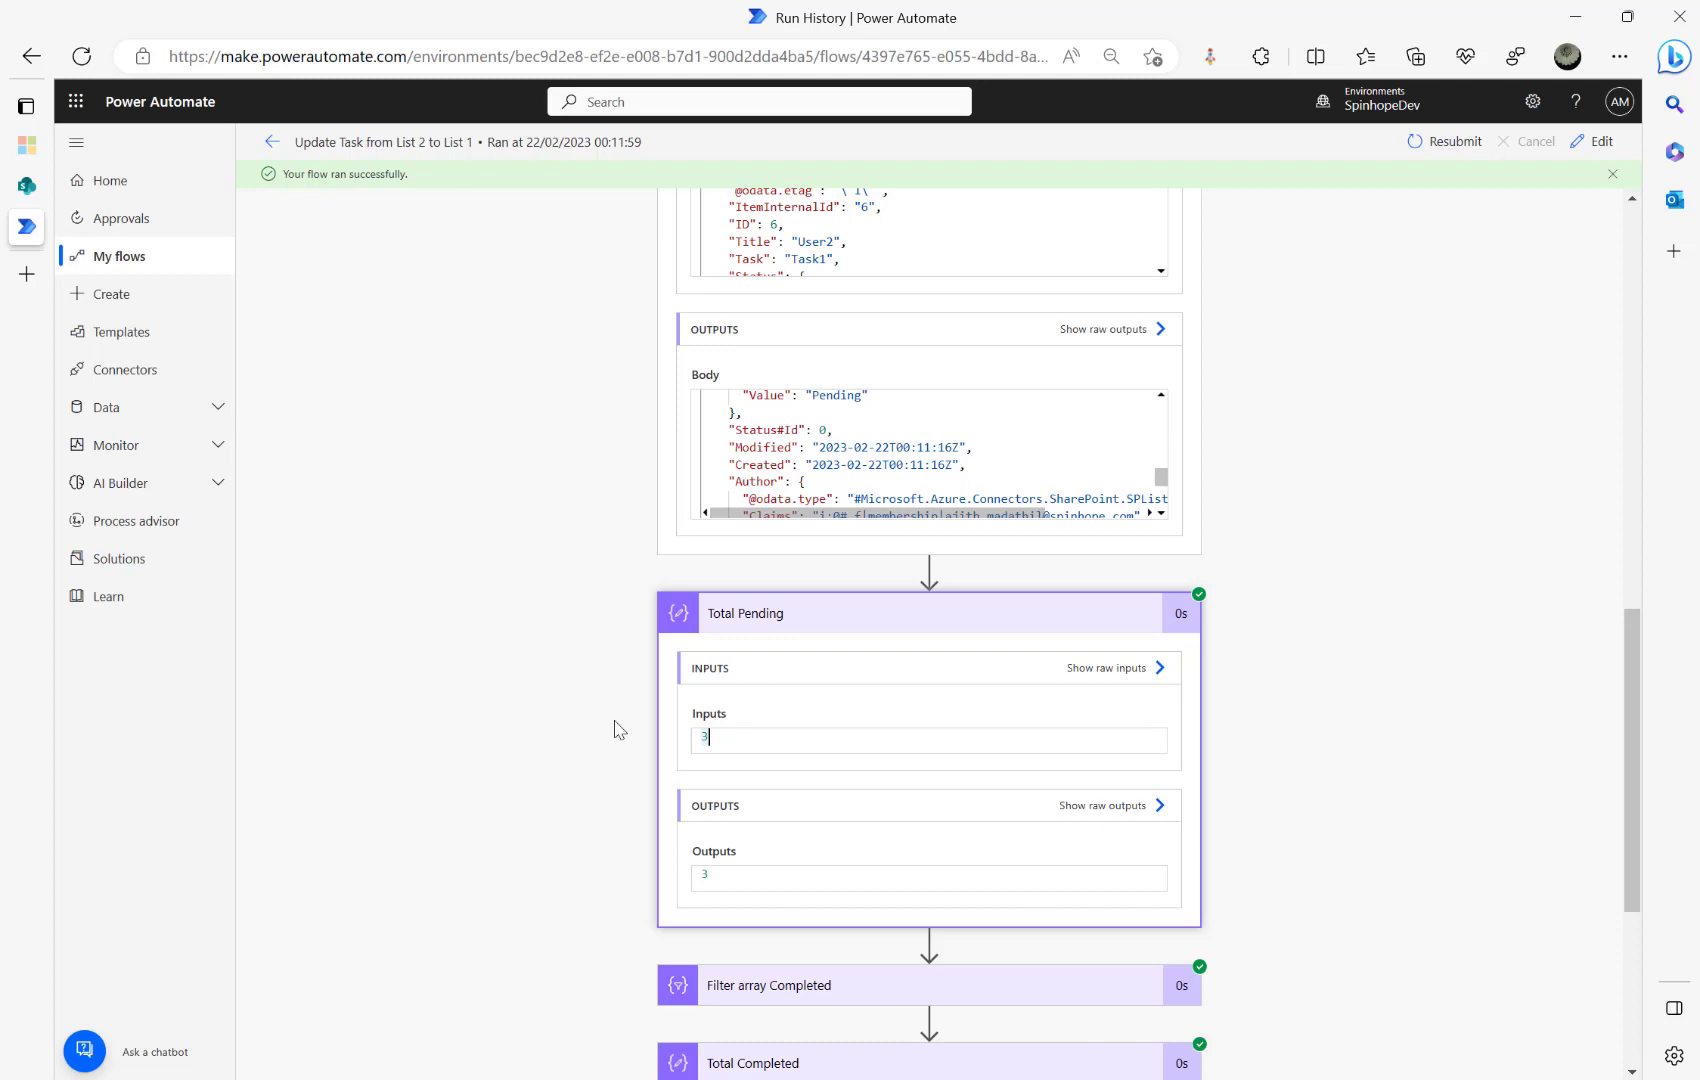
Step: Recheck the Get items query against Filter array Pending, viewing and closing the filter's raw inputs
scroll(618, 730, "up", 8)
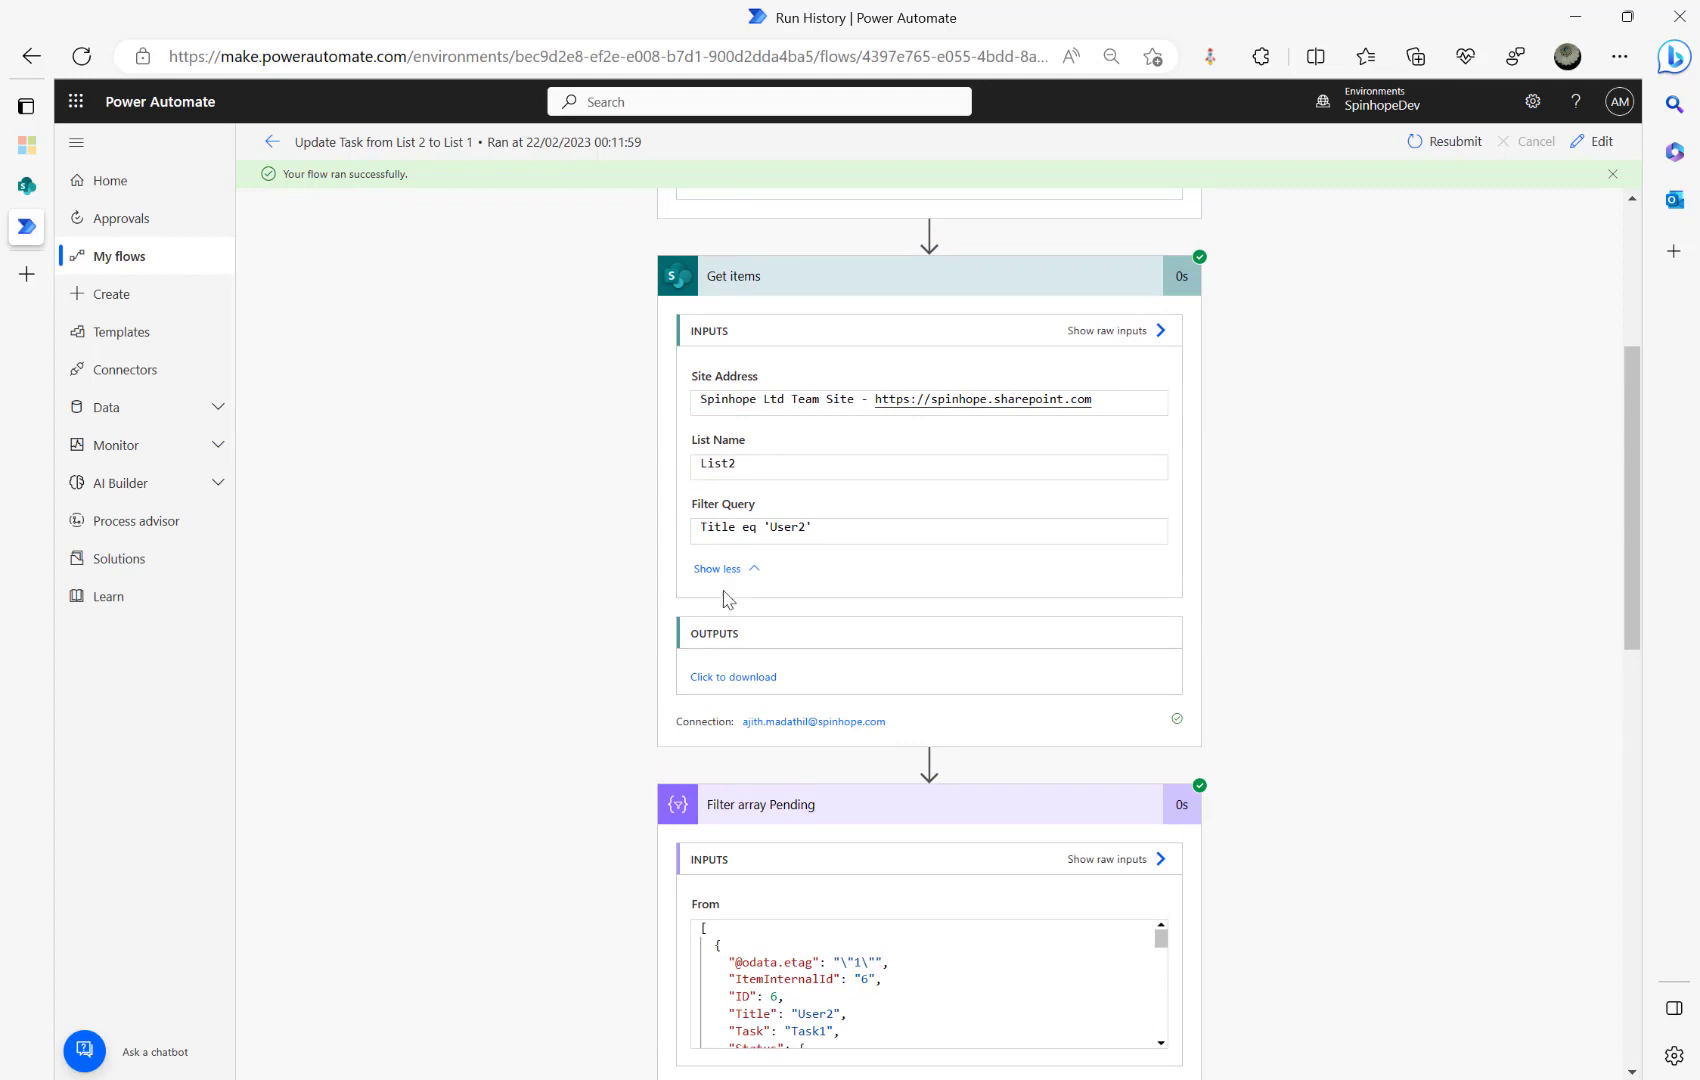
scroll(856, 866, "down", 2)
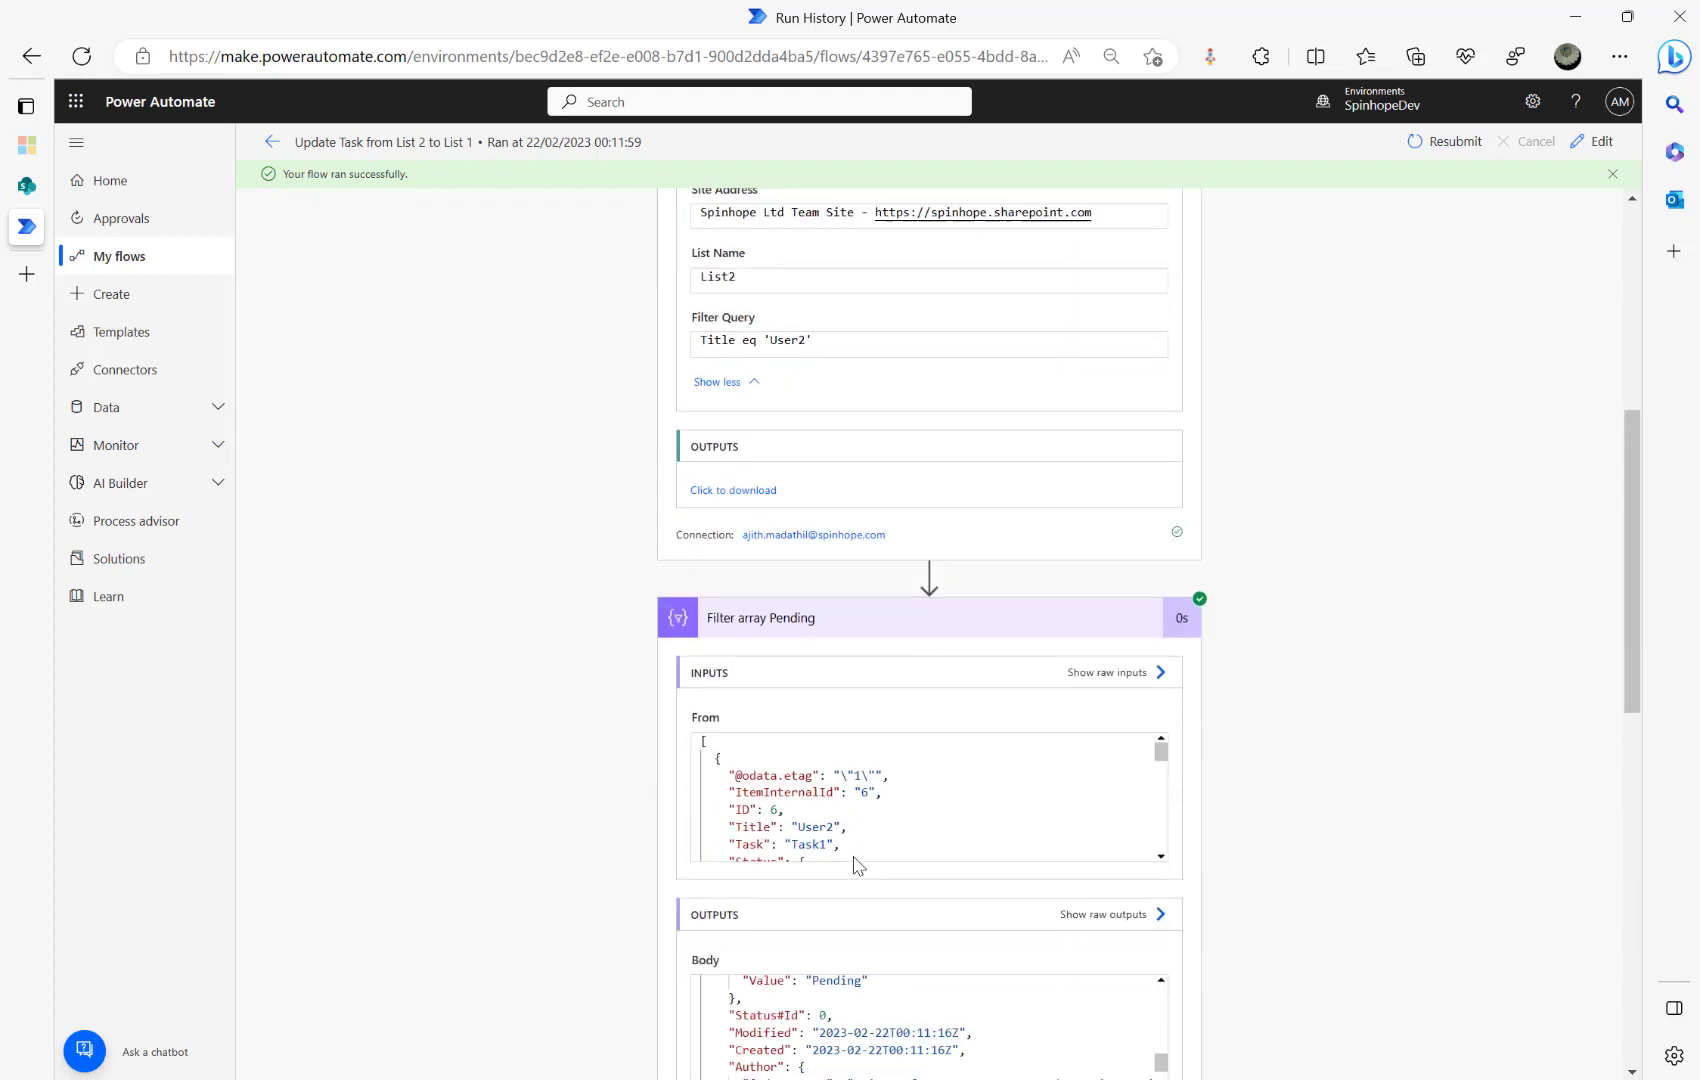
scroll(855, 866, "down", 4)
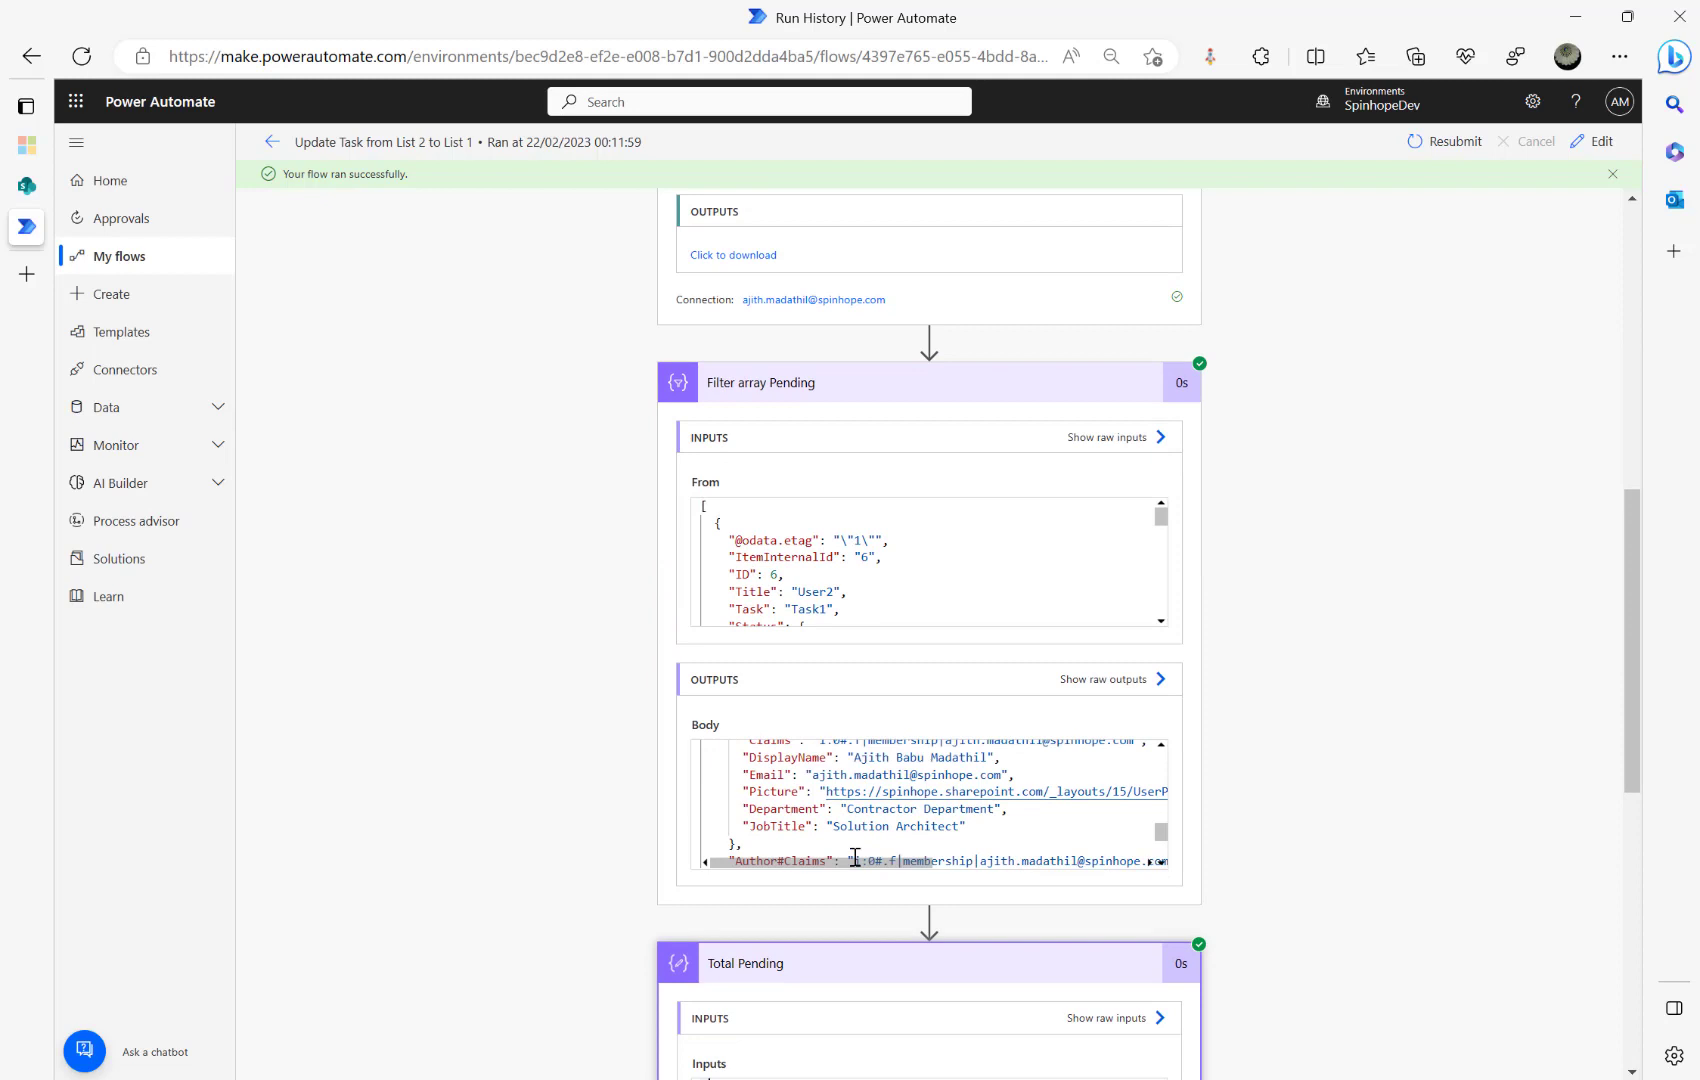
left_click(1108, 440)
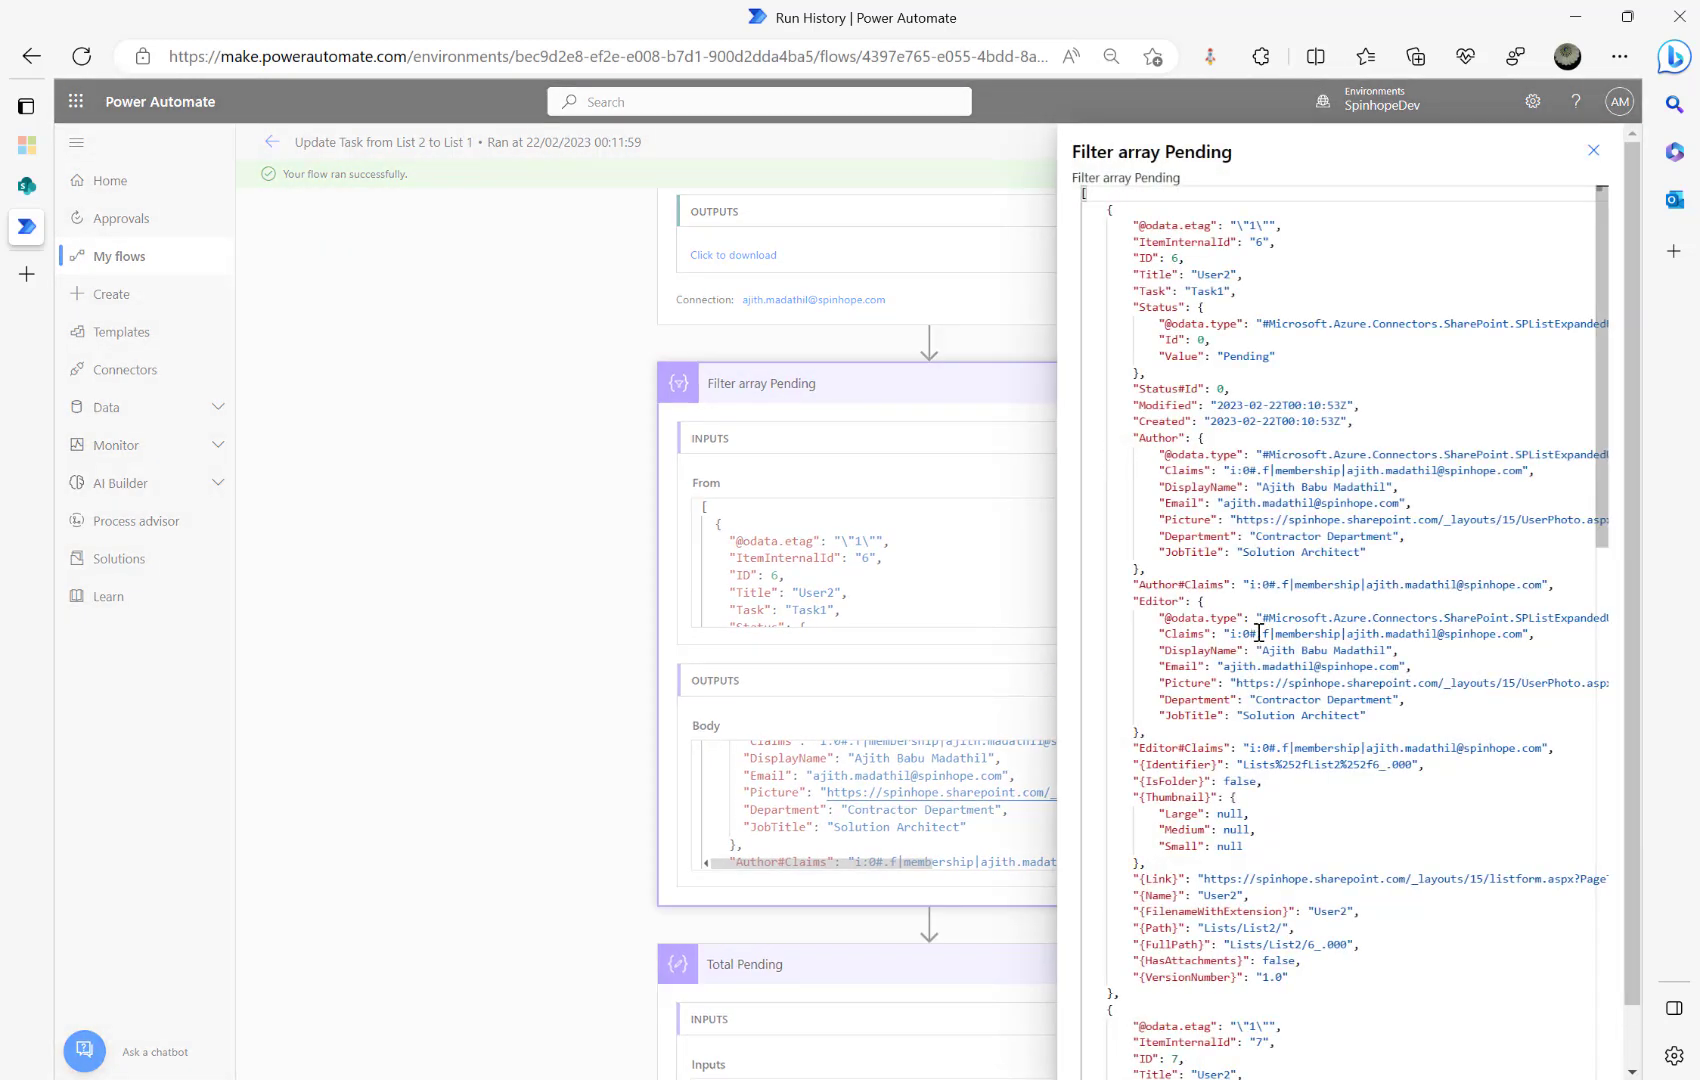
left_click(1593, 150)
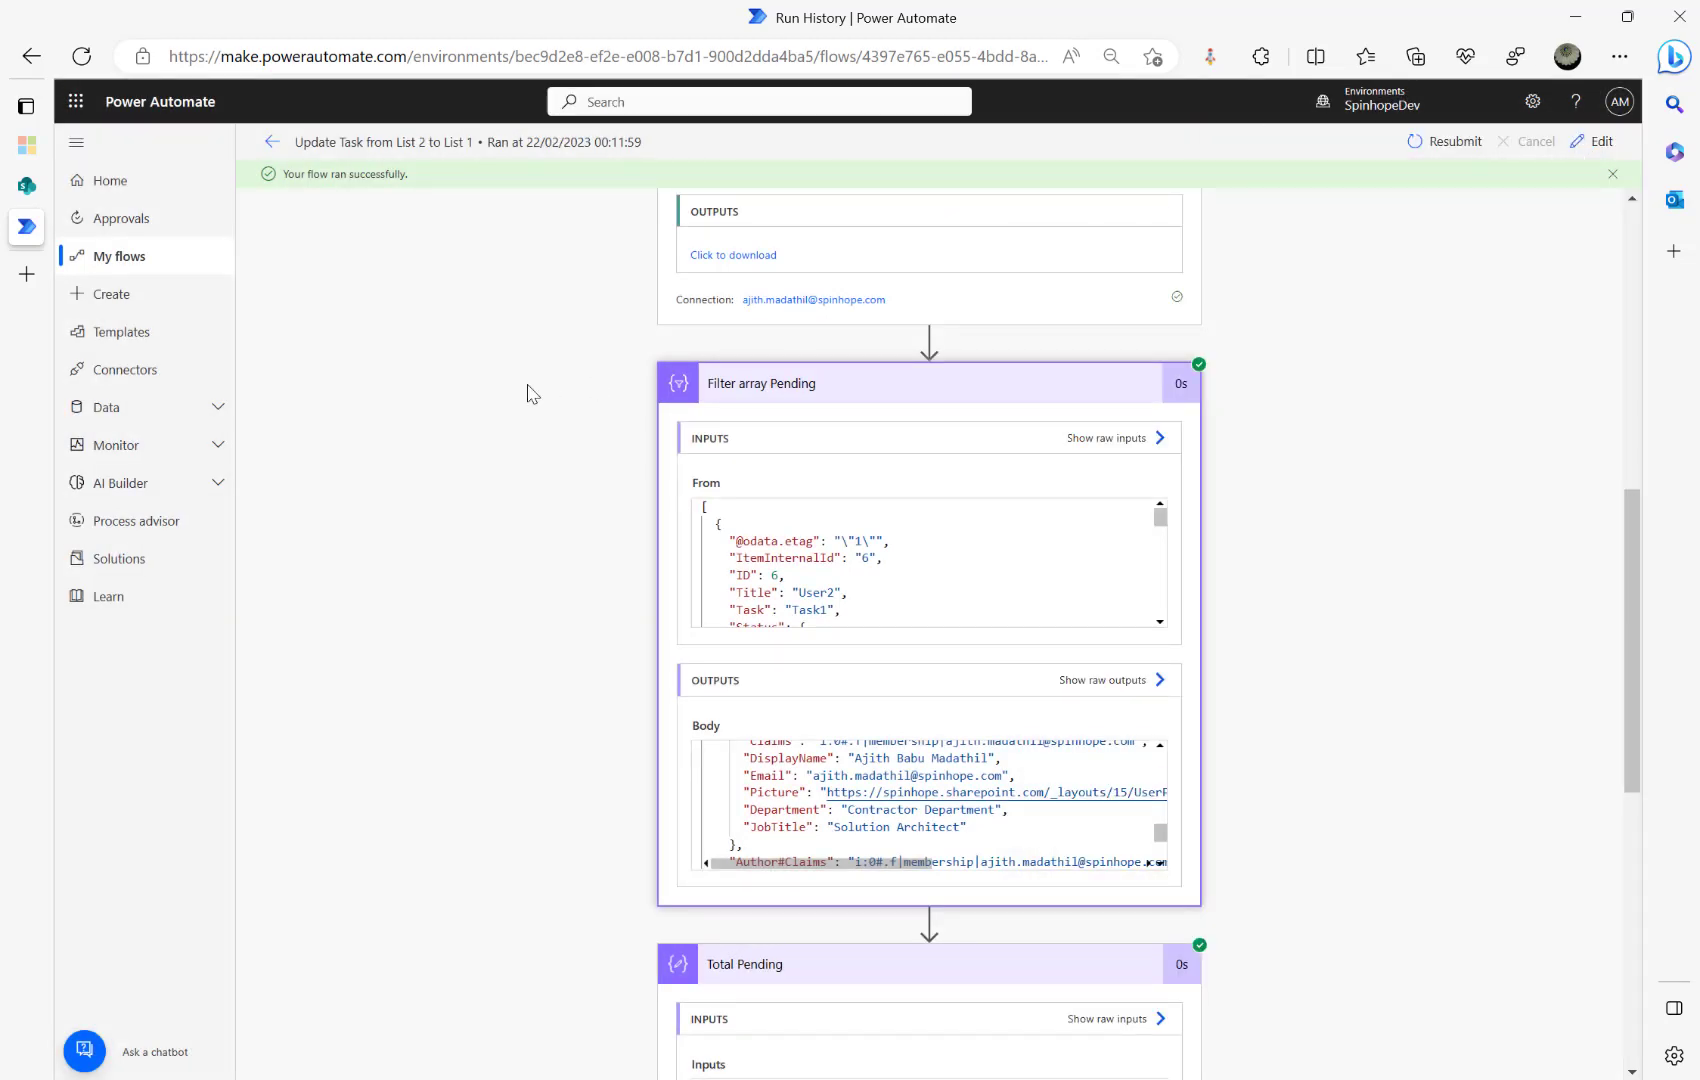
scroll(533, 400, "up", 6)
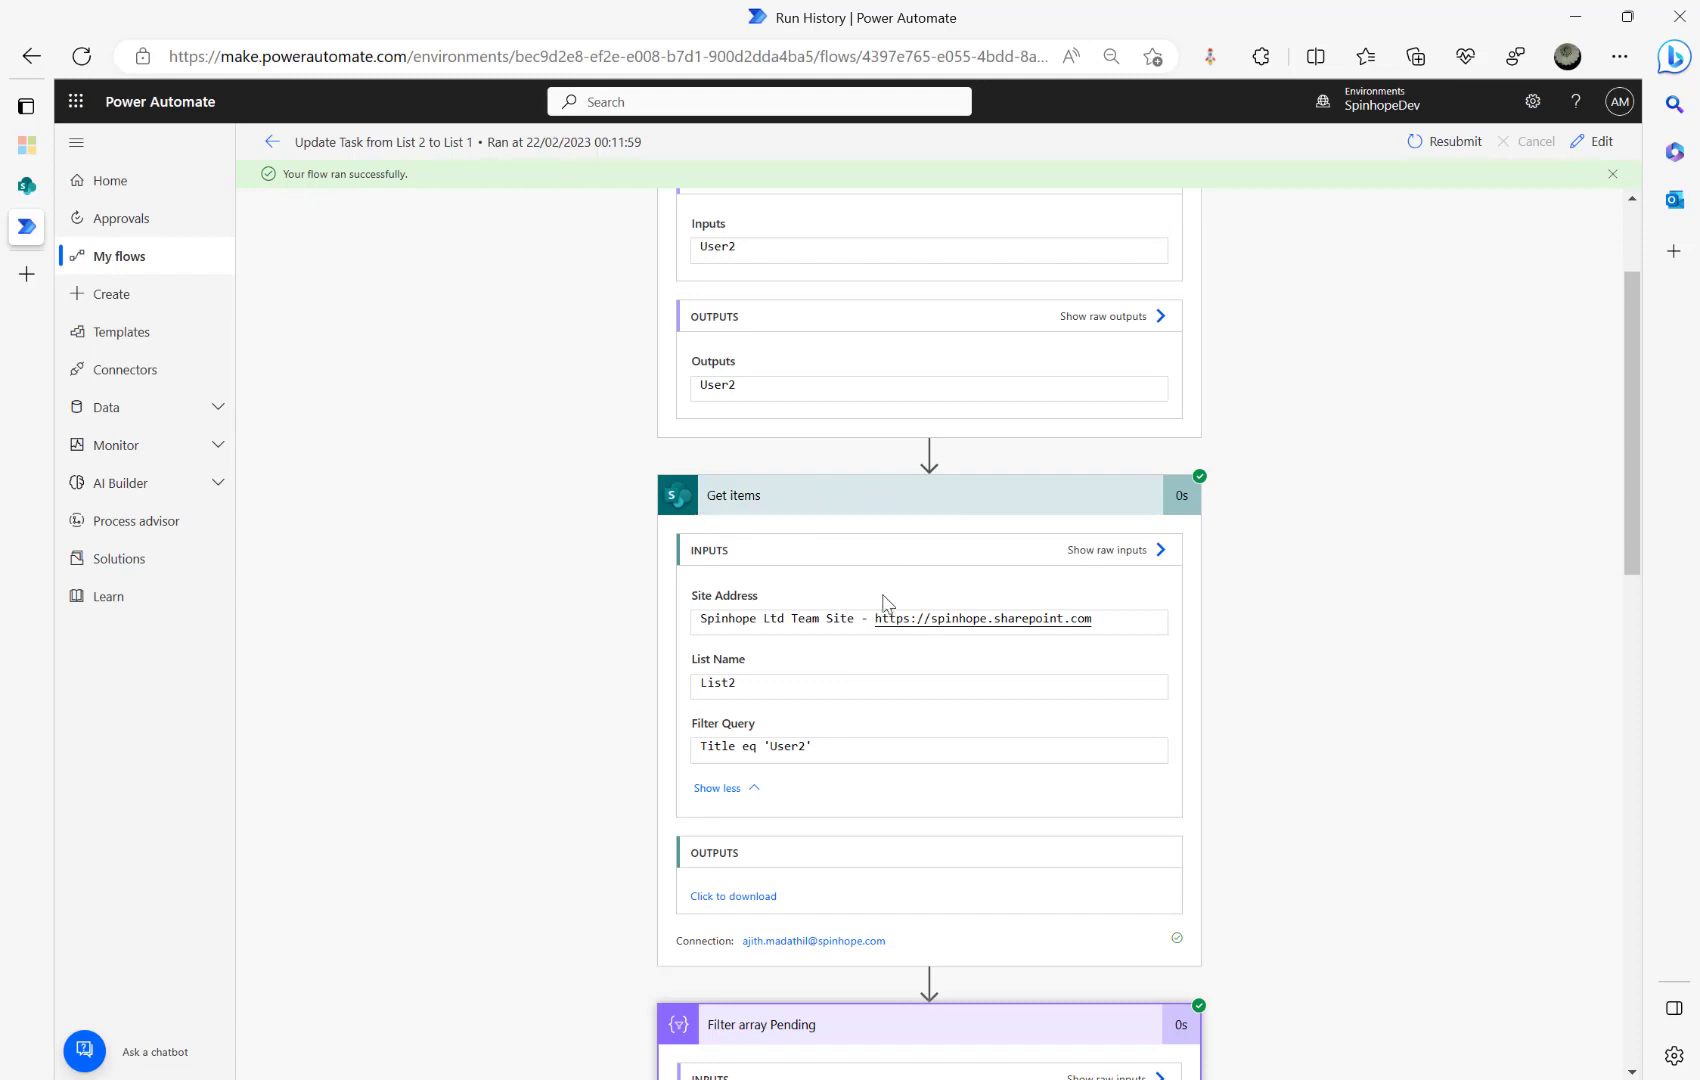
scroll(760, 537, "up", 2)
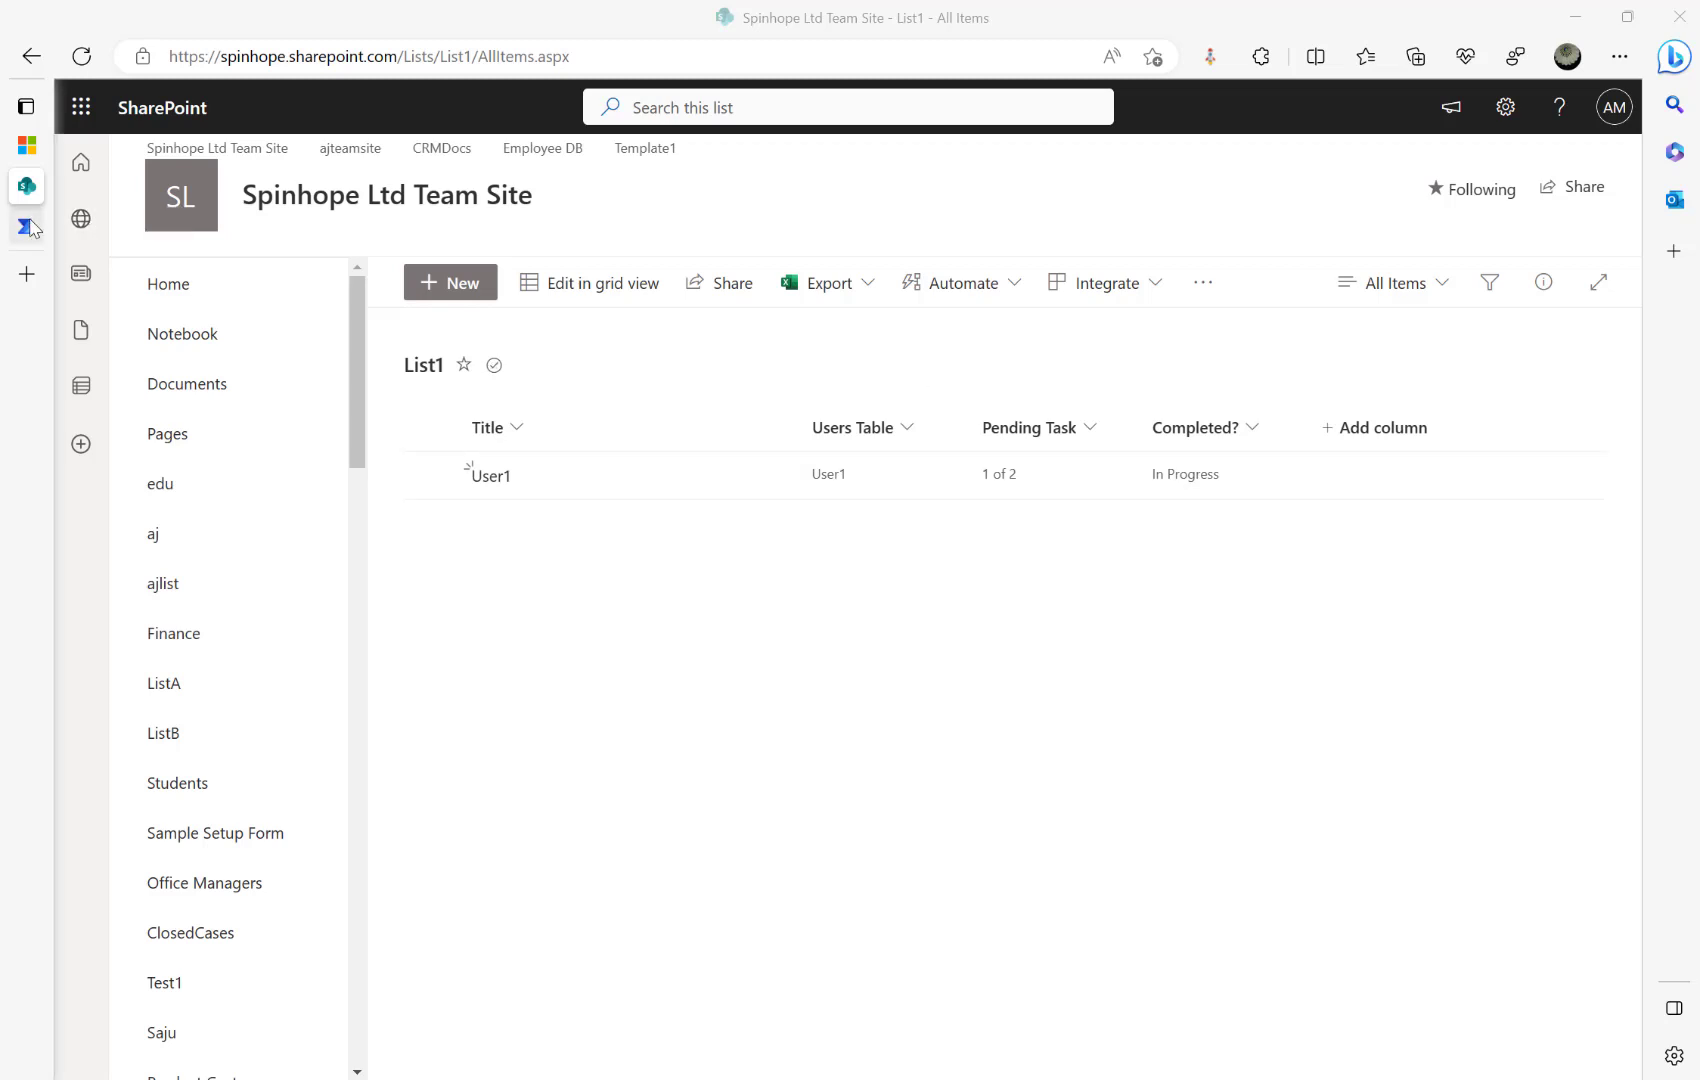
Step: Switch to Power Automate, open Update Task from List 2 to List 1 for editing, and expand its trigger and first Get items action
left_click(84, 230)
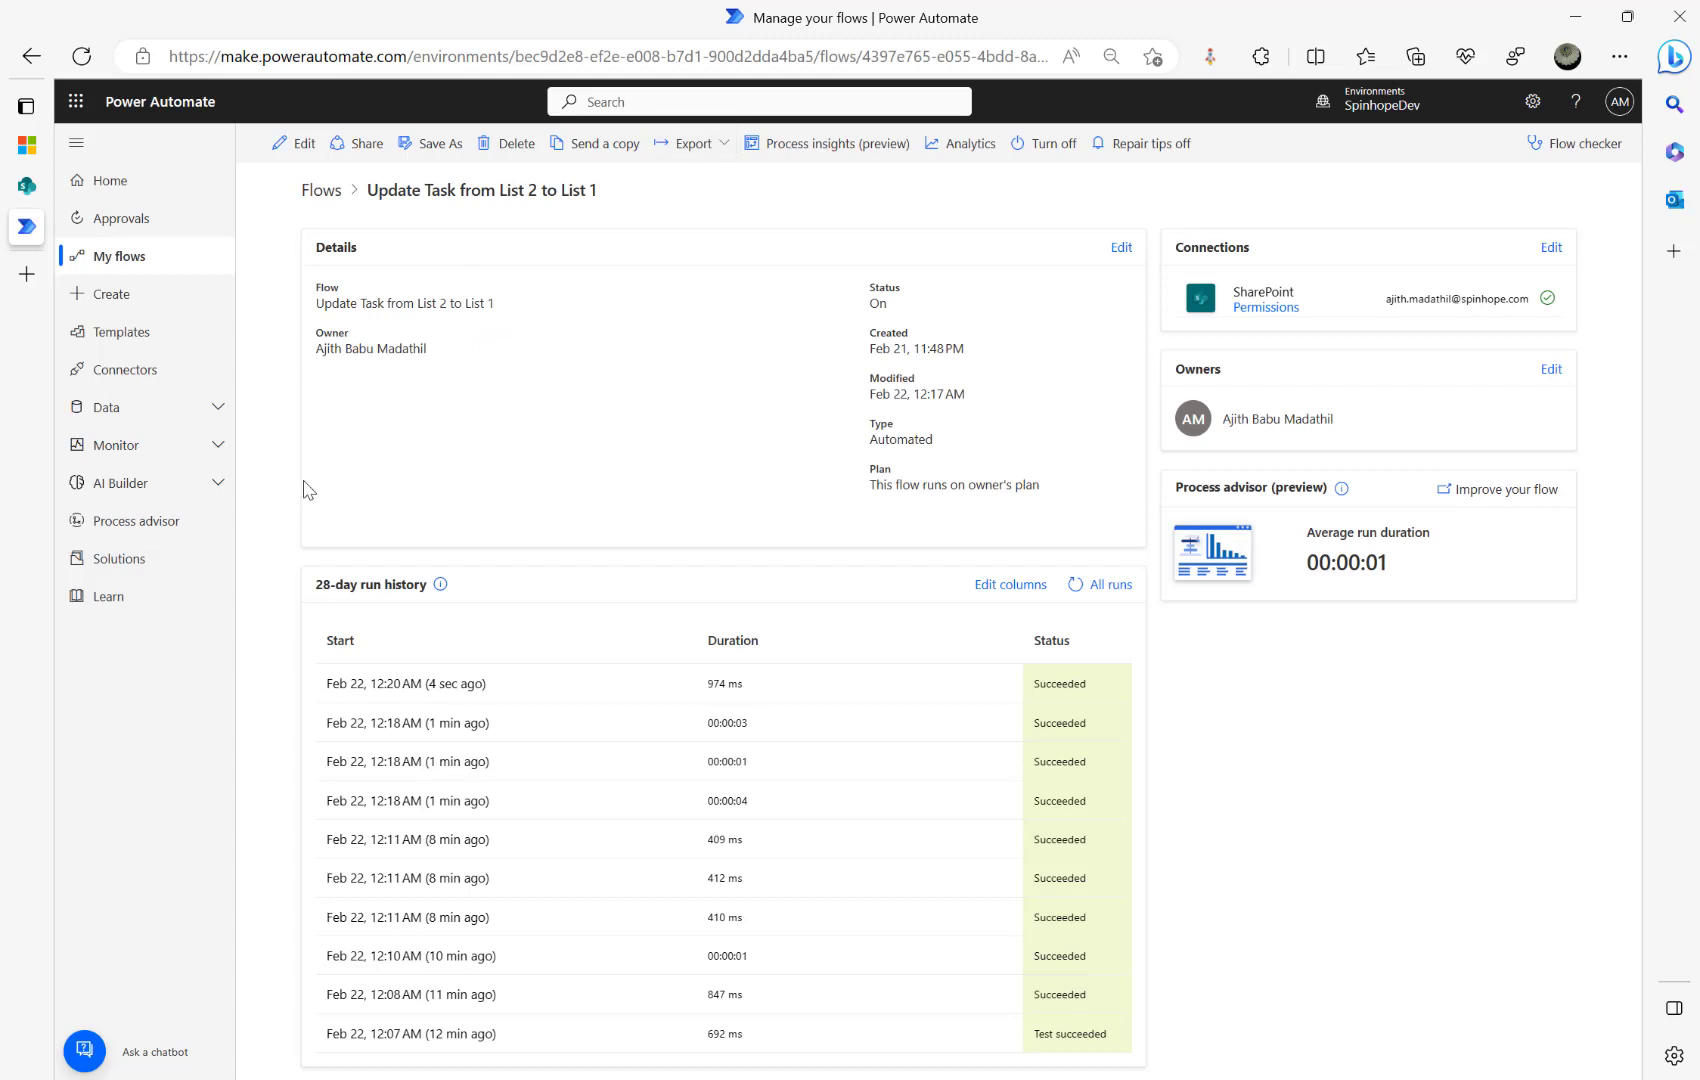
left_click(280, 143)
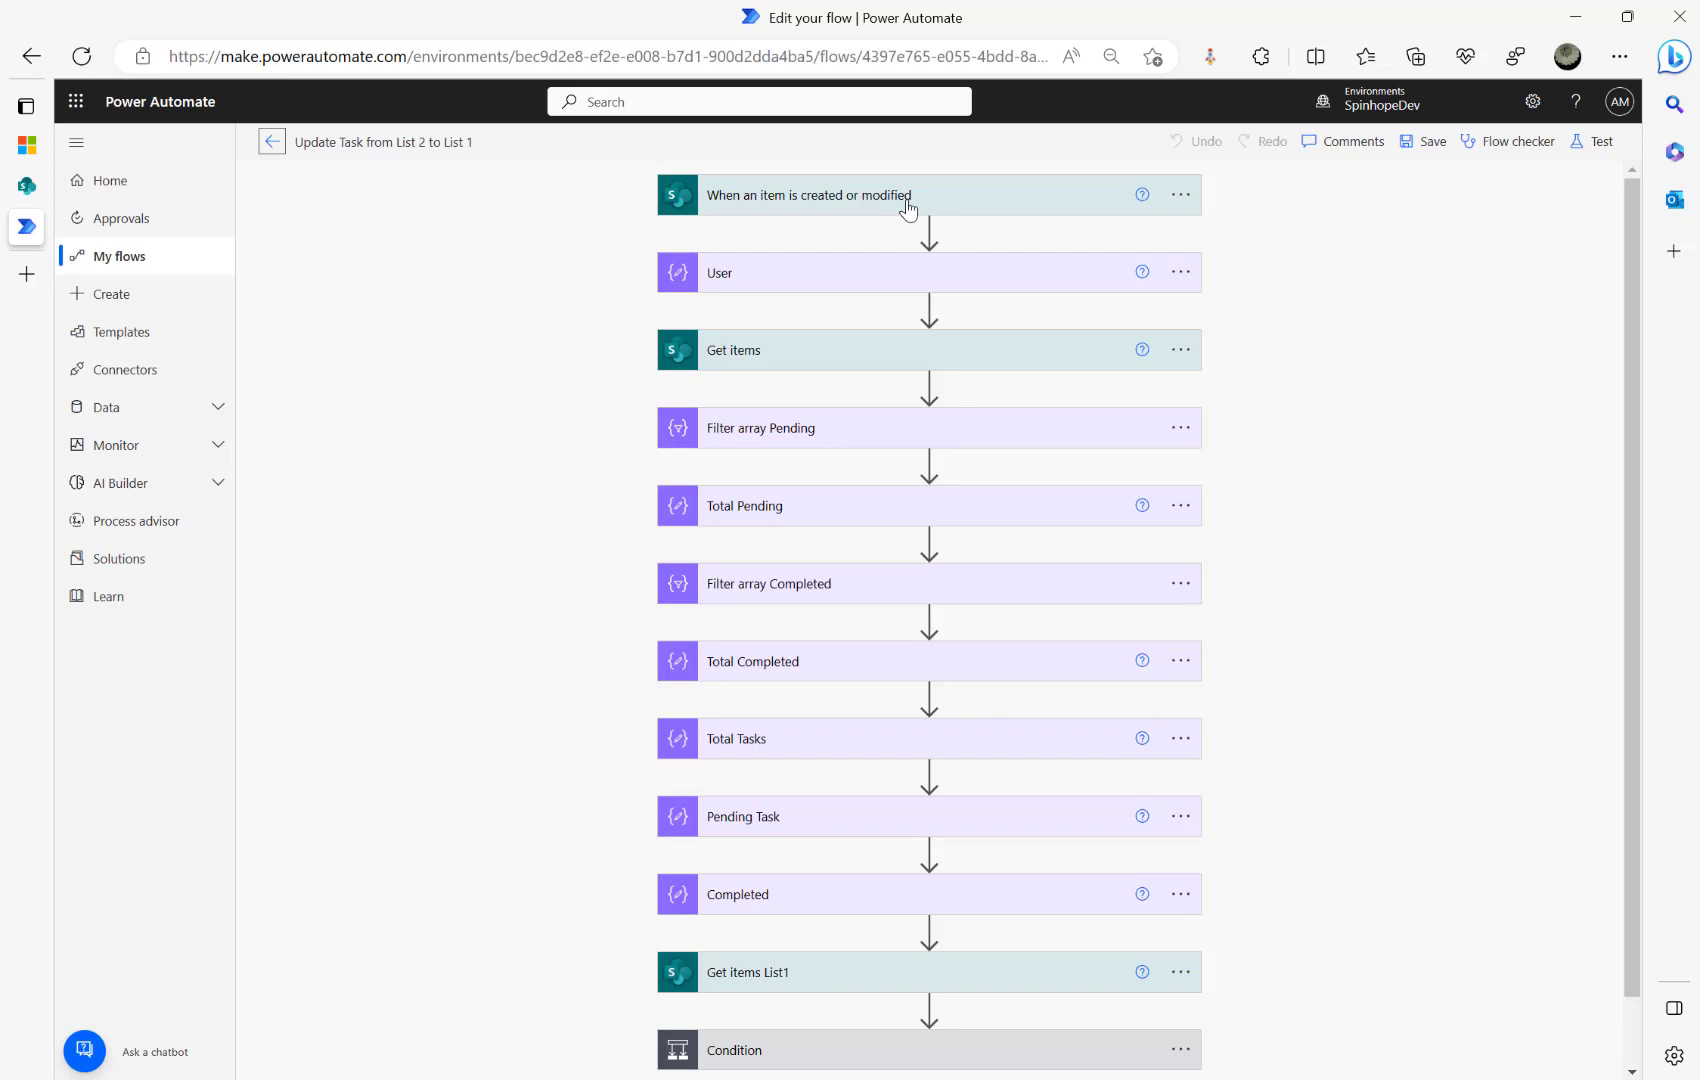
left_click(823, 195)
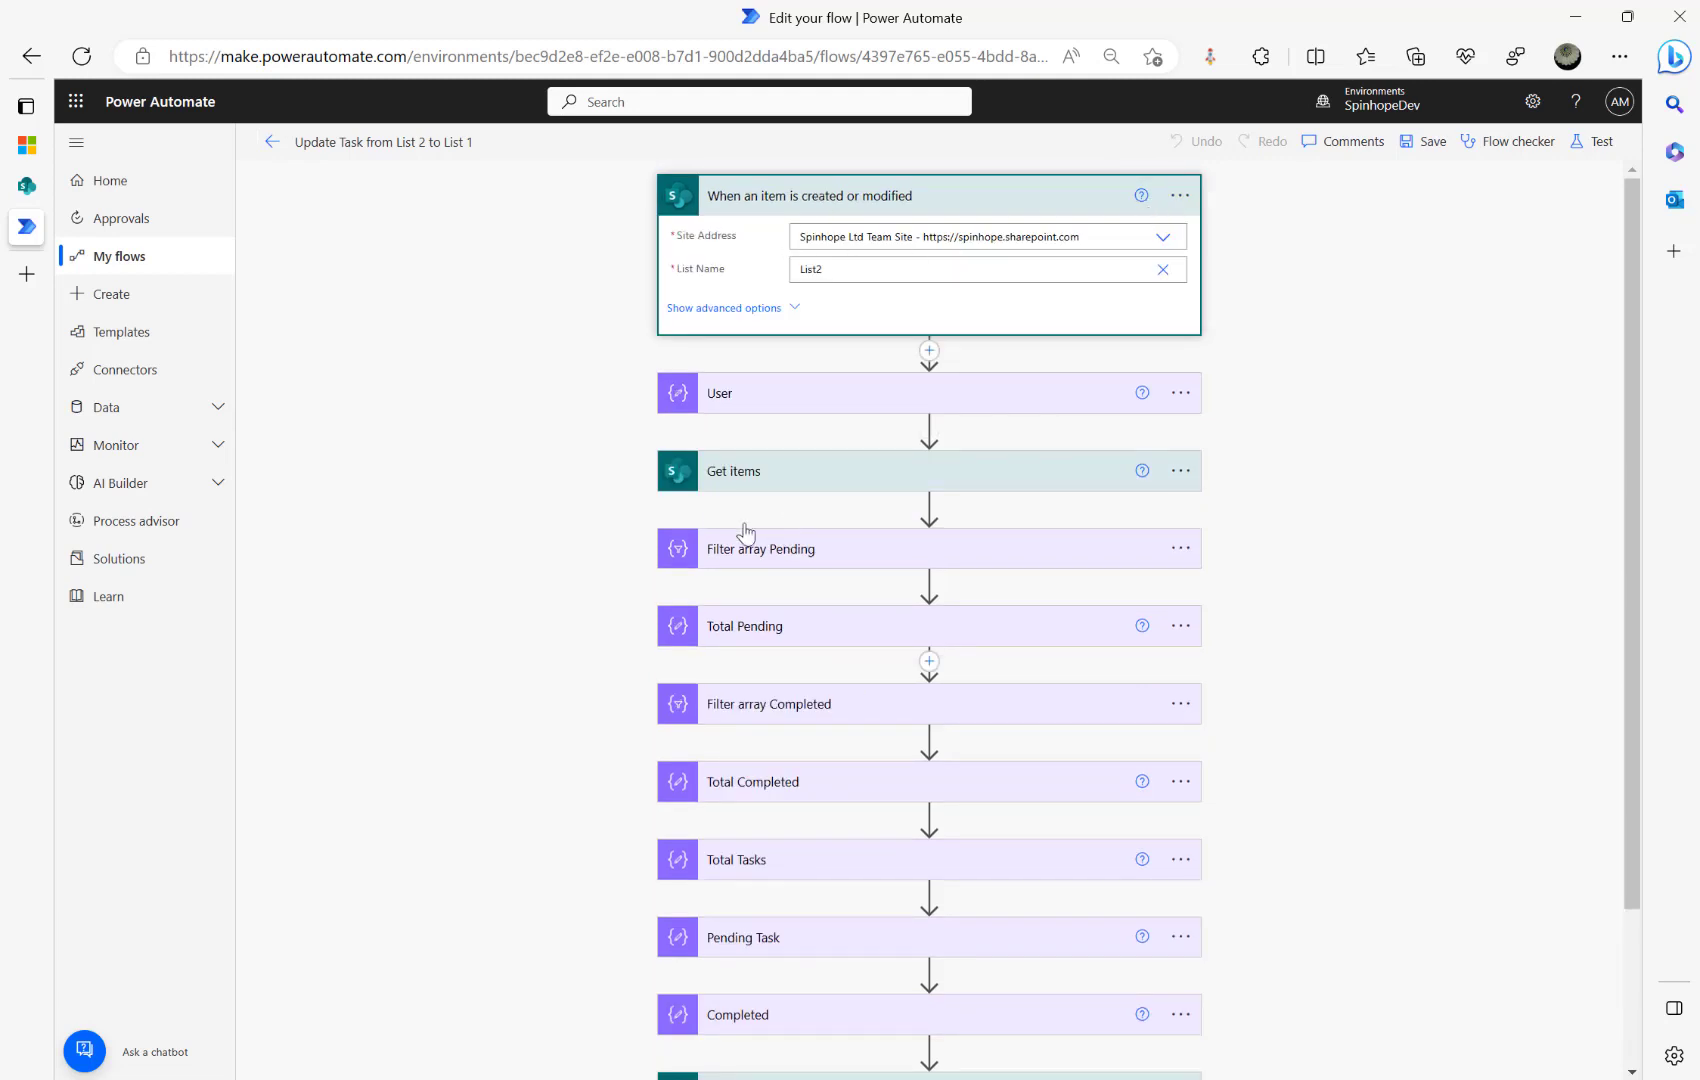
left_click(793, 484)
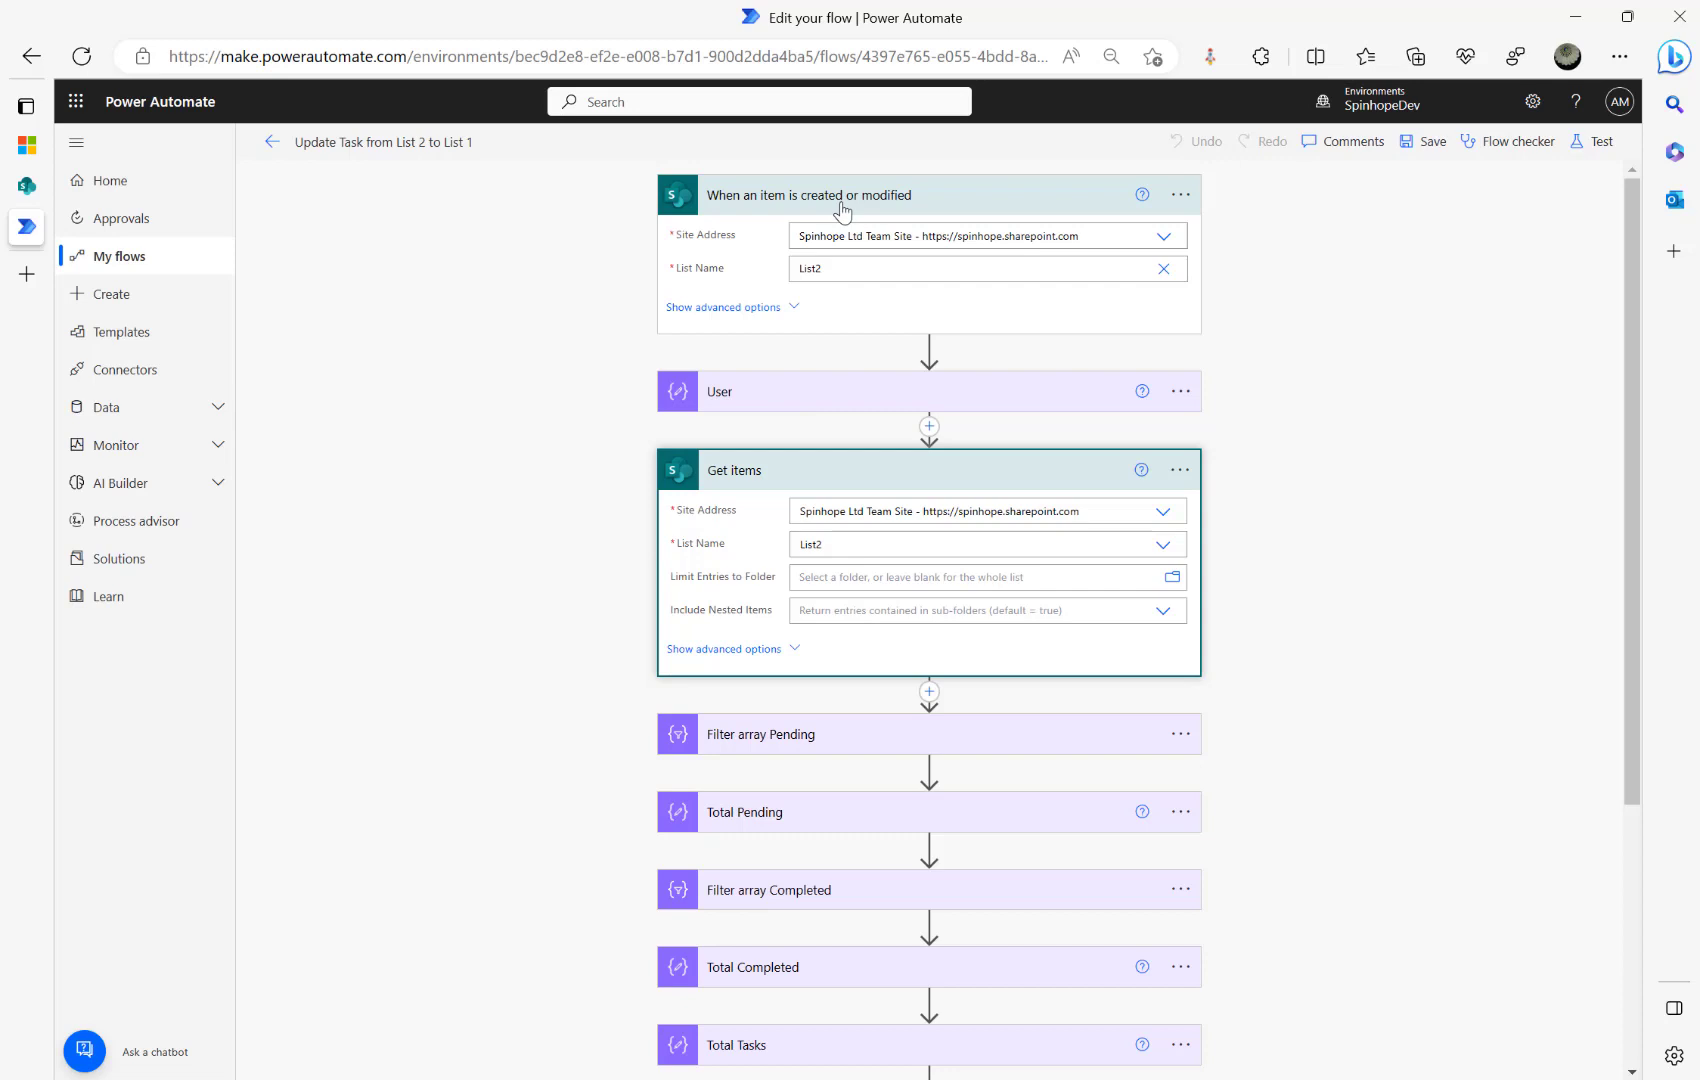
Step: Enable the trigger's Concurrency Control limit with Degree of Parallelism 1, then save the flow and return to its details page
left_click(1180, 195)
left_click(1256, 356)
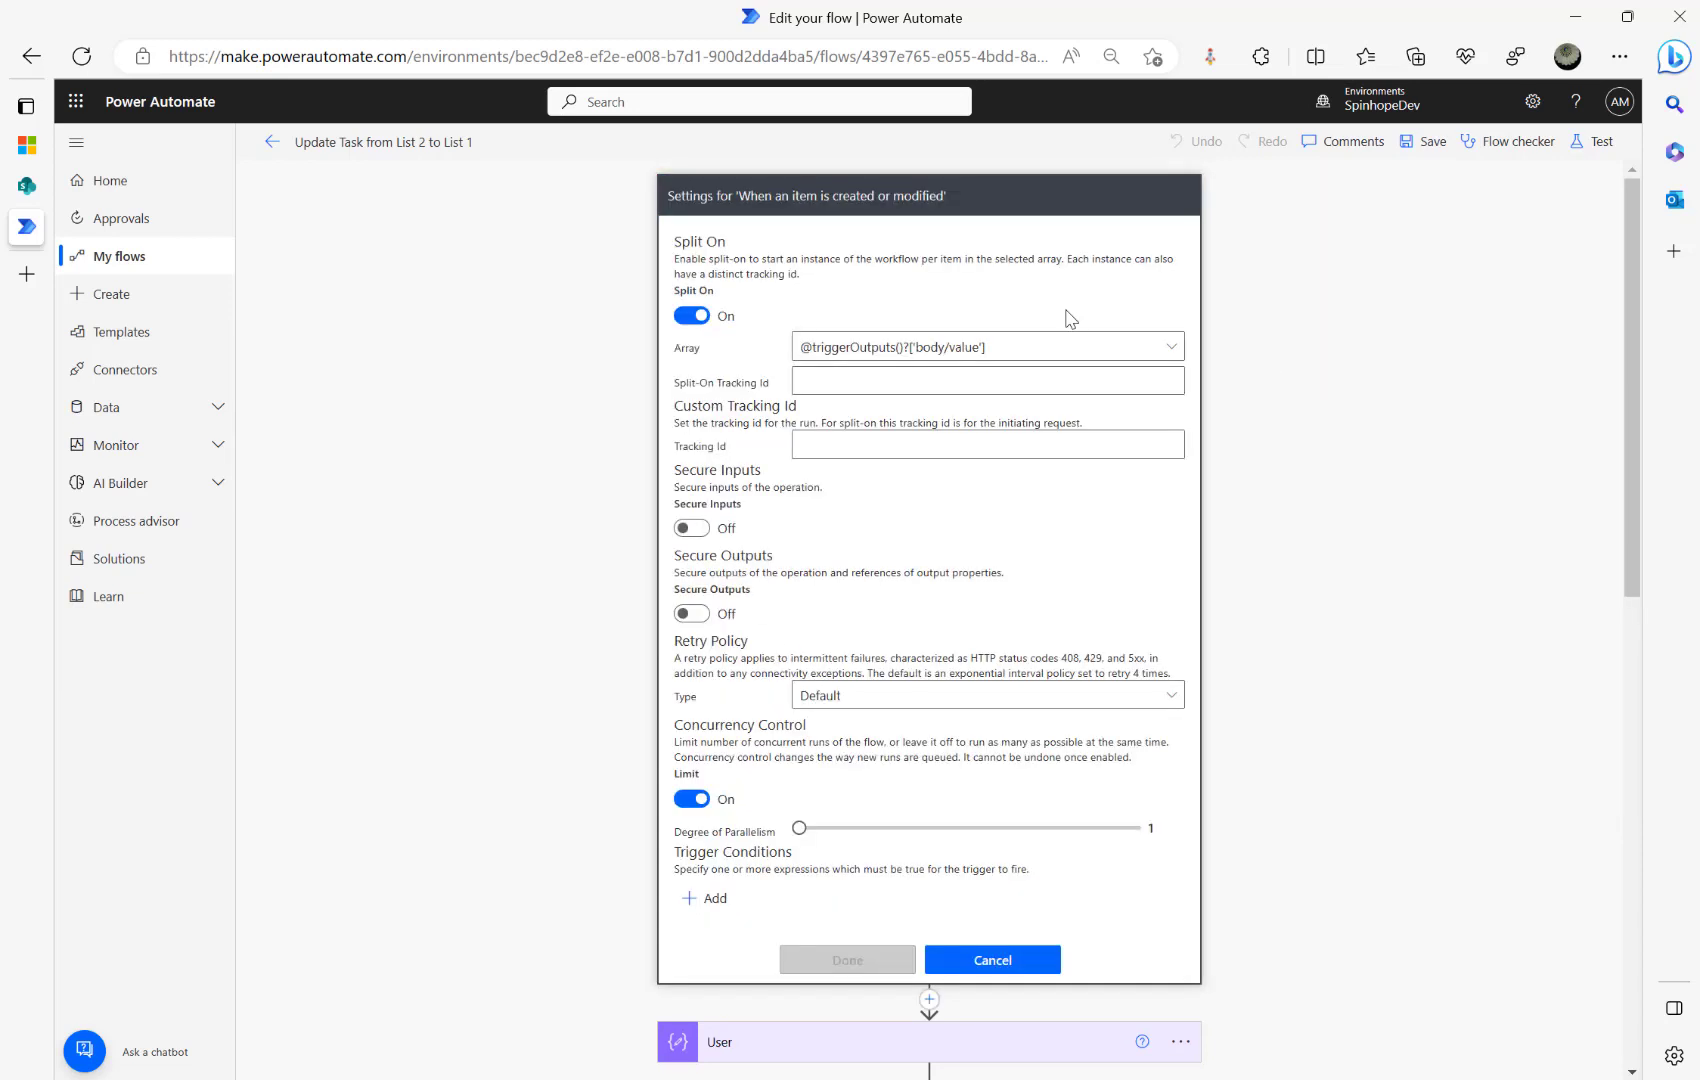
left_click(689, 801)
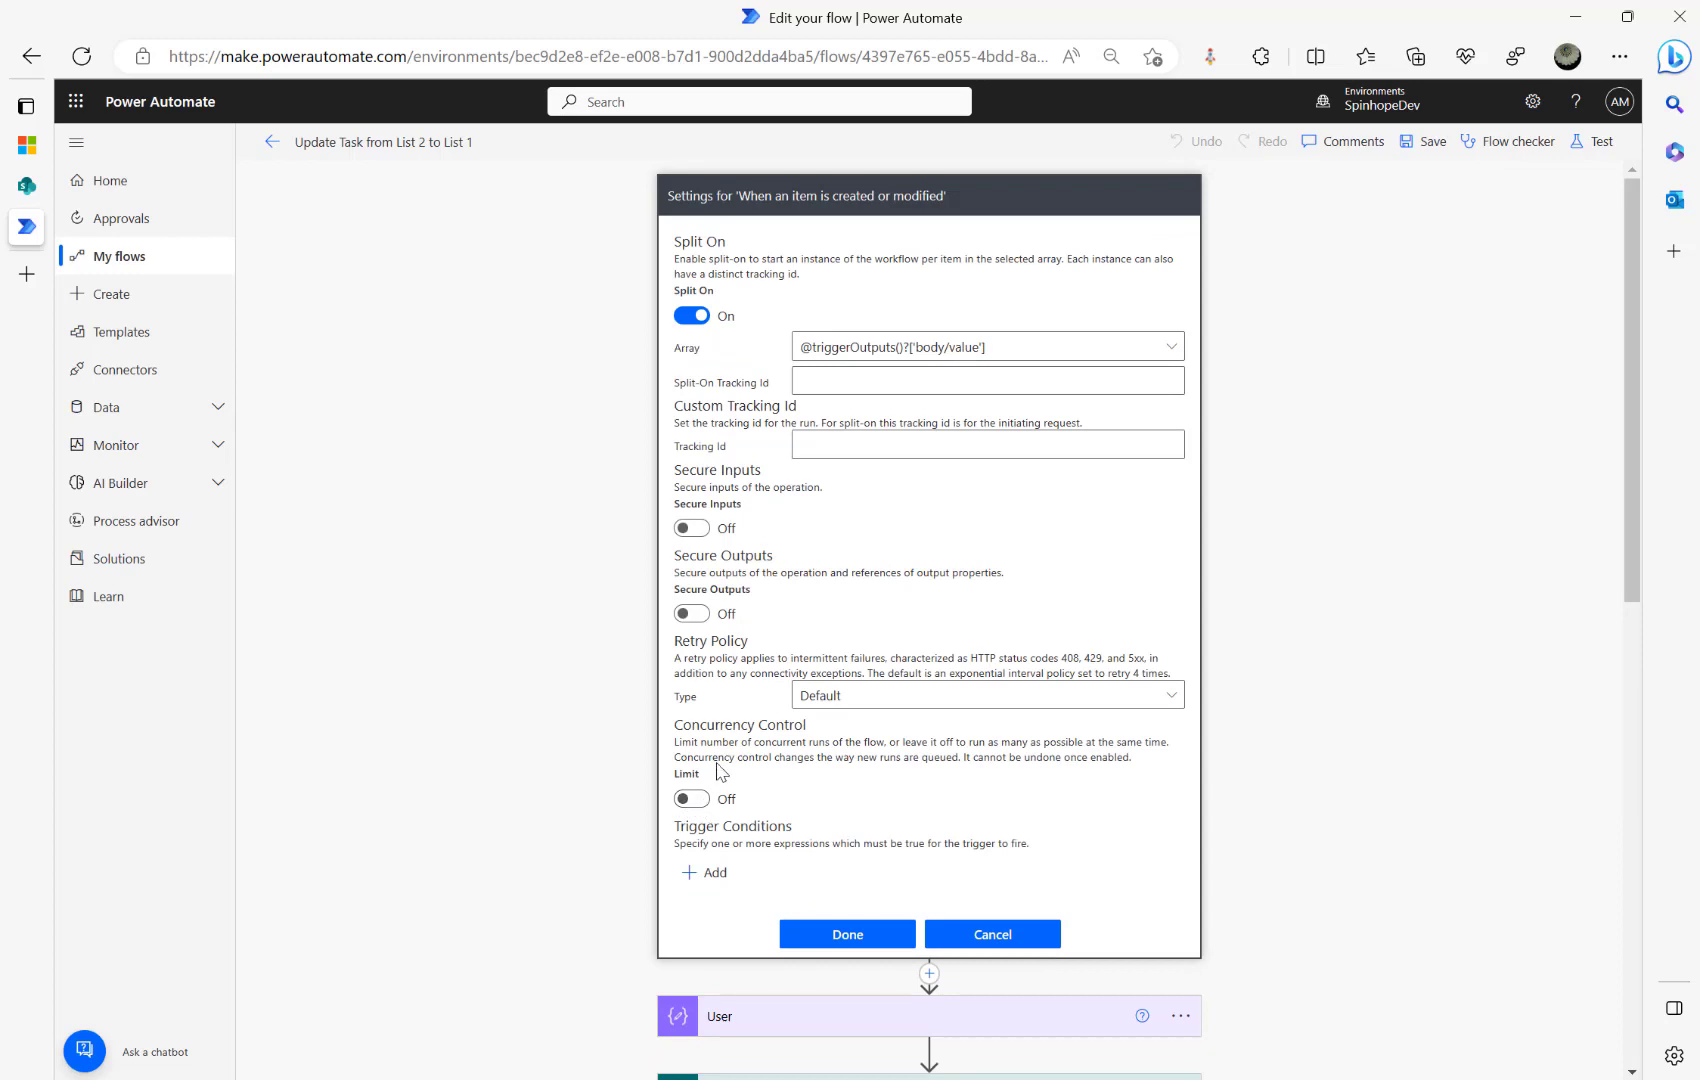
left_click_drag(911, 743, 1186, 749)
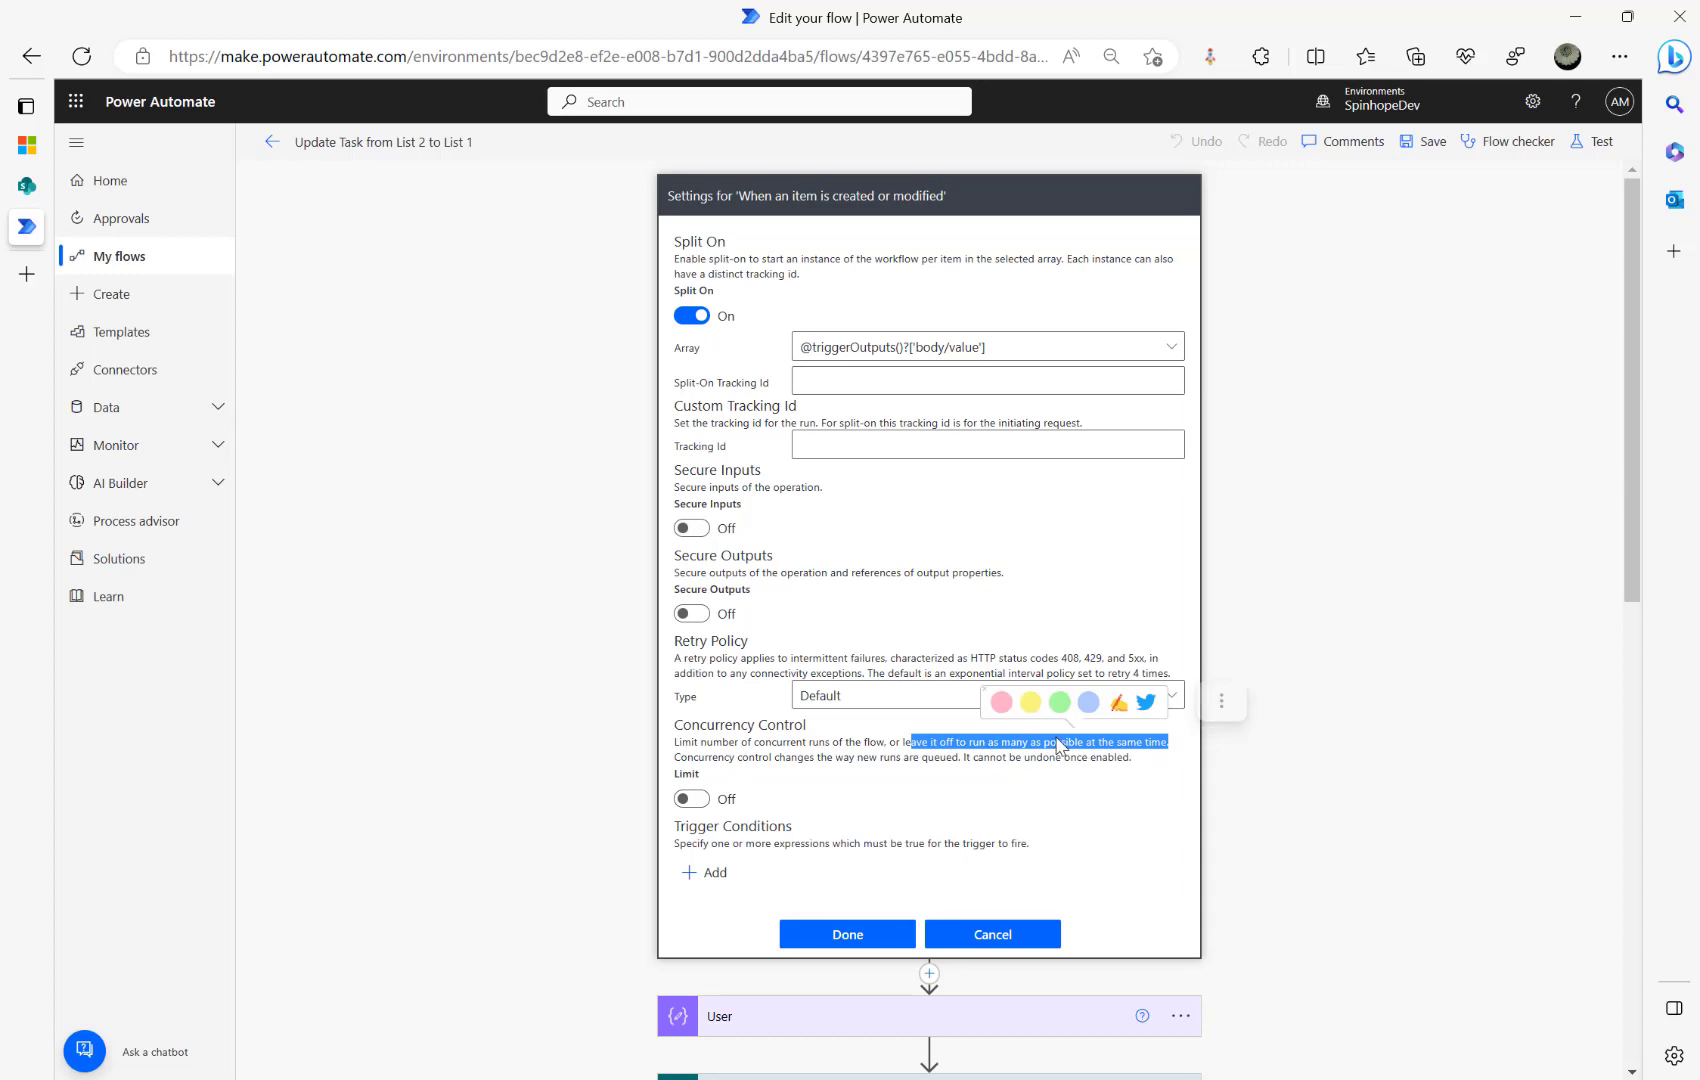
left_click(704, 802)
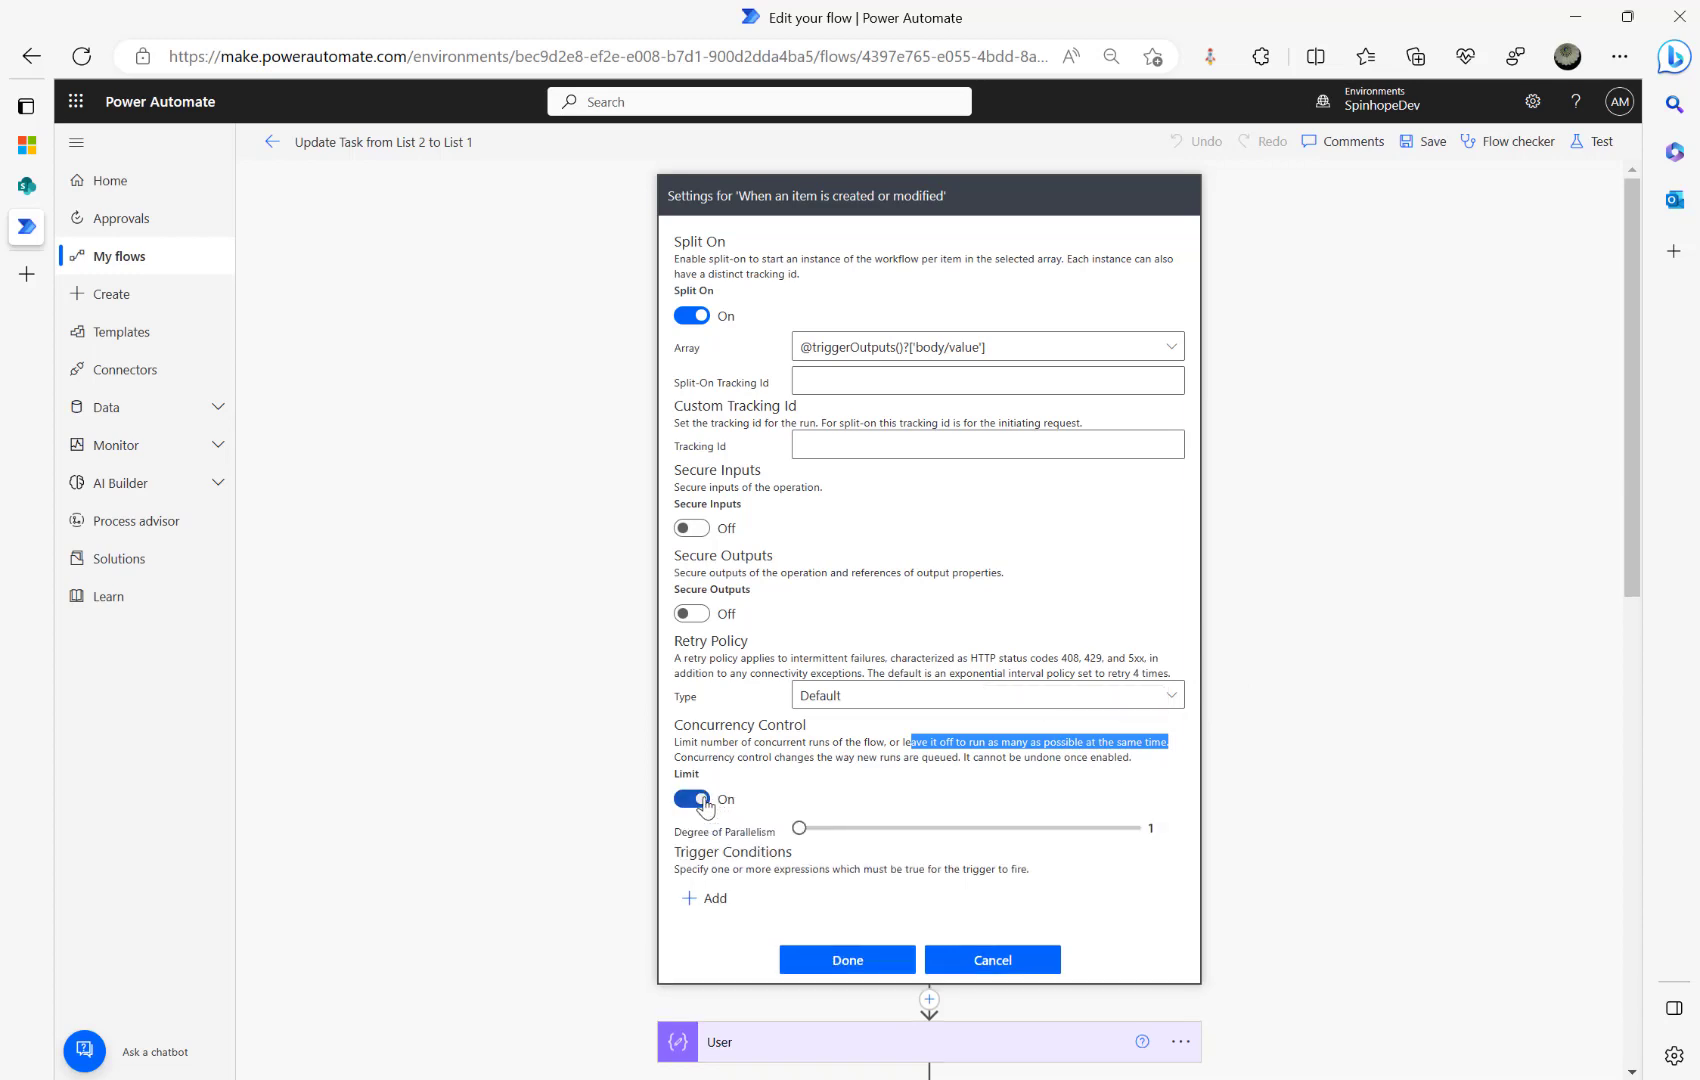
mouse_move(799, 828)
left_mouse_down()
mouse_move(860, 830)
mouse_move(773, 828)
left_mouse_up()
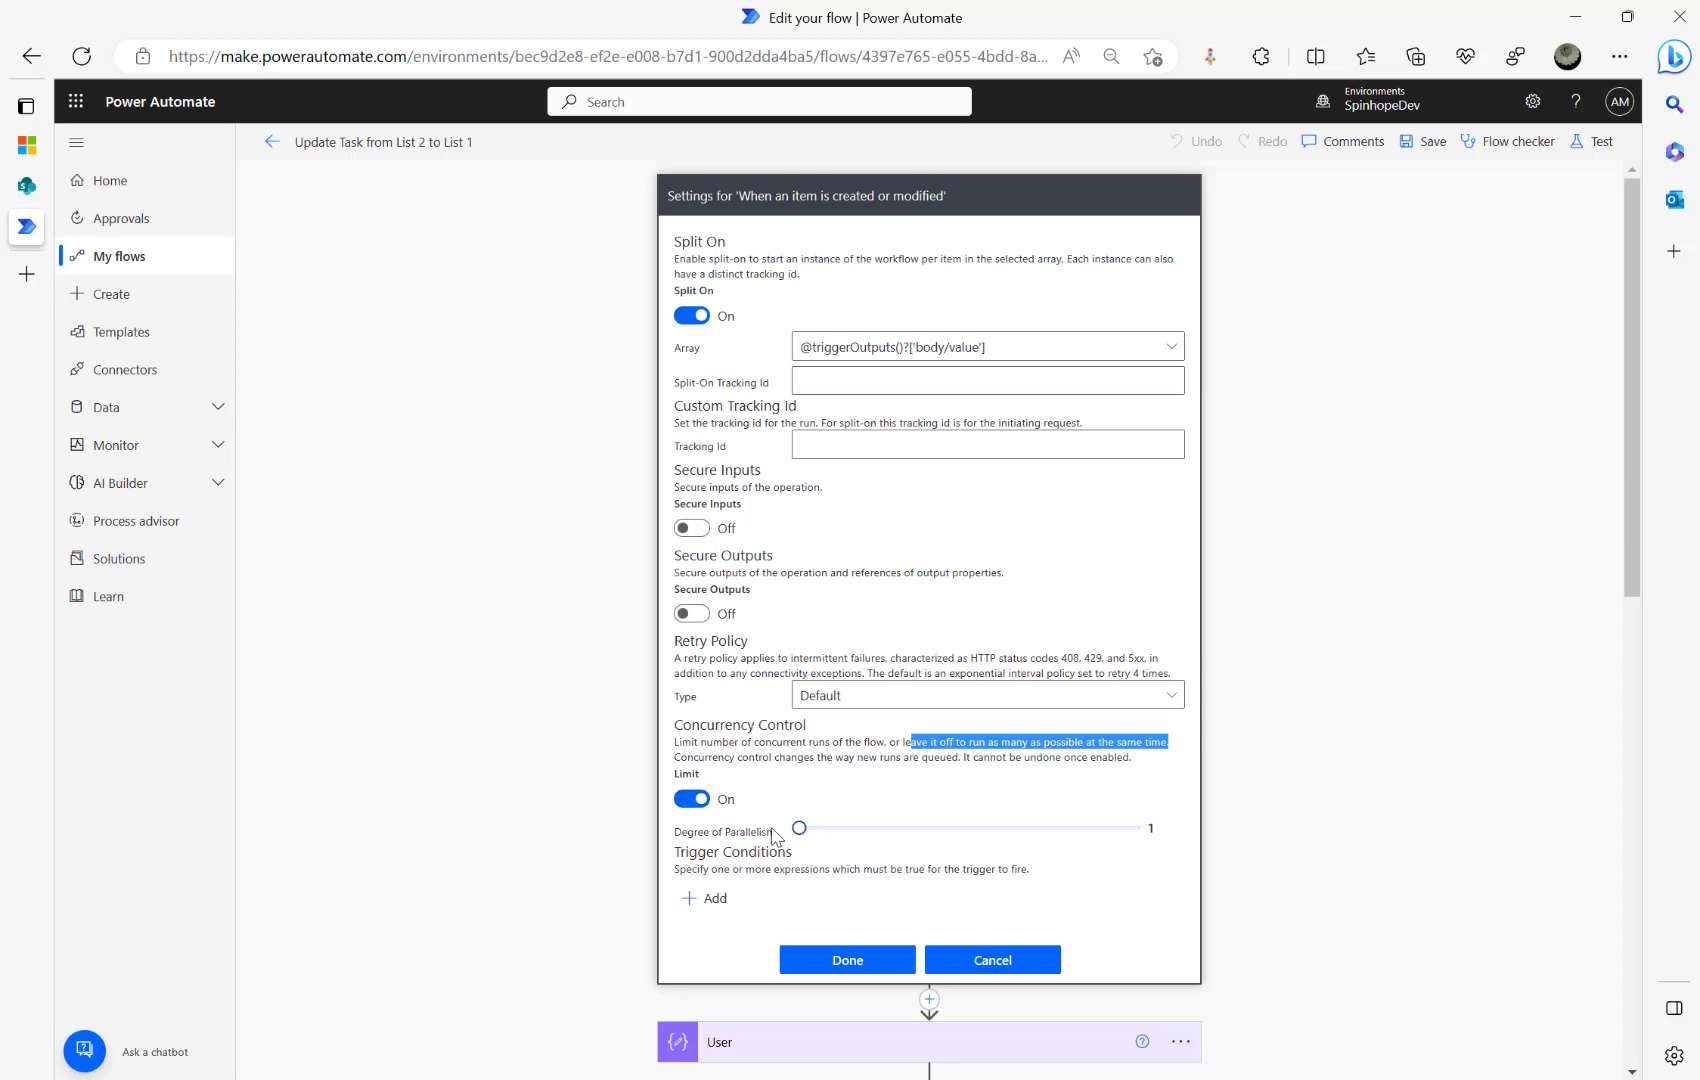
left_click(845, 962)
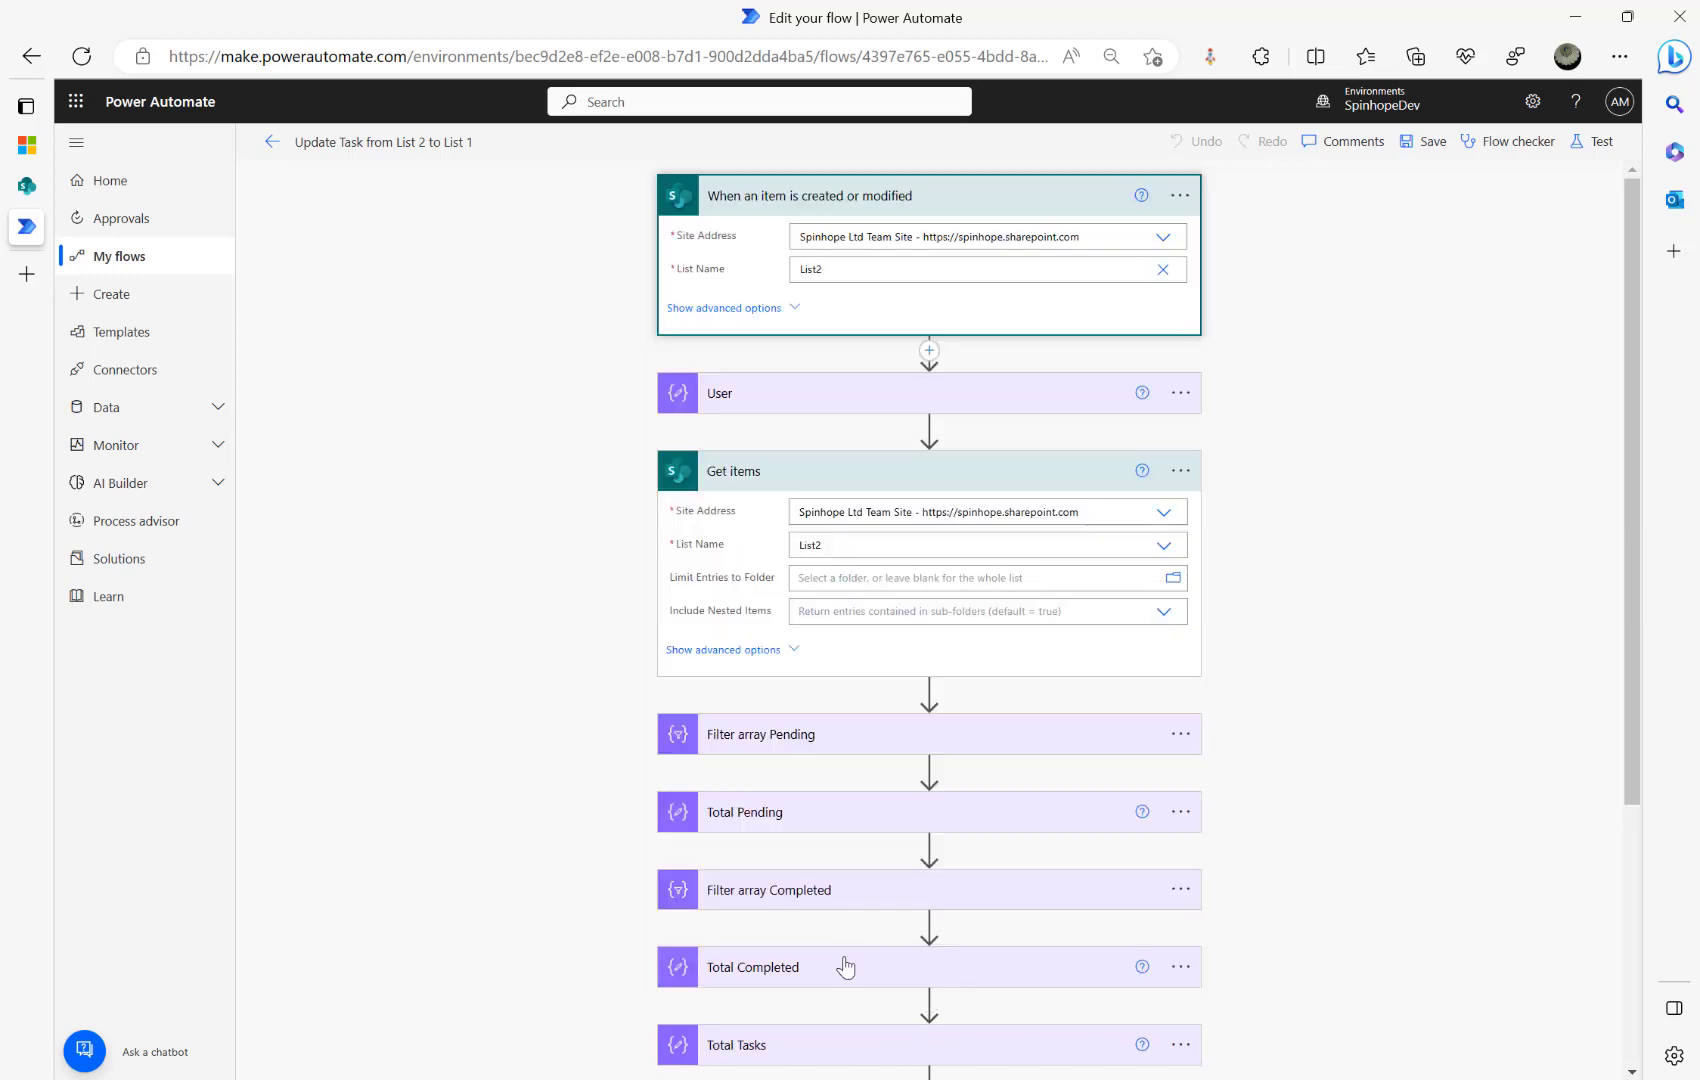
left_click(1422, 147)
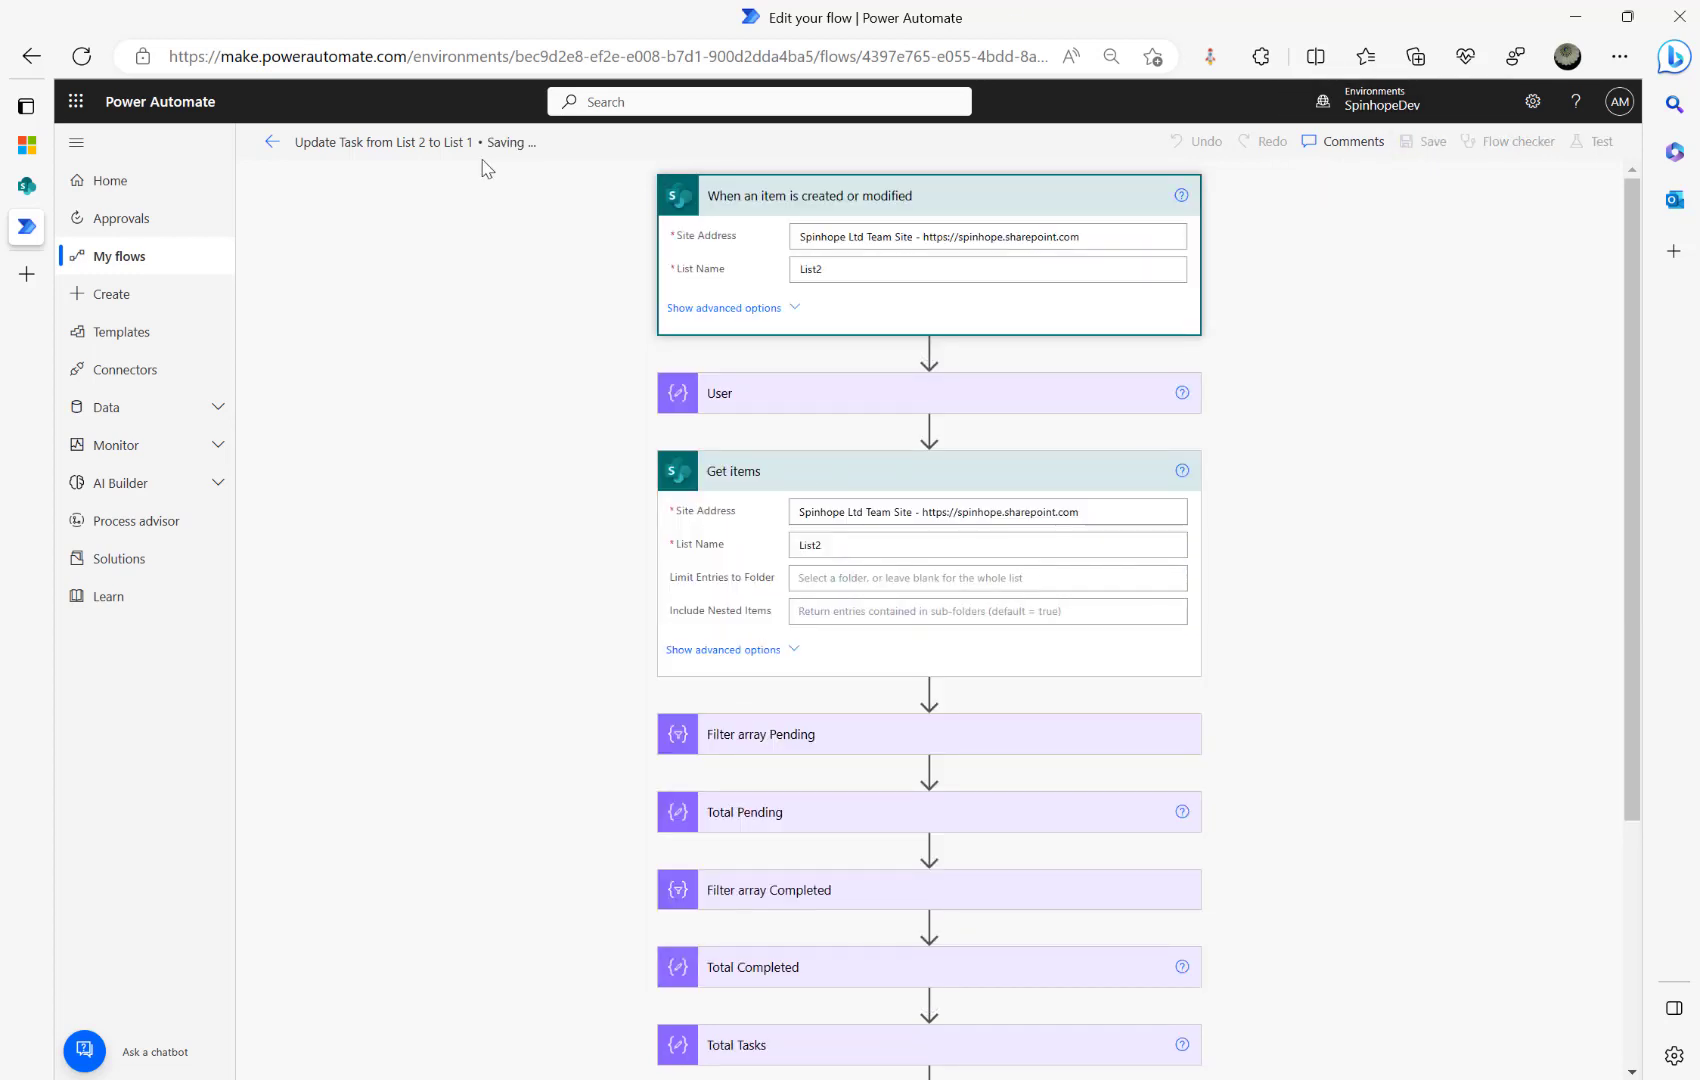
left_click(272, 143)
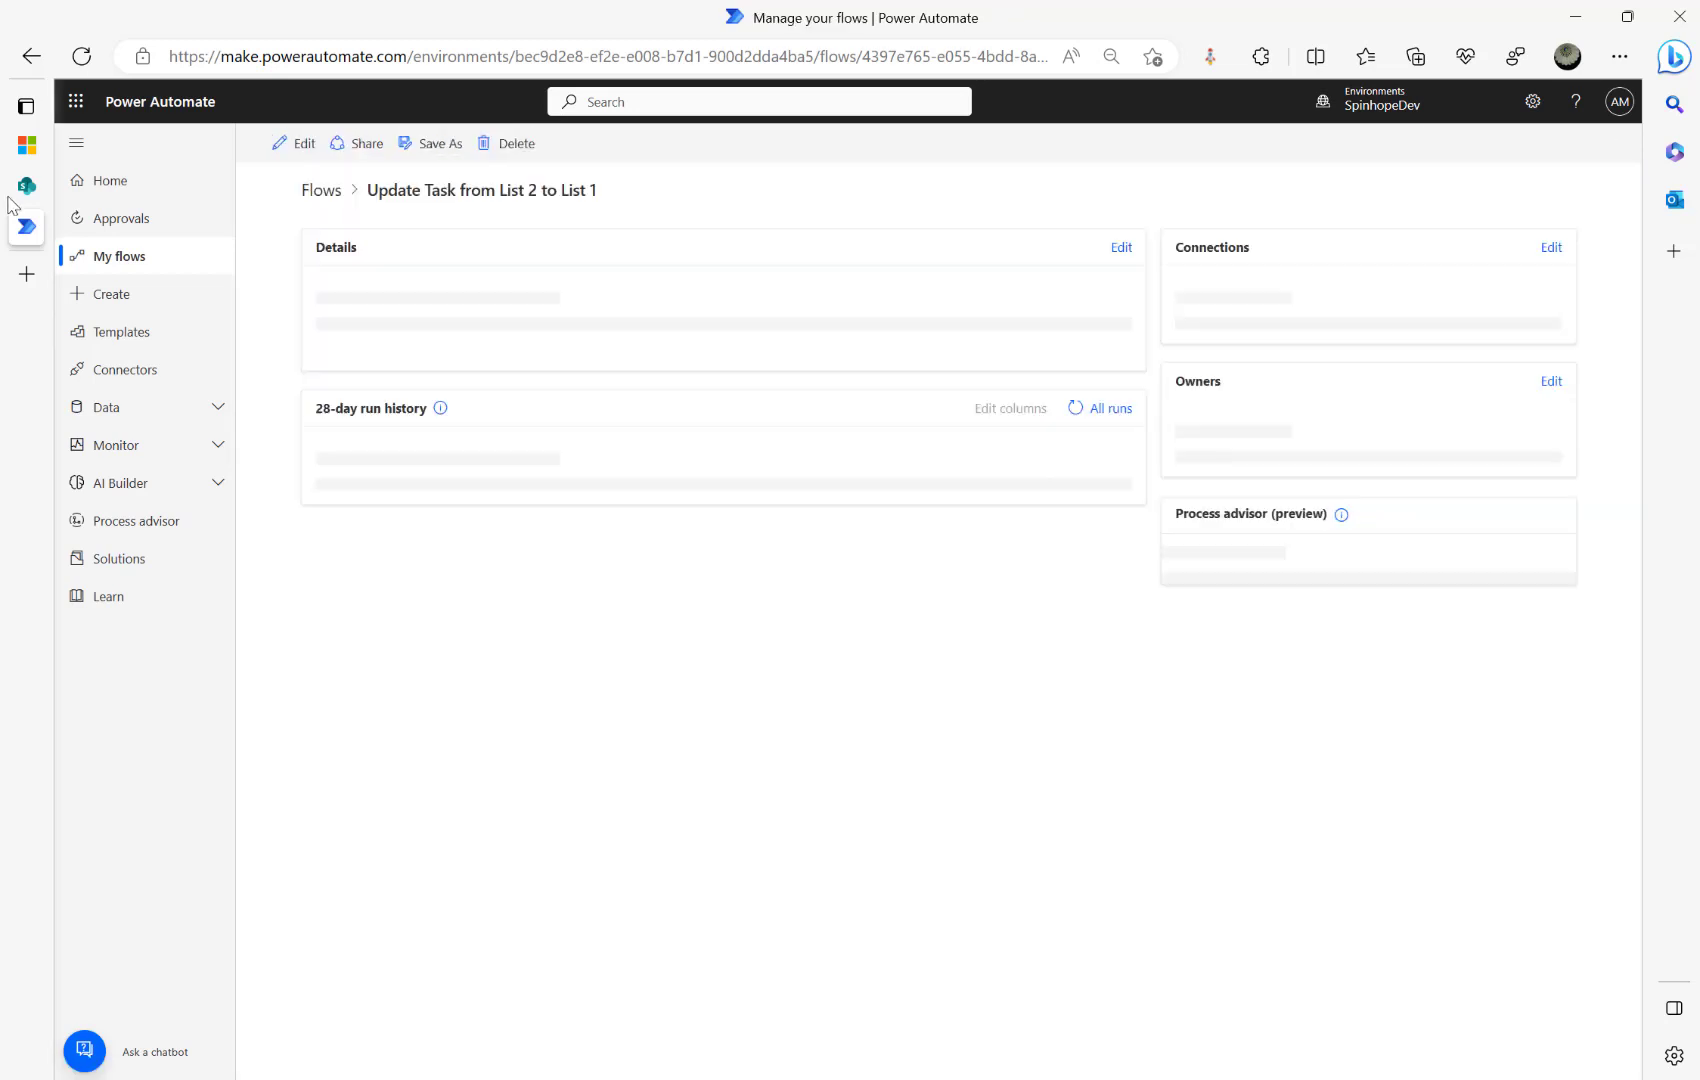
Step: Switch to the SharePoint team site and change the page address from List1 to open List2
left_click(28, 193)
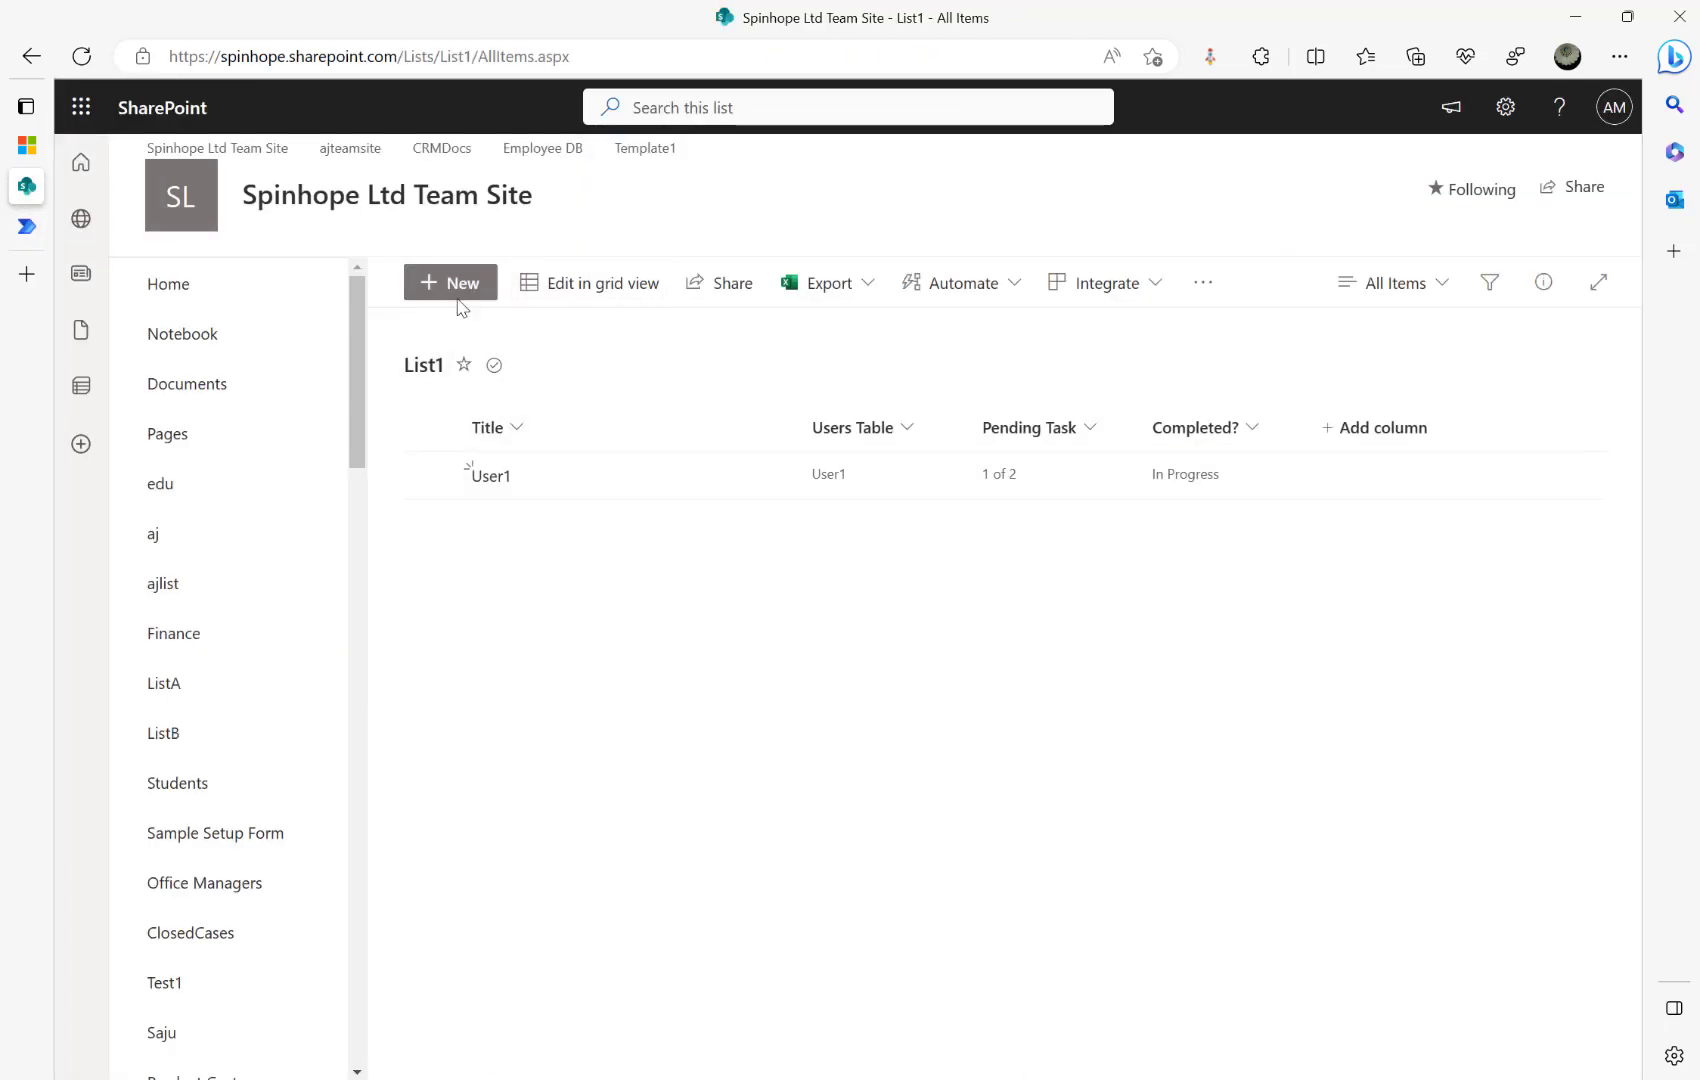
left_click(469, 57)
left_click_drag(469, 57, 1092, 70)
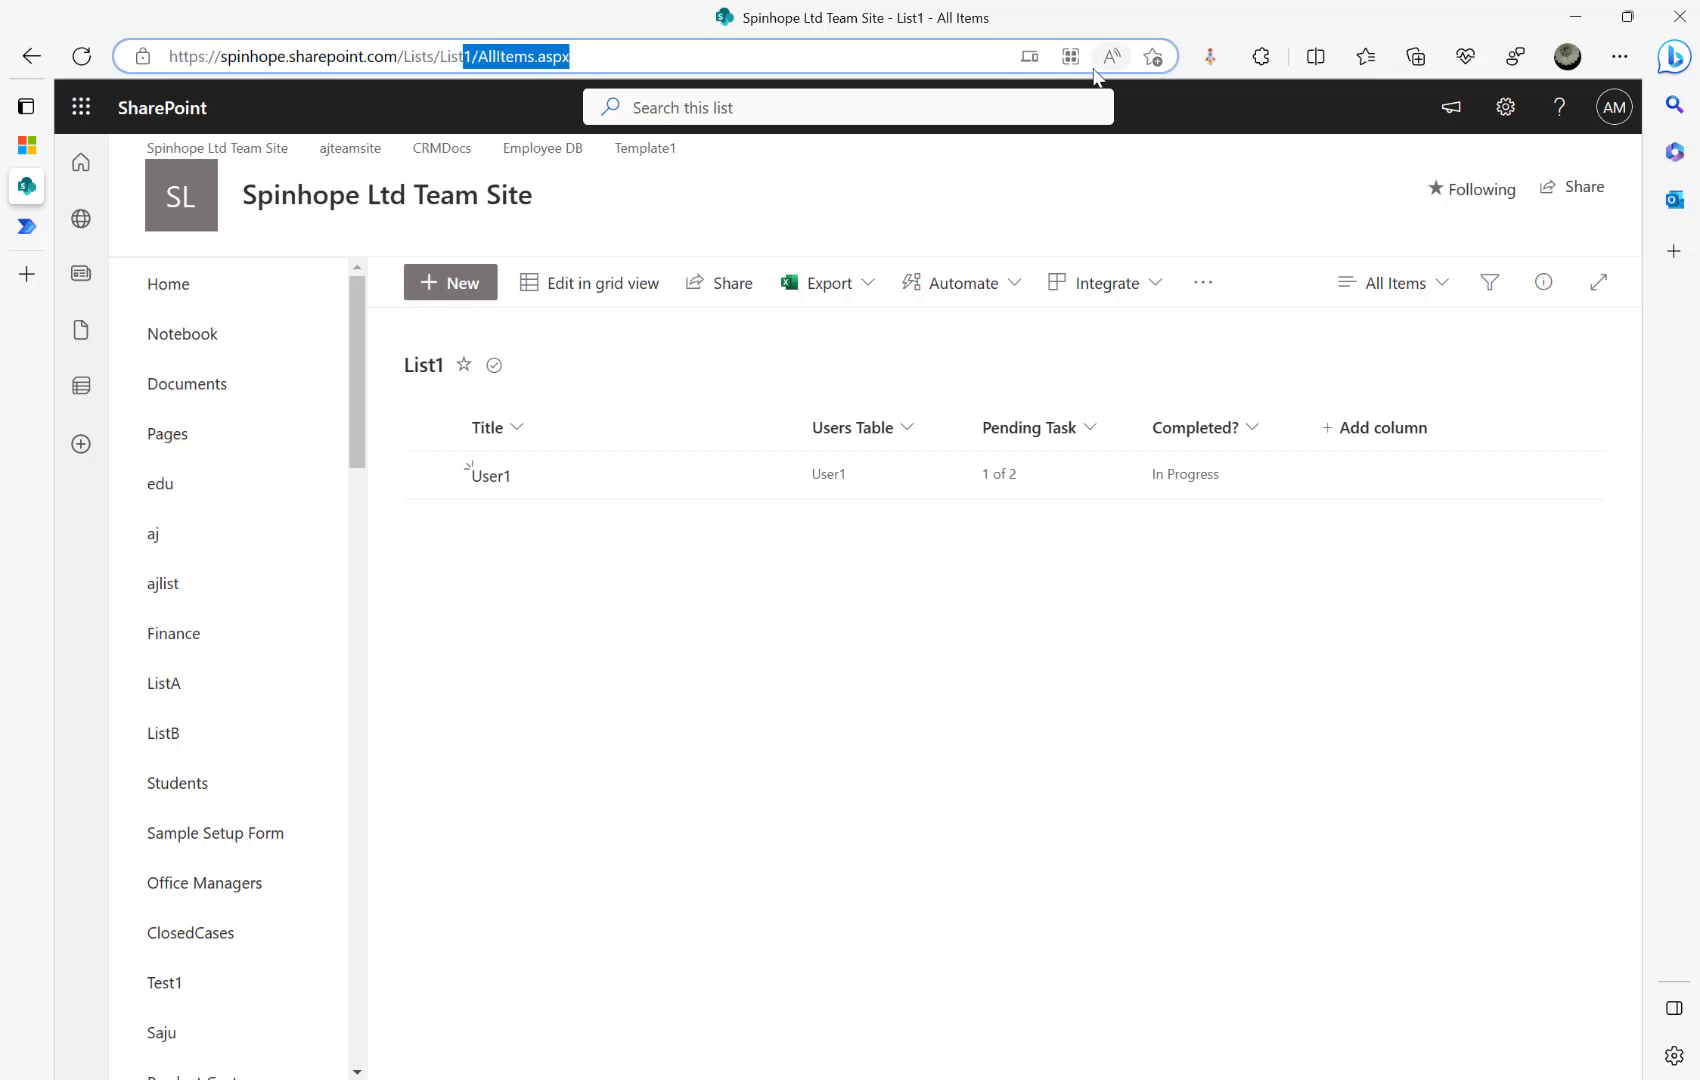
type("2")
key("Return")
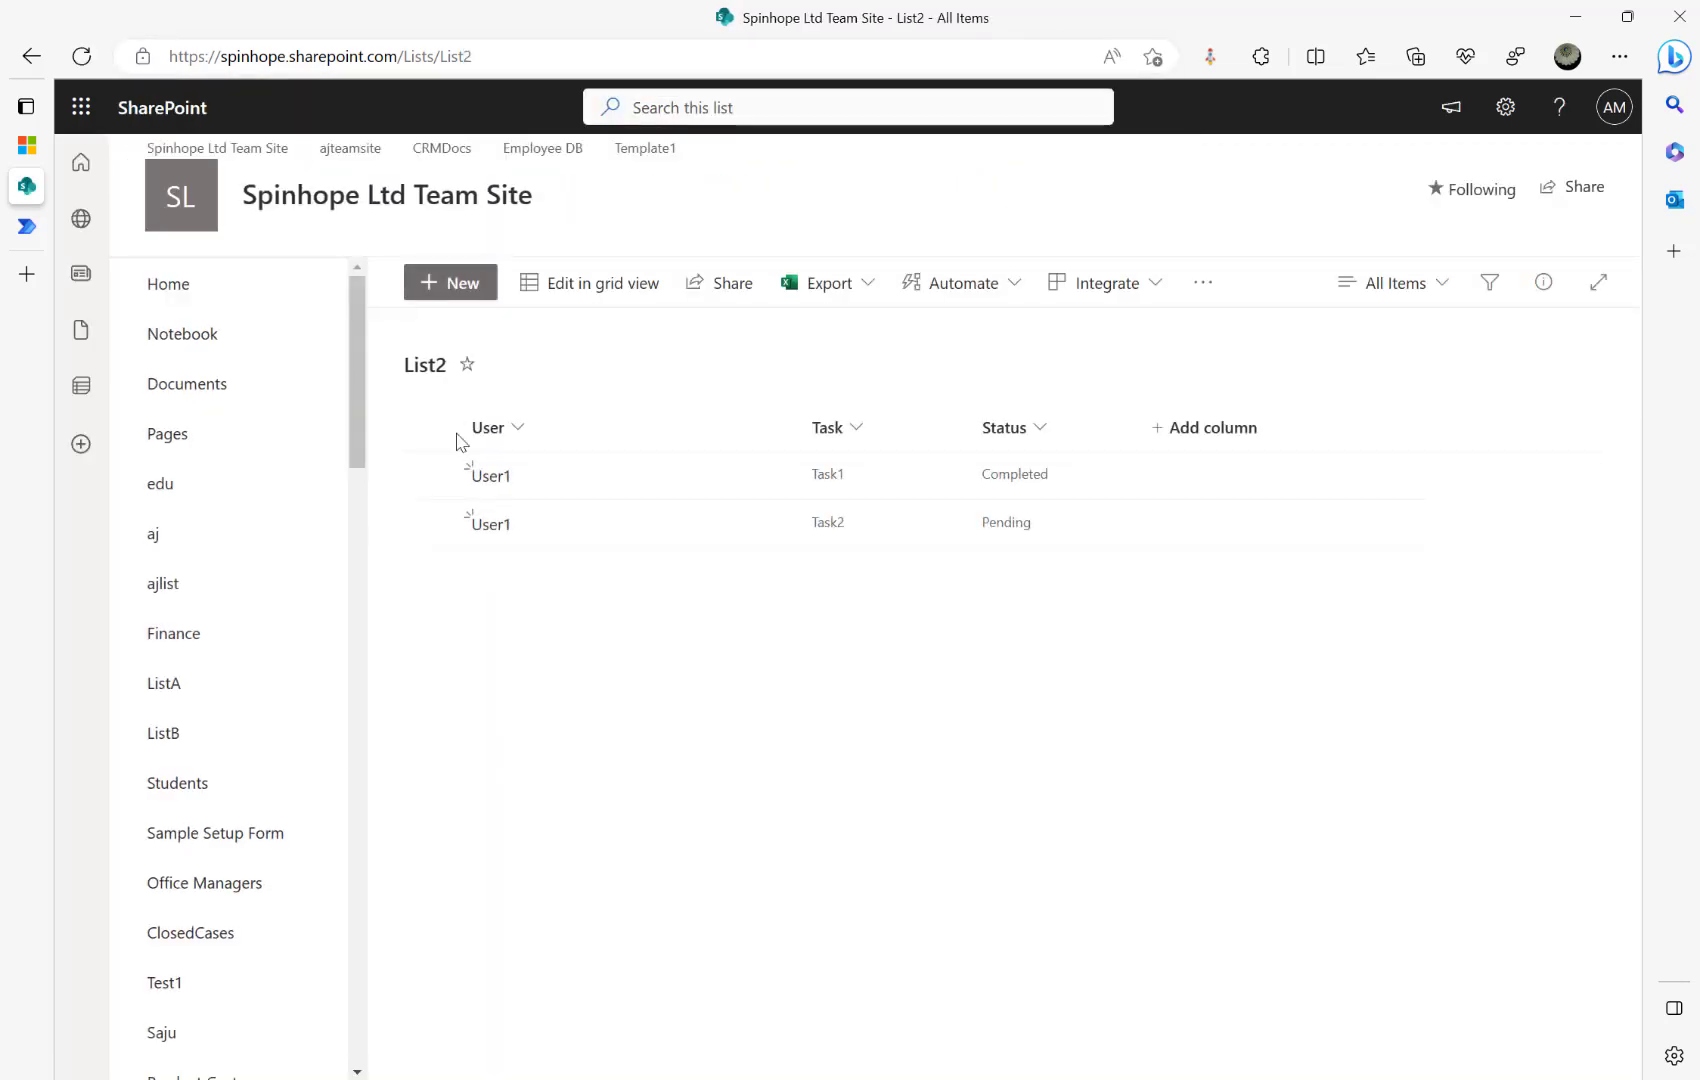
Step: Add a List2 item for User2 with Task1, keeping the default Pending status, and save it
left_click(426, 287)
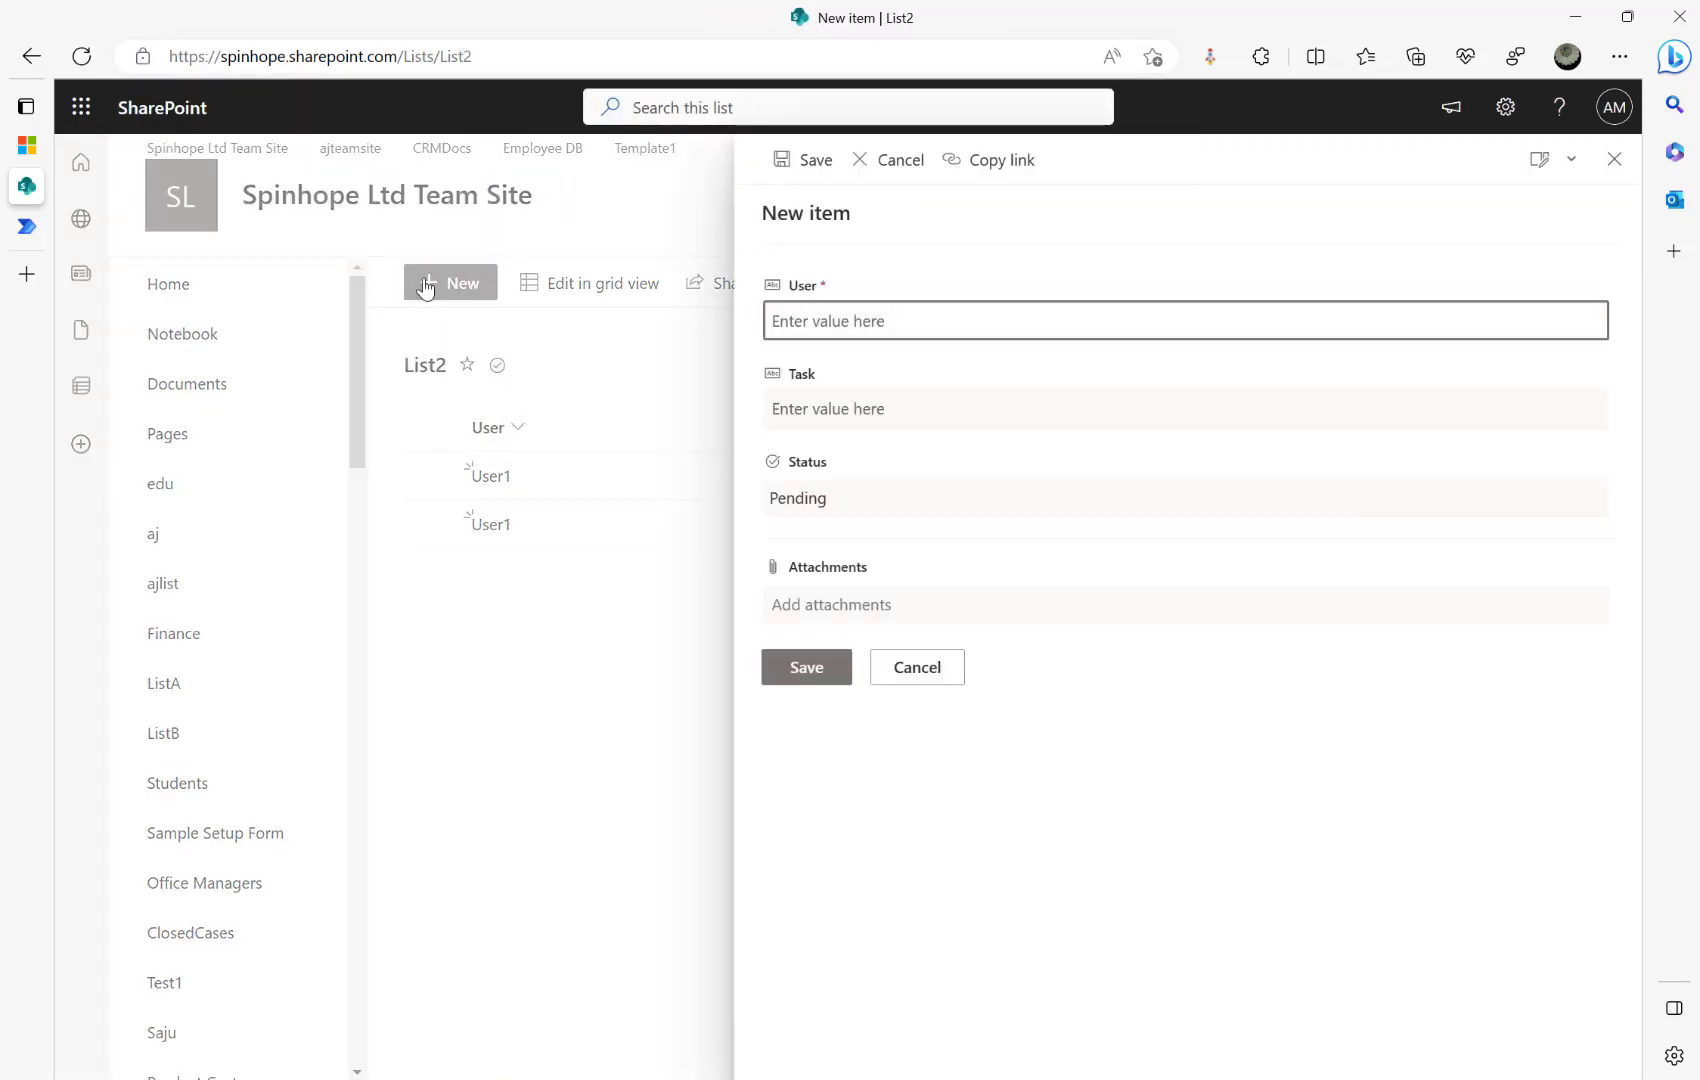
type("User2")
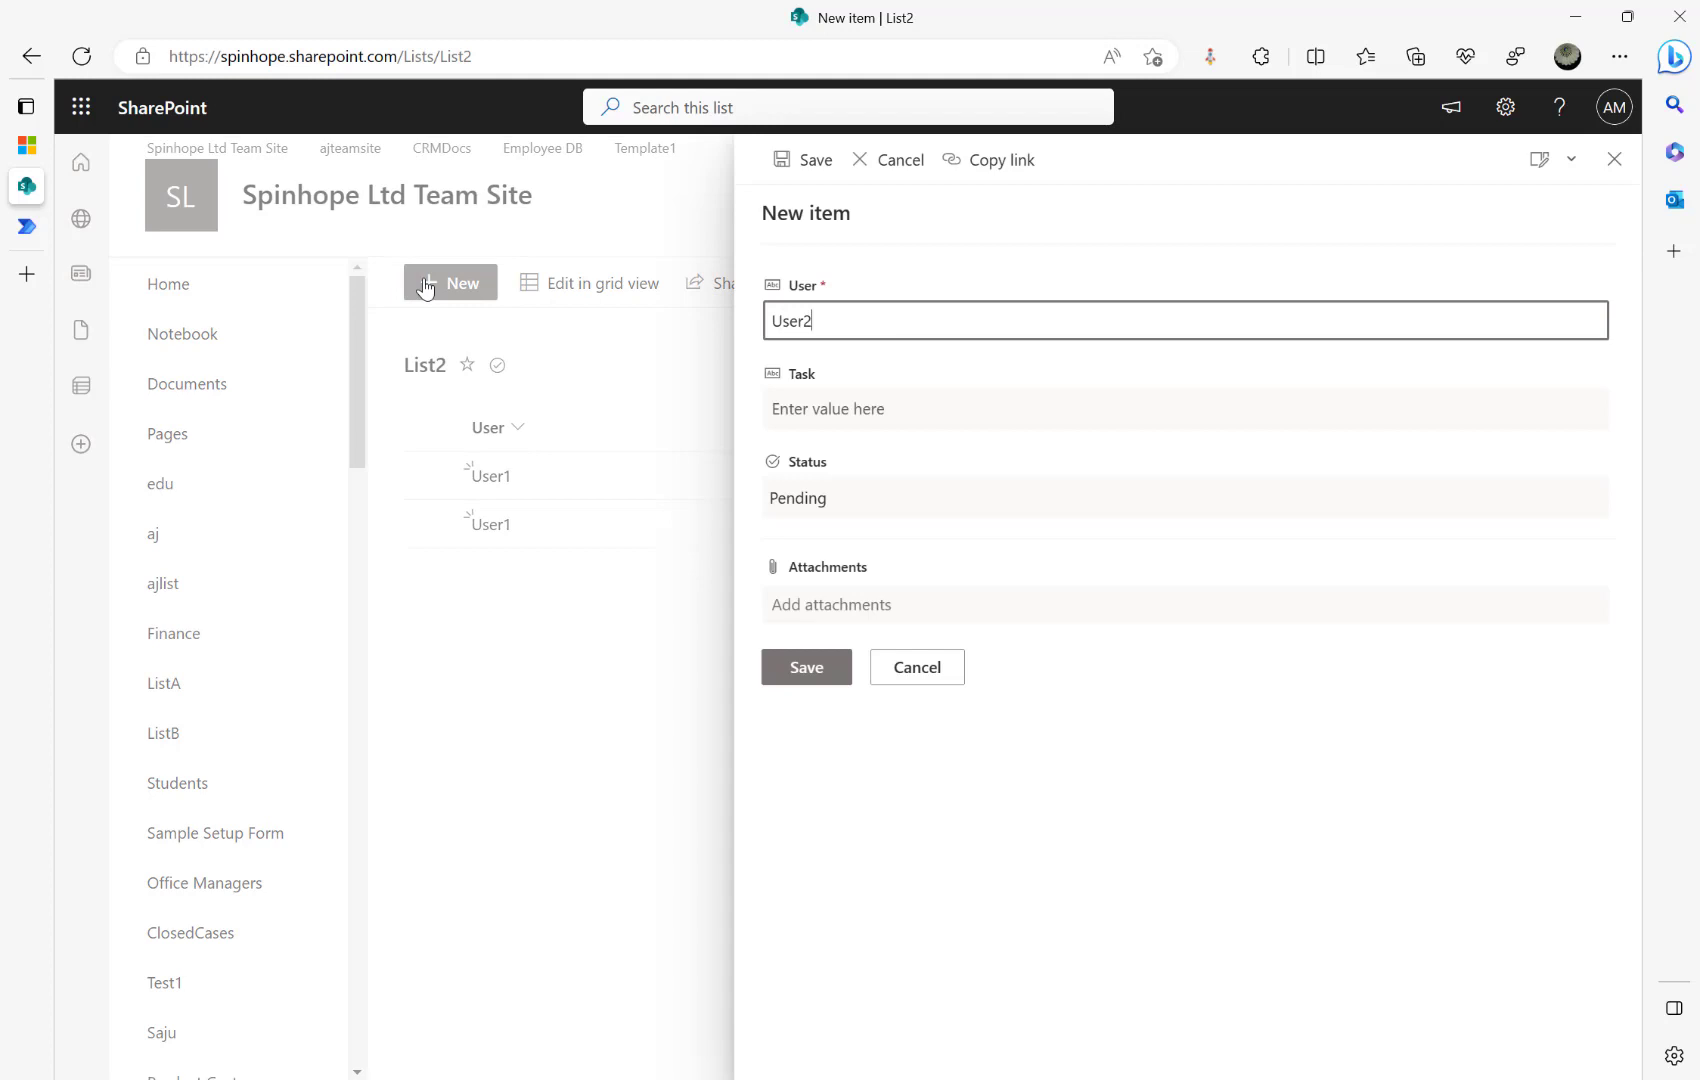
left_click(780, 408)
type("Task1")
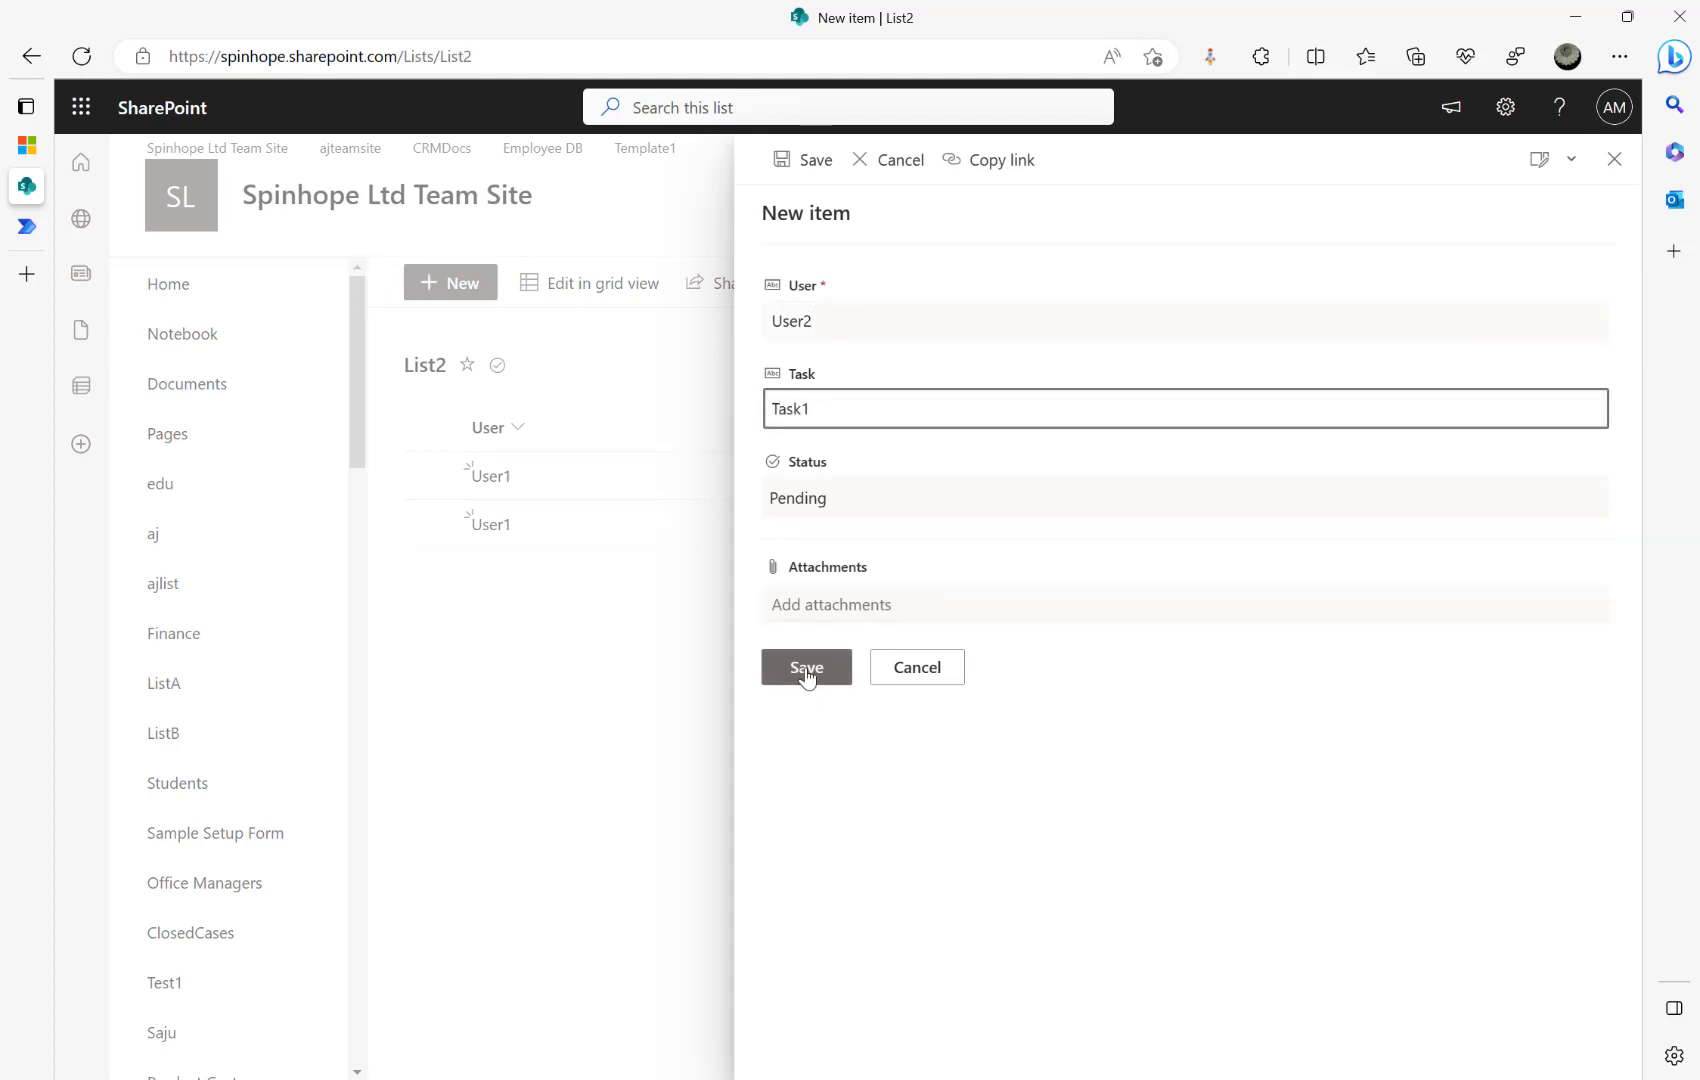
left_click(806, 670)
Step: Add and save a second User2 item in List2 with Task2 and the default Pending status
left_click(430, 290)
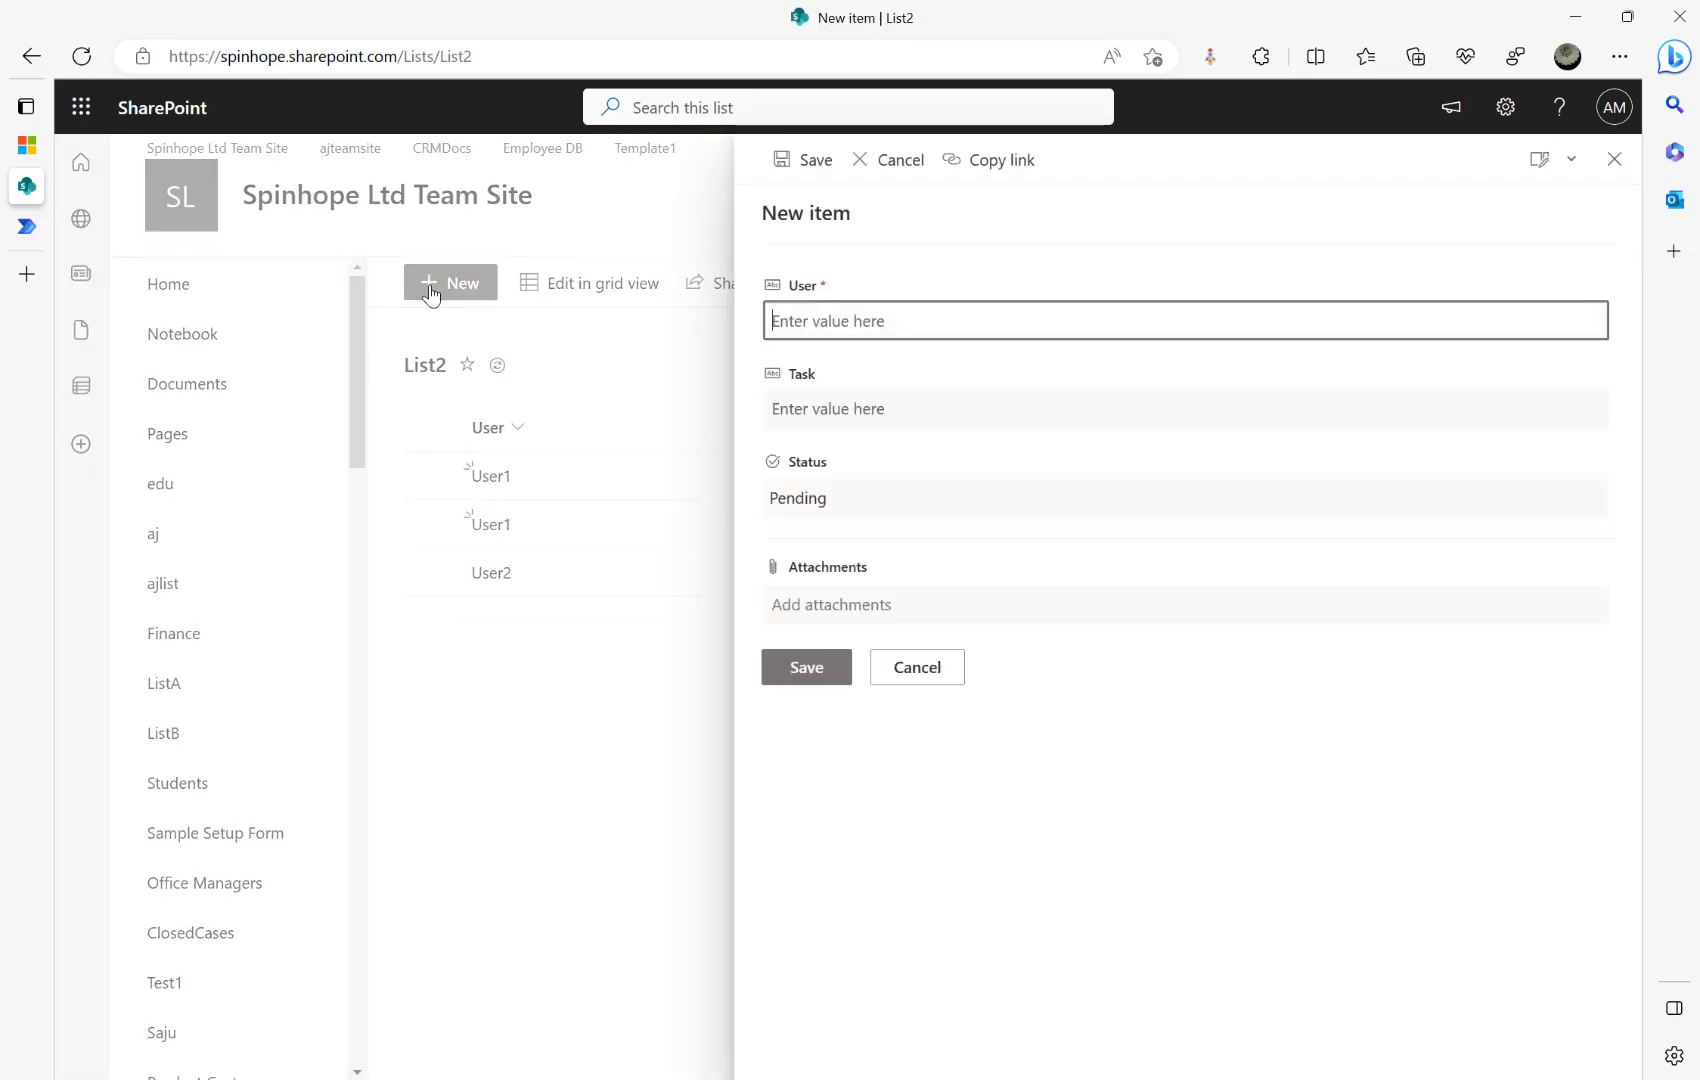
type("User2")
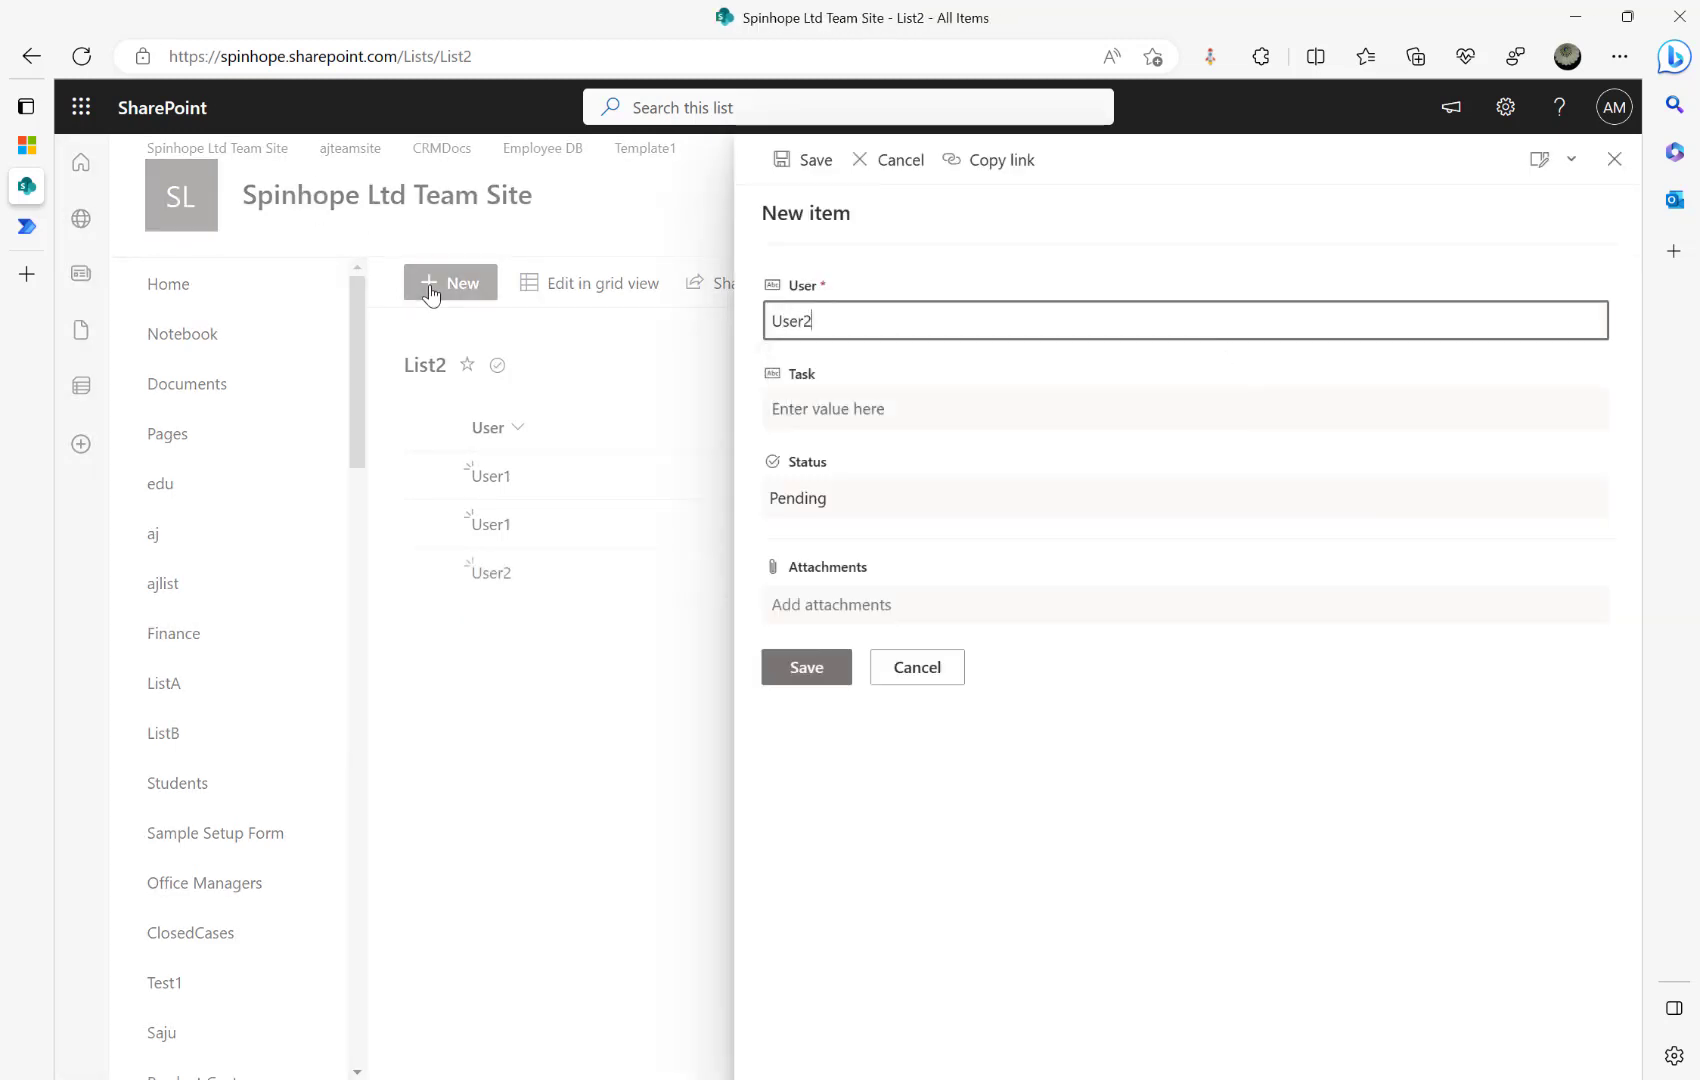
key("Tab")
type("Tas")
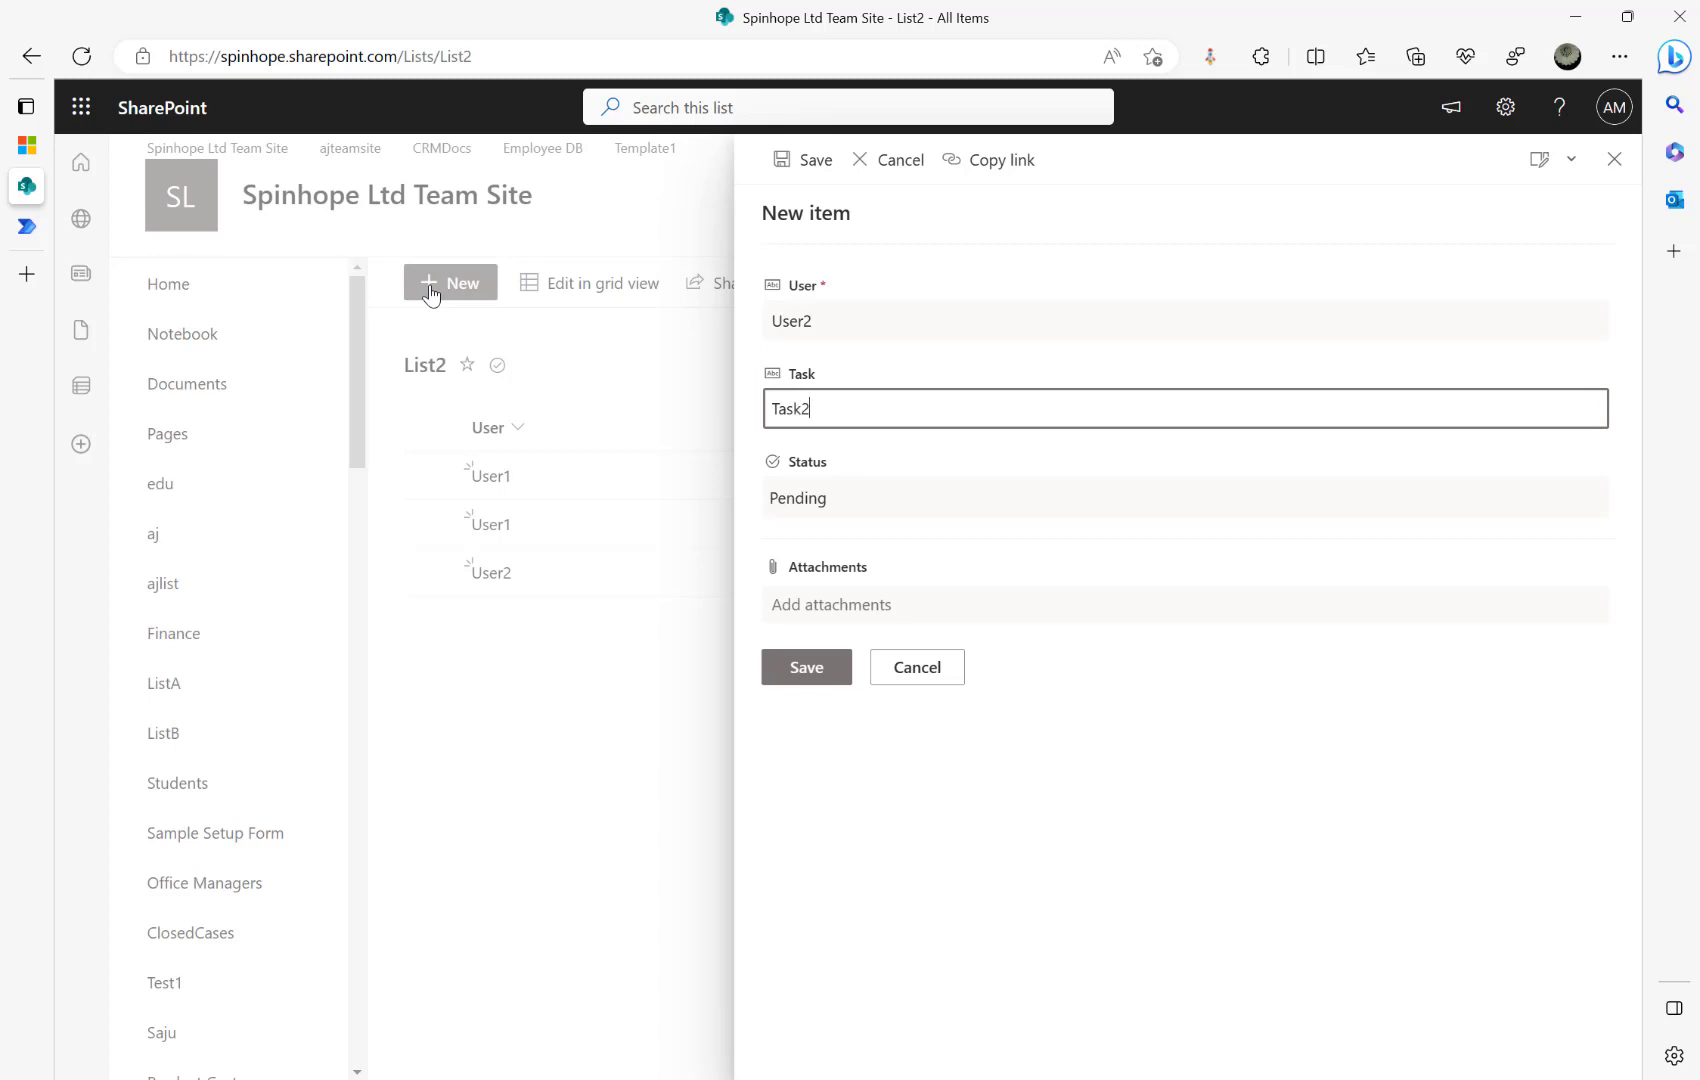
left_click(776, 668)
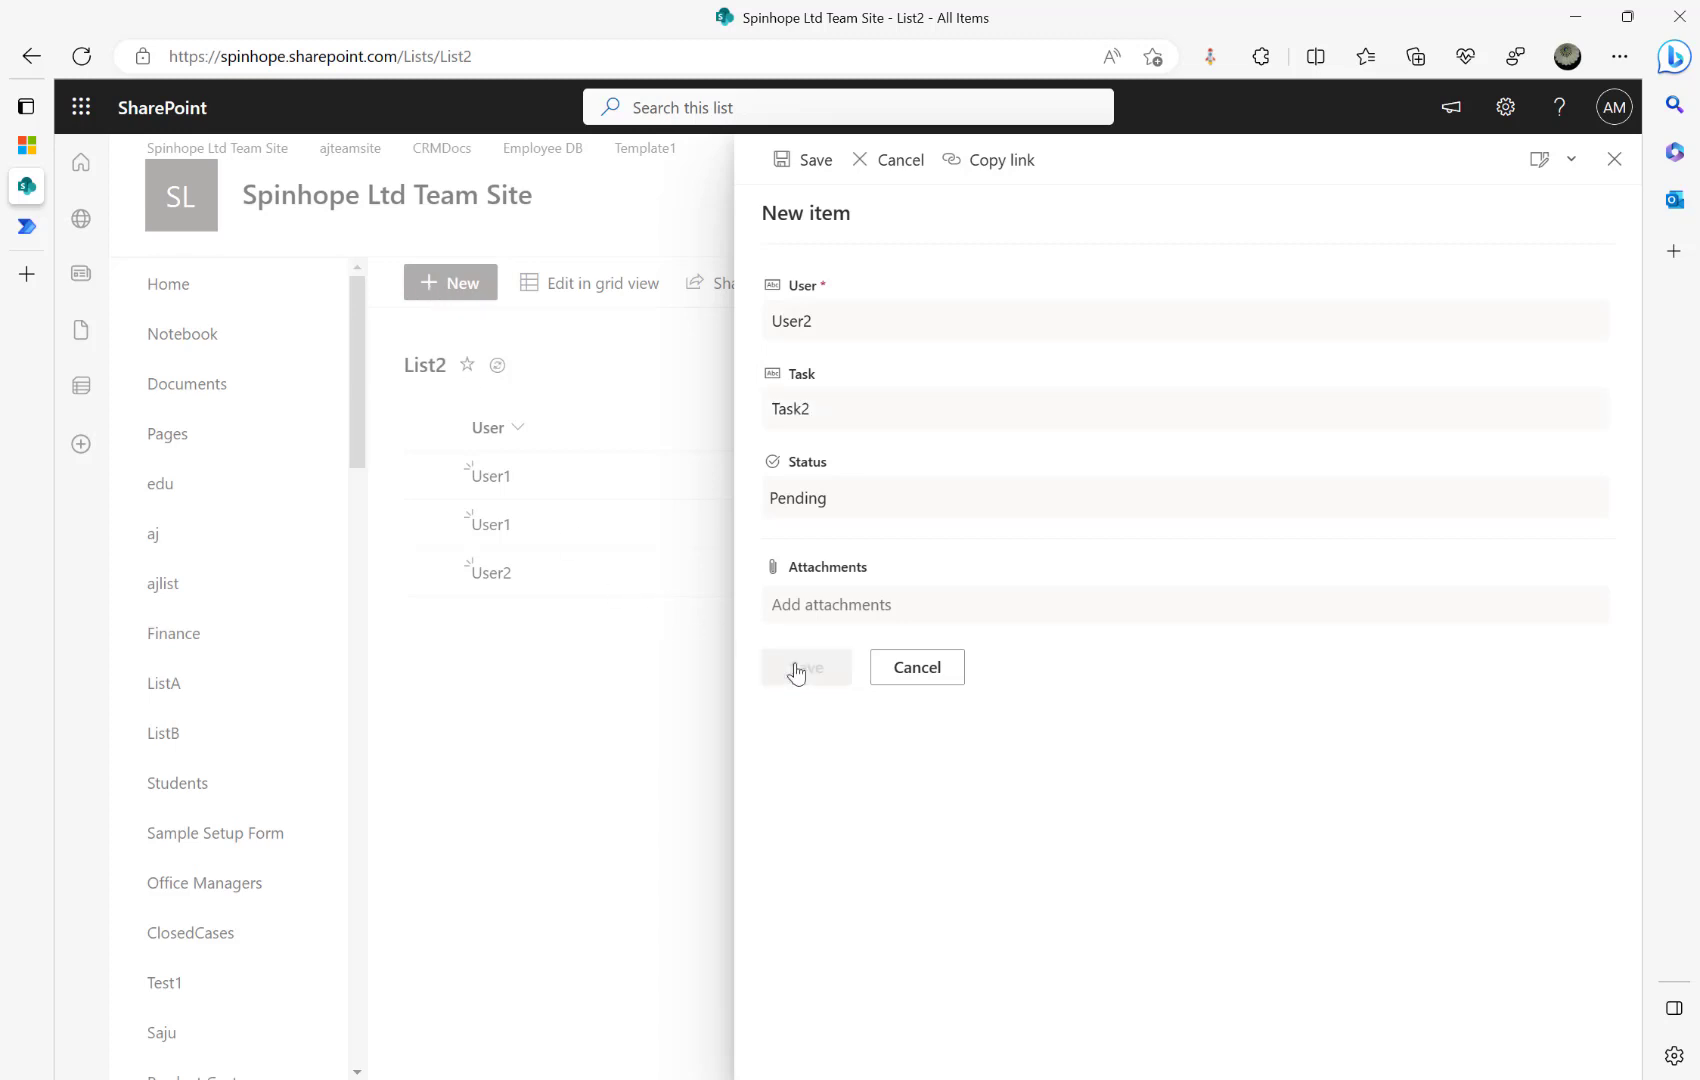
Step: Add and save a third User2 item in List2 with Task3, leaving its status as Pending
left_click(445, 285)
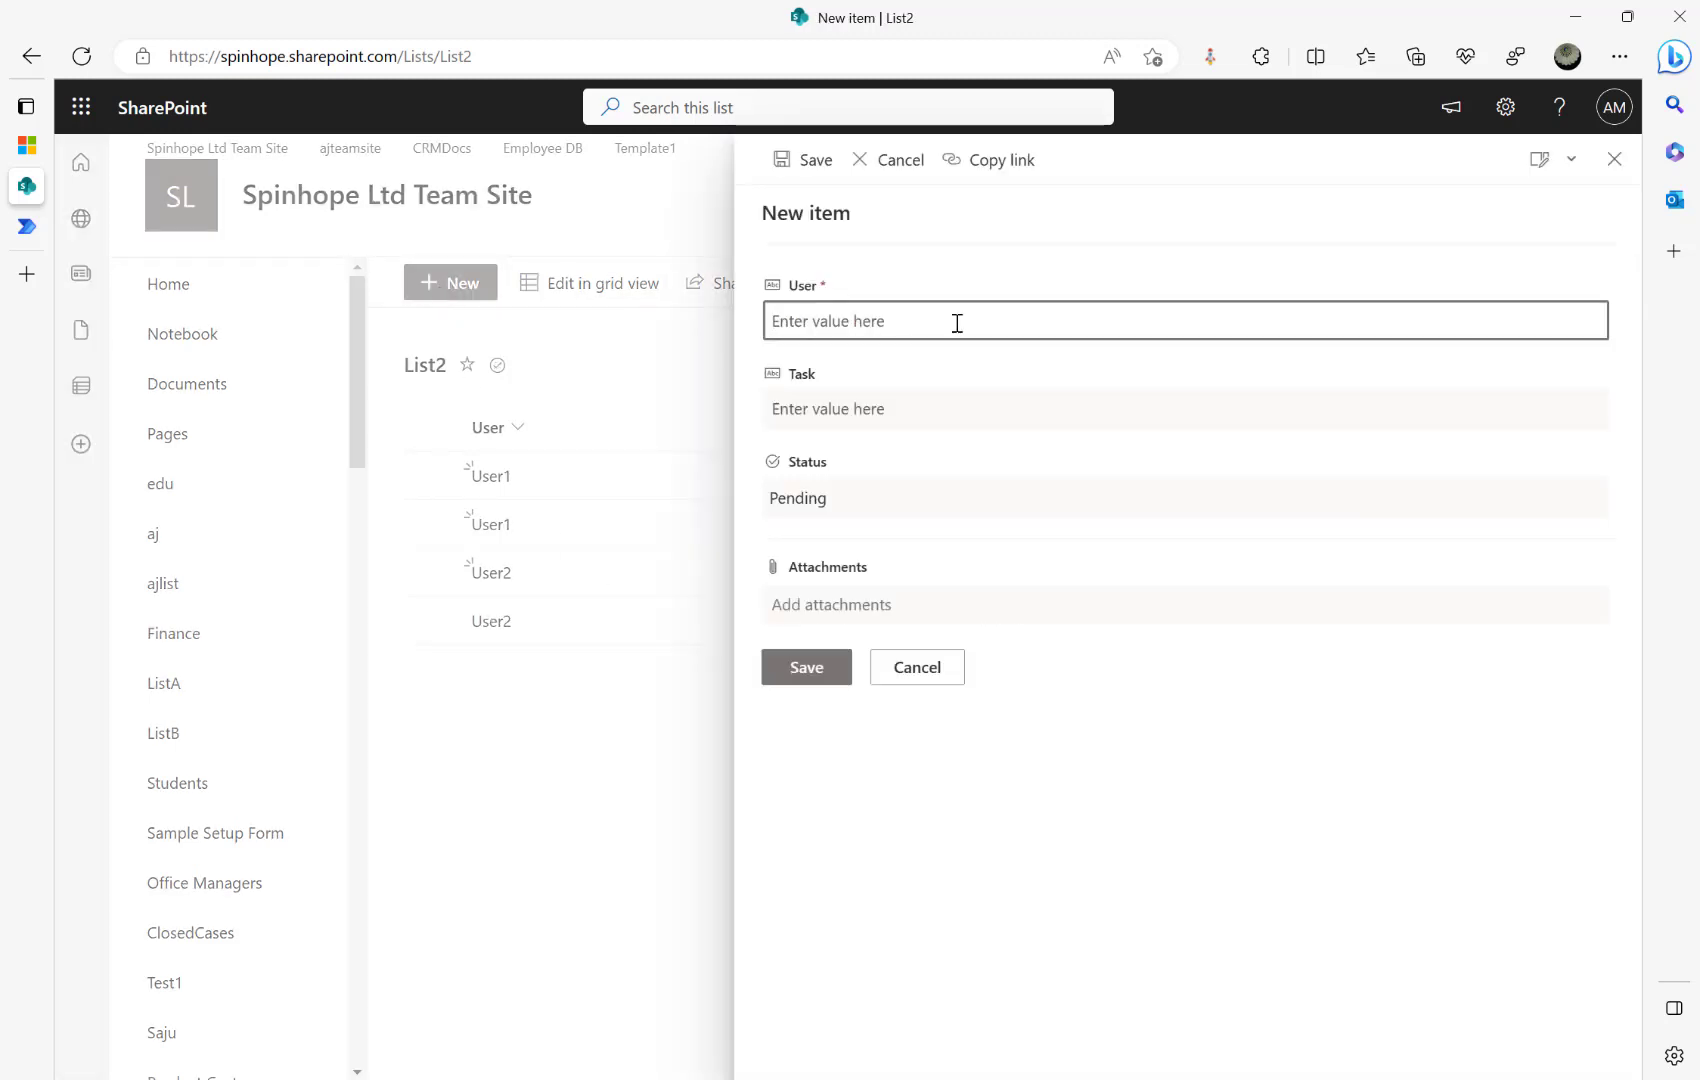
type("User2")
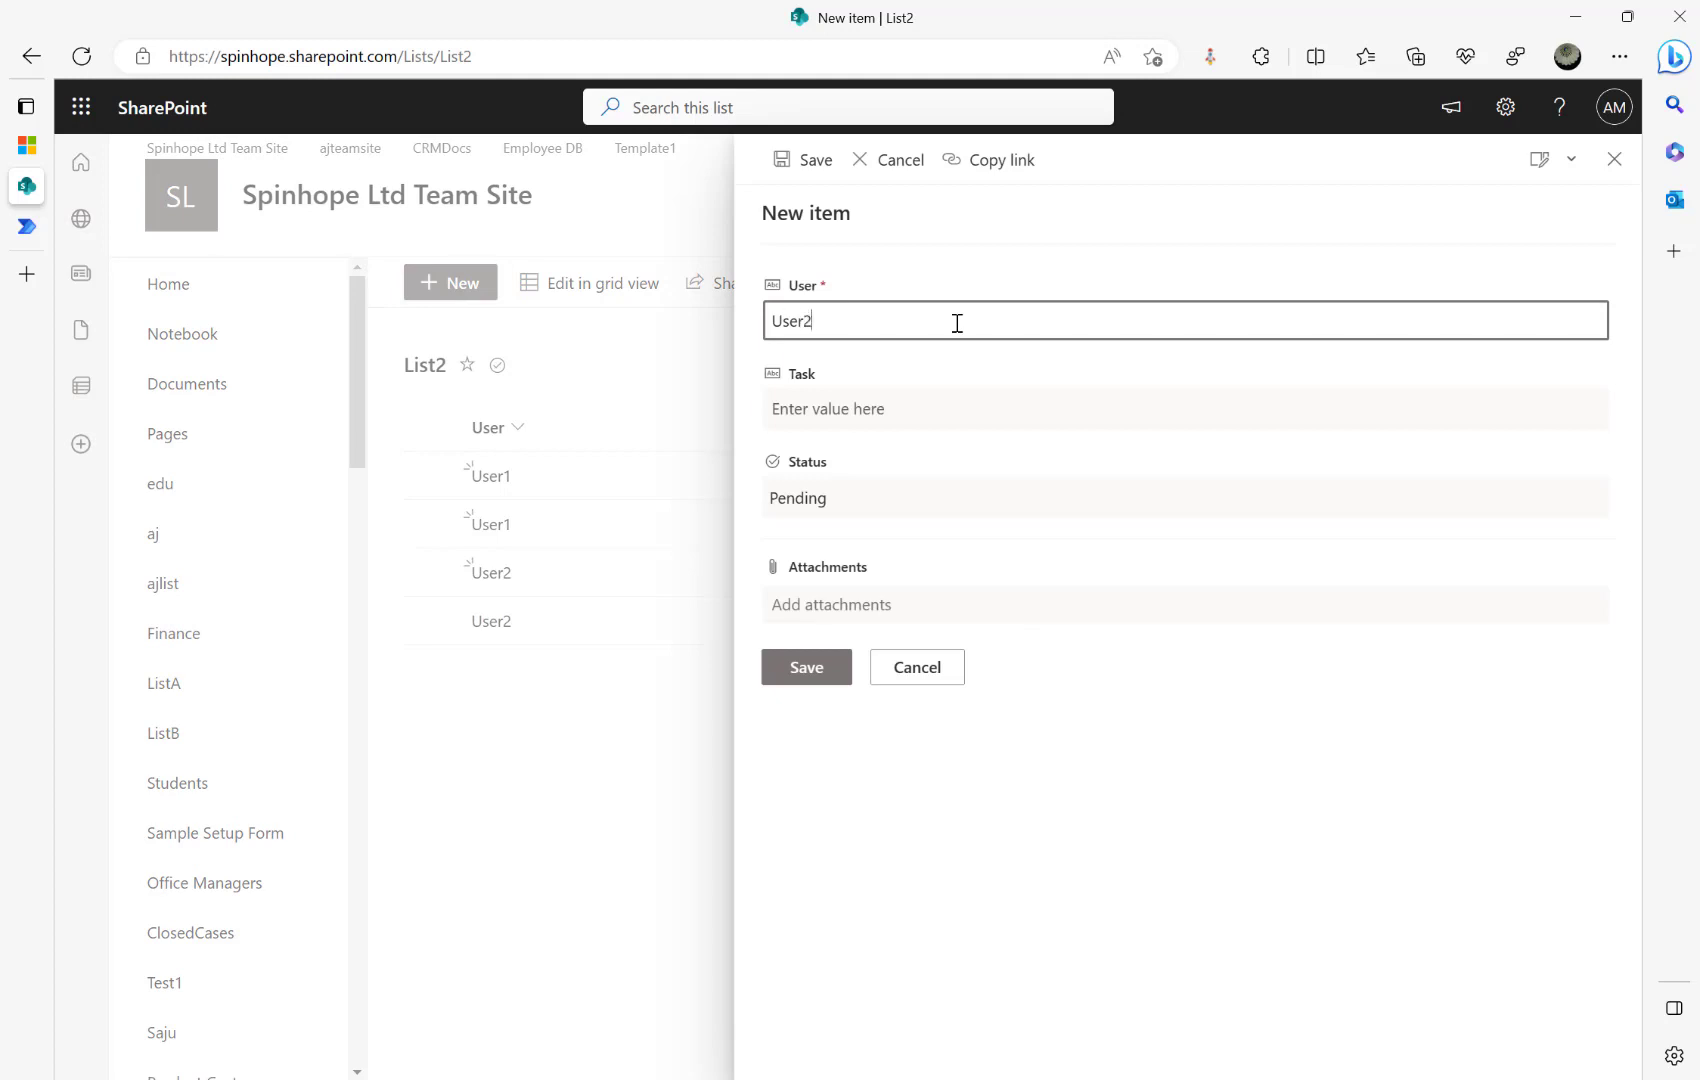
key("Tab")
type("Task2")
key("BackSpace")
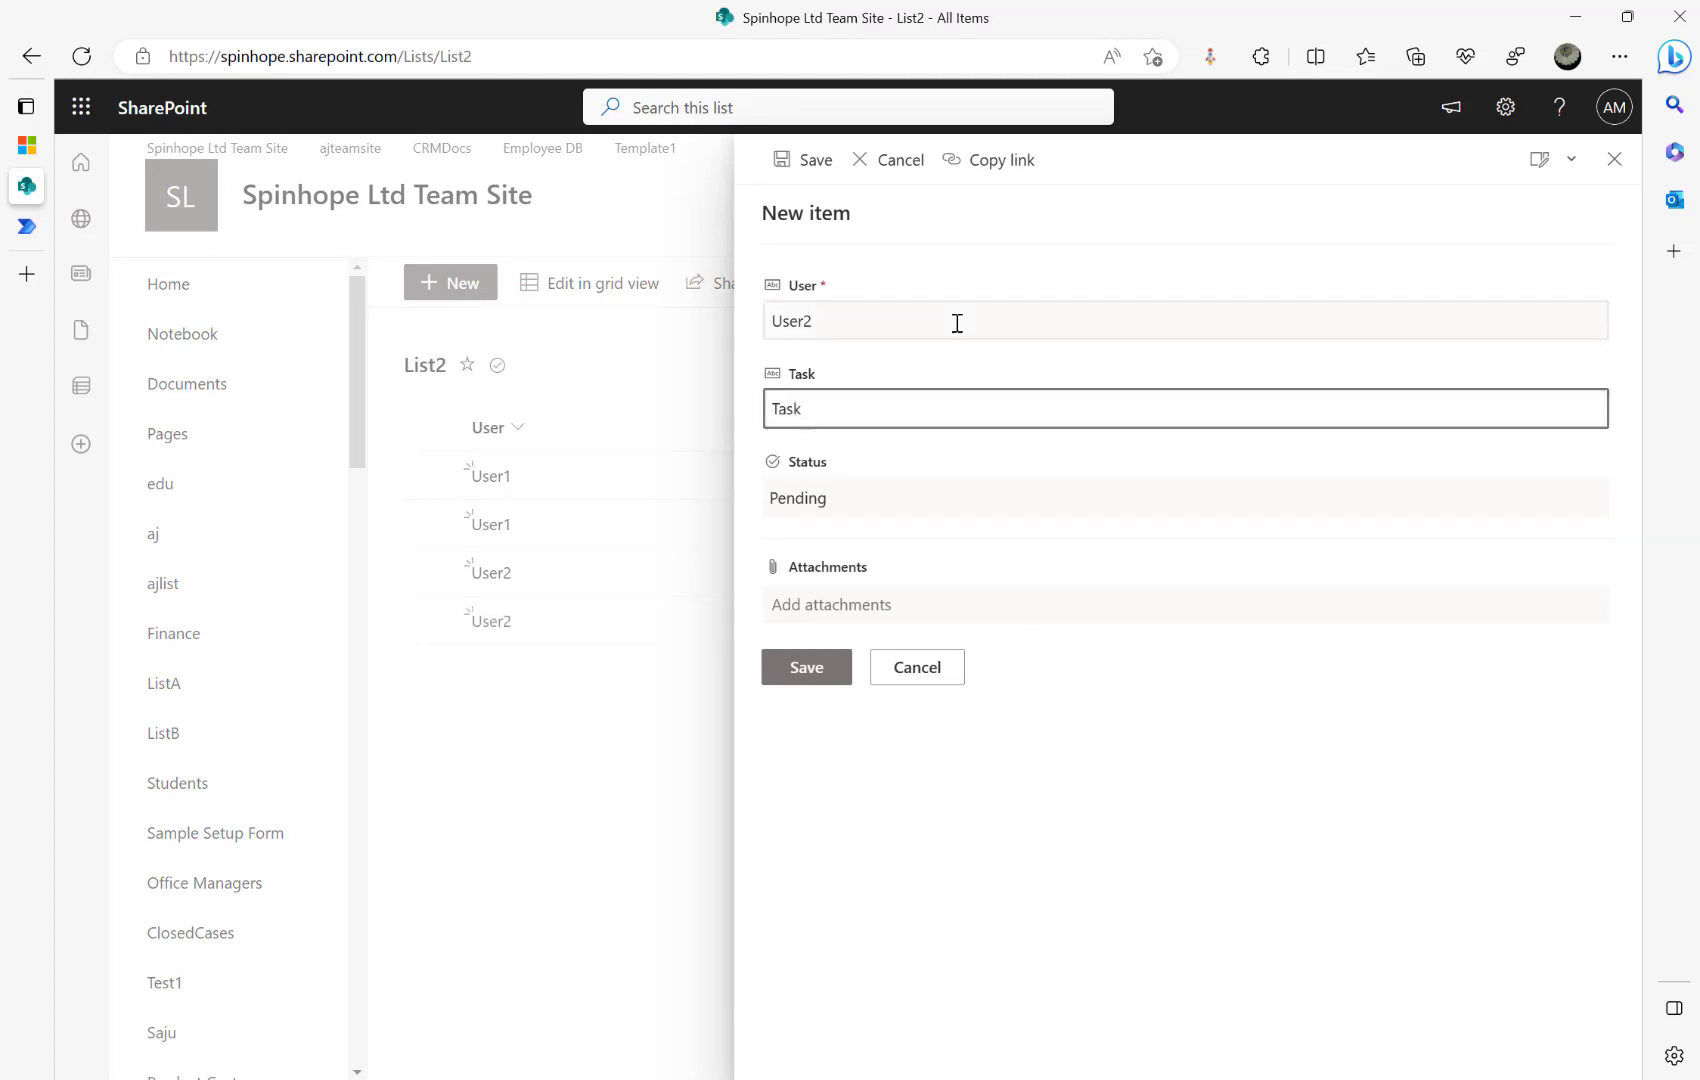
type("3")
key("Tab")
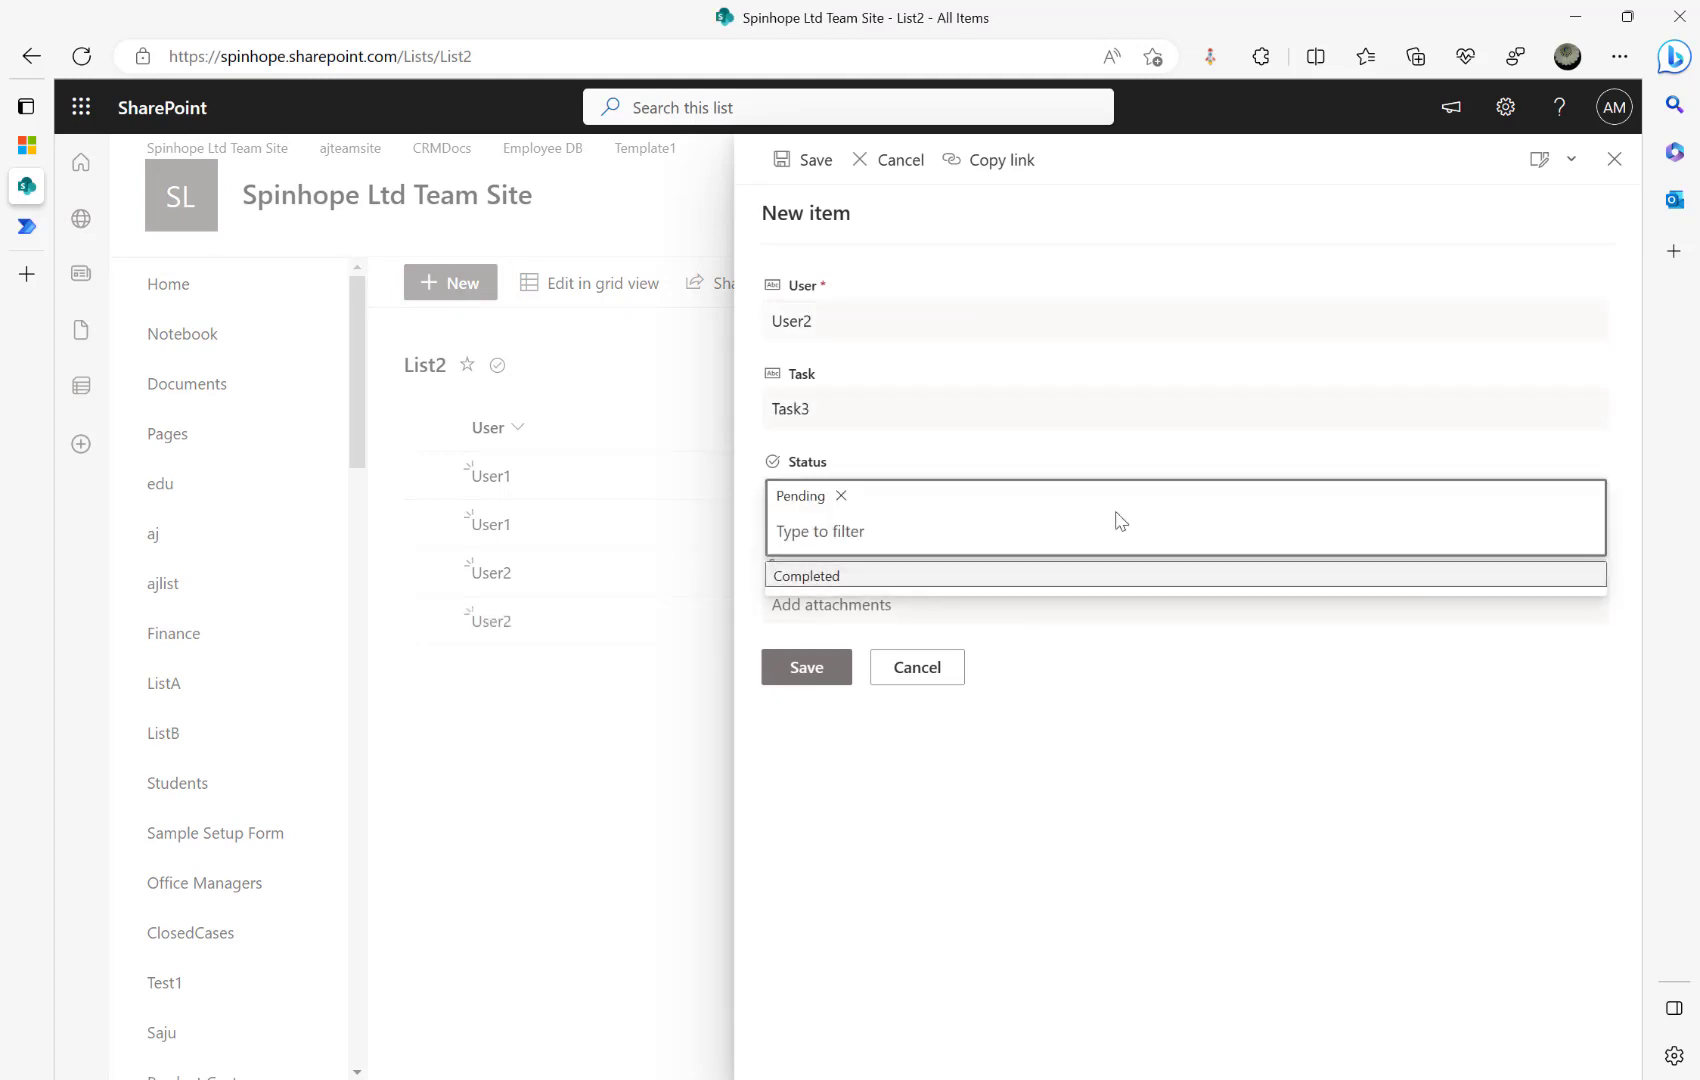
left_click(1112, 683)
left_click(831, 668)
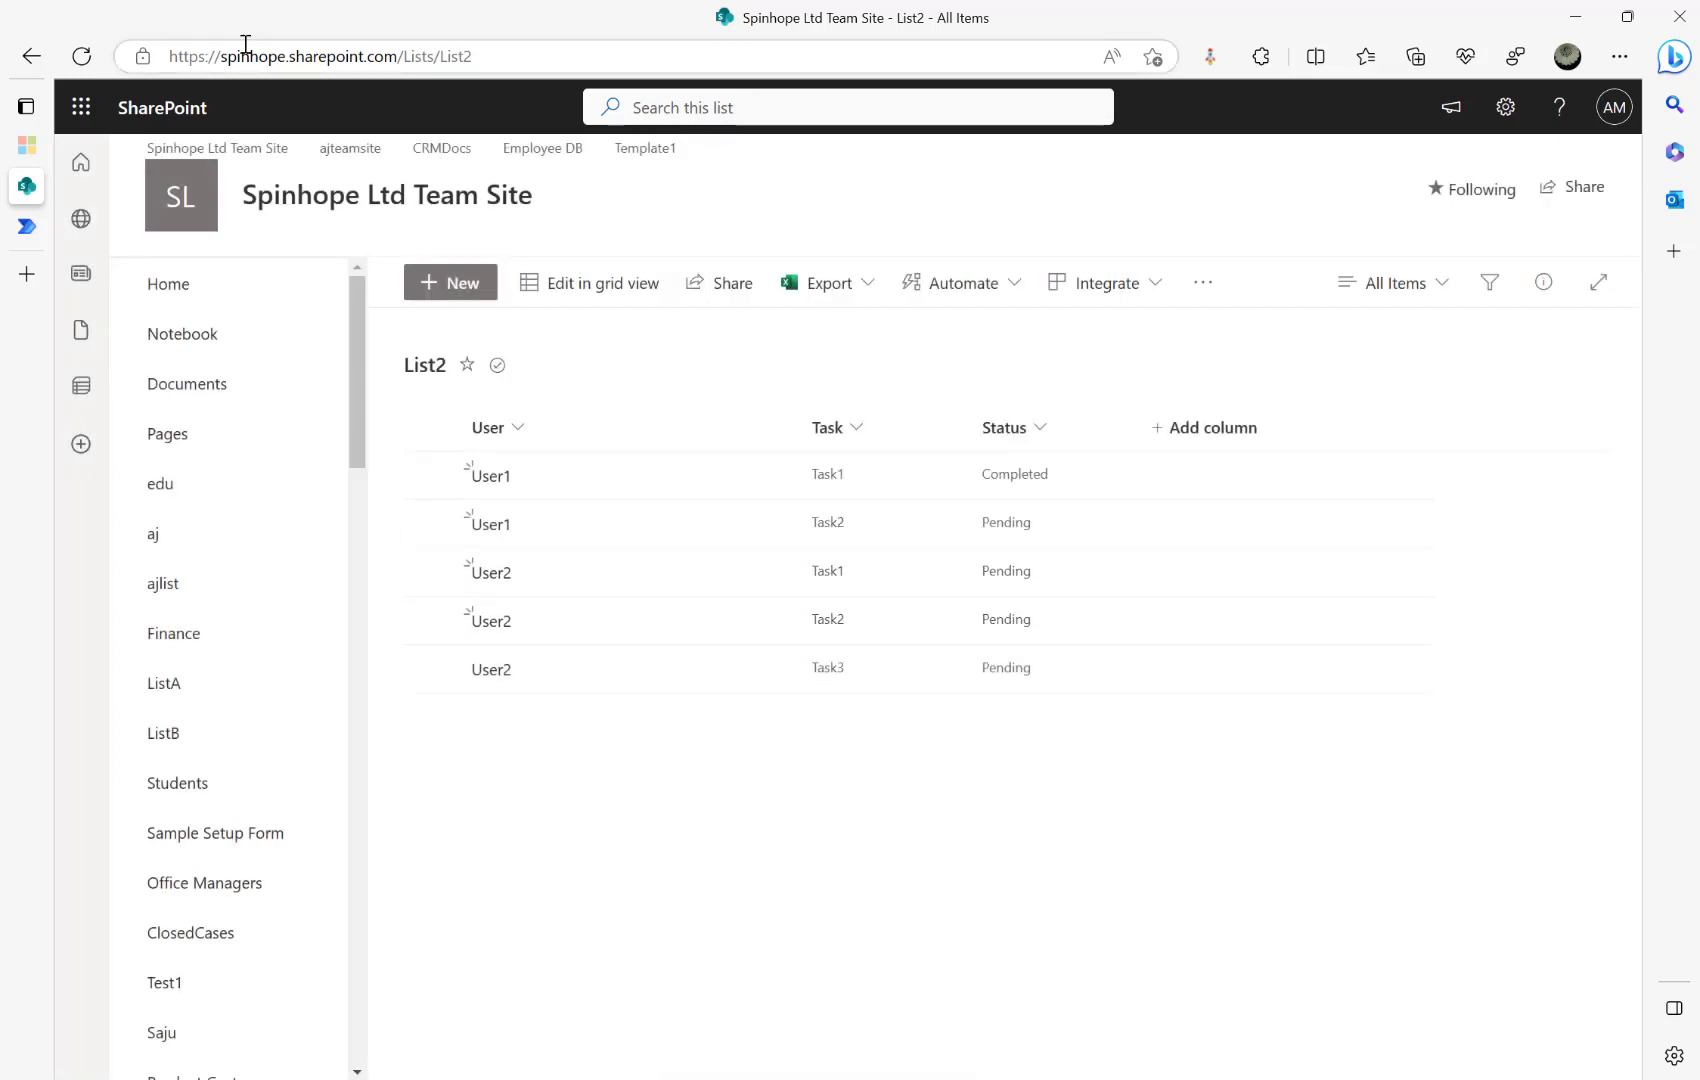
Step: Open List1 through the page address to check for an entry for User2
left_click(486, 55)
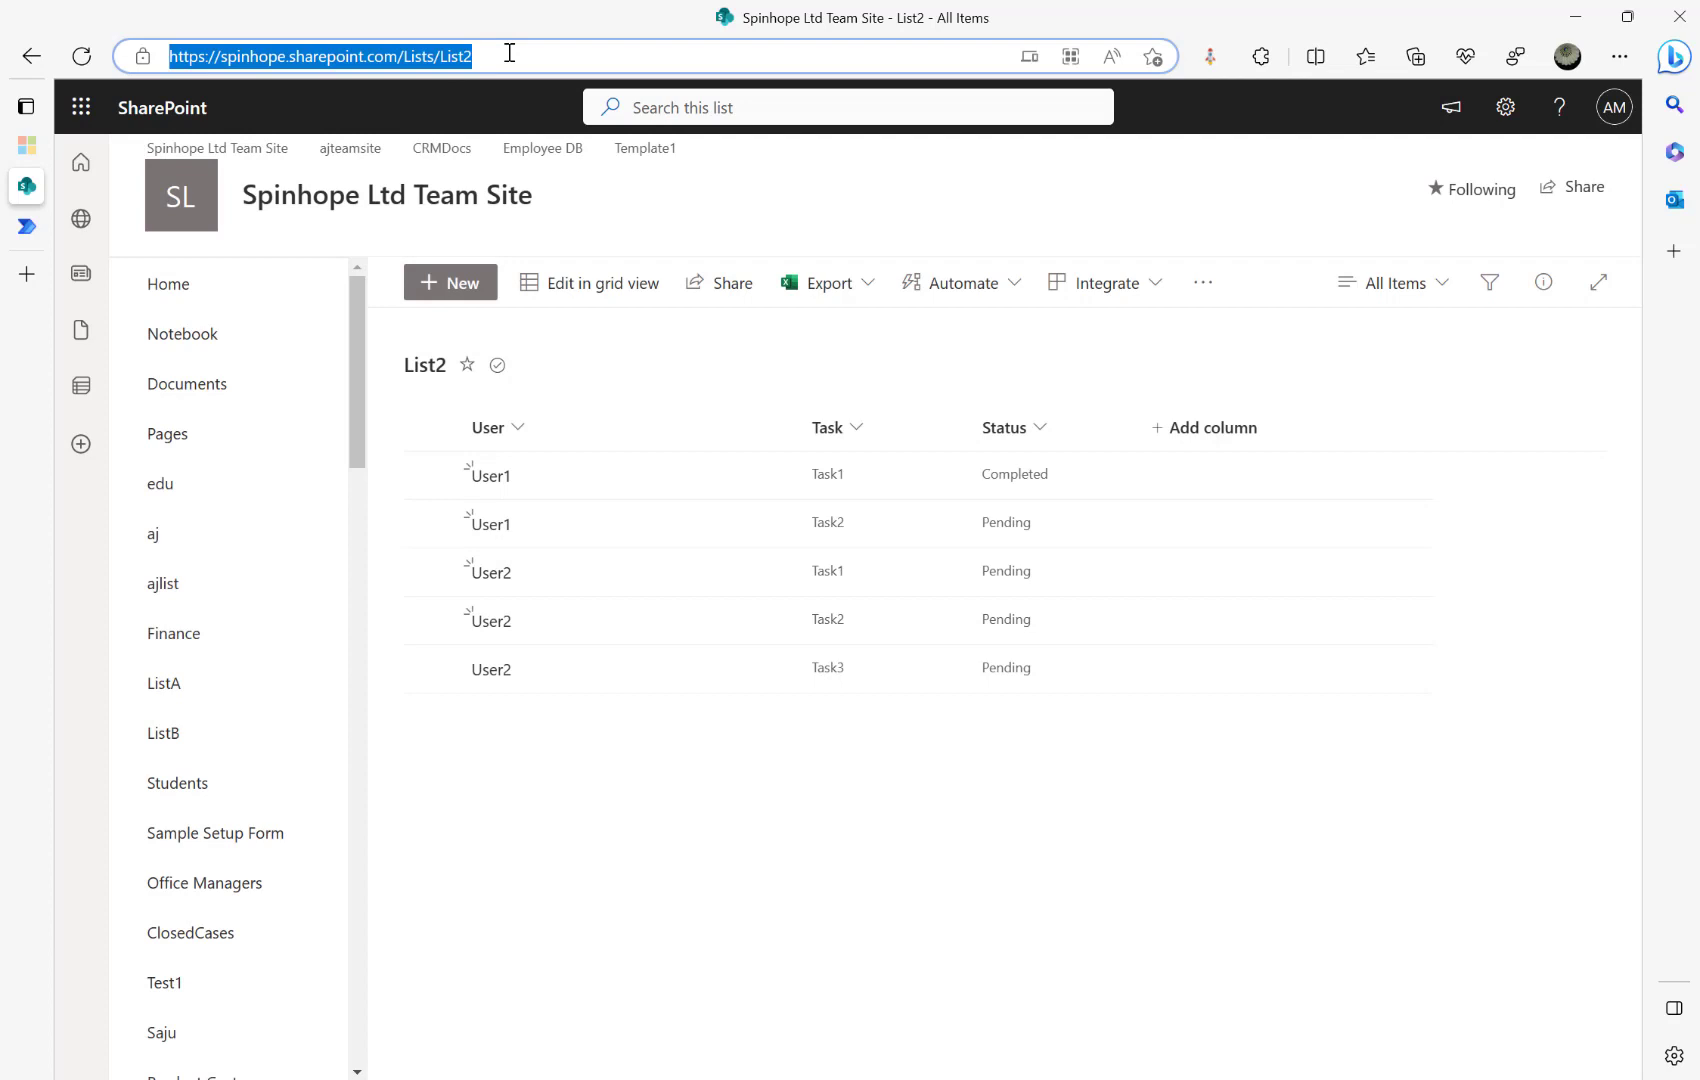
left_click(509, 53)
key("BackSpace")
type("1")
key("Return")
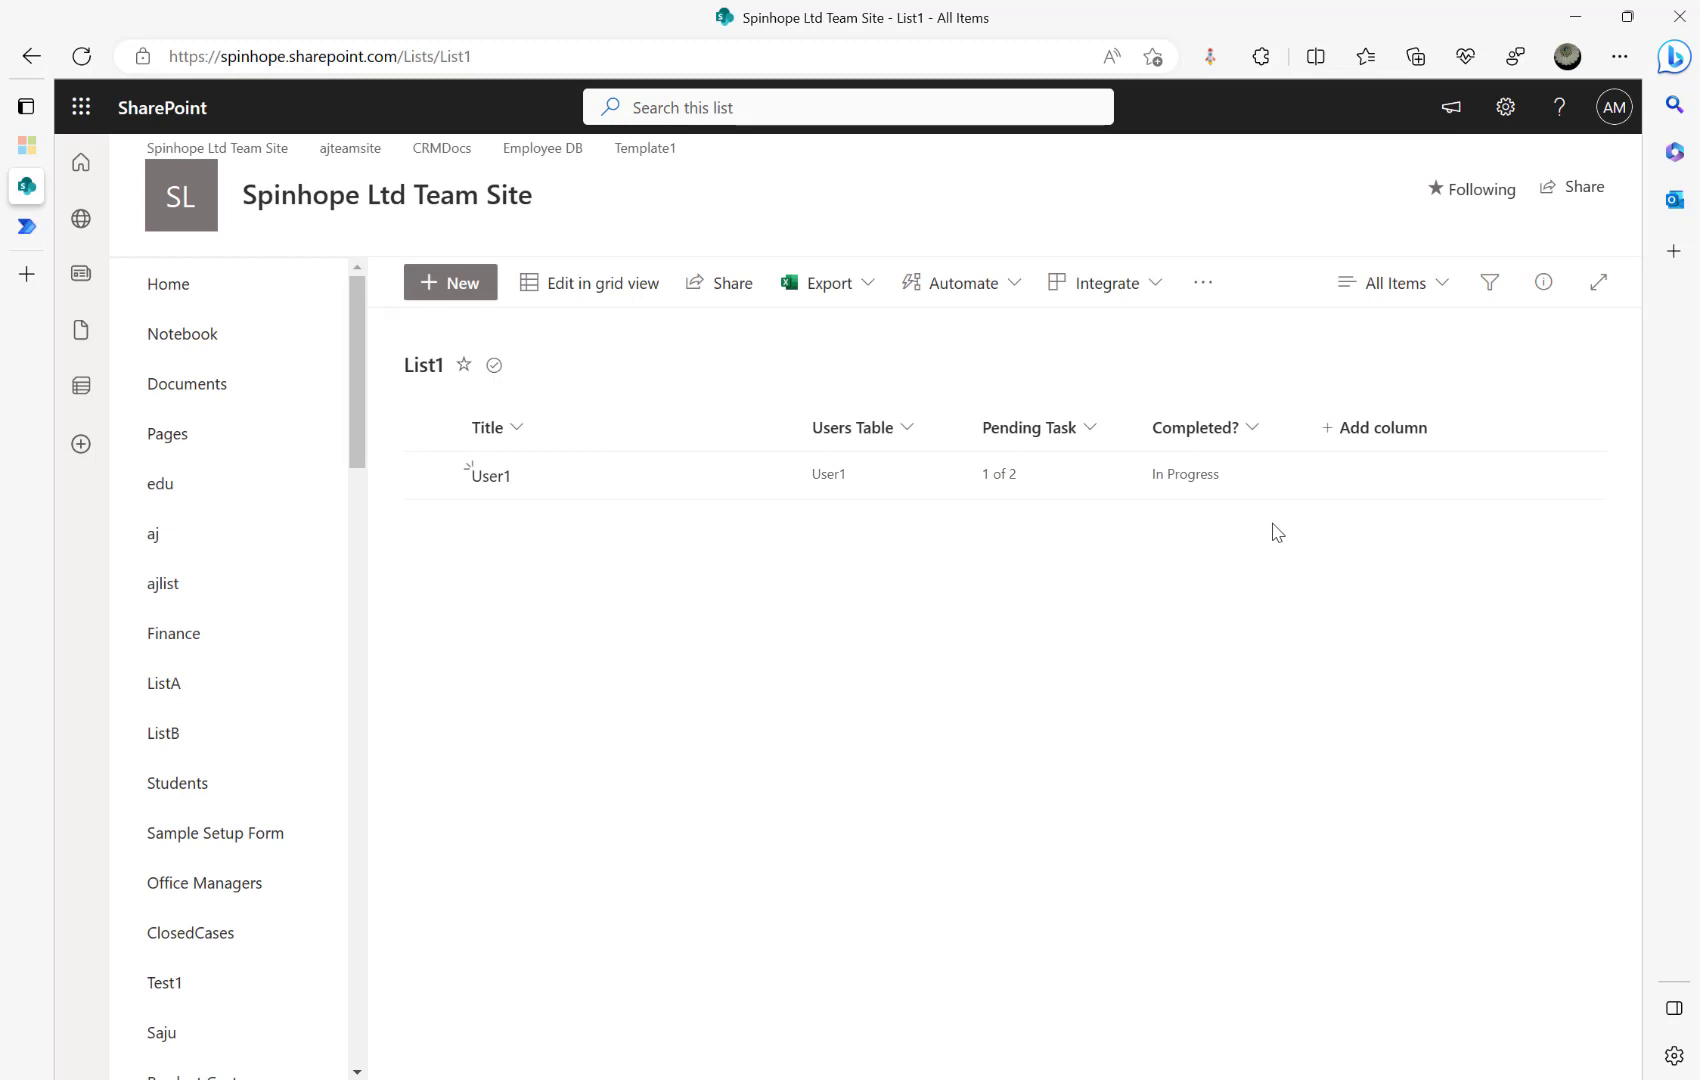
Step: Switch to Power Automate and refresh the flow's 28-day run history until the runs for the new User2 items appear and finish
left_click(46, 229)
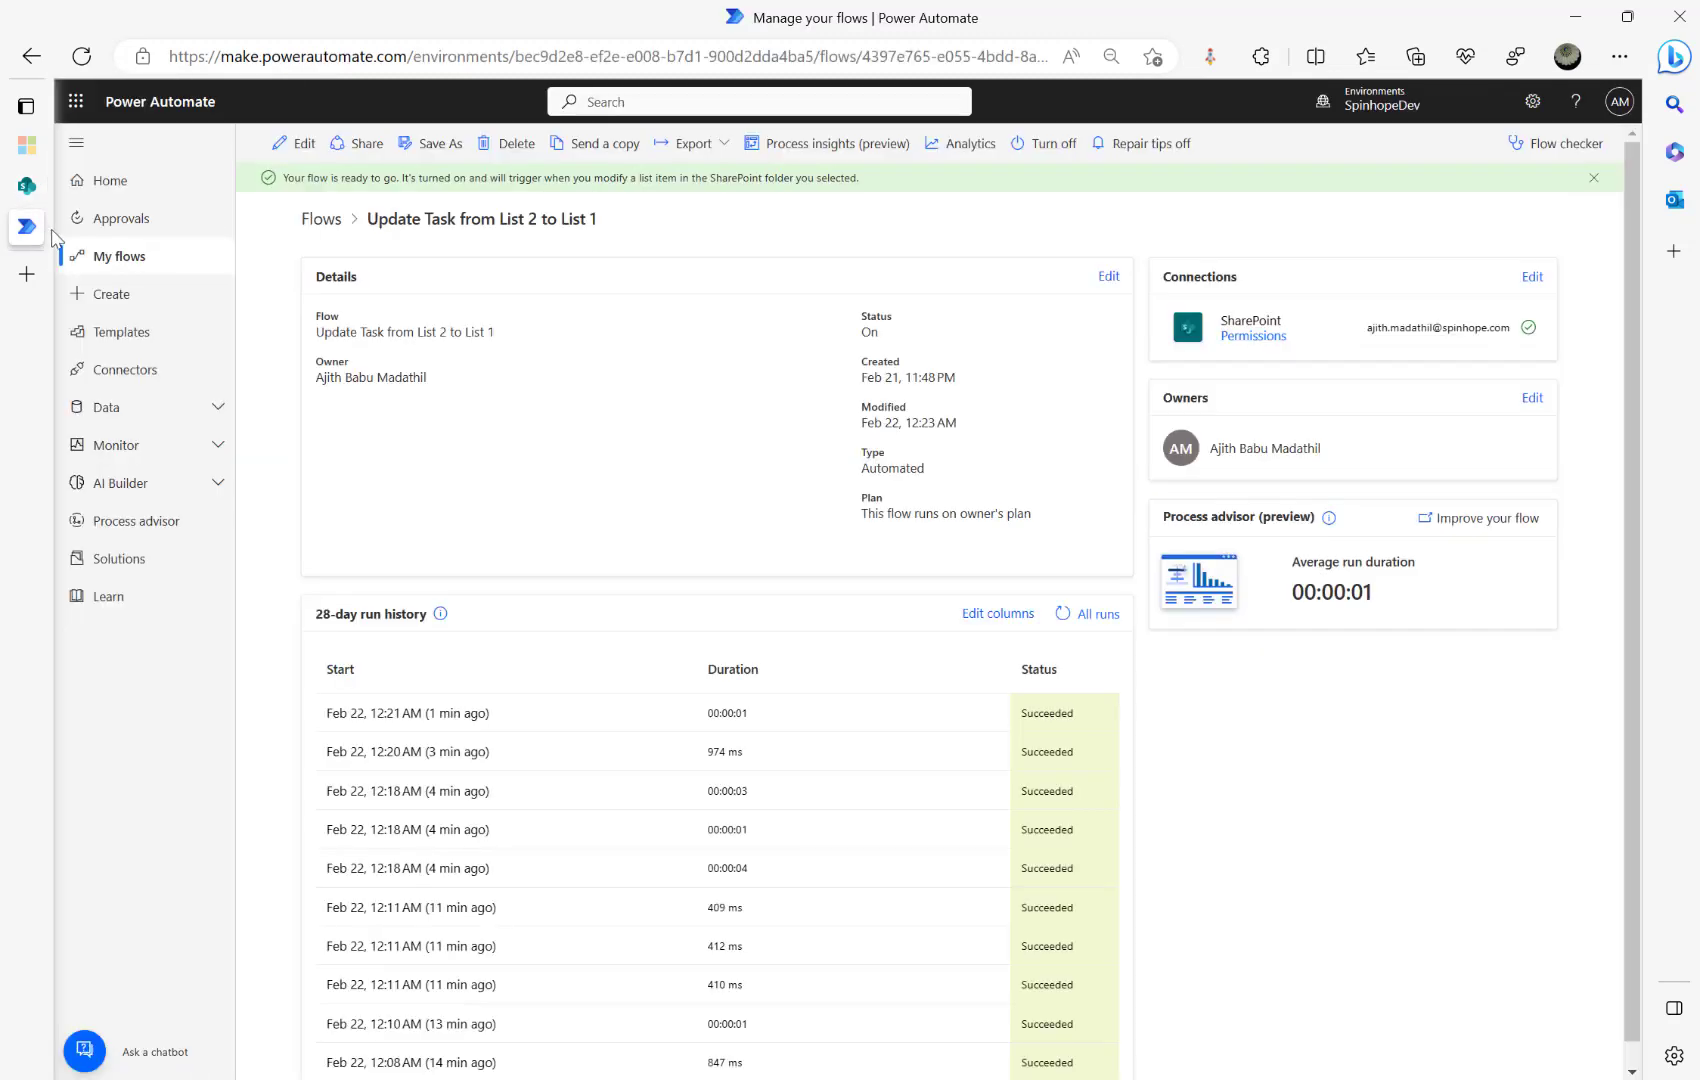
left_click(1063, 615)
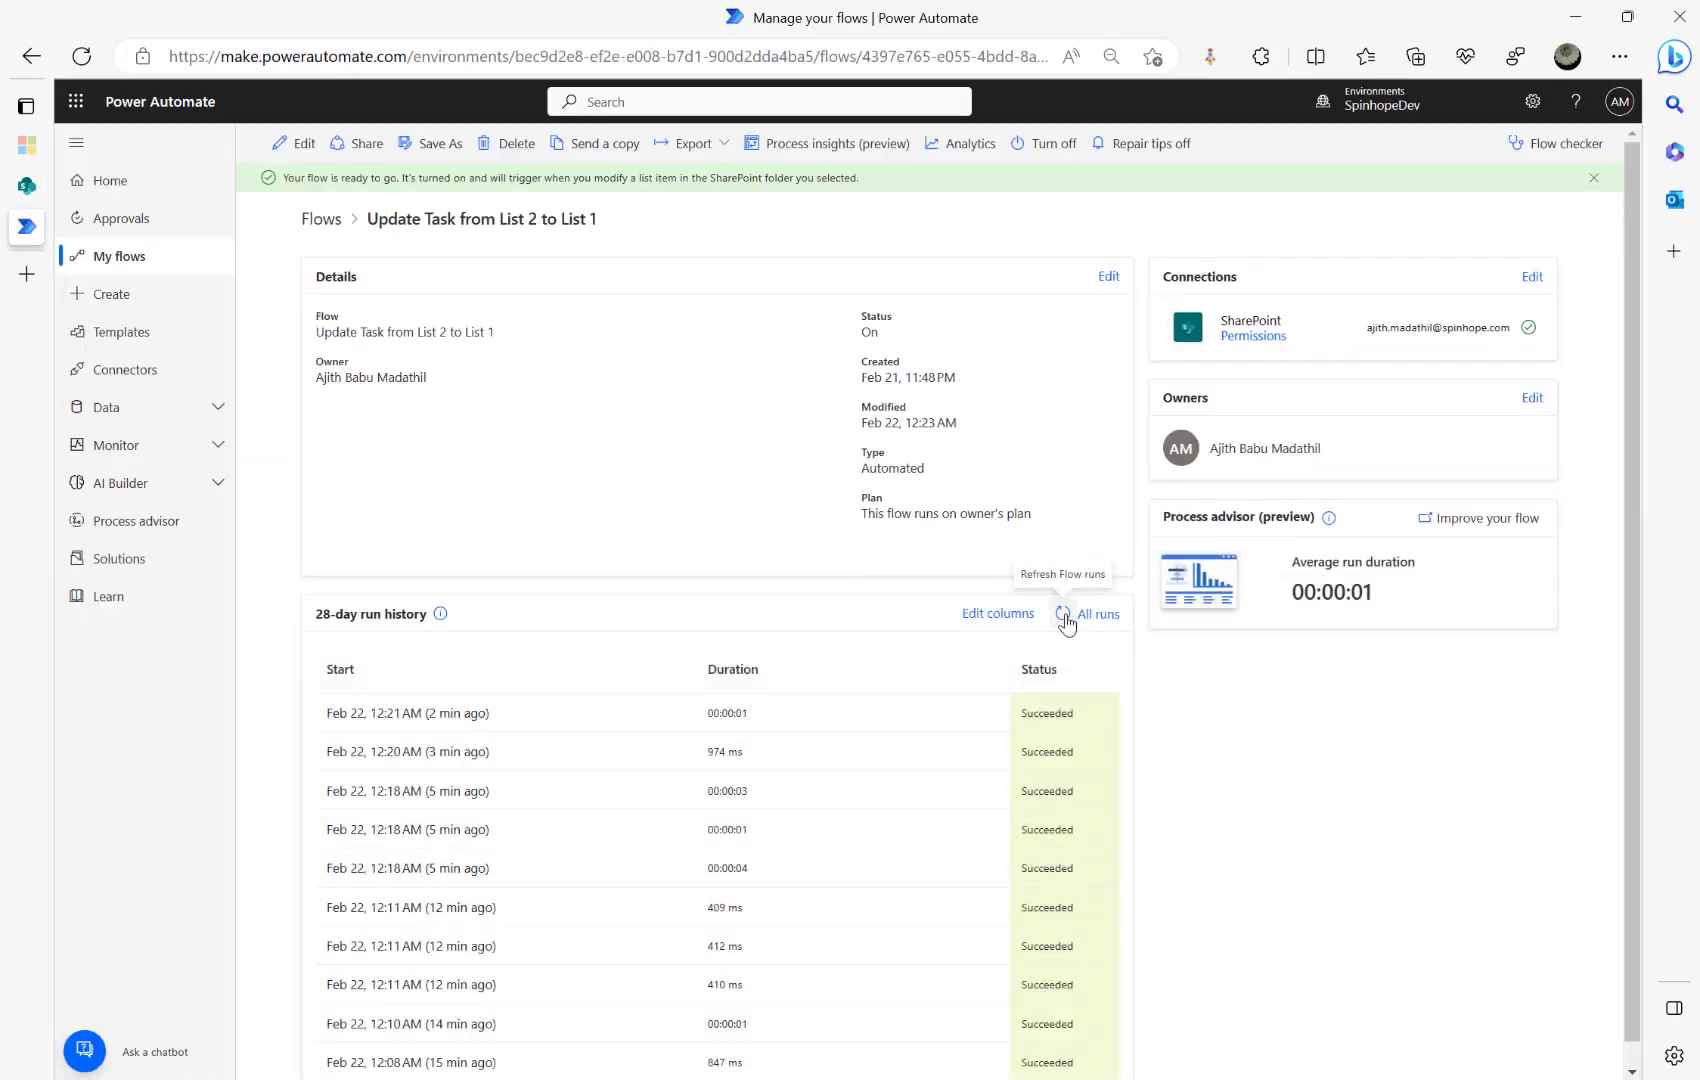
left_click(1064, 616)
left_click(1065, 617)
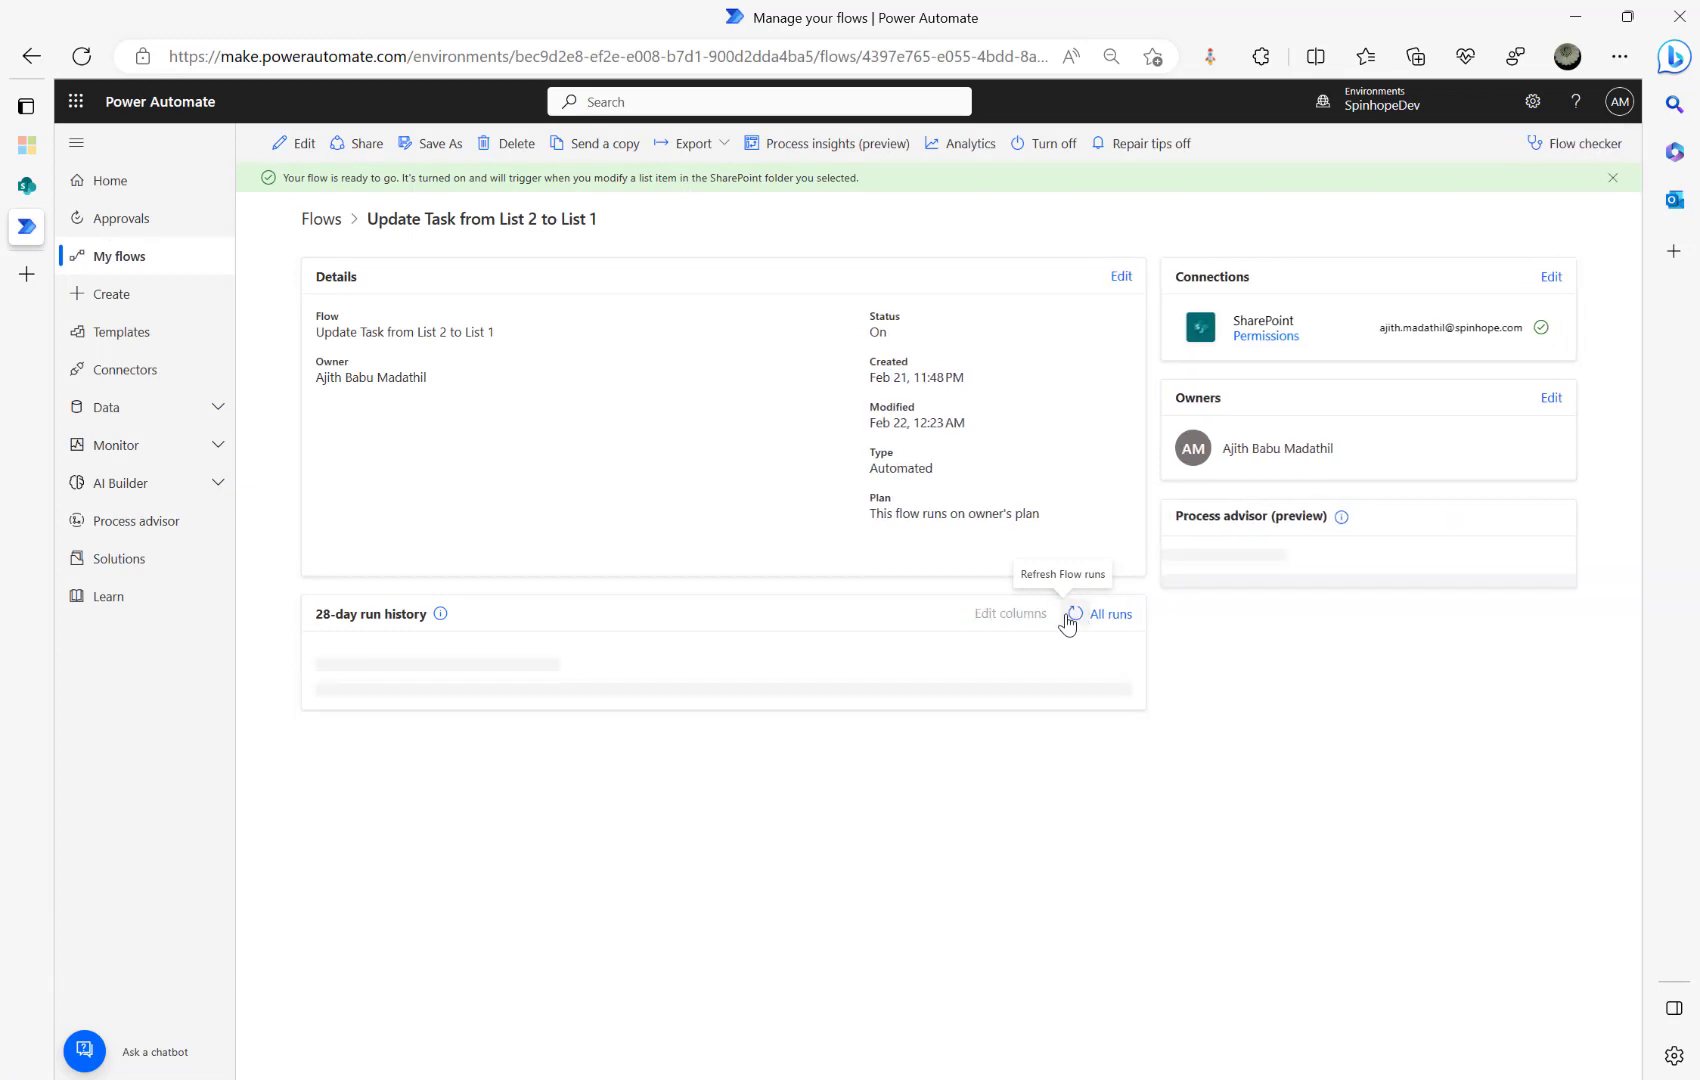
left_click(1064, 615)
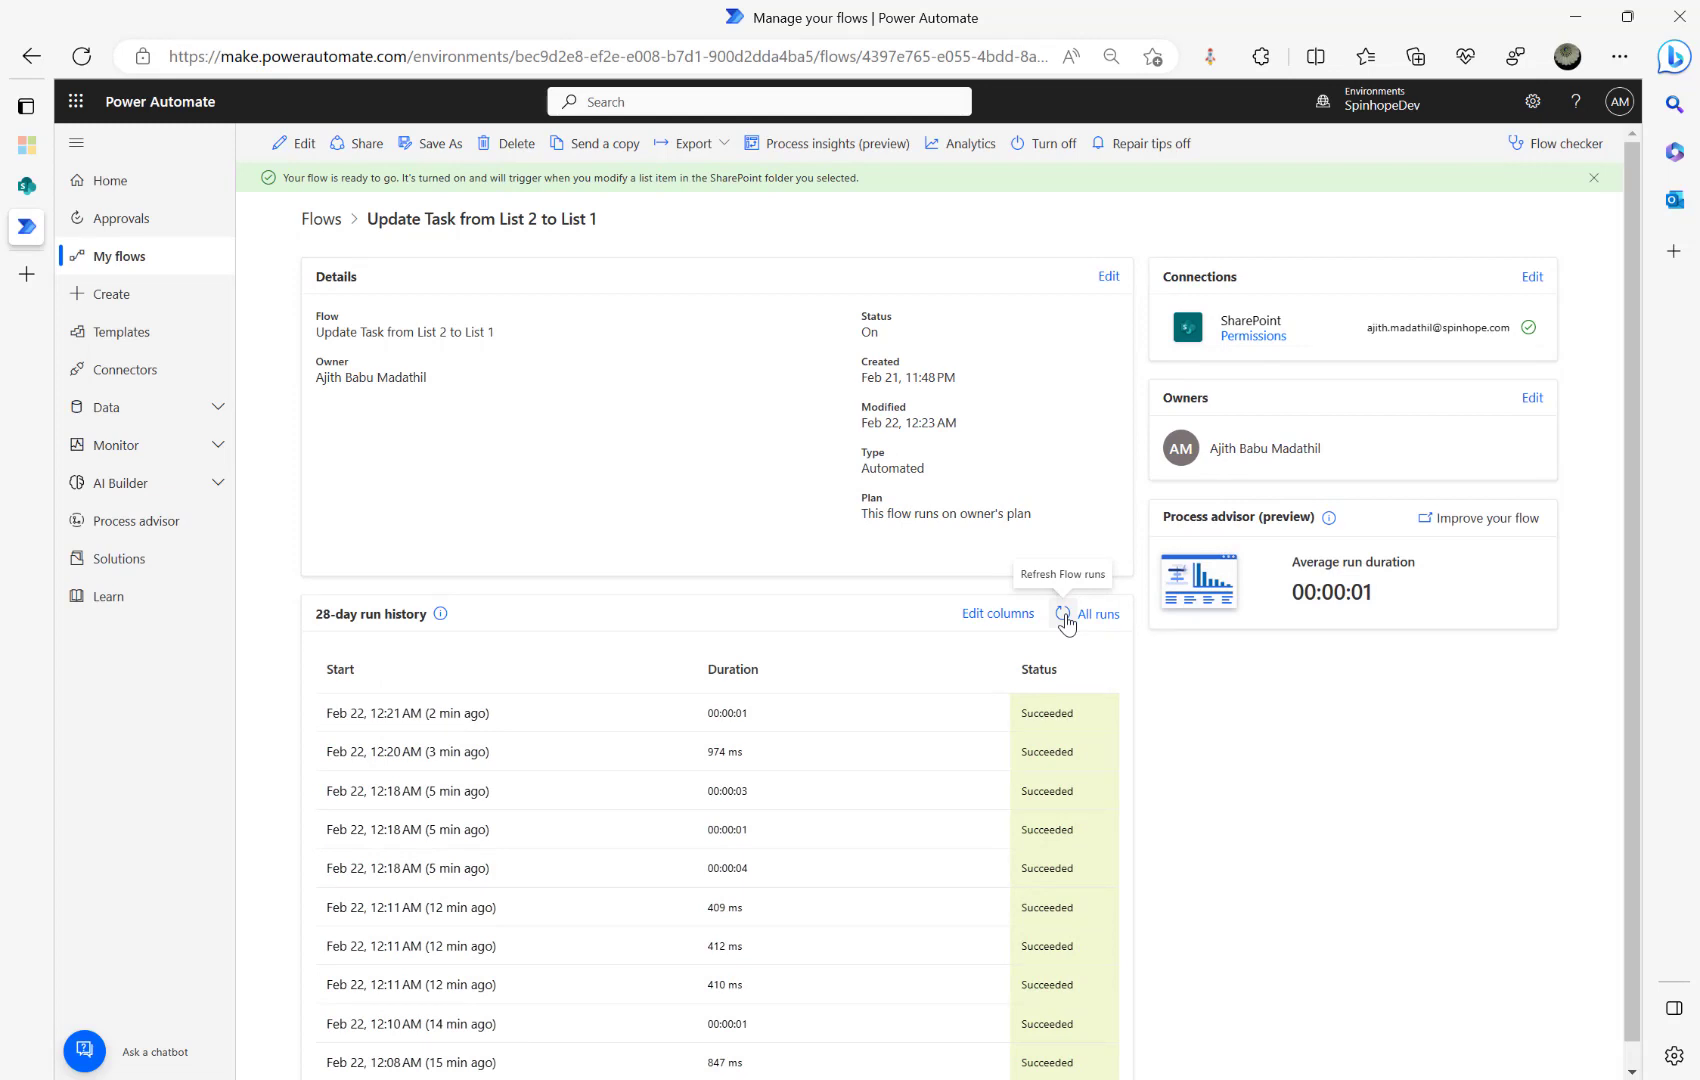
left_click(1064, 615)
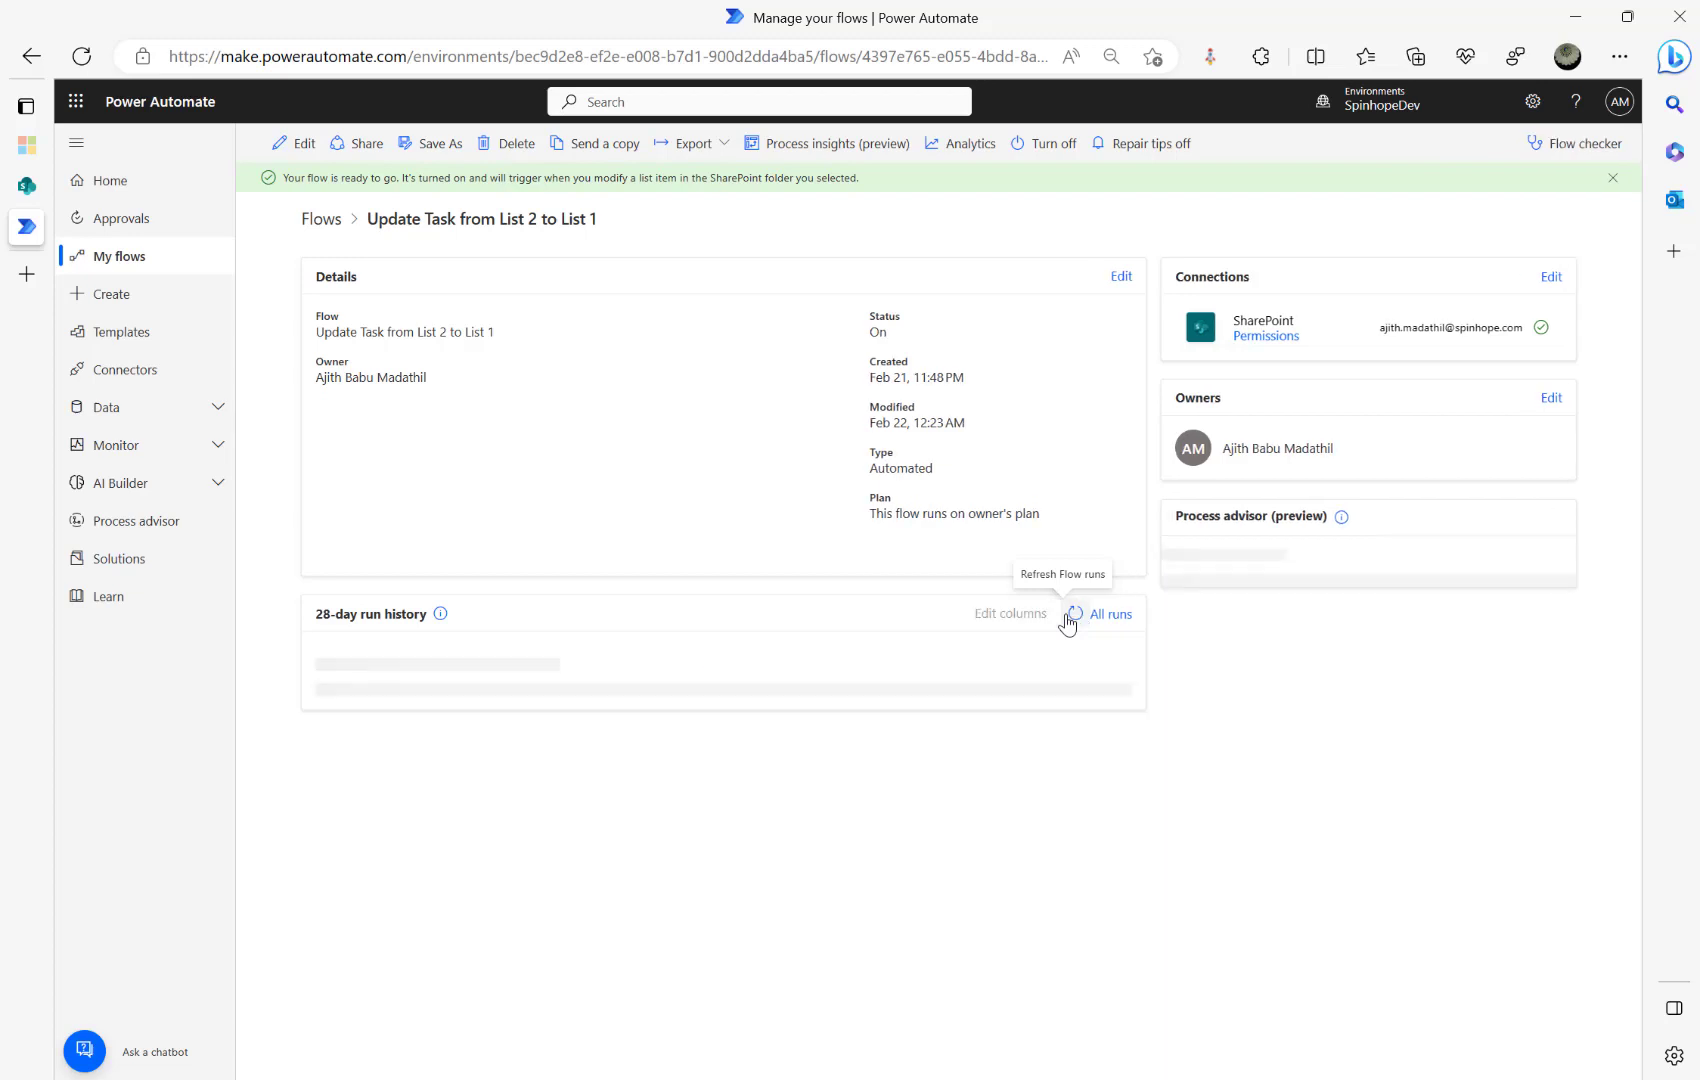
left_click(1066, 615)
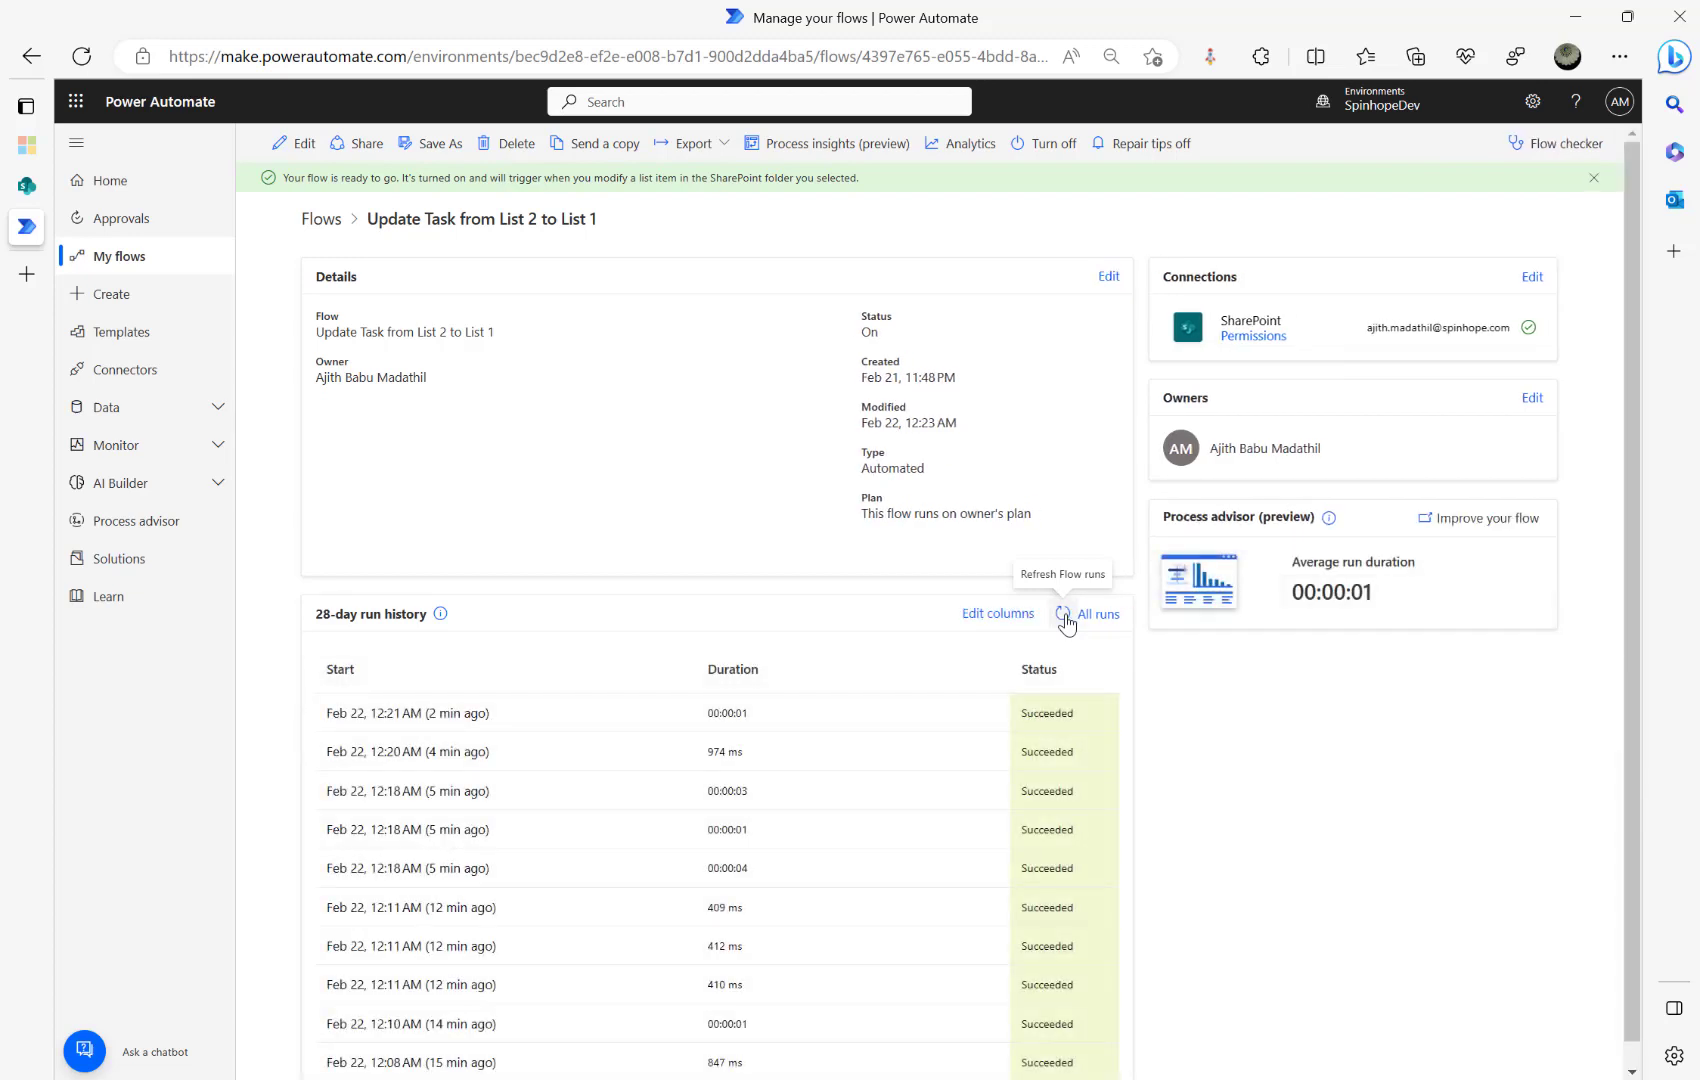
left_click(1065, 615)
left_click(1065, 615)
left_click(1065, 615)
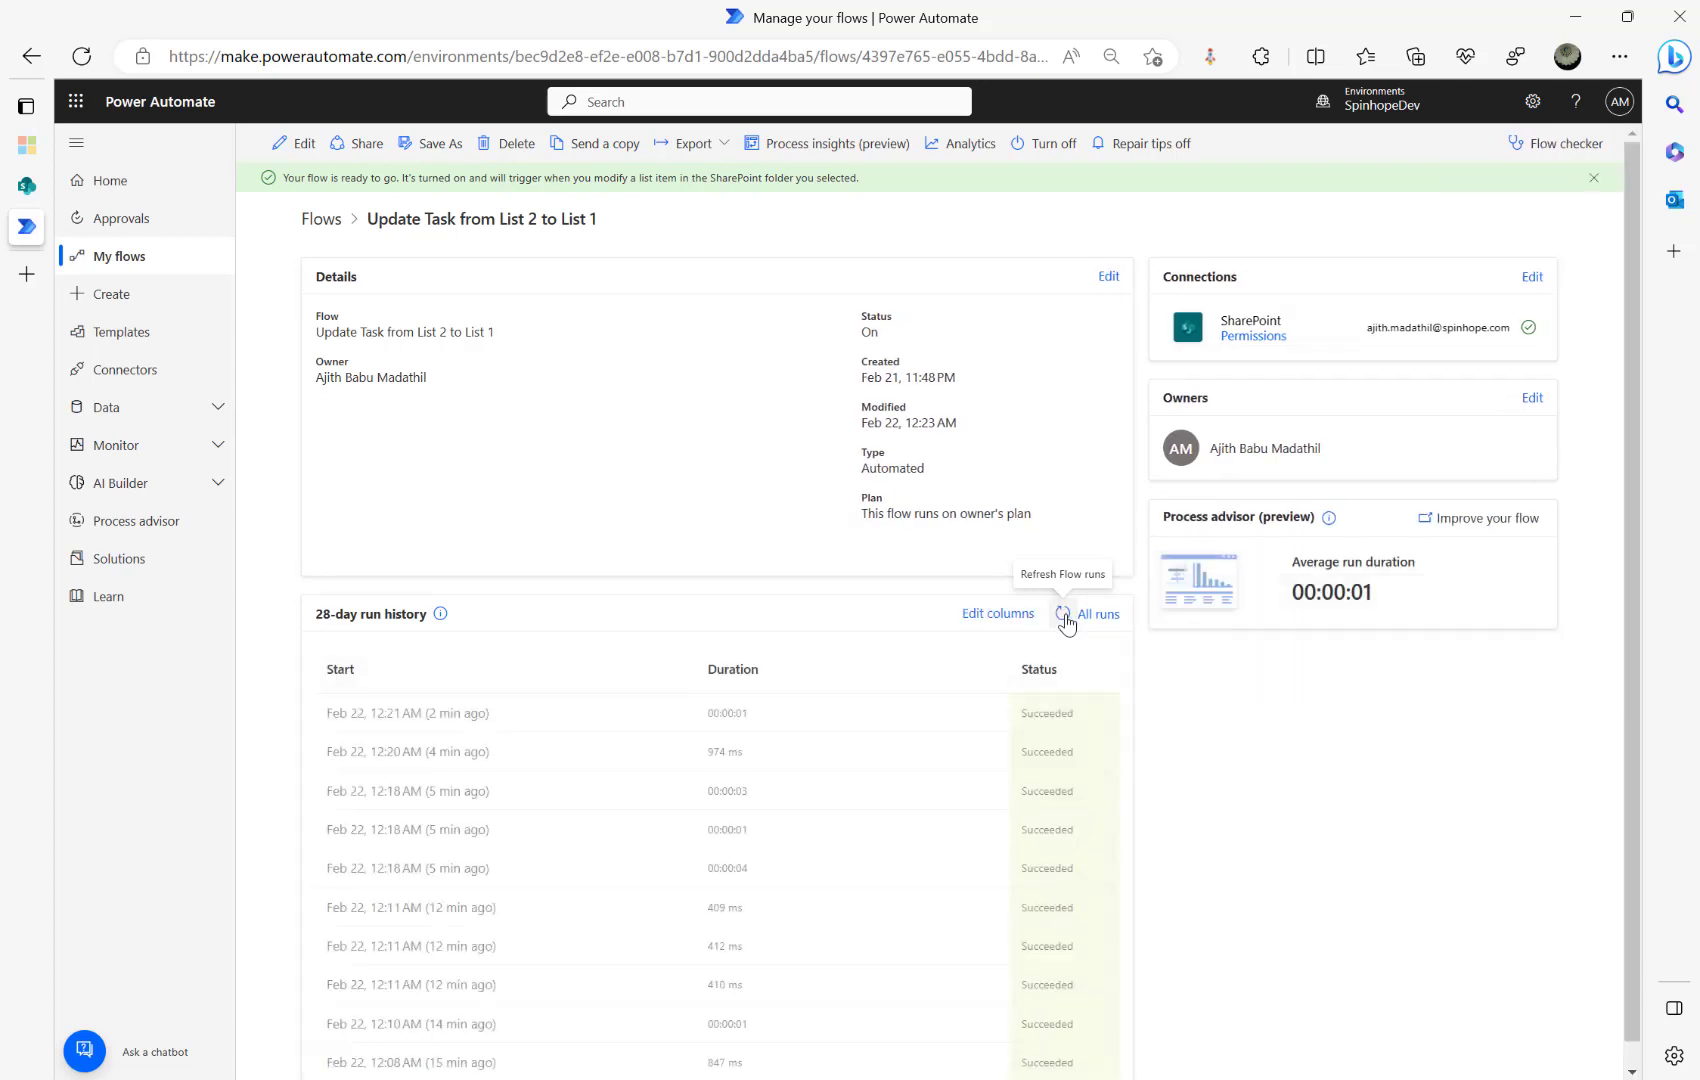
left_click(1063, 614)
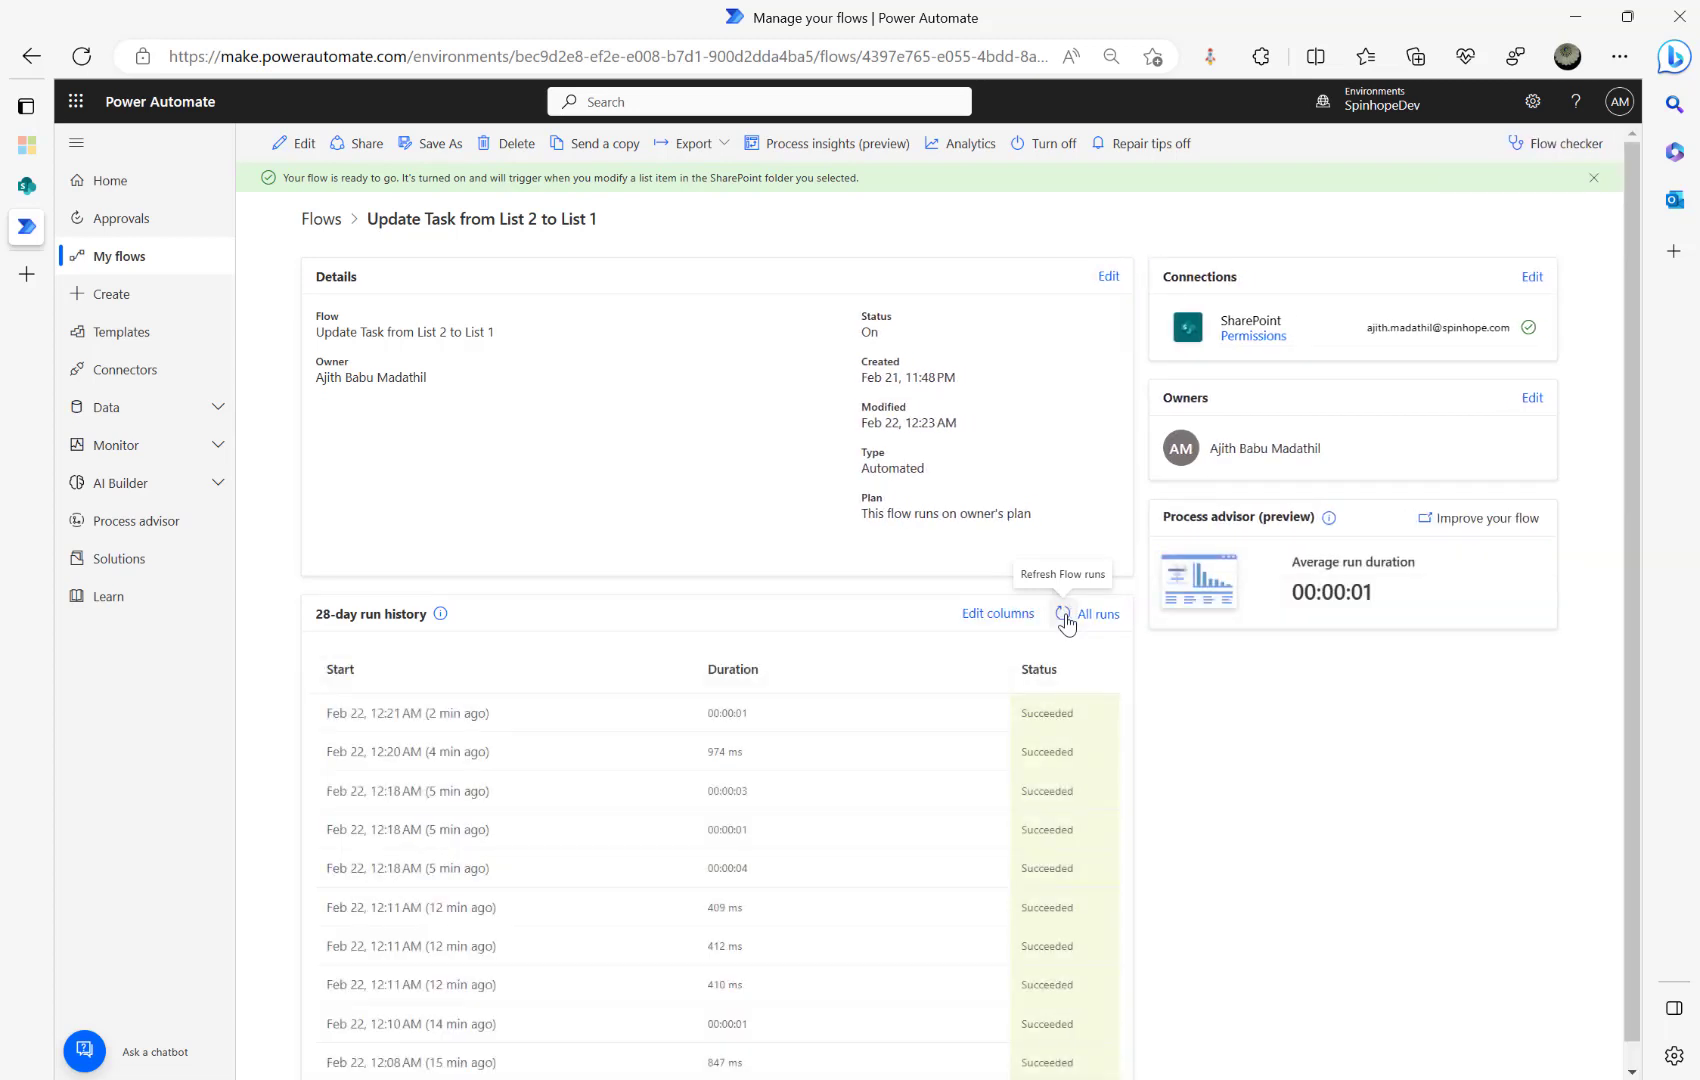
left_click(1064, 615)
left_click(1064, 615)
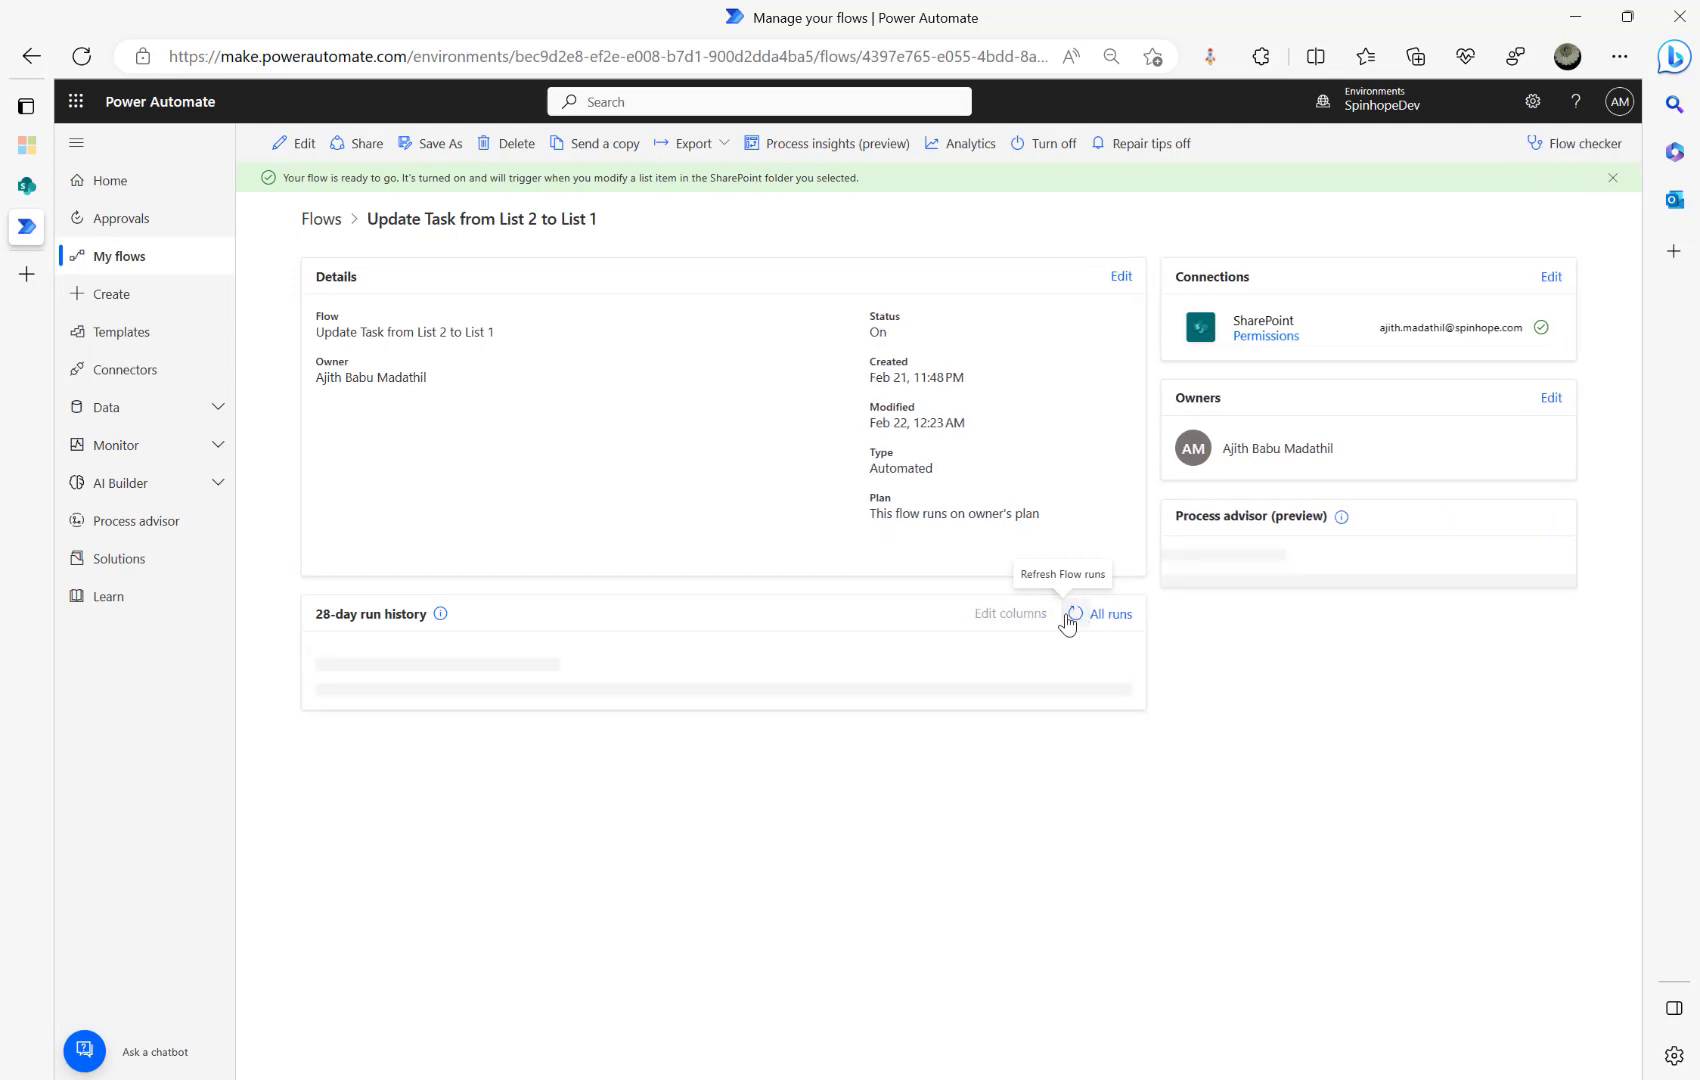
left_click(1066, 616)
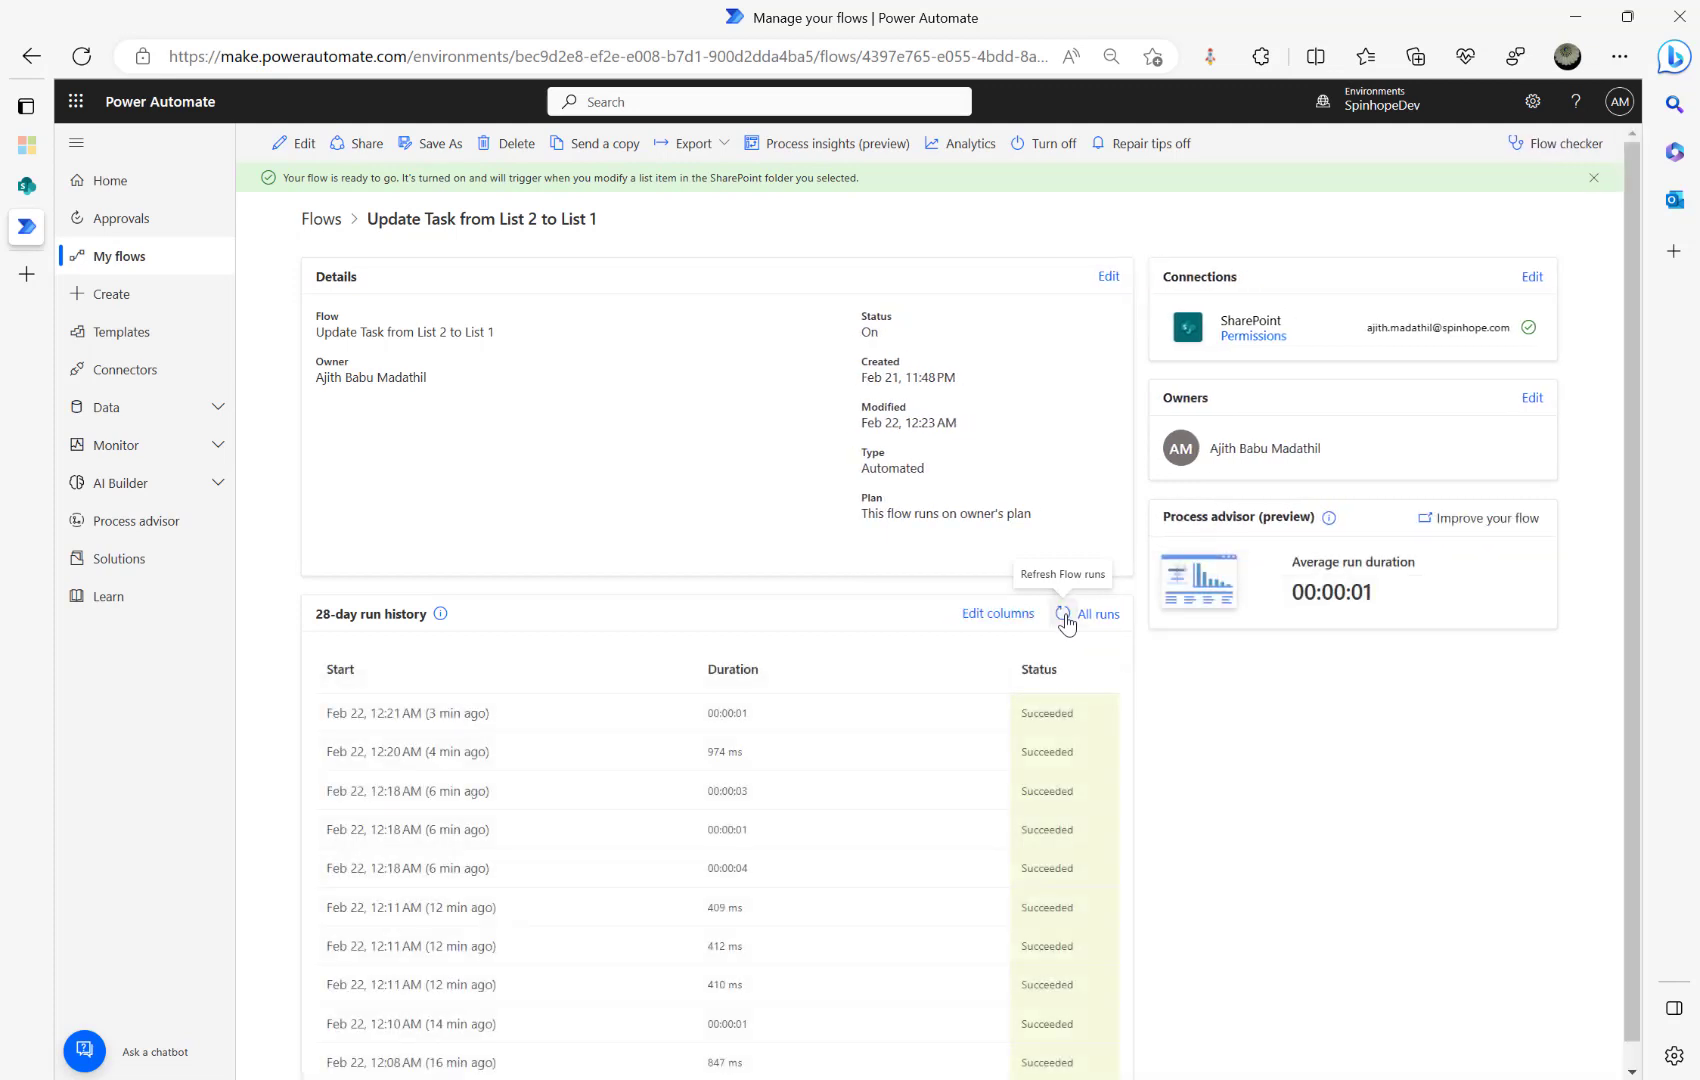
left_click(1066, 616)
left_click(1066, 616)
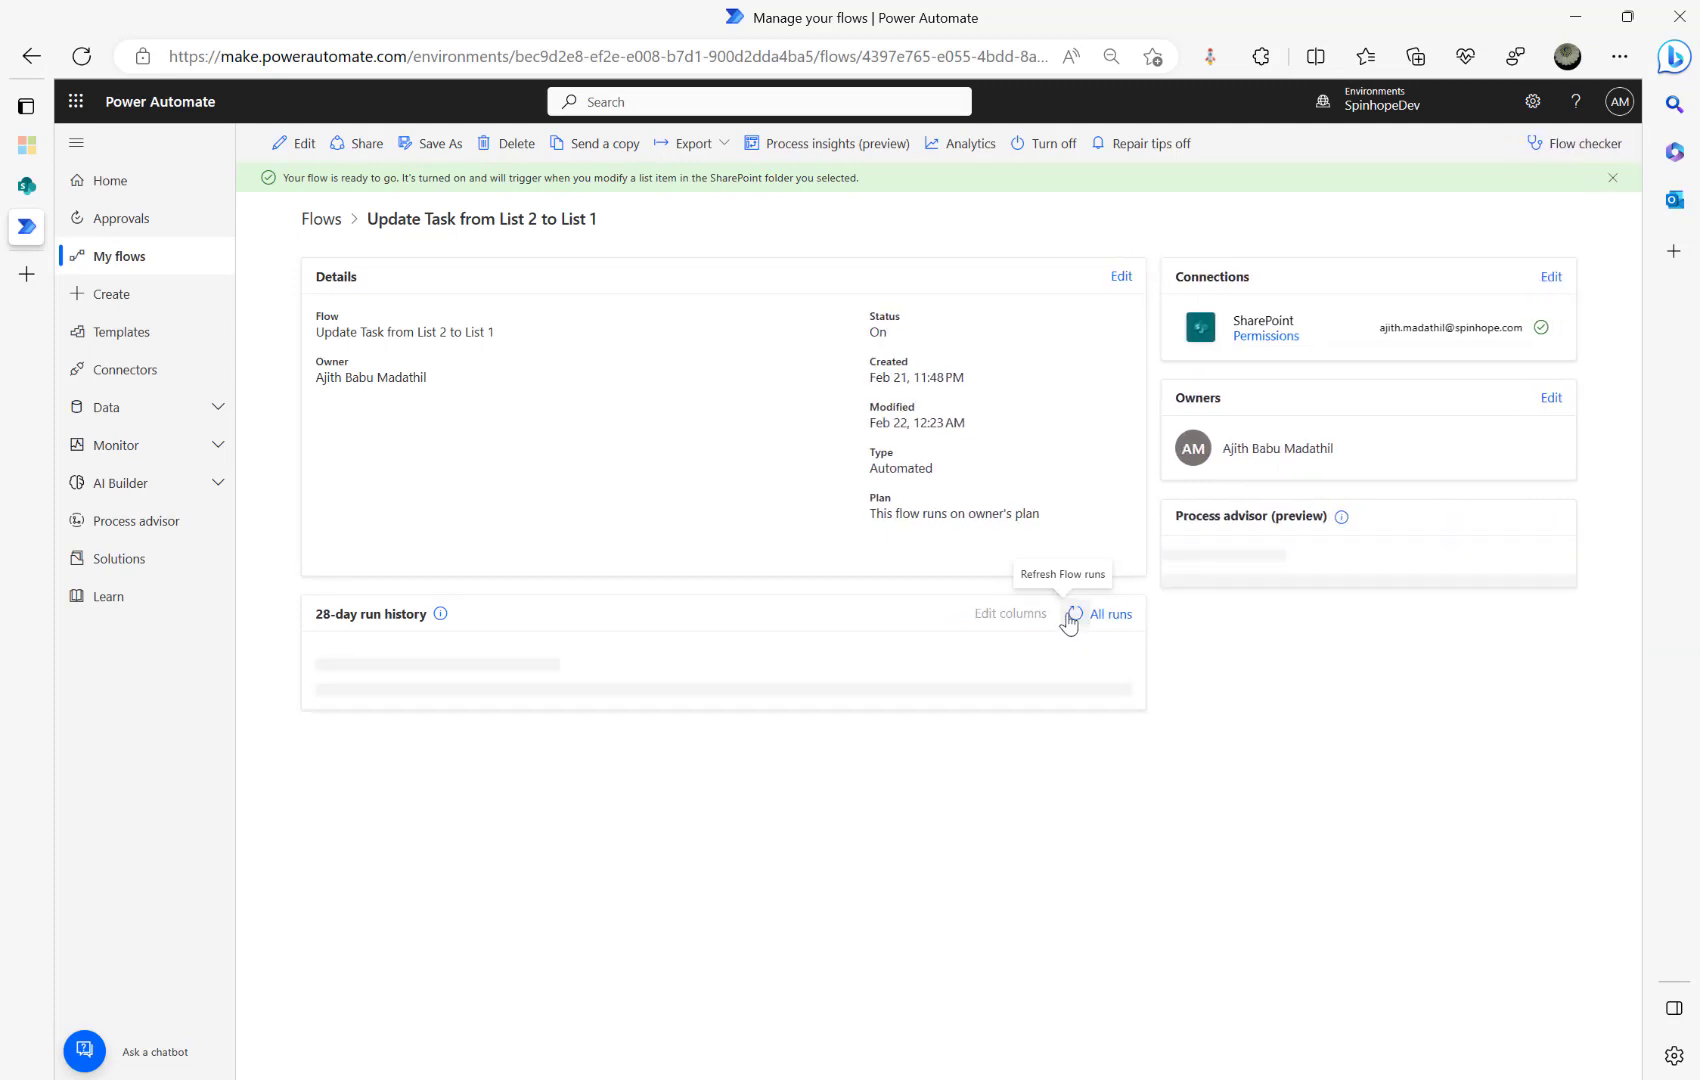
left_click(1066, 616)
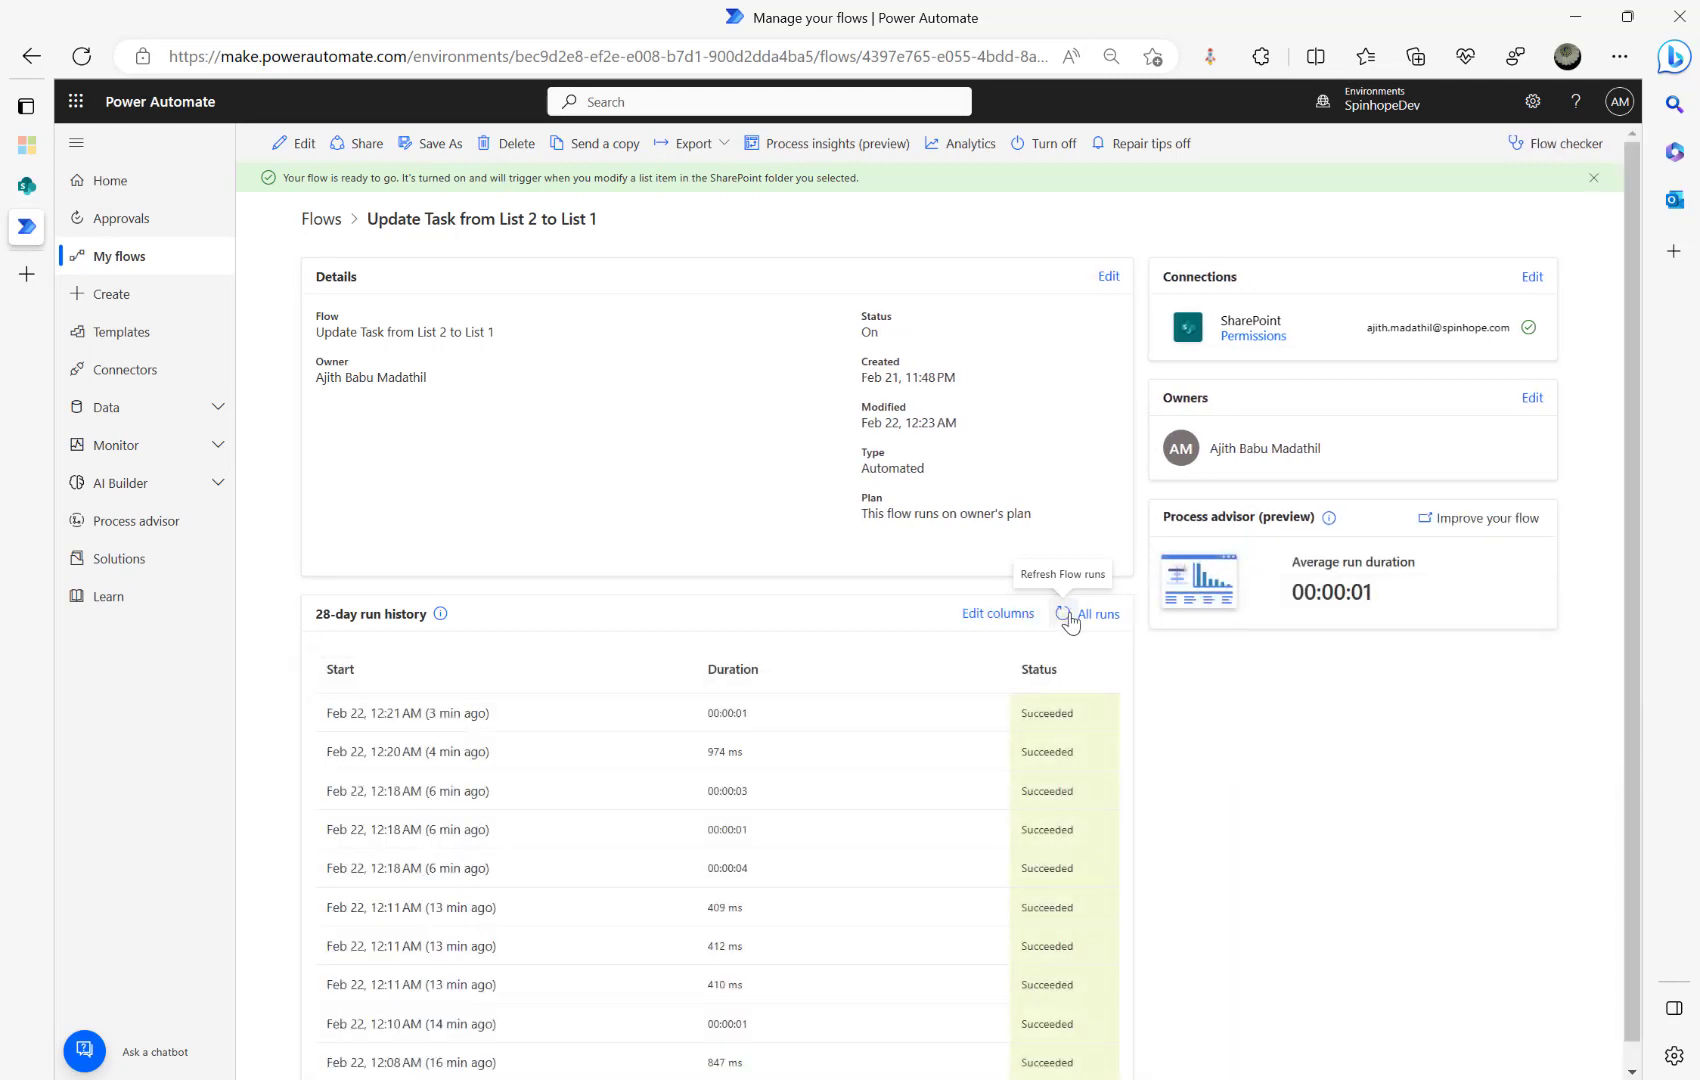
left_click(1066, 616)
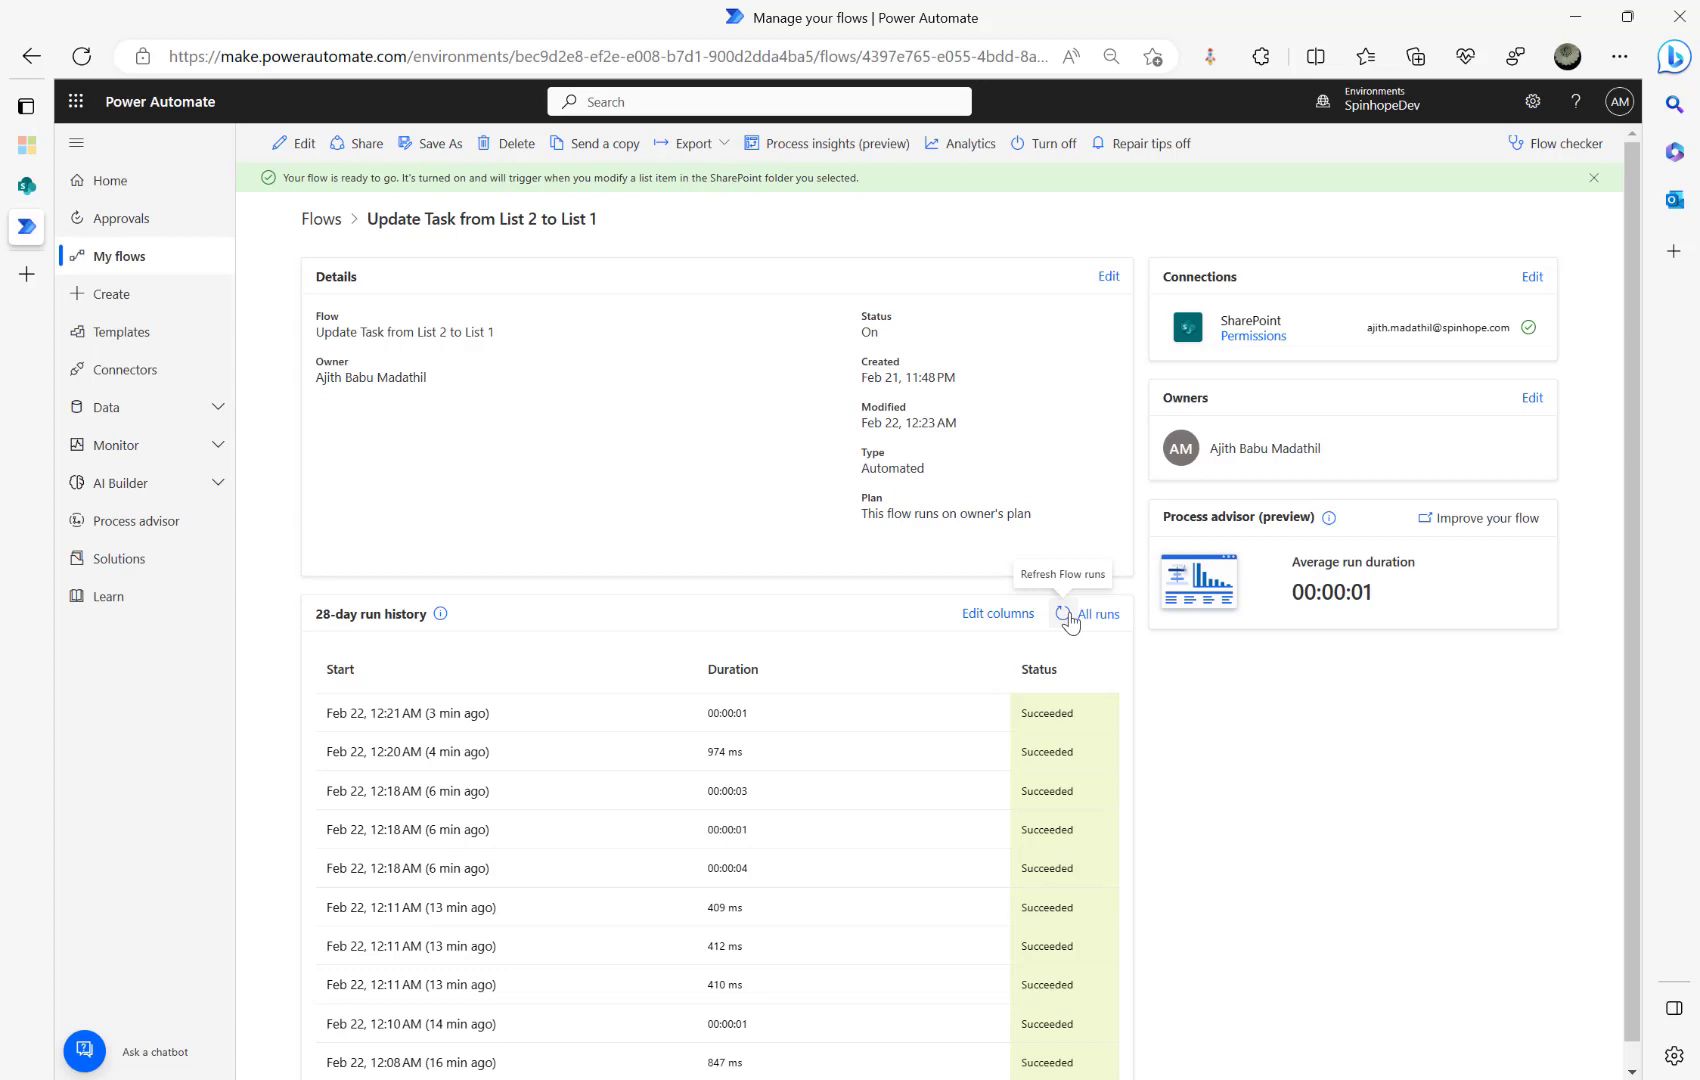
left_click(1066, 616)
left_click(1066, 616)
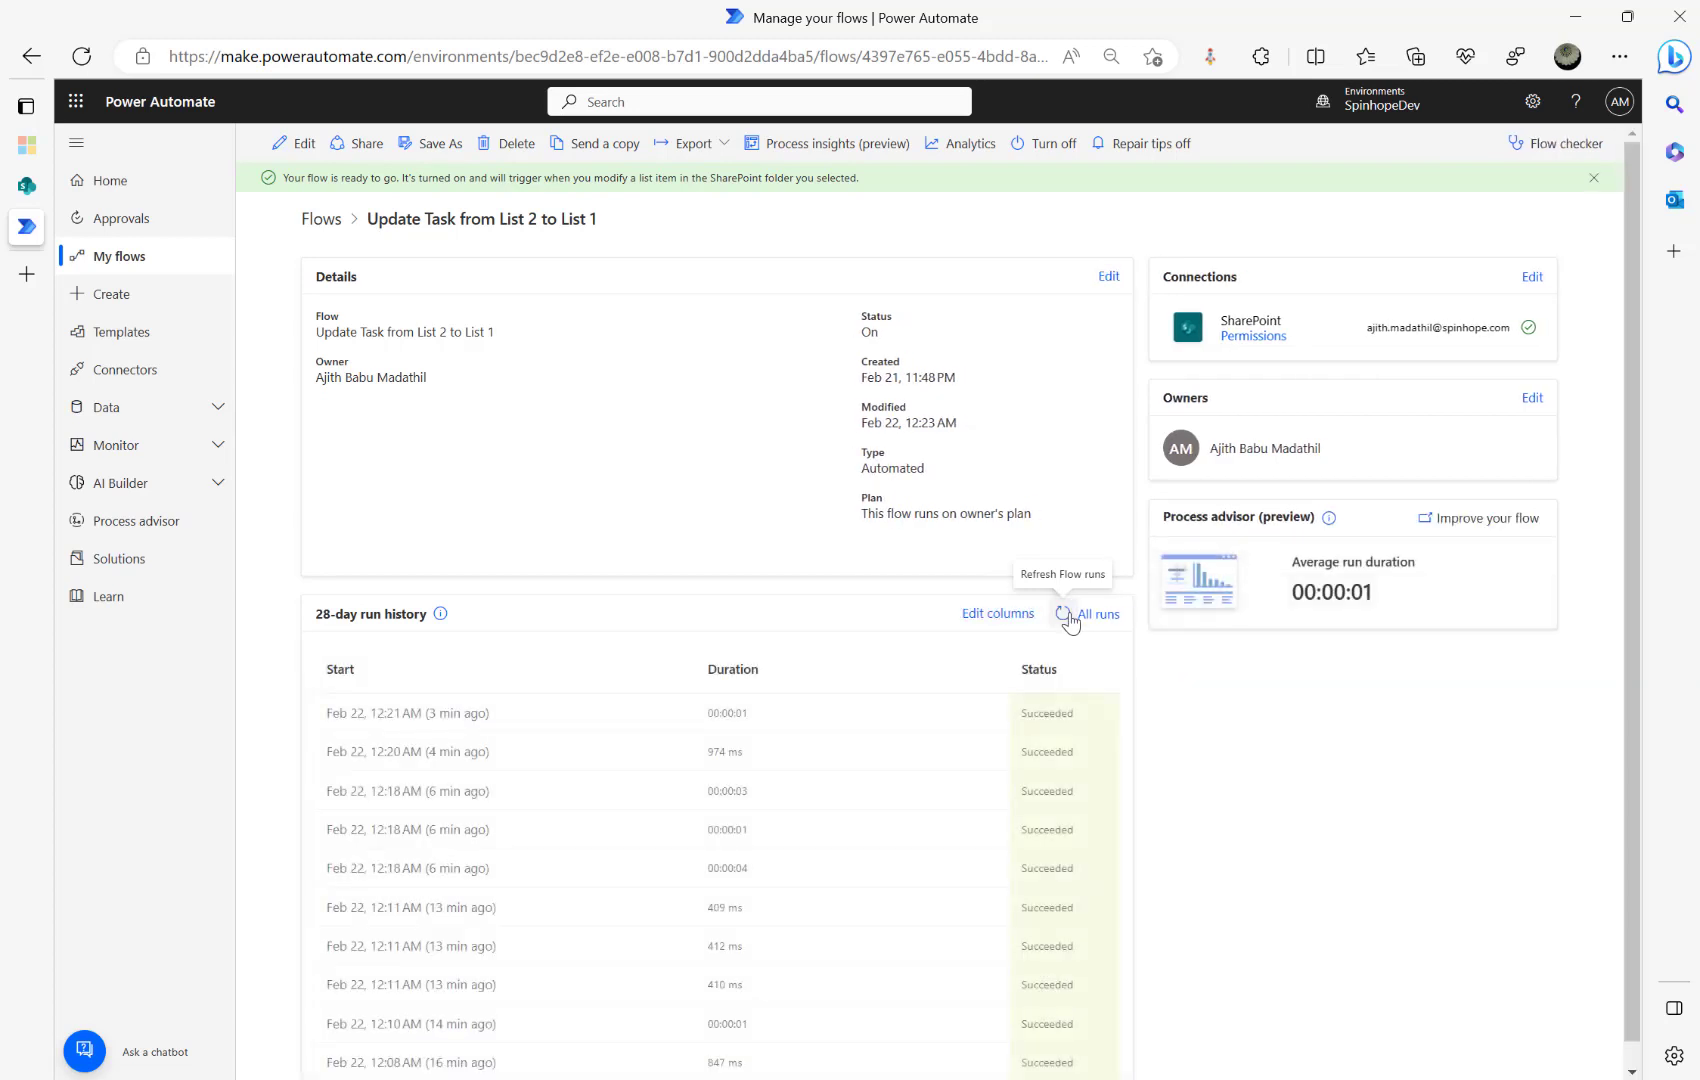
left_click(1066, 616)
left_click(1066, 616)
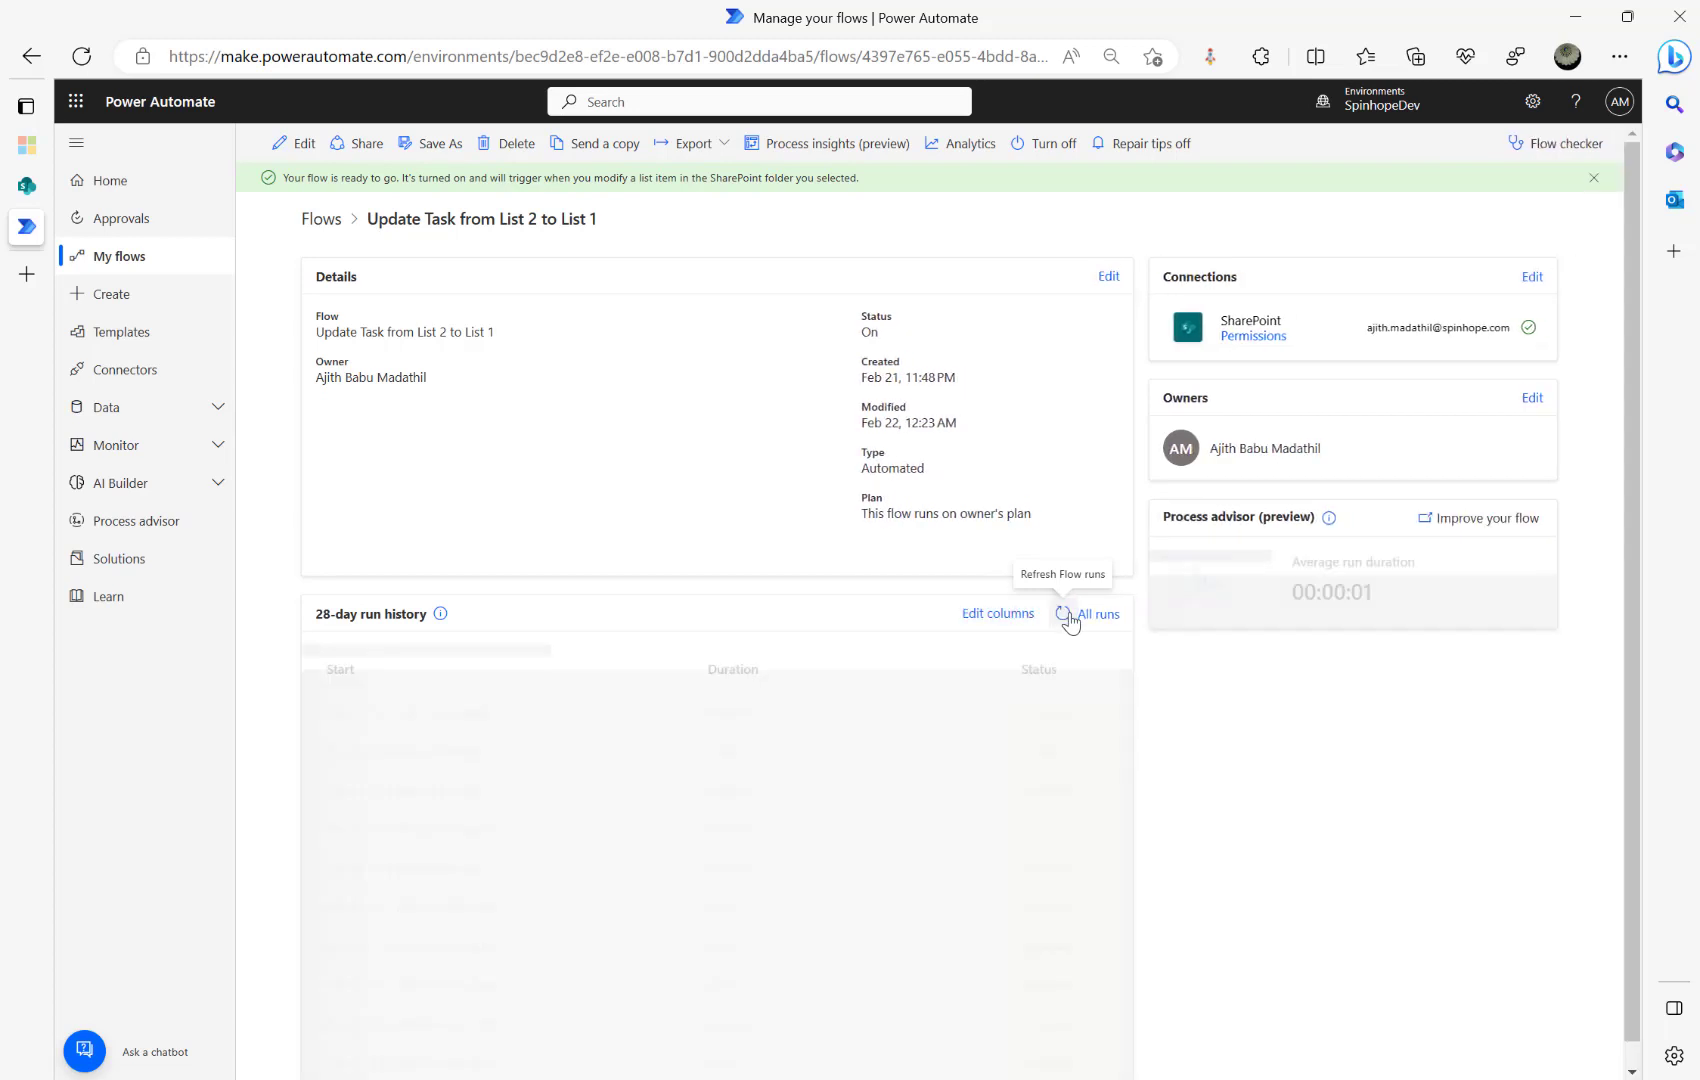
left_click(1066, 616)
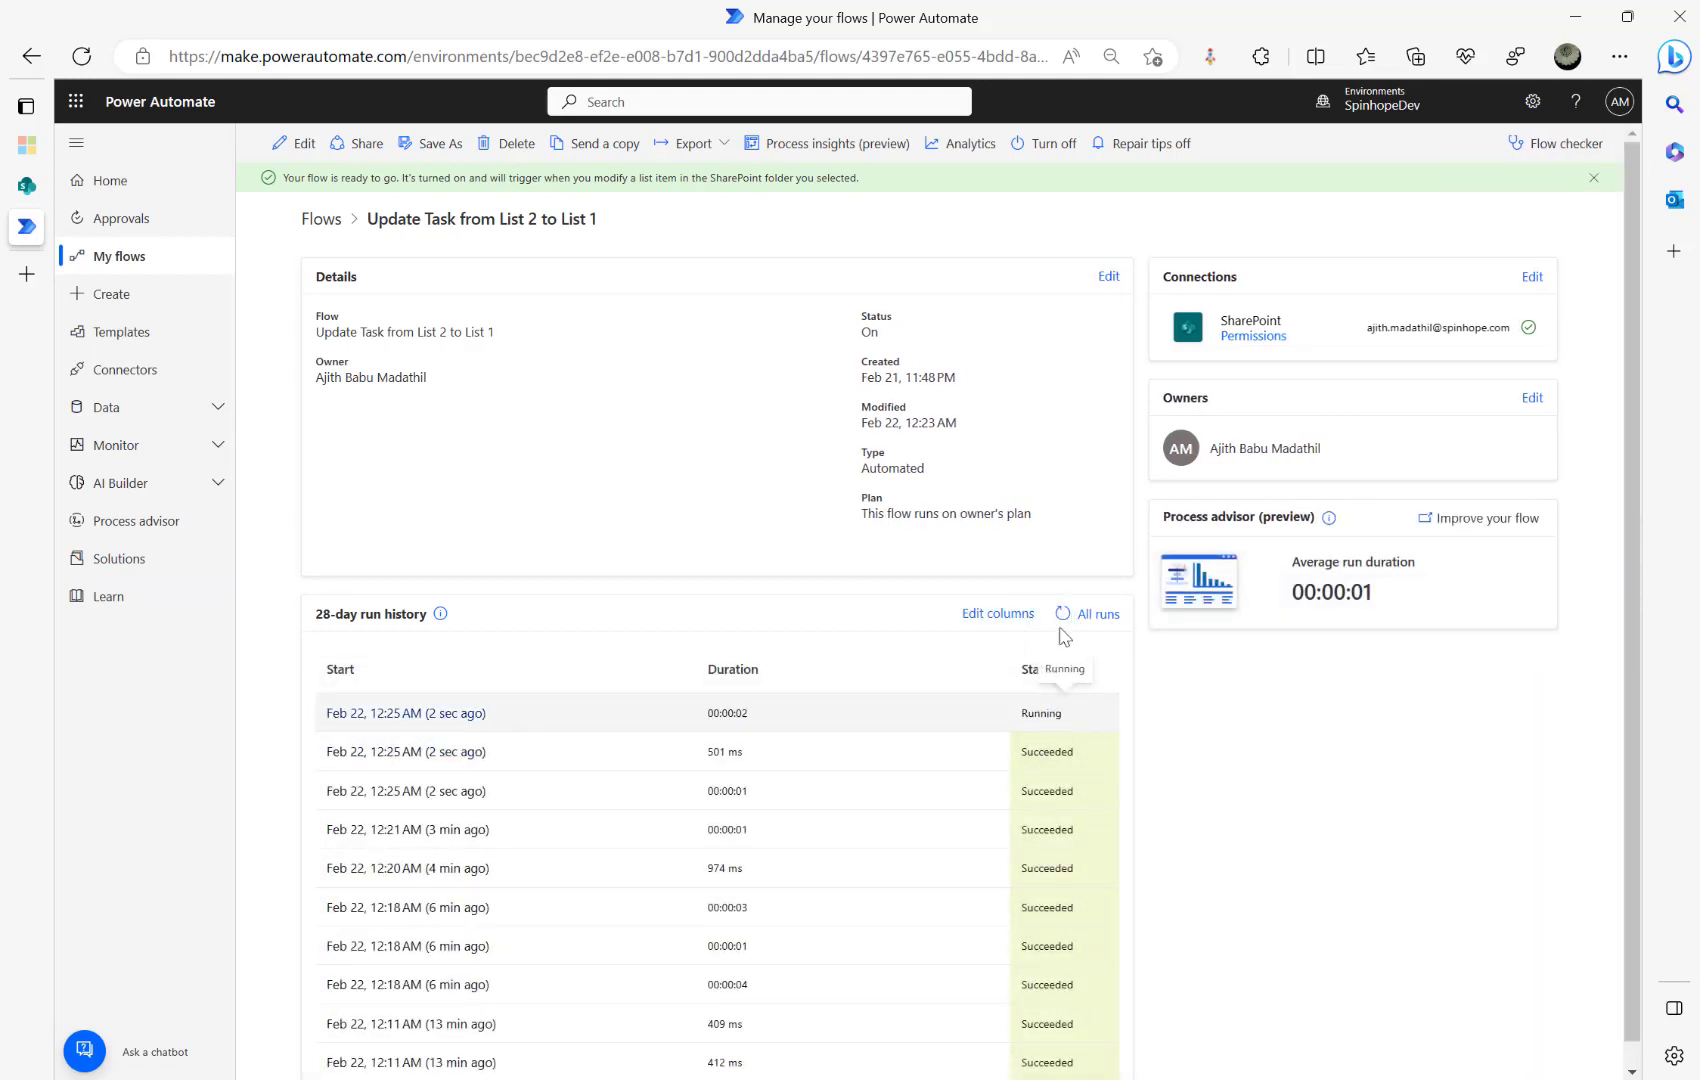
left_click(1066, 616)
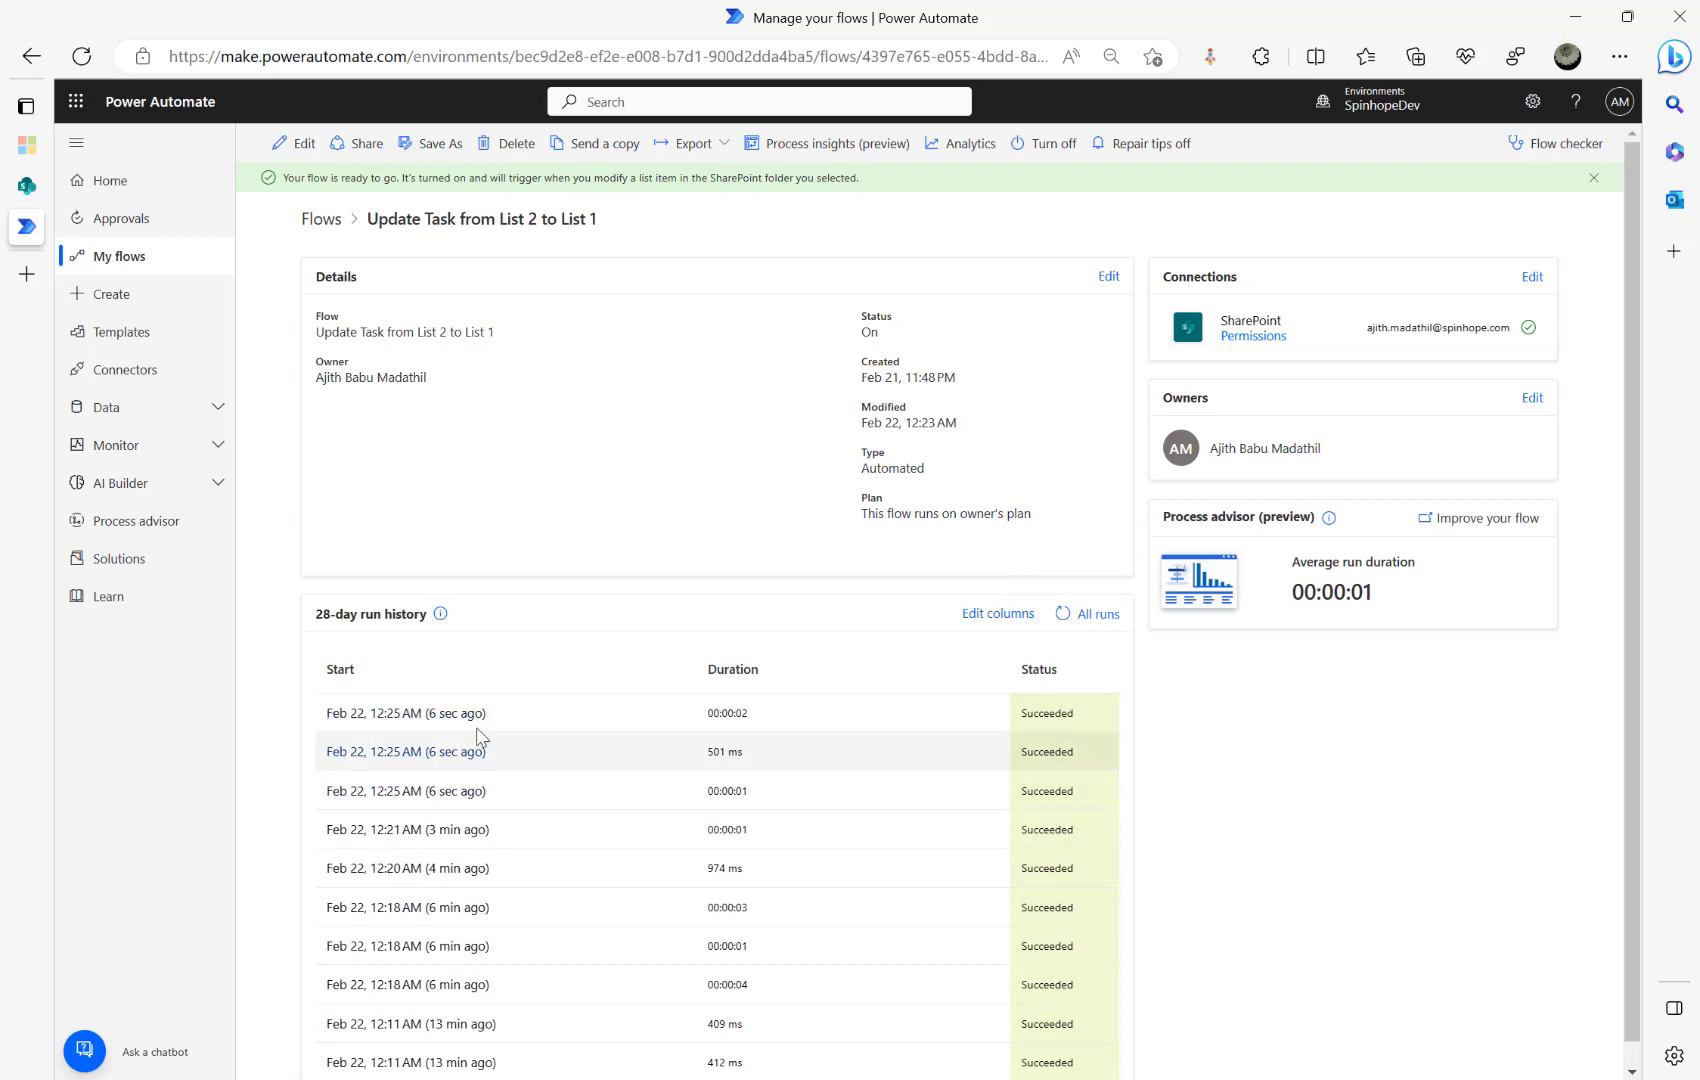
left_click(1063, 614)
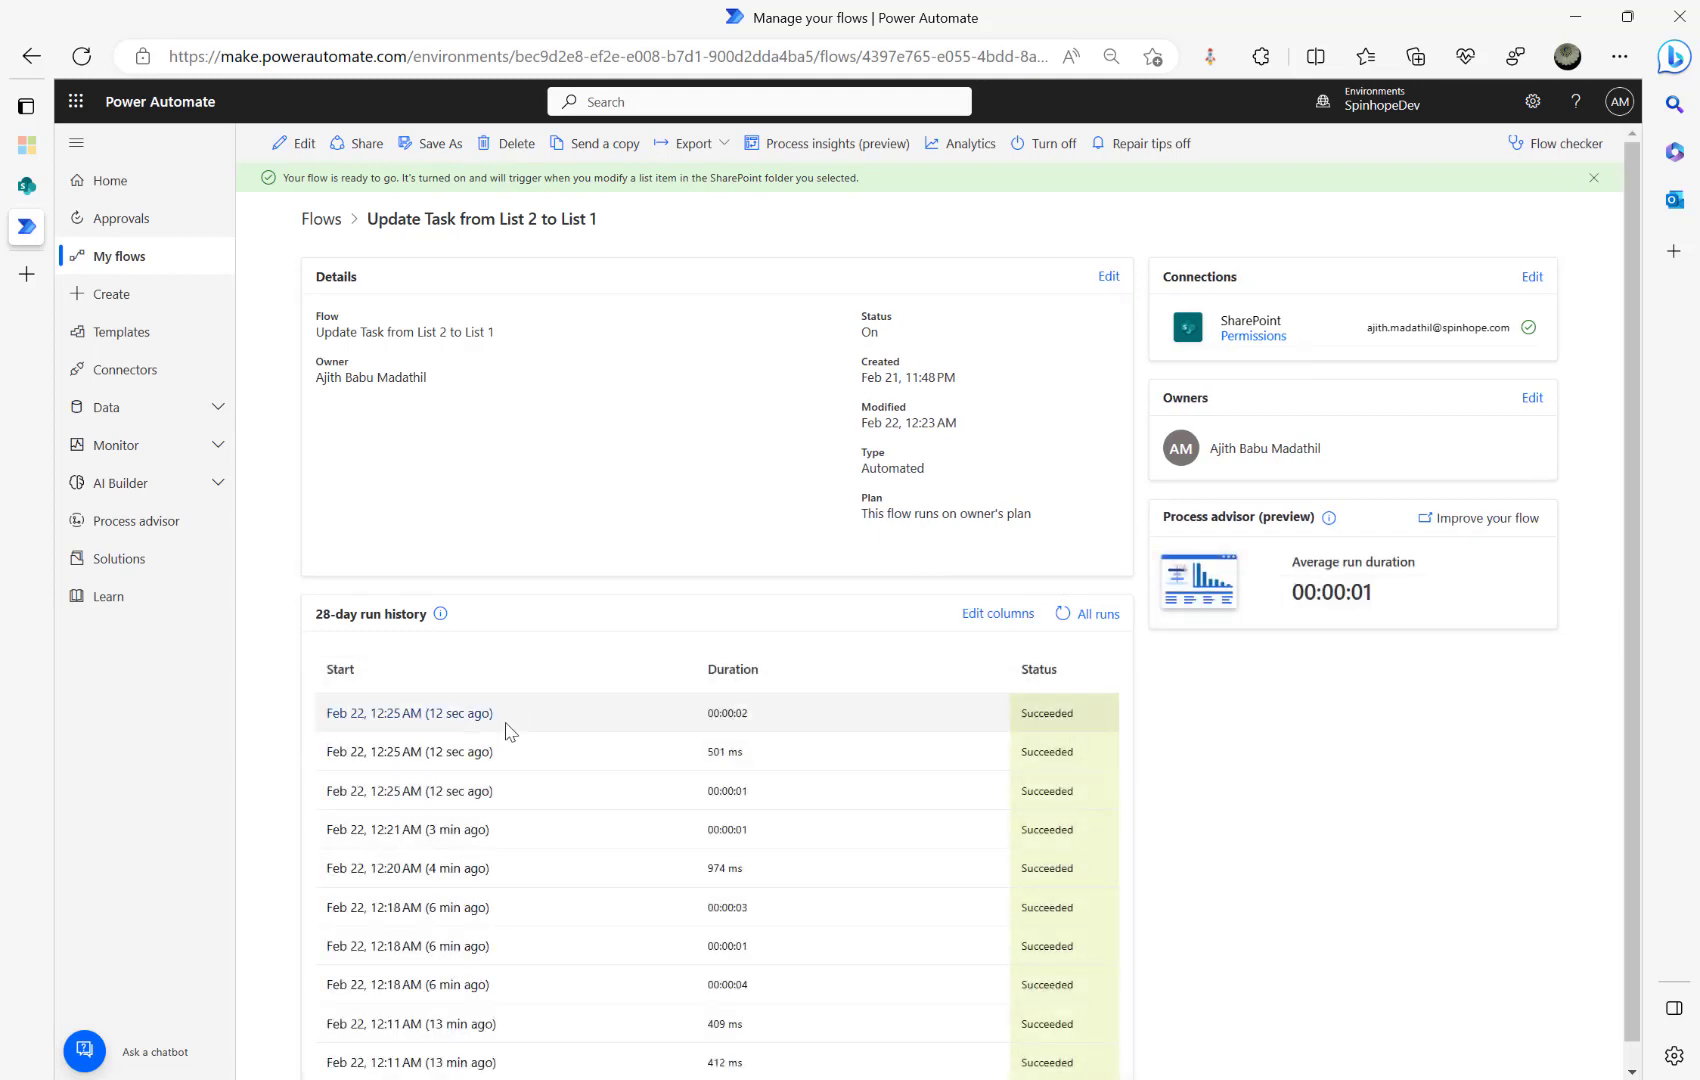
Step: Switch to SharePoint and refresh List1 to check the entry for User2
left_click(34, 194)
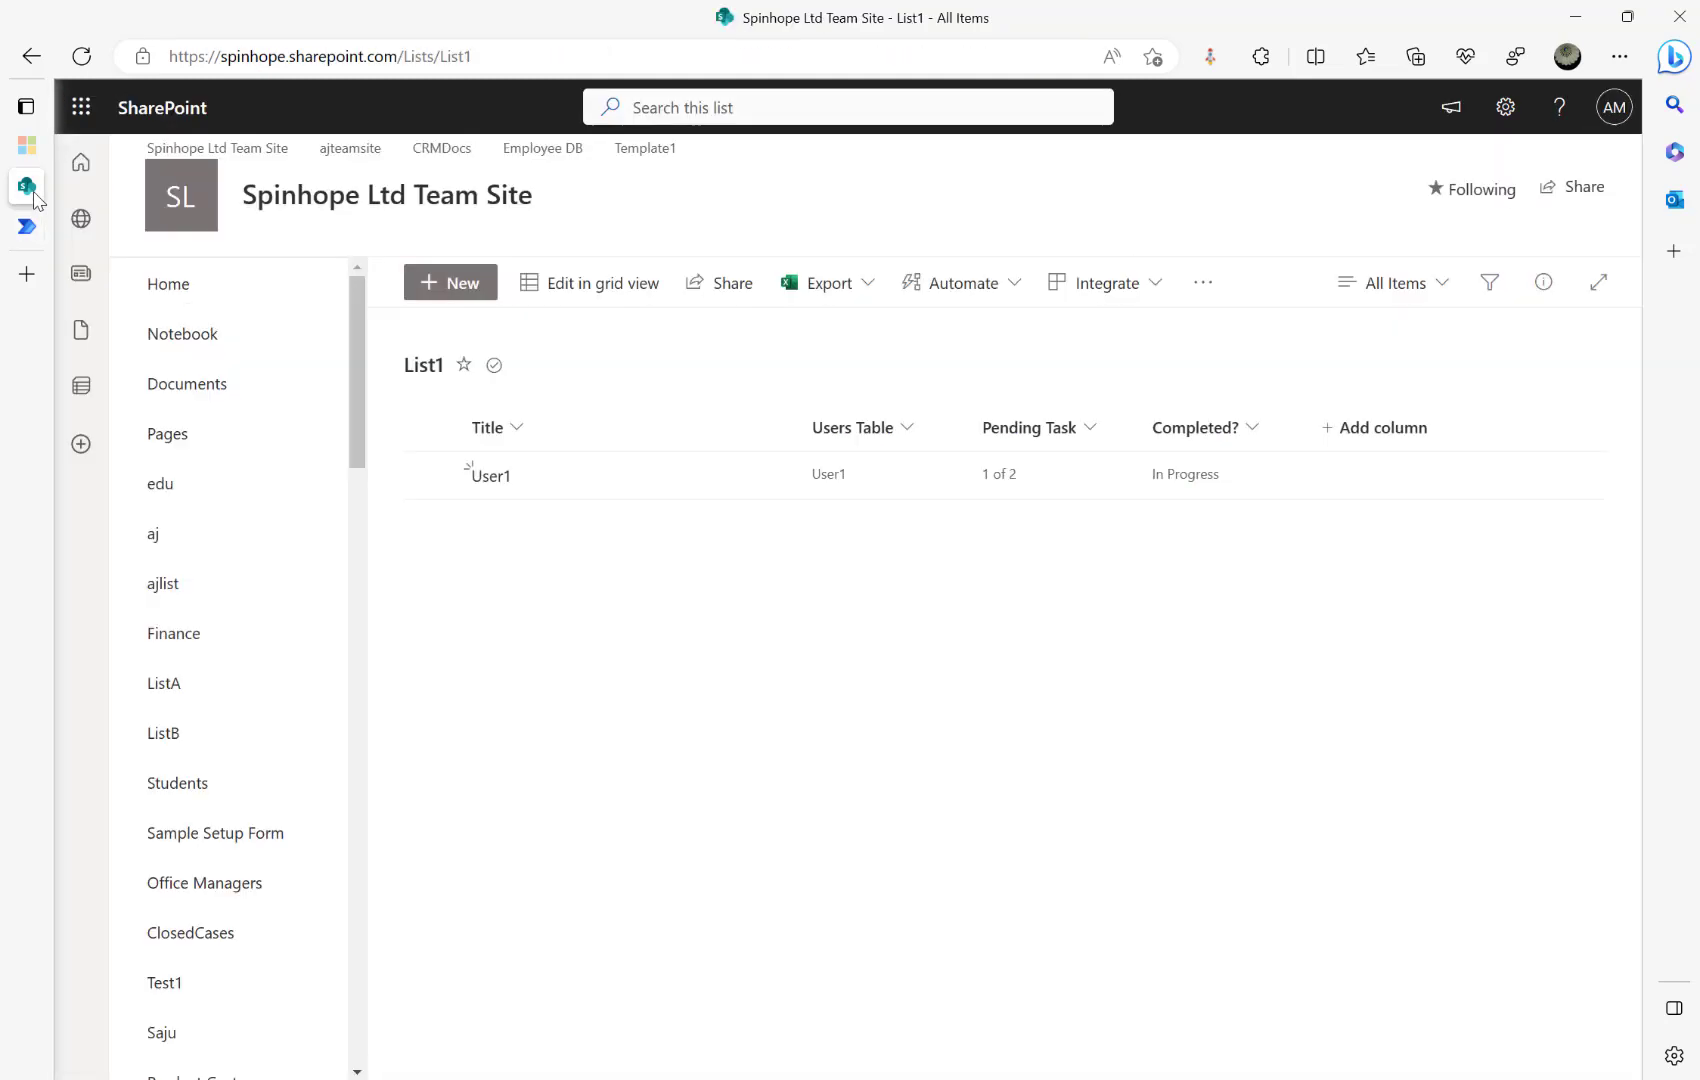
left_click(81, 56)
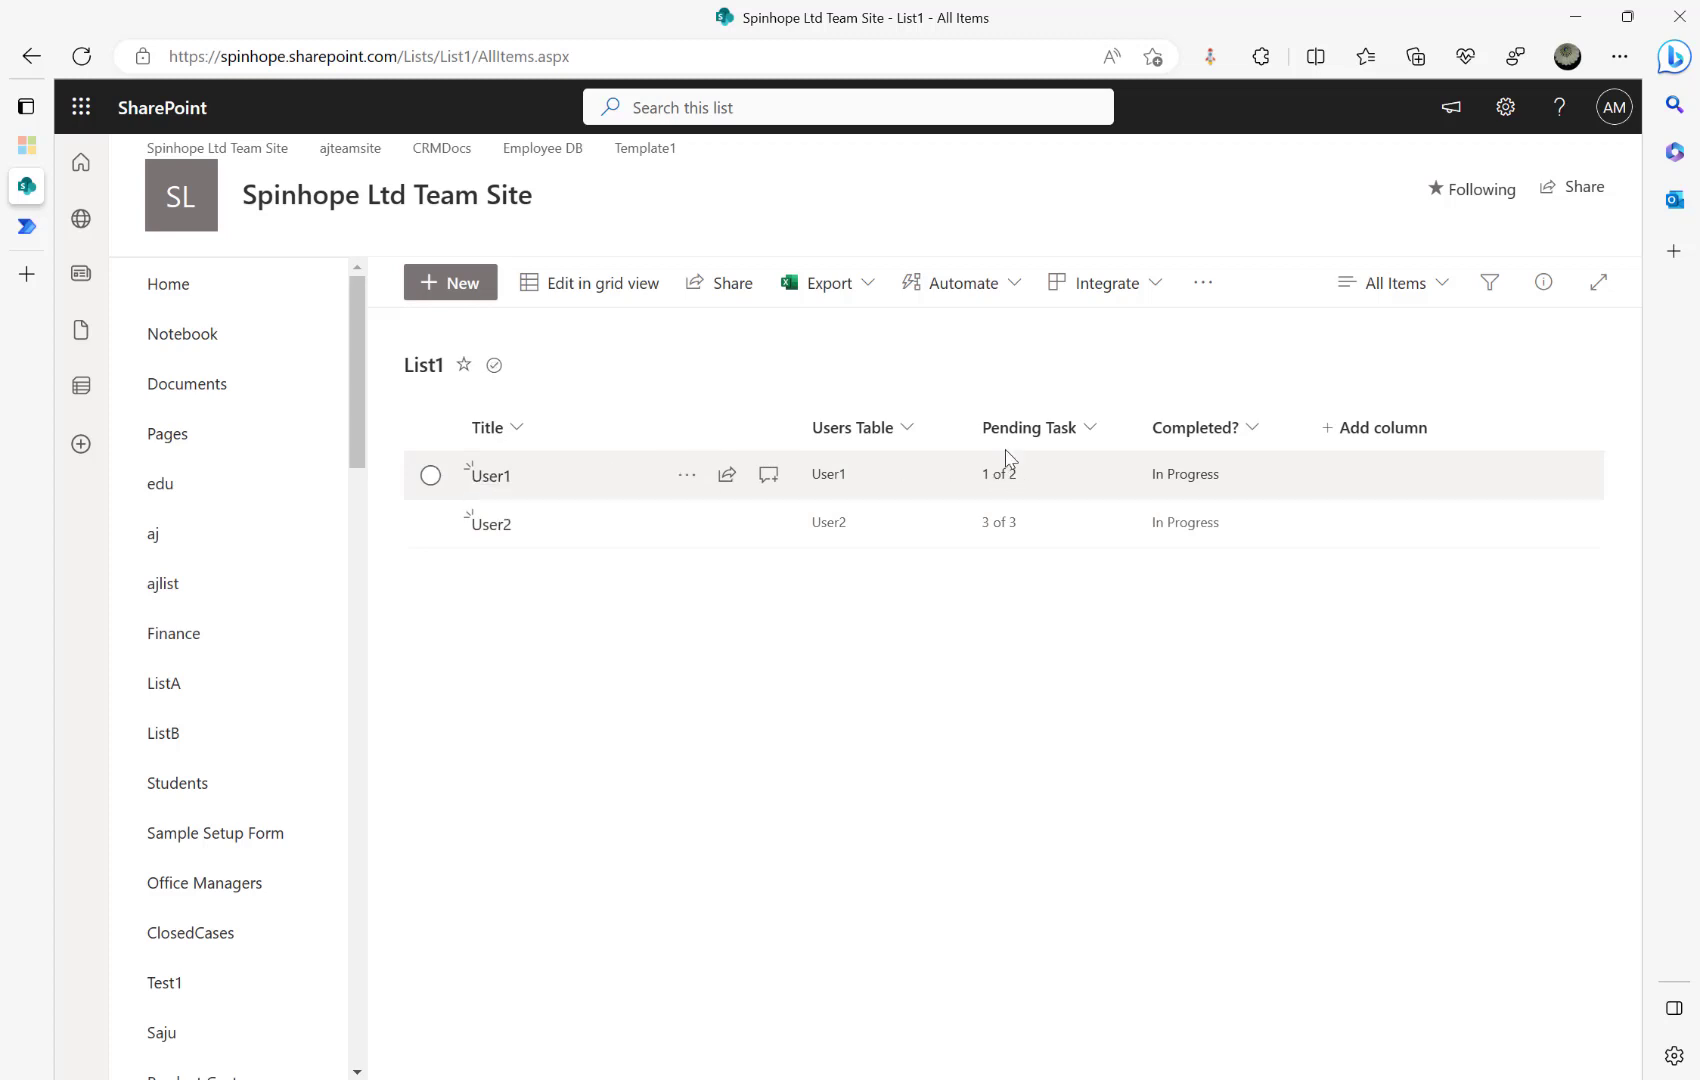
Step: Open List2 and save User1's Task2 item with its status set to Completed
left_click_drag(463, 57, 1296, 80)
type("2")
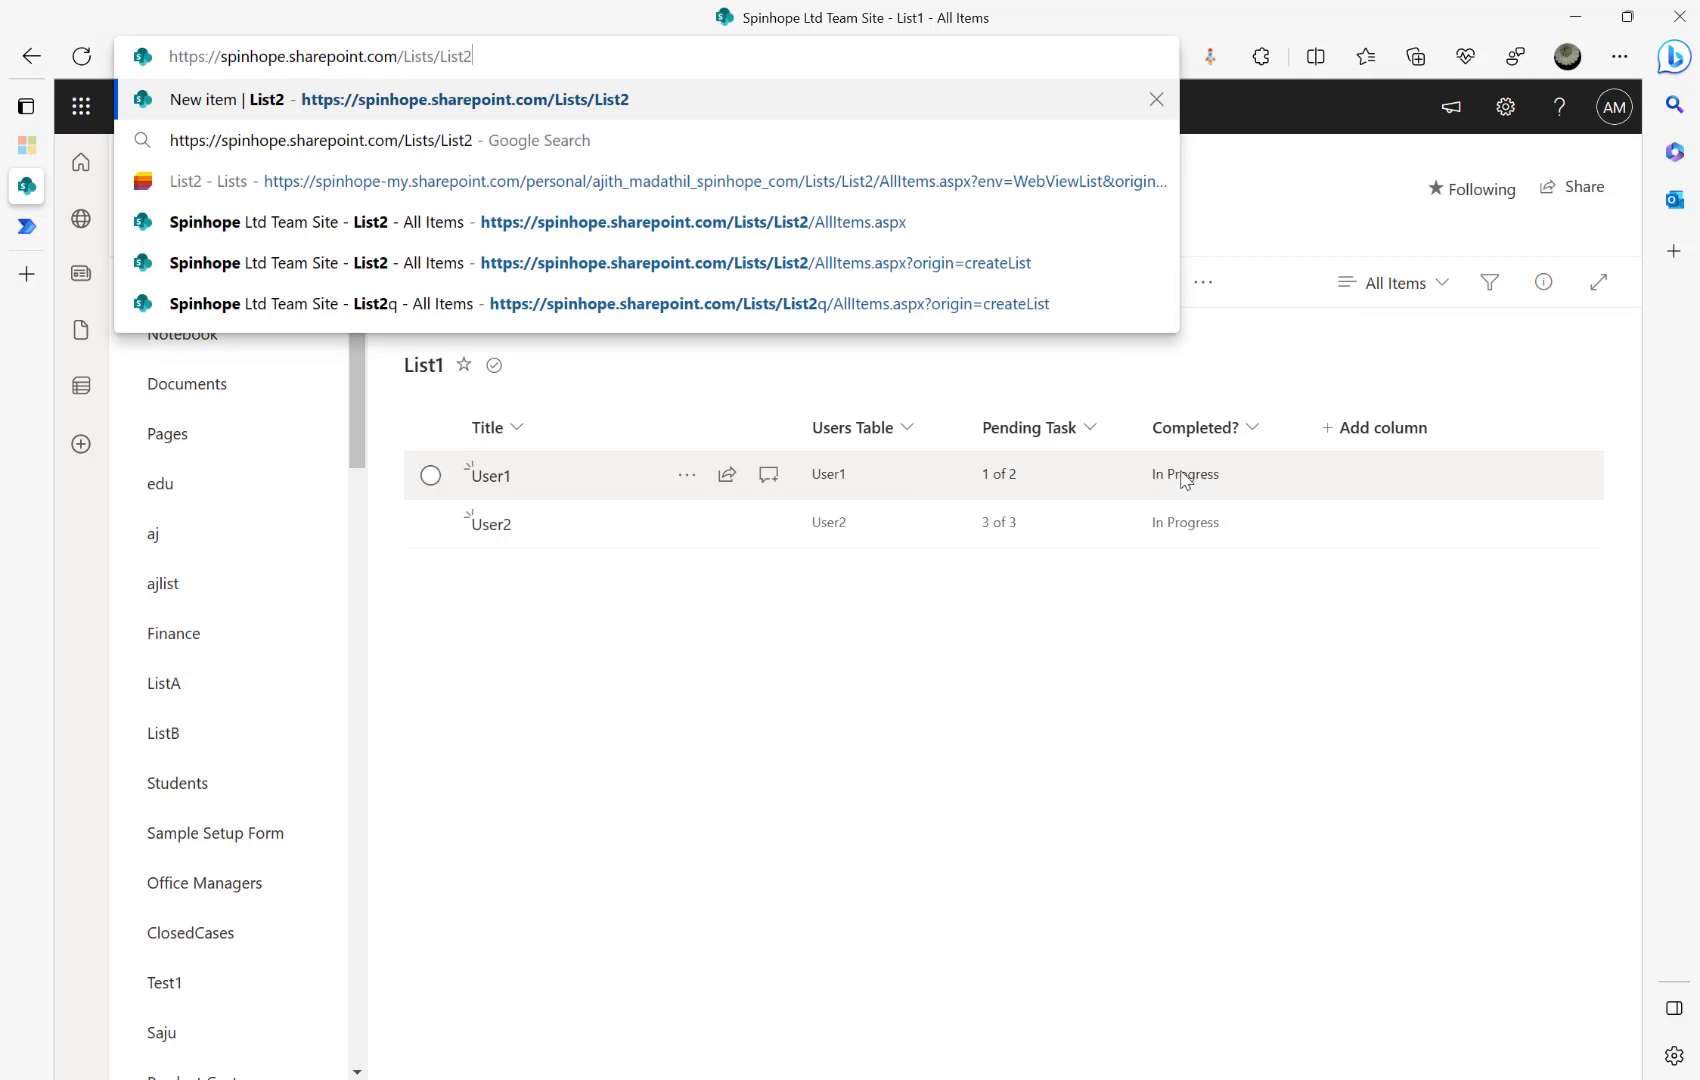
key("Return")
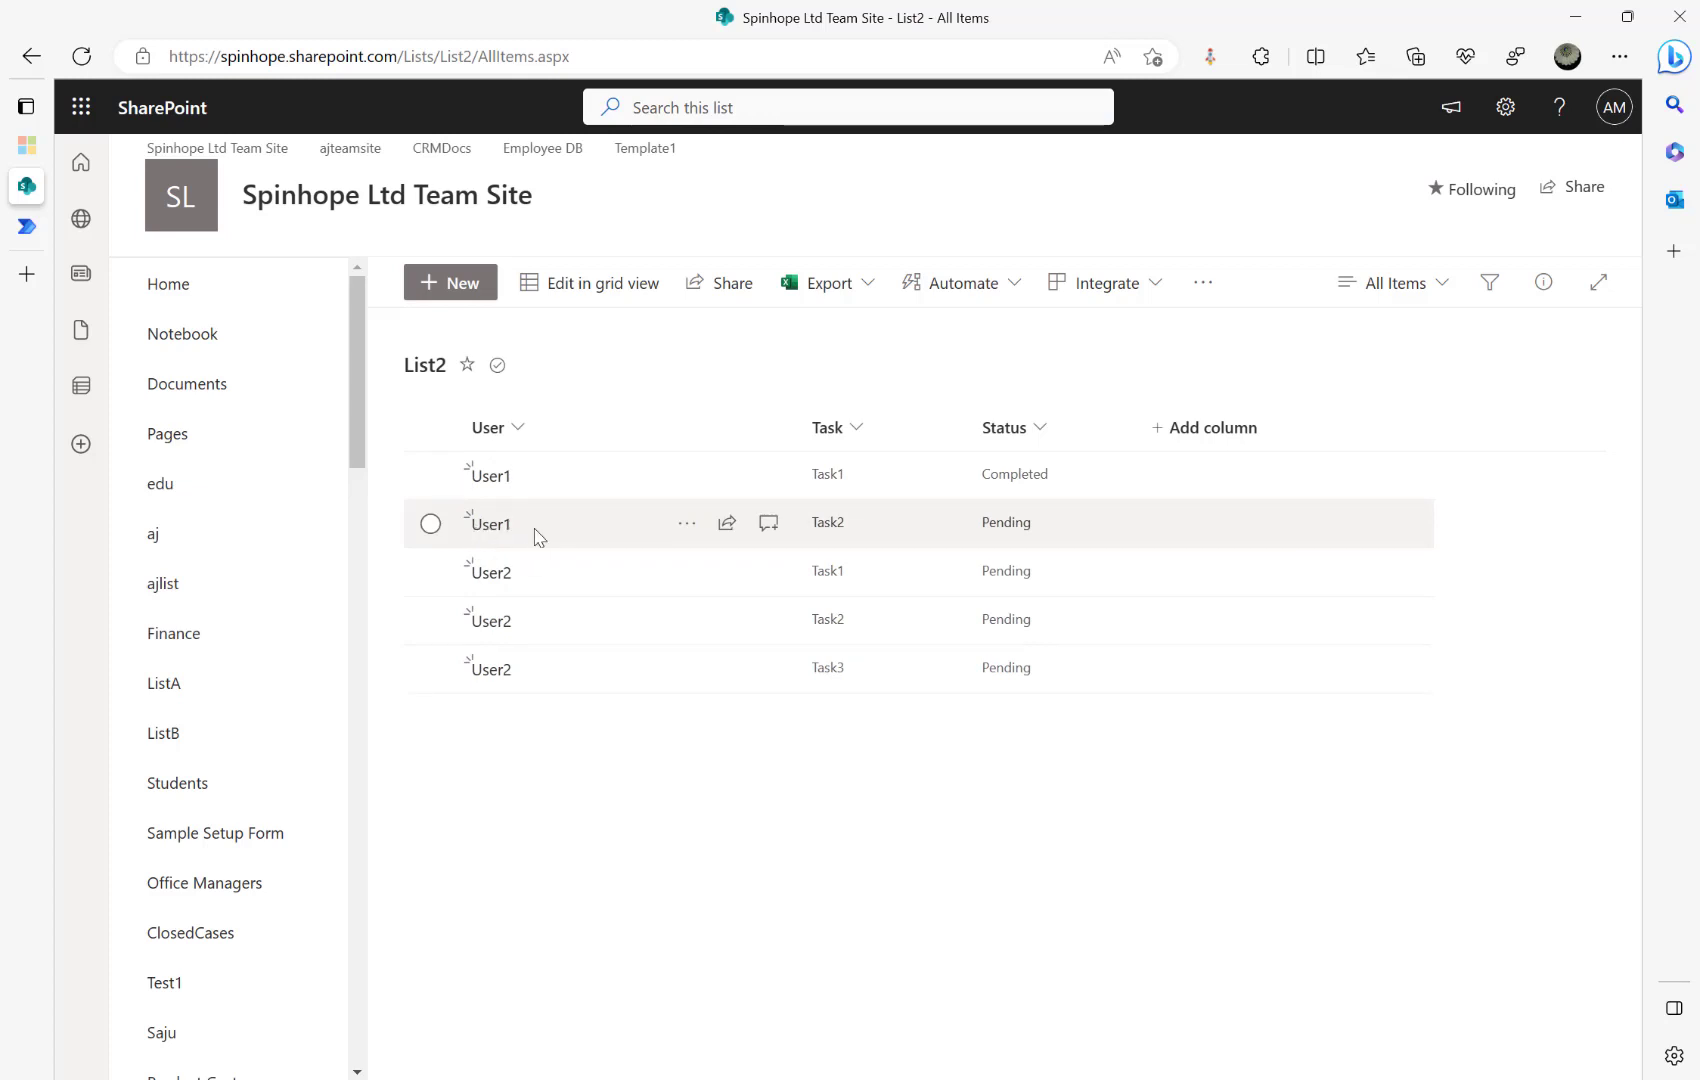
left_click(588, 537)
left_click(549, 287)
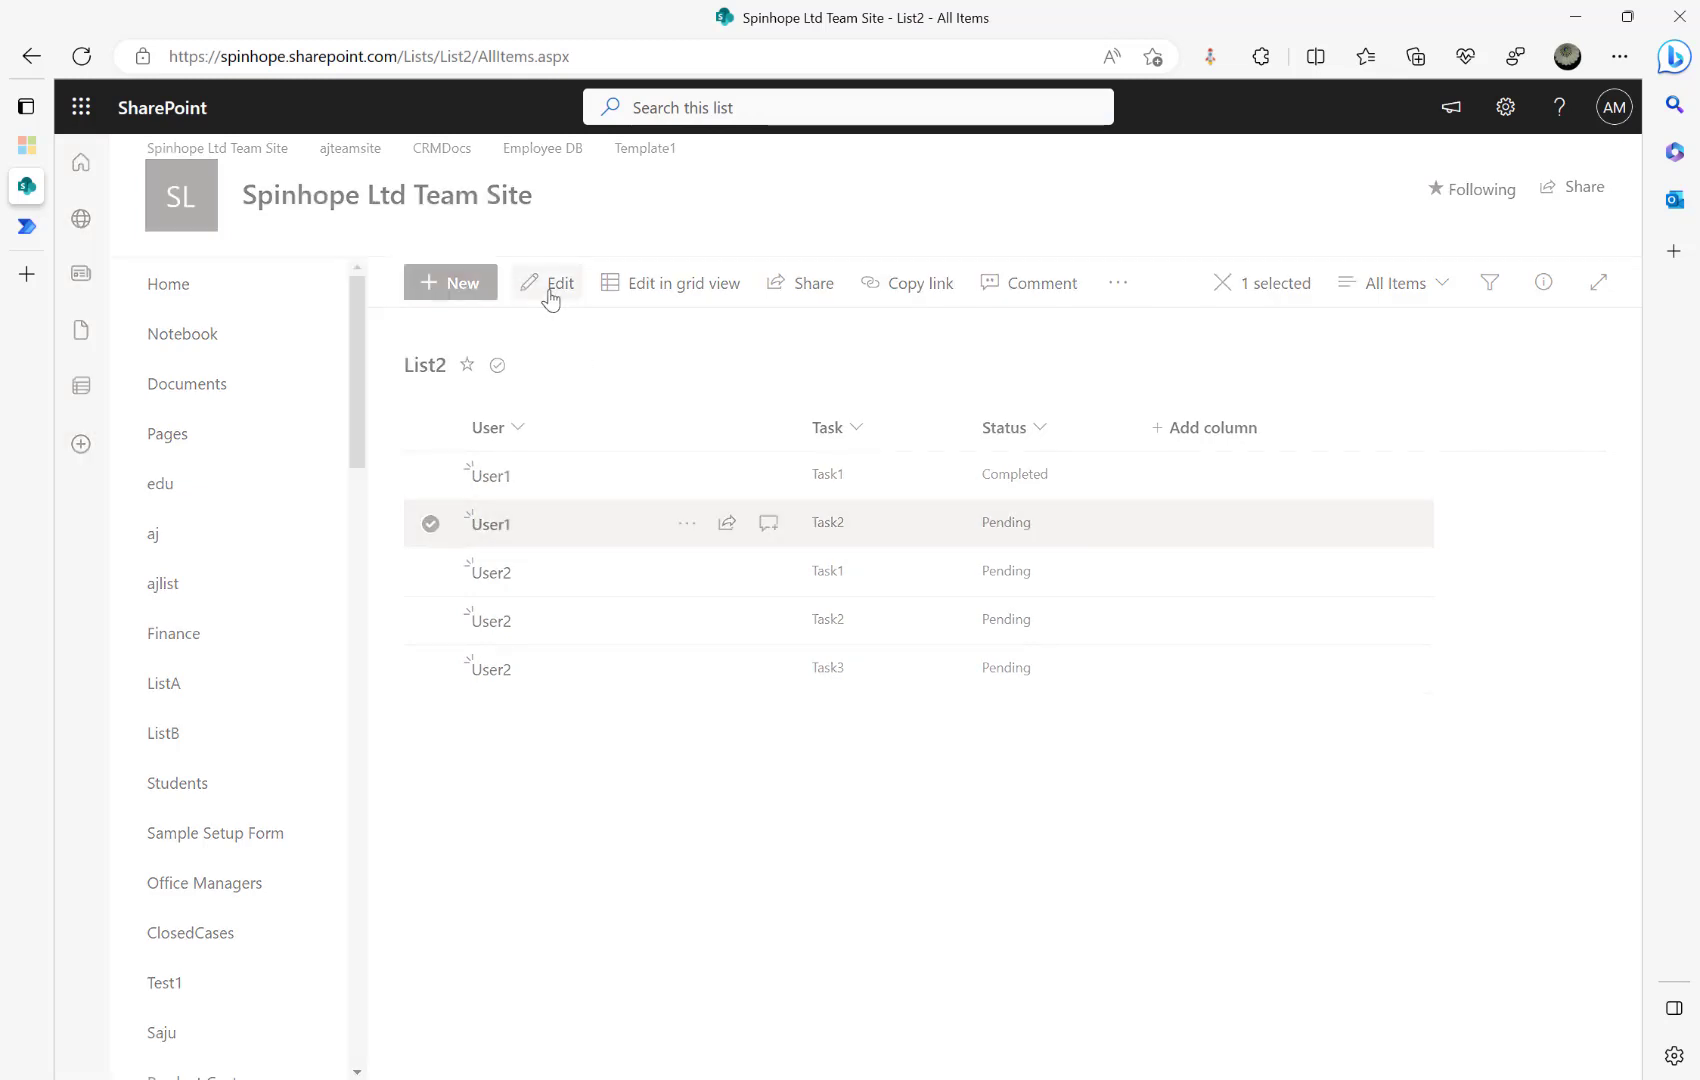
left_click(860, 500)
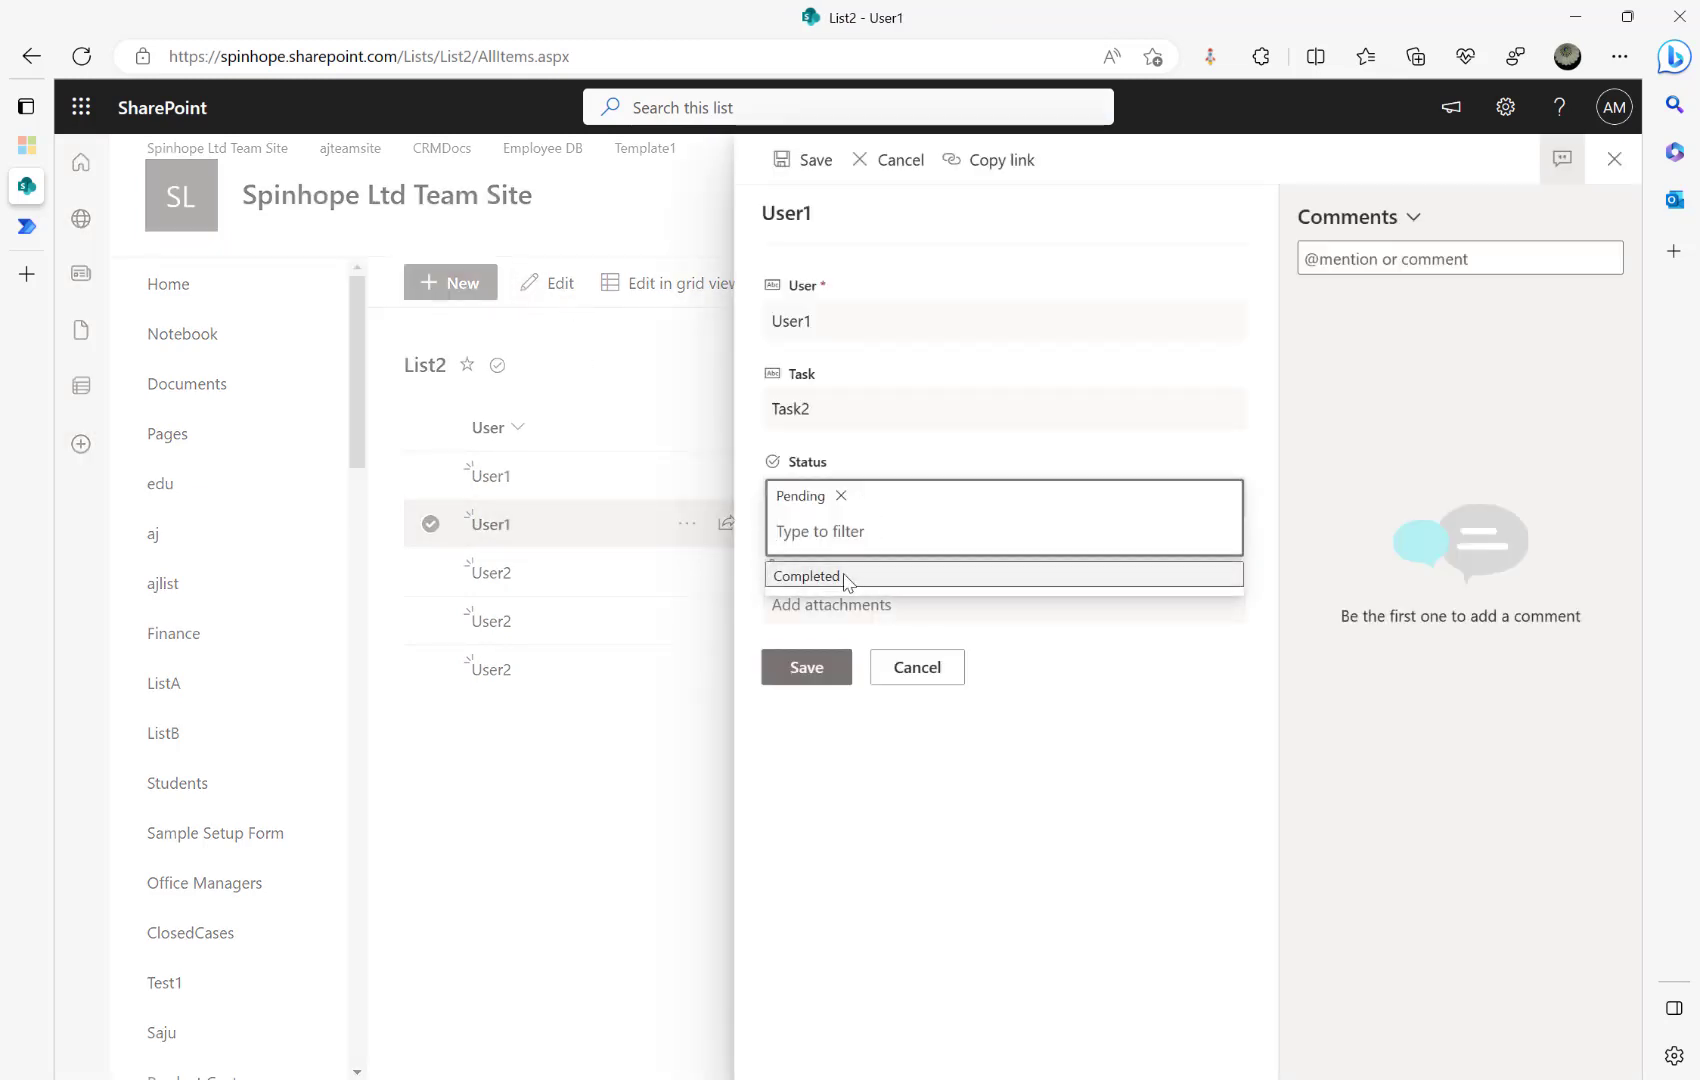
left_click(831, 578)
left_click(805, 668)
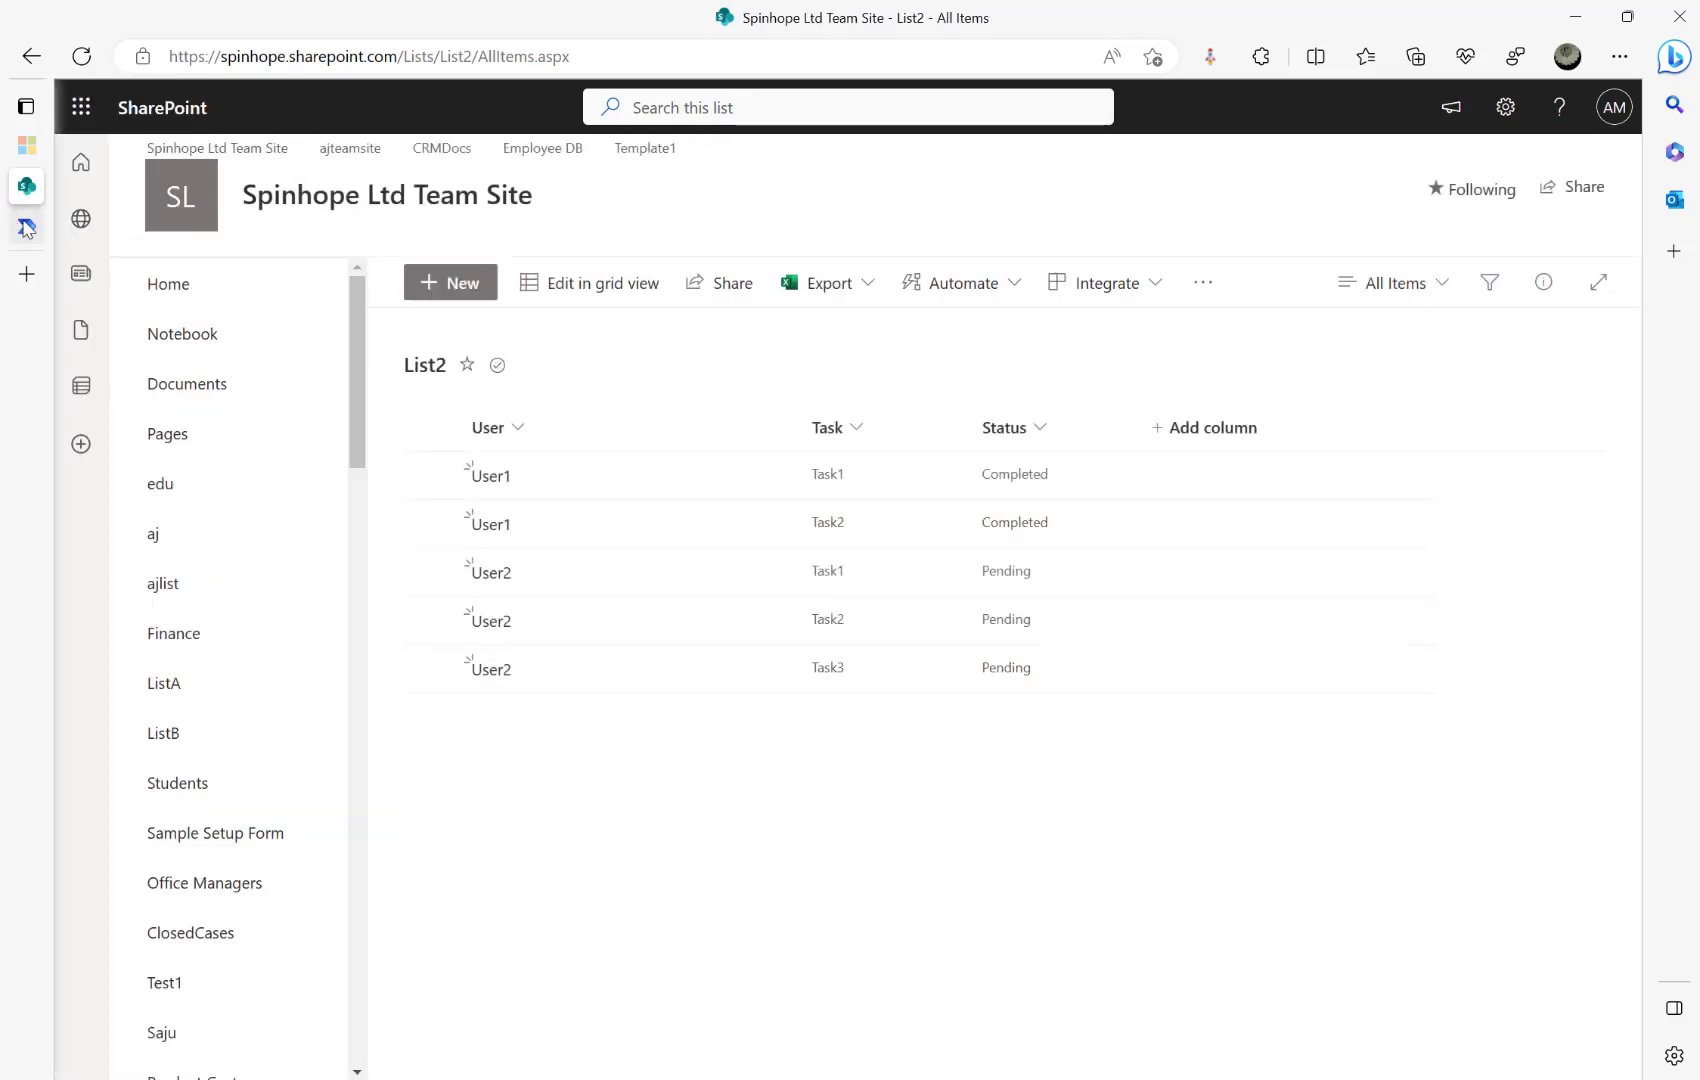
Step: Open List1 through the page address and reload it to check User1's pending task and completion values
left_click_drag(461, 66, 1069, 57)
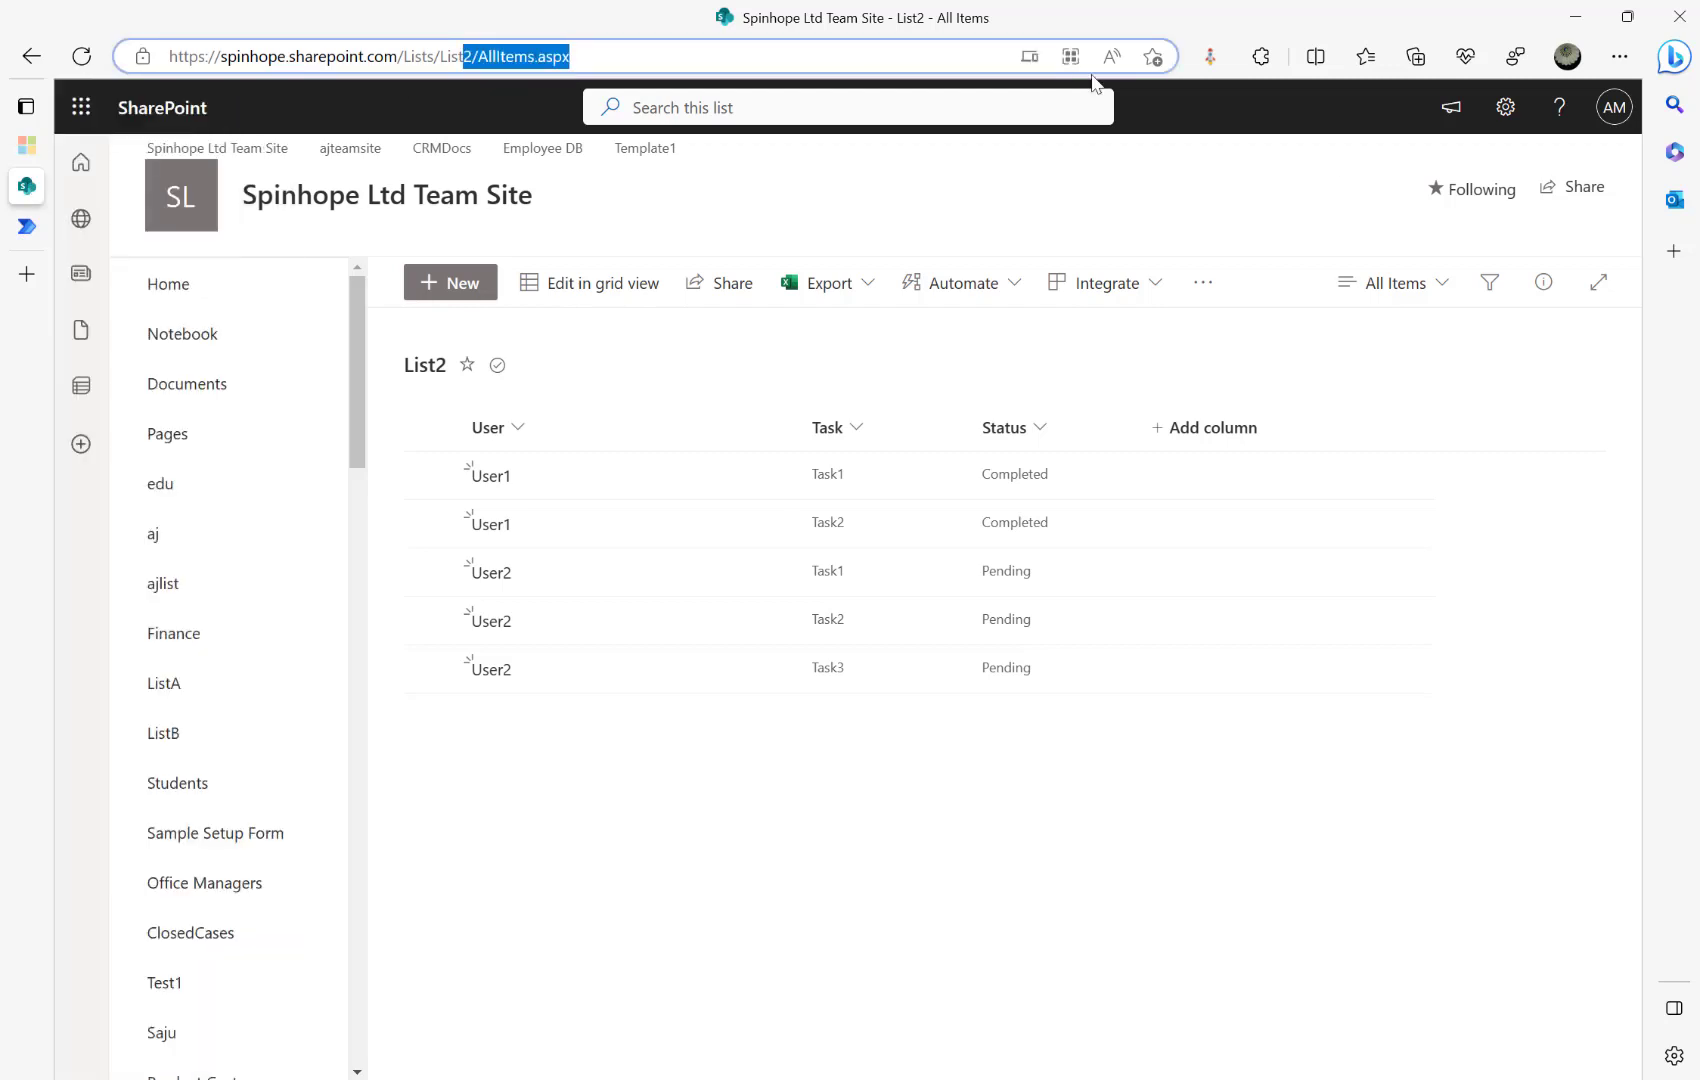
type("1")
key("Return")
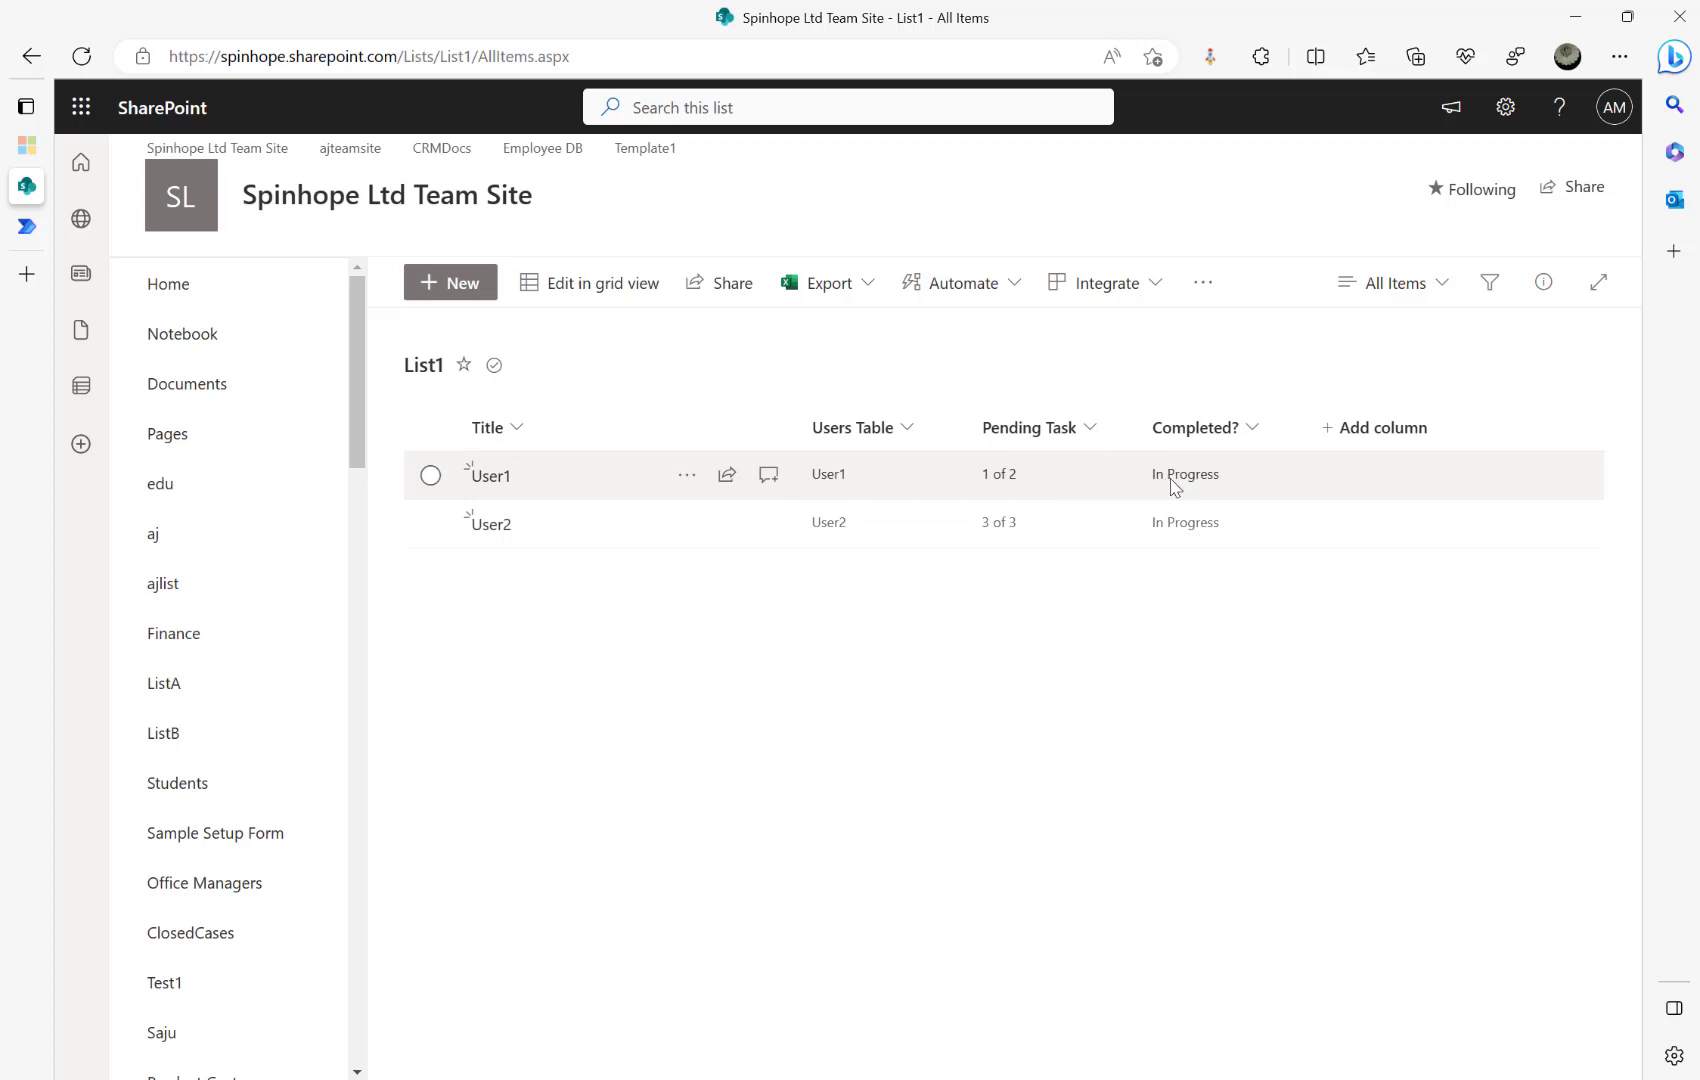
left_click(88, 67)
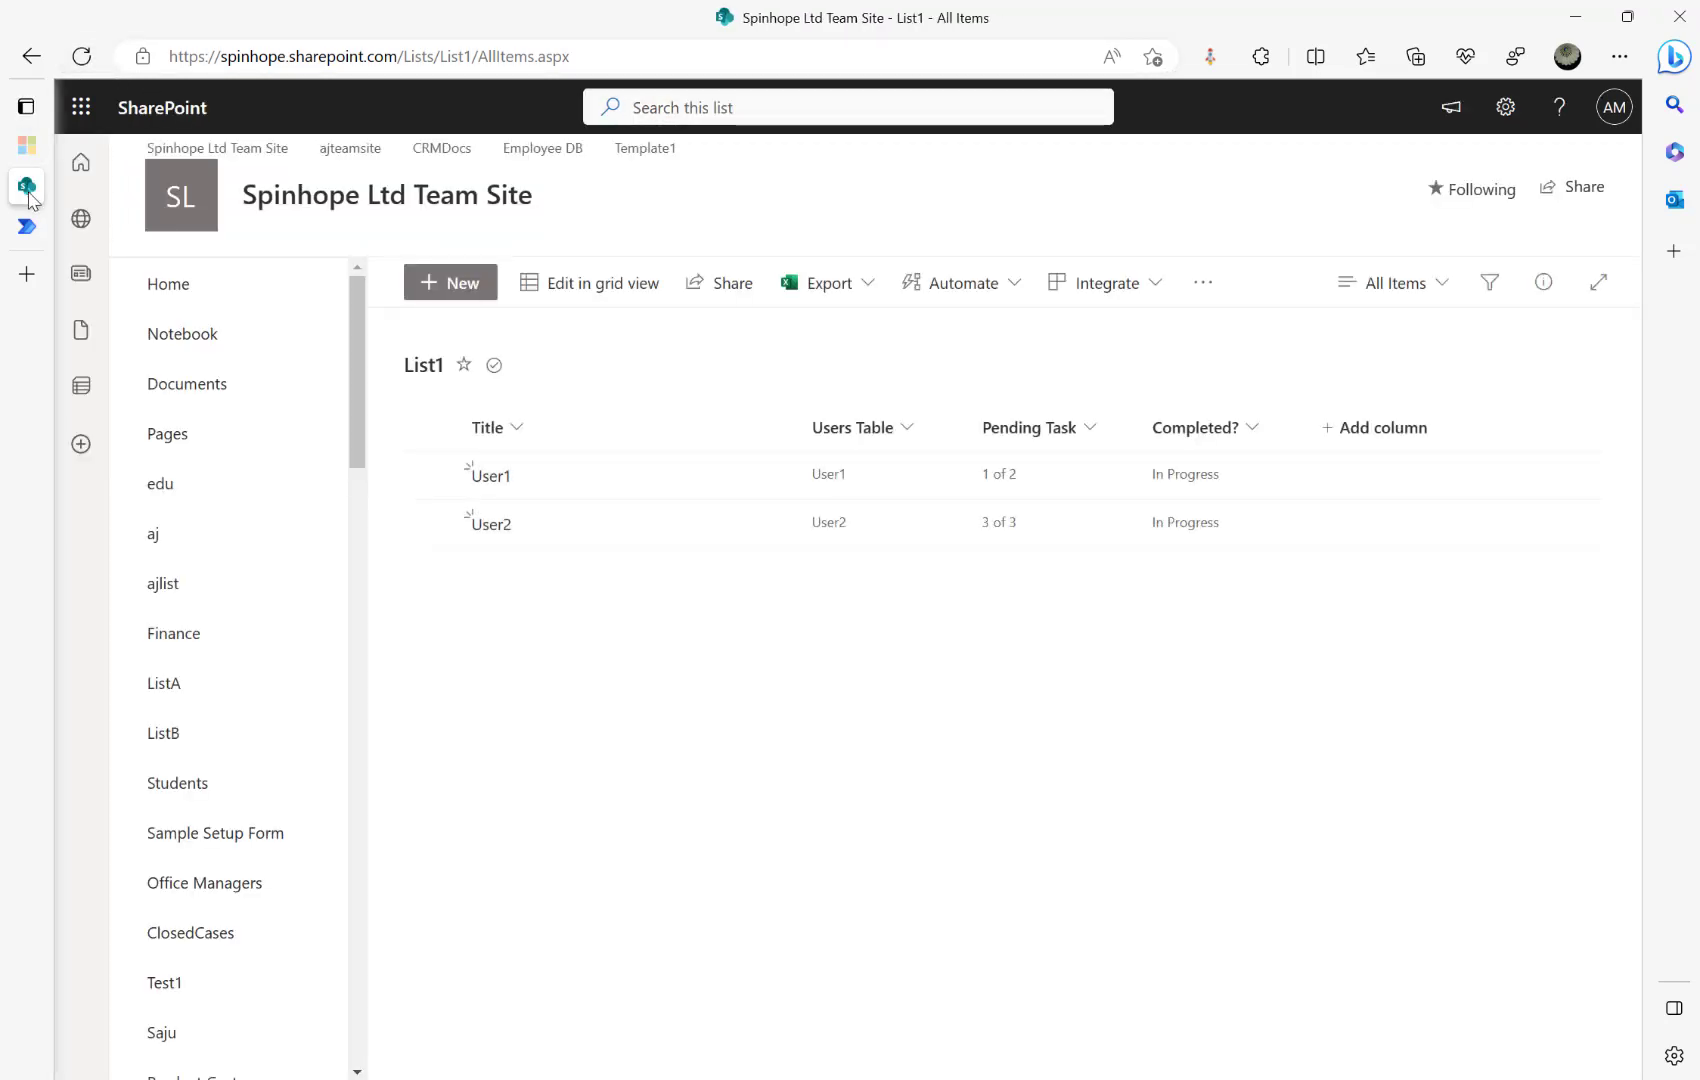
Step: Refresh the flow's run history in Power Automate, then return to SharePoint and reload List1 to check User1's entry
left_click(30, 226)
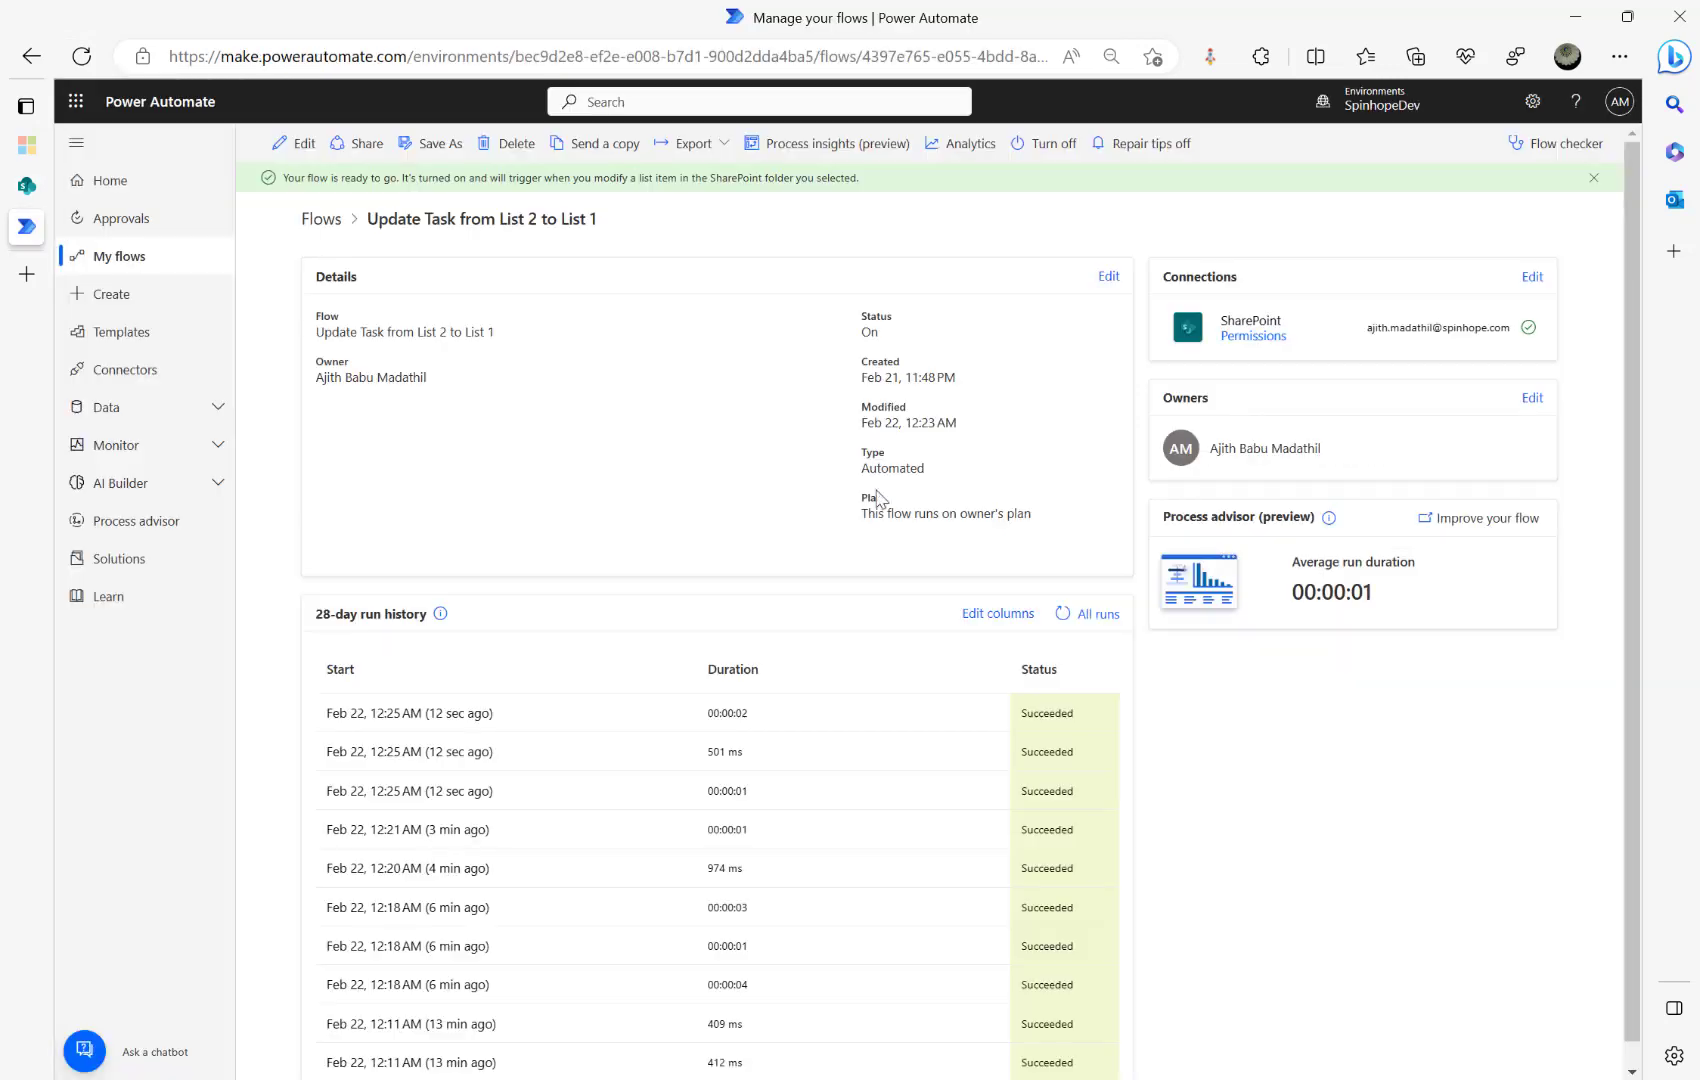
left_click(1057, 613)
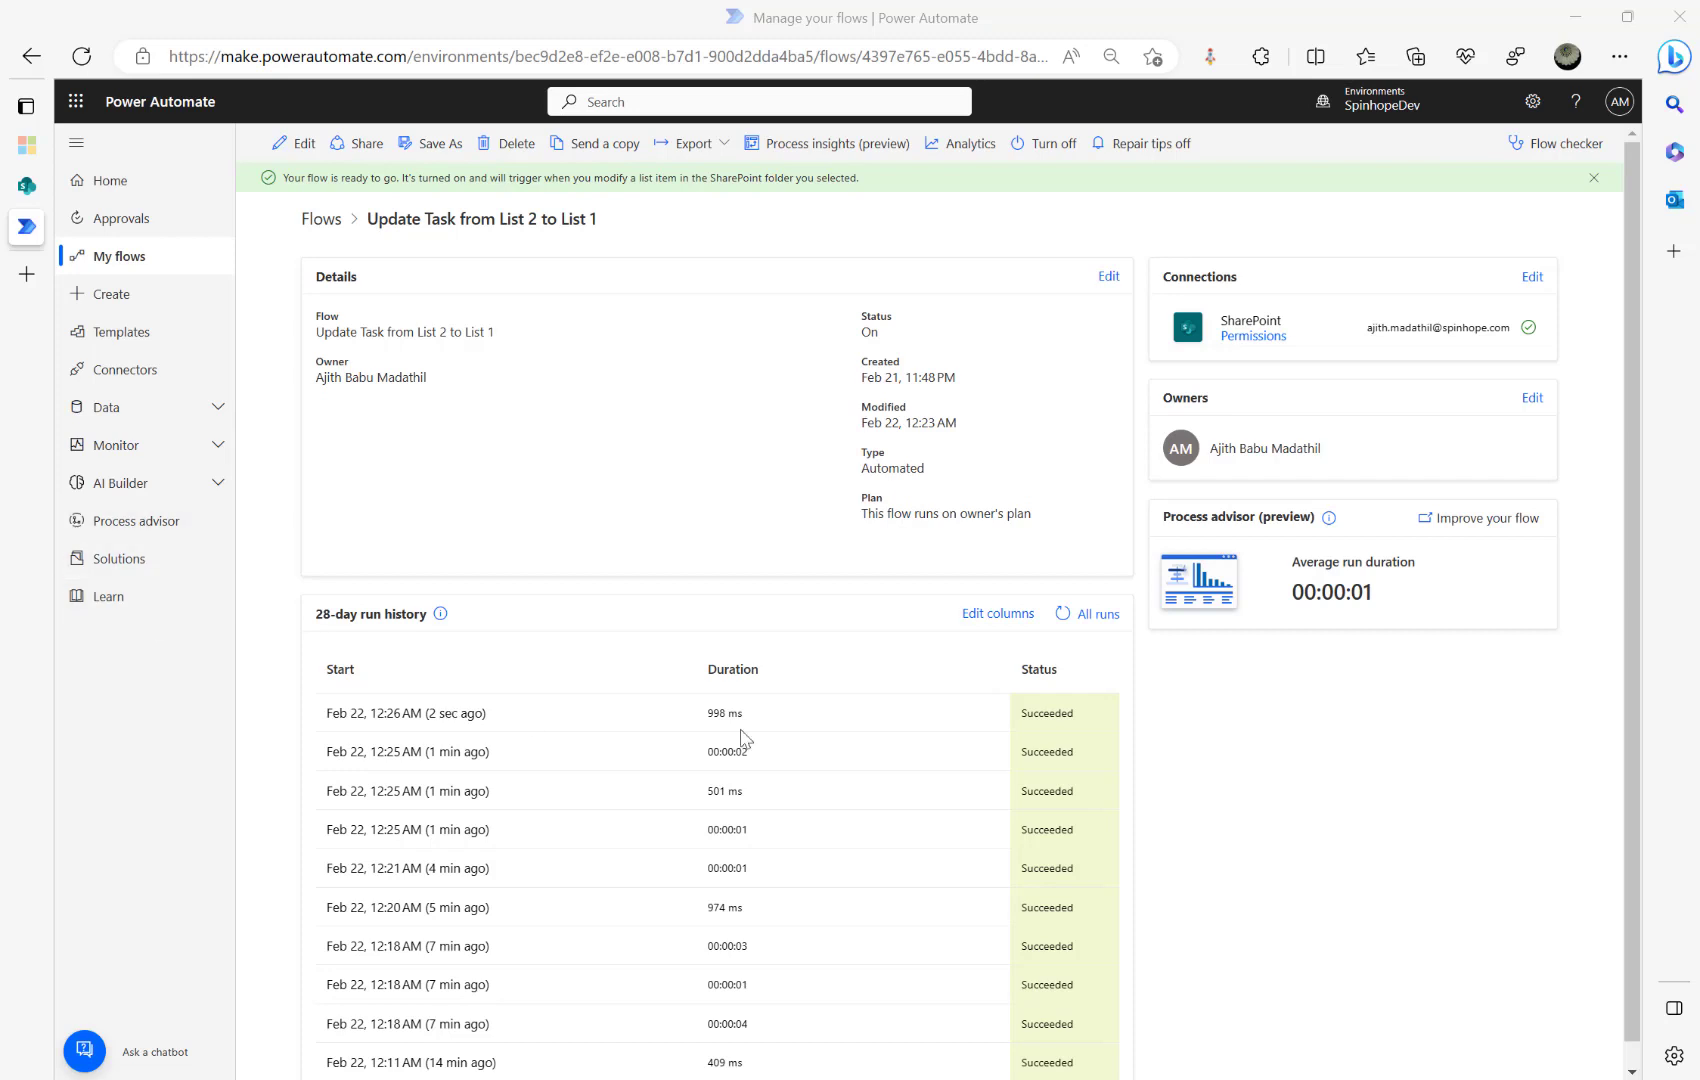
left_click(26, 188)
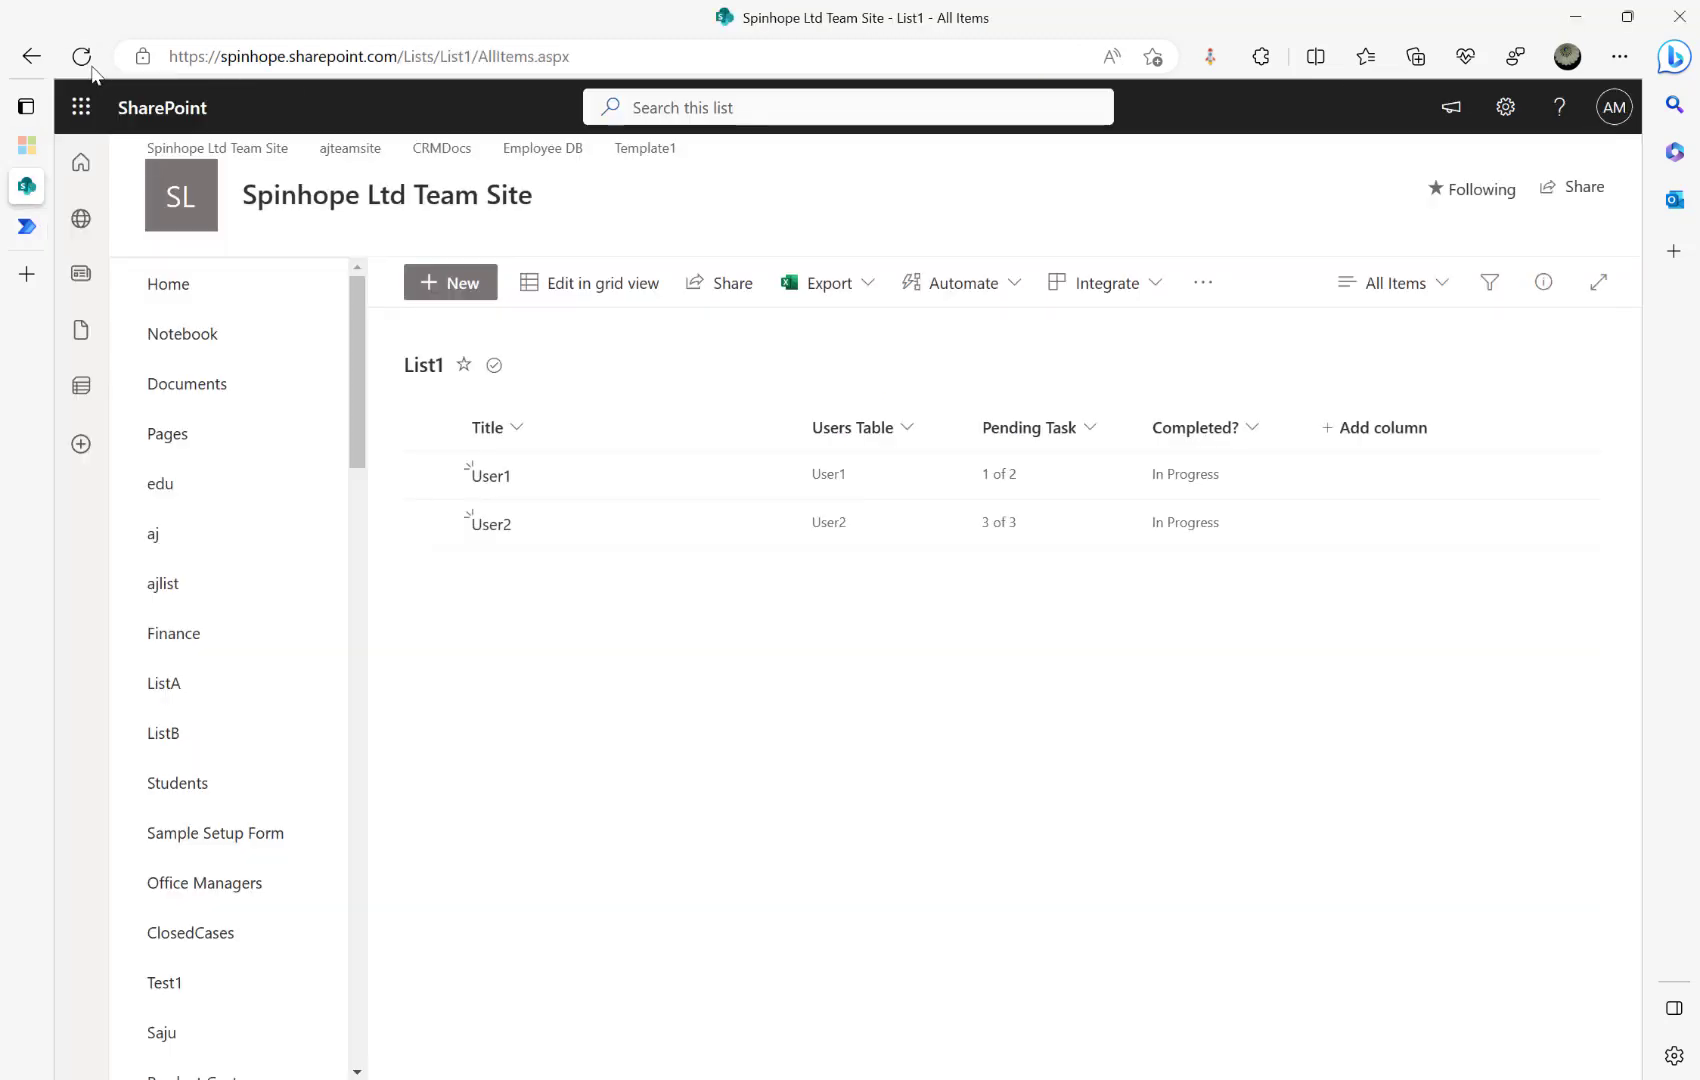
left_click(82, 56)
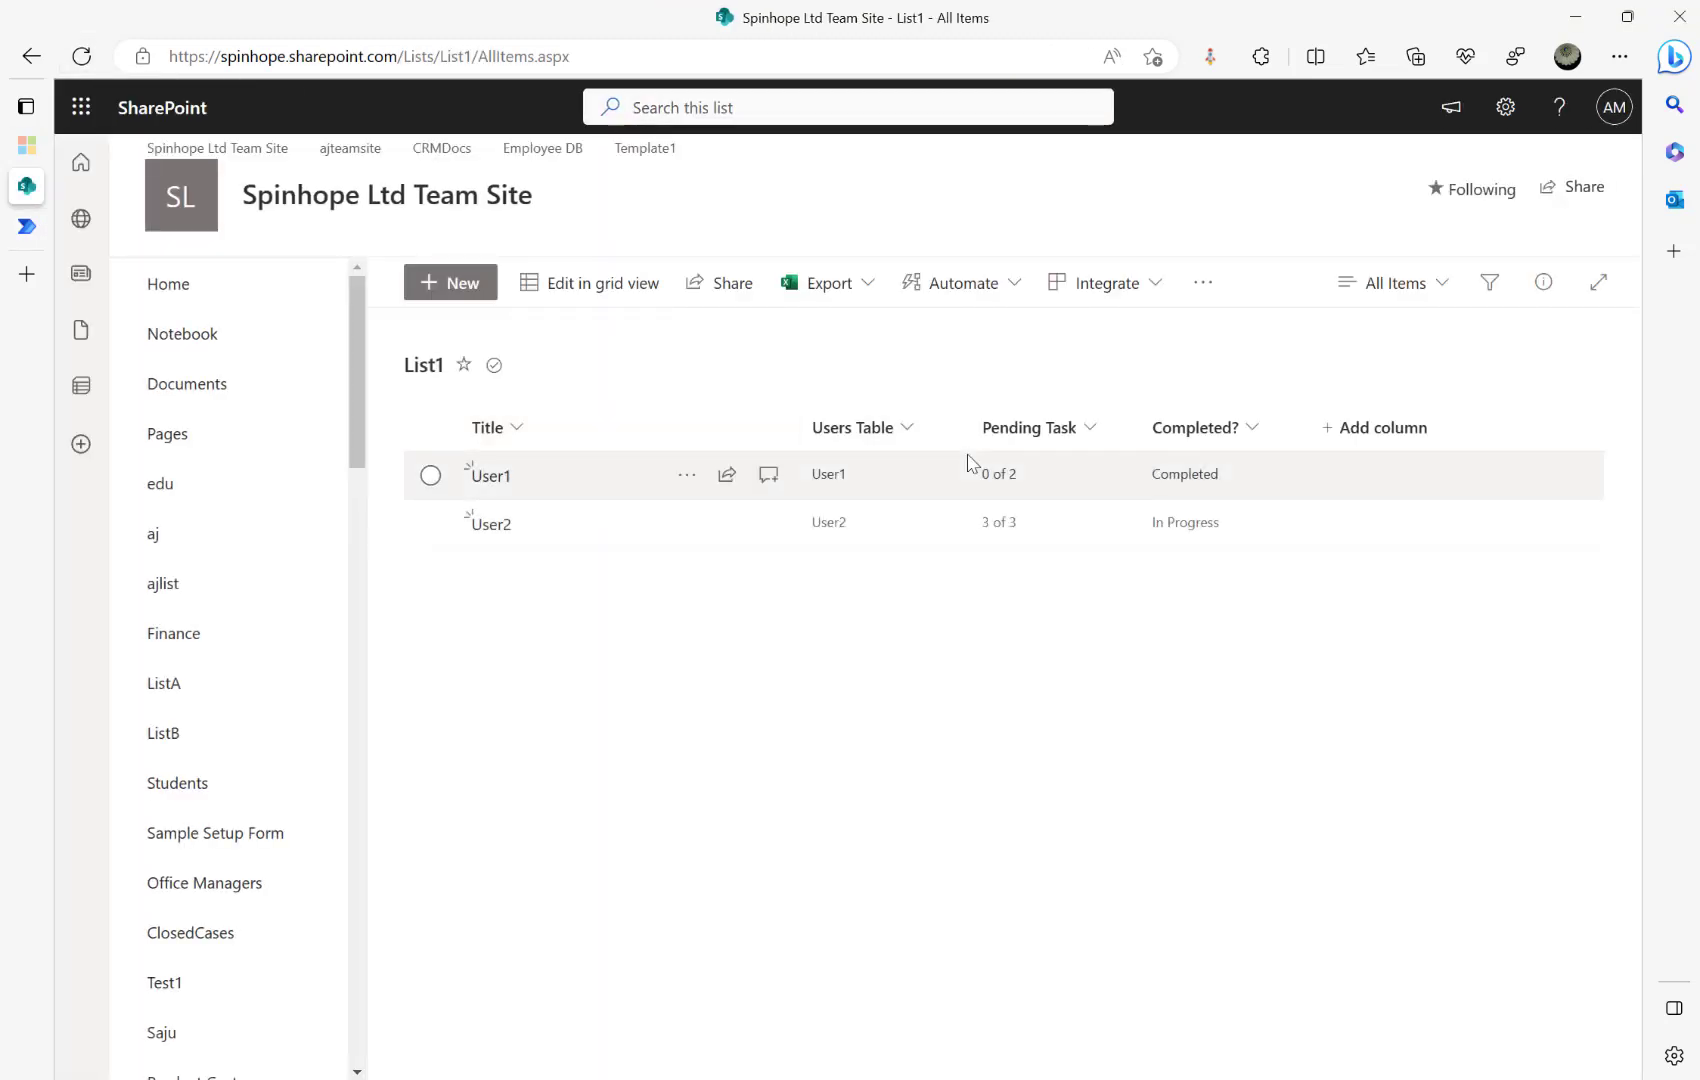
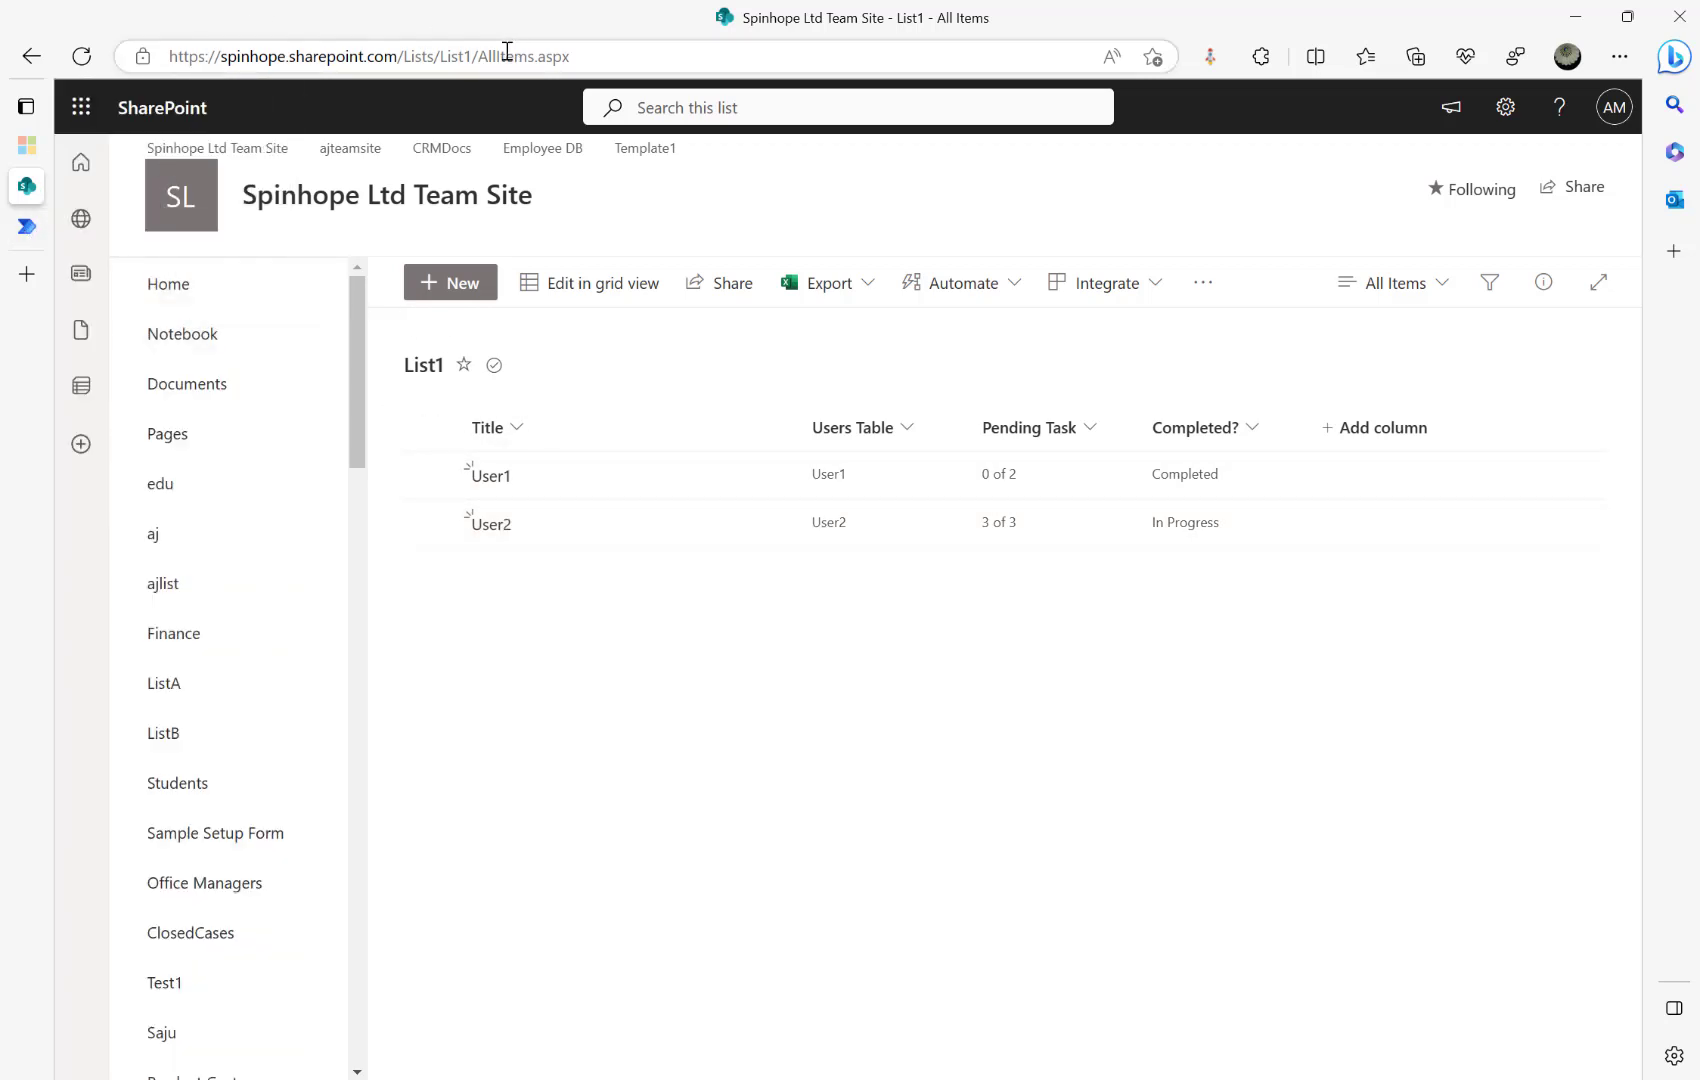
Step: Open List2 through the page address to review the task statuses of both users
left_click_drag(463, 56, 1153, 57)
type("2")
key("Return")
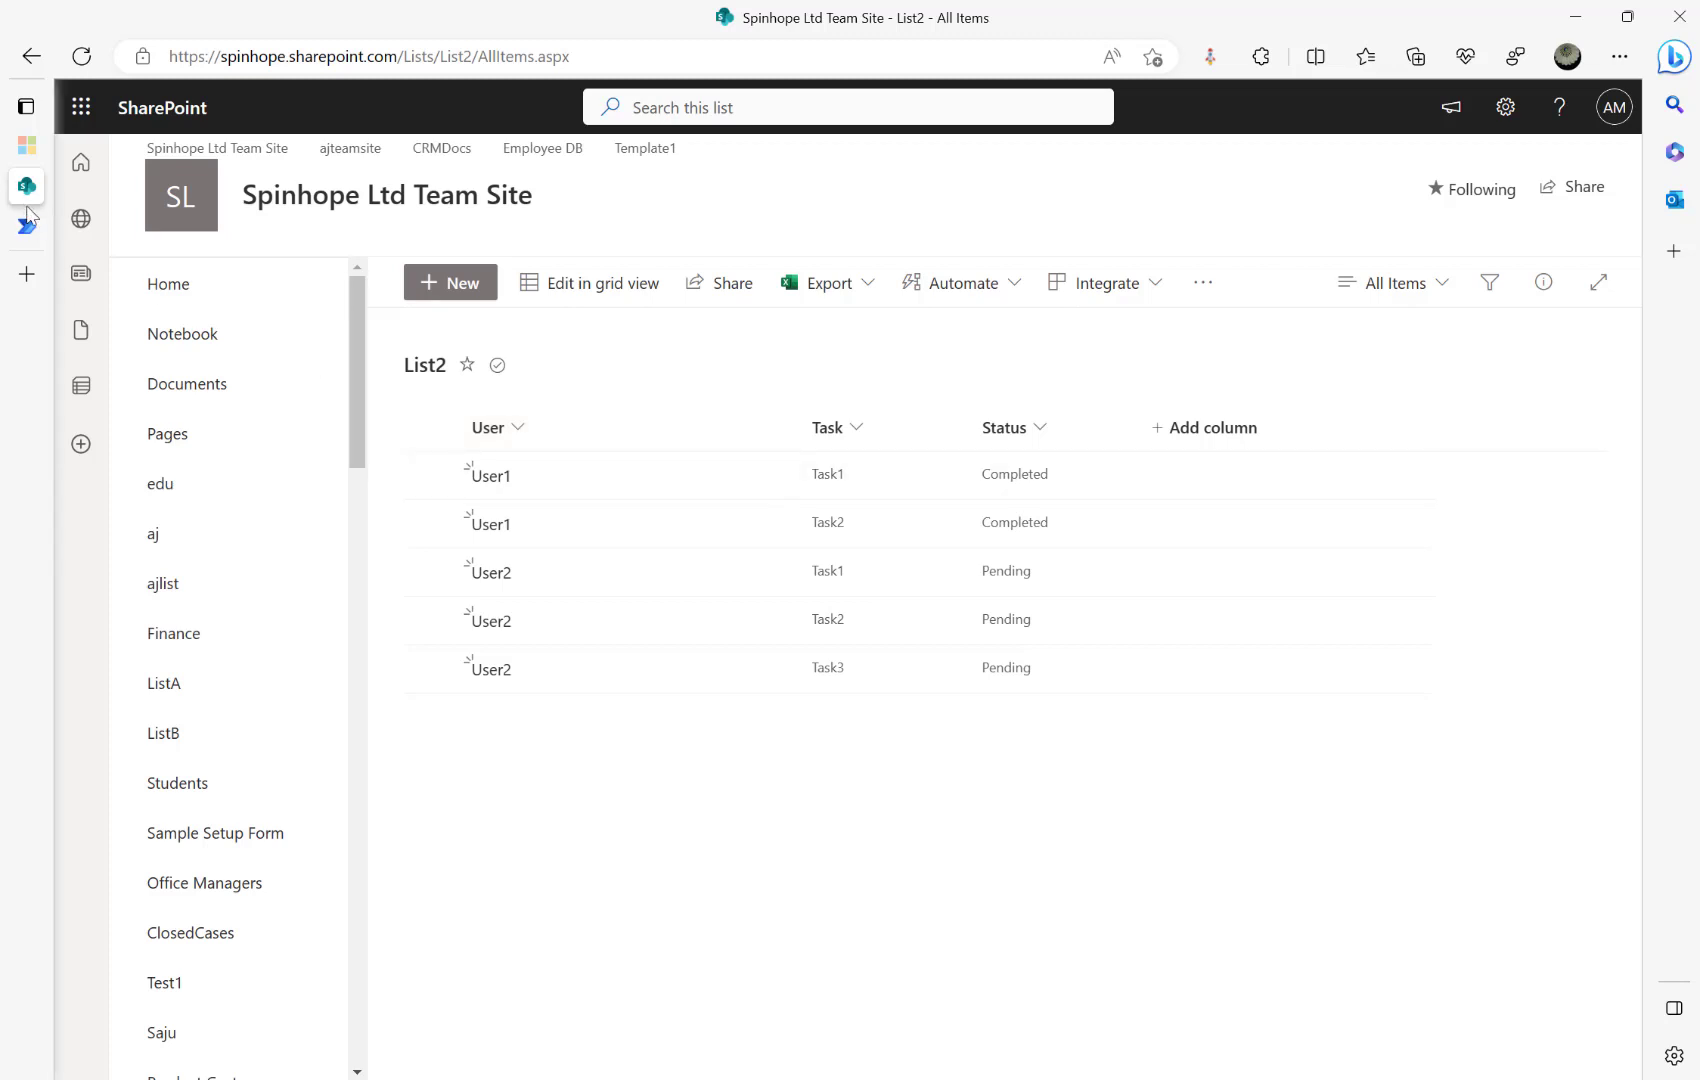
Step: Switch to Power Automate, open the flow for editing and review the trigger's Concurrency Control settings, closing them without changes
left_click(55, 228)
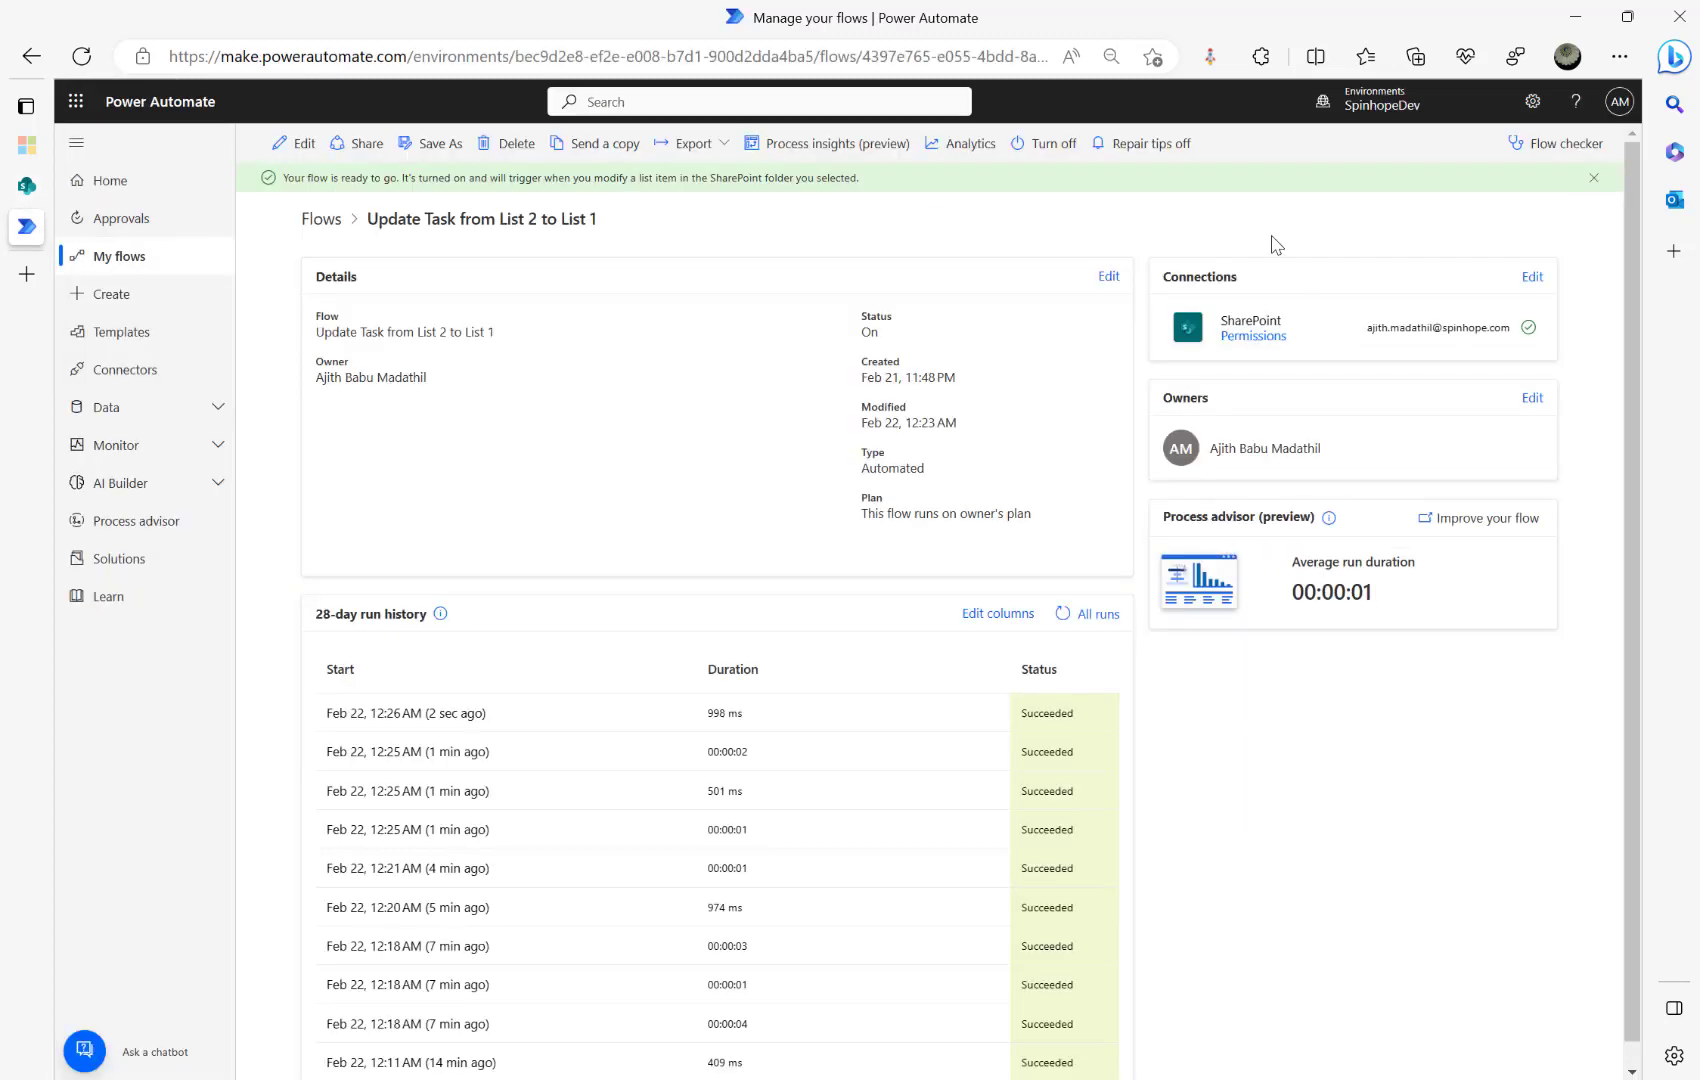
left_click(283, 141)
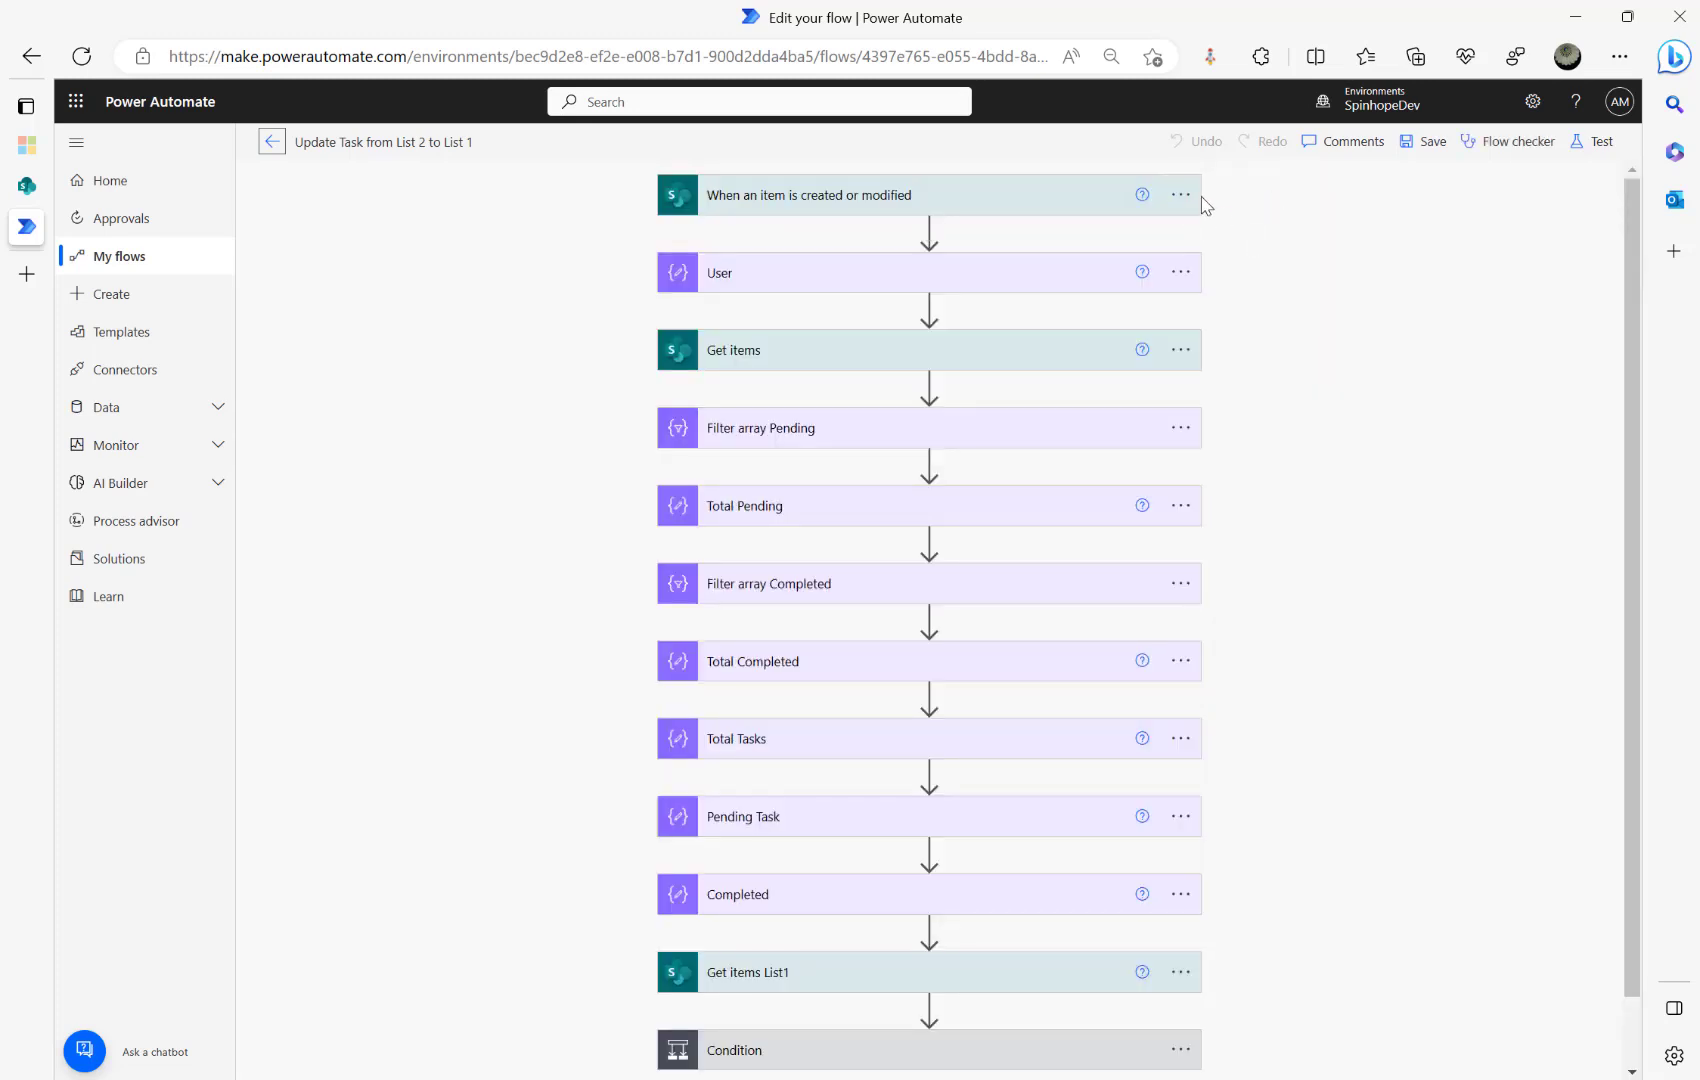
left_click(1181, 195)
left_click(1262, 355)
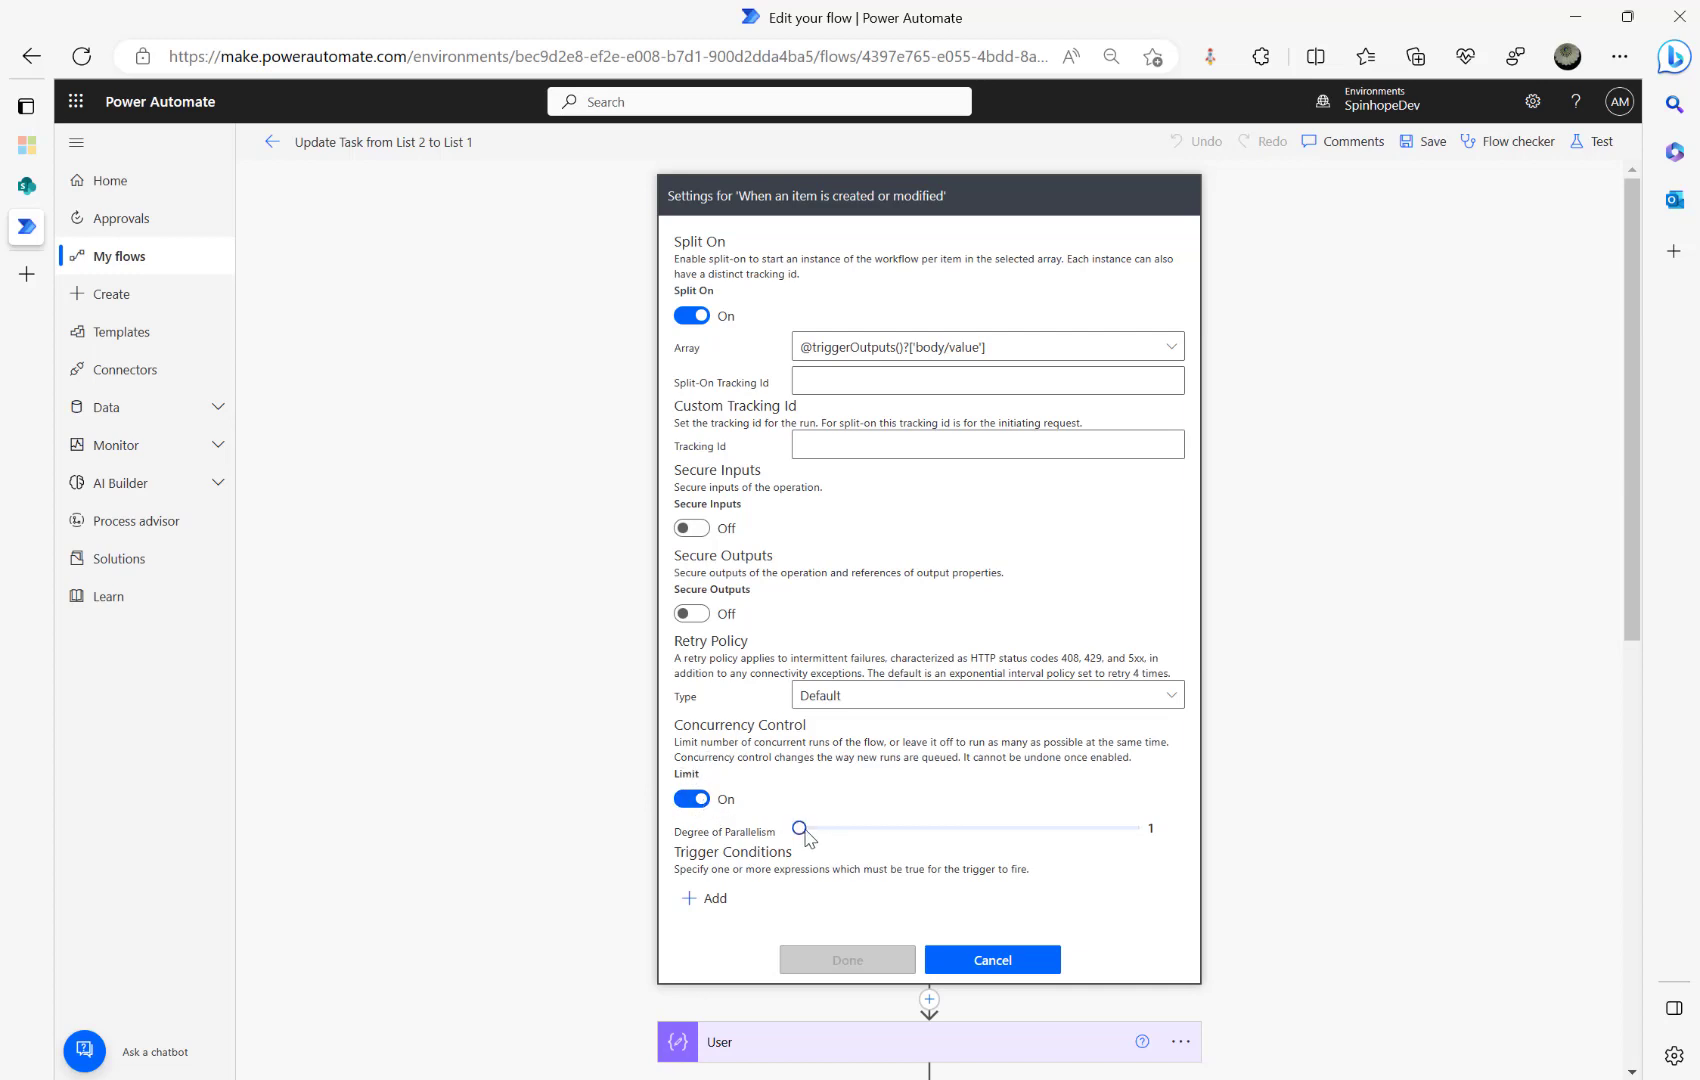
left_click(990, 961)
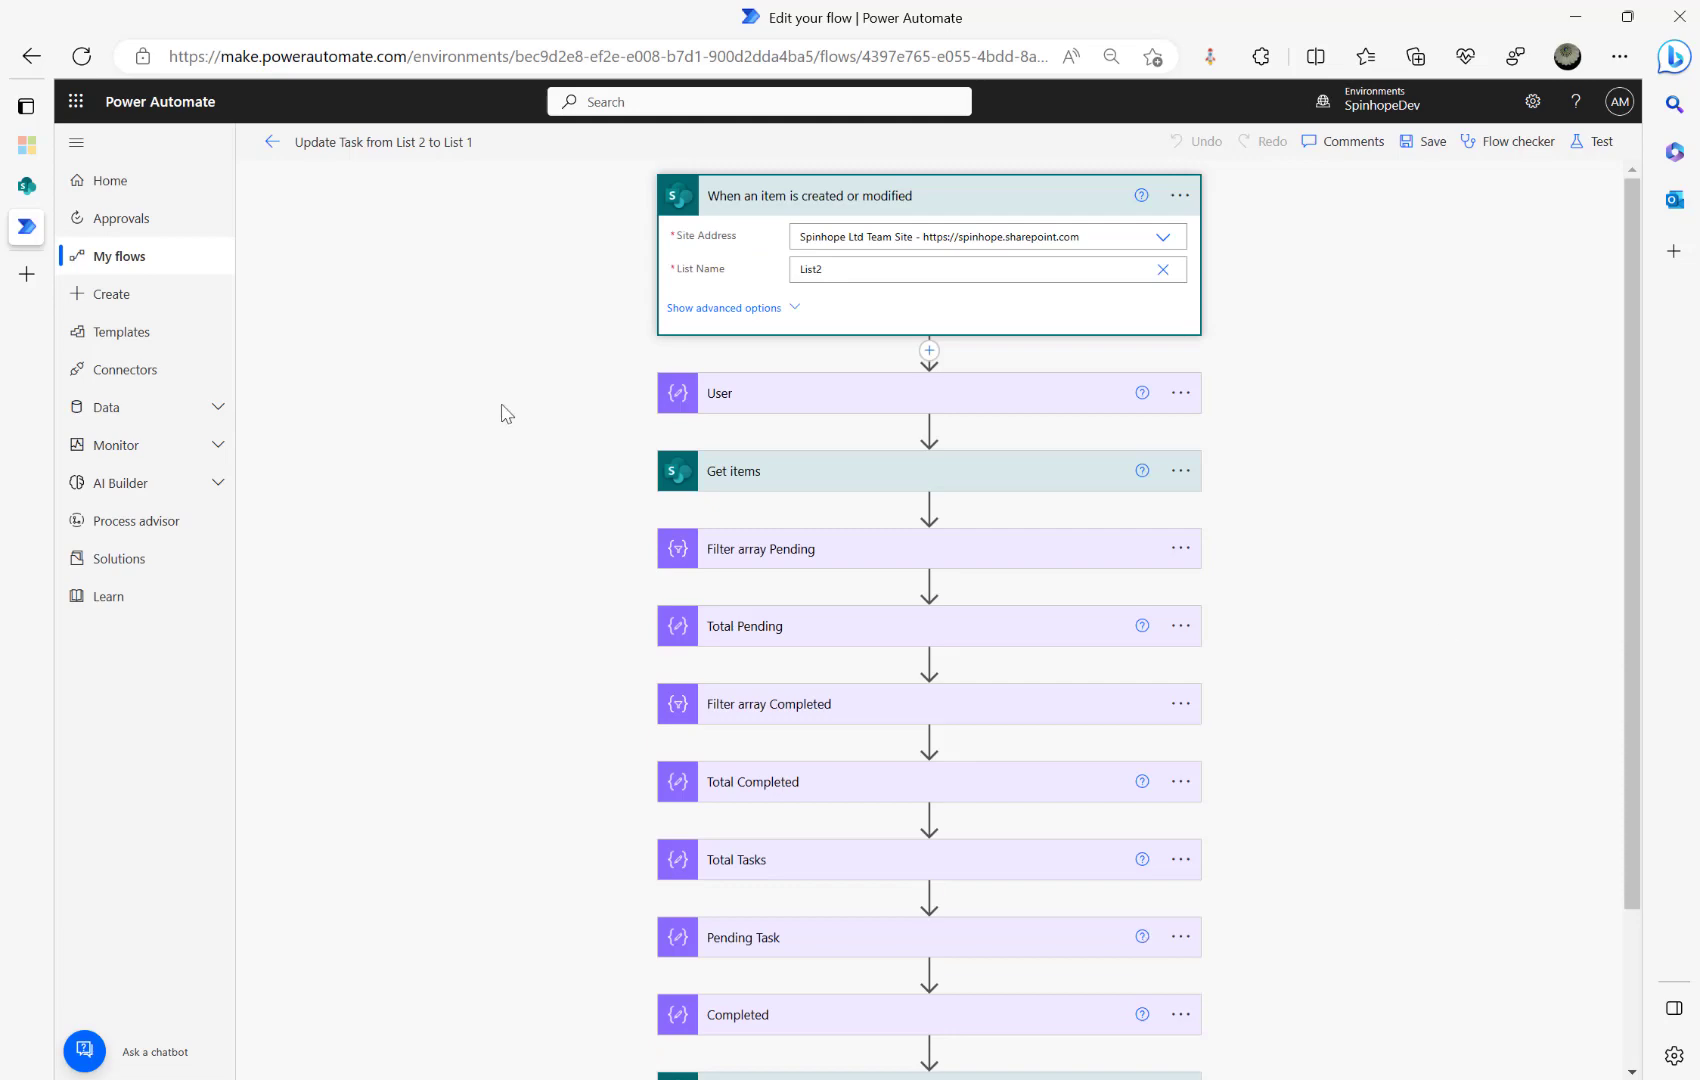